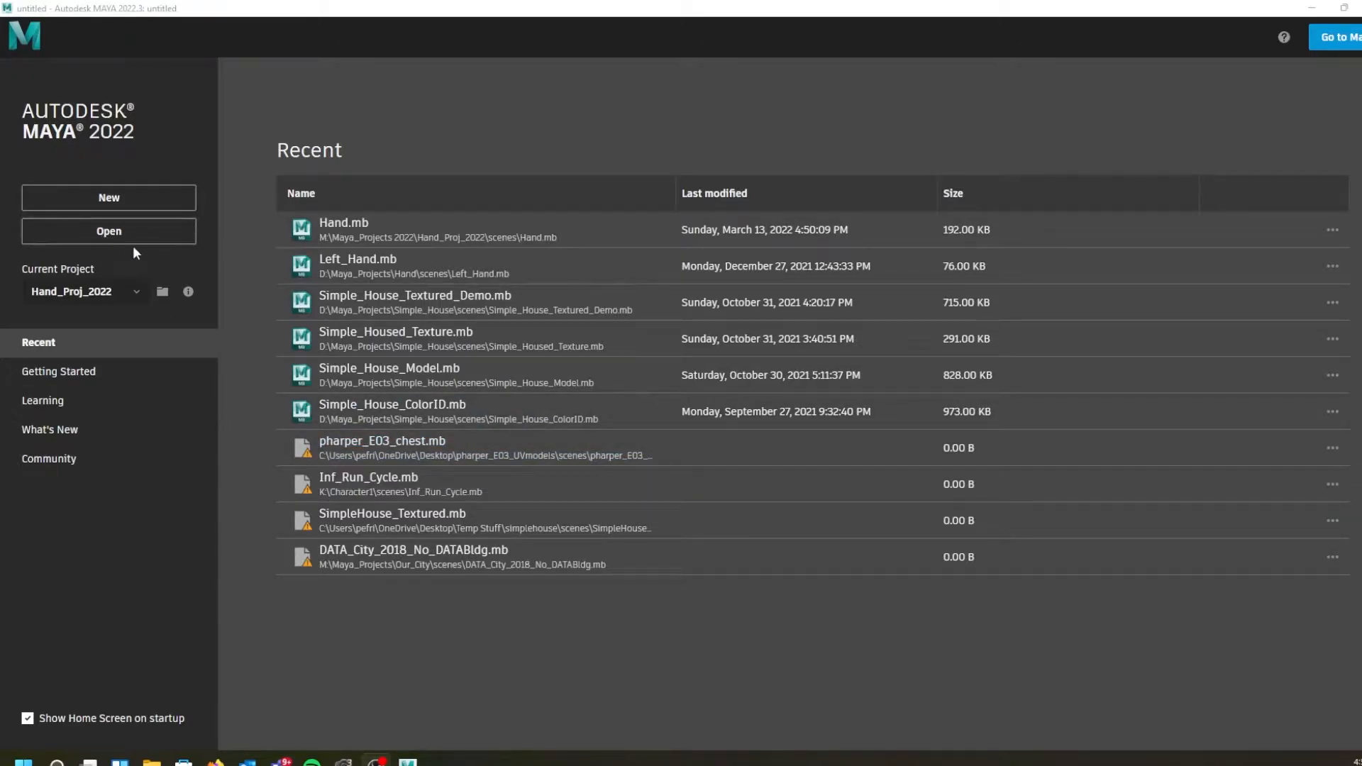
# Start a new scene and create a project named Hand_Proj_Demo_2022 in M:/Maya_Projects 2022 with the default folder locations
pyautogui.click(125, 202)
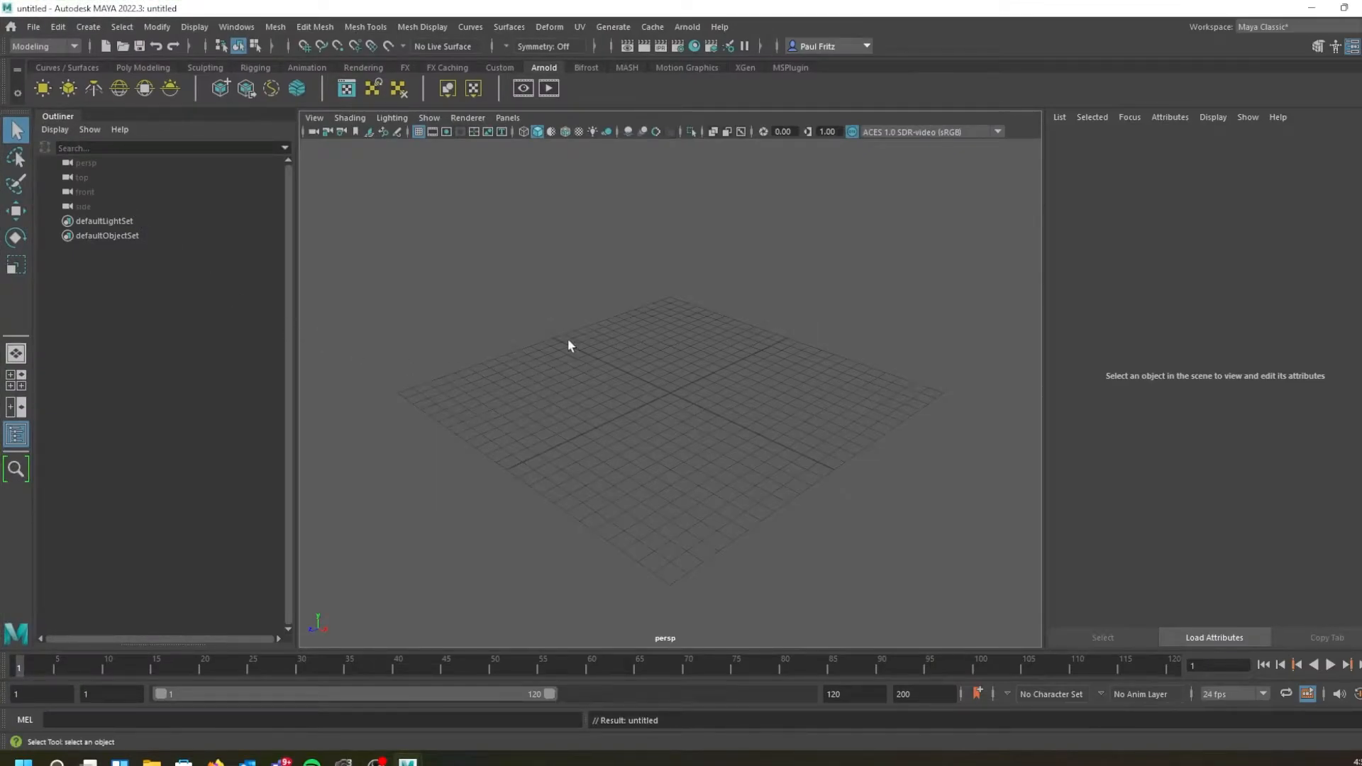
pyautogui.click(32, 28)
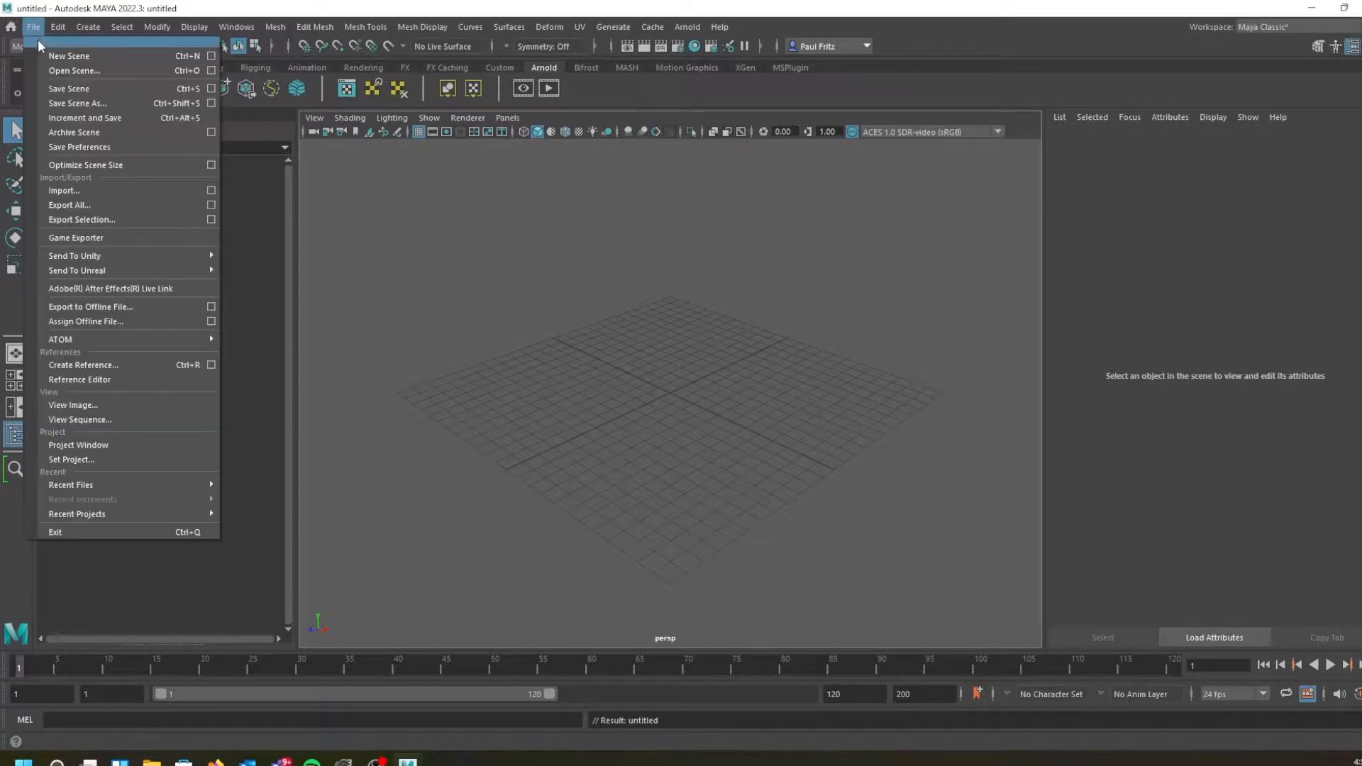
pyautogui.click(65, 444)
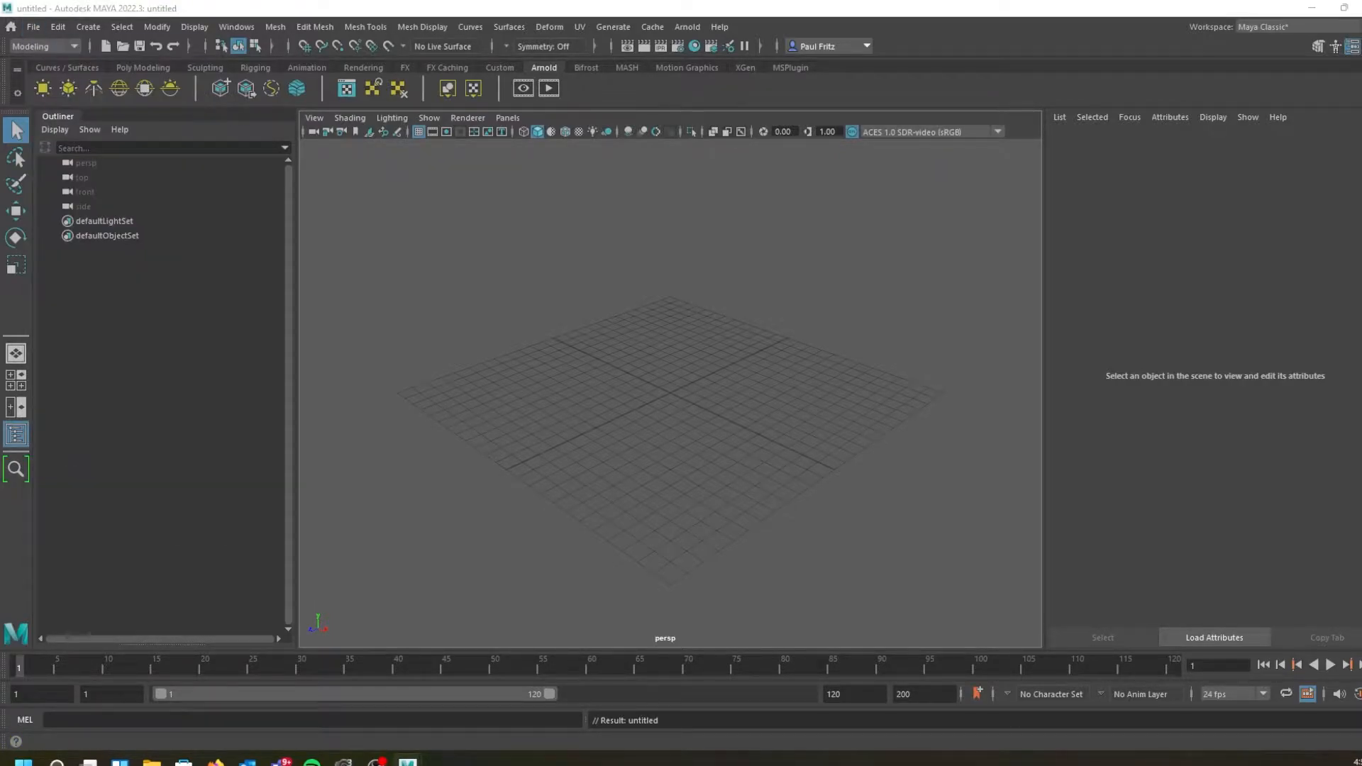
pyautogui.moveTo(487, 218); pyautogui.dragTo(685, 208)
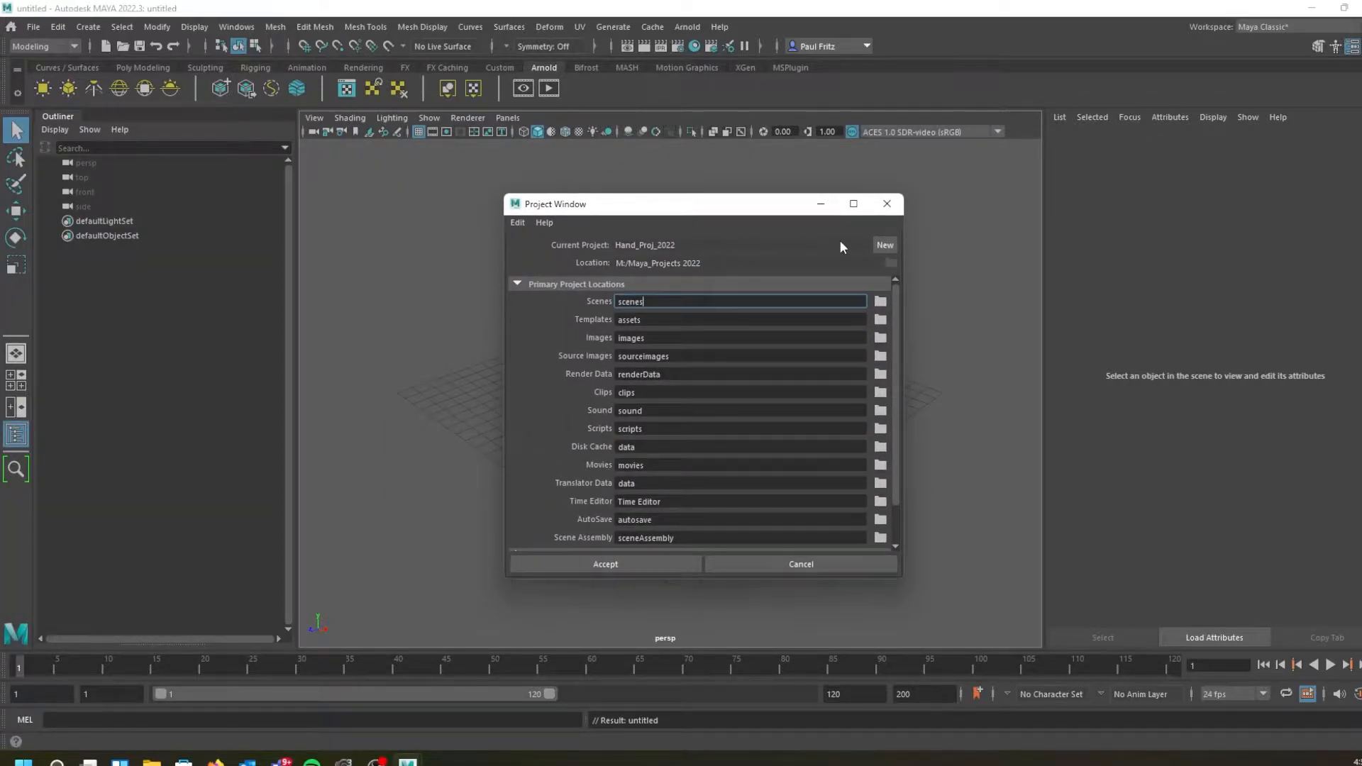
pyautogui.click(884, 245)
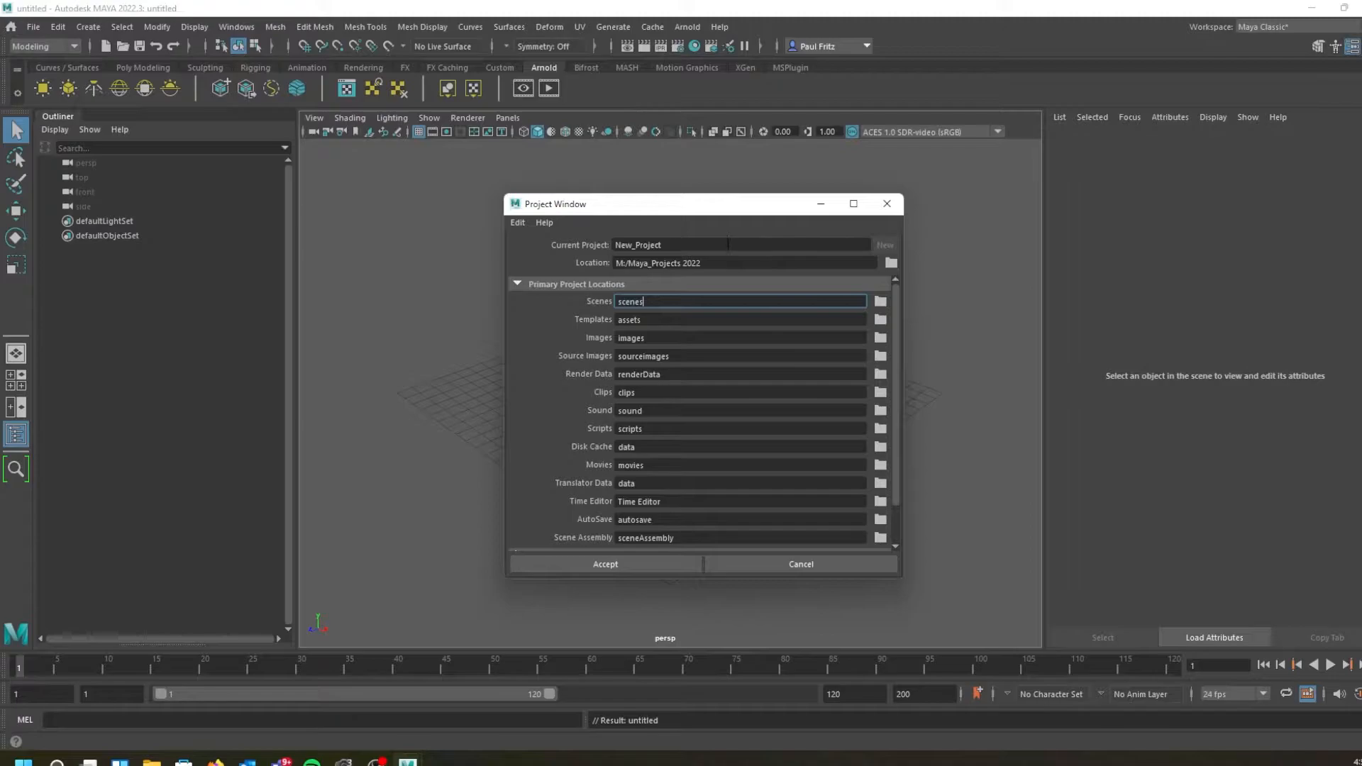
pyautogui.doubleClick(728, 245)
pyautogui.write('Hand_Proj')
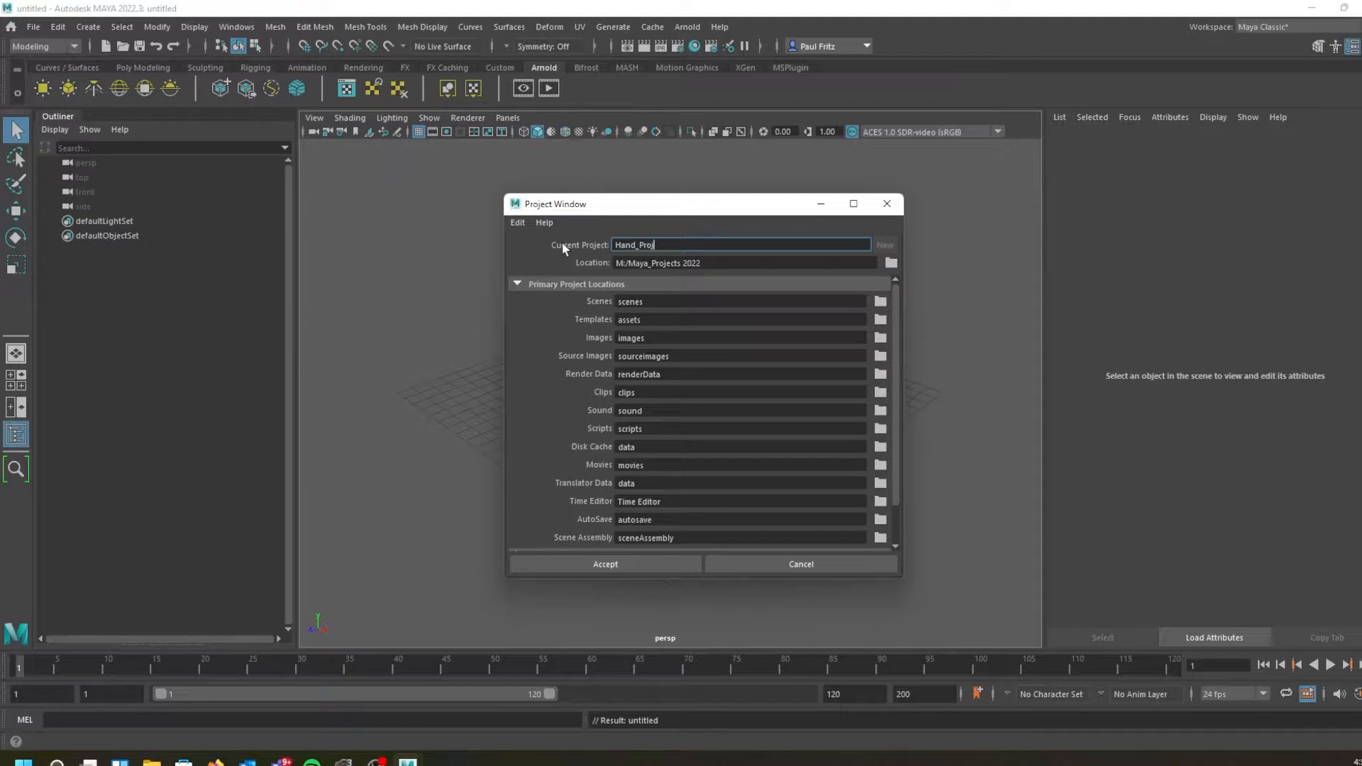
pyautogui.write('_Demo_2022')
pyautogui.click(623, 566)
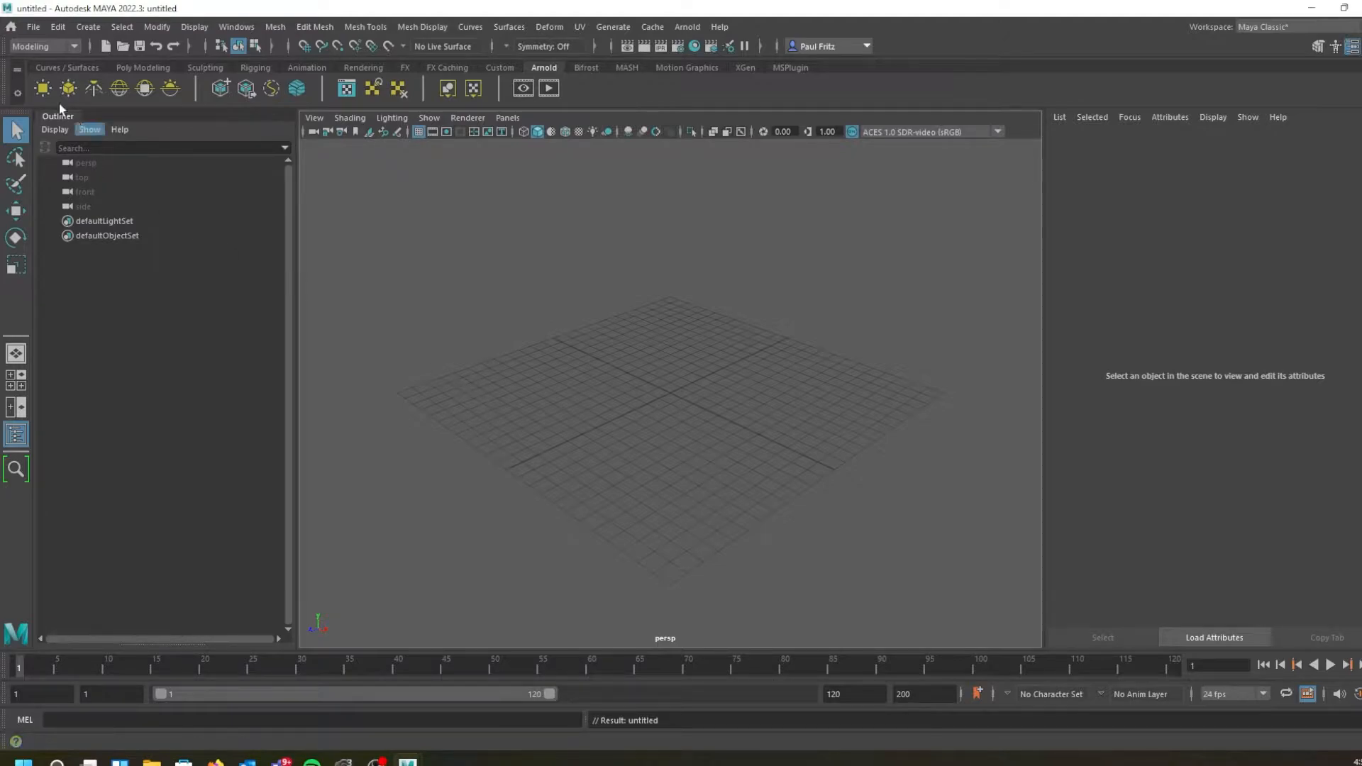
# Set Hand_Proj_Demo_2022 as the current project
pyautogui.click(34, 26)
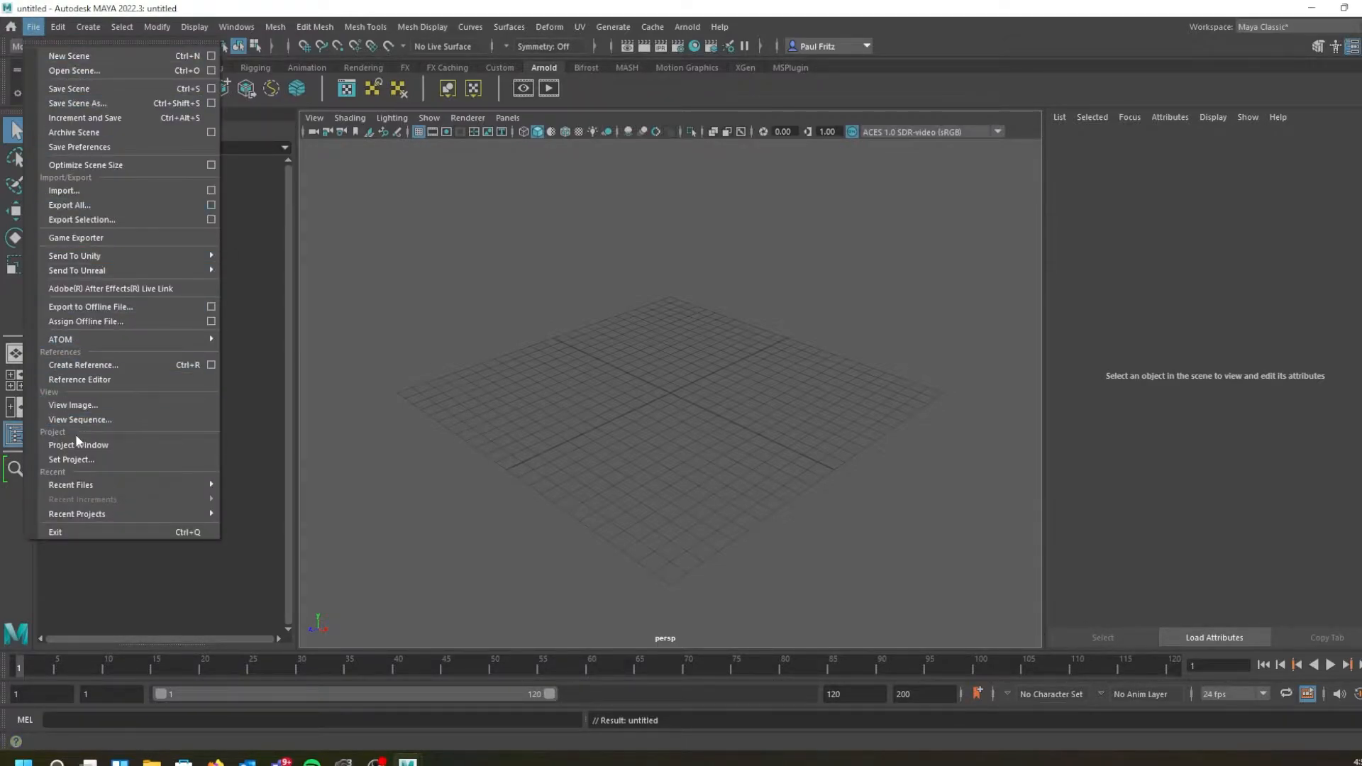
pyautogui.click(78, 460)
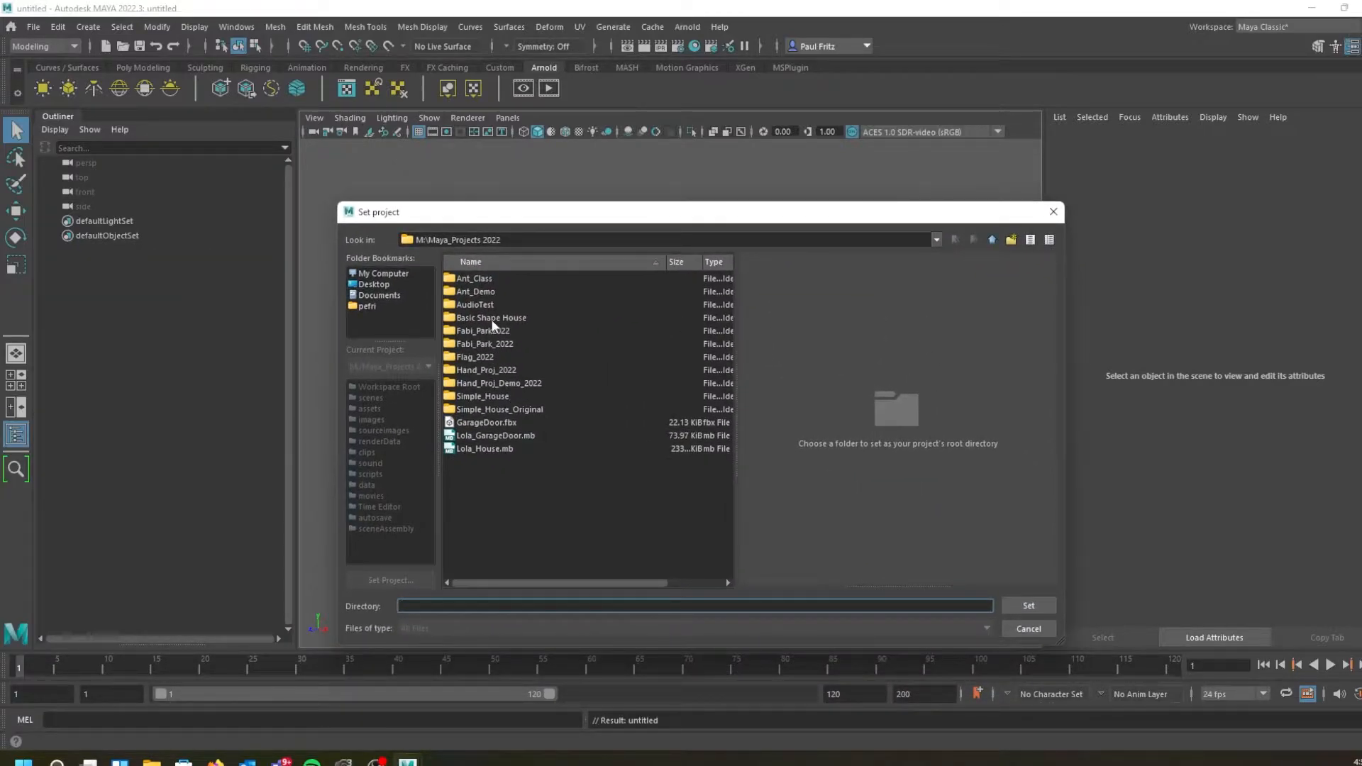
pyautogui.click(466, 381)
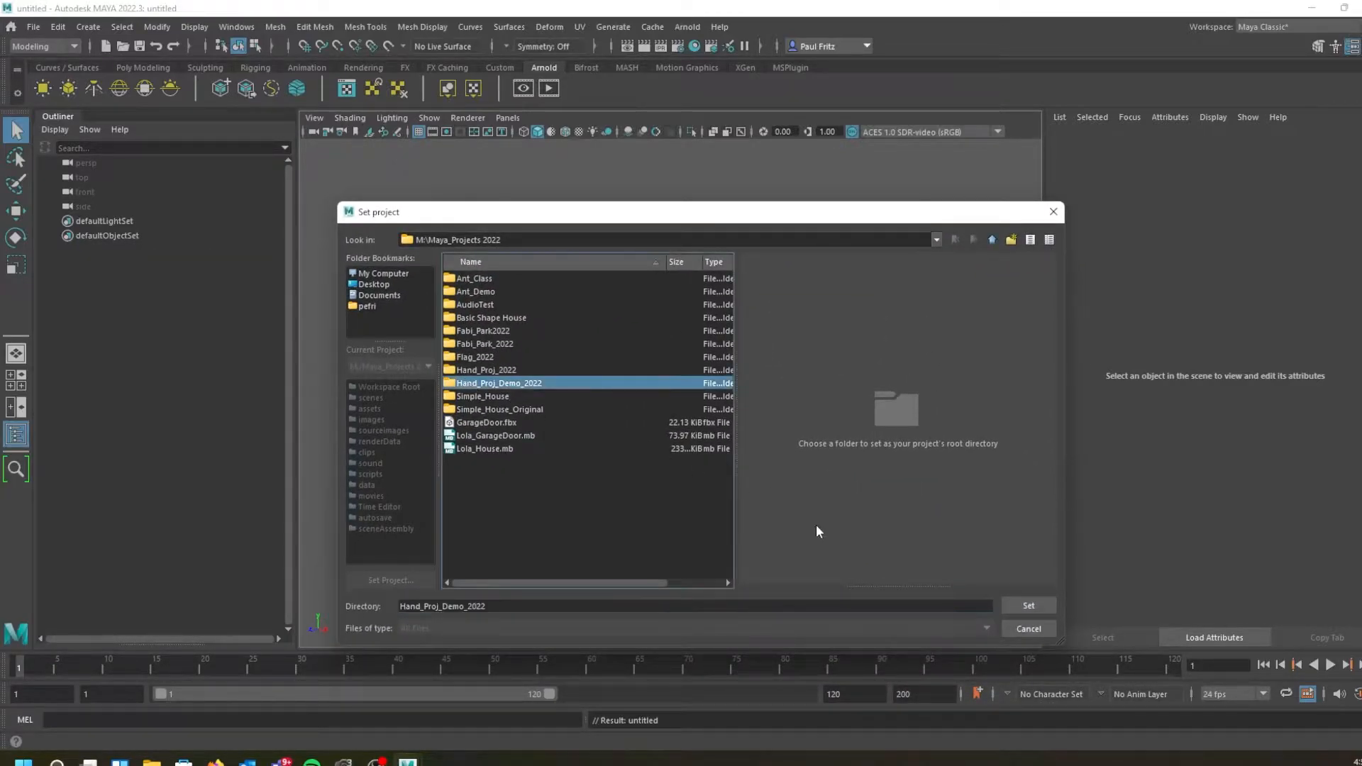
pyautogui.click(1028, 605)
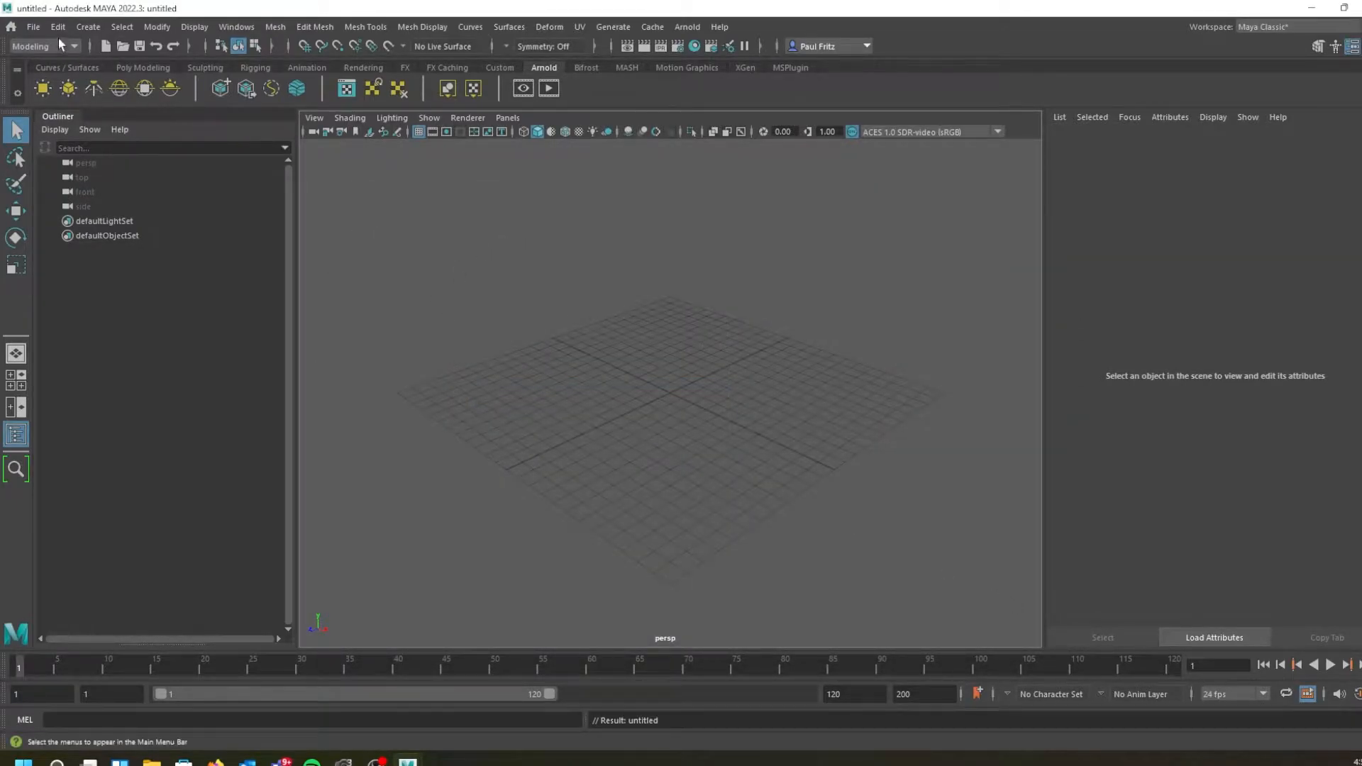
# Save the scene as a Maya Binary file named Hand in the project's scenes folder
pyautogui.click(40, 28)
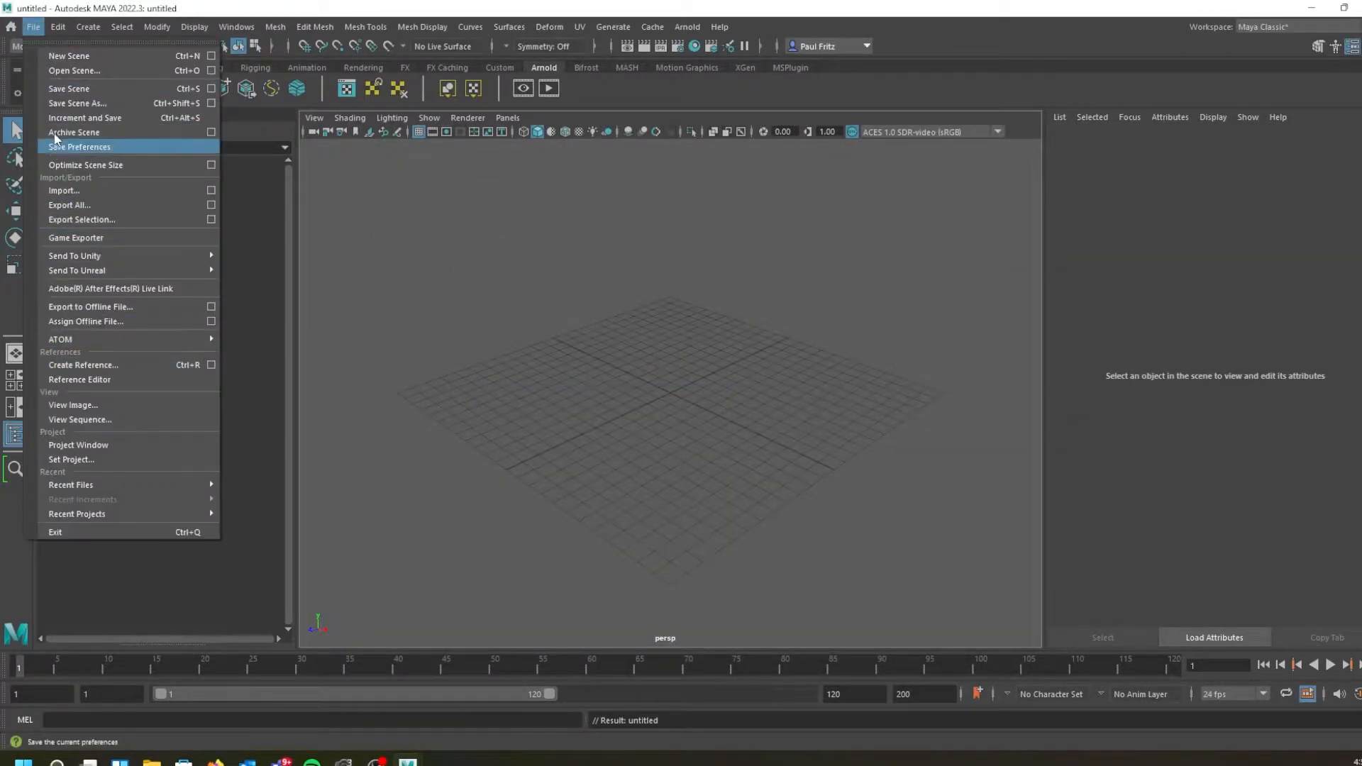
pyautogui.click(65, 102)
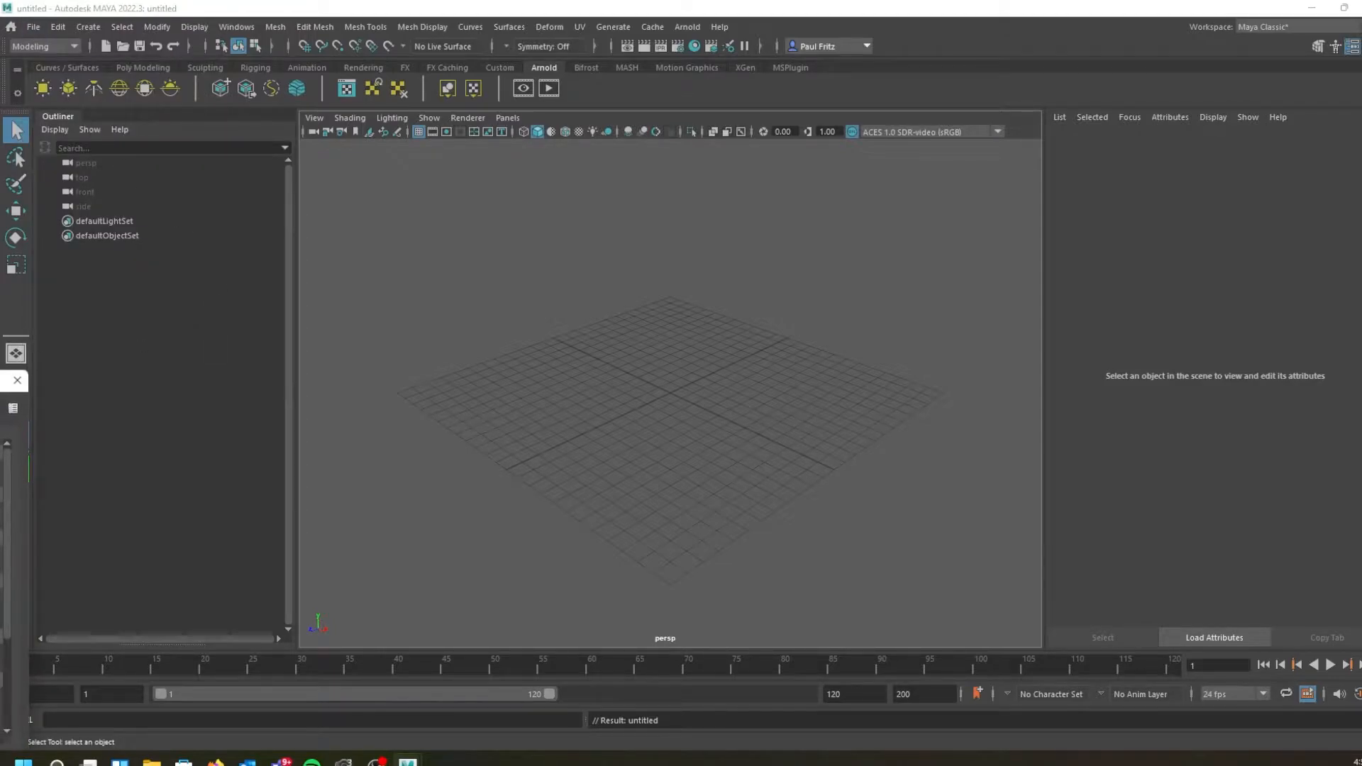
pyautogui.moveTo(576, 229); pyautogui.dragTo(675, 192)
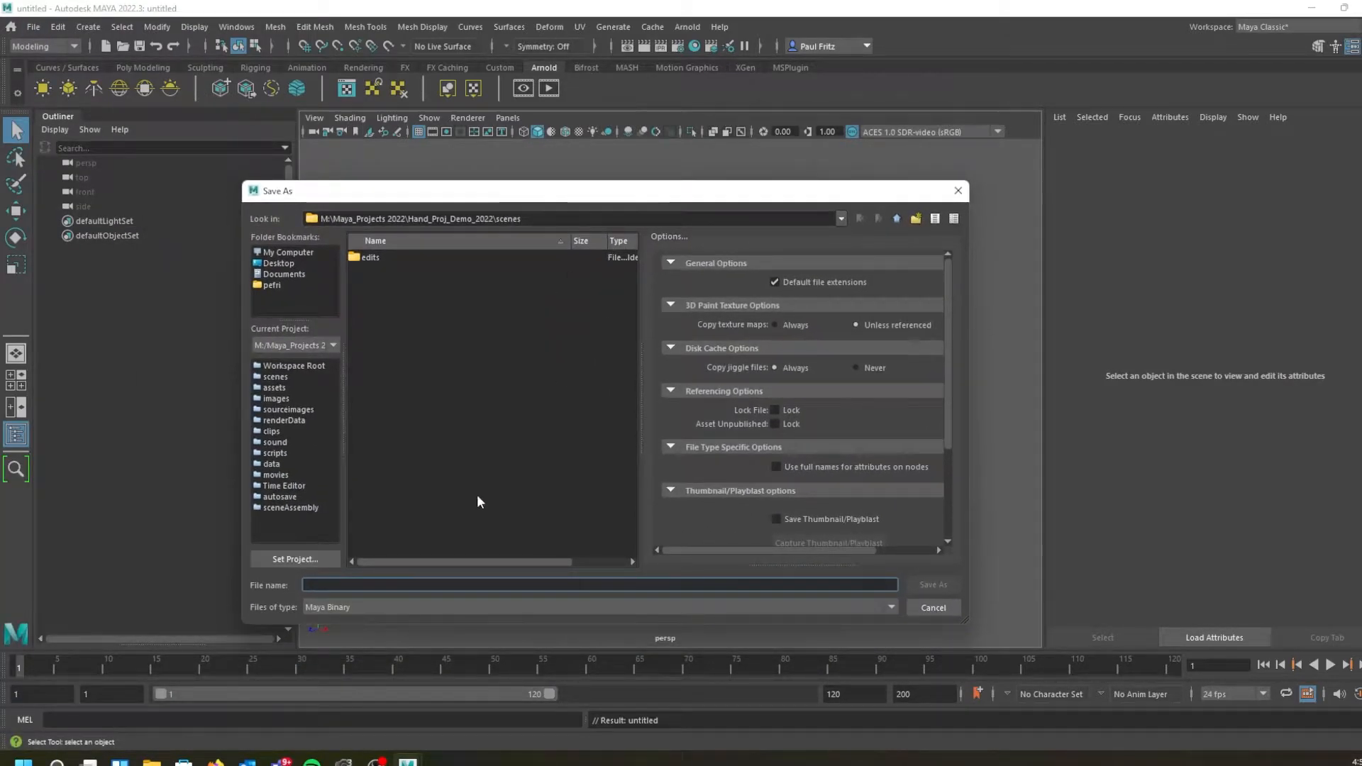
pyautogui.write('Hand')
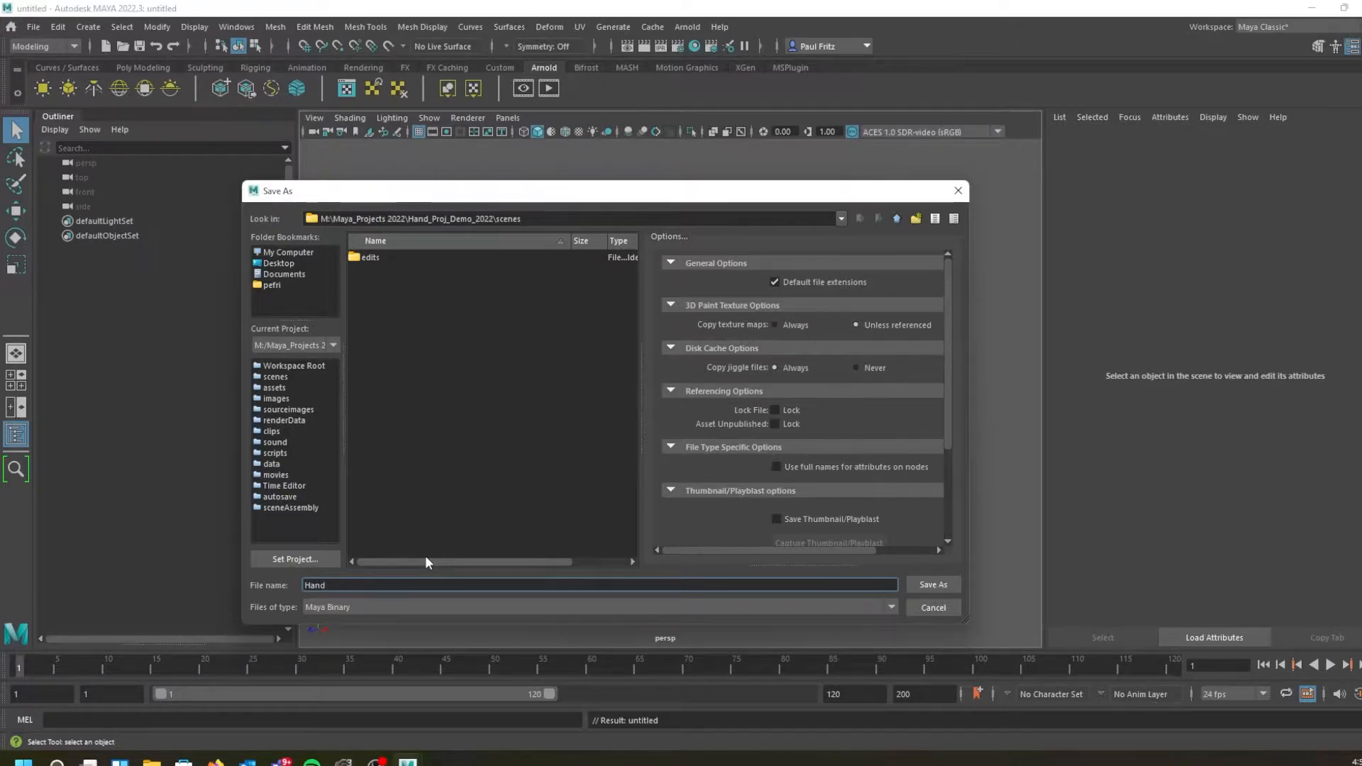
pyautogui.press('Return')
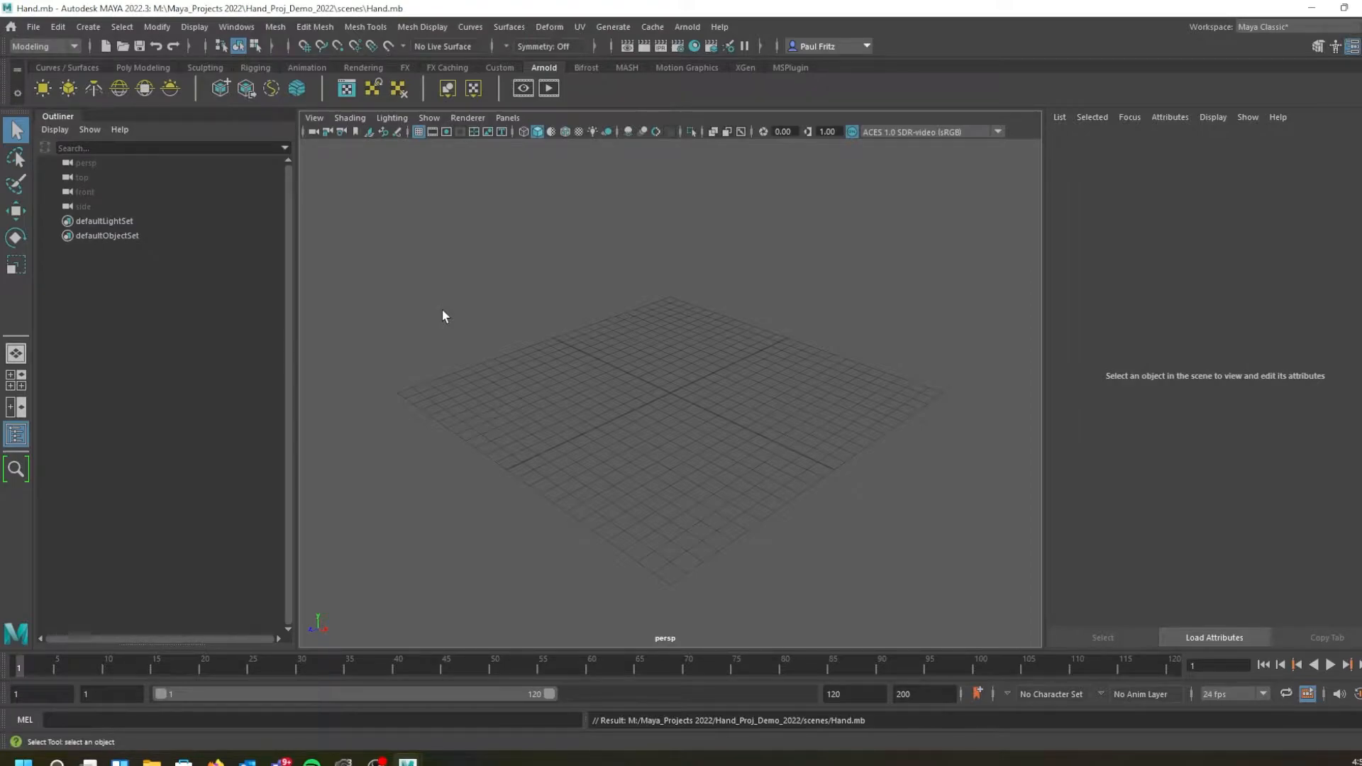
# Enlarge the viewport by narrowing the Outliner and hiding the Attribute Editor
pyautogui.keyDown('alt'); pyautogui.moveTo(573, 409); pyautogui.dragTo(891, 316); pyautogui.keyUp('alt')
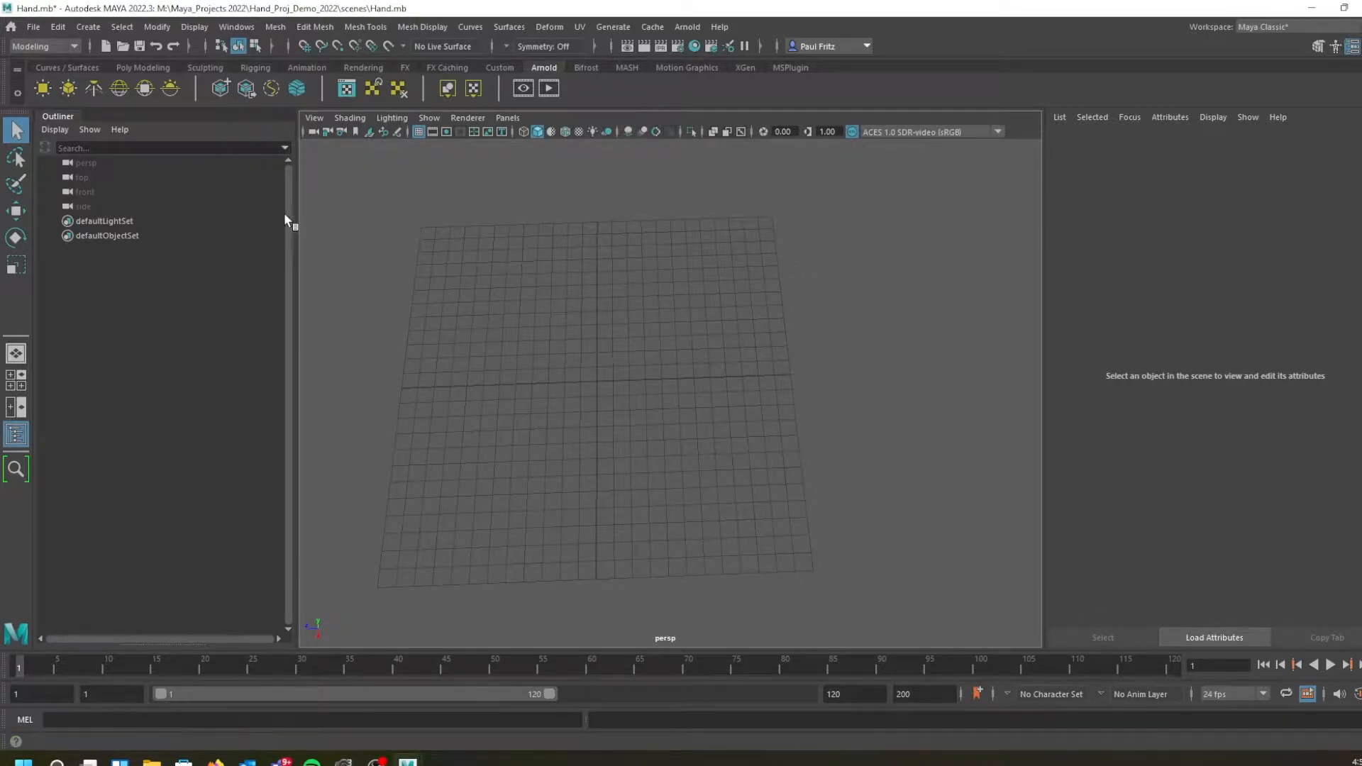
pyautogui.moveTo(292, 216); pyautogui.dragTo(224, 216)
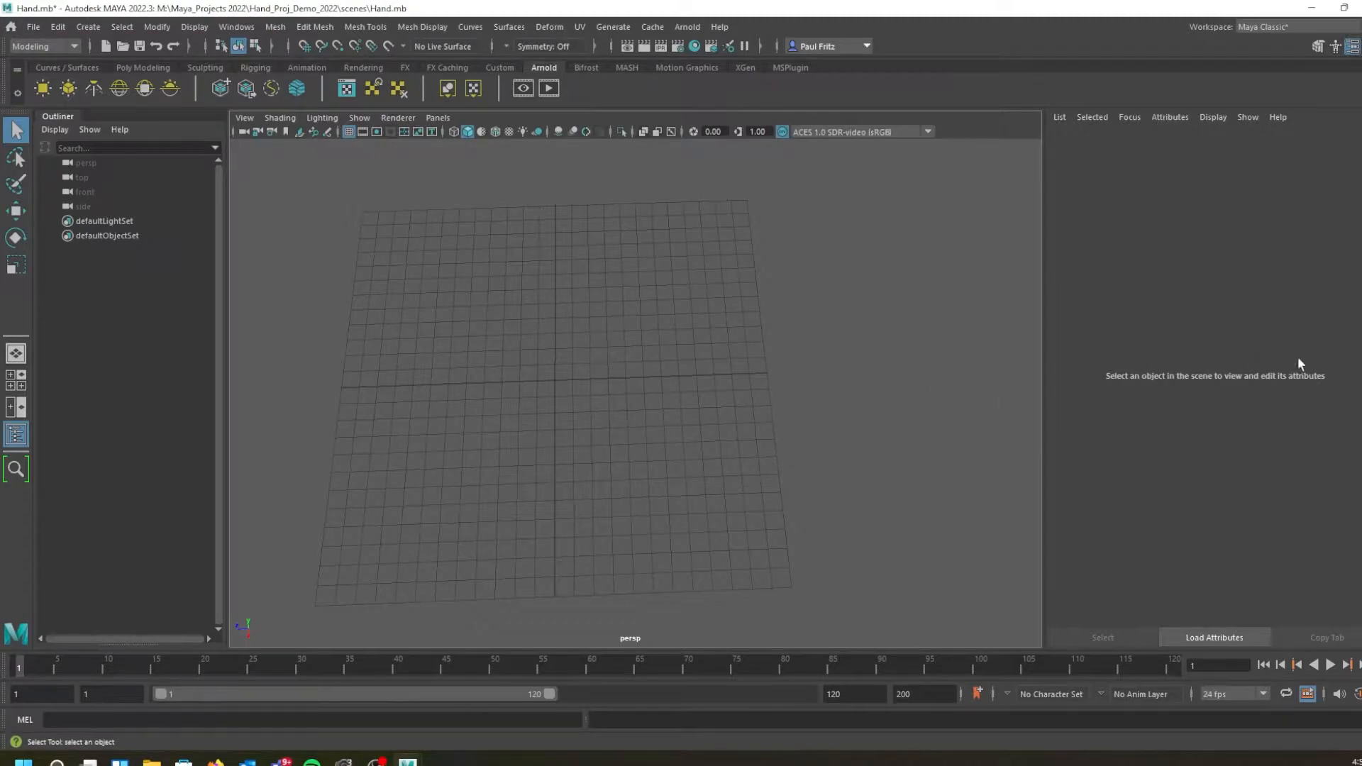
pyautogui.hotkey('ctrl', 'a')
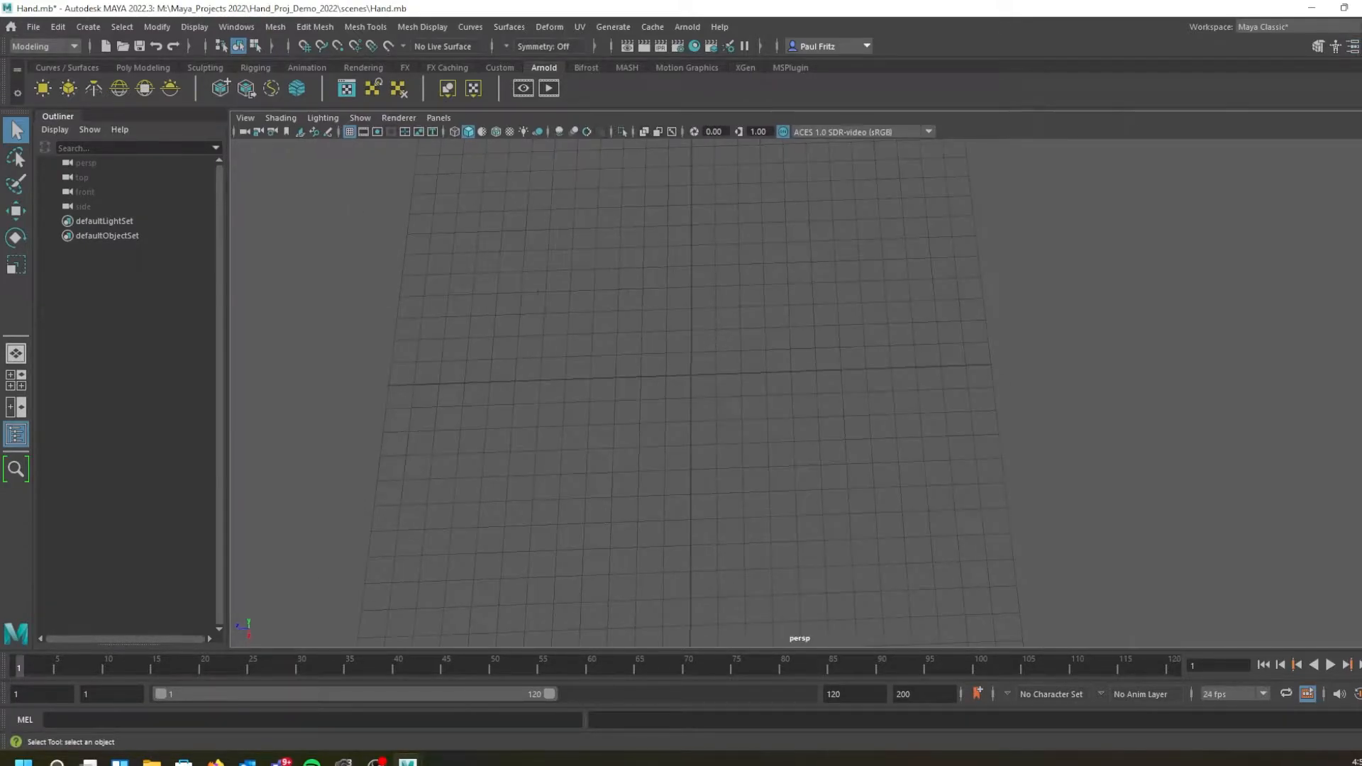
# Create a default polygon cube at the centre of the grid
pyautogui.scroll(-2, 517, 414)
pyautogui.keyDown('alt'); pyautogui.moveTo(512, 454); pyautogui.dragTo(560, 425); pyautogui.keyUp('alt')
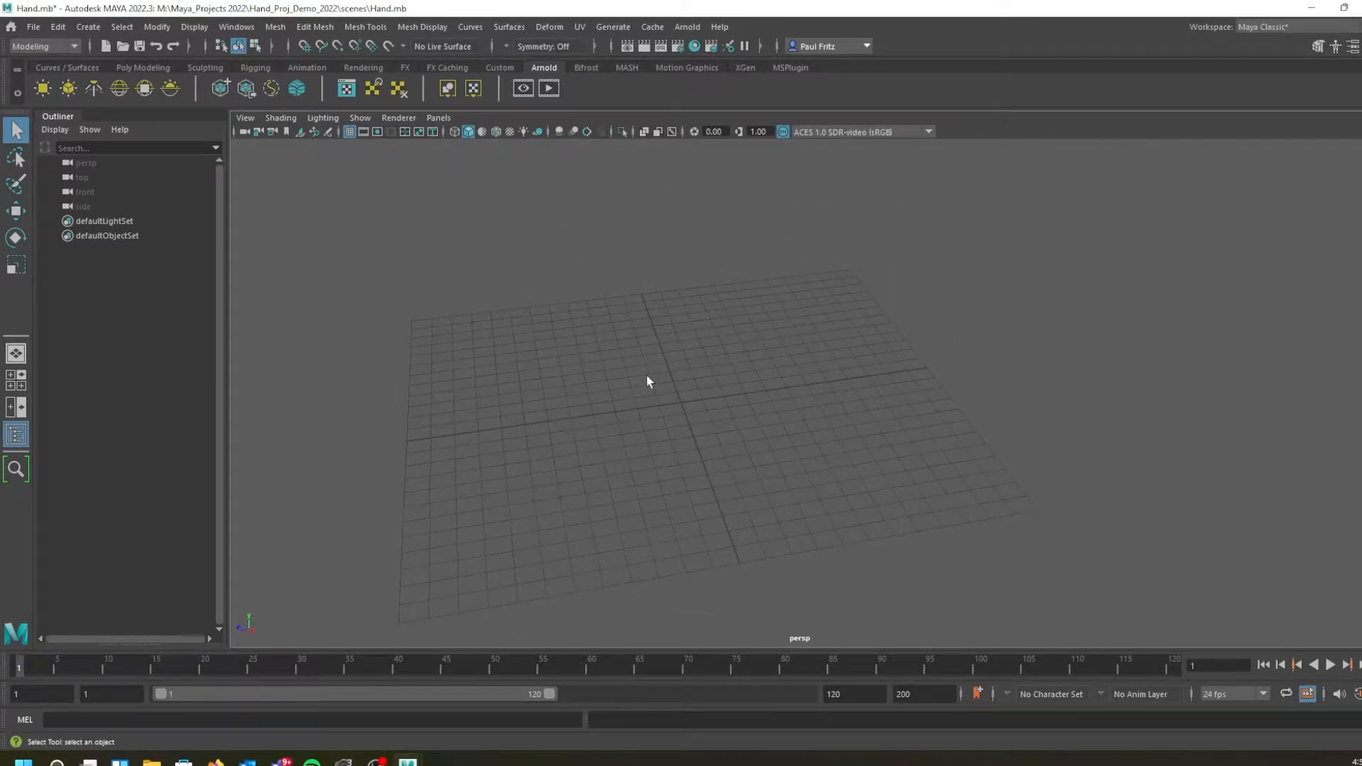
pyautogui.keyDown('alt'); pyautogui.moveTo(696, 414); pyautogui.dragTo(666, 385); pyautogui.keyUp('alt')
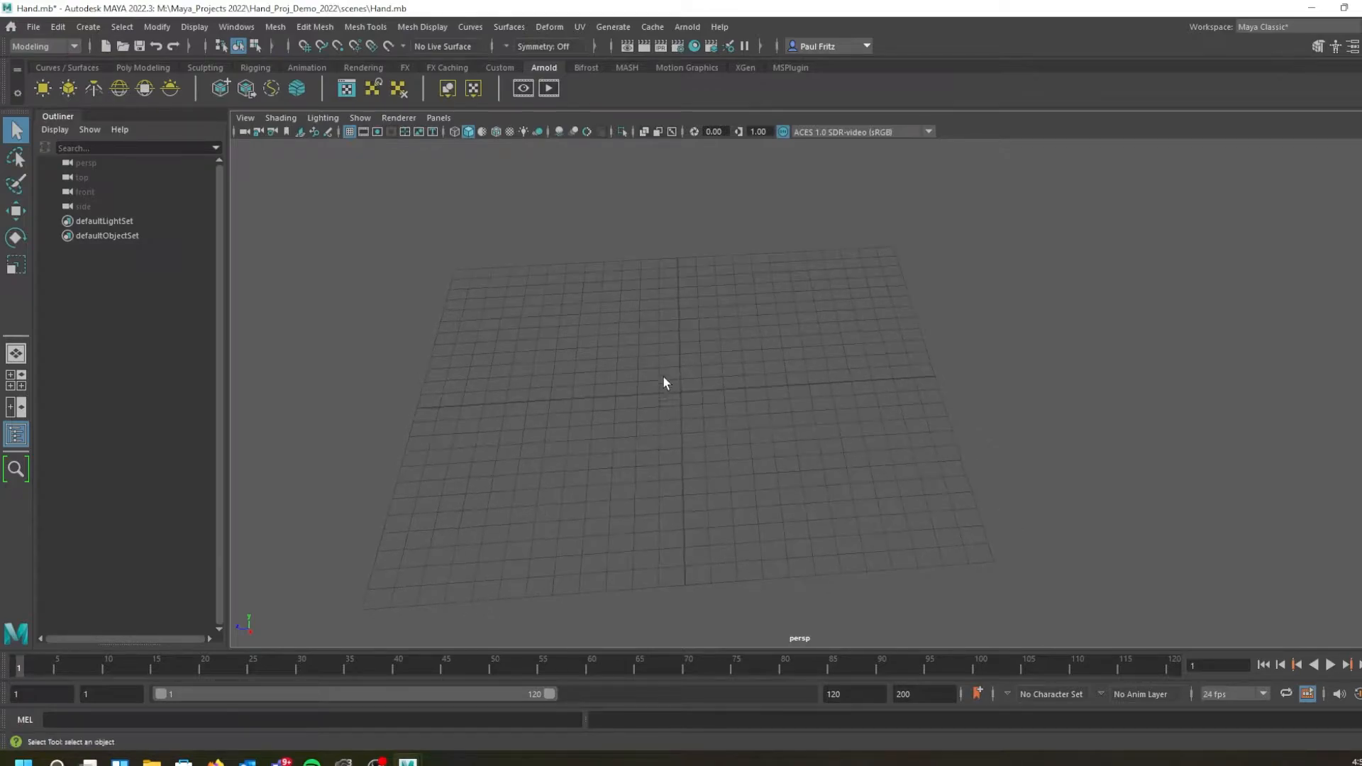
pyautogui.keyDown('alt'); pyautogui.moveTo(627, 500); pyautogui.dragTo(620, 469); pyautogui.keyUp('alt')
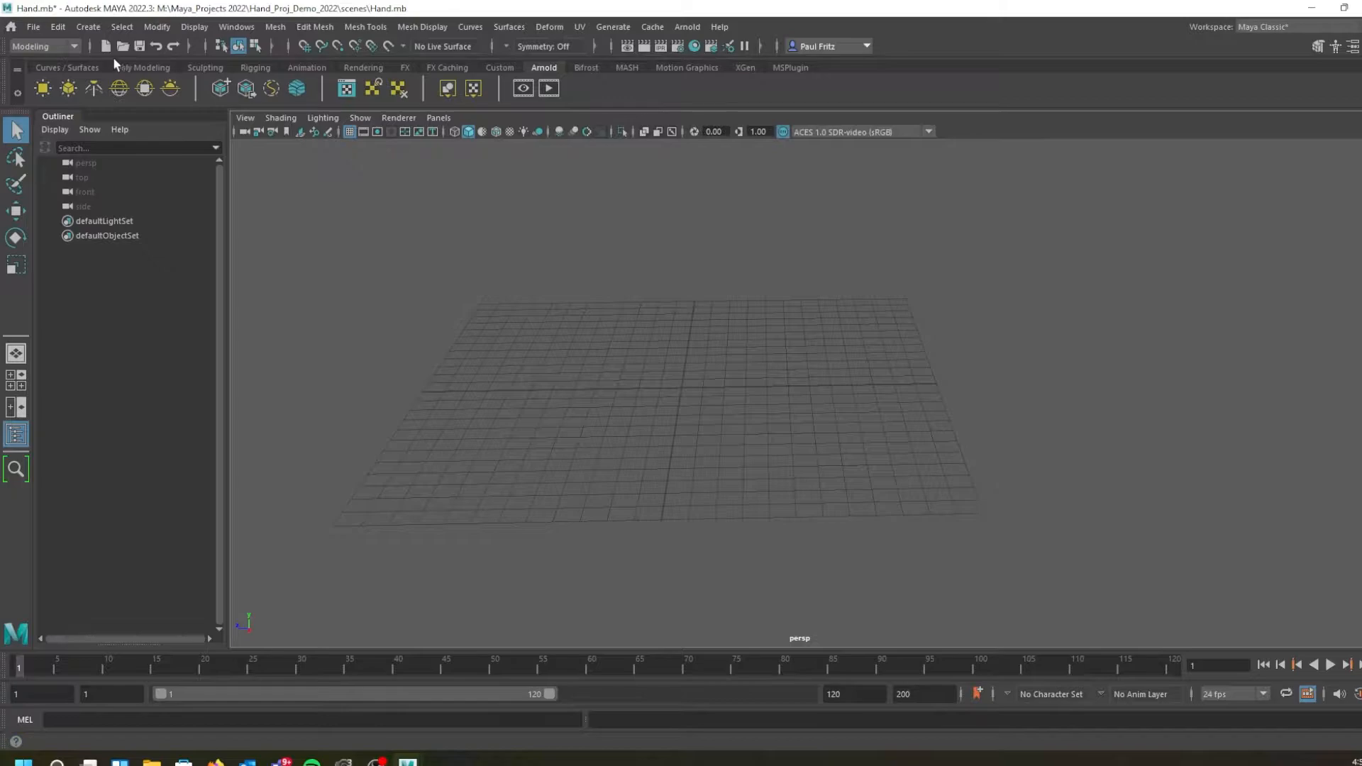
pyautogui.click(116, 66)
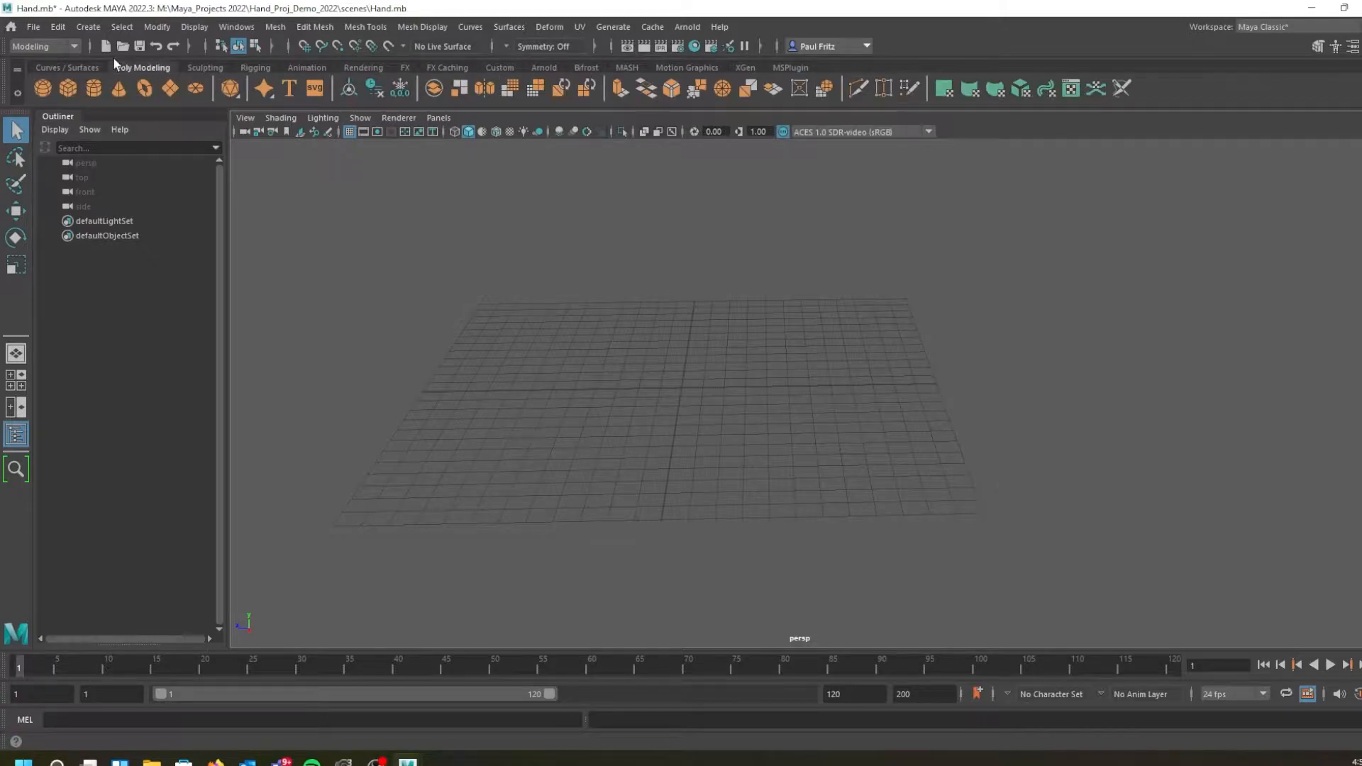
pyautogui.click(68, 91)
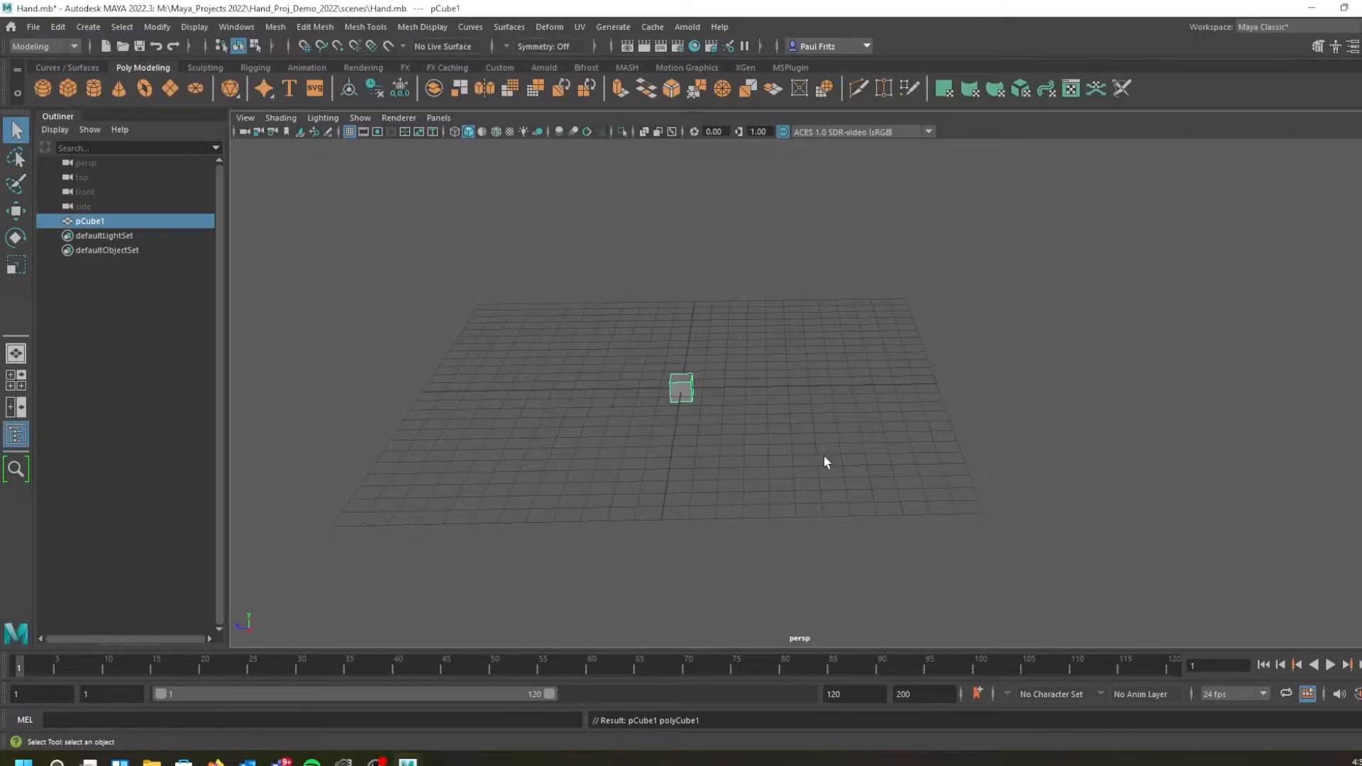
# Examine the cube up close, its size and subdivision attributes, and the polygon cube creation options without changing them
pyautogui.keyDown('alt'); pyautogui.moveTo(691, 415); pyautogui.dragTo(605, 394); pyautogui.keyUp('alt')
pyautogui.scroll(3, 670, 440)
pyautogui.keyDown('alt'); pyautogui.moveTo(621, 389); pyautogui.dragTo(648, 402, button='middle'); pyautogui.keyUp('alt')
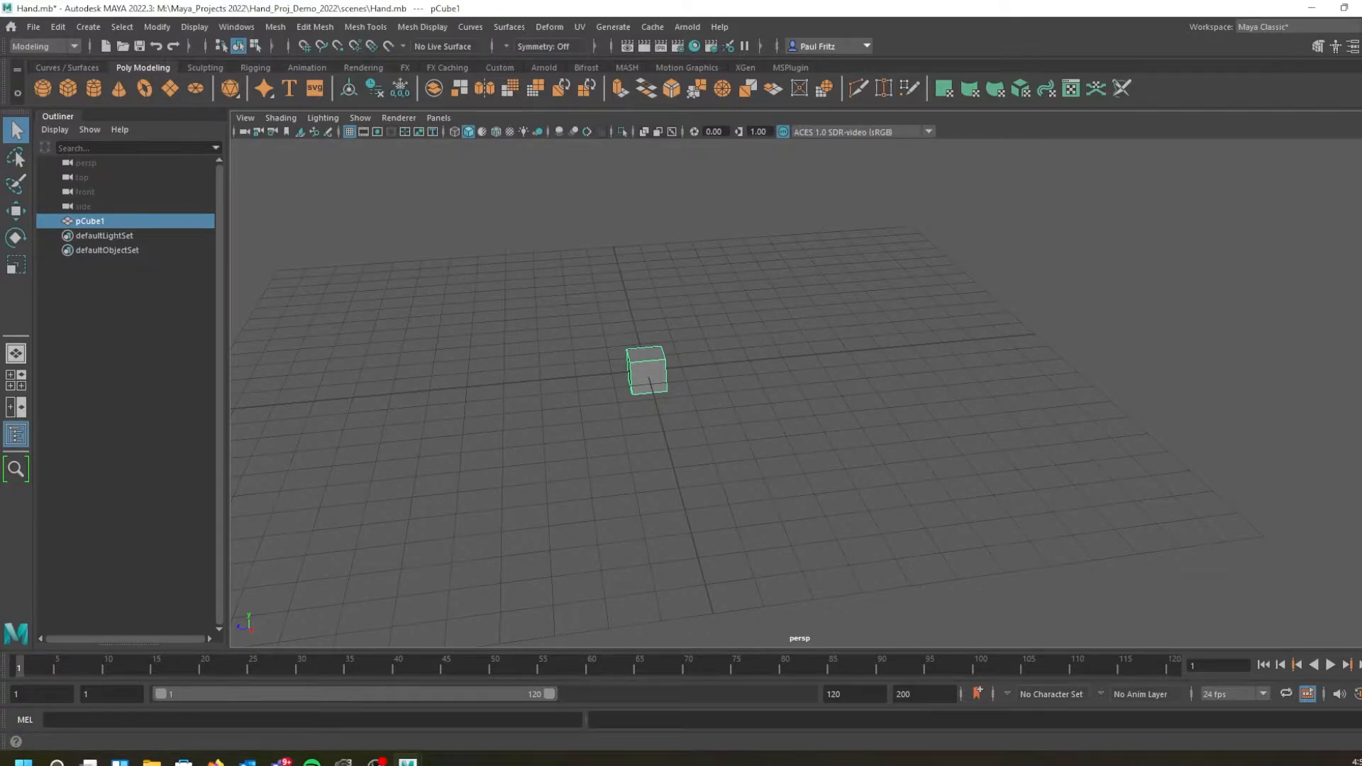
pyautogui.keyDown('alt'); pyautogui.moveTo(639, 367); pyautogui.dragTo(637, 351); pyautogui.keyUp('alt')
pyautogui.scroll(3, 633, 353)
pyautogui.keyDown('alt'); pyautogui.moveTo(595, 307); pyautogui.dragTo(586, 335); pyautogui.keyUp('alt')
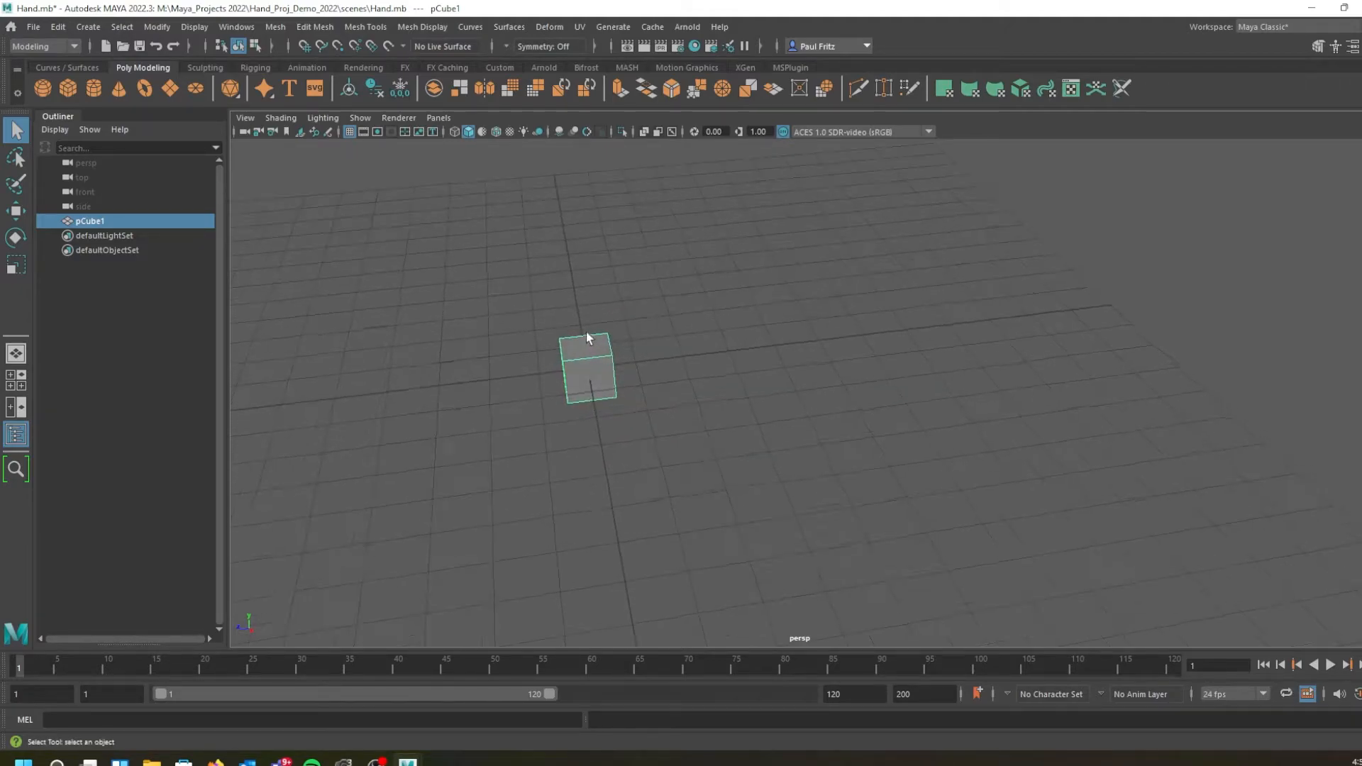
pyautogui.keyDown('alt'); pyautogui.moveTo(587, 335); pyautogui.dragTo(666, 337, button='middle'); pyautogui.keyUp('alt')
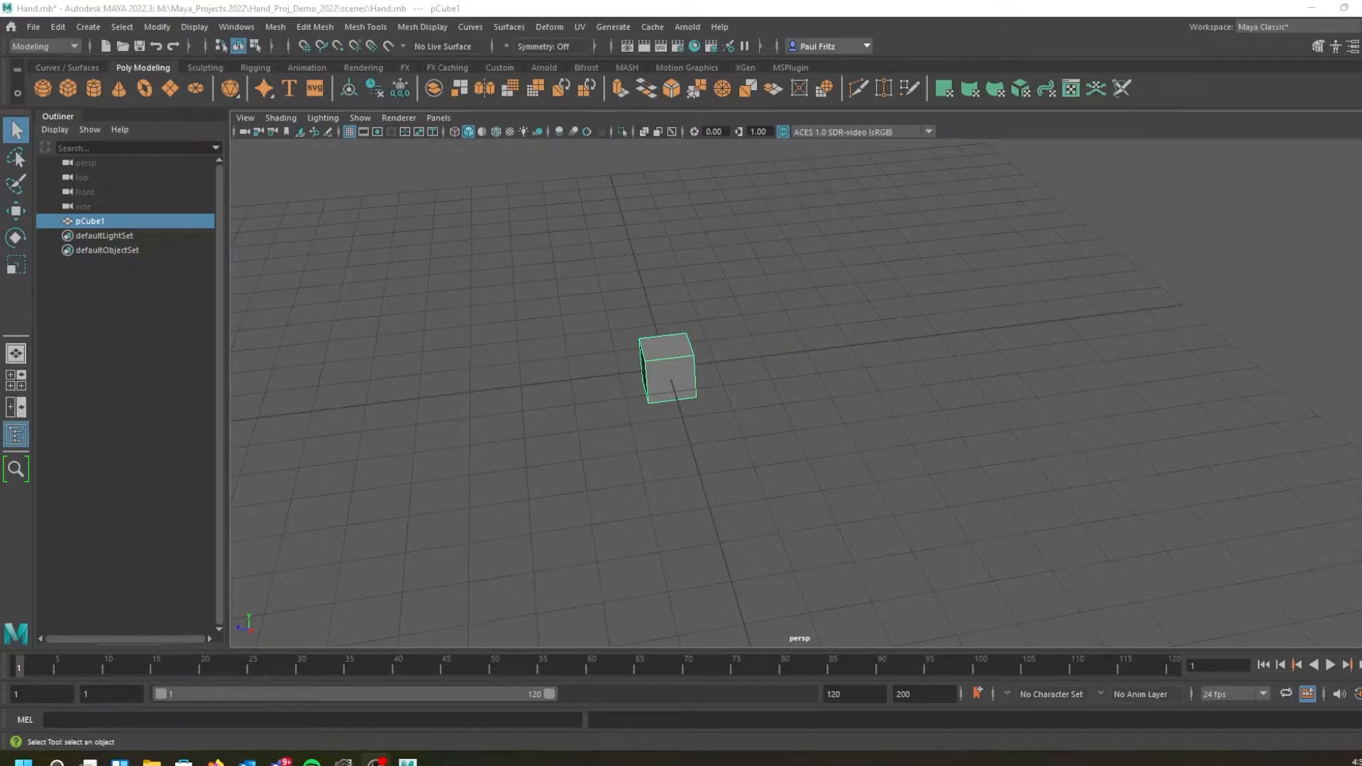
pyautogui.hotkey('ctrl', 'a')
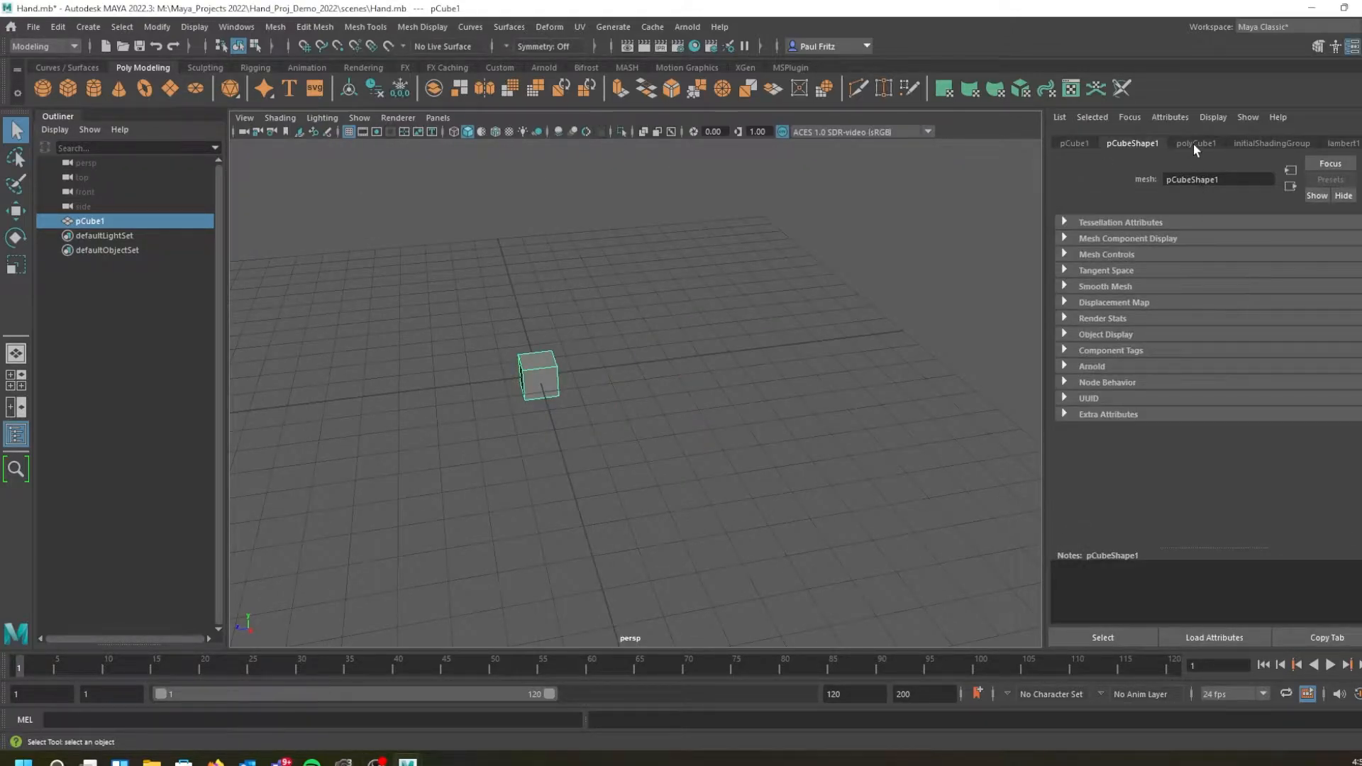
pyautogui.click(1195, 144)
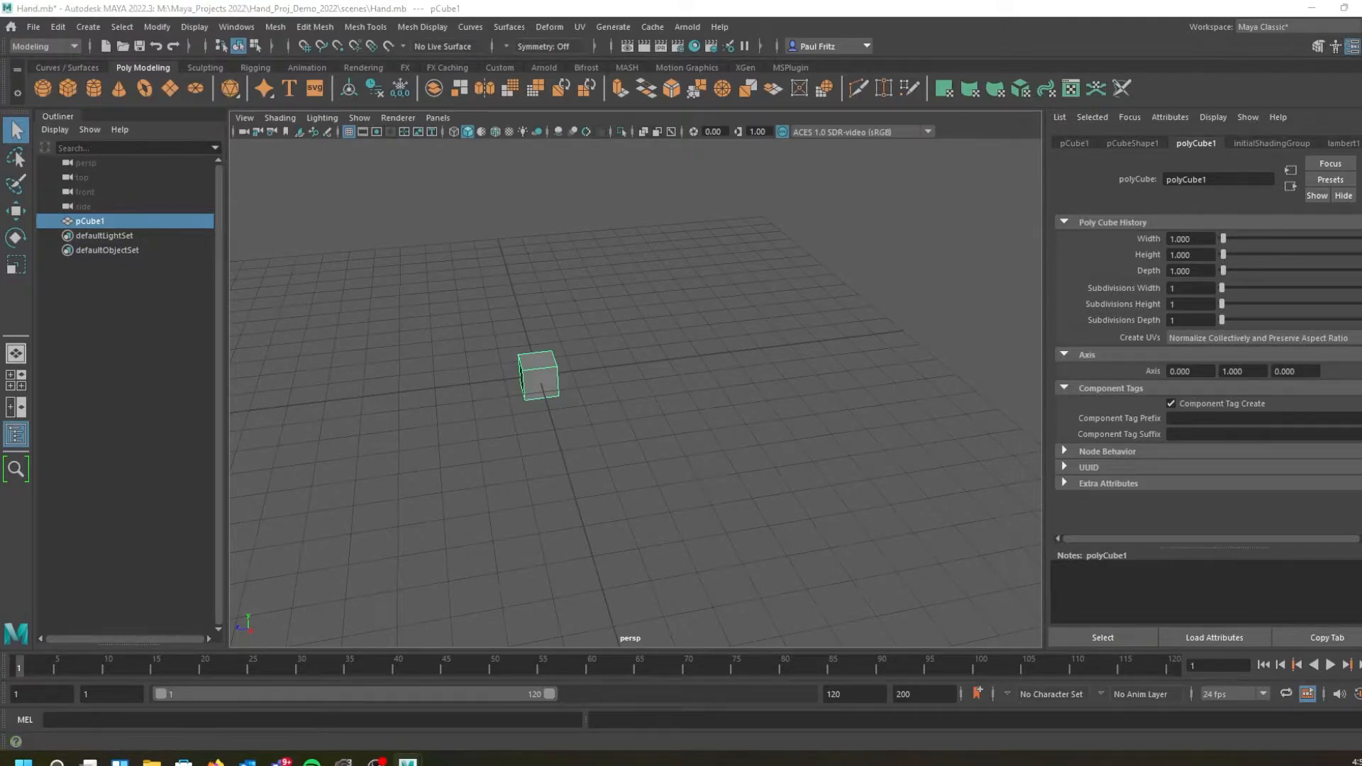
pyautogui.moveTo(463, 200); pyautogui.dragTo(496, 193)
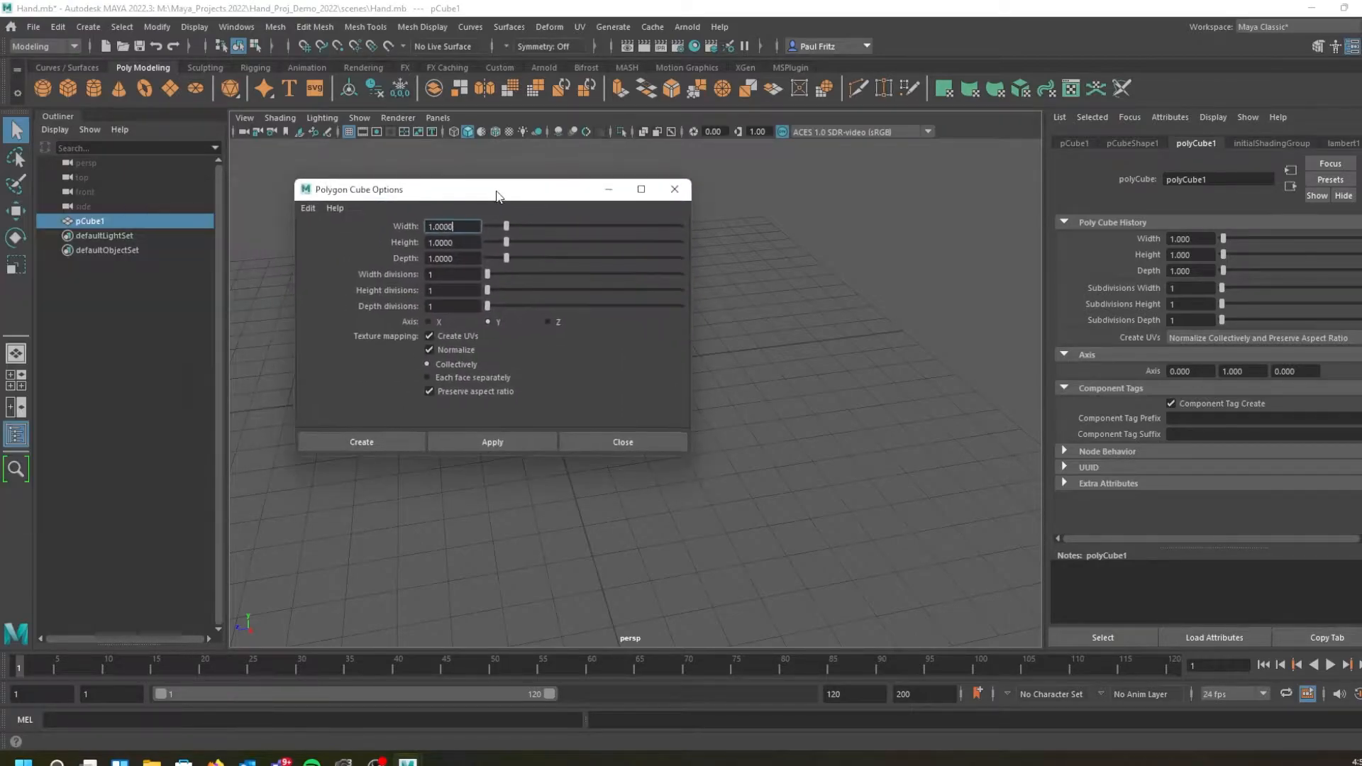
pyautogui.click(595, 436)
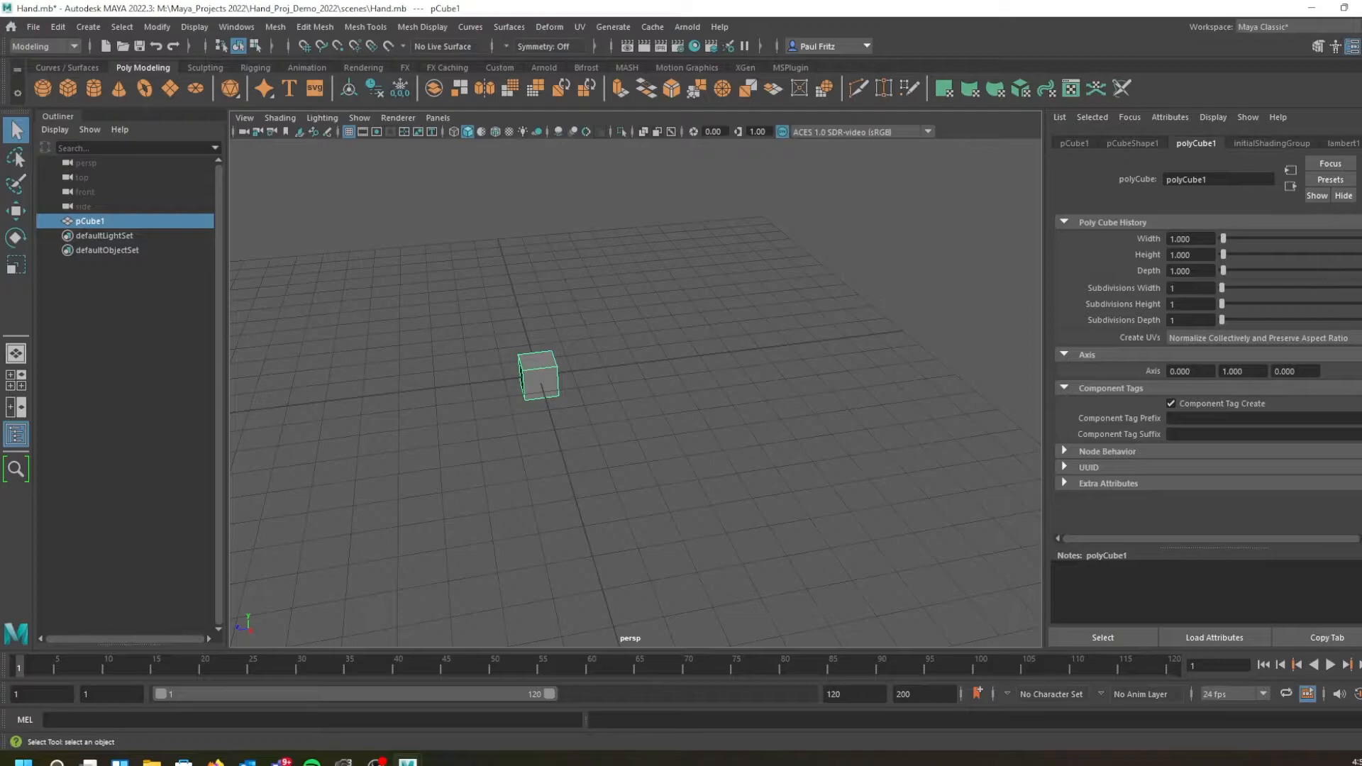
pyautogui.hotkey('ctrl', 'a')
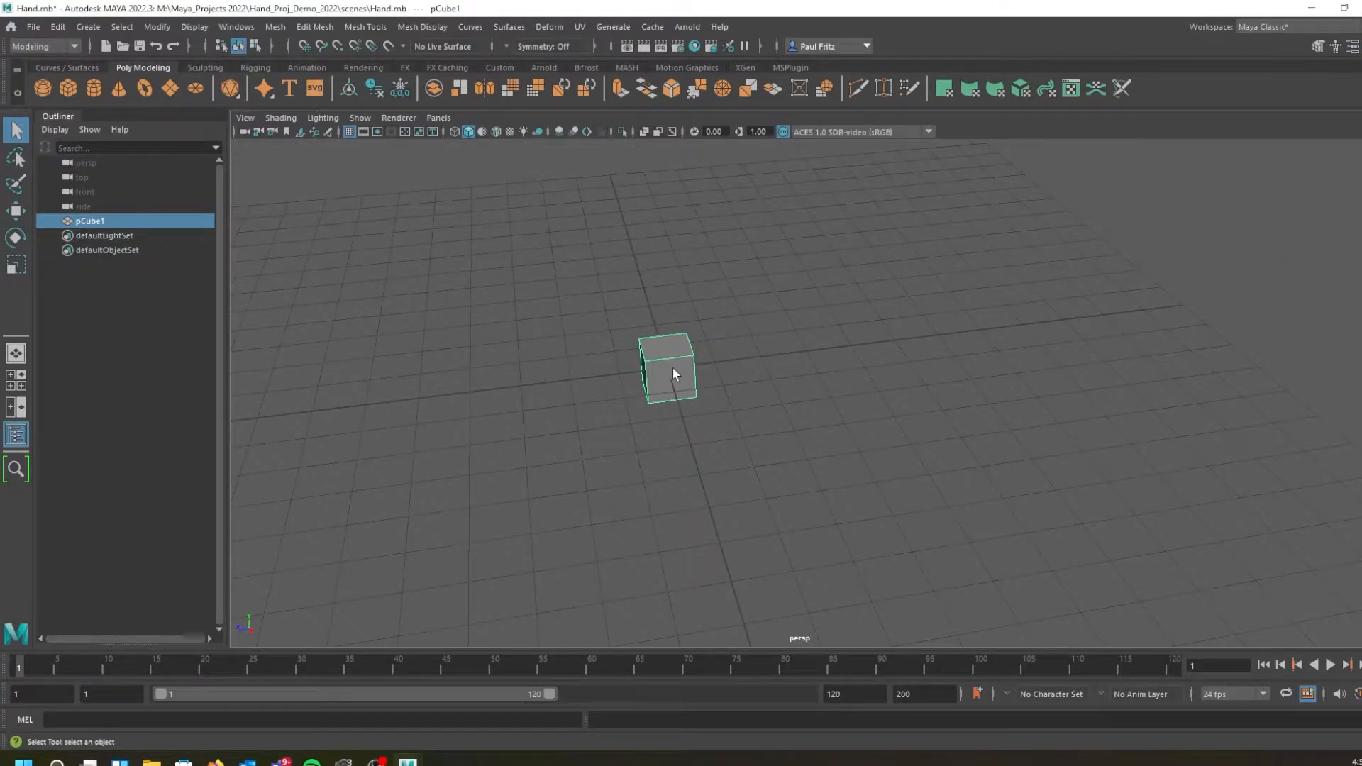
# Scale the cube evenly along X and Z to about 8.5, leaving its height unchanged, to make a flat square slab
pyautogui.press('r')
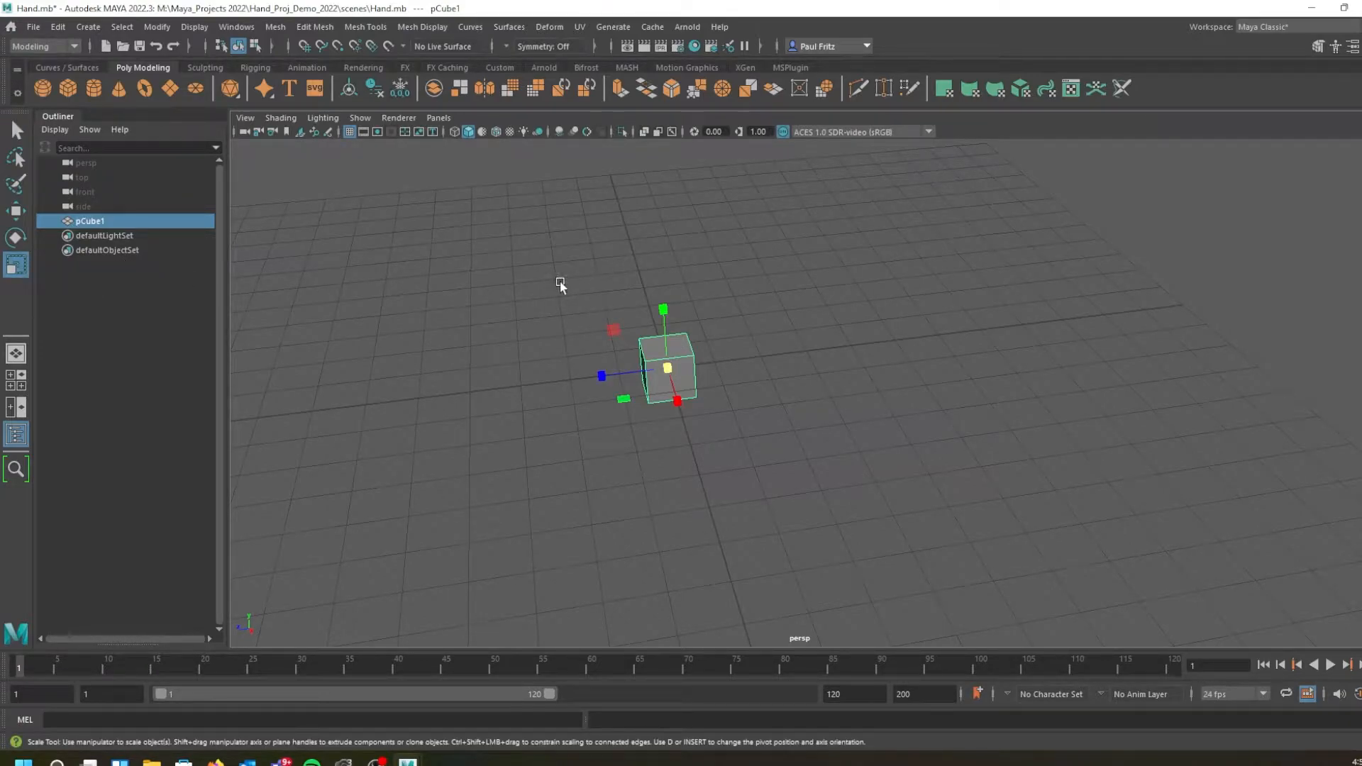
pyautogui.keyDown('alt'); pyautogui.moveTo(471, 289); pyautogui.dragTo(519, 295); pyautogui.keyUp('alt')
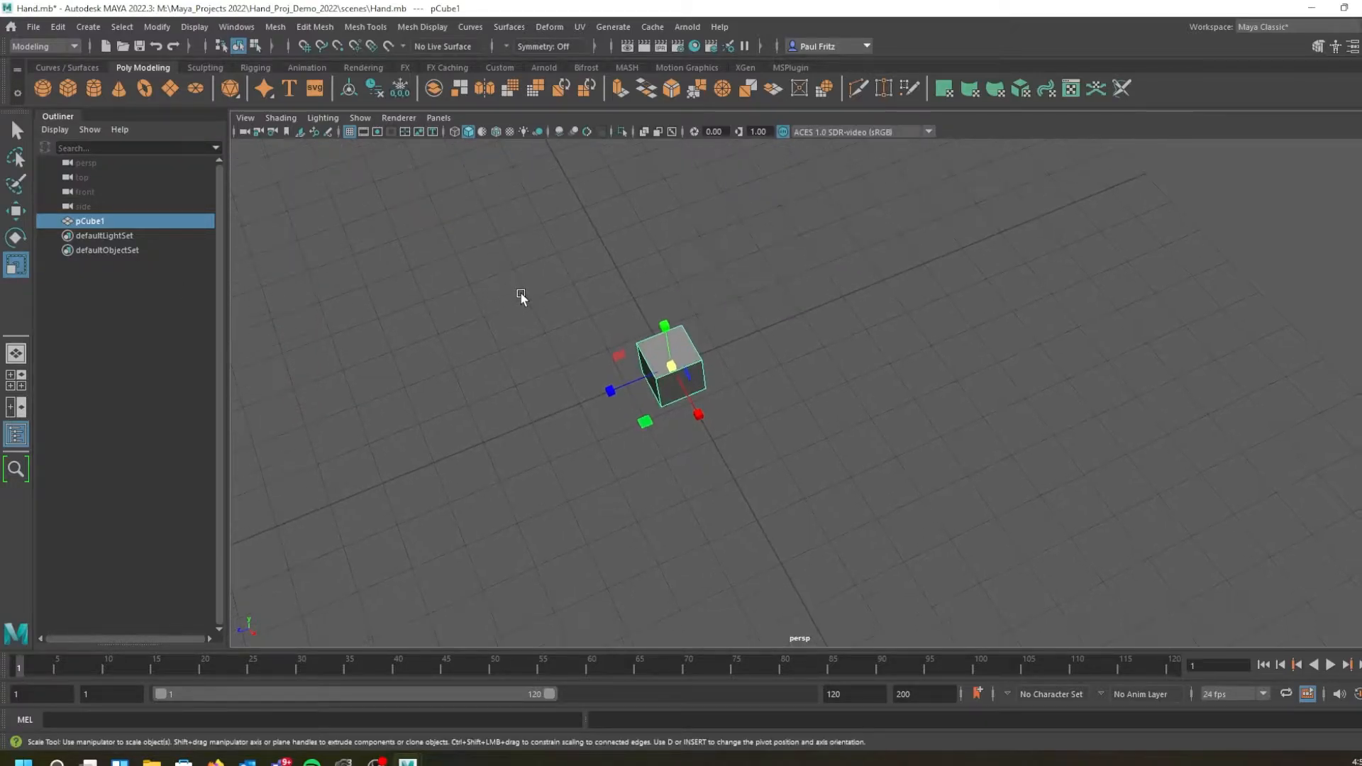
pyautogui.keyDown('alt'); pyautogui.moveTo(604, 445); pyautogui.dragTo(572, 404); pyautogui.keyUp('alt')
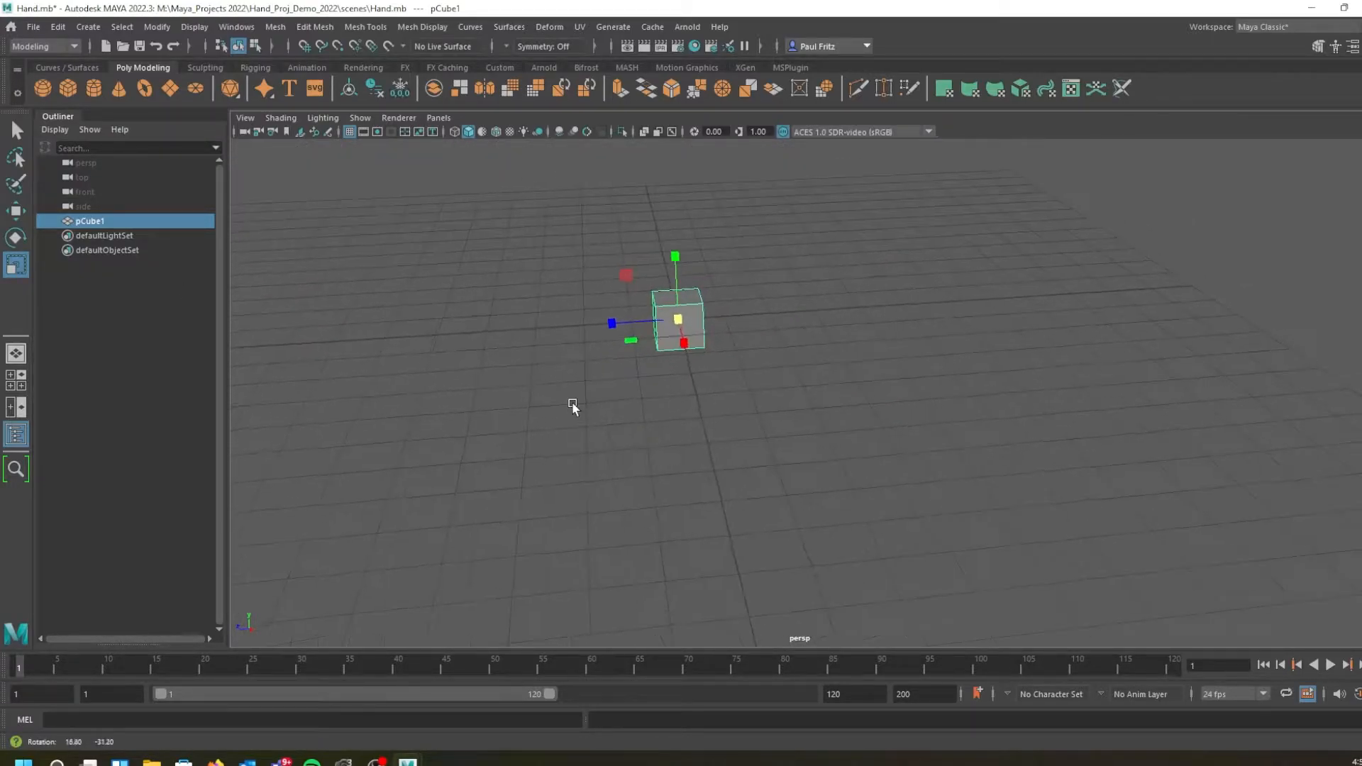
pyautogui.keyDown('alt'); pyautogui.moveTo(611, 352); pyautogui.dragTo(657, 312); pyautogui.keyUp('alt')
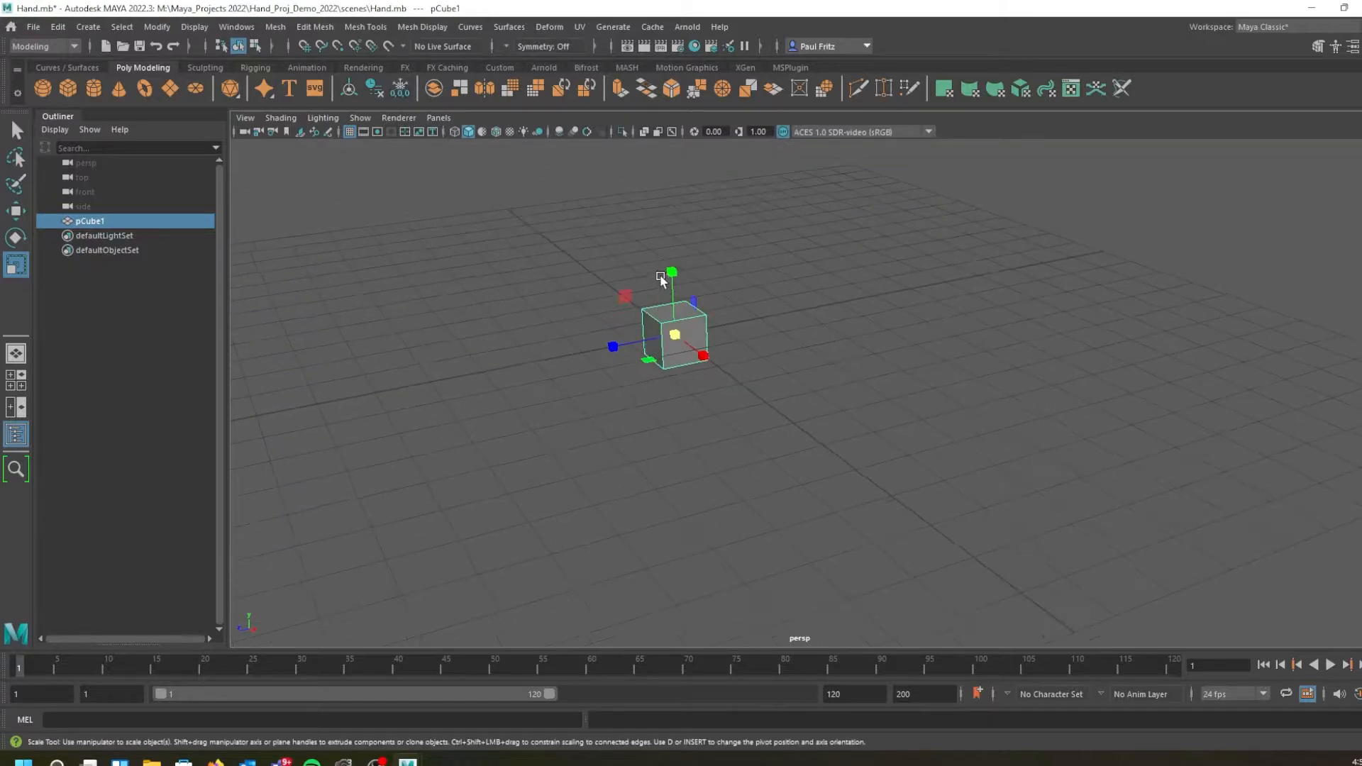
pyautogui.keyDown('alt'); pyautogui.moveTo(698, 359); pyautogui.dragTo(683, 355); pyautogui.keyUp('alt')
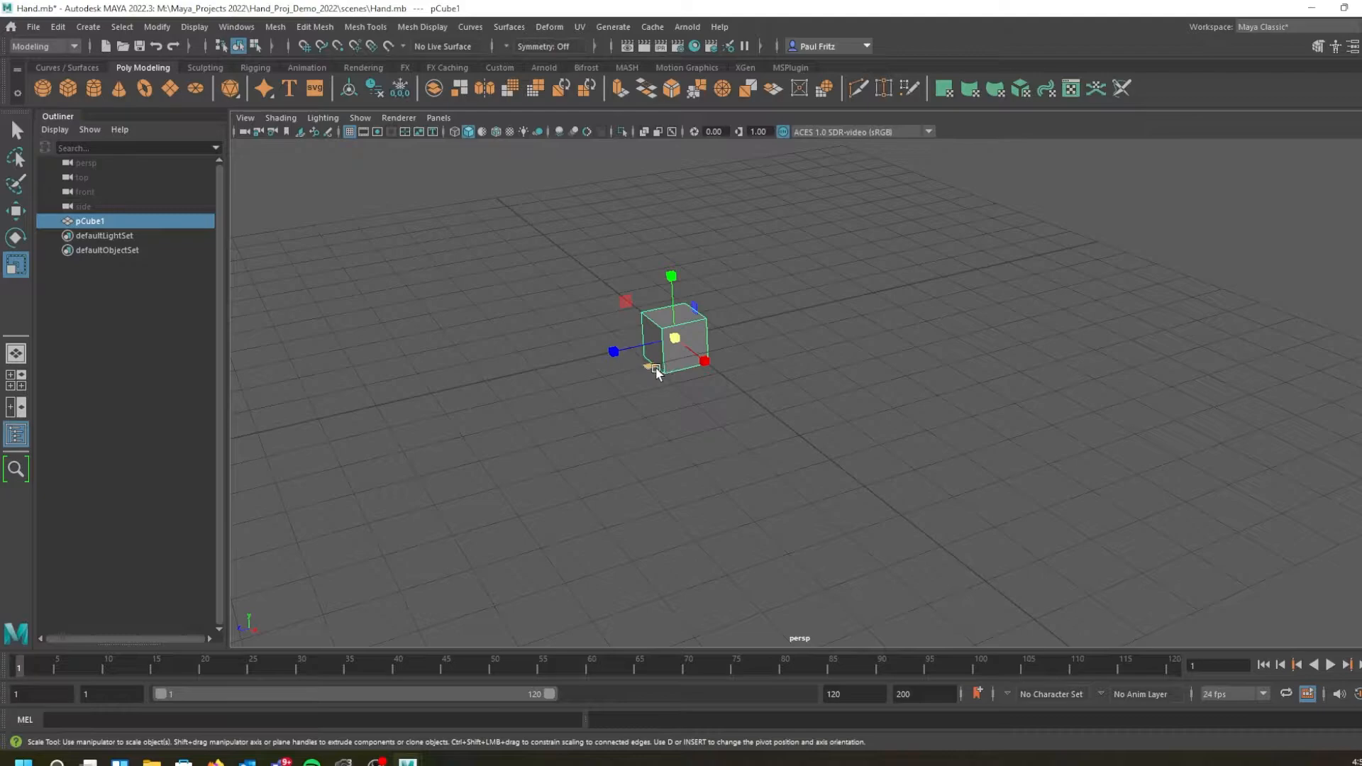
pyautogui.keyDown('alt'); pyautogui.moveTo(690, 320); pyautogui.dragTo(681, 456); pyautogui.keyUp('alt')
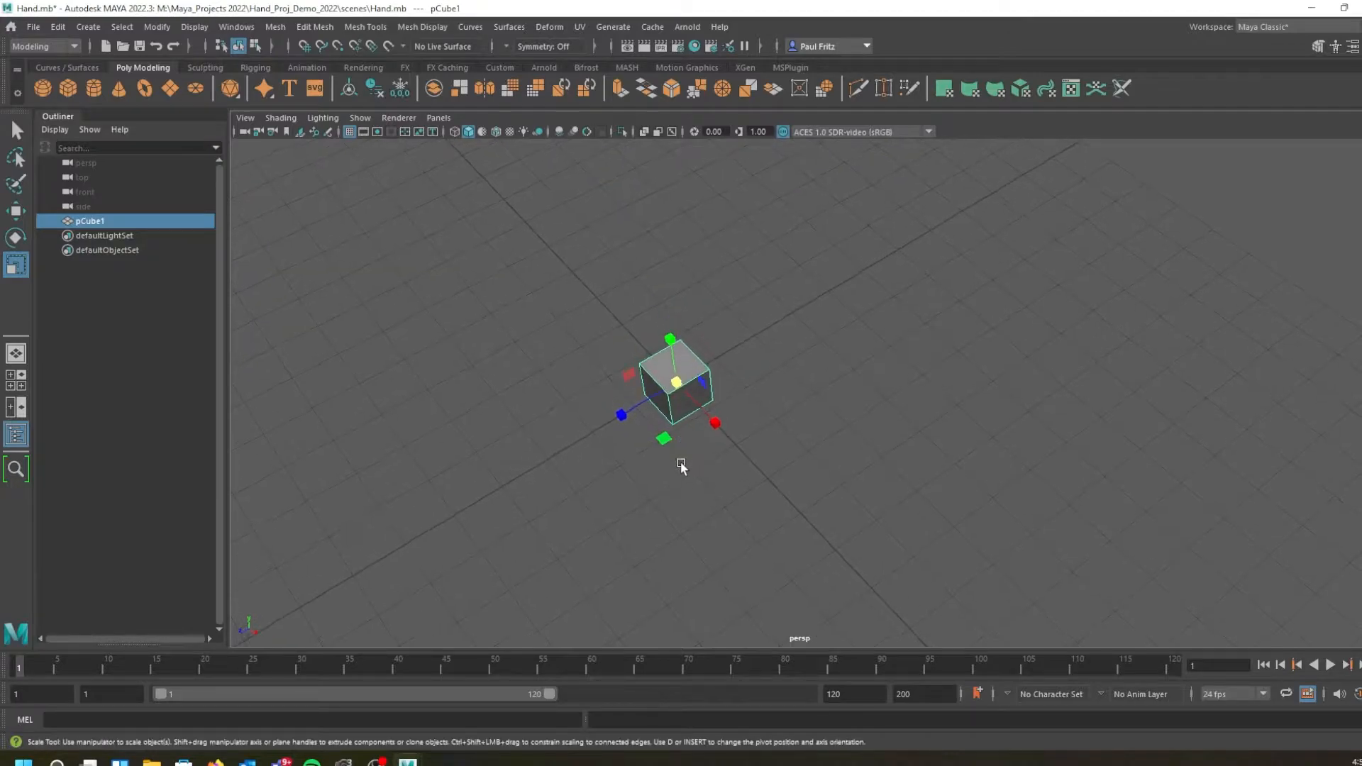
pyautogui.moveTo(669, 508)
pyautogui.keyDown('alt'); pyautogui.mouseDown()
pyautogui.moveTo(730, 480)
pyautogui.moveTo(781, 596)
pyautogui.moveTo(690, 511)
pyautogui.mouseUp(); pyautogui.keyUp('alt')
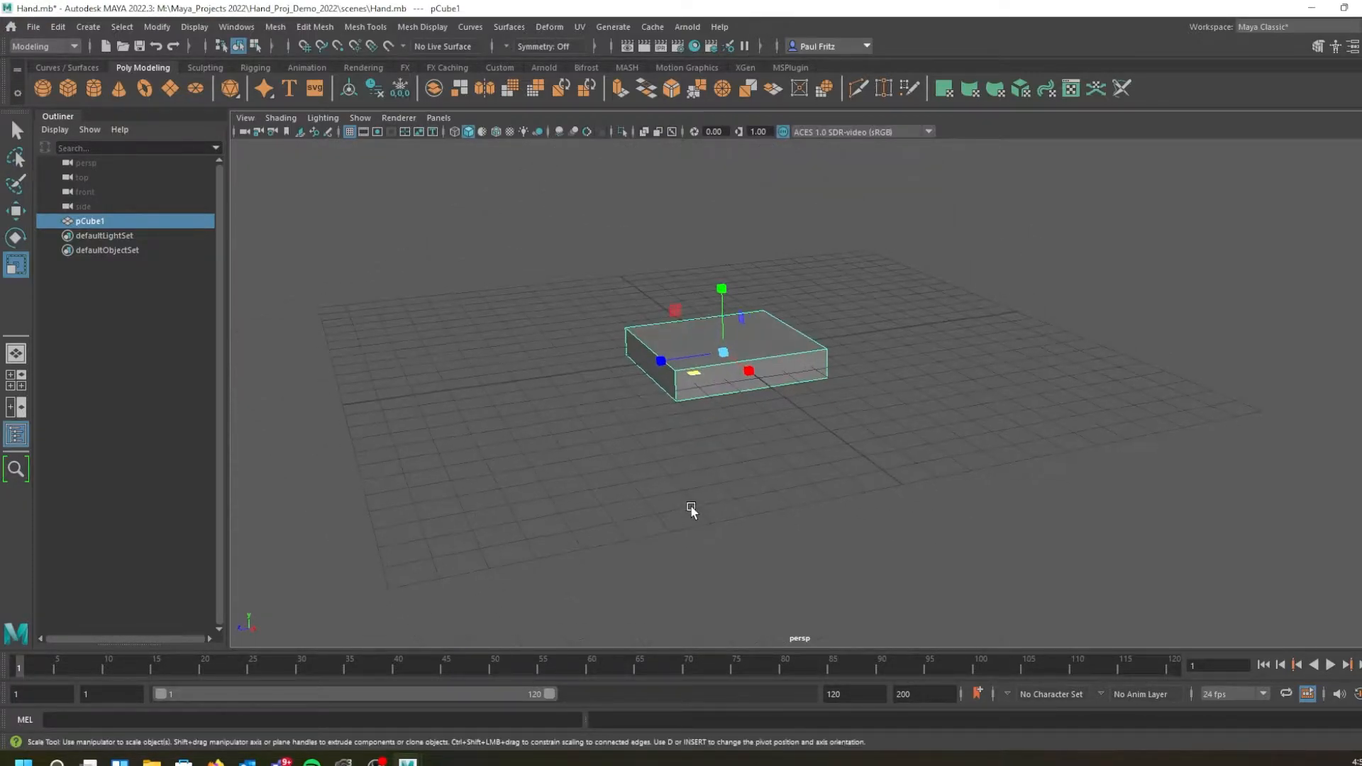
pyautogui.keyDown('alt'); pyautogui.moveTo(754, 405); pyautogui.dragTo(846, 571); pyautogui.keyUp('alt')
pyautogui.moveTo(781, 526); pyautogui.dragTo(814, 533)
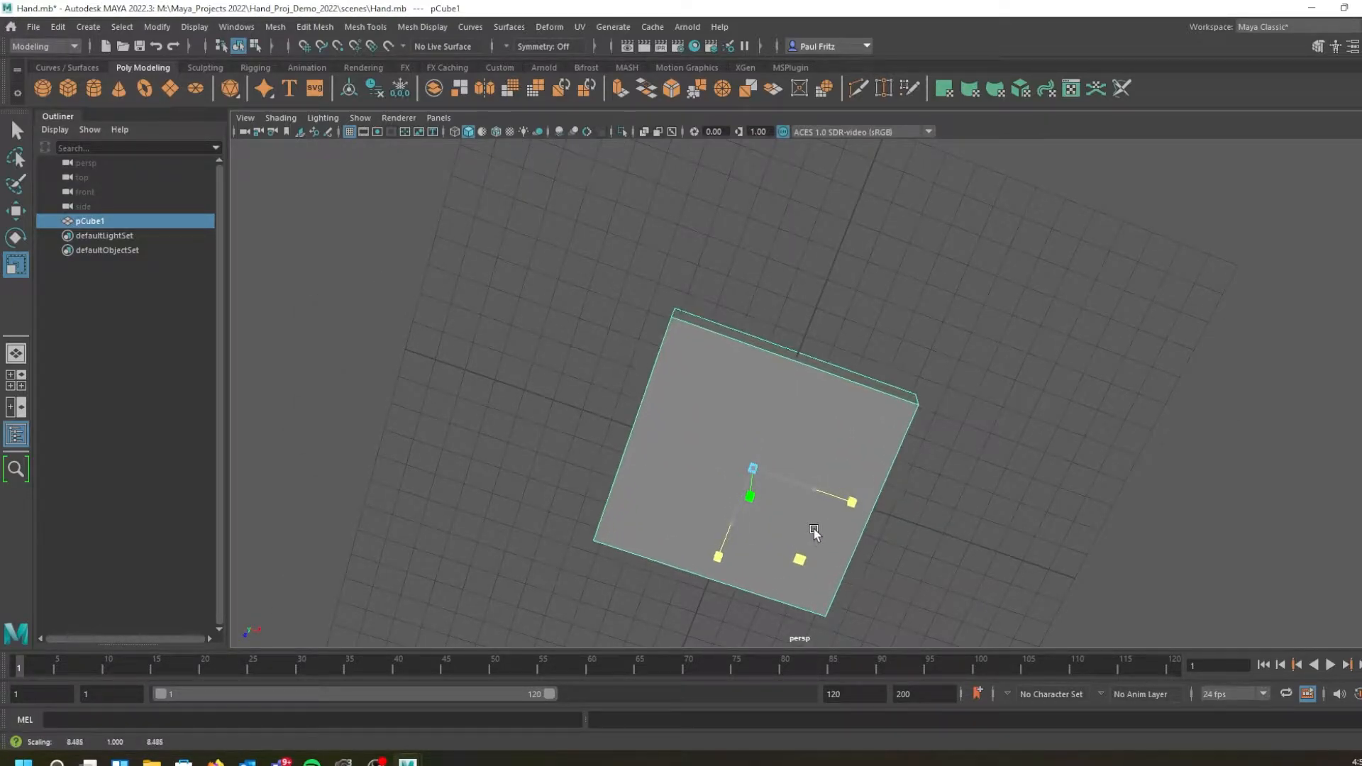
# Lengthen the slab along X and widen it along Z to form a rectangular base for the palm
pyautogui.keyDown('alt'); pyautogui.moveTo(908, 541); pyautogui.dragTo(870, 482); pyautogui.keyUp('alt')
pyautogui.keyDown('alt'); pyautogui.moveTo(866, 532); pyautogui.dragTo(703, 526); pyautogui.keyUp('alt')
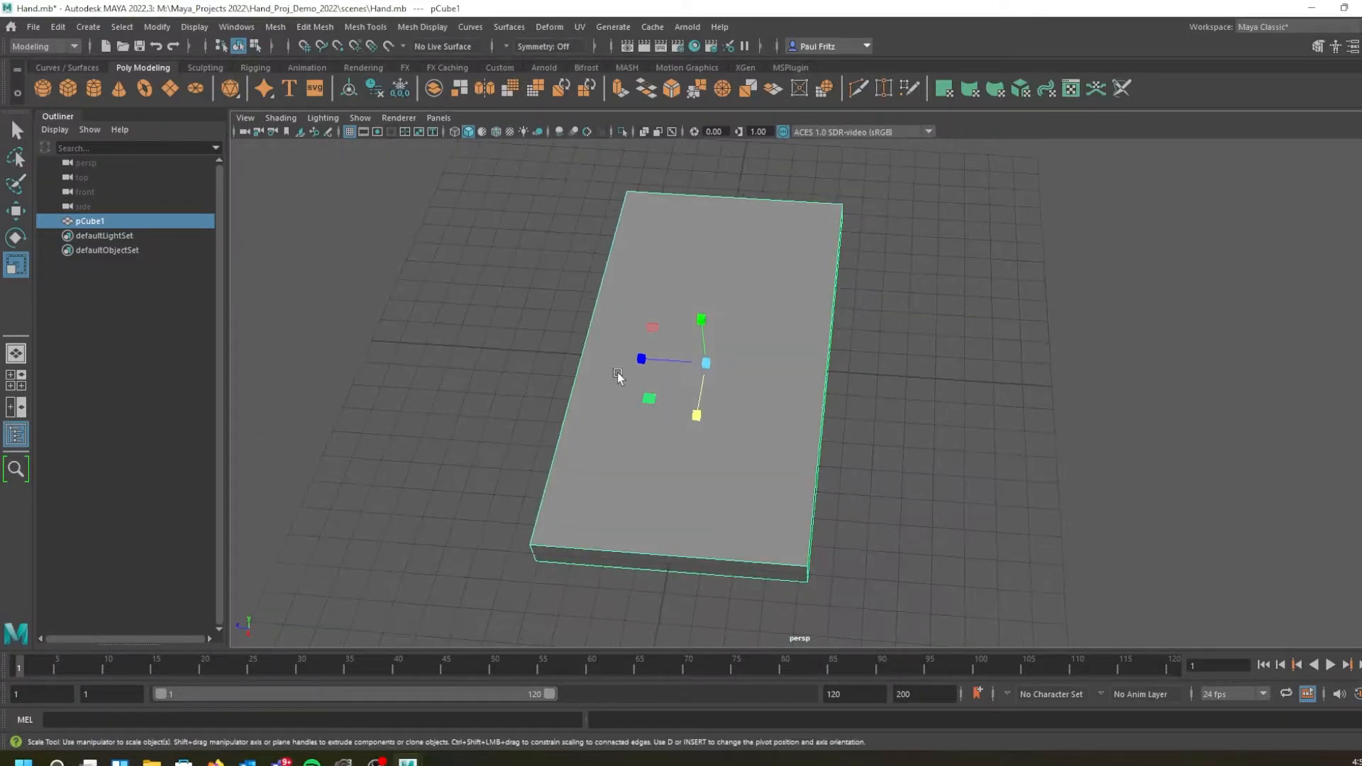
pyautogui.moveTo(637, 360); pyautogui.dragTo(603, 365)
# Thicken the slab along Y and narrow it along Z so it is slightly longer than wide, like a palm
pyautogui.keyDown('alt'); pyautogui.moveTo(528, 447); pyautogui.dragTo(565, 426); pyautogui.keyUp('alt')
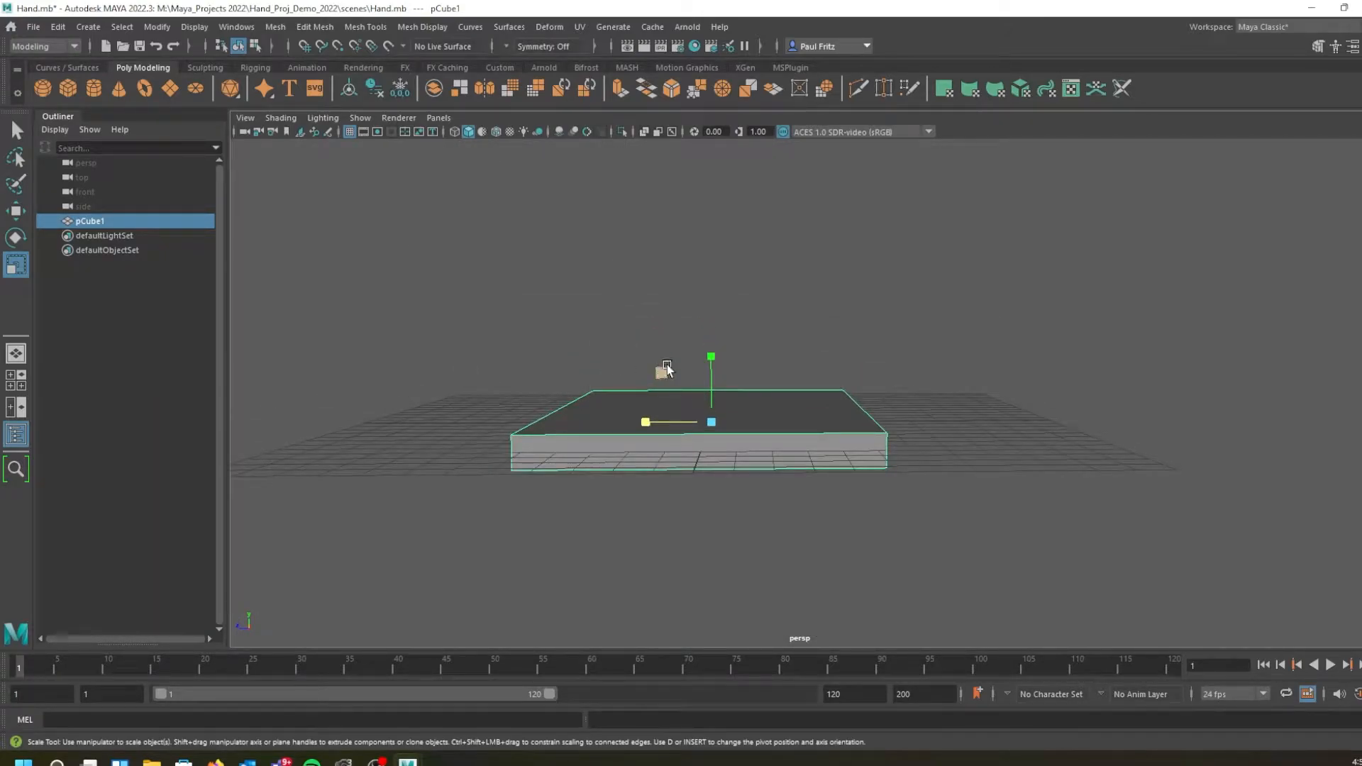
pyautogui.moveTo(665, 371); pyautogui.dragTo(702, 303)
pyautogui.keyDown('alt'); pyautogui.moveTo(517, 426); pyautogui.dragTo(590, 475); pyautogui.keyUp('alt')
pyautogui.scroll(-4, 597, 461)
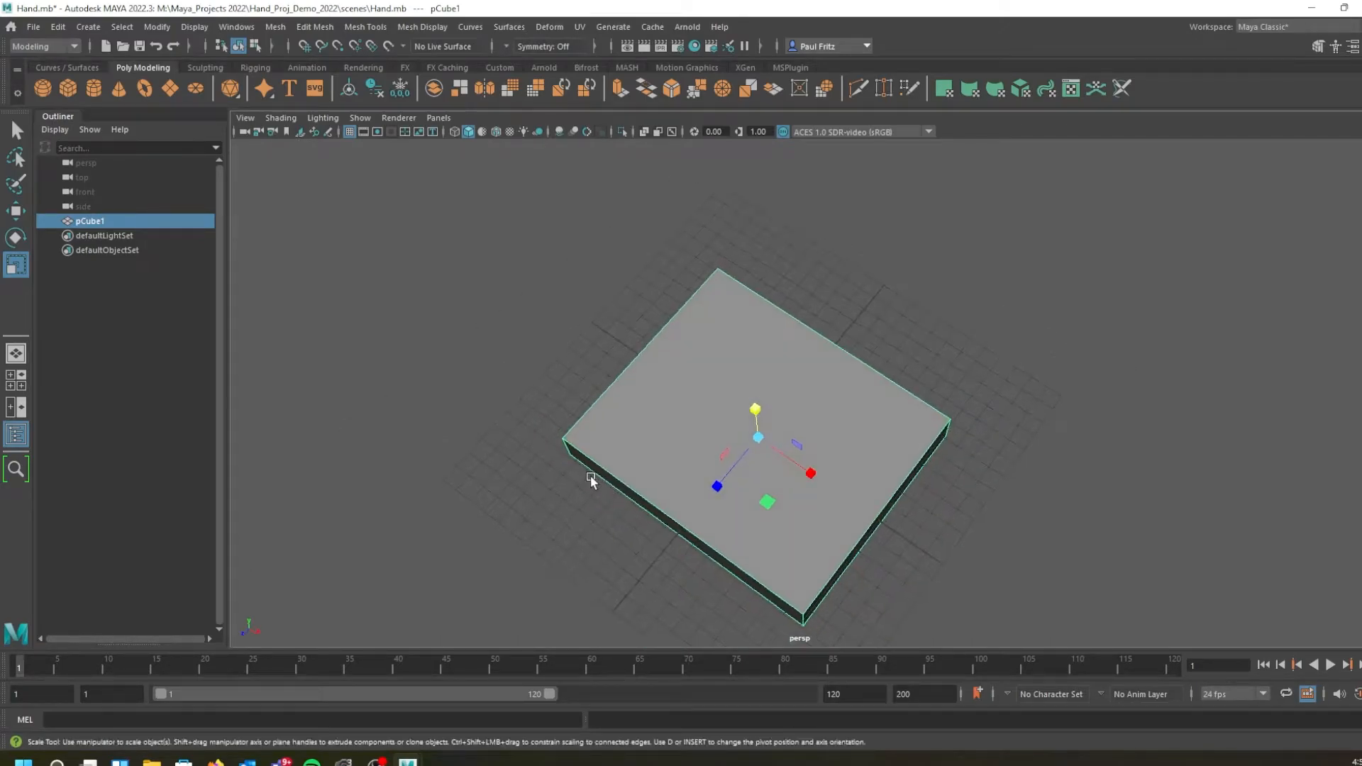
pyautogui.keyDown('alt'); pyautogui.moveTo(607, 475); pyautogui.dragTo(593, 464, button='middle'); pyautogui.keyUp('alt')
pyautogui.keyDown('alt'); pyautogui.moveTo(593, 464); pyautogui.dragTo(532, 456); pyautogui.keyUp('alt')
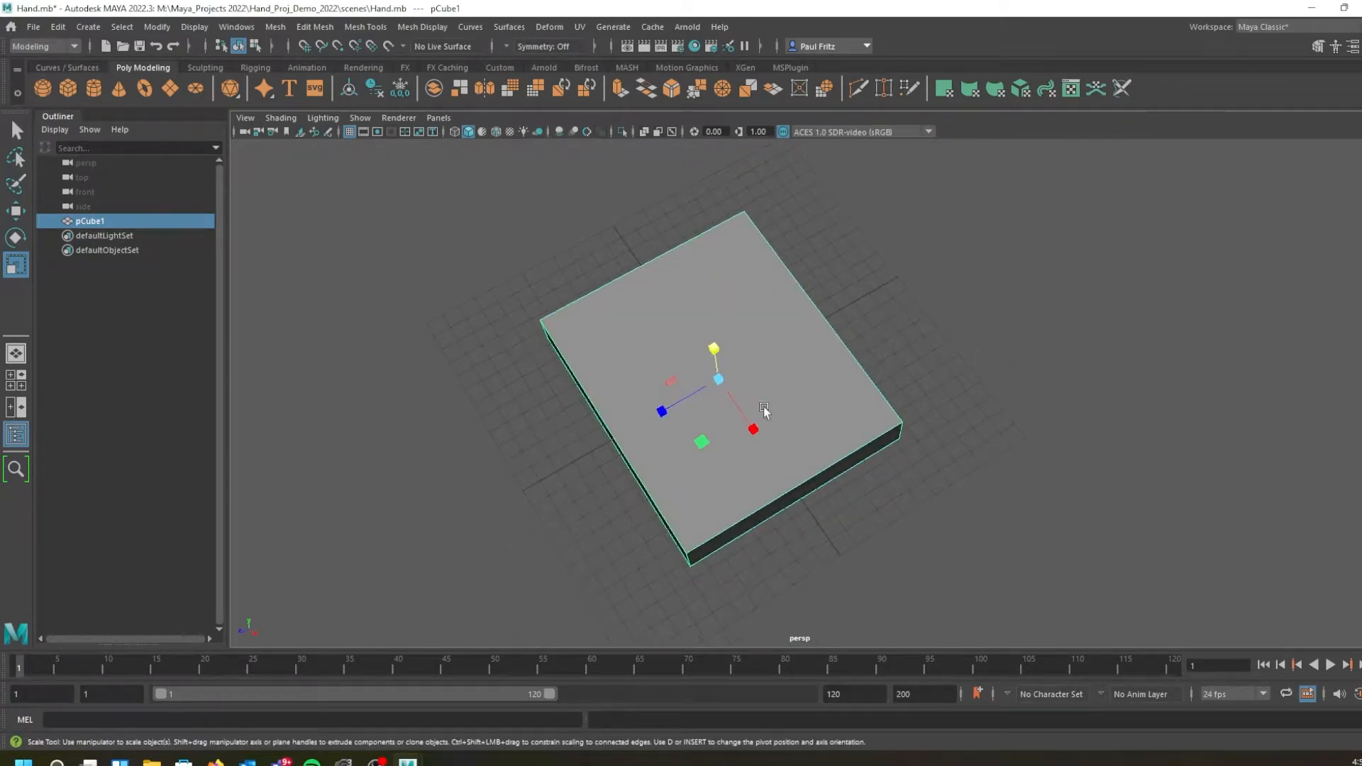
pyautogui.keyDown('alt'); pyautogui.moveTo(693, 501); pyautogui.dragTo(639, 461, button='middle'); pyautogui.keyUp('alt')
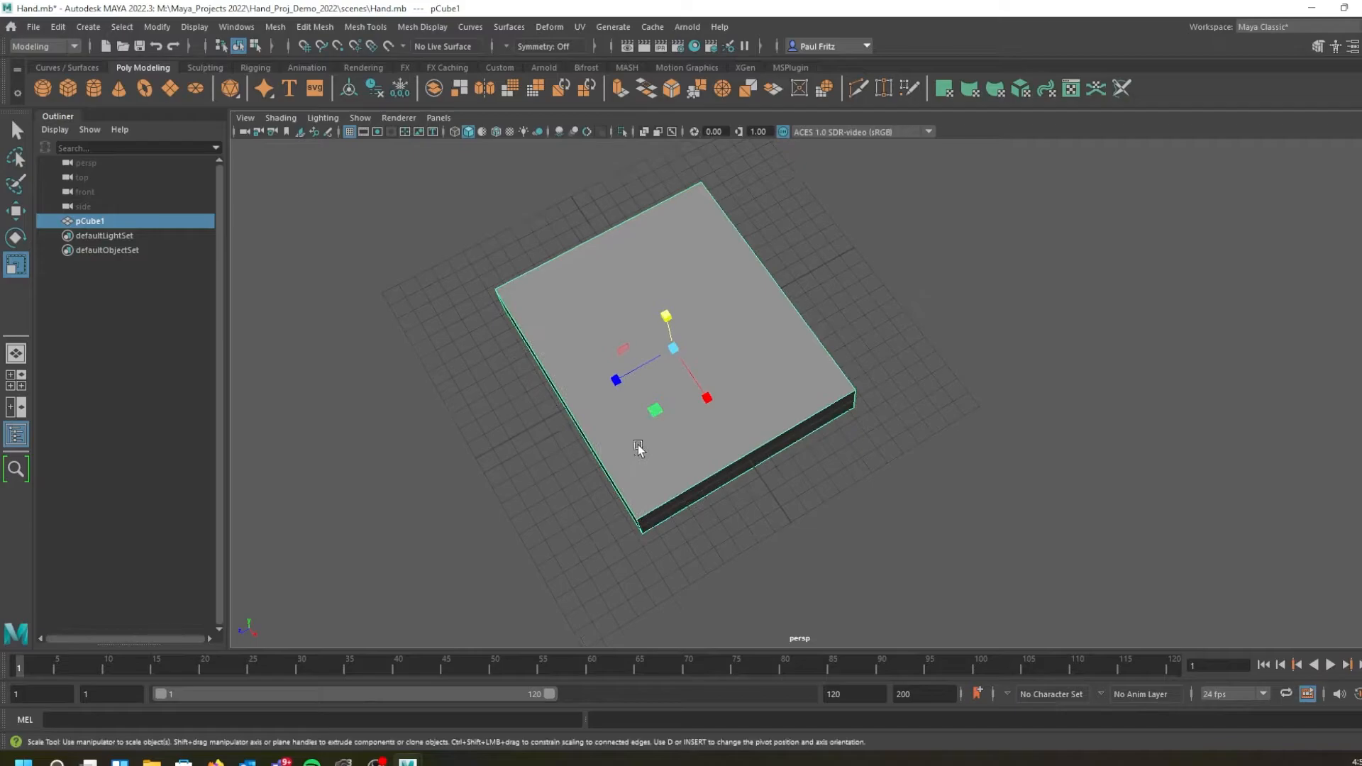
pyautogui.keyDown('alt'); pyautogui.moveTo(613, 381); pyautogui.dragTo(666, 402); pyautogui.keyUp('alt')
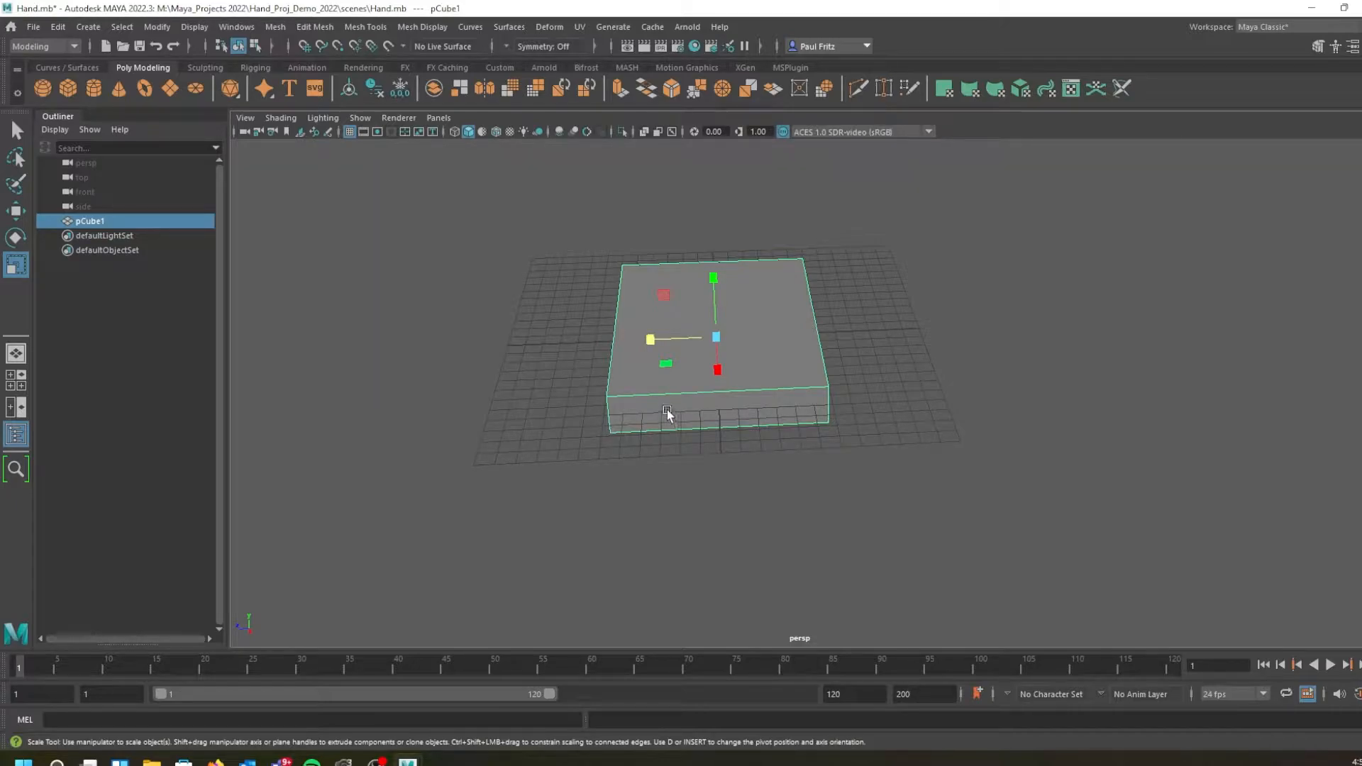
pyautogui.keyDown('alt'); pyautogui.moveTo(568, 357); pyautogui.dragTo(576, 383); pyautogui.keyUp('alt')
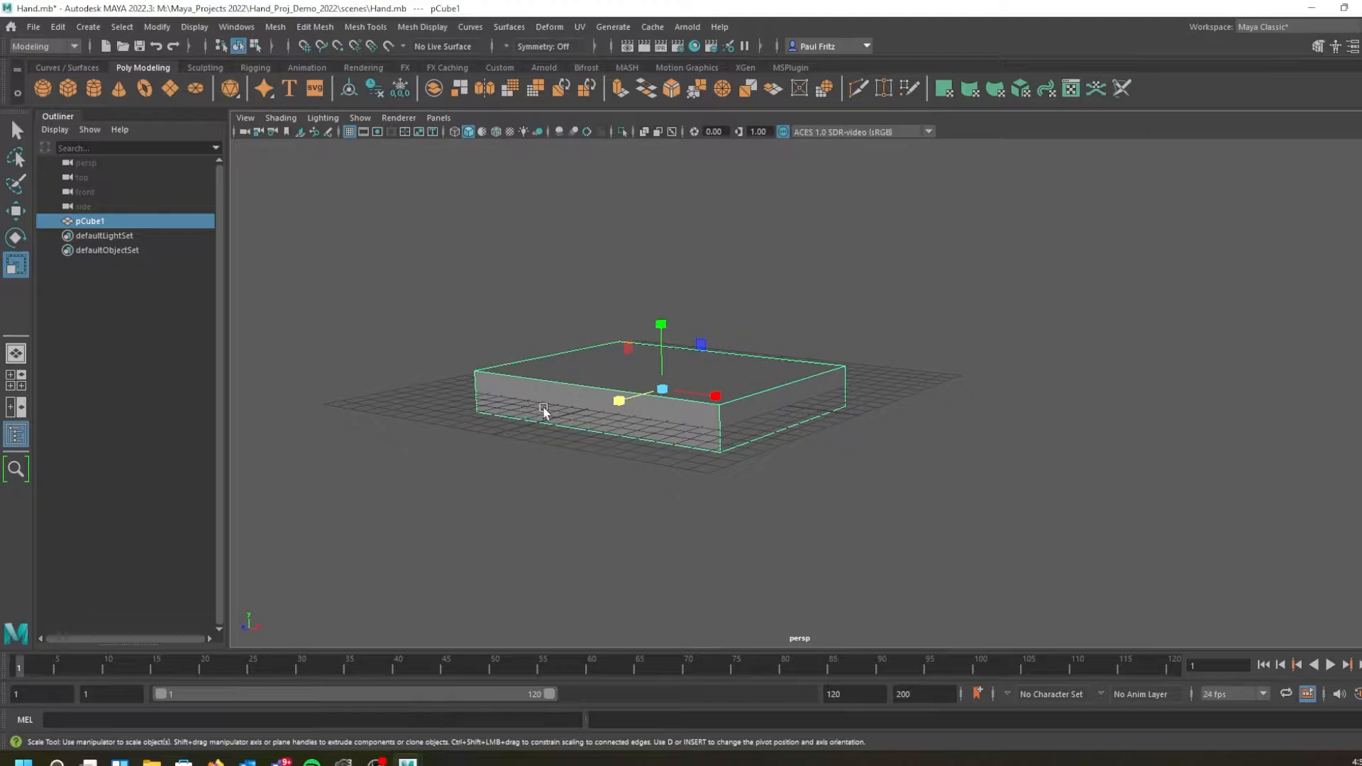
pyautogui.keyDown('alt'); pyautogui.moveTo(525, 426); pyautogui.dragTo(586, 401); pyautogui.keyUp('alt')
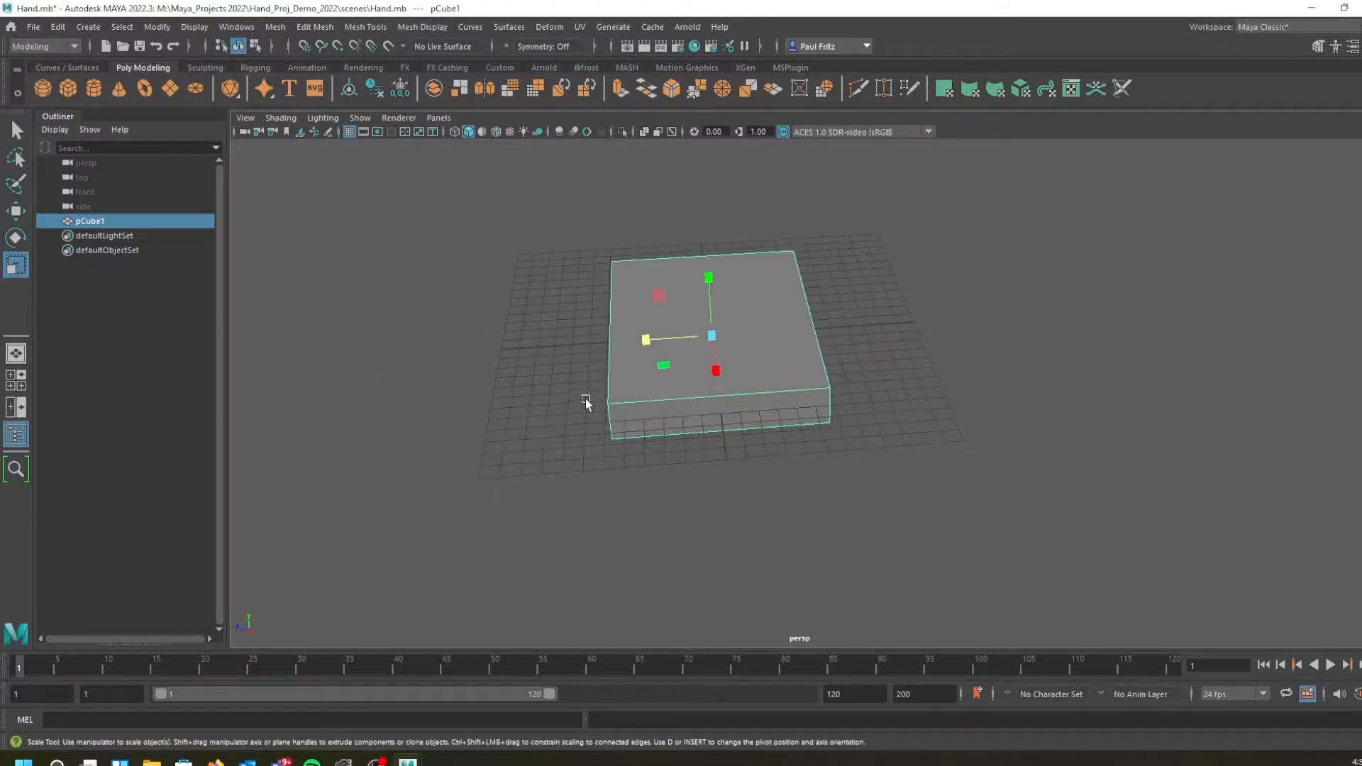
# Insert three equally spaced edge loops running along the slab's length, using the Insert Edge Loop tool's Multiple edge loops option
pyautogui.keyDown('shift'); pyautogui.rightClick(665, 392); pyautogui.keyUp('shift')
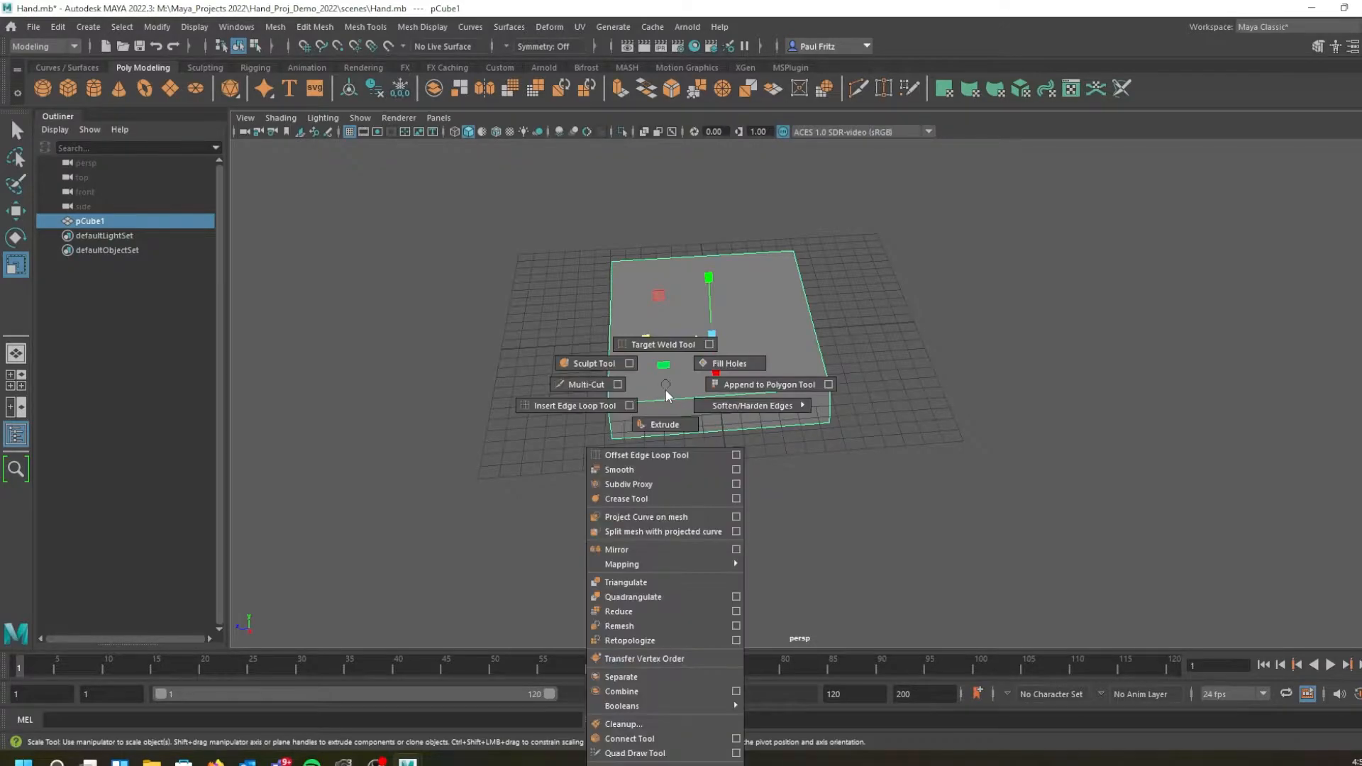
pyautogui.click(630, 407)
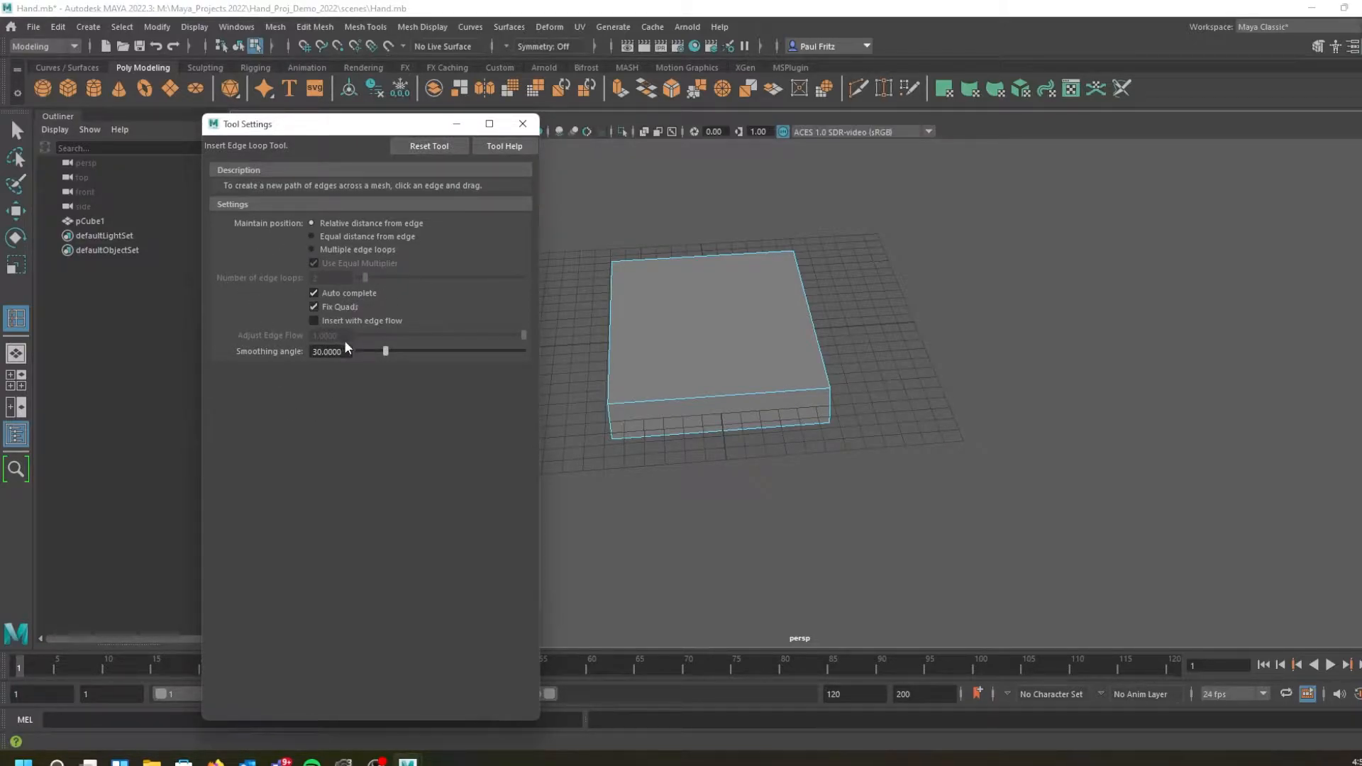
pyautogui.click(311, 249)
pyautogui.doubleClick(334, 278)
pyautogui.press('Return')
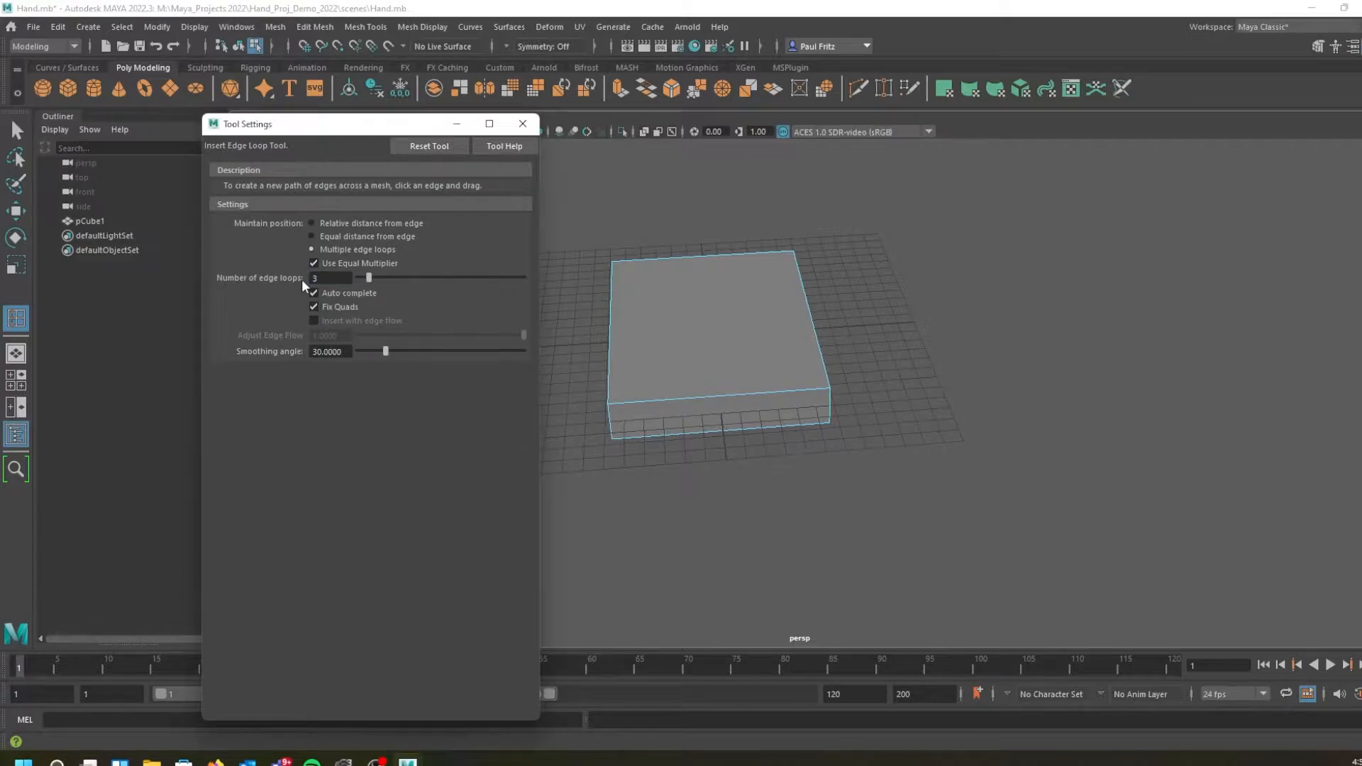
pyautogui.click(715, 402)
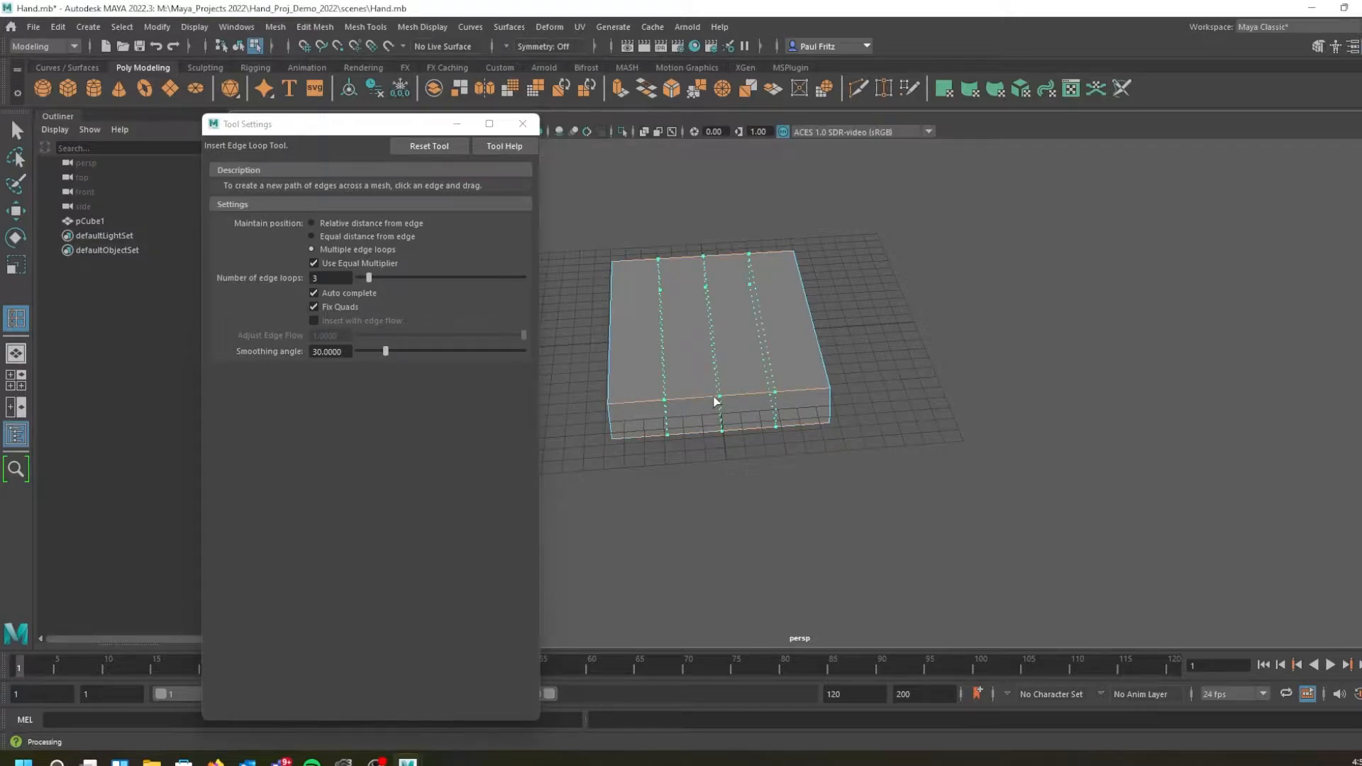
pyautogui.moveTo(715, 403); pyautogui.dragTo(718, 412)
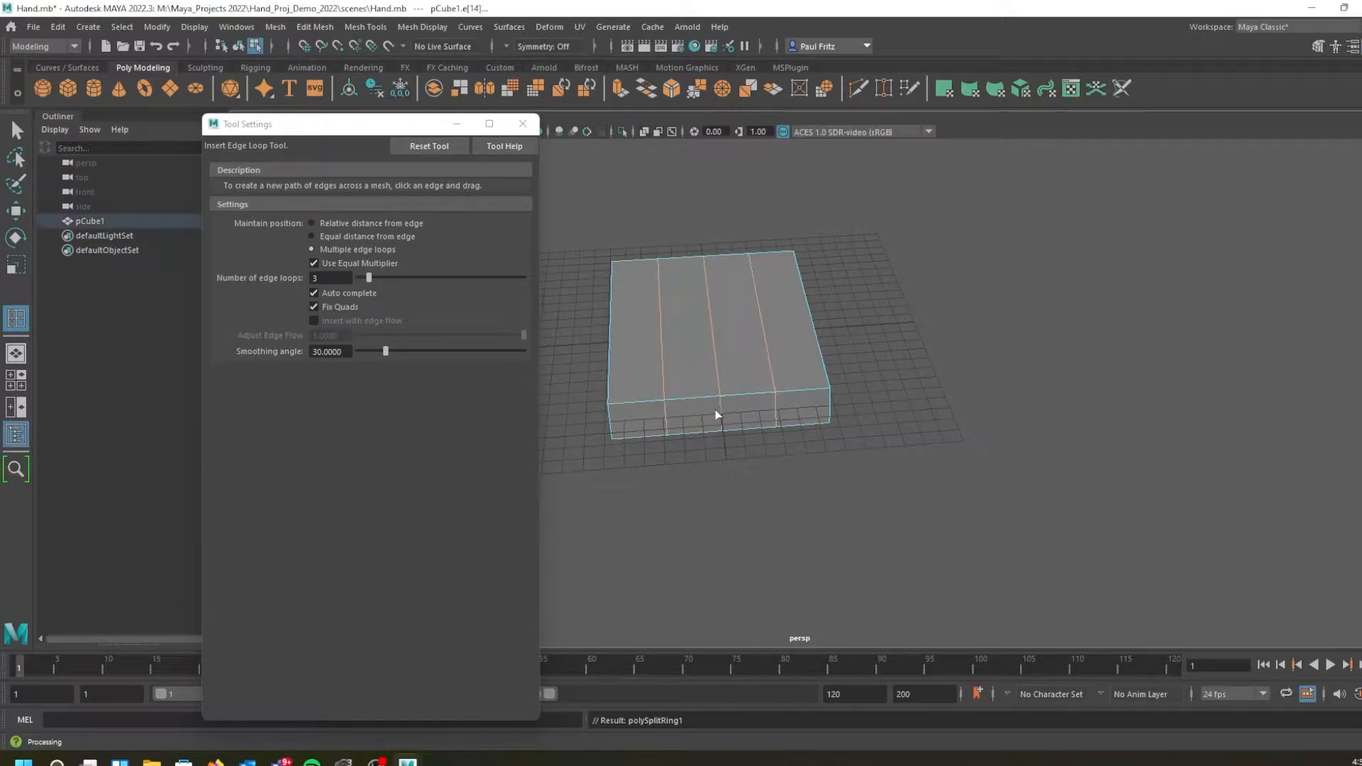
# Close the Insert Edge Loop tool's settings and switch back to the Select tool
pyautogui.keyDown('alt'); pyautogui.moveTo(735, 493); pyautogui.dragTo(714, 450); pyautogui.keyUp('alt')
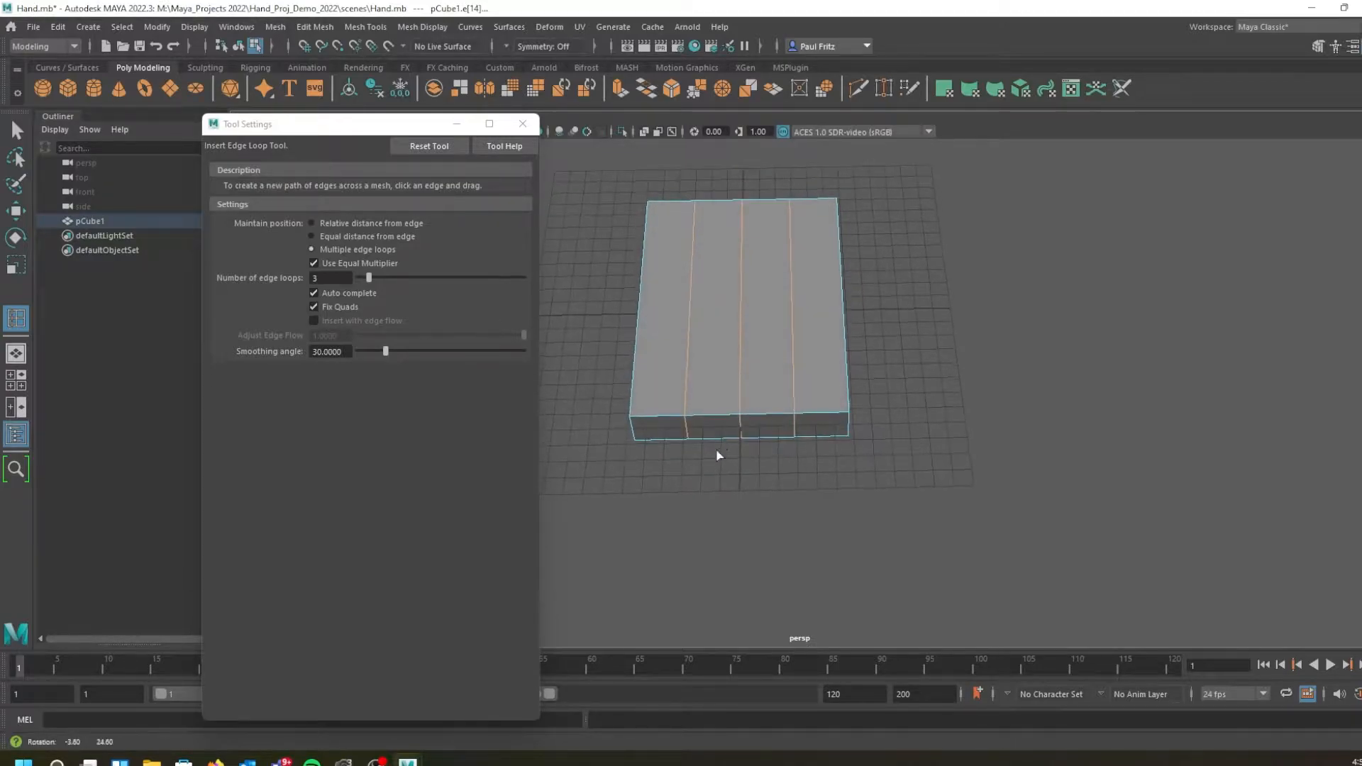
pyautogui.keyDown('alt'); pyautogui.moveTo(684, 370); pyautogui.dragTo(754, 371); pyautogui.keyUp('alt')
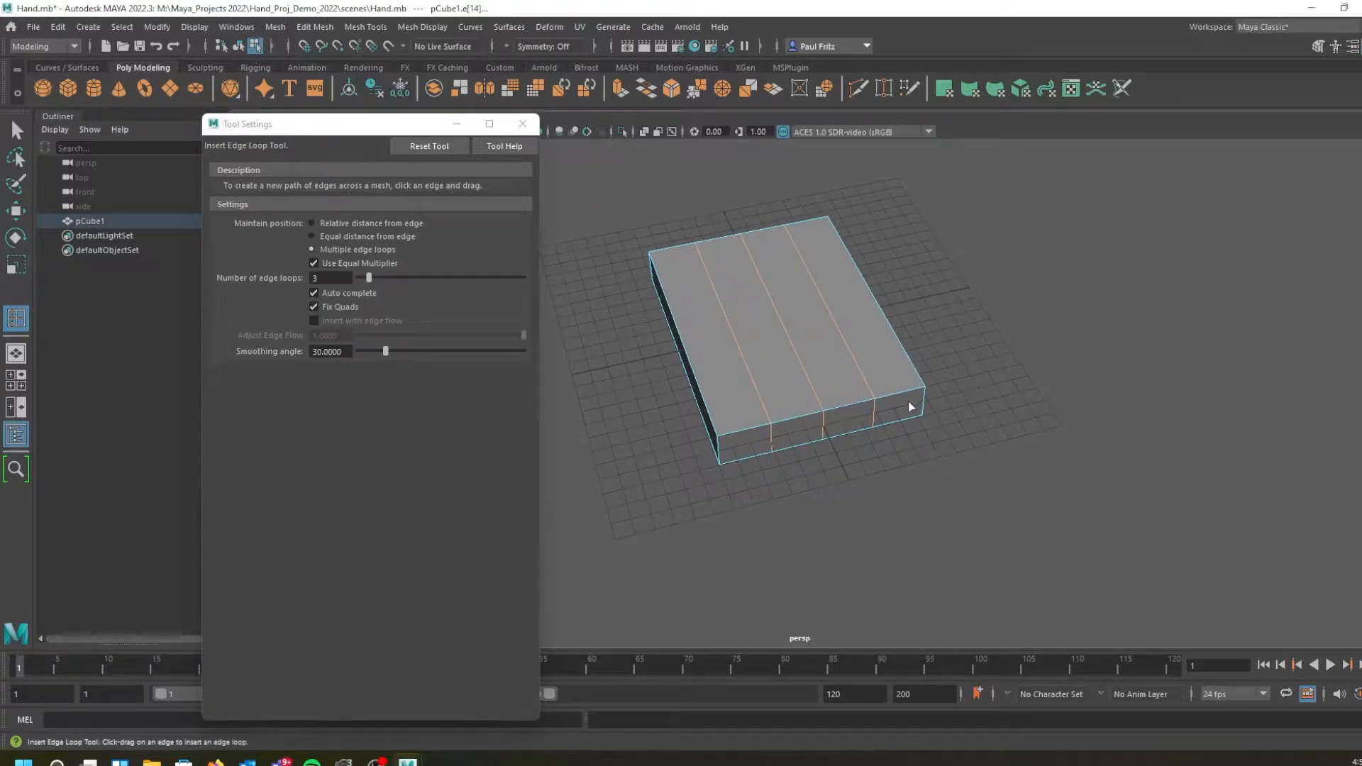
pyautogui.keyDown('alt'); pyautogui.moveTo(732, 411); pyautogui.dragTo(729, 402); pyautogui.keyUp('alt')
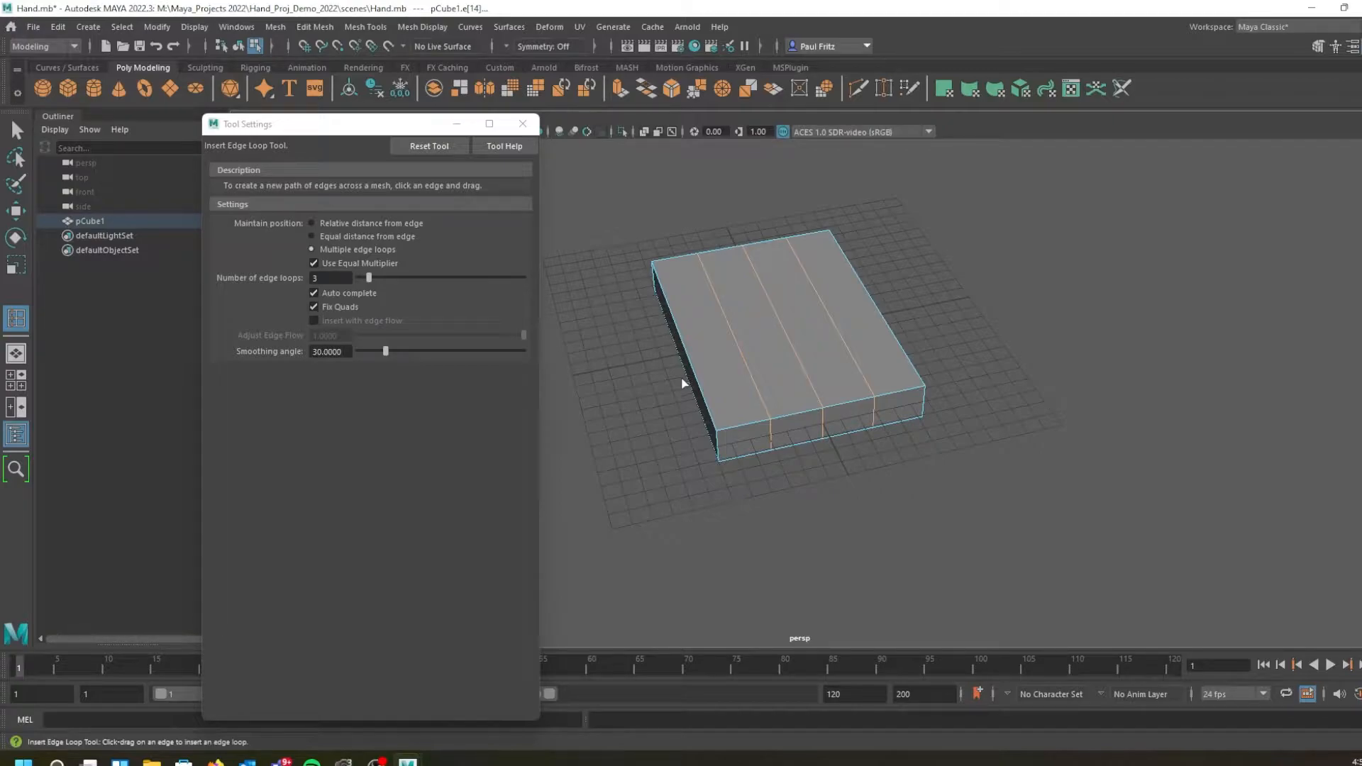
pyautogui.keyDown('alt'); pyautogui.moveTo(666, 358); pyautogui.dragTo(671, 310); pyautogui.keyUp('alt')
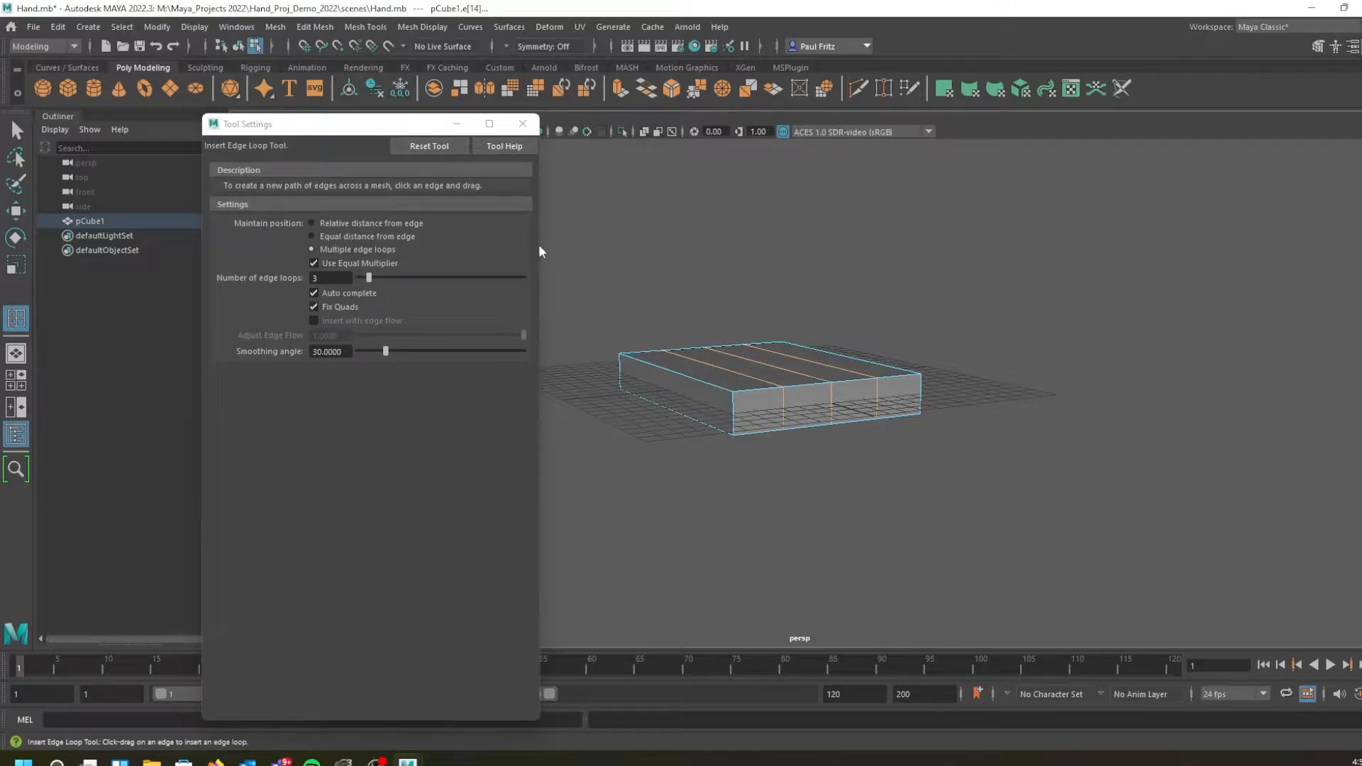
pyautogui.click(523, 123)
pyautogui.keyDown('alt'); pyautogui.moveTo(598, 274); pyautogui.dragTo(609, 349); pyautogui.keyUp('alt')
pyautogui.press('q')
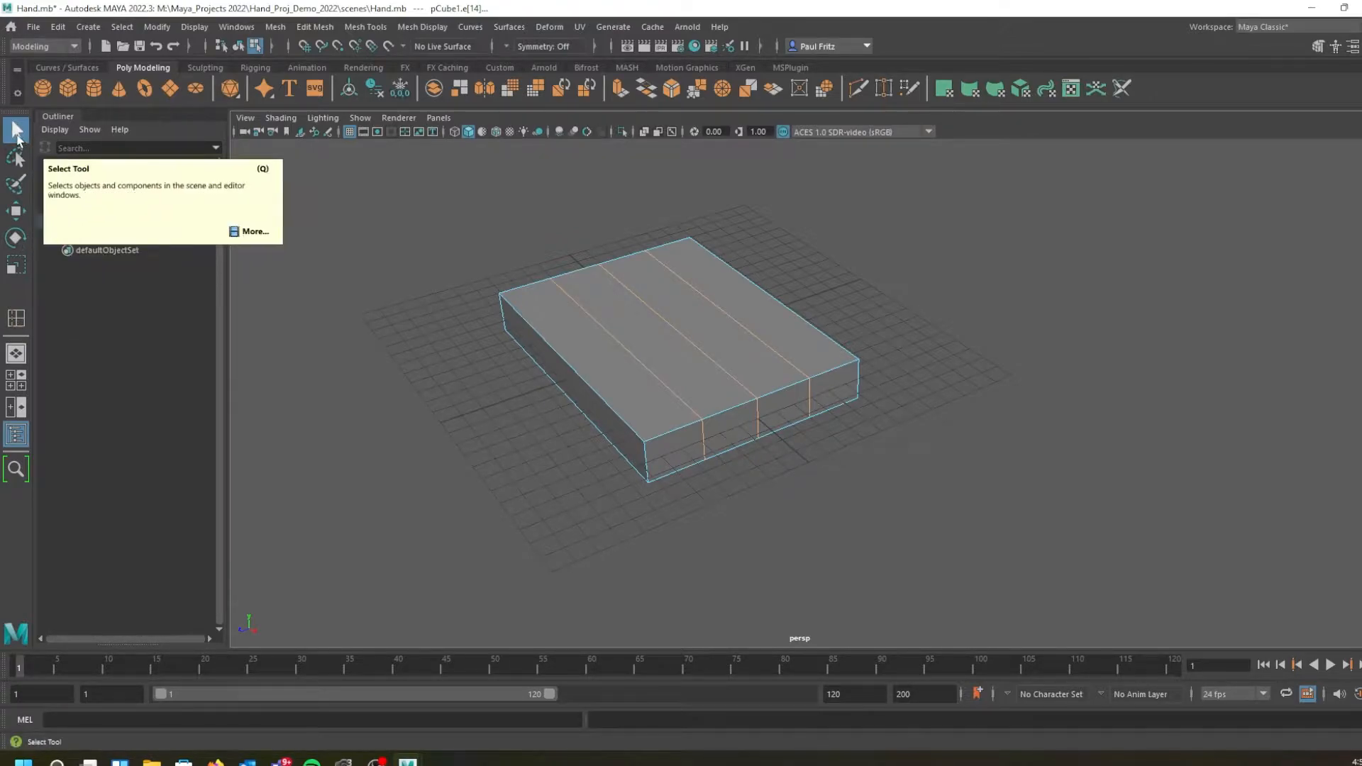
# Extrude the outermost of the four faces on the palm's near end outward by about 13.94 to form a finger
pyautogui.keyDown('alt'); pyautogui.moveTo(624, 492); pyautogui.dragTo(610, 432); pyautogui.keyUp('alt')
pyautogui.keyDown('alt'); pyautogui.moveTo(633, 381); pyautogui.dragTo(608, 334); pyautogui.keyUp('alt')
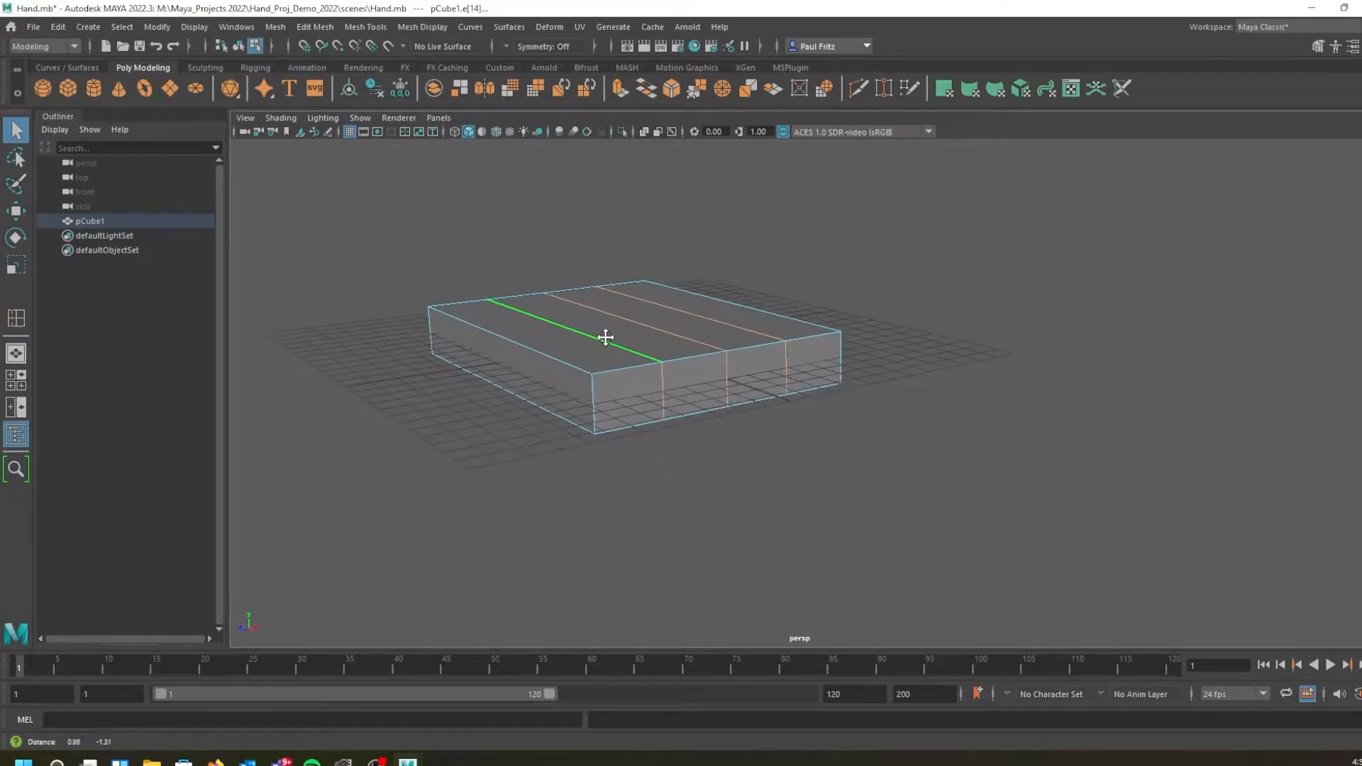
pyautogui.rightClick(638, 369)
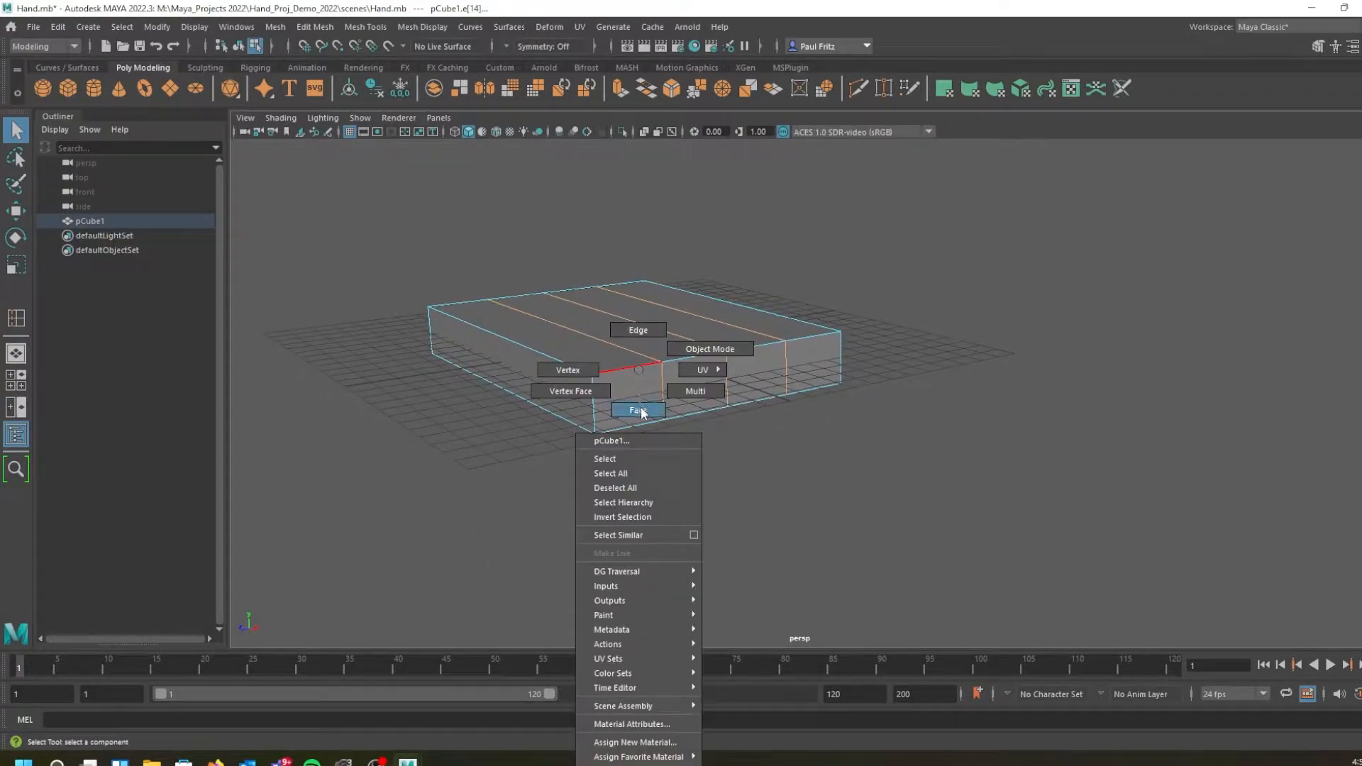
pyautogui.click(638, 410)
pyautogui.click(639, 387)
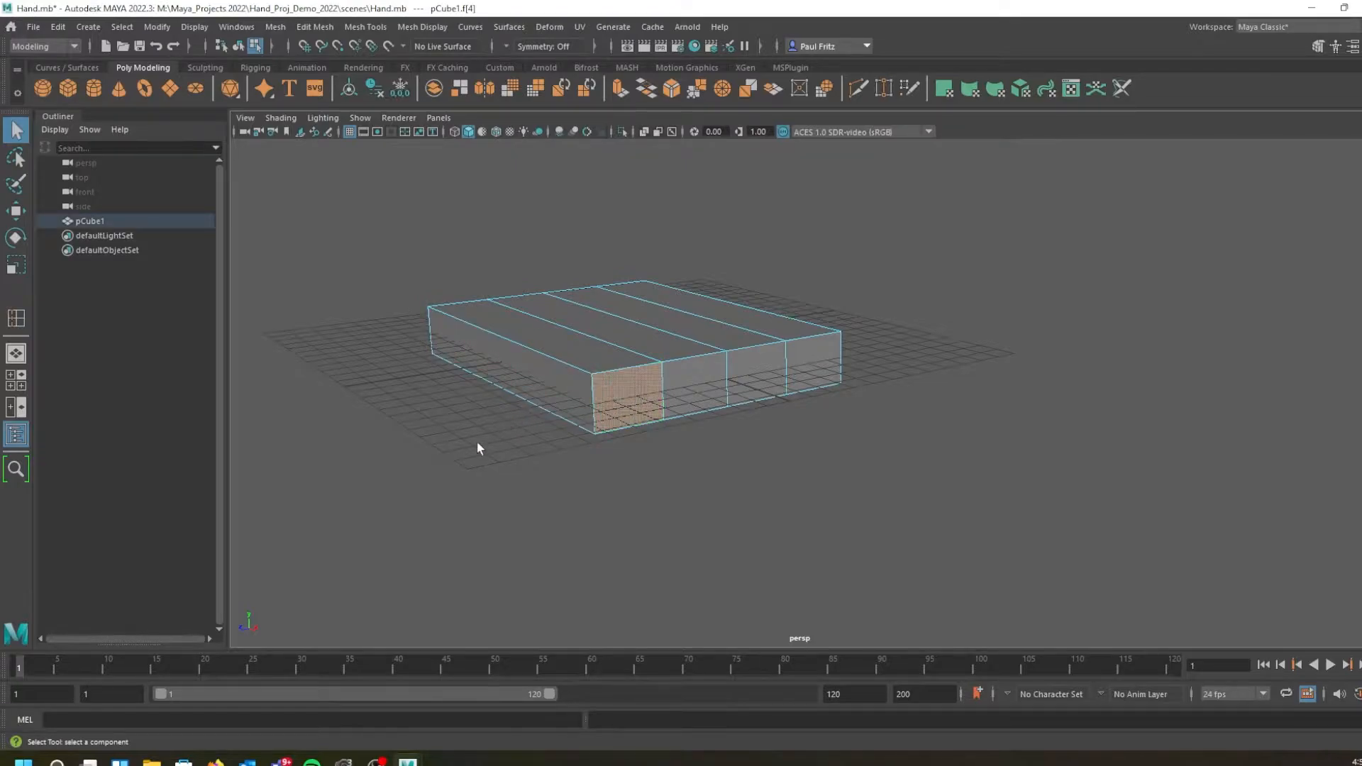
pyautogui.keyDown('alt'); pyautogui.moveTo(481, 402); pyautogui.dragTo(495, 428); pyautogui.keyUp('alt')
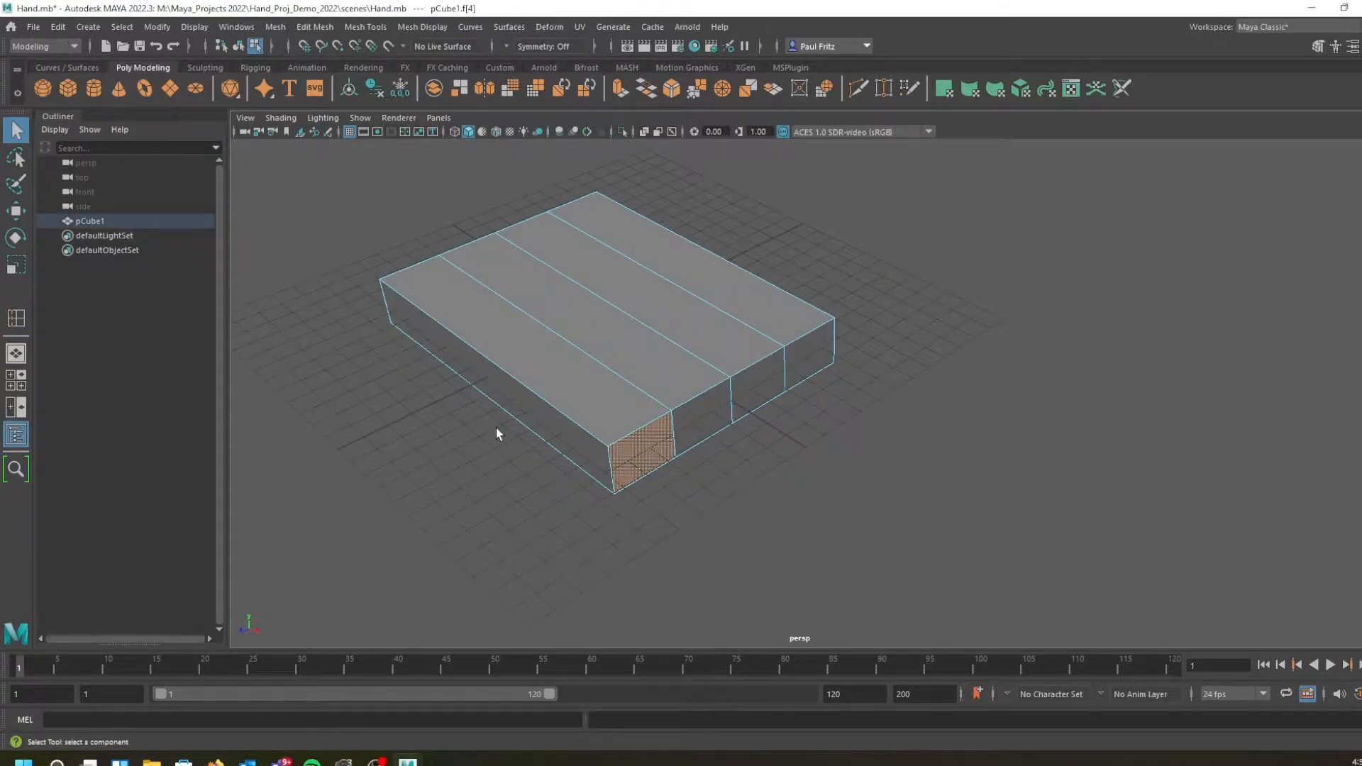
pyautogui.hotkey('ctrl', 'e')
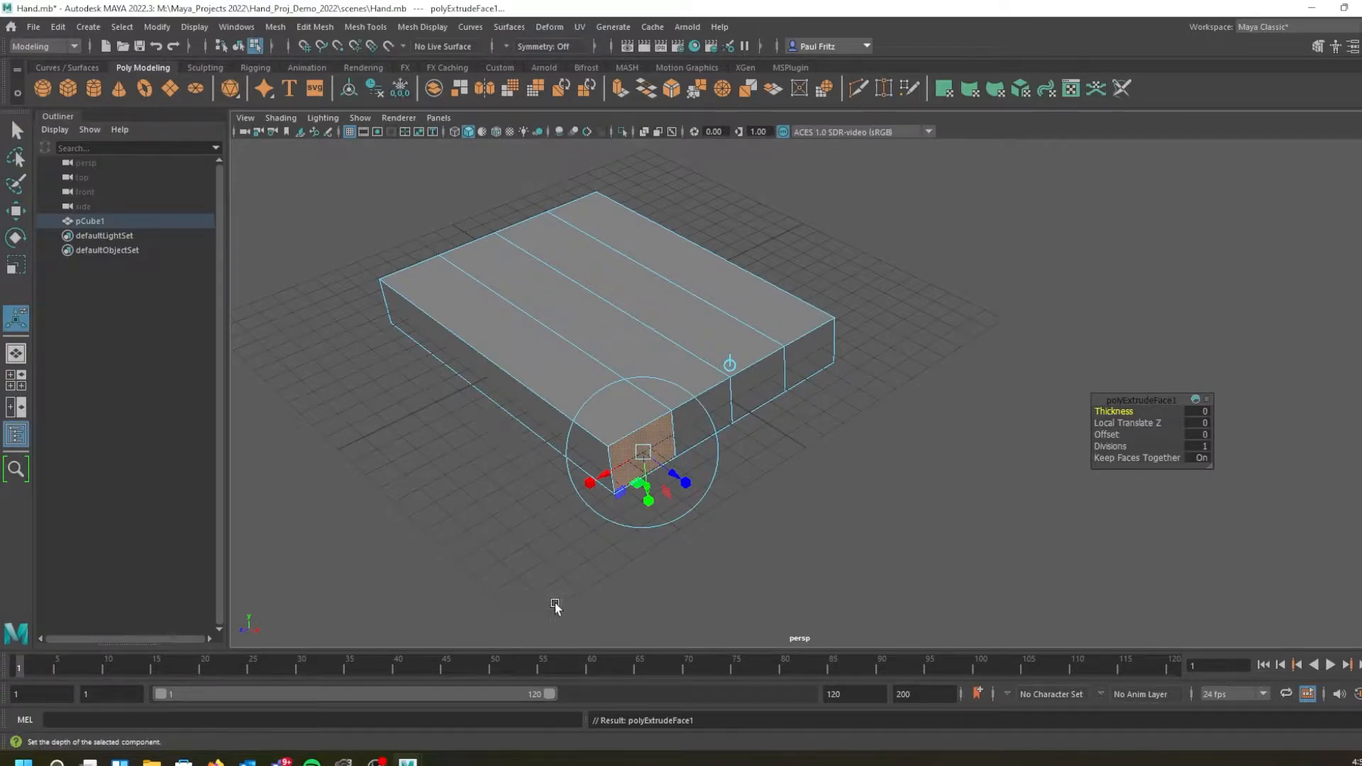
pyautogui.keyDown('alt'); pyautogui.moveTo(547, 512); pyautogui.dragTo(628, 417); pyautogui.keyUp('alt')
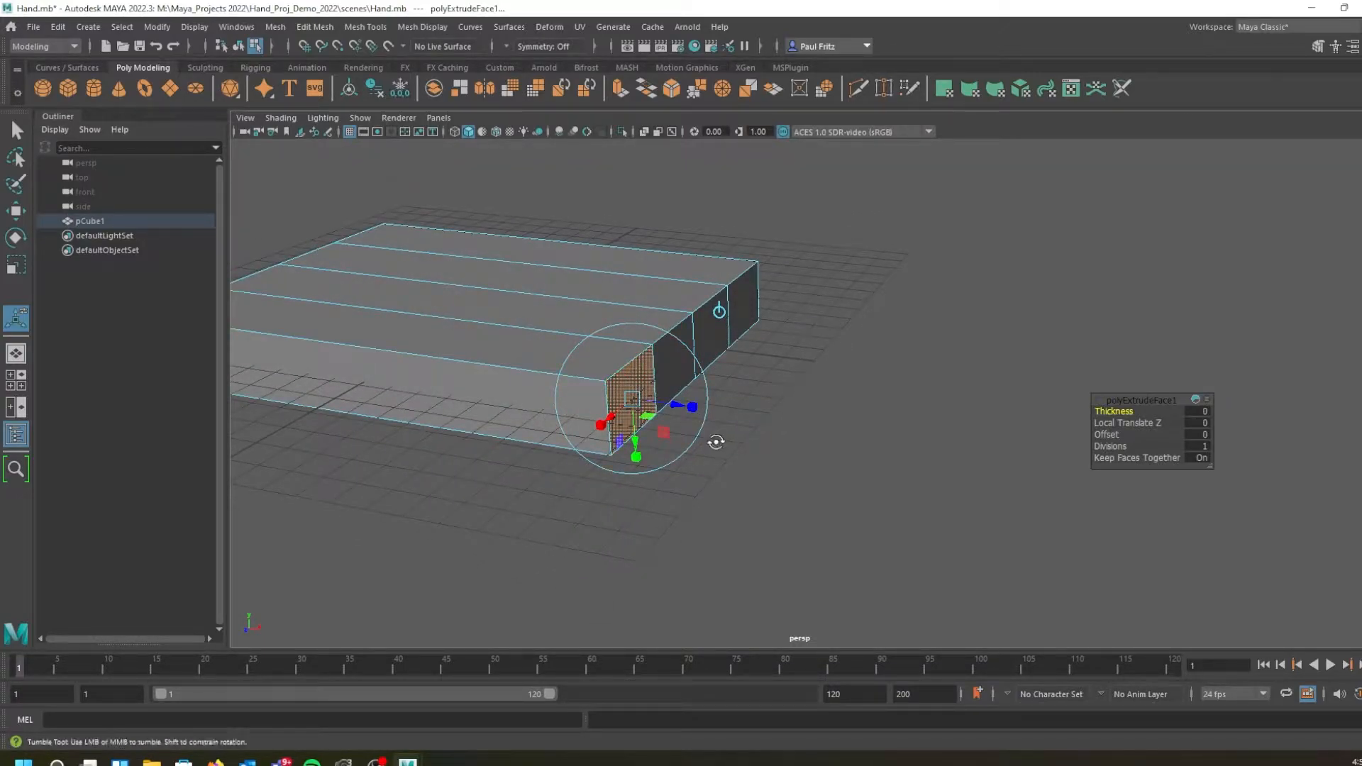
pyautogui.keyDown('alt'); pyautogui.moveTo(717, 429); pyautogui.dragTo(712, 444); pyautogui.keyUp('alt')
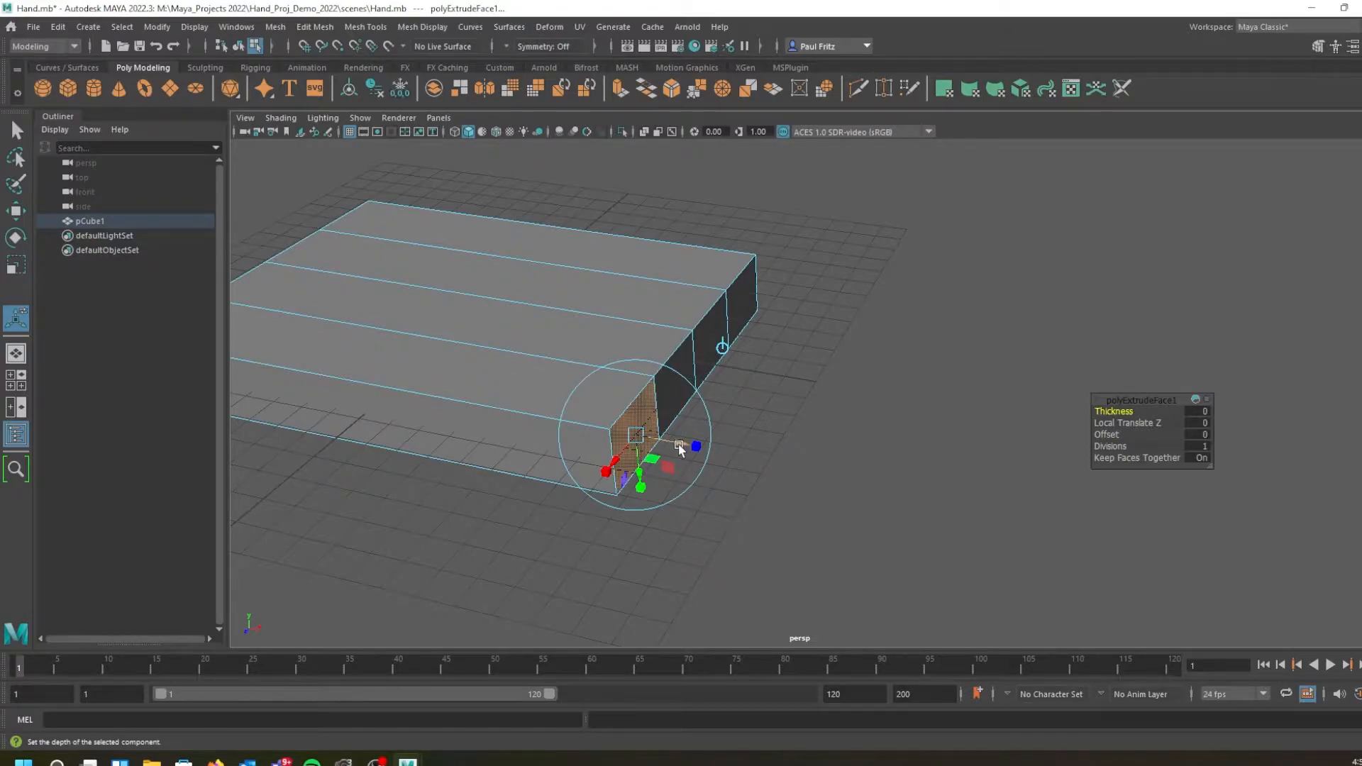
pyautogui.moveTo(680, 448); pyautogui.dragTo(1212, 495)
pyautogui.scroll(-3, 565, 480)
pyautogui.keyDown('alt'); pyautogui.moveTo(565, 480); pyautogui.dragTo(701, 486); pyautogui.keyUp('alt')
pyautogui.keyDown('alt'); pyautogui.moveTo(744, 422); pyautogui.dragTo(551, 419, button='middle'); pyautogui.keyUp('alt')
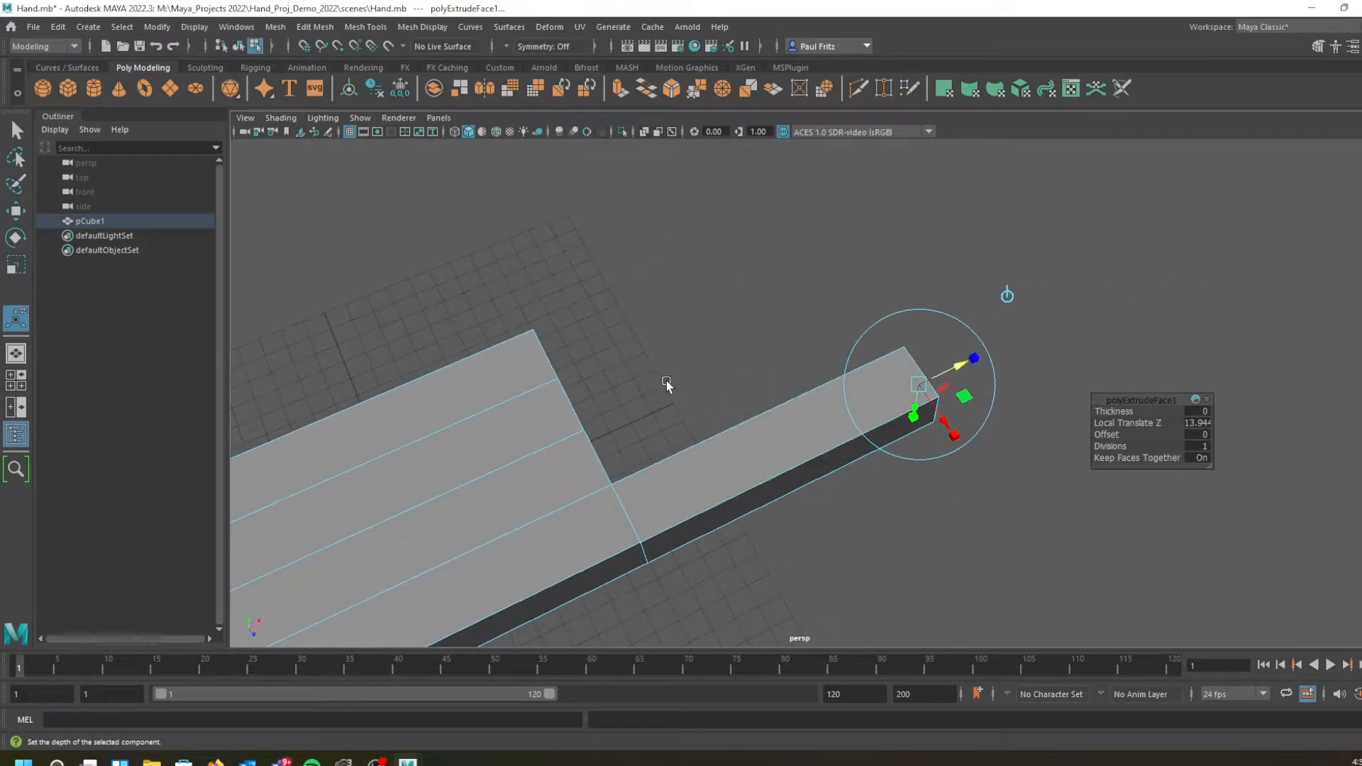
pyautogui.scroll(-3, 649, 371)
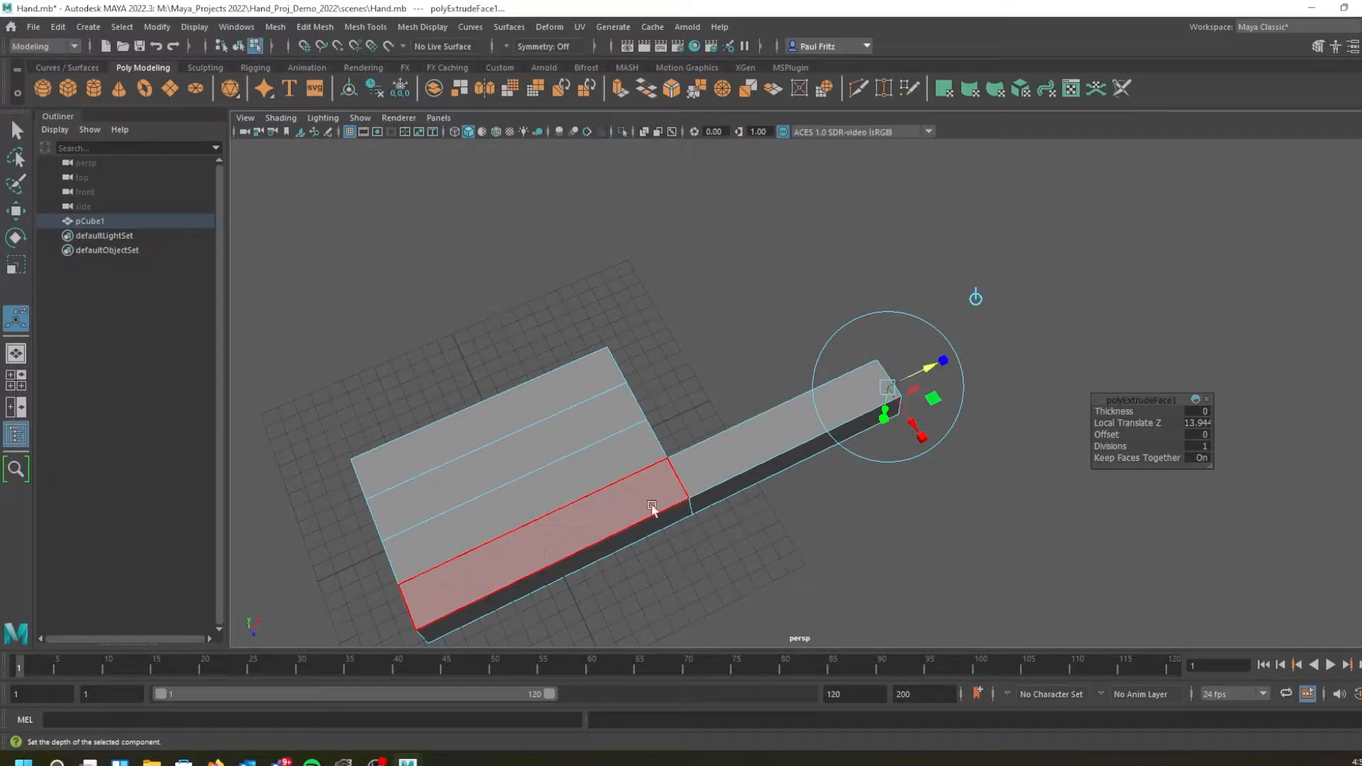
# Lengthen the finger extrusion slightly to a Local Translate Z of about 13.98, then deselect its end face
pyautogui.moveTo(929, 366); pyautogui.dragTo(929, 366)
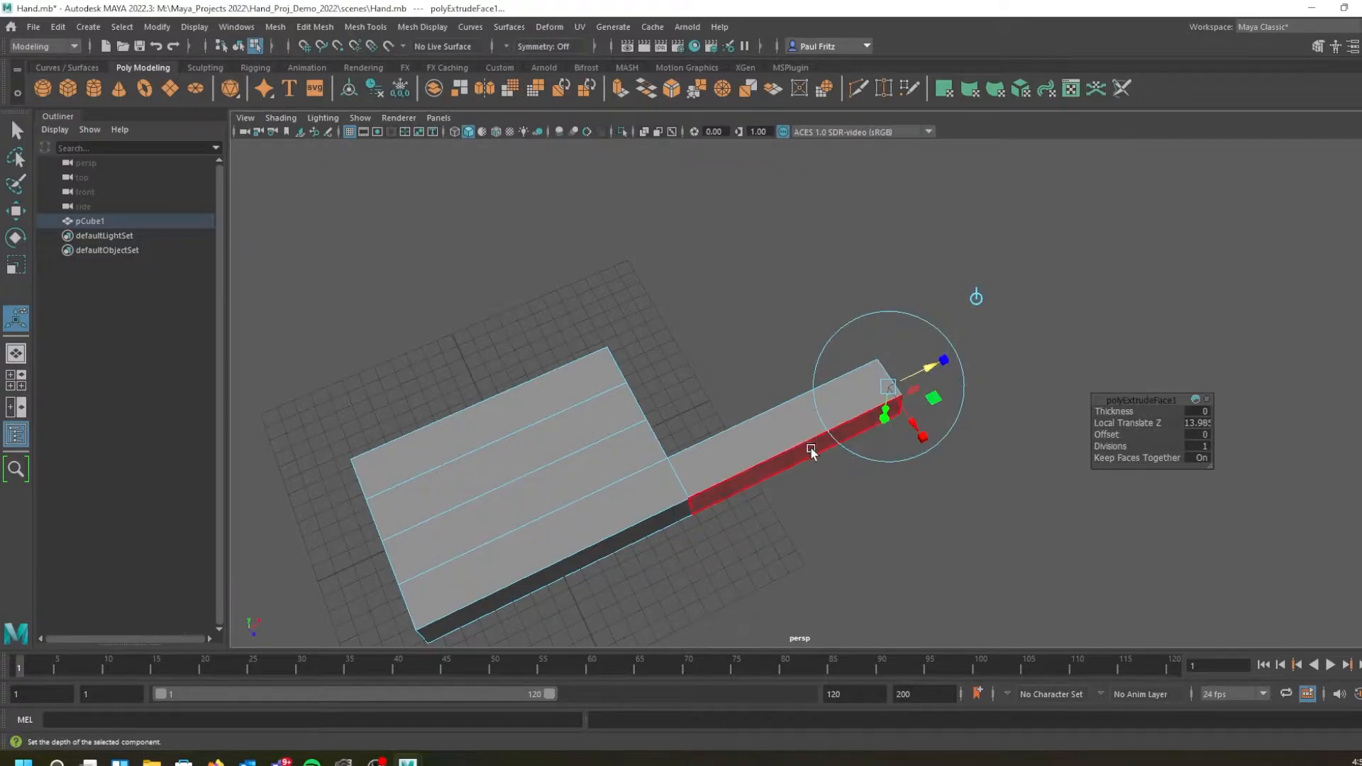
pyautogui.keyDown('alt'); pyautogui.moveTo(806, 441); pyautogui.dragTo(663, 441); pyautogui.keyUp('alt')
pyautogui.keyDown('alt'); pyautogui.moveTo(780, 485); pyautogui.dragTo(895, 449); pyautogui.keyUp('alt')
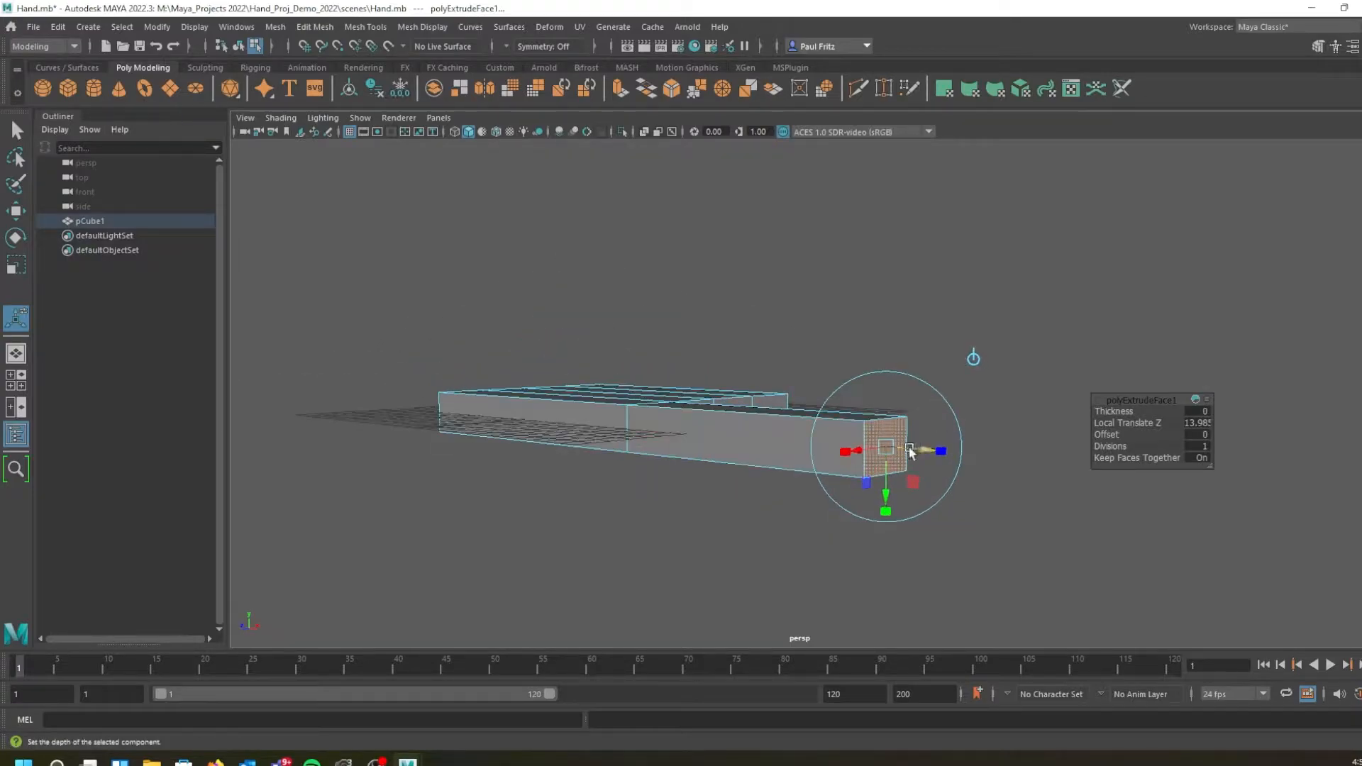
pyautogui.scroll(3, 874, 461)
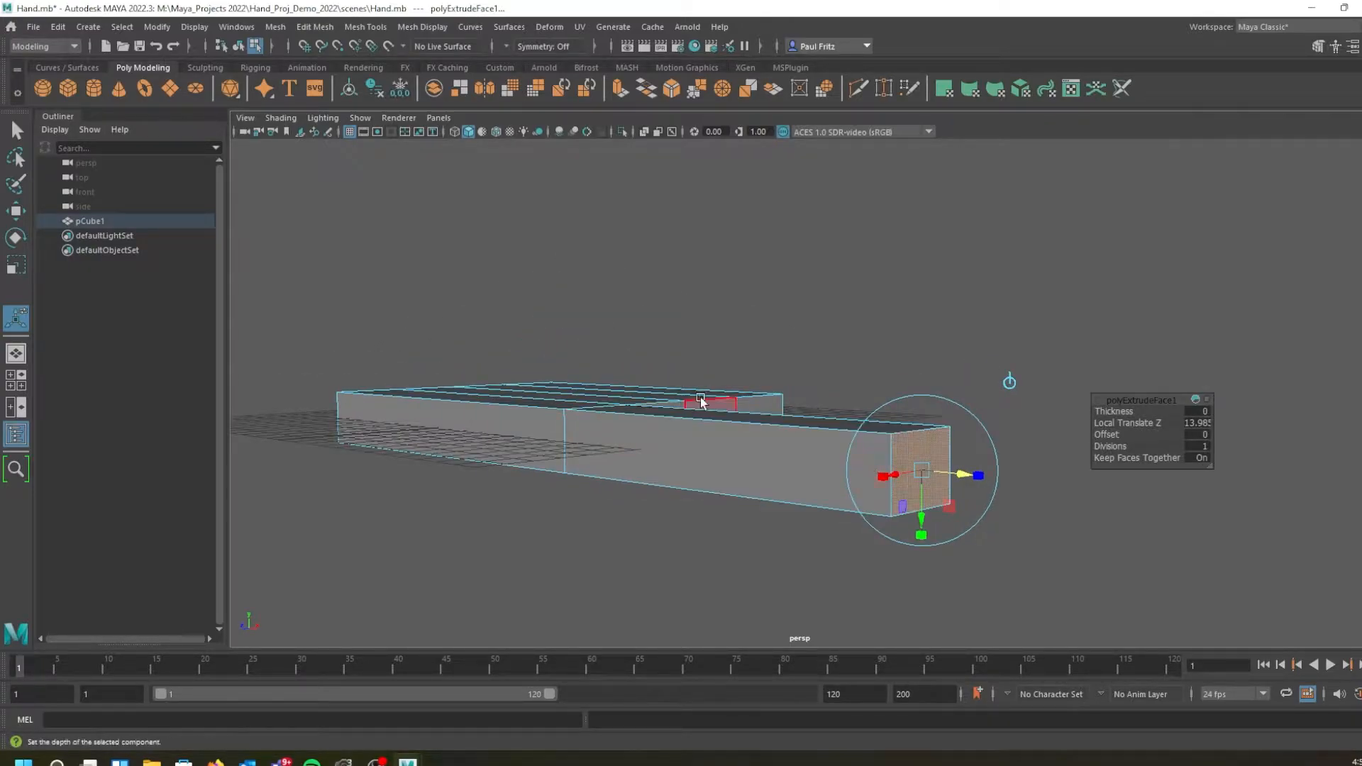
pyautogui.click(787, 322)
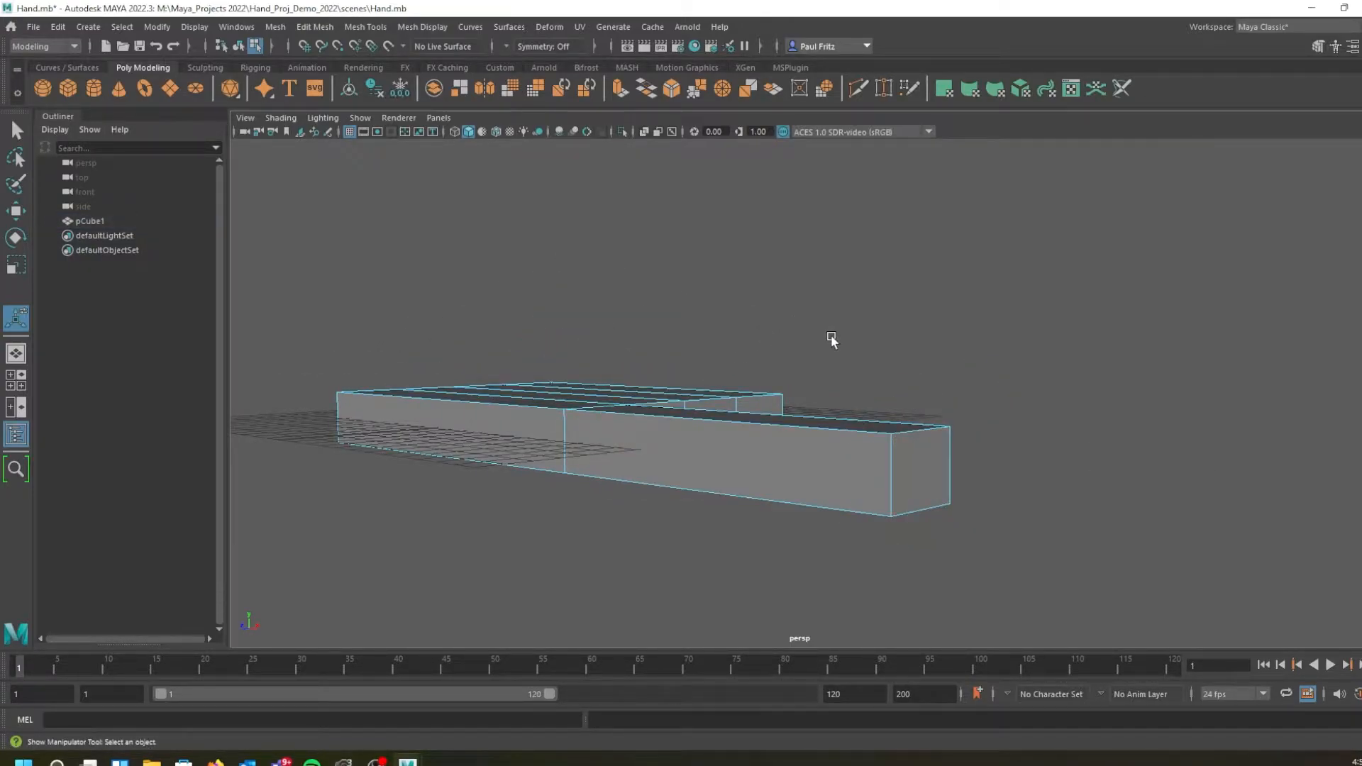
# Examine the extruded finger, its end face and its junction with the palm from several angles and distances
pyautogui.click(922, 483)
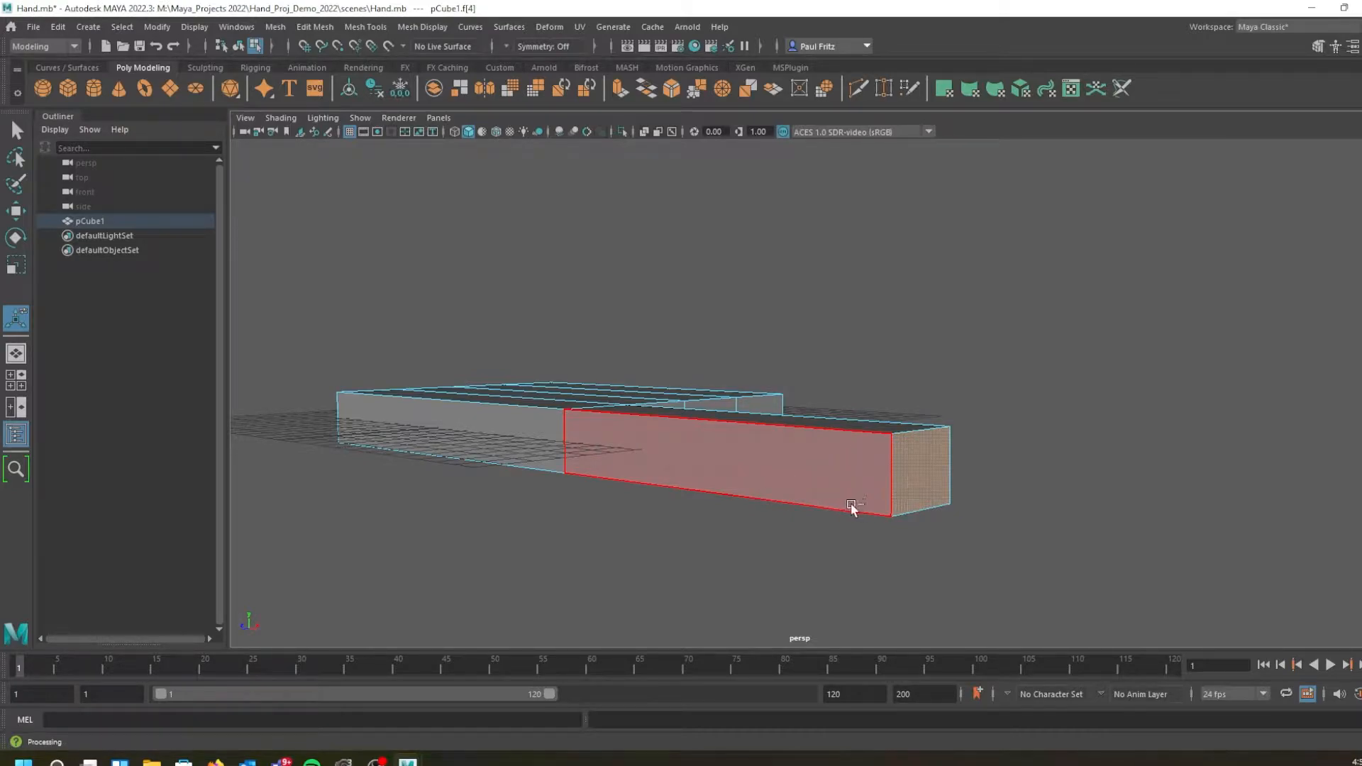
pyautogui.hotkey('ctrl', 'z')
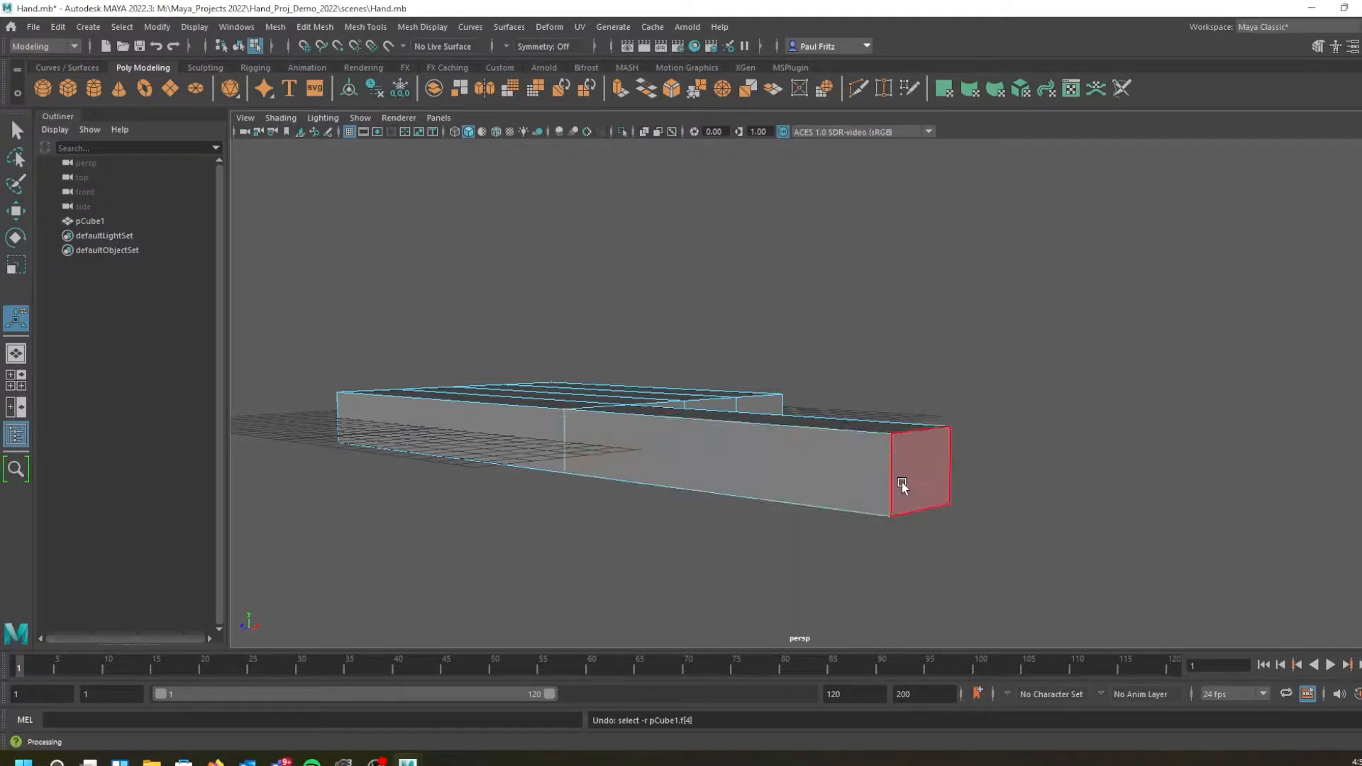
pyautogui.scroll(-1, 638, 457)
pyautogui.moveTo(625, 448)
pyautogui.keyDown('alt'); pyautogui.mouseDown()
pyautogui.moveTo(587, 453)
pyautogui.moveTo(623, 472)
pyautogui.mouseUp(); pyautogui.keyUp('alt')
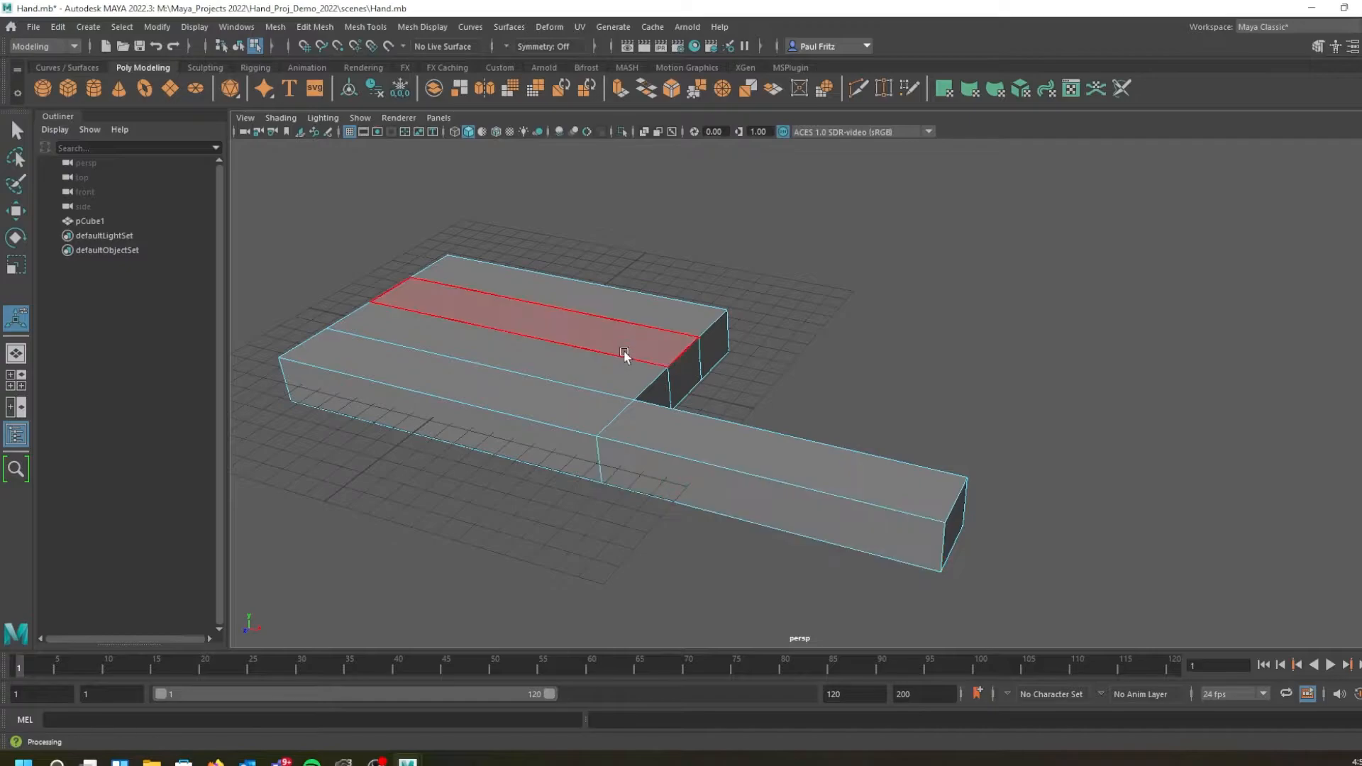
pyautogui.keyDown('alt'); pyautogui.moveTo(622, 390); pyautogui.dragTo(521, 358, button='middle'); pyautogui.keyUp('alt')
pyautogui.moveTo(522, 359)
pyautogui.keyDown('alt'); pyautogui.mouseDown()
pyautogui.moveTo(534, 326)
pyautogui.moveTo(529, 352)
pyautogui.mouseUp(); pyautogui.keyUp('alt')
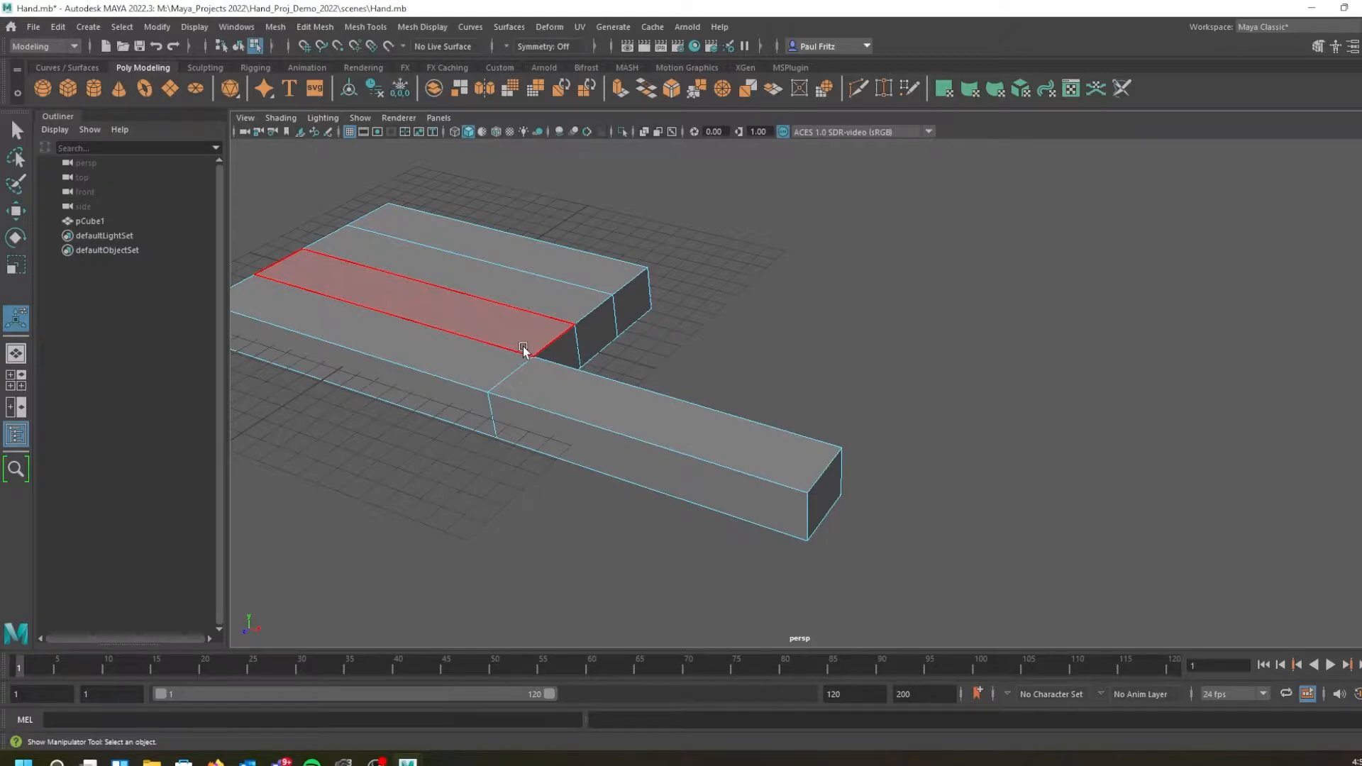
pyautogui.scroll(3, 536, 369)
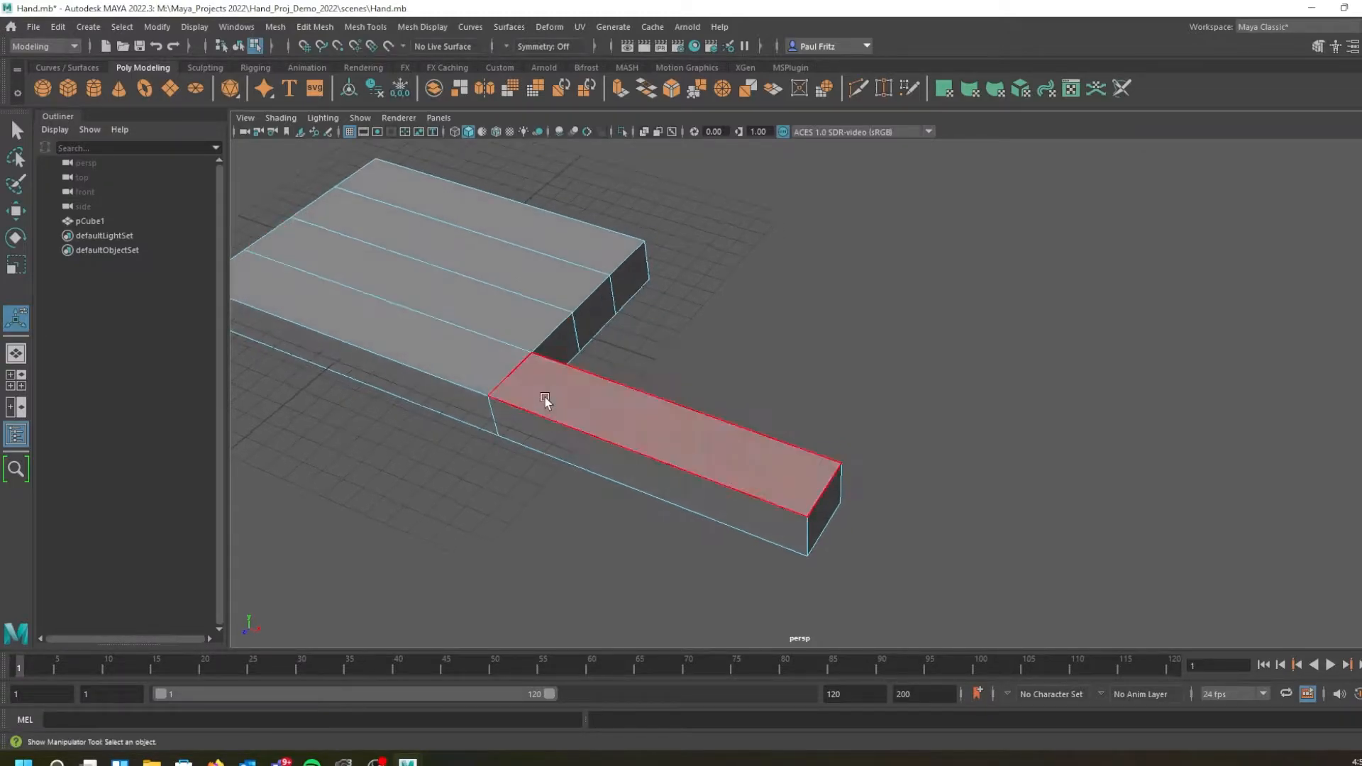
pyautogui.keyDown('alt'); pyautogui.moveTo(538, 386); pyautogui.dragTo(487, 376); pyautogui.keyUp('alt')
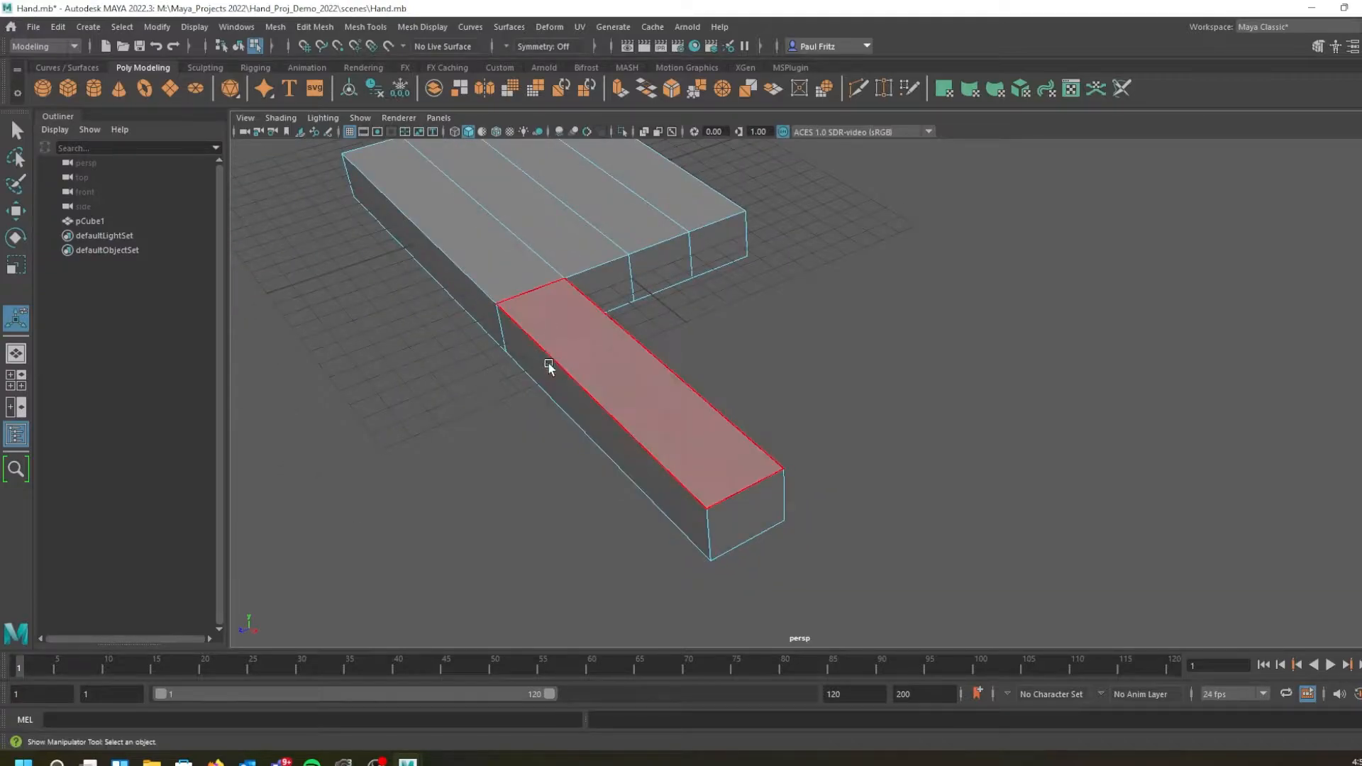
pyautogui.keyDown('alt'); pyautogui.moveTo(665, 426); pyautogui.dragTo(526, 359); pyautogui.keyUp('alt')
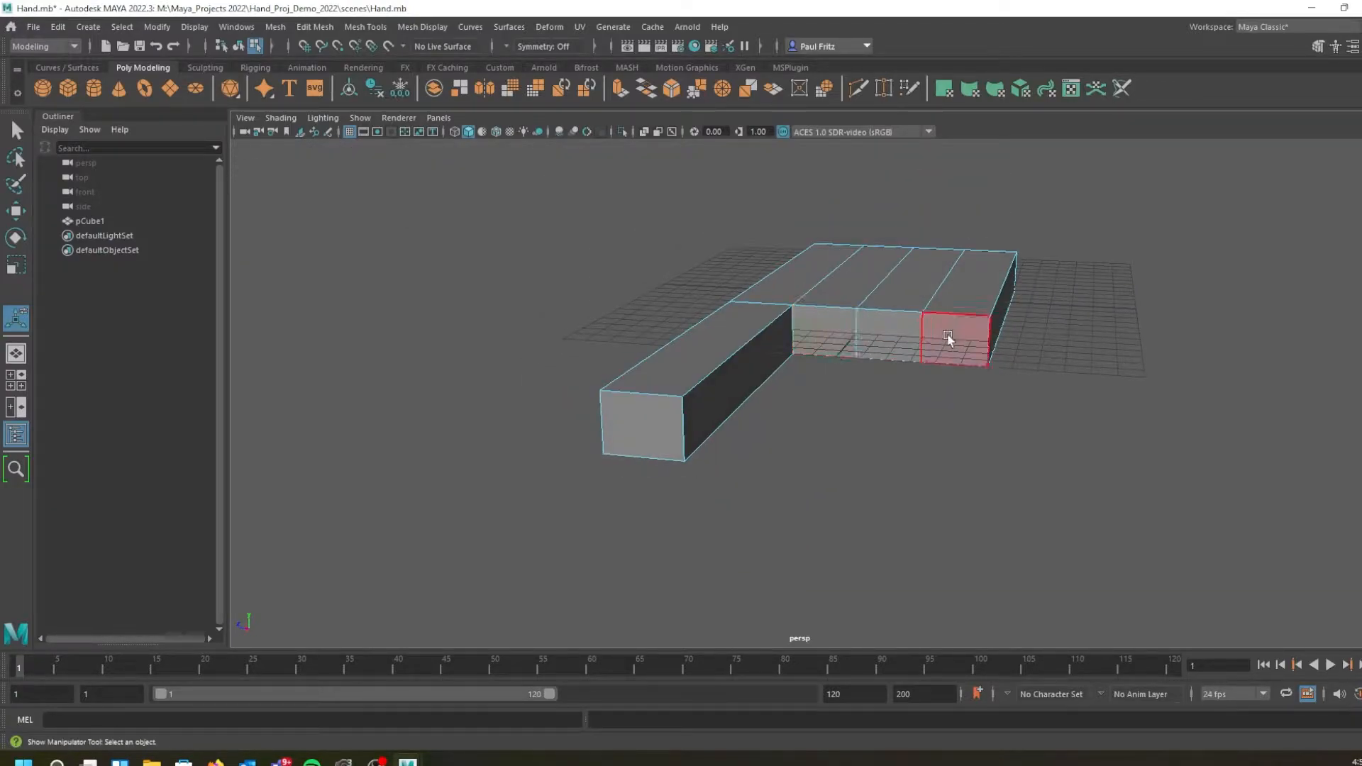
pyautogui.keyDown('alt'); pyautogui.moveTo(693, 355); pyautogui.dragTo(641, 425); pyautogui.keyUp('alt')
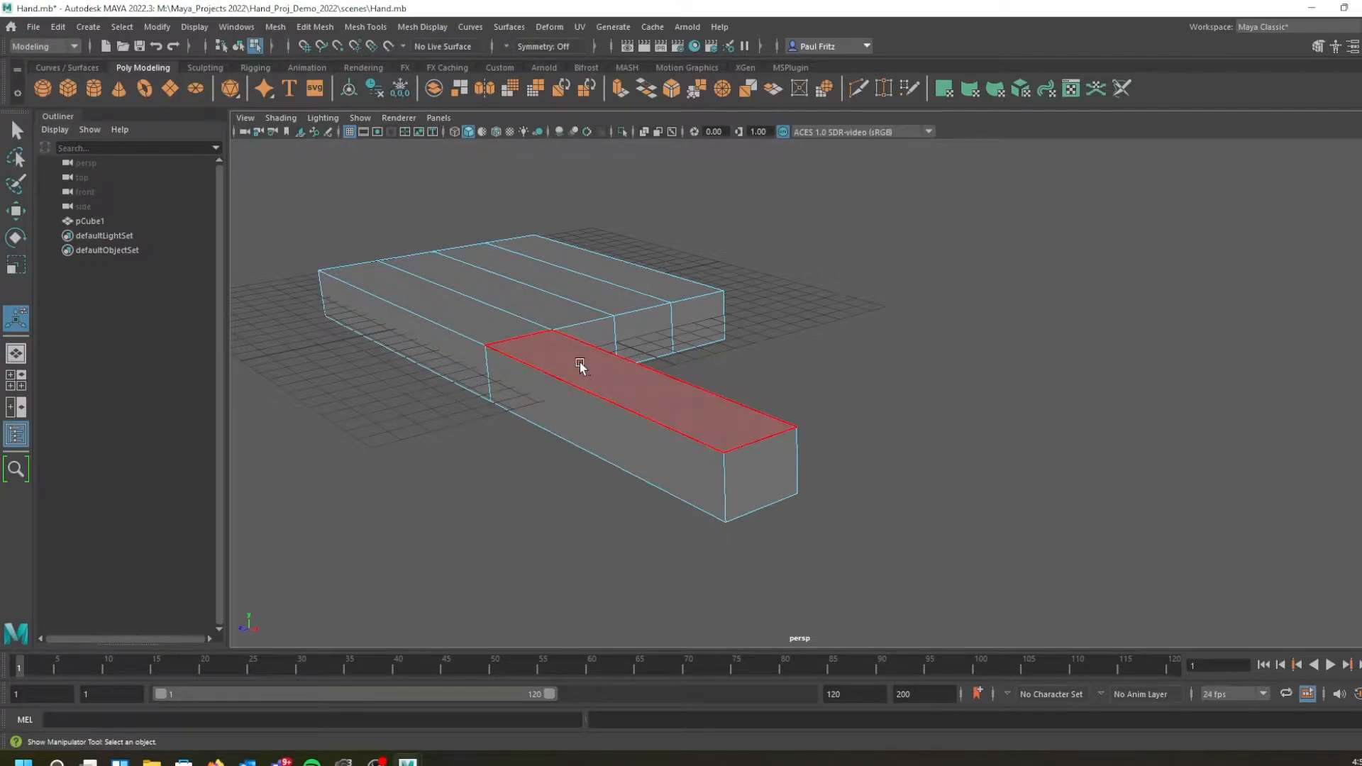
pyautogui.keyDown('alt'); pyautogui.moveTo(580, 363); pyautogui.dragTo(670, 249); pyautogui.keyUp('alt')
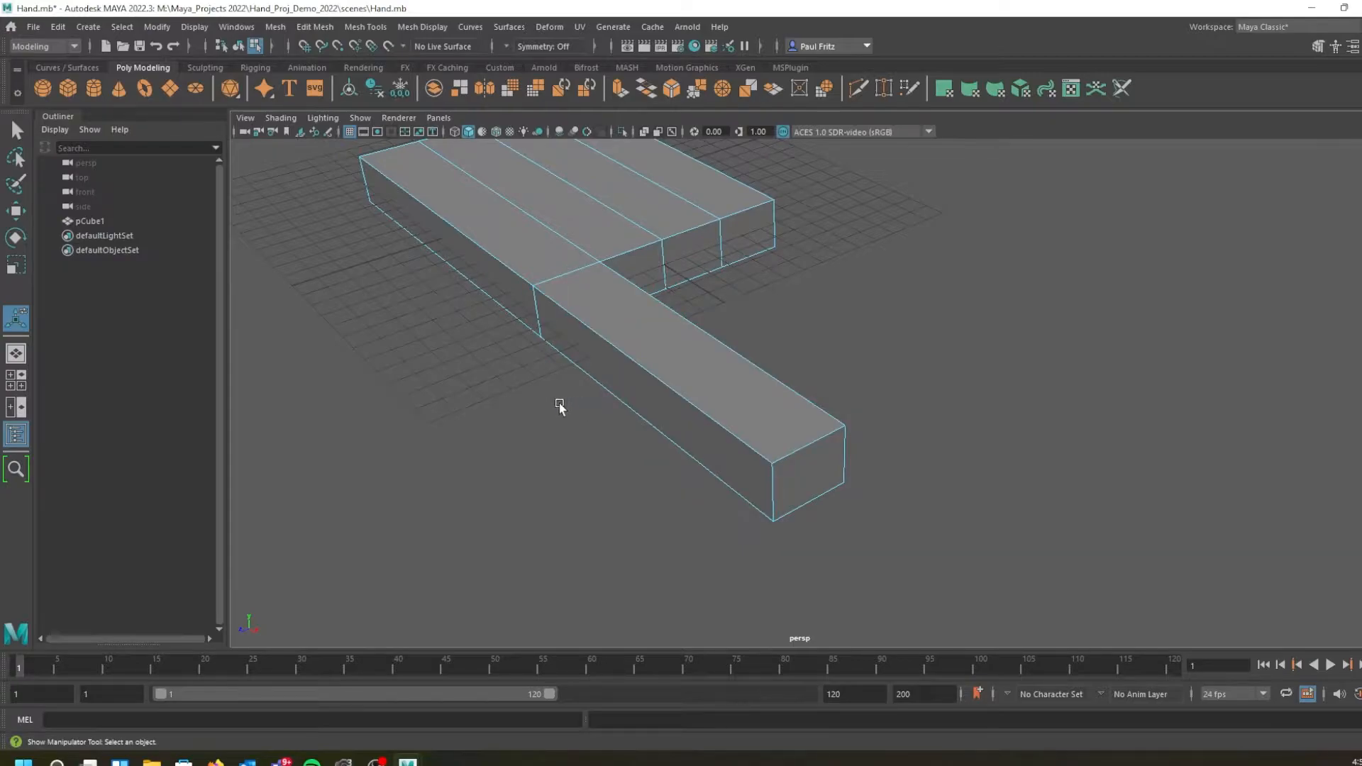
pyautogui.keyDown('alt'); pyautogui.moveTo(566, 347); pyautogui.dragTo(589, 386); pyautogui.keyUp('alt')
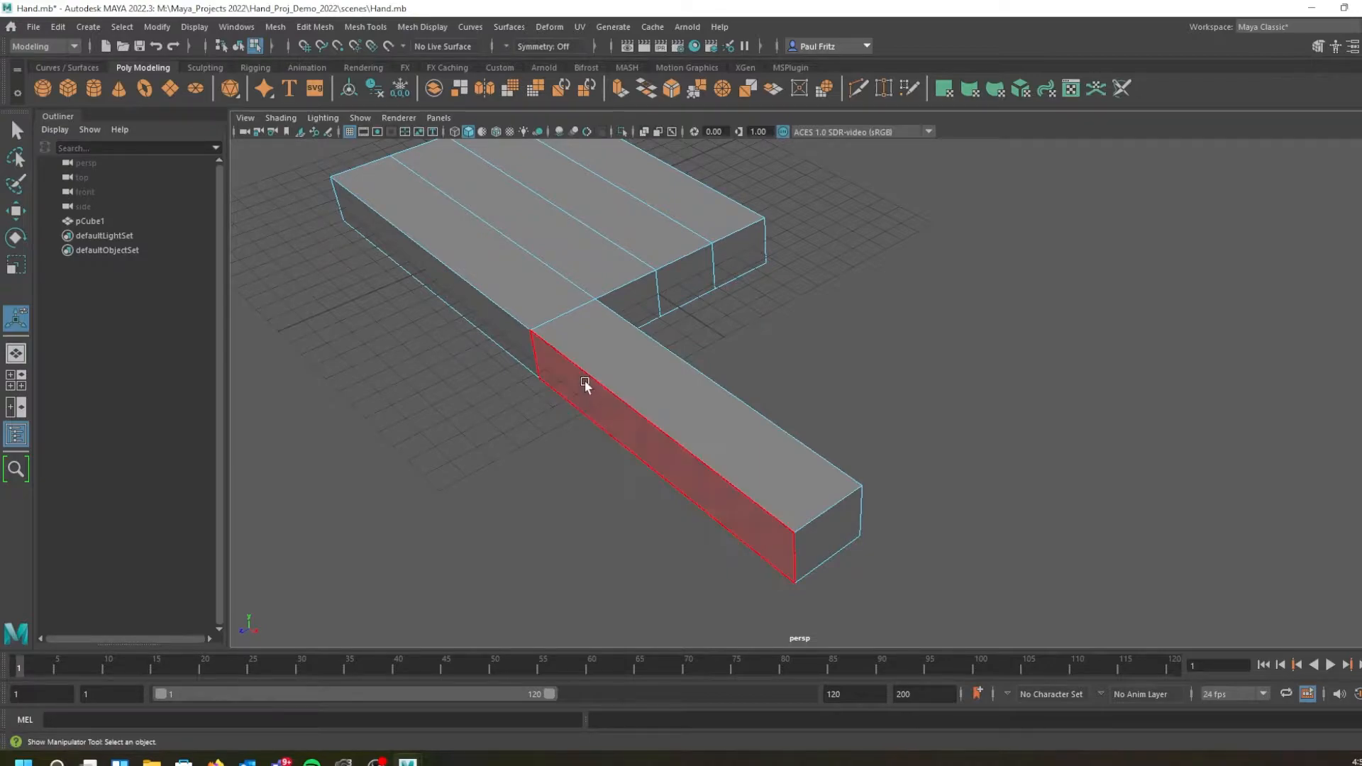
pyautogui.keyDown('alt'); pyautogui.moveTo(588, 365); pyautogui.dragTo(593, 360); pyautogui.keyUp('alt')
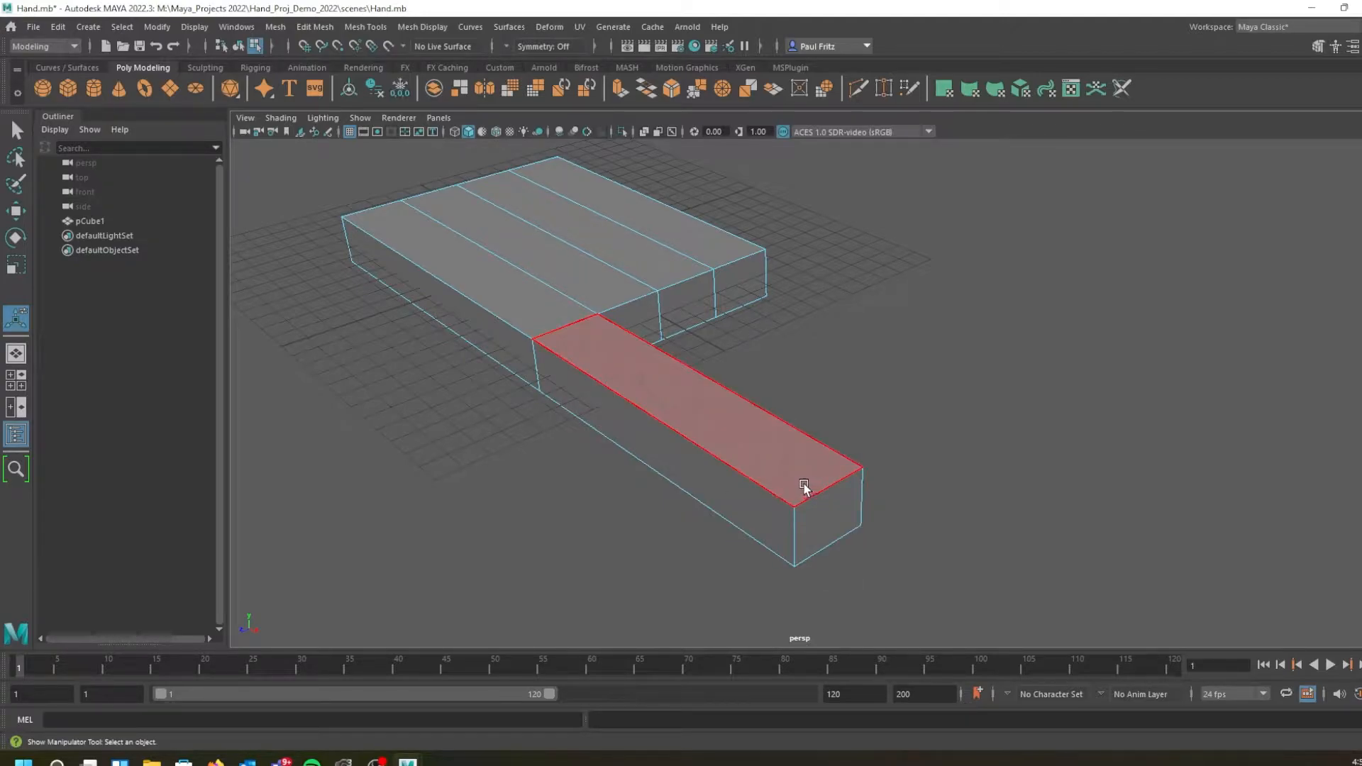
pyautogui.scroll(4, 670, 462)
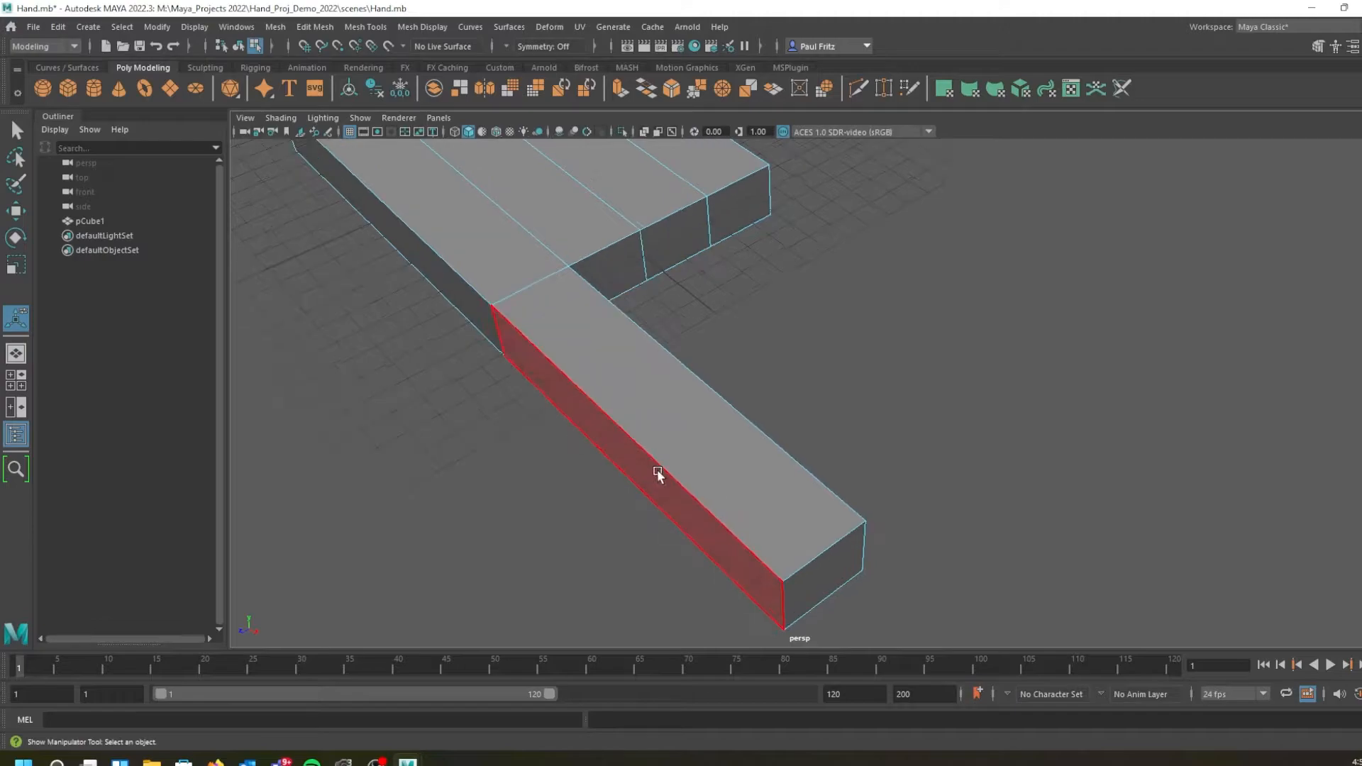
pyautogui.keyDown('alt'); pyautogui.moveTo(592, 414); pyautogui.dragTo(581, 359); pyautogui.keyUp('alt')
pyautogui.keyDown('alt'); pyautogui.moveTo(653, 393); pyautogui.dragTo(599, 359, button='middle'); pyautogui.keyUp('alt')
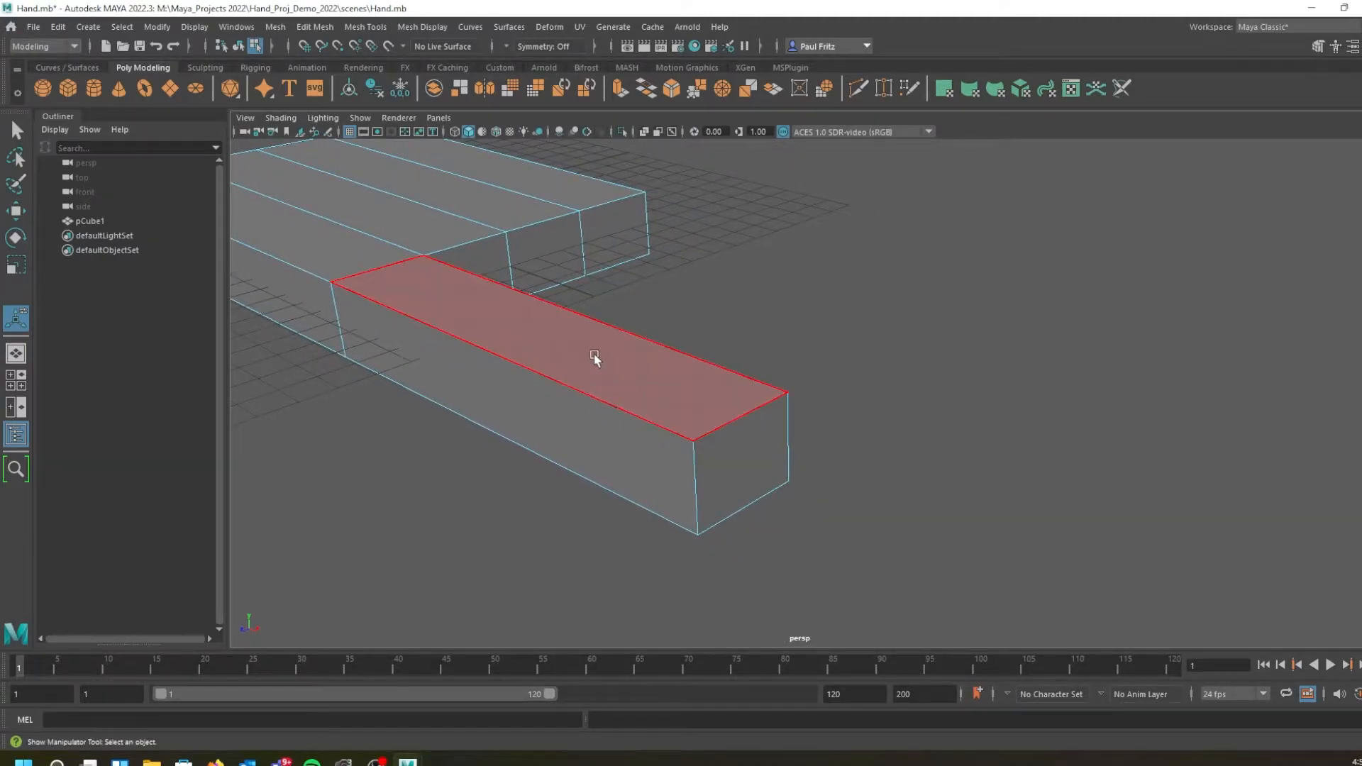
pyautogui.keyDown('alt'); pyautogui.moveTo(583, 411); pyautogui.dragTo(602, 437); pyautogui.keyUp('alt')
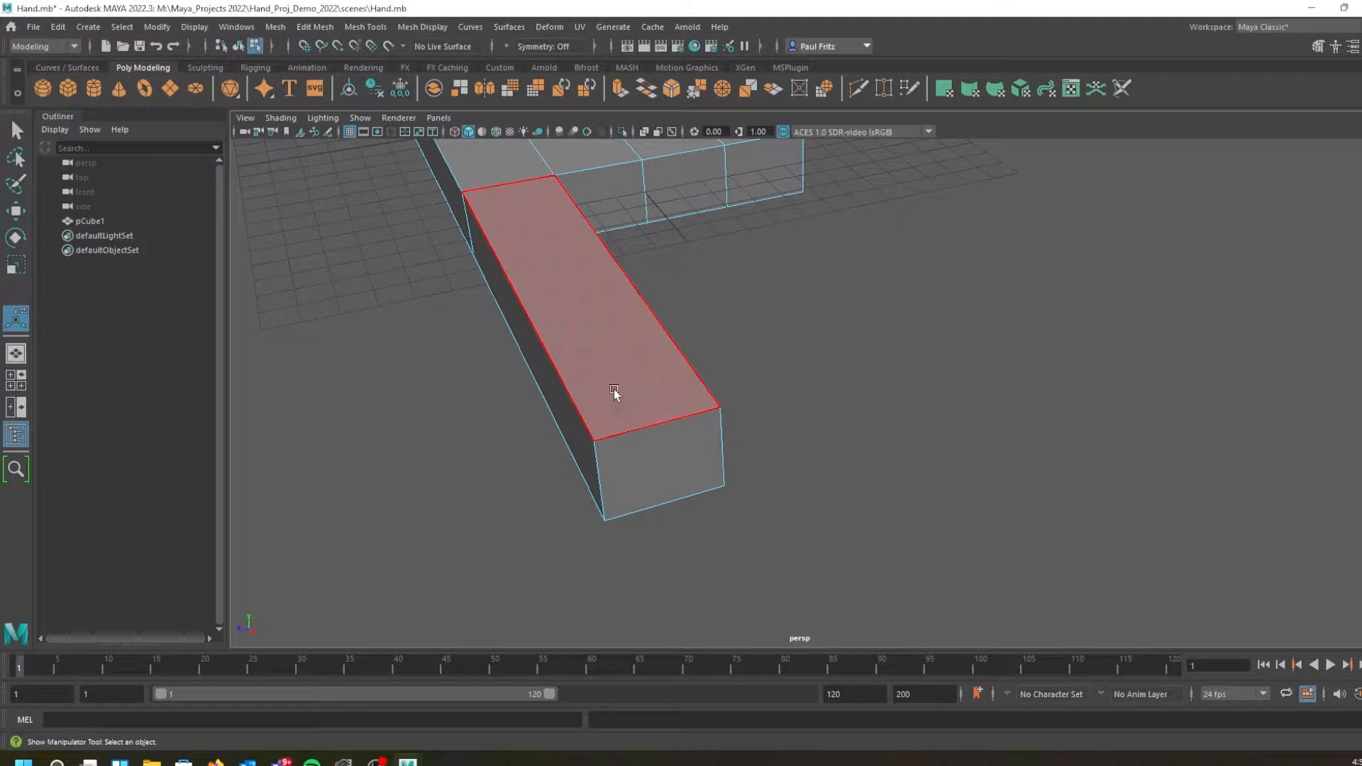
pyautogui.keyDown('alt'); pyautogui.moveTo(578, 390); pyautogui.dragTo(671, 419); pyautogui.keyUp('alt')
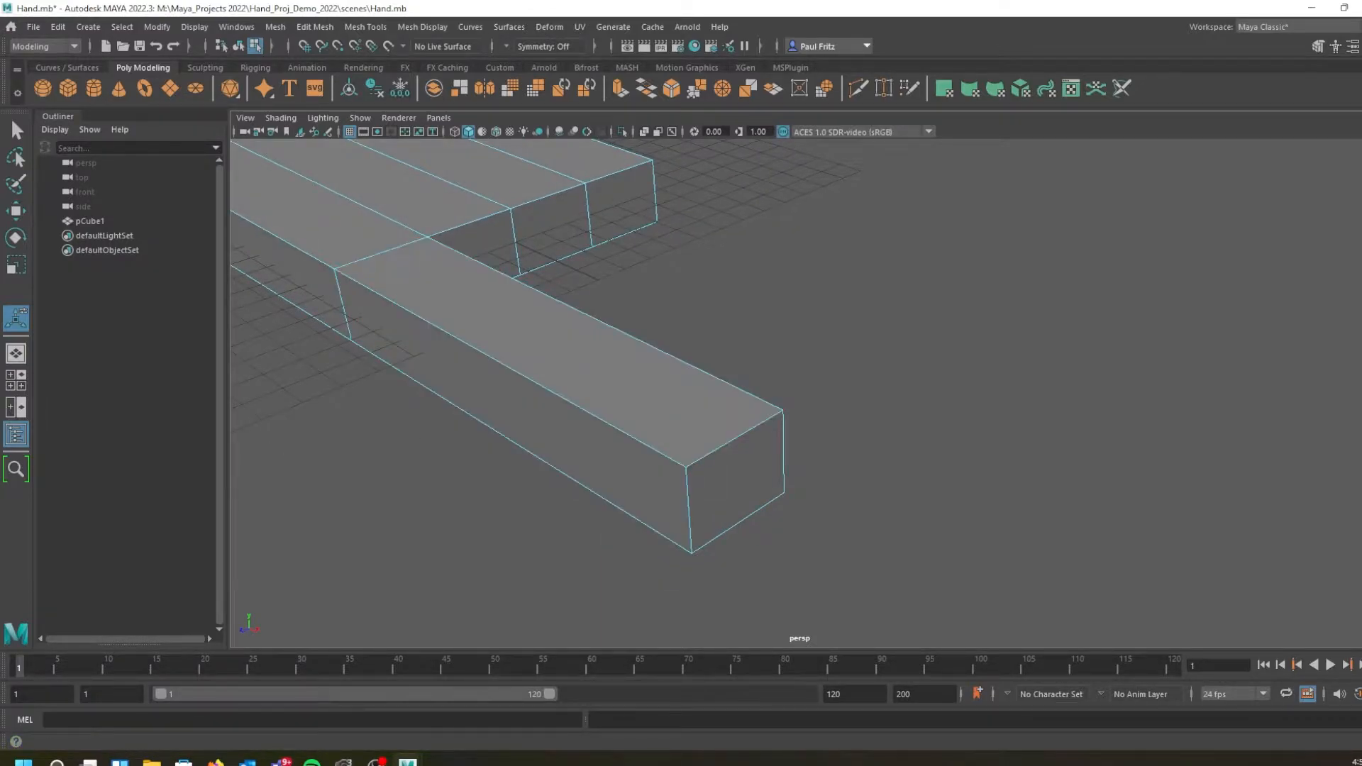
pyautogui.scroll(2, 500, 438)
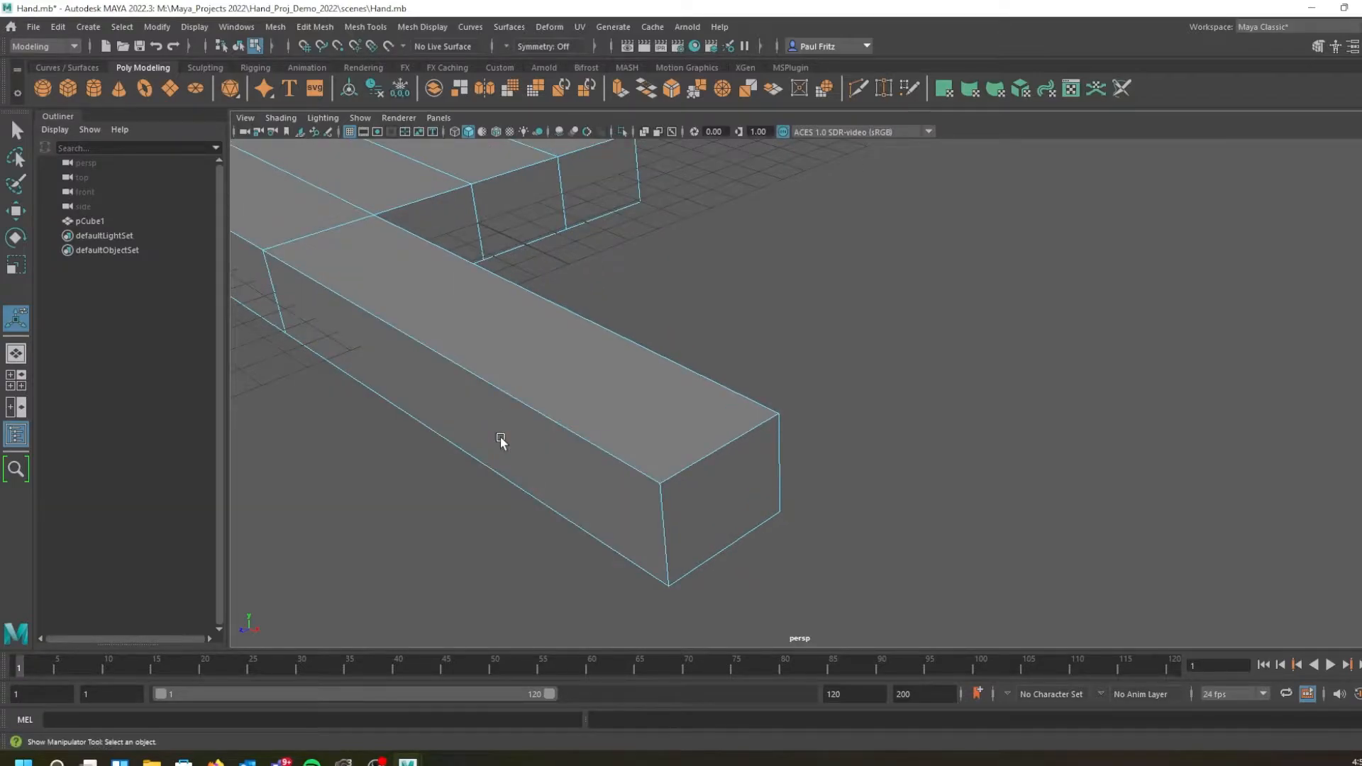
pyautogui.keyDown('alt'); pyautogui.moveTo(508, 465); pyautogui.dragTo(516, 443, button='middle'); pyautogui.keyUp('alt')
pyautogui.keyDown('alt'); pyautogui.moveTo(516, 441); pyautogui.dragTo(639, 471); pyautogui.keyUp('alt')
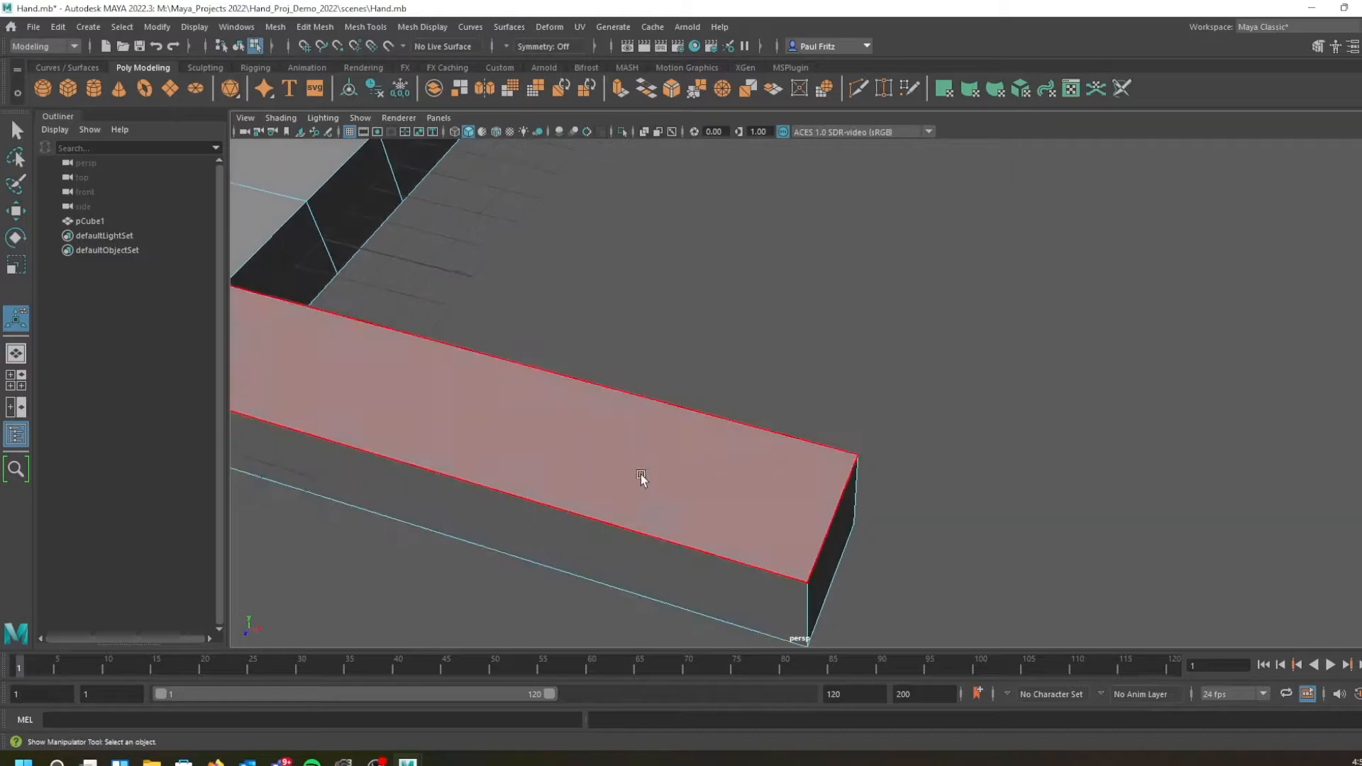
# Return the hand mesh to Object Mode and set the Insert Edge Loop tool to Relative distance from edge
pyautogui.moveTo(648, 369); pyautogui.dragTo(701, 350, button='right')
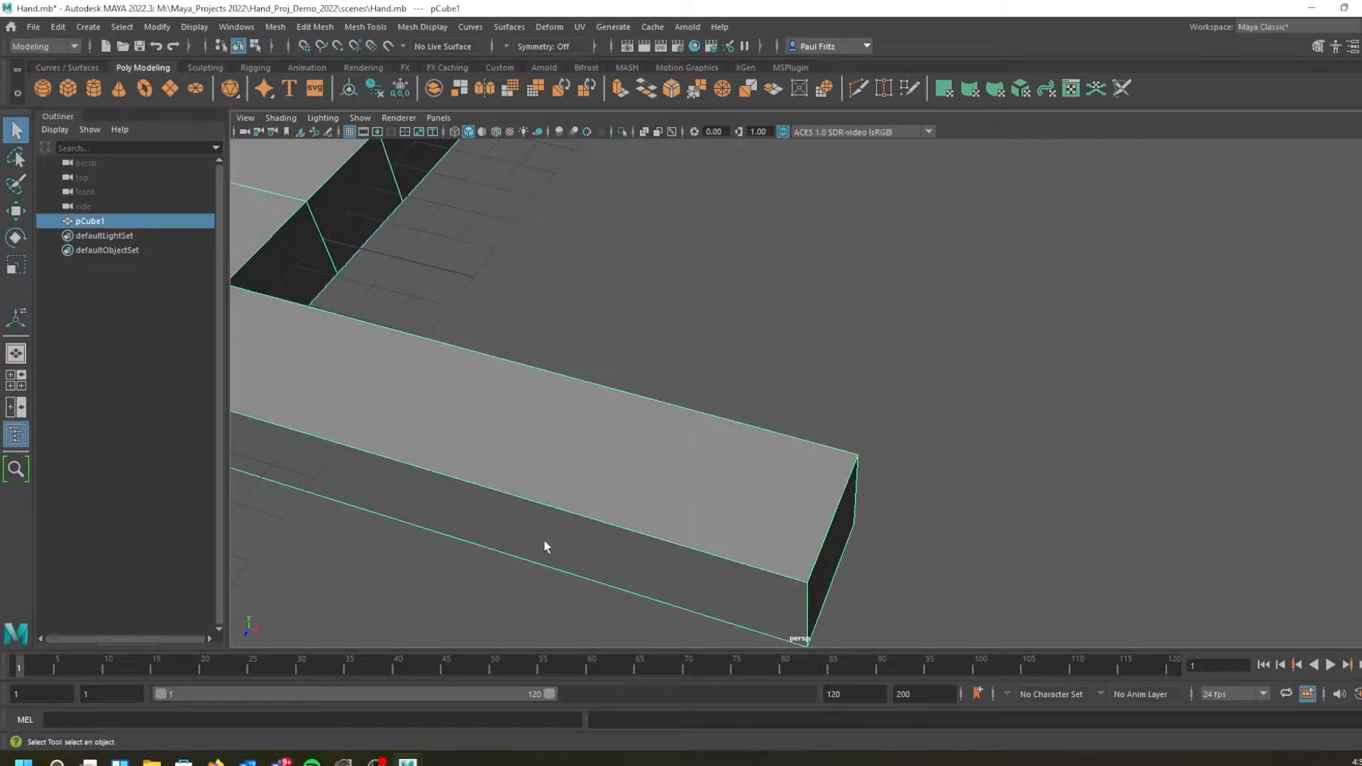
pyautogui.keyDown('shift'); pyautogui.moveTo(600, 385); pyautogui.dragTo(569, 408, button='right'); pyautogui.keyUp('shift')
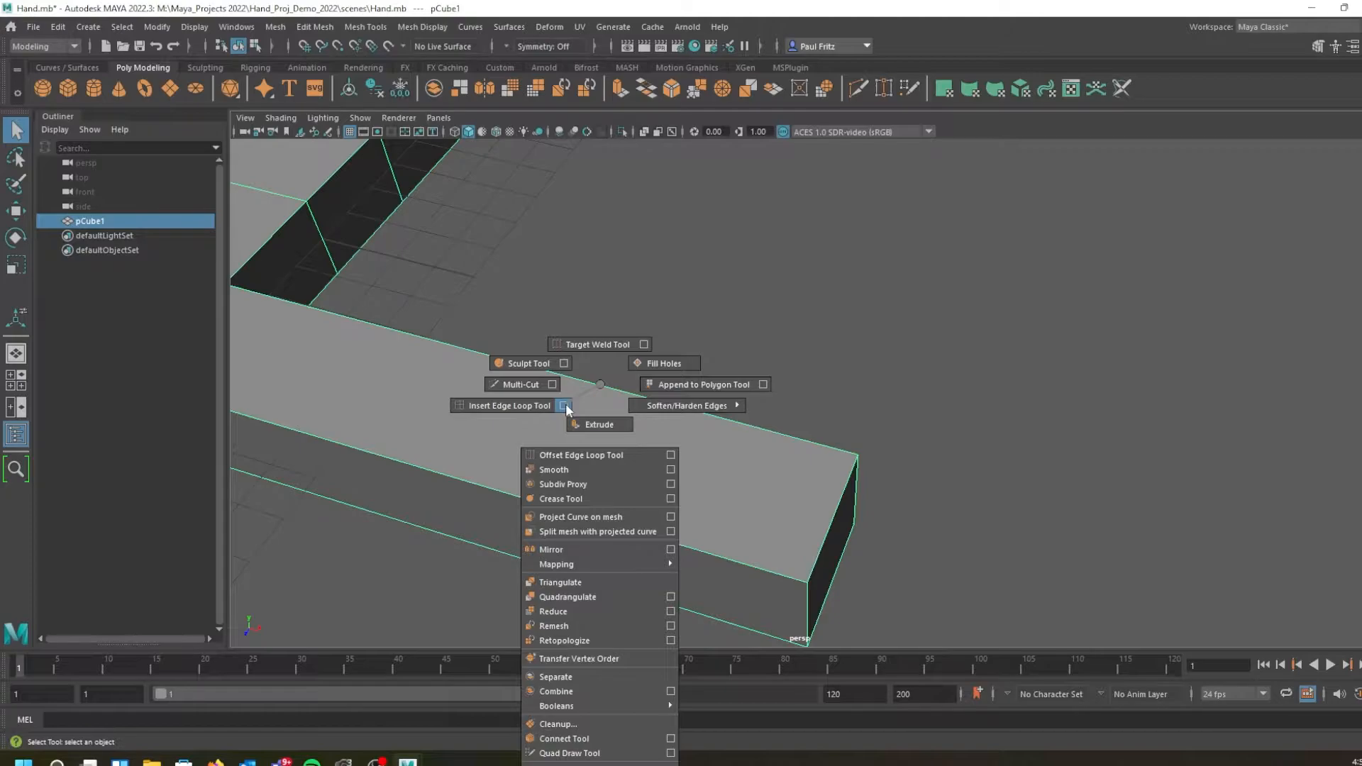
pyautogui.keyDown('shift'); pyautogui.moveTo(566, 407); pyautogui.dragTo(566, 408, button='right'); pyautogui.keyUp('shift')
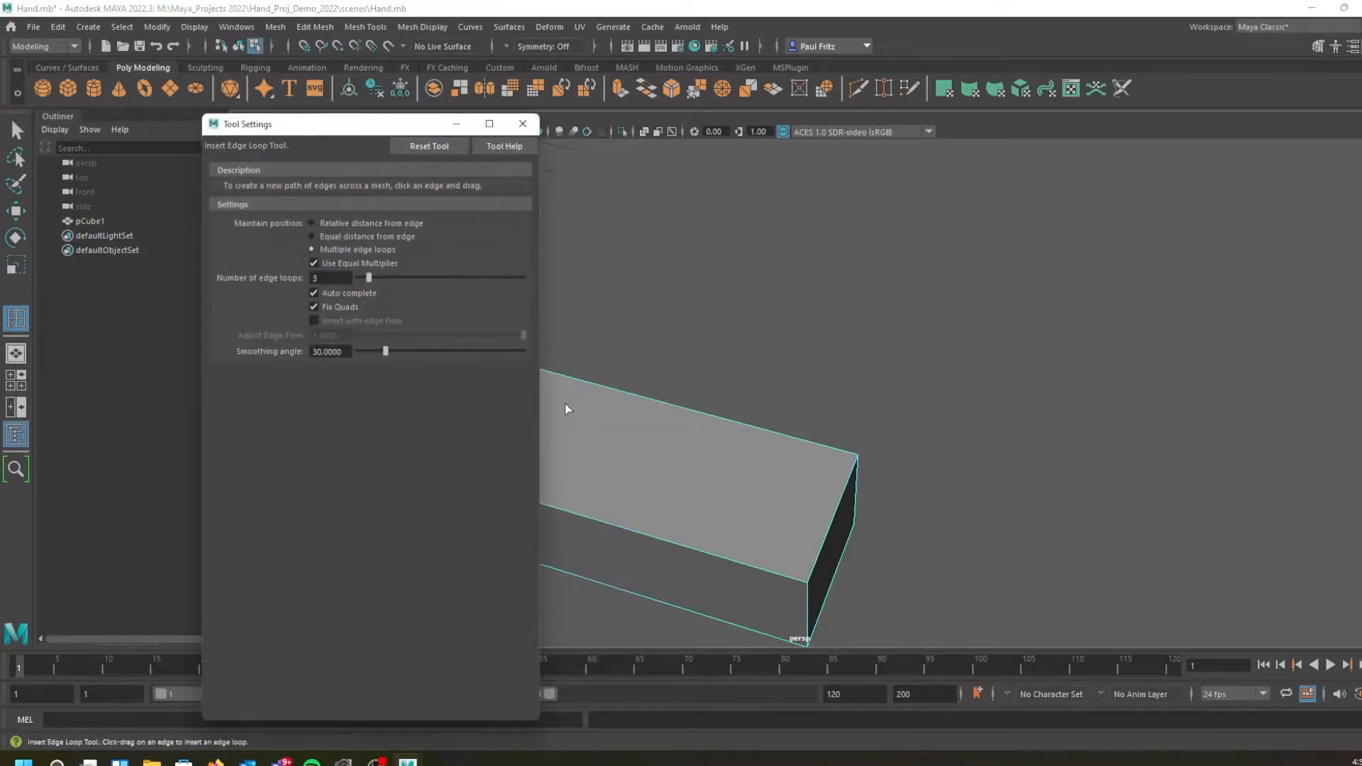
pyautogui.click(312, 224)
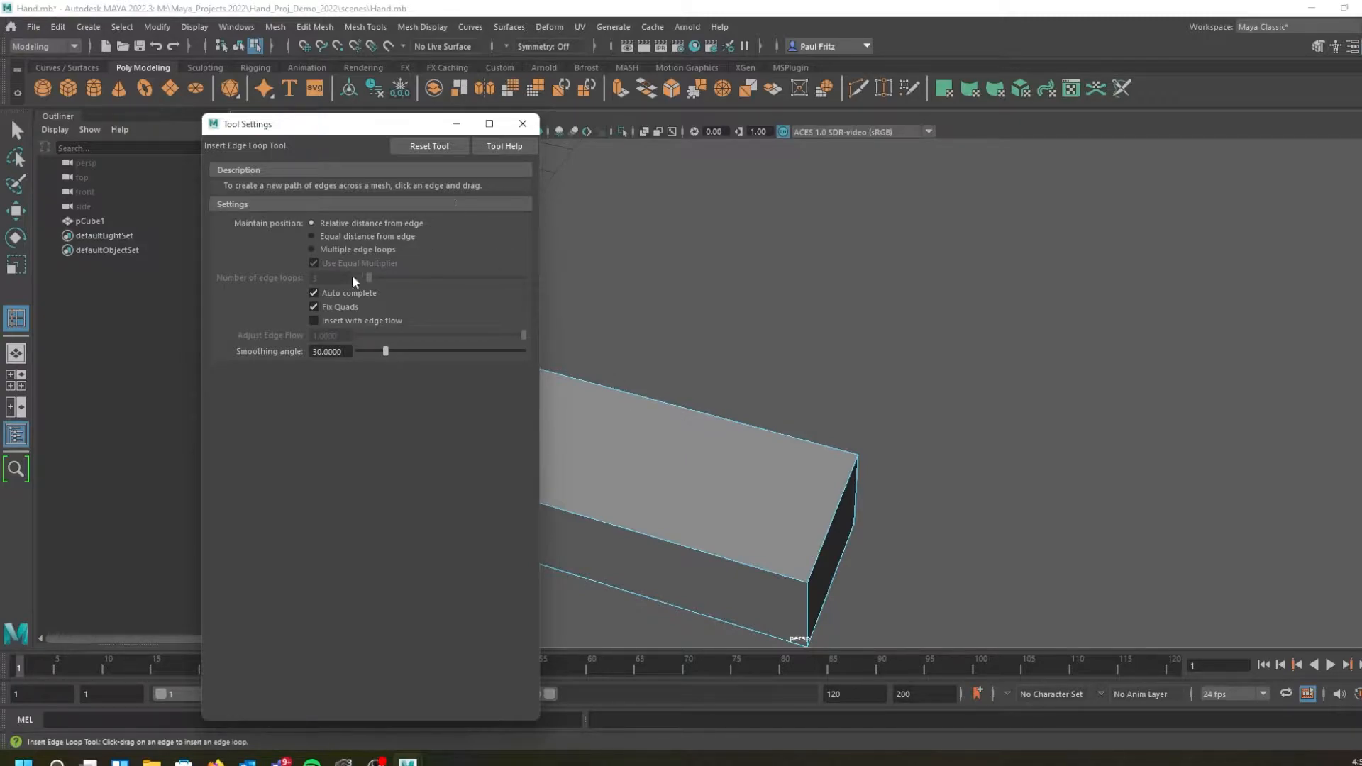
# Insert two closely spaced edge loops across the finger near its tip, moving the tool settings window out of the way
pyautogui.moveTo(702, 549); pyautogui.dragTo(687, 525)
pyautogui.moveTo(400, 129); pyautogui.dragTo(0, 134)
pyautogui.keyDown('alt'); pyautogui.moveTo(671, 490); pyautogui.dragTo(670, 353); pyautogui.keyUp('alt')
pyautogui.keyDown('alt'); pyautogui.moveTo(689, 432); pyautogui.dragTo(625, 430); pyautogui.keyUp('alt')
pyautogui.keyDown('alt'); pyautogui.moveTo(607, 384); pyautogui.dragTo(527, 311); pyautogui.keyUp('alt')
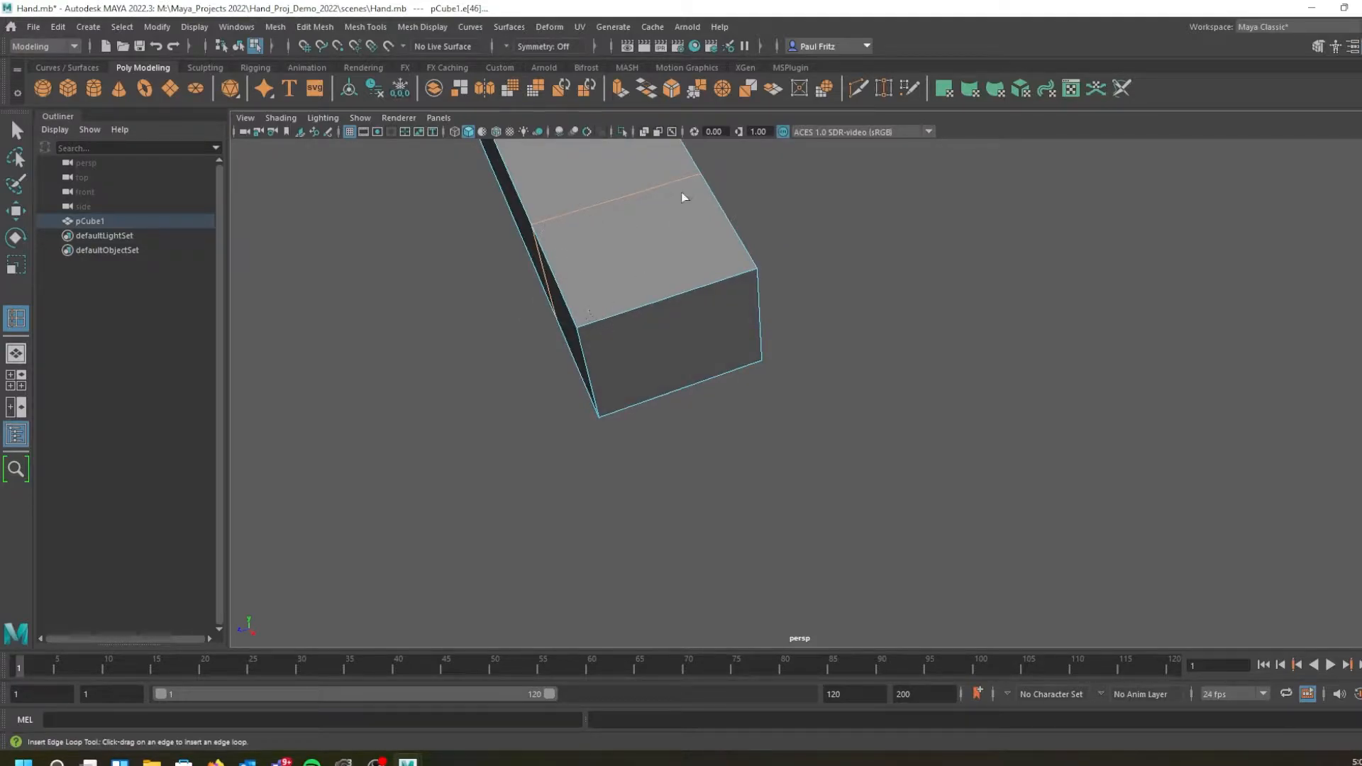
pyautogui.keyDown('alt'); pyautogui.moveTo(505, 243); pyautogui.dragTo(626, 324); pyautogui.keyUp('alt')
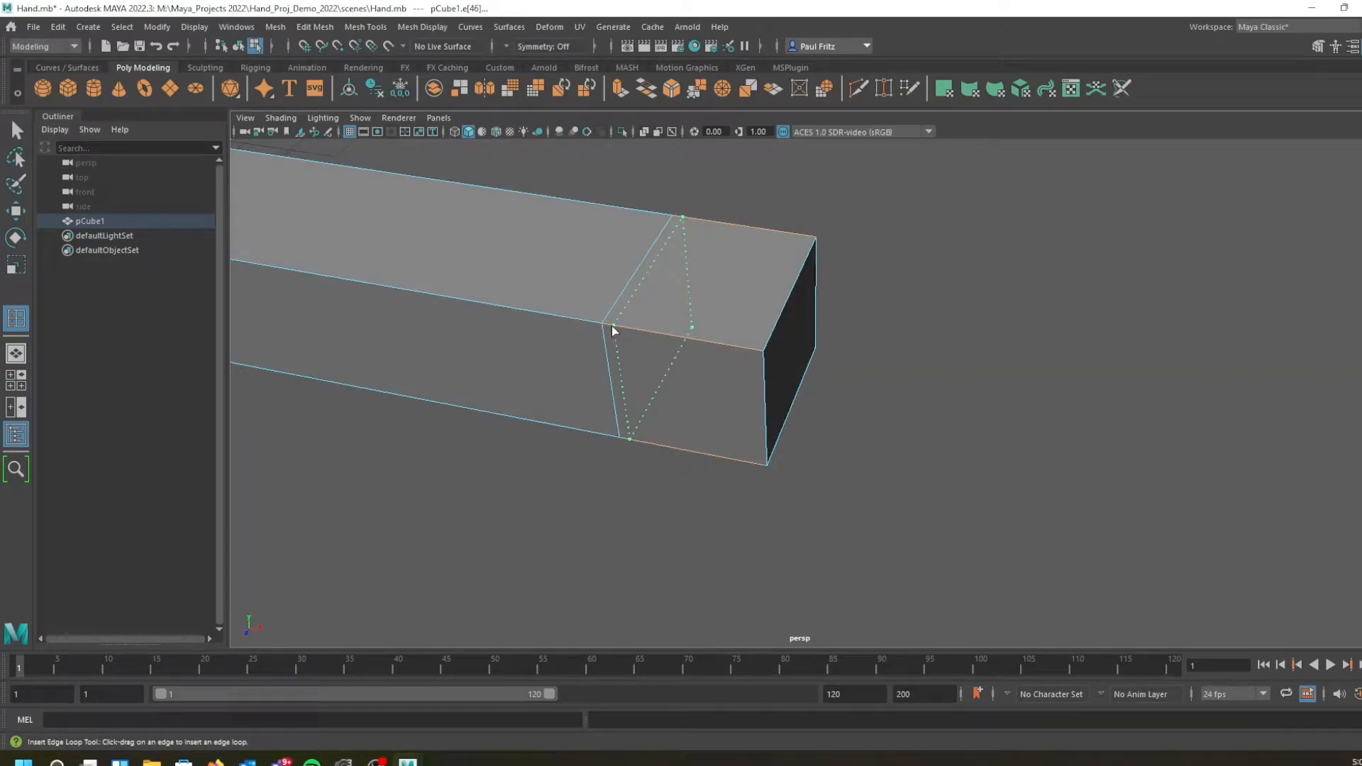
pyautogui.click(610, 326)
# Select both edge loops near the fingertip and move them slightly along the finger toward the palm
pyautogui.scroll(-3, 588, 339)
pyautogui.keyDown('alt'); pyautogui.moveTo(588, 341); pyautogui.dragTo(633, 354, button='middle'); pyautogui.keyUp('alt')
pyautogui.keyDown('alt'); pyautogui.moveTo(601, 355); pyautogui.dragTo(626, 409); pyautogui.keyUp('alt')
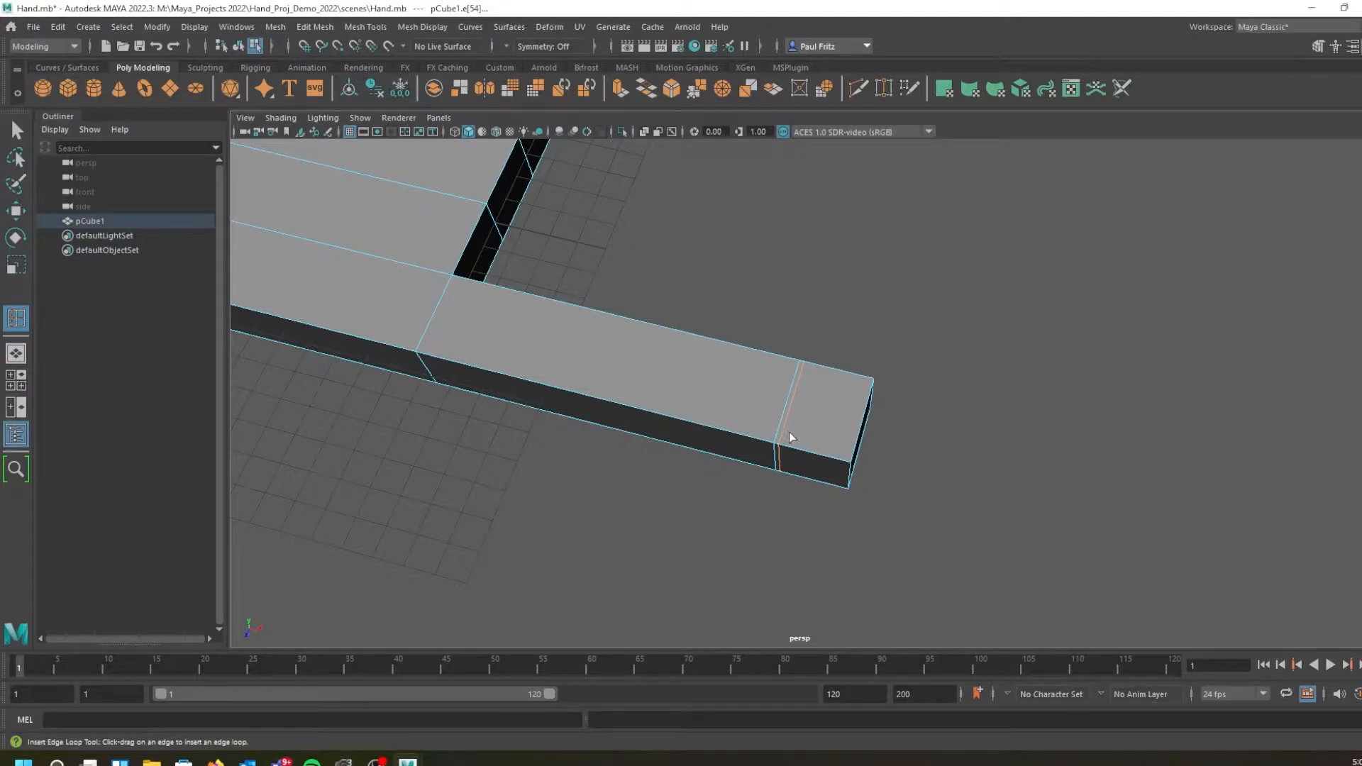
pyautogui.scroll(2, 789, 432)
pyautogui.scroll(1, 788, 432)
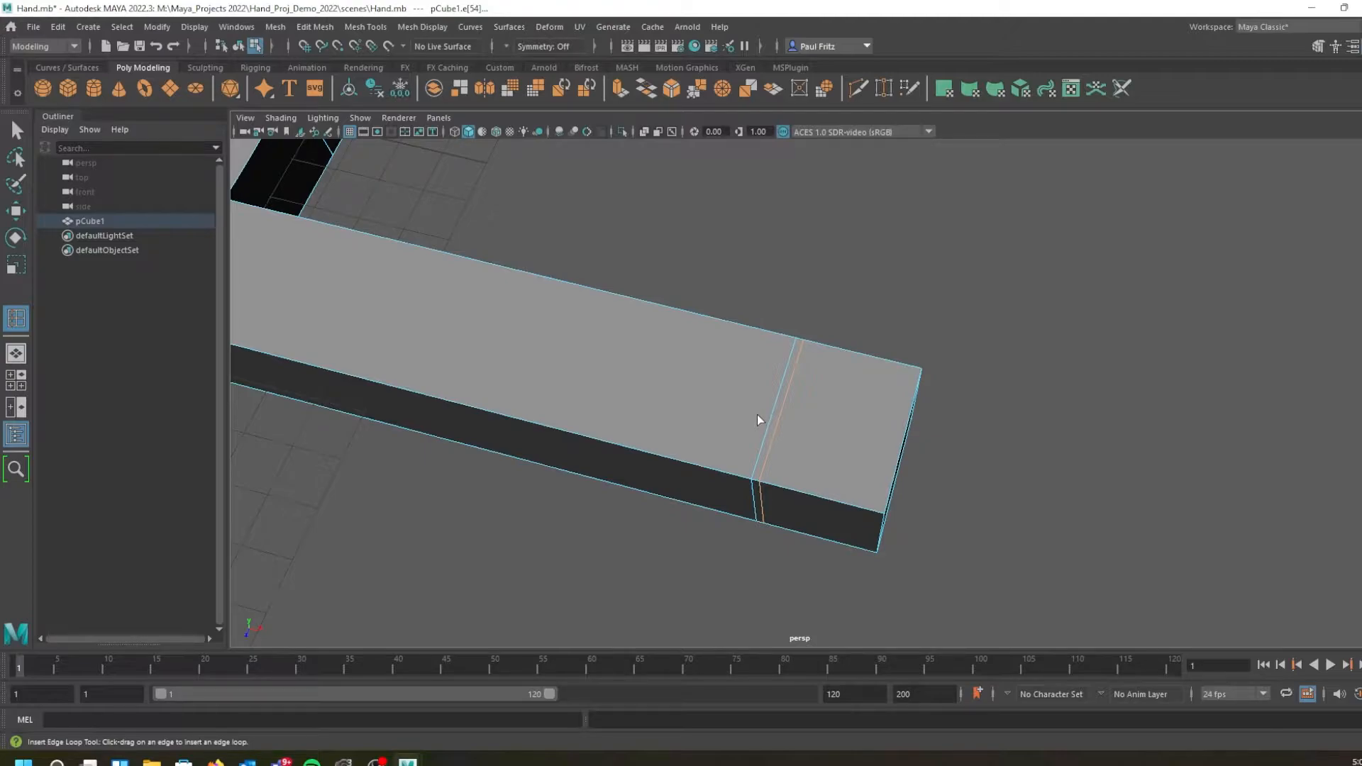
pyautogui.press('q')
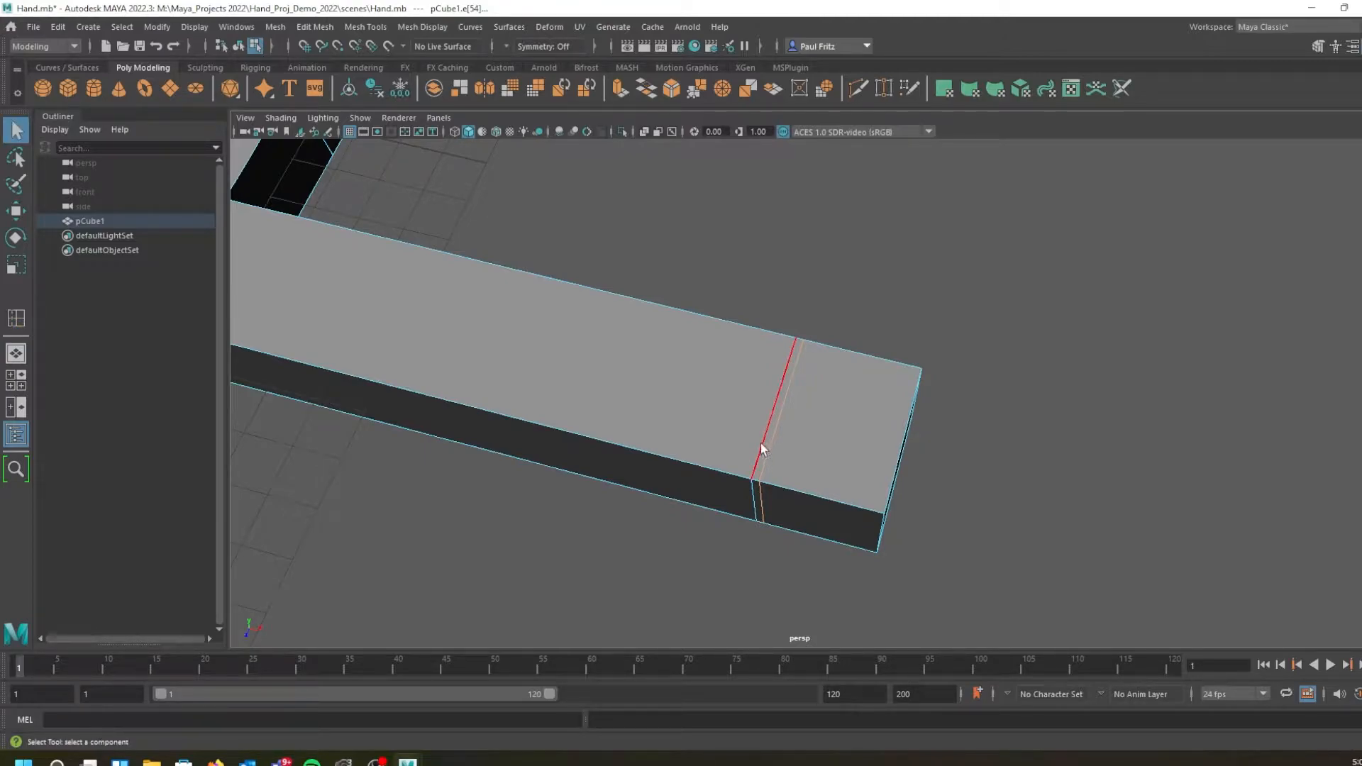
pyautogui.click(761, 442)
pyautogui.keyDown('alt'); pyautogui.moveTo(905, 480); pyautogui.dragTo(805, 454); pyautogui.keyUp('alt')
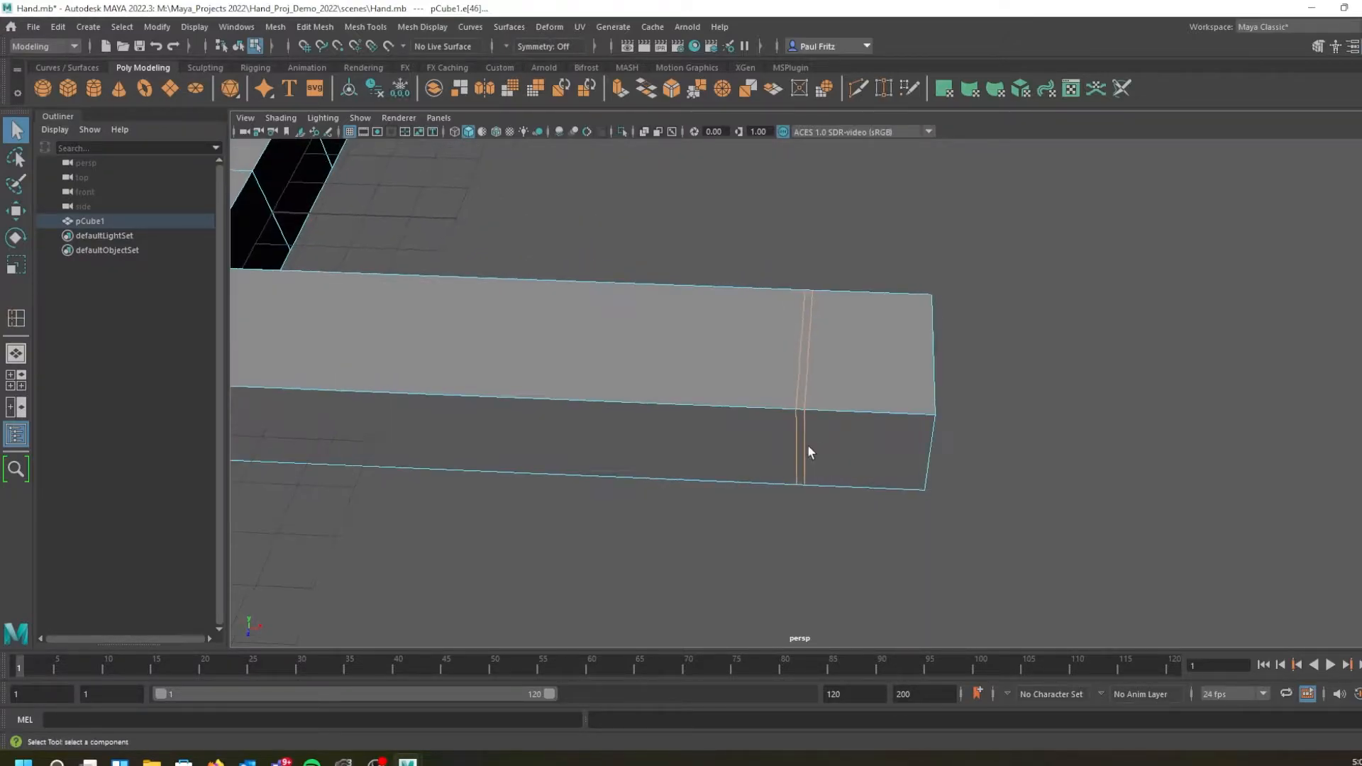
pyautogui.press('w')
pyautogui.moveTo(738, 387); pyautogui.dragTo(741, 440)
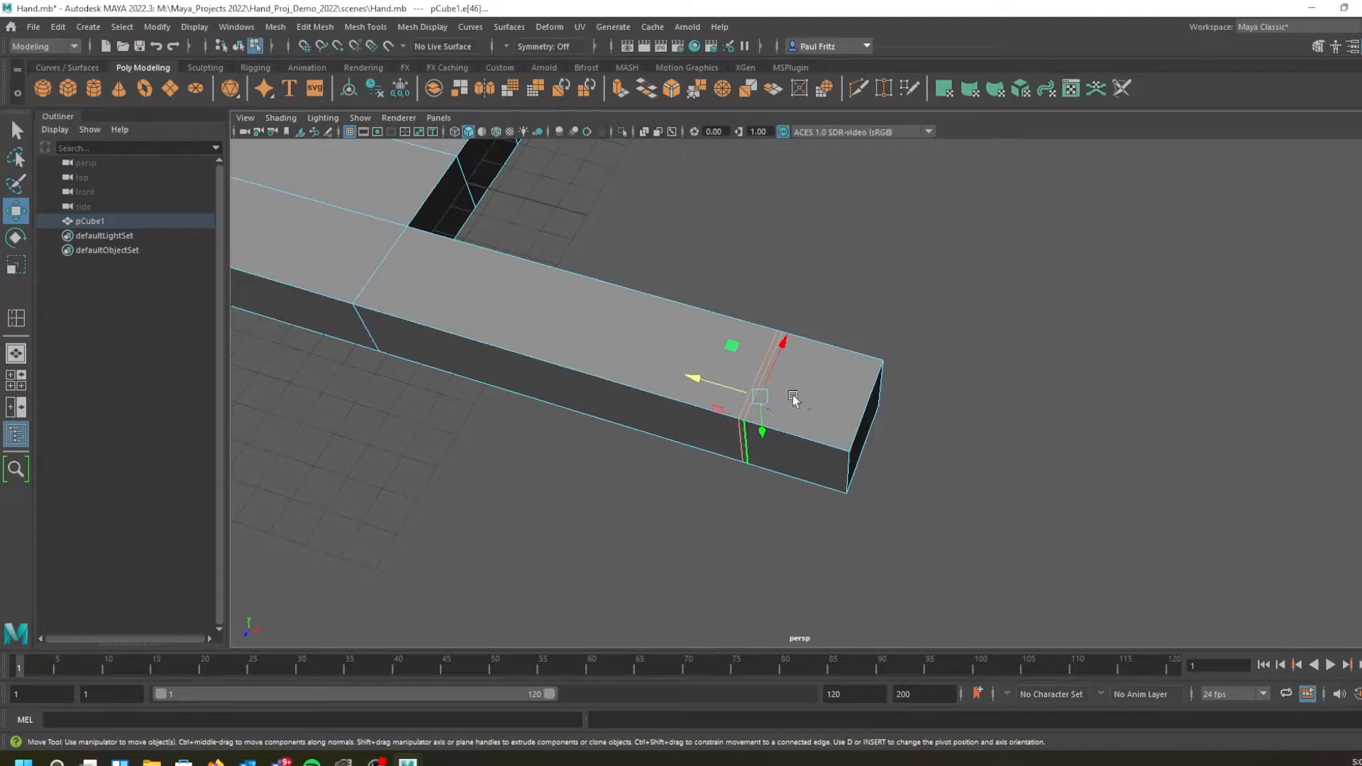
# Insert two lengthwise edge loops around the finger and palm, one just below the upper edge and one around mid-height
pyautogui.keyDown('alt'); pyautogui.moveTo(748, 441); pyautogui.dragTo(640, 362); pyautogui.keyUp('alt')
pyautogui.press('y')
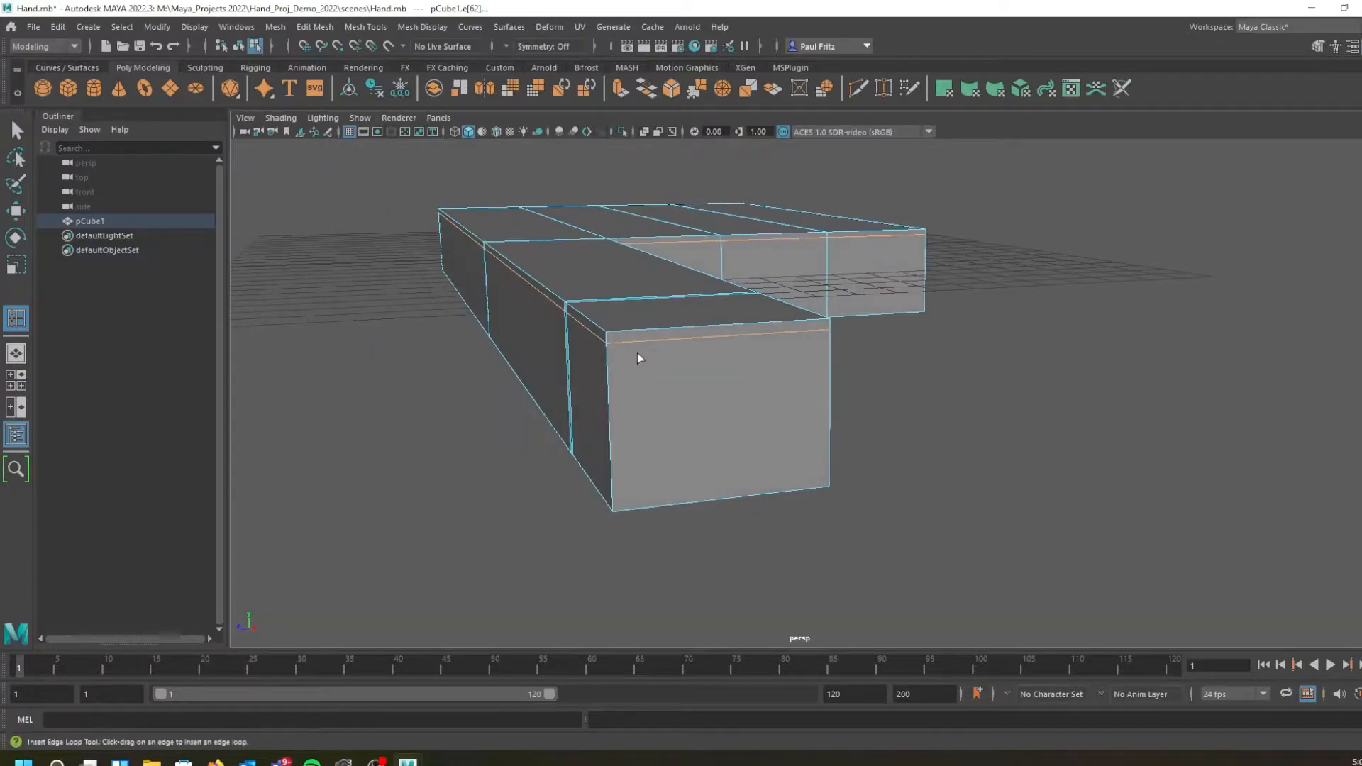
pyautogui.keyDown('alt'); pyautogui.moveTo(617, 415); pyautogui.dragTo(575, 438); pyautogui.keyUp('alt')
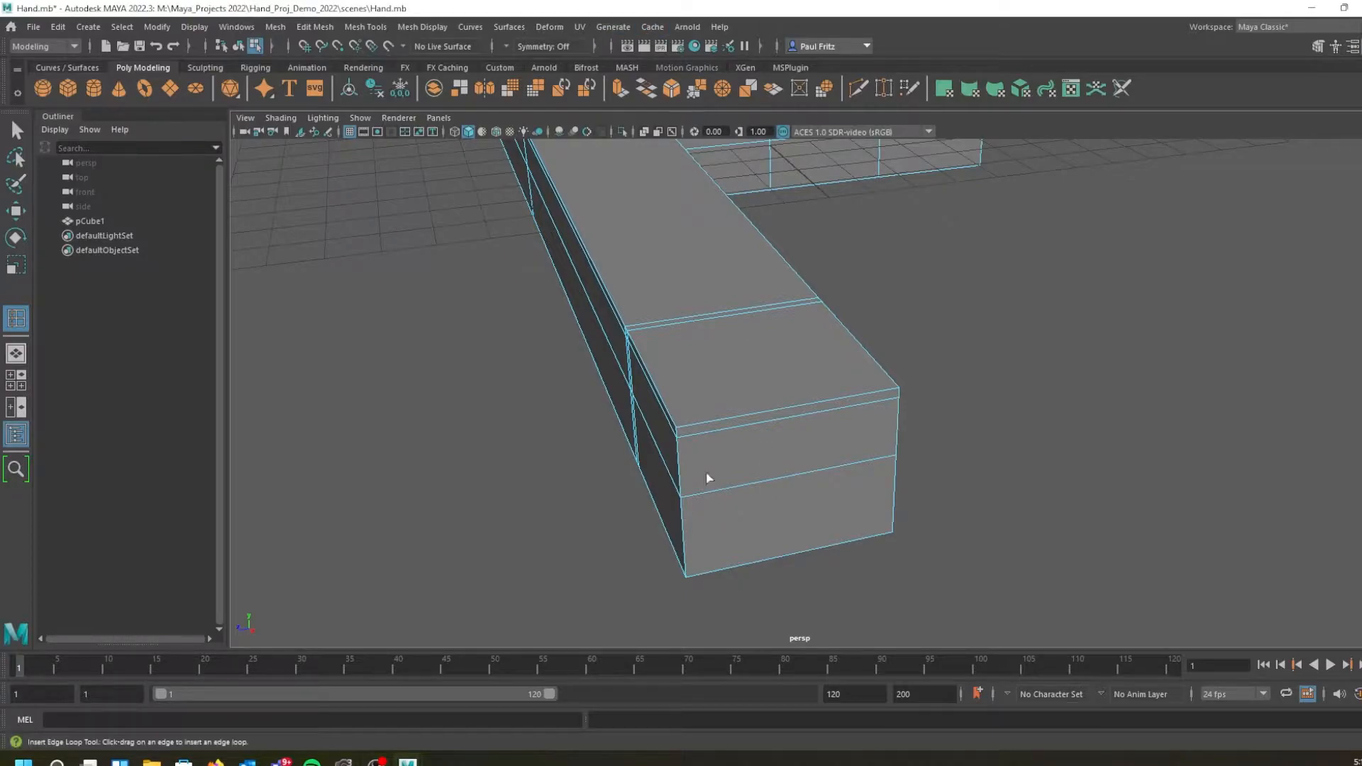
# Insert an edge loop close to each long side of the finger, running along its top and down its end face
pyautogui.keyDown('alt'); pyautogui.moveTo(628, 463); pyautogui.dragTo(672, 411); pyautogui.keyUp('alt')
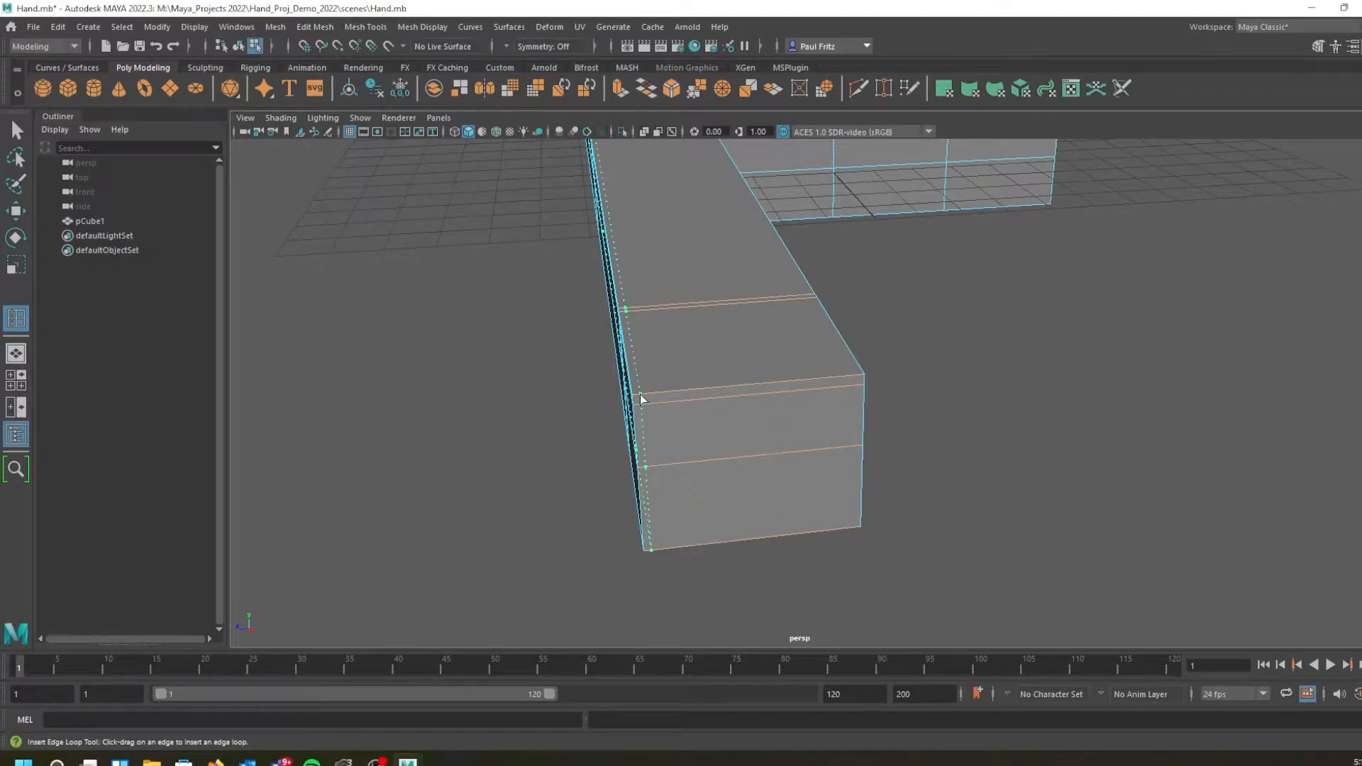
pyautogui.click(640, 398)
pyautogui.keyDown('alt'); pyautogui.moveTo(779, 426); pyautogui.dragTo(809, 395); pyautogui.keyUp('alt')
pyautogui.keyDown('alt'); pyautogui.moveTo(694, 421); pyautogui.dragTo(723, 416); pyautogui.keyUp('alt')
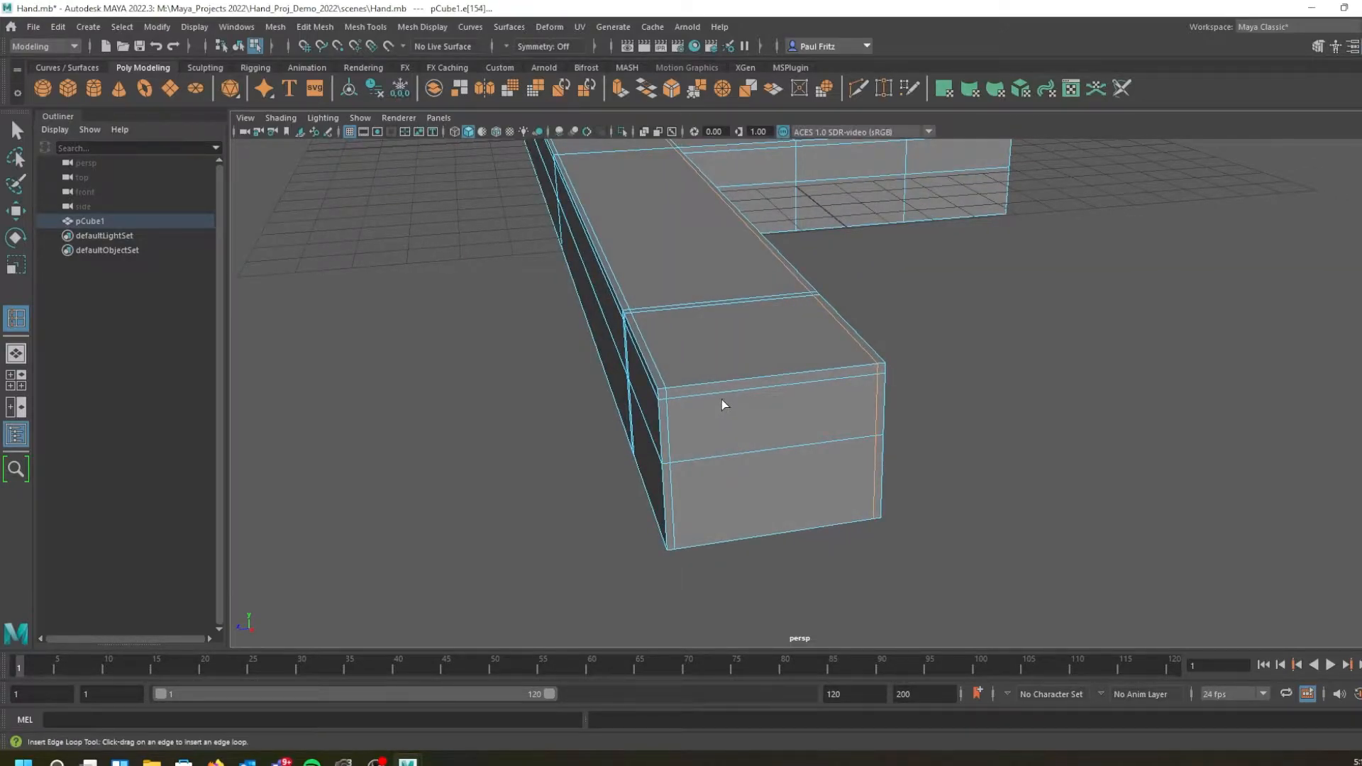
pyautogui.keyDown('alt'); pyautogui.moveTo(711, 389); pyautogui.dragTo(751, 398); pyautogui.keyUp('alt')
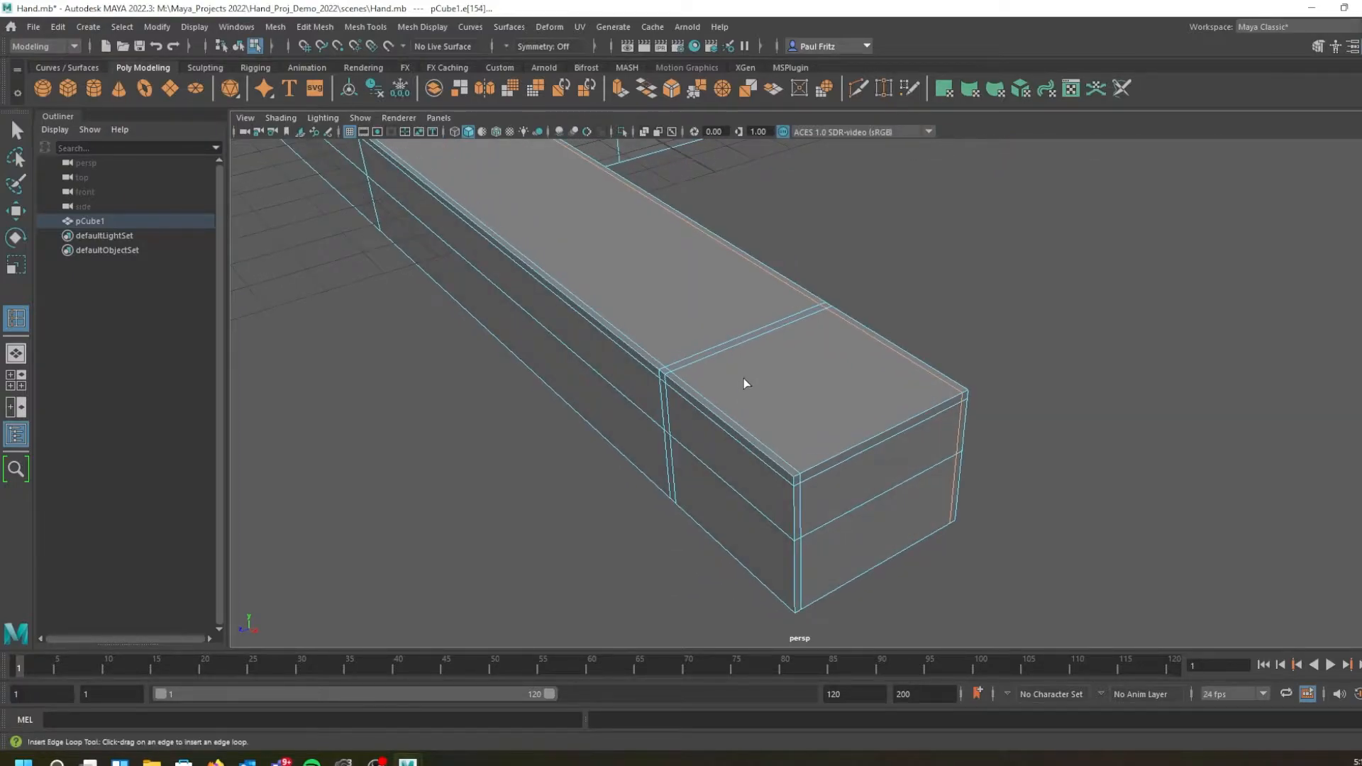
pyautogui.keyDown('alt'); pyautogui.moveTo(513, 441); pyautogui.dragTo(428, 447); pyautogui.keyUp('alt')
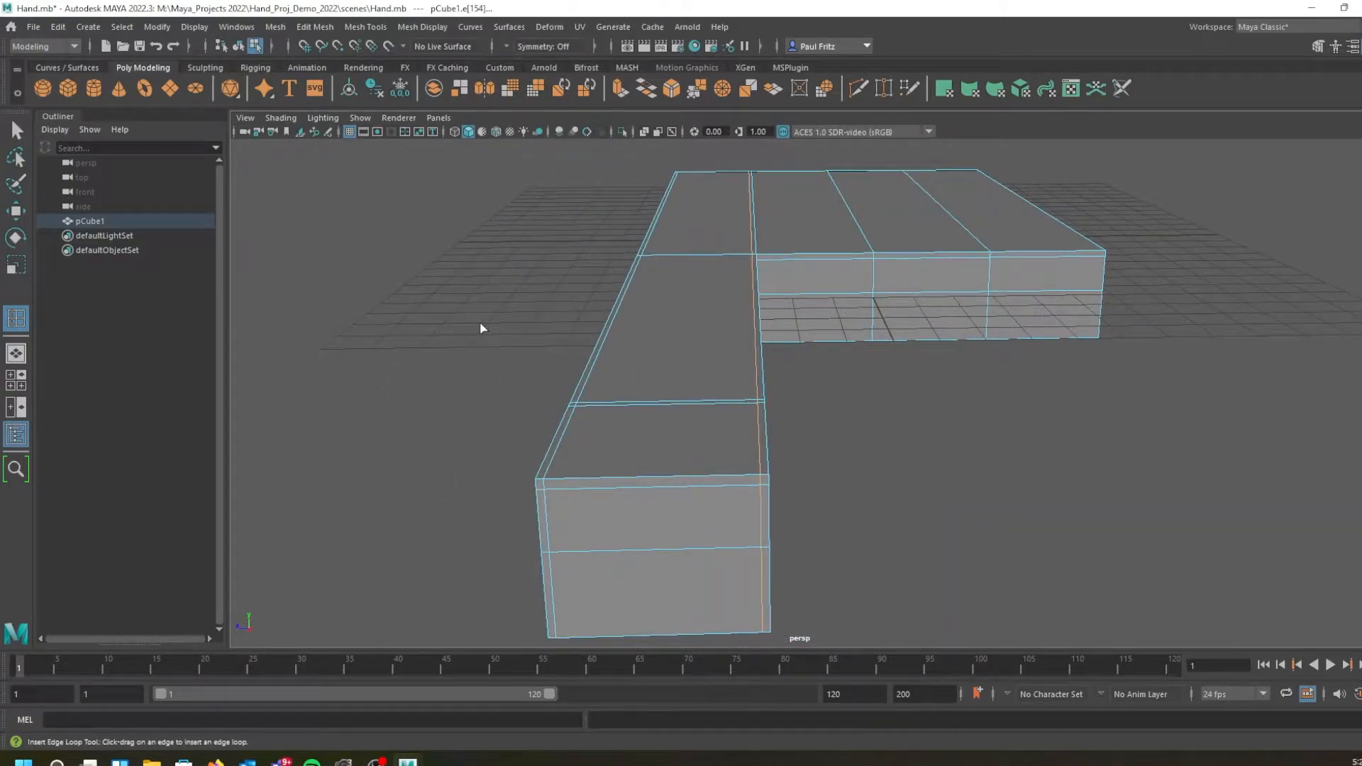
pyautogui.keyDown('alt'); pyautogui.moveTo(481, 326); pyautogui.dragTo(488, 330); pyautogui.keyUp('alt')
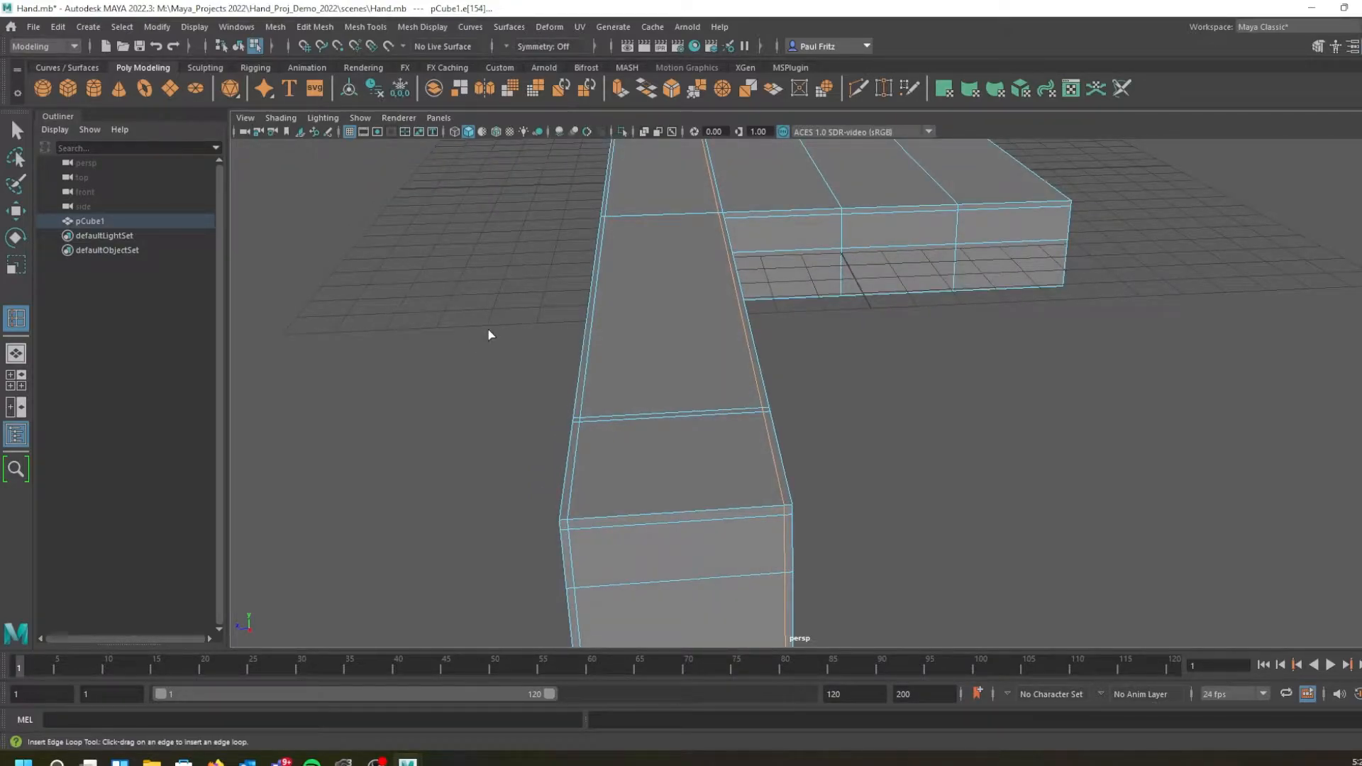
pyautogui.press('q')
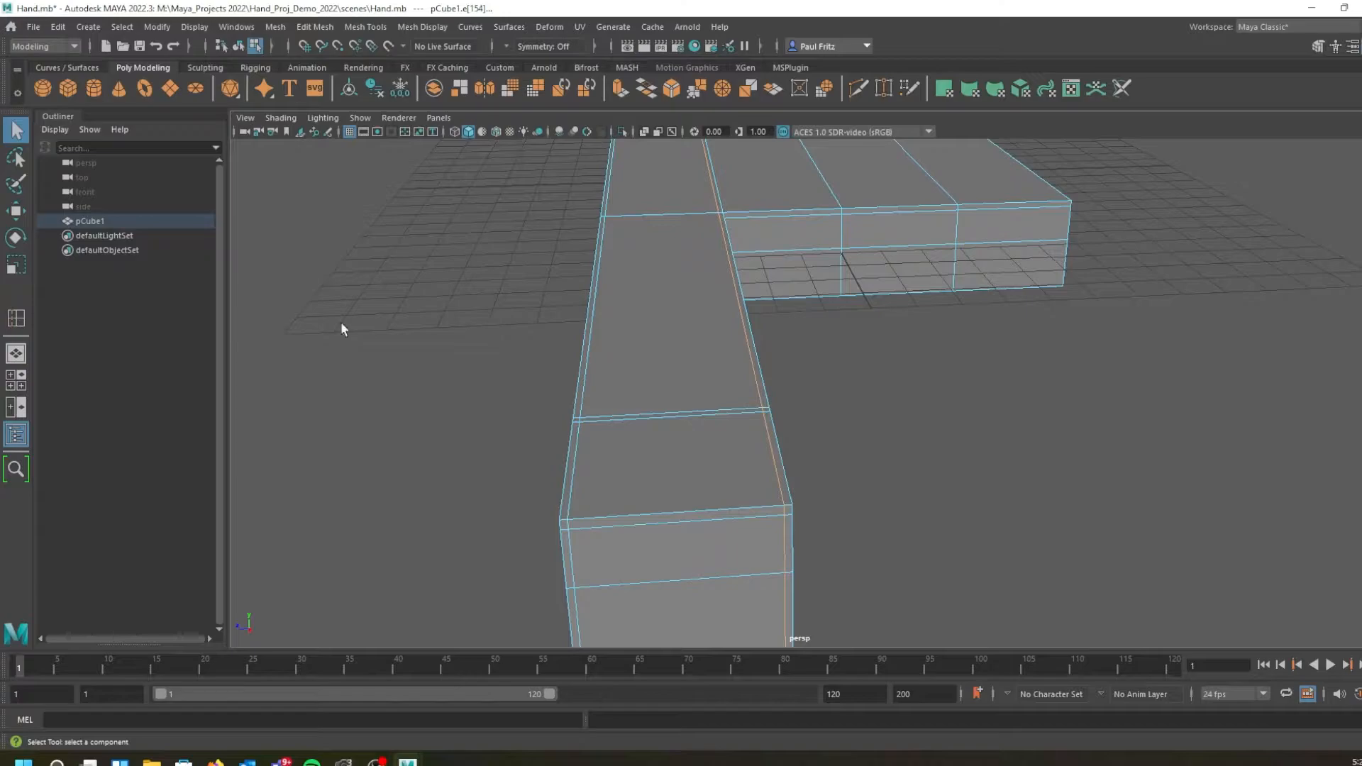
# Select the large top face of the fingertip and extrude it inward with a Local Translate Z of -0.085
pyautogui.keyDown('alt'); pyautogui.moveTo(419, 366); pyautogui.dragTo(542, 401); pyautogui.keyUp('alt')
pyautogui.keyDown('alt'); pyautogui.moveTo(541, 401); pyautogui.dragTo(414, 205, button='middle'); pyautogui.keyUp('alt')
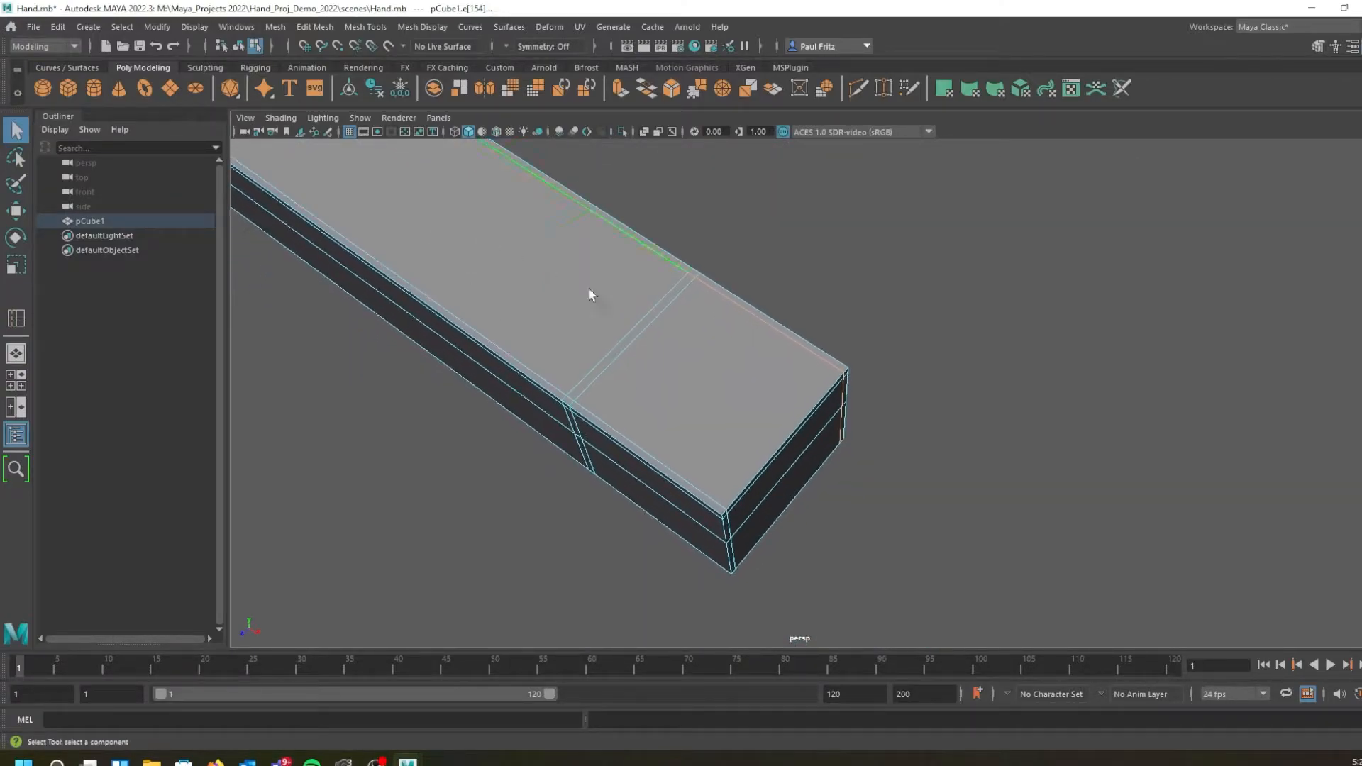
pyautogui.rightClick(677, 360)
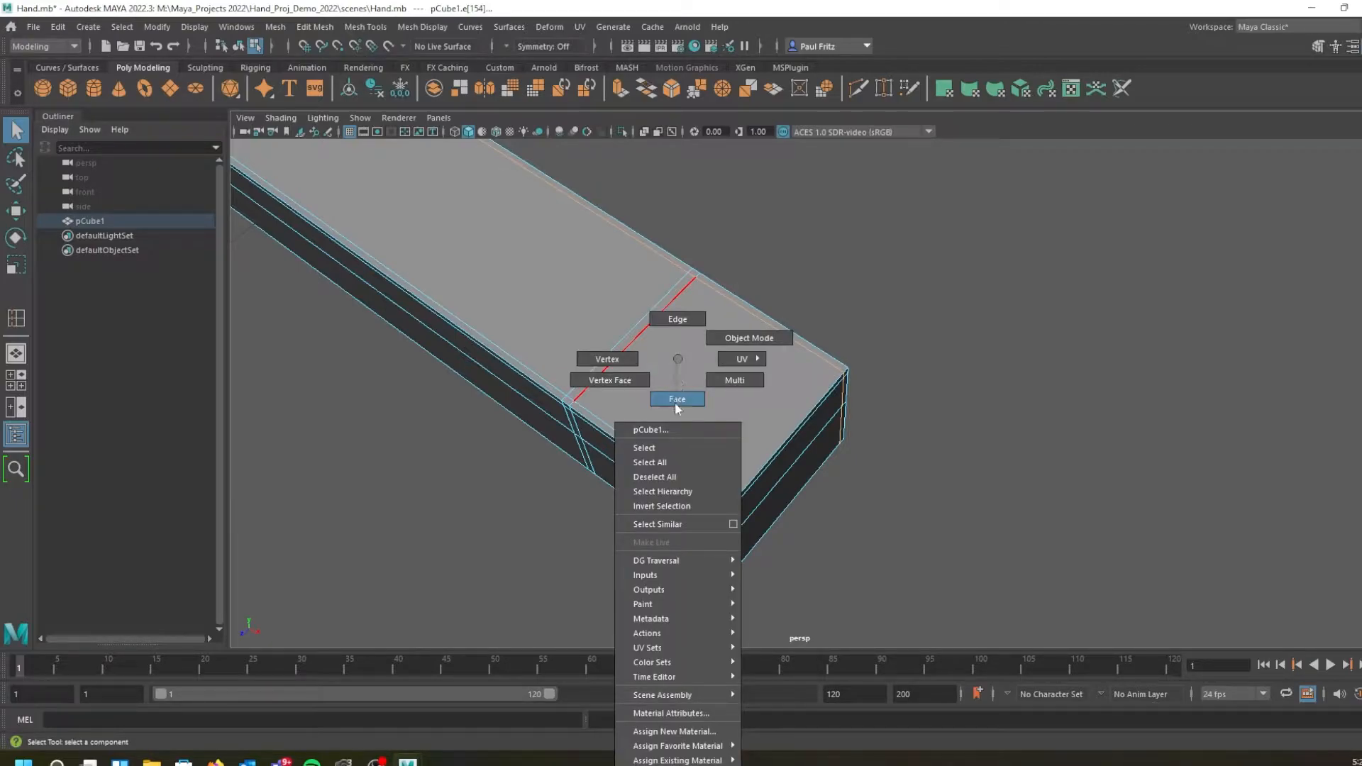
pyautogui.click(676, 400)
pyautogui.click(678, 385)
pyautogui.keyDown('alt'); pyautogui.moveTo(674, 392); pyautogui.dragTo(640, 364); pyautogui.keyUp('alt')
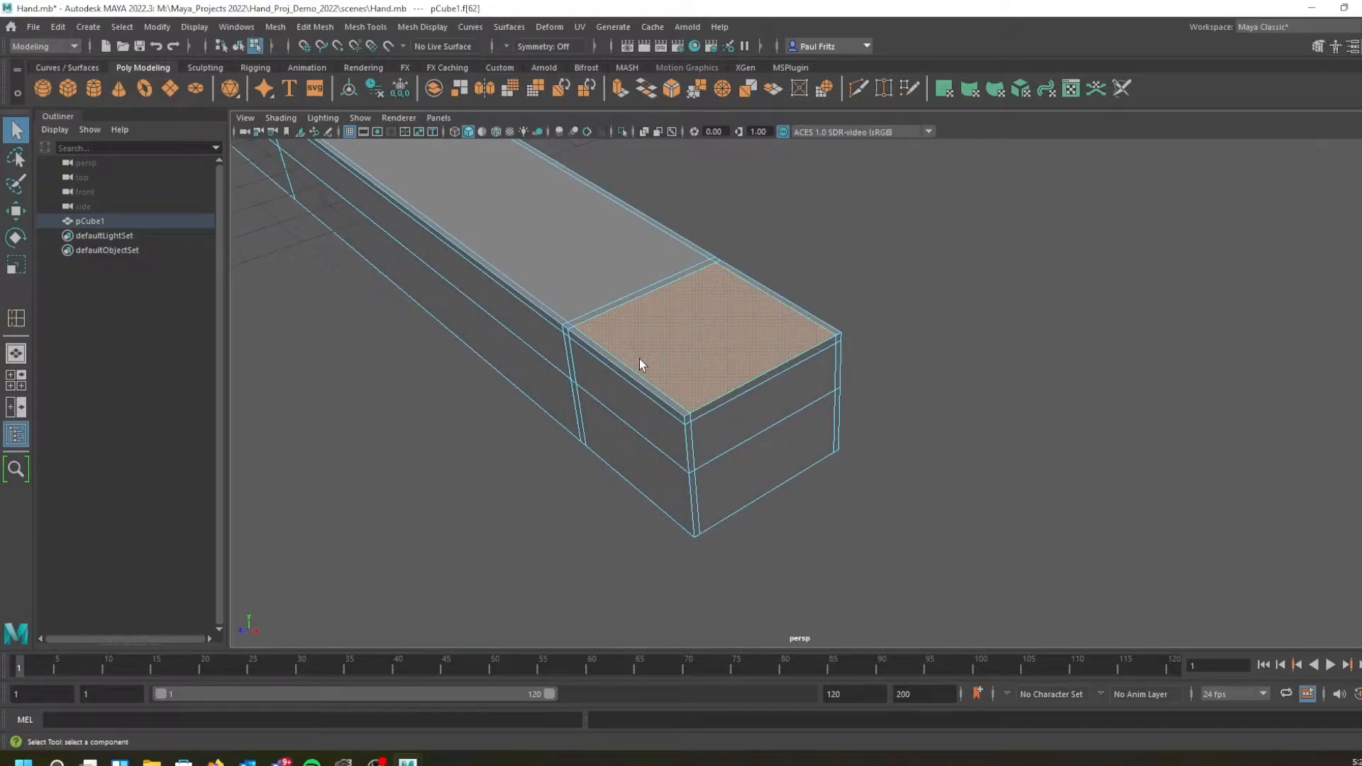
pyautogui.hotkey('ctrl', 'e')
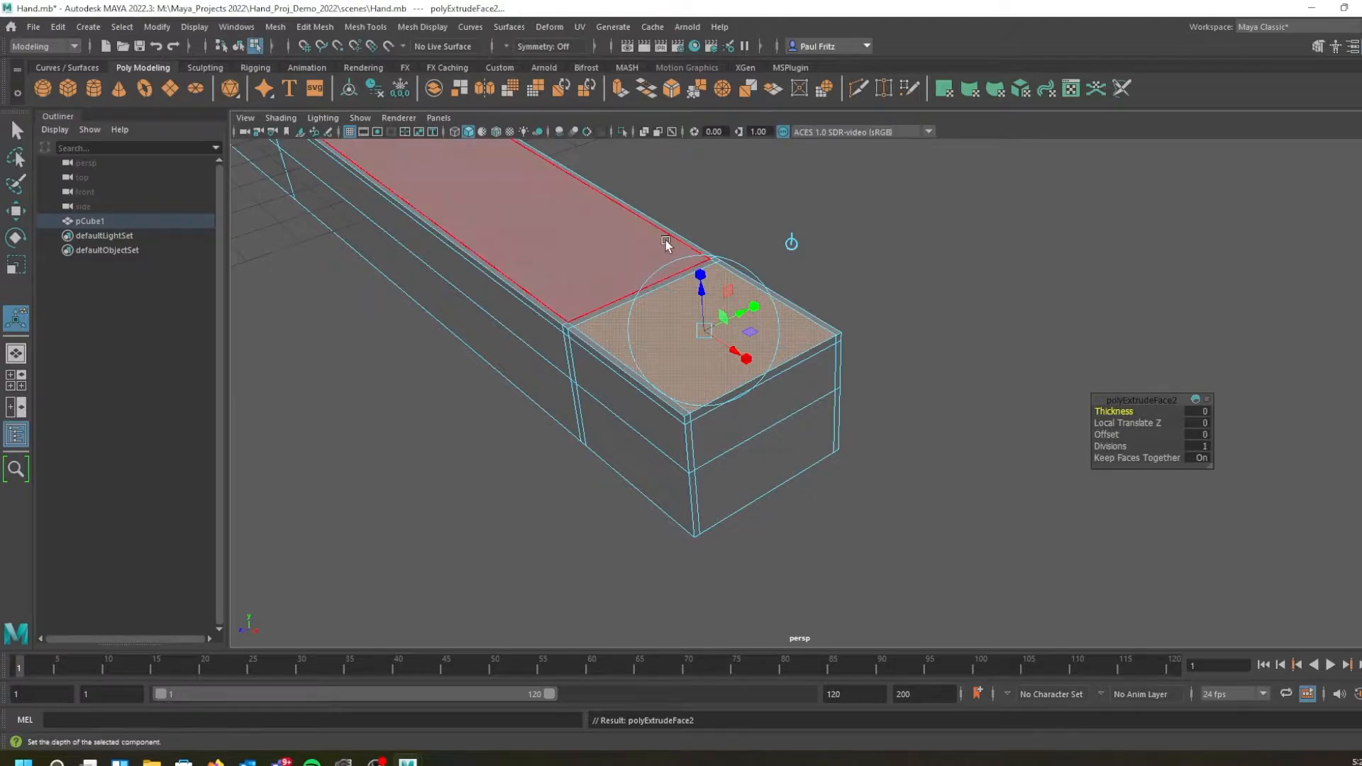
pyautogui.moveTo(698, 296); pyautogui.dragTo(699, 300)
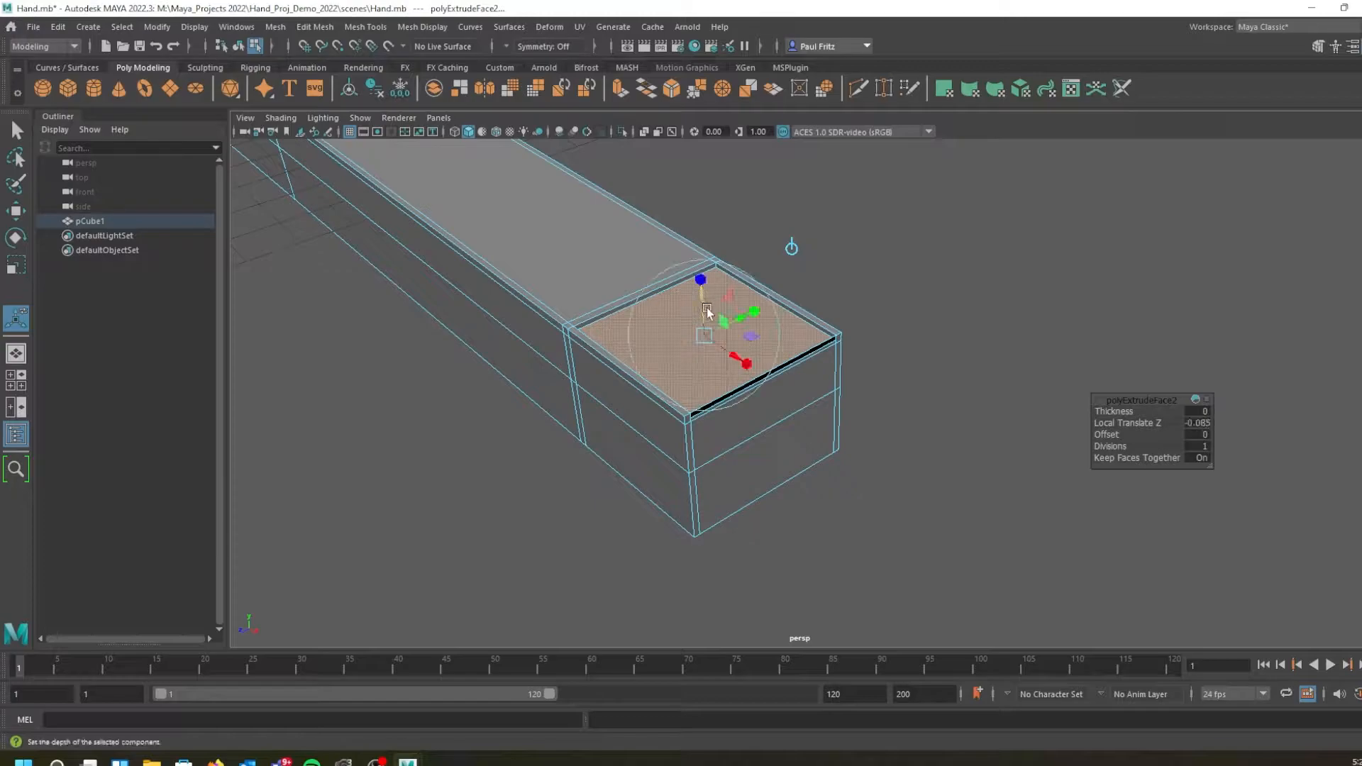
# Examine the recessed fingernail face and its front rim from several angles and distances
pyautogui.scroll(3, 624, 436)
pyautogui.keyDown('alt'); pyautogui.moveTo(593, 446); pyautogui.dragTo(580, 368); pyautogui.keyUp('alt')
pyautogui.scroll(3, 580, 354)
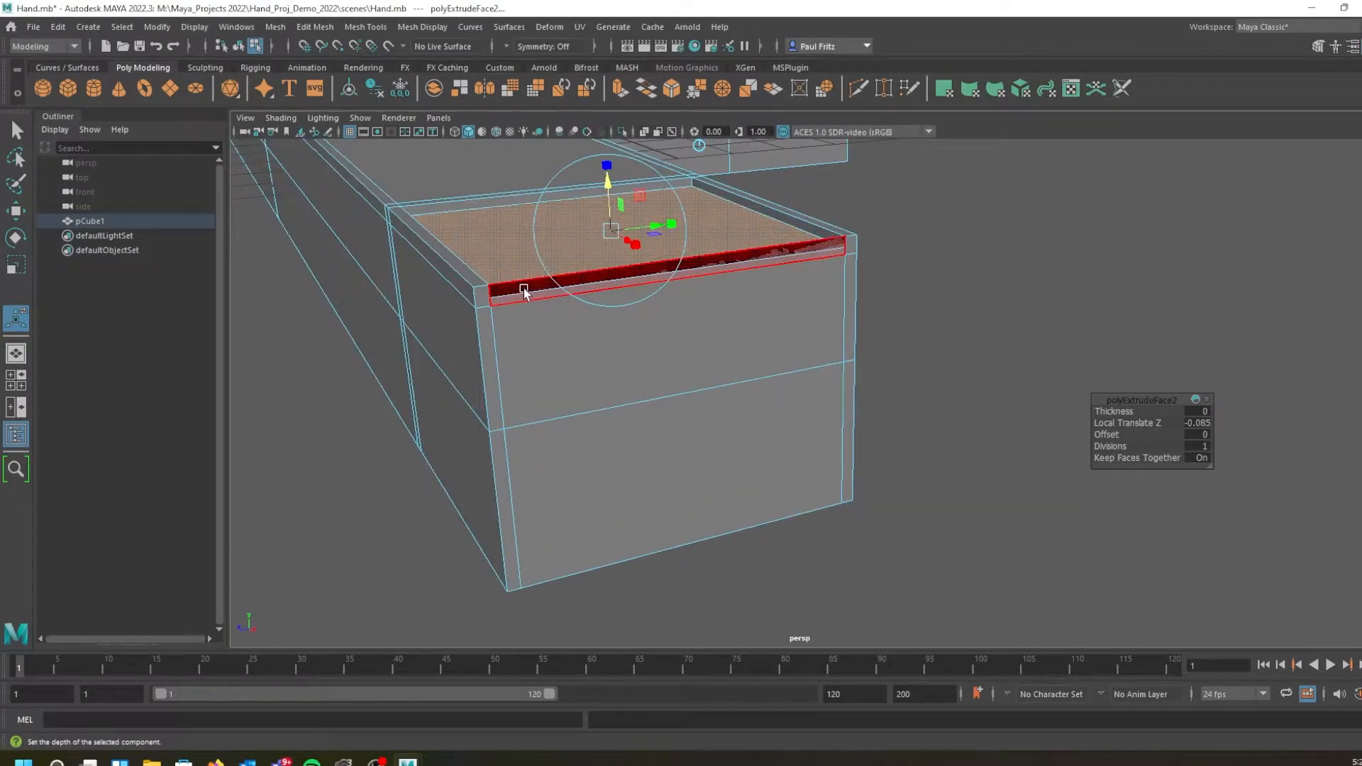
pyautogui.keyDown('alt'); pyautogui.moveTo(505, 323); pyautogui.dragTo(517, 323); pyautogui.keyUp('alt')
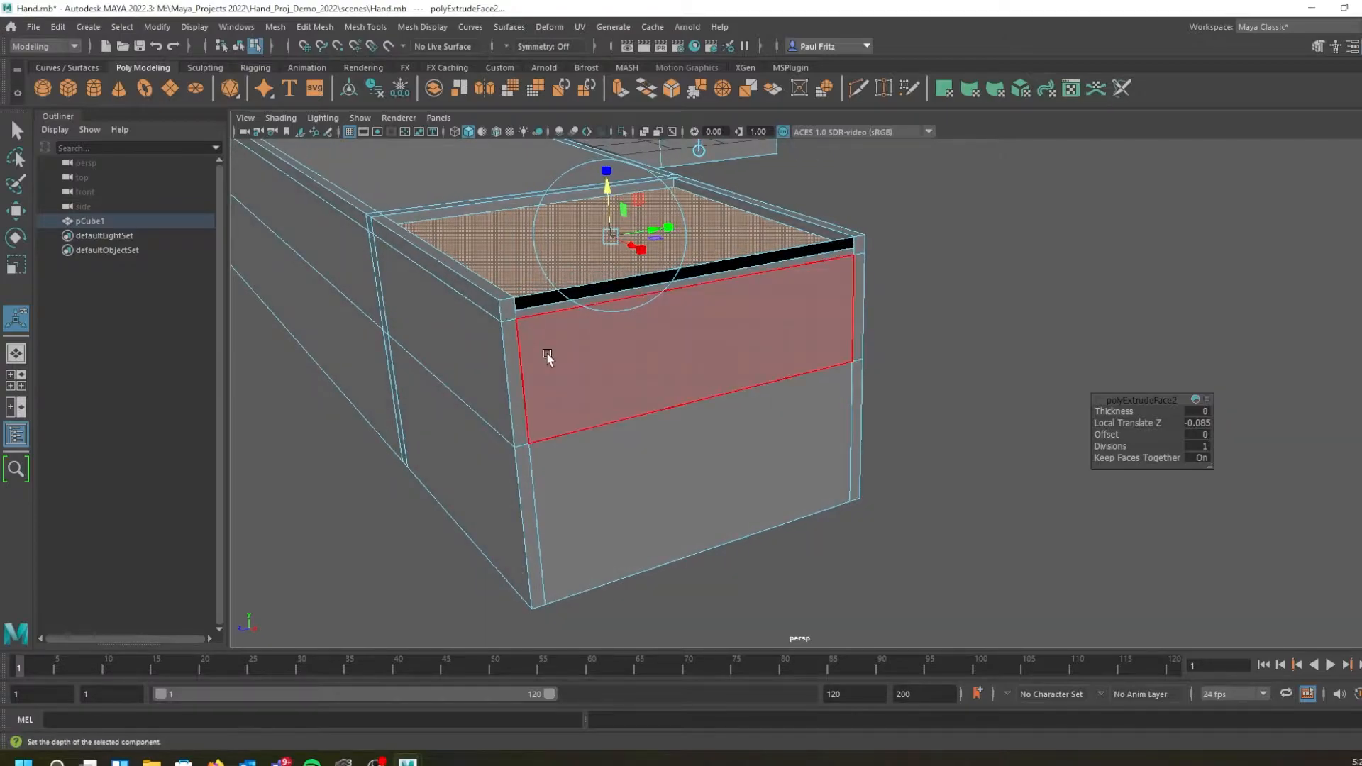
pyautogui.keyDown('alt'); pyautogui.moveTo(799, 280); pyautogui.dragTo(687, 286); pyautogui.keyUp('alt')
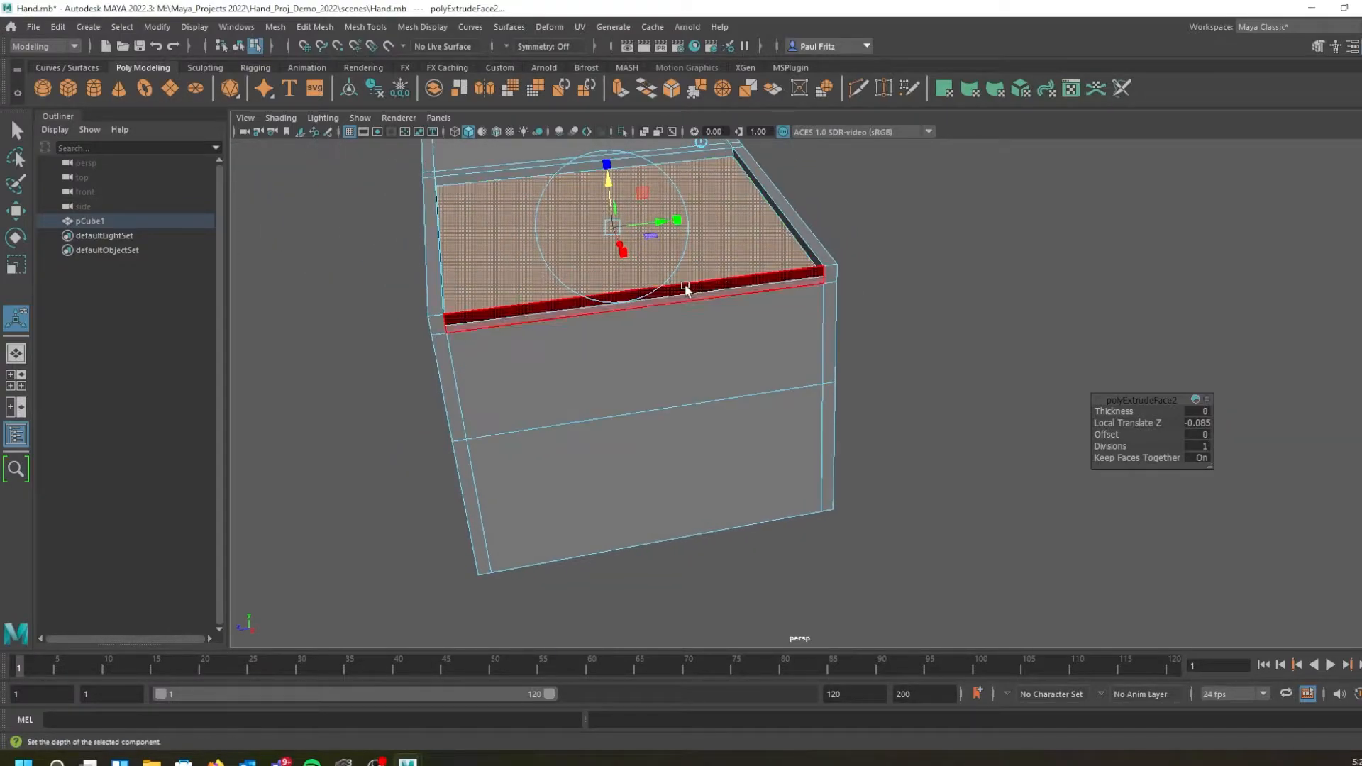
pyautogui.keyDown('alt'); pyautogui.moveTo(533, 346); pyautogui.dragTo(471, 340); pyautogui.keyUp('alt')
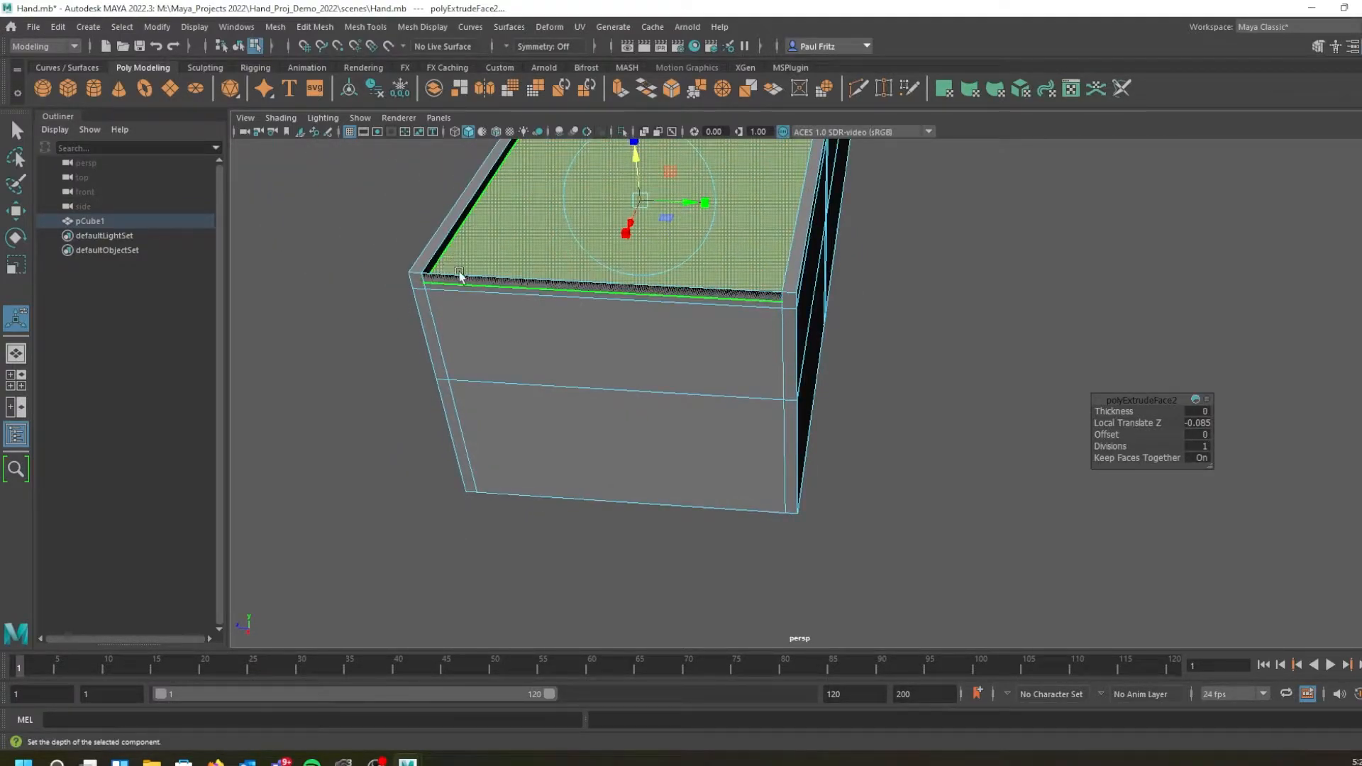
pyautogui.keyDown('alt'); pyautogui.moveTo(460, 277); pyautogui.dragTo(653, 274); pyautogui.keyUp('alt')
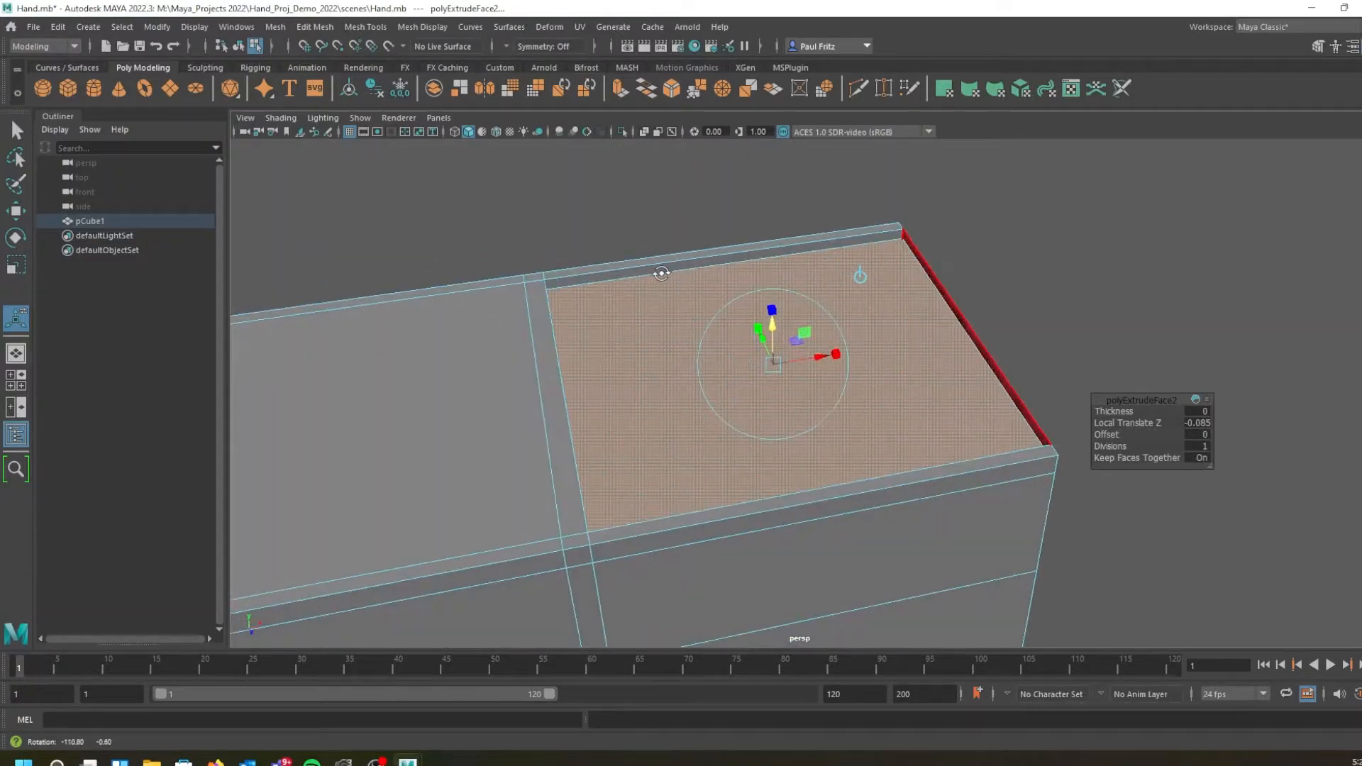
pyautogui.keyDown('alt'); pyautogui.moveTo(934, 299); pyautogui.dragTo(792, 320); pyautogui.keyUp('alt')
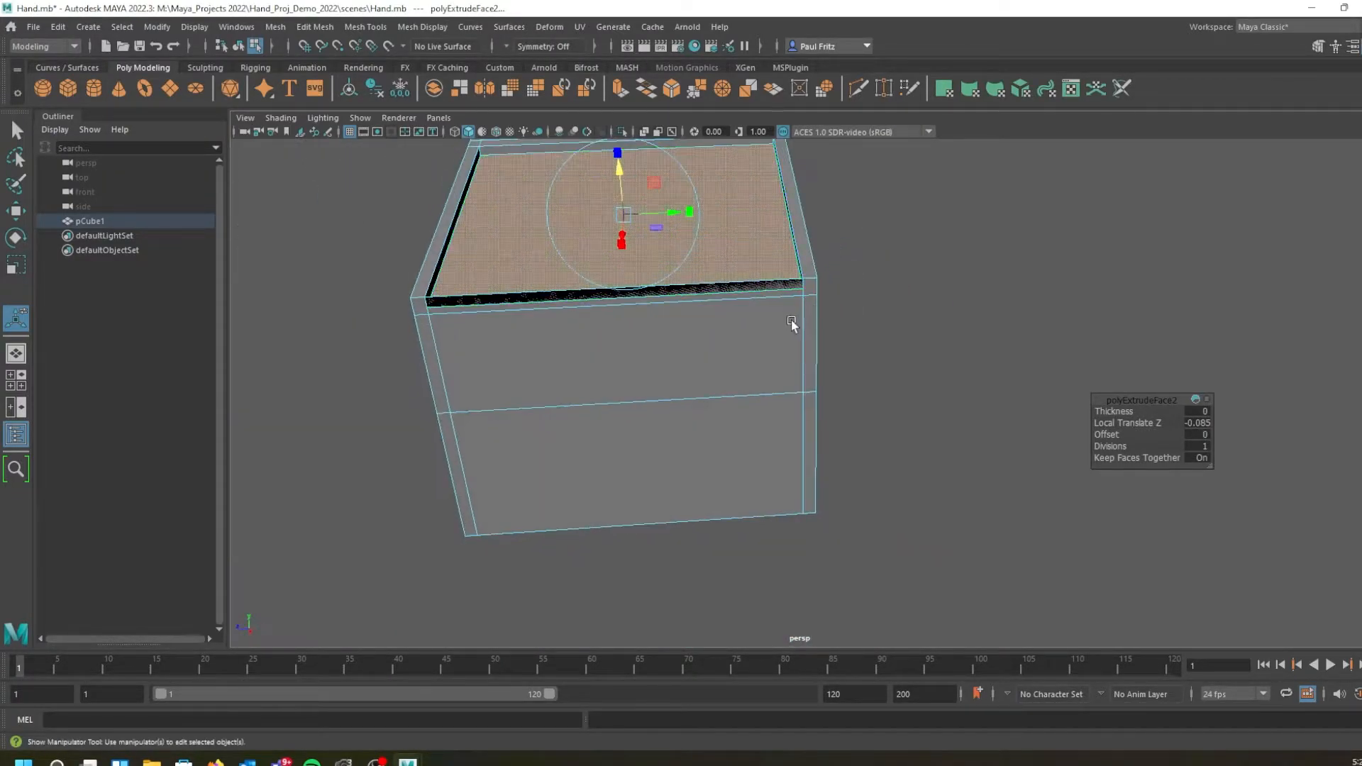
# Delete the narrow face at the front of the fingernail recess and the inner wall face behind it
pyautogui.press('q')
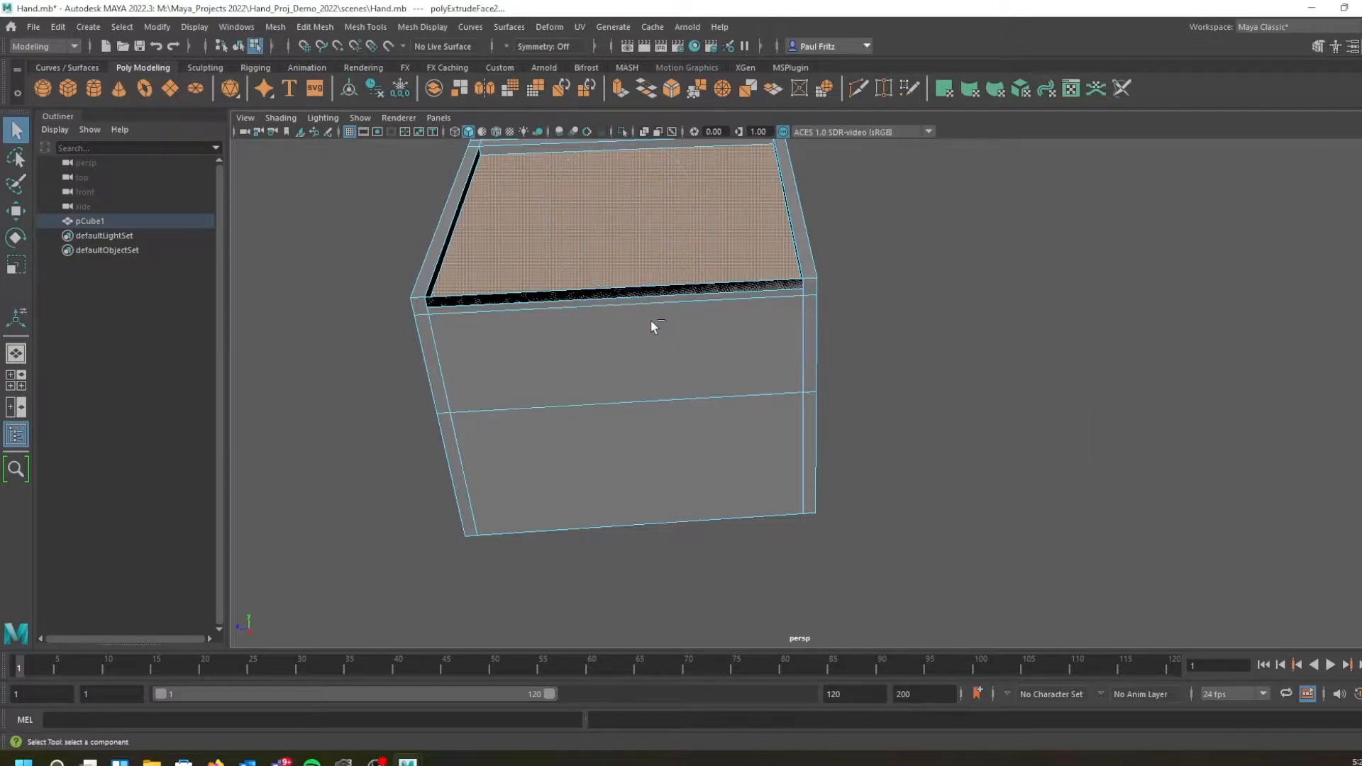
pyautogui.click(586, 298)
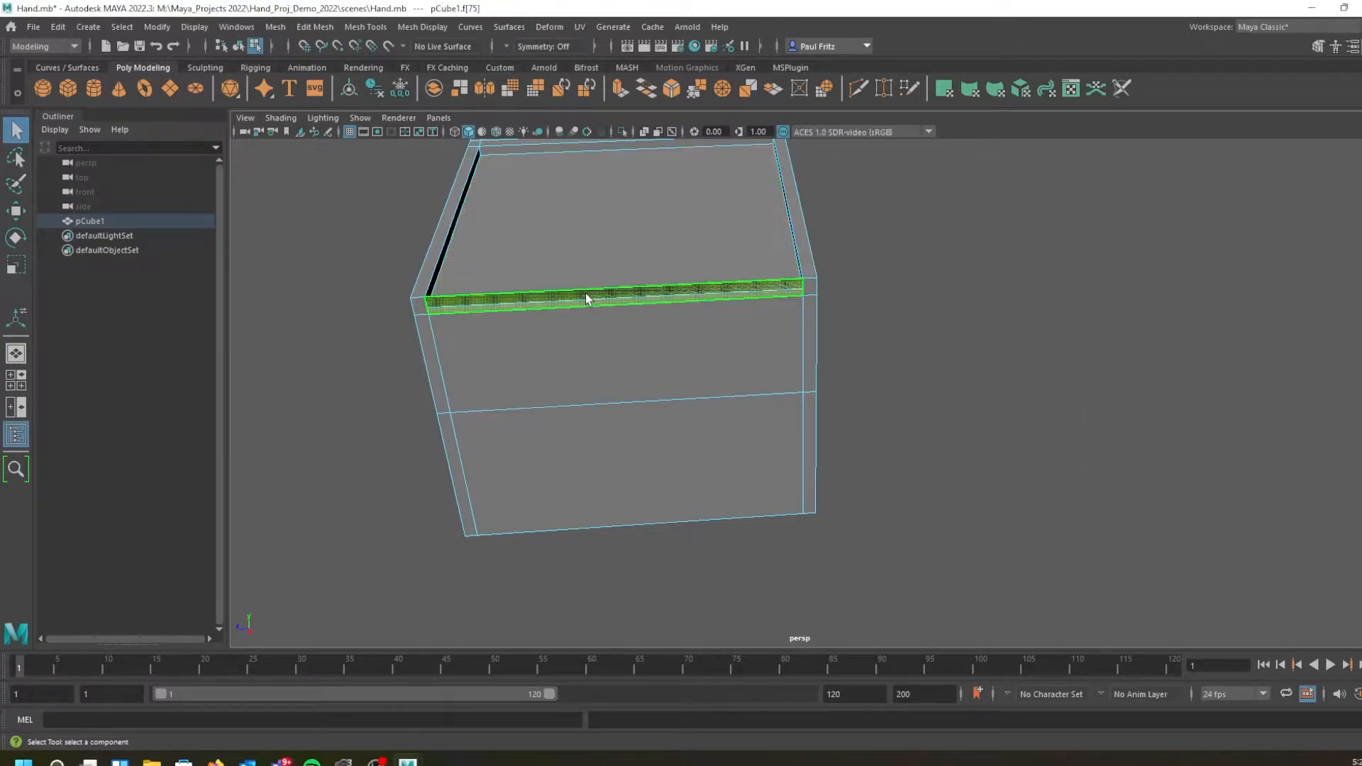
pyautogui.press('Delete')
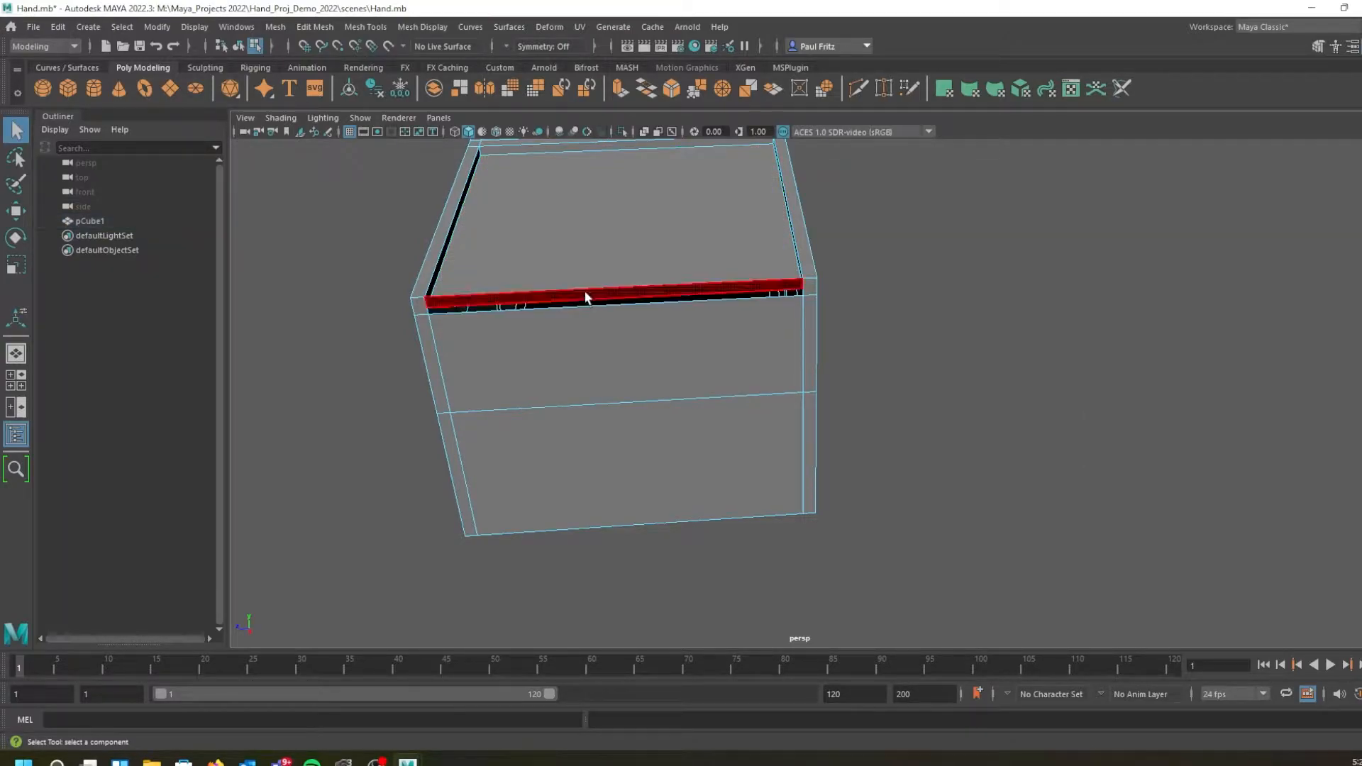
pyautogui.keyDown('alt'); pyautogui.moveTo(449, 383); pyautogui.dragTo(664, 371); pyautogui.keyUp('alt')
pyautogui.keyDown('alt'); pyautogui.moveTo(727, 355); pyautogui.dragTo(567, 405, button='middle'); pyautogui.keyUp('alt')
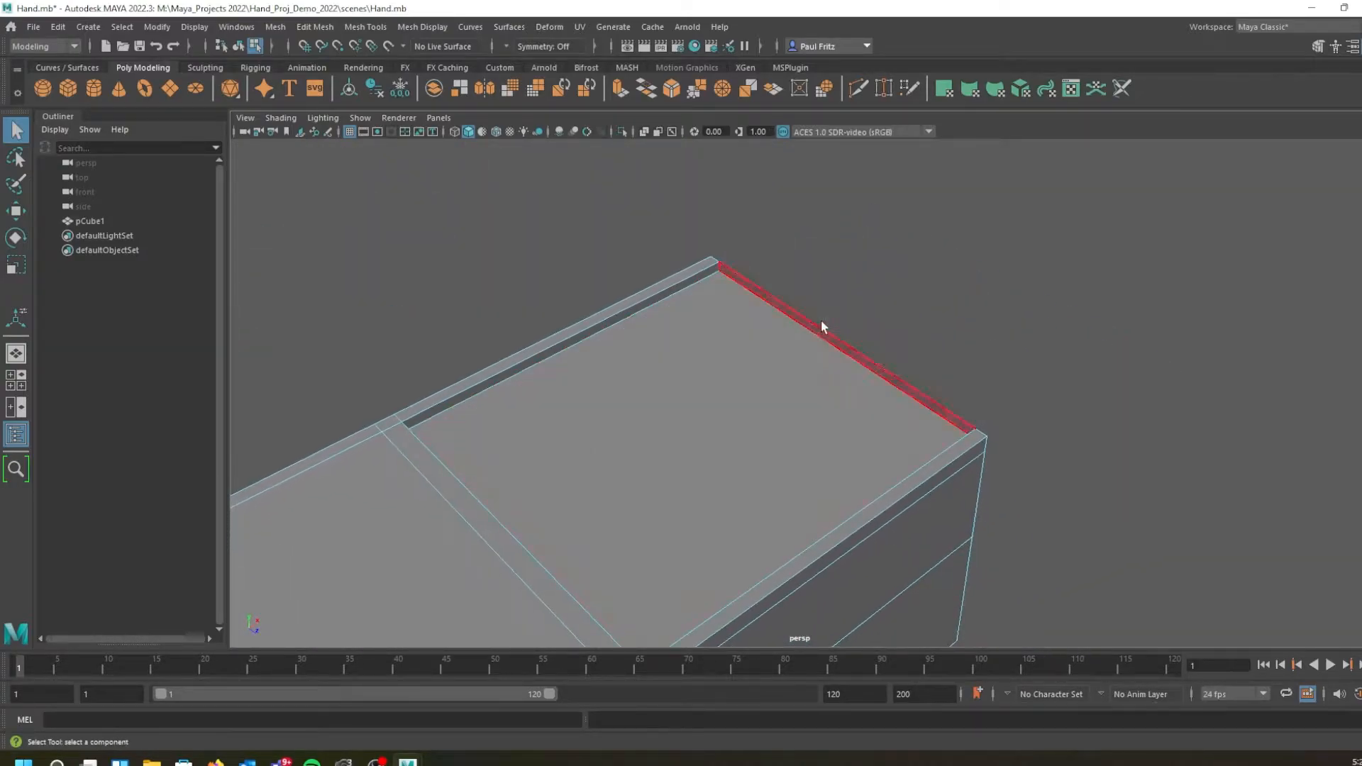
pyautogui.click(839, 339)
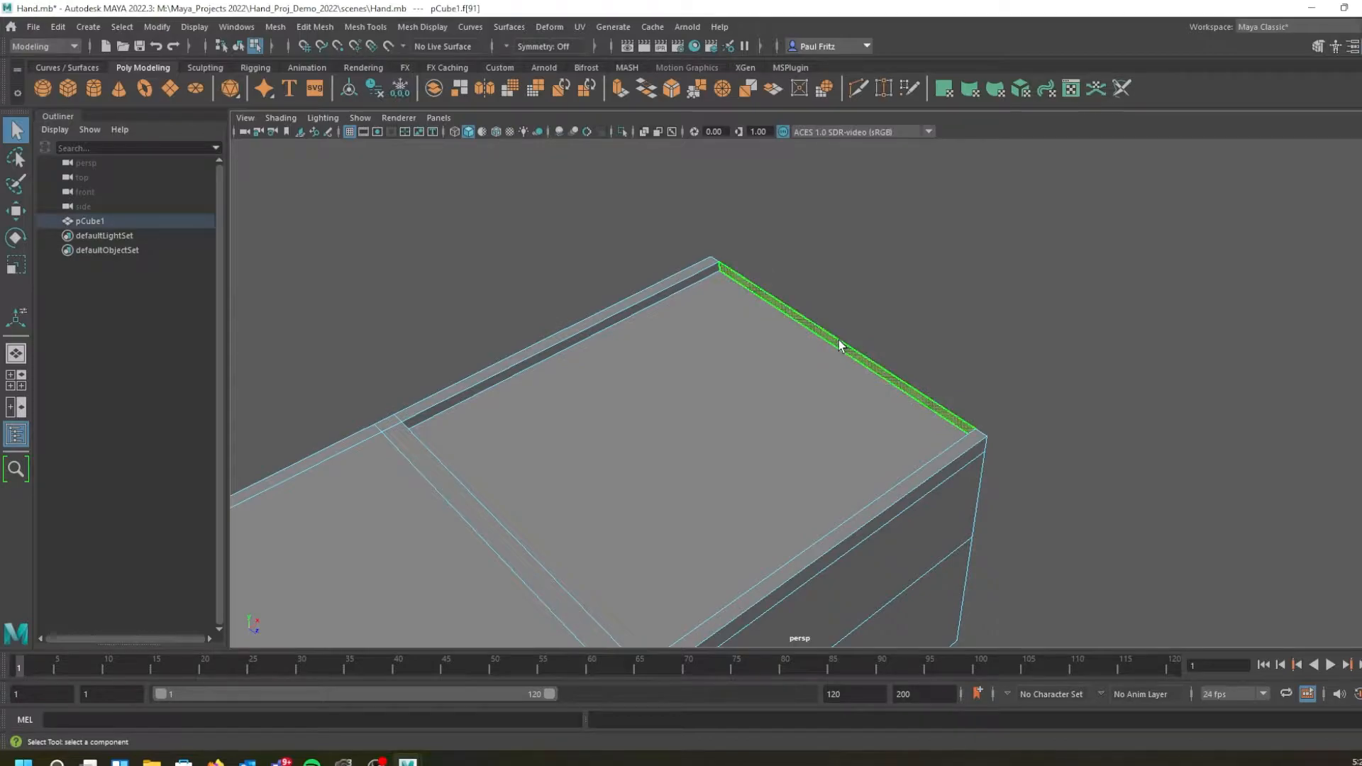
pyautogui.press('Delete')
# Examine the open gap at the front of the fingernail recess and the corner vertices on its side, using vertex mode
pyautogui.keyDown('alt'); pyautogui.moveTo(683, 456); pyautogui.dragTo(491, 331); pyautogui.keyUp('alt')
pyautogui.scroll(3, 558, 382)
pyautogui.scroll(1, 498, 373)
pyautogui.scroll(1, 497, 373)
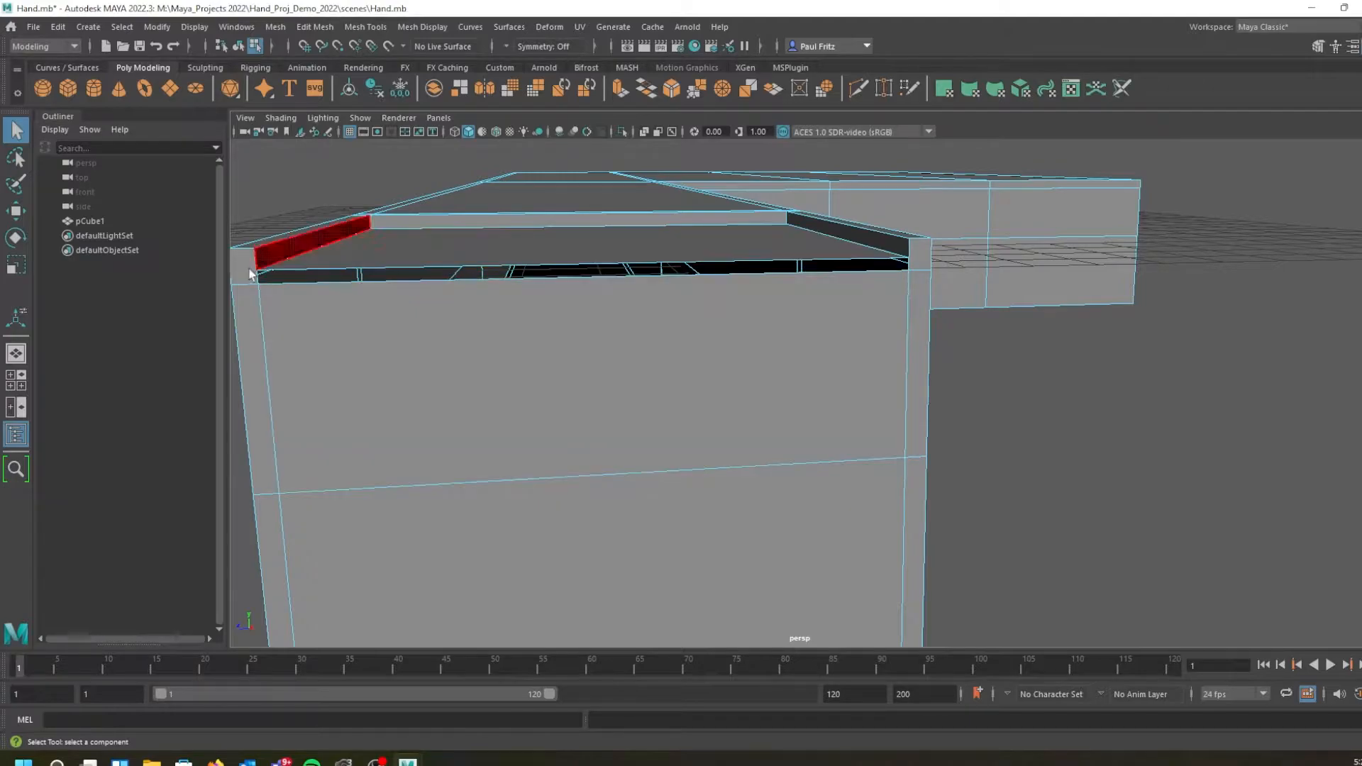
pyautogui.keyDown('alt'); pyautogui.moveTo(299, 298); pyautogui.dragTo(357, 305); pyautogui.keyUp('alt')
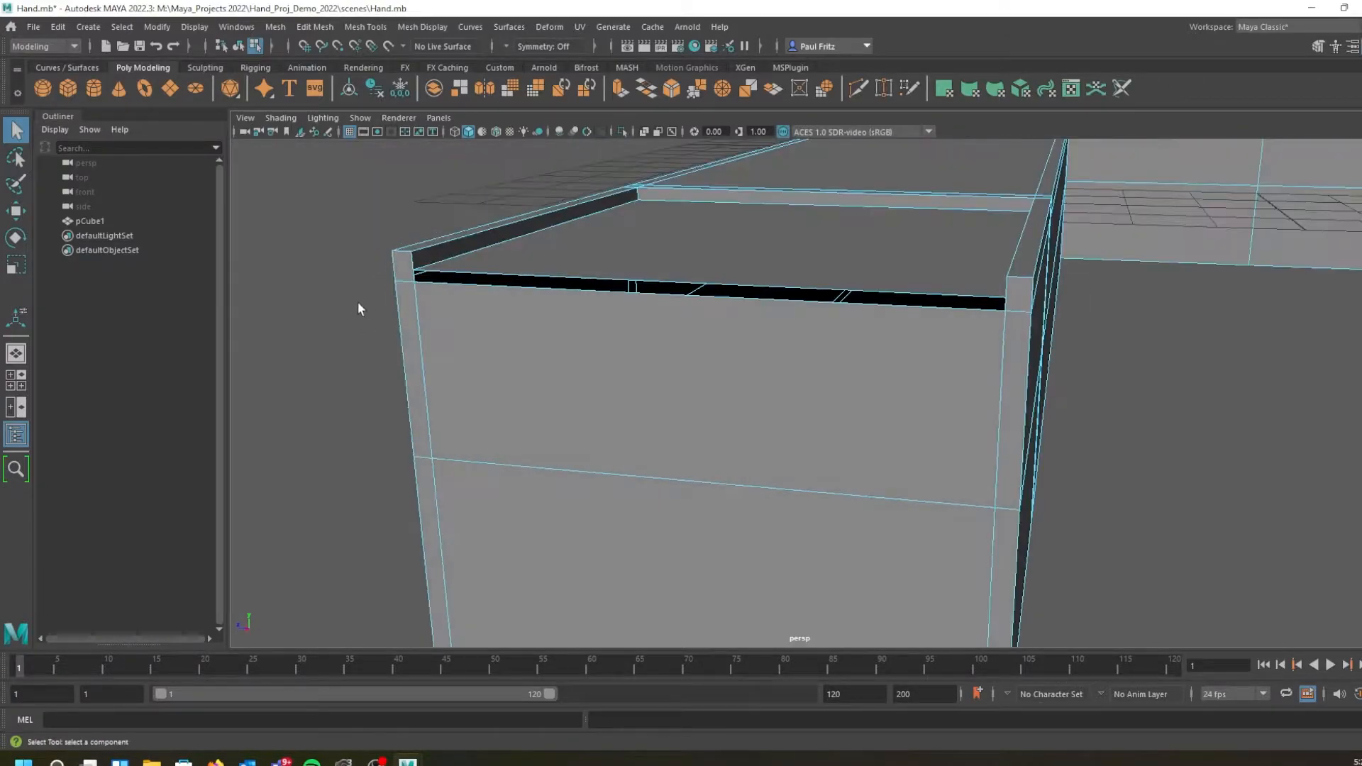
pyautogui.scroll(2, 394, 263)
pyautogui.keyDown('alt'); pyautogui.moveTo(395, 264); pyautogui.dragTo(508, 287); pyautogui.keyUp('alt')
pyautogui.keyDown('alt'); pyautogui.moveTo(422, 307); pyautogui.dragTo(469, 242); pyautogui.keyUp('alt')
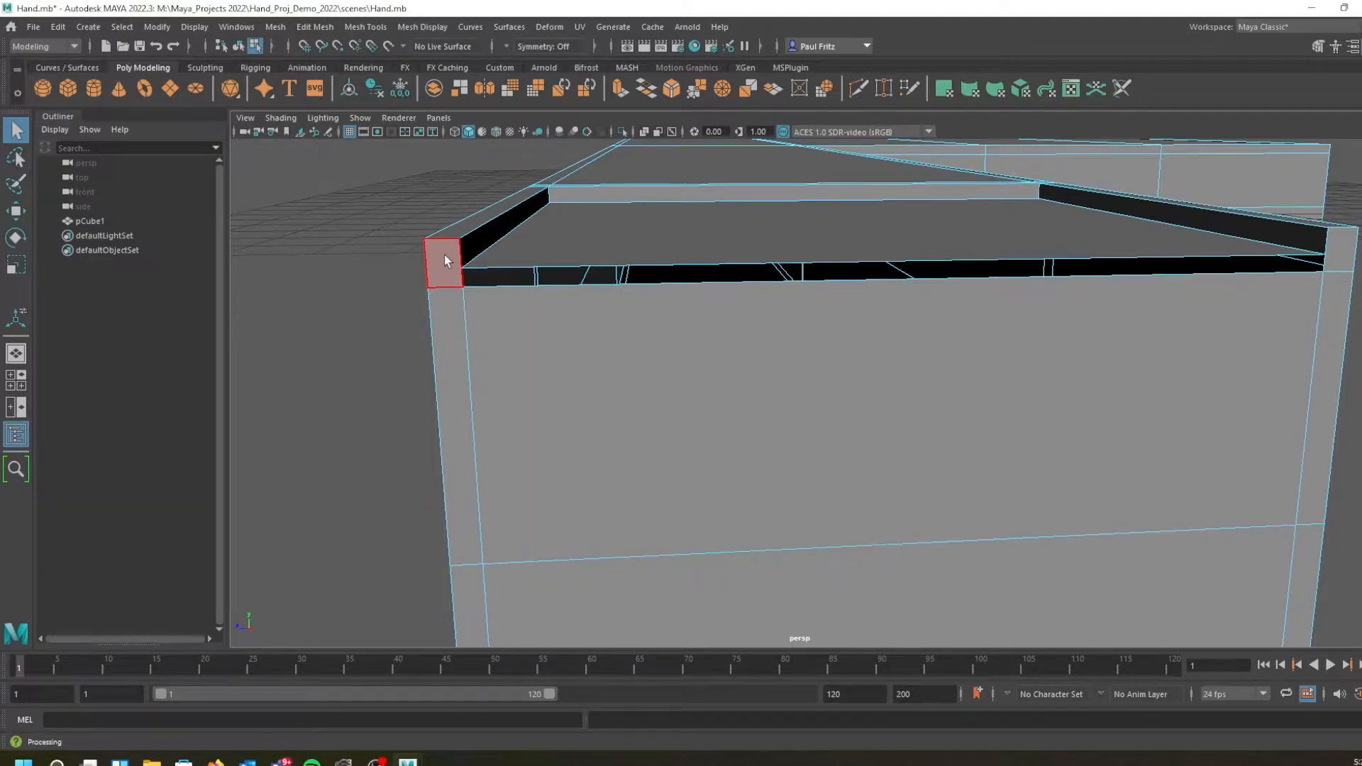
pyautogui.scroll(2, 447, 259)
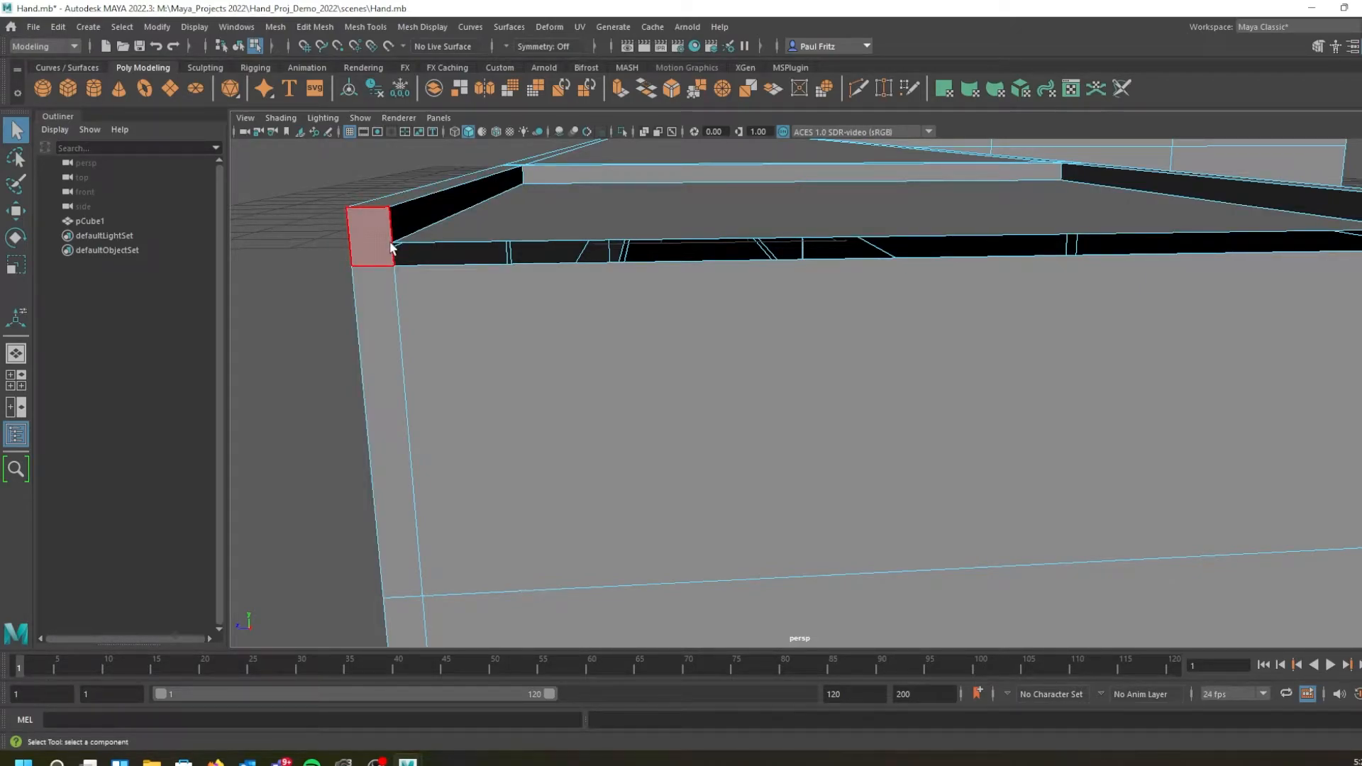
pyautogui.moveTo(389, 247); pyautogui.dragTo(286, 253, button='right')
pyautogui.scroll(2, 355, 241)
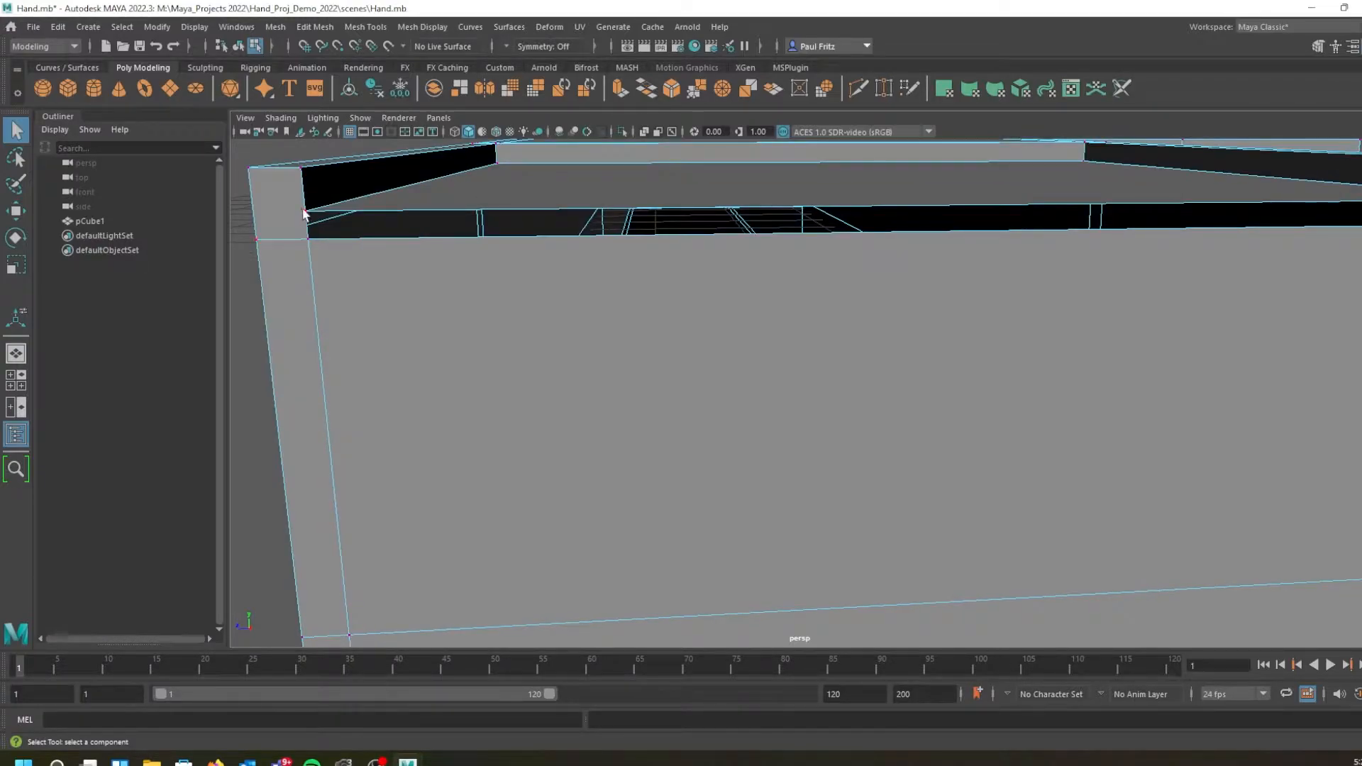
pyautogui.keyDown('alt'); pyautogui.moveTo(307, 255); pyautogui.dragTo(349, 262); pyautogui.keyUp('alt')
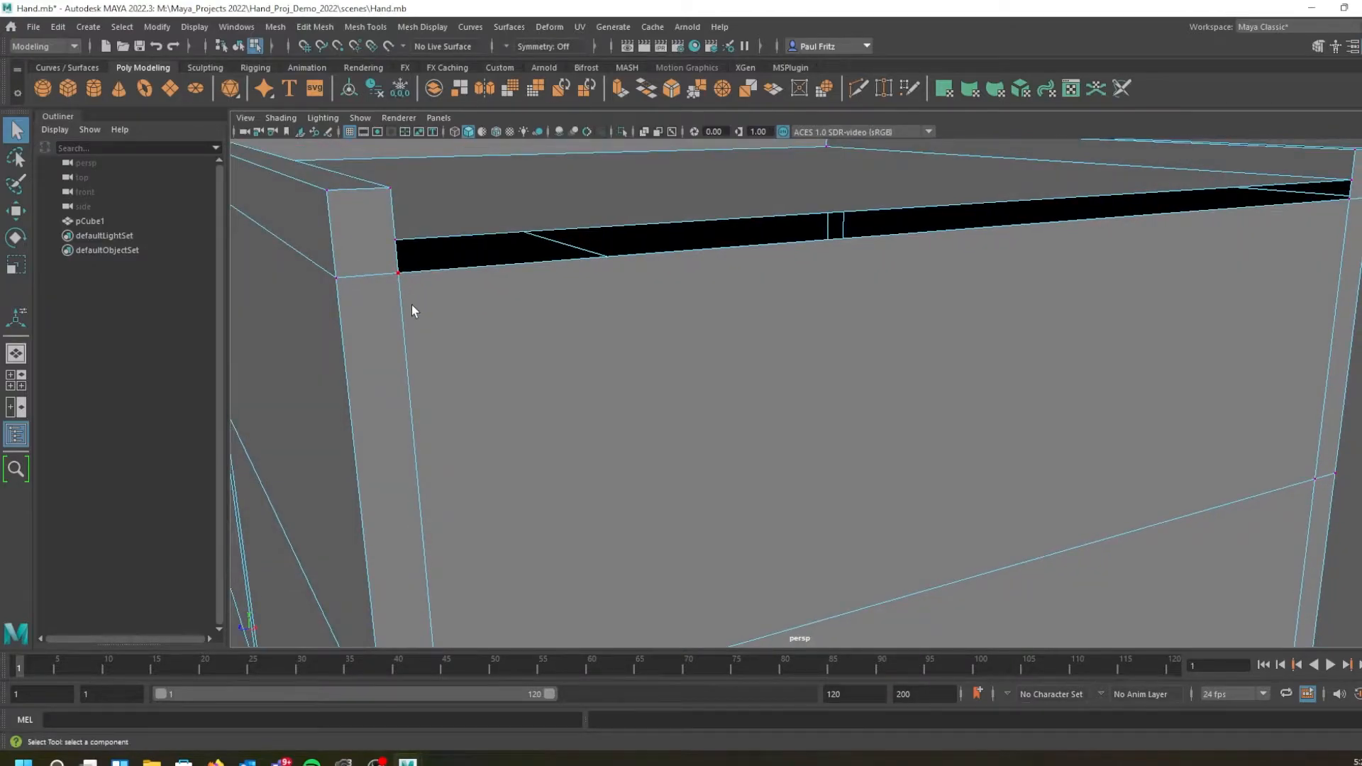
pyautogui.scroll(-3, 412, 305)
pyautogui.keyDown('alt'); pyautogui.moveTo(411, 305); pyautogui.dragTo(616, 320); pyautogui.keyUp('alt')
# Bridge the front edge of the recessed nail face to the upper edge of the finger's end face, closing the gap
pyautogui.rightClick(629, 291)
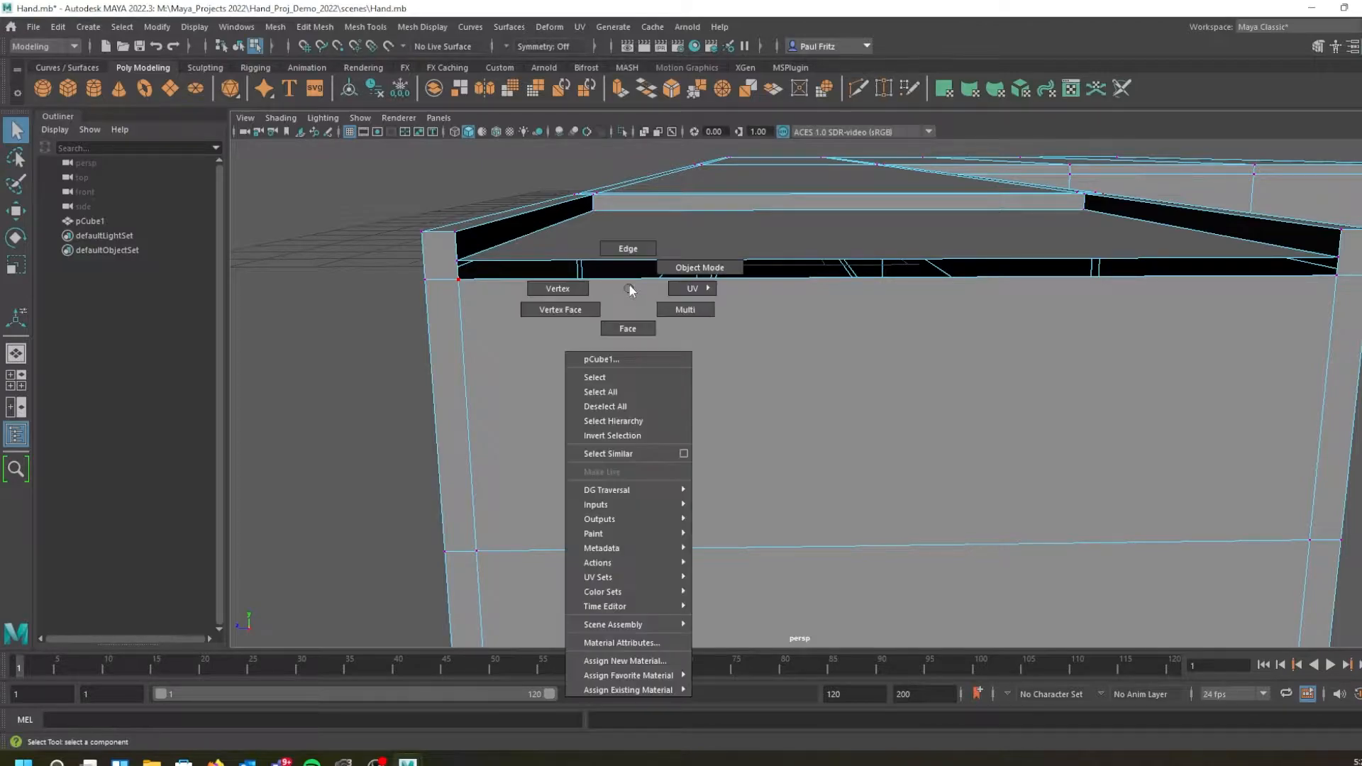
pyautogui.click(628, 249)
pyautogui.click(658, 278)
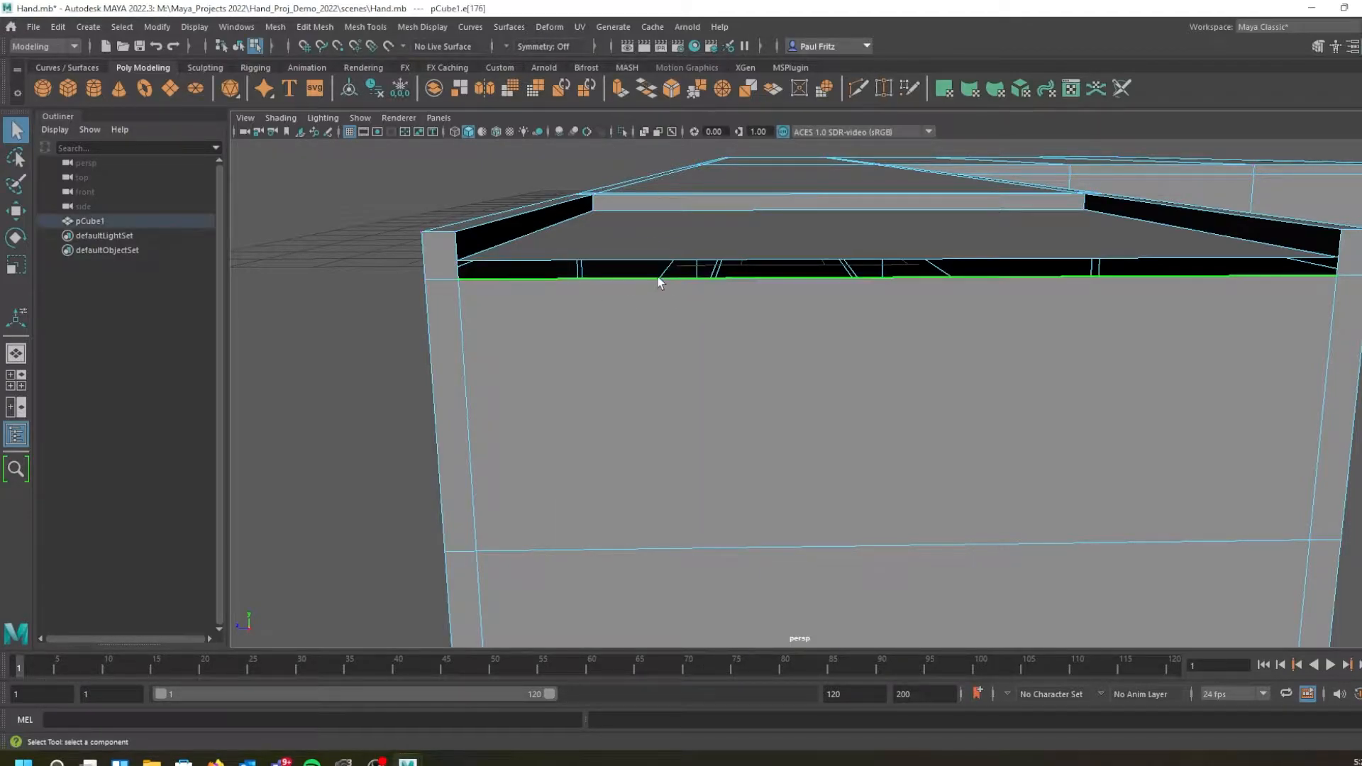
pyautogui.keyDown('shift'); pyautogui.click(660, 259); pyautogui.keyUp('shift')
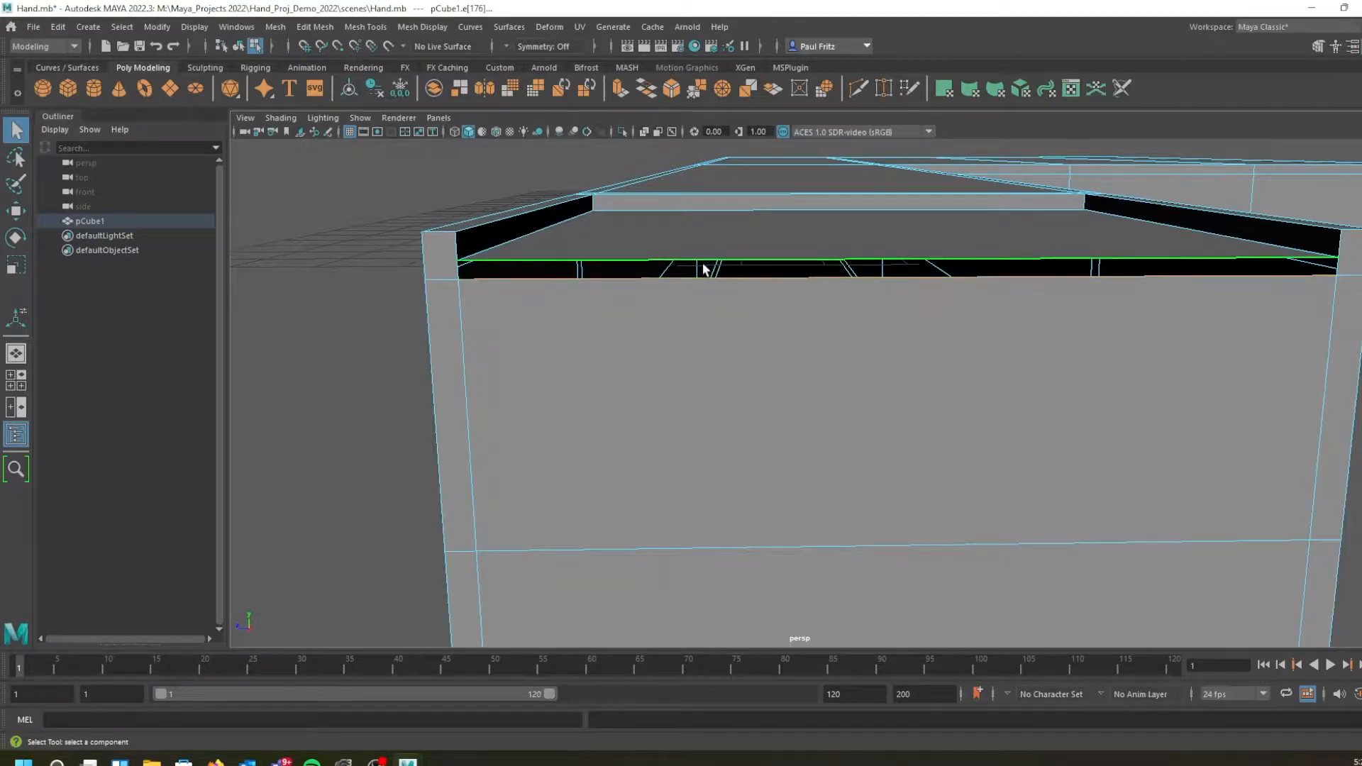
pyautogui.click(649, 92)
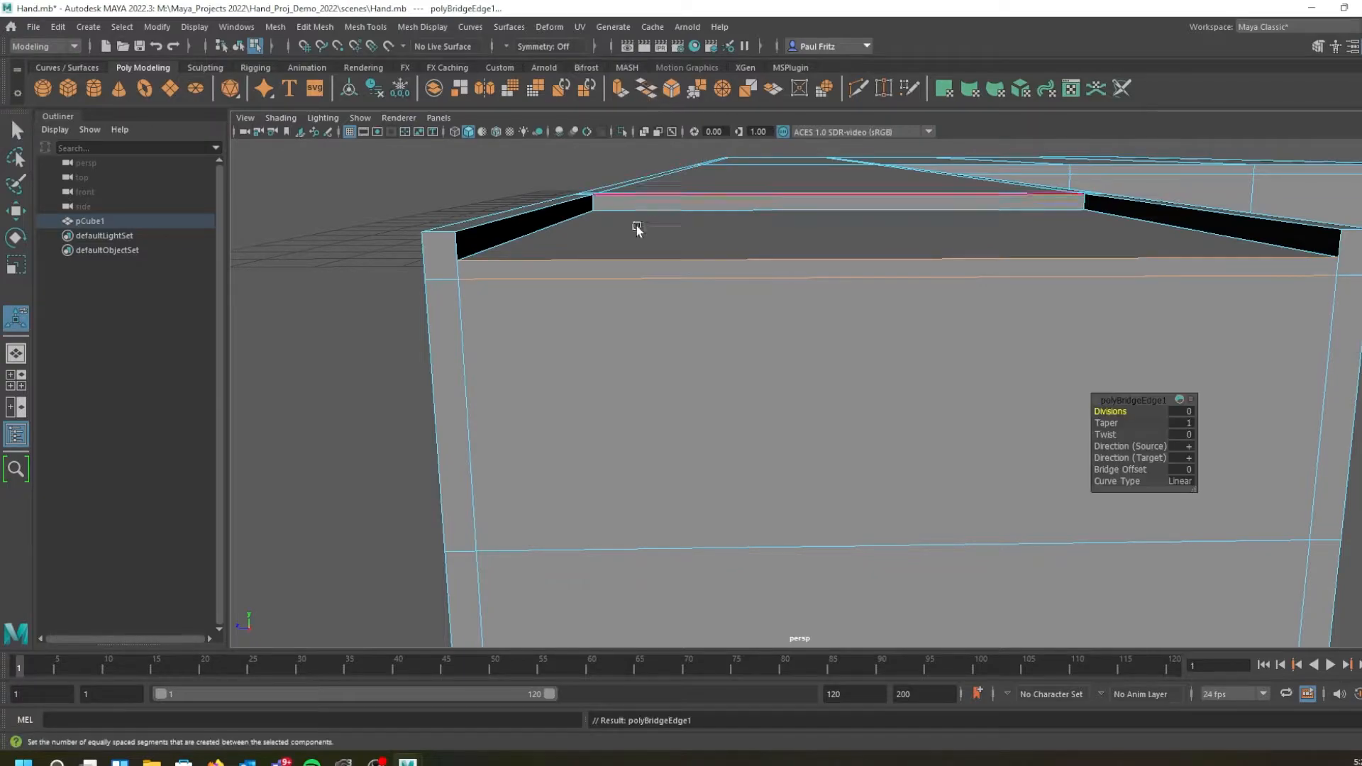
pyautogui.keyDown('alt'); pyautogui.moveTo(591, 292); pyautogui.dragTo(561, 326); pyautogui.keyUp('alt')
pyautogui.keyDown('alt'); pyautogui.moveTo(539, 320); pyautogui.dragTo(670, 302); pyautogui.keyUp('alt')
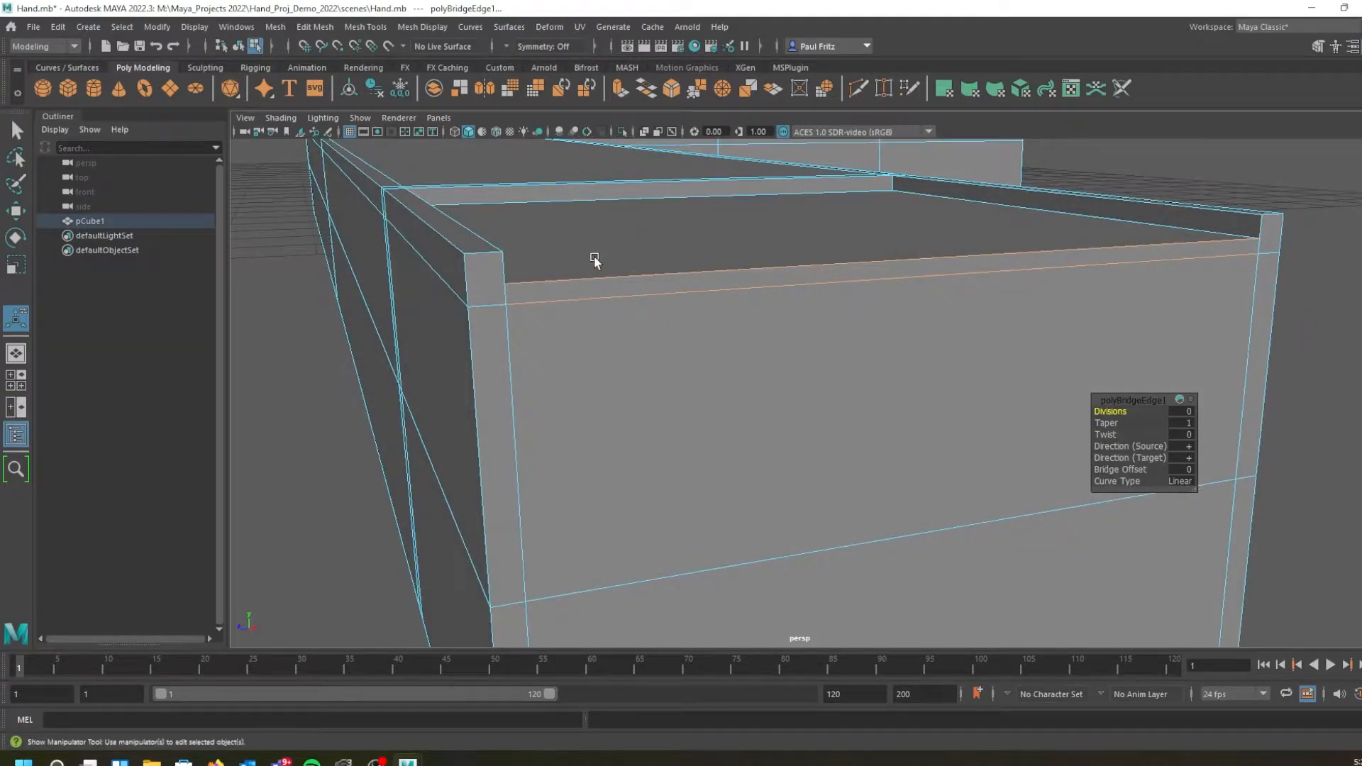
# Cut an edge across the narrow strip at the fingertip's left corner, from the outer corner vertex to just below the nail's front corner
pyautogui.scroll(3, 603, 292)
pyautogui.keyDown('alt'); pyautogui.moveTo(601, 288); pyautogui.dragTo(716, 278, button='middle'); pyautogui.keyUp('alt')
pyautogui.scroll(1, 581, 277)
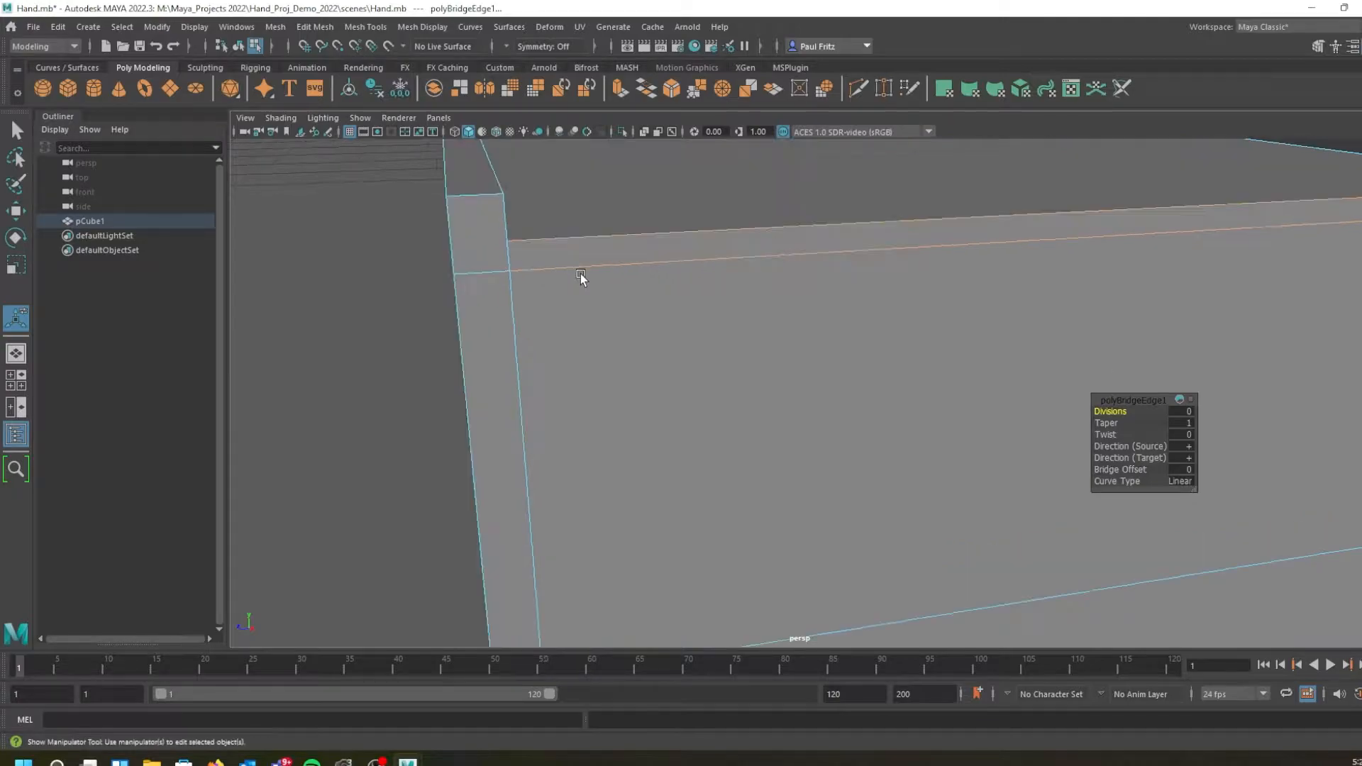
pyautogui.keyDown('alt'); pyautogui.moveTo(544, 272); pyautogui.dragTo(540, 271); pyautogui.keyUp('alt')
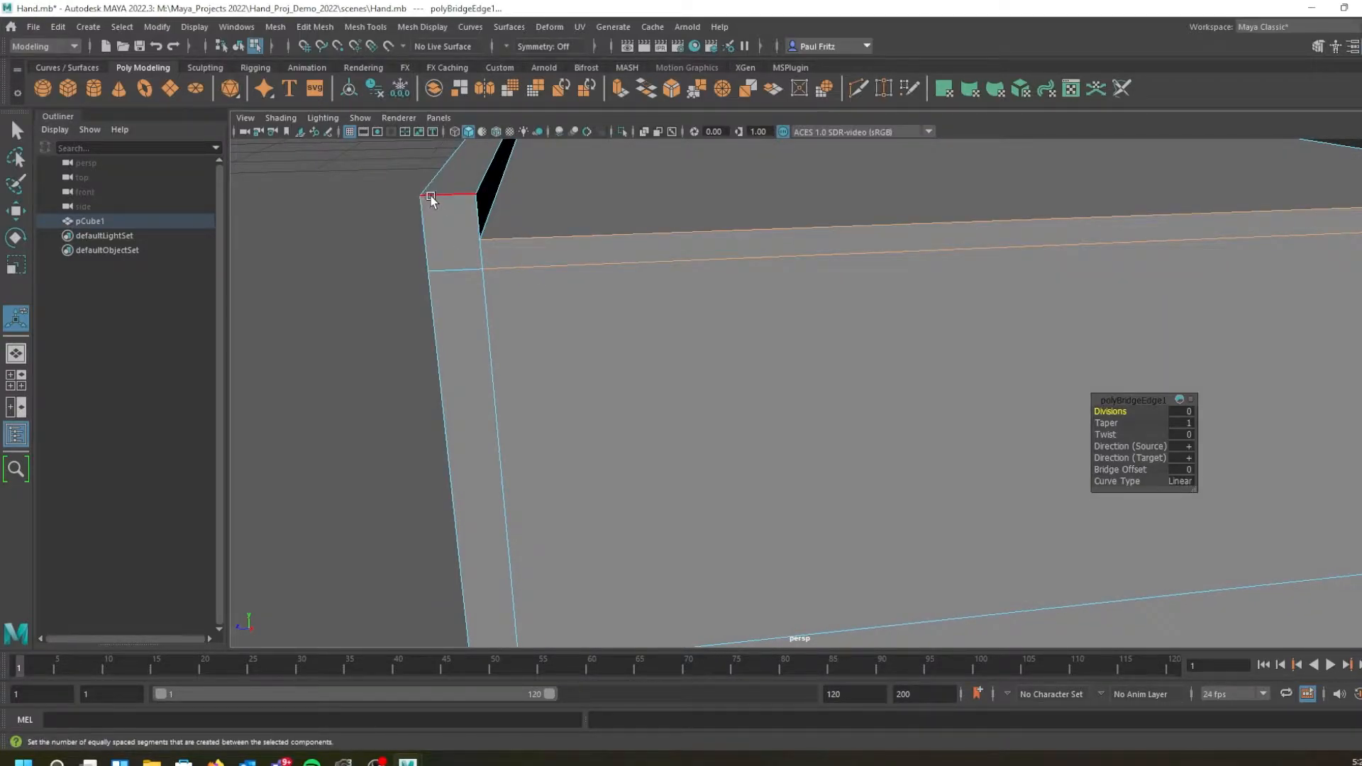
pyautogui.rightClick(460, 244)
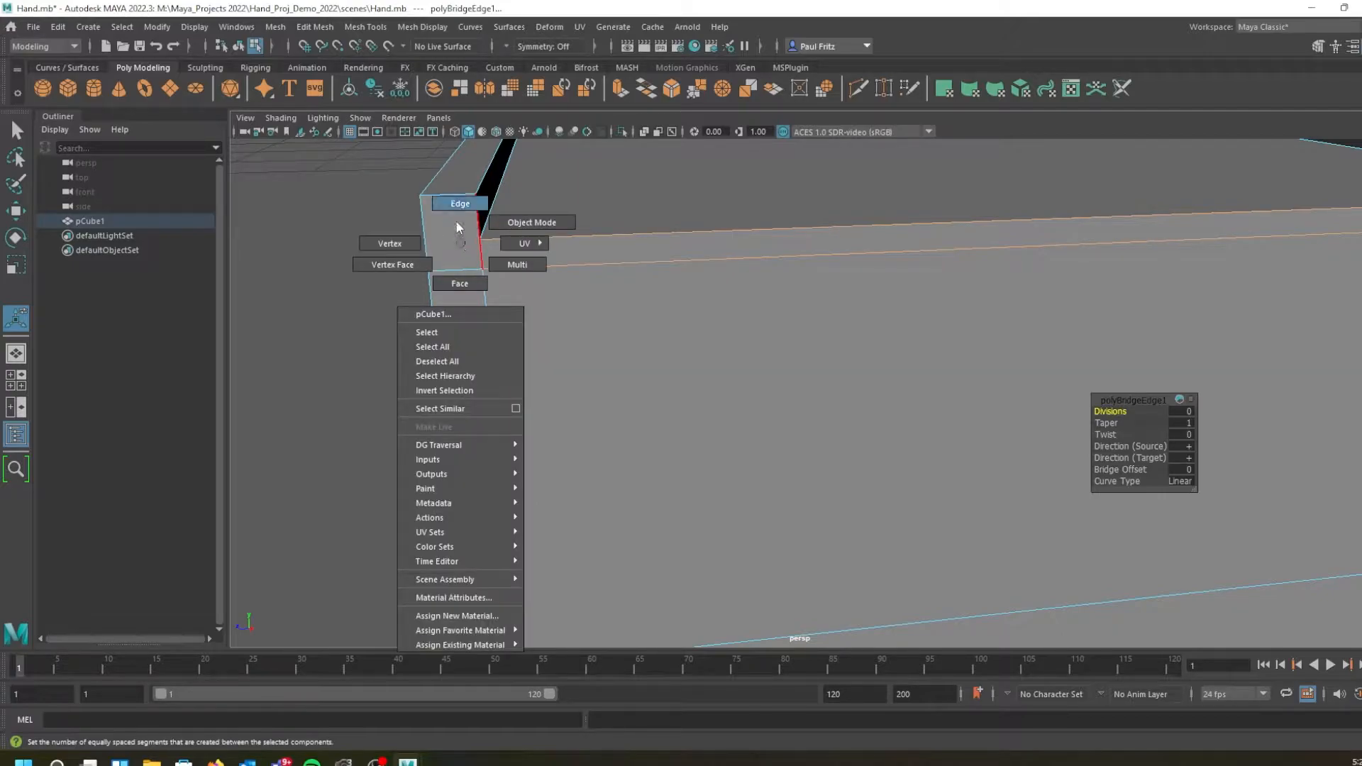
pyautogui.click(393, 240)
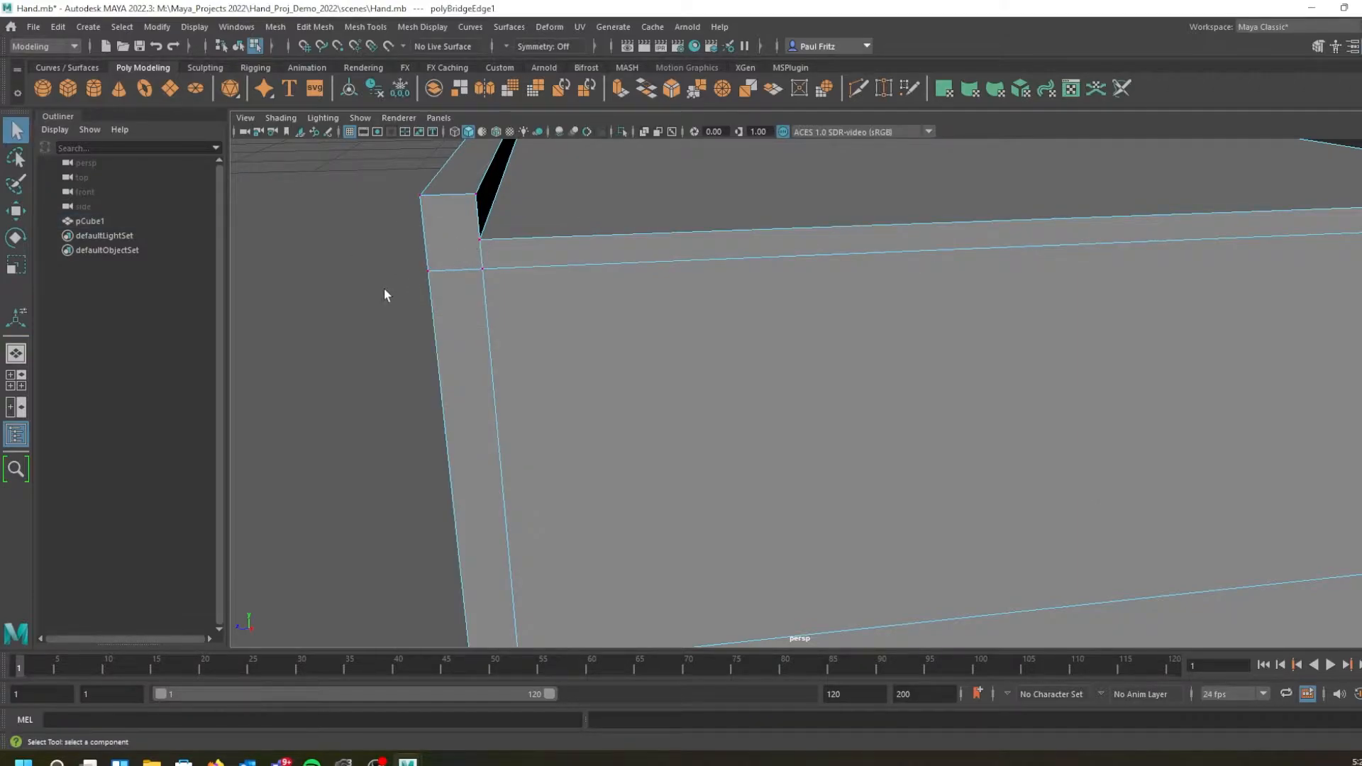
pyautogui.click(858, 90)
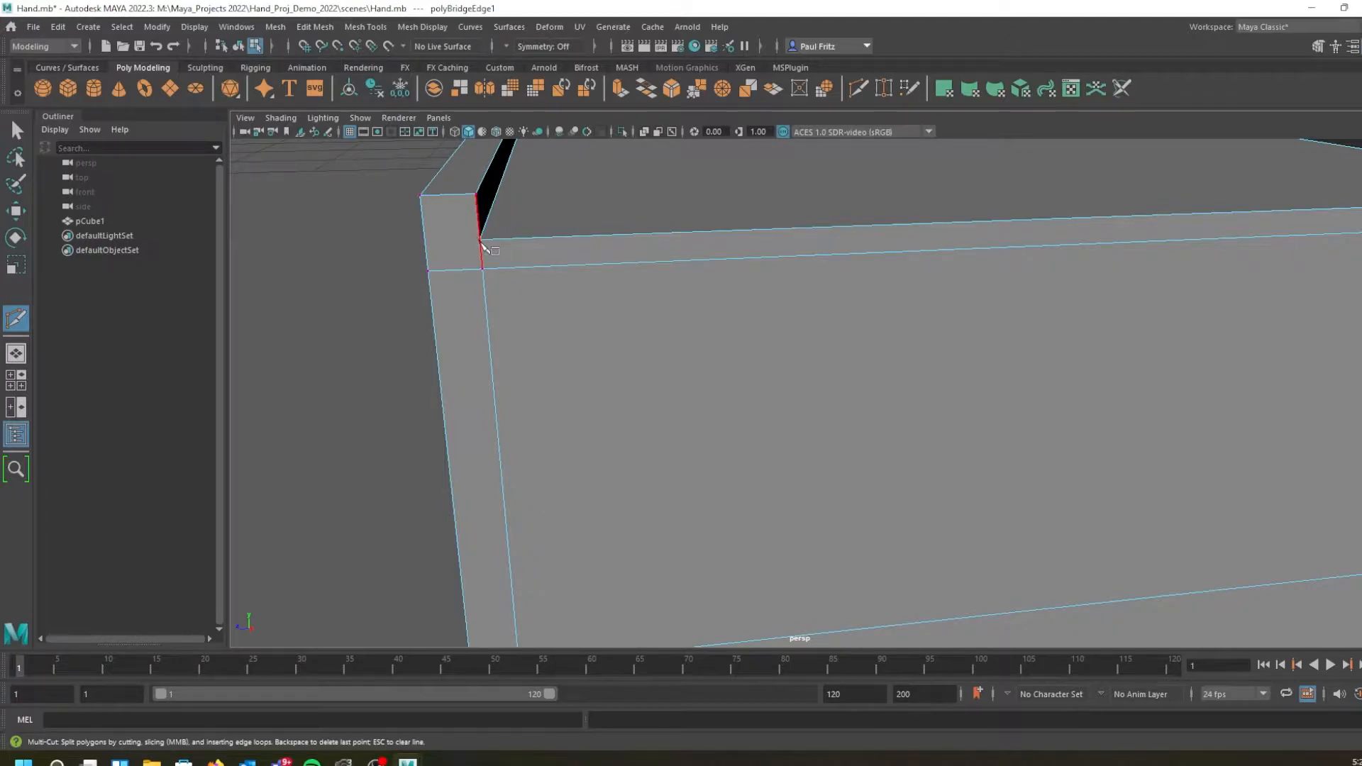
pyautogui.click(480, 240)
pyautogui.moveTo(458, 276)
pyautogui.keyDown('alt'); pyautogui.mouseDown()
pyautogui.moveTo(448, 270)
pyautogui.moveTo(458, 292)
pyautogui.mouseUp(); pyautogui.keyUp('alt')
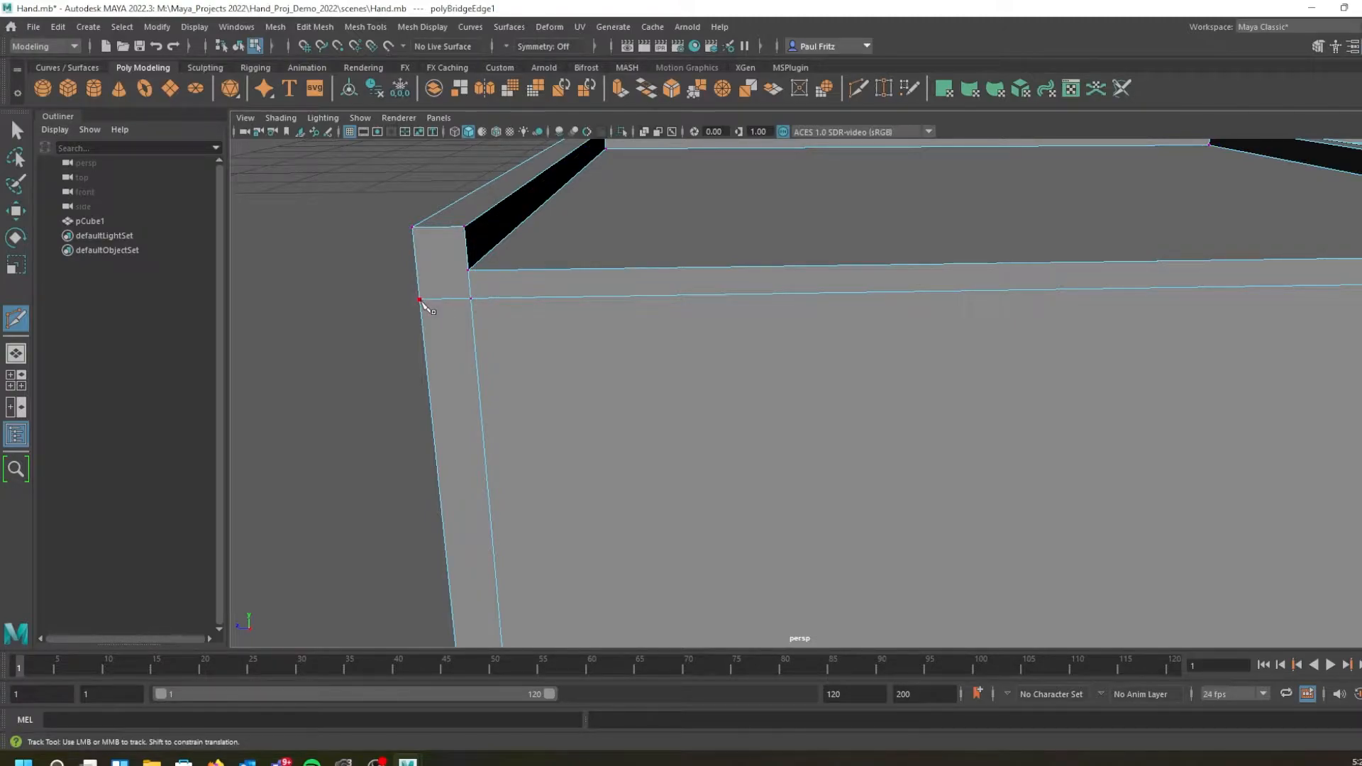
pyautogui.click(420, 299)
pyautogui.keyDown('alt'); pyautogui.moveTo(474, 282); pyautogui.dragTo(483, 288); pyautogui.keyUp('alt')
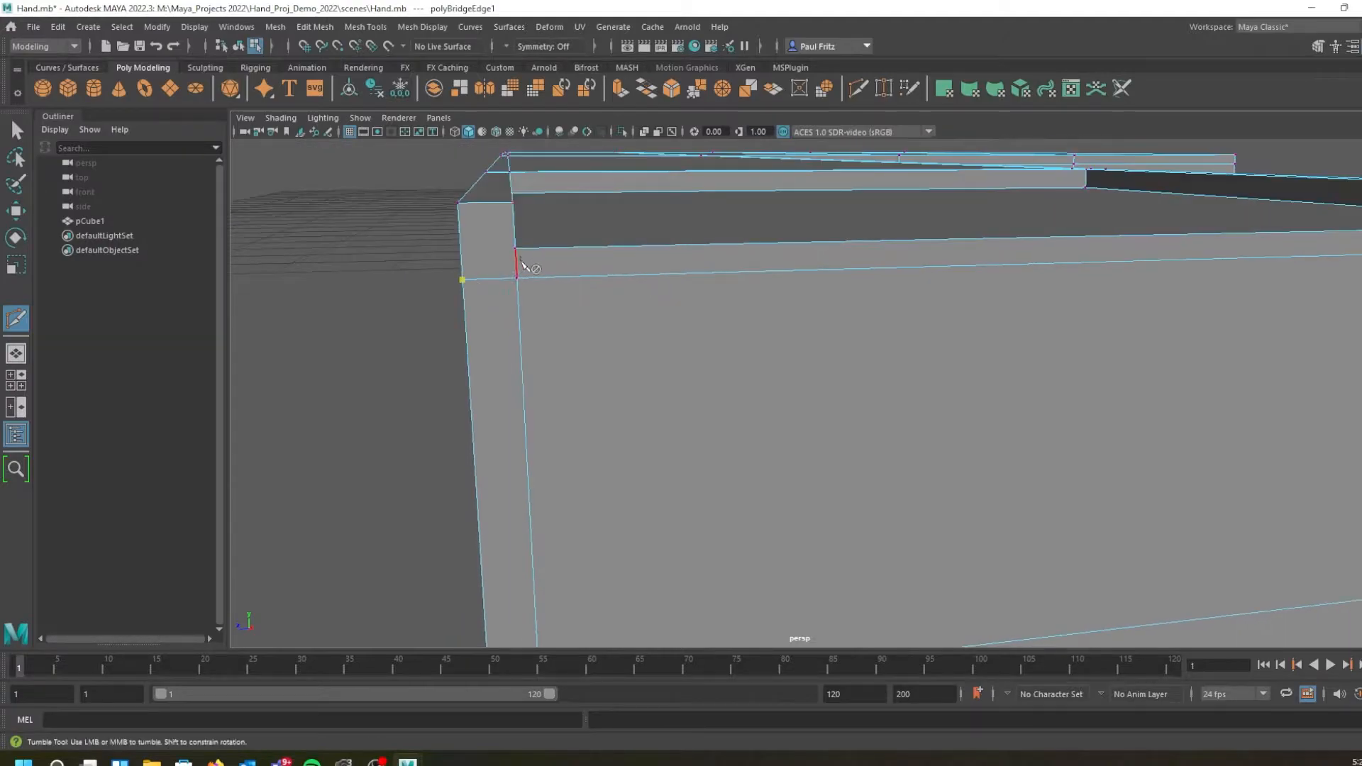
pyautogui.click(516, 258)
pyautogui.keyDown('alt'); pyautogui.moveTo(518, 291); pyautogui.dragTo(488, 264); pyautogui.keyUp('alt')
pyautogui.scroll(2, 488, 264)
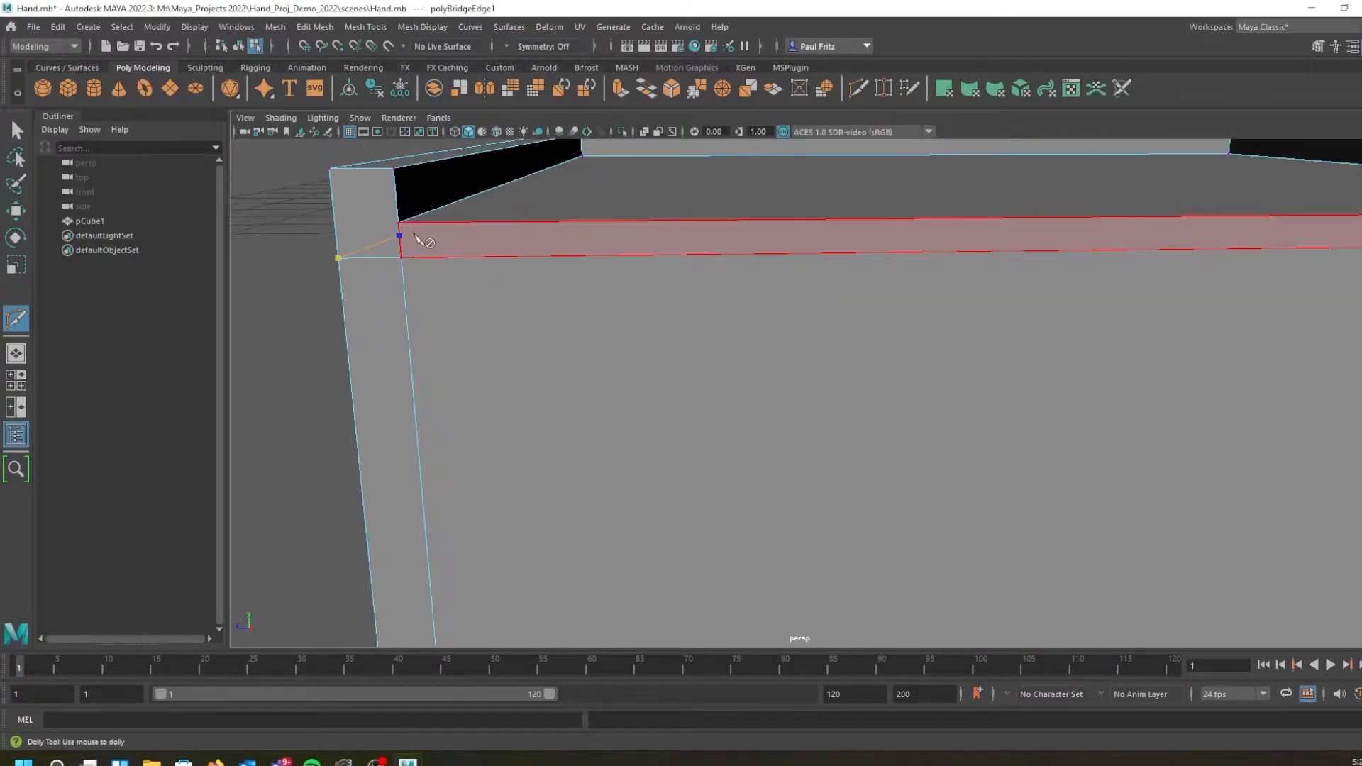
pyautogui.click(401, 257)
# Make the matching diagonal cut on the fingertip's right corner strip, from the outer vertex to just below the nail's front corner
pyautogui.keyDown('alt'); pyautogui.moveTo(960, 269); pyautogui.dragTo(70, 264, button='middle'); pyautogui.keyUp('alt')
pyautogui.keyDown('alt'); pyautogui.moveTo(605, 261); pyautogui.dragTo(556, 270); pyautogui.keyUp('alt')
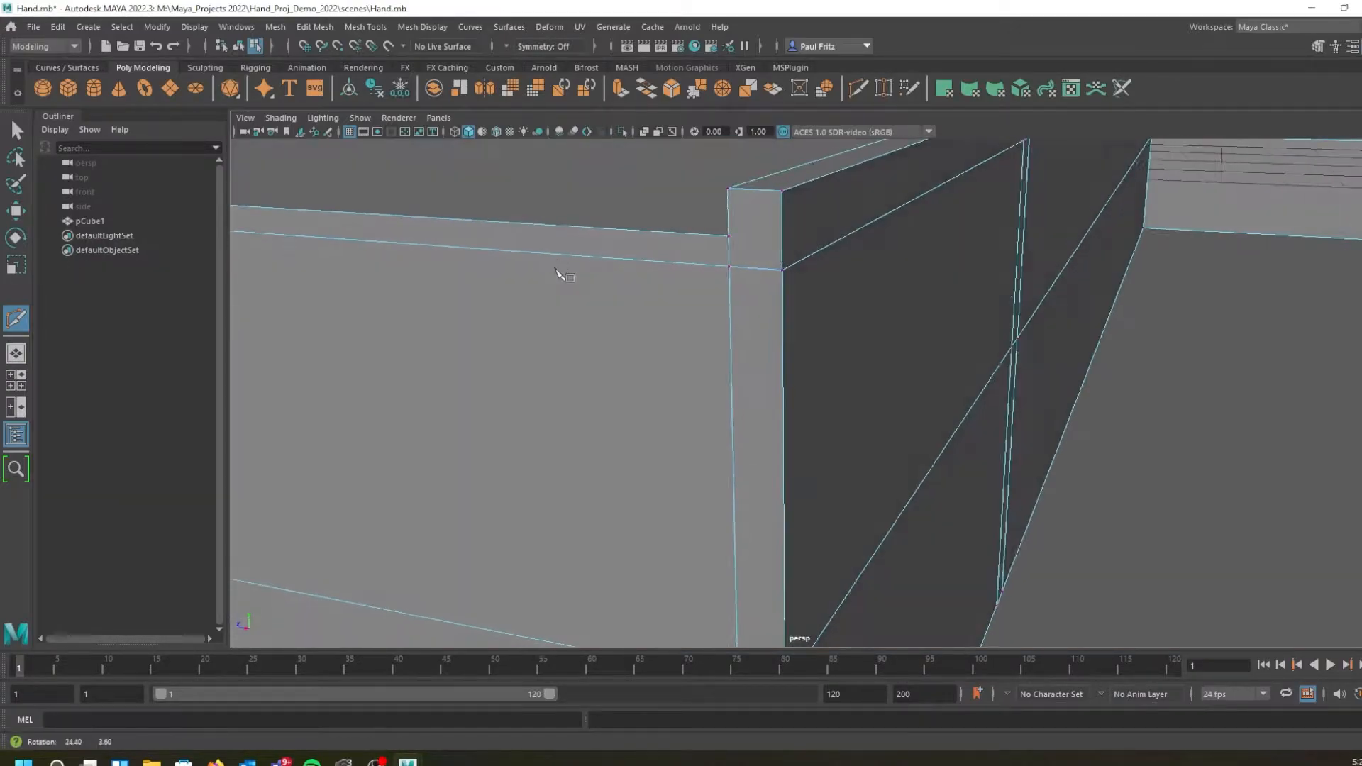
pyautogui.scroll(2, 564, 275)
pyautogui.click(770, 212)
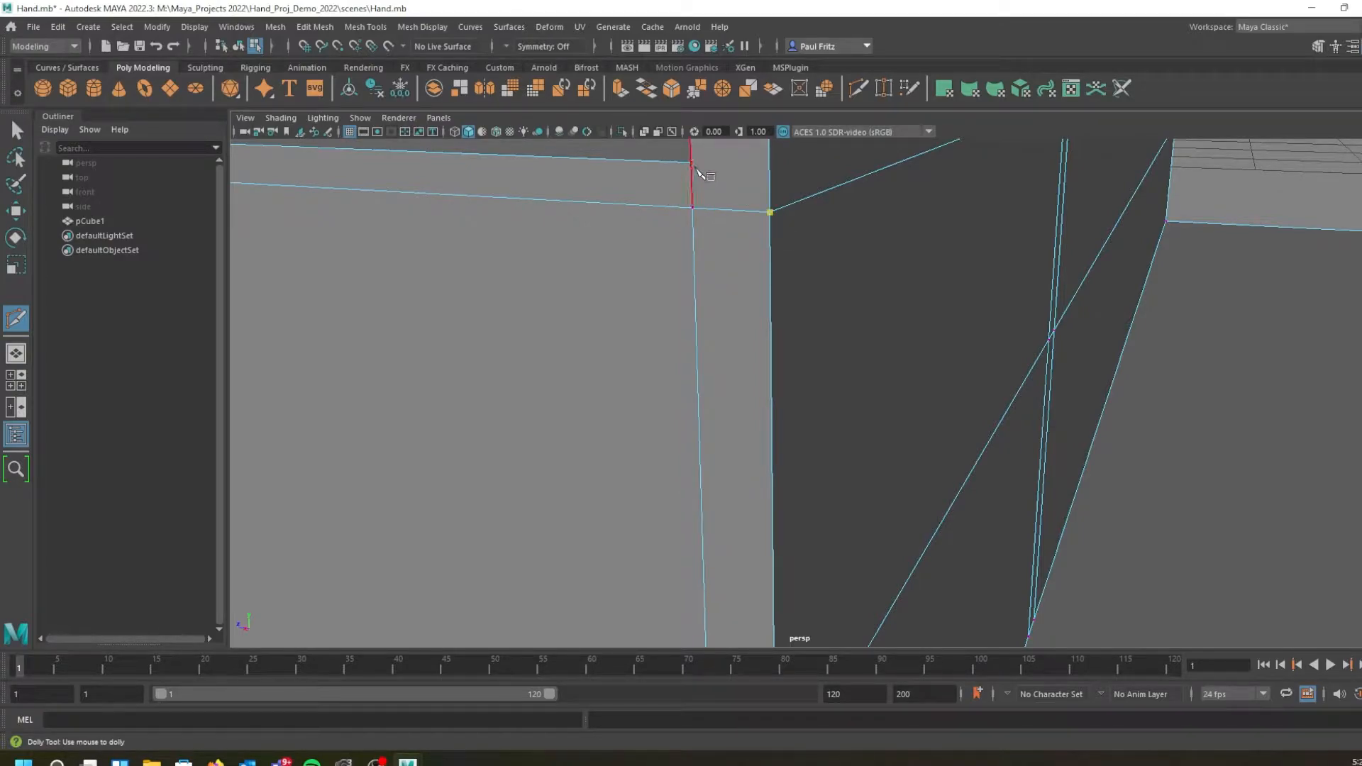
pyautogui.click(693, 171)
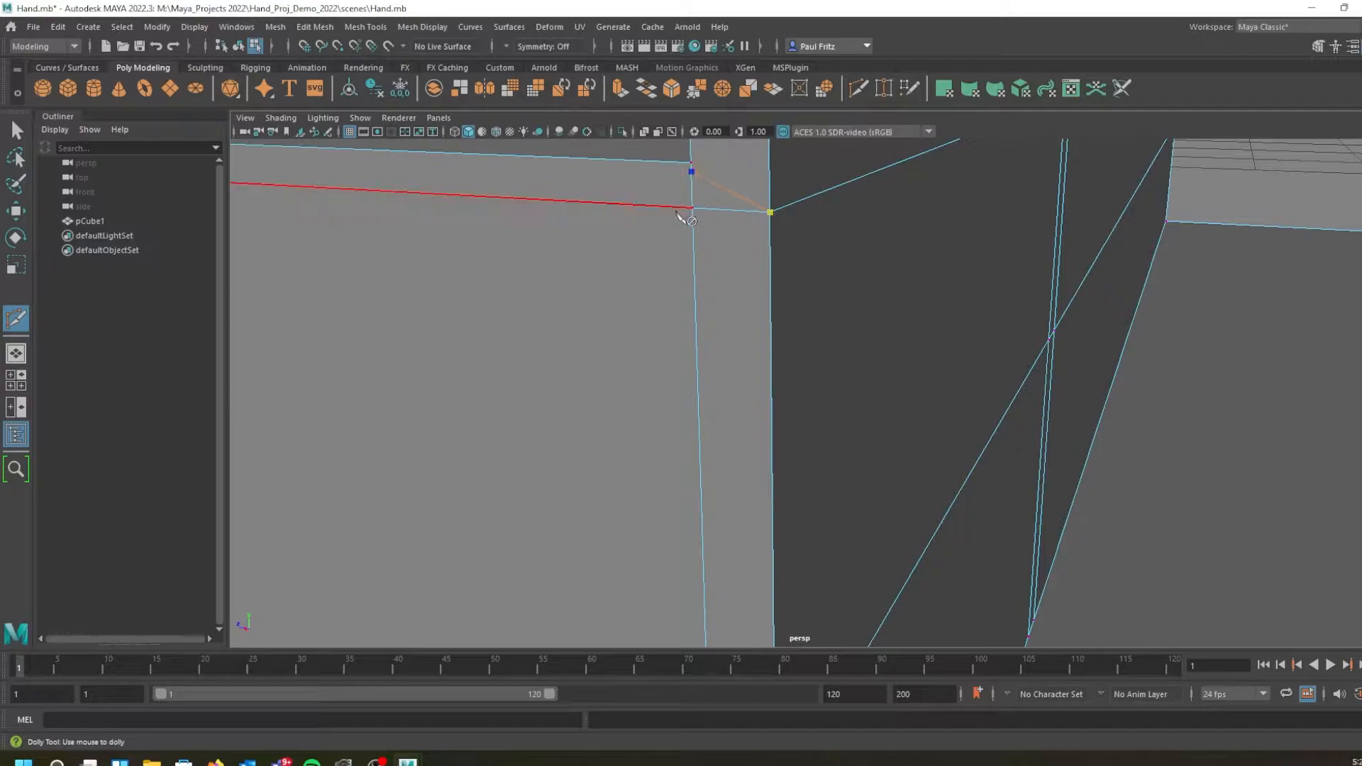
pyautogui.rightClick(563, 229)
pyautogui.scroll(-2, 563, 230)
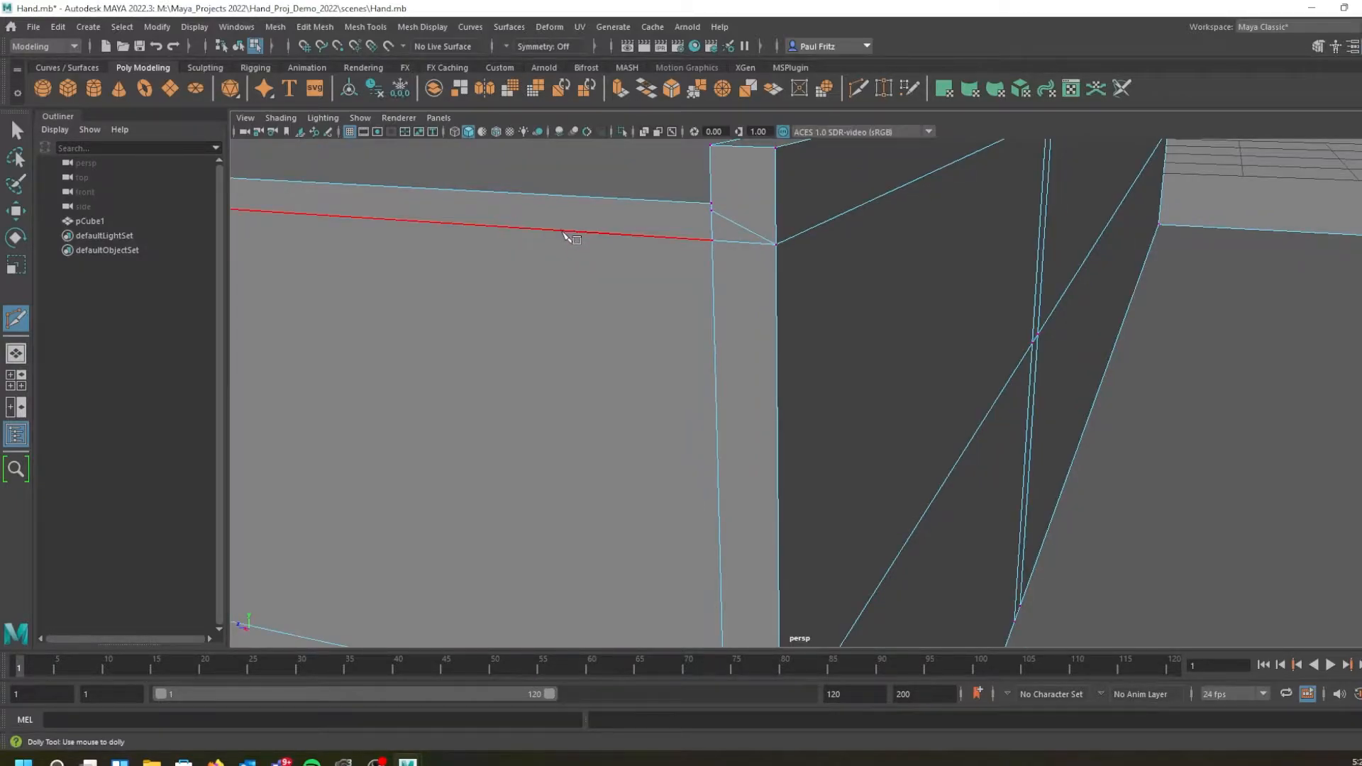
pyautogui.press('q')
# Target-weld the new cut vertex on the right corner to the nail's front corner vertex directly above it
pyautogui.keyDown('alt'); pyautogui.moveTo(547, 238); pyautogui.dragTo(744, 252); pyautogui.keyUp('alt')
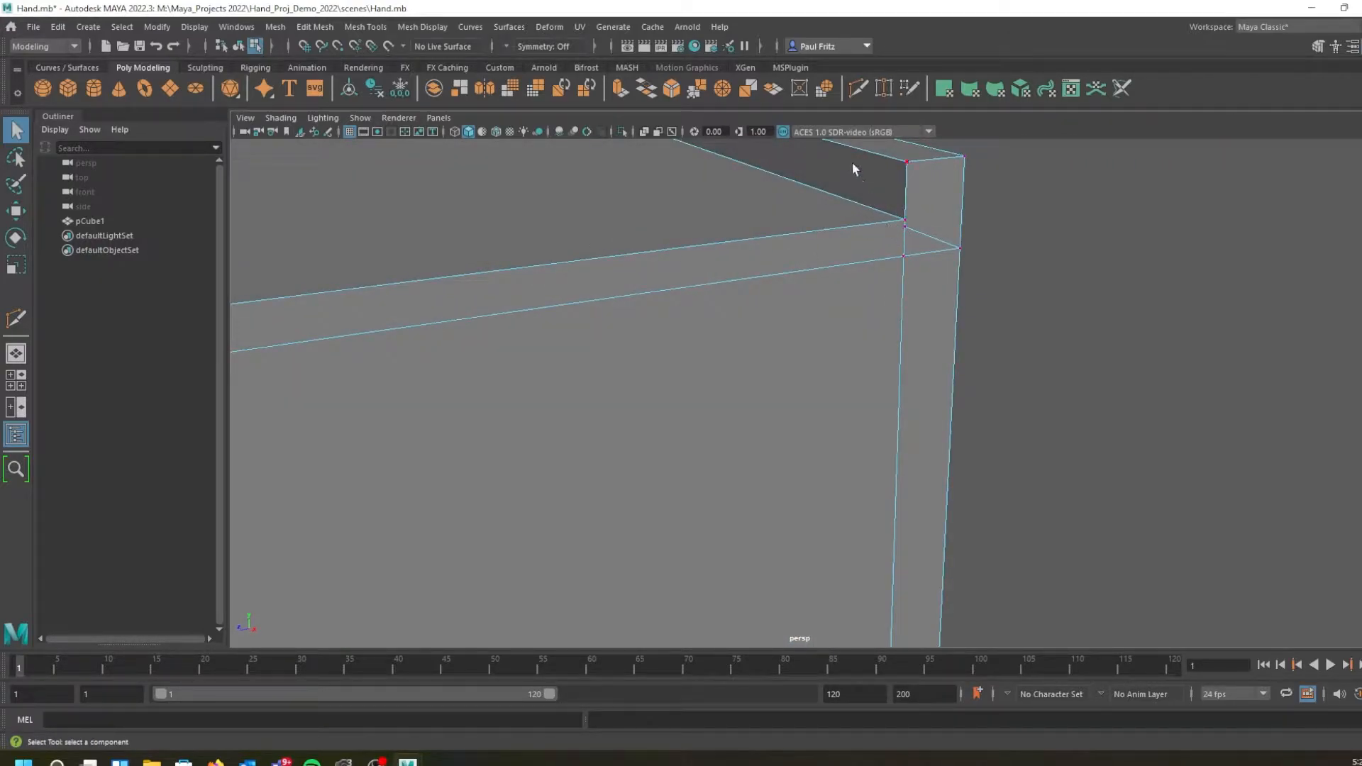
pyautogui.click(883, 88)
pyautogui.scroll(2, 914, 226)
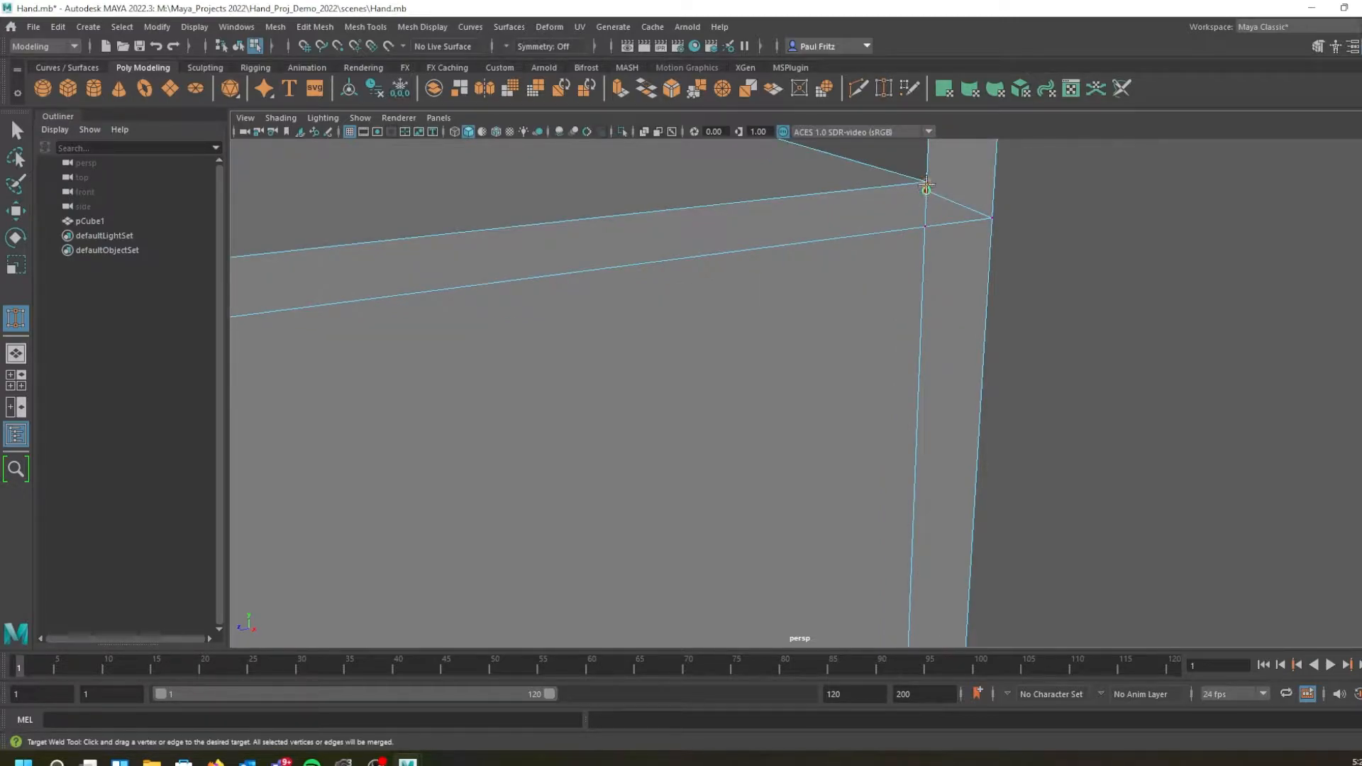
# Try moving the cut vertex at the fingertip's left corner along X, and undo the move
pyautogui.scroll(-1, 901, 209)
pyautogui.keyDown('alt'); pyautogui.moveTo(712, 286); pyautogui.dragTo(1137, 184, button='middle'); pyautogui.keyUp('alt')
pyautogui.keyDown('alt'); pyautogui.moveTo(418, 269); pyautogui.dragTo(842, 231, button='middle'); pyautogui.keyUp('alt')
pyautogui.keyDown('alt'); pyautogui.moveTo(530, 258); pyautogui.dragTo(491, 253); pyautogui.keyUp('alt')
pyautogui.keyDown('alt'); pyautogui.moveTo(491, 251); pyautogui.dragTo(559, 231, button='middle'); pyautogui.keyUp('alt')
pyautogui.scroll(-1, 560, 231)
pyautogui.keyDown('alt'); pyautogui.moveTo(515, 223); pyautogui.dragTo(738, 233); pyautogui.keyUp('alt')
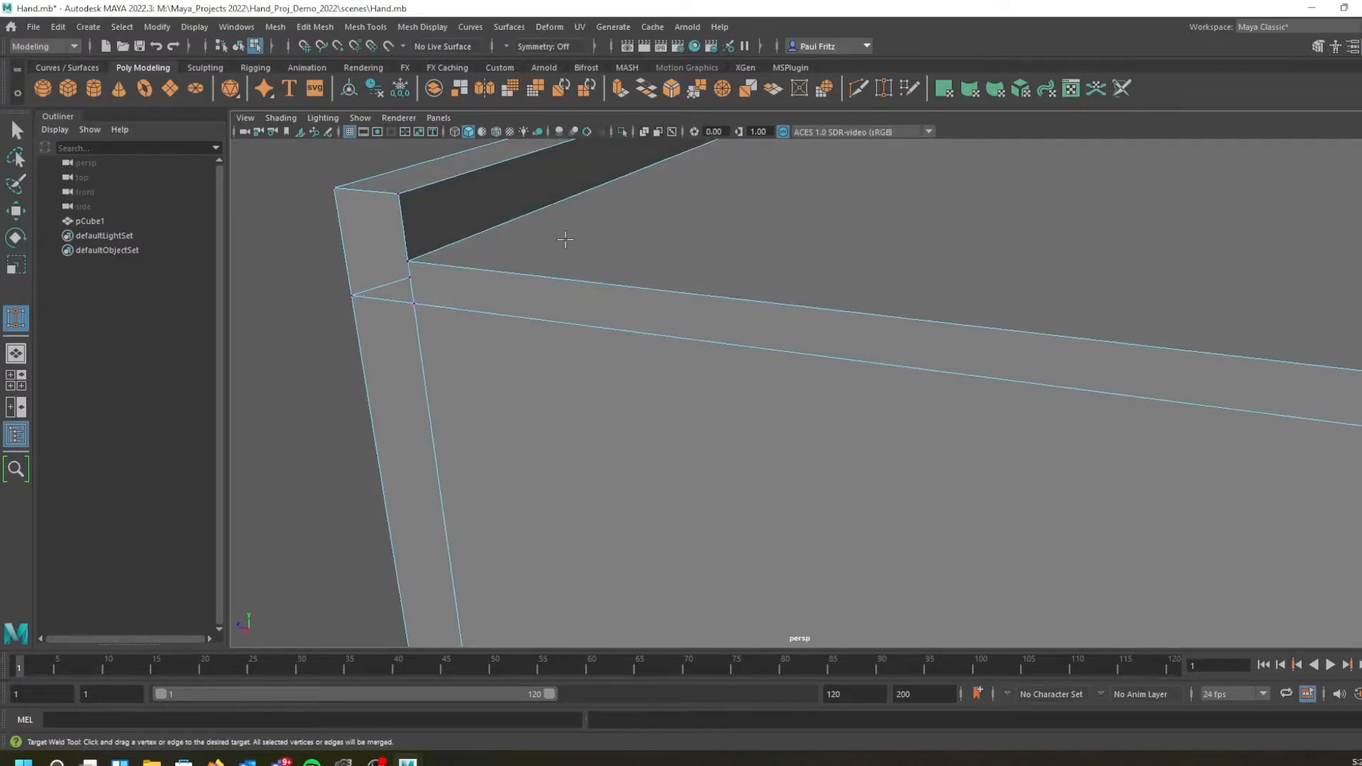
pyautogui.keyDown('alt'); pyautogui.moveTo(567, 239); pyautogui.dragTo(572, 235); pyautogui.keyUp('alt')
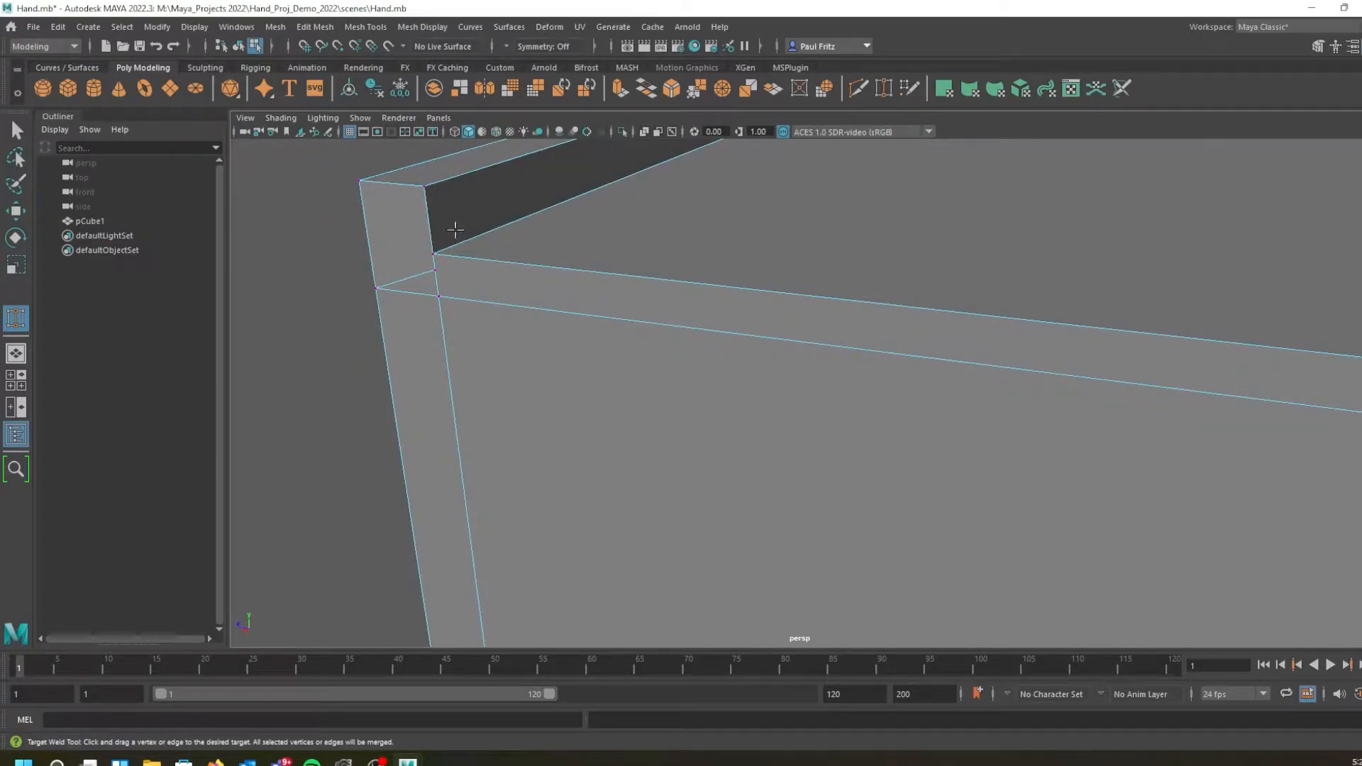
pyautogui.press('q')
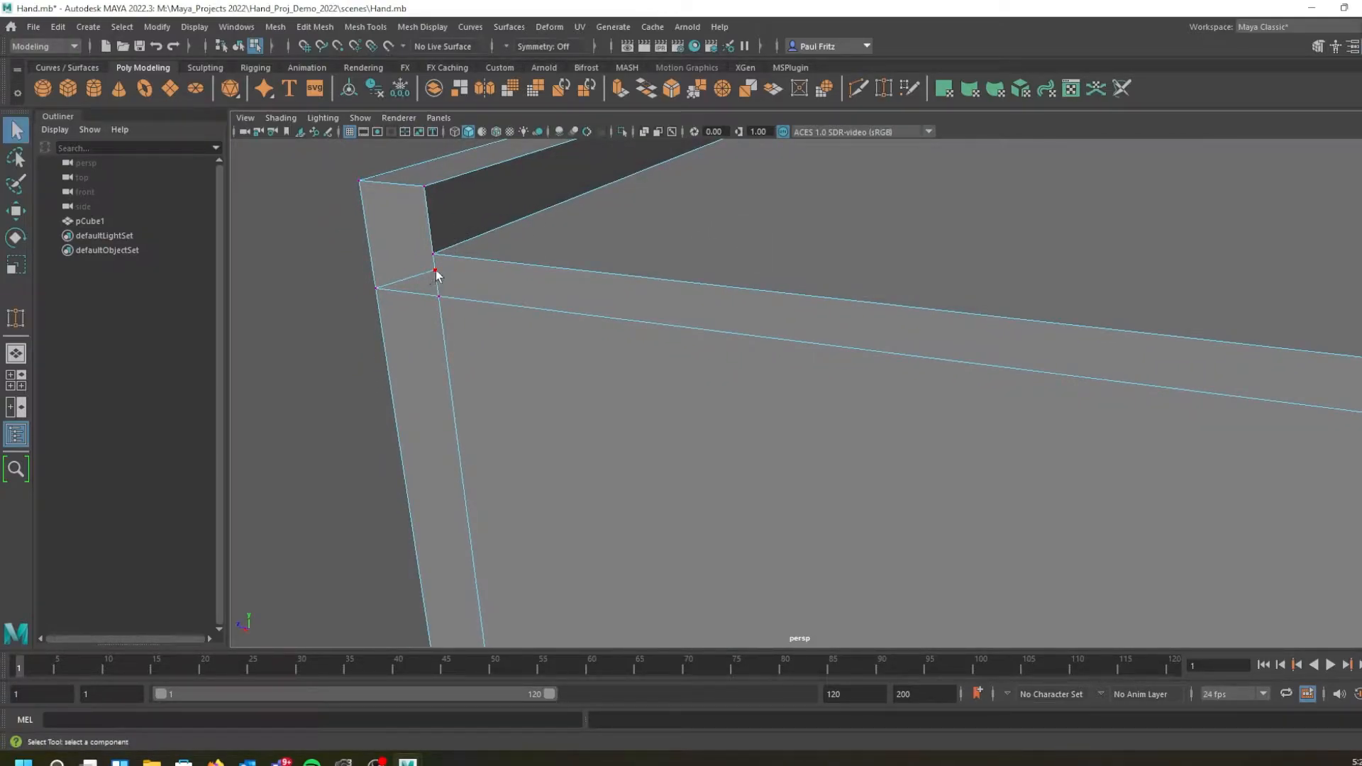
pyautogui.click(435, 271)
pyautogui.press('w')
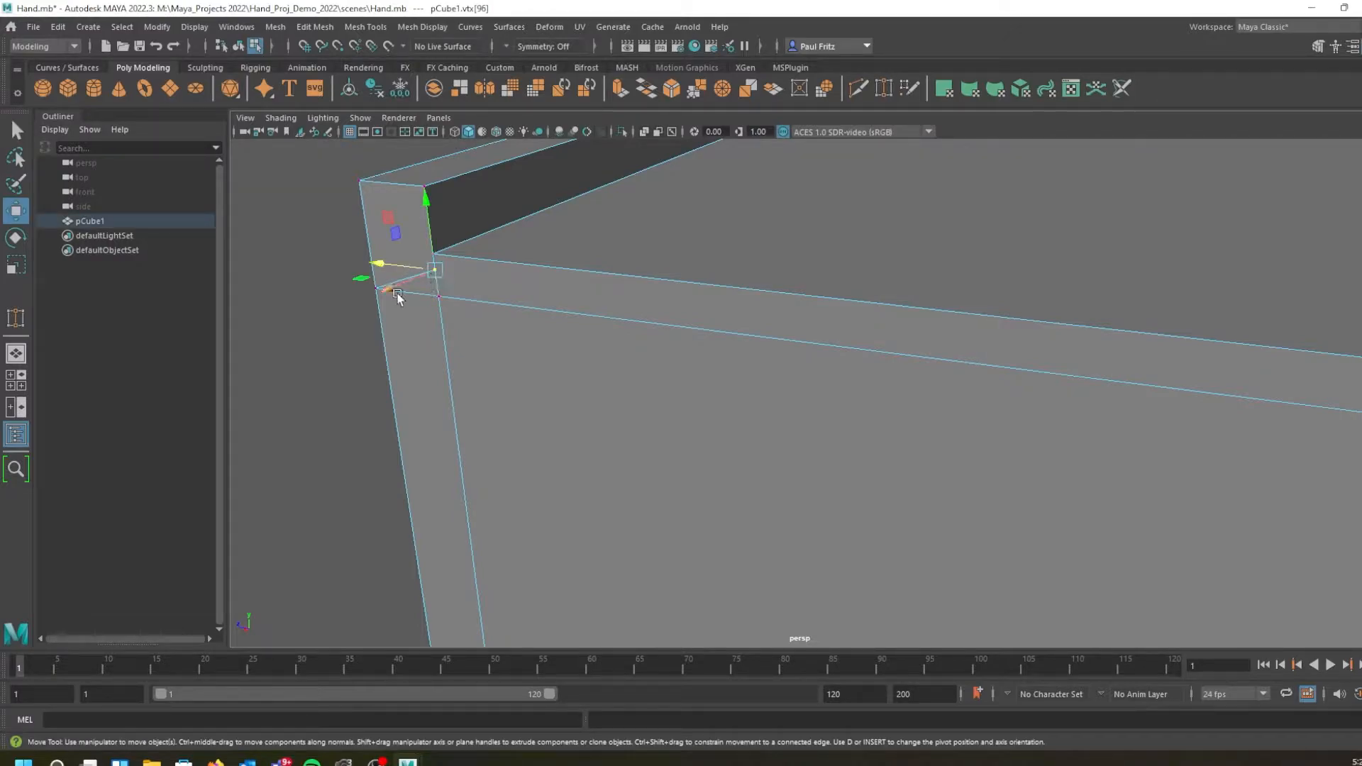
pyautogui.moveTo(394, 294); pyautogui.dragTo(445, 334)
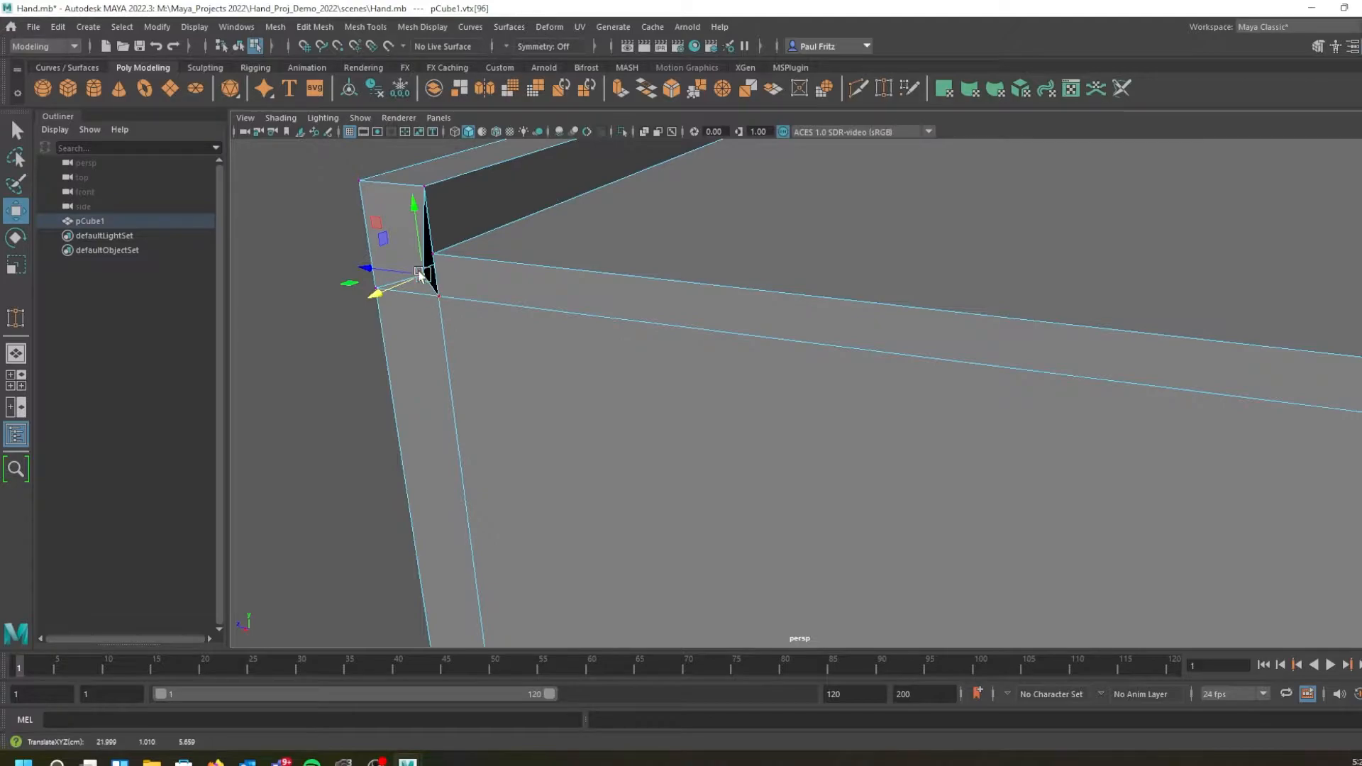
pyautogui.hotkey('ctrl', 'z')
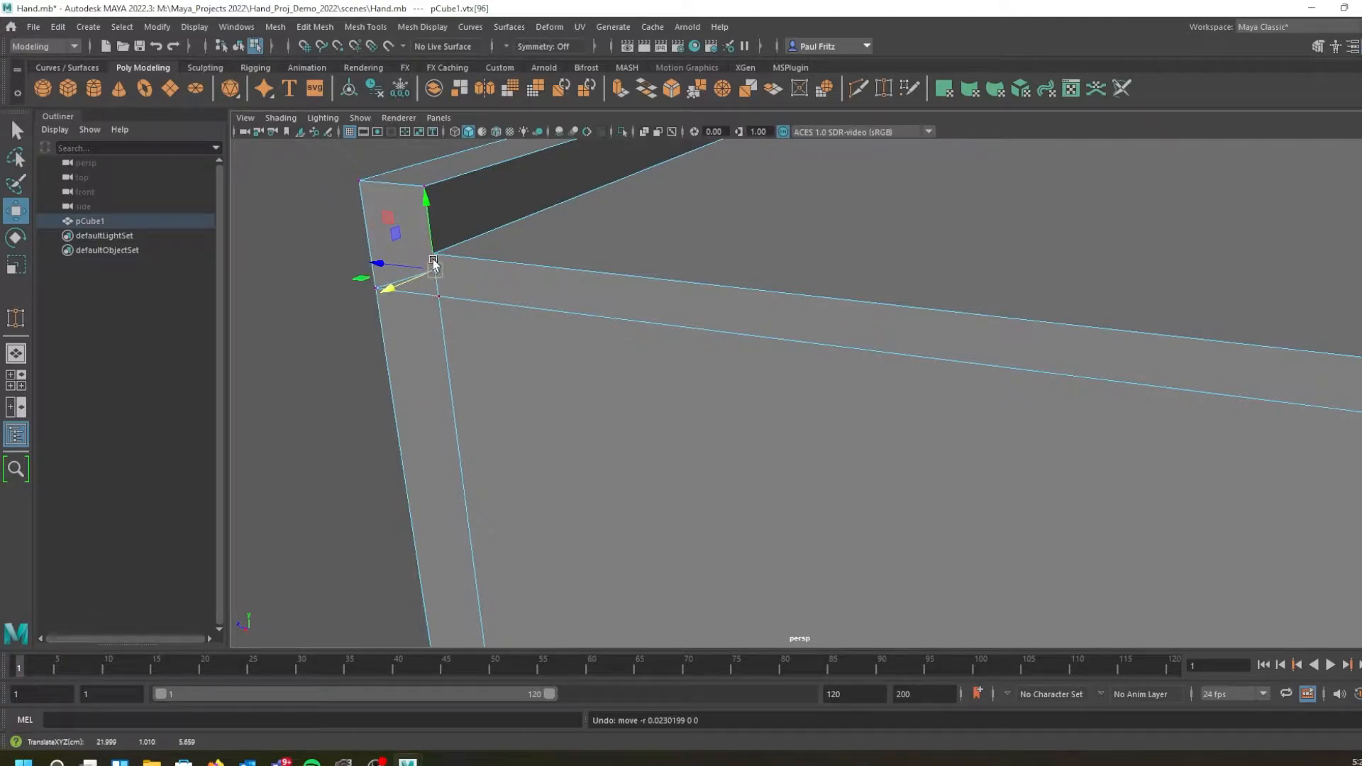
# Try moving the nail's front corner vertex just above the left cut vertex along Z, and undo the move
pyautogui.moveTo(434, 256); pyautogui.dragTo(431, 256)
pyautogui.press('q')
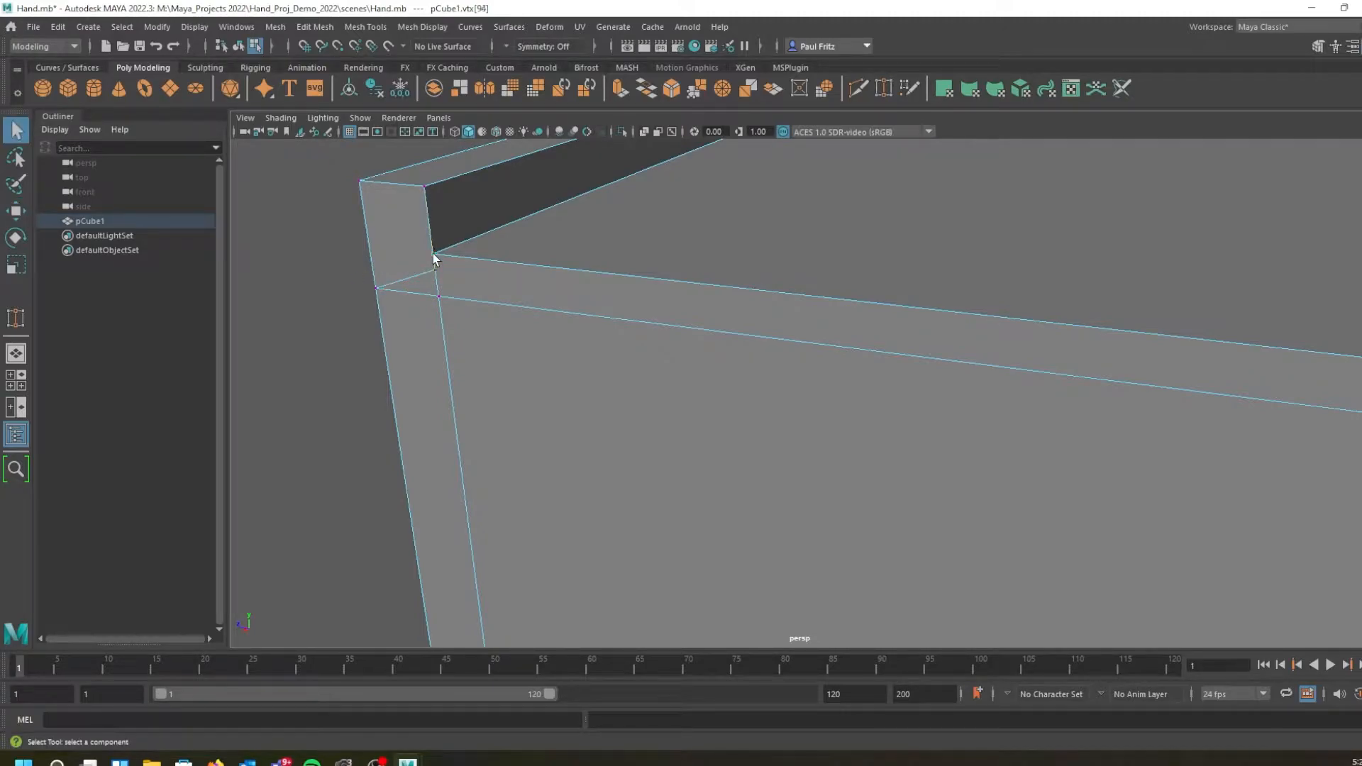
pyautogui.press('w')
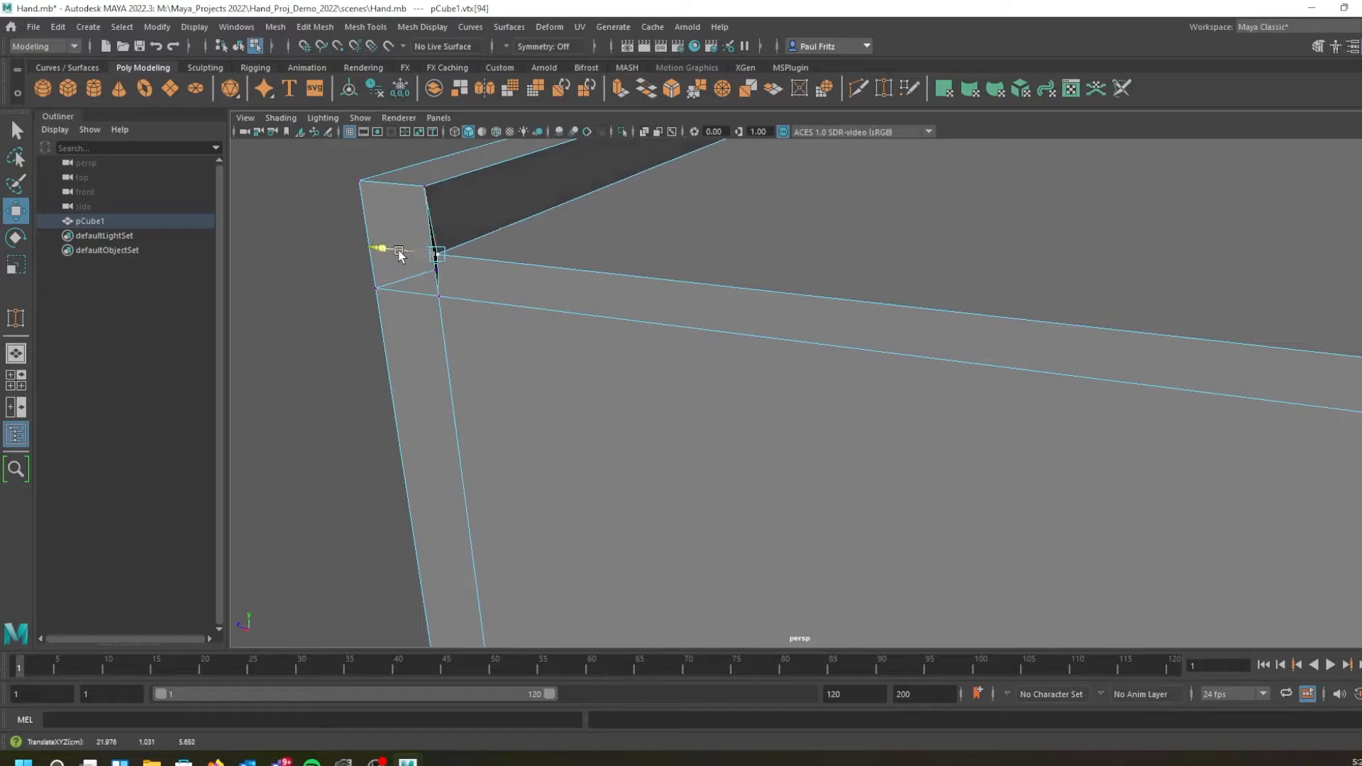
pyautogui.hotkey('ctrl', 'z')
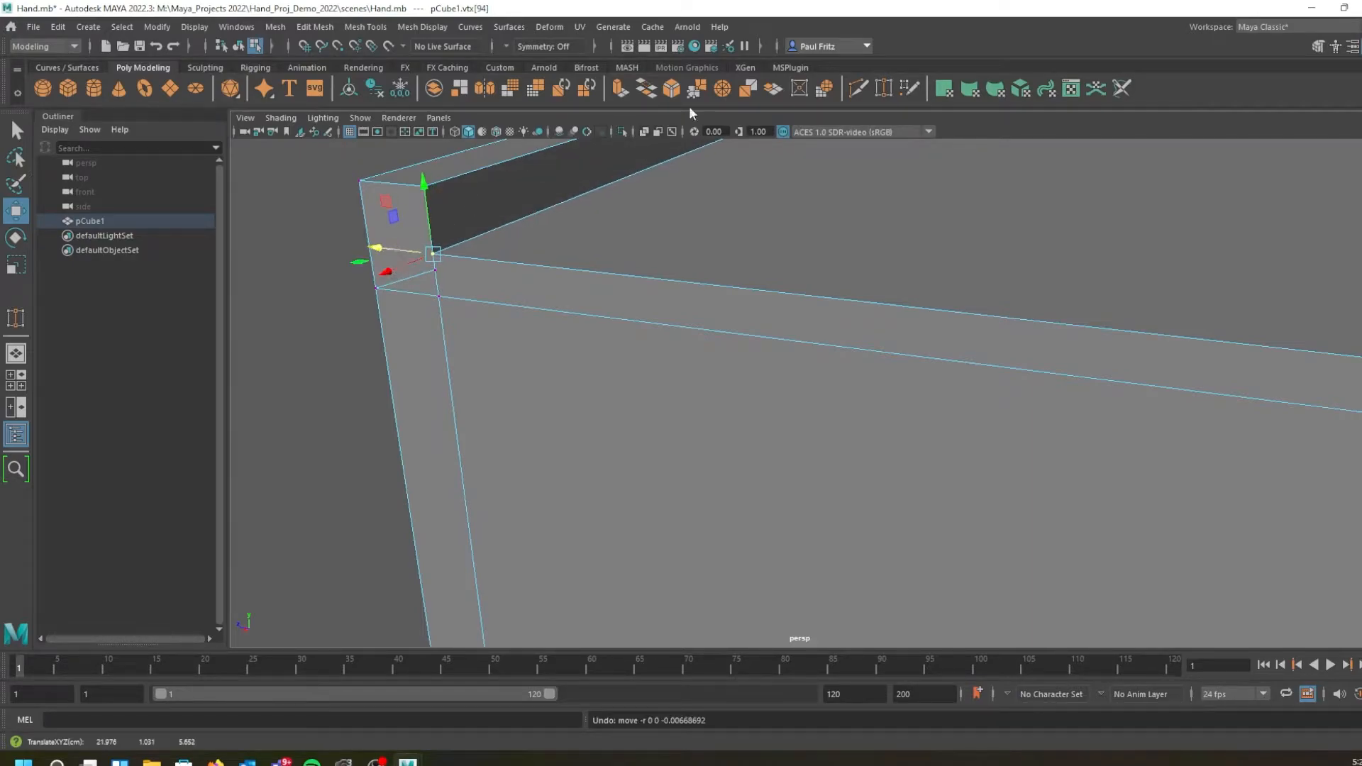
# Target-weld the left corner's cut vertex to the nail's front corner vertex directly above it
pyautogui.click(882, 88)
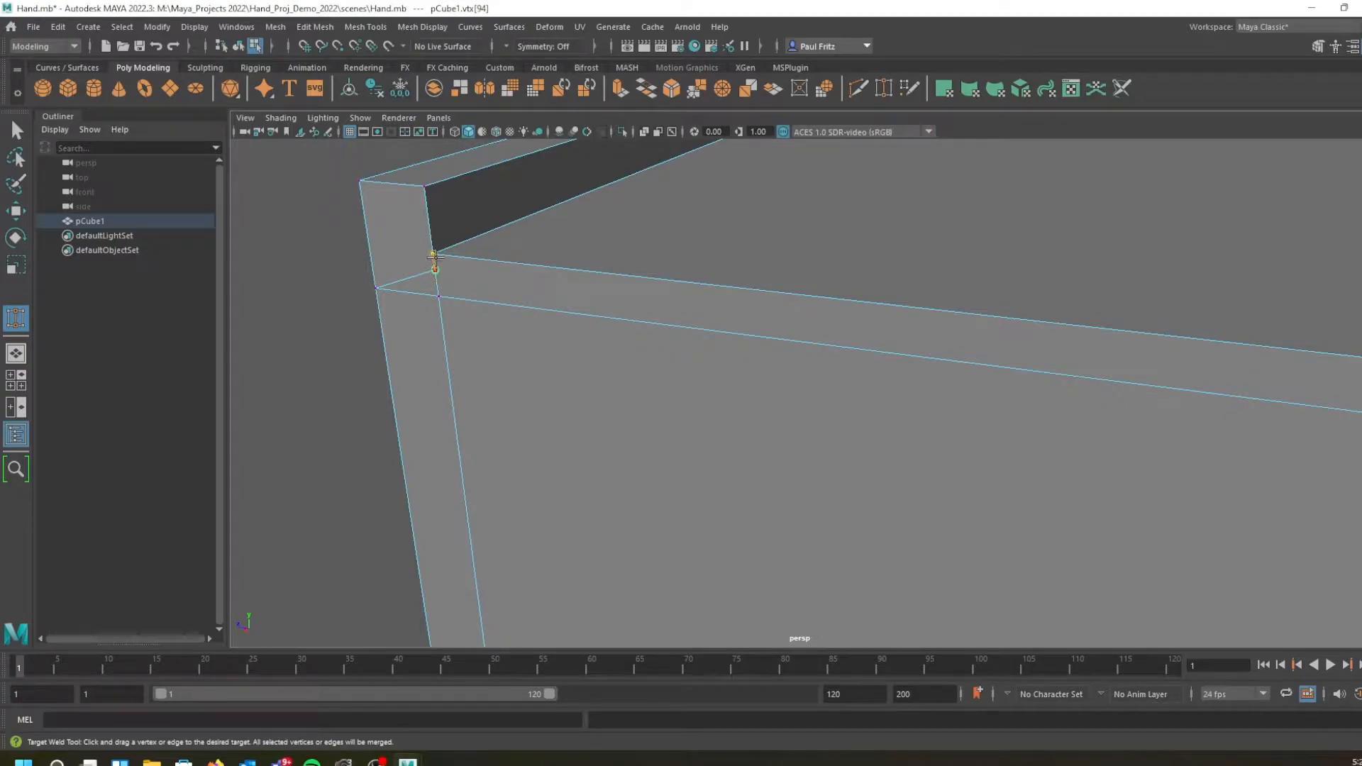
pyautogui.moveTo(435, 270); pyautogui.dragTo(435, 257)
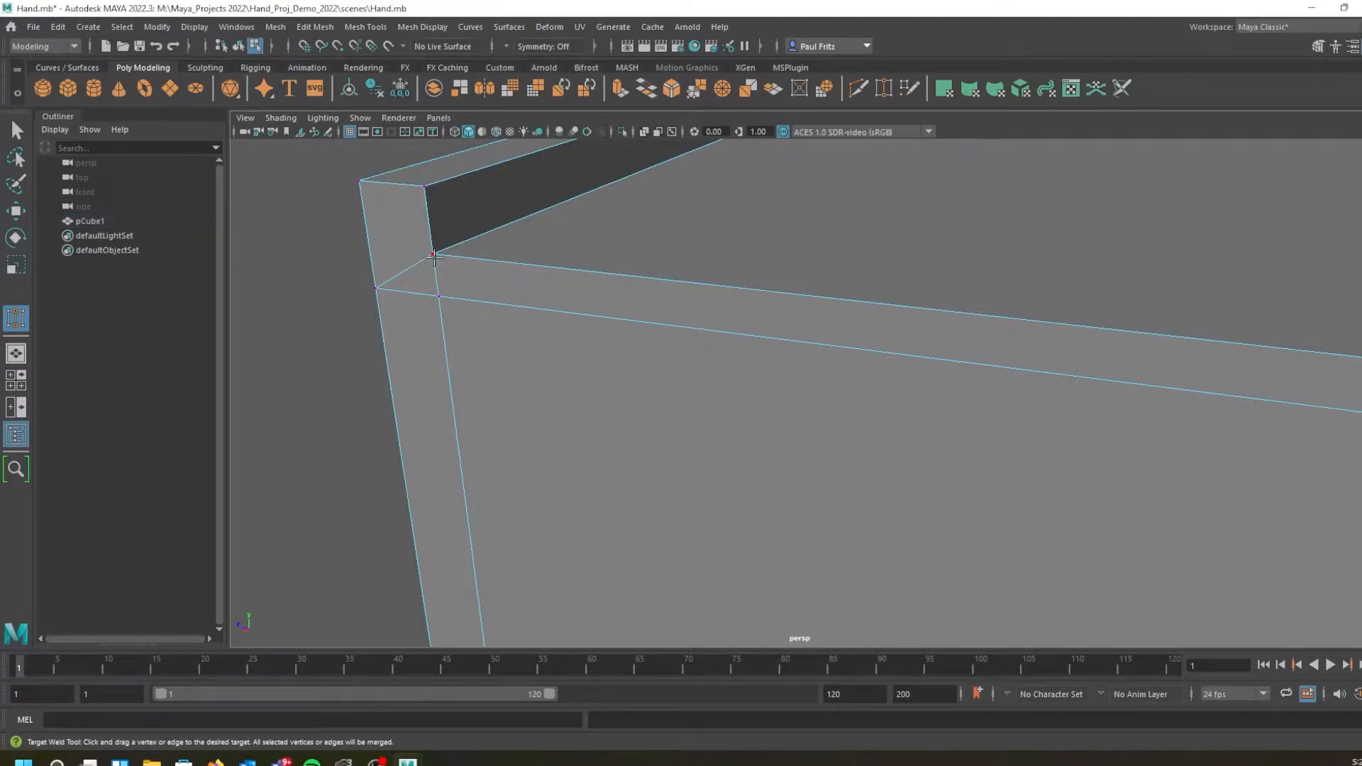
pyautogui.press('q')
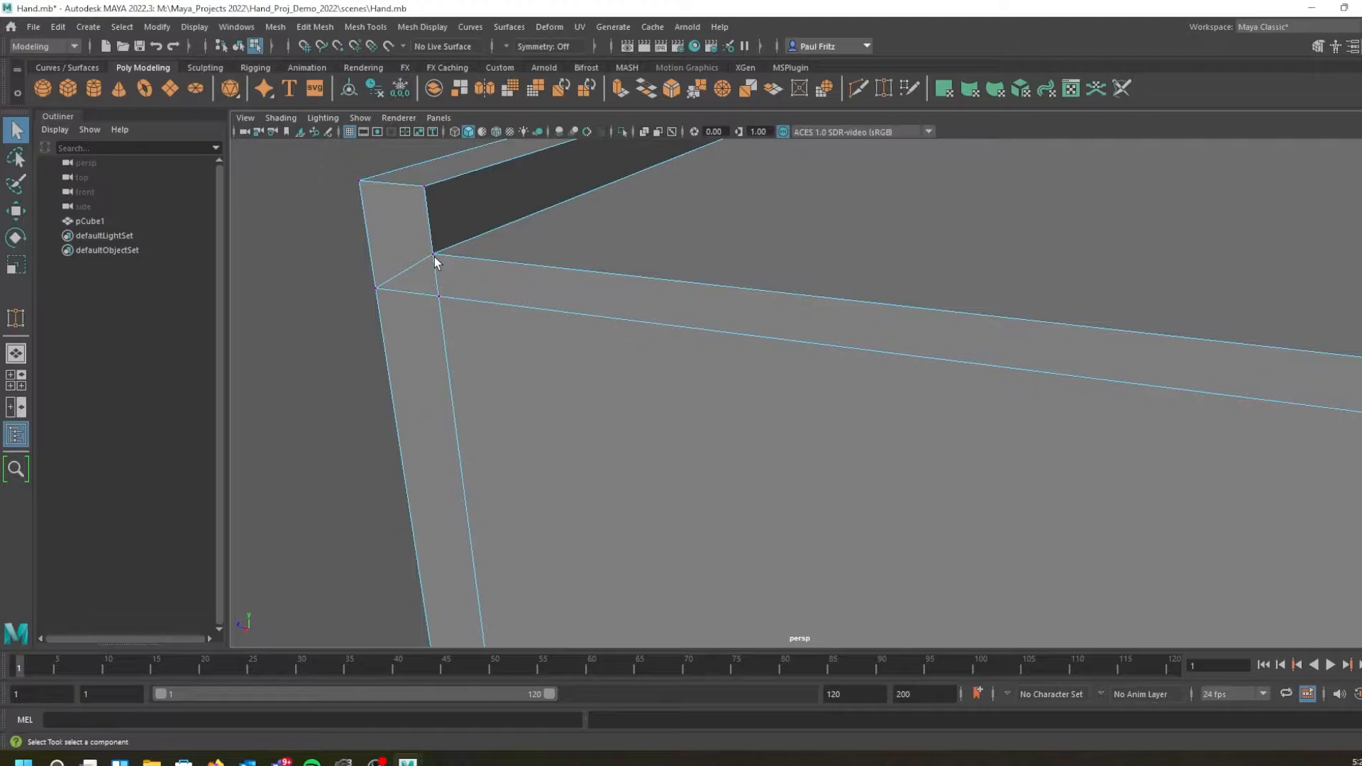
# Try moving the welded vertex at the left corner to check its connections, and undo the movement
pyautogui.press('w')
pyautogui.click(430, 254)
pyautogui.moveTo(407, 268)
pyautogui.mouseDown()
pyautogui.moveTo(396, 272)
pyautogui.moveTo(400, 251)
pyautogui.mouseUp()
pyautogui.hotkey('ctrl', 'z')
pyautogui.hotkey('ctrl', 'z')
# Extrude the narrow face along the nail's front edge outward with a Local Translate Z of 0.254
pyautogui.scroll(-2, 468, 285)
pyautogui.scroll(-4, 693, 310)
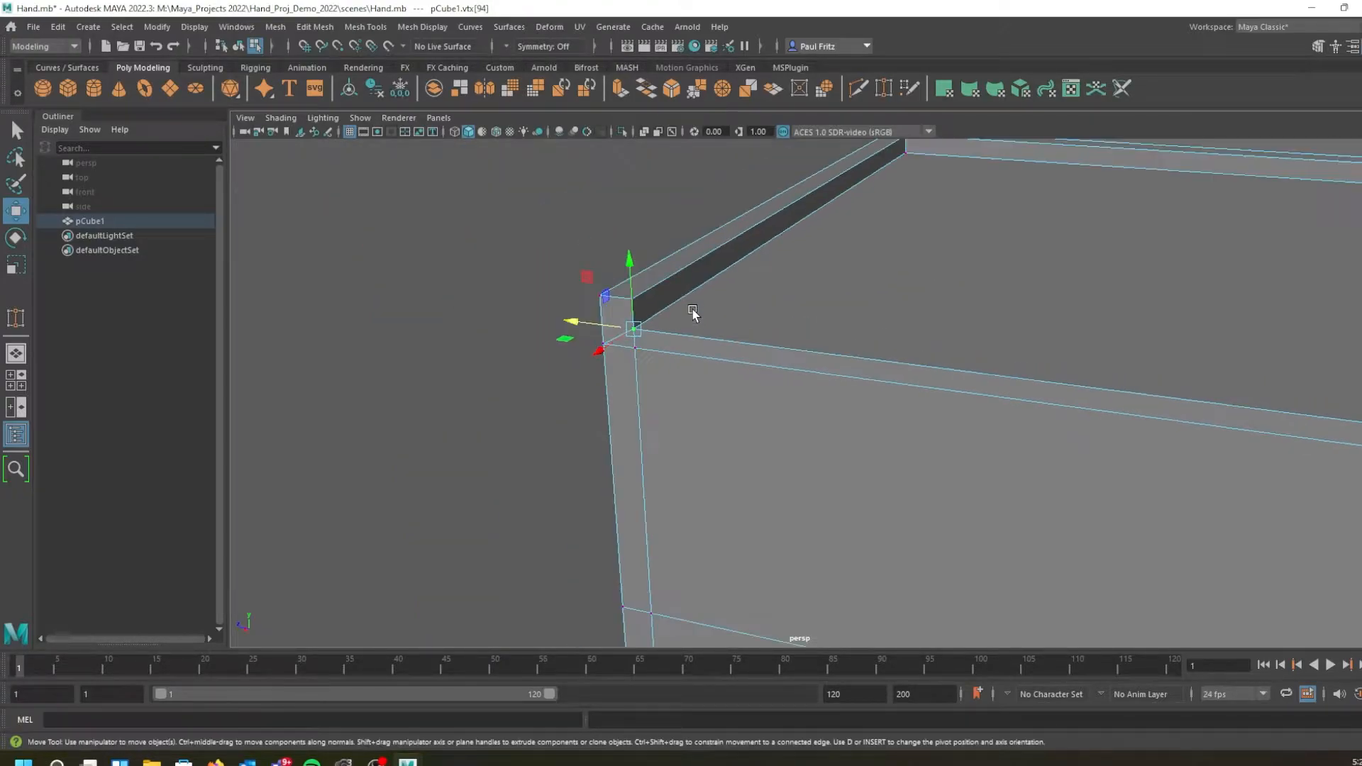
pyautogui.scroll(-1, 697, 307)
pyautogui.keyDown('alt'); pyautogui.moveTo(1044, 287); pyautogui.dragTo(942, 343, button='middle'); pyautogui.keyUp('alt')
pyautogui.moveTo(942, 345)
pyautogui.keyDown('alt'); pyautogui.mouseDown()
pyautogui.moveTo(1011, 334)
pyautogui.moveTo(965, 355)
pyautogui.mouseUp(); pyautogui.keyUp('alt')
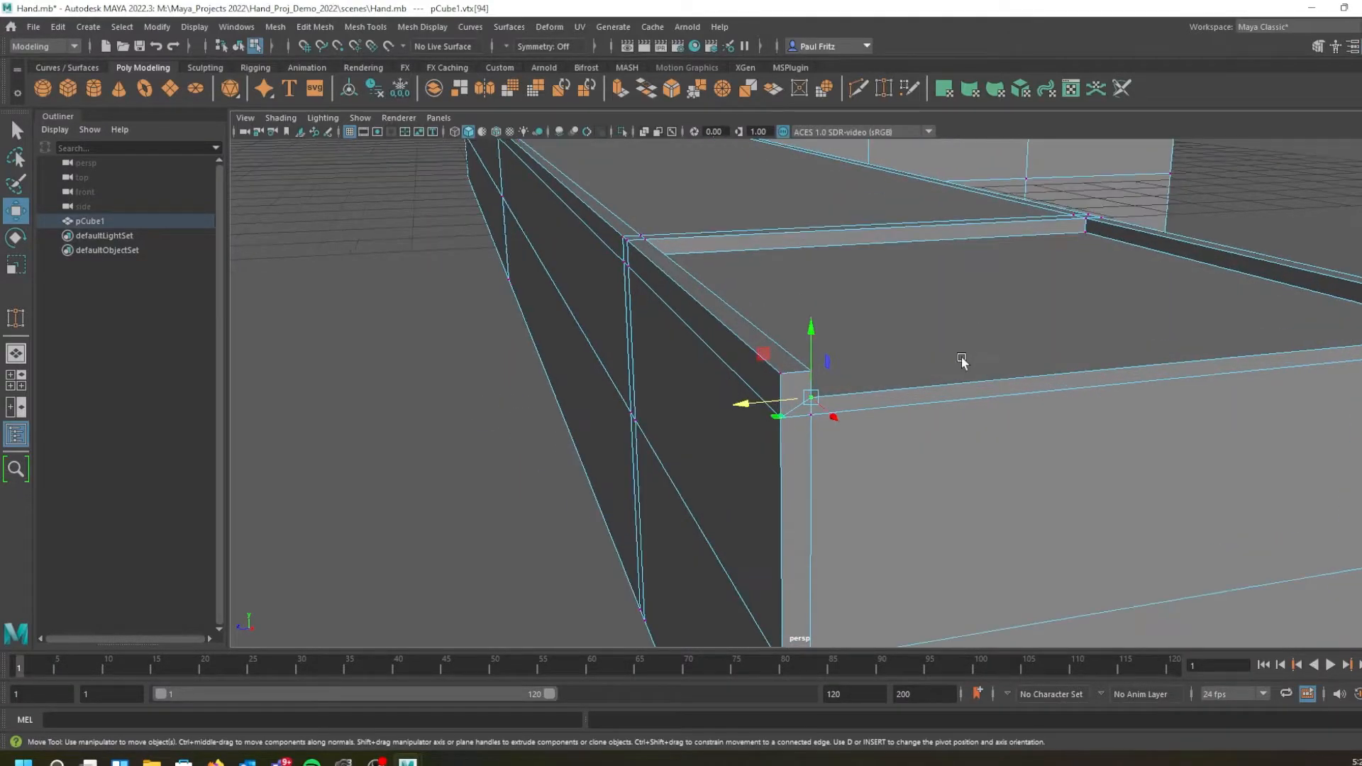
pyautogui.scroll(-2, 950, 345)
pyautogui.moveTo(950, 352); pyautogui.dragTo(957, 387, button='right')
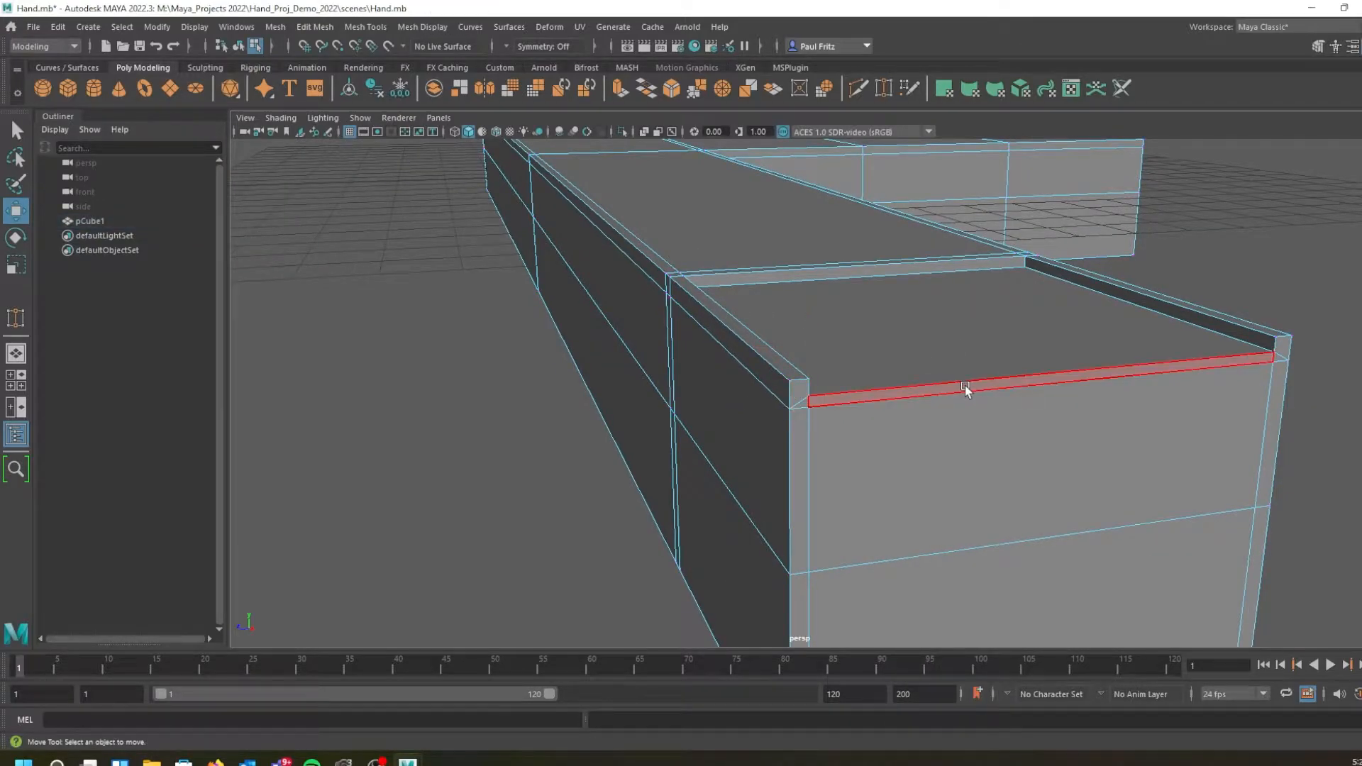
pyautogui.click(963, 408)
pyautogui.scroll(1, 959, 411)
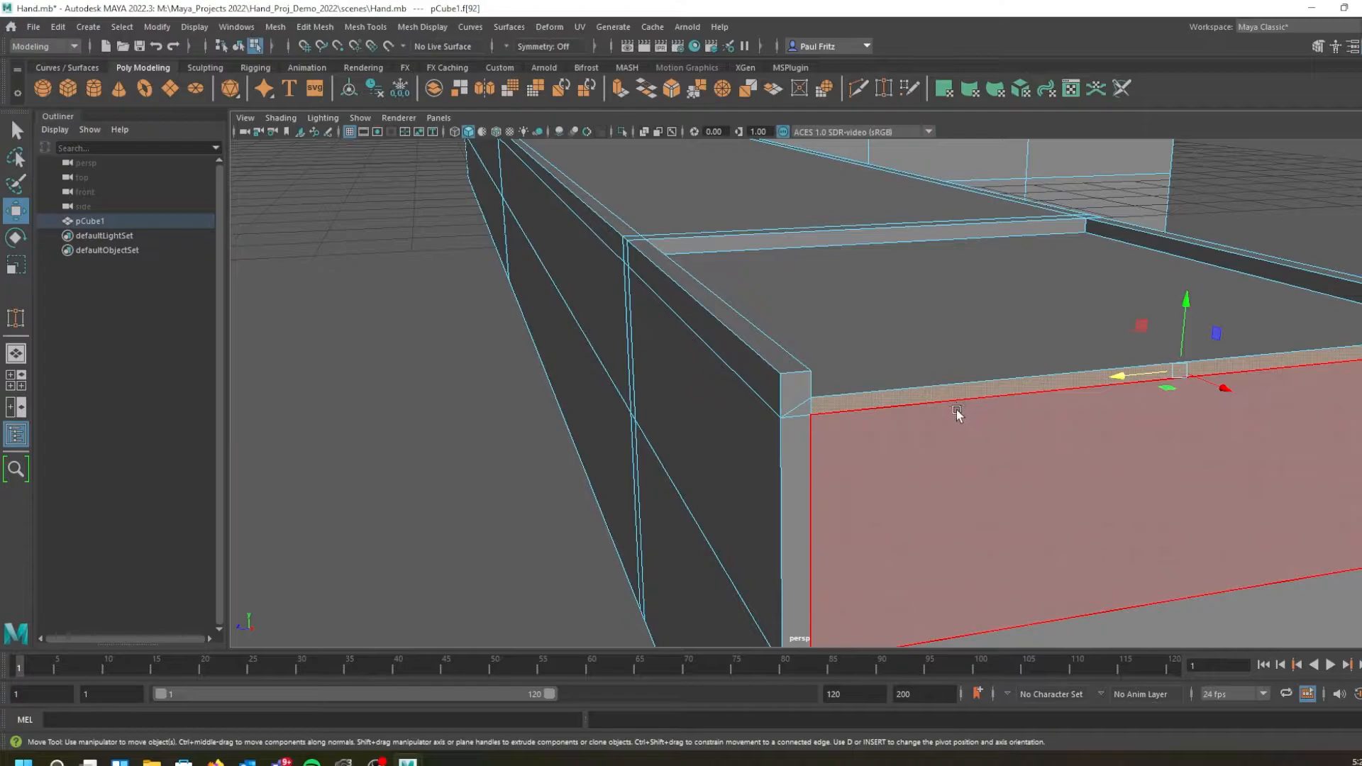
pyautogui.hotkey('ctrl', 'e')
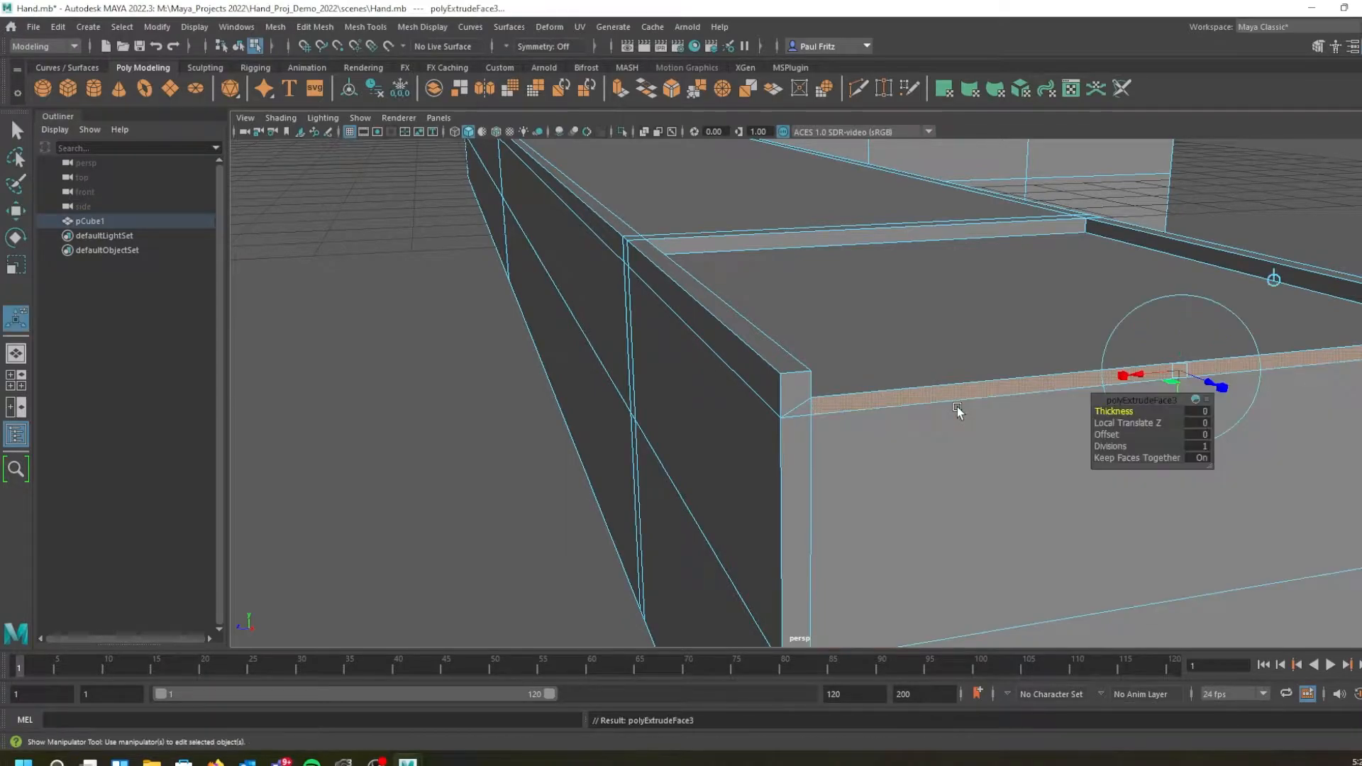
pyautogui.keyDown('alt'); pyautogui.moveTo(908, 423); pyautogui.dragTo(798, 379); pyautogui.keyUp('alt')
pyautogui.moveTo(998, 317); pyautogui.dragTo(1053, 326)
pyautogui.keyDown('alt'); pyautogui.moveTo(878, 390); pyautogui.dragTo(717, 386); pyautogui.keyUp('alt')
pyautogui.click(799, 380)
pyautogui.click(627, 378)
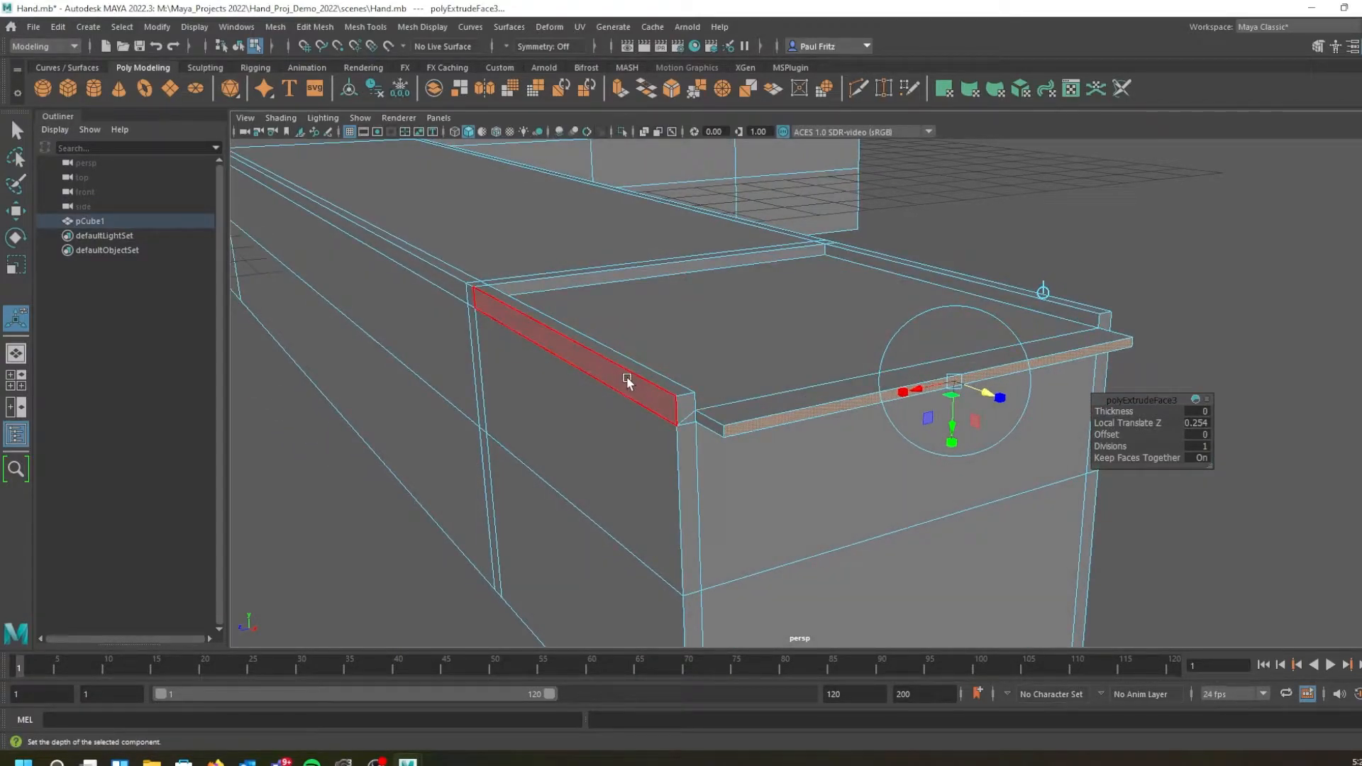
pyautogui.press('q')
# Show the hand in smooth preview and examine the extruded fingernail tip from above and from the front
pyautogui.click(627, 377)
pyautogui.click(622, 365)
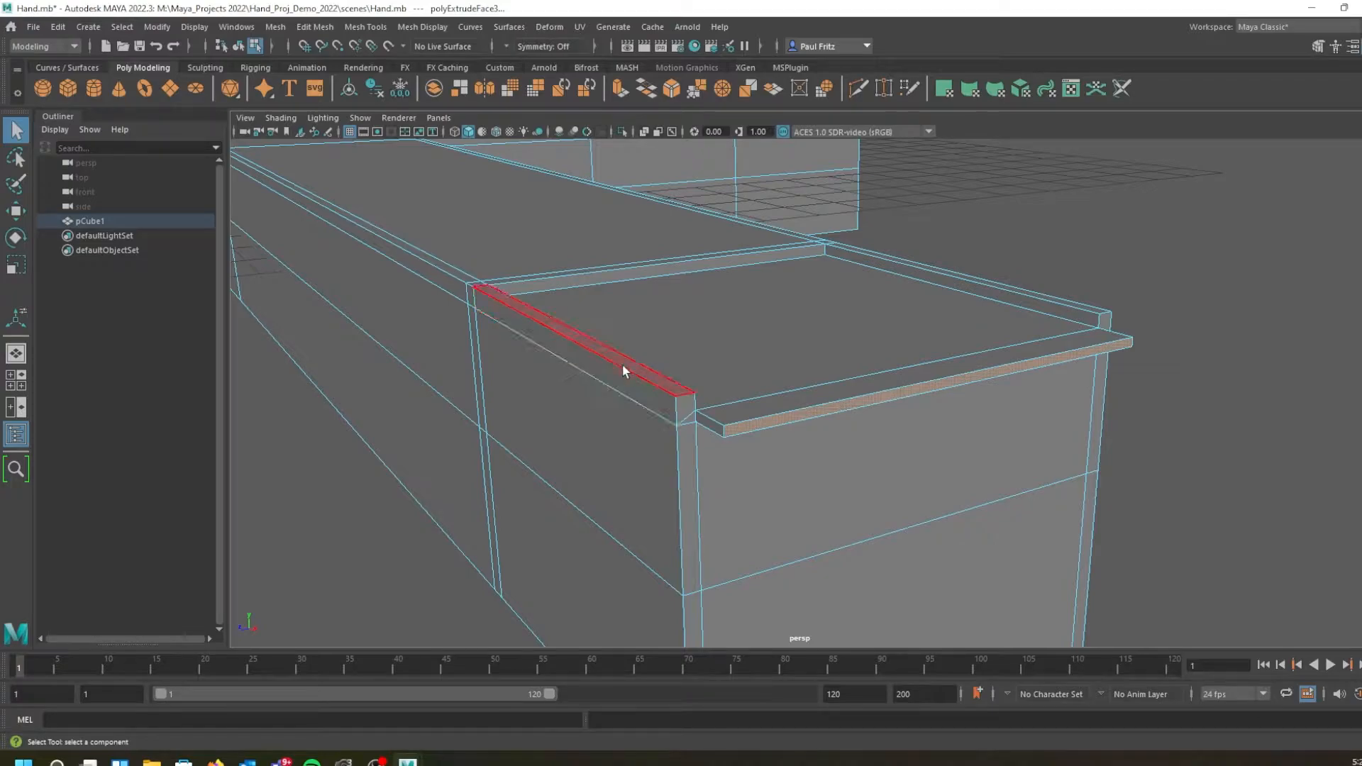
pyautogui.press('3')
pyautogui.keyDown('alt'); pyautogui.moveTo(624, 369); pyautogui.dragTo(720, 395); pyautogui.keyUp('alt')
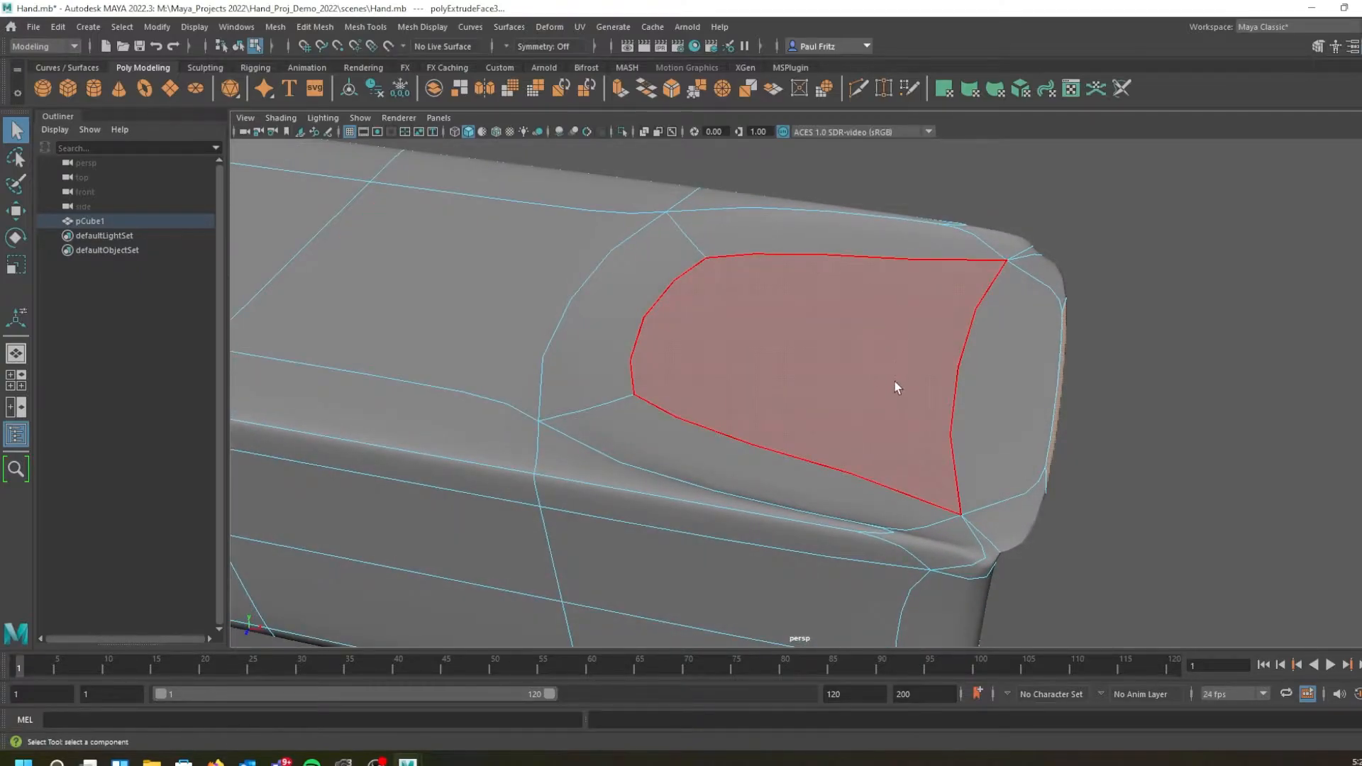
pyautogui.keyDown('alt'); pyautogui.moveTo(861, 446); pyautogui.dragTo(722, 421); pyautogui.keyUp('alt')
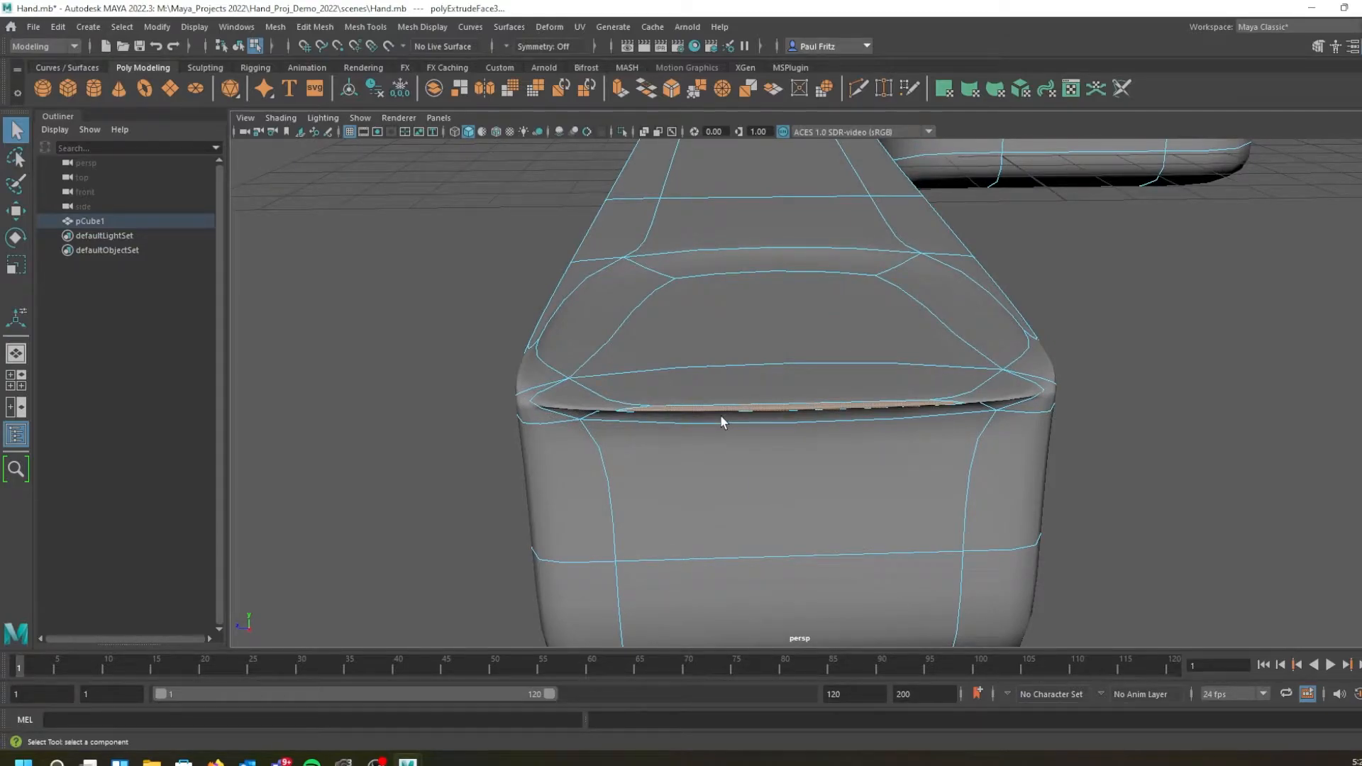
# Examine the fingernail tip in smooth preview, return to the unsmoothed mesh and inspect the side walls of the nail recess
pyautogui.keyDown('alt'); pyautogui.moveTo(618, 338); pyautogui.dragTo(686, 370); pyautogui.keyUp('alt')
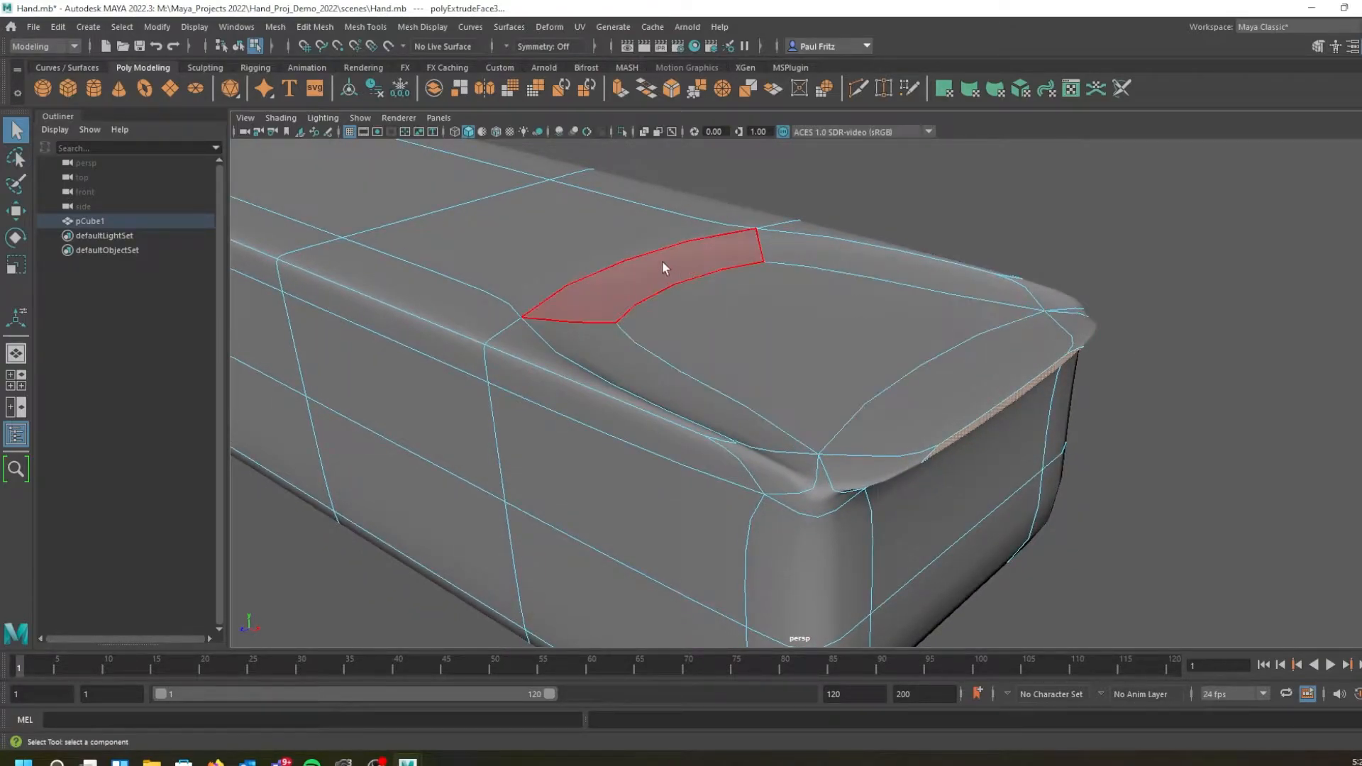
pyautogui.scroll(-3, 710, 275)
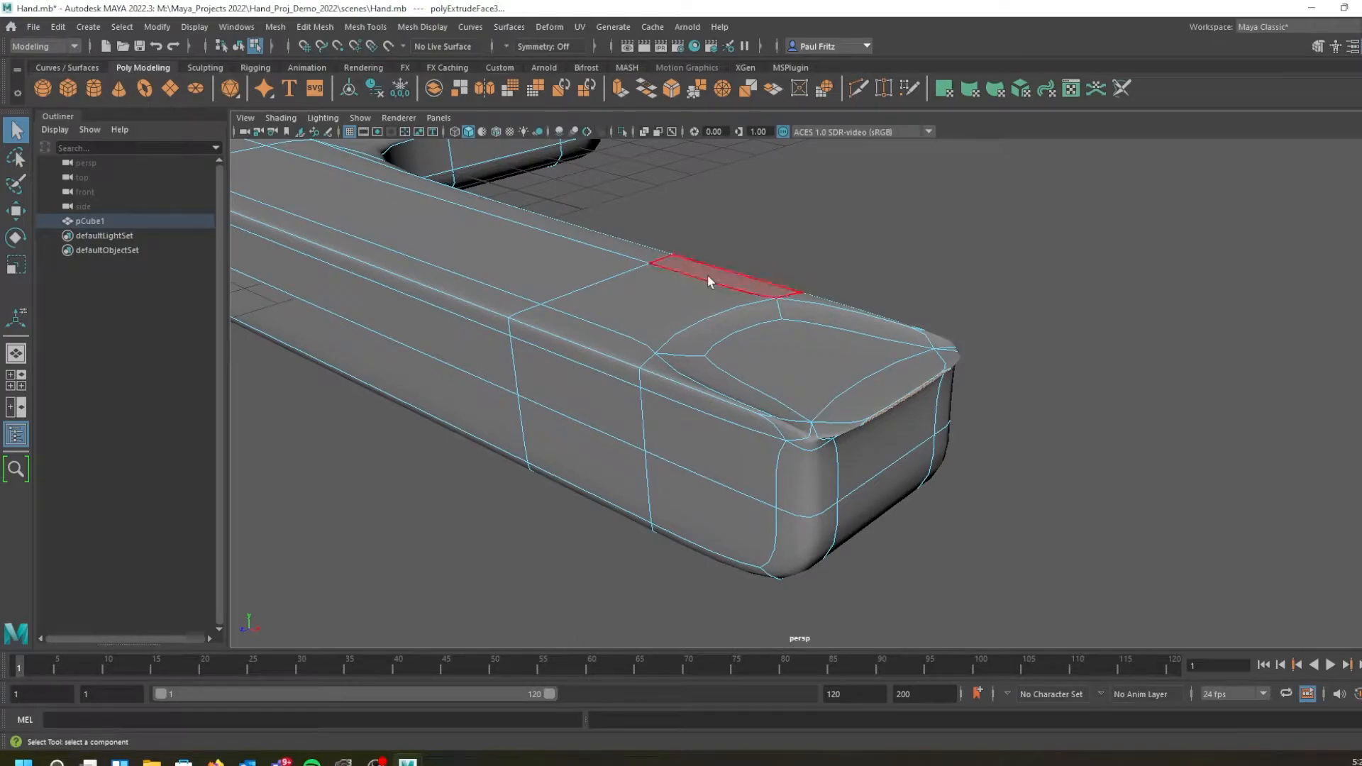
pyautogui.press('1')
pyautogui.keyDown('alt'); pyautogui.moveTo(657, 378); pyautogui.dragTo(585, 405); pyautogui.keyUp('alt')
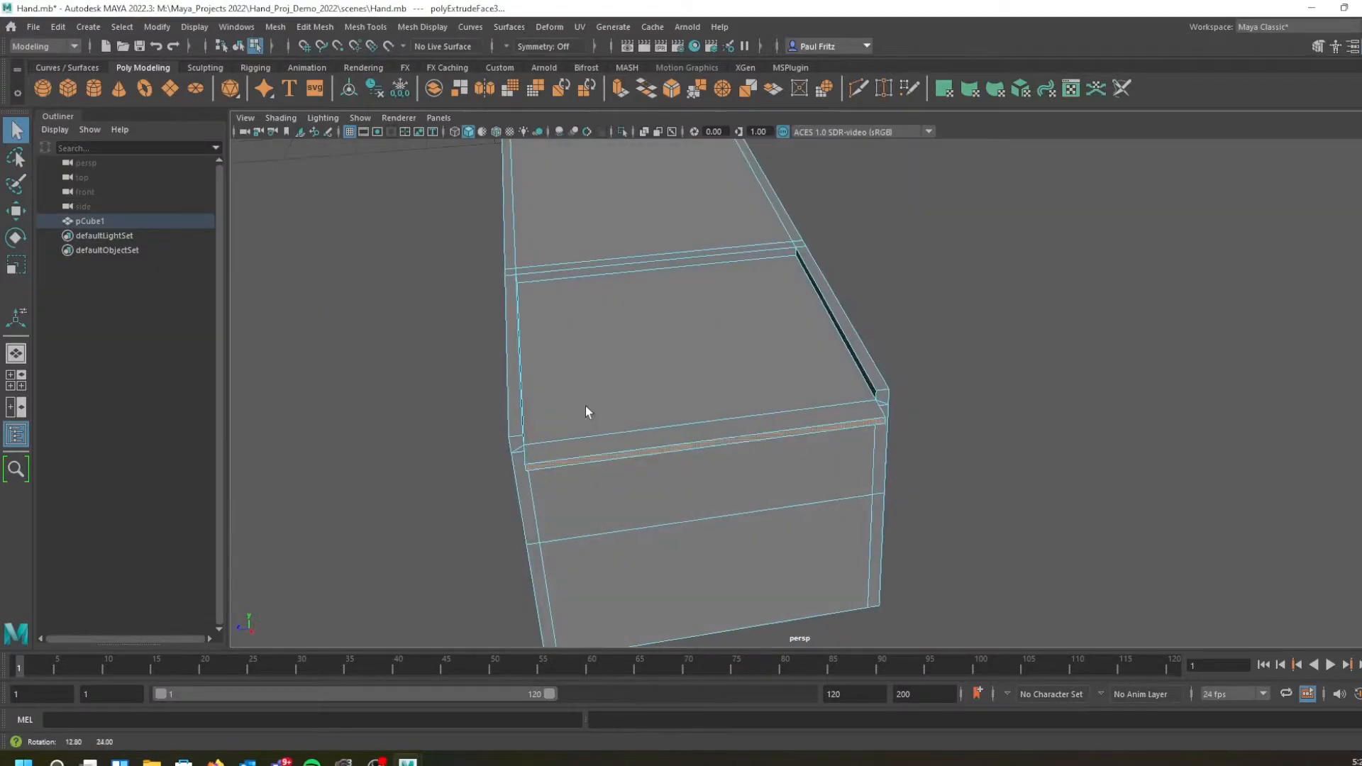
pyautogui.keyDown('alt'); pyautogui.moveTo(542, 363); pyautogui.dragTo(624, 334); pyautogui.keyUp('alt')
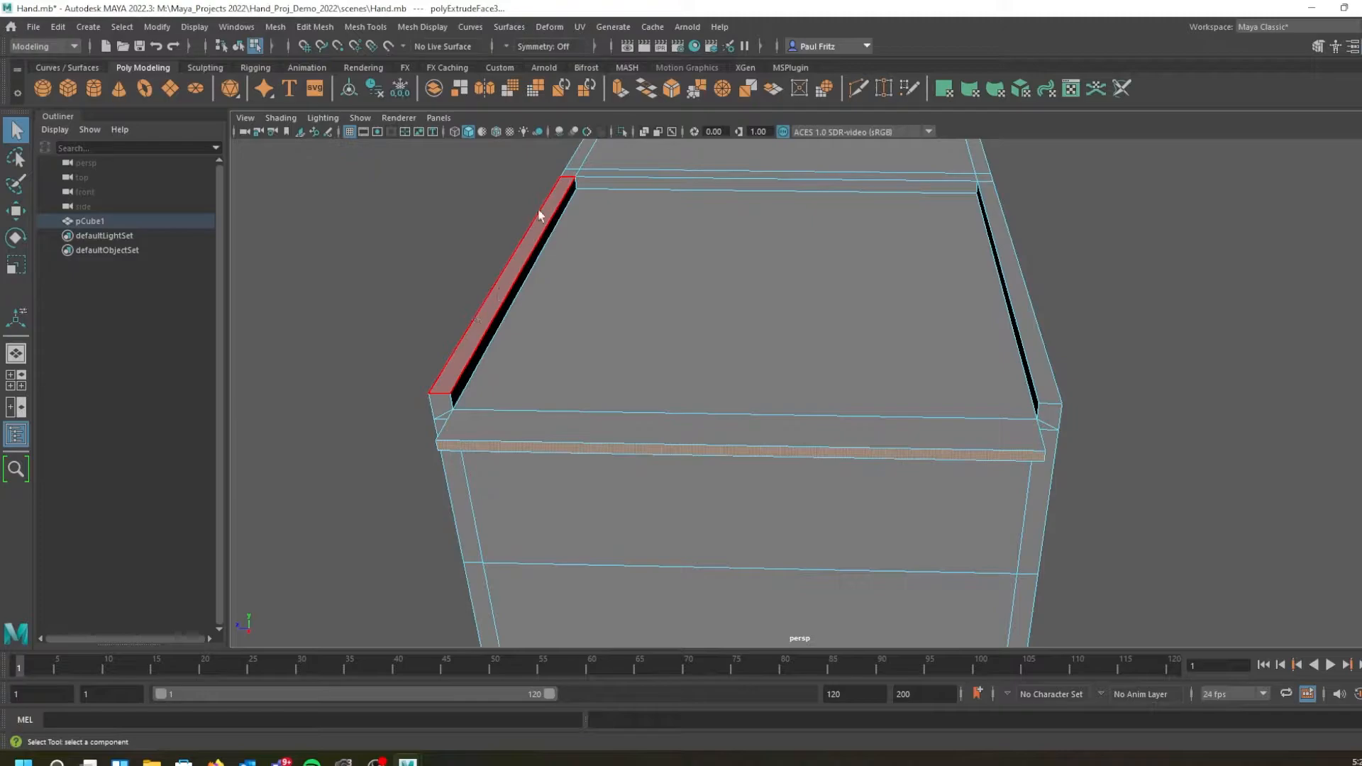
pyautogui.moveTo(837, 295)
pyautogui.keyDown('alt'); pyautogui.mouseDown()
pyautogui.moveTo(813, 269)
pyautogui.moveTo(830, 258)
pyautogui.moveTo(815, 304)
pyautogui.moveTo(856, 324)
pyautogui.moveTo(833, 313)
pyautogui.moveTo(847, 314)
pyautogui.mouseUp(); pyautogui.keyUp('alt')
pyautogui.keyDown('alt'); pyautogui.moveTo(594, 283); pyautogui.dragTo(537, 408); pyautogui.keyUp('alt')
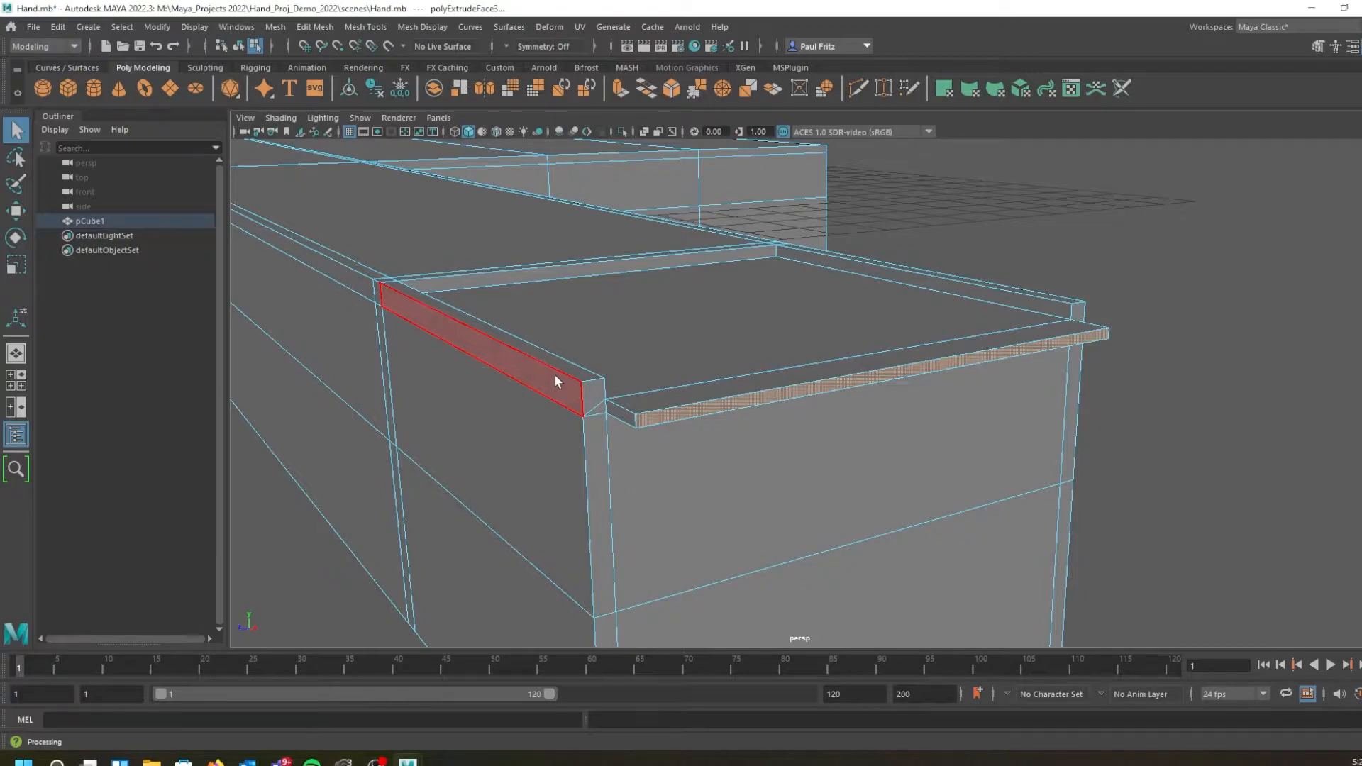
# Insert an edge loop along the raised walls around the nail recess, close to their upper rim
pyautogui.keyDown('alt'); pyautogui.moveTo(555, 376); pyautogui.dragTo(774, 270); pyautogui.keyUp('alt')
pyautogui.scroll(2, 490, 311)
pyautogui.keyDown('alt'); pyautogui.moveTo(857, 280); pyautogui.dragTo(560, 327); pyautogui.keyUp('alt')
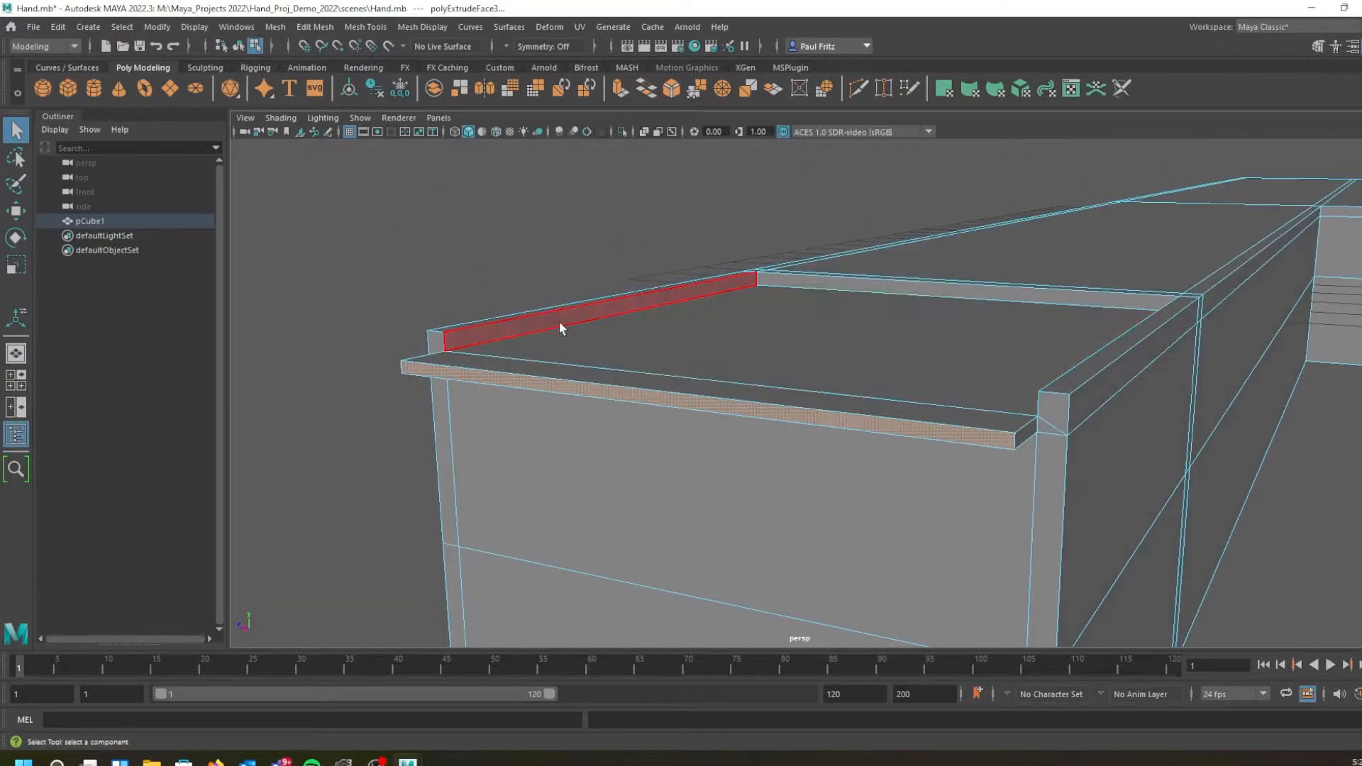
pyautogui.moveTo(533, 334)
pyautogui.mouseDown(button='right')
pyautogui.moveTo(580, 311)
pyautogui.moveTo(560, 306)
pyautogui.moveTo(529, 330)
pyautogui.moveTo(543, 332)
pyautogui.mouseUp(button='right')
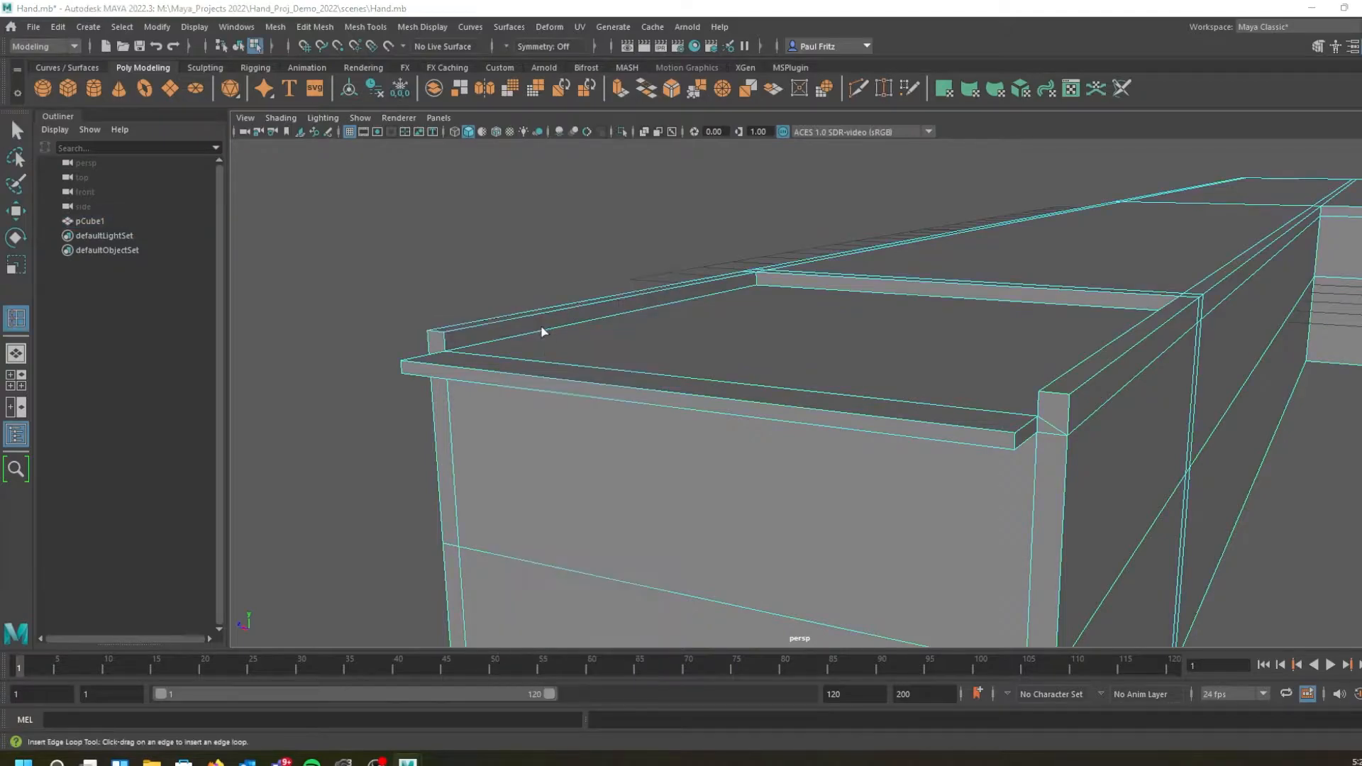
pyautogui.keyDown('alt'); pyautogui.moveTo(576, 319); pyautogui.dragTo(575, 326); pyautogui.keyUp('alt')
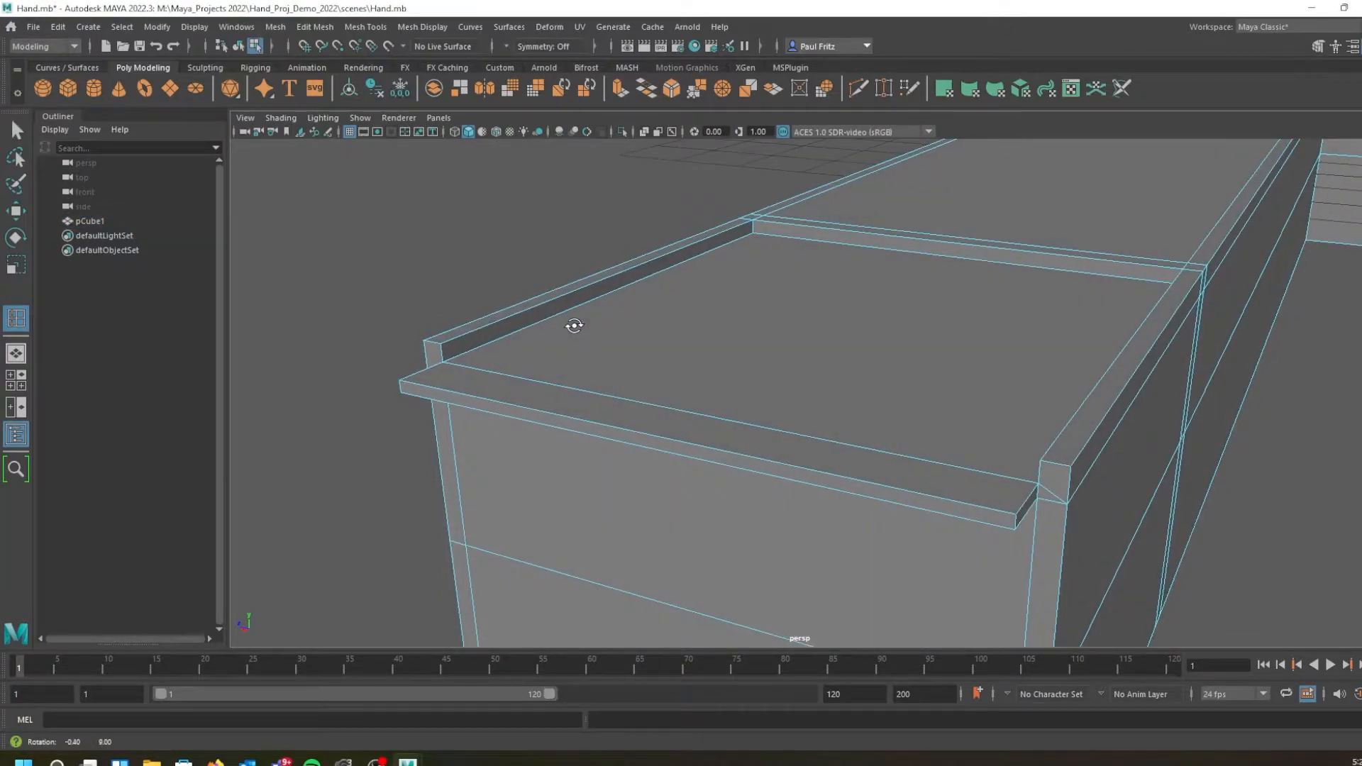
pyautogui.moveTo(441, 353); pyautogui.dragTo(442, 354)
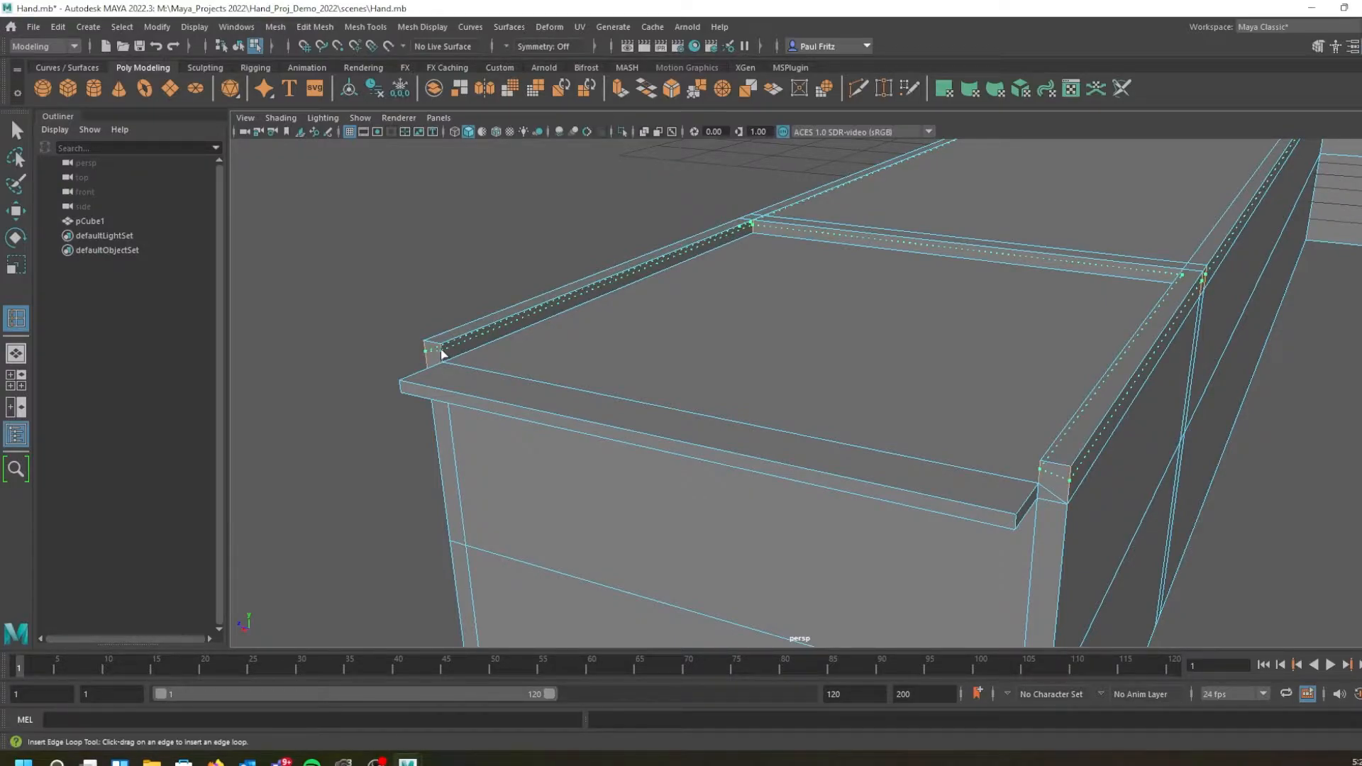
pyautogui.moveTo(442, 354); pyautogui.dragTo(632, 371)
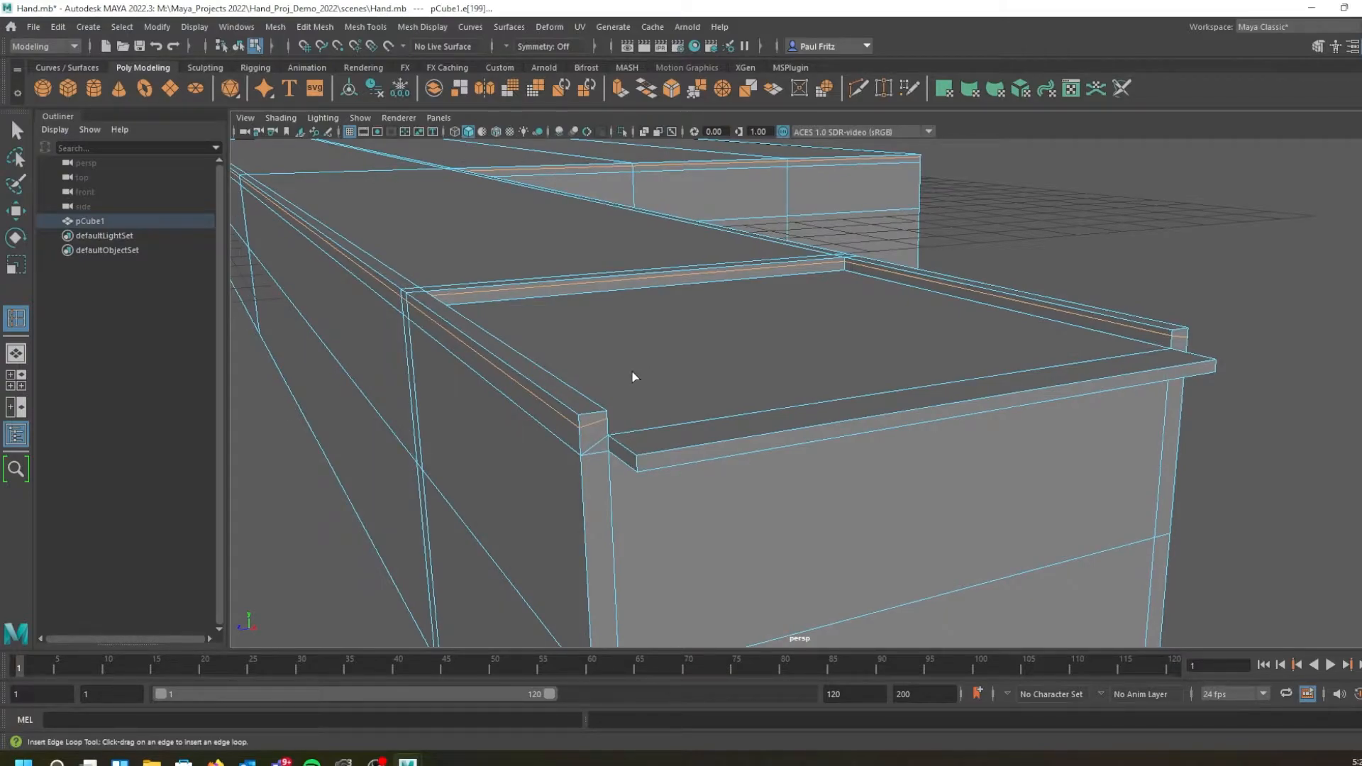
# Check the nail recess's rim in smooth preview from the front and above, and return to the unsmoothed display
pyautogui.press('q')
pyautogui.press('3')
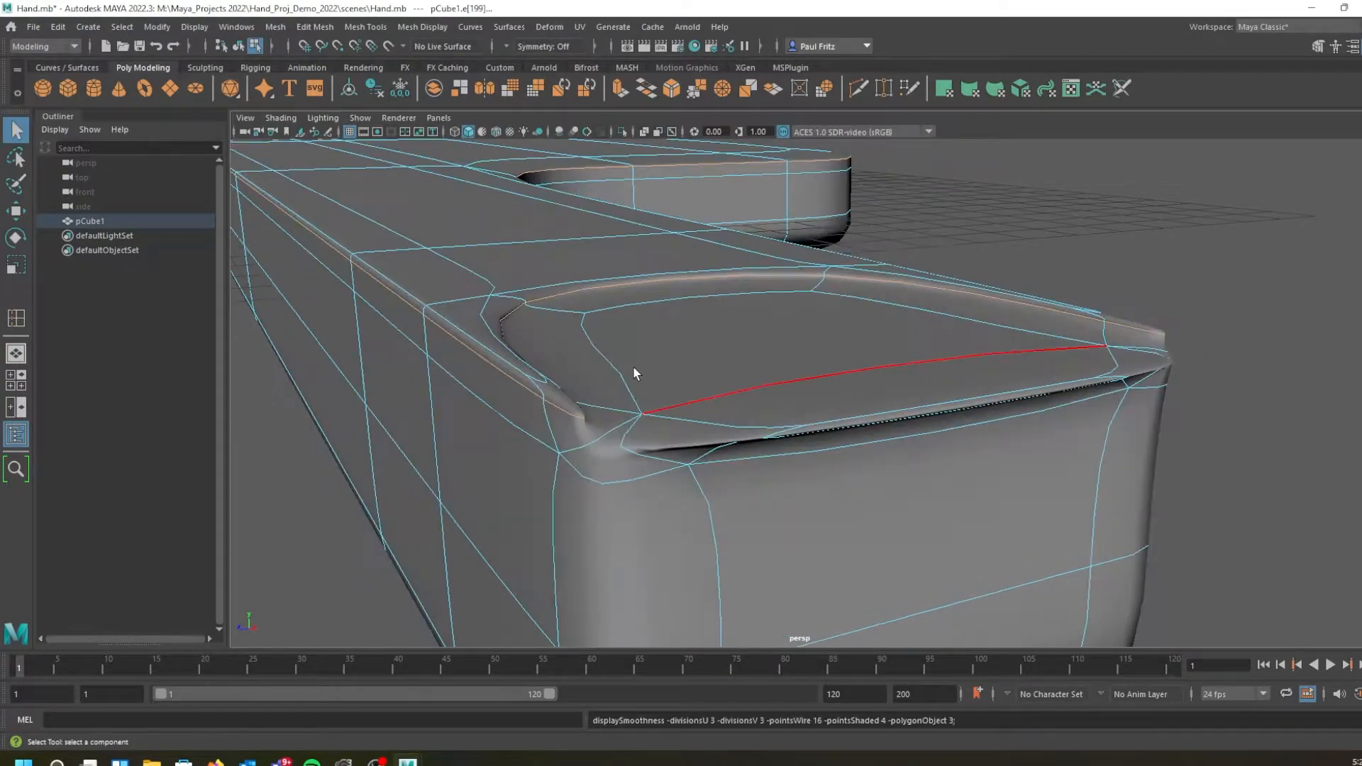
pyautogui.moveTo(637, 356)
pyautogui.keyDown('alt'); pyautogui.mouseDown()
pyautogui.moveTo(575, 353)
pyautogui.moveTo(687, 359)
pyautogui.moveTo(642, 352)
pyautogui.moveTo(656, 338)
pyautogui.moveTo(644, 339)
pyautogui.mouseUp(); pyautogui.keyUp('alt')
pyautogui.scroll(-3, 535, 342)
pyautogui.keyDown('alt'); pyautogui.moveTo(535, 342); pyautogui.dragTo(532, 371); pyautogui.keyUp('alt')
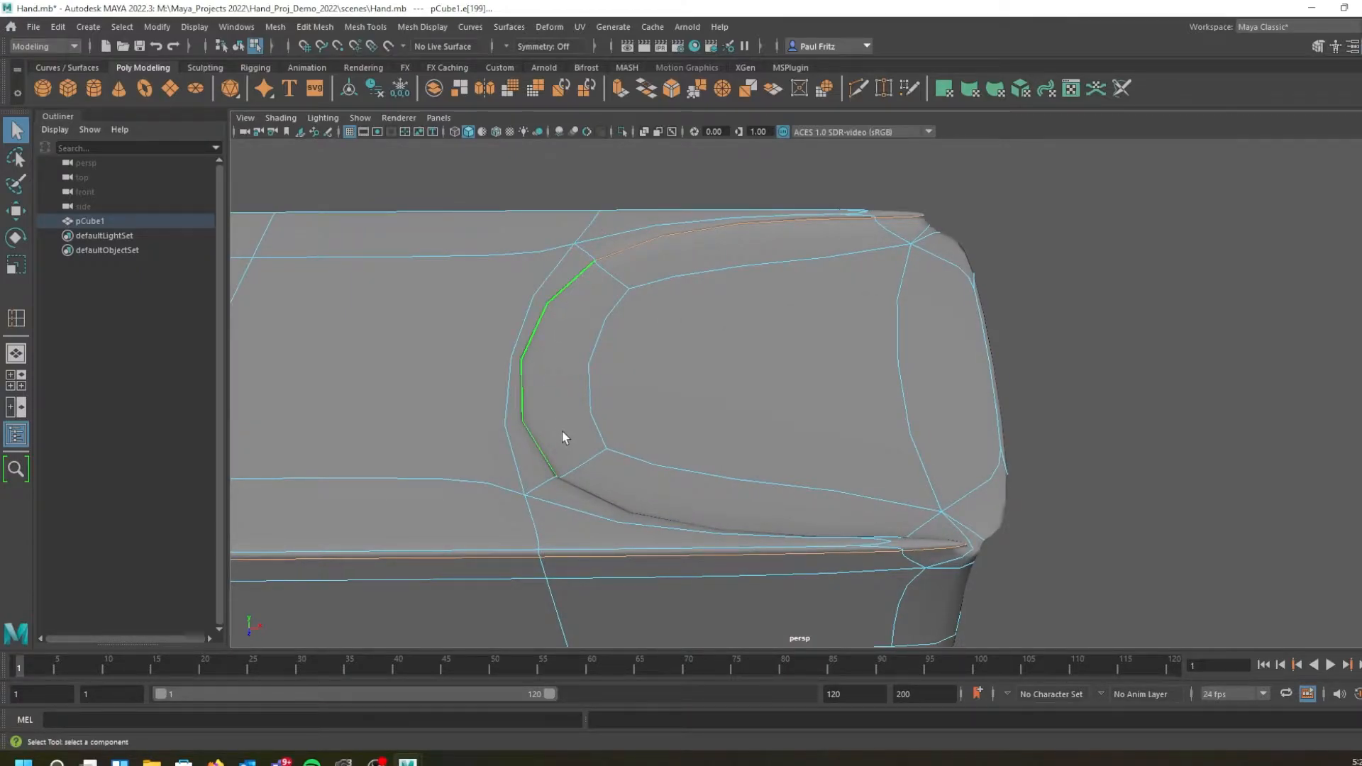
pyautogui.press('1')
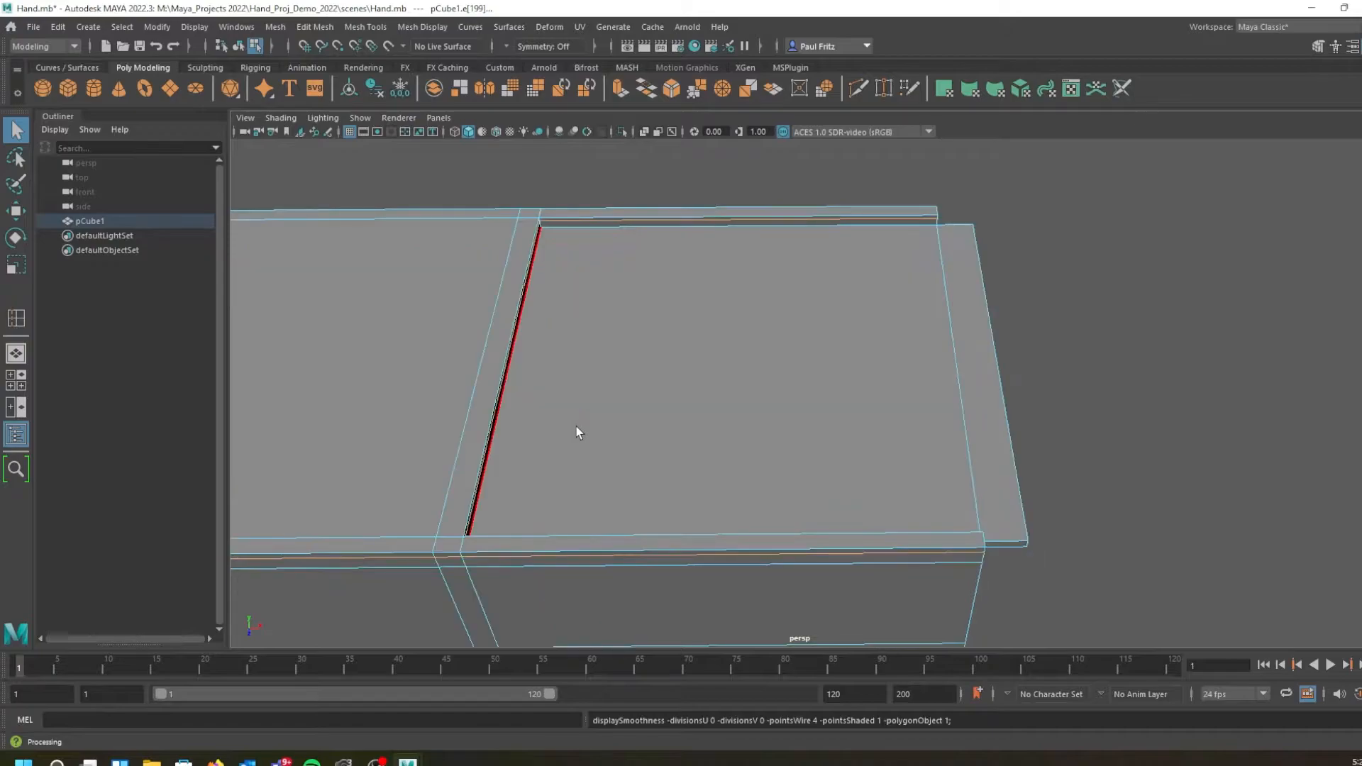
# Insert a lengthwise edge loop down the middle of the finger, running through the nail and the front face
pyautogui.keyDown('alt'); pyautogui.moveTo(635, 461); pyautogui.dragTo(520, 434); pyautogui.keyUp('alt')
pyautogui.keyDown('alt'); pyautogui.moveTo(725, 427); pyautogui.dragTo(753, 415); pyautogui.keyUp('alt')
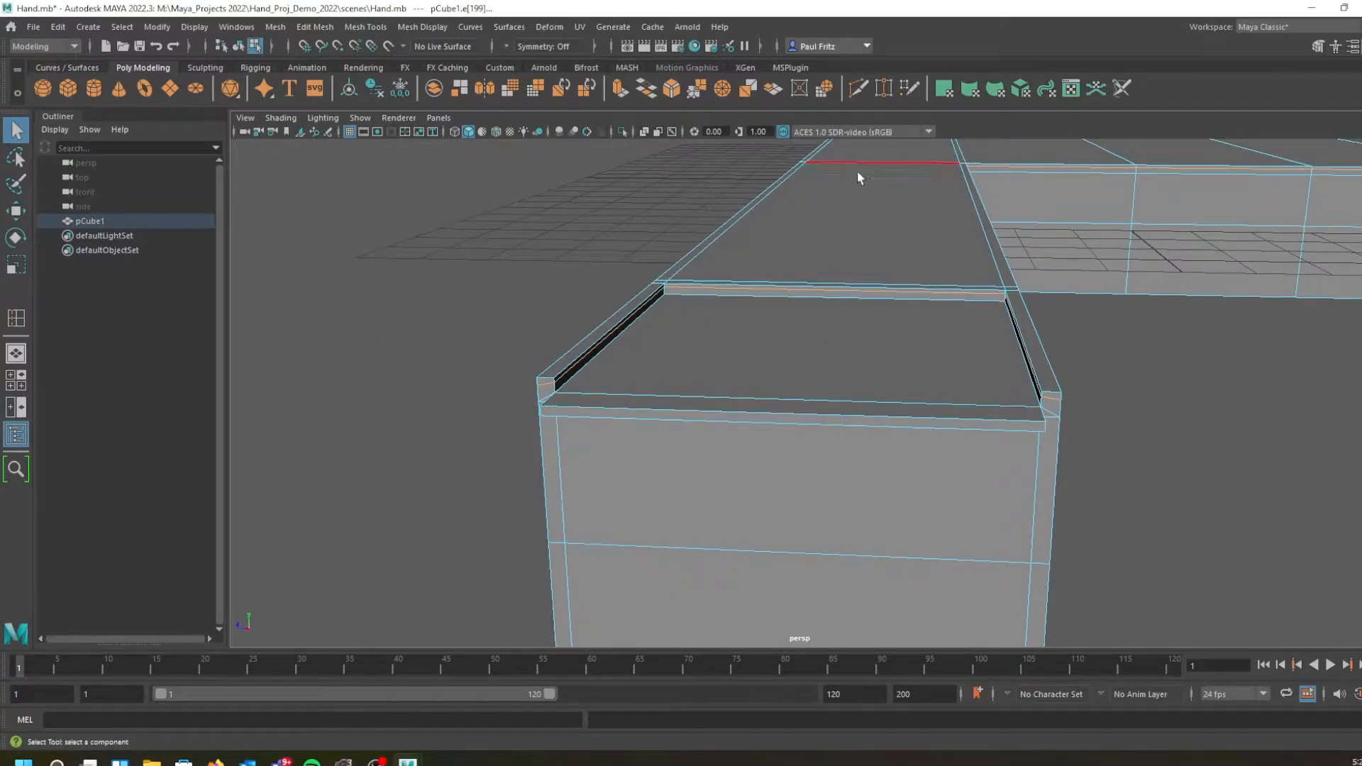
pyautogui.scroll(-3, 799, 397)
pyautogui.scroll(-4, 800, 402)
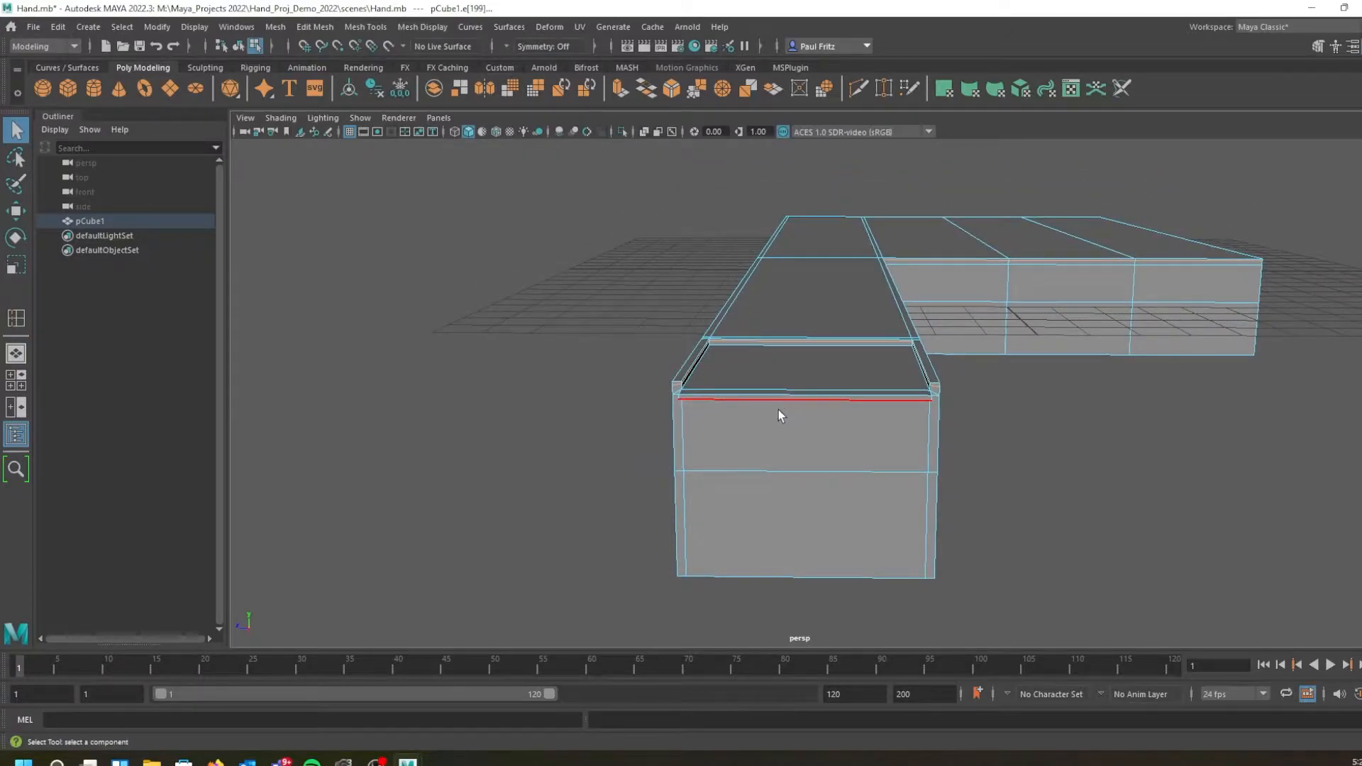
pyautogui.moveTo(775, 411)
pyautogui.mouseDown(button='right')
pyautogui.moveTo(816, 346)
pyautogui.moveTo(759, 400)
pyautogui.mouseUp(button='right')
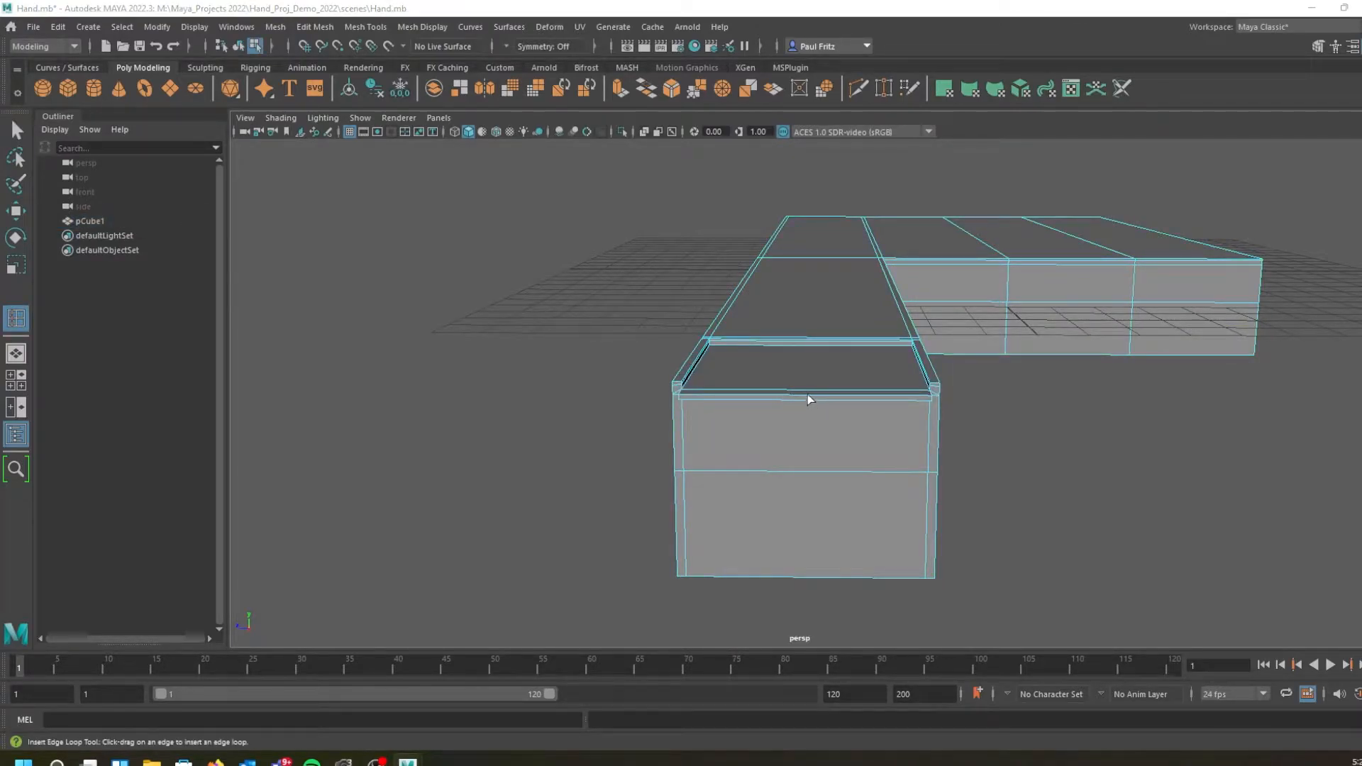
pyautogui.moveTo(807, 395); pyautogui.dragTo(803, 396)
# Inspect the lengthwise center loop on the unsmoothed finger, and examine the nail and fingertip in smooth preview from several angles
pyautogui.moveTo(738, 447)
pyautogui.keyDown('alt'); pyautogui.mouseDown()
pyautogui.moveTo(724, 459)
pyautogui.moveTo(745, 471)
pyautogui.mouseUp(); pyautogui.keyUp('alt')
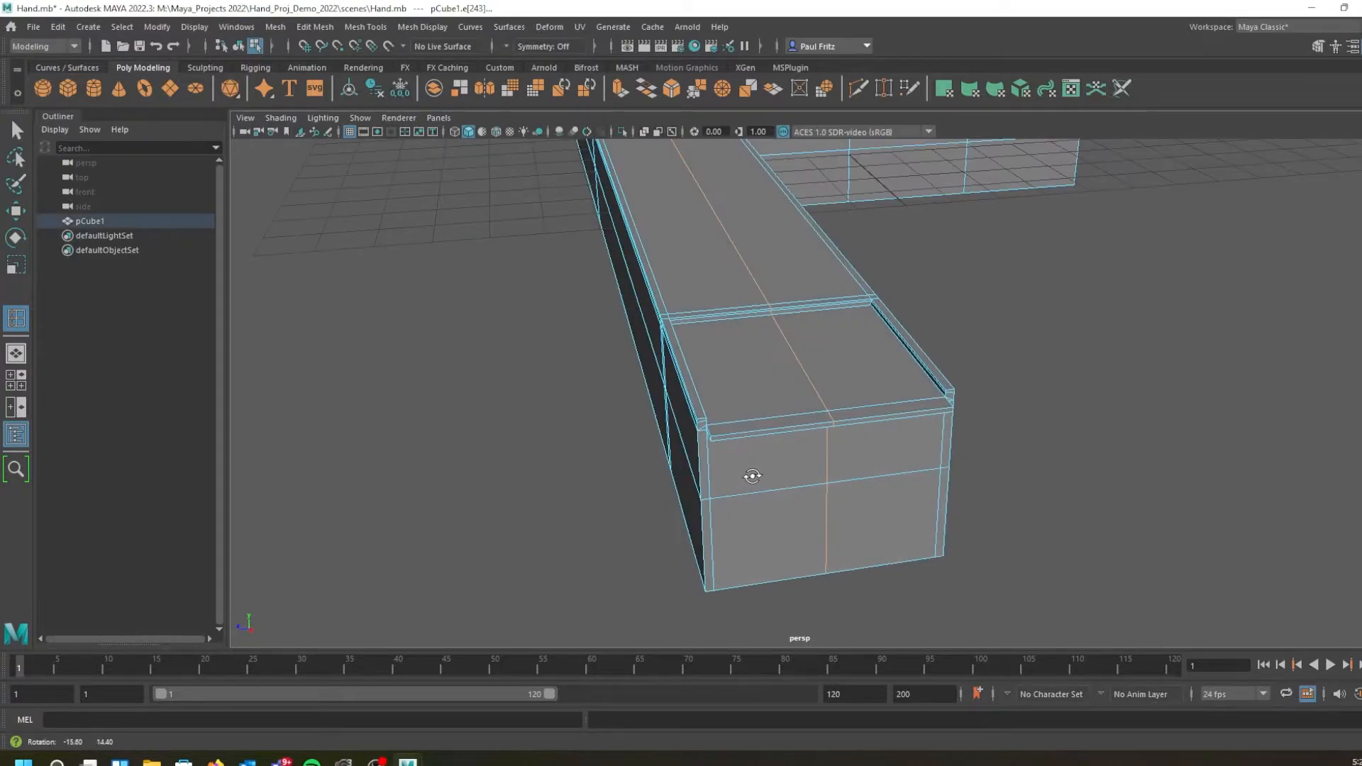
pyautogui.keyDown('alt'); pyautogui.moveTo(790, 397); pyautogui.dragTo(831, 390); pyautogui.keyUp('alt')
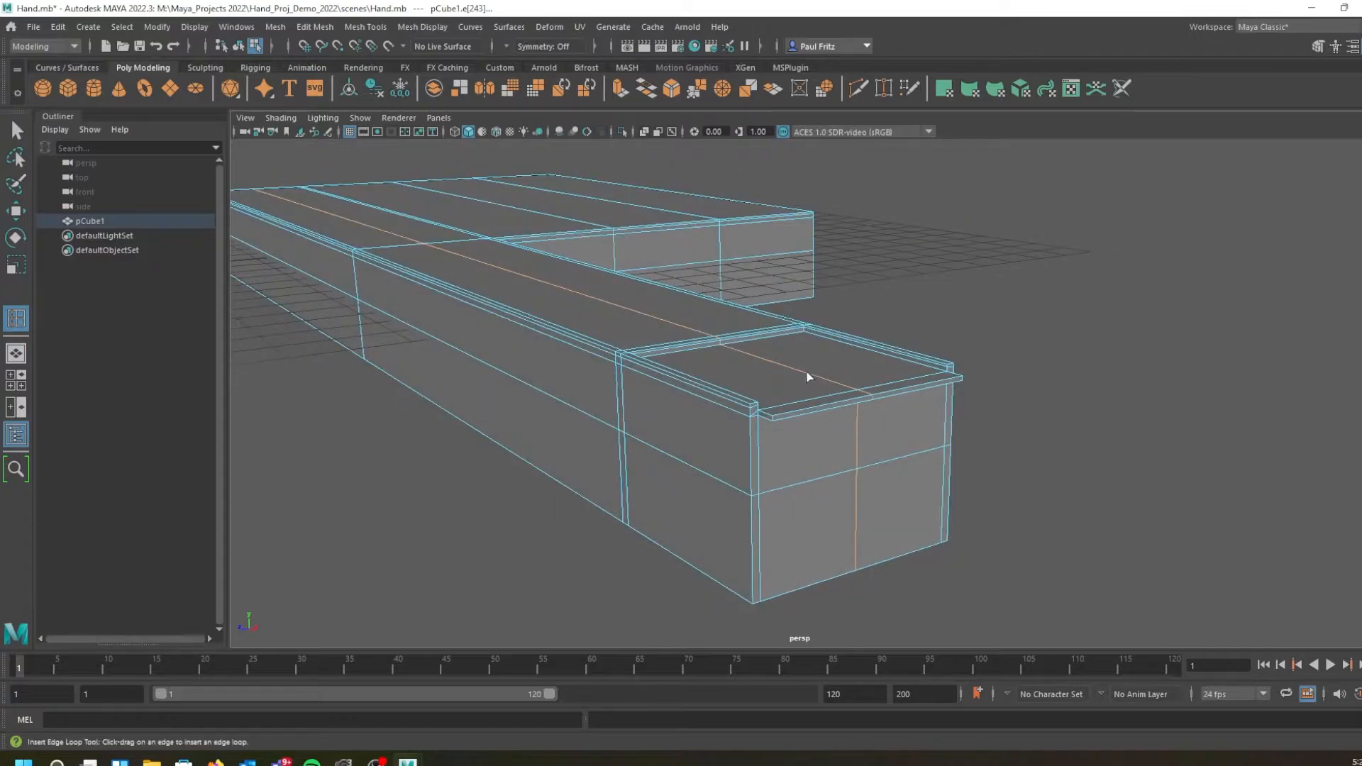
pyautogui.keyDown('alt'); pyautogui.moveTo(730, 395); pyautogui.dragTo(815, 443); pyautogui.keyUp('alt')
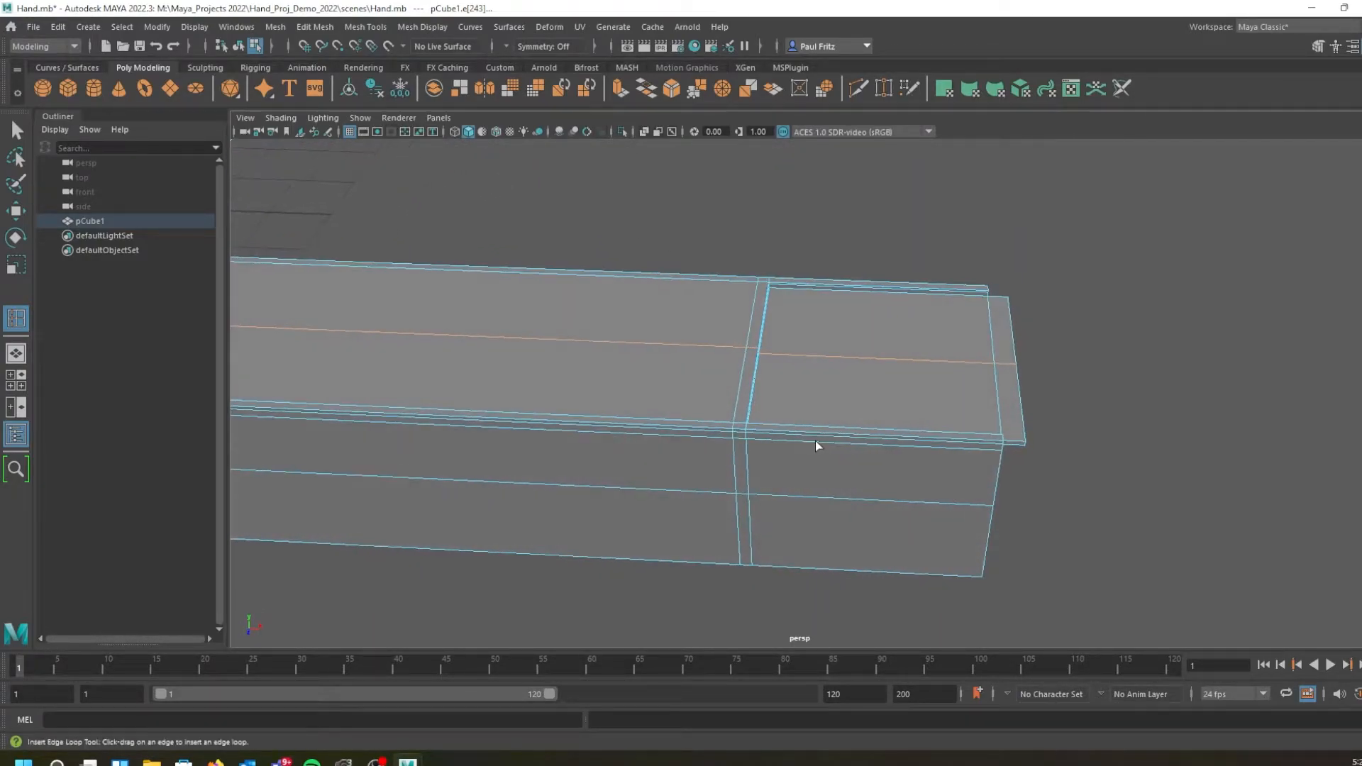
pyautogui.scroll(2, 780, 432)
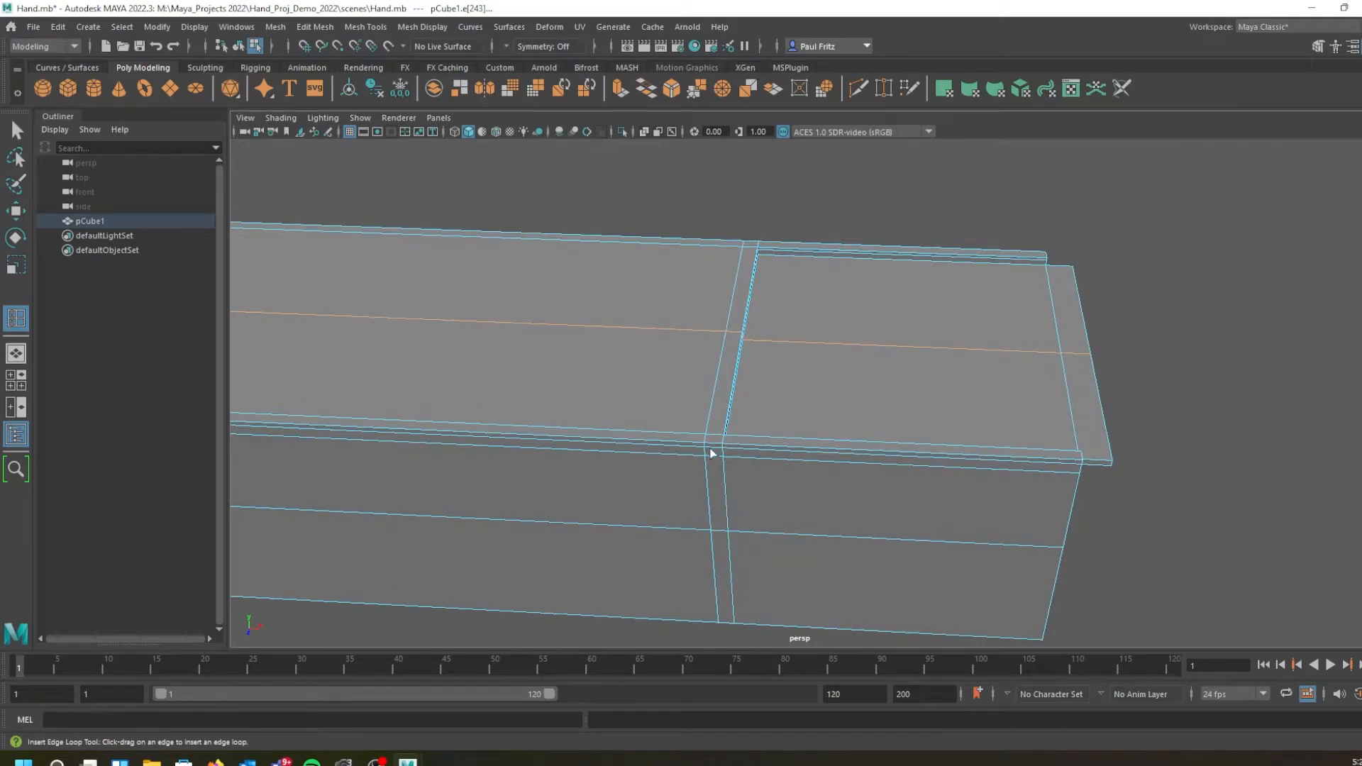
pyautogui.keyDown('alt'); pyautogui.moveTo(701, 452); pyautogui.dragTo(644, 403); pyautogui.keyUp('alt')
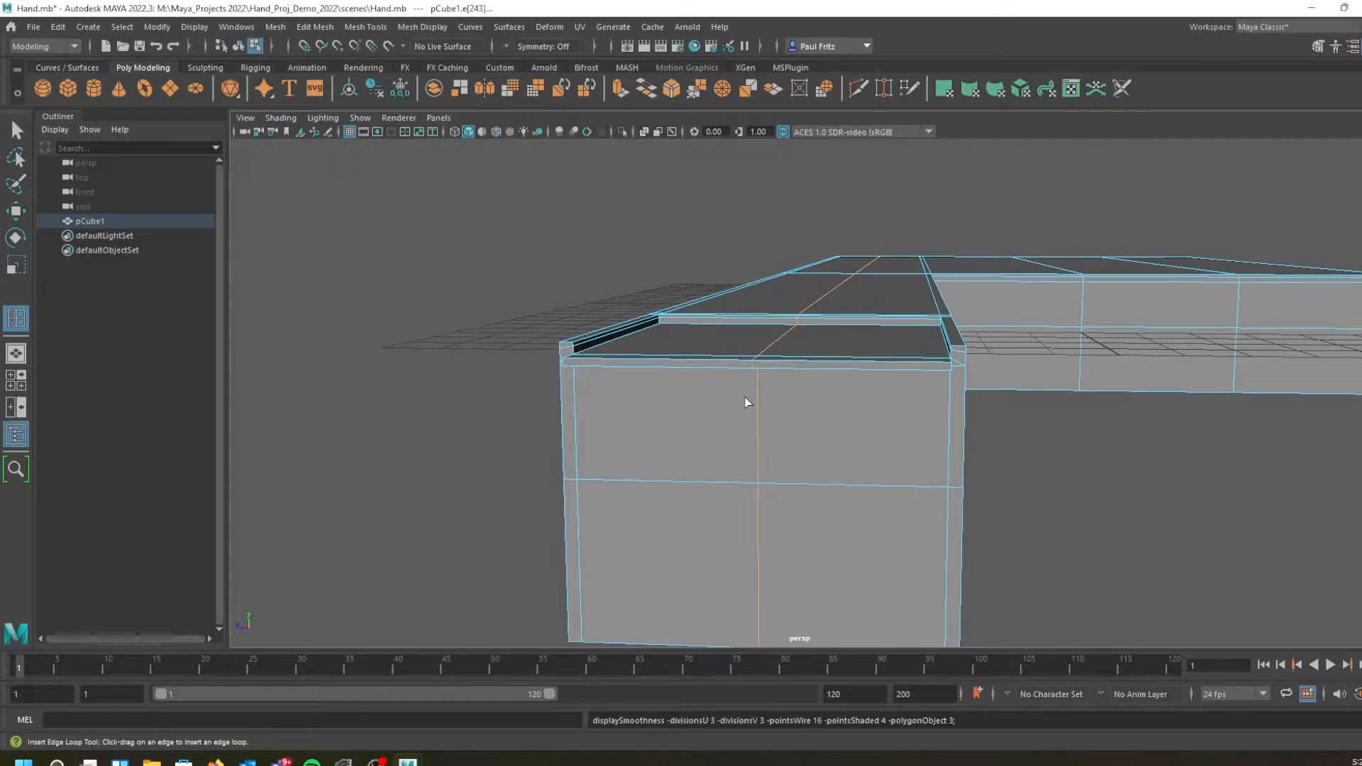
pyautogui.press('3')
pyautogui.keyDown('alt'); pyautogui.moveTo(744, 402); pyautogui.dragTo(827, 304); pyautogui.keyUp('alt')
pyautogui.keyDown('alt'); pyautogui.moveTo(997, 423); pyautogui.dragTo(672, 349); pyautogui.keyUp('alt')
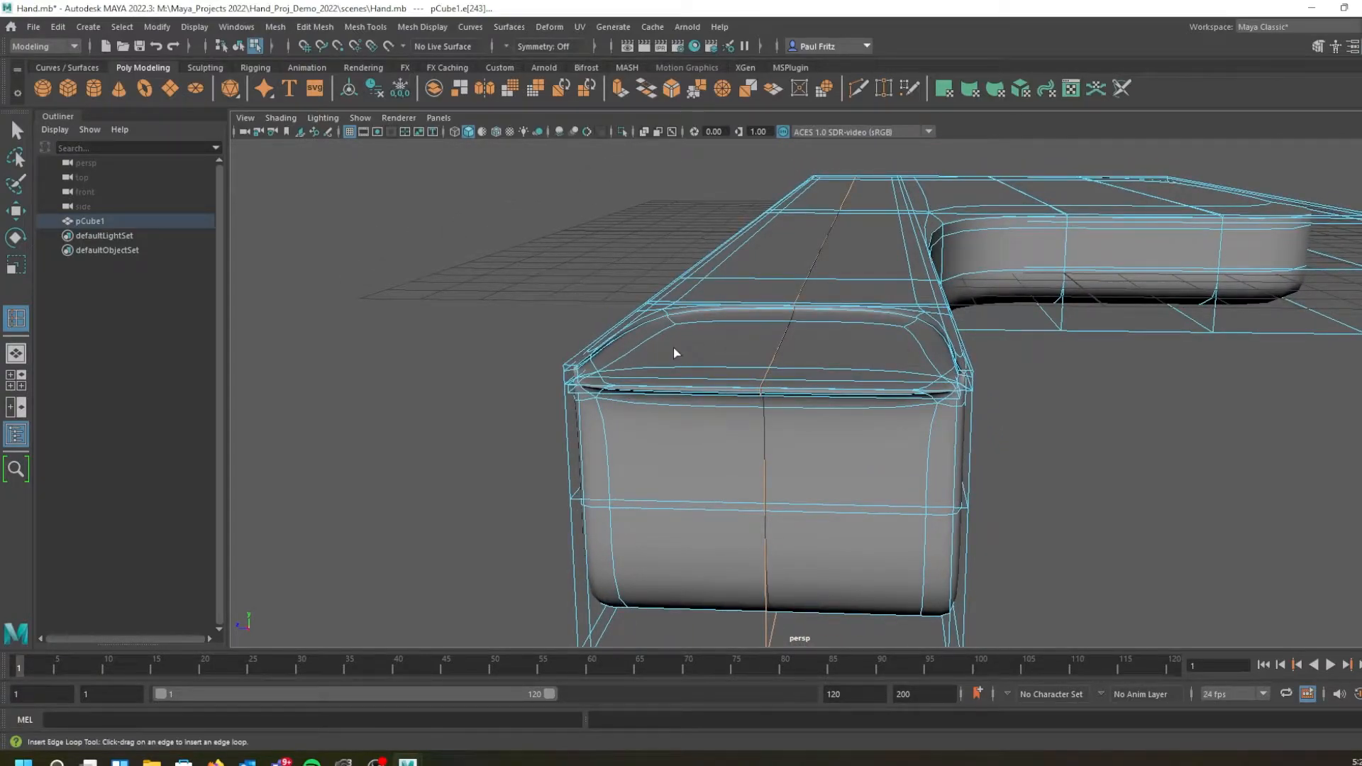
pyautogui.keyDown('alt'); pyautogui.moveTo(694, 322); pyautogui.dragTo(724, 337); pyautogui.keyUp('alt')
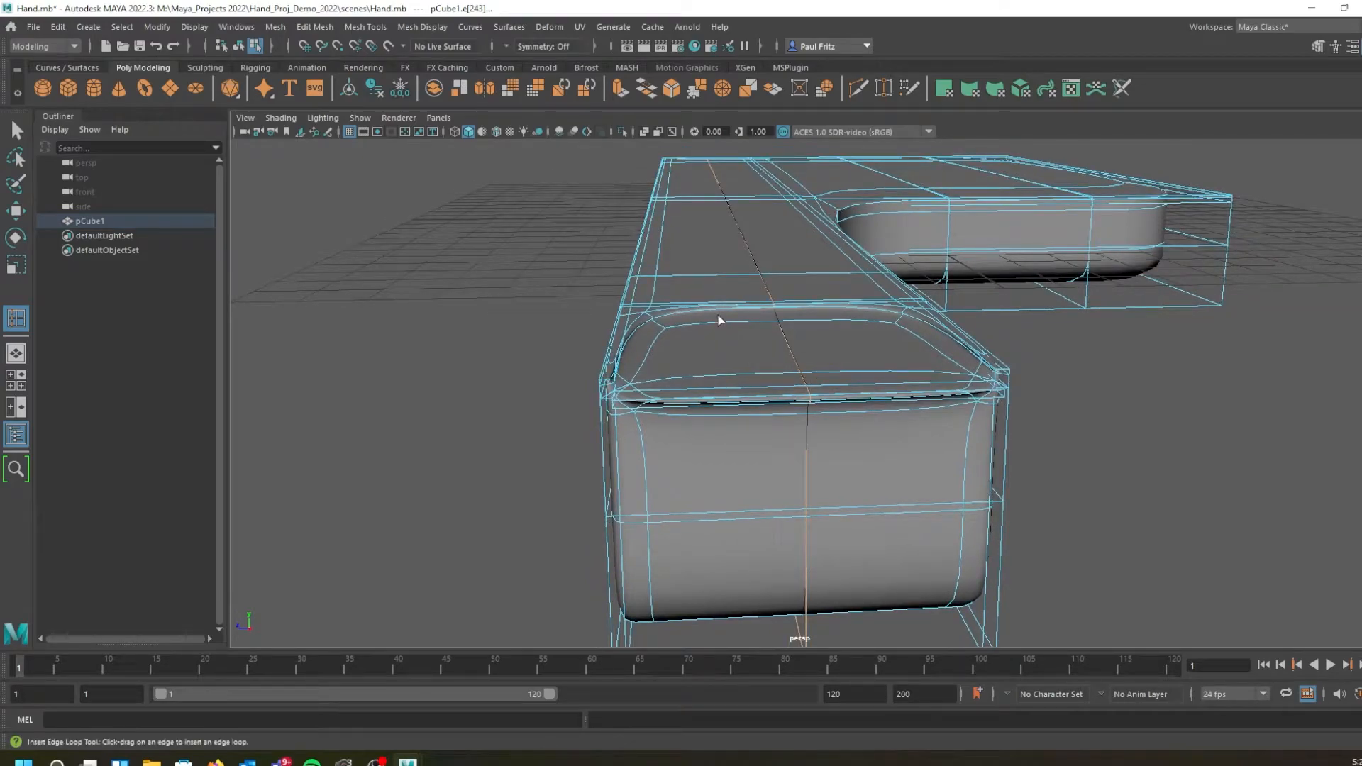
pyautogui.keyDown('alt'); pyautogui.moveTo(704, 313); pyautogui.dragTo(737, 308); pyautogui.keyUp('alt')
pyautogui.keyDown('alt'); pyautogui.moveTo(756, 403); pyautogui.dragTo(748, 371); pyautogui.keyUp('alt')
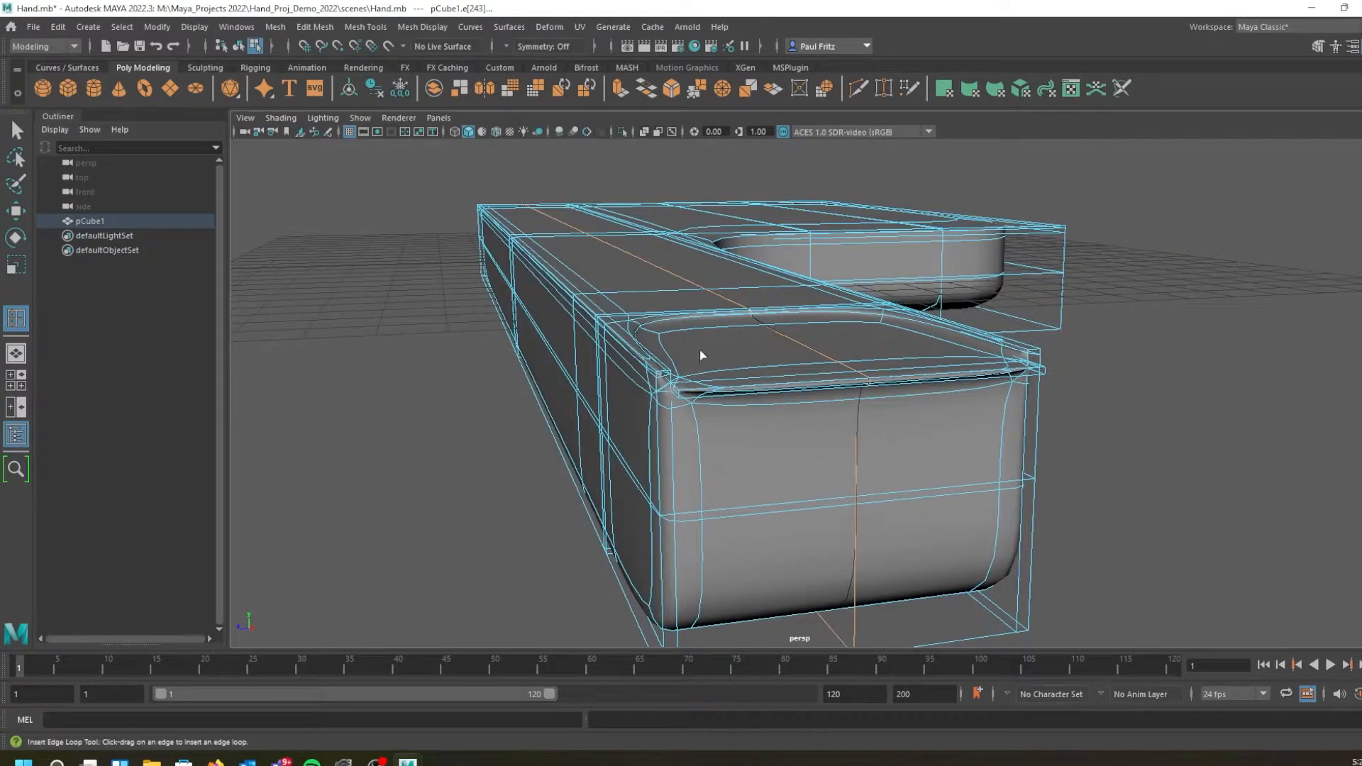
pyautogui.keyDown('alt'); pyautogui.moveTo(661, 351); pyautogui.dragTo(706, 350); pyautogui.keyUp('alt')
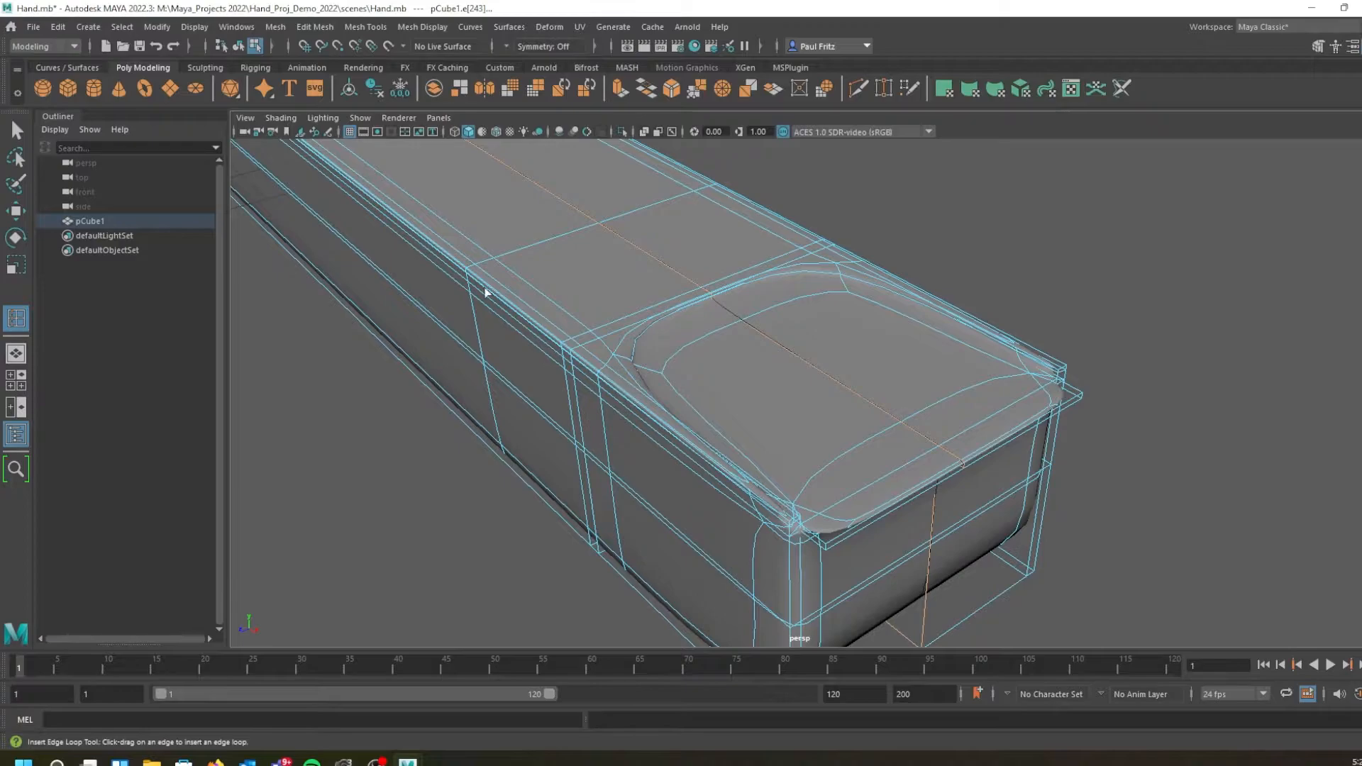
pyautogui.keyDown('alt'); pyautogui.moveTo(472, 313); pyautogui.dragTo(795, 410); pyautogui.keyUp('alt')
pyautogui.scroll(3, 782, 406)
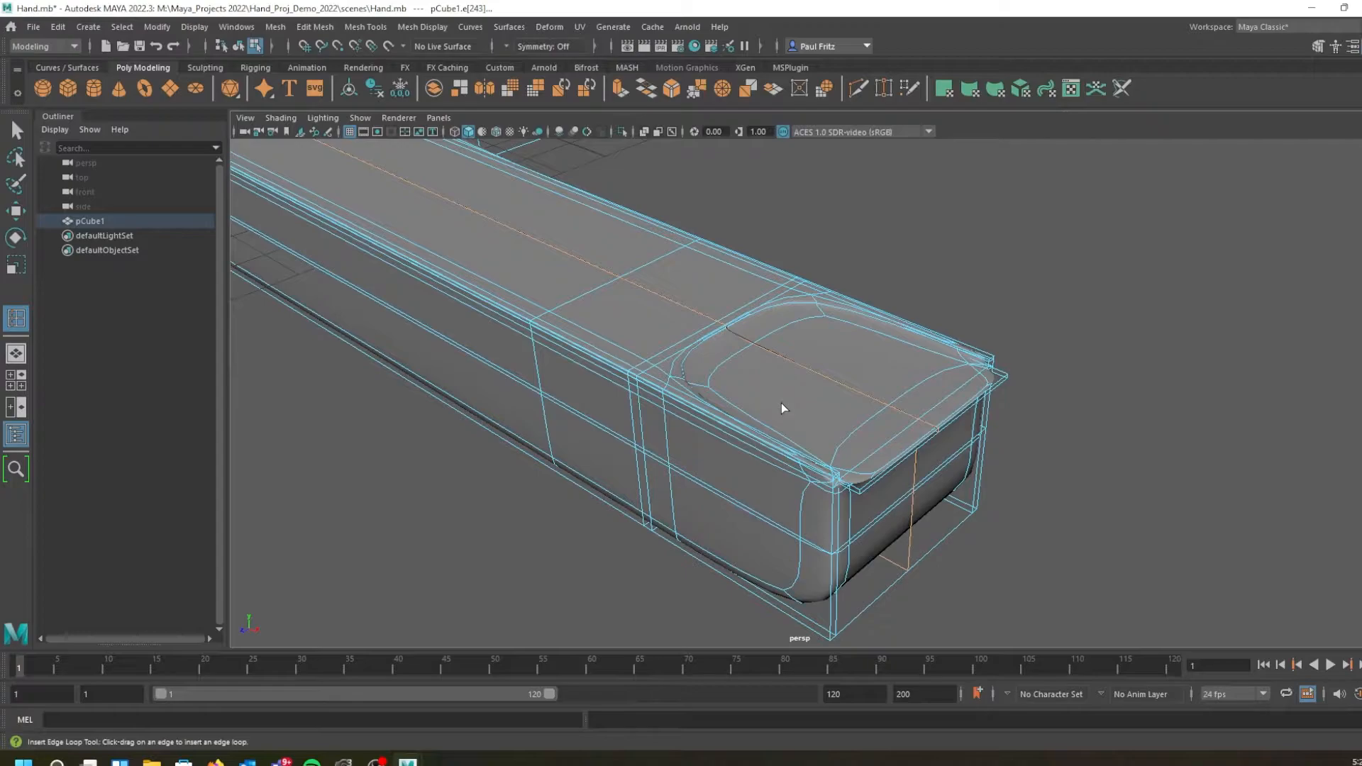
# Return to the unsmoothed display and insert an edge loop around the finger behind the nail for the first joint
pyautogui.press('1')
pyautogui.moveTo(782, 395)
pyautogui.keyDown('alt'); pyautogui.mouseDown()
pyautogui.moveTo(766, 373)
pyautogui.moveTo(802, 399)
pyautogui.mouseUp(); pyautogui.keyUp('alt')
pyautogui.scroll(-3, 800, 395)
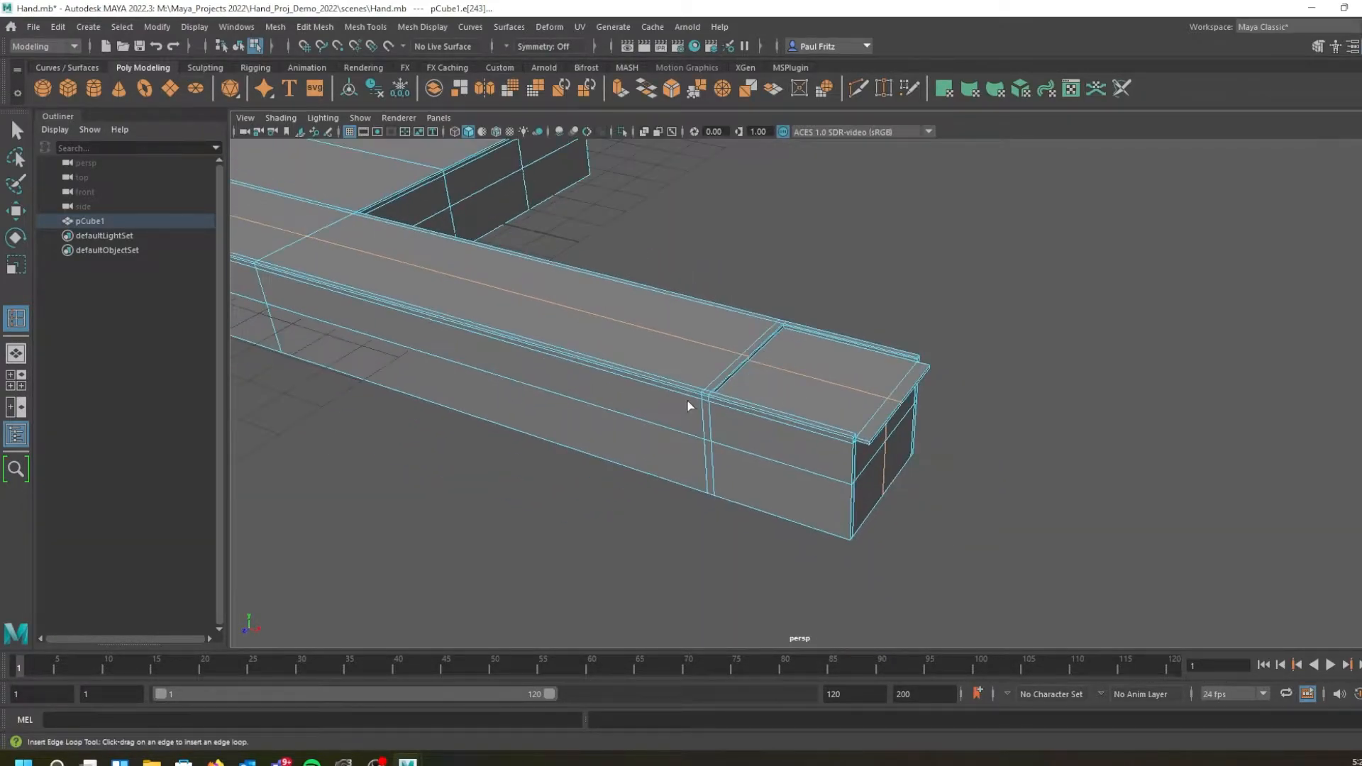
pyautogui.keyDown('alt'); pyautogui.moveTo(688, 401); pyautogui.dragTo(811, 410, button='middle'); pyautogui.keyUp('alt')
pyautogui.keyDown('alt'); pyautogui.moveTo(716, 357); pyautogui.dragTo(799, 372); pyautogui.keyUp('alt')
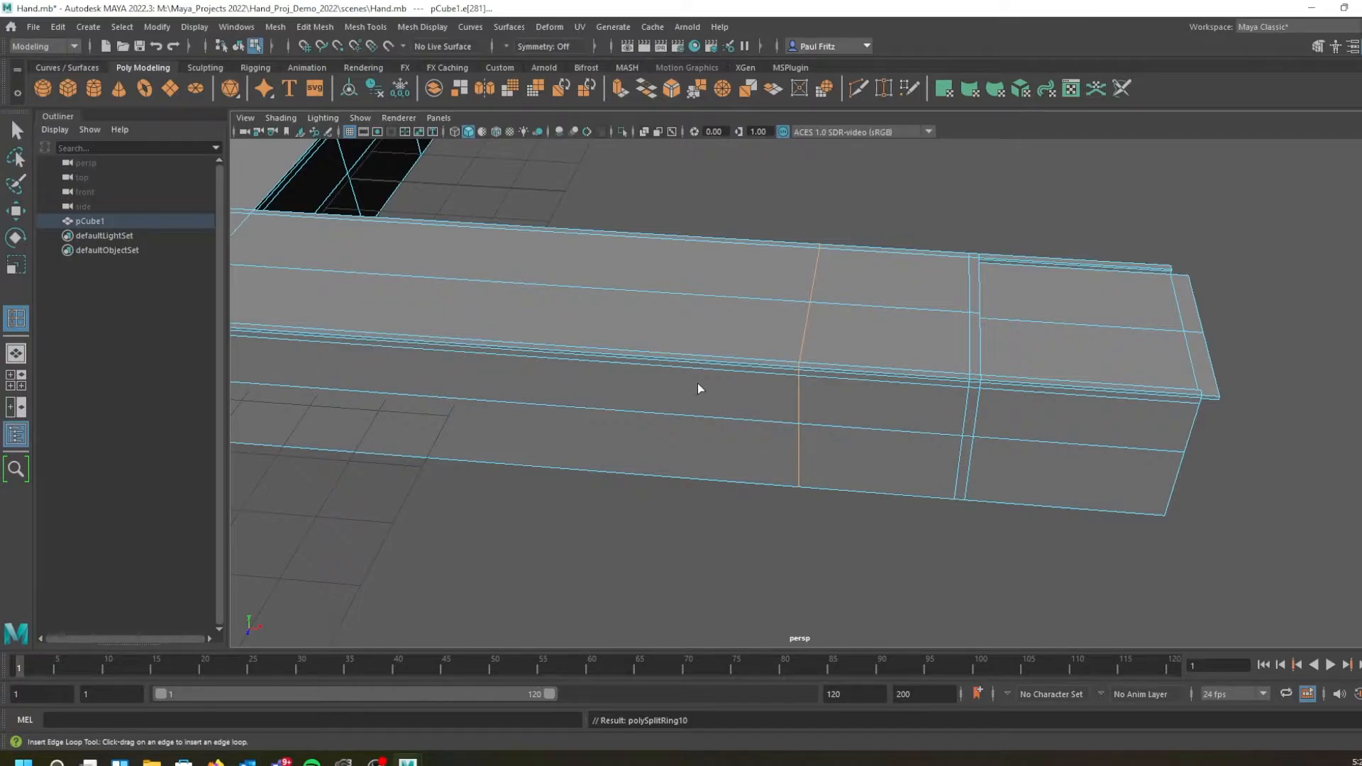
# Add two closely spaced supporting edge loops on each side of the first joint's loop
pyautogui.click(808, 368)
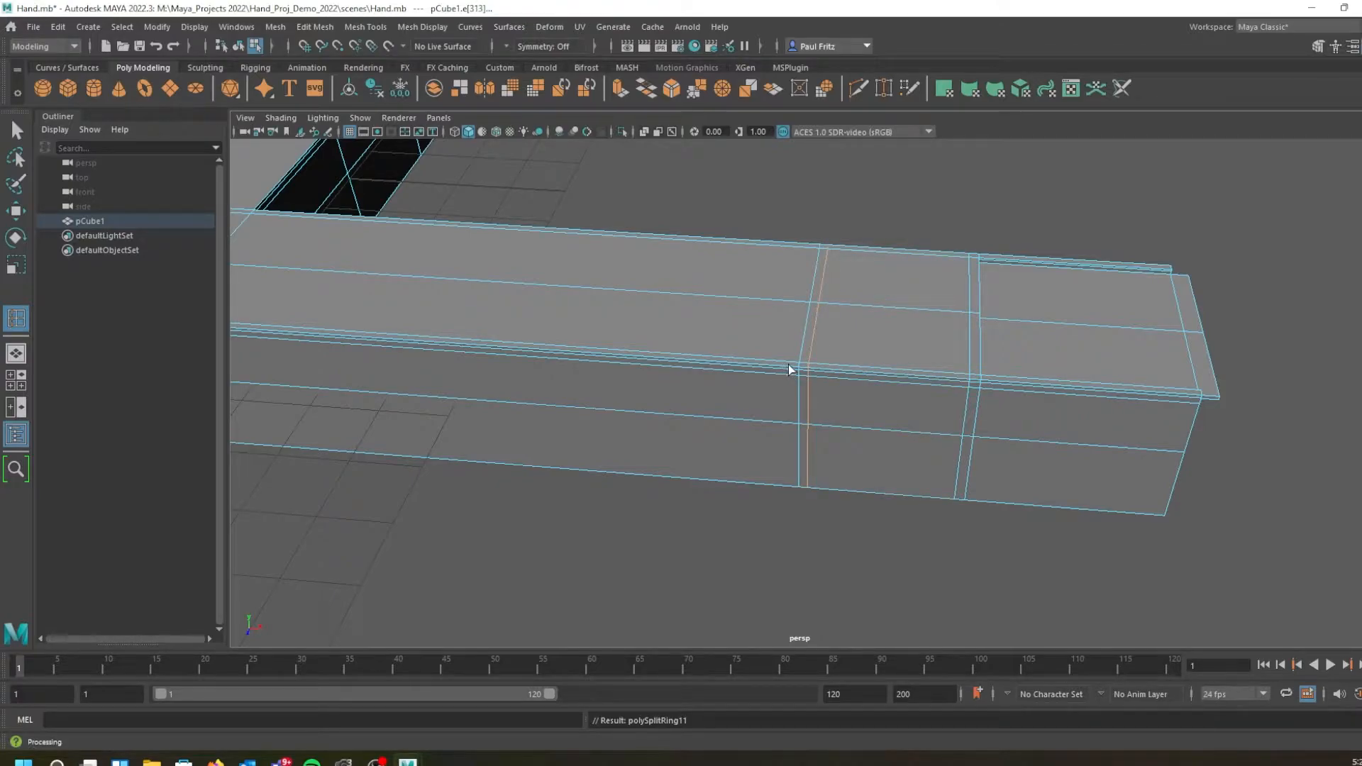
pyautogui.click(800, 371)
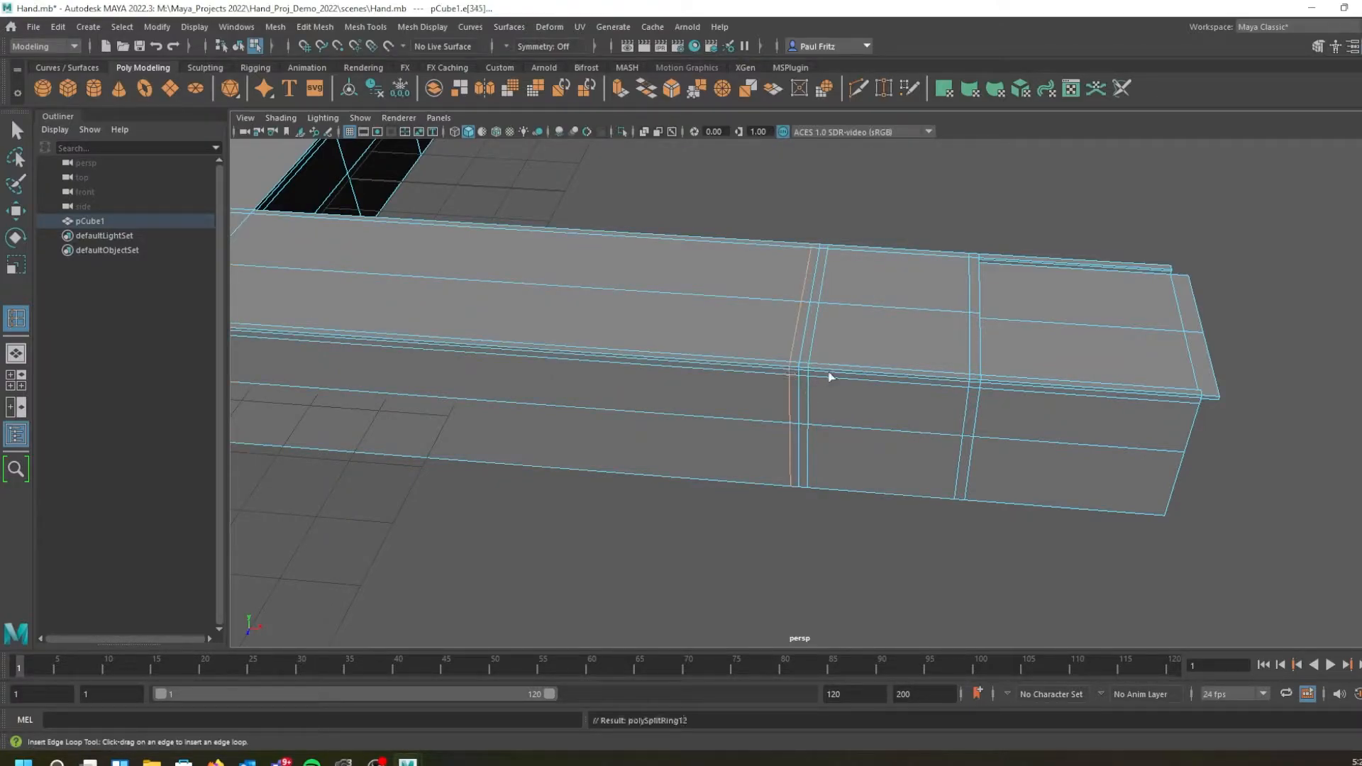
pyautogui.click(820, 369)
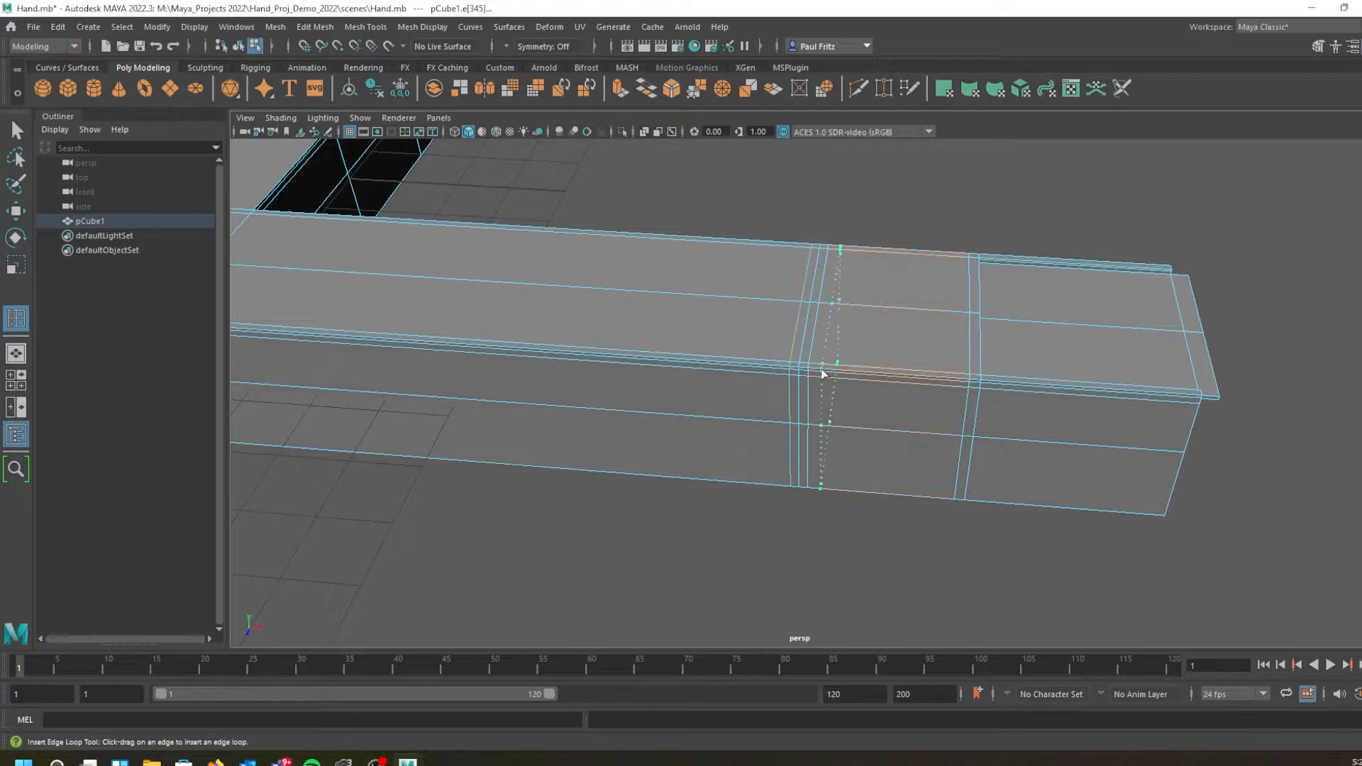
pyautogui.click(776, 369)
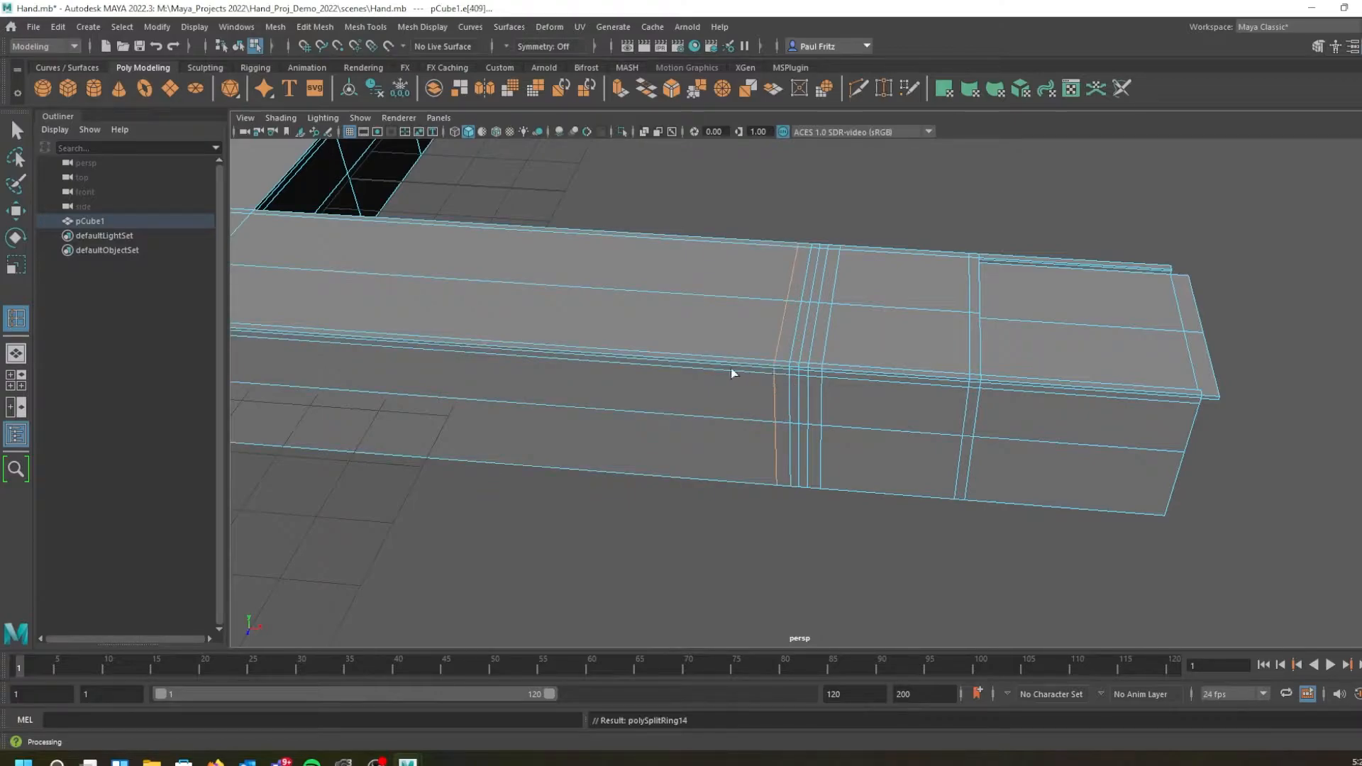
# Insert a group of closely spaced edge loops around the finger for the second joint, midway between the first joint and the knuckle-side edge
pyautogui.keyDown('alt'); pyautogui.moveTo(625, 377); pyautogui.dragTo(892, 372, button='middle'); pyautogui.keyUp('alt')
pyautogui.keyDown('alt'); pyautogui.moveTo(892, 371); pyautogui.dragTo(786, 387); pyautogui.keyUp('alt')
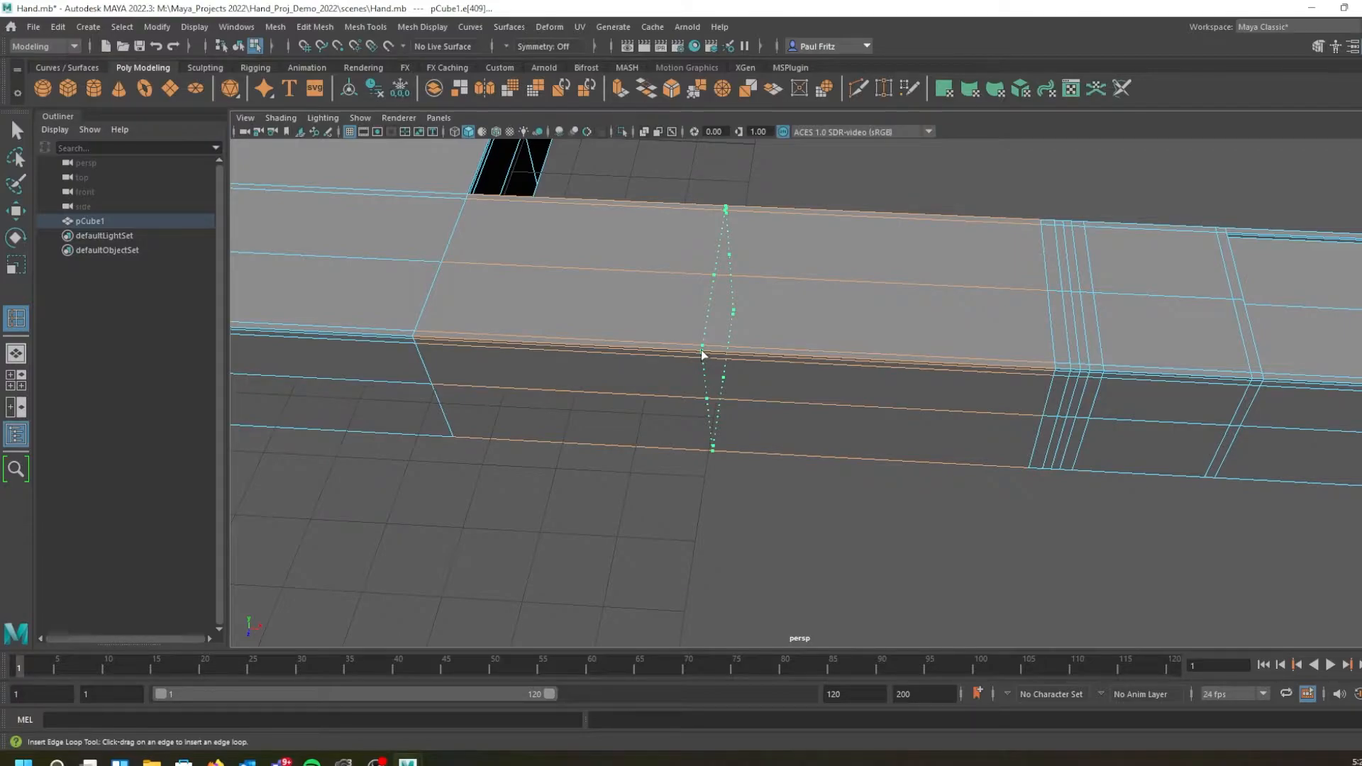
pyautogui.moveTo(703, 351)
pyautogui.mouseDown()
pyautogui.moveTo(742, 353)
pyautogui.moveTo(754, 369)
pyautogui.moveTo(755, 351)
pyautogui.moveTo(739, 352)
pyautogui.moveTo(755, 362)
pyautogui.moveTo(758, 349)
pyautogui.moveTo(728, 359)
pyautogui.mouseUp()
pyautogui.keyDown('alt'); pyautogui.moveTo(748, 423); pyautogui.dragTo(849, 393); pyautogui.keyUp('alt')
pyautogui.keyDown('alt'); pyautogui.moveTo(849, 390); pyautogui.dragTo(716, 258, button='middle'); pyautogui.keyUp('alt')
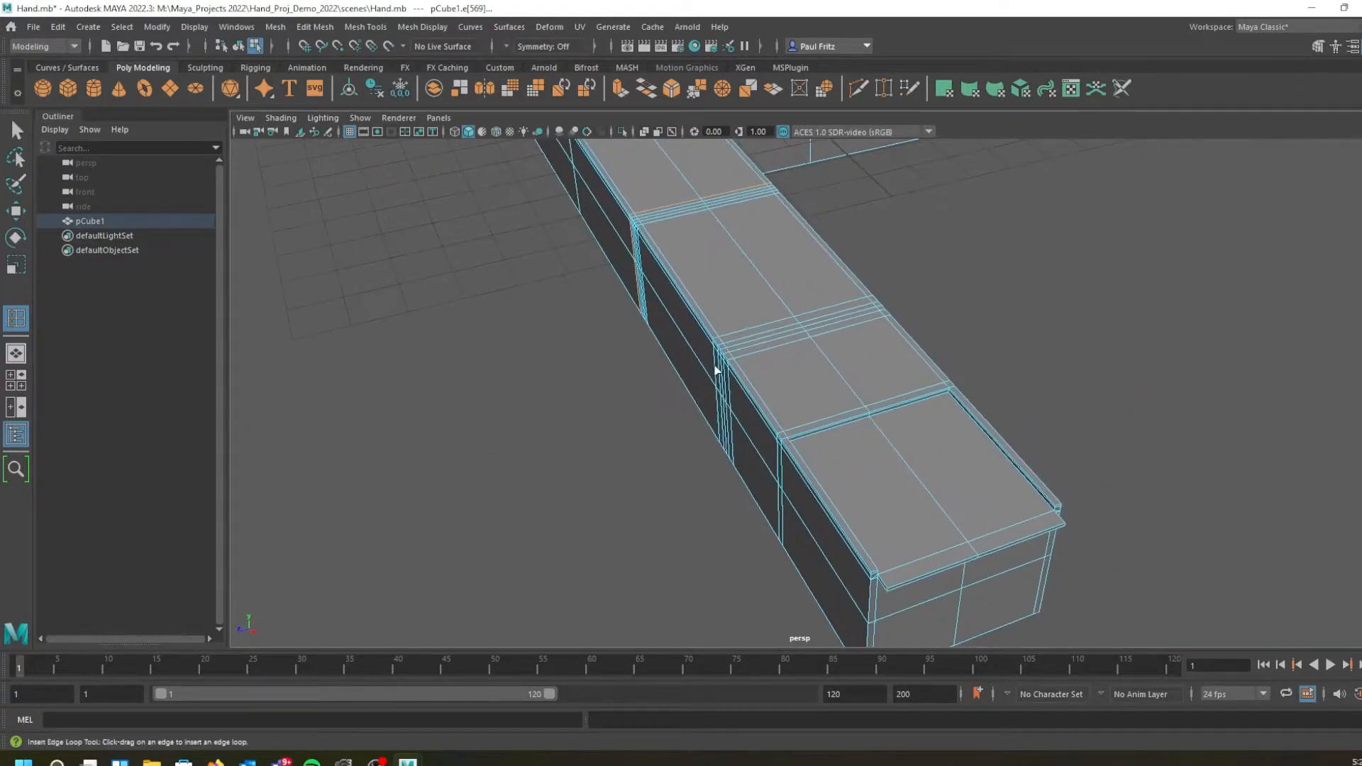
pyautogui.keyDown('alt'); pyautogui.moveTo(727, 365); pyautogui.dragTo(724, 339); pyautogui.keyUp('alt')
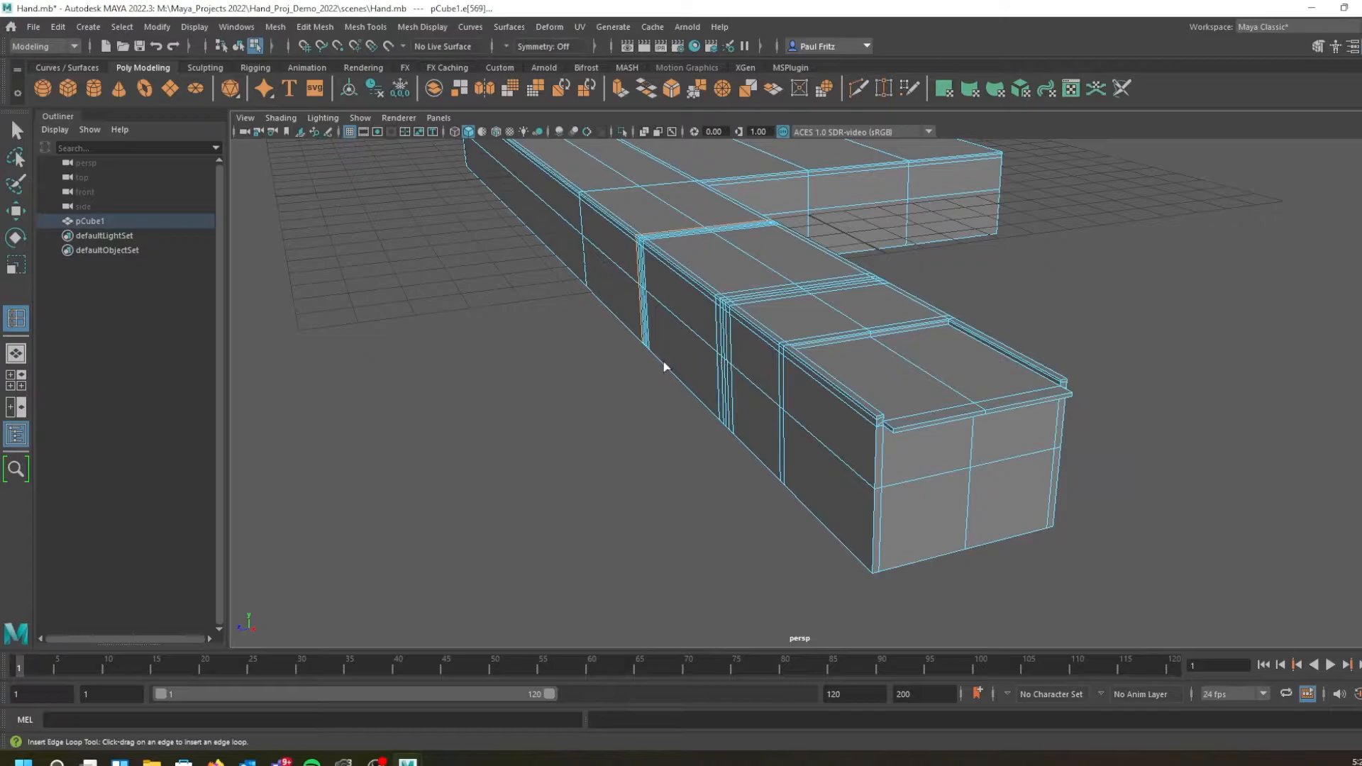
# Select the two horizontal middle edges across the fingertip's end face and move them outward along the finger's length
pyautogui.press('q')
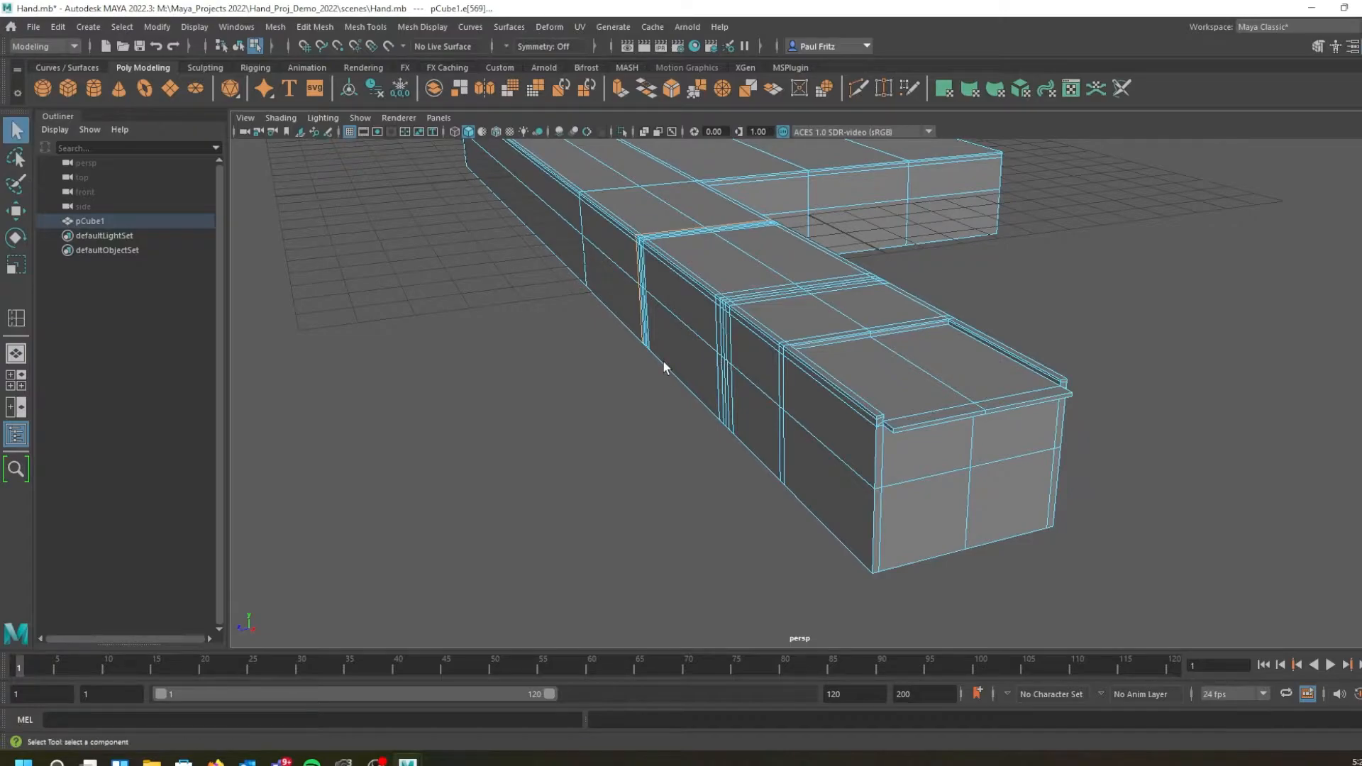
pyautogui.rightClick(951, 476)
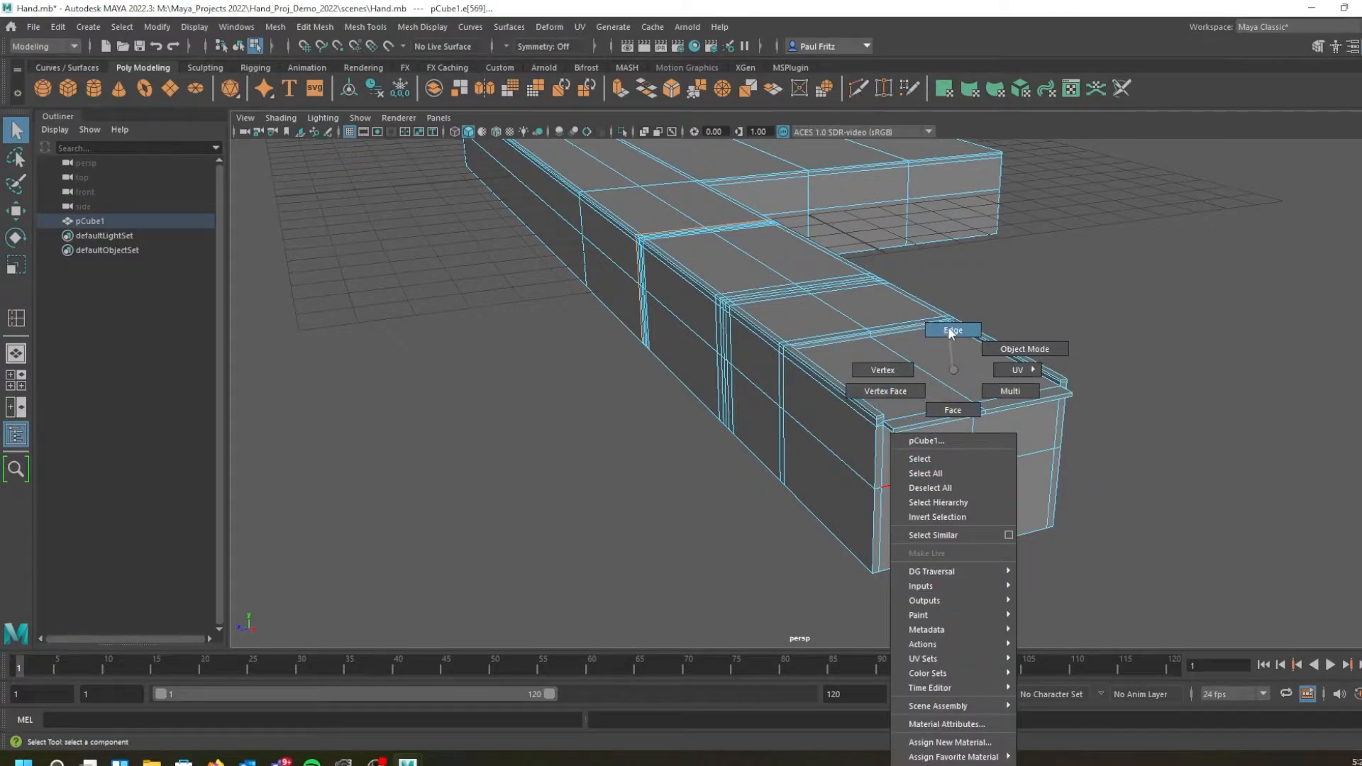
pyautogui.click(951, 330)
pyautogui.click(976, 465)
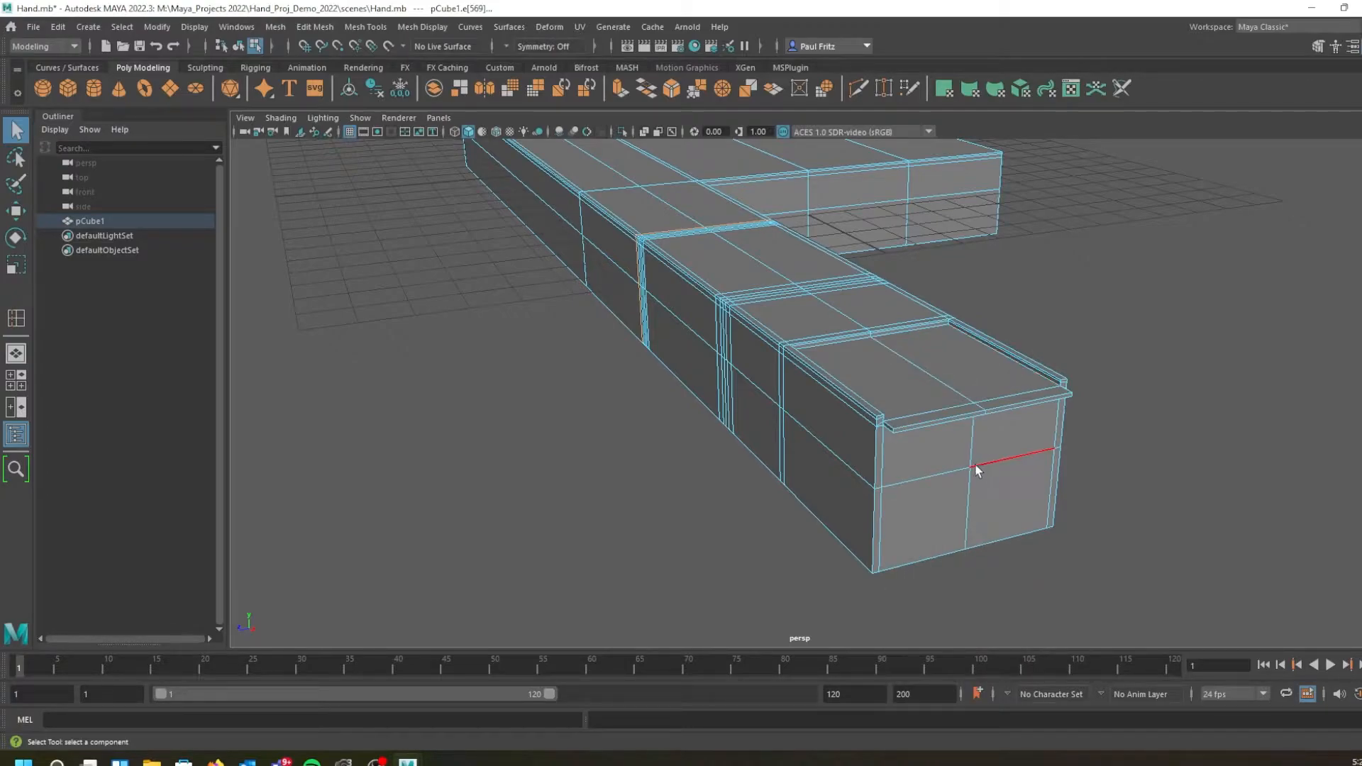
pyautogui.keyDown('shift'); pyautogui.click(931, 480); pyautogui.keyUp('shift')
pyautogui.press('w')
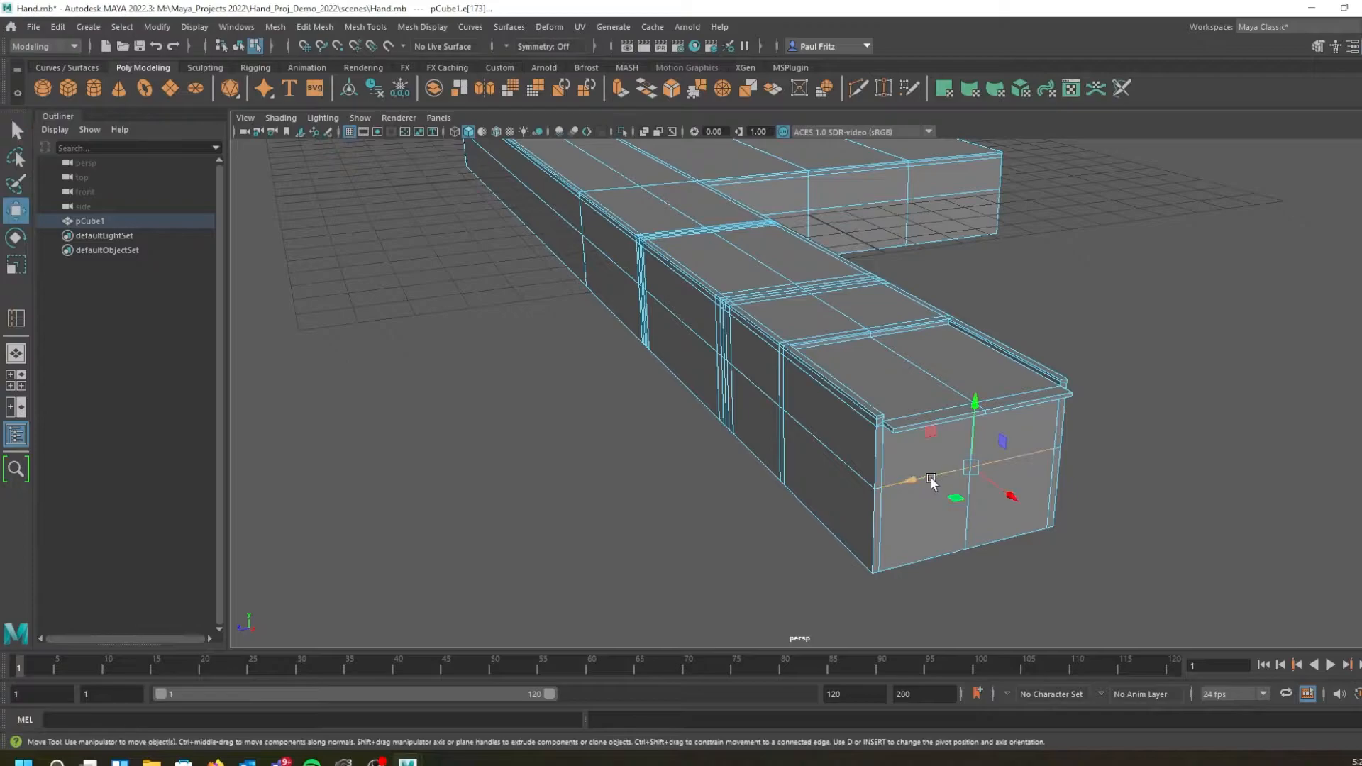
pyautogui.moveTo(1015, 500); pyautogui.dragTo(1048, 514)
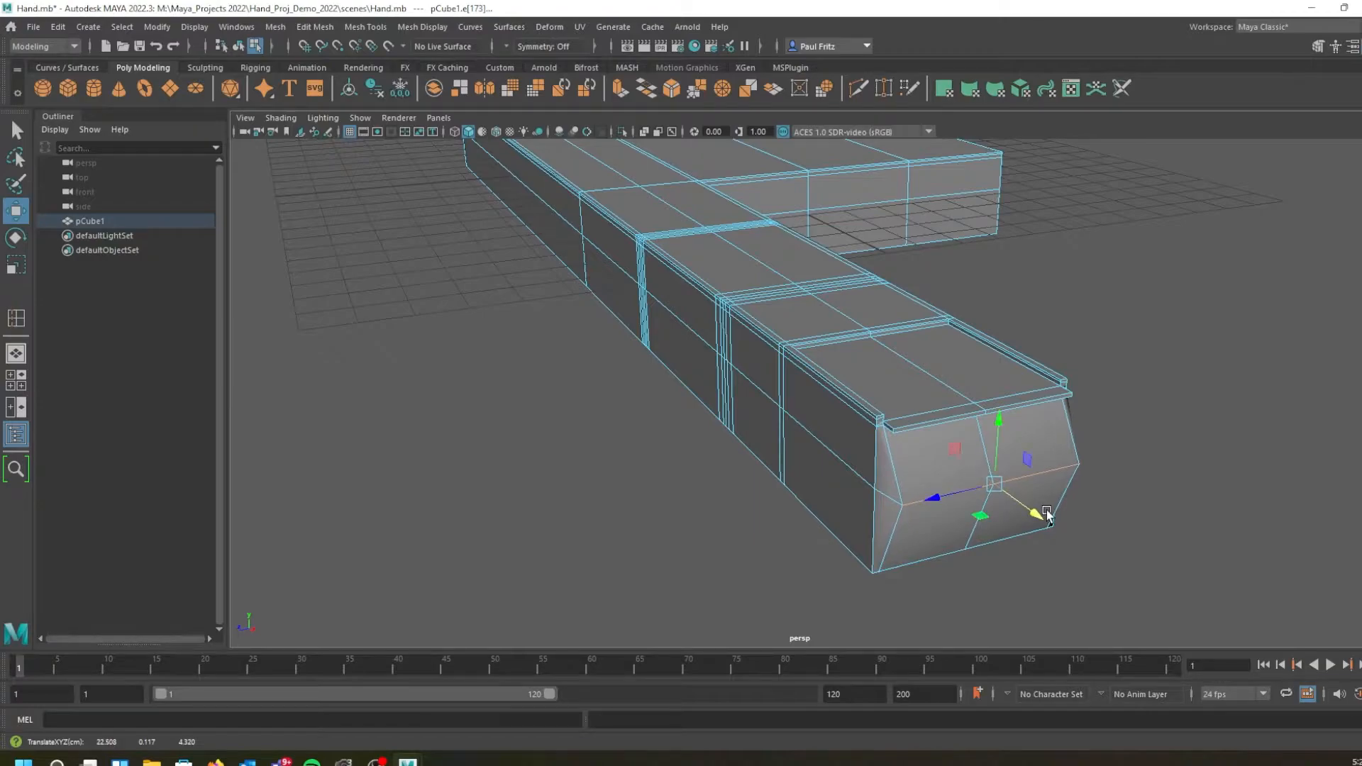
# Turn on the smooth preview and pull the fingertip's horizontal middle edges slightly farther outward
pyautogui.press('3')
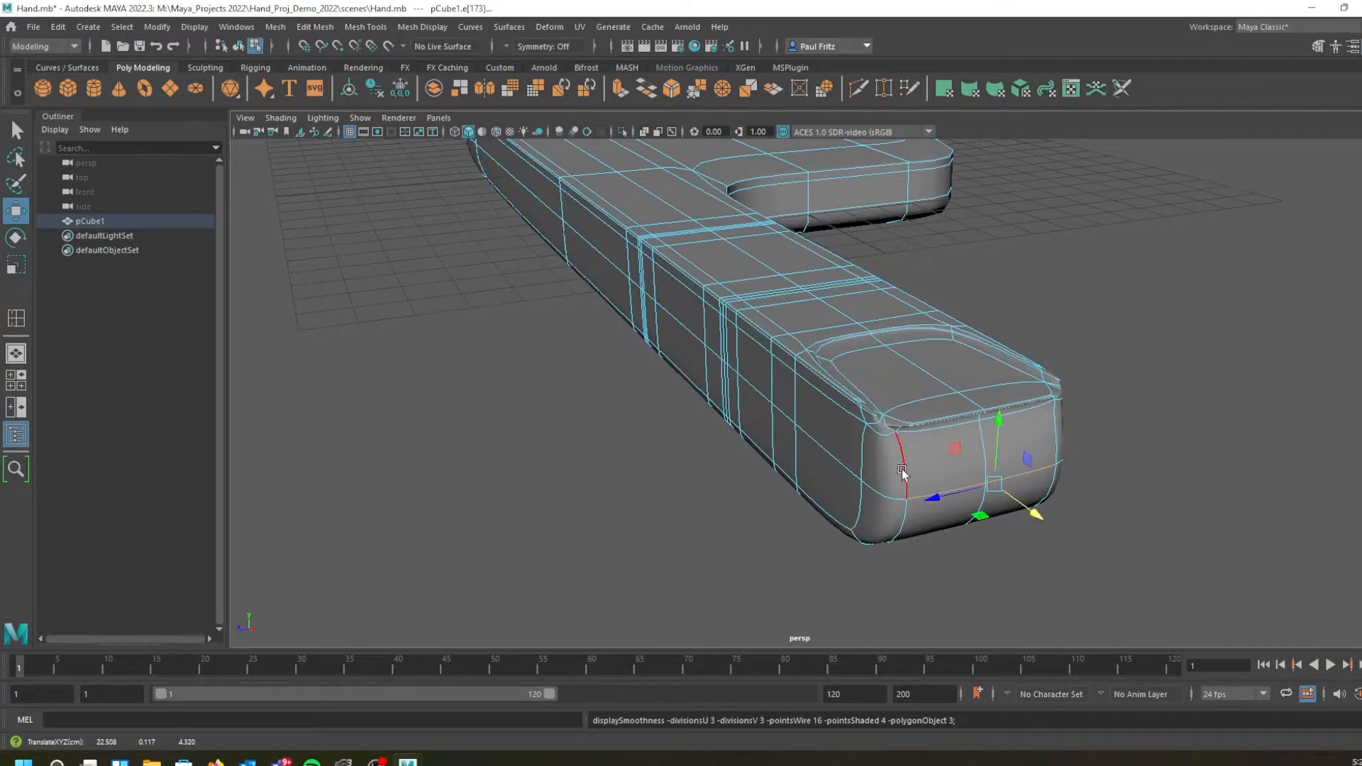
pyautogui.keyDown('alt'); pyautogui.moveTo(814, 481); pyautogui.dragTo(836, 424); pyautogui.keyUp('alt')
pyautogui.keyDown('alt'); pyautogui.moveTo(865, 415); pyautogui.dragTo(739, 408, button='middle'); pyautogui.keyUp('alt')
pyautogui.moveTo(1025, 420); pyautogui.dragTo(1048, 421)
# Select the lengthwise middle edges on the finger's inner side, from the knuckle to the fingertip, and move them outward
pyautogui.keyDown('alt'); pyautogui.moveTo(922, 438); pyautogui.dragTo(752, 517); pyautogui.keyUp('alt')
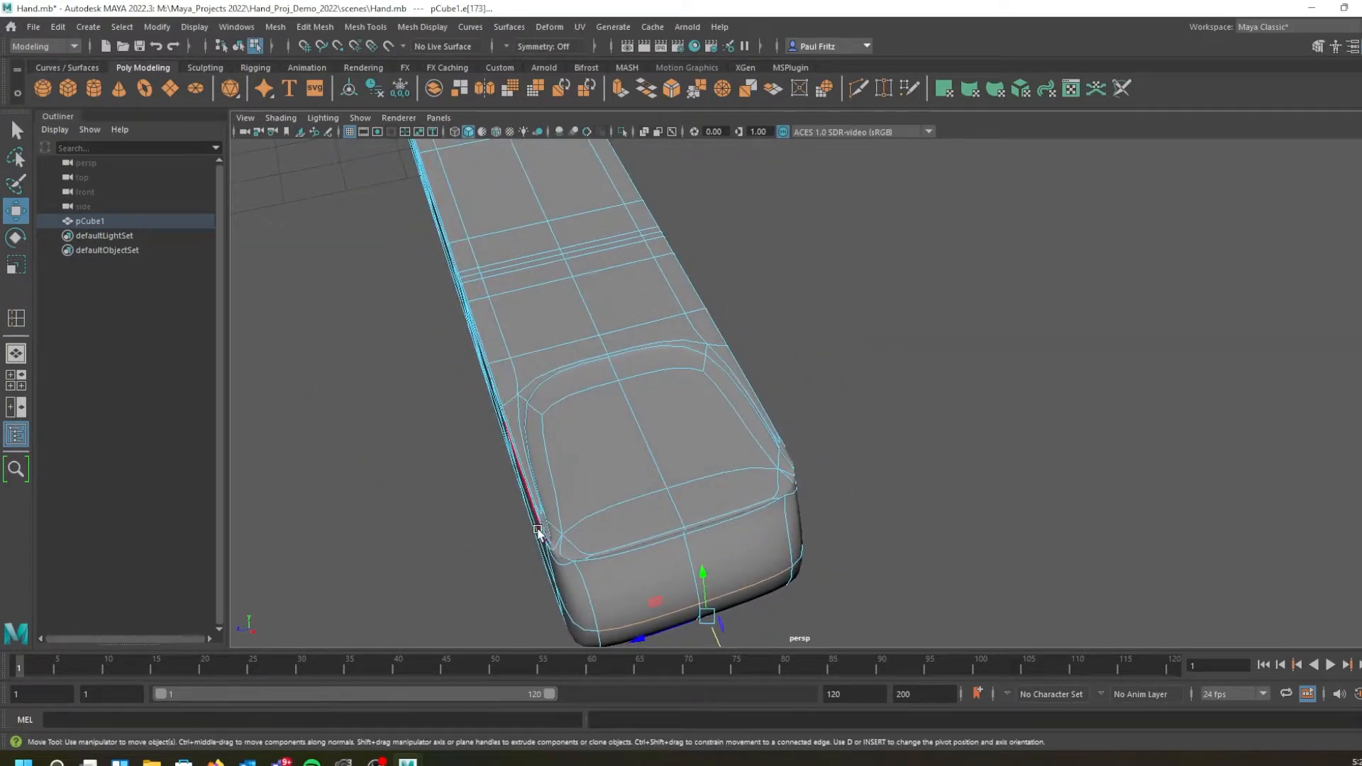
pyautogui.keyDown('alt'); pyautogui.moveTo(577, 426); pyautogui.dragTo(500, 355); pyautogui.keyUp('alt')
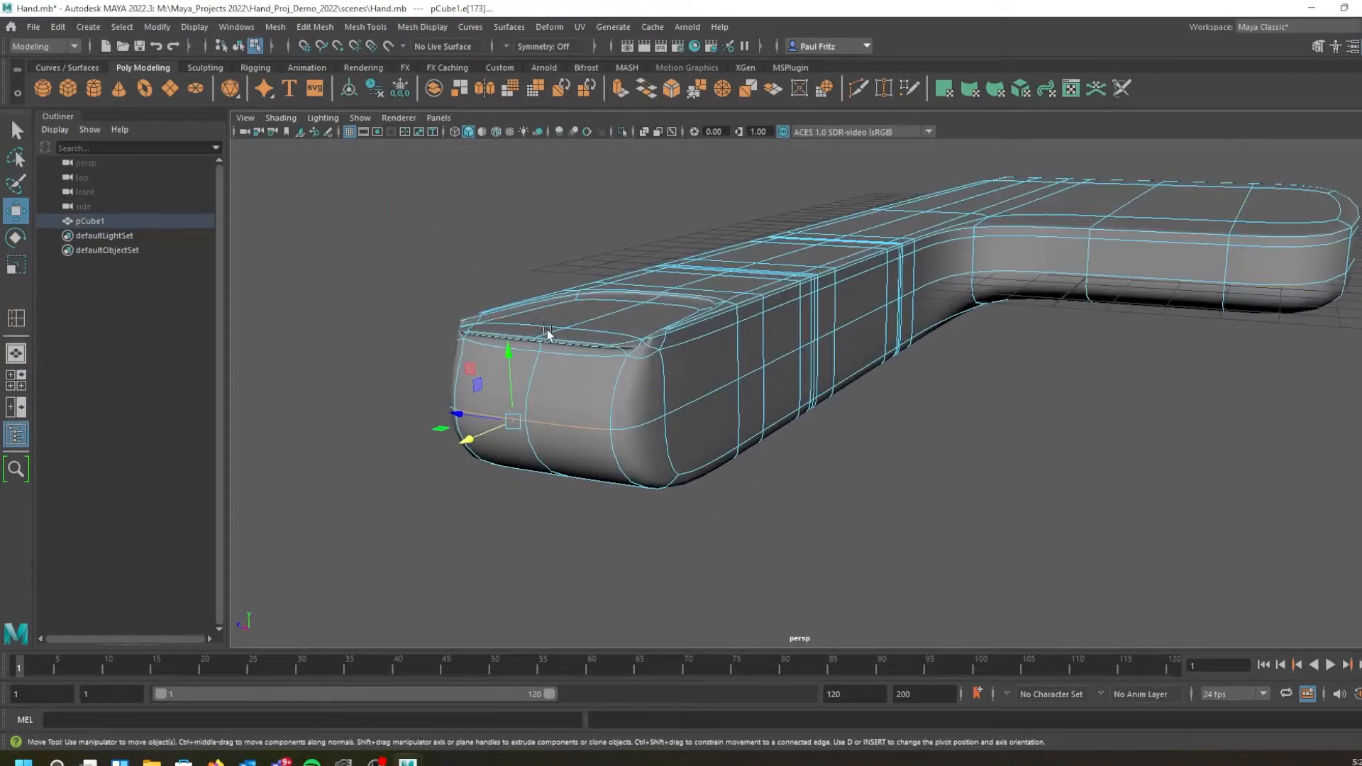
pyautogui.keyDown('alt'); pyautogui.moveTo(623, 360); pyautogui.dragTo(730, 374); pyautogui.keyUp('alt')
pyautogui.keyDown('alt'); pyautogui.moveTo(649, 419); pyautogui.dragTo(650, 310); pyautogui.keyUp('alt')
pyautogui.keyDown('alt'); pyautogui.moveTo(547, 328); pyautogui.dragTo(687, 291); pyautogui.keyUp('alt')
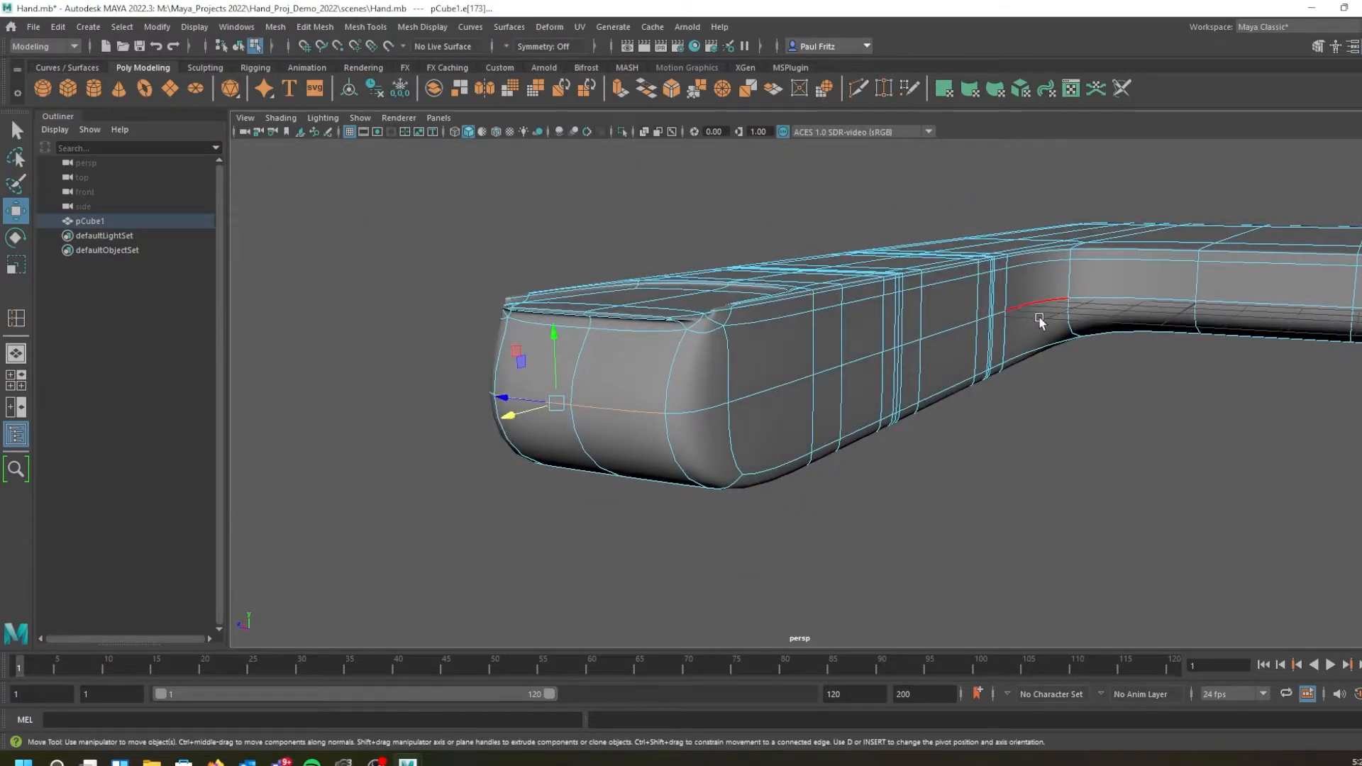
pyautogui.moveTo(1018, 313)
pyautogui.keyDown('alt'); pyautogui.mouseDown()
pyautogui.moveTo(934, 313)
pyautogui.moveTo(1003, 312)
pyautogui.mouseUp(); pyautogui.keyUp('alt')
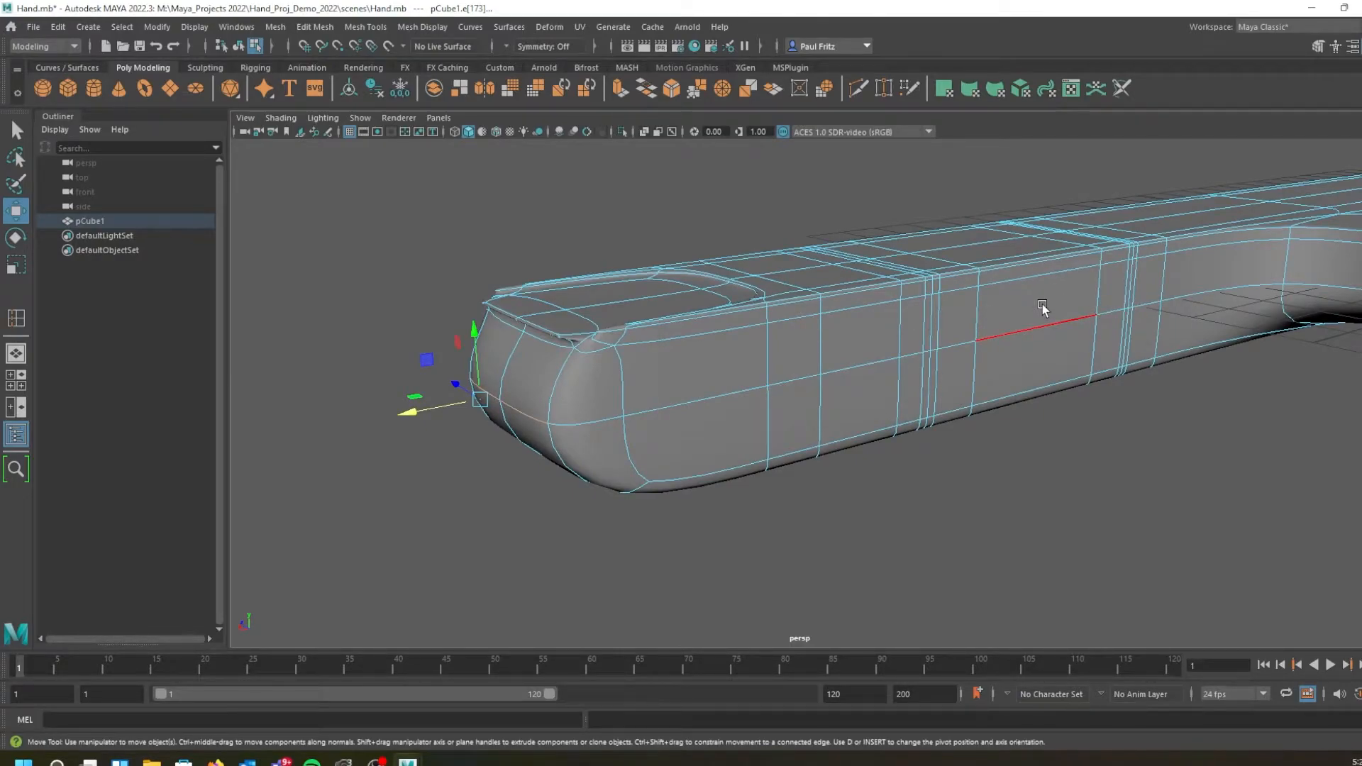
pyautogui.click(1148, 301)
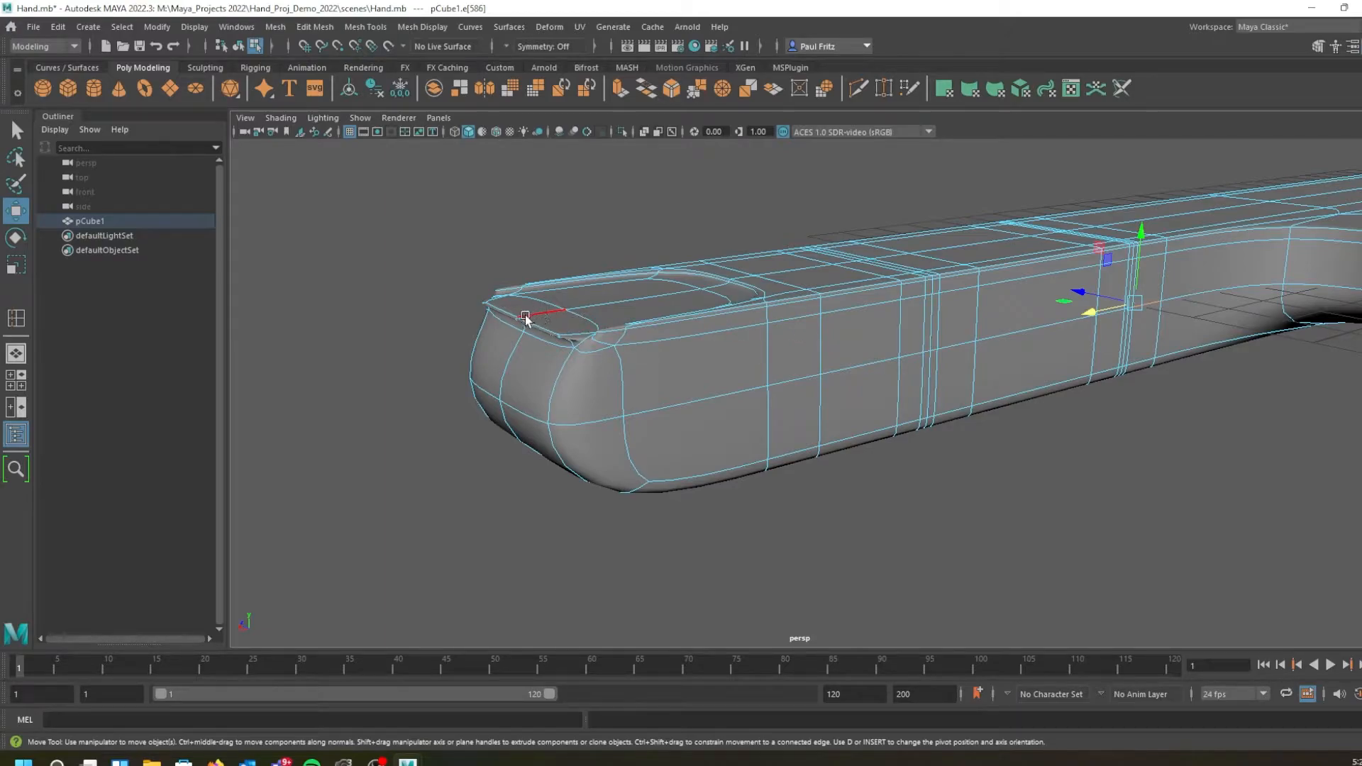
pyautogui.doubleClick(599, 423)
pyautogui.moveTo(858, 345); pyautogui.dragTo(887, 356)
# Select the lengthwise middle edges on the finger's outer side, from the fingertip to the knuckle, and move them outward
pyautogui.keyDown('alt'); pyautogui.moveTo(505, 383); pyautogui.dragTo(716, 384); pyautogui.keyUp('alt')
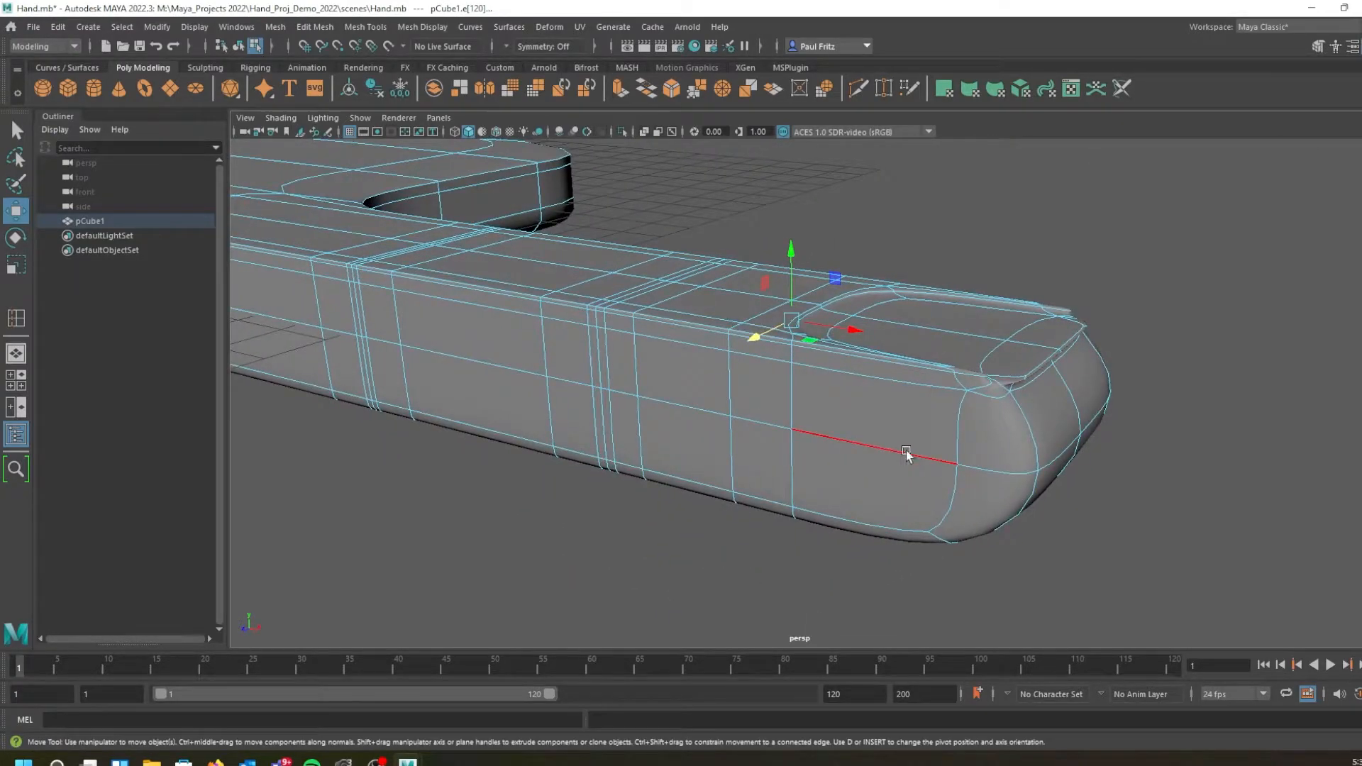
pyautogui.click(961, 466)
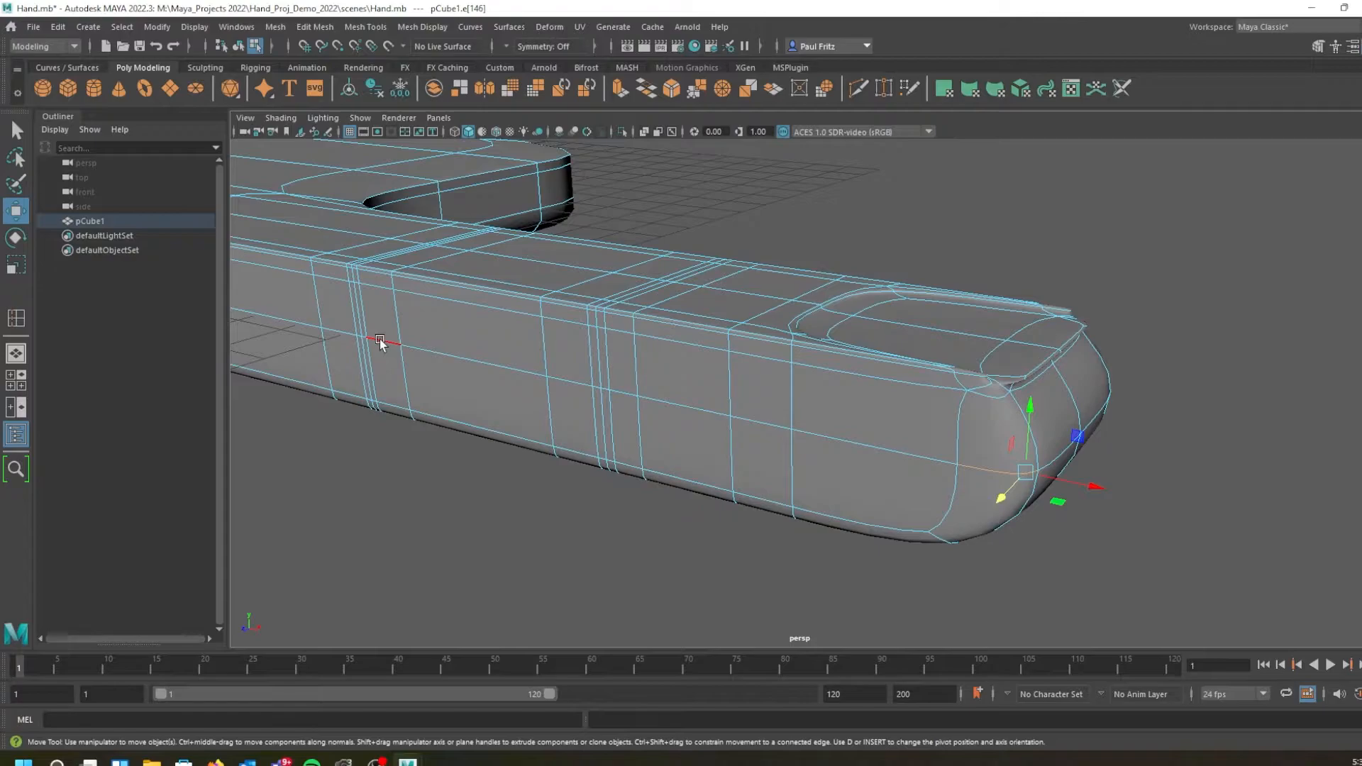
pyautogui.keyDown('alt'); pyautogui.moveTo(423, 343); pyautogui.dragTo(725, 326, button='middle'); pyautogui.keyUp('alt')
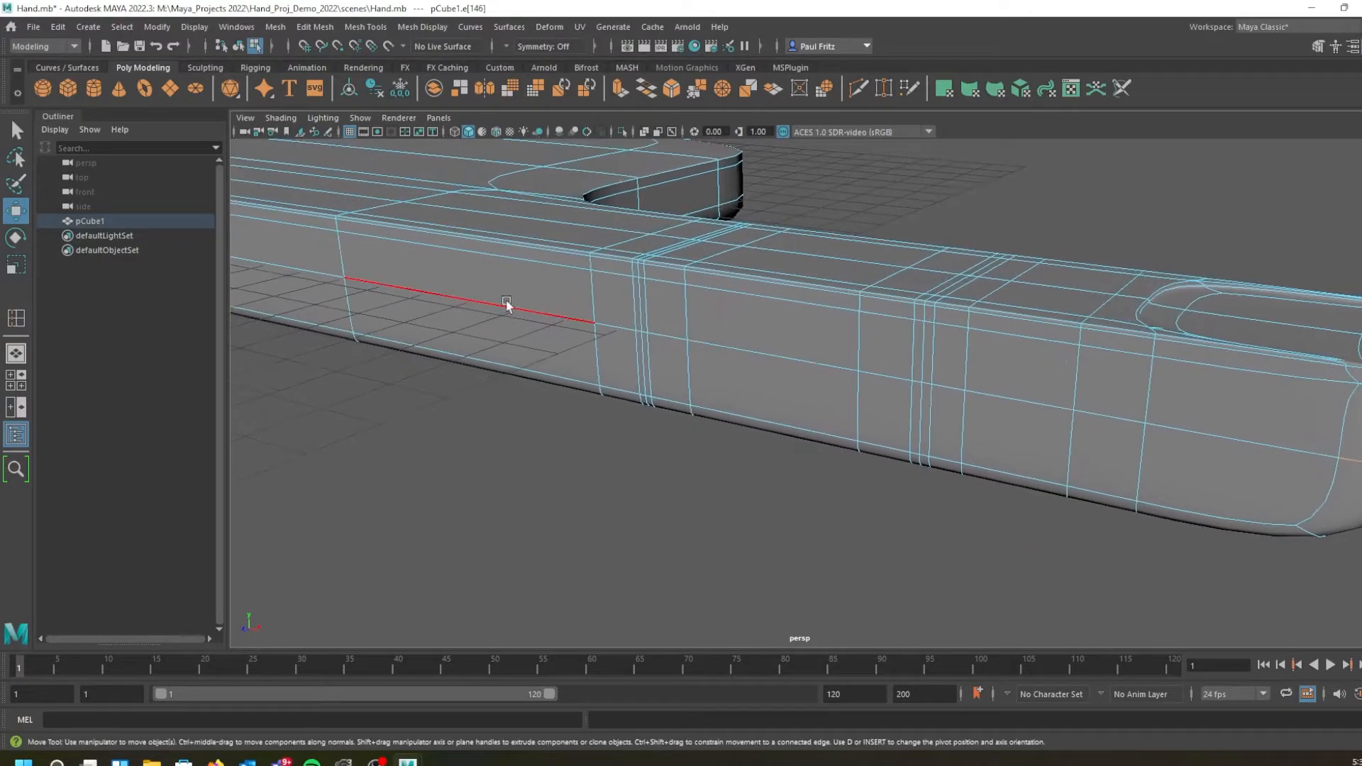
pyautogui.keyDown('shift'); pyautogui.click(497, 302); pyautogui.keyUp('shift')
pyautogui.keyDown('alt'); pyautogui.moveTo(666, 347); pyautogui.dragTo(799, 445); pyautogui.keyUp('alt')
pyautogui.keyDown('alt'); pyautogui.moveTo(809, 437); pyautogui.dragTo(811, 413, button='middle'); pyautogui.keyUp('alt')
pyautogui.keyDown('alt'); pyautogui.moveTo(811, 413); pyautogui.dragTo(577, 369); pyautogui.keyUp('alt')
# Compare the finger's rounded sides, joints and nail in the unsmoothed and smooth displays from several angles
pyautogui.press('1')
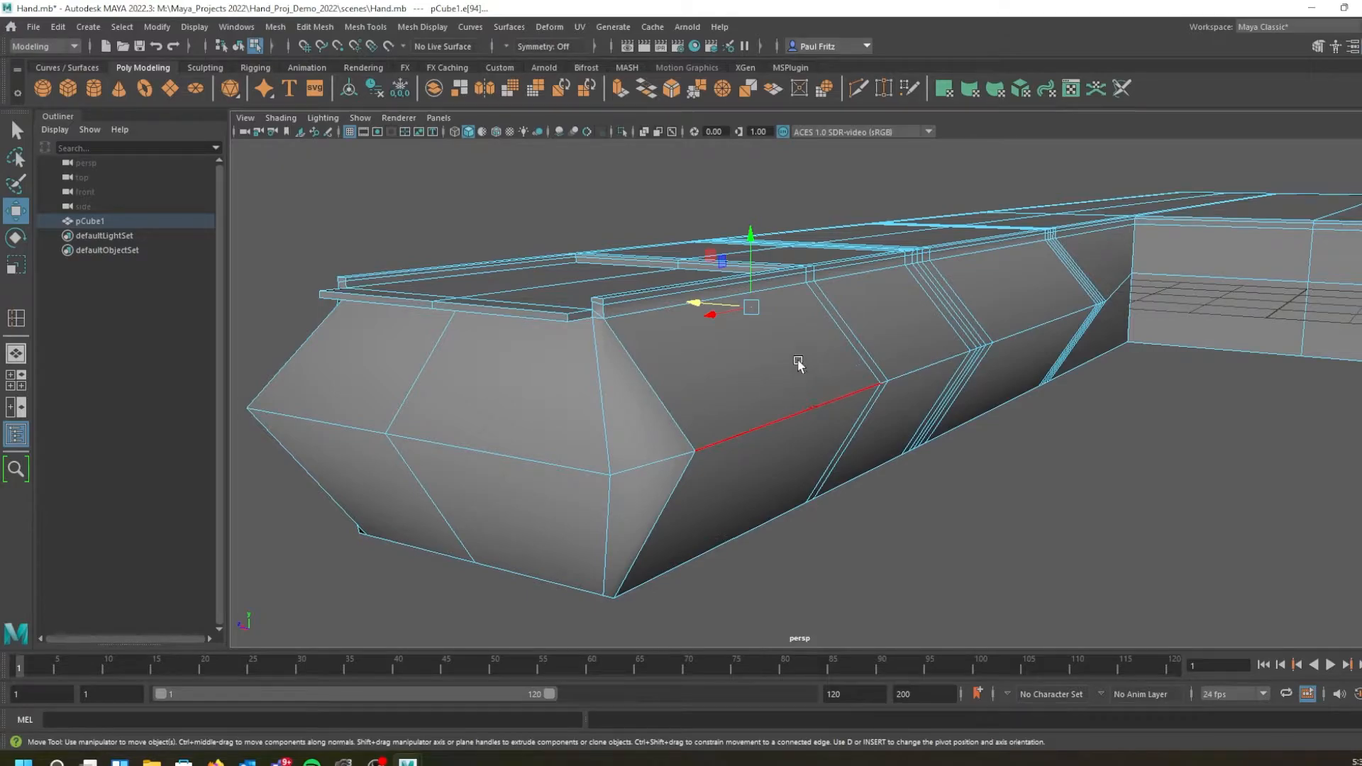
pyautogui.keyDown('alt'); pyautogui.moveTo(799, 360); pyautogui.dragTo(803, 362); pyautogui.keyUp('alt')
pyautogui.keyDown('alt'); pyautogui.moveTo(686, 334); pyautogui.dragTo(747, 417); pyautogui.keyUp('alt')
pyautogui.press('3')
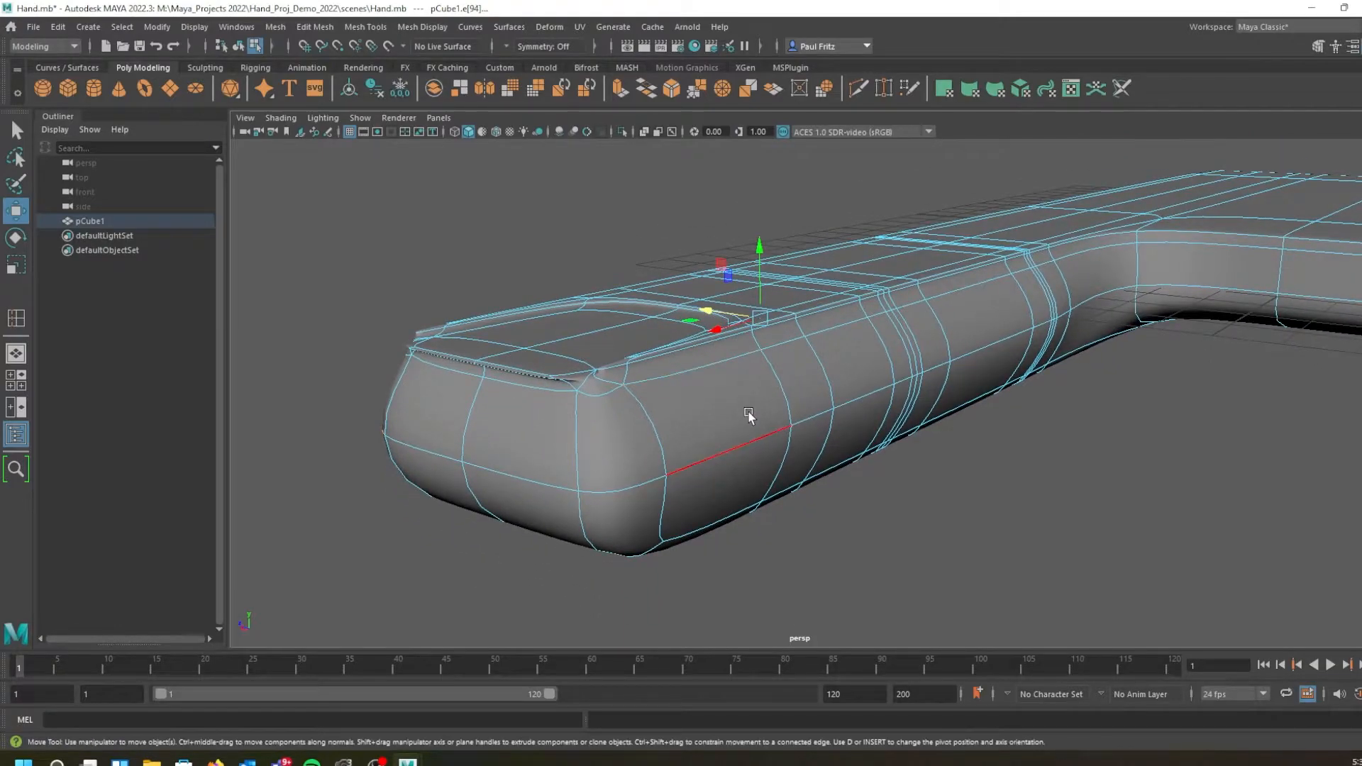
pyautogui.scroll(4, 731, 389)
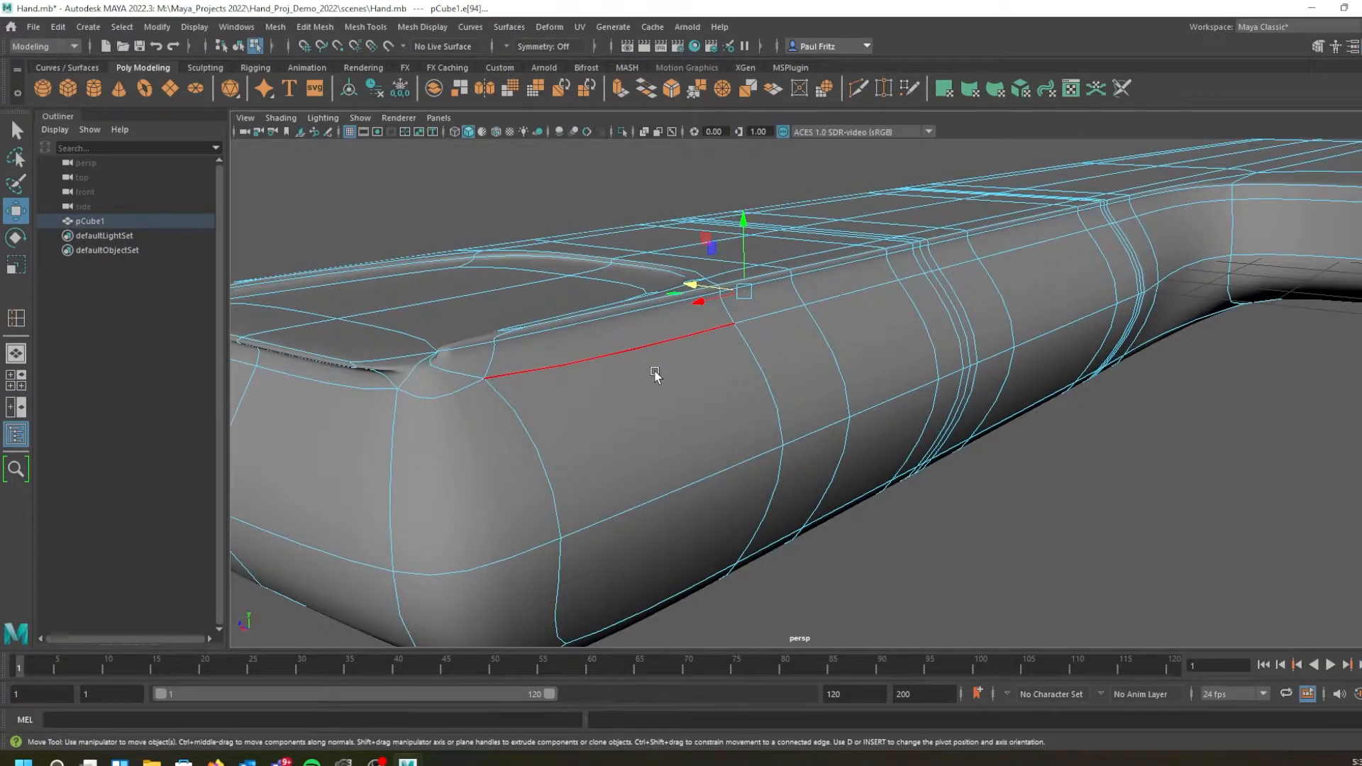
pyautogui.press('1')
pyautogui.keyDown('alt'); pyautogui.moveTo(659, 402); pyautogui.dragTo(691, 406); pyautogui.keyUp('alt')
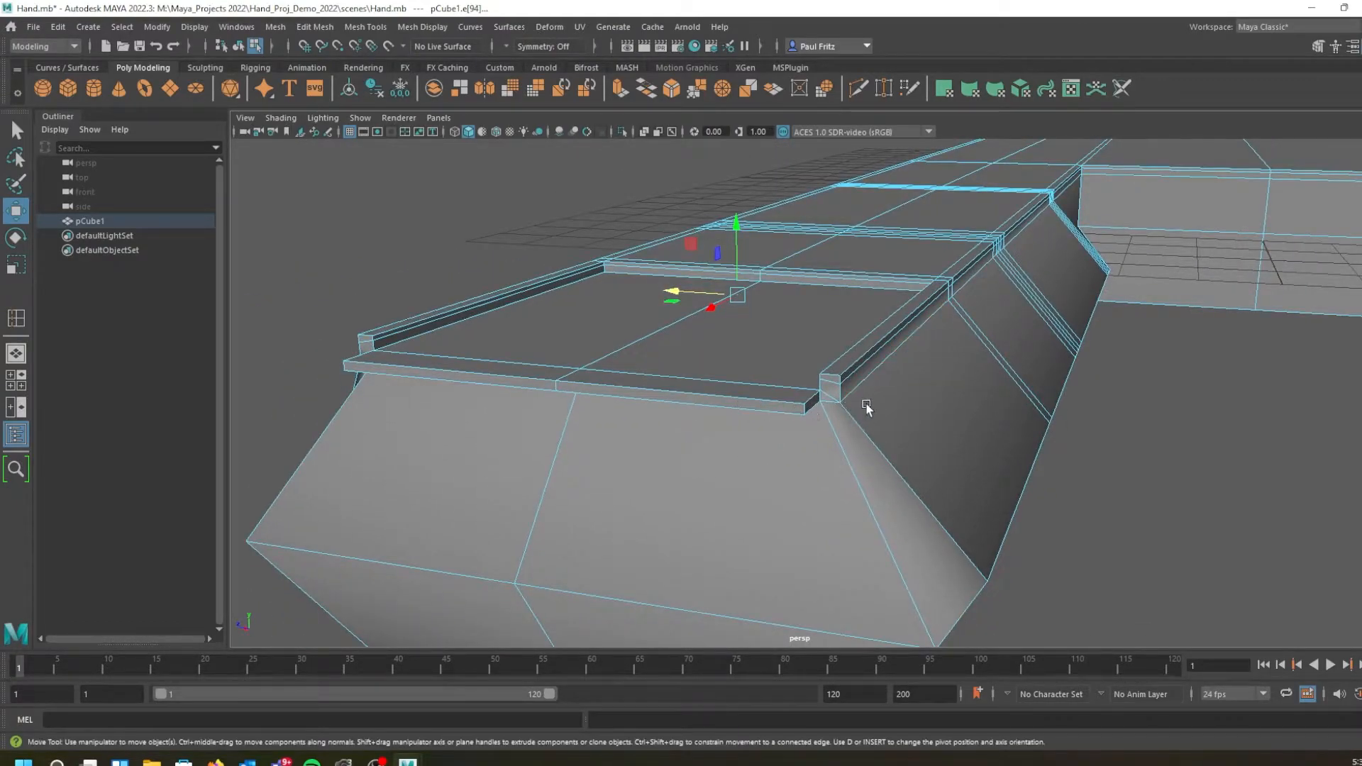
pyautogui.keyDown('alt'); pyautogui.moveTo(869, 398); pyautogui.dragTo(864, 383); pyautogui.keyUp('alt')
pyautogui.keyDown('alt'); pyautogui.moveTo(900, 319); pyautogui.dragTo(780, 319); pyautogui.keyUp('alt')
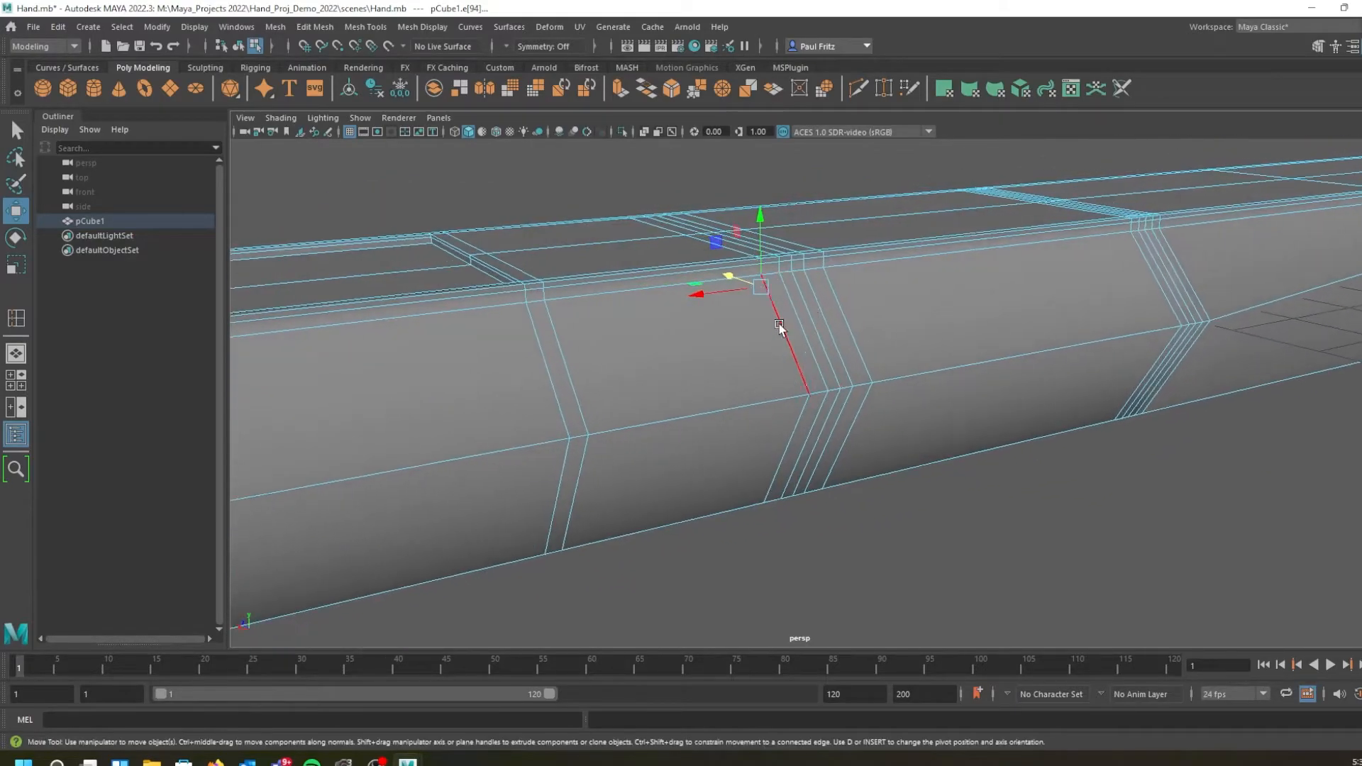
pyautogui.press('3')
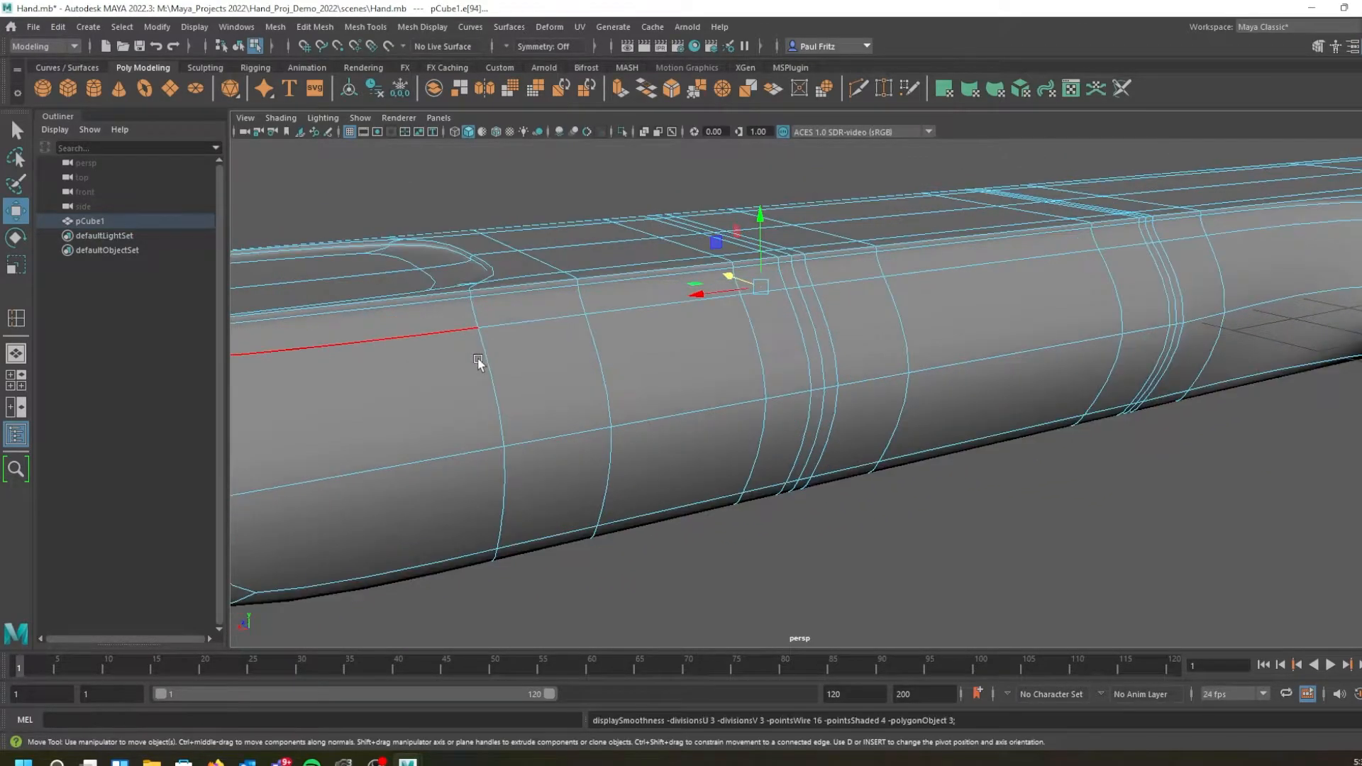
pyautogui.keyDown('alt'); pyautogui.moveTo(568, 381); pyautogui.dragTo(652, 383); pyautogui.keyUp('alt')
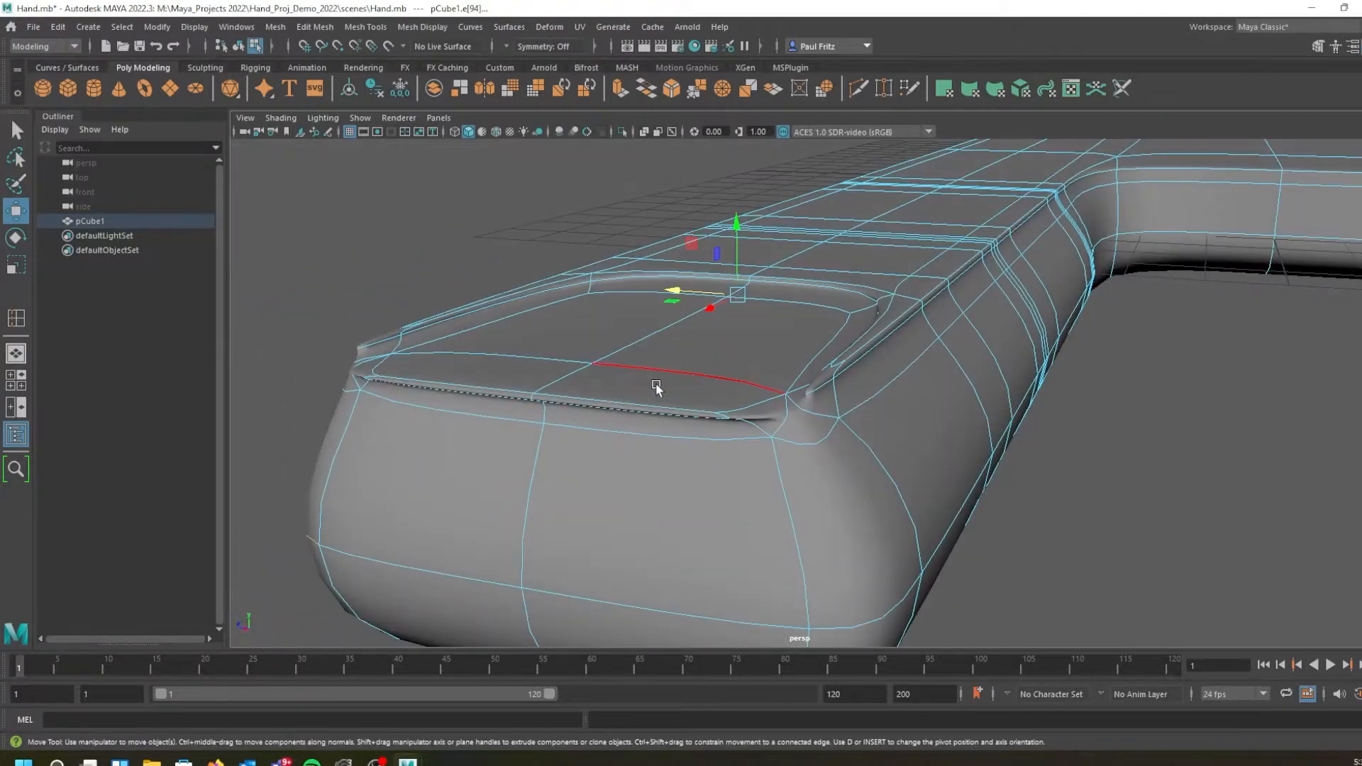
pyautogui.keyDown('alt'); pyautogui.moveTo(697, 316); pyautogui.dragTo(732, 291); pyautogui.keyUp('alt')
pyautogui.scroll(-5, 738, 326)
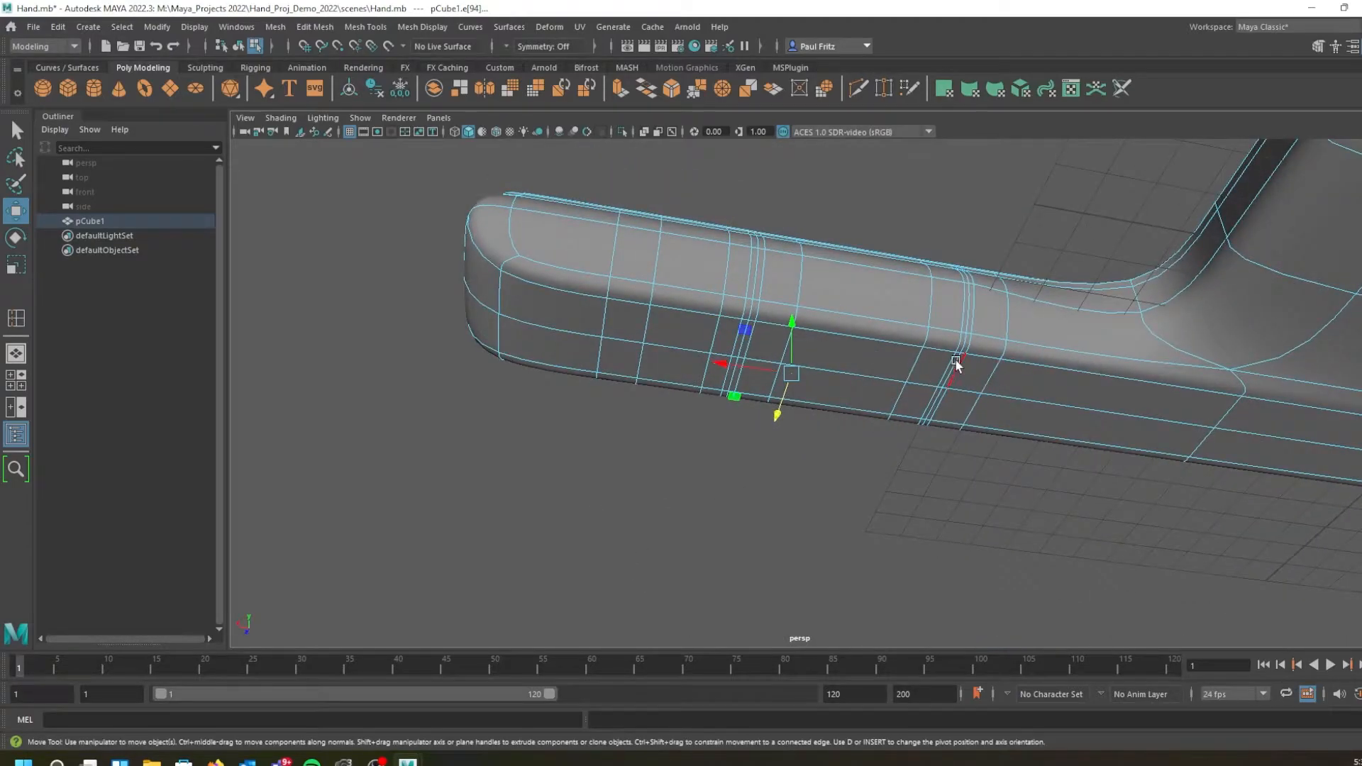
# Select the lengthwise center edges on the finger's underside, from the knuckle to the fingertip, and move them downward
pyautogui.keyDown('alt'); pyautogui.moveTo(955, 365); pyautogui.dragTo(946, 359); pyautogui.keyUp('alt')
pyautogui.click(1055, 389)
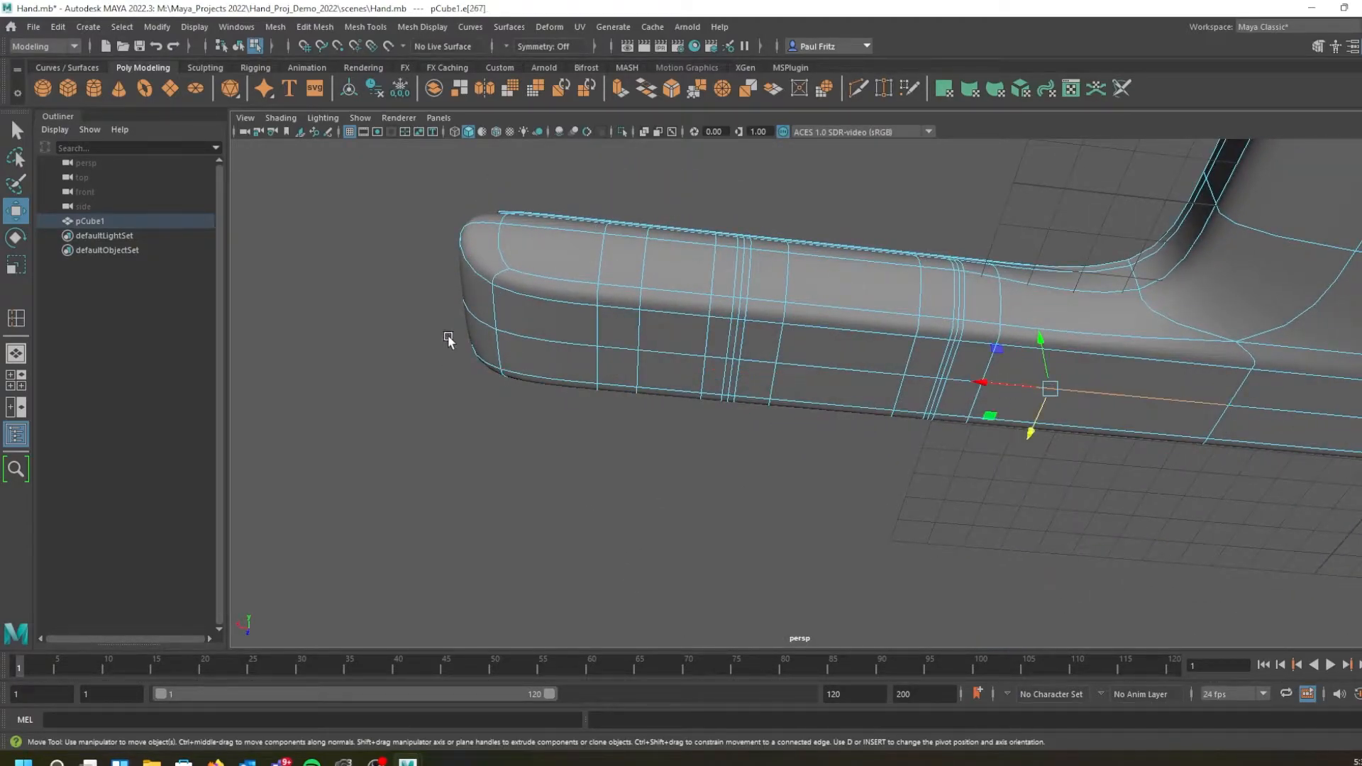
pyautogui.keyDown('shift'); pyautogui.click(530, 335); pyautogui.keyUp('shift')
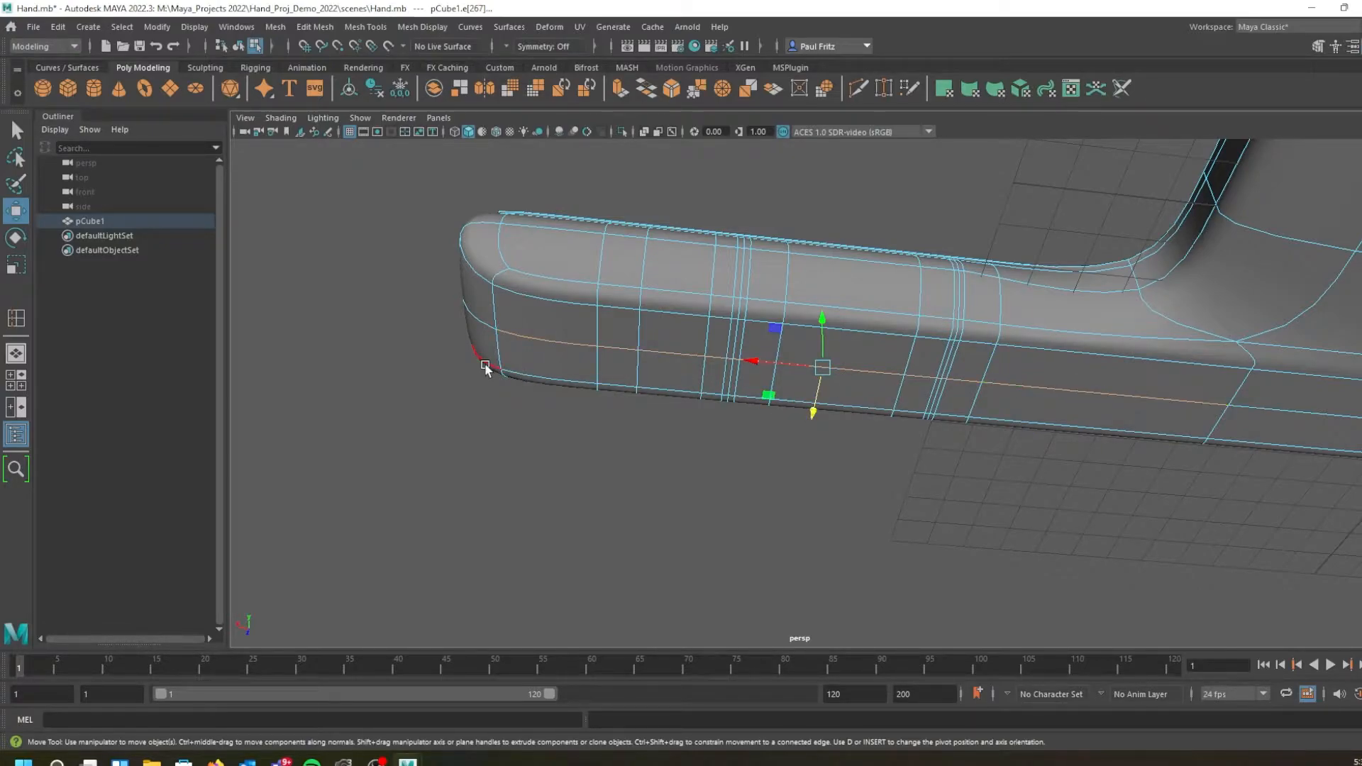
pyautogui.keyDown('alt'); pyautogui.moveTo(624, 429); pyautogui.dragTo(607, 455); pyautogui.keyUp('alt')
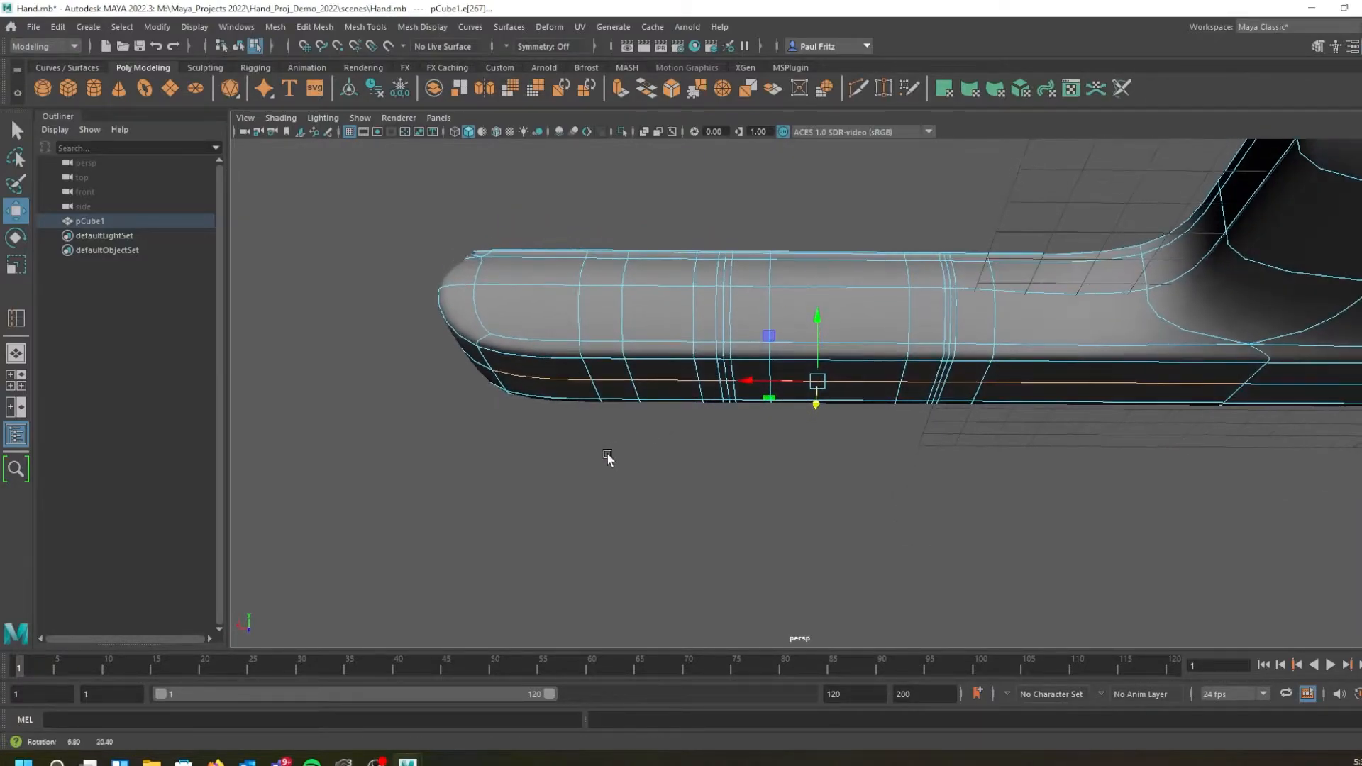
pyautogui.moveTo(819, 315); pyautogui.dragTo(817, 342)
# Select the lengthwise center edges on top of the finger, from the nail's tip to the knuckle, and raise them slightly
pyautogui.keyDown('alt'); pyautogui.moveTo(450, 386); pyautogui.dragTo(760, 399); pyautogui.keyUp('alt')
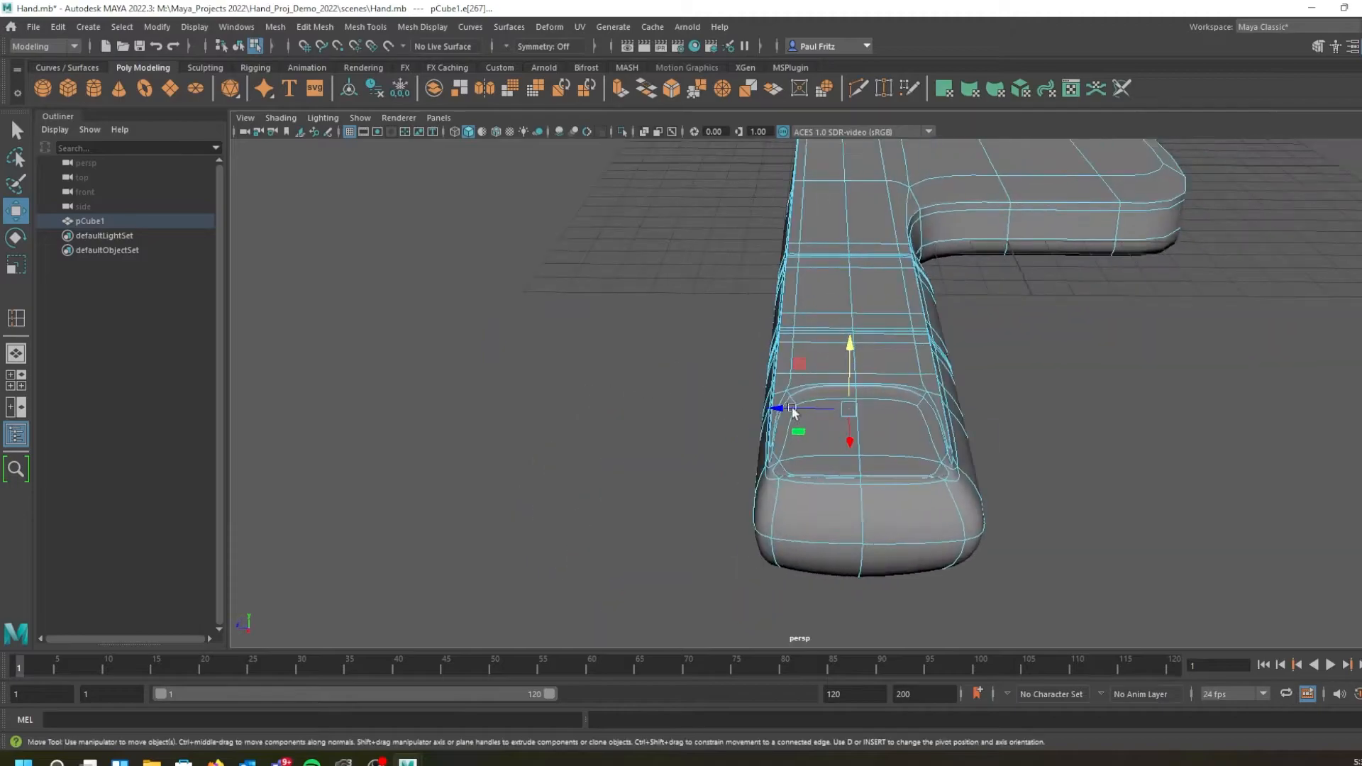
pyautogui.click(858, 466)
pyautogui.keyDown('alt'); pyautogui.moveTo(644, 374); pyautogui.dragTo(502, 206); pyautogui.keyUp('alt')
pyautogui.click(516, 199)
pyautogui.keyDown('alt'); pyautogui.moveTo(563, 371); pyautogui.dragTo(536, 303); pyautogui.keyUp('alt')
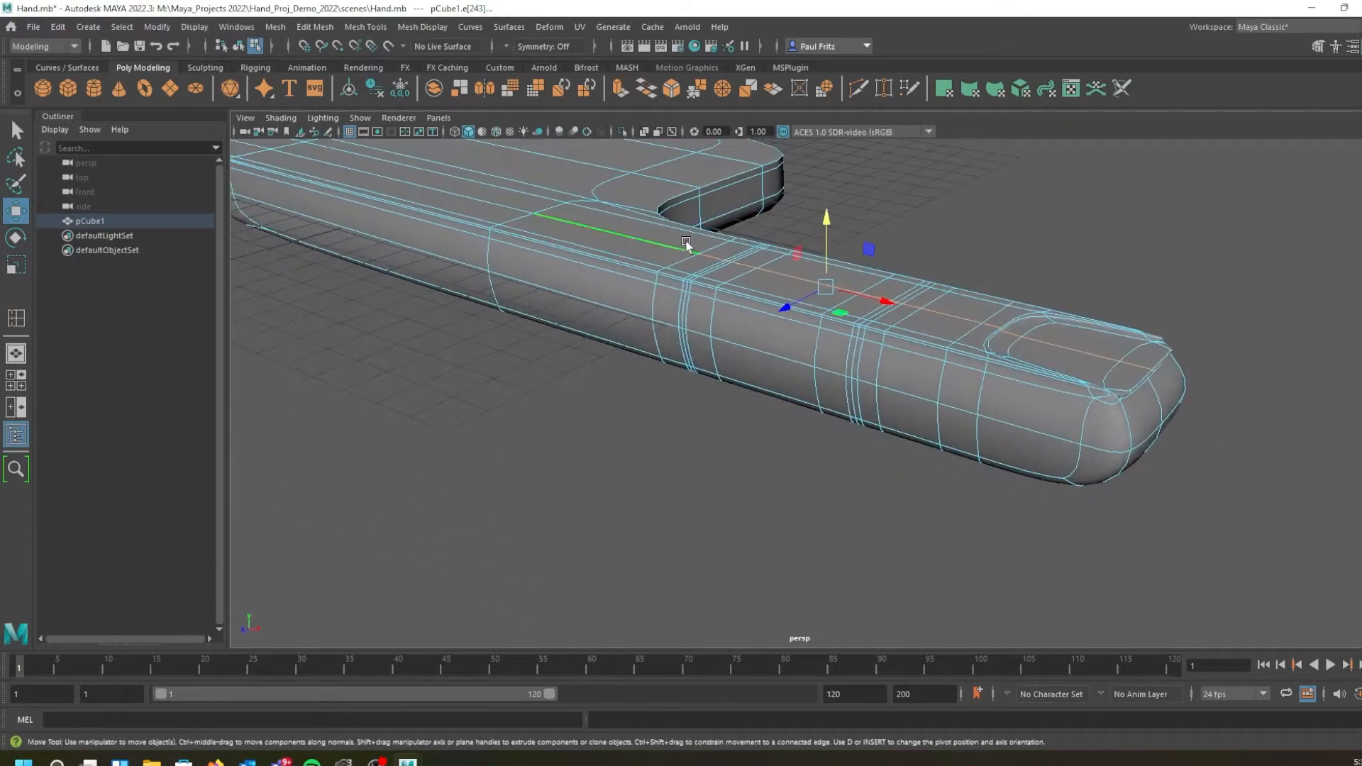
pyautogui.moveTo(828, 216); pyautogui.dragTo(829, 198)
# Examine the raised top, nail and side ridges of the finger in the smooth preview and the unsmoothed display
pyautogui.keyDown('alt'); pyautogui.moveTo(886, 270); pyautogui.dragTo(862, 349); pyautogui.keyUp('alt')
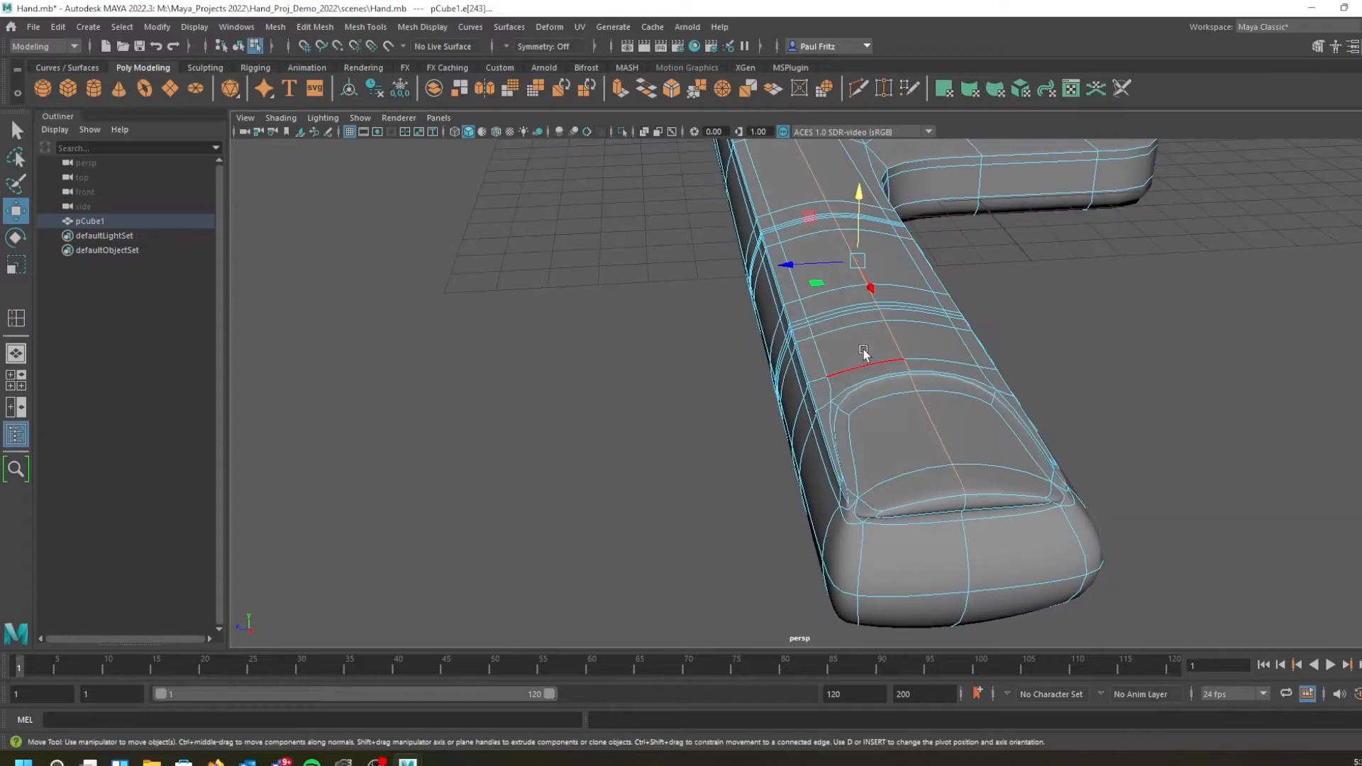
pyautogui.scroll(4, 871, 354)
pyautogui.keyDown('alt'); pyautogui.moveTo(870, 355); pyautogui.dragTo(834, 345, button='middle'); pyautogui.keyUp('alt')
pyautogui.keyDown('alt'); pyautogui.moveTo(834, 346); pyautogui.dragTo(781, 326); pyautogui.keyUp('alt')
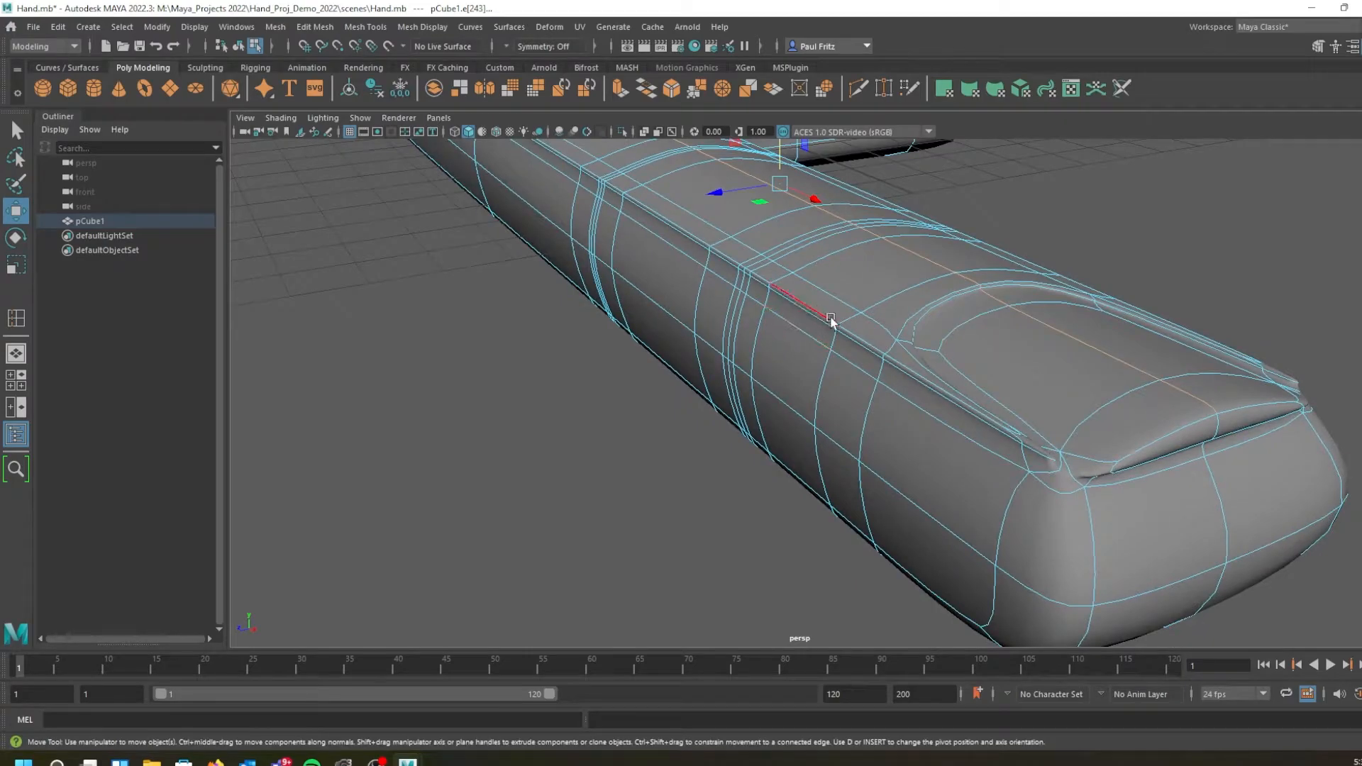
pyautogui.keyDown('alt'); pyautogui.moveTo(885, 356); pyautogui.dragTo(775, 348); pyautogui.keyUp('alt')
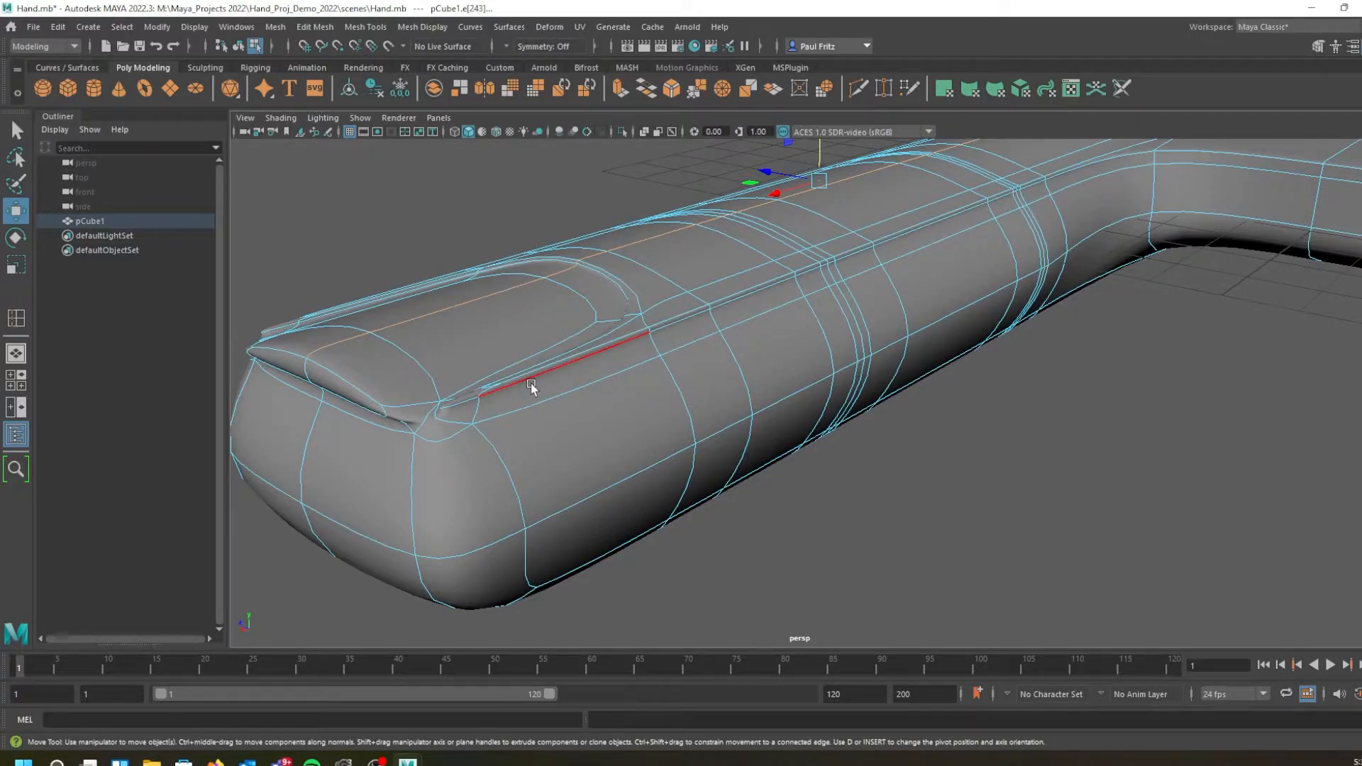
pyautogui.press('1')
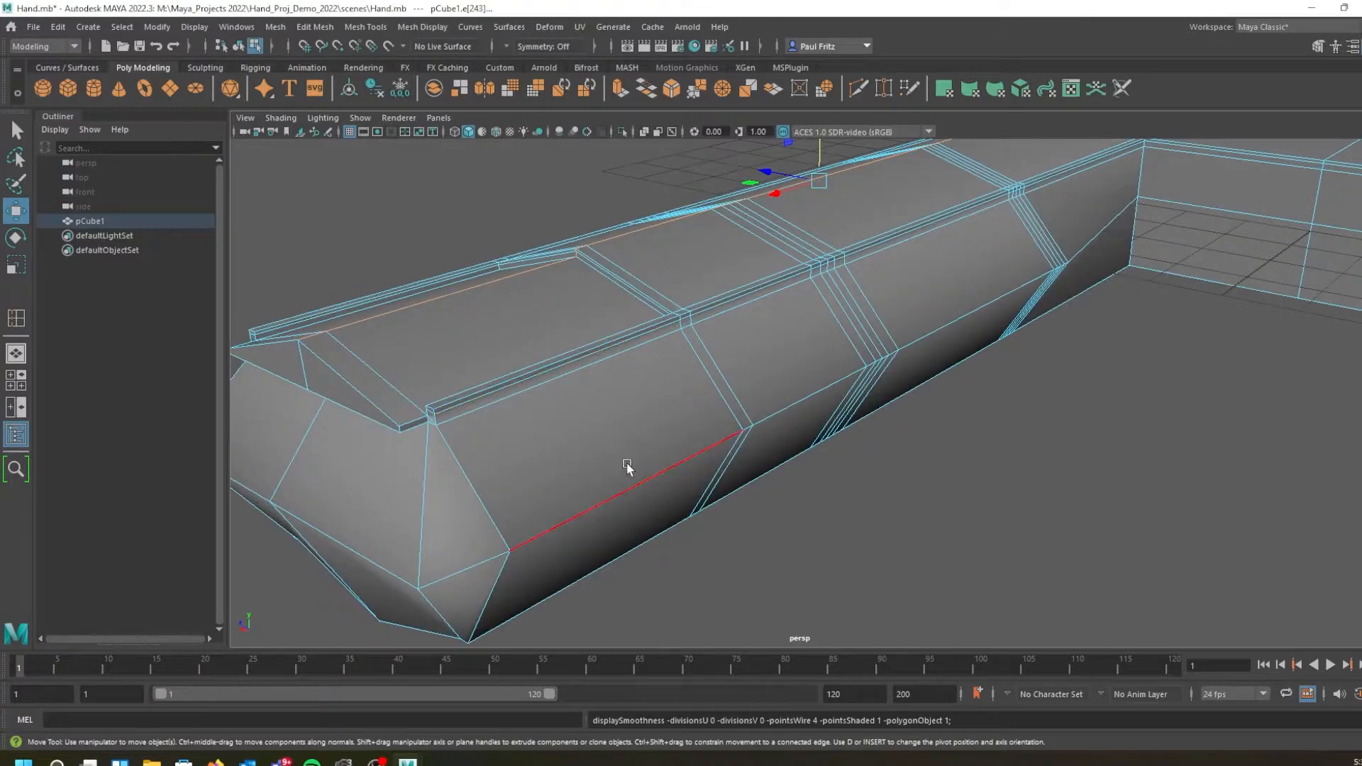
pyautogui.keyDown('alt'); pyautogui.moveTo(529, 456); pyautogui.dragTo(806, 325); pyautogui.keyUp('alt')
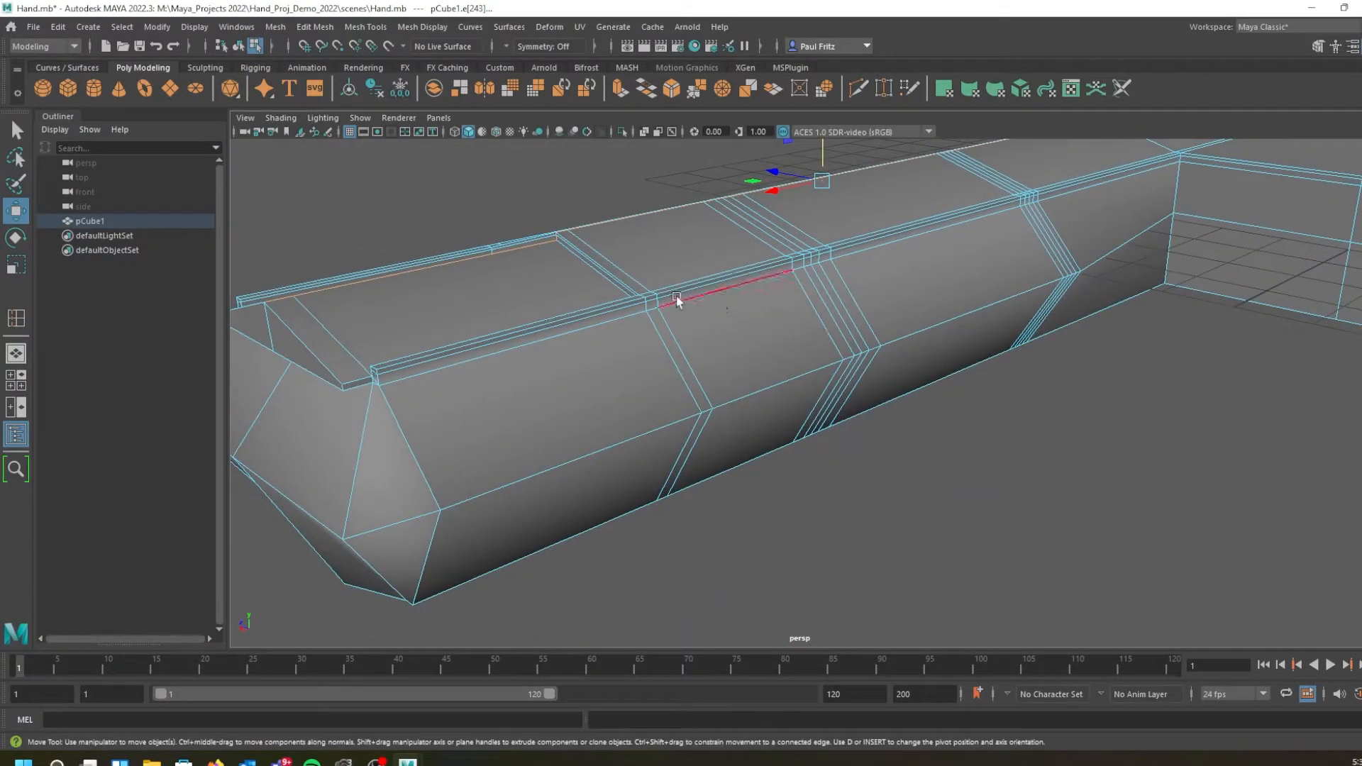
pyautogui.keyDown('alt'); pyautogui.moveTo(389, 376); pyautogui.dragTo(665, 295); pyautogui.keyUp('alt')
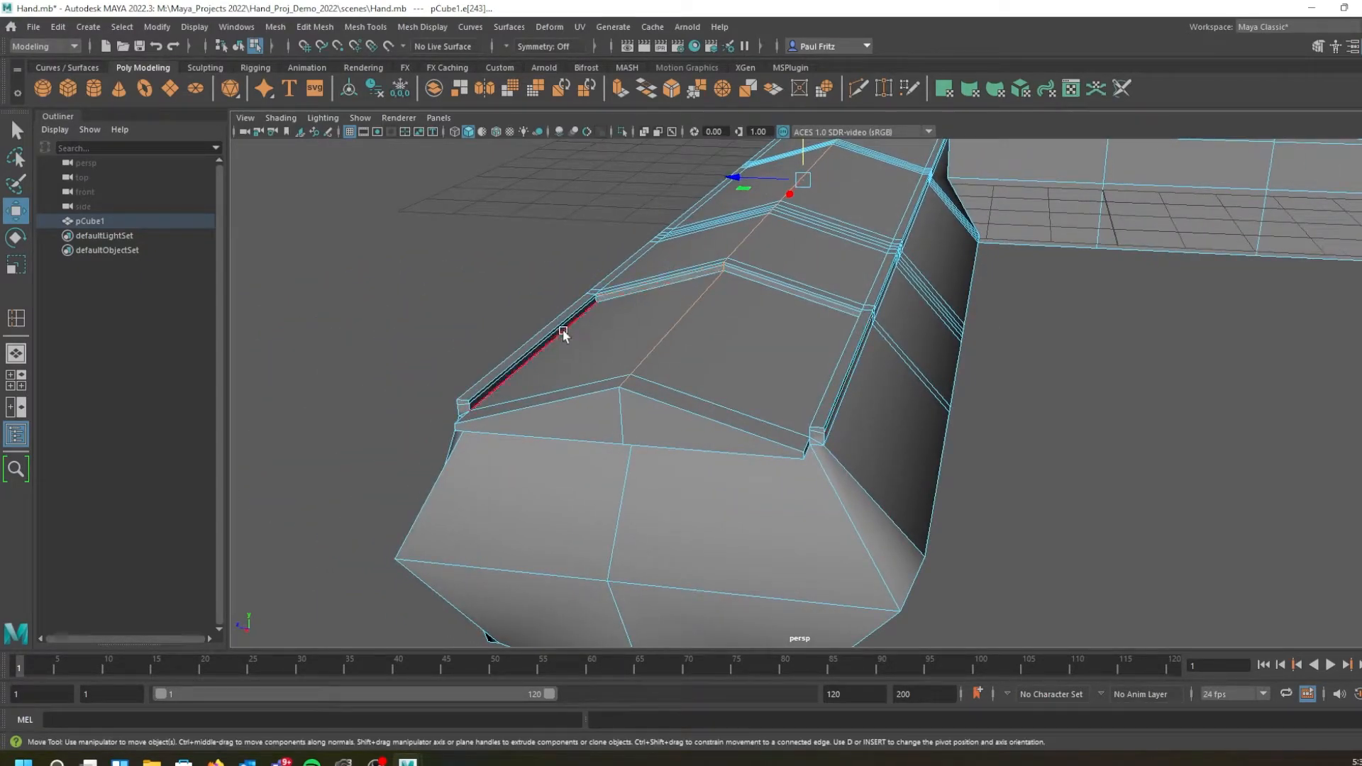
pyautogui.keyDown('alt'); pyautogui.moveTo(785, 385); pyautogui.dragTo(731, 372); pyautogui.keyUp('alt')
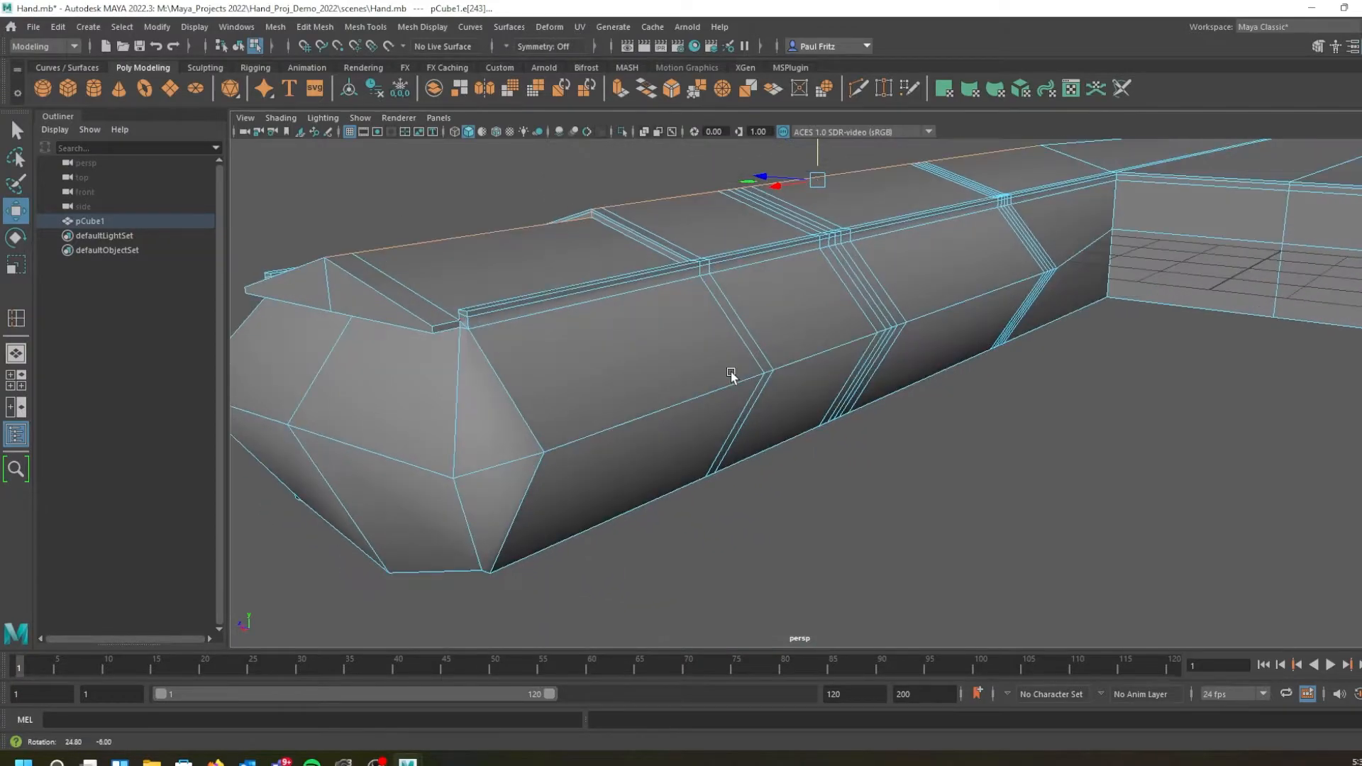
# Select the extra edge loop running around the nail recess's walls and along the palm's side, and delete it
pyautogui.click(510, 309)
pyautogui.keyDown('alt'); pyautogui.moveTo(510, 312); pyautogui.dragTo(582, 326); pyautogui.keyUp('alt')
pyautogui.keyDown('alt'); pyautogui.moveTo(969, 327); pyautogui.dragTo(937, 331); pyautogui.keyUp('alt')
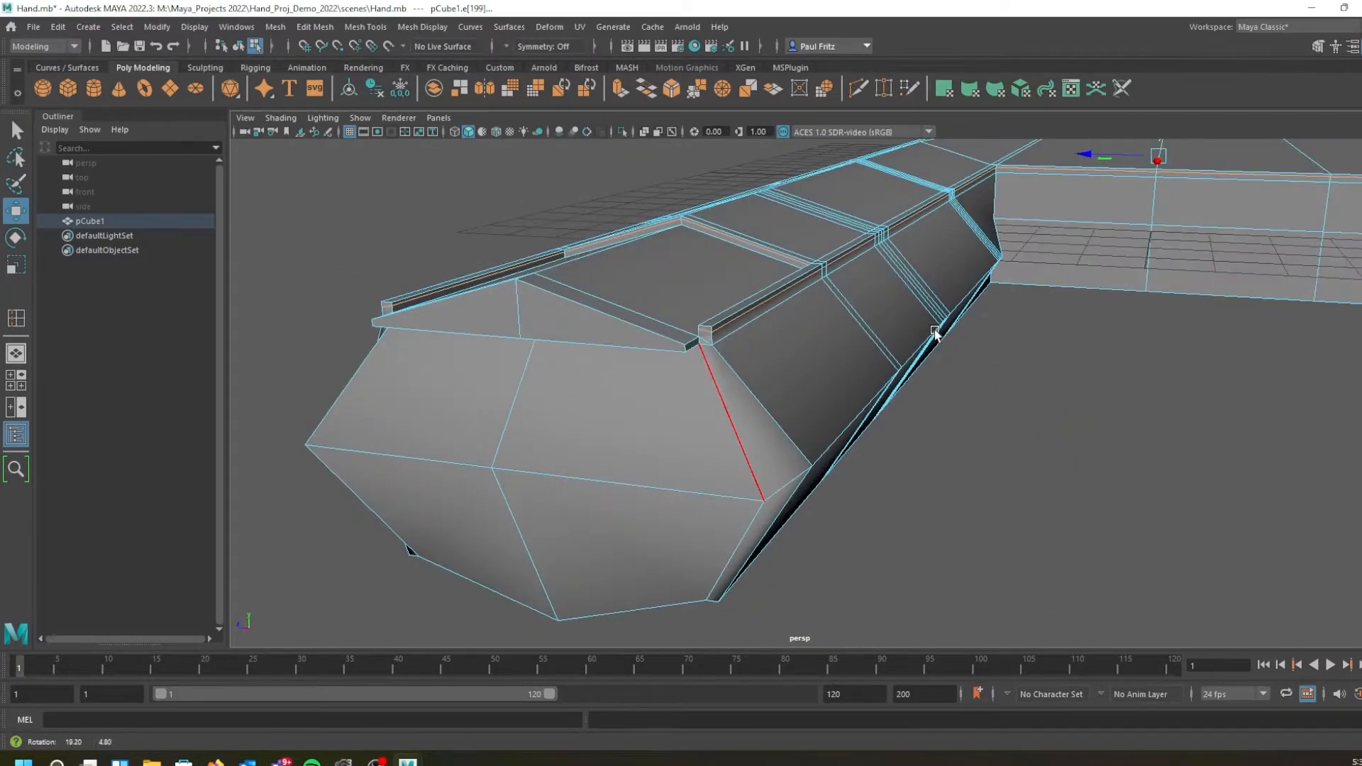
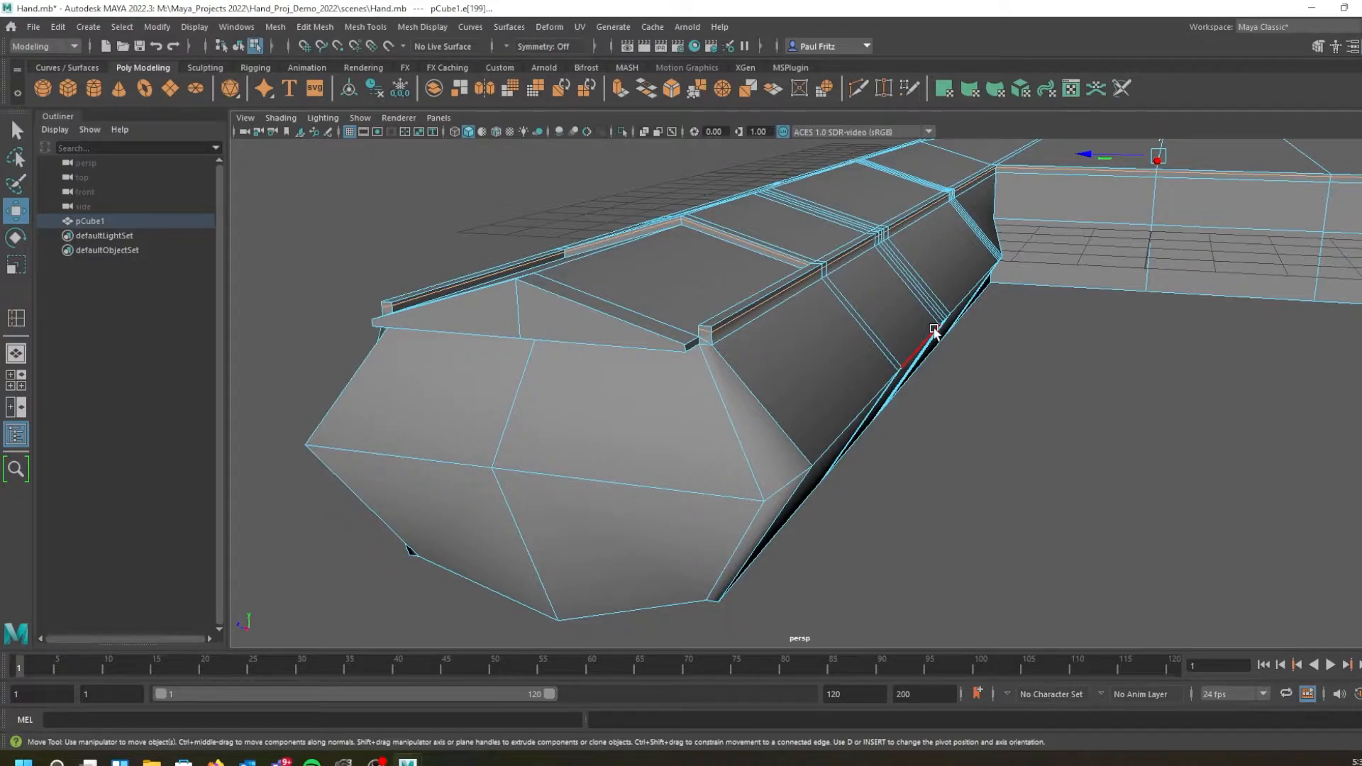
pyautogui.press('Delete')
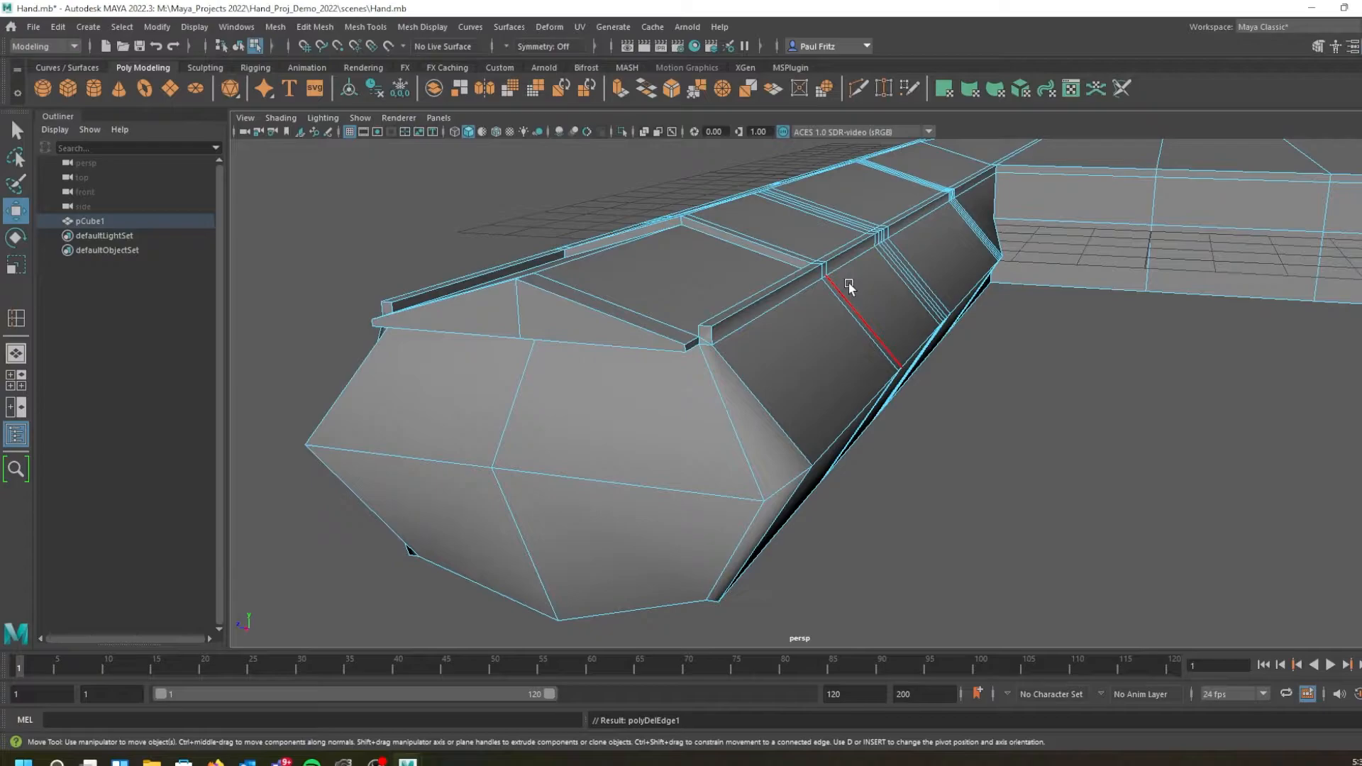
# Compare the fingertip and nail recess in the smooth preview and the unsmoothed display from several angles
pyautogui.keyDown('alt'); pyautogui.moveTo(735, 319); pyautogui.dragTo(769, 317); pyautogui.keyUp('alt')
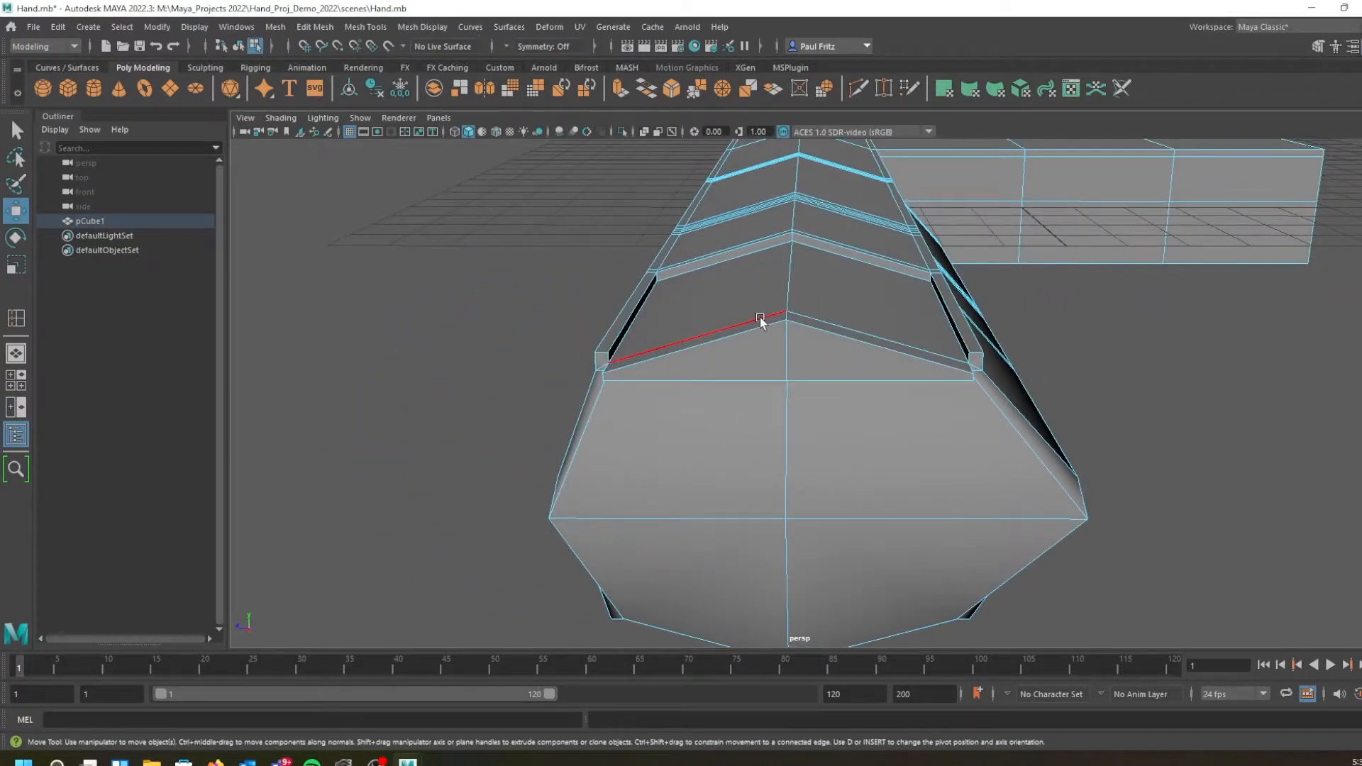
pyautogui.press('3')
pyautogui.keyDown('alt'); pyautogui.moveTo(614, 355); pyautogui.dragTo(695, 351); pyautogui.keyUp('alt')
pyautogui.keyDown('alt'); pyautogui.moveTo(967, 292); pyautogui.dragTo(906, 288); pyautogui.keyUp('alt')
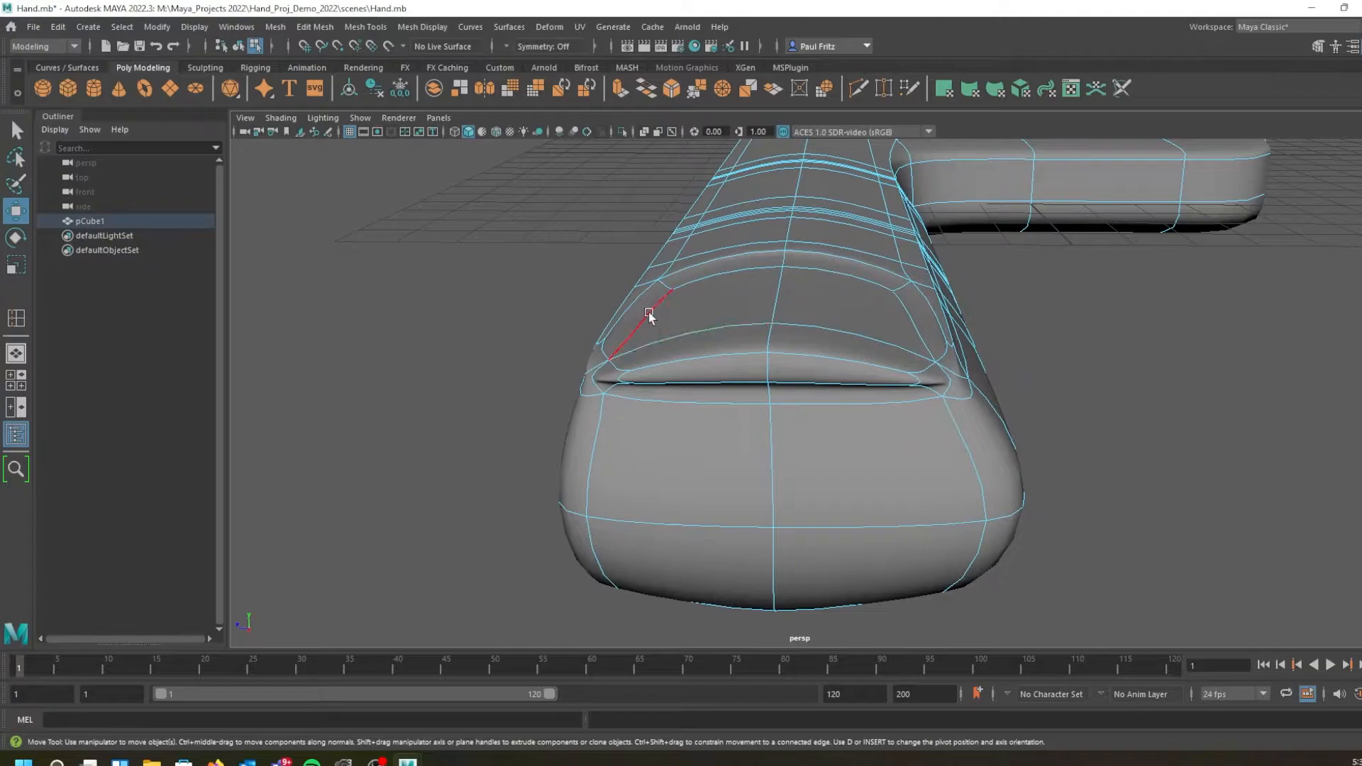
pyautogui.keyDown('alt'); pyautogui.moveTo(885, 331); pyautogui.dragTo(811, 320); pyautogui.keyUp('alt')
pyautogui.keyDown('alt'); pyautogui.moveTo(722, 304); pyautogui.dragTo(802, 312); pyautogui.keyUp('alt')
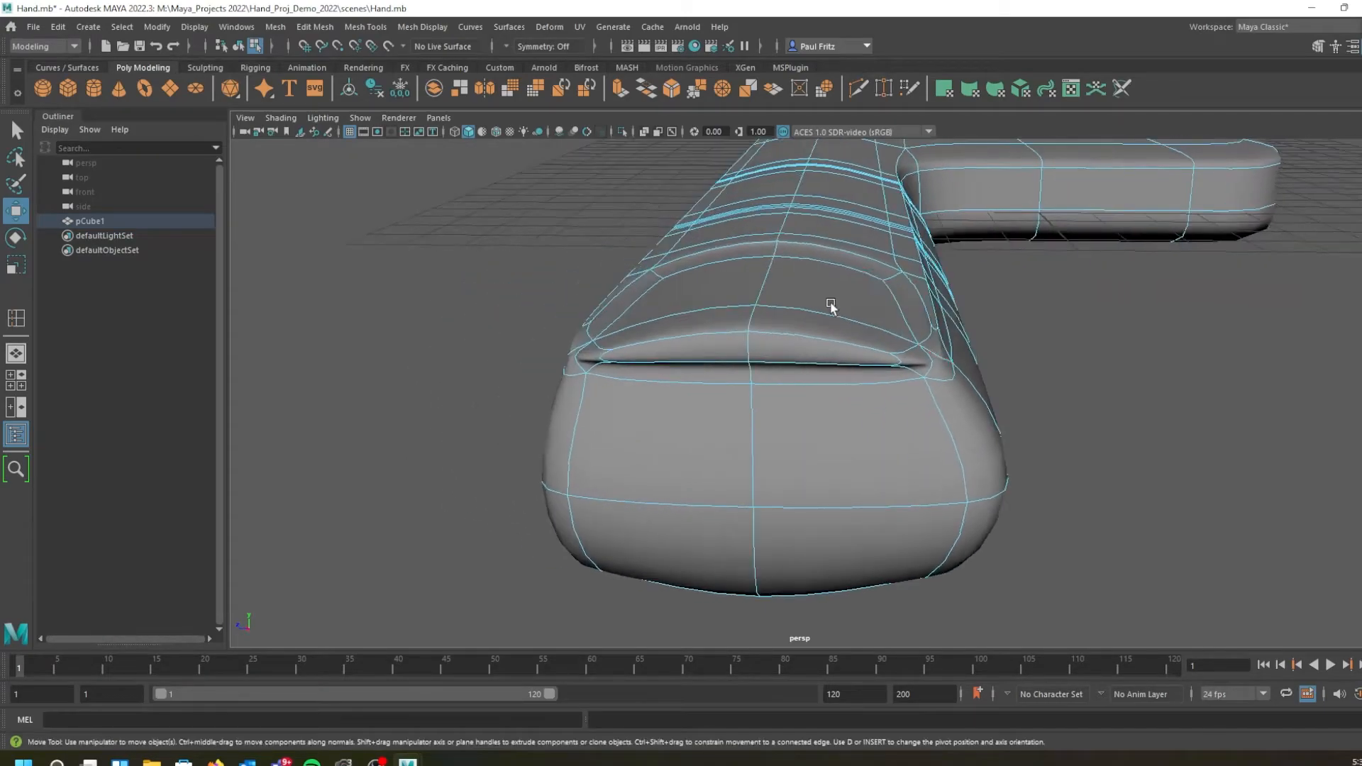
pyautogui.keyDown('alt'); pyautogui.moveTo(903, 230); pyautogui.dragTo(899, 219); pyautogui.keyUp('alt')
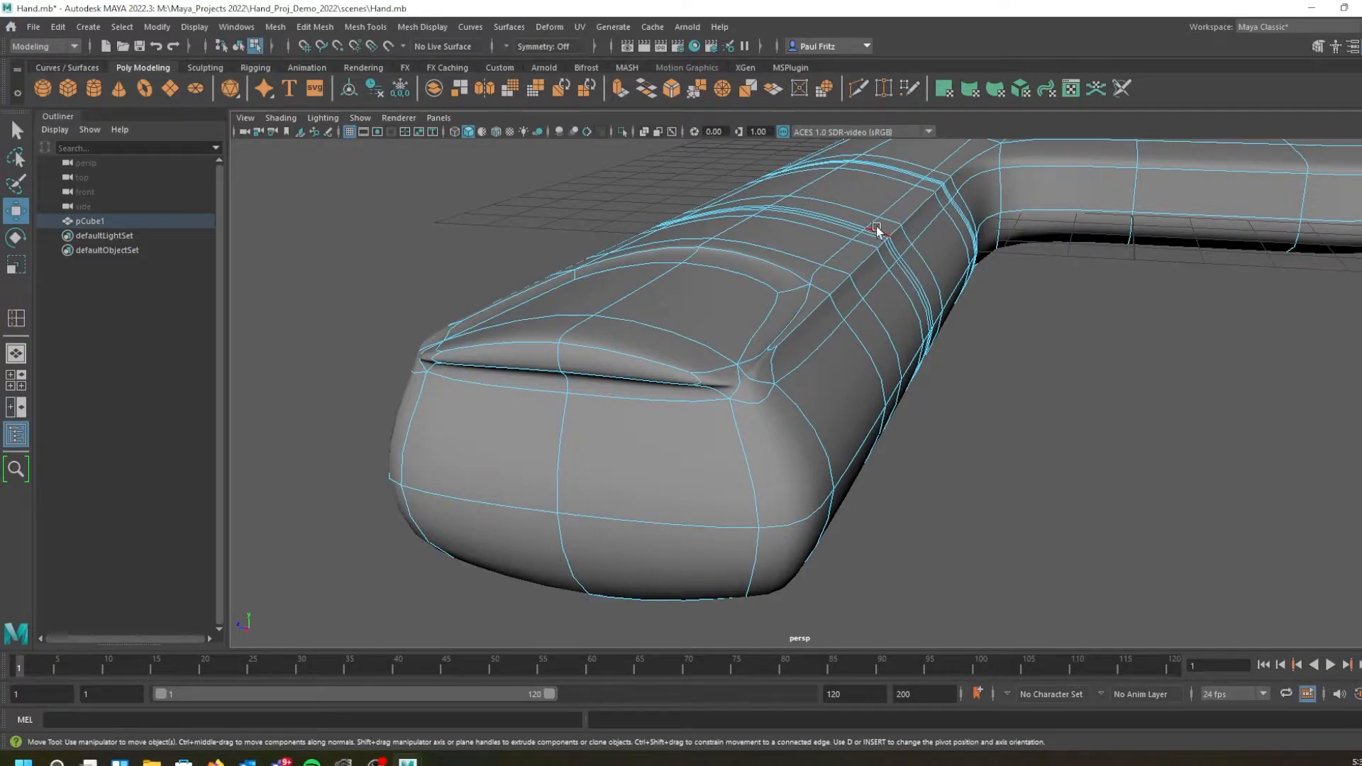
pyautogui.press('1')
pyautogui.moveTo(708, 346)
pyautogui.keyDown('alt'); pyautogui.mouseDown()
pyautogui.moveTo(694, 346)
pyautogui.moveTo(708, 343)
pyautogui.mouseUp(); pyautogui.keyUp('alt')
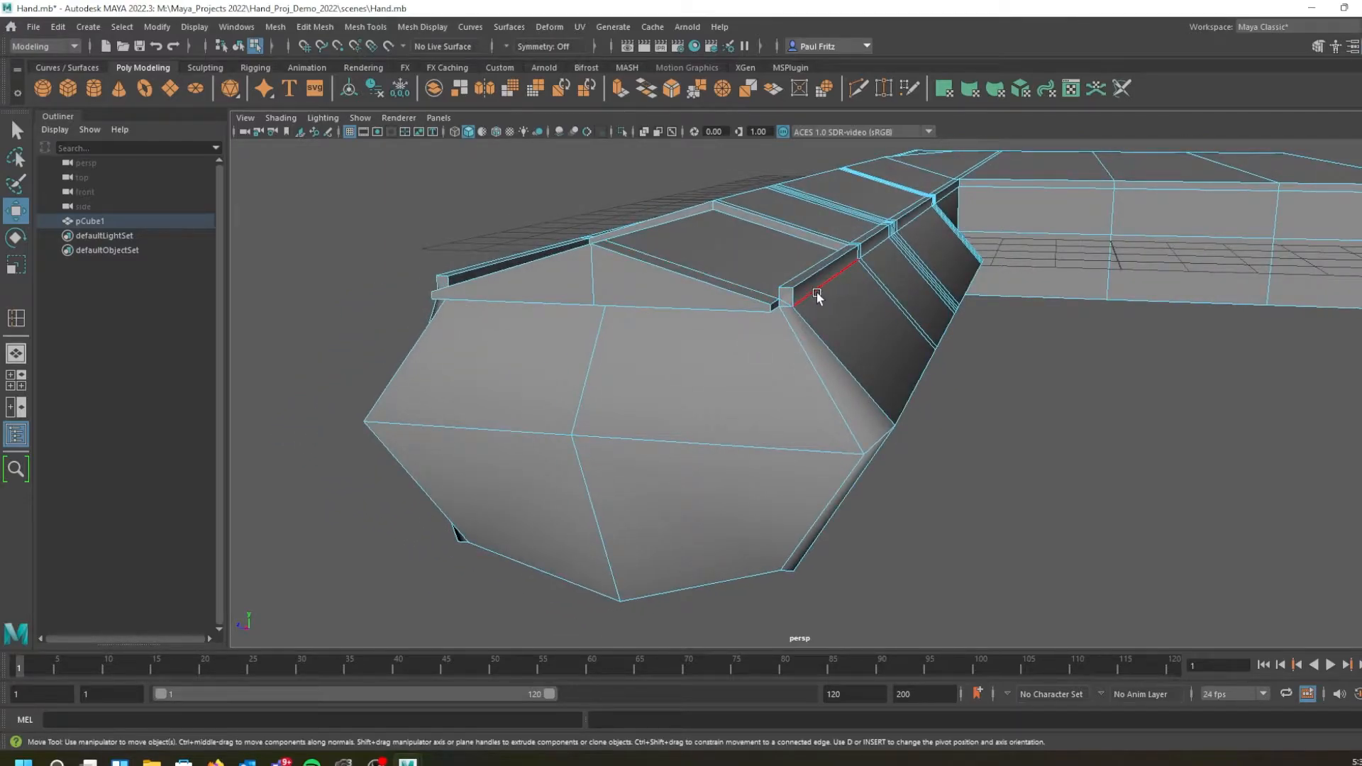
pyautogui.keyDown('alt'); pyautogui.moveTo(781, 300); pyautogui.dragTo(779, 308); pyautogui.keyUp('alt')
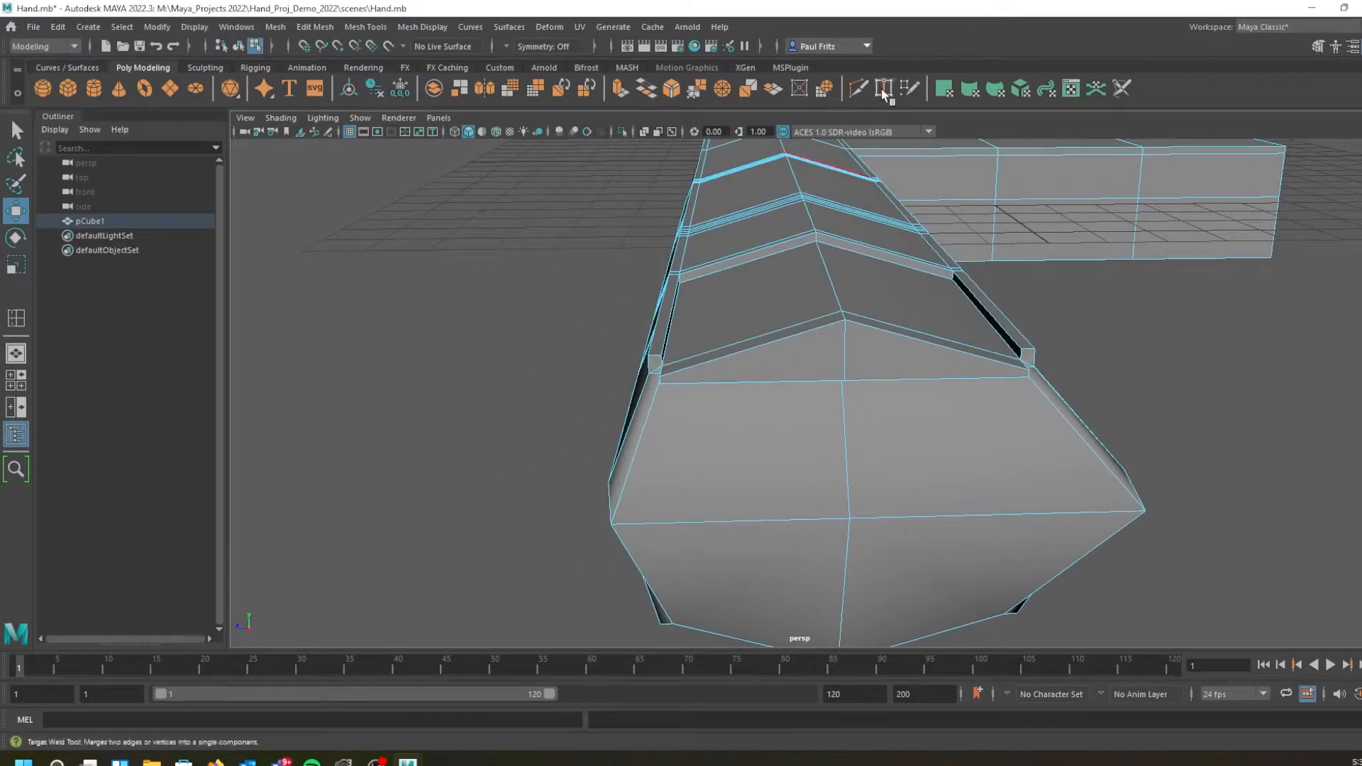
# With Multi-Cut, cut from the outer corner vertex of one nail ridge along the middle of the recess's side wall to the back wall's center
pyautogui.keyDown('alt'); pyautogui.moveTo(716, 241); pyautogui.dragTo(766, 209); pyautogui.keyUp('alt')
pyautogui.rightClick(600, 210)
pyautogui.moveTo(600, 208); pyautogui.dragTo(528, 209, button='right')
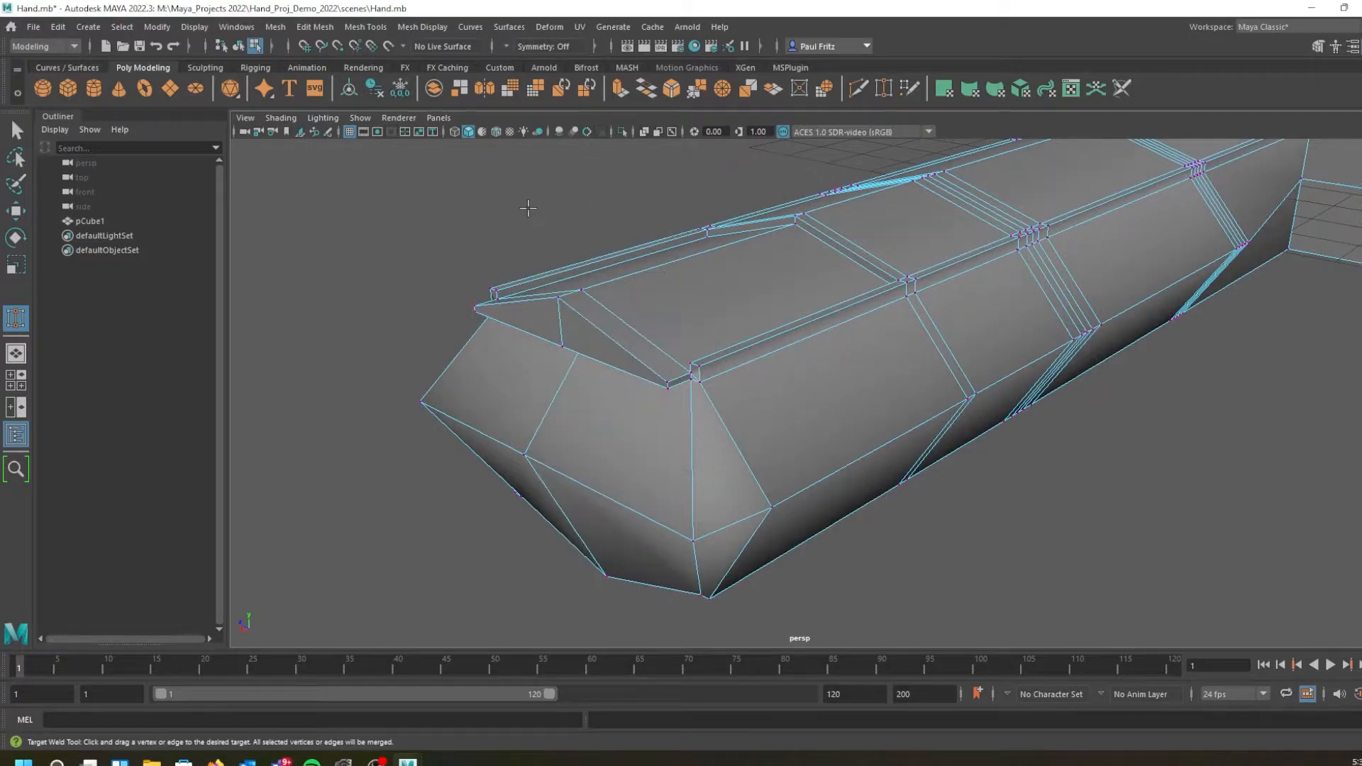
pyautogui.scroll(5, 528, 207)
pyautogui.keyDown('alt'); pyautogui.moveTo(528, 208); pyautogui.dragTo(663, 223); pyautogui.keyUp('alt')
pyautogui.keyDown('alt'); pyautogui.moveTo(366, 359); pyautogui.dragTo(522, 320); pyautogui.keyUp('alt')
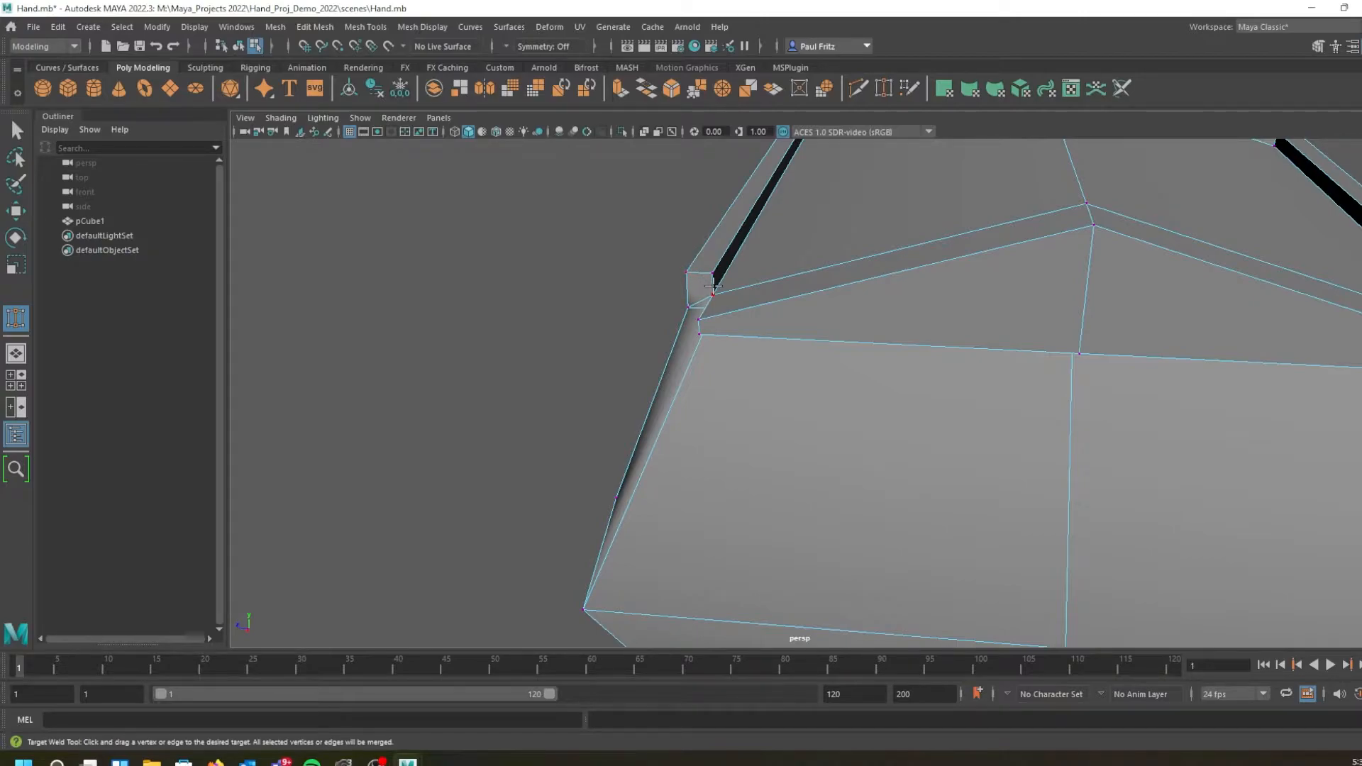
pyautogui.scroll(3, 714, 285)
pyautogui.click(853, 95)
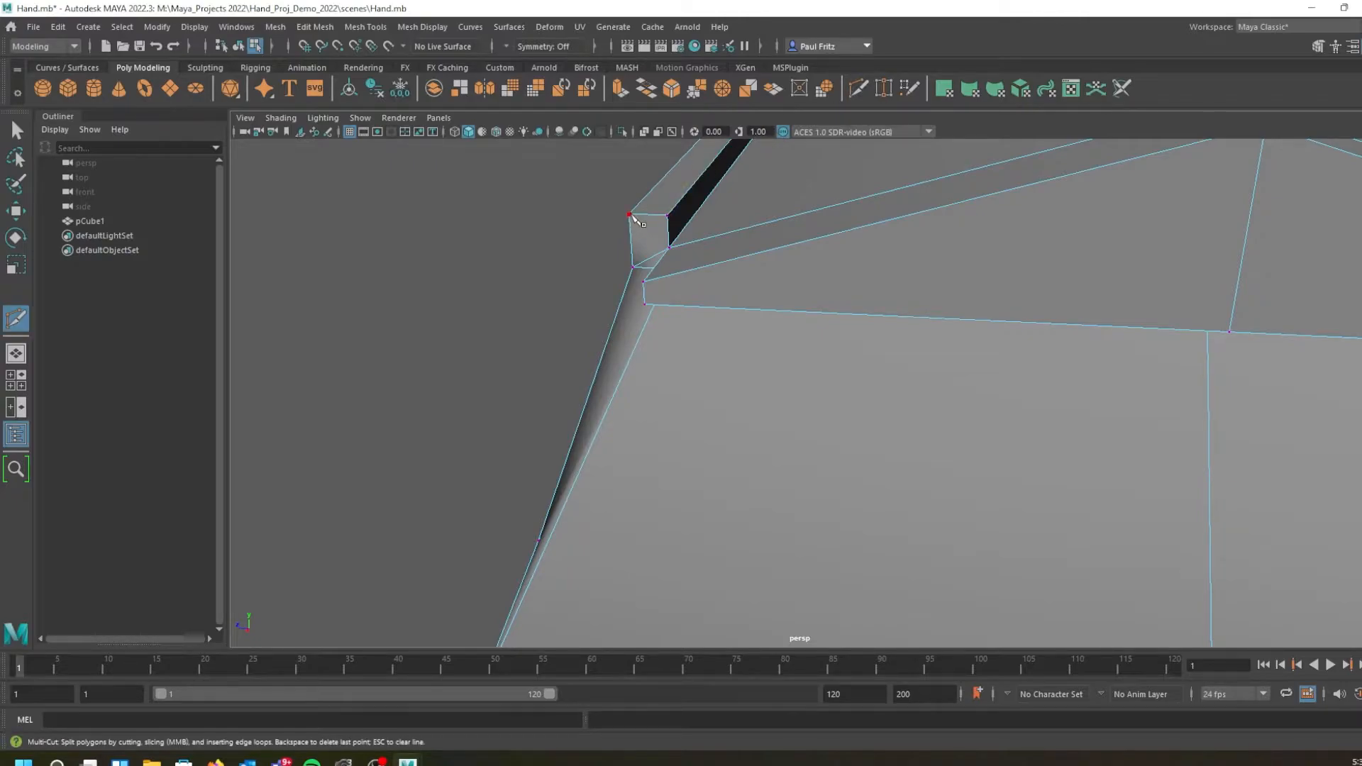
pyautogui.click(629, 214)
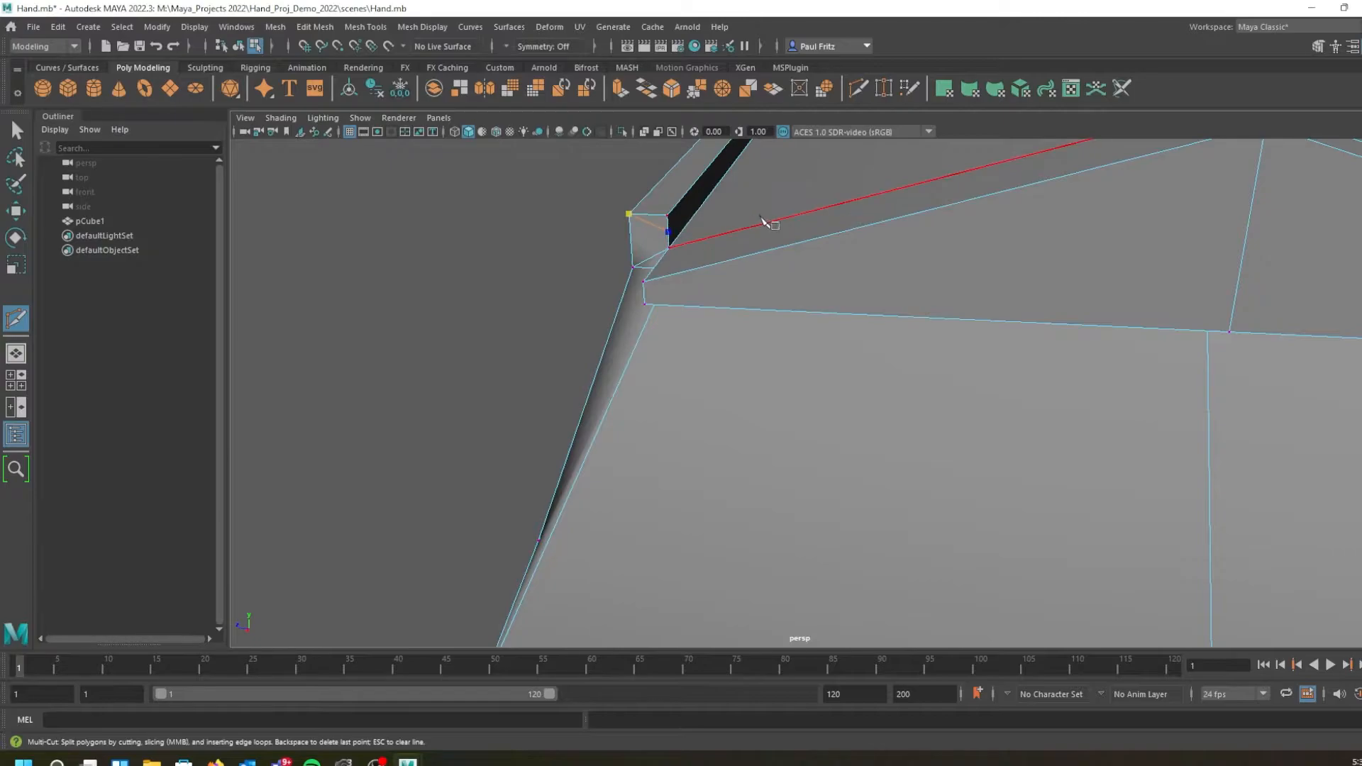
pyautogui.keyDown('alt'); pyautogui.moveTo(781, 219); pyautogui.dragTo(663, 348, button='middle'); pyautogui.keyUp('alt')
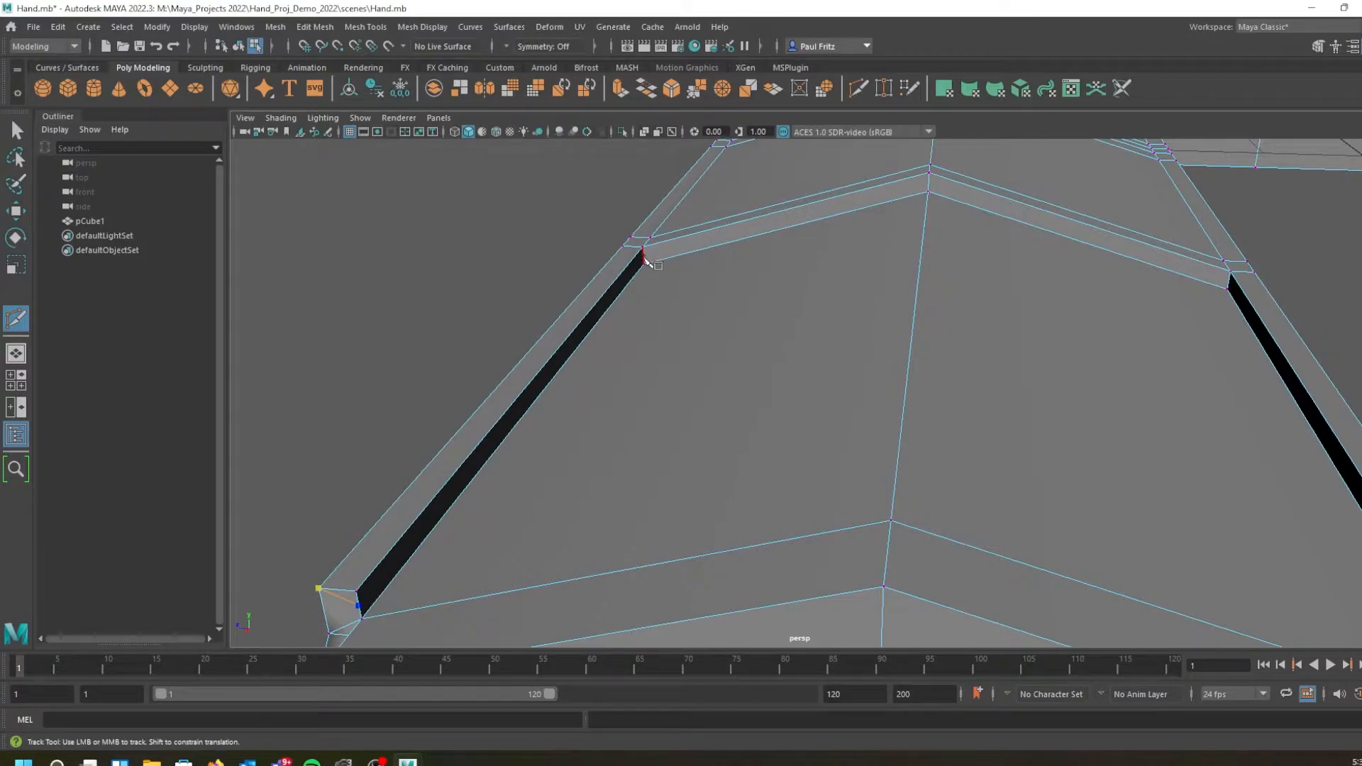
pyautogui.click(643, 256)
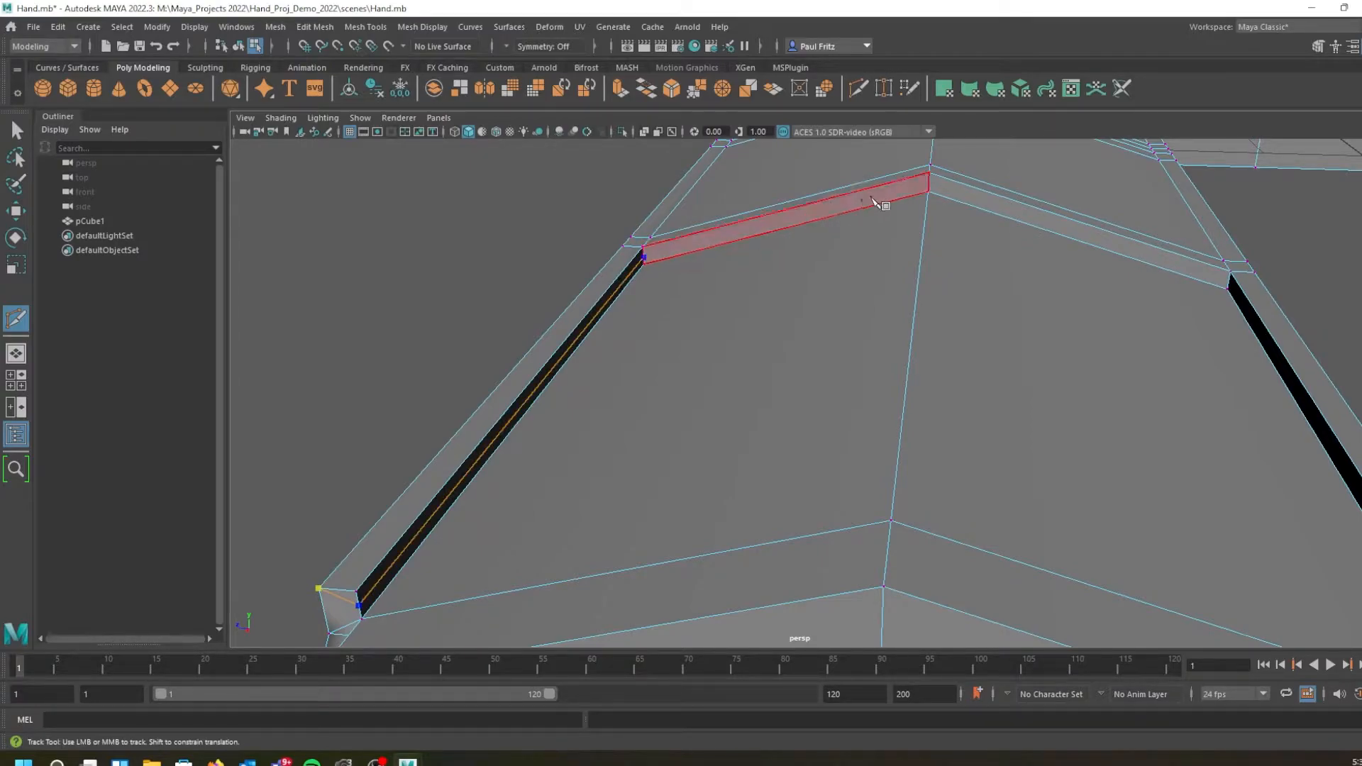
pyautogui.click(930, 188)
# Continue the cut along the opposite side wall at about half its height to that ridge's outer corner vertex, and complete it
pyautogui.keyDown('alt'); pyautogui.moveTo(988, 212); pyautogui.dragTo(966, 234); pyautogui.keyUp('alt')
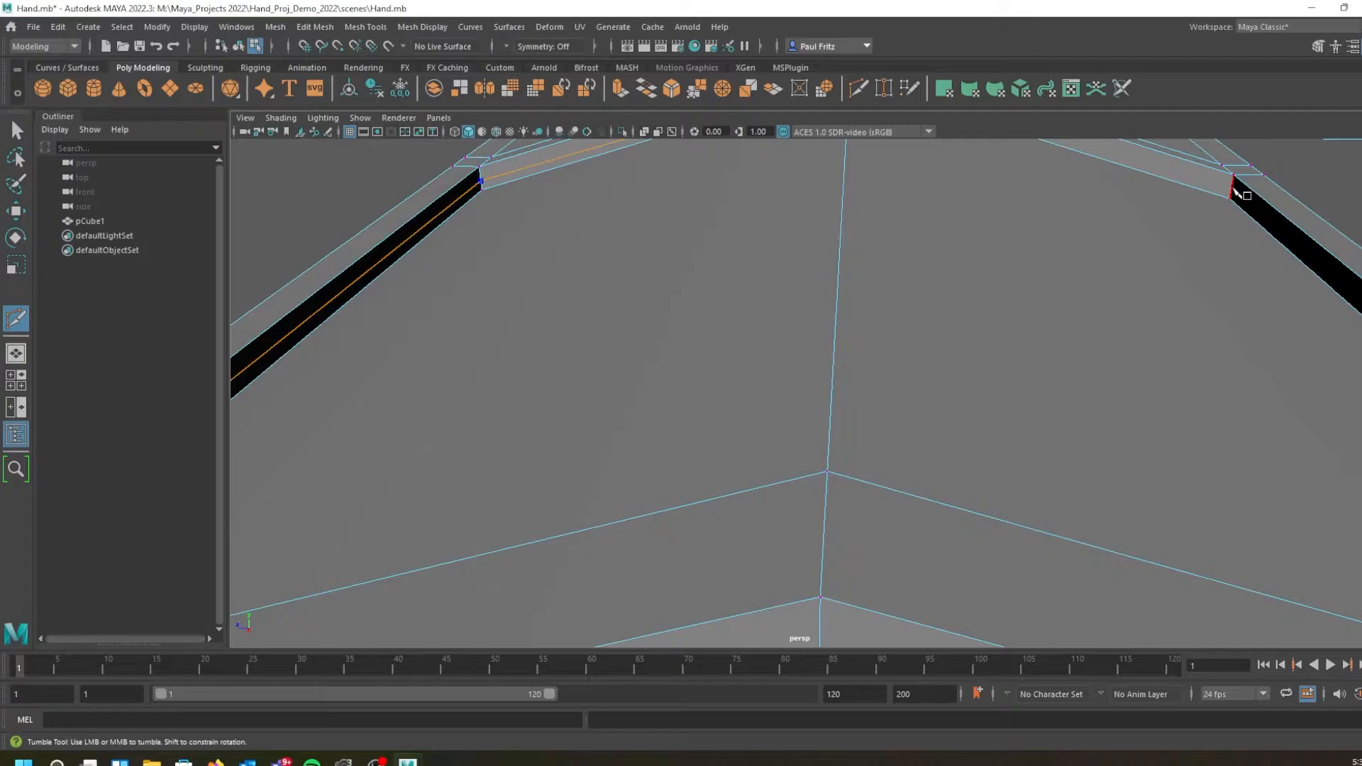
pyautogui.keyDown('alt'); pyautogui.moveTo(1234, 189); pyautogui.dragTo(1099, 204); pyautogui.keyUp('alt')
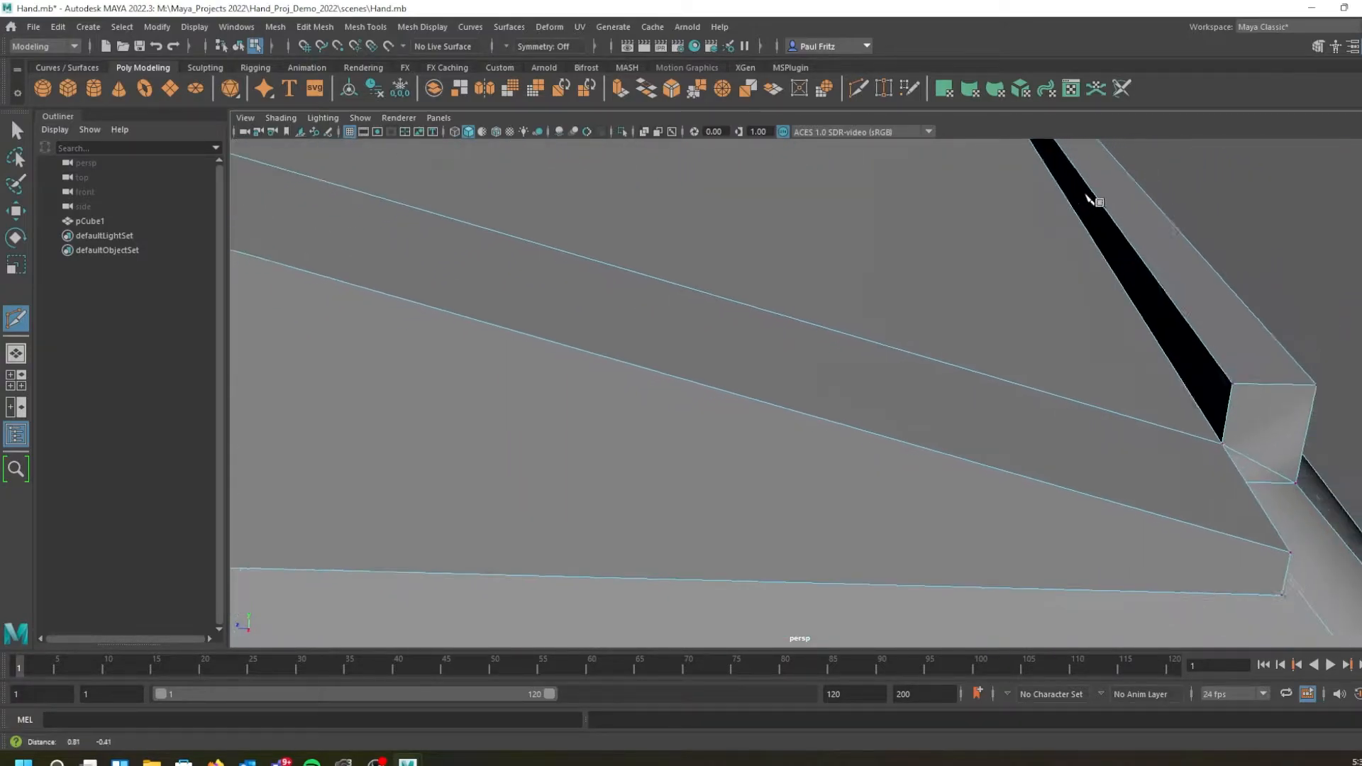
pyautogui.keyDown('alt'); pyautogui.moveTo(1098, 204); pyautogui.dragTo(1079, 189, button='middle'); pyautogui.keyUp('alt')
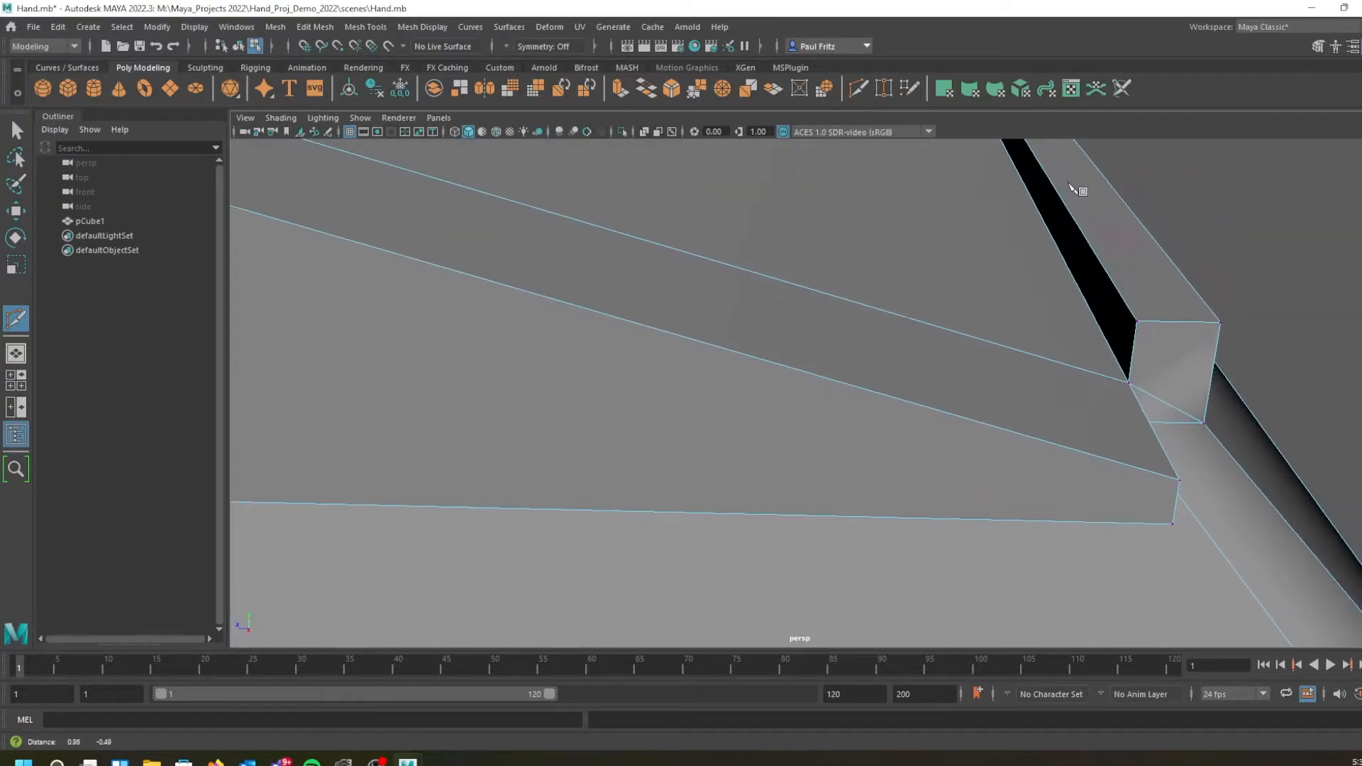
pyautogui.click(1133, 353)
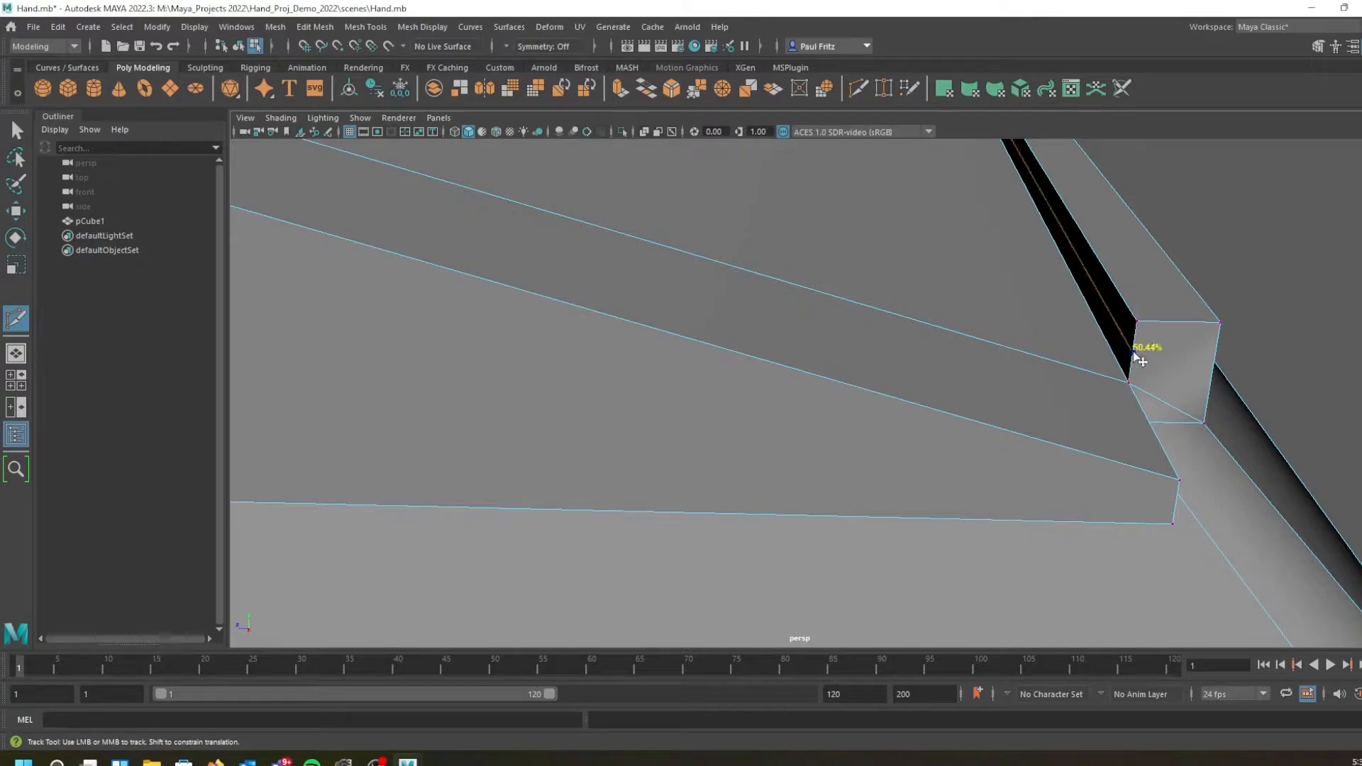
pyautogui.click(1221, 322)
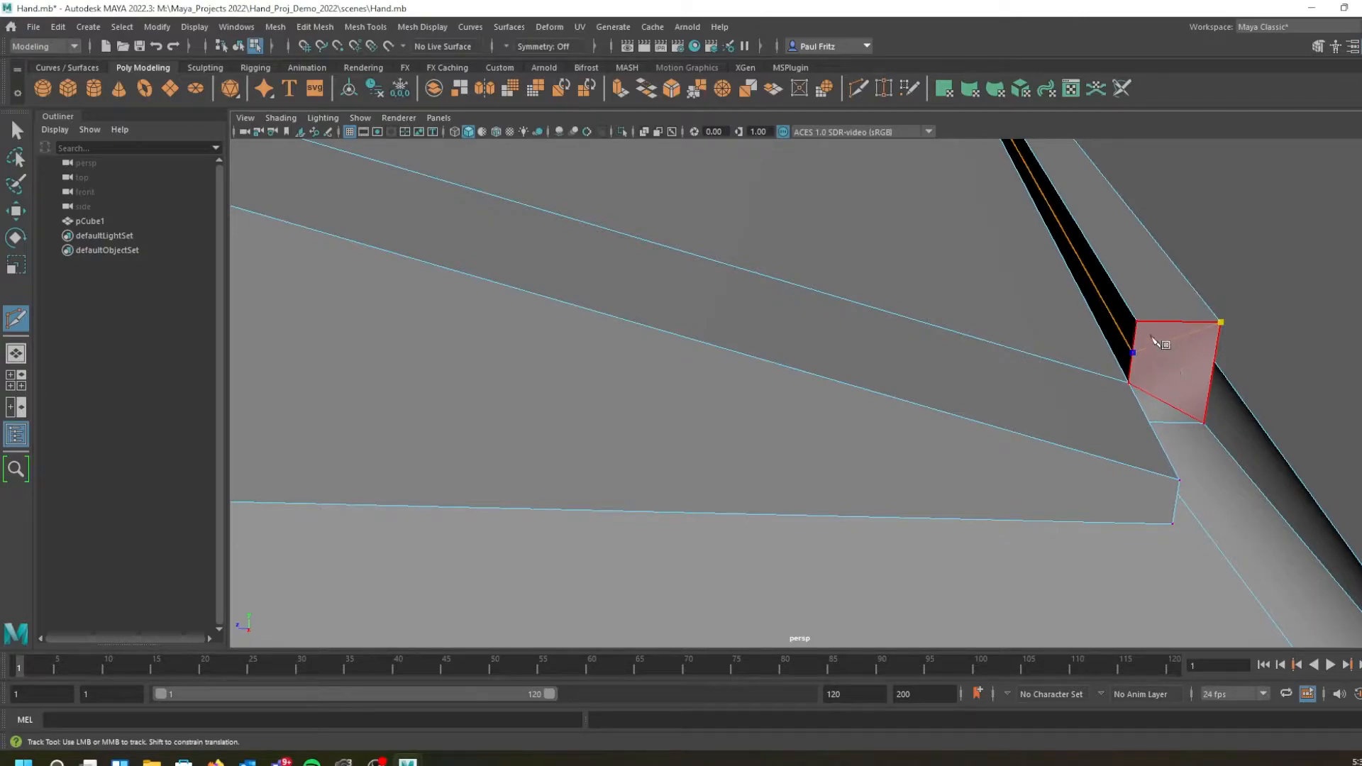
pyautogui.scroll(-3, 1097, 314)
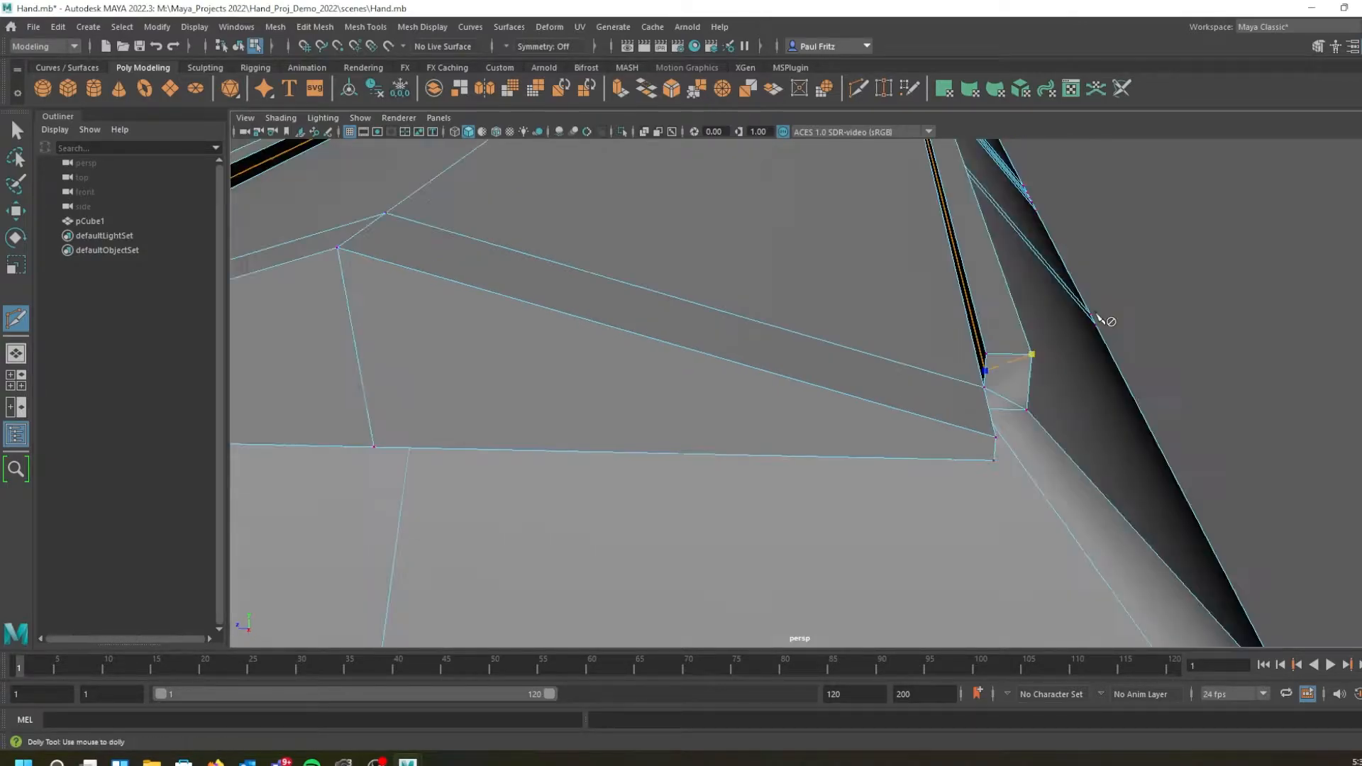
pyautogui.keyDown('alt'); pyautogui.moveTo(891, 267); pyautogui.dragTo(1042, 311, button='middle'); pyautogui.keyUp('alt')
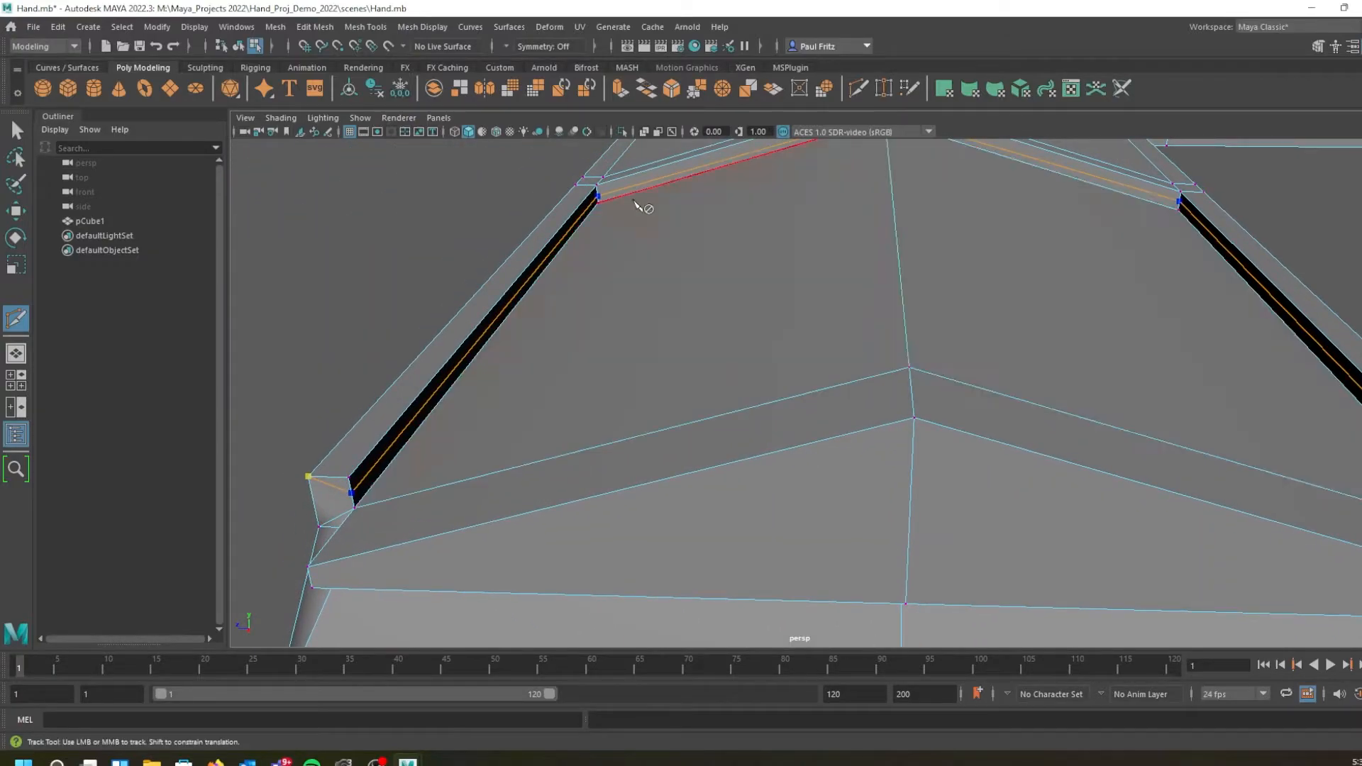
pyautogui.keyDown('alt'); pyautogui.moveTo(929, 272); pyautogui.dragTo(771, 258, button='middle'); pyautogui.keyUp('alt')
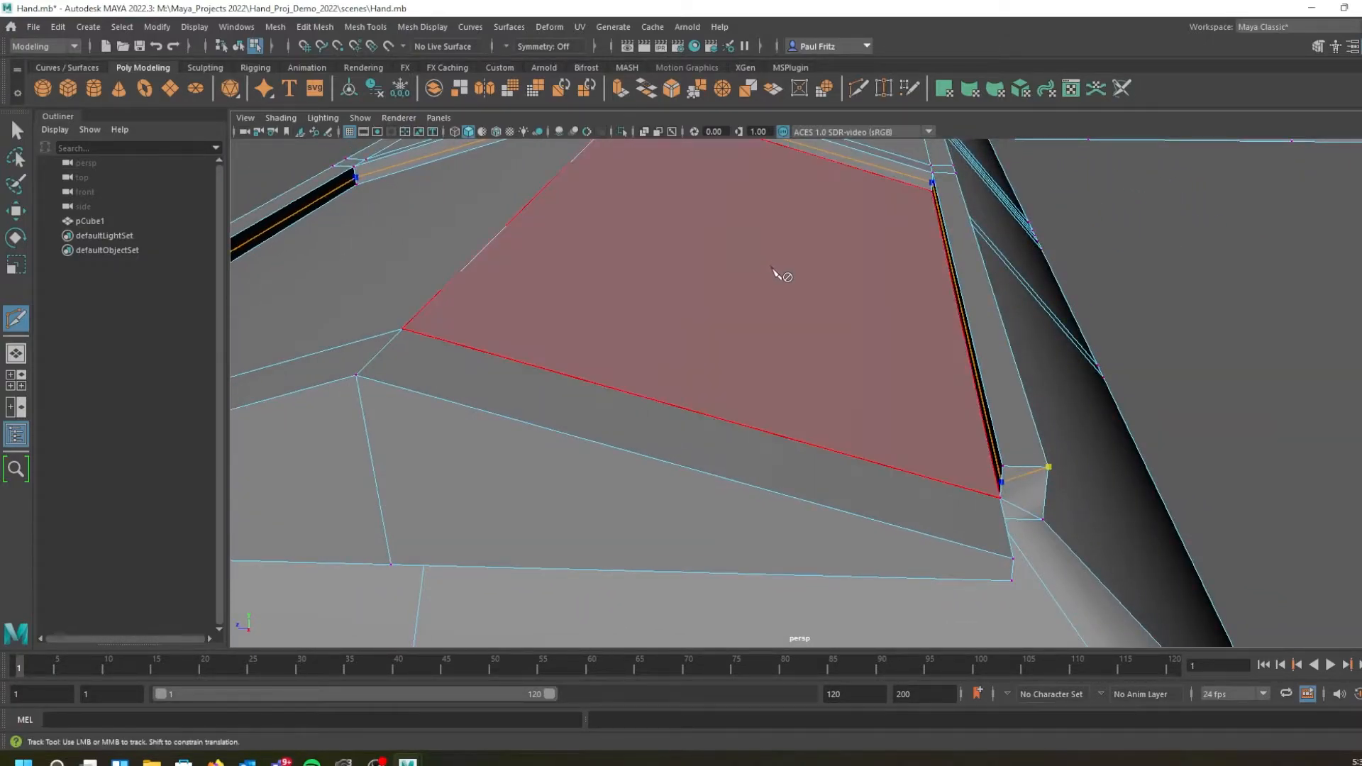
pyautogui.rightClick(772, 268)
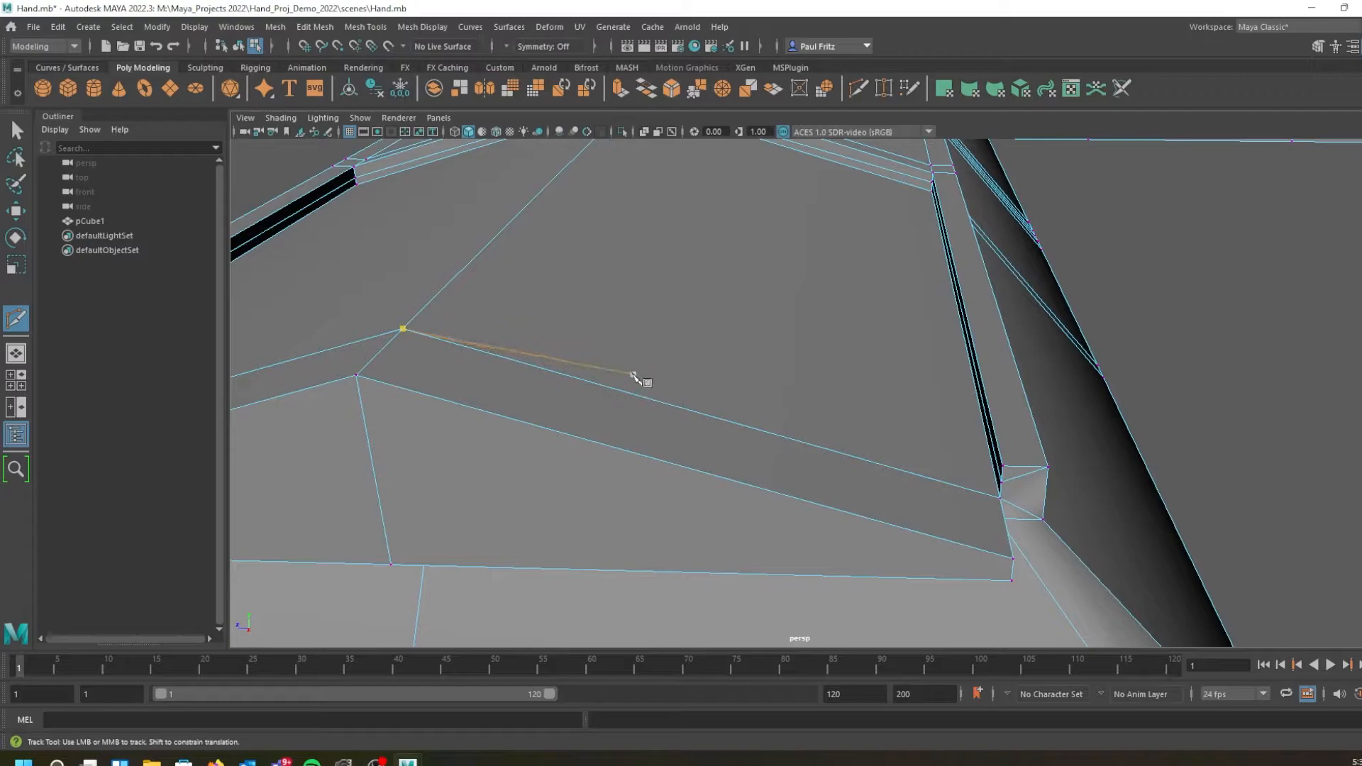
pyautogui.press('q')
# Examine the nail recess's edges, corners and side ridges in the unsmoothed display and the smooth preview from several angles
pyautogui.scroll(-3, 510, 343)
pyautogui.scroll(-3, 512, 336)
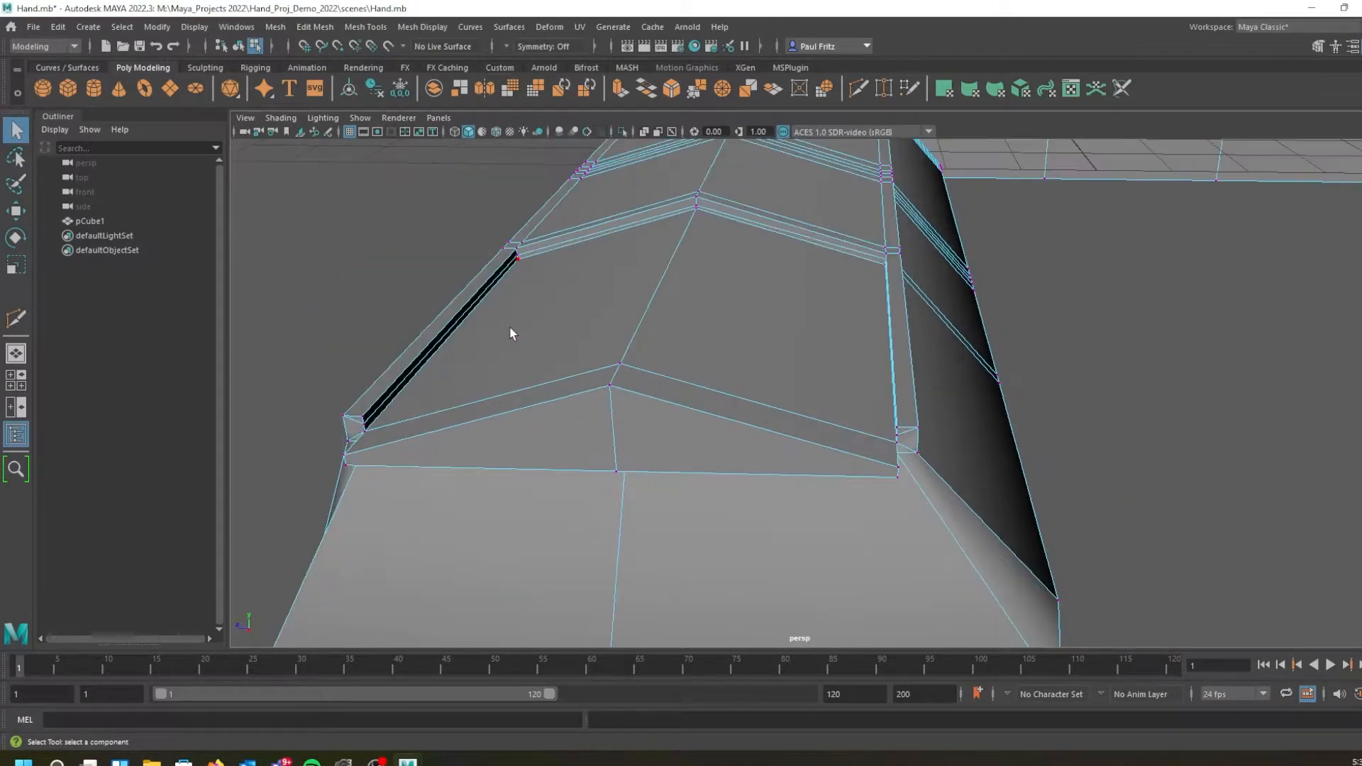
pyautogui.keyDown('alt'); pyautogui.moveTo(469, 334); pyautogui.dragTo(529, 313); pyautogui.keyUp('alt')
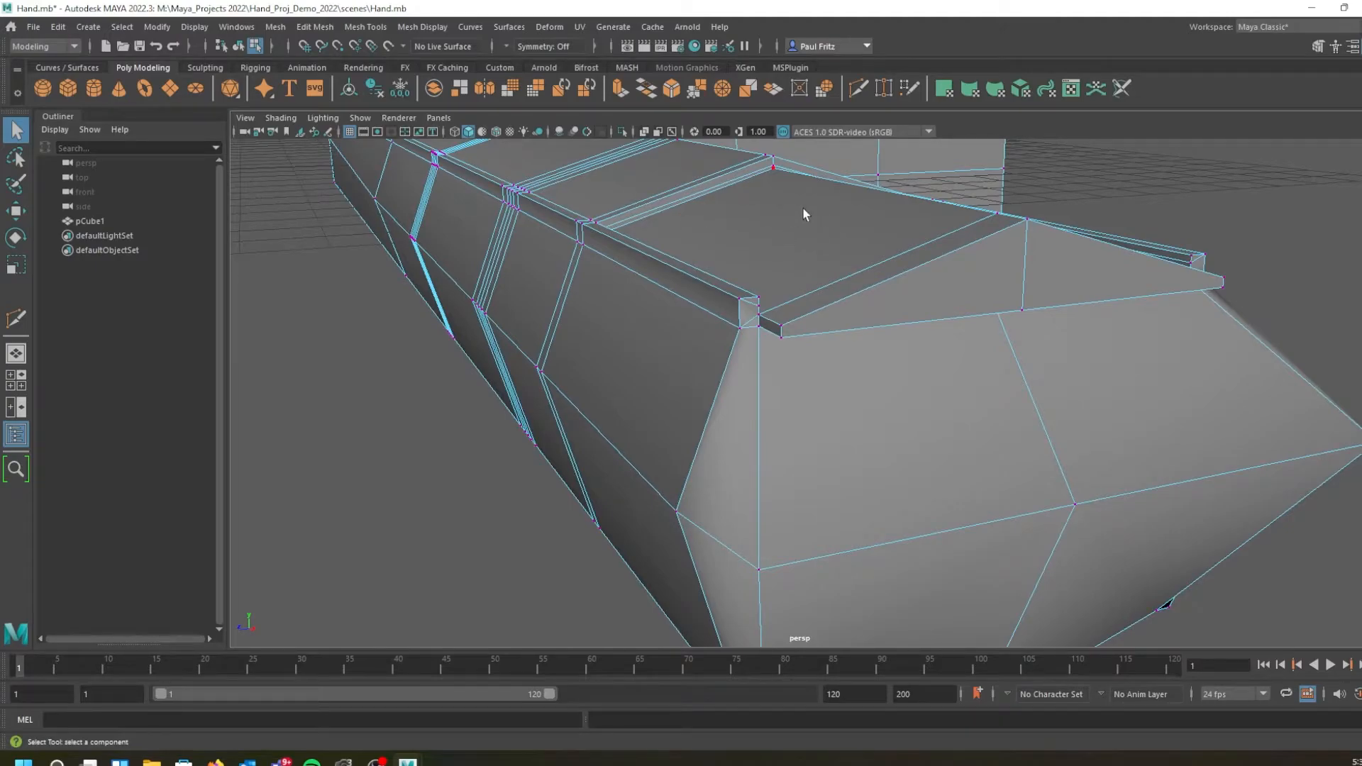
pyautogui.keyDown('alt'); pyautogui.moveTo(804, 214); pyautogui.dragTo(694, 202); pyautogui.keyUp('alt')
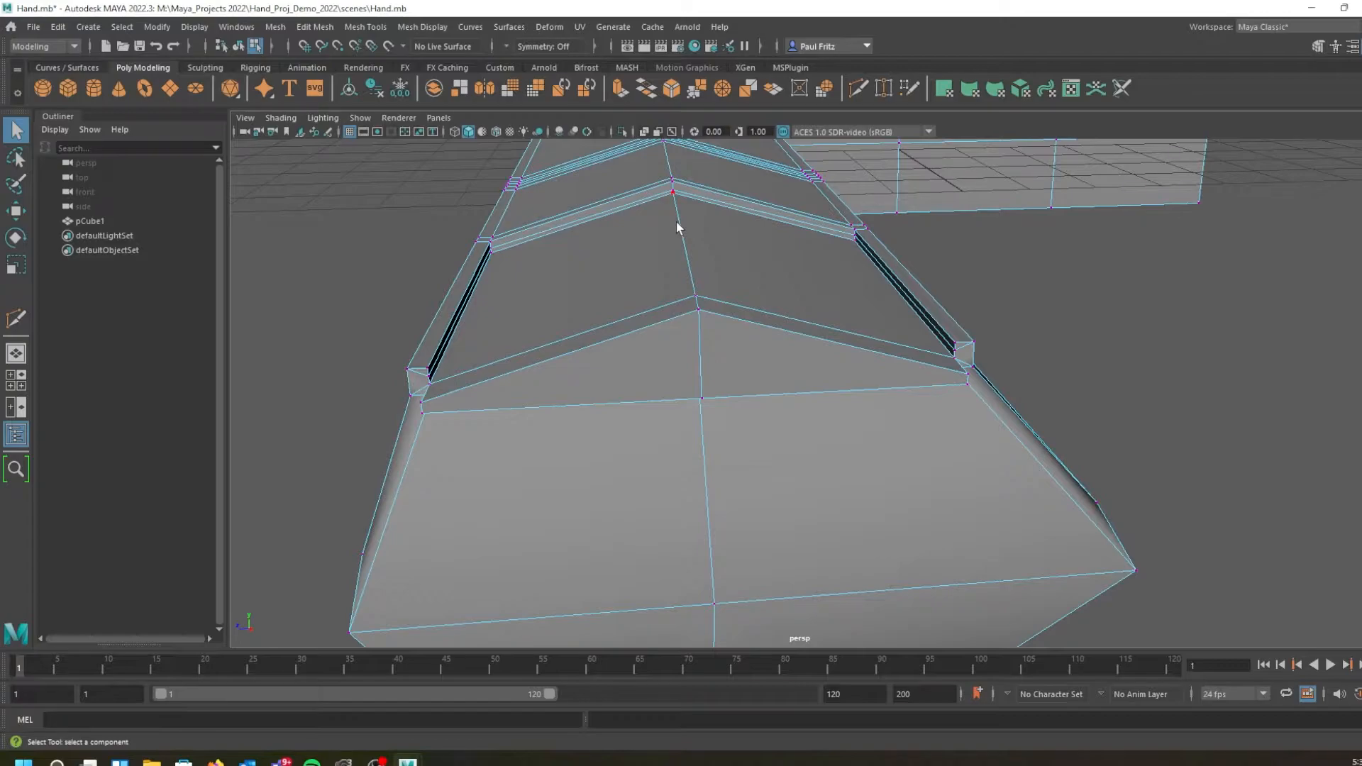
pyautogui.press('3')
pyautogui.keyDown('alt'); pyautogui.moveTo(649, 226); pyautogui.dragTo(942, 234); pyautogui.keyUp('alt')
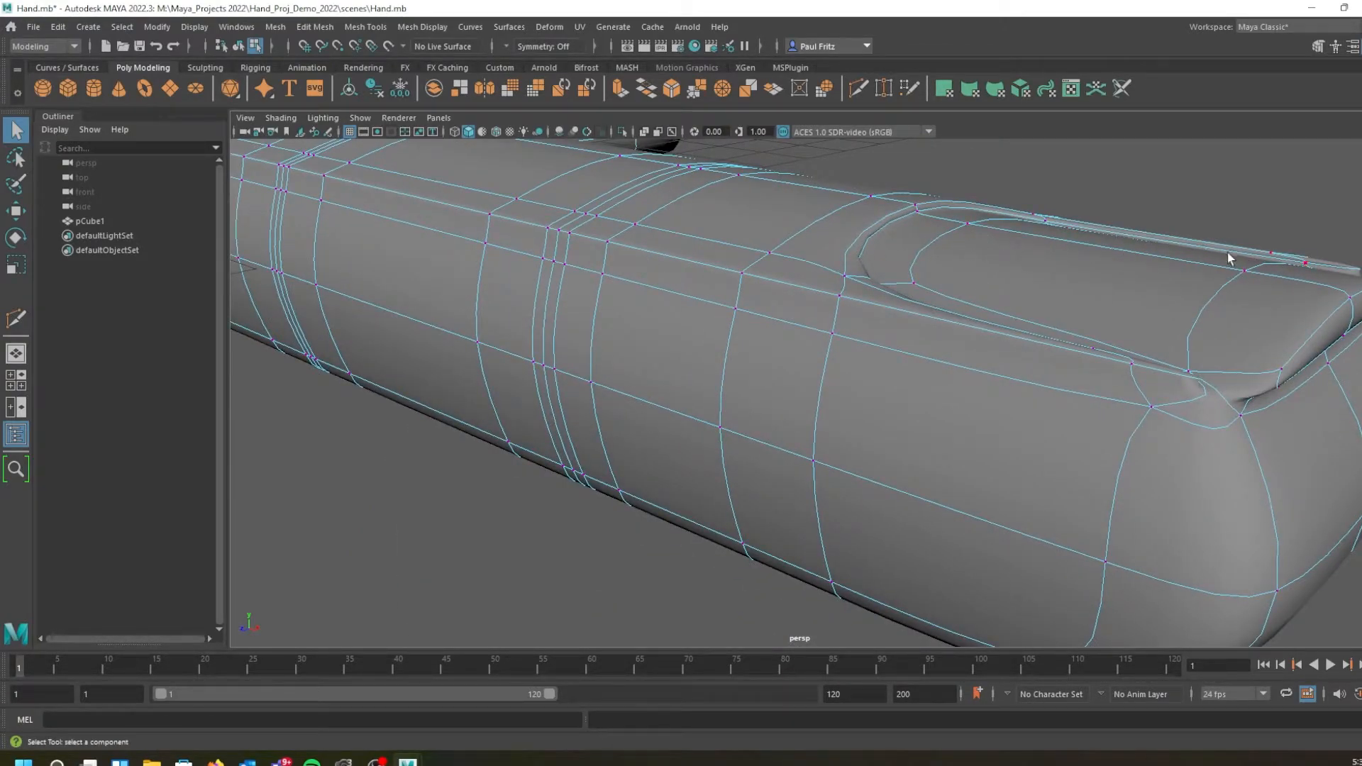
pyautogui.keyDown('alt'); pyautogui.moveTo(933, 275); pyautogui.dragTo(897, 266); pyautogui.keyUp('alt')
pyautogui.scroll(3, 897, 267)
pyautogui.keyDown('alt'); pyautogui.moveTo(714, 274); pyautogui.dragTo(517, 297); pyautogui.keyUp('alt')
pyautogui.keyDown('alt'); pyautogui.moveTo(473, 445); pyautogui.dragTo(706, 341); pyautogui.keyUp('alt')
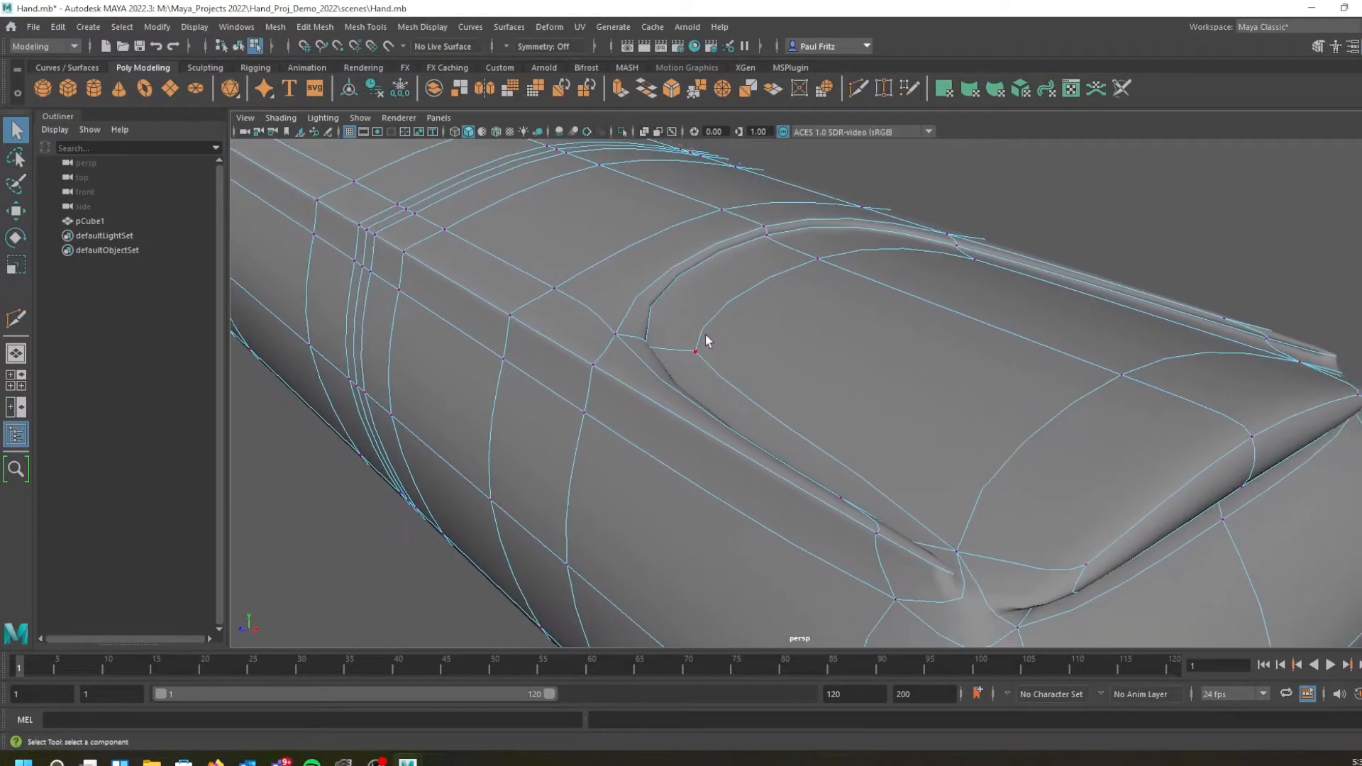
pyautogui.scroll(-4, 706, 341)
pyautogui.keyDown('alt'); pyautogui.moveTo(590, 323); pyautogui.dragTo(696, 361); pyautogui.keyUp('alt')
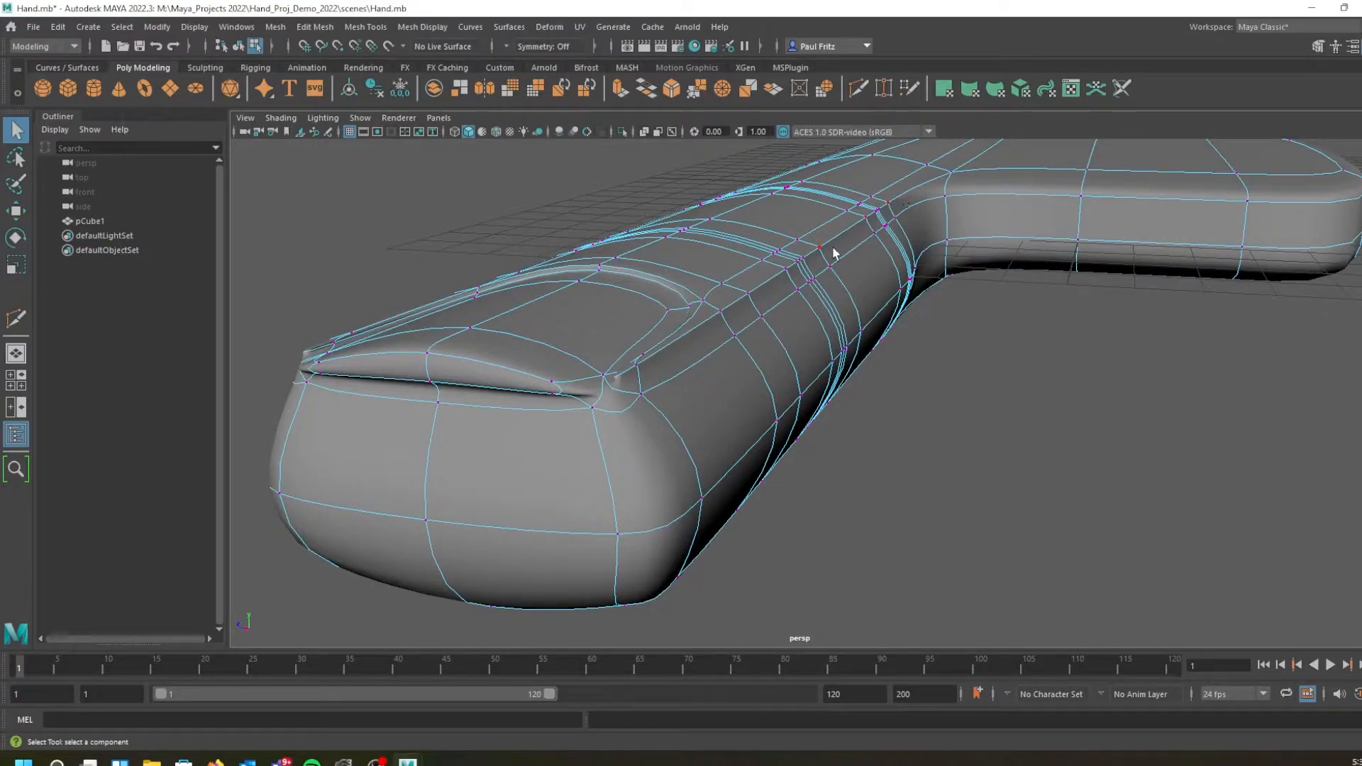
# Select the lengthwise edges along one upper side of the finger, from beside the nail toward the knuckle, ready for moving
pyautogui.moveTo(718, 335); pyautogui.dragTo(692, 310, button='right')
pyautogui.keyDown('alt'); pyautogui.moveTo(660, 350); pyautogui.dragTo(654, 342); pyautogui.keyUp('alt')
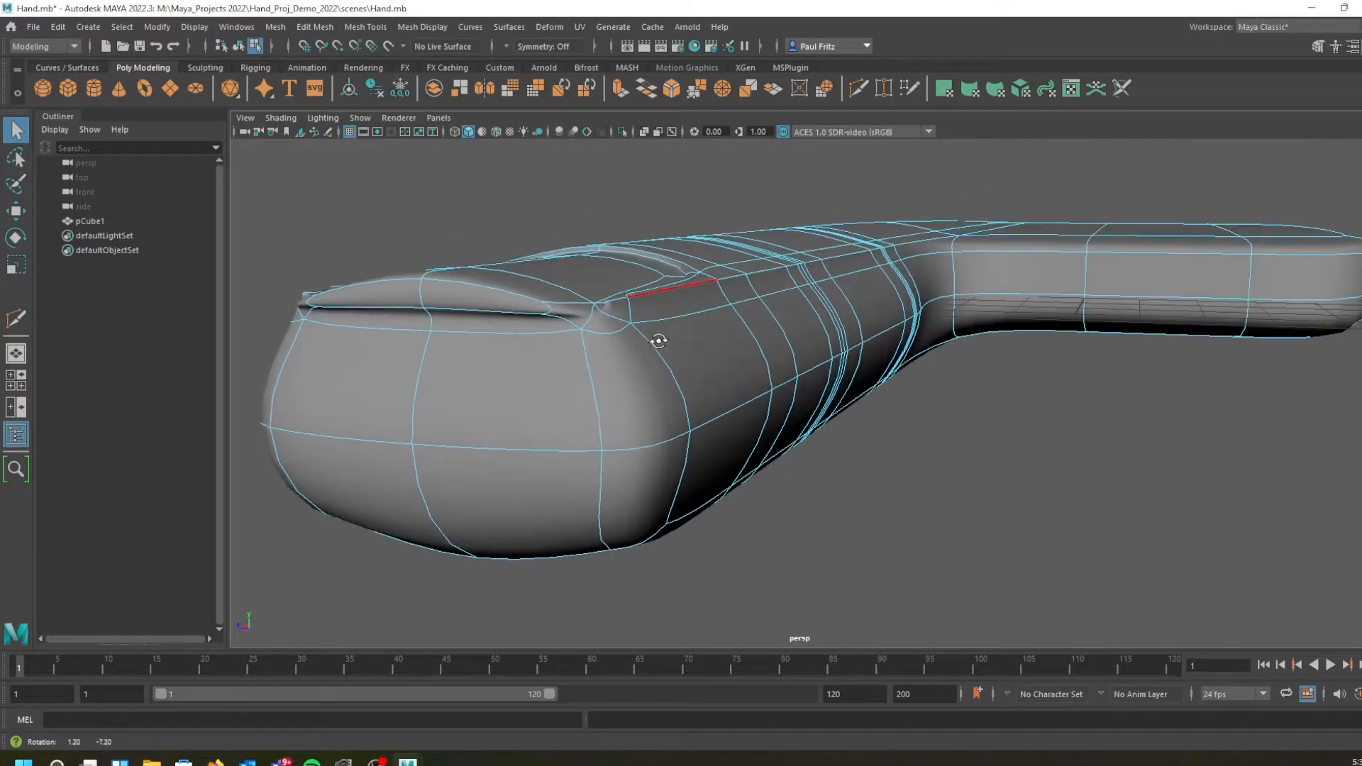
pyautogui.press('1')
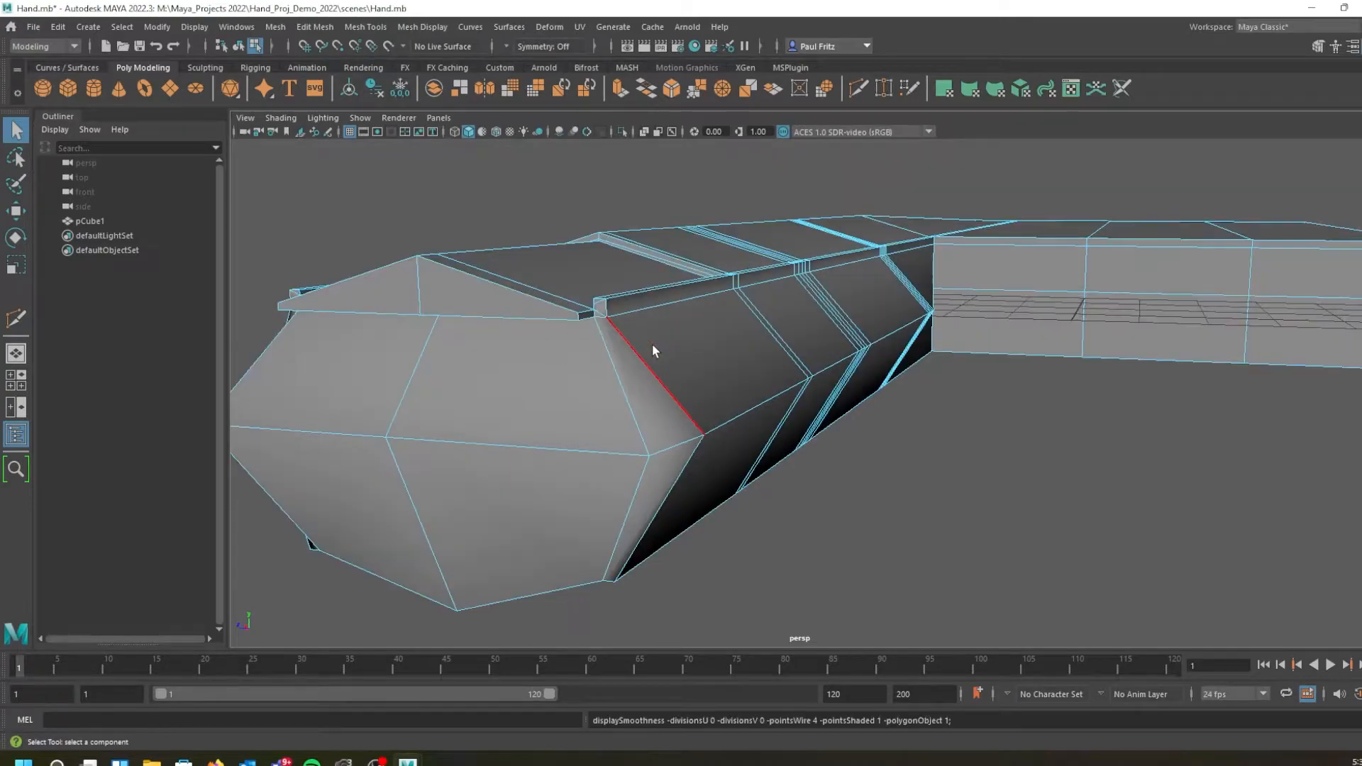
pyautogui.click(624, 301)
pyautogui.keyDown('alt'); pyautogui.moveTo(624, 301); pyautogui.dragTo(930, 229); pyautogui.keyUp('alt')
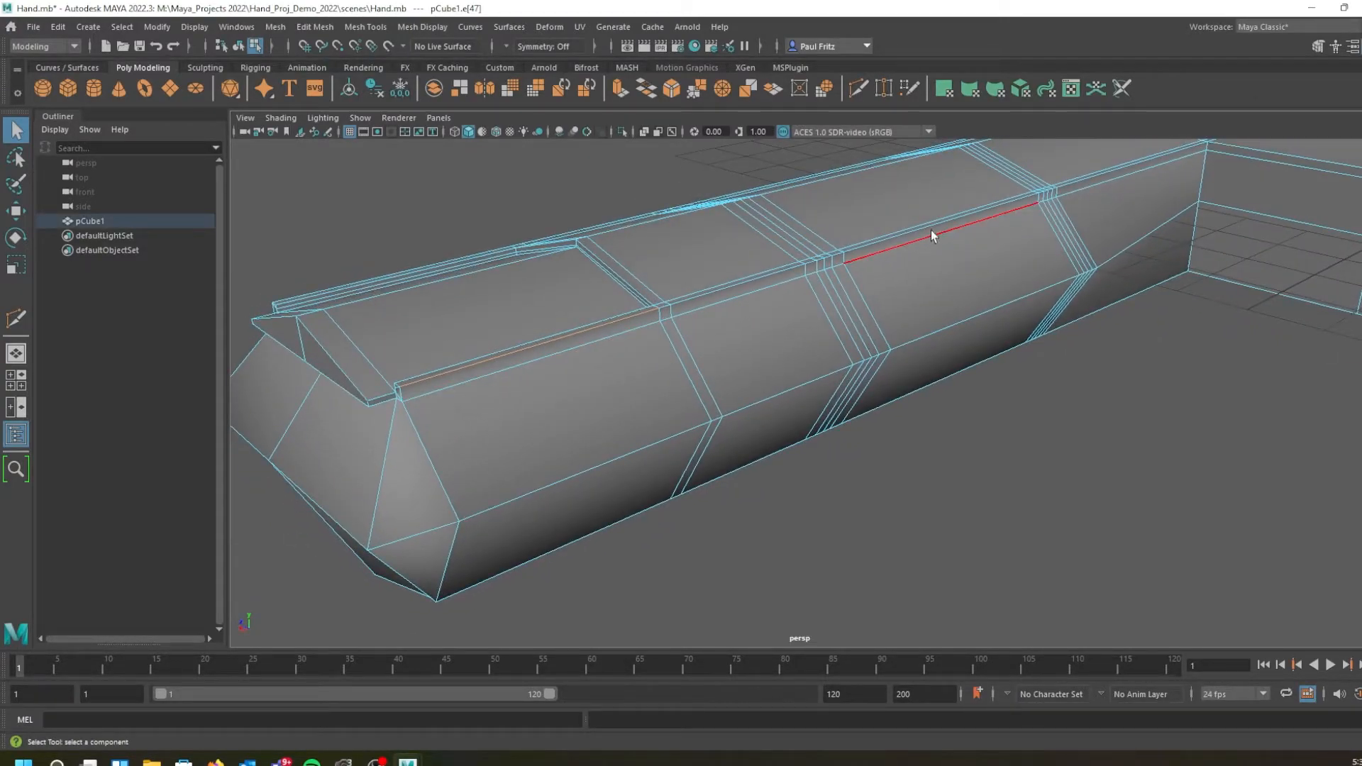
pyautogui.doubleClick(1097, 173)
pyautogui.keyDown('alt'); pyautogui.moveTo(760, 328); pyautogui.dragTo(849, 318); pyautogui.keyUp('alt')
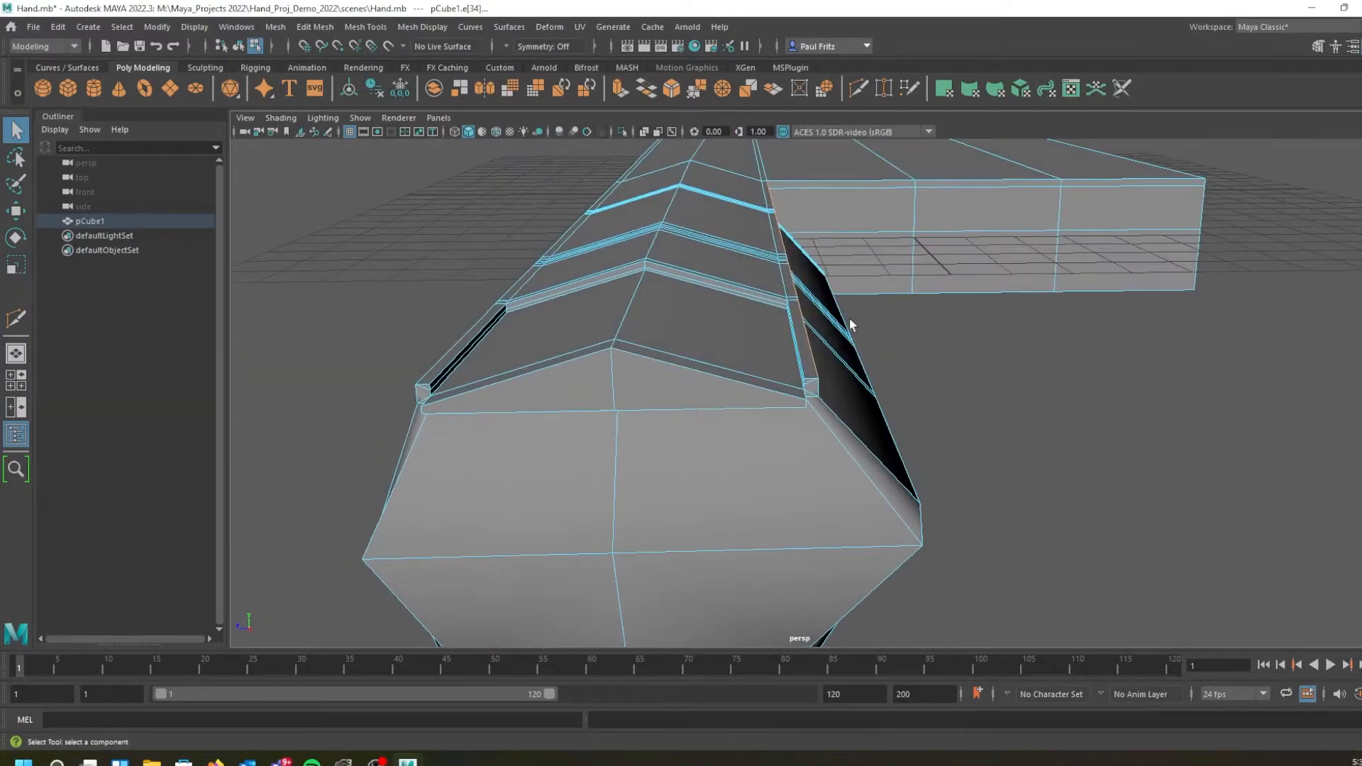
pyautogui.press('3')
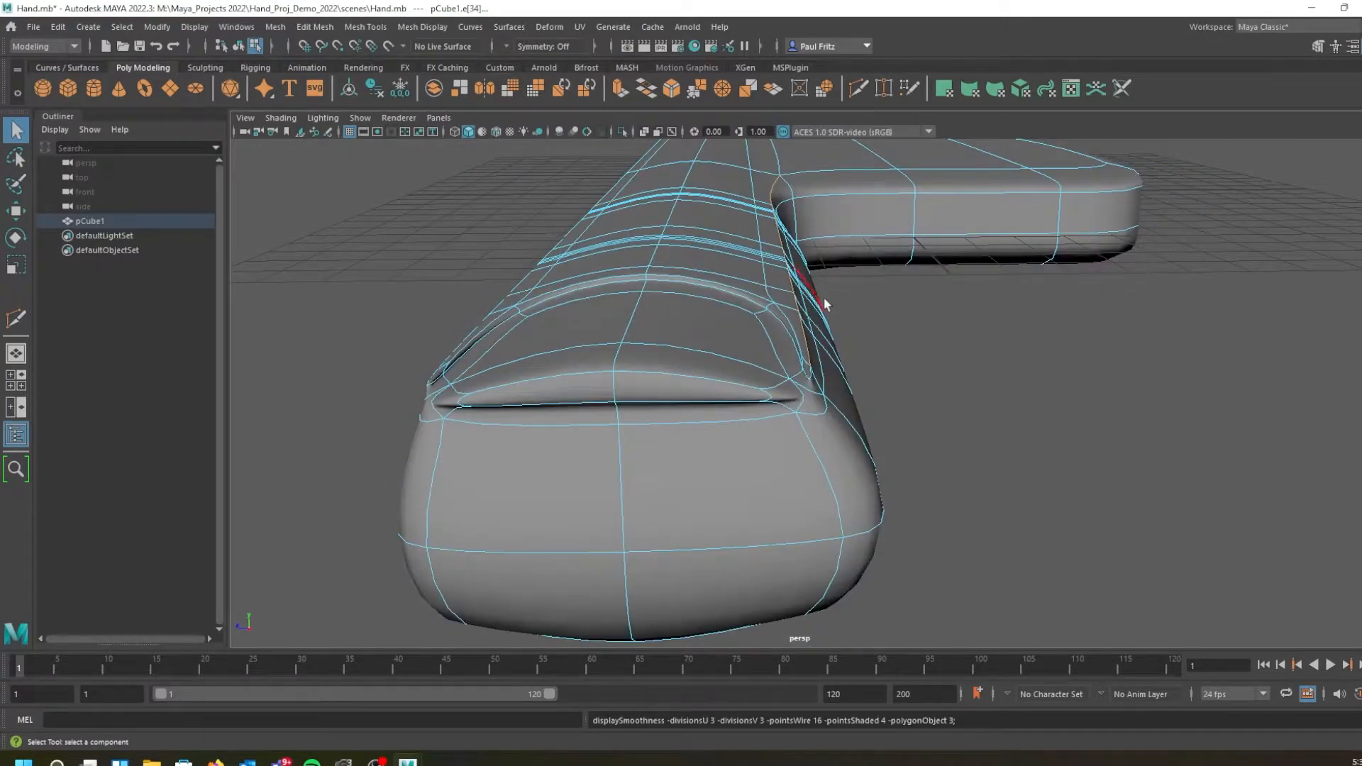
pyautogui.press('w')
pyautogui.keyDown('alt'); pyautogui.moveTo(765, 253); pyautogui.dragTo(730, 246); pyautogui.keyUp('alt')
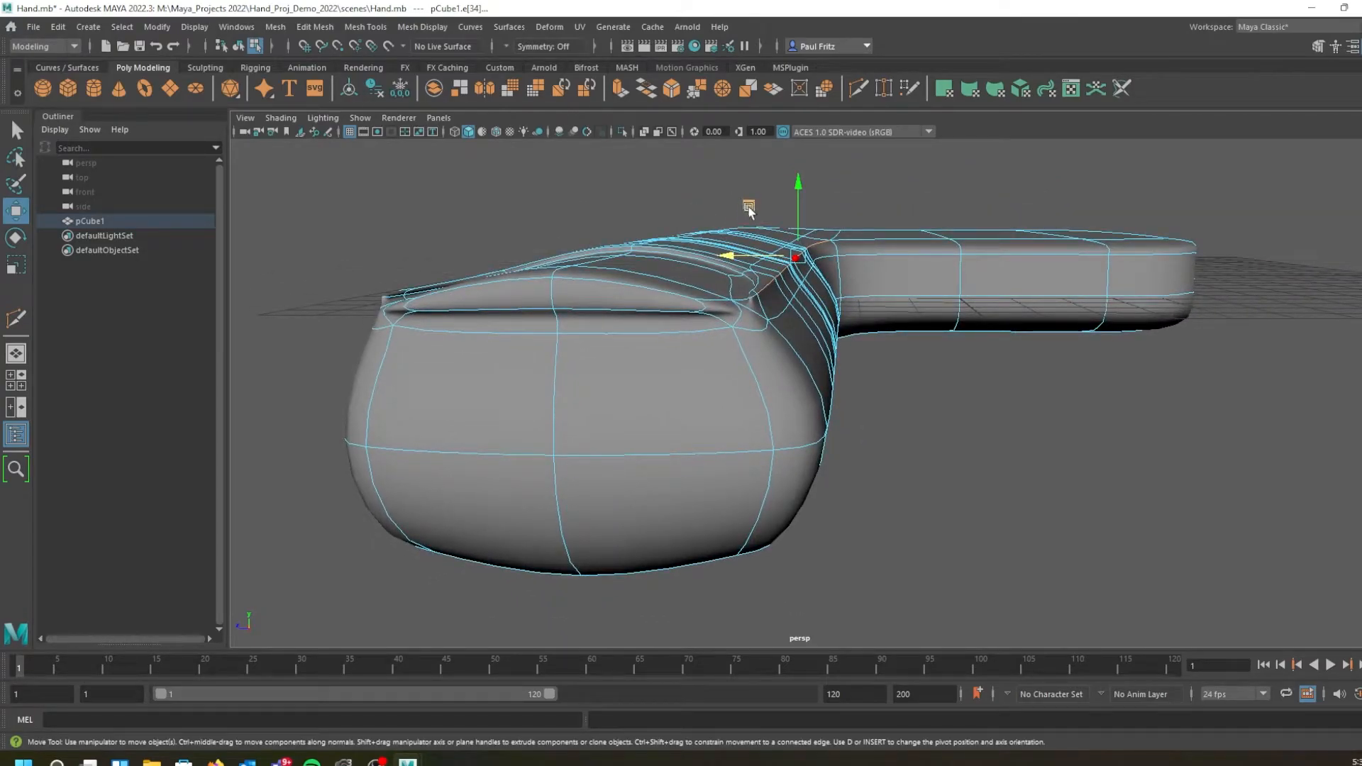
# Move the two upper lengthwise edge rows on the finger's inner side slightly down and outward
pyautogui.moveTo(749, 204); pyautogui.dragTo(749, 202)
pyautogui.moveTo(750, 211); pyautogui.dragTo(759, 220)
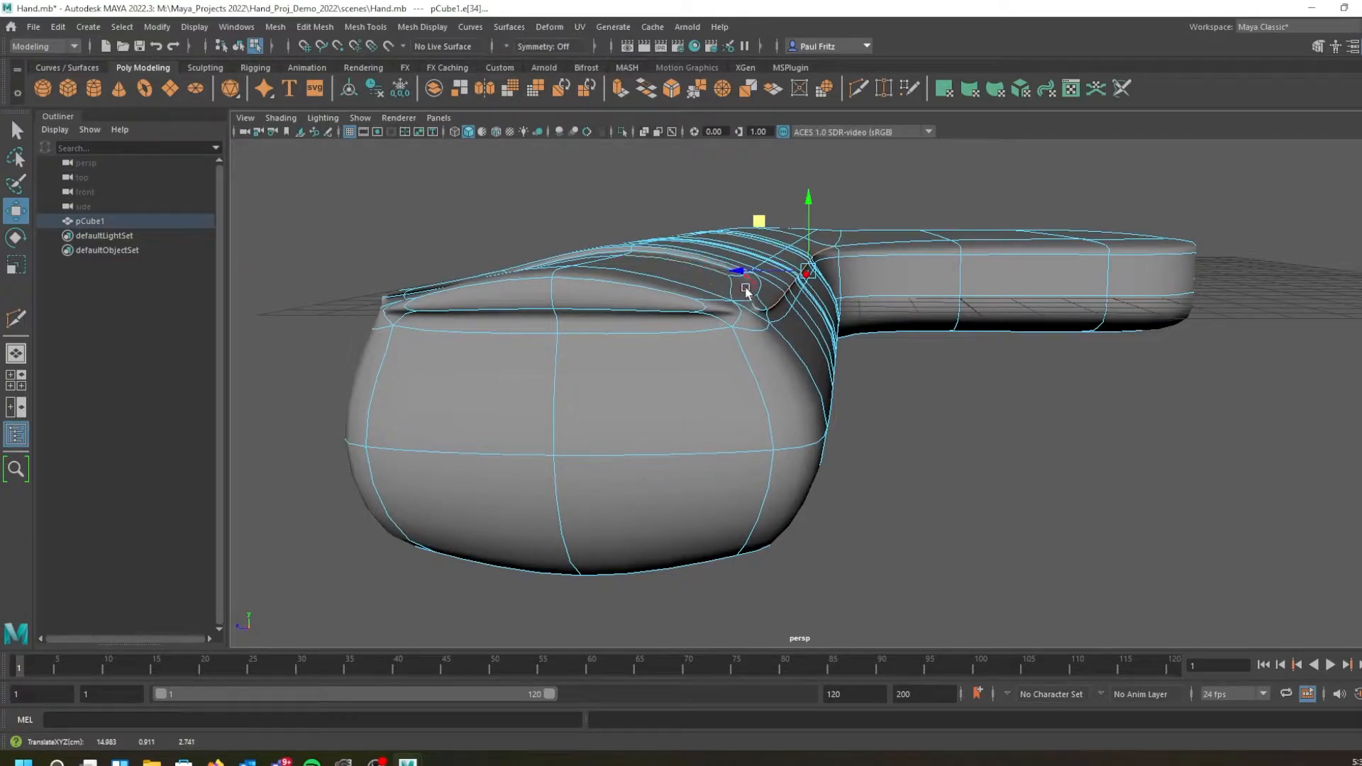
pyautogui.moveTo(756, 330)
pyautogui.keyDown('alt'); pyautogui.mouseDown()
pyautogui.moveTo(769, 334)
pyautogui.moveTo(732, 333)
pyautogui.mouseUp(); pyautogui.keyUp('alt')
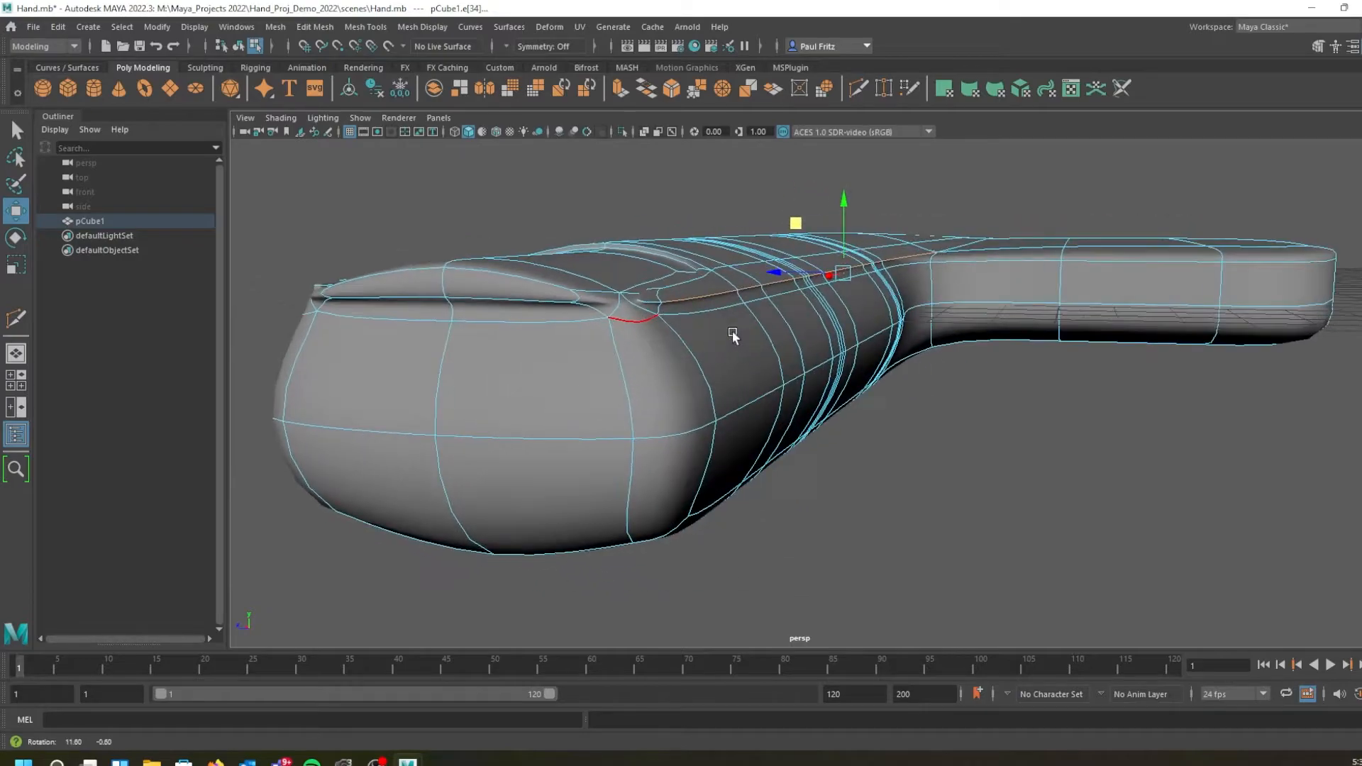
pyautogui.click(686, 316)
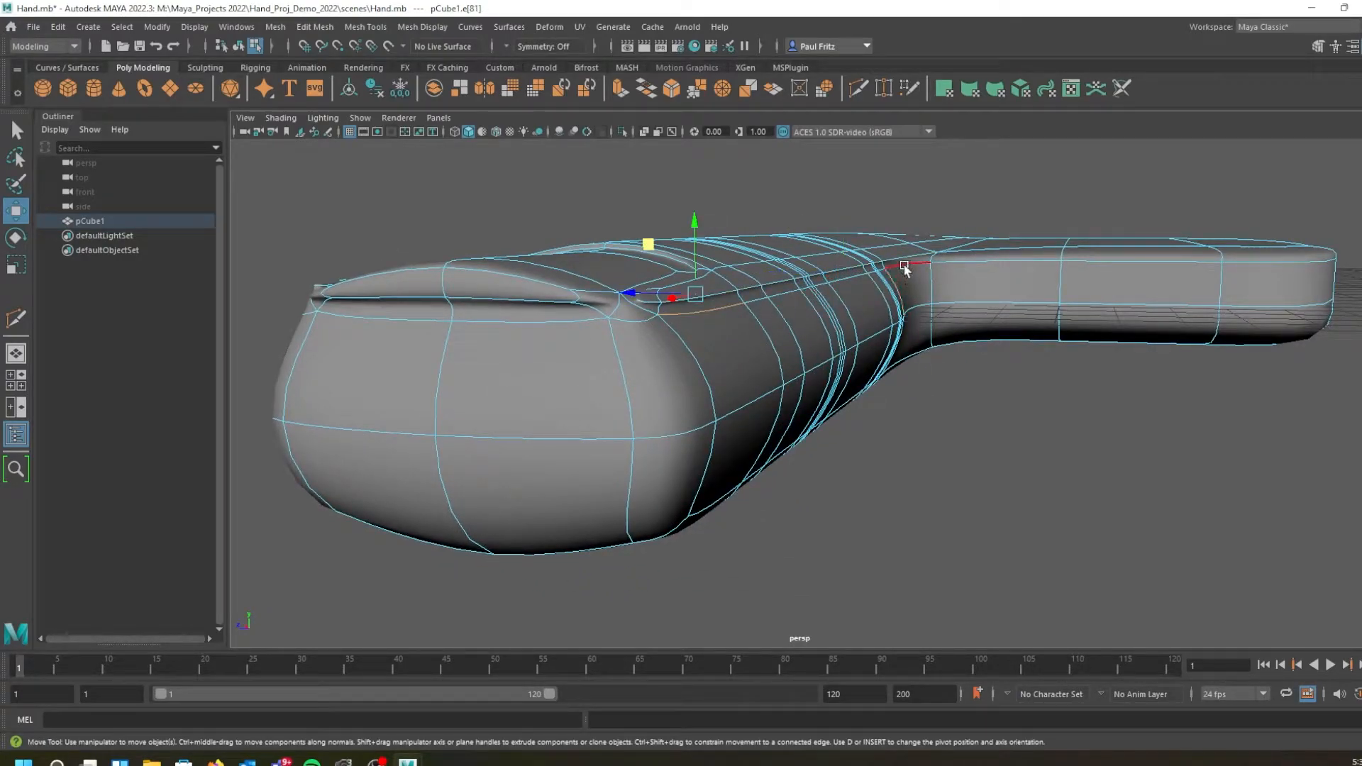
pyautogui.keyDown('shift'); pyautogui.doubleClick(903, 265); pyautogui.keyUp('shift')
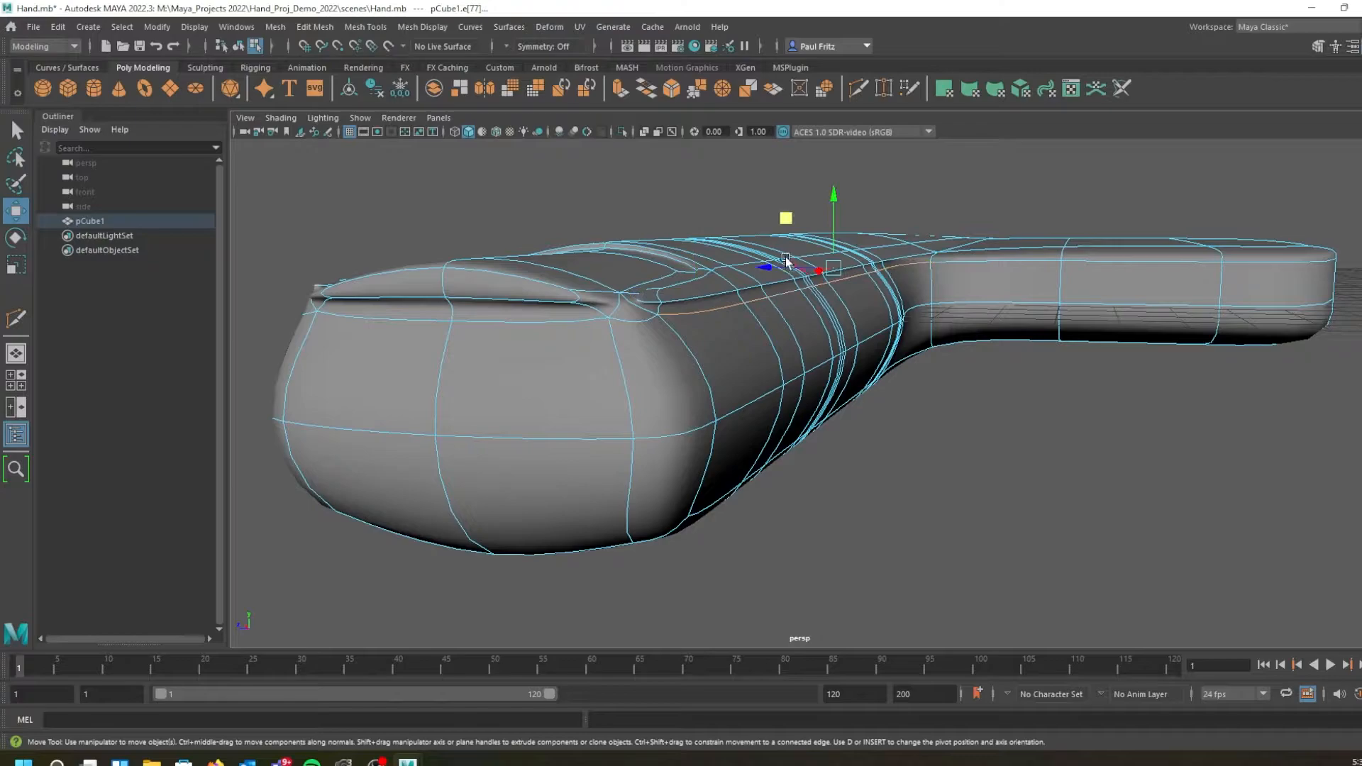
pyautogui.moveTo(786, 215); pyautogui.dragTo(796, 225)
# Select the top outer edge row along the whole finger and palm and lower it slightly, judging it in smooth preview
pyautogui.keyDown('alt'); pyautogui.moveTo(717, 312); pyautogui.dragTo(763, 328); pyautogui.keyUp('alt')
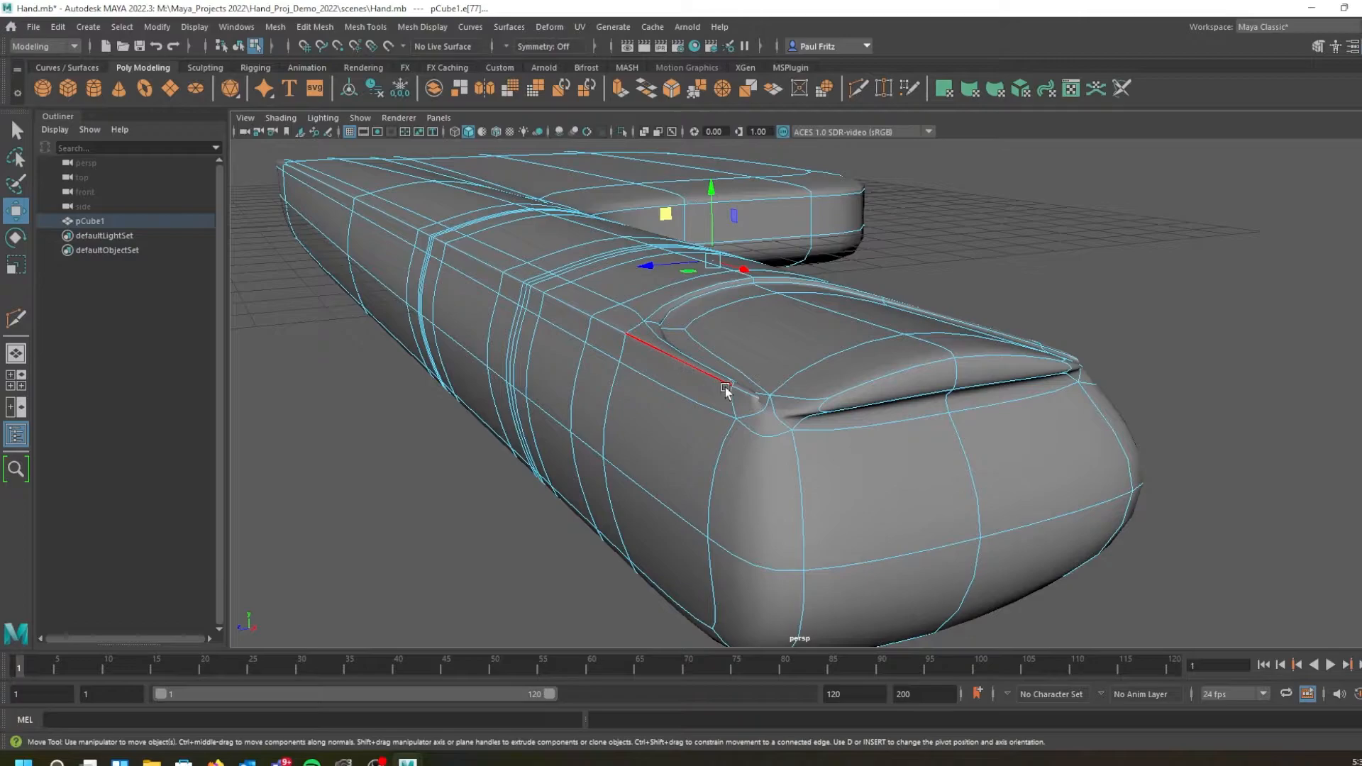
pyautogui.keyDown('alt'); pyautogui.moveTo(645, 395); pyautogui.dragTo(793, 384); pyautogui.keyUp('alt')
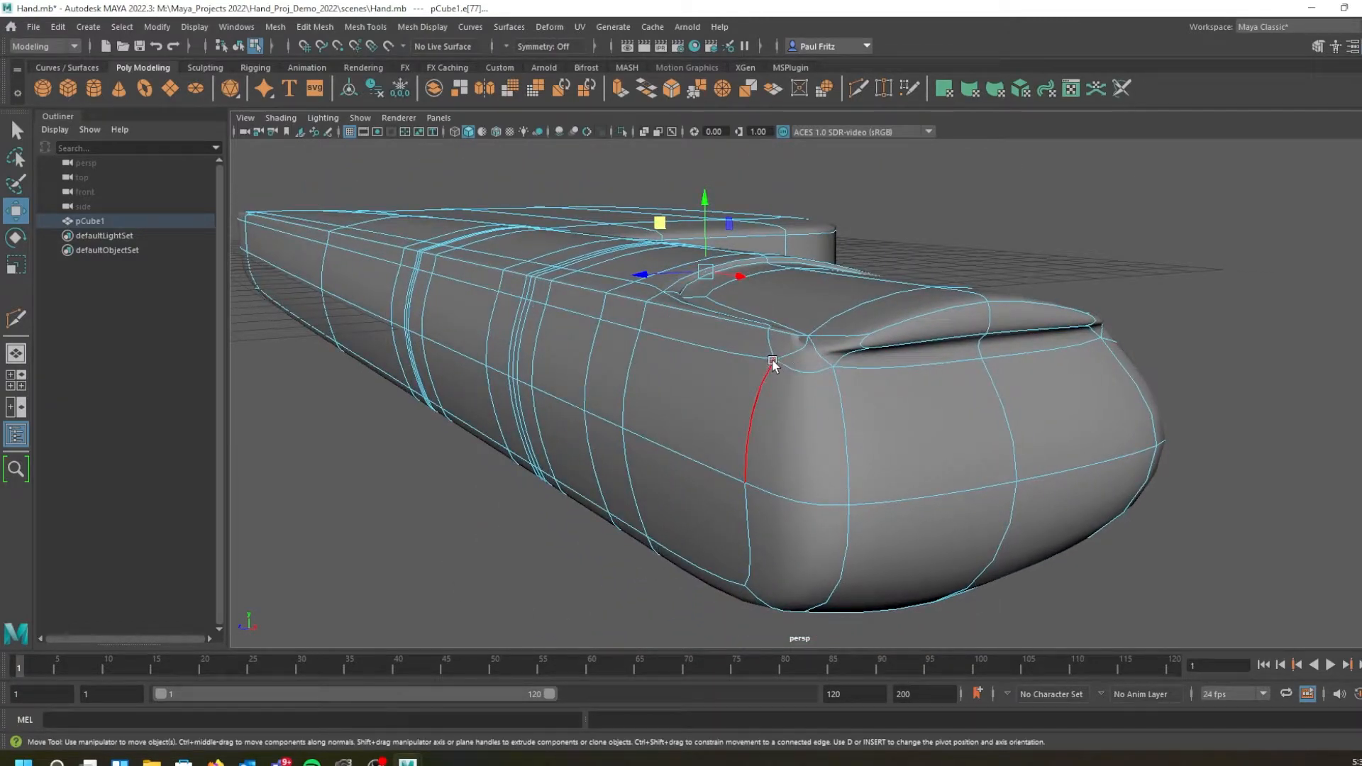
pyautogui.press('1')
pyautogui.click(789, 332)
pyautogui.keyDown('alt'); pyautogui.moveTo(476, 273); pyautogui.dragTo(504, 298); pyautogui.keyUp('alt')
pyautogui.keyDown('alt'); pyautogui.moveTo(505, 298); pyautogui.dragTo(813, 386, button='middle'); pyautogui.keyUp('alt')
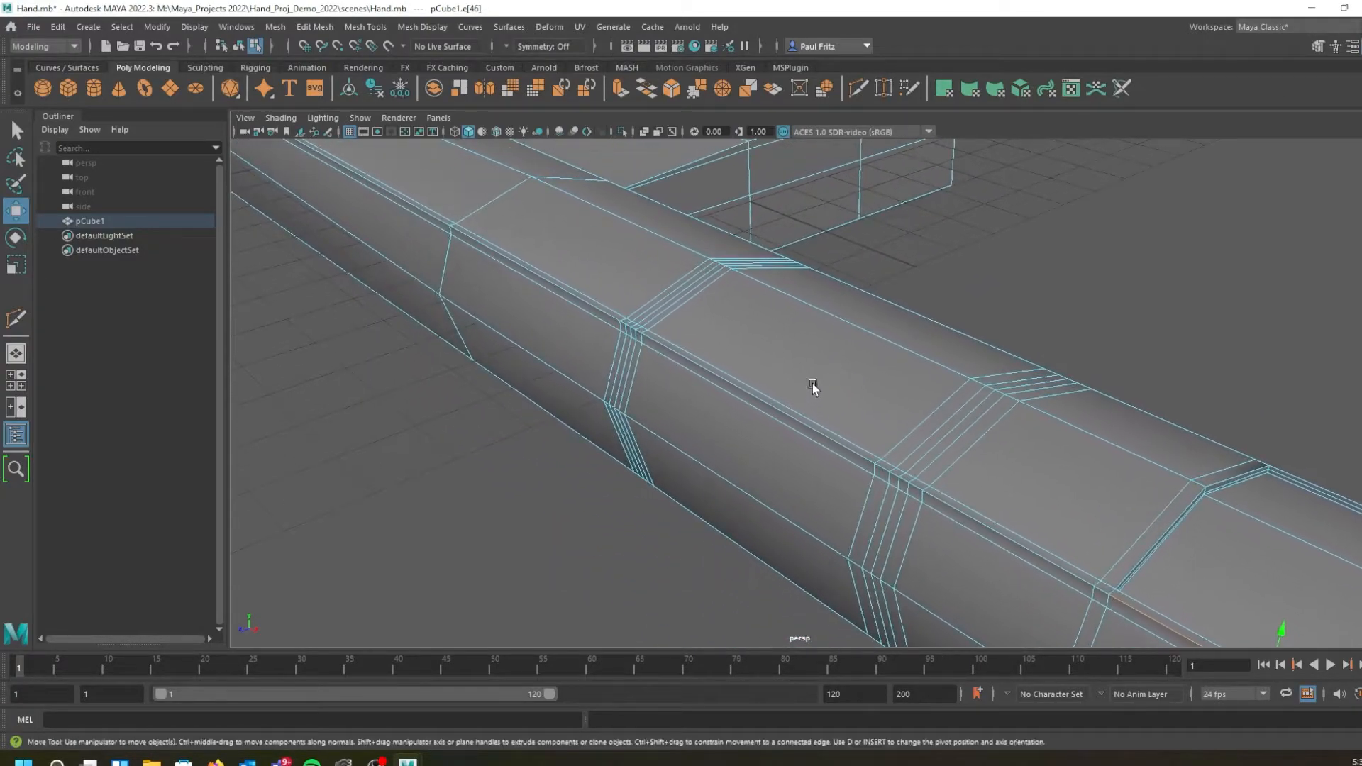
pyautogui.scroll(-3, 624, 292)
pyautogui.keyDown('alt'); pyautogui.moveTo(458, 310); pyautogui.dragTo(598, 418, button='middle'); pyautogui.keyUp('alt')
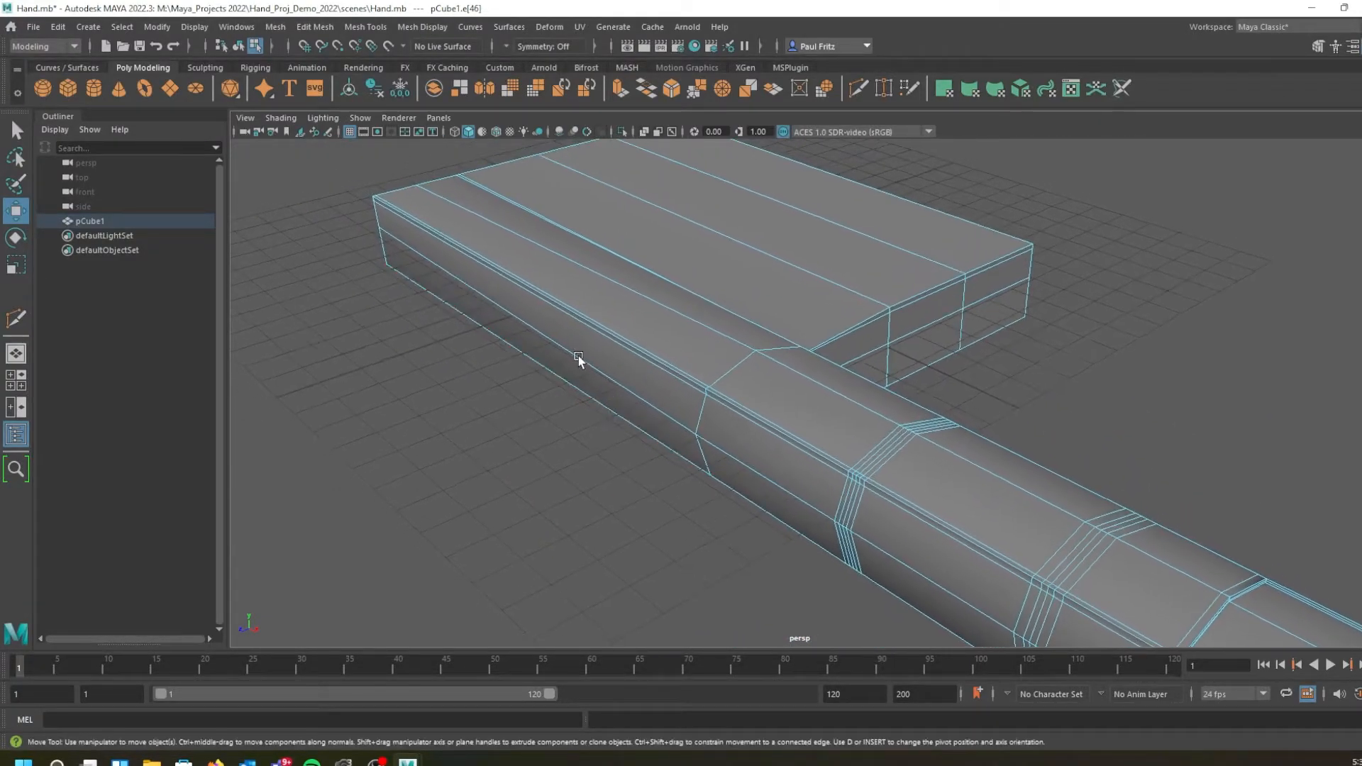
pyautogui.click(511, 274)
pyautogui.keyDown('alt'); pyautogui.moveTo(724, 450); pyautogui.dragTo(539, 341); pyautogui.keyUp('alt')
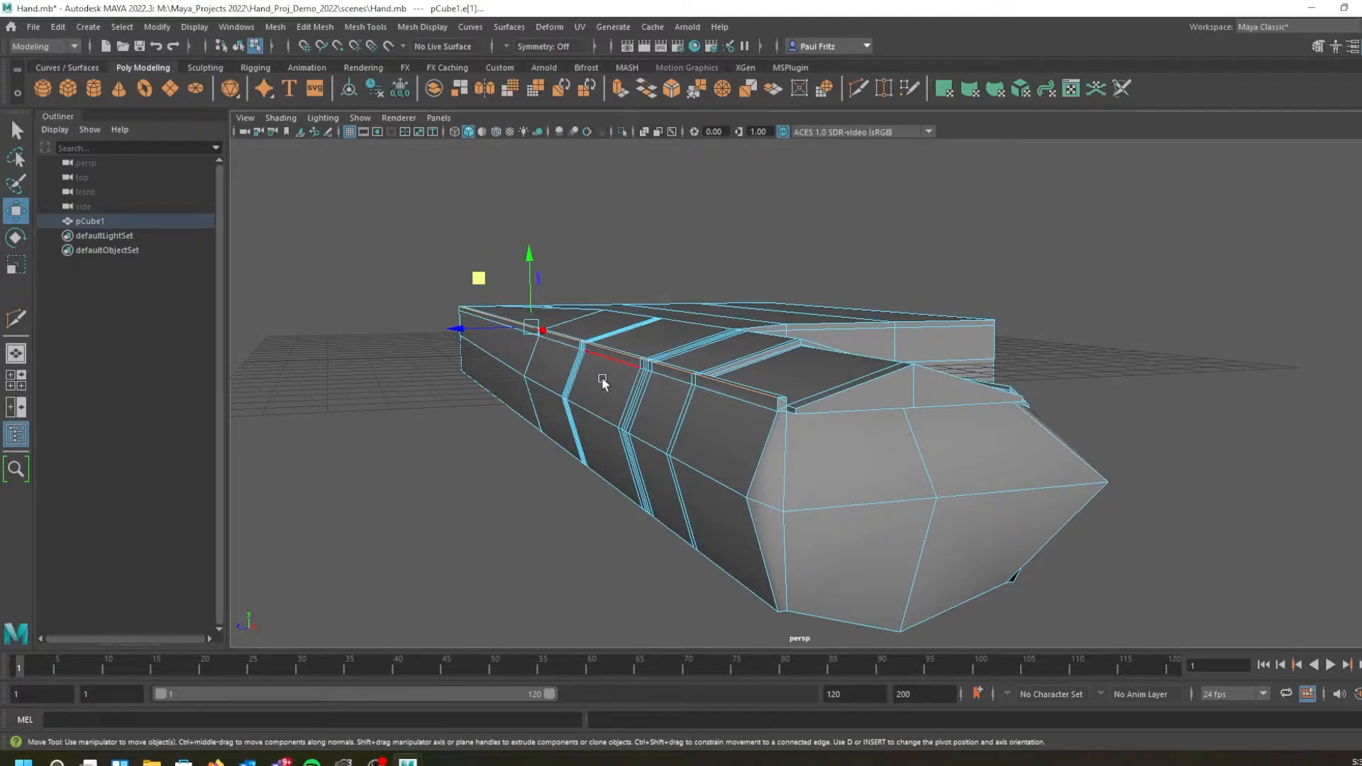
pyautogui.keyDown('alt'); pyautogui.moveTo(586, 374); pyautogui.dragTo(515, 368); pyautogui.keyUp('alt')
pyautogui.press('3')
pyautogui.moveTo(514, 279); pyautogui.dragTo(514, 283, button='middle')
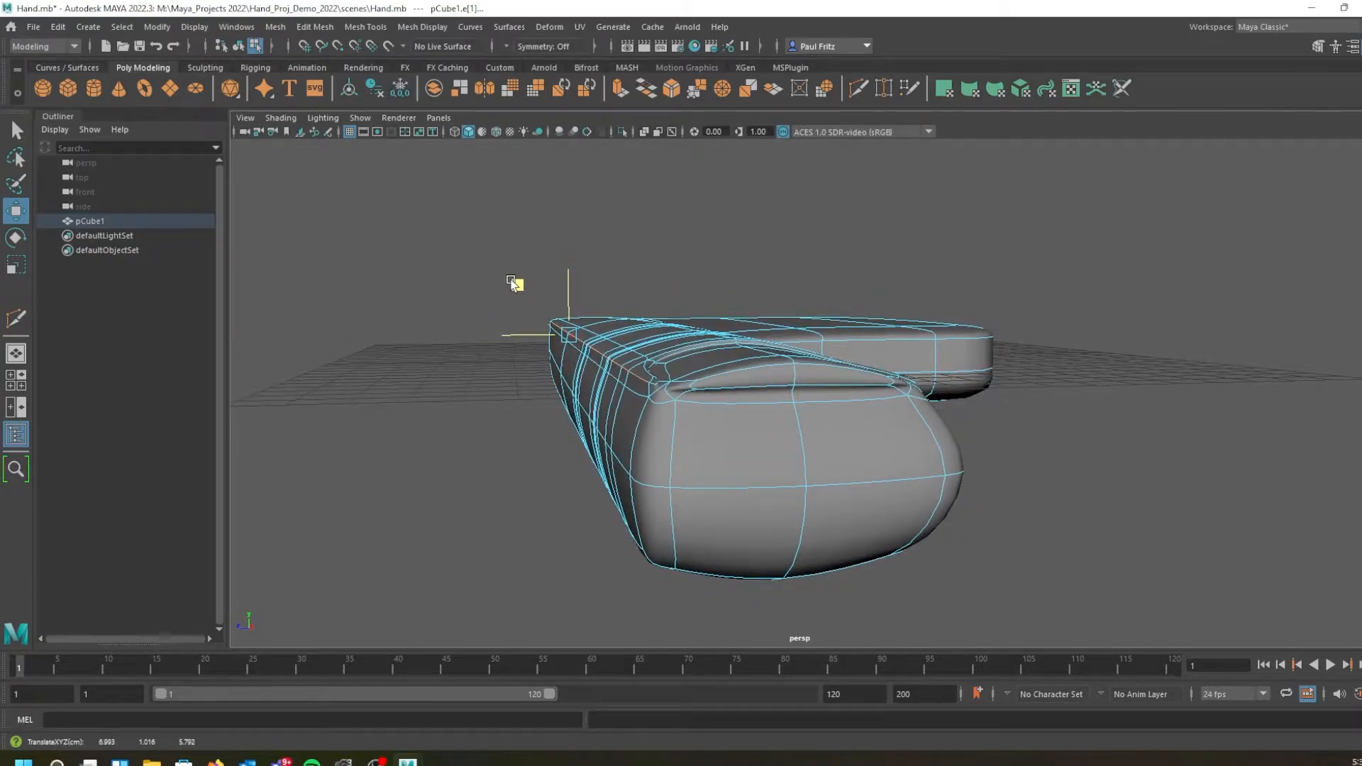
# Select the edge row just below the top outer one, through the palm's end, and move it slightly down and outward
pyautogui.keyDown('alt'); pyautogui.moveTo(578, 429); pyautogui.dragTo(858, 386); pyautogui.keyUp('alt')
pyautogui.click(828, 345)
pyautogui.keyDown('alt'); pyautogui.moveTo(649, 359); pyautogui.dragTo(1104, 511); pyautogui.keyUp('alt')
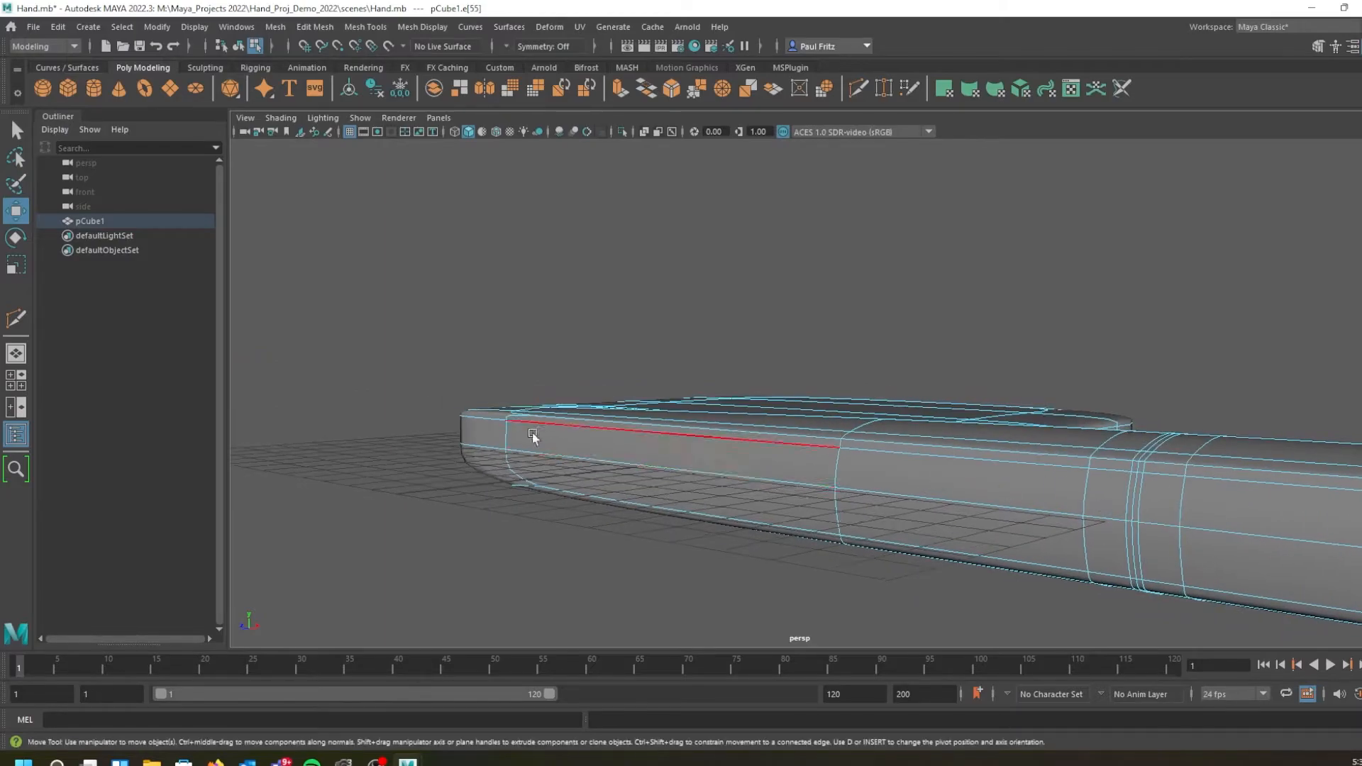
pyautogui.keyDown('shift'); pyautogui.click(471, 417); pyautogui.keyUp('shift')
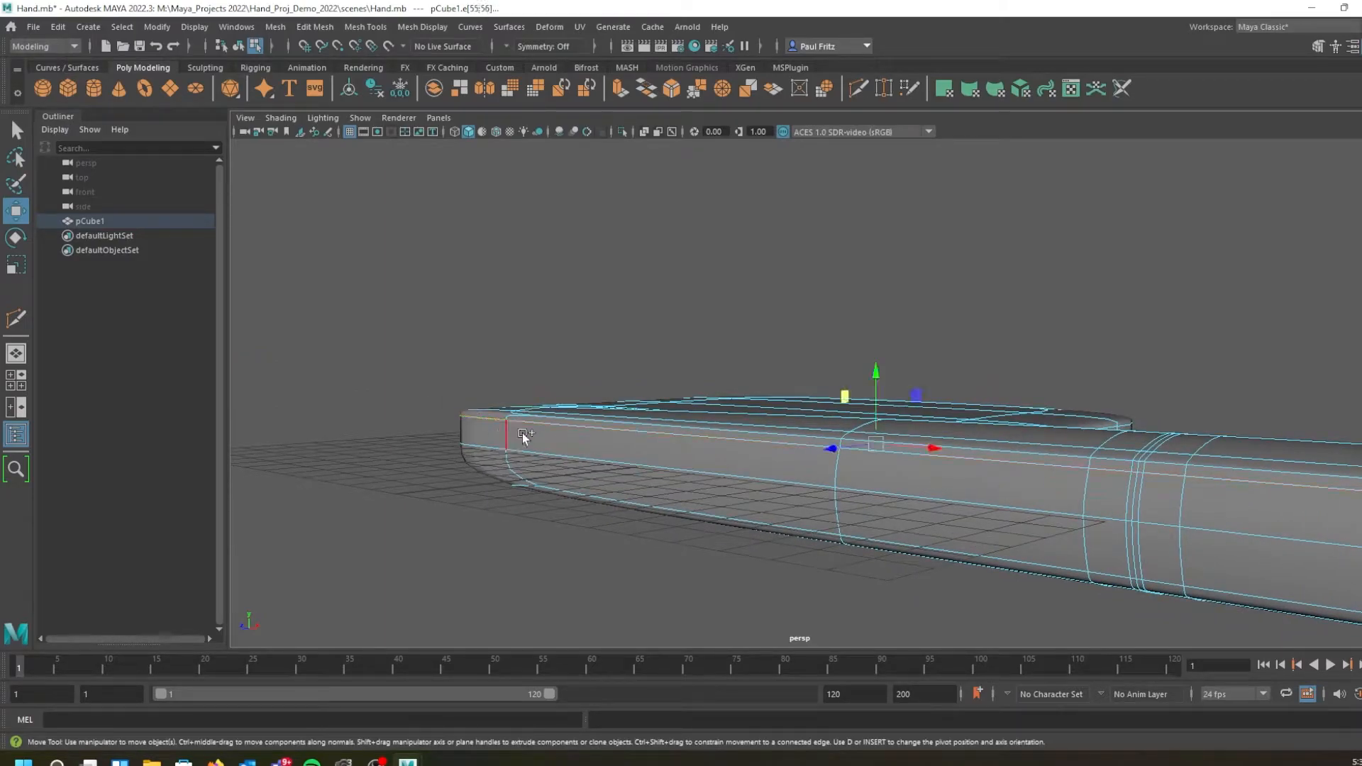
pyautogui.keyDown('alt'); pyautogui.moveTo(998, 471); pyautogui.dragTo(806, 426); pyautogui.keyUp('alt')
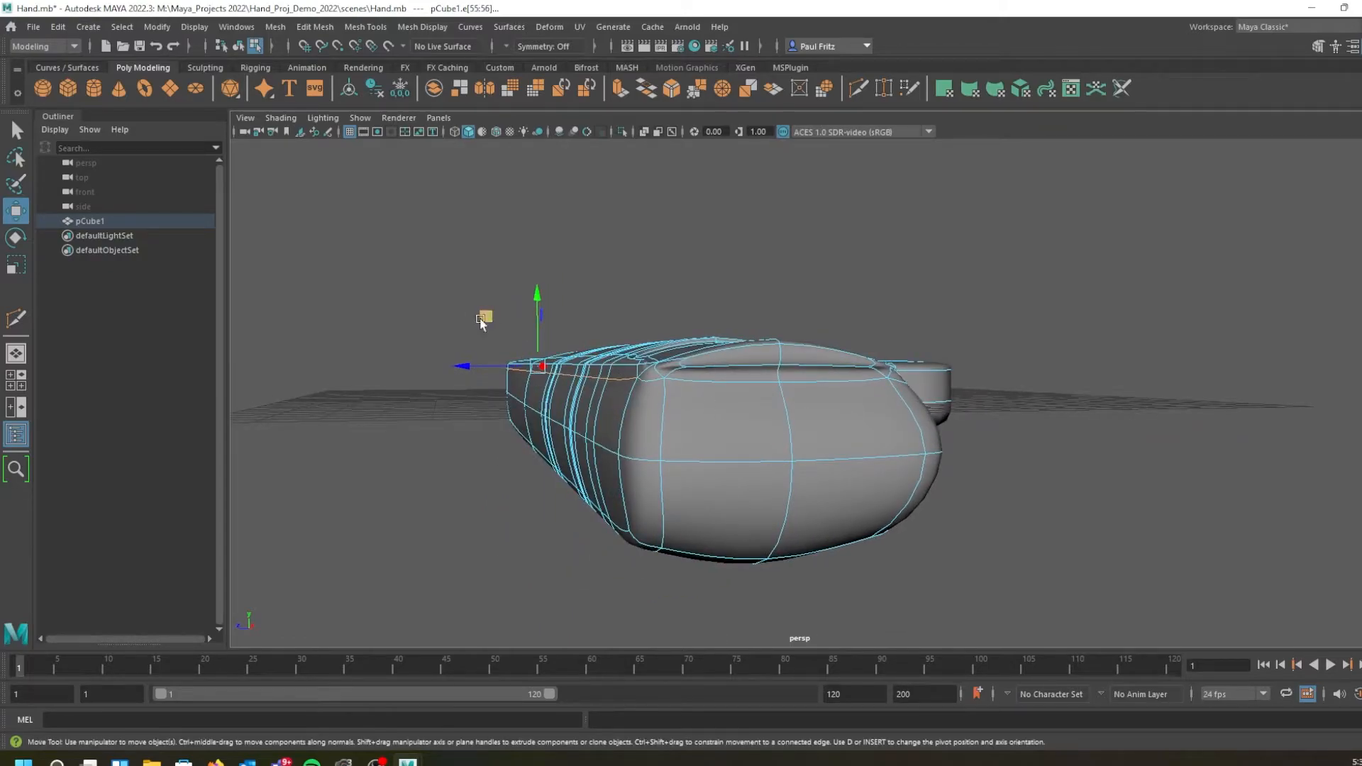
pyautogui.moveTo(480, 321); pyautogui.dragTo(476, 326, button='middle')
# Select the bottom outer edge row along the finger and palm and move it slightly up and outward to round the underside
pyautogui.keyDown('alt'); pyautogui.moveTo(698, 402); pyautogui.dragTo(849, 465); pyautogui.keyUp('alt')
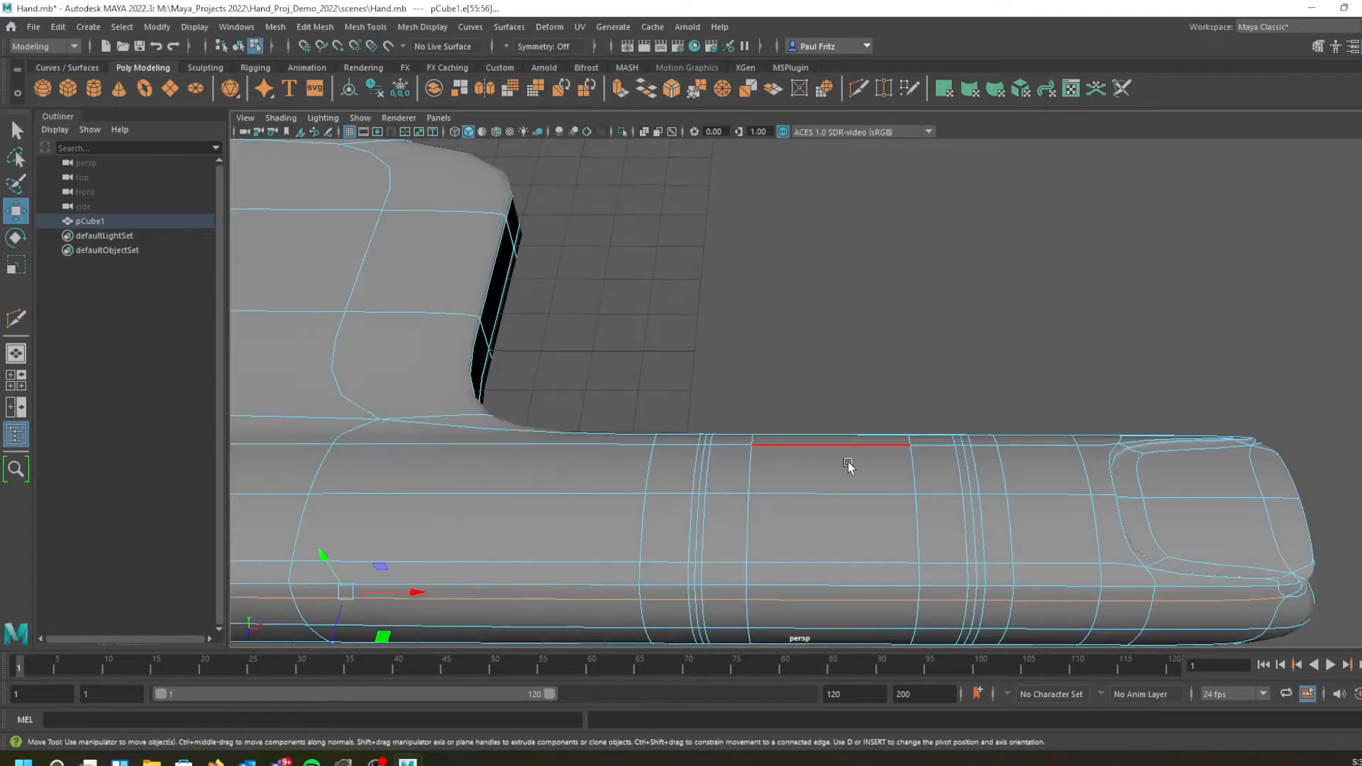
pyautogui.keyDown('alt'); pyautogui.moveTo(854, 454); pyautogui.dragTo(732, 335, button='middle'); pyautogui.keyUp('alt')
pyautogui.keyDown('alt'); pyautogui.moveTo(698, 339); pyautogui.dragTo(636, 343); pyautogui.keyUp('alt')
pyautogui.keyDown('alt'); pyautogui.moveTo(696, 444); pyautogui.dragTo(708, 414); pyautogui.keyUp('alt')
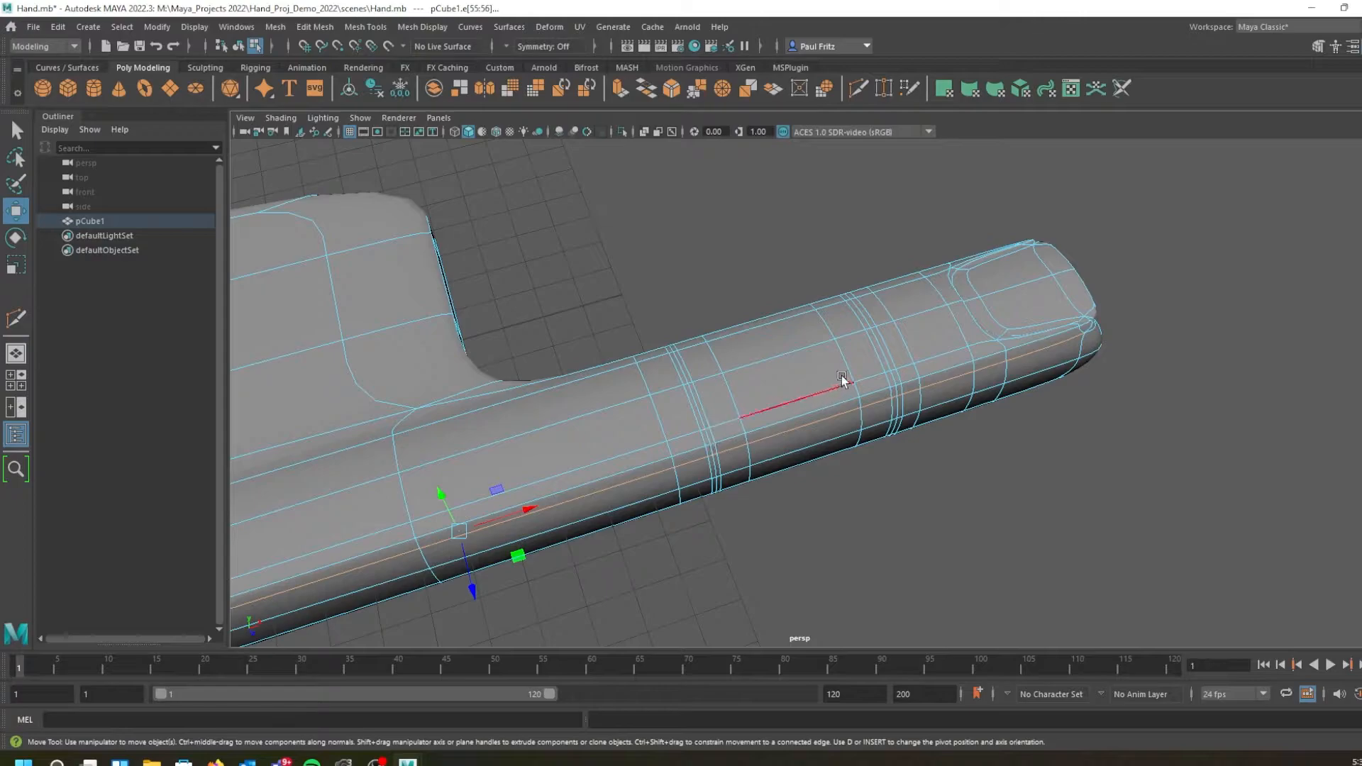
pyautogui.keyDown('alt'); pyautogui.moveTo(698, 408); pyautogui.dragTo(785, 398); pyautogui.keyUp('alt')
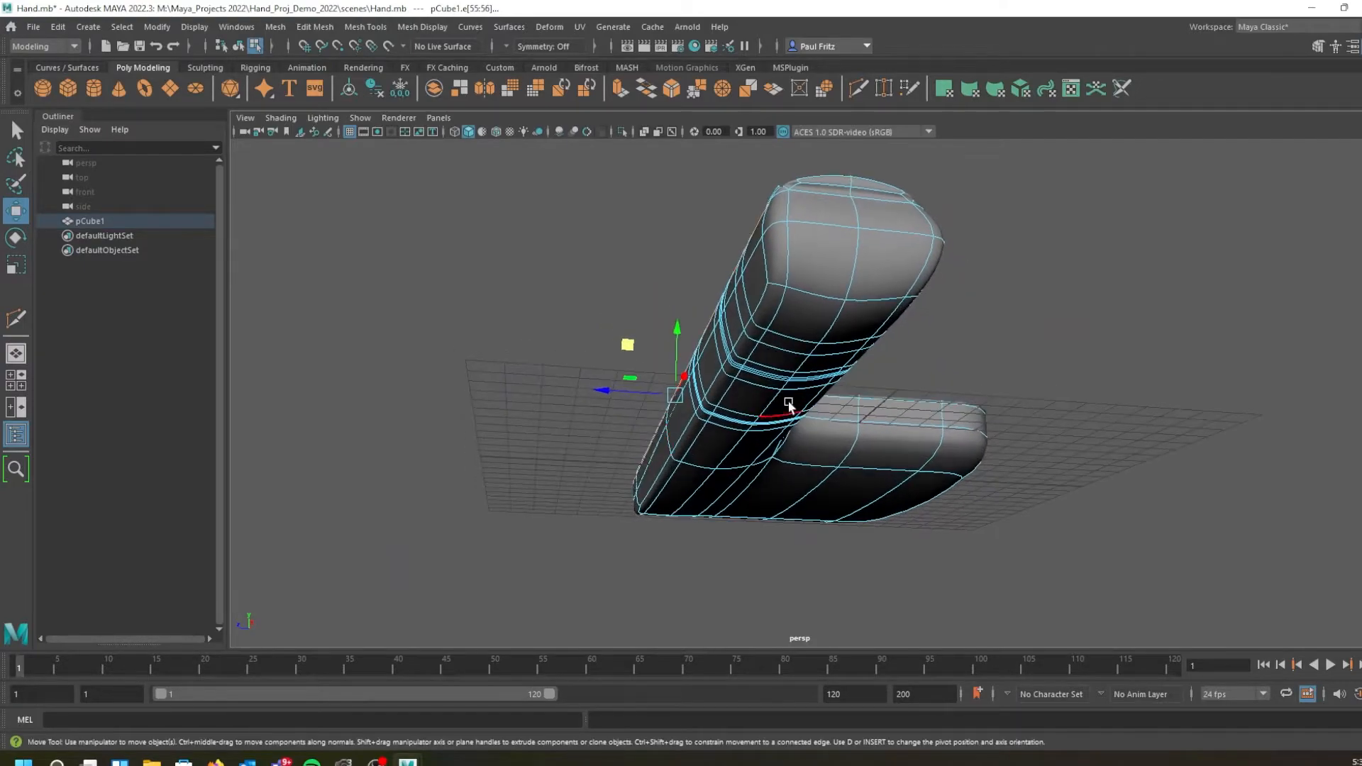
pyautogui.keyDown('alt'); pyautogui.moveTo(853, 339); pyautogui.dragTo(808, 343); pyautogui.keyUp('alt')
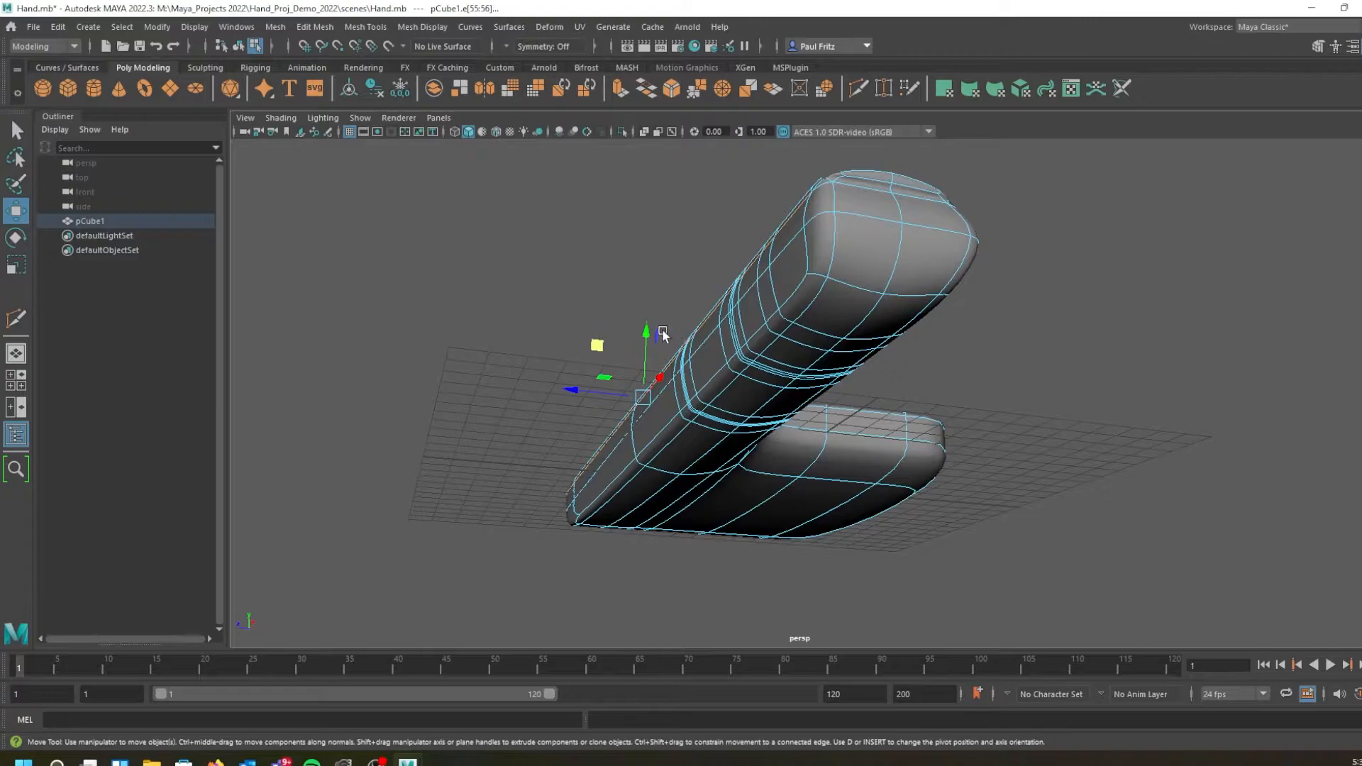
pyautogui.press('1')
pyautogui.scroll(3, 679, 355)
pyautogui.keyDown('alt'); pyautogui.moveTo(679, 349); pyautogui.dragTo(851, 355); pyautogui.keyUp('alt')
pyautogui.click(986, 320)
pyautogui.keyDown('alt'); pyautogui.moveTo(793, 346); pyautogui.dragTo(1049, 358, button='middle'); pyautogui.keyUp('alt')
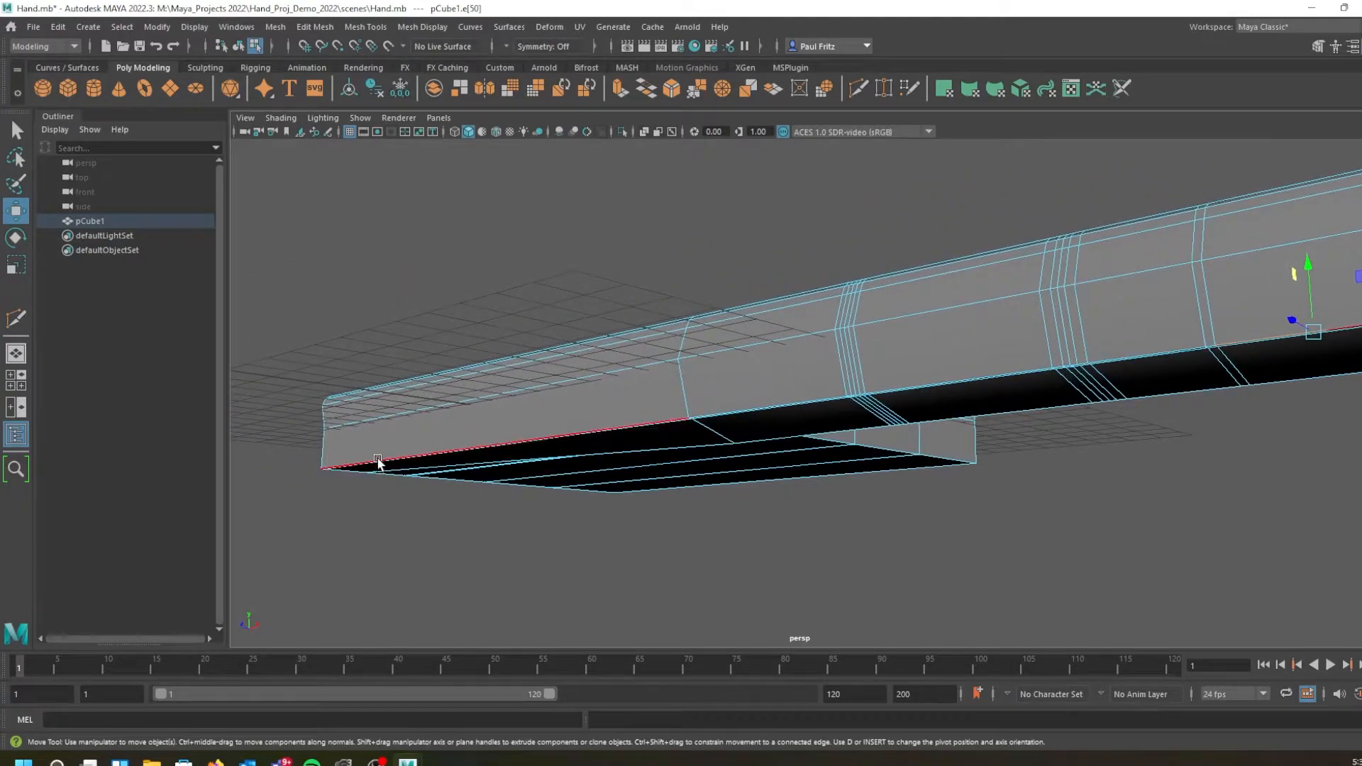
pyautogui.keyDown('shift'); pyautogui.doubleClick(378, 460); pyautogui.keyUp('shift')
pyautogui.keyDown('alt'); pyautogui.moveTo(532, 495); pyautogui.dragTo(502, 487); pyautogui.keyUp('alt')
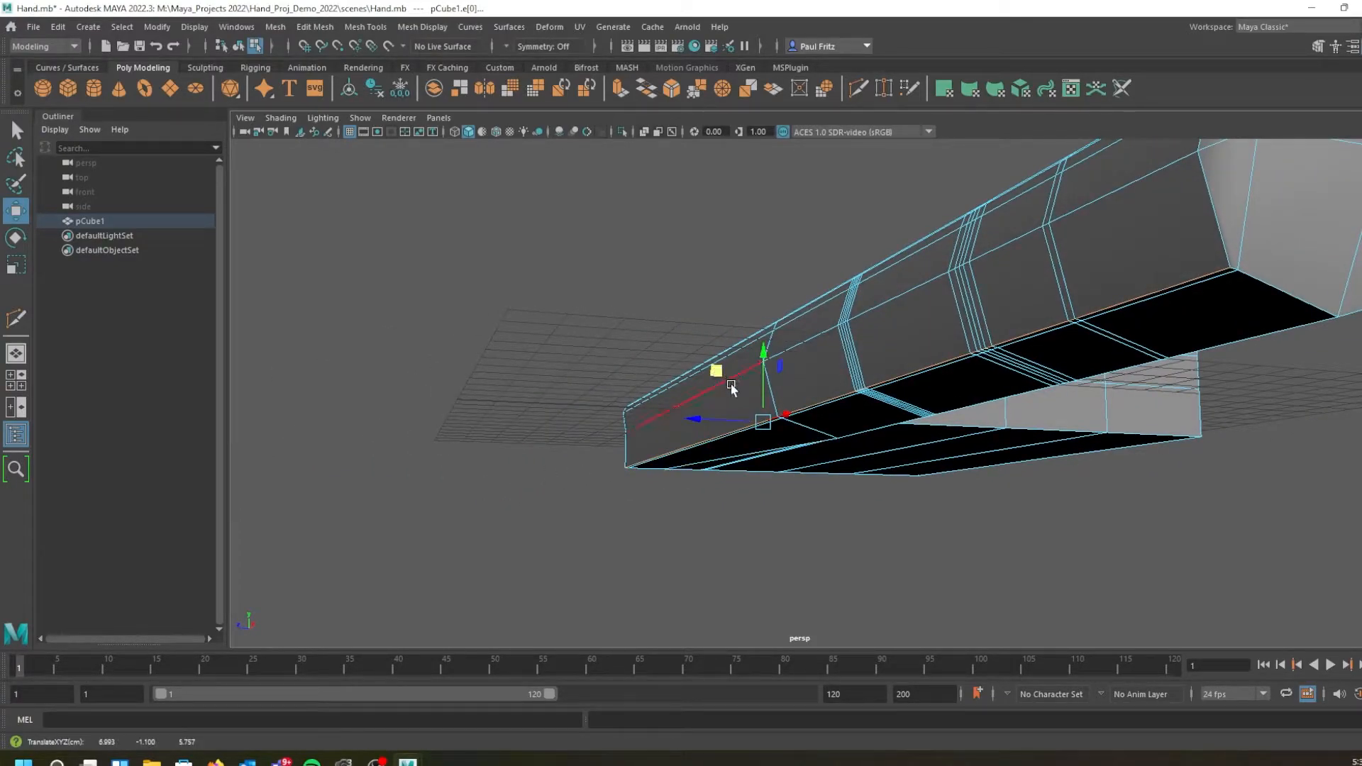
pyautogui.press('3')
pyautogui.moveTo(716, 374); pyautogui.dragTo(718, 360, button='middle')
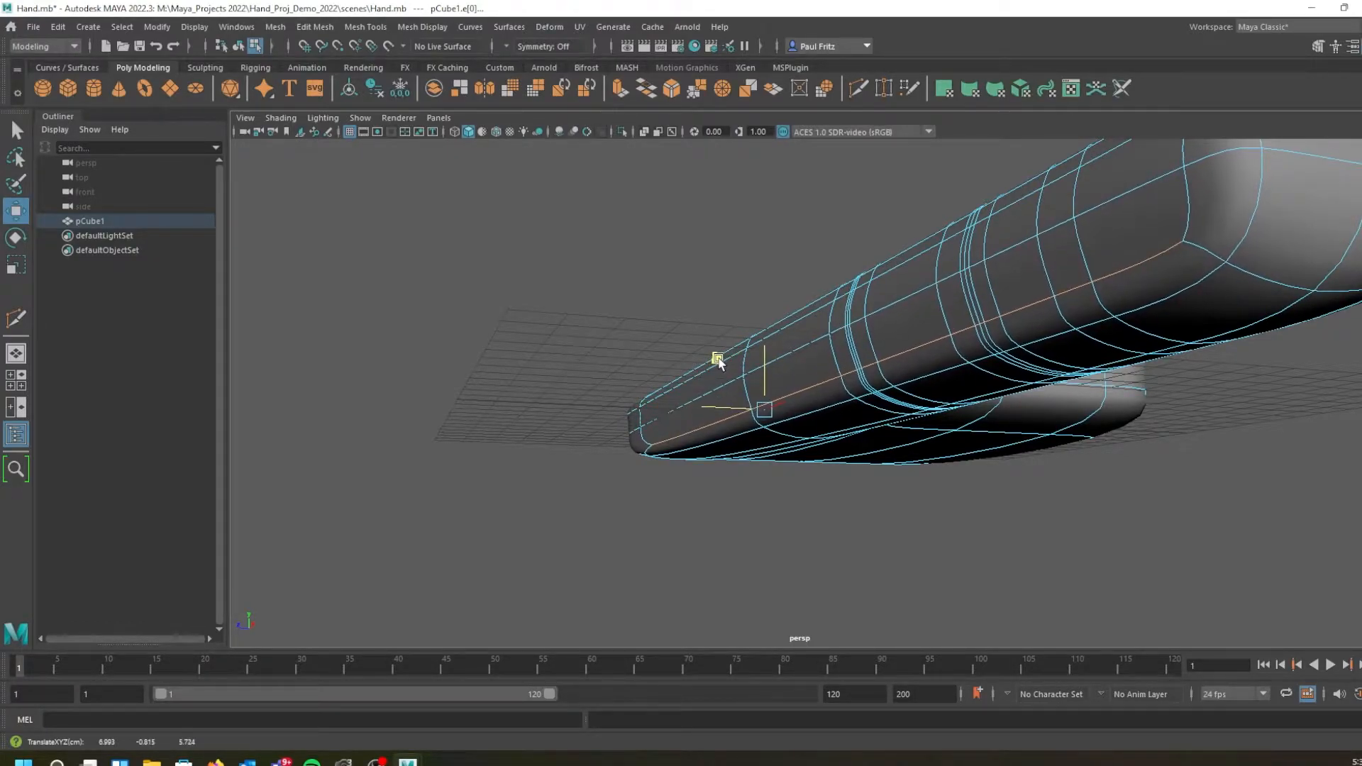
pyautogui.keyDown('alt'); pyautogui.moveTo(785, 478); pyautogui.dragTo(712, 482); pyautogui.keyUp('alt')
pyautogui.moveTo(799, 368); pyautogui.dragTo(791, 366, button='middle')
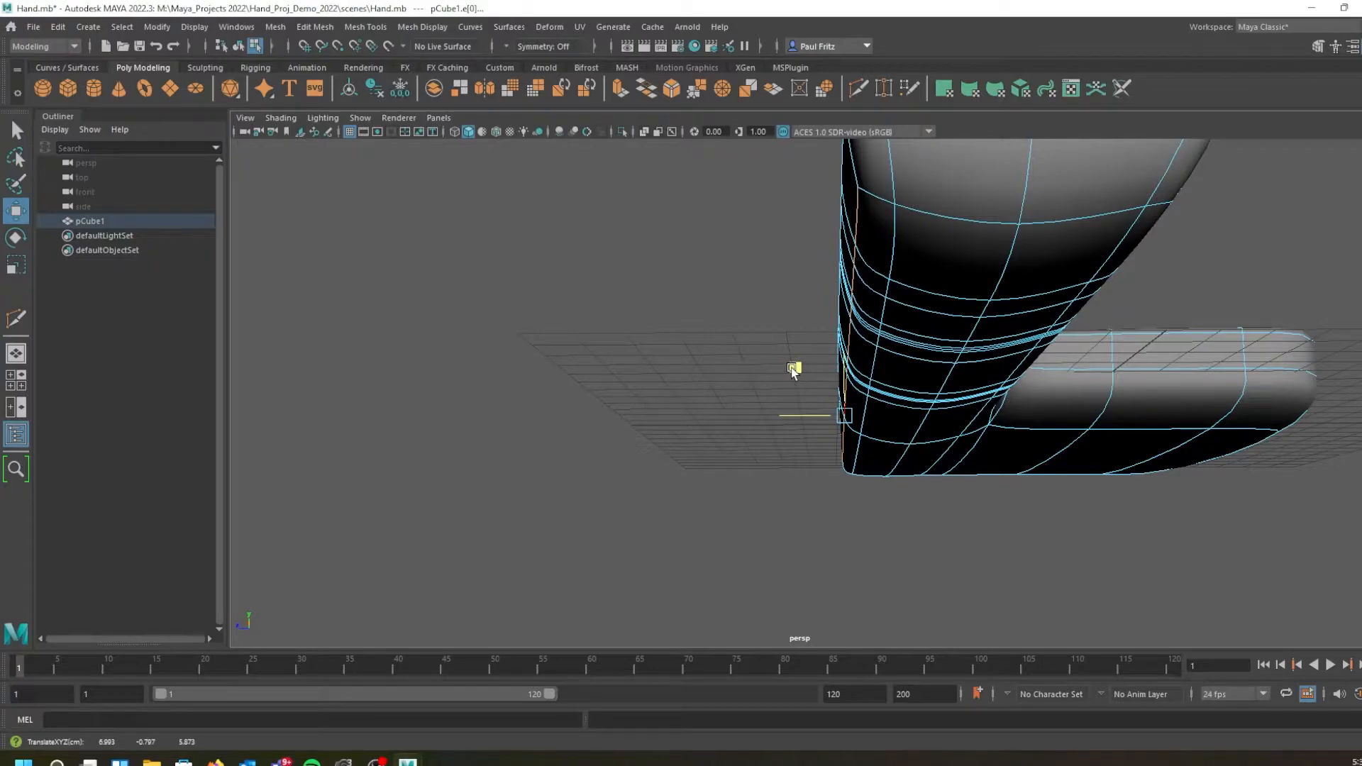
# Select the bottom inner edge row of the finger up to the palm and move it slightly up and outward
pyautogui.keyDown('alt'); pyautogui.moveTo(754, 371); pyautogui.dragTo(909, 417); pyautogui.keyUp('alt')
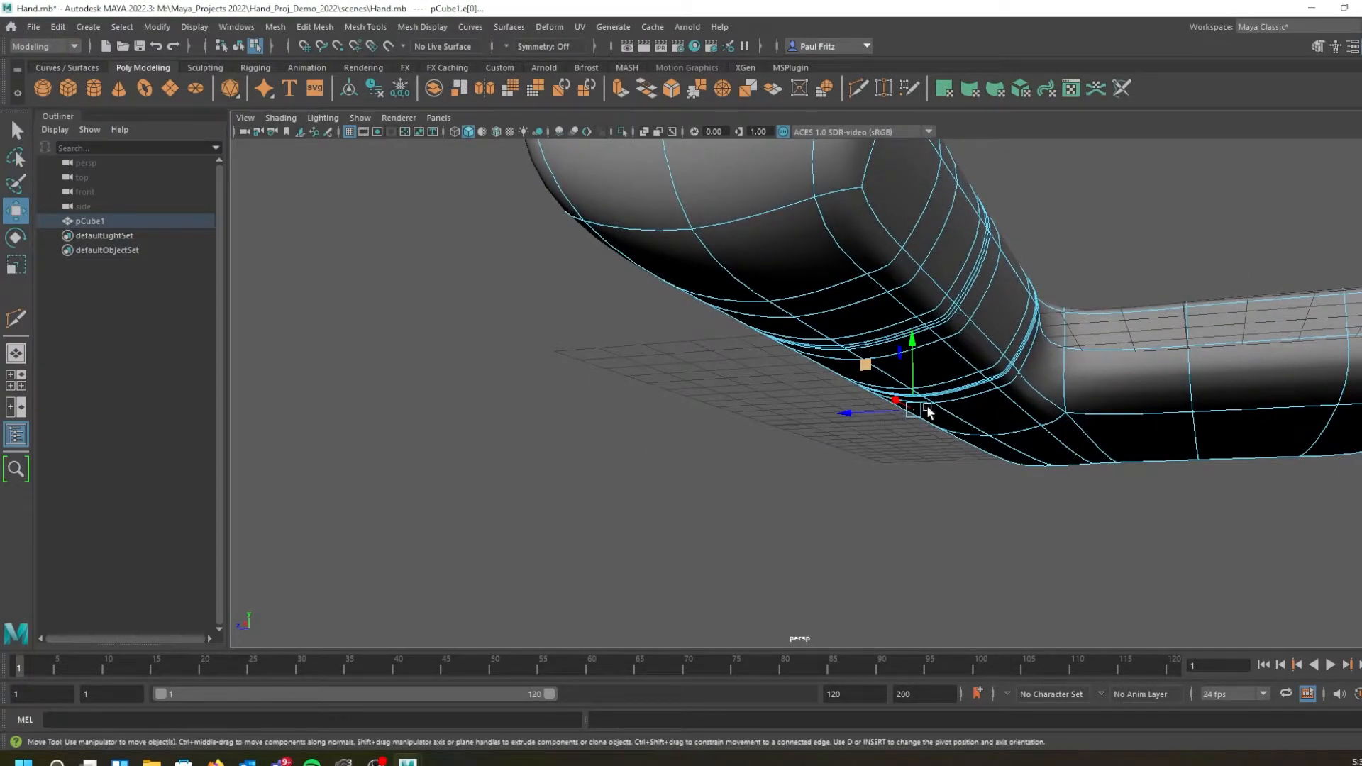
pyautogui.click(1038, 390)
pyautogui.doubleClick(886, 238)
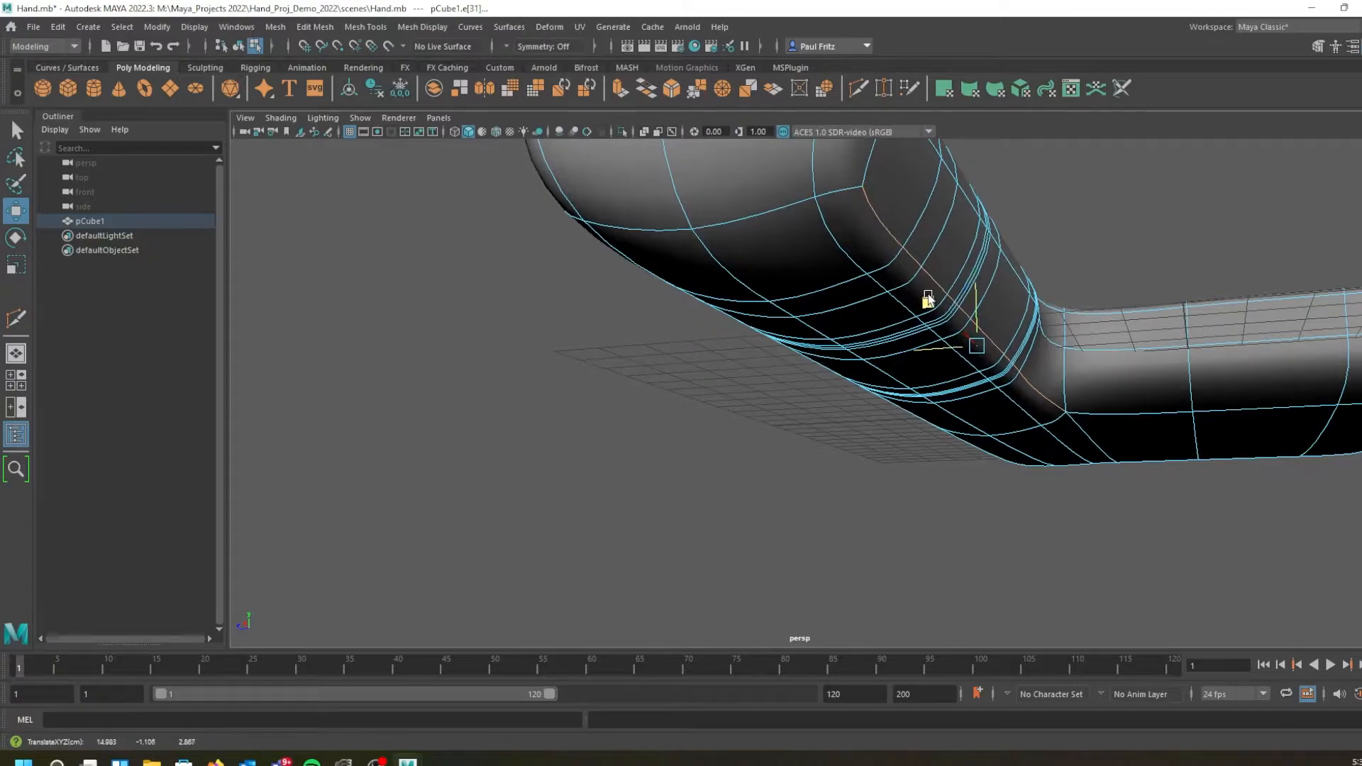
pyautogui.moveTo(928, 300); pyautogui.dragTo(938, 292, button='middle')
# Examine the finger from above with smoothing off, focusing on the edge loops across the joint nearest the fingertip
pyautogui.moveTo(938, 290); pyautogui.dragTo(671, 413)
pyautogui.scroll(-2, 871, 277)
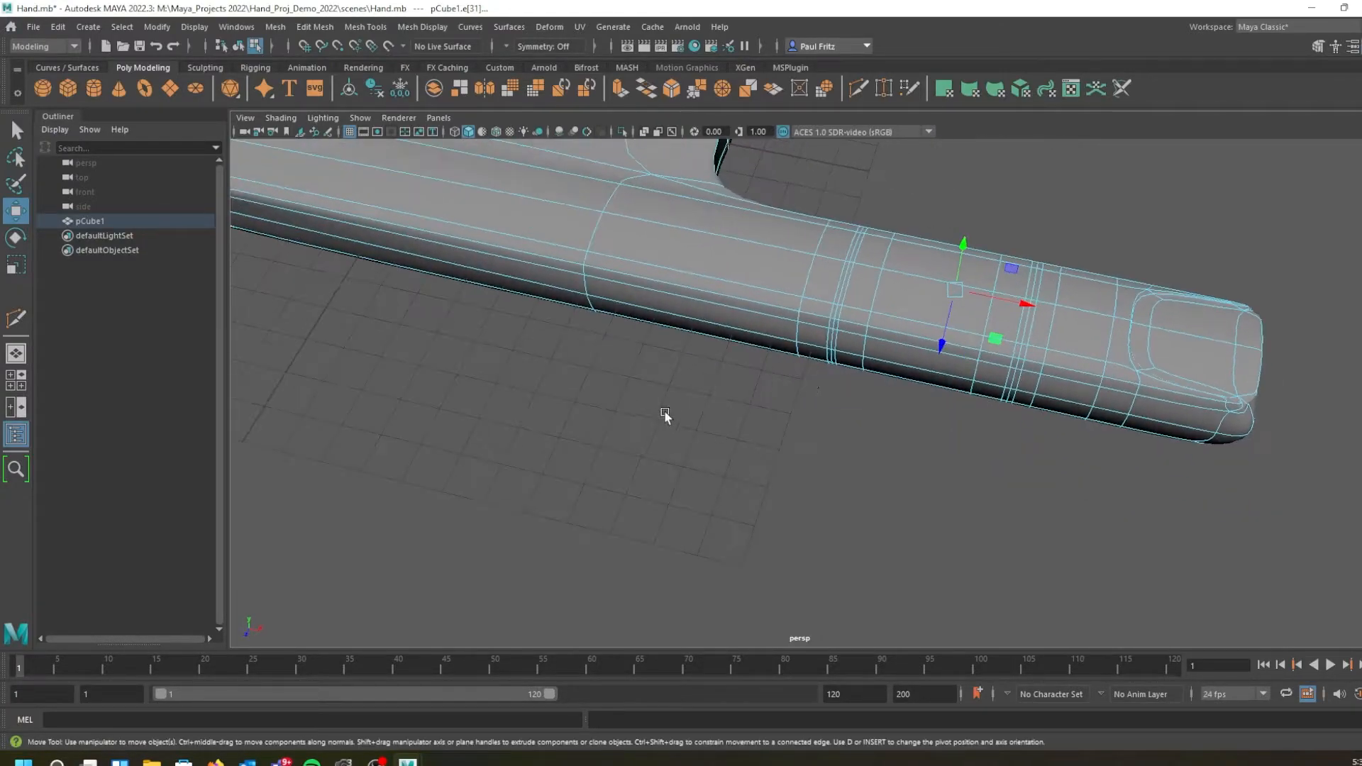
pyautogui.keyDown('alt'); pyautogui.moveTo(683, 360); pyautogui.dragTo(606, 376); pyautogui.keyUp('alt')
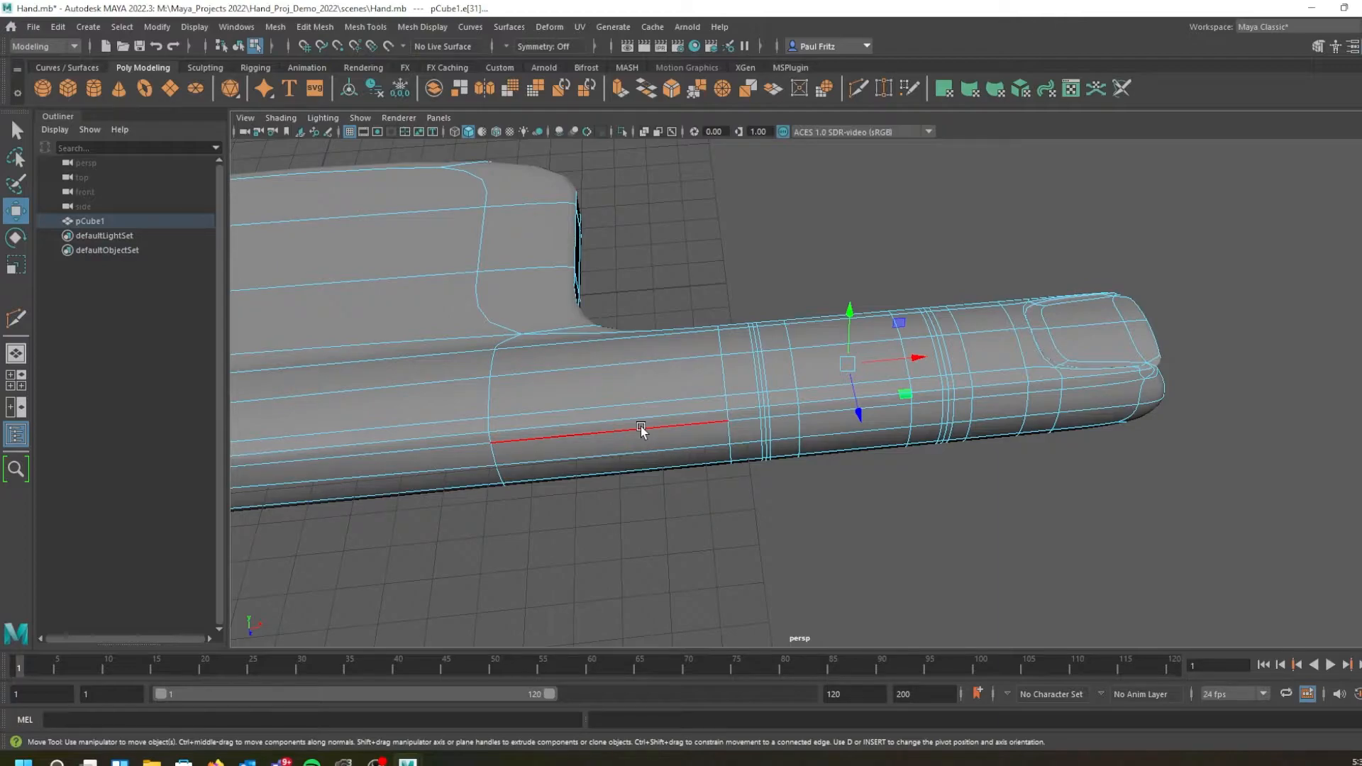
pyautogui.press('1')
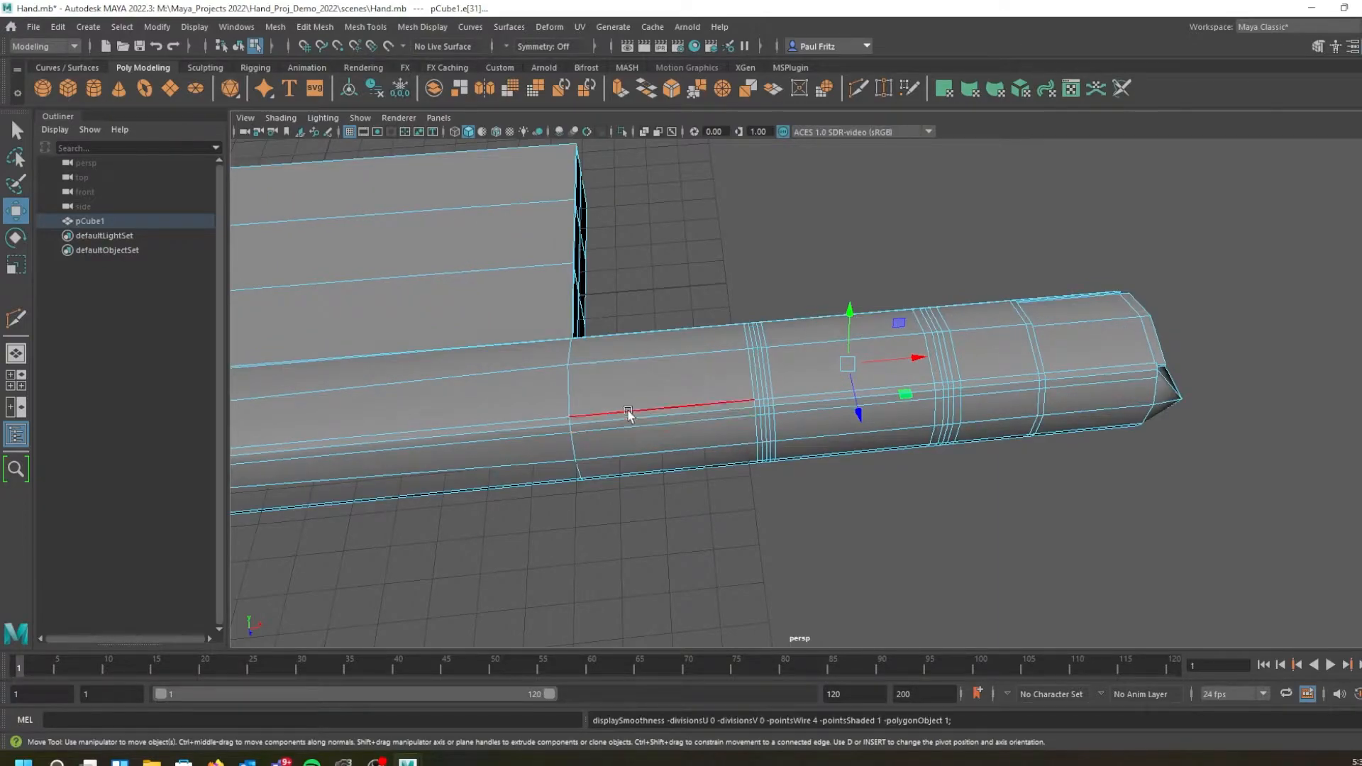
pyautogui.keyDown('alt'); pyautogui.moveTo(580, 370); pyautogui.dragTo(776, 389); pyautogui.keyUp('alt')
pyautogui.keyDown('alt'); pyautogui.moveTo(818, 497); pyautogui.dragTo(691, 419); pyautogui.keyUp('alt')
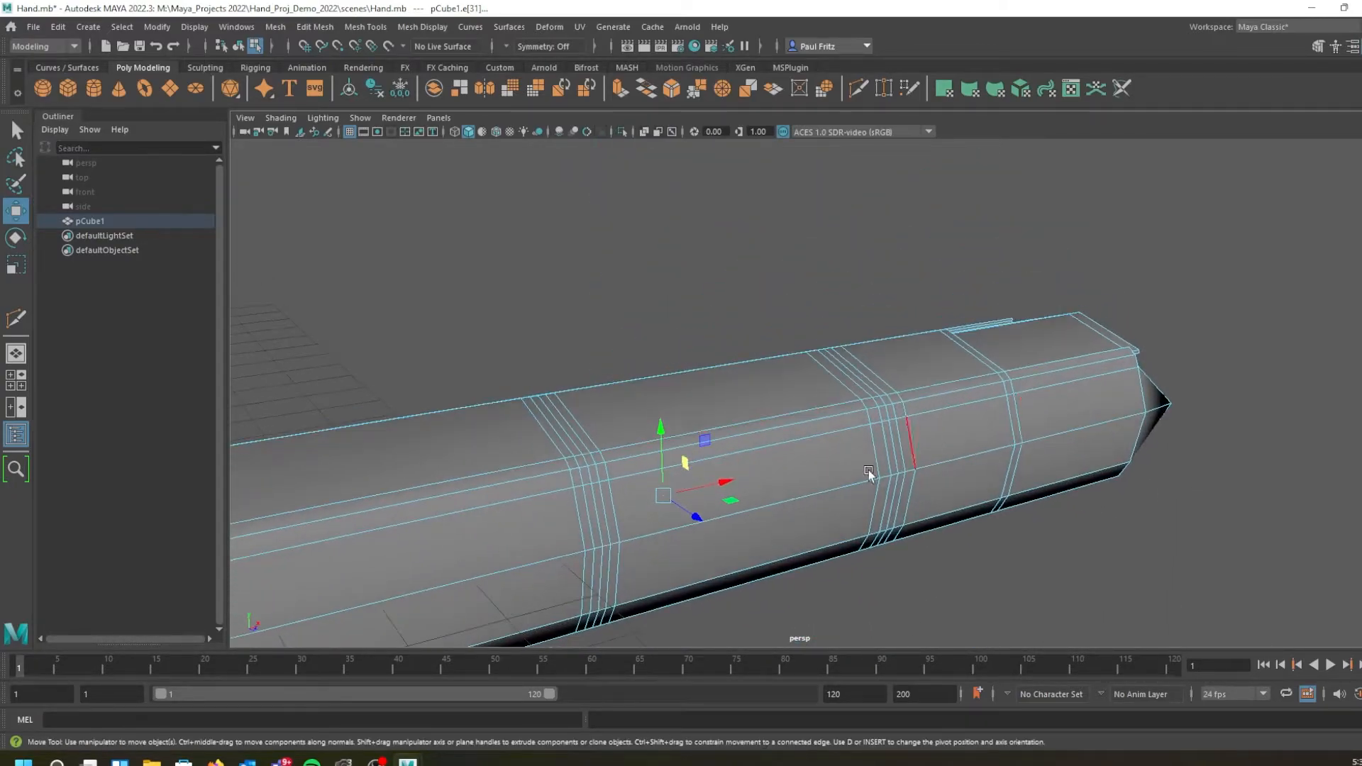
pyautogui.keyDown('alt'); pyautogui.moveTo(811, 410); pyautogui.dragTo(766, 388); pyautogui.keyUp('alt')
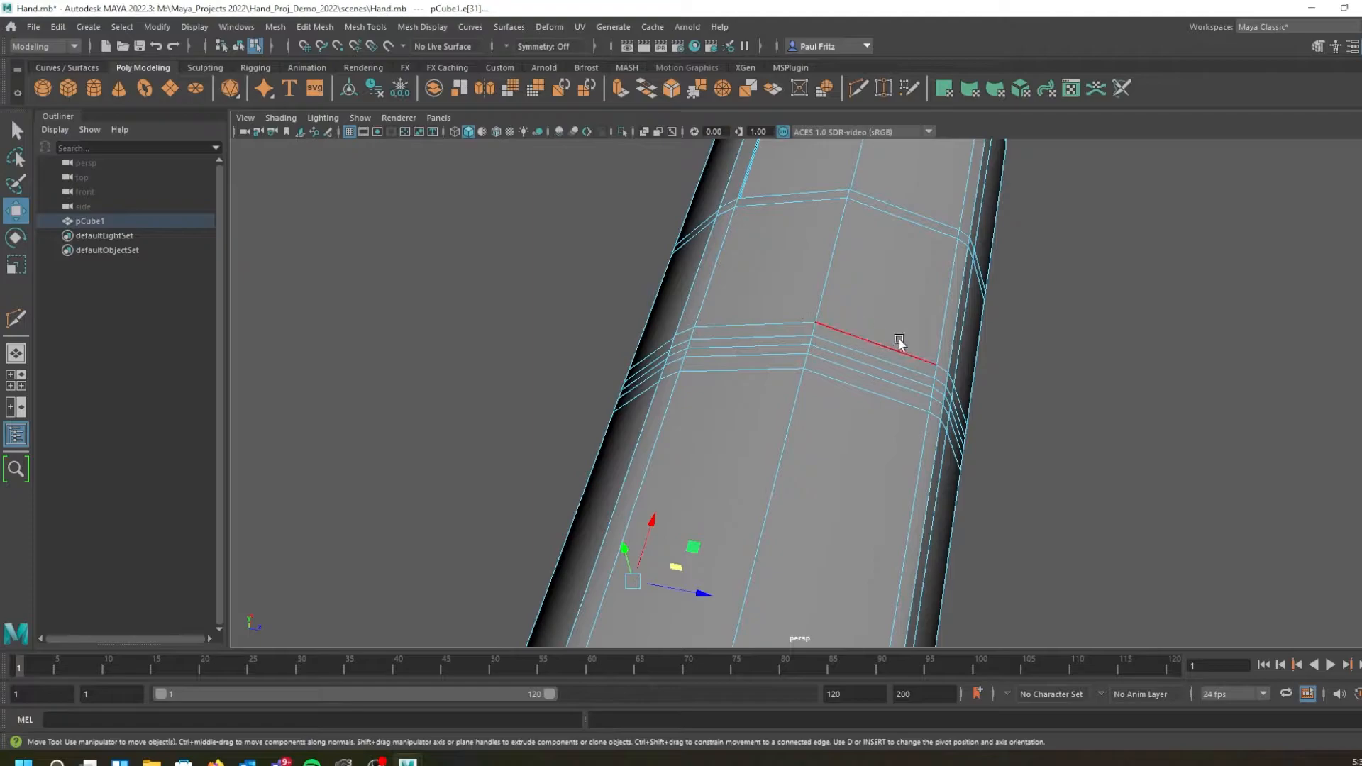
pyautogui.keyDown('alt'); pyautogui.moveTo(801, 462); pyautogui.dragTo(693, 329); pyautogui.keyUp('alt')
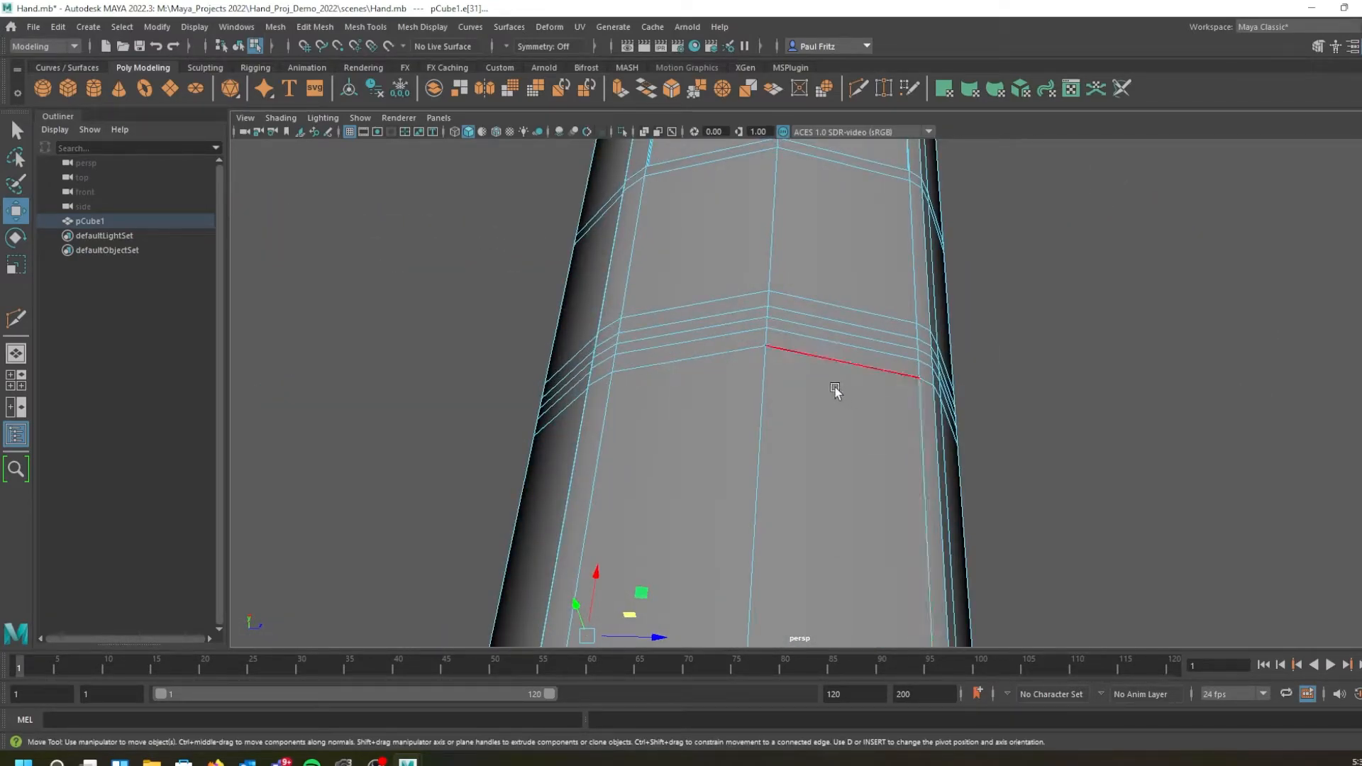
pyautogui.keyDown('alt'); pyautogui.moveTo(815, 410); pyautogui.dragTo(696, 350); pyautogui.keyUp('alt')
pyautogui.keyDown('alt'); pyautogui.moveTo(631, 312); pyautogui.dragTo(766, 363); pyautogui.keyUp('alt')
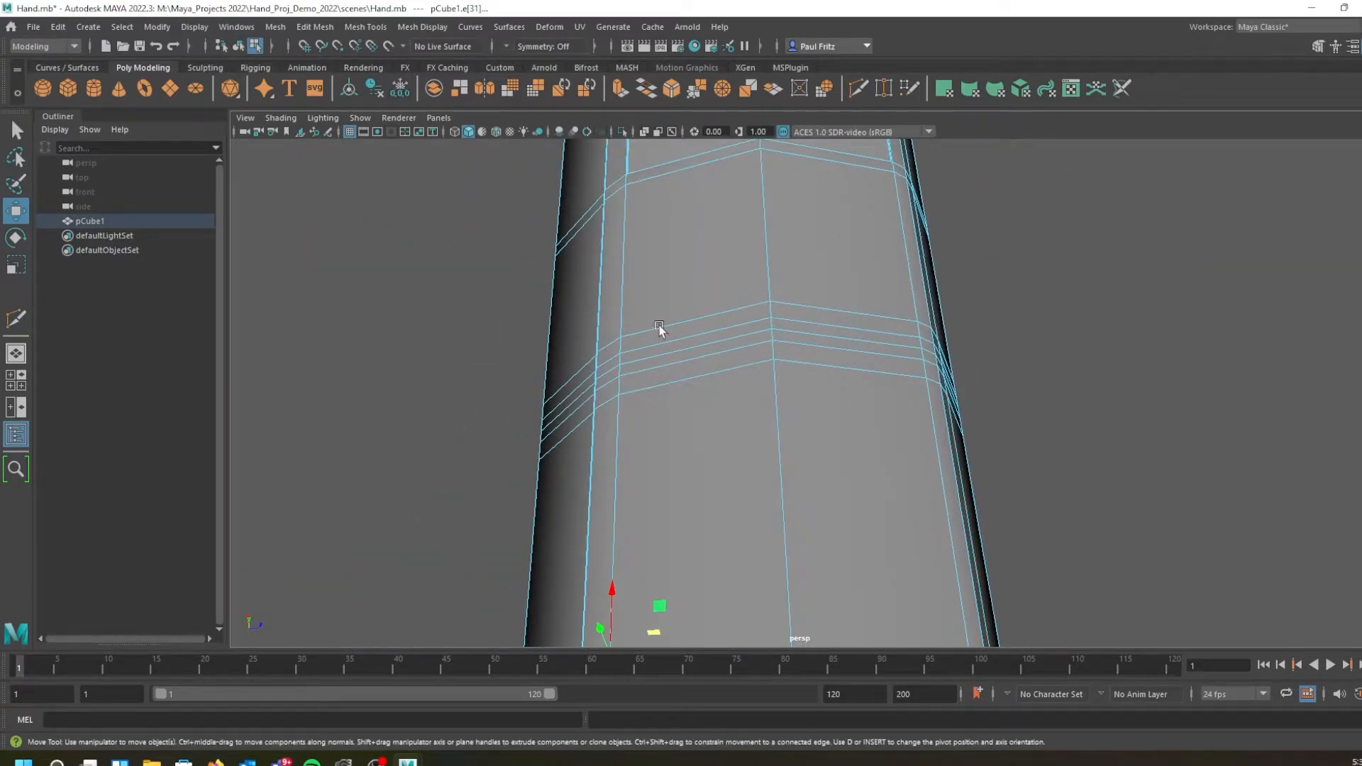
# Switch the hand mesh to vertex components and start the Multi-Cut tool
pyautogui.moveTo(843, 214); pyautogui.dragTo(770, 217, button='right')
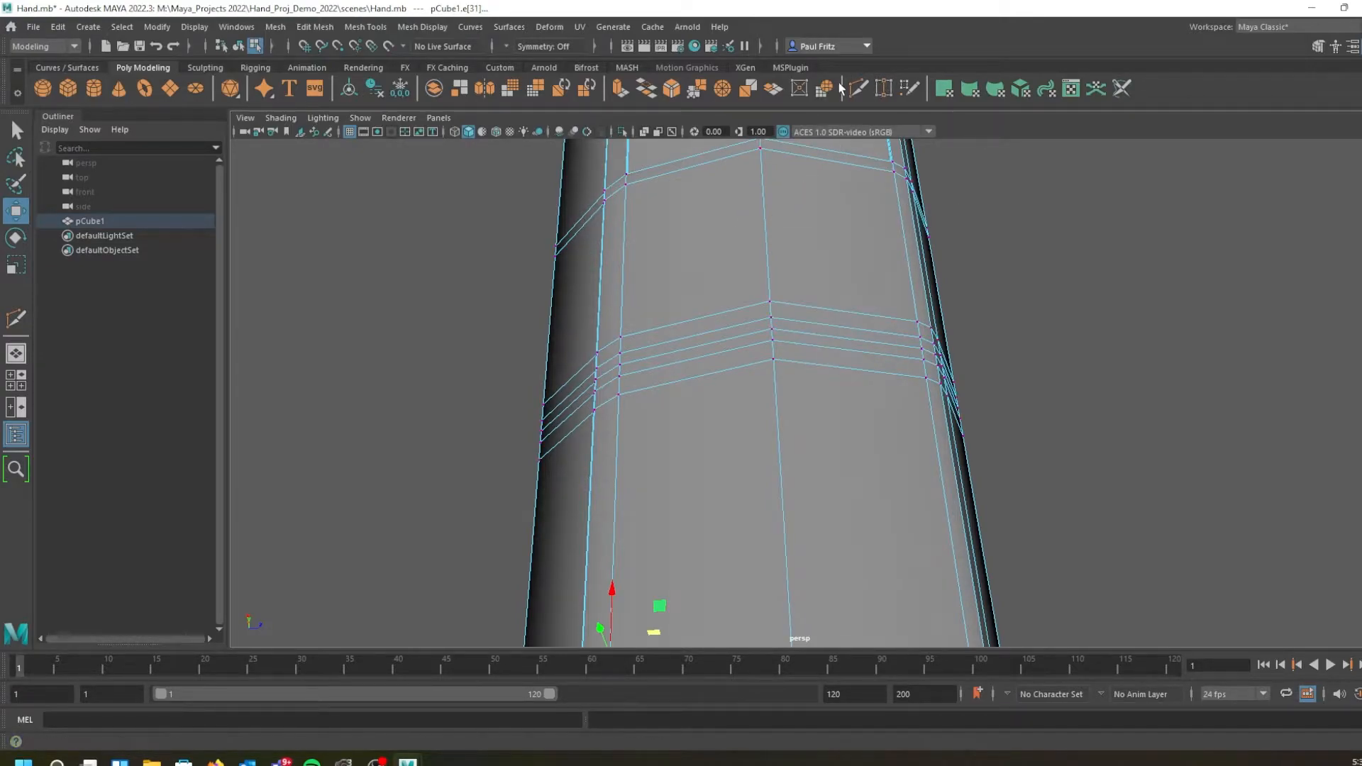
pyautogui.click(857, 90)
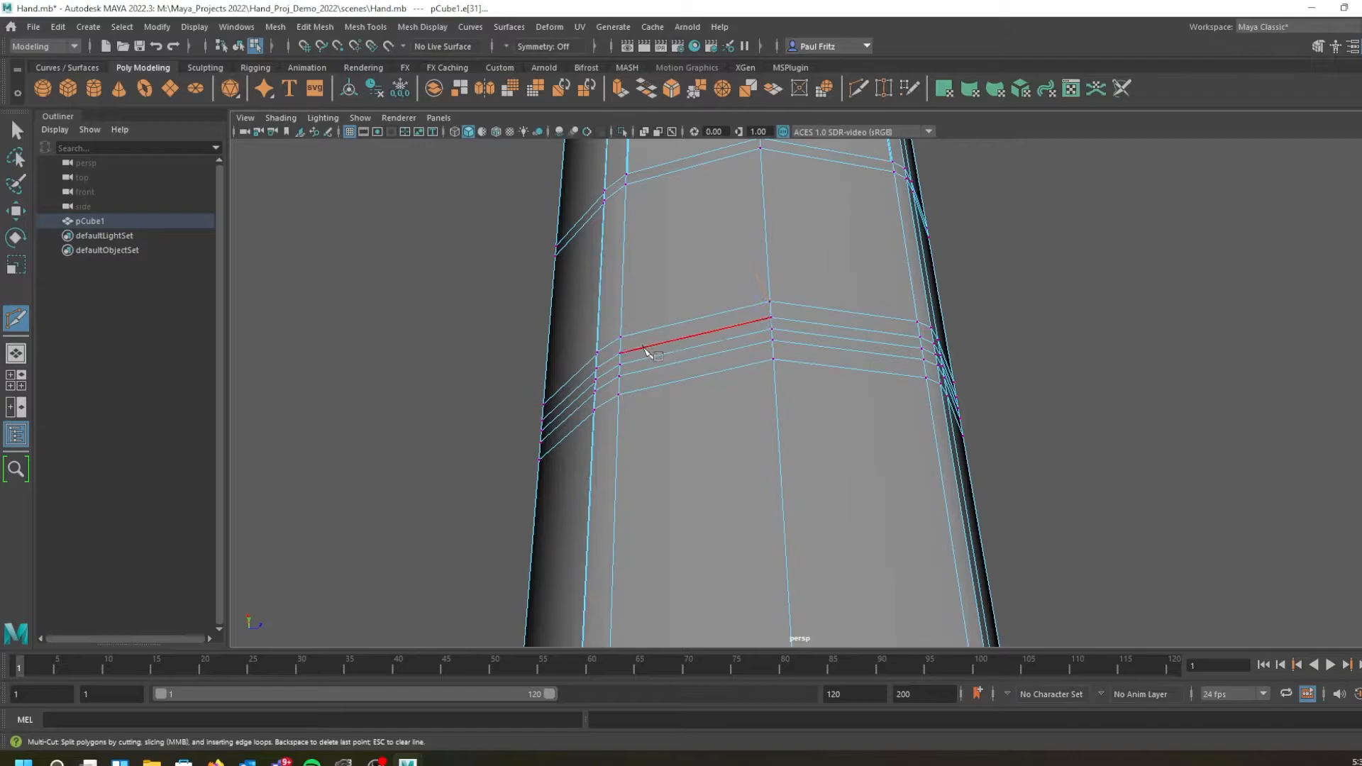
pyautogui.click(620, 365)
pyautogui.click(771, 318)
pyautogui.click(922, 348)
pyautogui.click(773, 360)
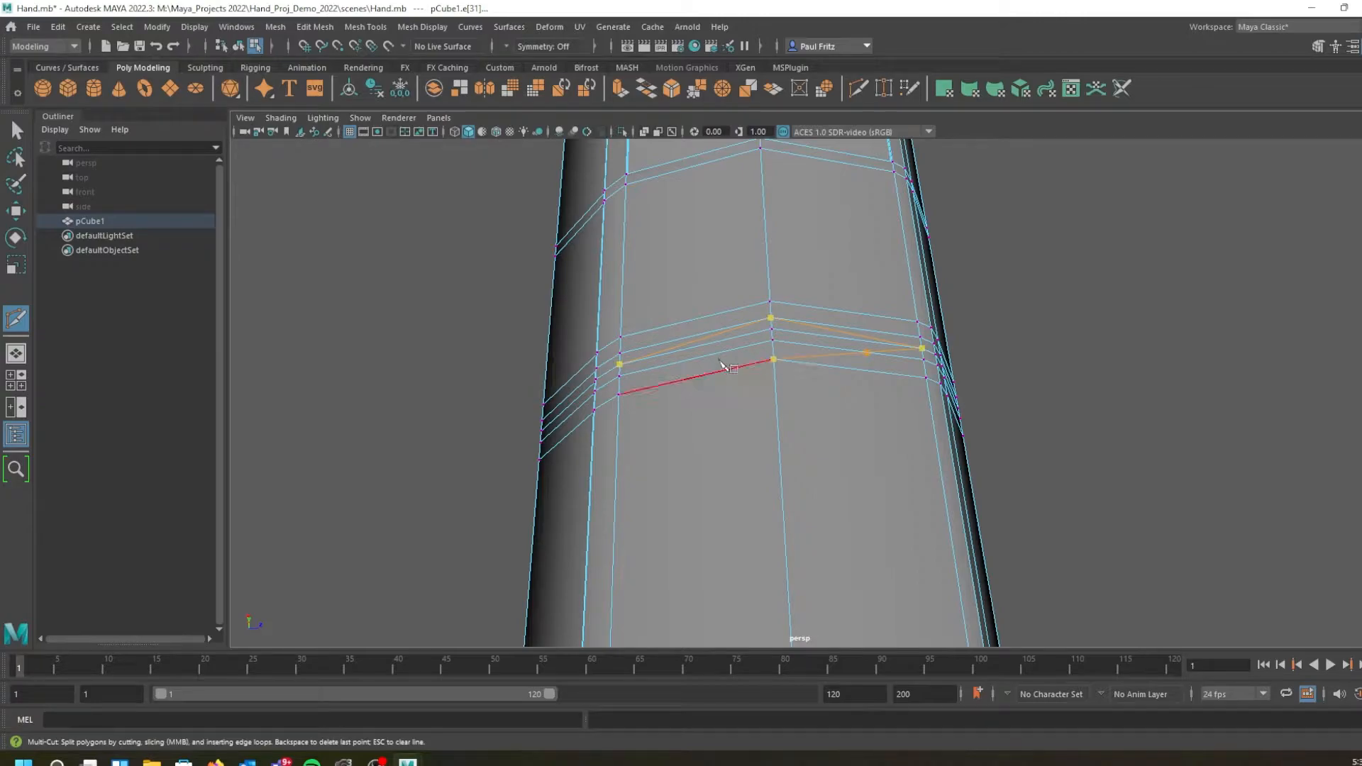
pyautogui.click(619, 365)
pyautogui.press('Return')
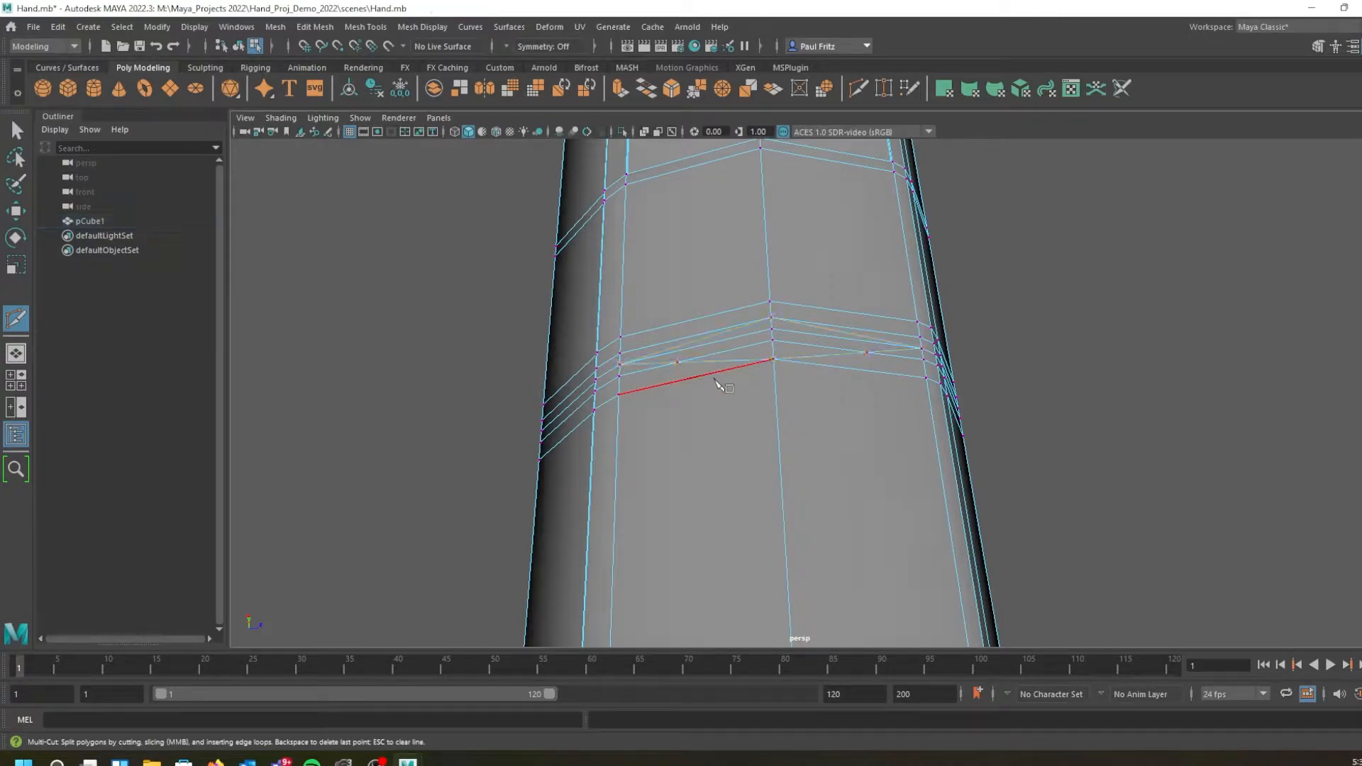
pyautogui.click(619, 364)
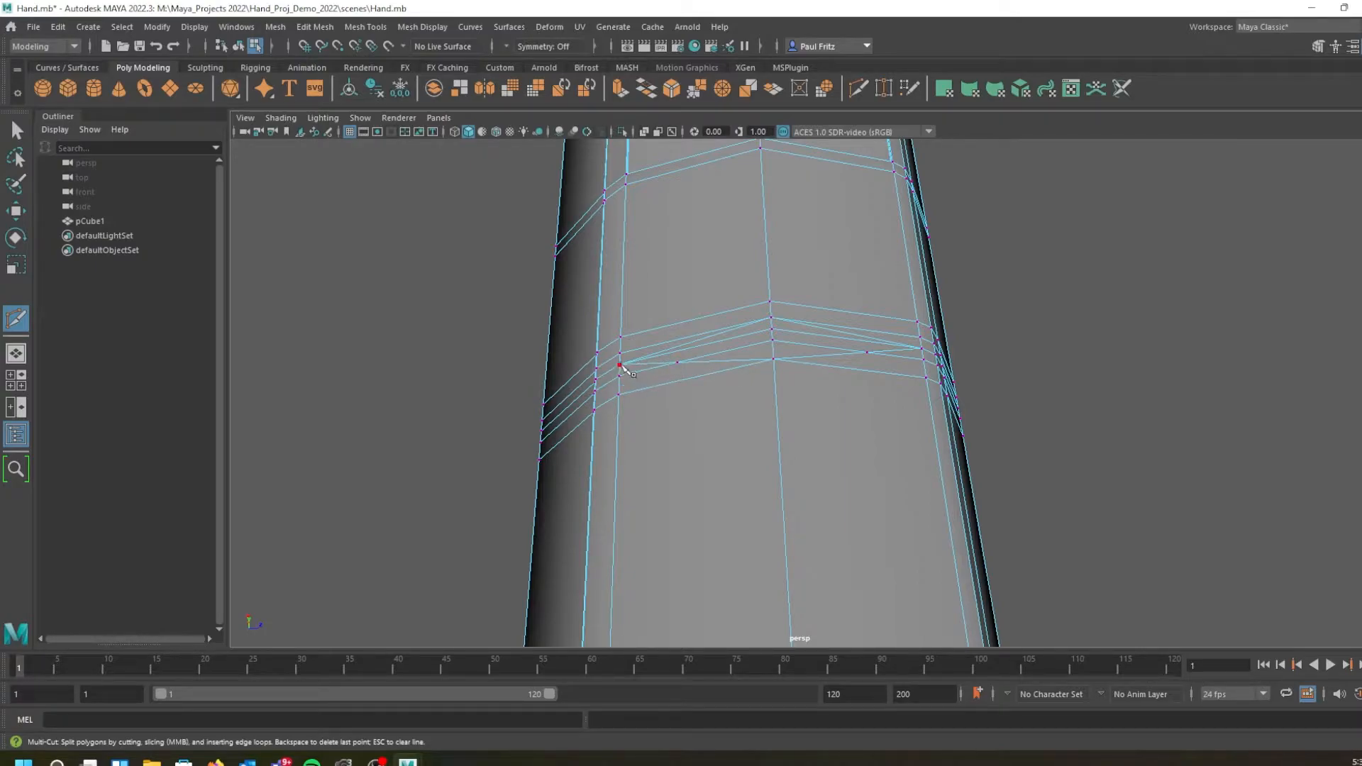
pyautogui.click(770, 303)
pyautogui.click(922, 349)
pyautogui.hotkey('ctrl', 'z')
pyautogui.hotkey('ctrl', 'z')
pyautogui.hotkey('ctrl', 'z')
pyautogui.hotkey('ctrl', 'z')
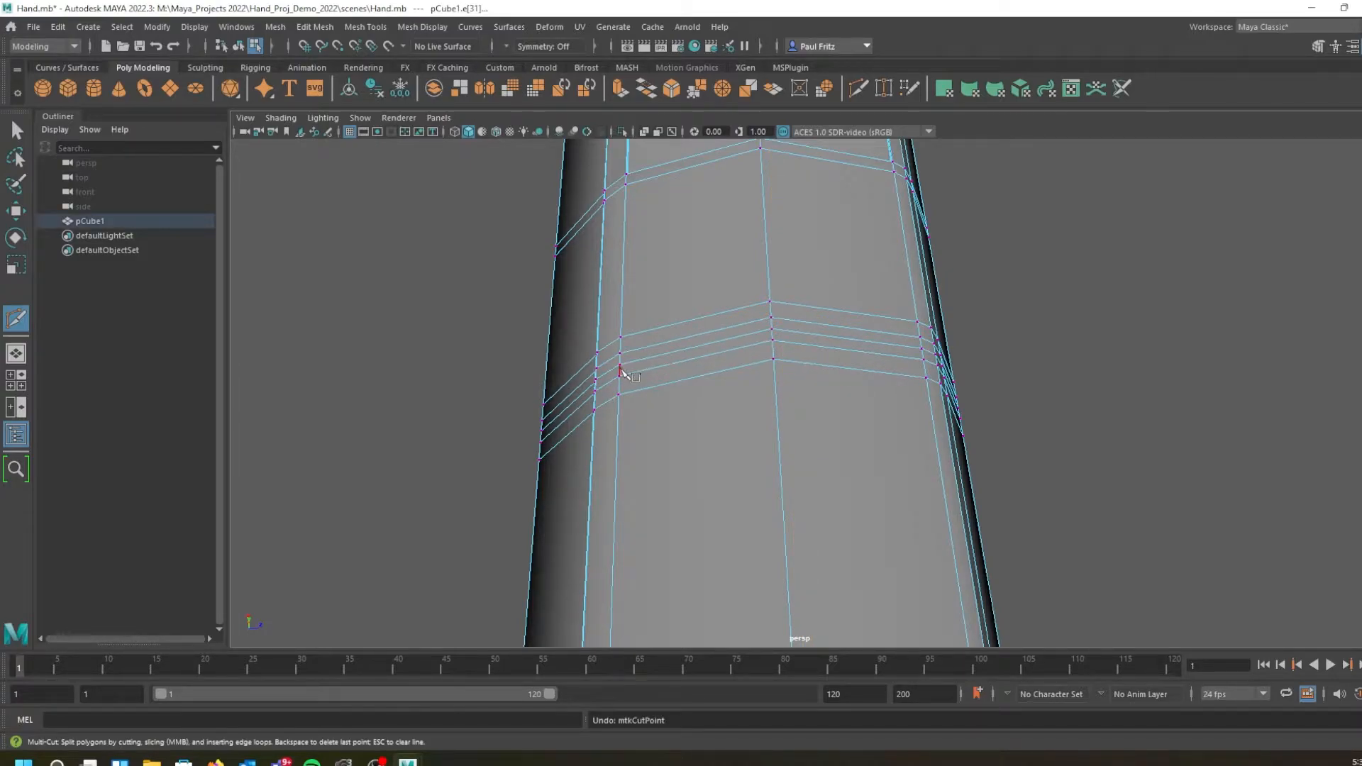
# Cut a narrow diamond across the joint nearest the fingertip, linking the middle loop's inner side vertices to the second and fourth loops' centre vertices
pyautogui.click(620, 365)
pyautogui.click(771, 319)
pyautogui.hotkey('ctrl', 'z')
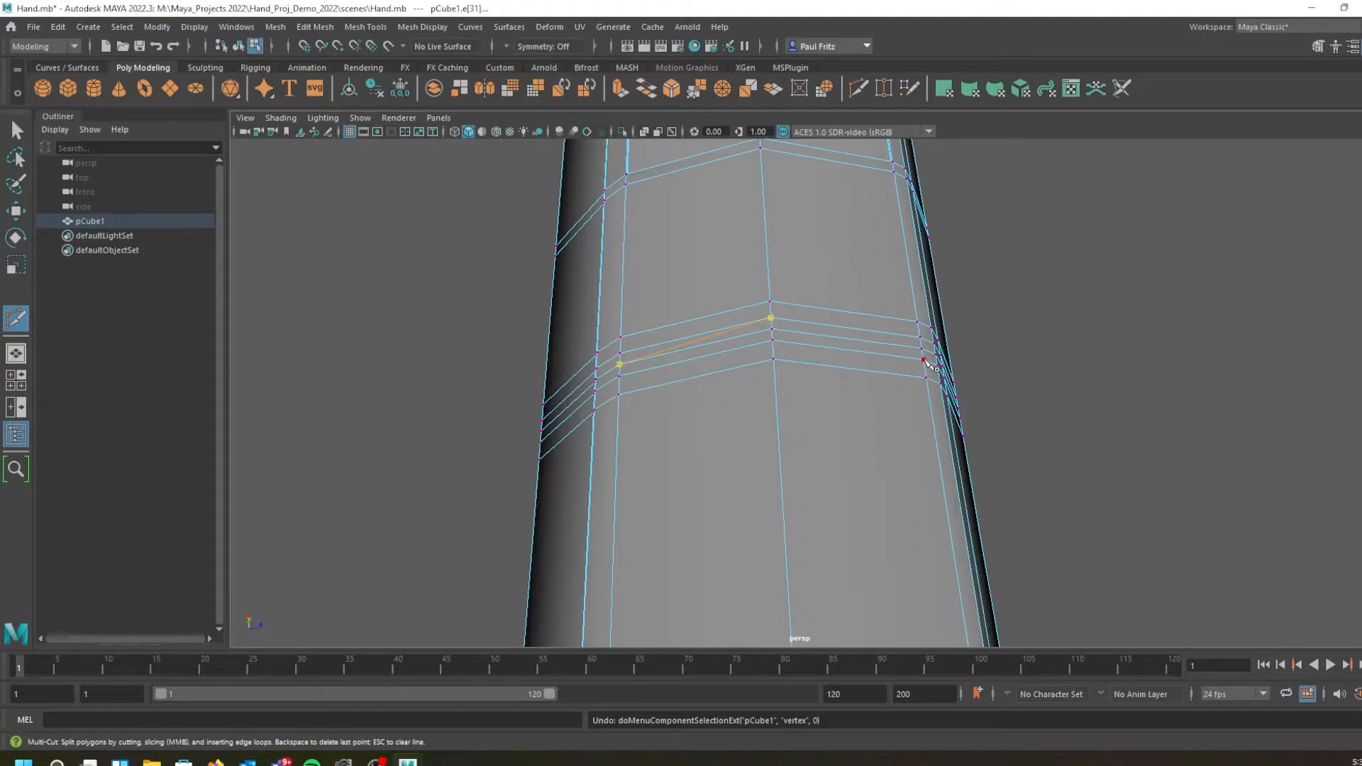
pyautogui.click(923, 351)
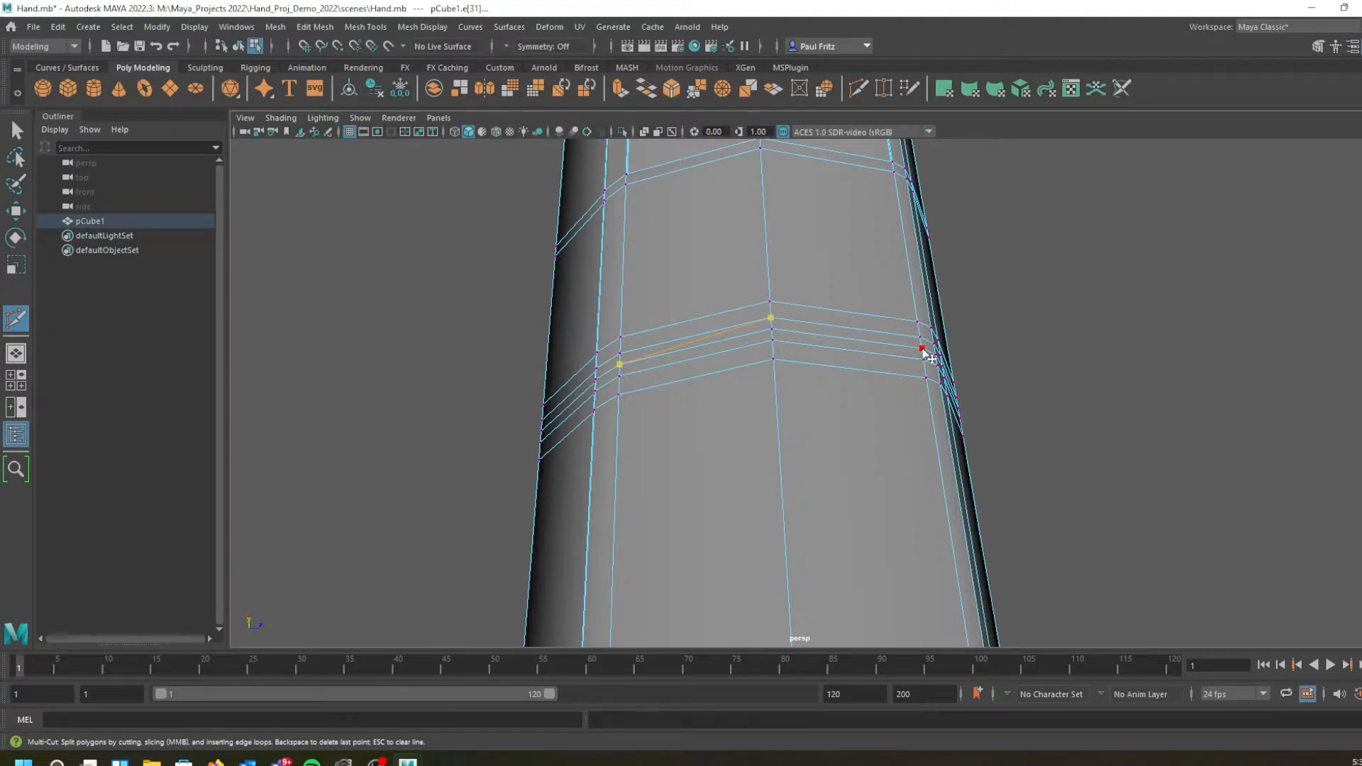
pyautogui.click(773, 341)
pyautogui.hotkey('ctrl', 'z')
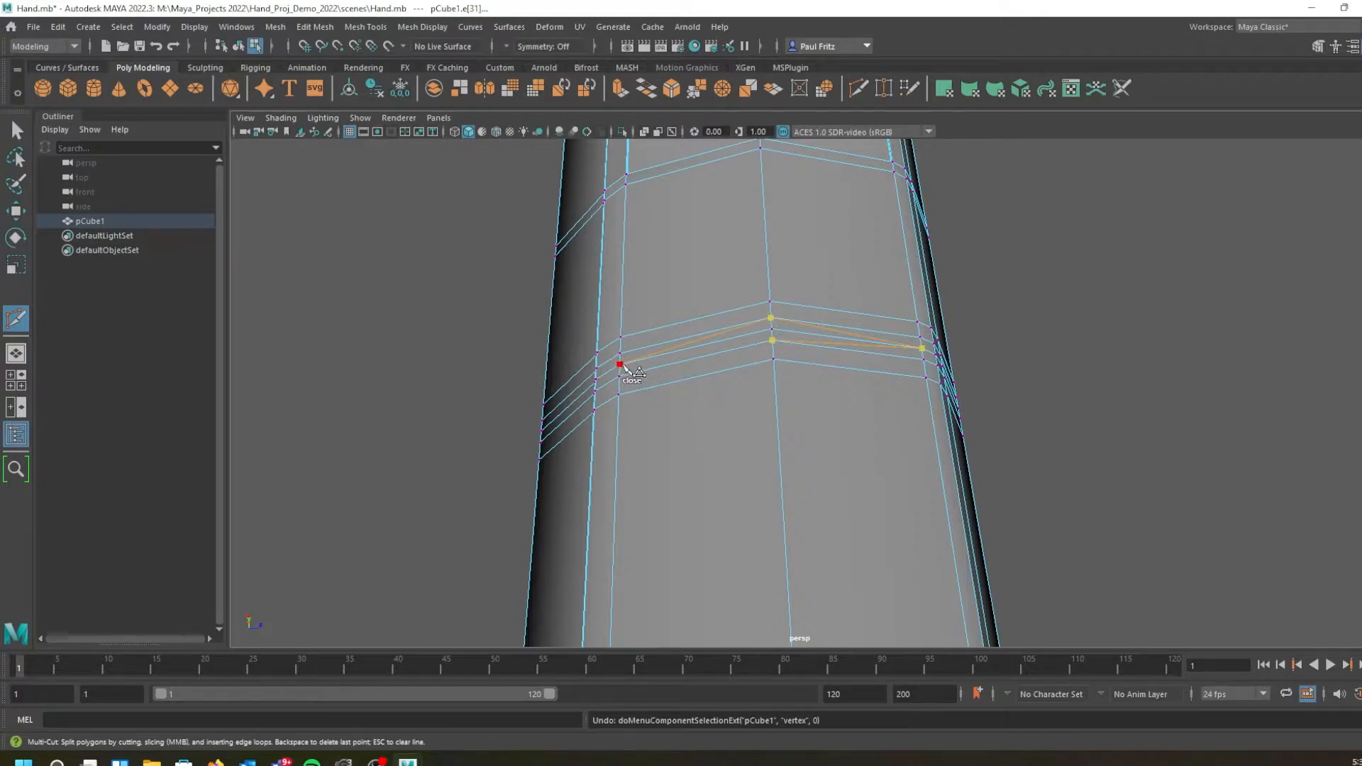
pyautogui.click(620, 366)
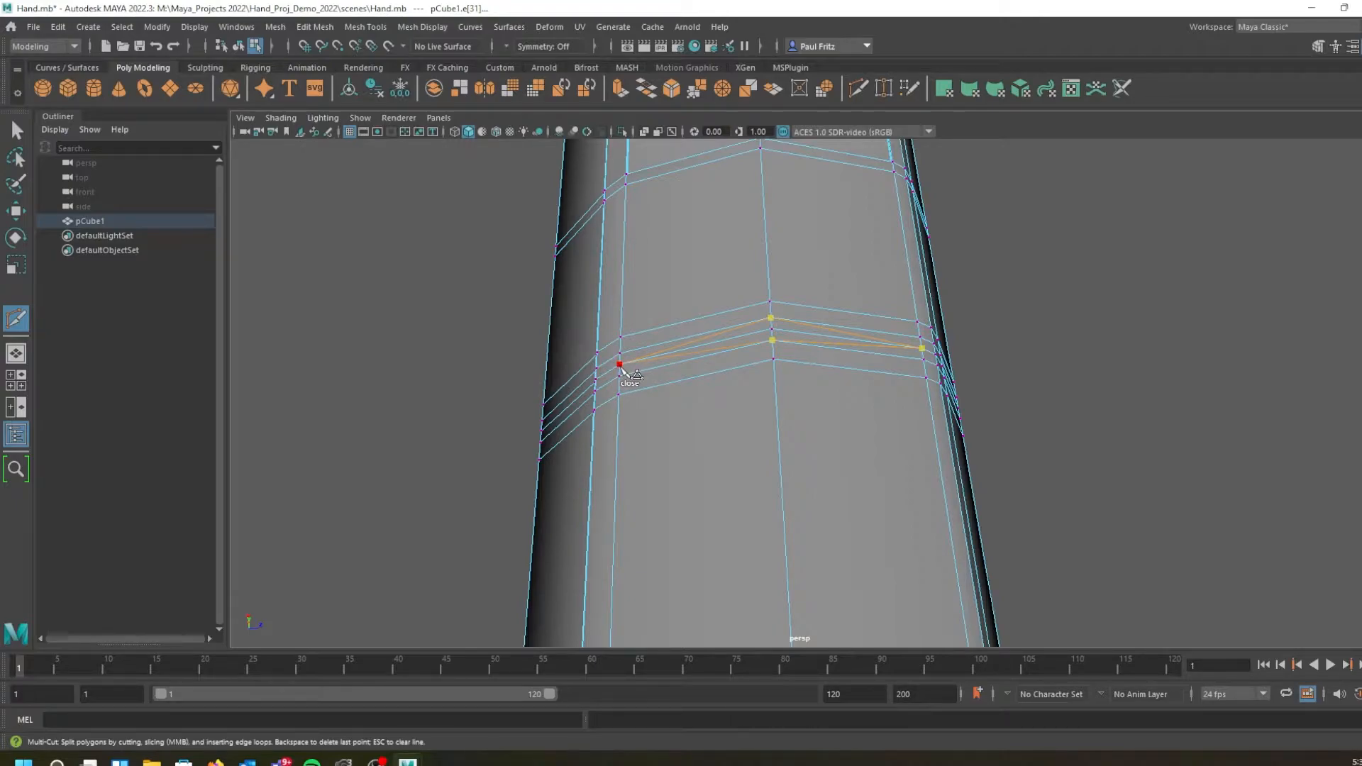
pyautogui.press('Return')
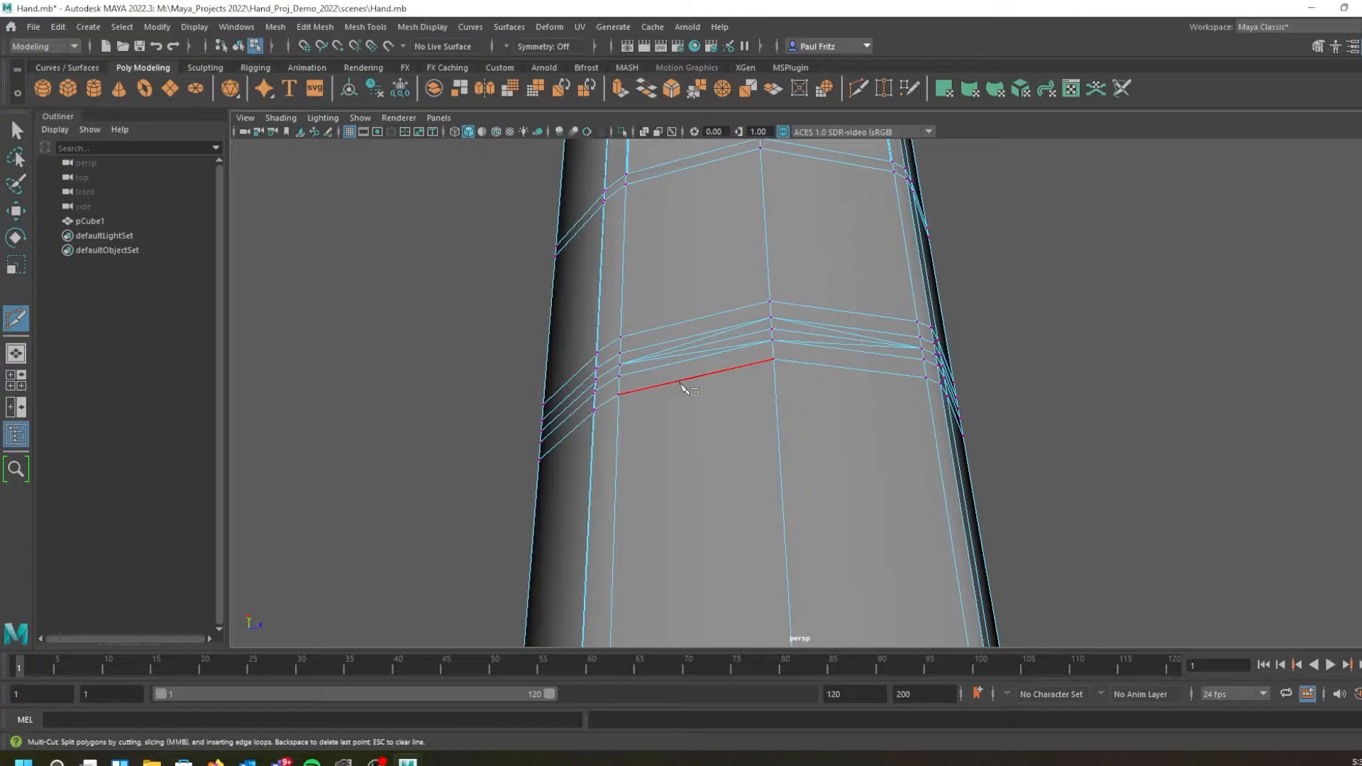
# Cut a wider diamond around it from the same side vertices through the first and fifth loops' centre vertices
pyautogui.click(620, 364)
pyautogui.click(770, 303)
pyautogui.click(922, 349)
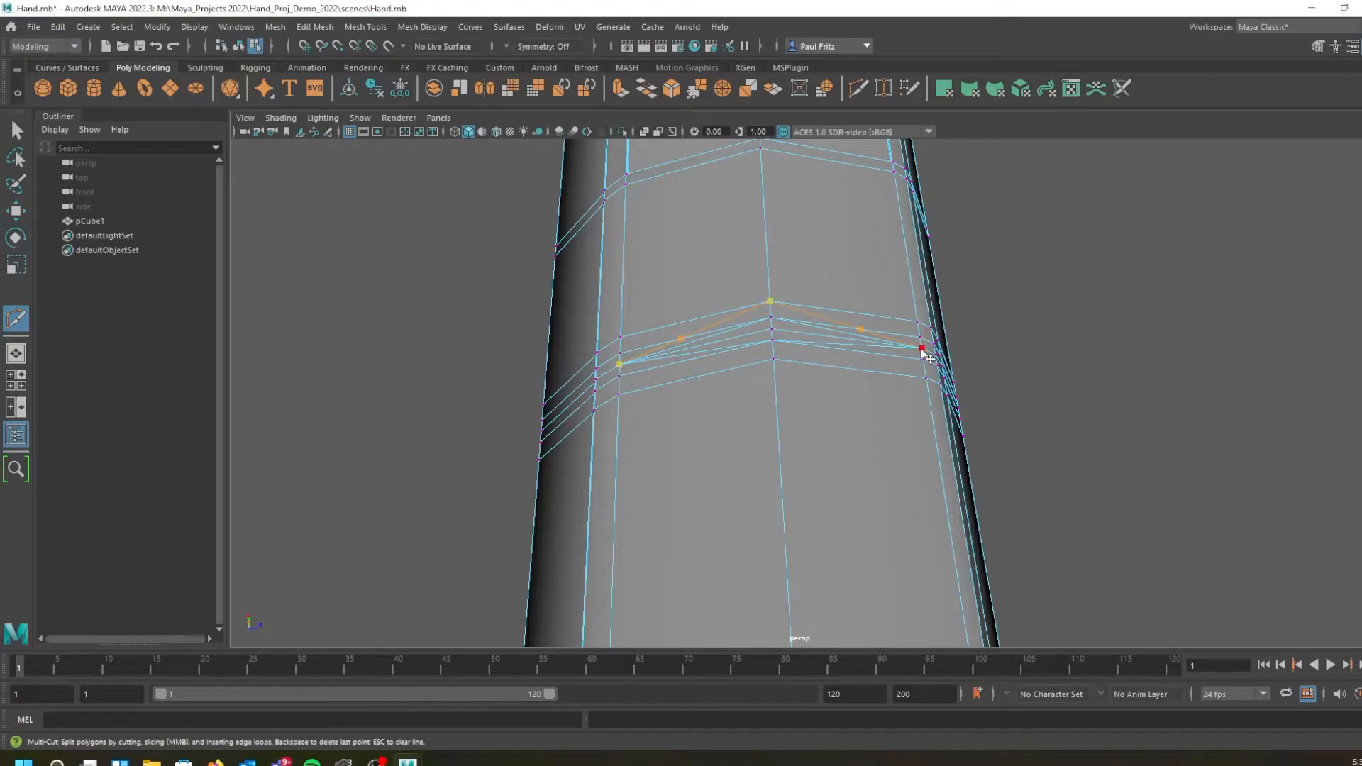
pyautogui.click(774, 361)
pyautogui.click(620, 365)
pyautogui.press('Return')
# Cut a narrow diamond across the joint nearer the palm, linking the middle loop's side vertices to the second and fourth loops' centre vertices
pyautogui.keyDown('alt'); pyautogui.moveTo(738, 386); pyautogui.dragTo(780, 383); pyautogui.keyUp('alt')
pyautogui.click(507, 357)
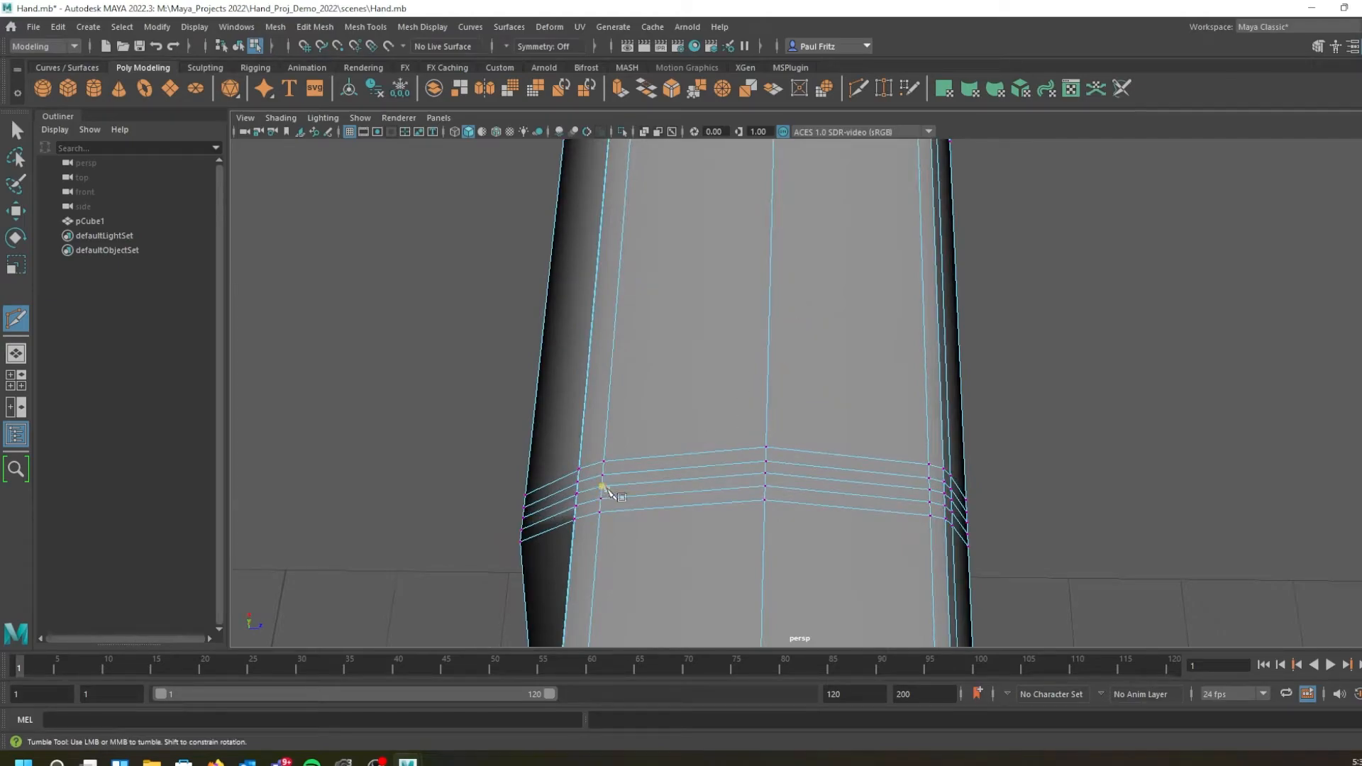
pyautogui.click(601, 487)
pyautogui.click(767, 462)
pyautogui.click(929, 489)
pyautogui.click(765, 487)
pyautogui.click(602, 487)
# Cut the wider diamond on the joint nearer the palm, through the centre vertices of its first and fifth loops
pyautogui.click(602, 487)
pyautogui.click(767, 448)
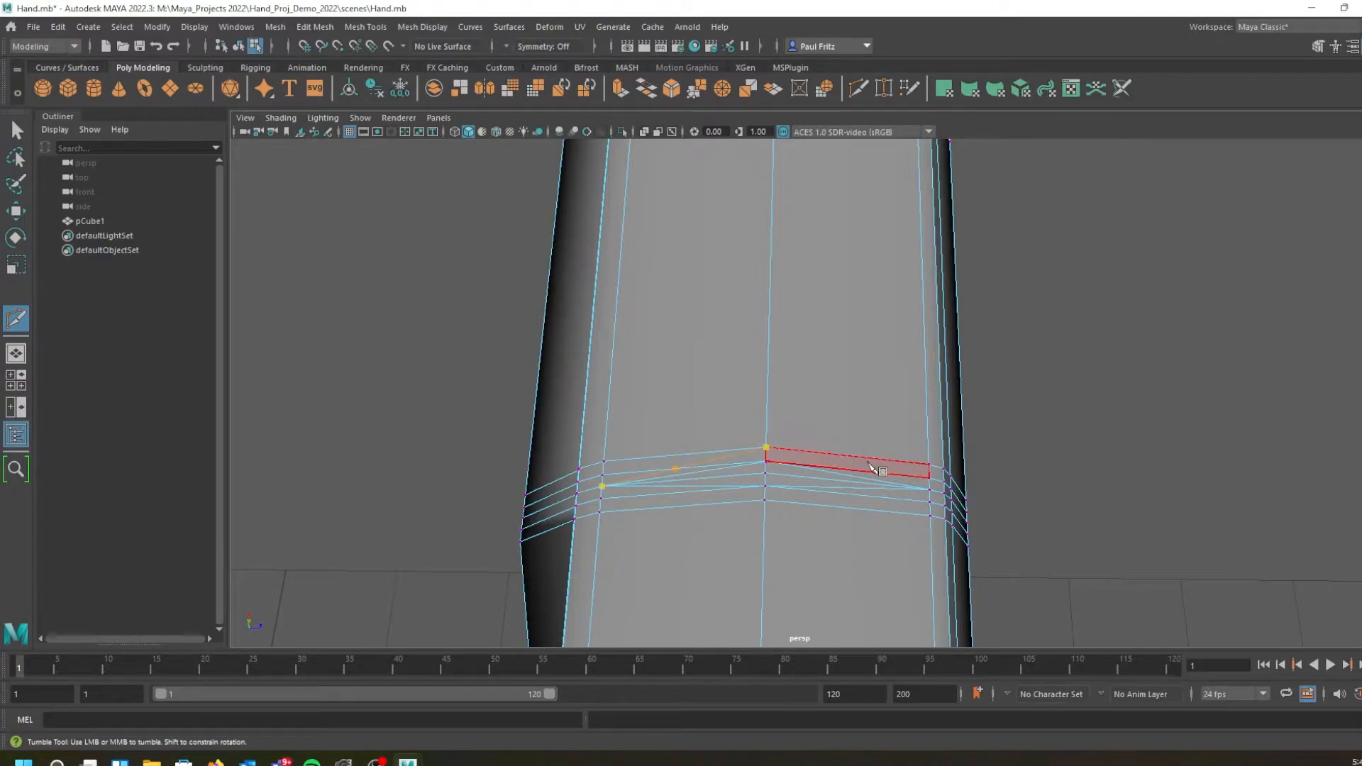
pyautogui.click(929, 489)
pyautogui.click(765, 500)
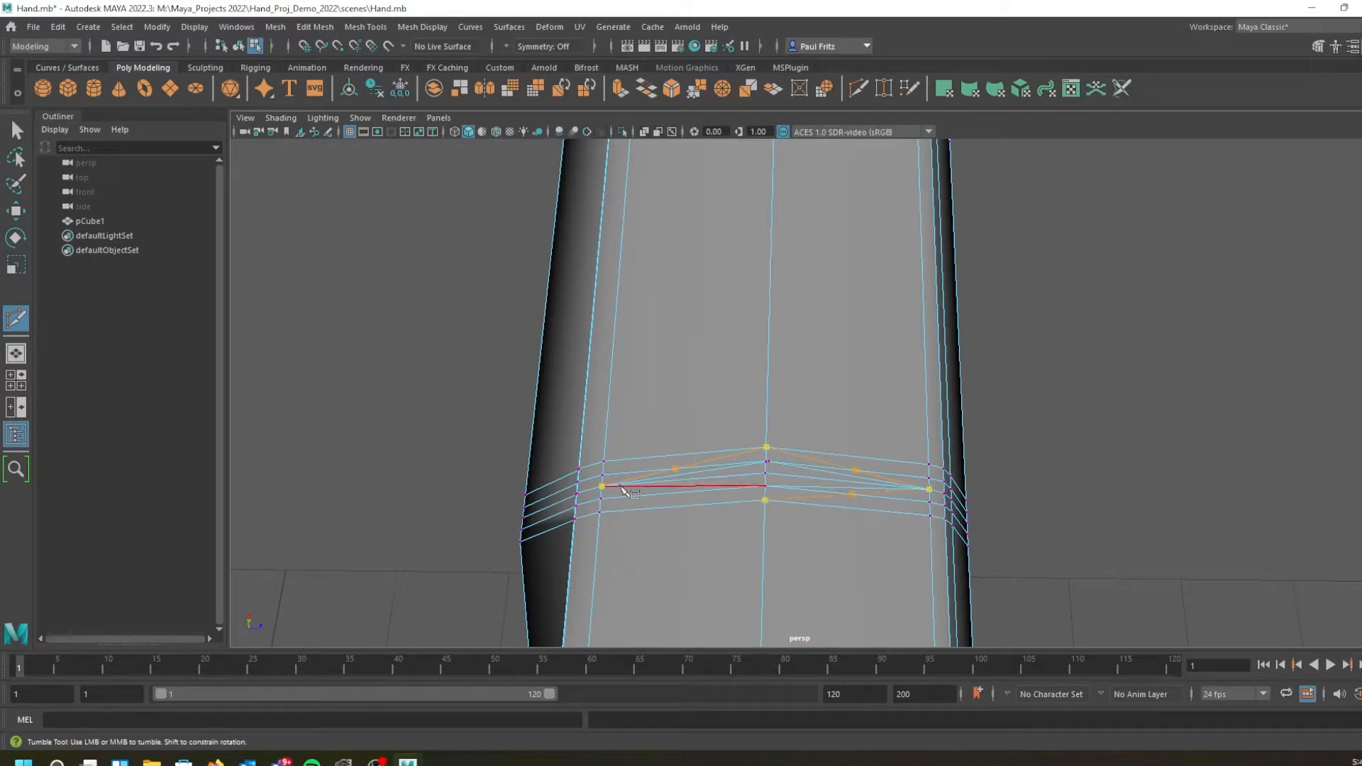
pyautogui.click(602, 486)
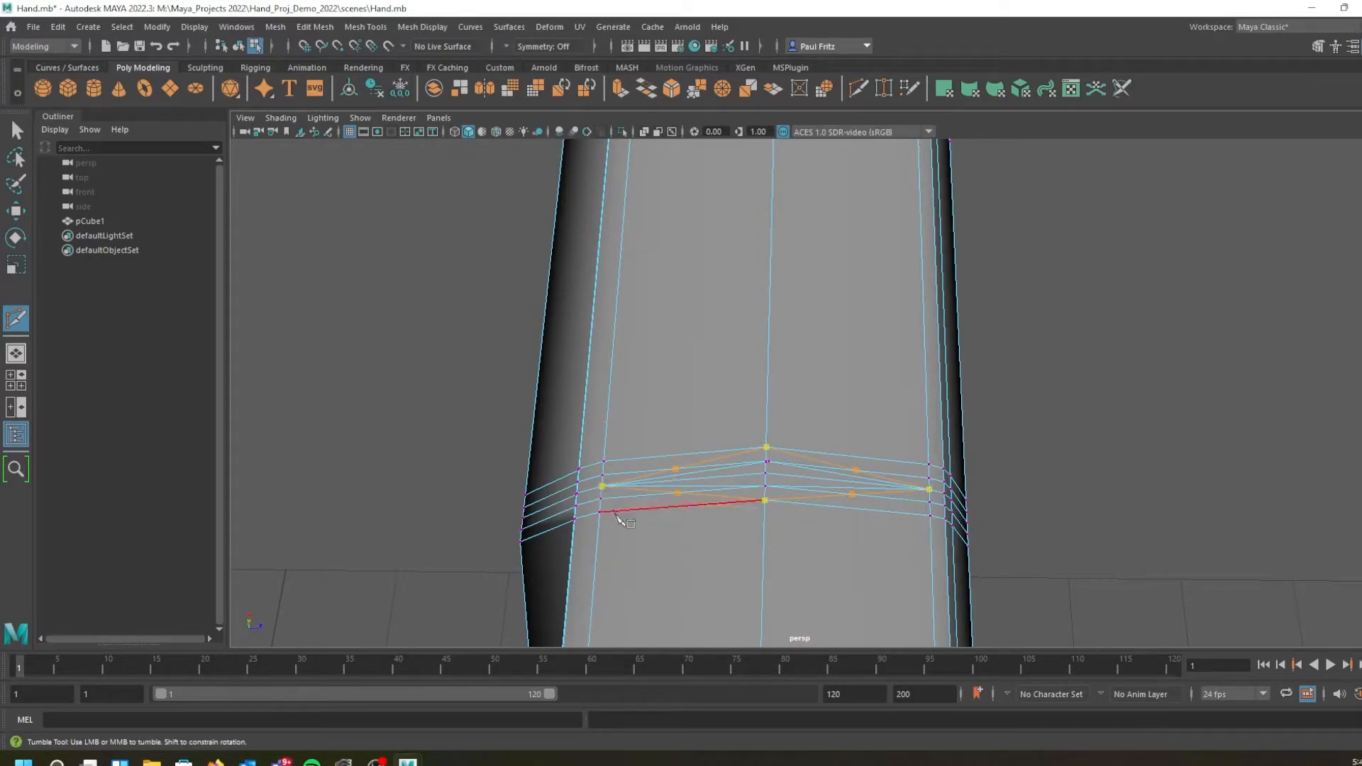
pyautogui.press('Return')
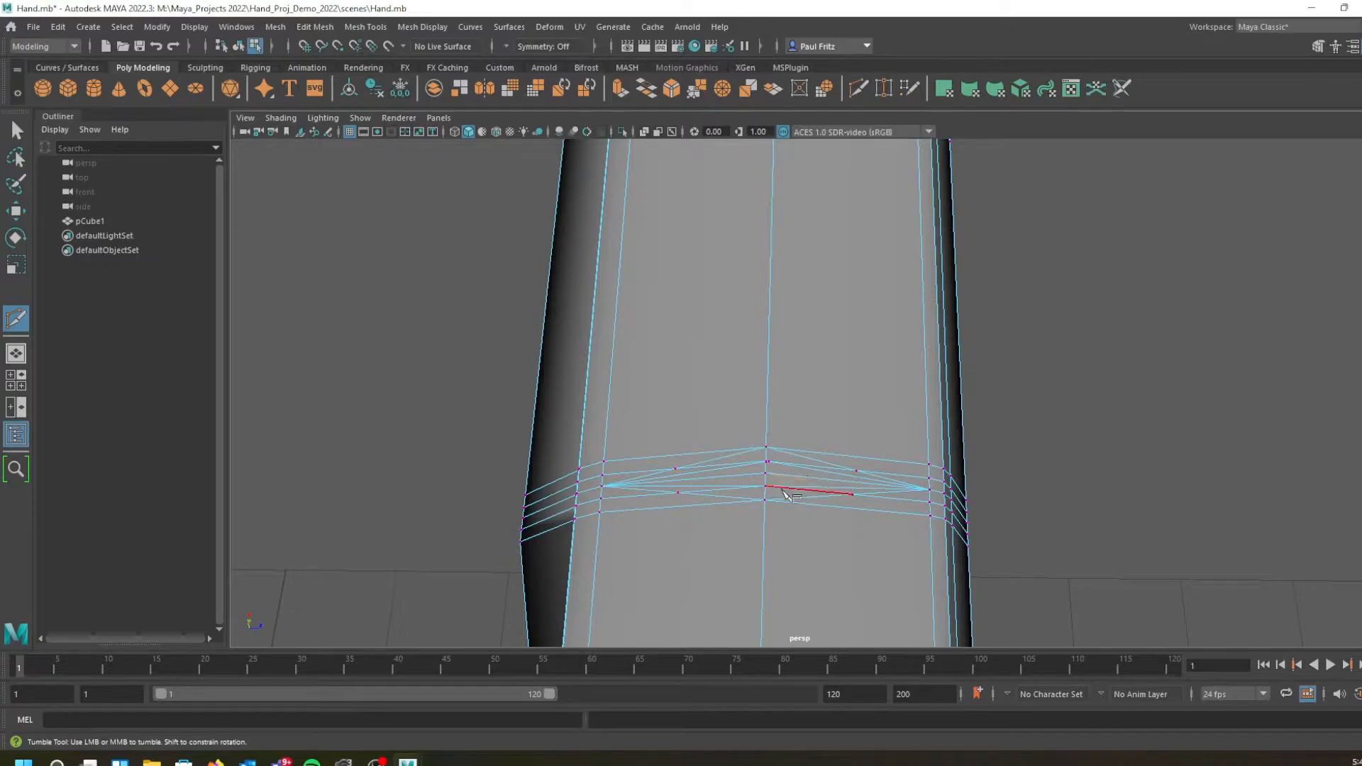
# Target-weld the stray vertices beside the second loop's centre on the joint nearer the palm into the centreline vertex
pyautogui.keyDown('alt'); pyautogui.moveTo(705, 456); pyautogui.dragTo(660, 430); pyautogui.keyUp('alt')
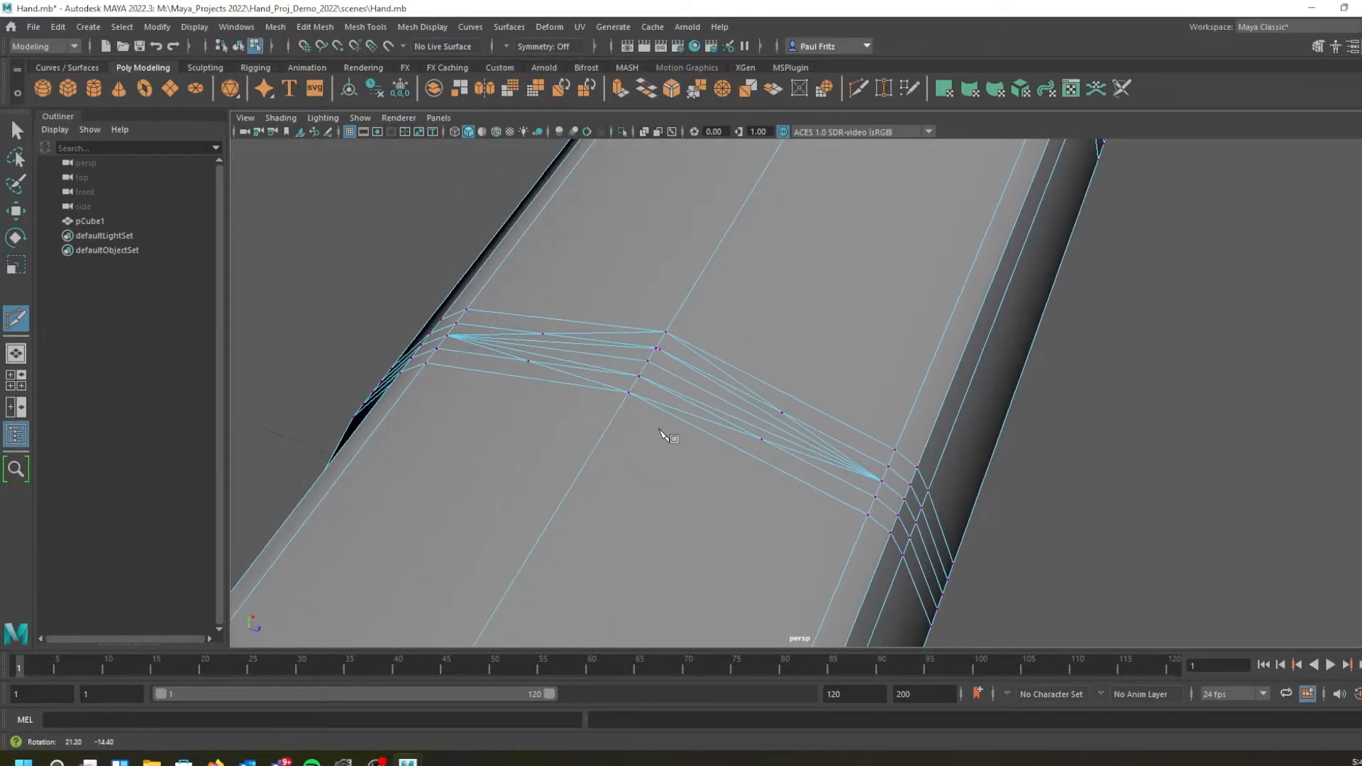
pyautogui.scroll(3, 663, 390)
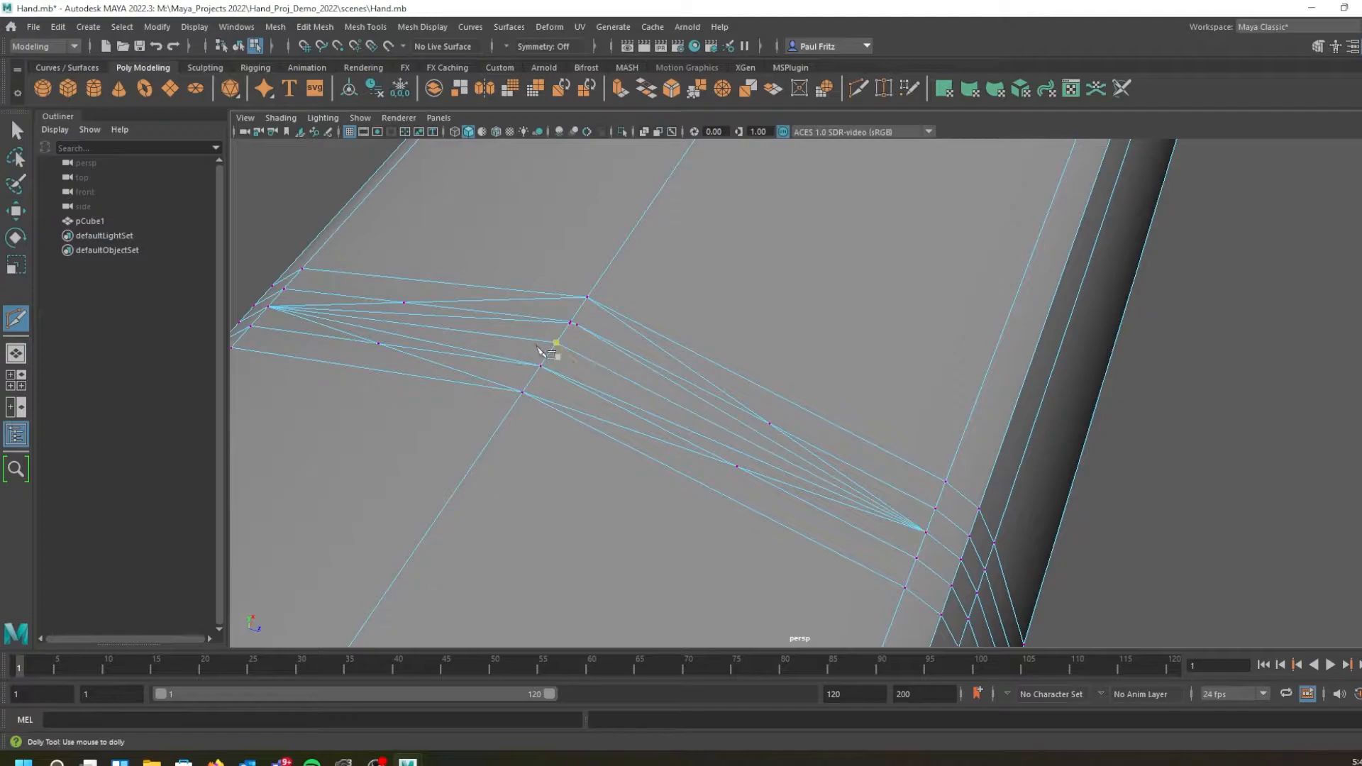
pyautogui.scroll(2, 520, 344)
pyautogui.scroll(-1, 510, 344)
pyautogui.keyDown('alt'); pyautogui.moveTo(427, 354); pyautogui.dragTo(454, 354); pyautogui.keyUp('alt')
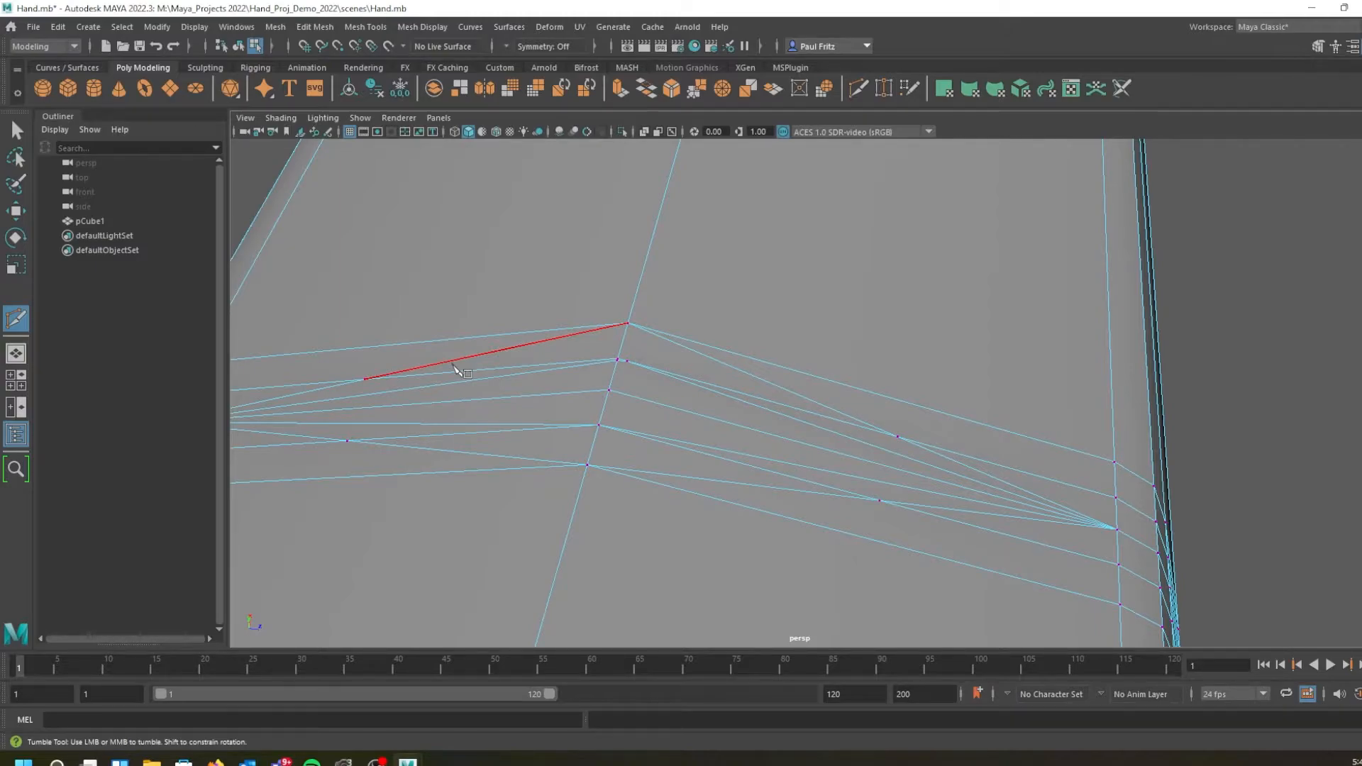
pyautogui.press('q')
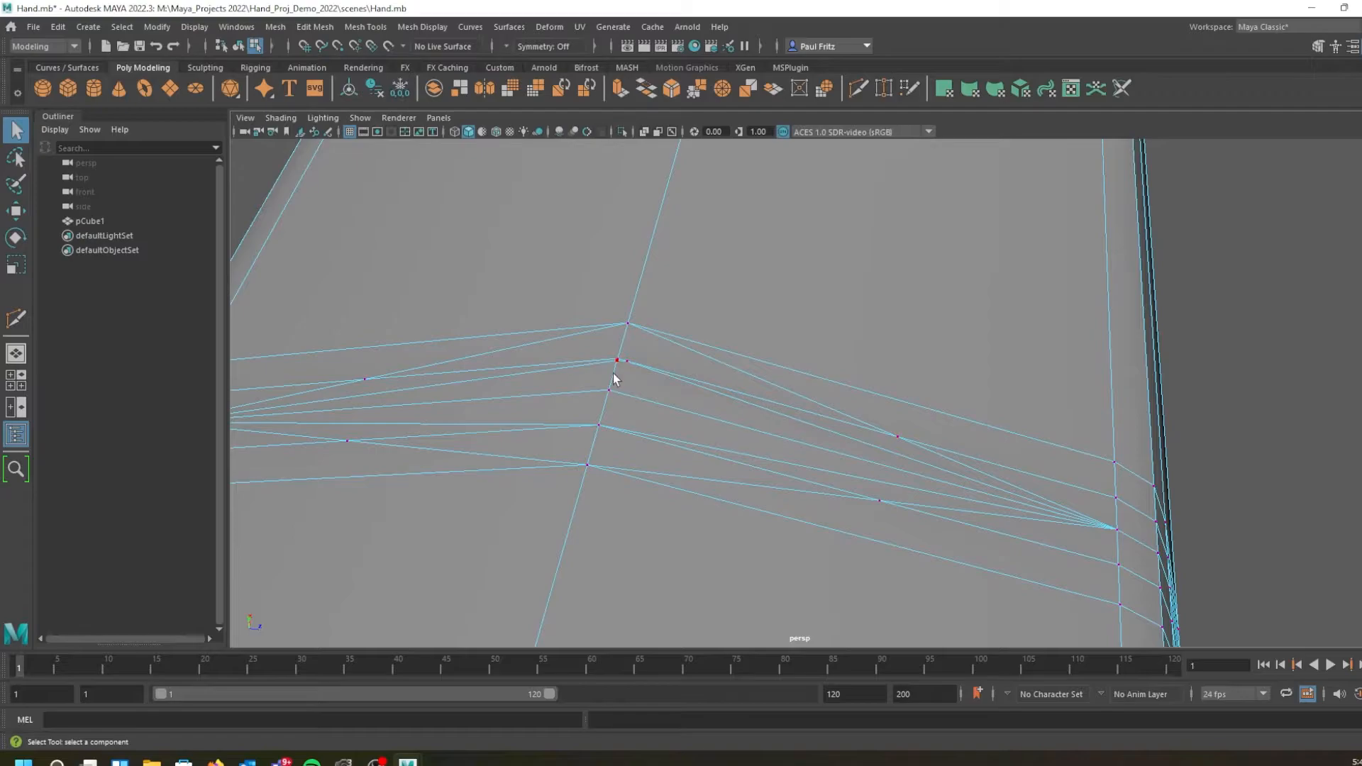
pyautogui.keyDown('alt'); pyautogui.moveTo(622, 370); pyautogui.dragTo(749, 435); pyautogui.keyUp('alt')
pyautogui.scroll(3, 746, 411)
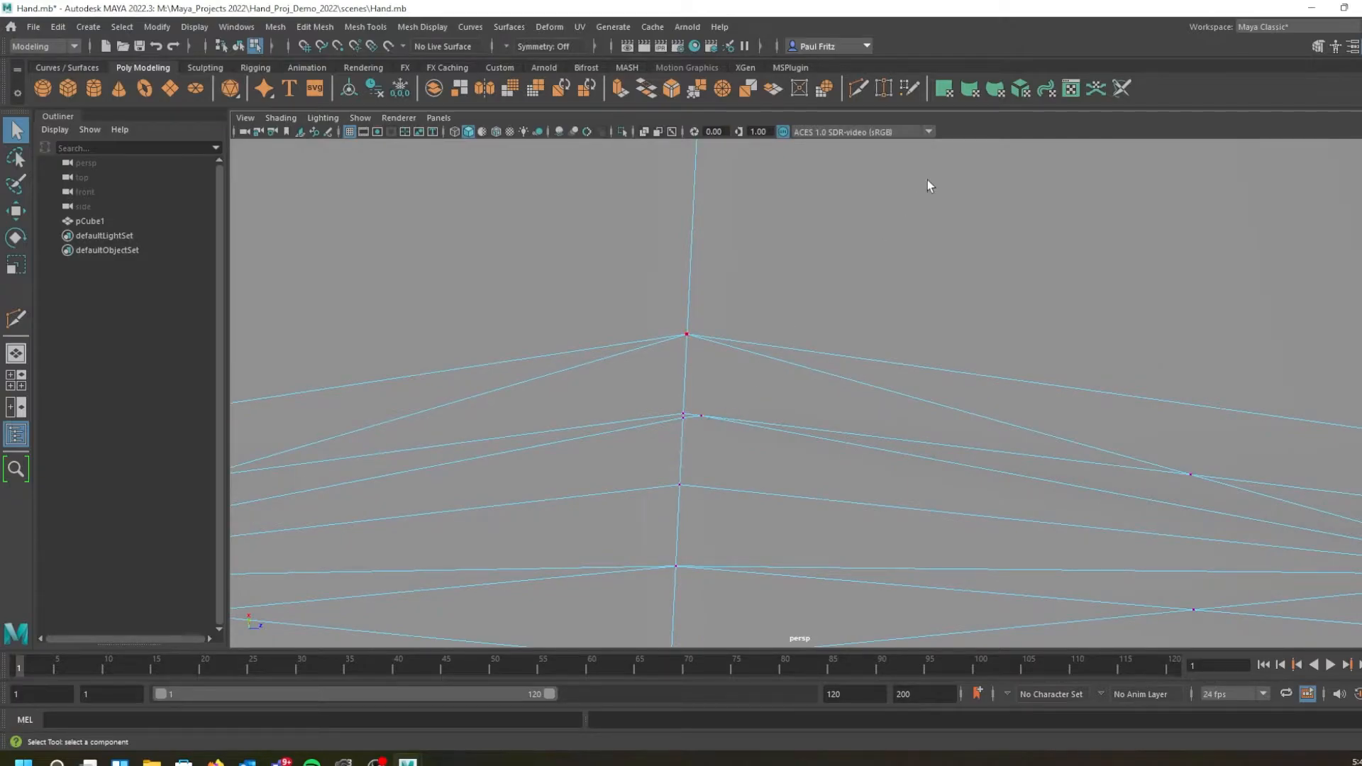
pyautogui.click(883, 89)
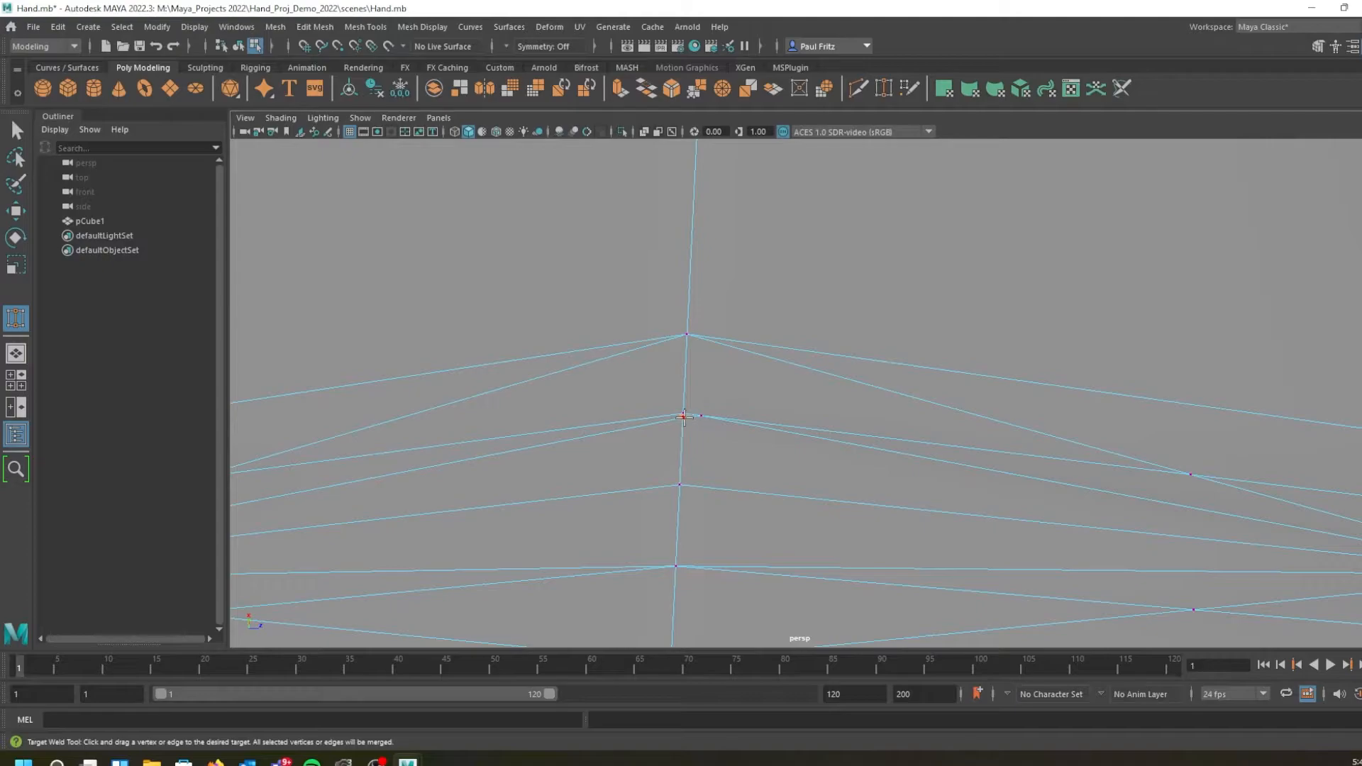
pyautogui.scroll(4, 677, 426)
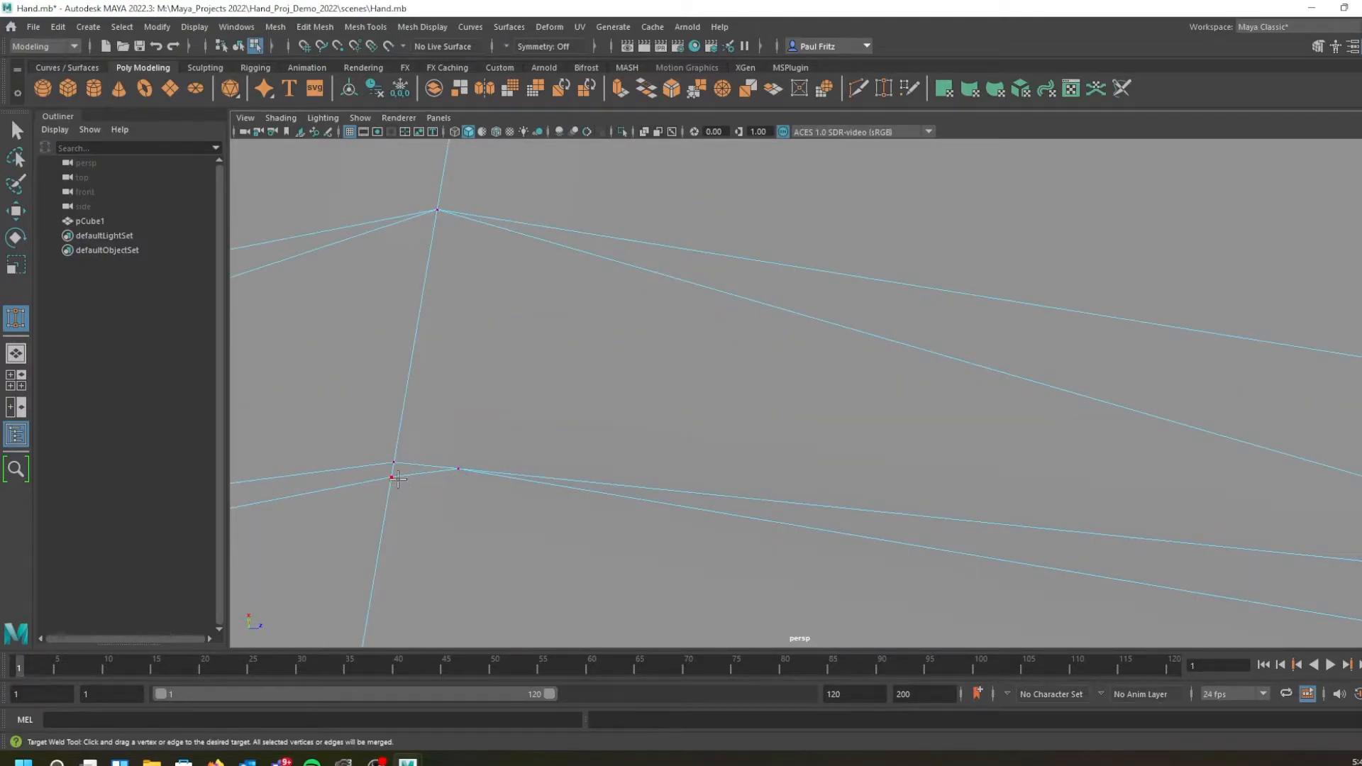
pyautogui.moveTo(395, 464); pyautogui.dragTo(395, 463)
# Inspect the new diamond cuts on both finger joints for further stray vertices, and leave the Target Weld tool
pyautogui.scroll(-3, 411, 464)
pyautogui.keyDown('alt'); pyautogui.moveTo(502, 432); pyautogui.dragTo(539, 354, button='middle'); pyautogui.keyUp('alt')
pyautogui.scroll(-2, 539, 355)
pyautogui.keyDown('alt'); pyautogui.moveTo(539, 354); pyautogui.dragTo(581, 352); pyautogui.keyUp('alt')
pyautogui.scroll(-2, 762, 344)
pyautogui.keyDown('alt'); pyautogui.moveTo(909, 347); pyautogui.dragTo(611, 393, button='middle'); pyautogui.keyUp('alt')
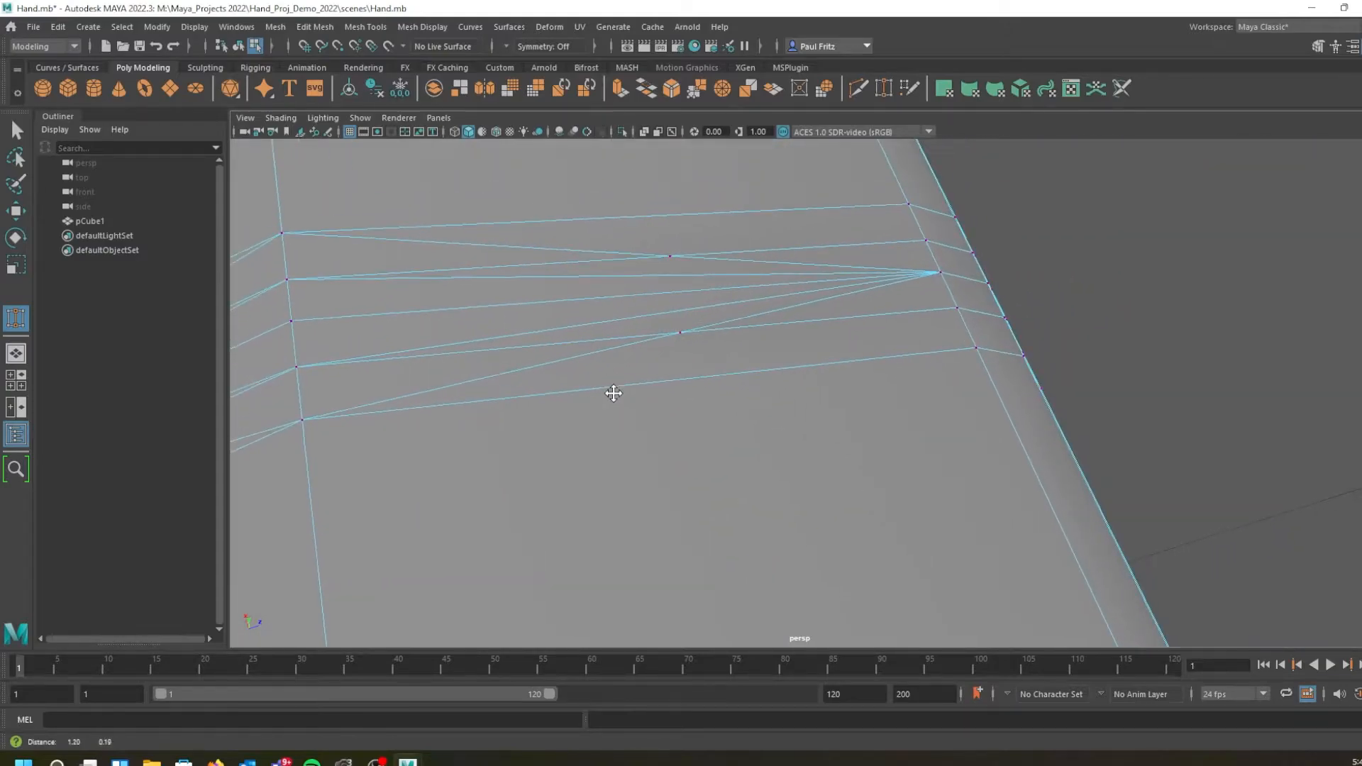
pyautogui.scroll(-2, 620, 384)
pyautogui.scroll(-3, 619, 322)
pyautogui.keyDown('alt'); pyautogui.moveTo(558, 177); pyautogui.dragTo(639, 477, button='middle'); pyautogui.keyUp('alt')
pyautogui.keyDown('alt'); pyautogui.moveTo(492, 158); pyautogui.dragTo(529, 464, button='middle'); pyautogui.keyUp('alt')
pyautogui.scroll(2, 562, 270)
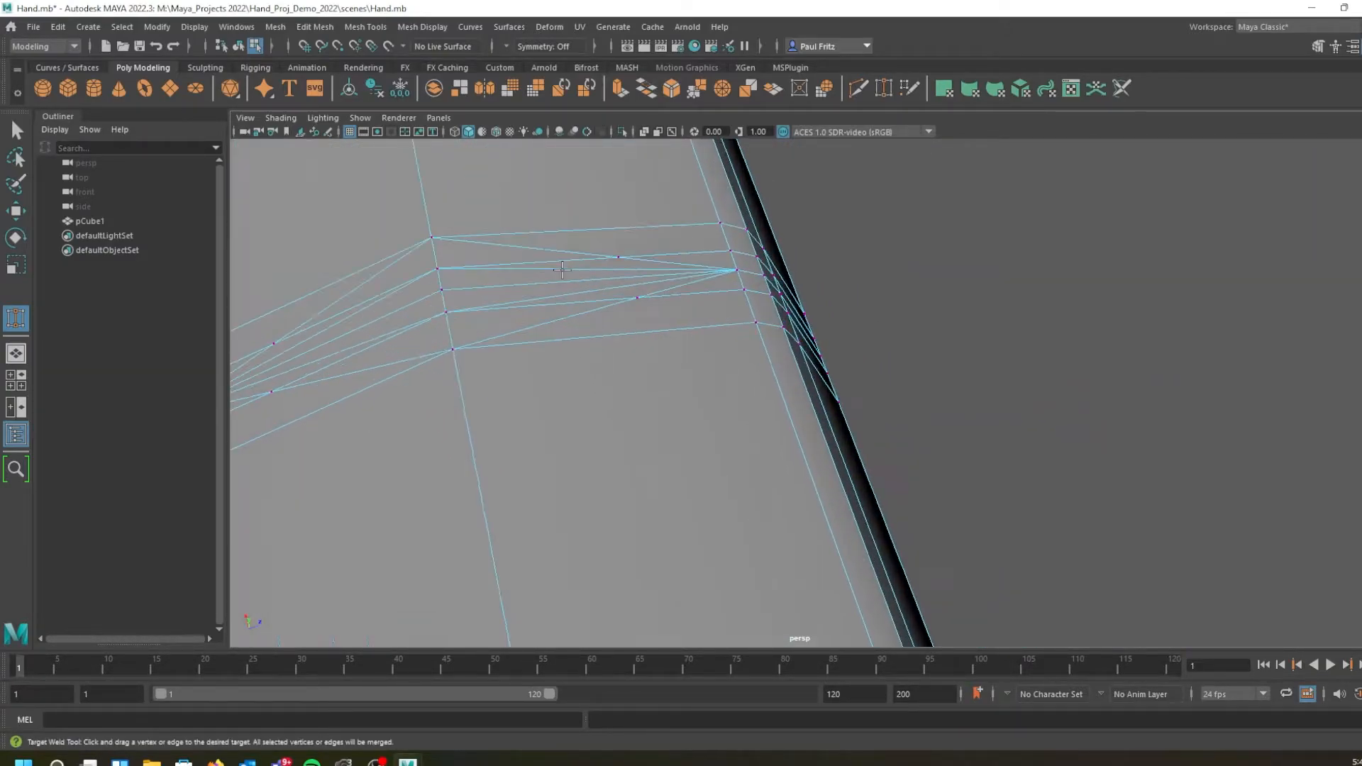
pyautogui.keyDown('alt'); pyautogui.moveTo(496, 274); pyautogui.dragTo(673, 369); pyautogui.keyUp('alt')
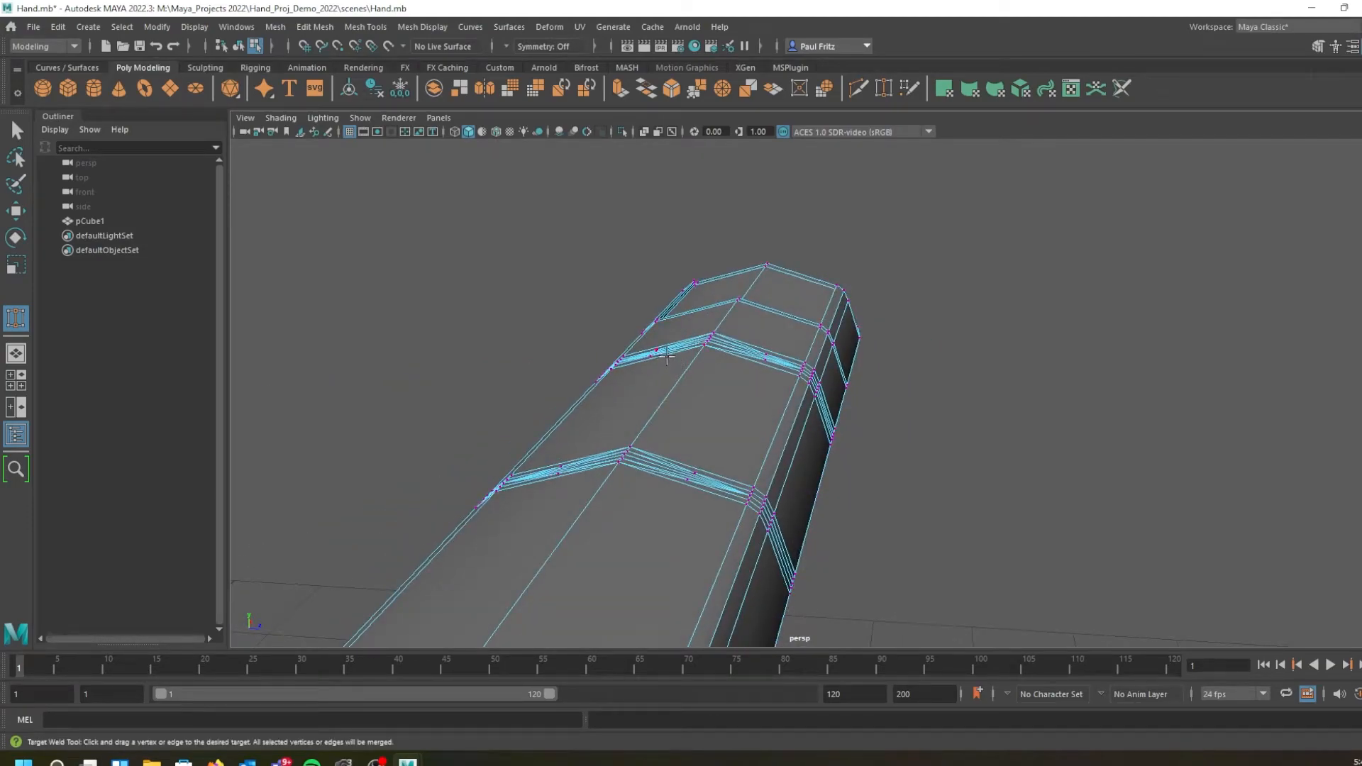
pyautogui.press('q')
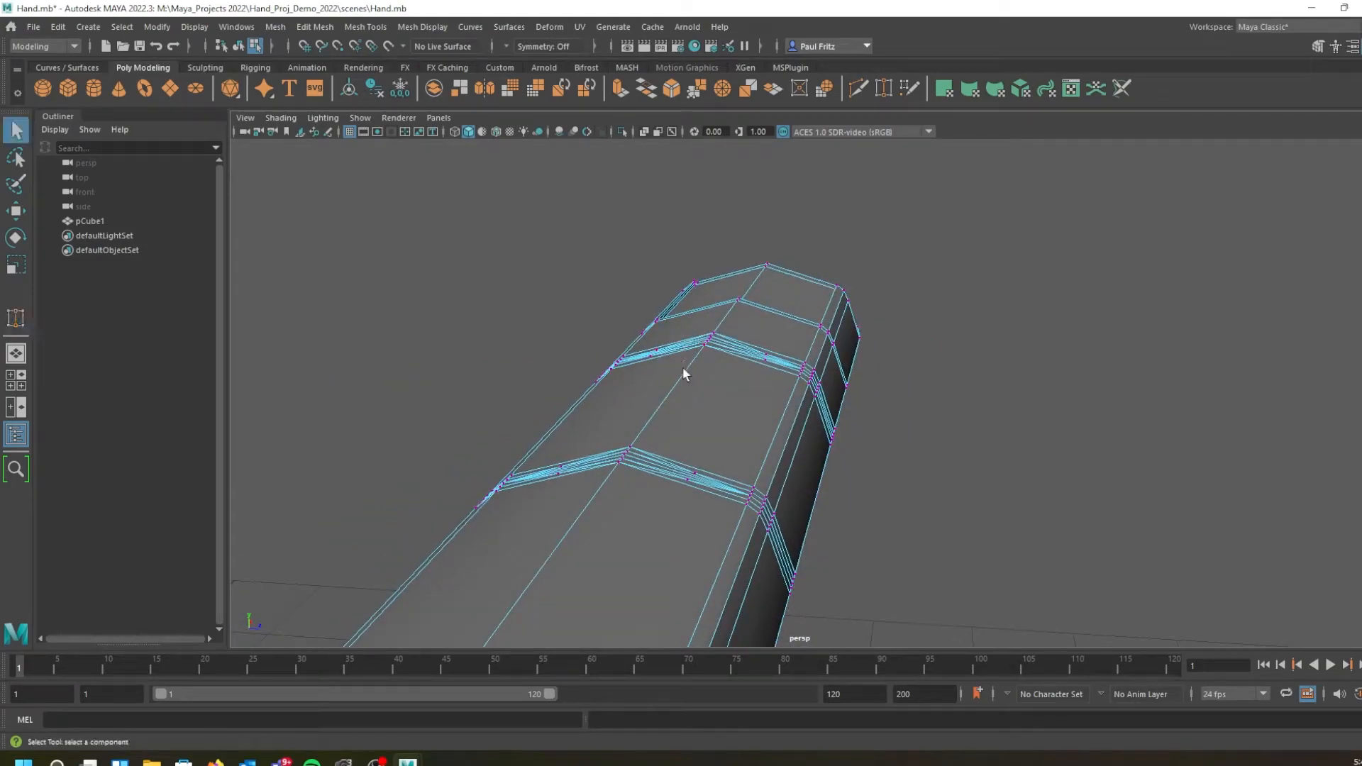
# Preview the finger smoothed and examine both joints from the sides, underneath and above
pyautogui.press('3')
pyautogui.keyDown('alt'); pyautogui.moveTo(715, 426); pyautogui.dragTo(581, 392); pyautogui.keyUp('alt')
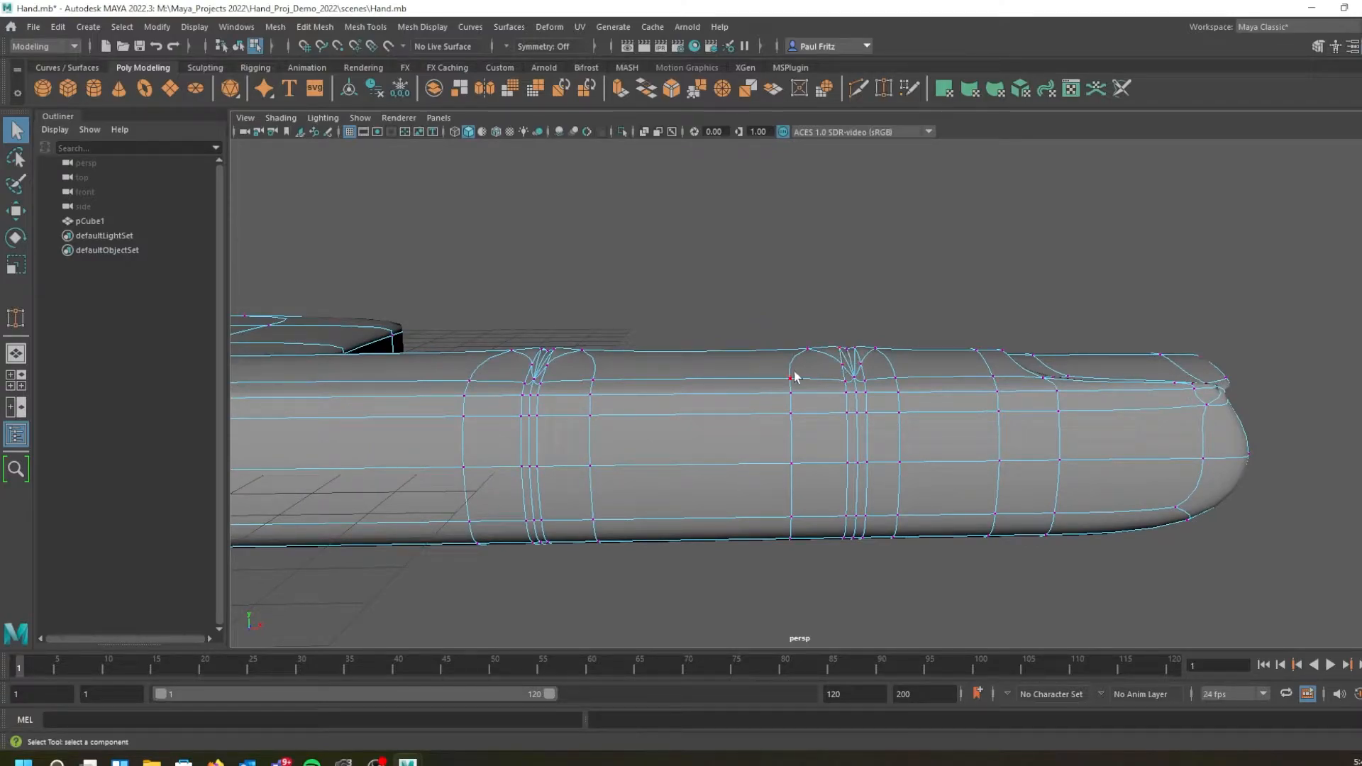
pyautogui.keyDown('alt'); pyautogui.moveTo(654, 382); pyautogui.dragTo(625, 366); pyautogui.keyUp('alt')
pyautogui.keyDown('alt'); pyautogui.moveTo(611, 435); pyautogui.dragTo(576, 429); pyautogui.keyUp('alt')
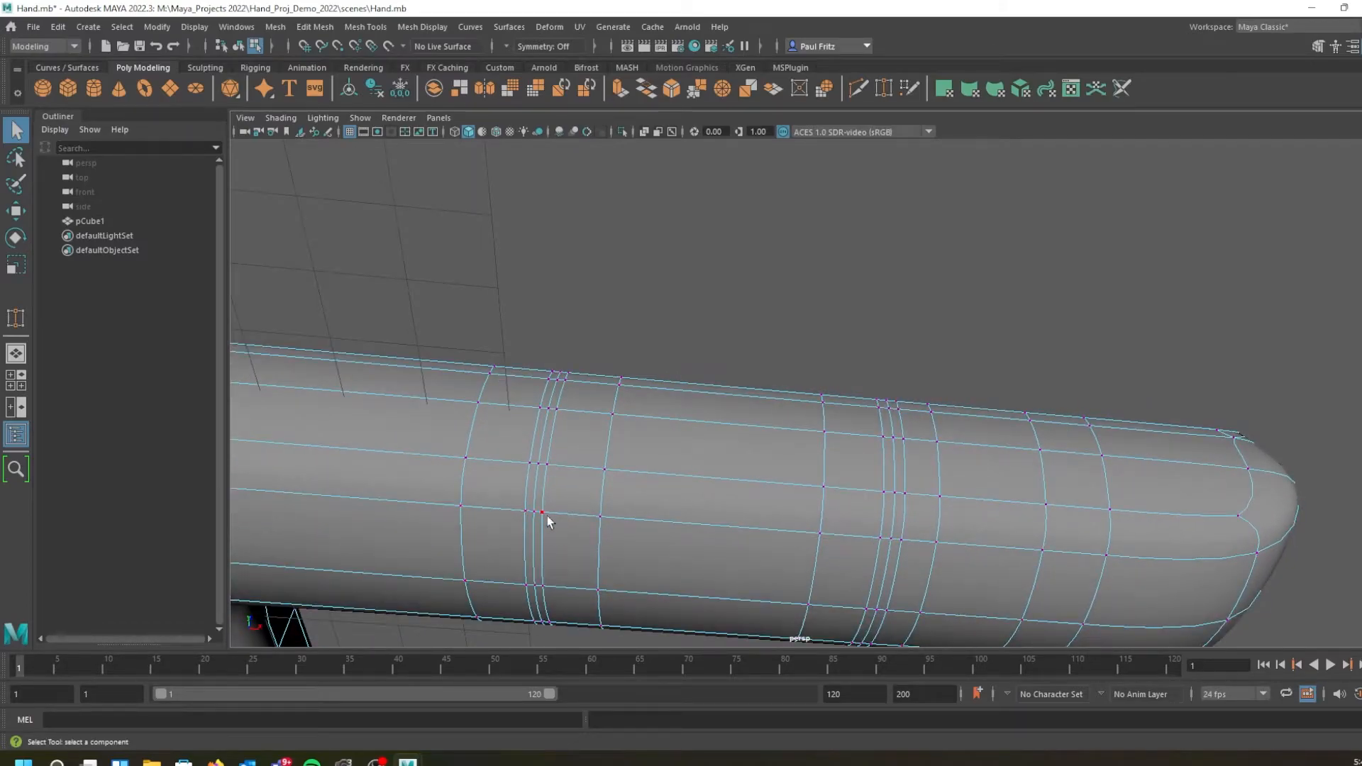
pyautogui.moveTo(576, 524)
pyautogui.keyDown('alt'); pyautogui.mouseDown()
pyautogui.moveTo(565, 518)
pyautogui.moveTo(559, 551)
pyautogui.moveTo(560, 539)
pyautogui.mouseUp(); pyautogui.keyUp('alt')
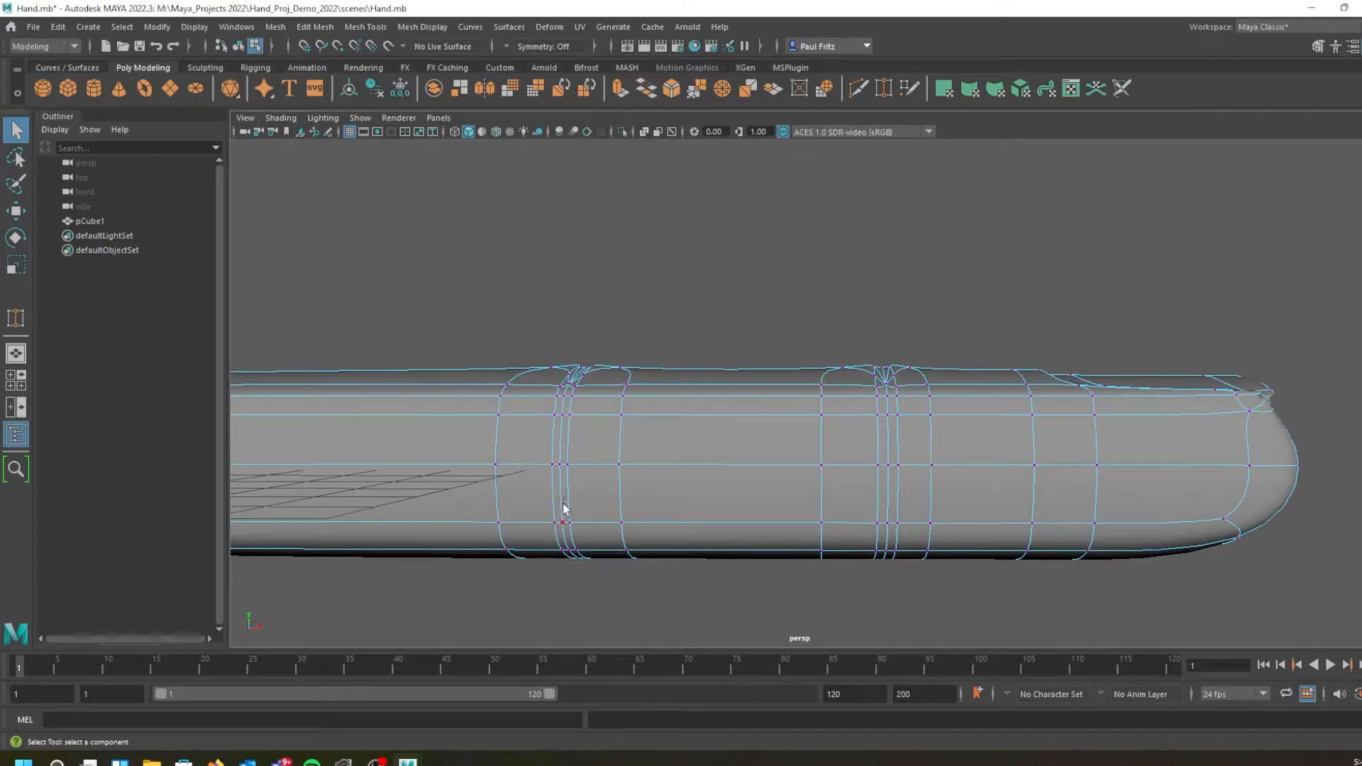
pyautogui.keyDown('alt'); pyautogui.moveTo(532, 505); pyautogui.dragTo(590, 492); pyautogui.keyUp('alt')
pyautogui.keyDown('alt'); pyautogui.moveTo(520, 392); pyautogui.dragTo(665, 419); pyautogui.keyUp('alt')
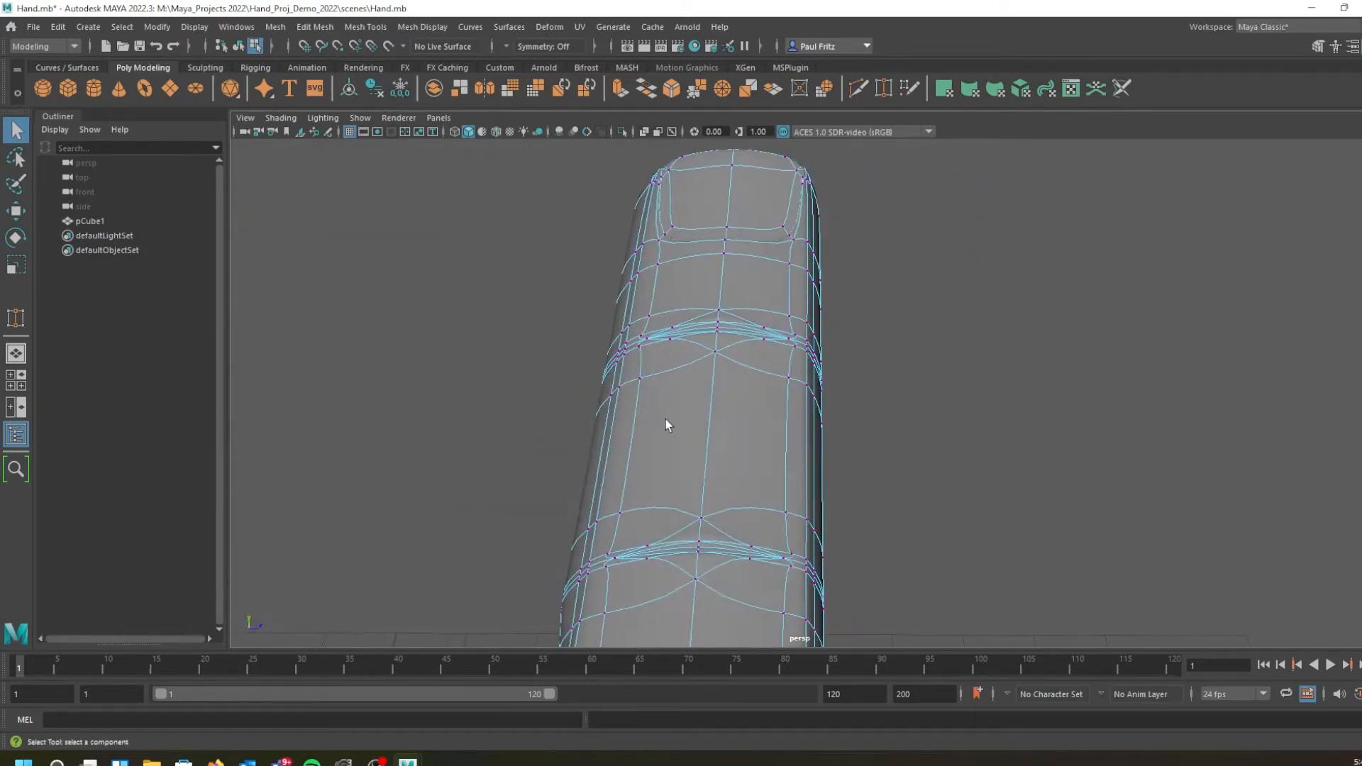
# Turn off the smooth preview, then select the diamond faces on top of the joint nearer the fingertip and raise them slightly
pyautogui.press('1')
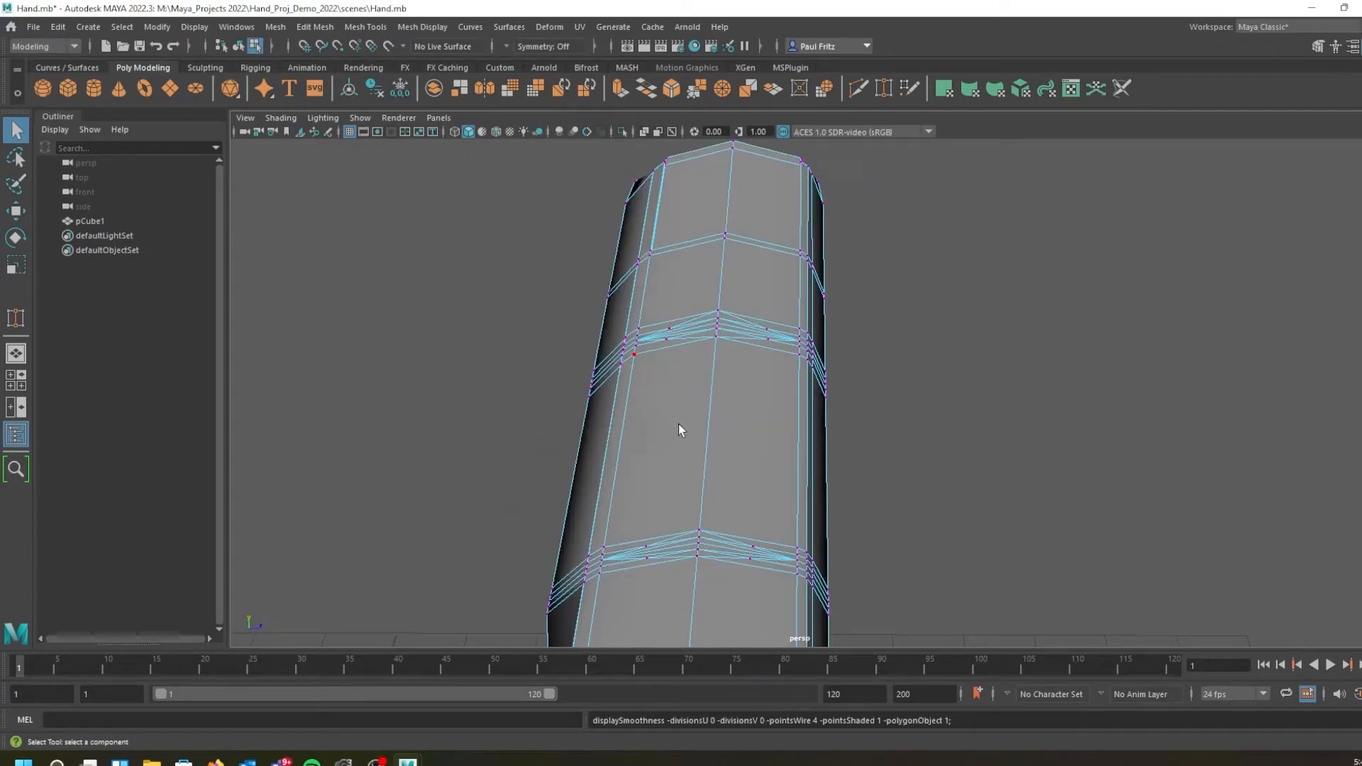
pyautogui.moveTo(681, 415); pyautogui.dragTo(662, 335, button='right')
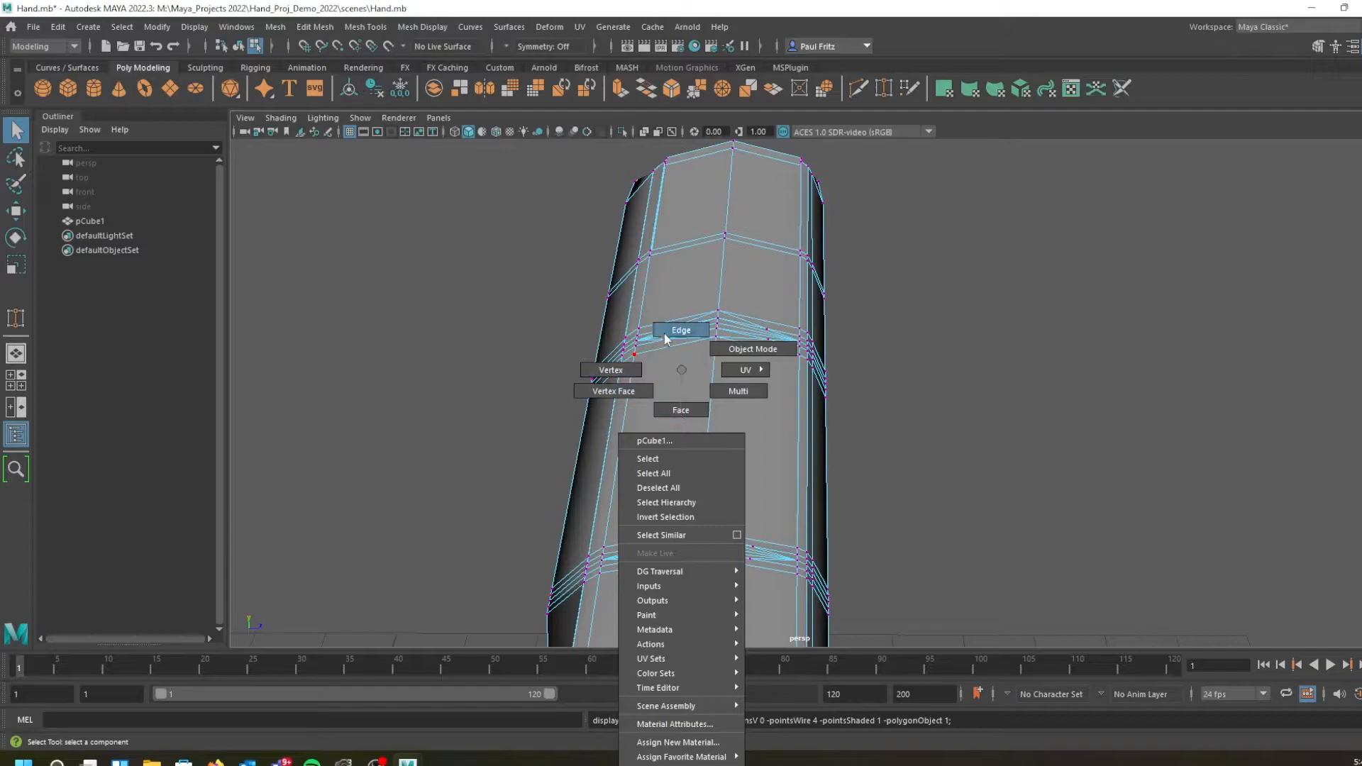
pyautogui.moveTo(681, 411); pyautogui.dragTo(681, 411, button='right')
pyautogui.click(704, 352)
pyautogui.scroll(2, 704, 352)
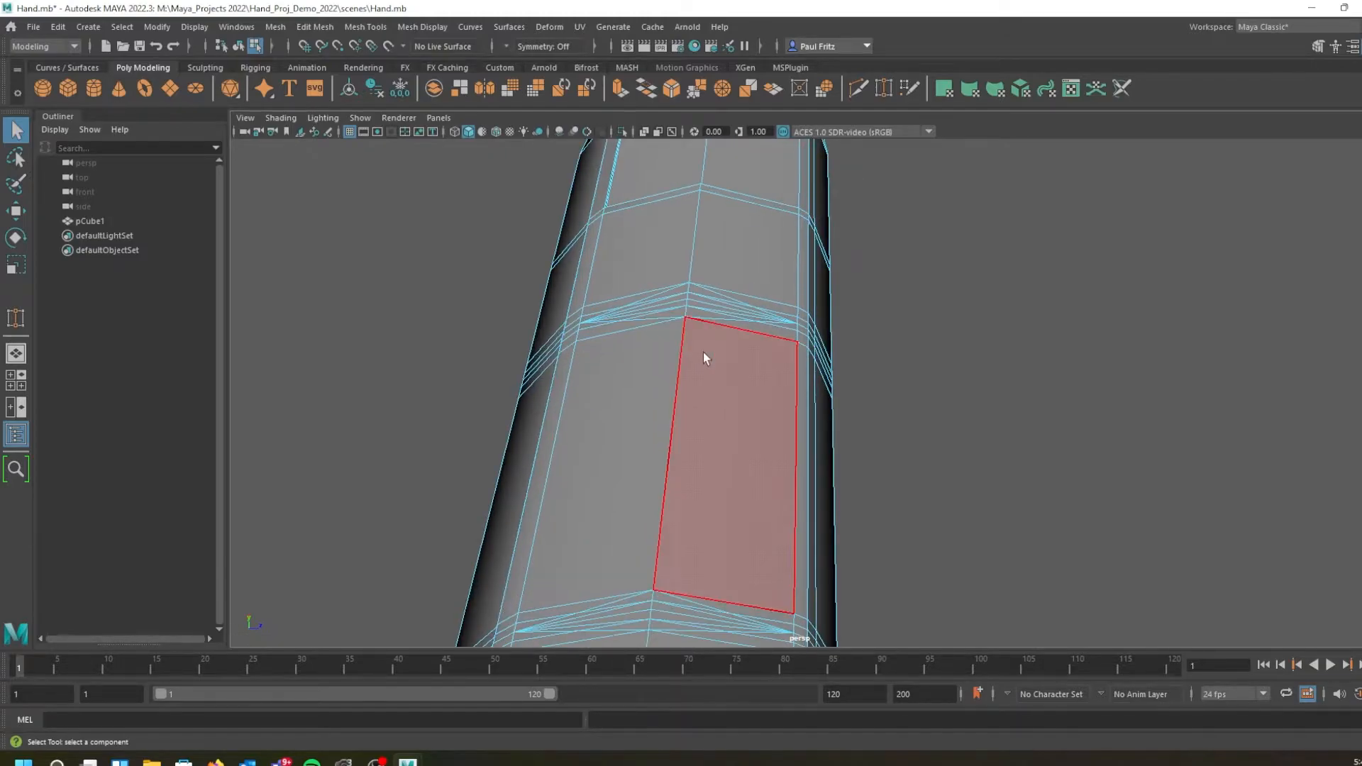
pyautogui.keyDown('alt'); pyautogui.moveTo(703, 332); pyautogui.dragTo(719, 446, button='middle'); pyautogui.keyUp('alt')
pyautogui.click(644, 416)
pyautogui.scroll(3, 645, 415)
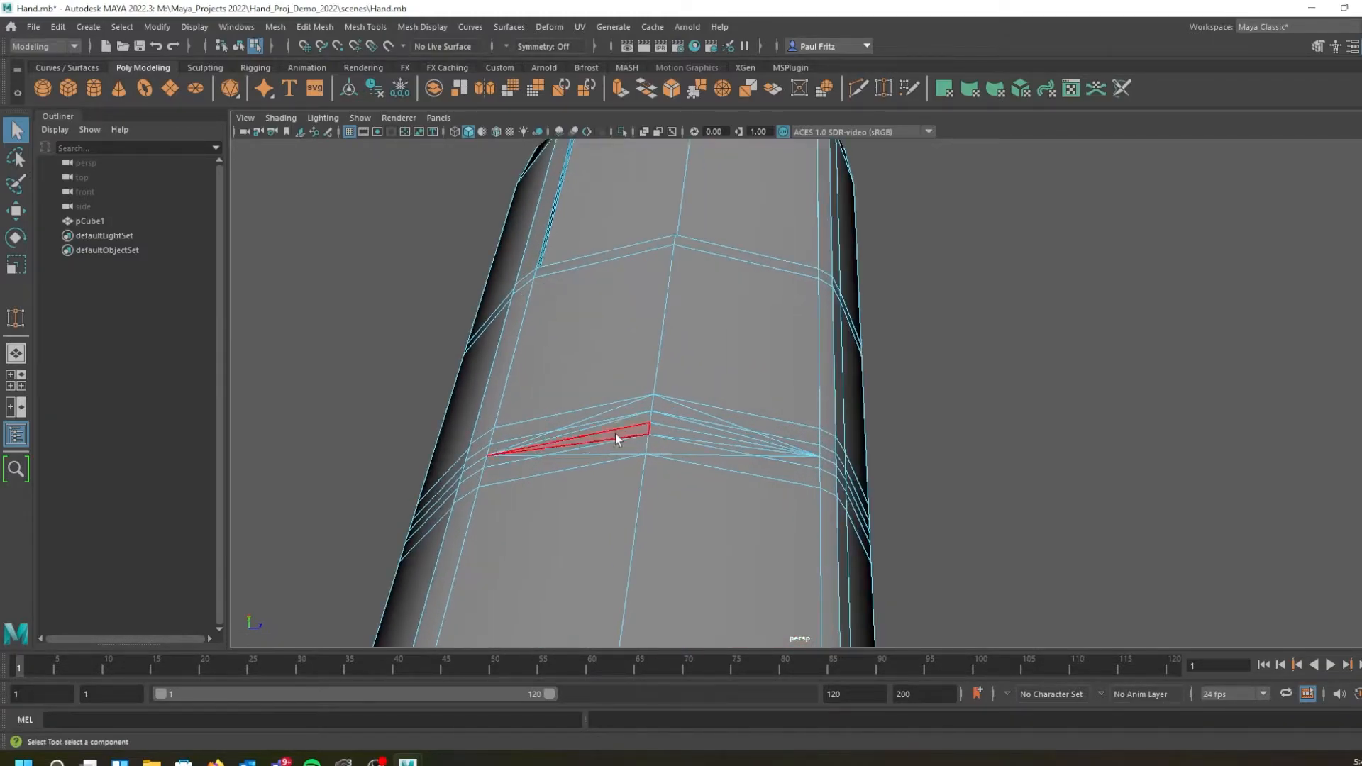
pyautogui.keyDown('alt'); pyautogui.moveTo(593, 437); pyautogui.dragTo(618, 439); pyautogui.keyUp('alt')
pyautogui.keyDown('alt'); pyautogui.moveTo(615, 429); pyautogui.dragTo(655, 394, button='middle'); pyautogui.keyUp('alt')
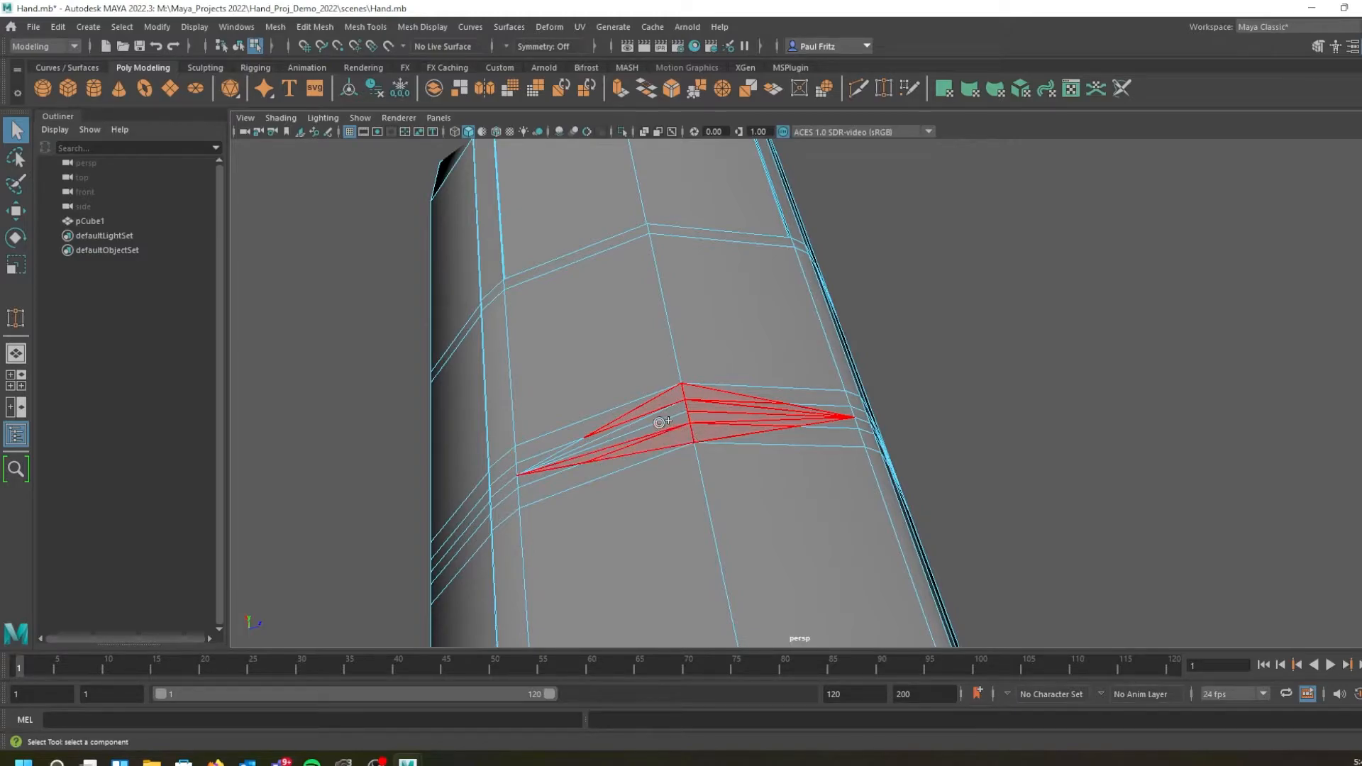
pyautogui.click(622, 430)
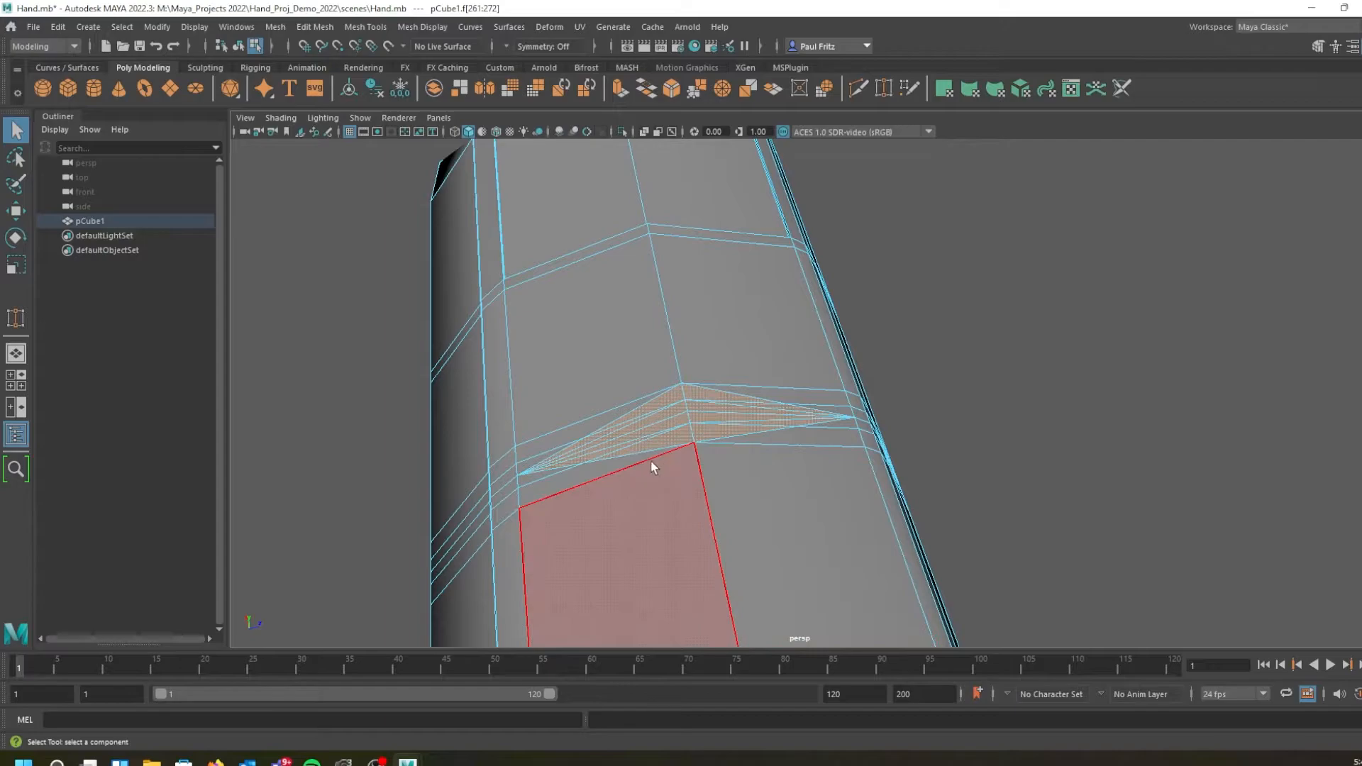
pyautogui.keyDown('alt'); pyautogui.moveTo(645, 448); pyautogui.dragTo(637, 402); pyautogui.keyUp('alt')
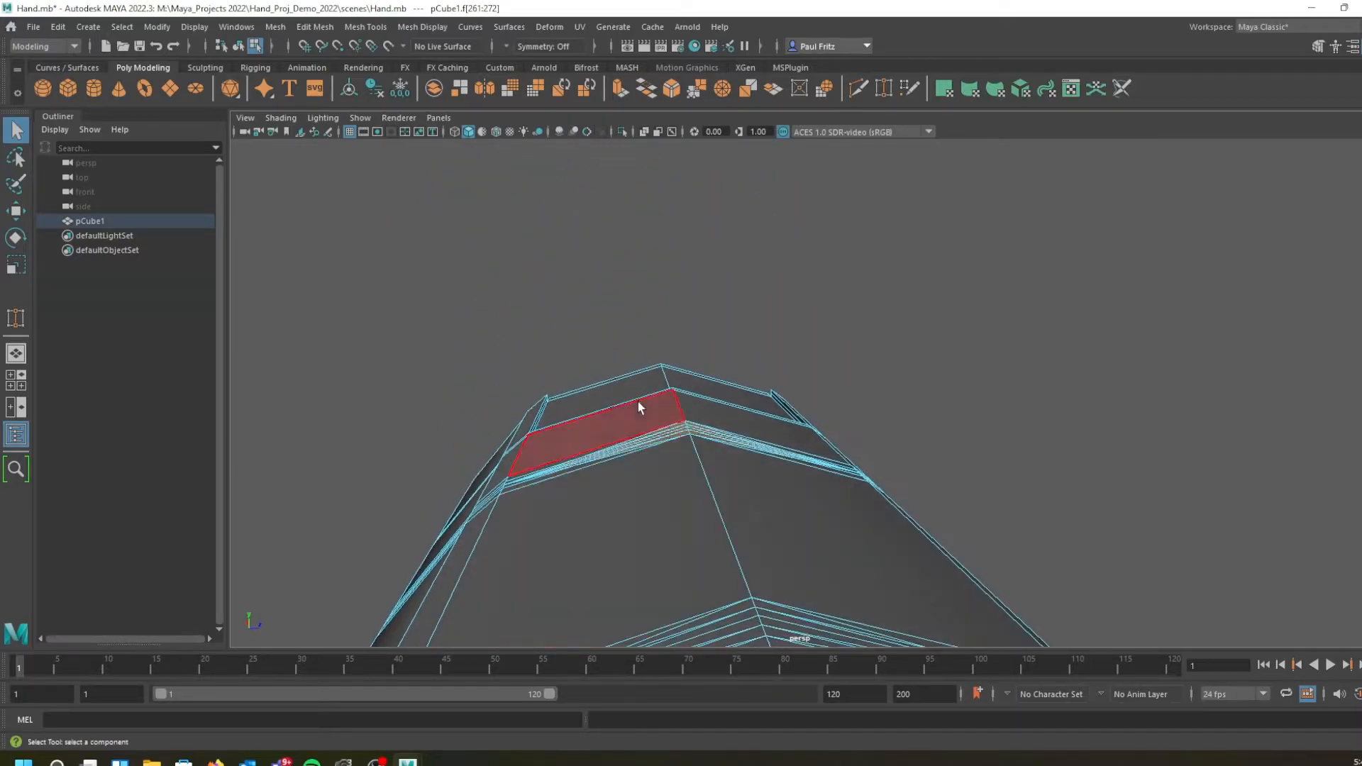
pyautogui.press('w')
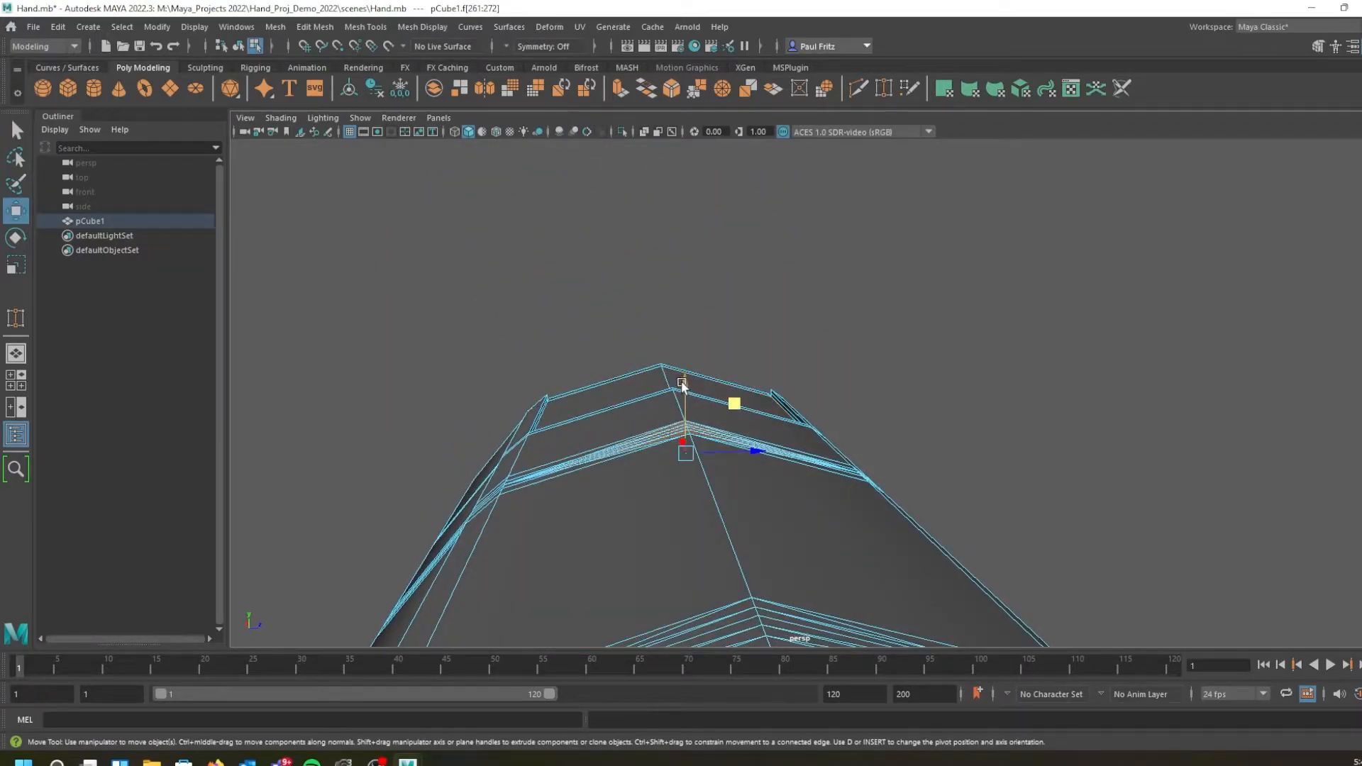
pyautogui.moveTo(685, 383); pyautogui.dragTo(685, 379)
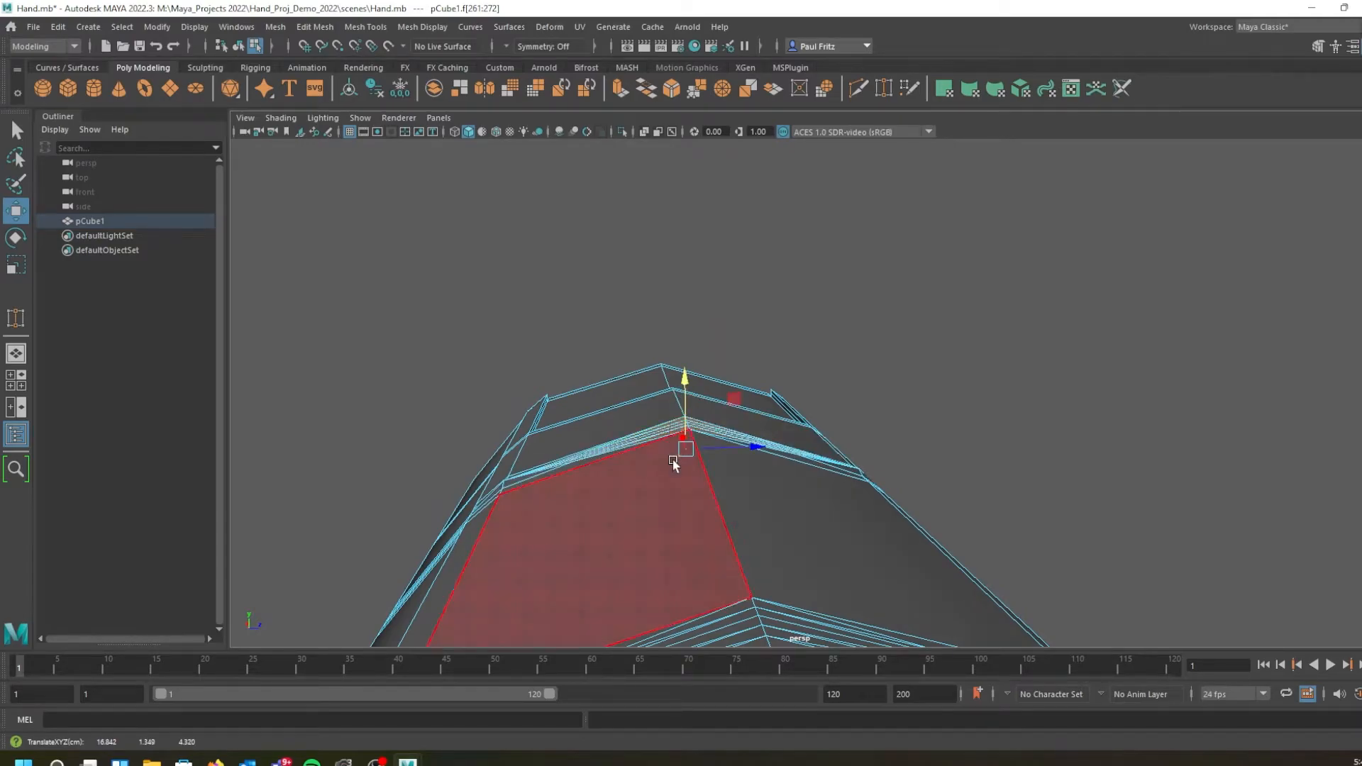
pyautogui.keyDown('alt'); pyautogui.moveTo(672, 459); pyautogui.dragTo(576, 482); pyautogui.keyUp('alt')
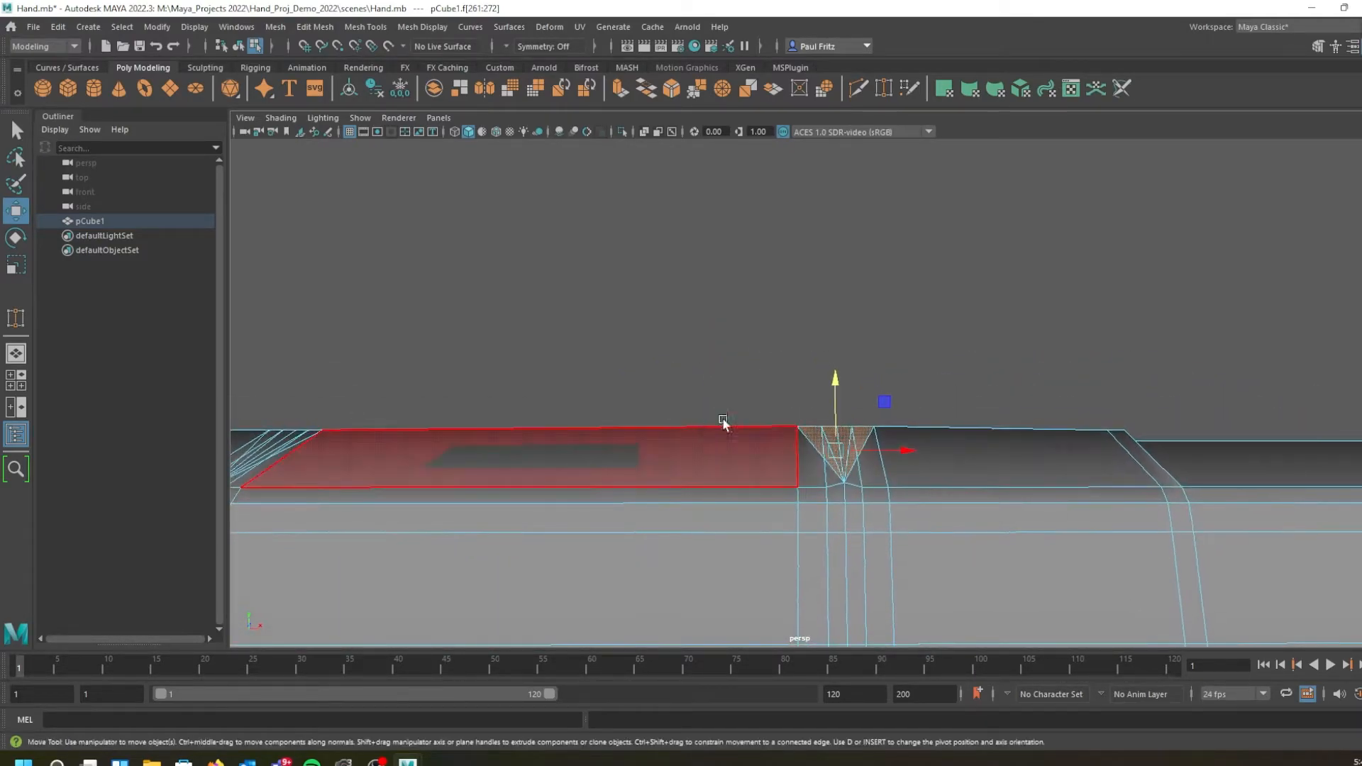
pyautogui.click(838, 377)
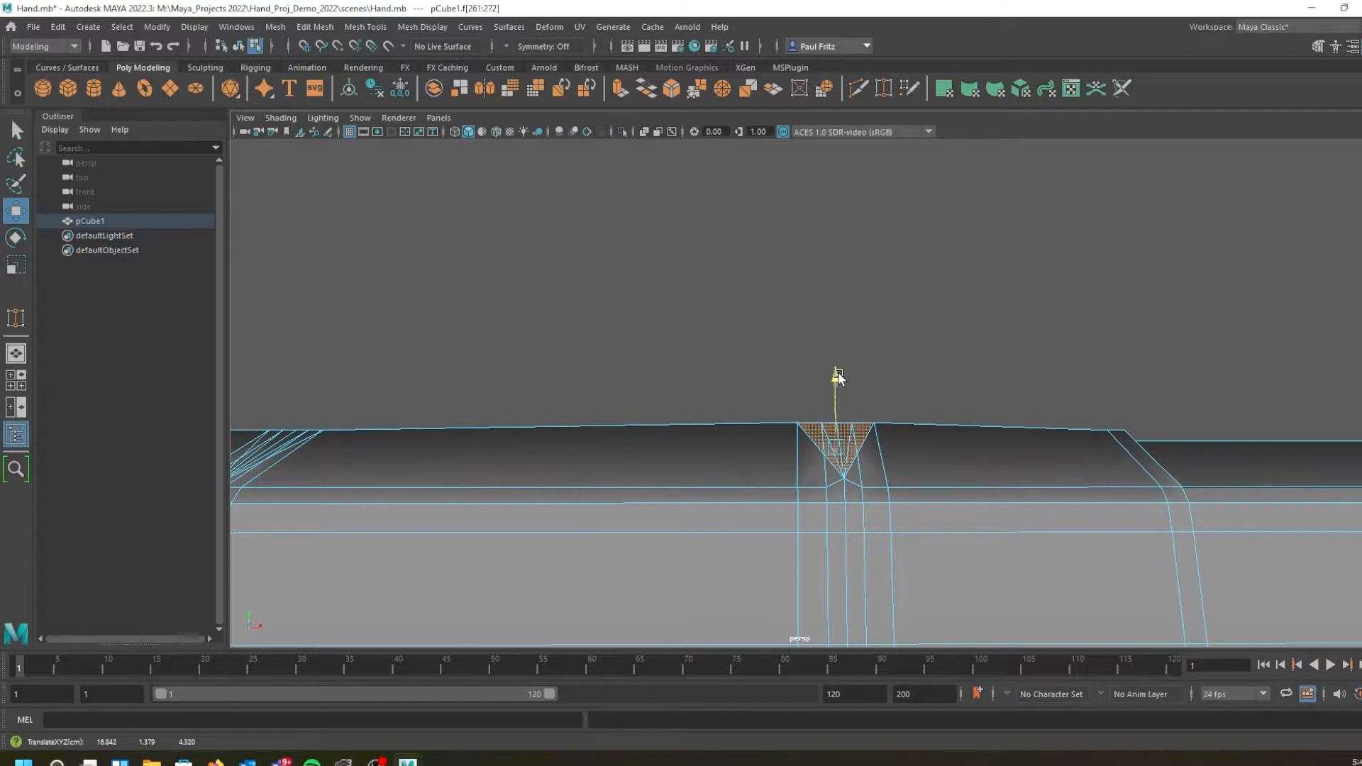
# Select the diamond faces on top of the joint nearer the palm and raise them slightly
pyautogui.keyDown('alt'); pyautogui.moveTo(565, 404); pyautogui.dragTo(686, 381, button='middle'); pyautogui.keyUp('alt')
pyautogui.keyDown('alt'); pyautogui.moveTo(687, 380); pyautogui.dragTo(577, 389); pyautogui.keyUp('alt')
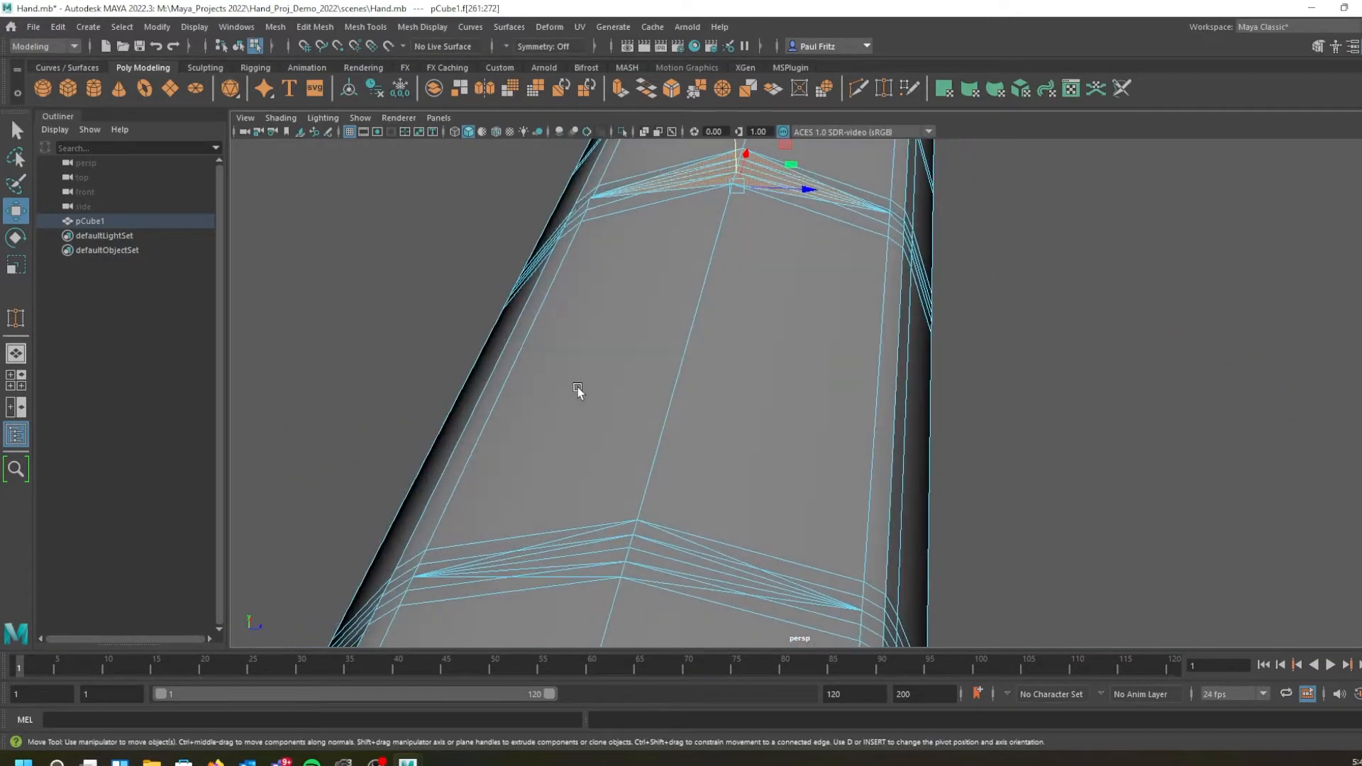
pyautogui.click(657, 542)
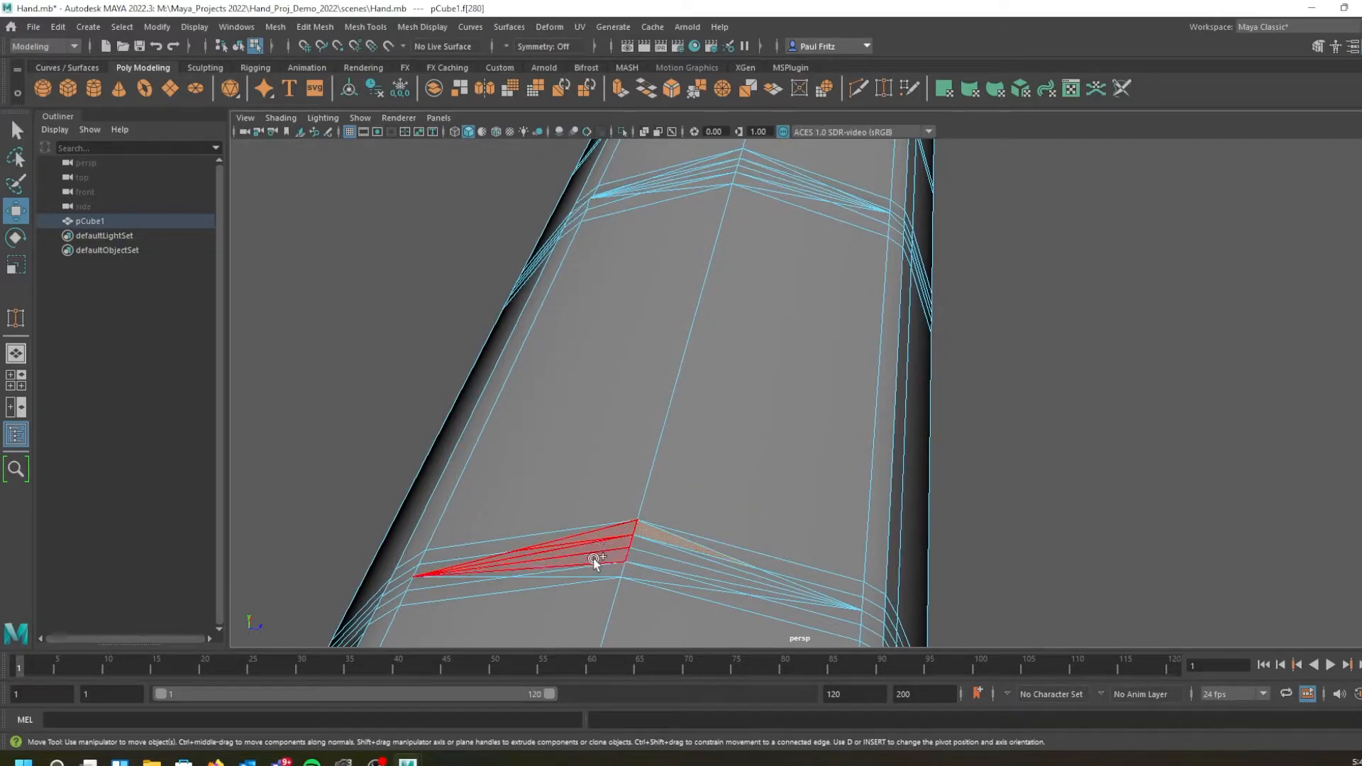
pyautogui.doubleClick(681, 550)
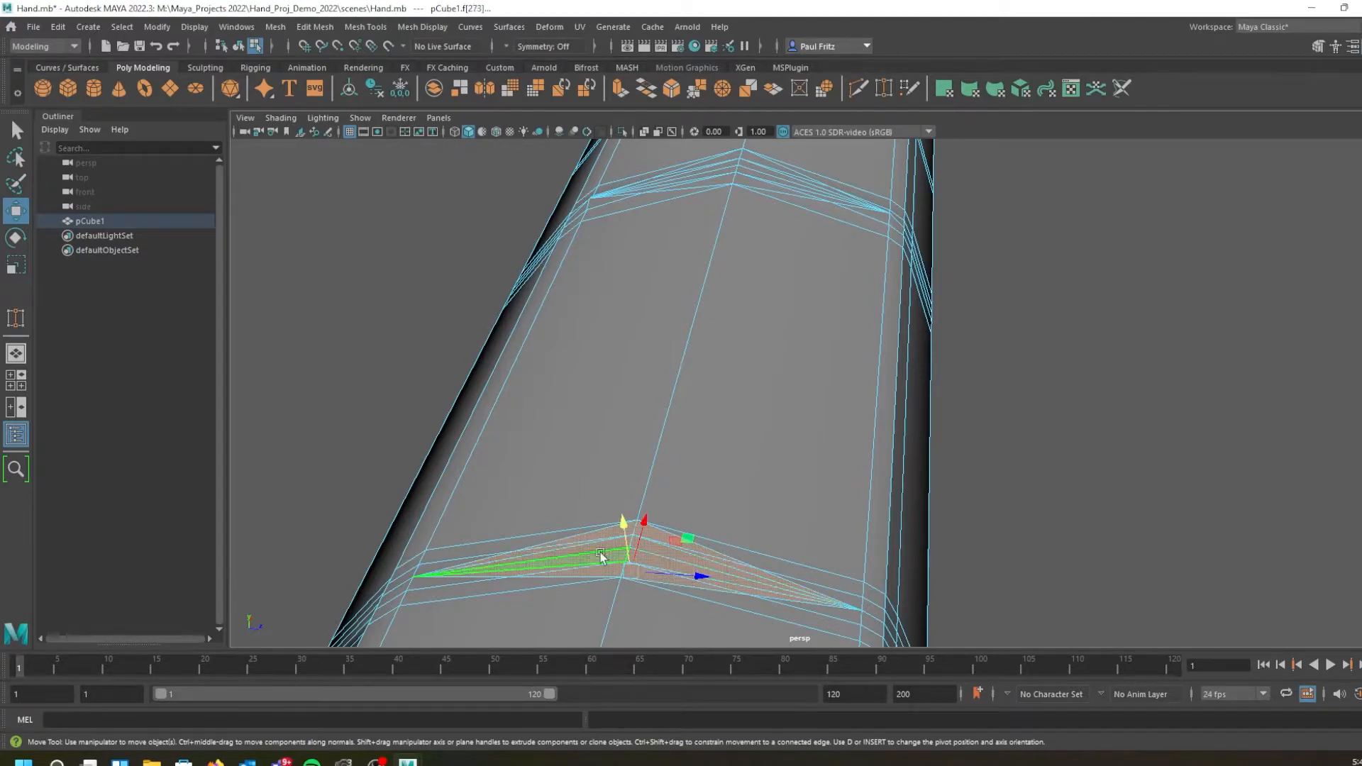
pyautogui.keyDown('alt'); pyautogui.moveTo(563, 550); pyautogui.dragTo(620, 493); pyautogui.keyUp('alt')
pyautogui.moveTo(711, 335); pyautogui.dragTo(711, 325)
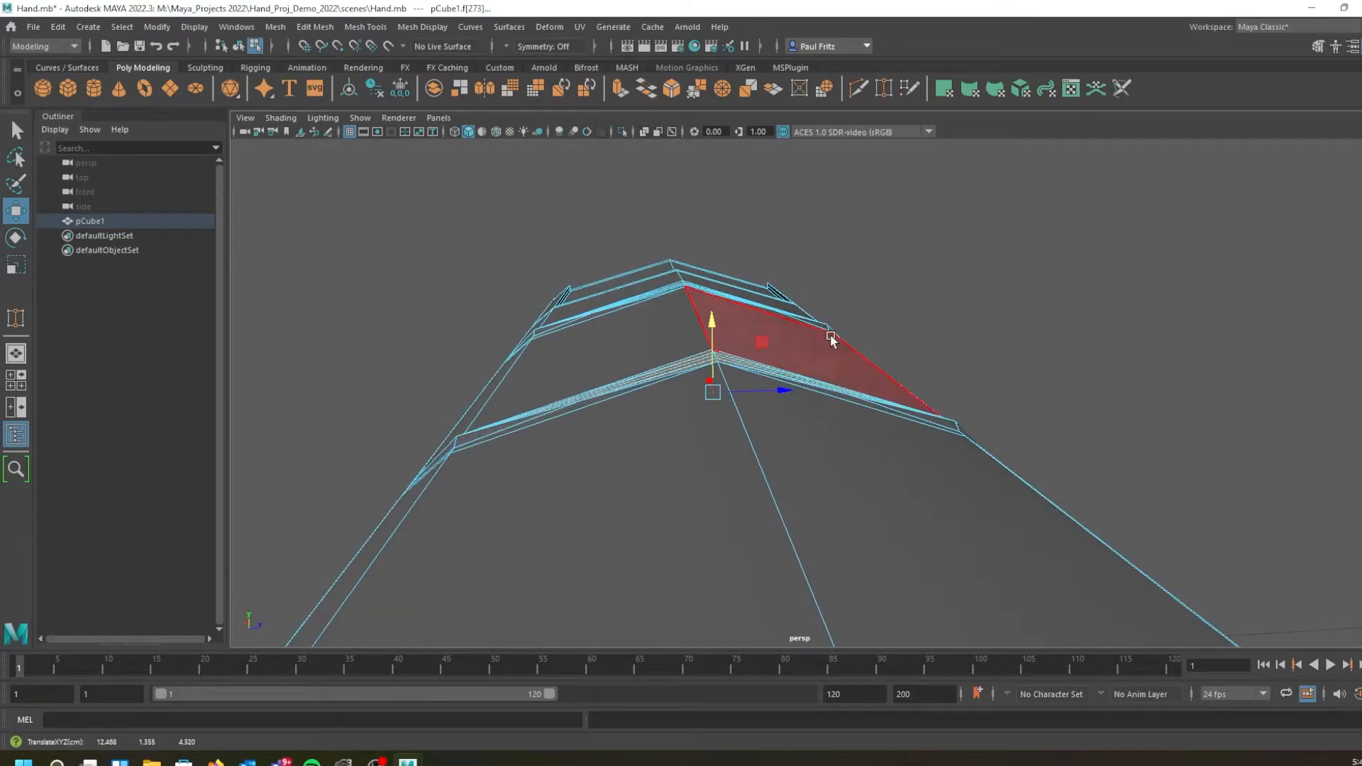
# Preview the finger smoothed and examine the raised knuckles on both joints from the side and above
pyautogui.press('3')
pyautogui.keyDown('alt'); pyautogui.moveTo(742, 387); pyautogui.dragTo(625, 406); pyautogui.keyUp('alt')
pyautogui.keyDown('alt'); pyautogui.moveTo(475, 424); pyautogui.dragTo(454, 417); pyautogui.keyUp('alt')
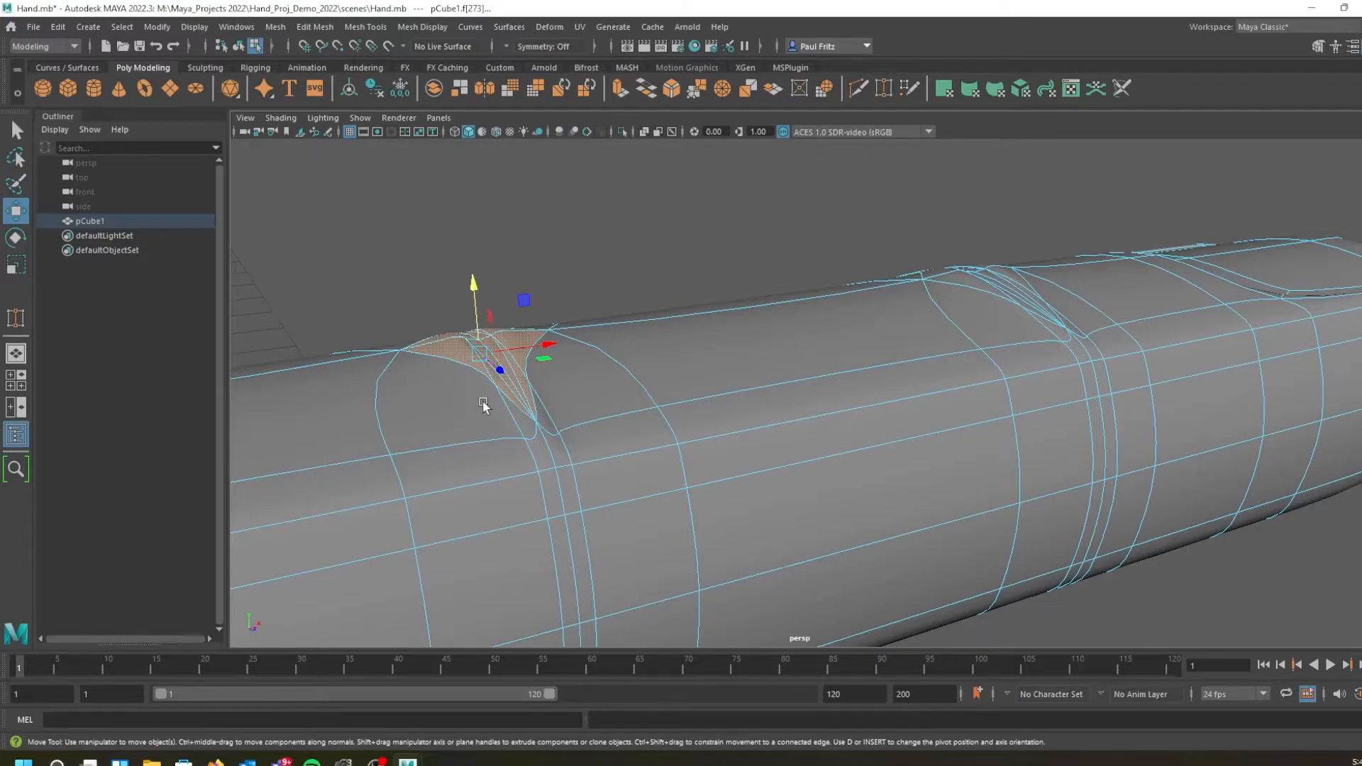
pyautogui.moveTo(483, 406)
pyautogui.keyDown('alt'); pyautogui.mouseDown()
pyautogui.moveTo(462, 412)
pyautogui.moveTo(453, 391)
pyautogui.moveTo(477, 420)
pyautogui.mouseUp(); pyautogui.keyUp('alt')
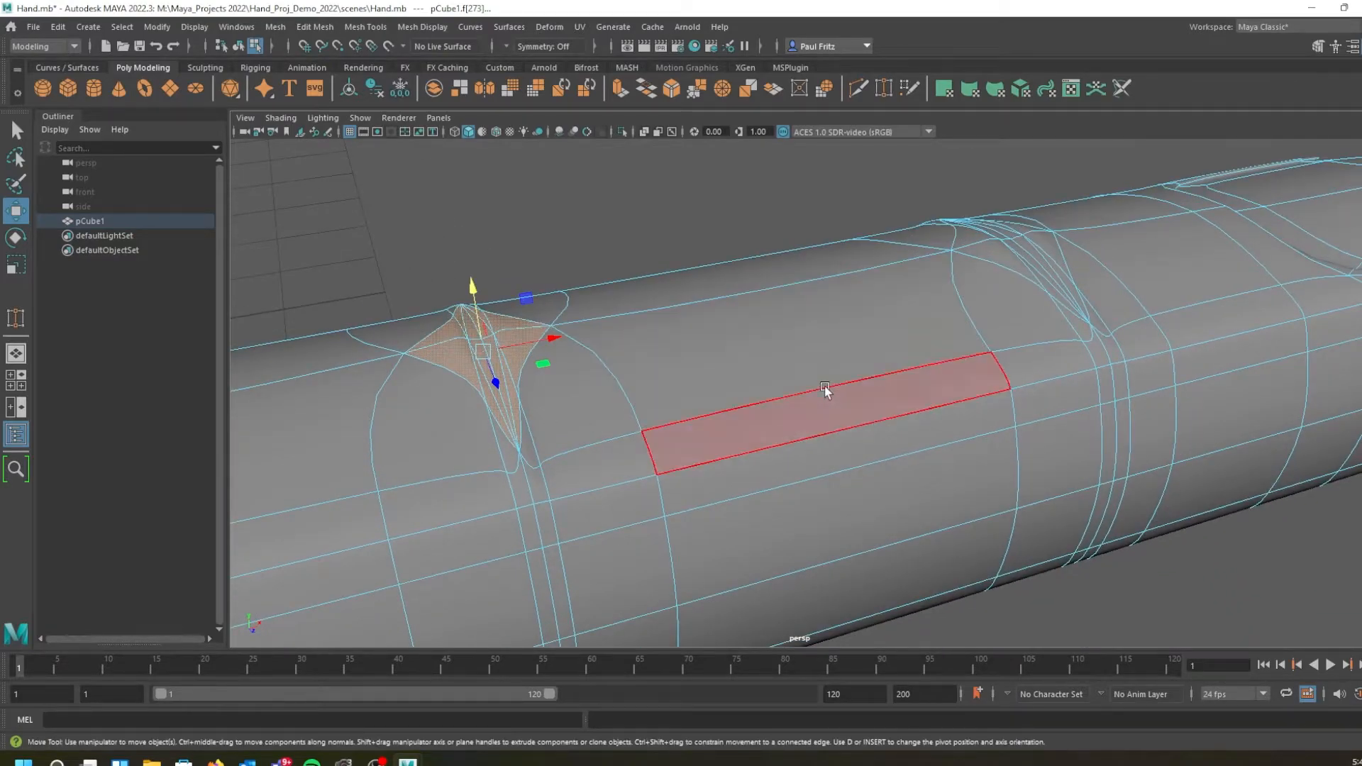
pyautogui.moveTo(831, 402)
pyautogui.keyDown('alt'); pyautogui.mouseDown()
pyautogui.moveTo(785, 377)
pyautogui.moveTo(779, 401)
pyautogui.moveTo(746, 396)
pyautogui.moveTo(821, 395)
pyautogui.moveTo(815, 414)
pyautogui.mouseUp(); pyautogui.keyUp('alt')
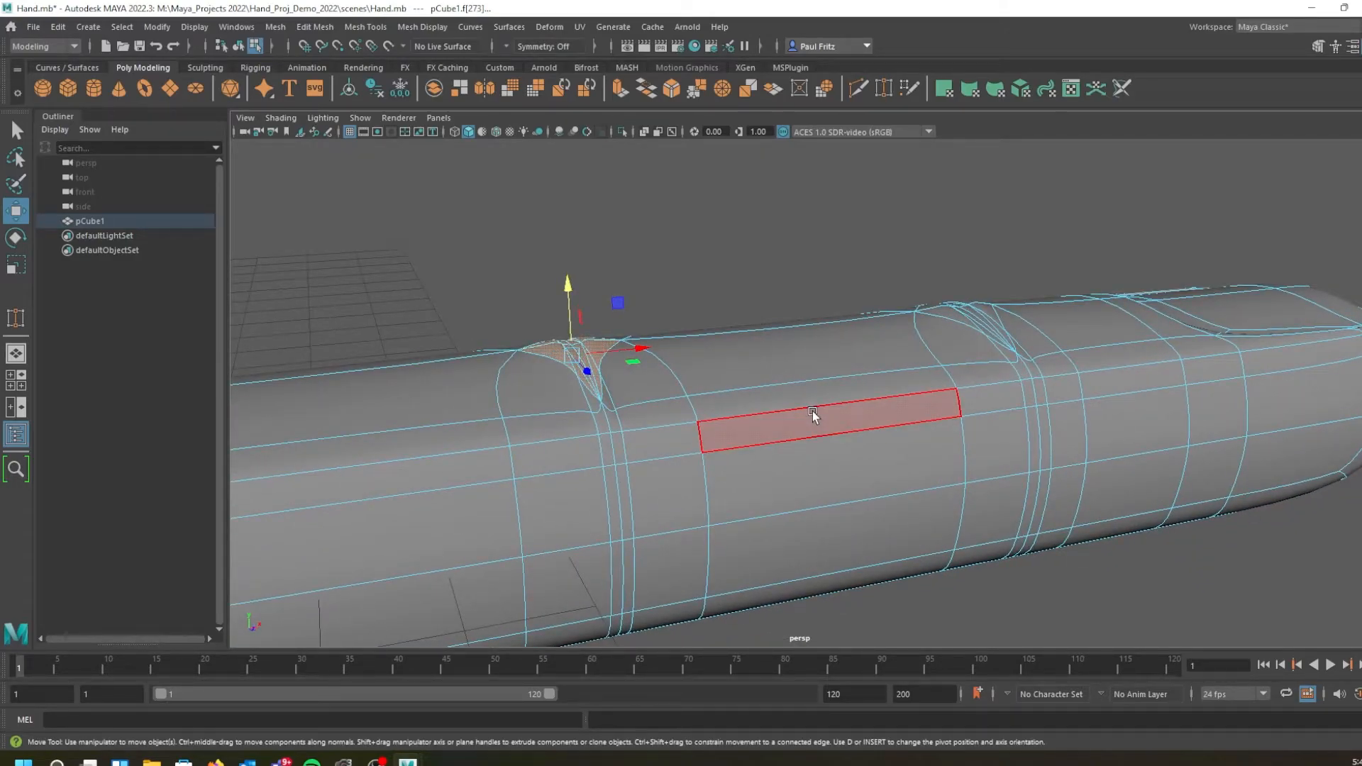
# Target-weld the first and fifth loops' vertices into their neighbouring loops along one side and the underside of the joint nearer the palm
pyautogui.press('1')
pyautogui.keyDown('alt'); pyautogui.moveTo(716, 543); pyautogui.dragTo(647, 377); pyautogui.keyUp('alt')
pyautogui.rightClick(677, 327)
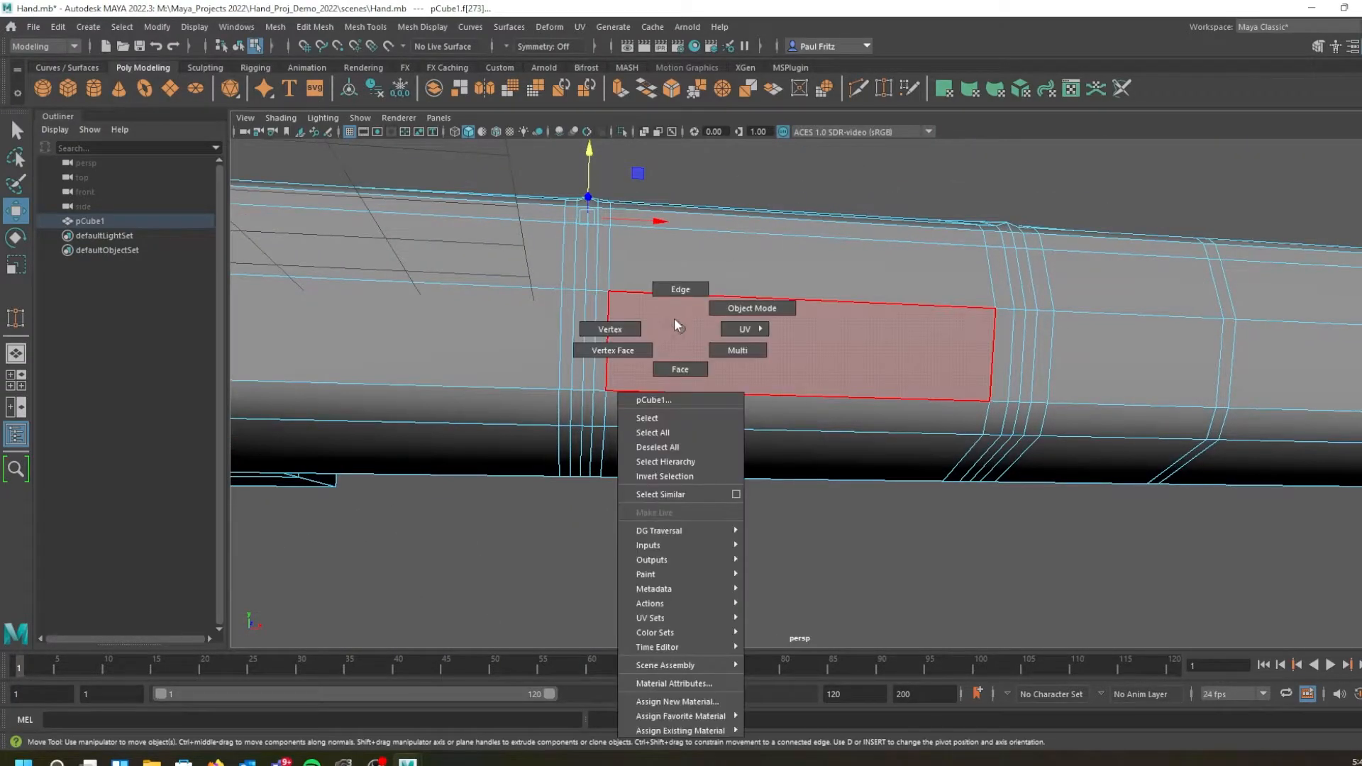
pyautogui.click(610, 329)
pyautogui.scroll(2, 617, 368)
pyautogui.keyDown('alt'); pyautogui.moveTo(626, 358); pyautogui.dragTo(643, 338, button='middle'); pyautogui.keyUp('alt')
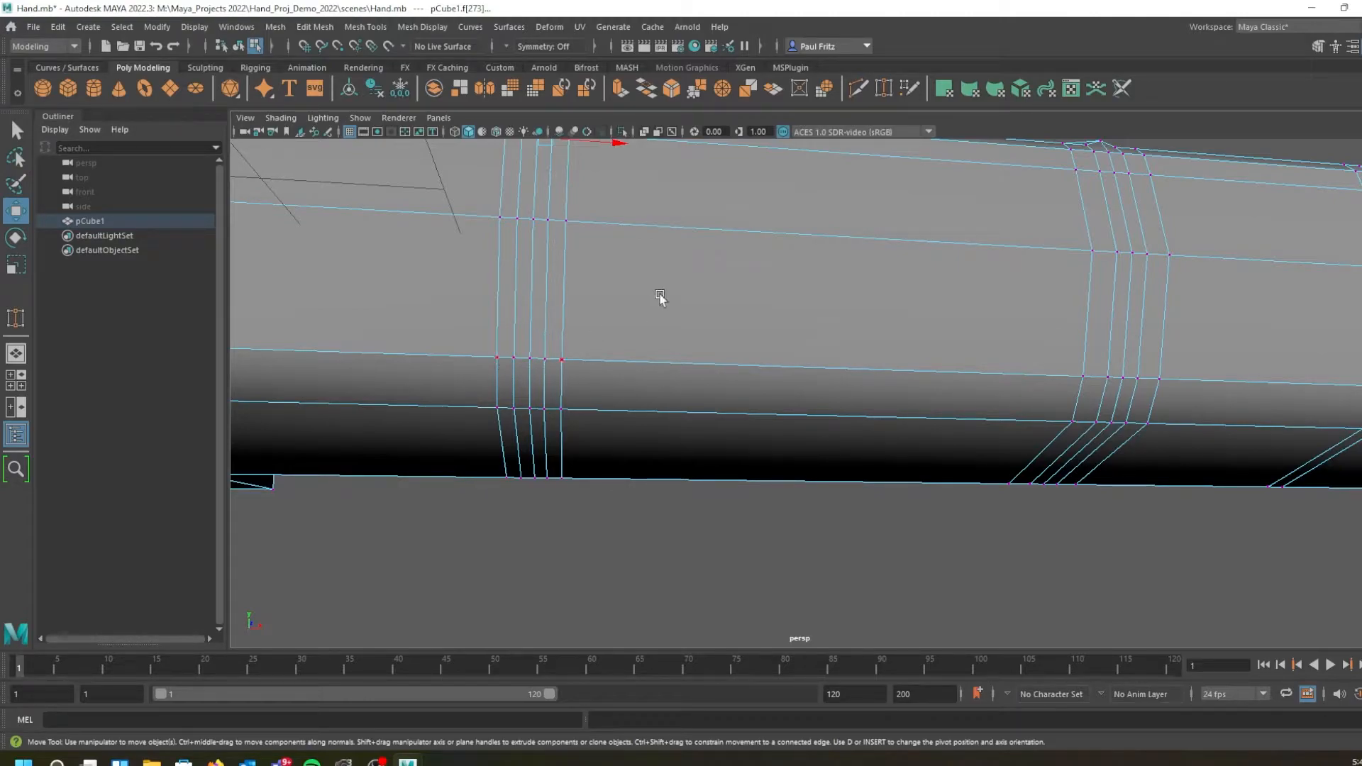
pyautogui.click(884, 90)
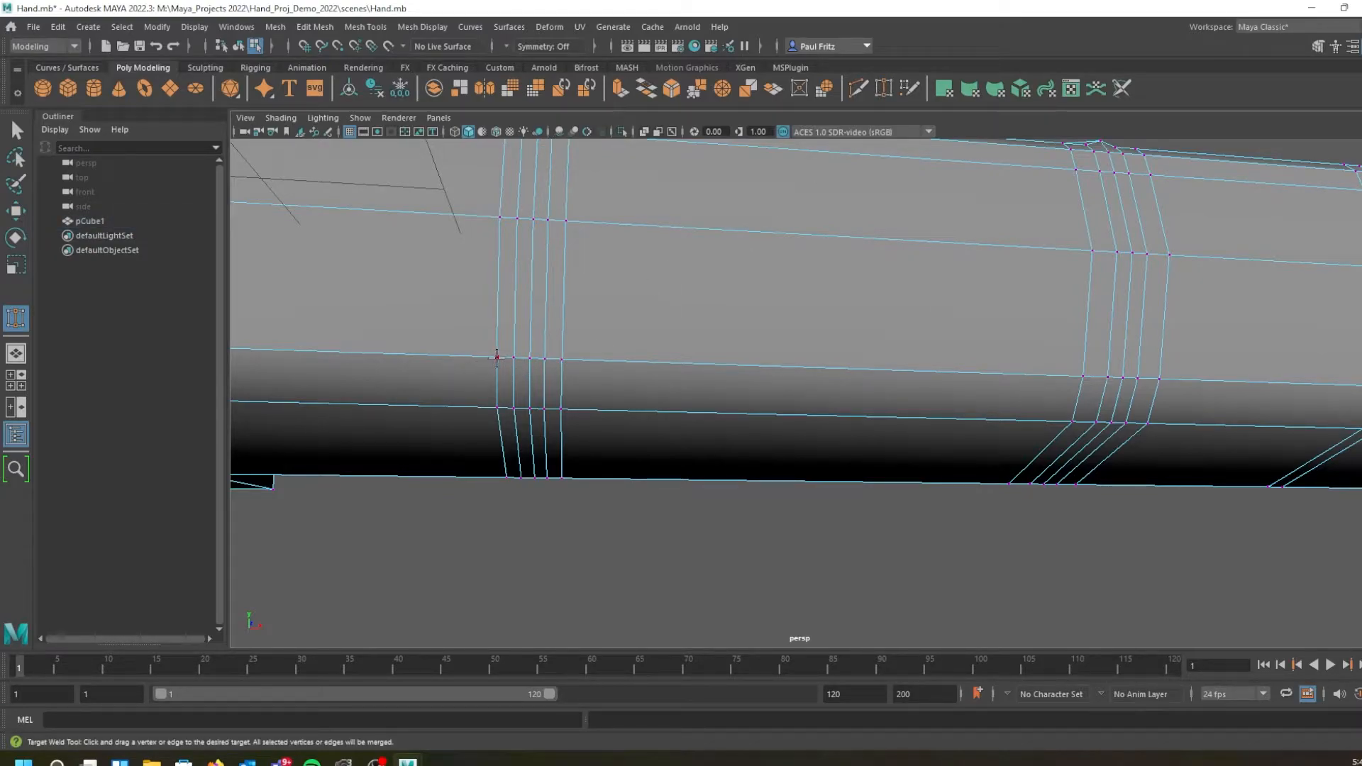
pyautogui.moveTo(512, 356); pyautogui.dragTo(545, 359)
pyautogui.keyDown('alt'); pyautogui.moveTo(540, 414); pyautogui.dragTo(465, 456); pyautogui.keyUp('alt')
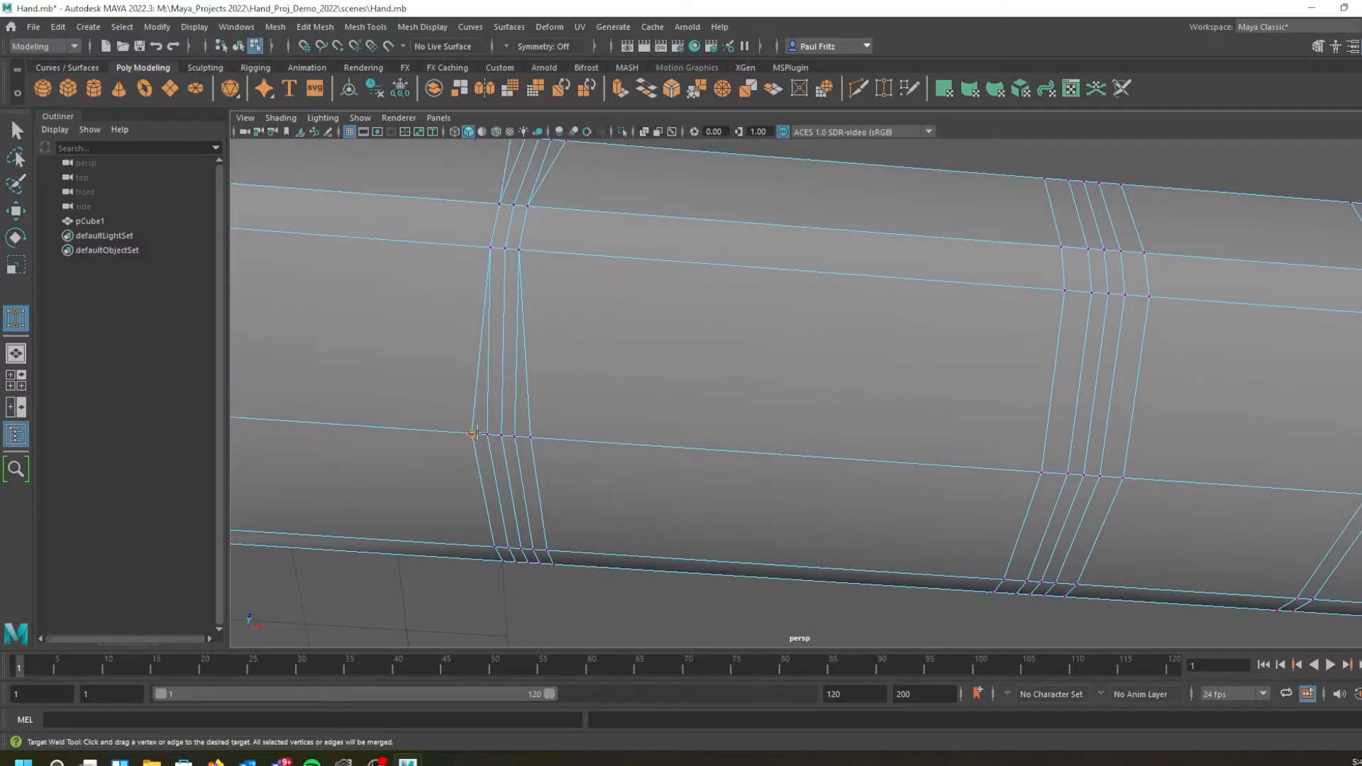
pyautogui.moveTo(484, 433); pyautogui.dragTo(488, 434)
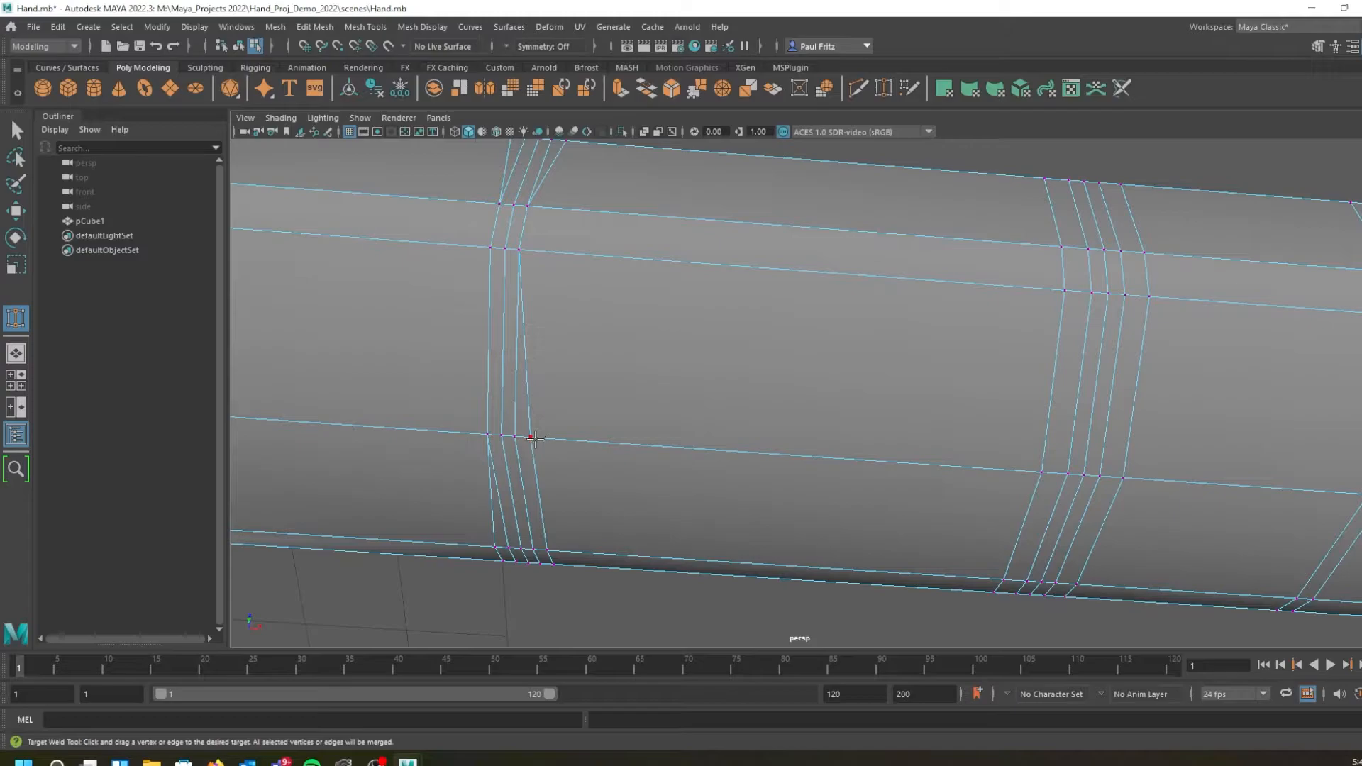
pyautogui.moveTo(506, 436); pyautogui.dragTo(505, 435)
# Target-weld the outer loops' vertices inward on the opposite side of the joint nearer the palm, leaving three loops in both lower rows
pyautogui.keyDown('alt'); pyautogui.moveTo(523, 377); pyautogui.dragTo(976, 367); pyautogui.keyUp('alt')
pyautogui.keyDown('alt'); pyautogui.moveTo(1019, 353); pyautogui.dragTo(837, 367, button='middle'); pyautogui.keyUp('alt')
pyautogui.keyDown('alt'); pyautogui.moveTo(821, 371); pyautogui.dragTo(736, 386); pyautogui.keyUp('alt')
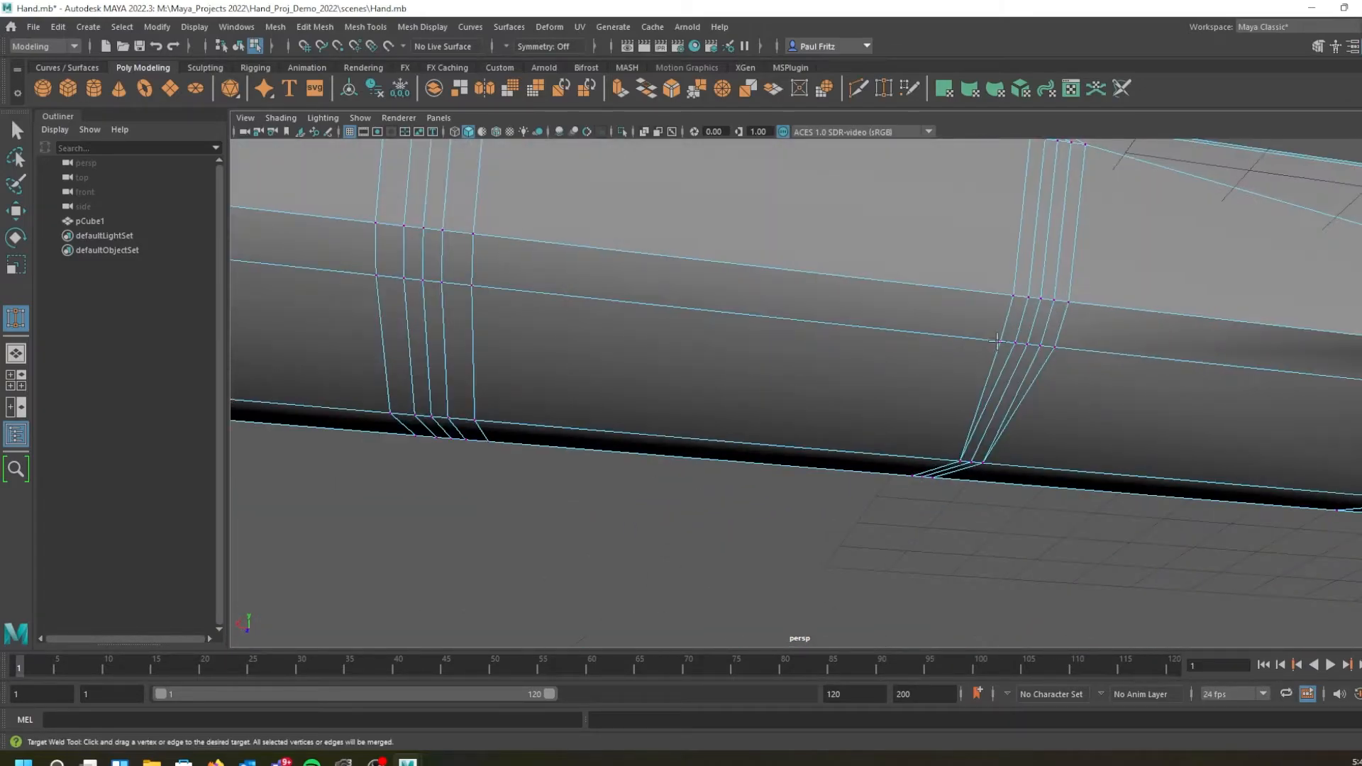
pyautogui.keyDown('alt'); pyautogui.moveTo(991, 349); pyautogui.dragTo(698, 338, button='middle'); pyautogui.keyUp('alt')
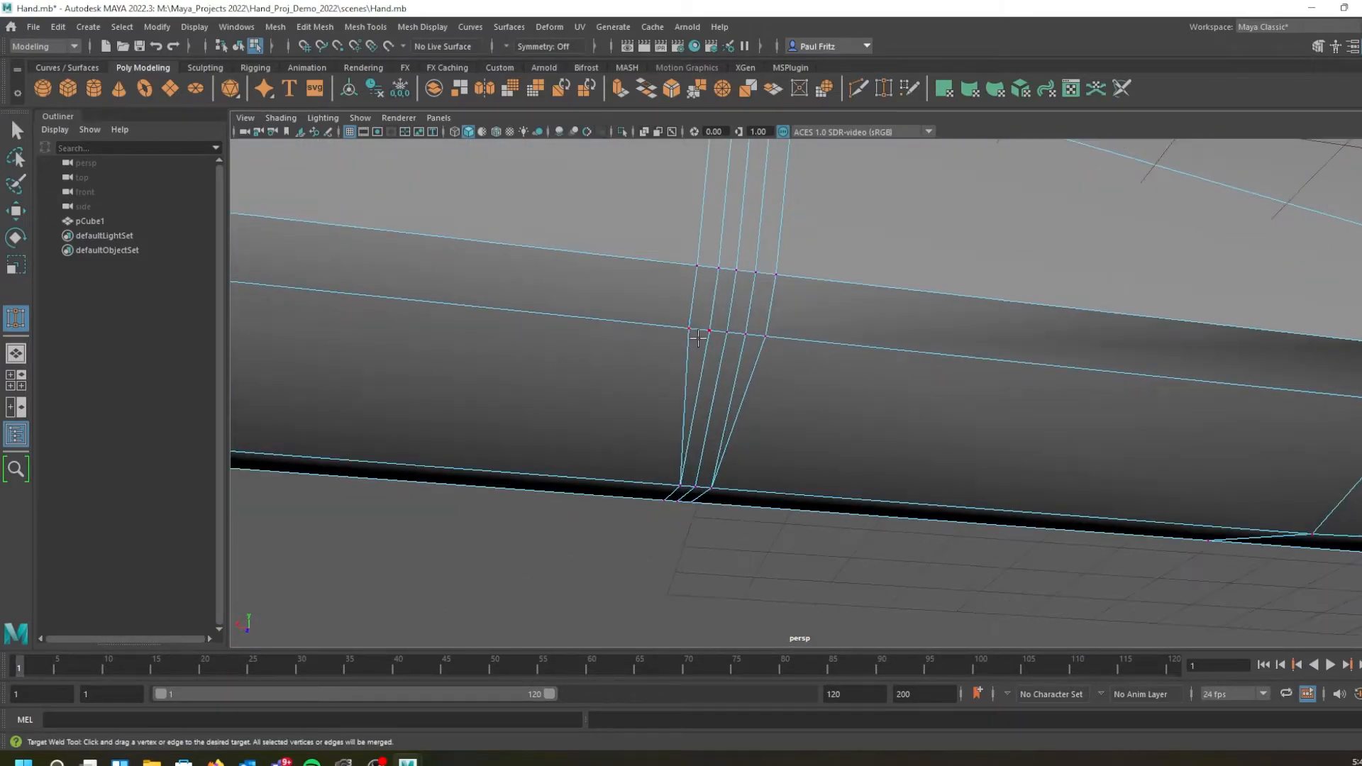
pyautogui.moveTo(704, 330); pyautogui.dragTo(746, 334)
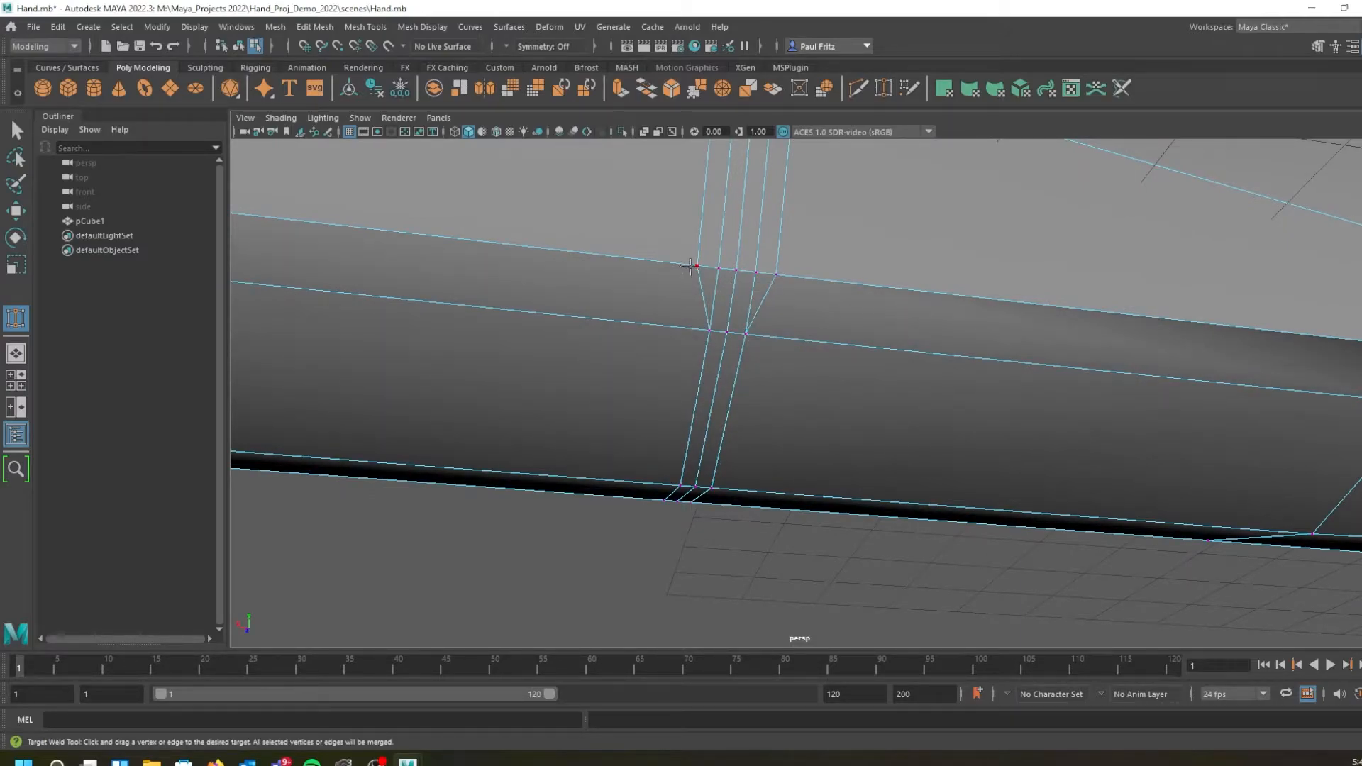
pyautogui.moveTo(715, 273); pyautogui.dragTo(755, 272)
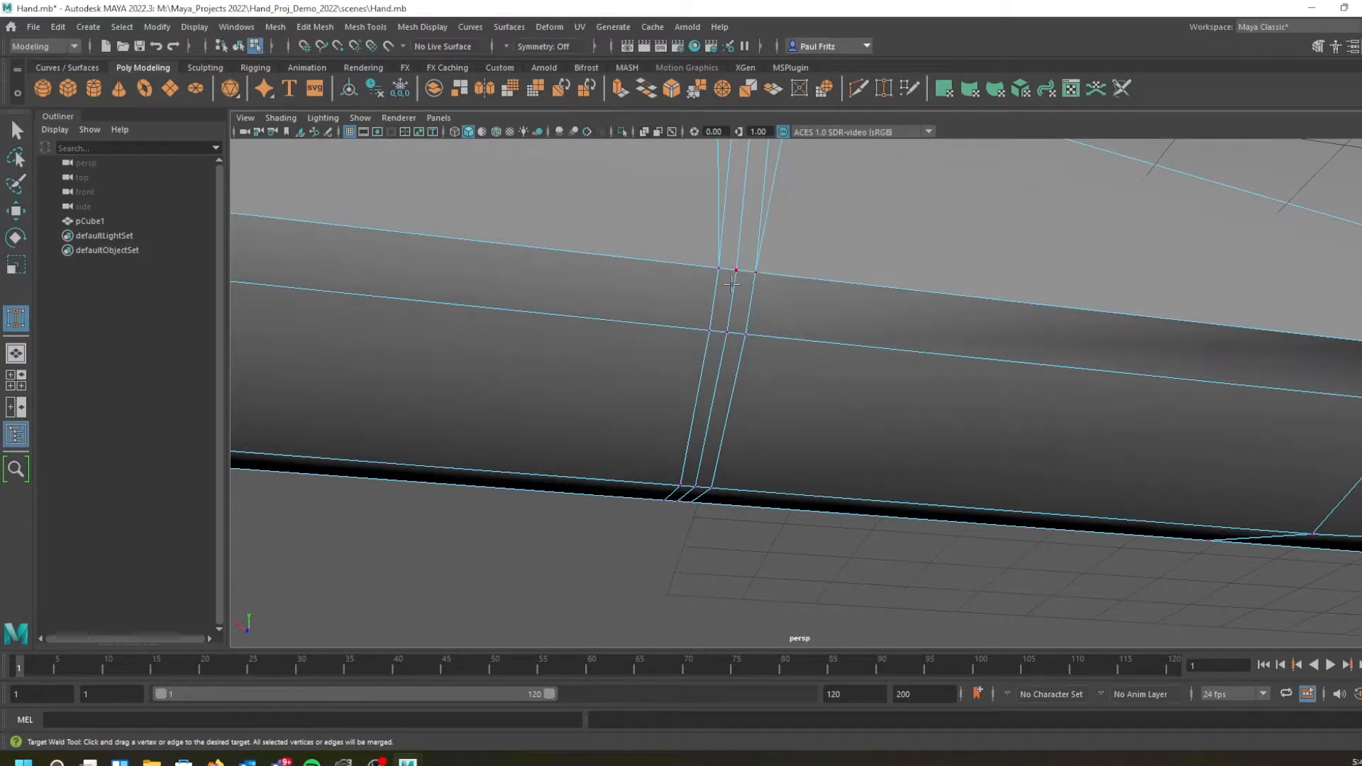
# Target-weld the outer loops' vertices into their neighbours along the first side and underside of the joint nearer the fingertip
pyautogui.scroll(-2, 715, 311)
pyautogui.keyDown('alt'); pyautogui.moveTo(673, 308); pyautogui.dragTo(893, 329); pyautogui.keyUp('alt')
pyautogui.keyDown('alt'); pyautogui.moveTo(894, 328); pyautogui.dragTo(649, 369, button='middle'); pyautogui.keyUp('alt')
pyautogui.keyDown('alt'); pyautogui.moveTo(646, 364); pyautogui.dragTo(792, 358); pyautogui.keyUp('alt')
pyautogui.moveTo(938, 277); pyautogui.dragTo(1017, 275)
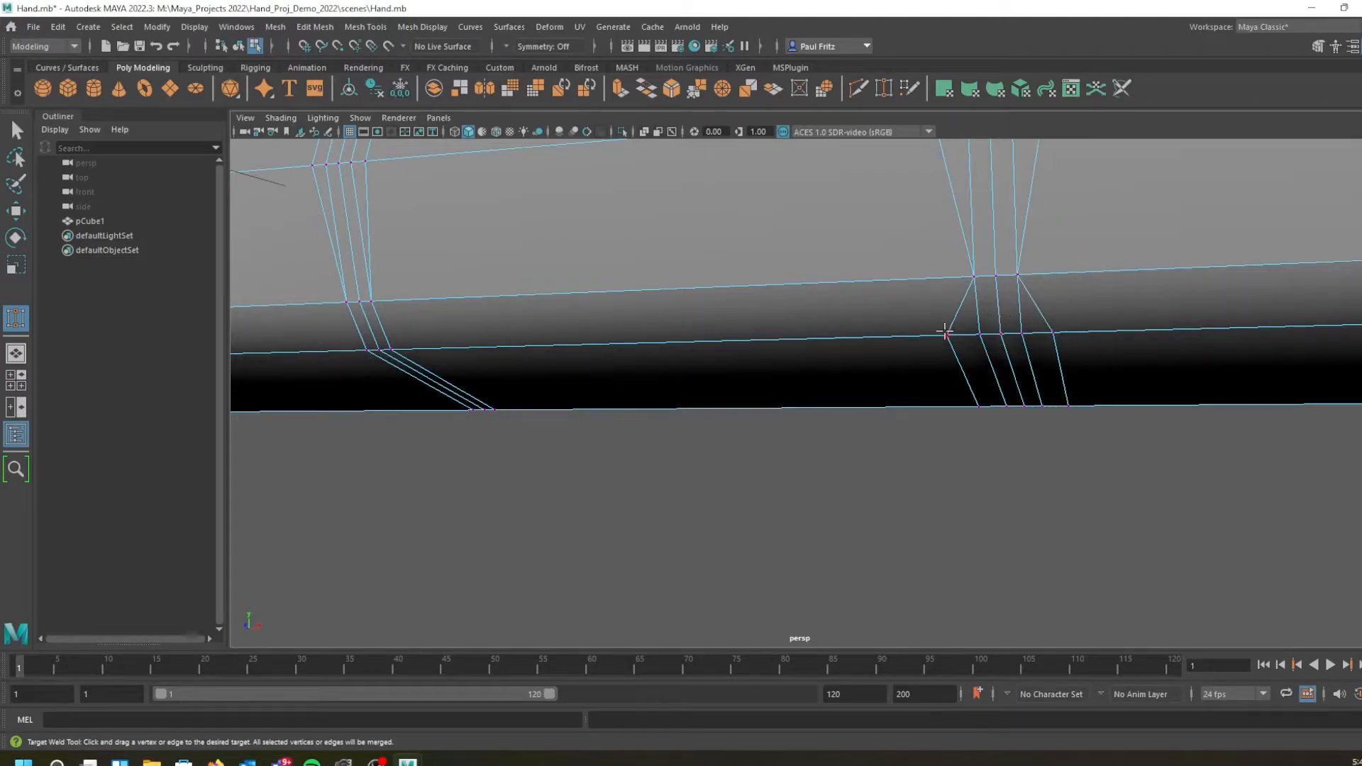
pyautogui.moveTo(945, 331); pyautogui.dragTo(828, 286)
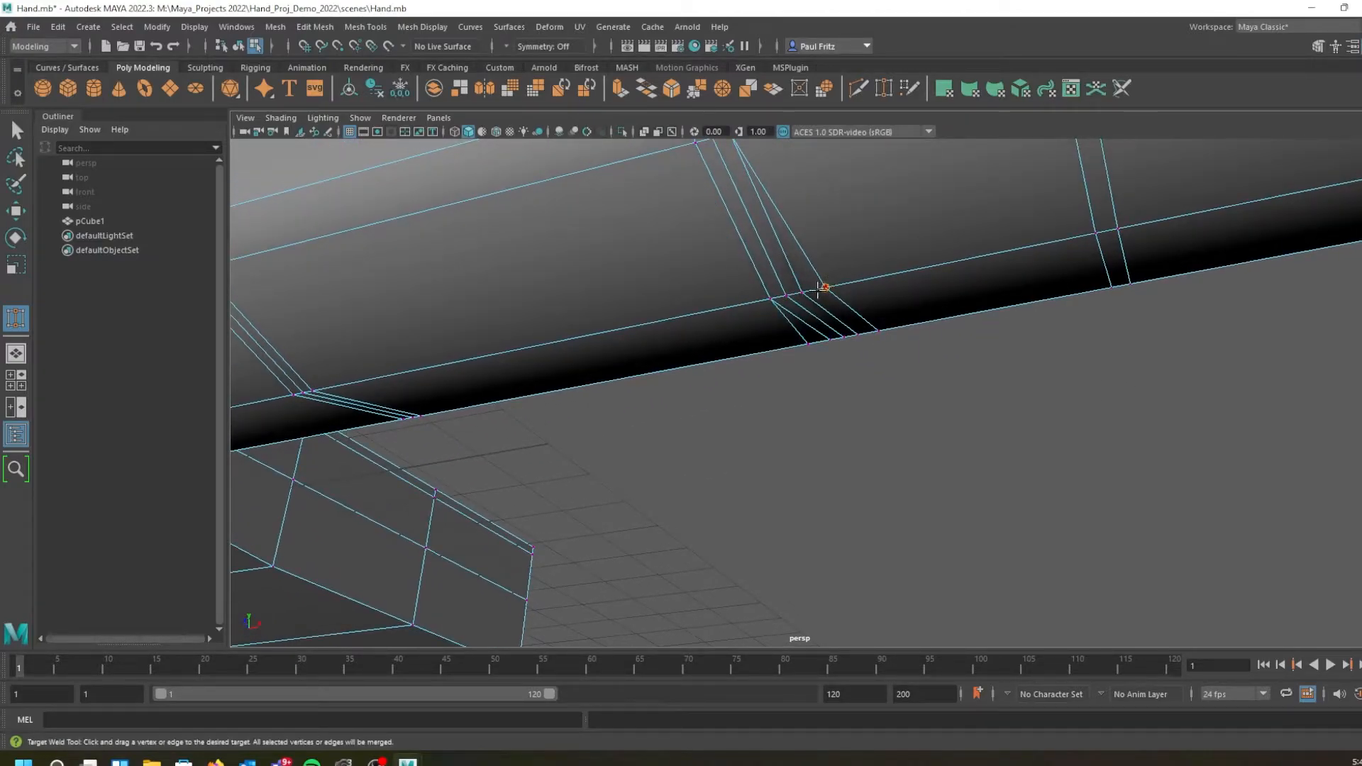
# Target-weld the outer loops' vertices inward on the opposite side of the joint nearer the fingertip, and leave the Target Weld tool
pyautogui.keyDown('alt'); pyautogui.moveTo(835, 295); pyautogui.dragTo(663, 299); pyautogui.keyUp('alt')
pyautogui.keyDown('alt'); pyautogui.moveTo(679, 398); pyautogui.dragTo(652, 402); pyautogui.keyUp('alt')
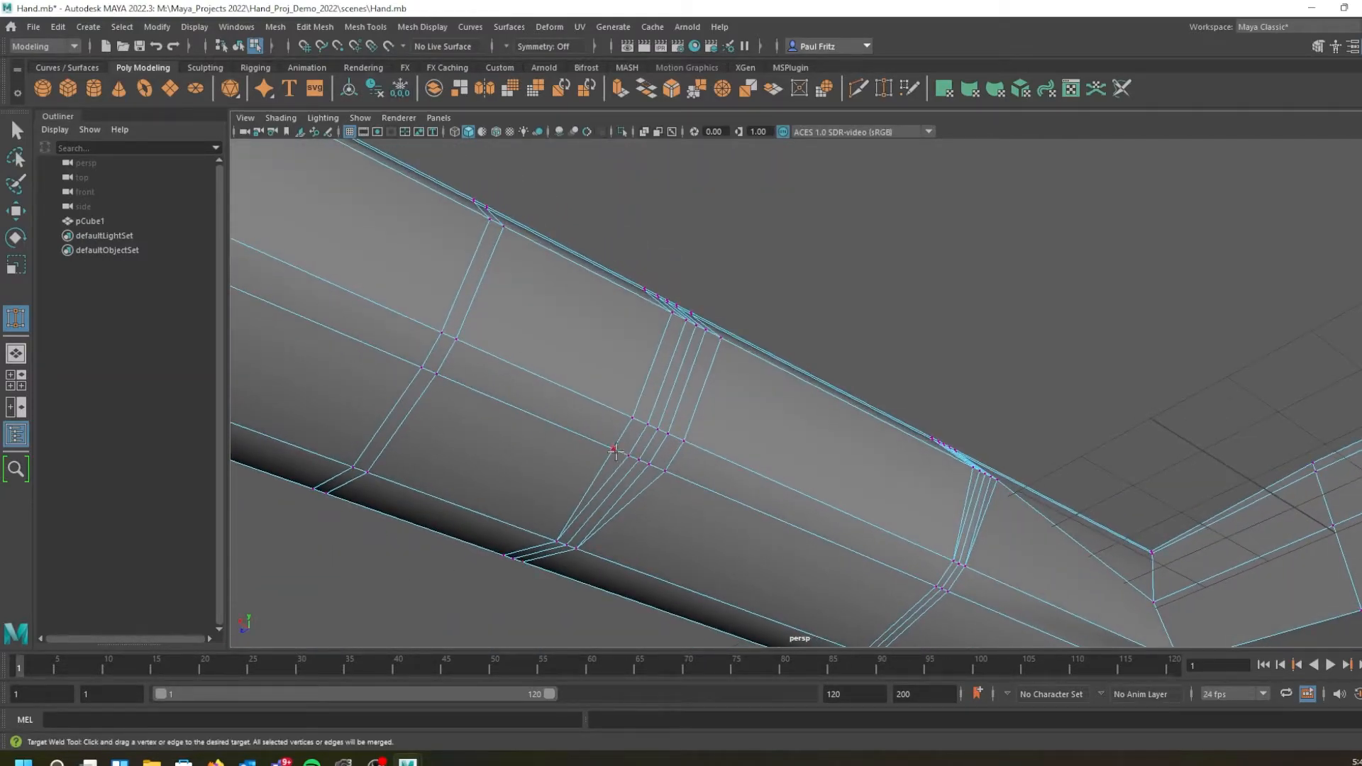
pyautogui.moveTo(639, 465); pyautogui.dragTo(601, 430)
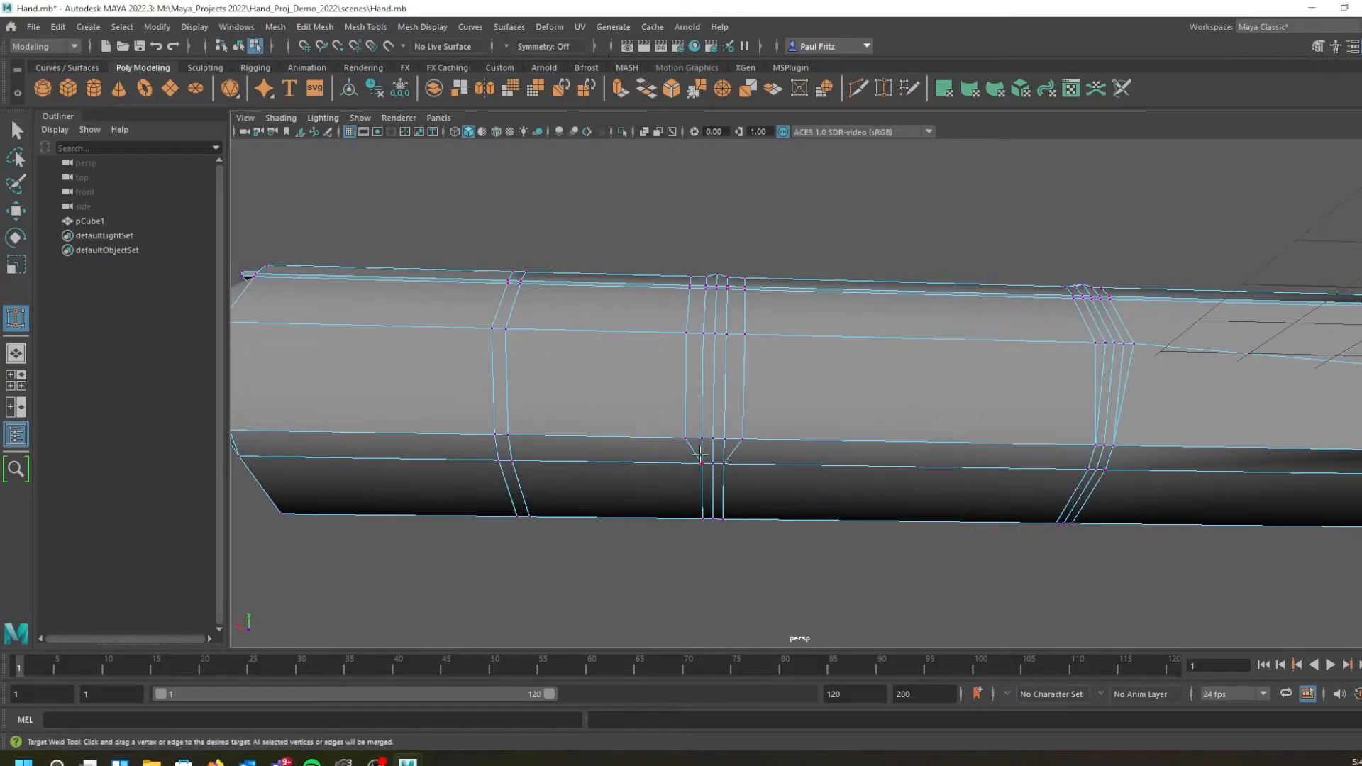
pyautogui.scroll(2, 713, 446)
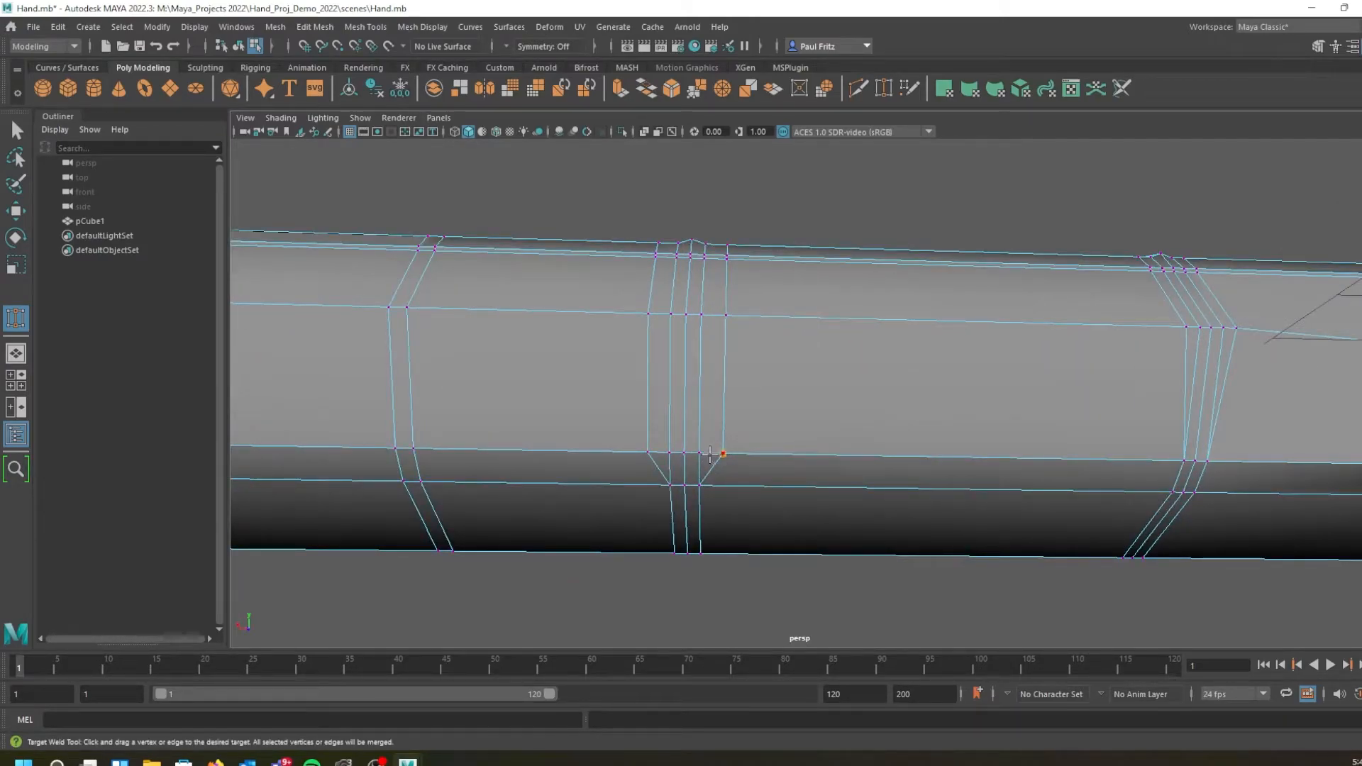
pyautogui.moveTo(708, 454); pyautogui.dragTo(669, 452)
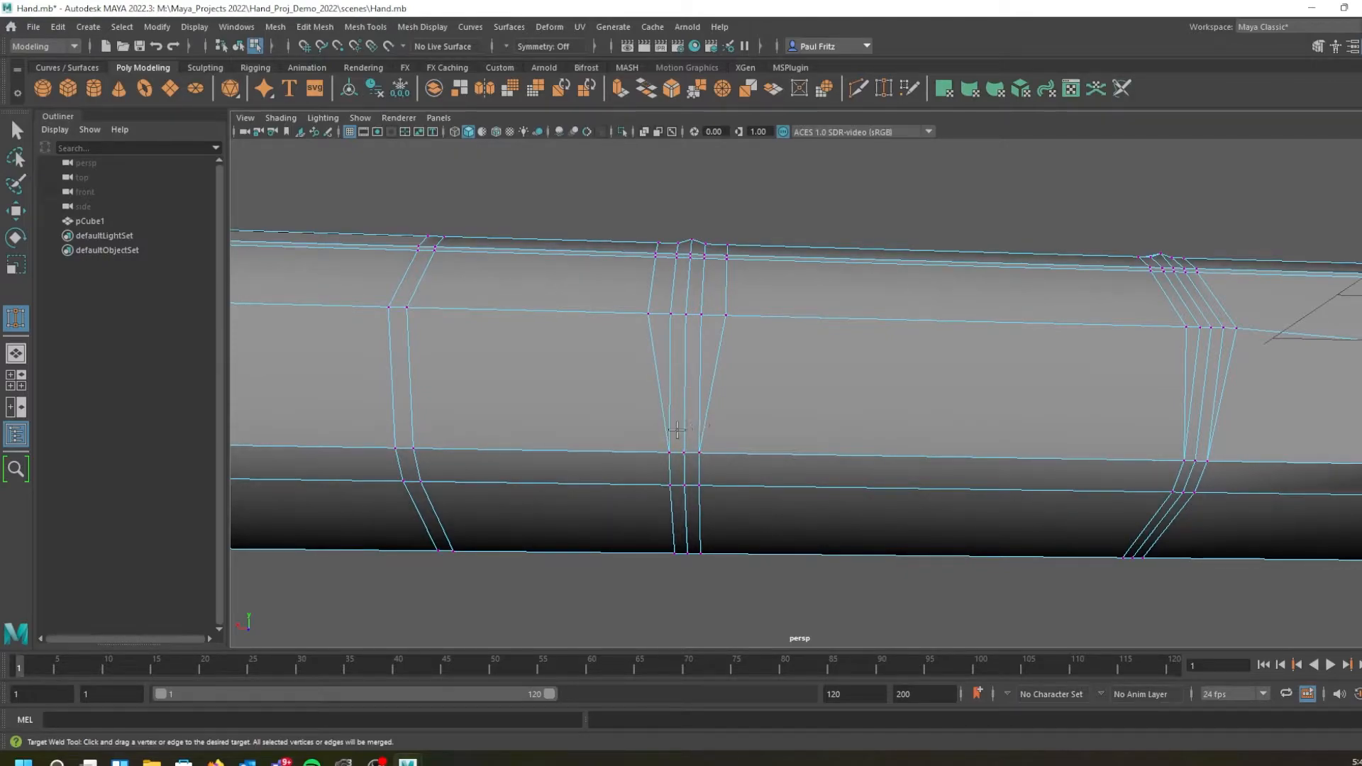
pyautogui.press('q')
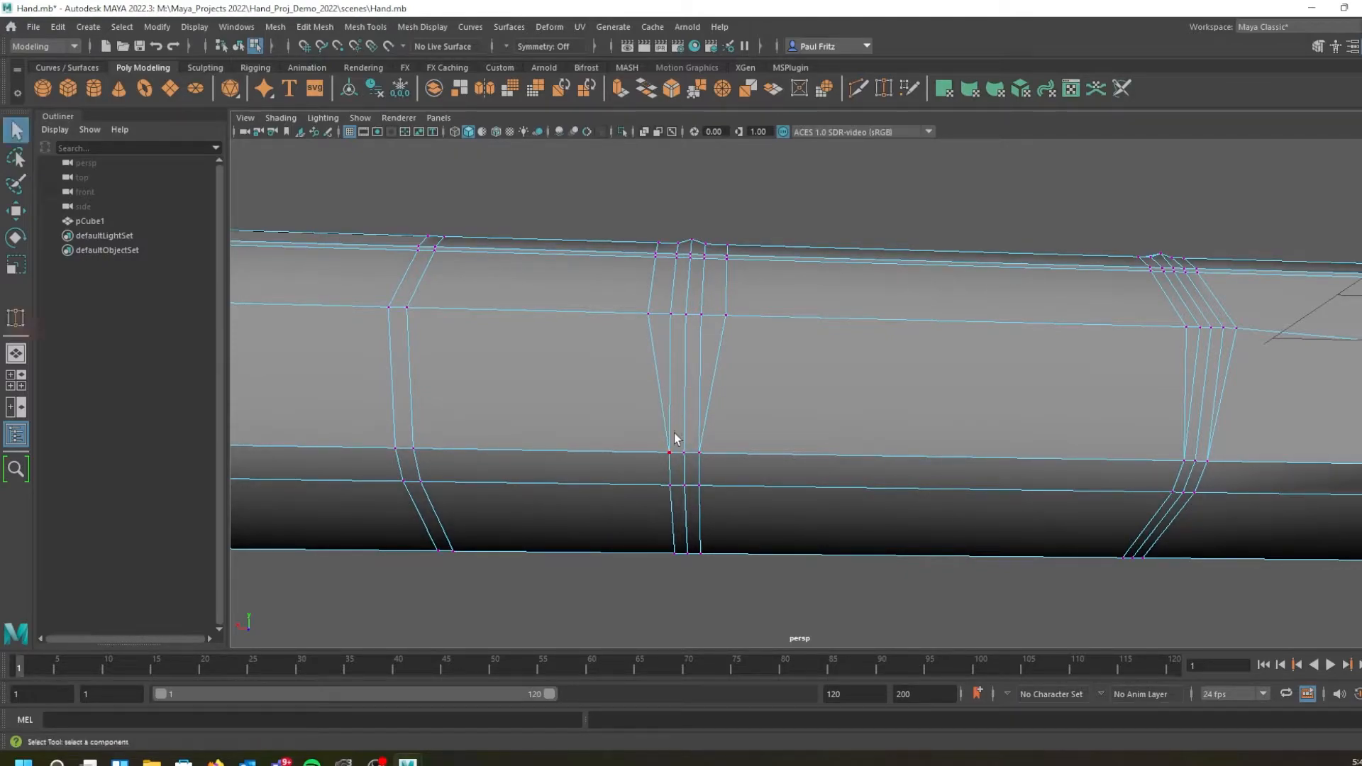
# Select the middle loop's edges around the sides and underside of the joint nearer the fingertip, and scale them slightly narrower across the finger
pyautogui.moveTo(625, 369); pyautogui.dragTo(625, 331, button='right')
pyautogui.click(684, 402)
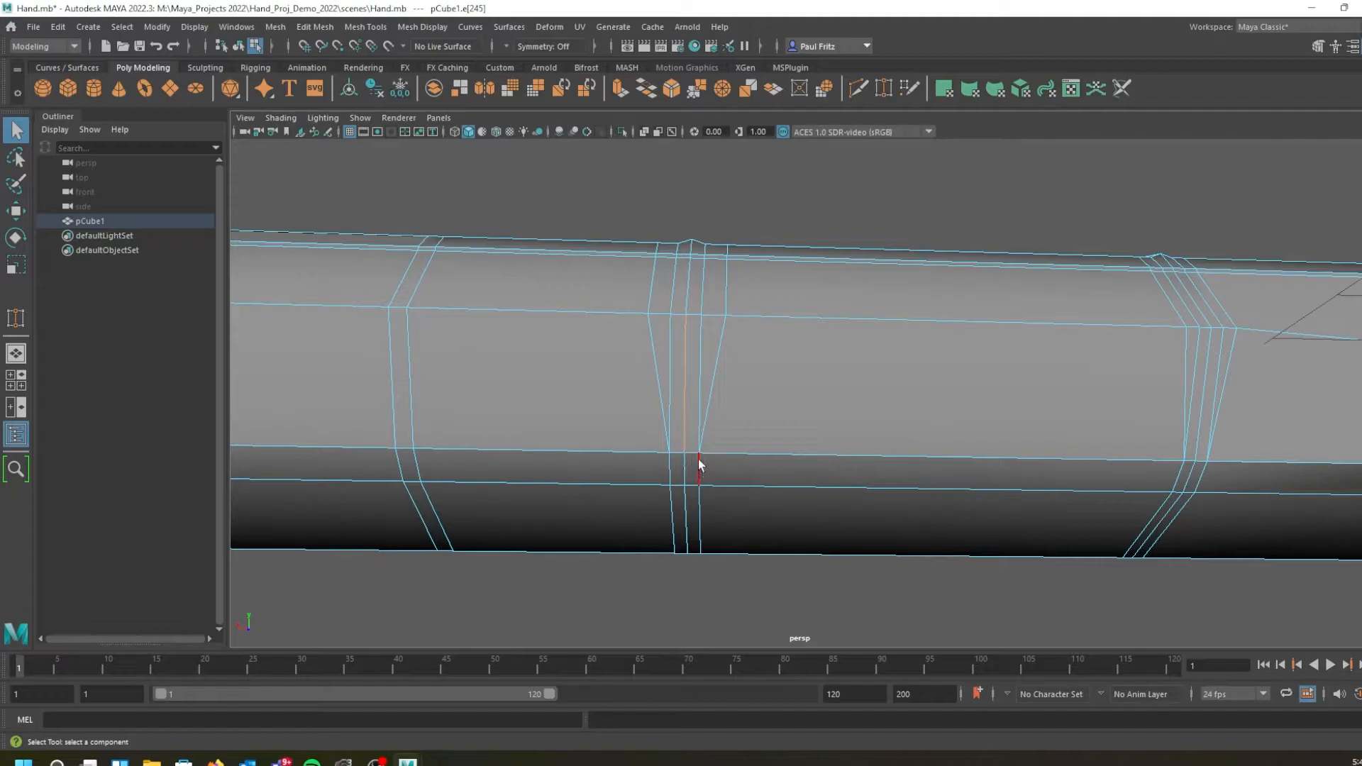
pyautogui.keyDown('alt'); pyautogui.moveTo(571, 399); pyautogui.dragTo(599, 422); pyautogui.keyUp('alt')
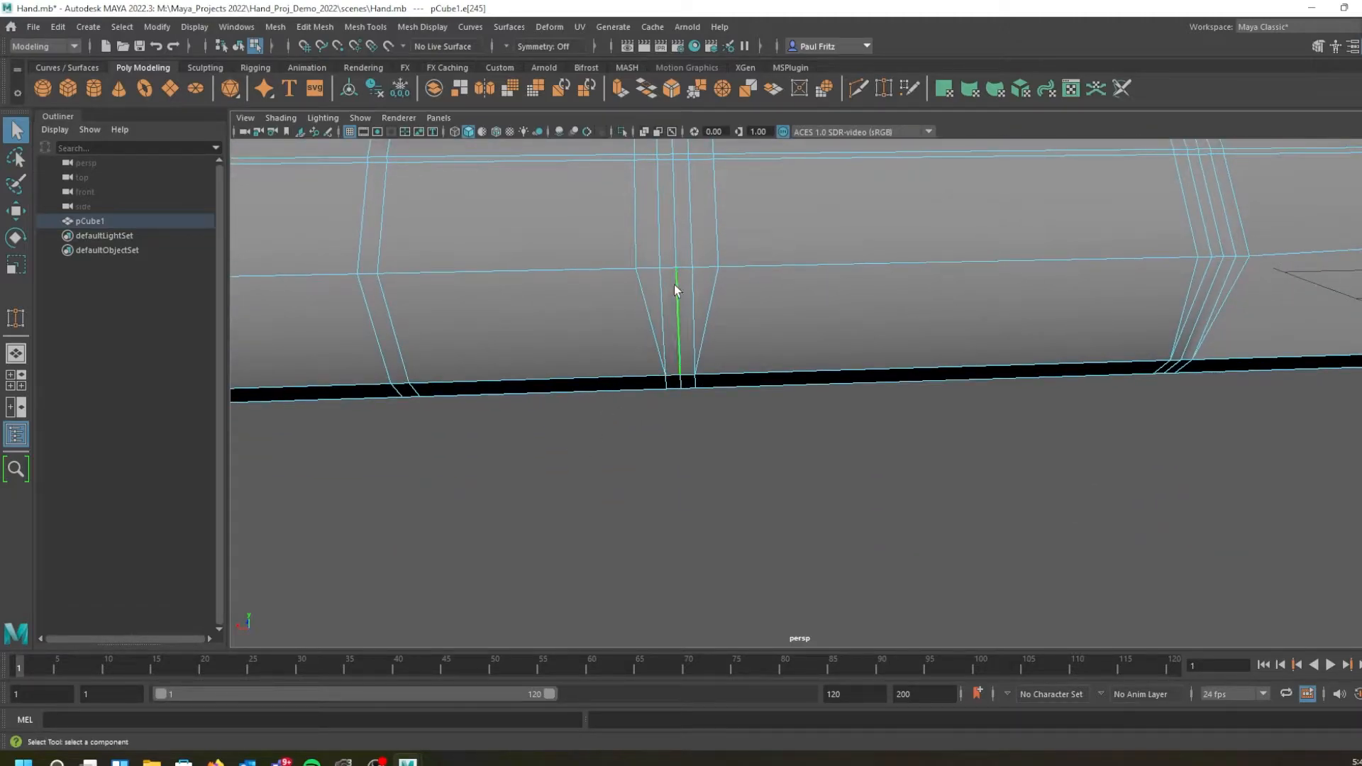
pyautogui.keyDown('alt'); pyautogui.moveTo(733, 386); pyautogui.dragTo(714, 431); pyautogui.keyUp('alt')
pyautogui.scroll(-4, 956, 403)
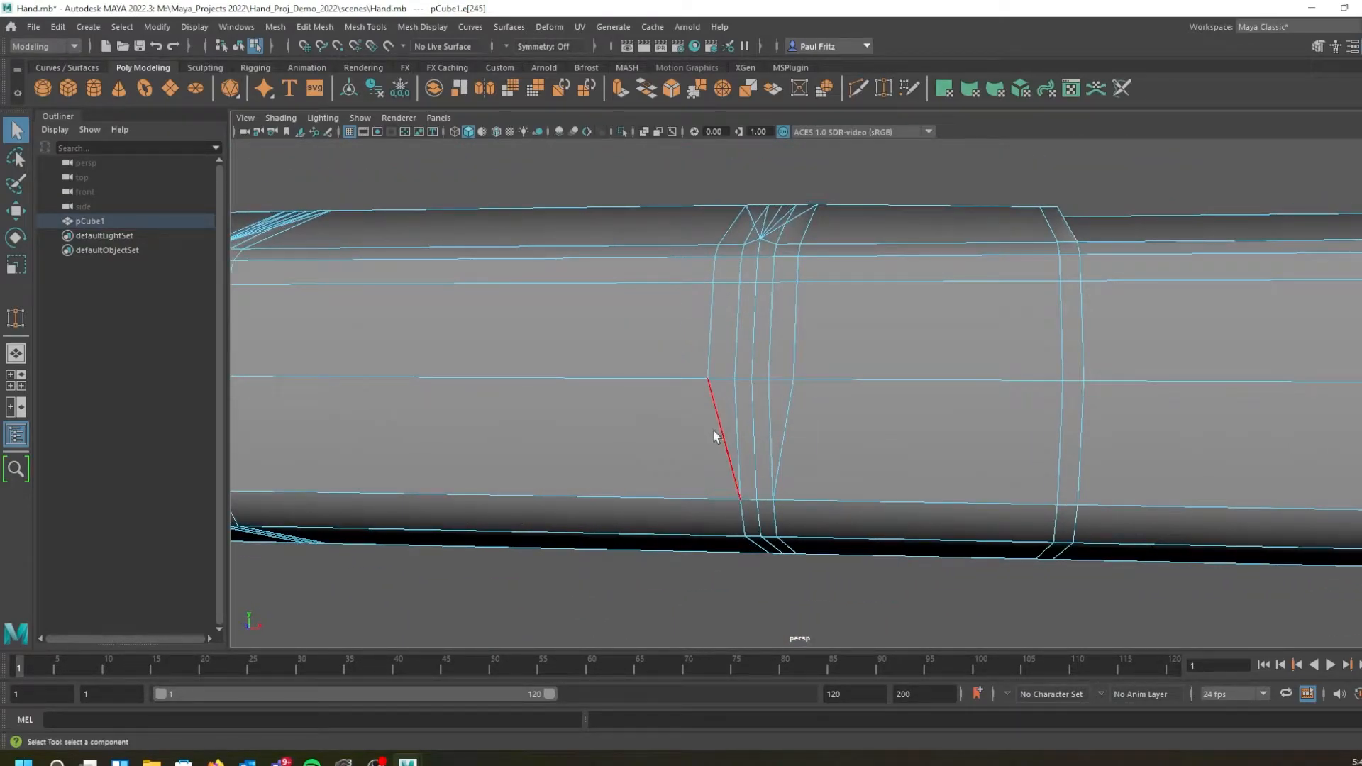
pyautogui.keyDown('shift'); pyautogui.click(754, 439); pyautogui.keyUp('shift')
pyautogui.keyDown('alt'); pyautogui.moveTo(809, 497); pyautogui.dragTo(730, 486); pyautogui.keyUp('alt')
pyautogui.press('r')
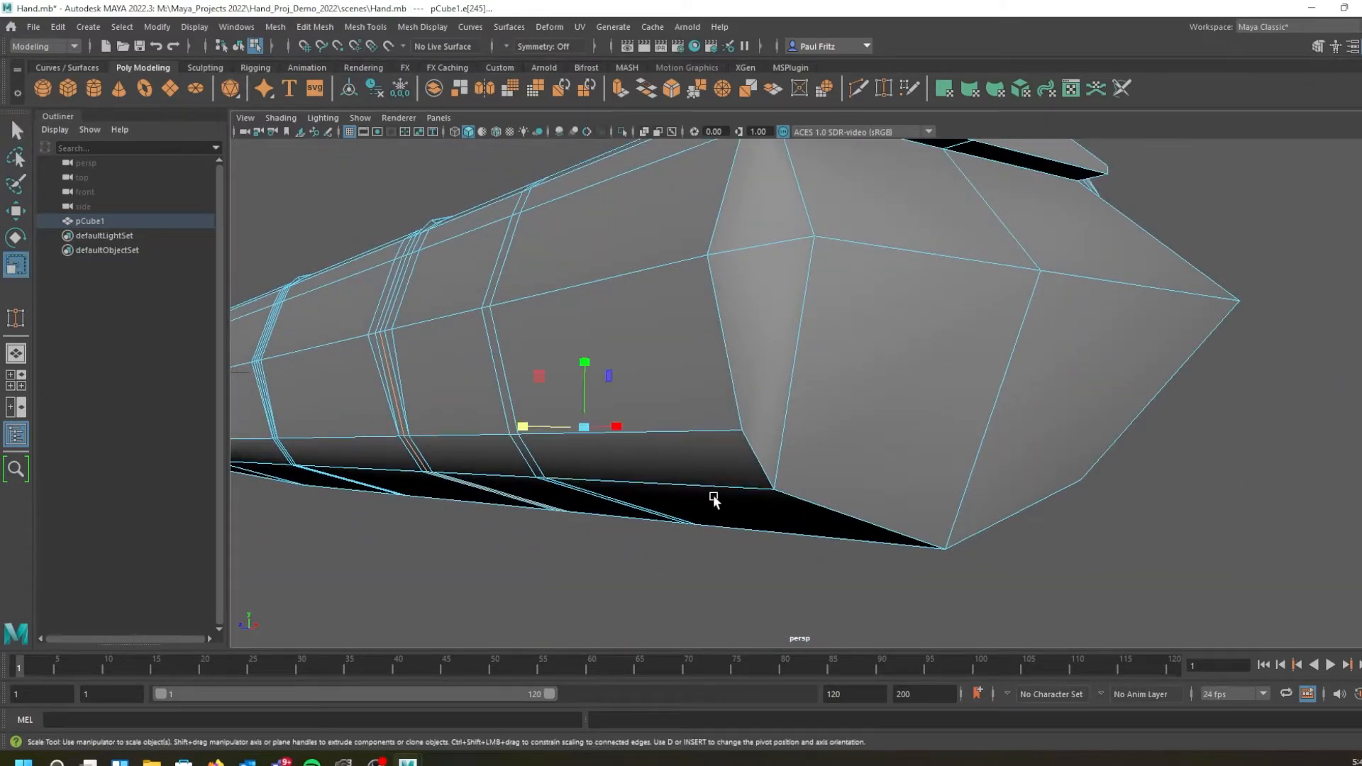
pyautogui.keyDown('alt'); pyautogui.moveTo(657, 485); pyautogui.dragTo(628, 480); pyautogui.keyUp('alt')
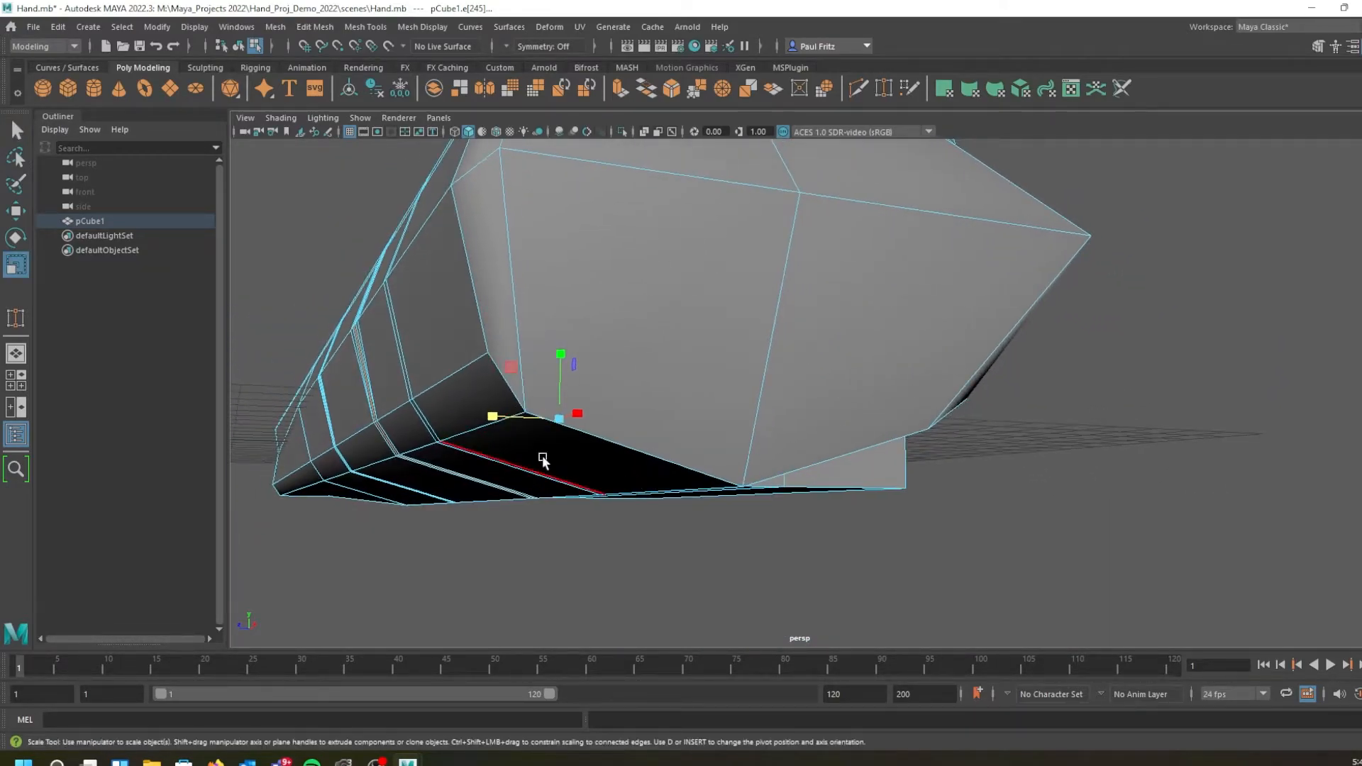
pyautogui.moveTo(492, 418)
pyautogui.mouseDown()
pyautogui.moveTo(487, 433)
pyautogui.moveTo(517, 426)
pyautogui.moveTo(512, 399)
pyautogui.moveTo(500, 416)
pyautogui.mouseUp()
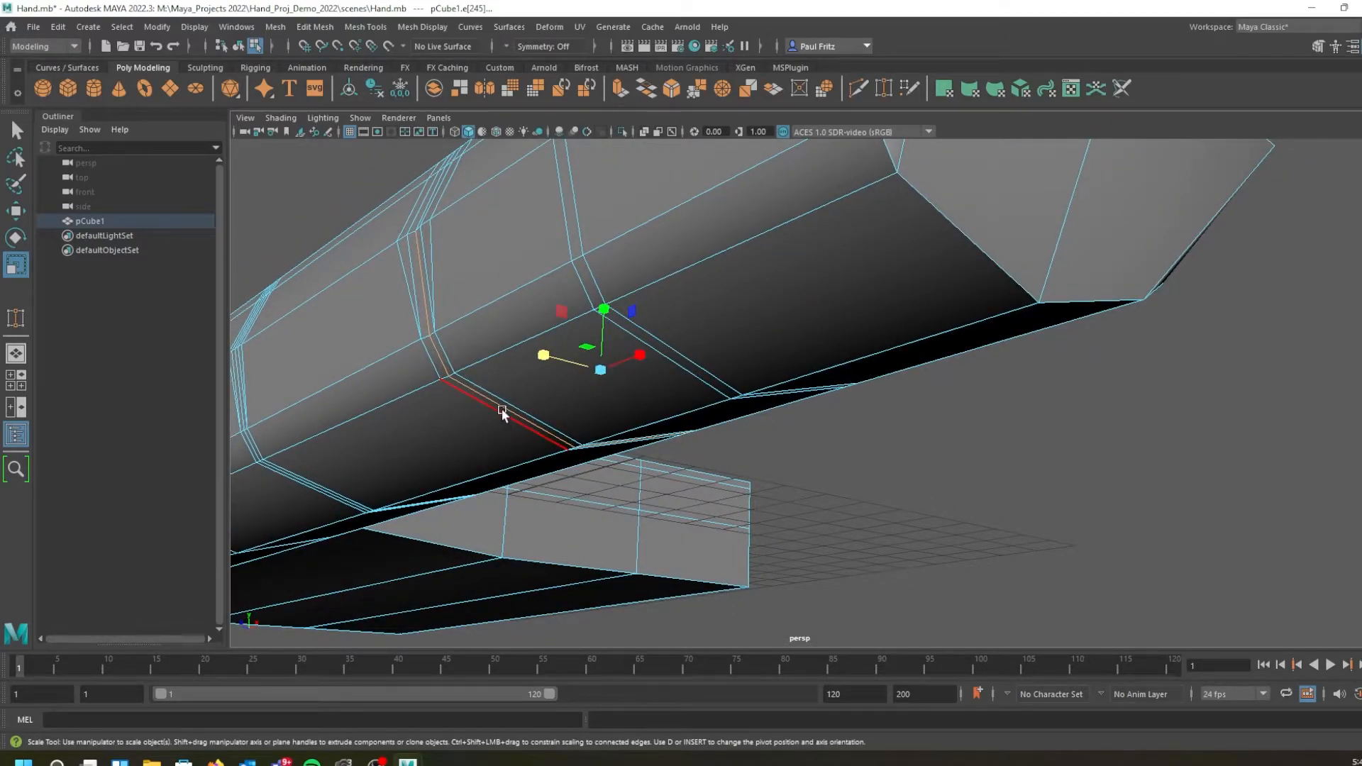
# Try raising the middle loop's side and underside edges at the joint nearer the fingertip, and undo both moves
pyautogui.press('w')
pyautogui.moveTo(607, 303); pyautogui.dragTo(607, 304)
pyautogui.keyDown('alt'); pyautogui.moveTo(424, 372); pyautogui.dragTo(523, 372); pyautogui.keyUp('alt')
pyautogui.keyDown('alt'); pyautogui.moveTo(638, 363); pyautogui.dragTo(640, 372); pyautogui.keyUp('alt')
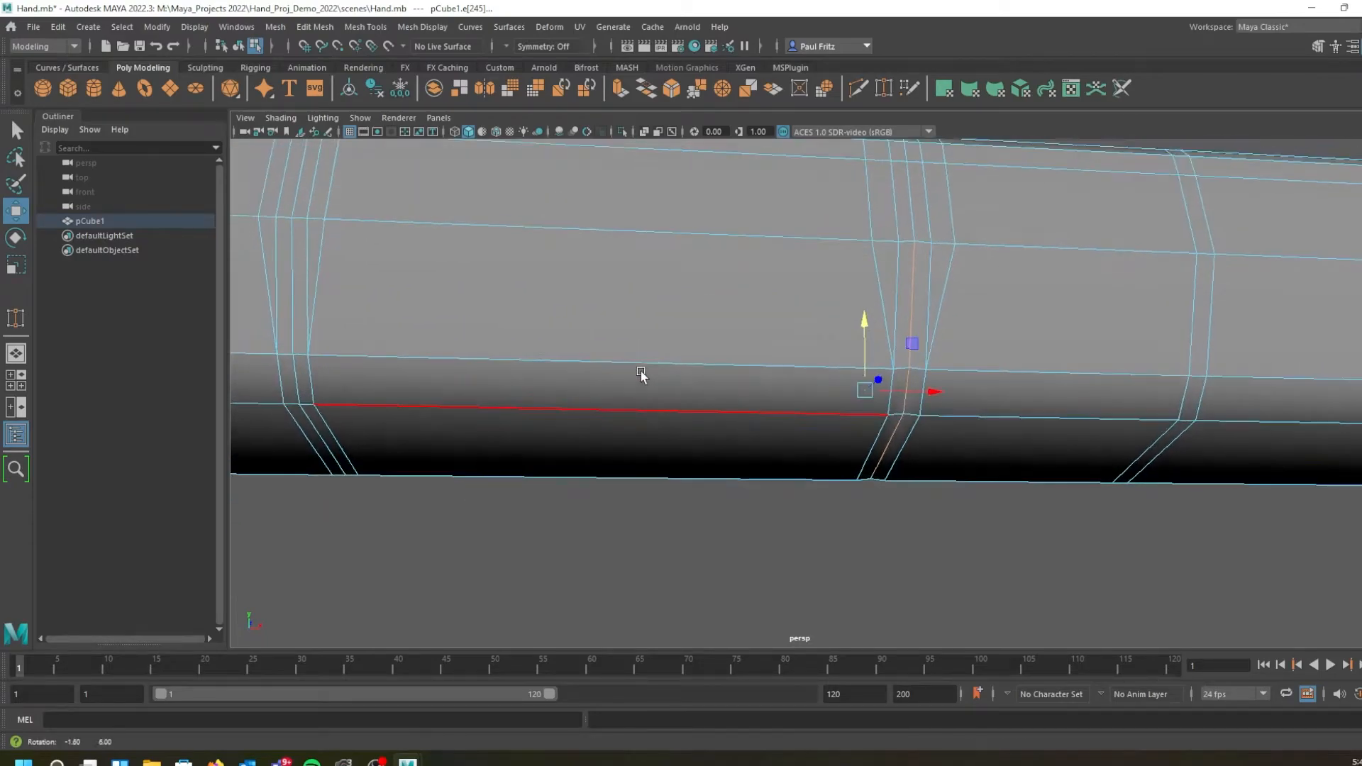
pyautogui.moveTo(863, 320); pyautogui.dragTo(796, 334)
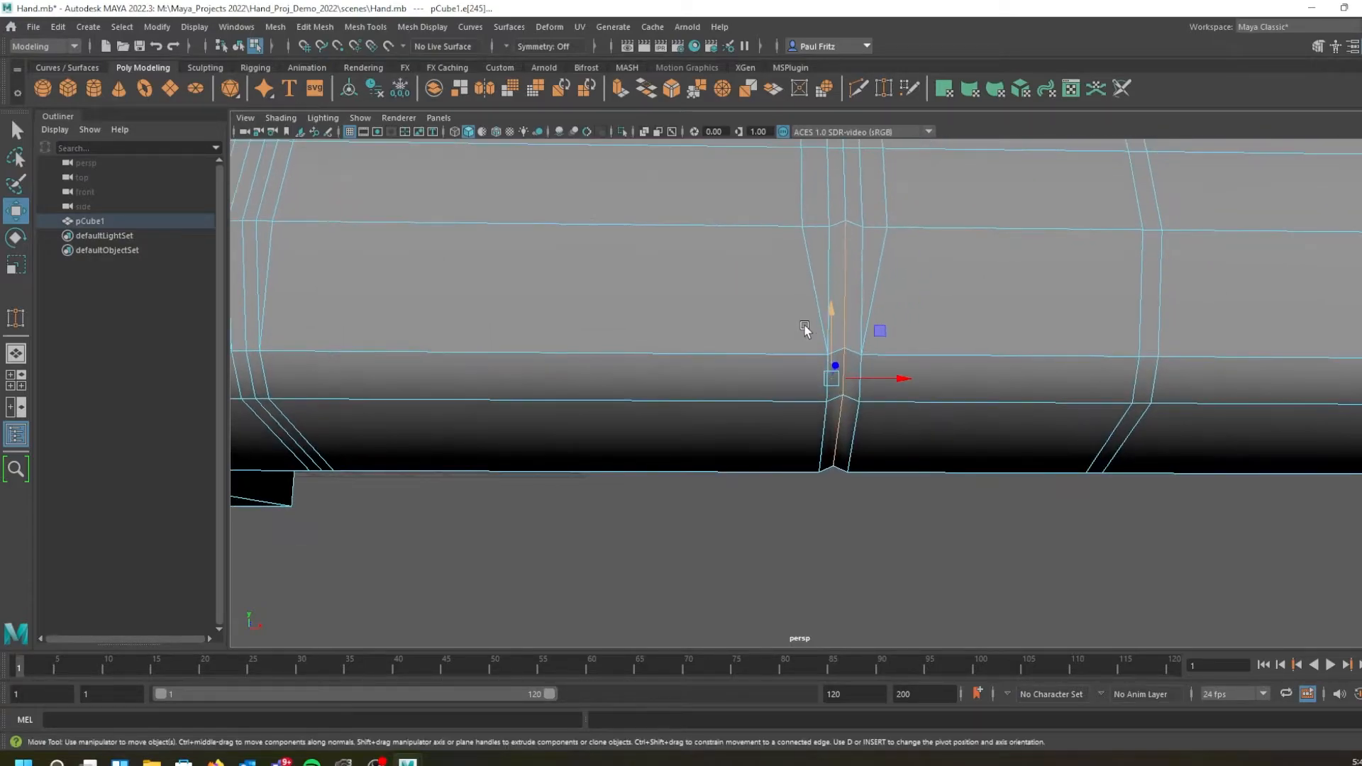
pyautogui.hotkey('ctrl', 'z')
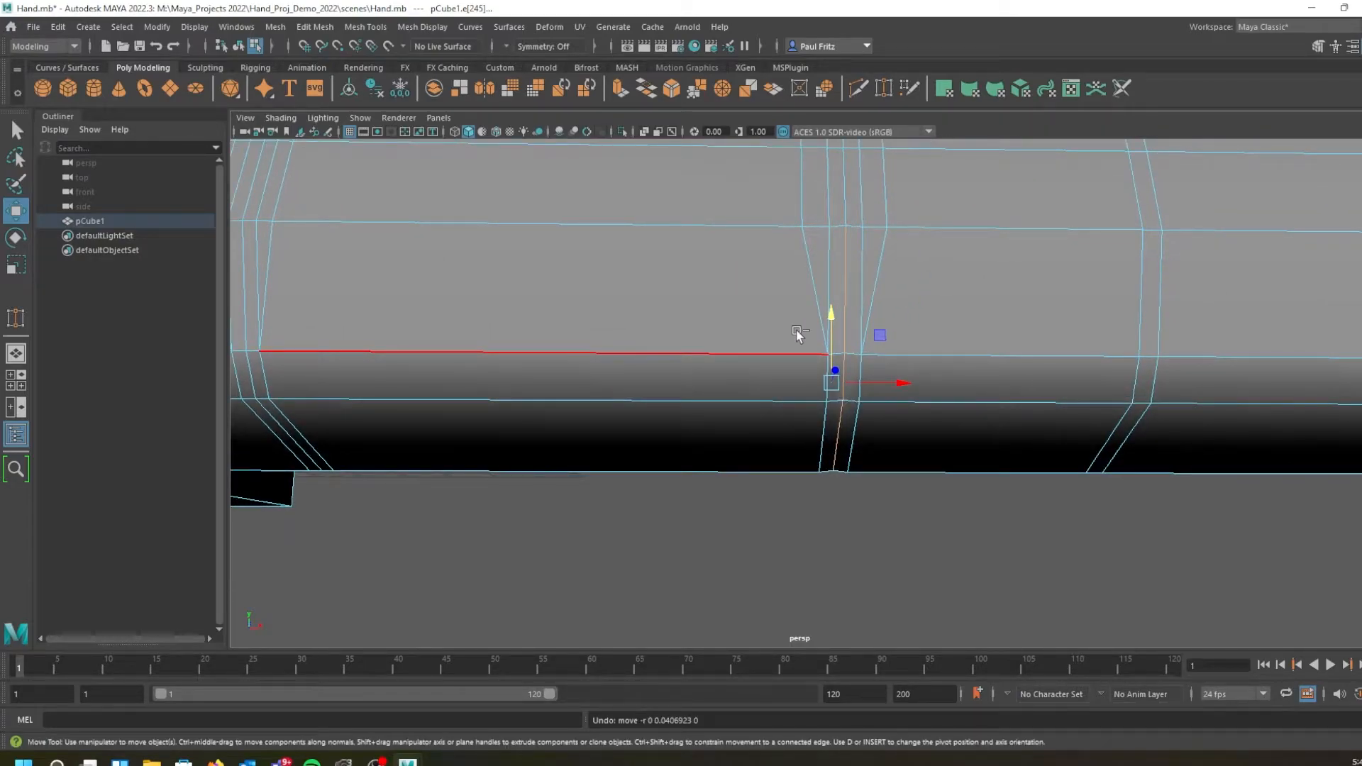
pyautogui.hotkey('ctrl', 'z')
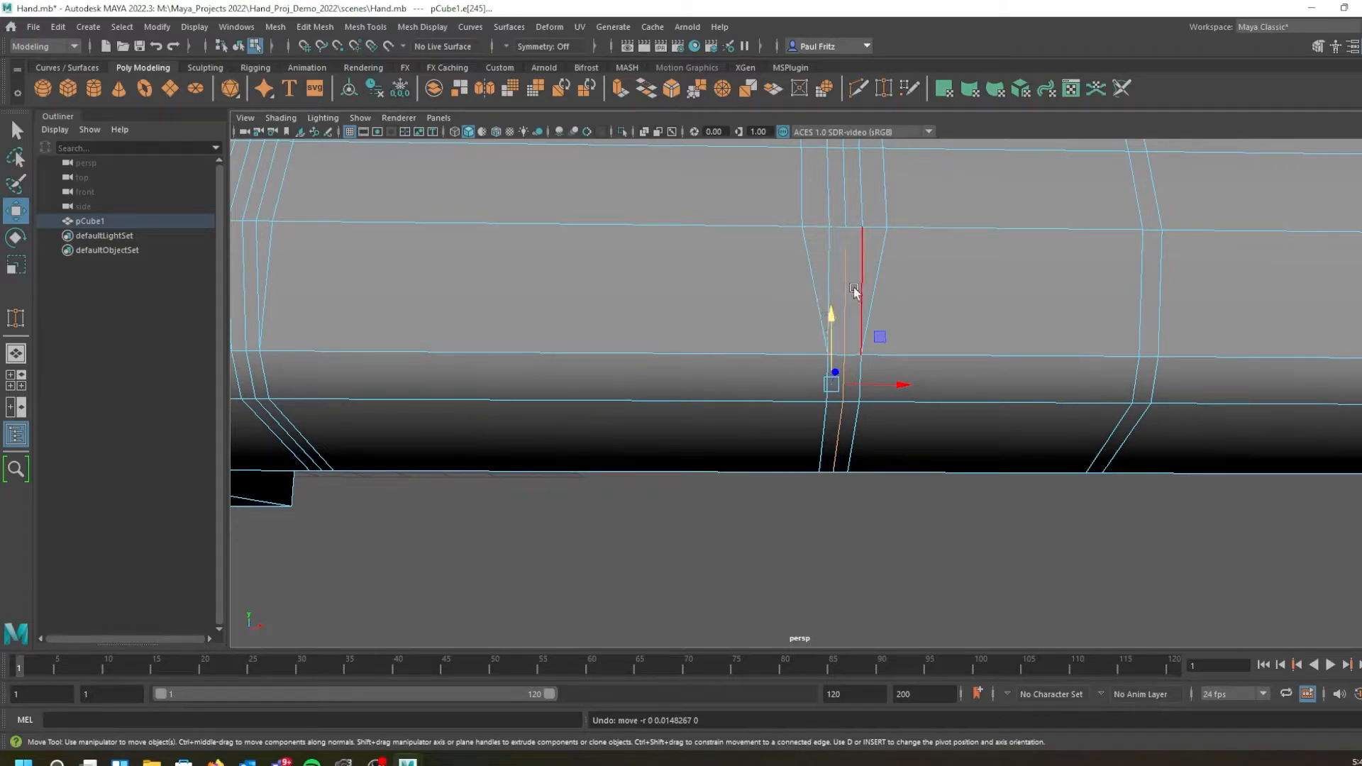
# Raise only the middle loop's lowest edges at the joint nearer the fingertip into an underside crease, using smooth preview to judge it
pyautogui.keyDown('alt'); pyautogui.moveTo(1002, 318); pyautogui.dragTo(731, 381); pyautogui.keyUp('alt')
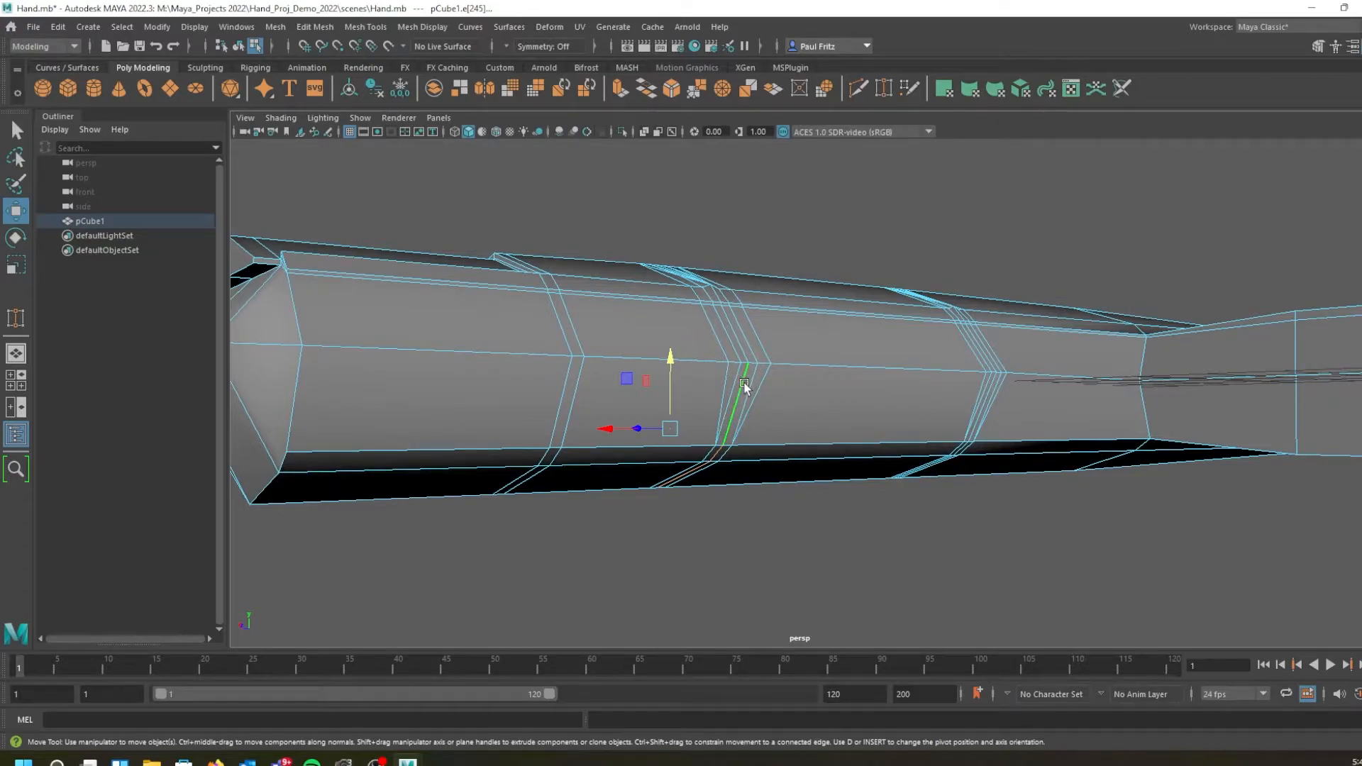
pyautogui.click(715, 451)
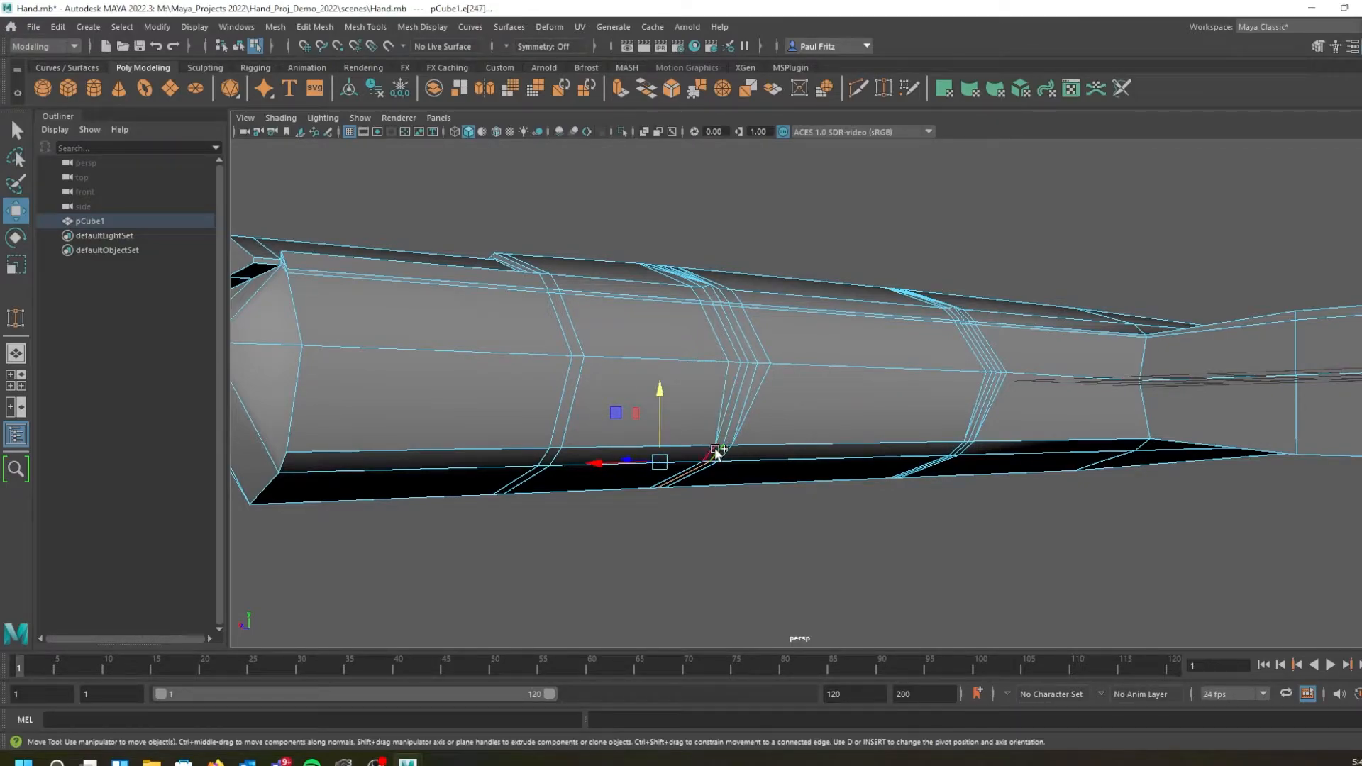
pyautogui.moveTo(659, 388); pyautogui.dragTo(660, 388)
pyautogui.keyDown('alt'); pyautogui.moveTo(456, 404); pyautogui.dragTo(663, 297); pyautogui.keyUp('alt')
pyautogui.press('3')
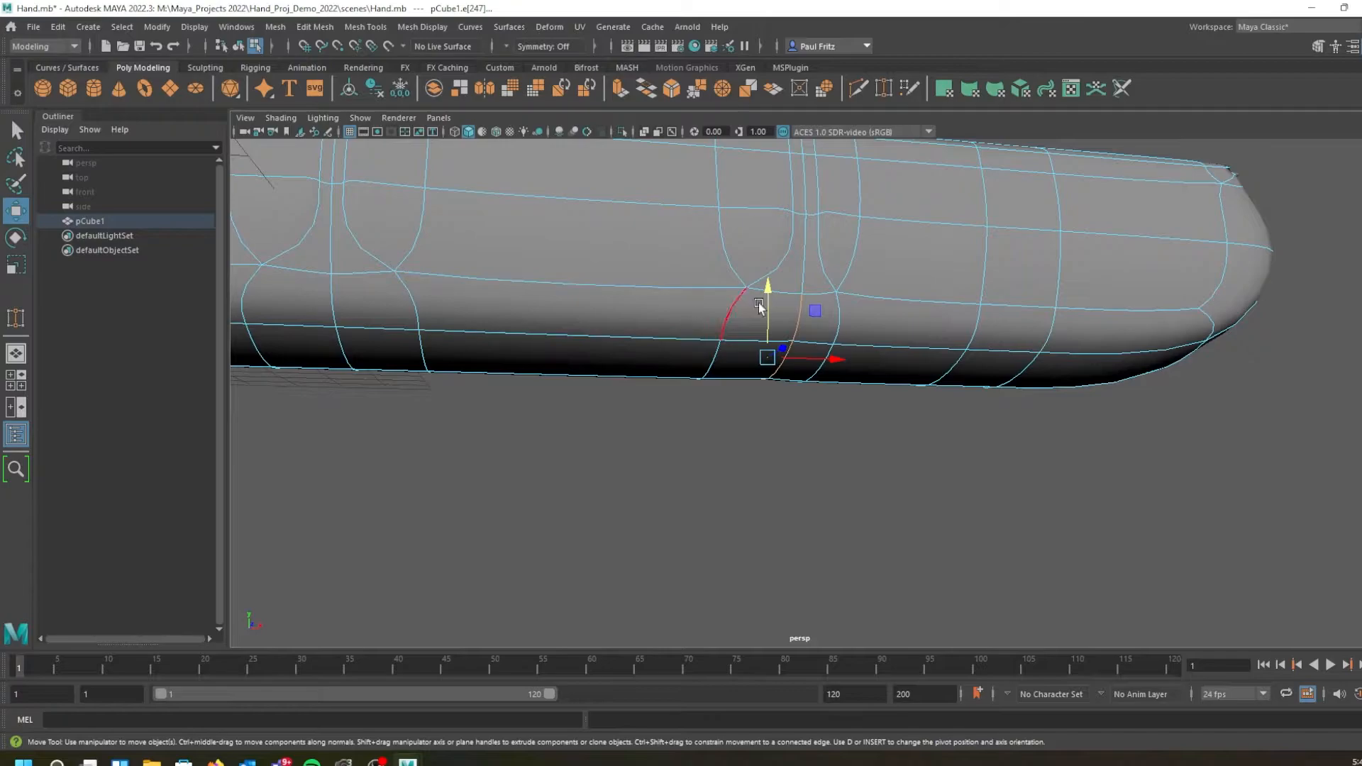
pyautogui.moveTo(767, 284); pyautogui.dragTo(677, 295)
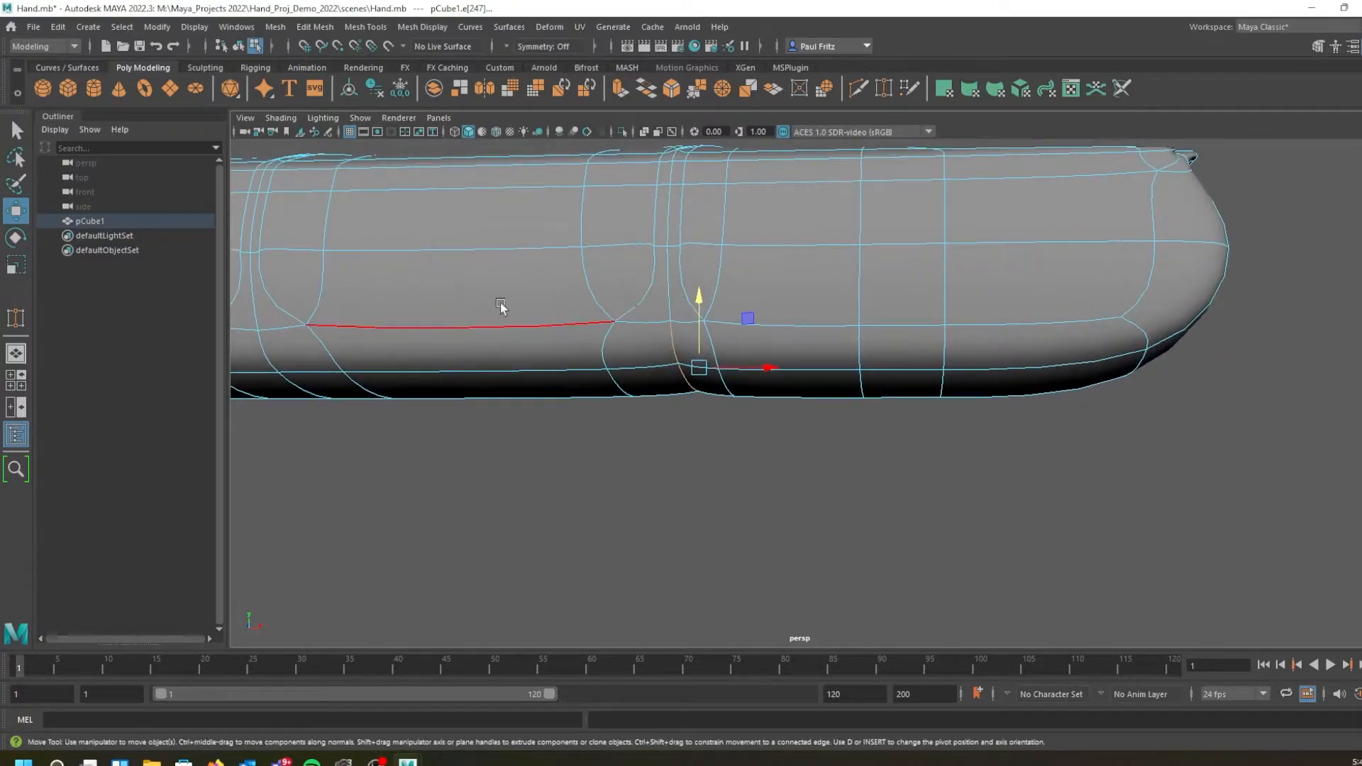
pyautogui.keyDown('alt'); pyautogui.moveTo(416, 291); pyautogui.dragTo(535, 335); pyautogui.keyUp('alt')
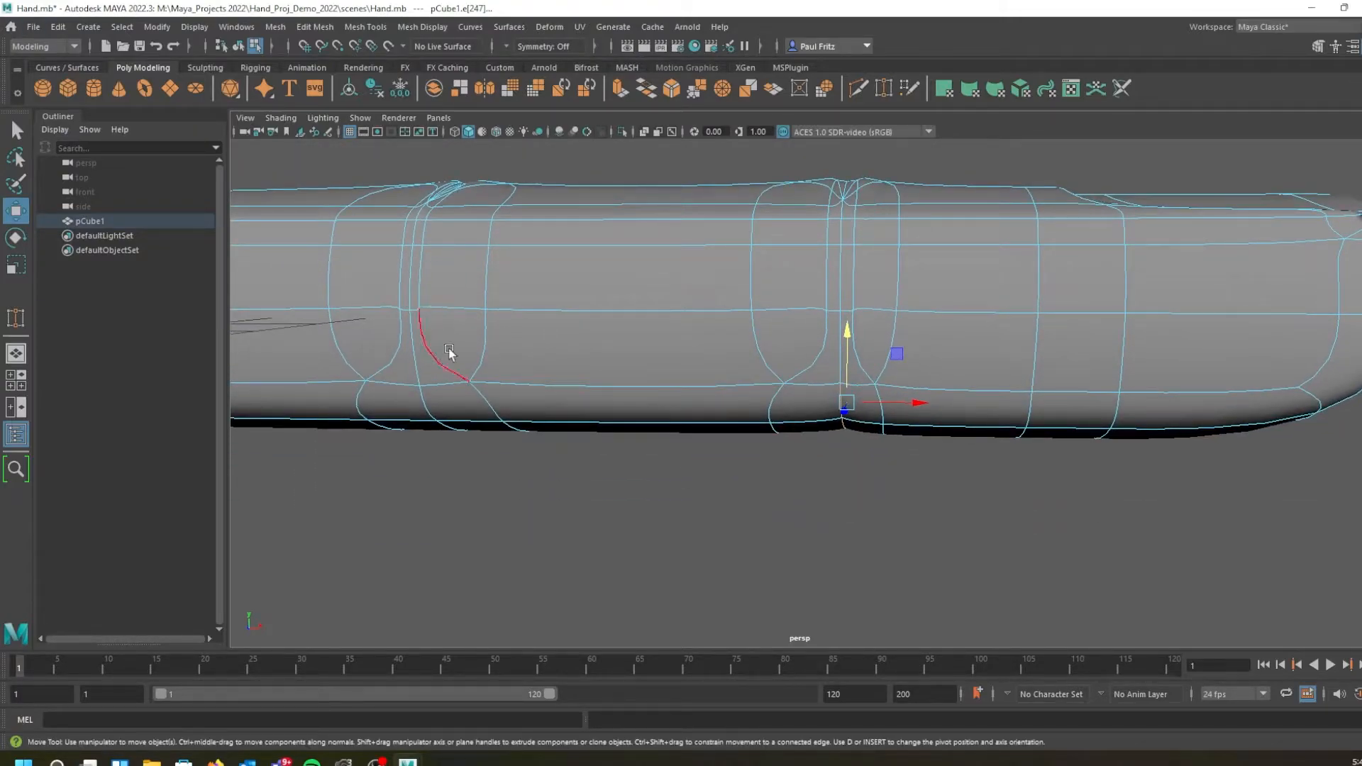
pyautogui.keyDown('alt'); pyautogui.moveTo(478, 298); pyautogui.dragTo(611, 291); pyautogui.keyUp('alt')
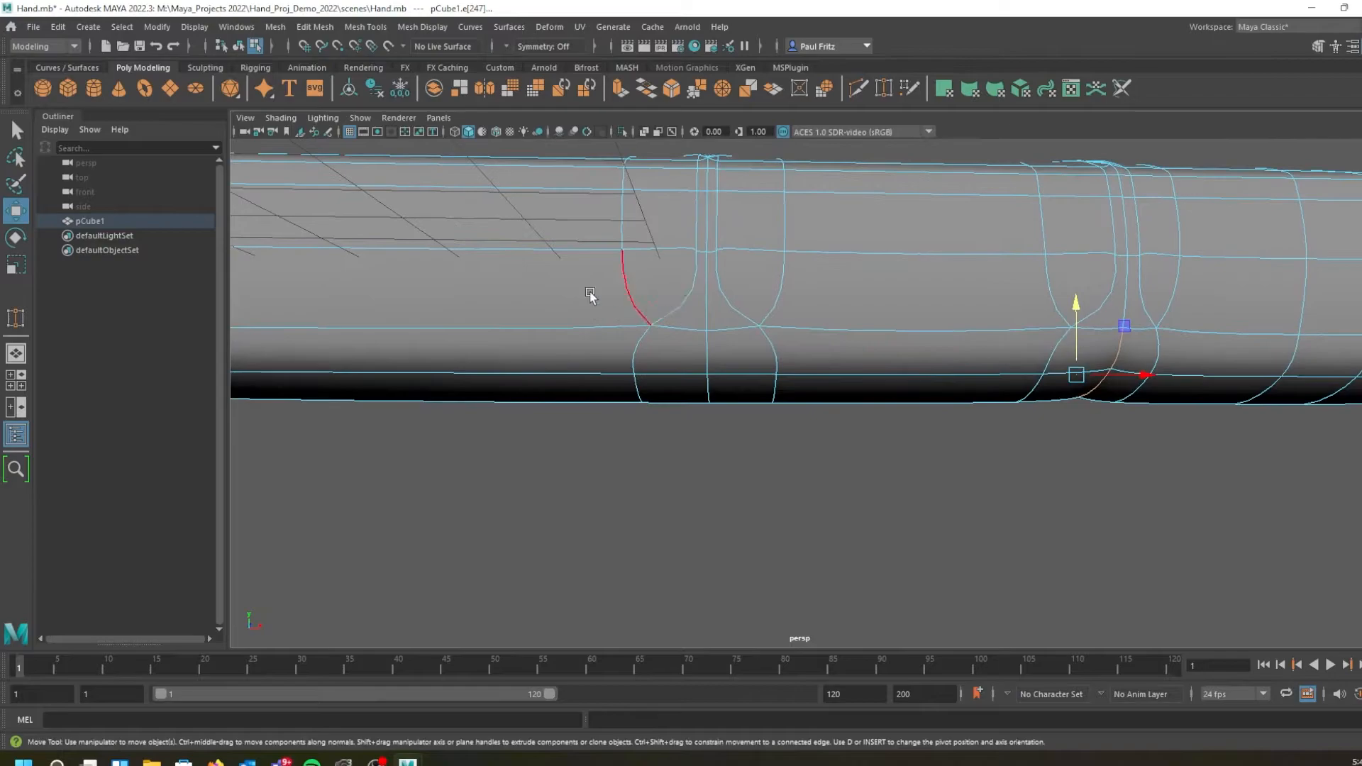
pyautogui.press('1')
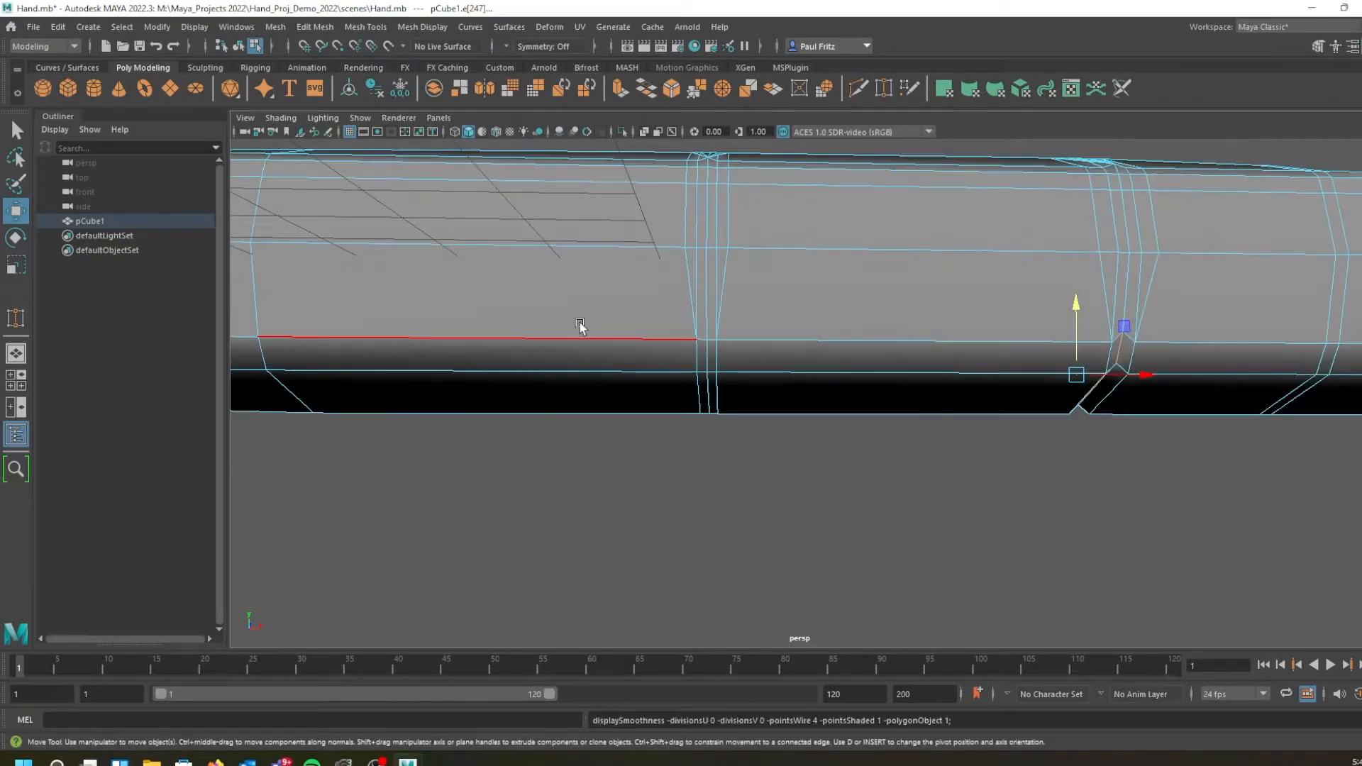
# Select the middle loop's side and underside edges at the joint nearer the palm, and activate Scale for them
pyautogui.click(704, 321)
pyautogui.keyDown('alt'); pyautogui.moveTo(806, 390); pyautogui.dragTo(612, 385); pyautogui.keyUp('alt')
pyautogui.keyDown('alt'); pyautogui.moveTo(791, 312); pyautogui.dragTo(851, 296); pyautogui.keyUp('alt')
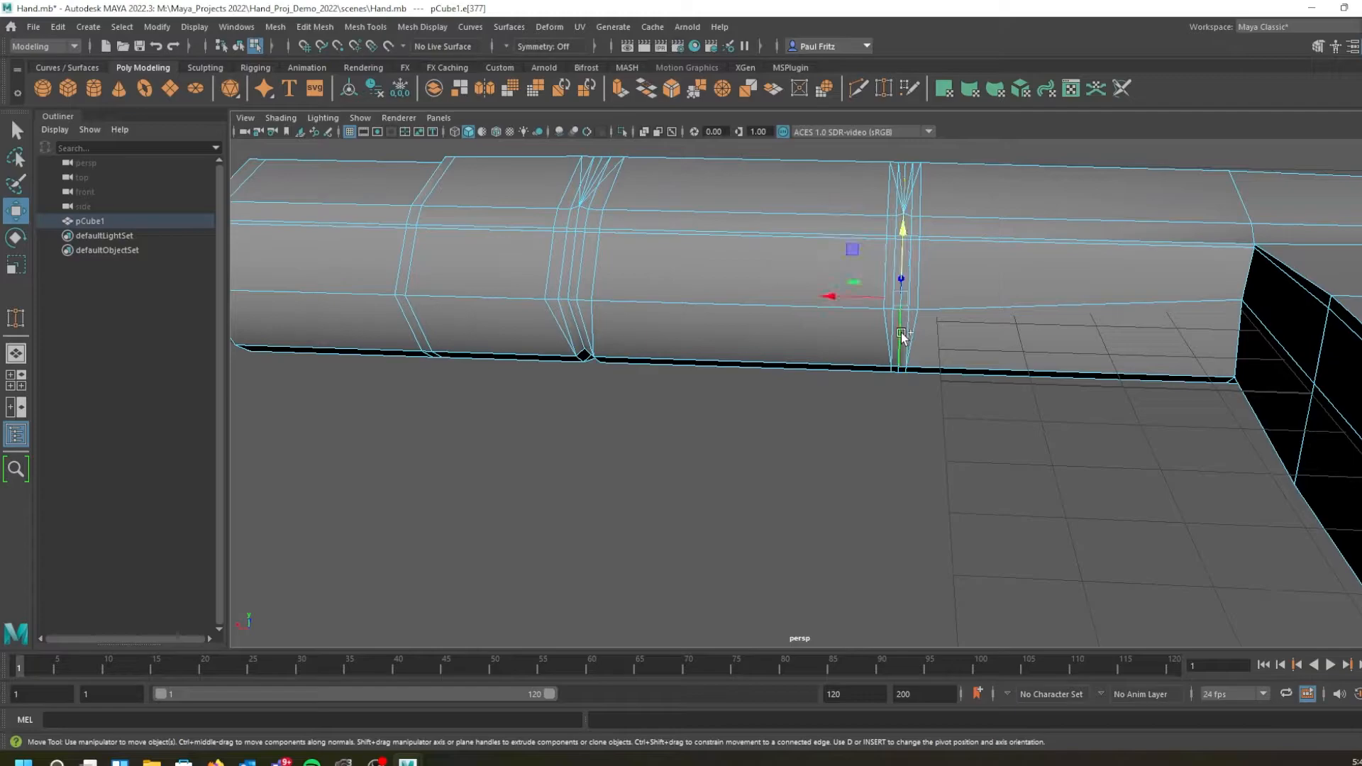
pyautogui.click(854, 368)
pyautogui.keyDown('alt'); pyautogui.moveTo(854, 367); pyautogui.dragTo(983, 331); pyautogui.keyUp('alt')
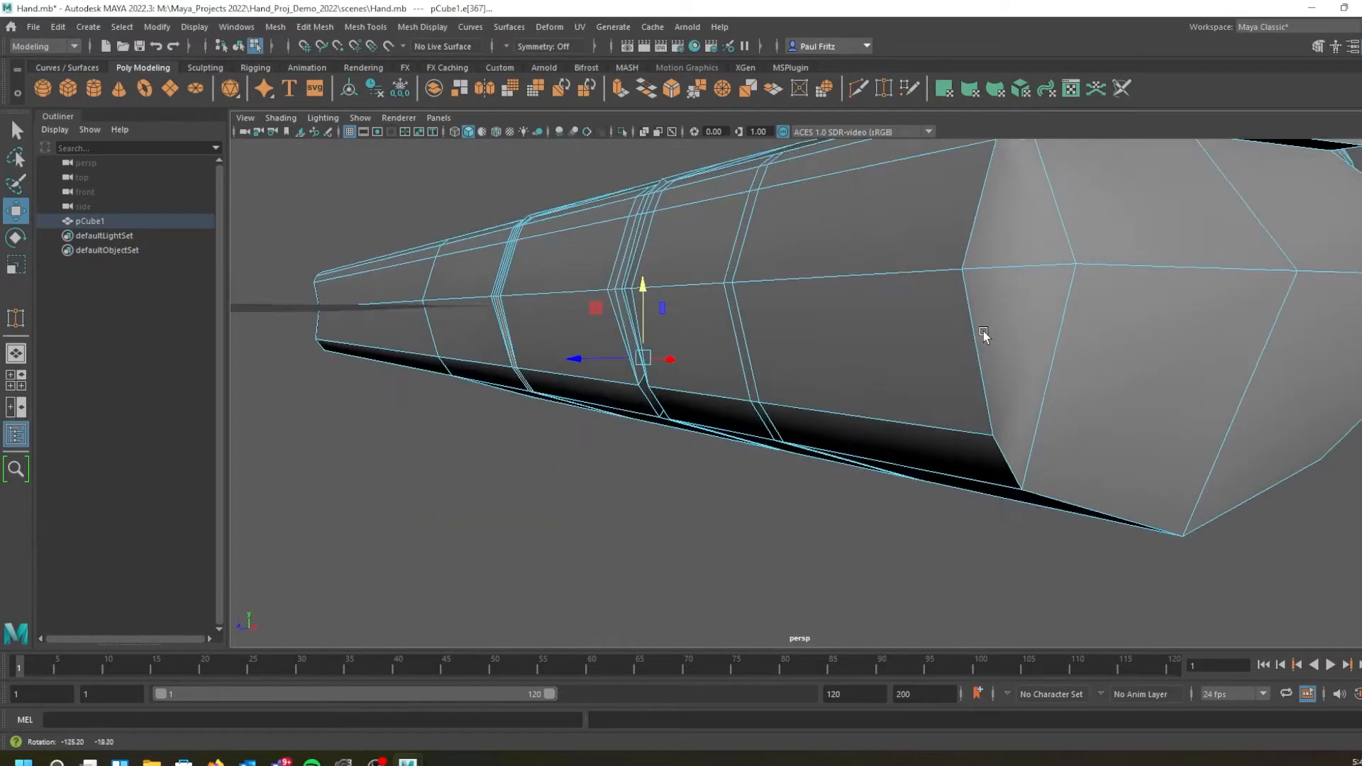
pyautogui.press('r')
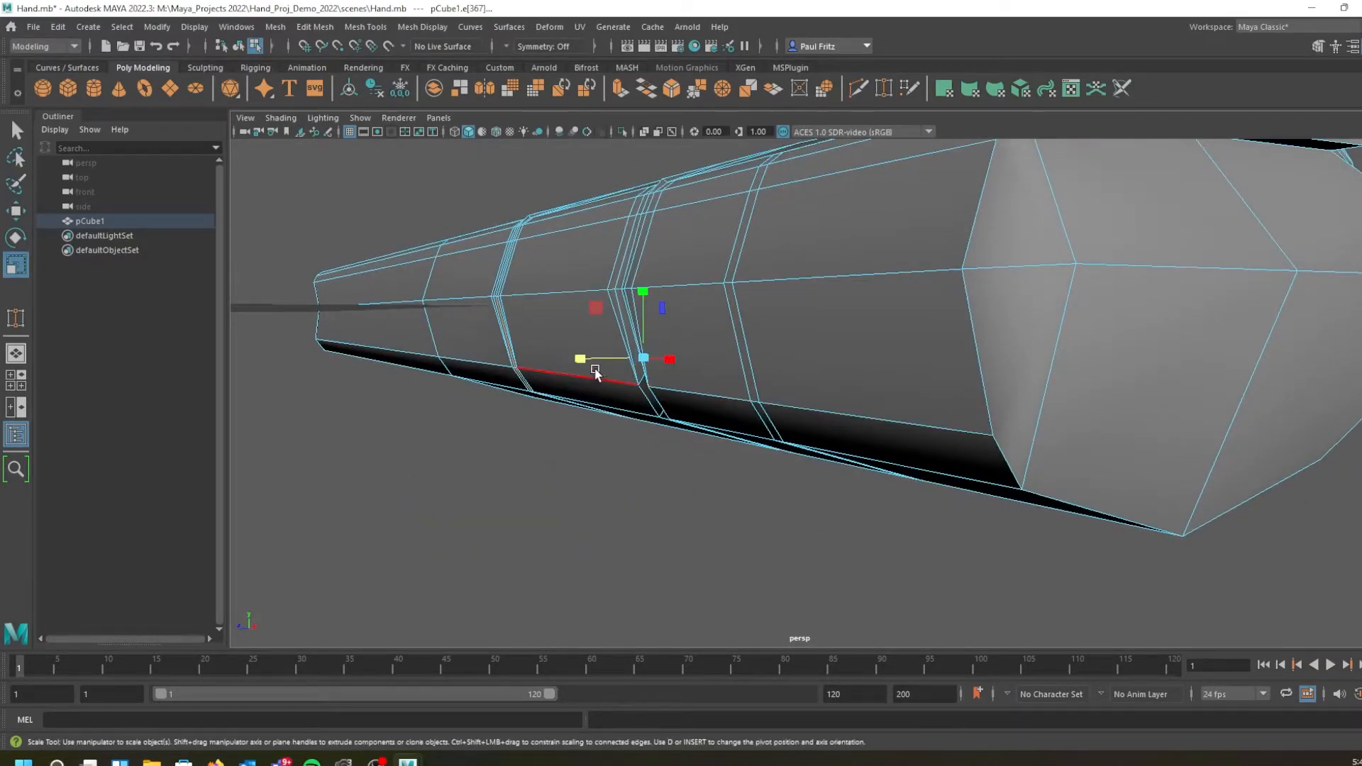
pyautogui.keyDown('alt'); pyautogui.moveTo(570, 391); pyautogui.dragTo(574, 310); pyautogui.keyUp('alt')
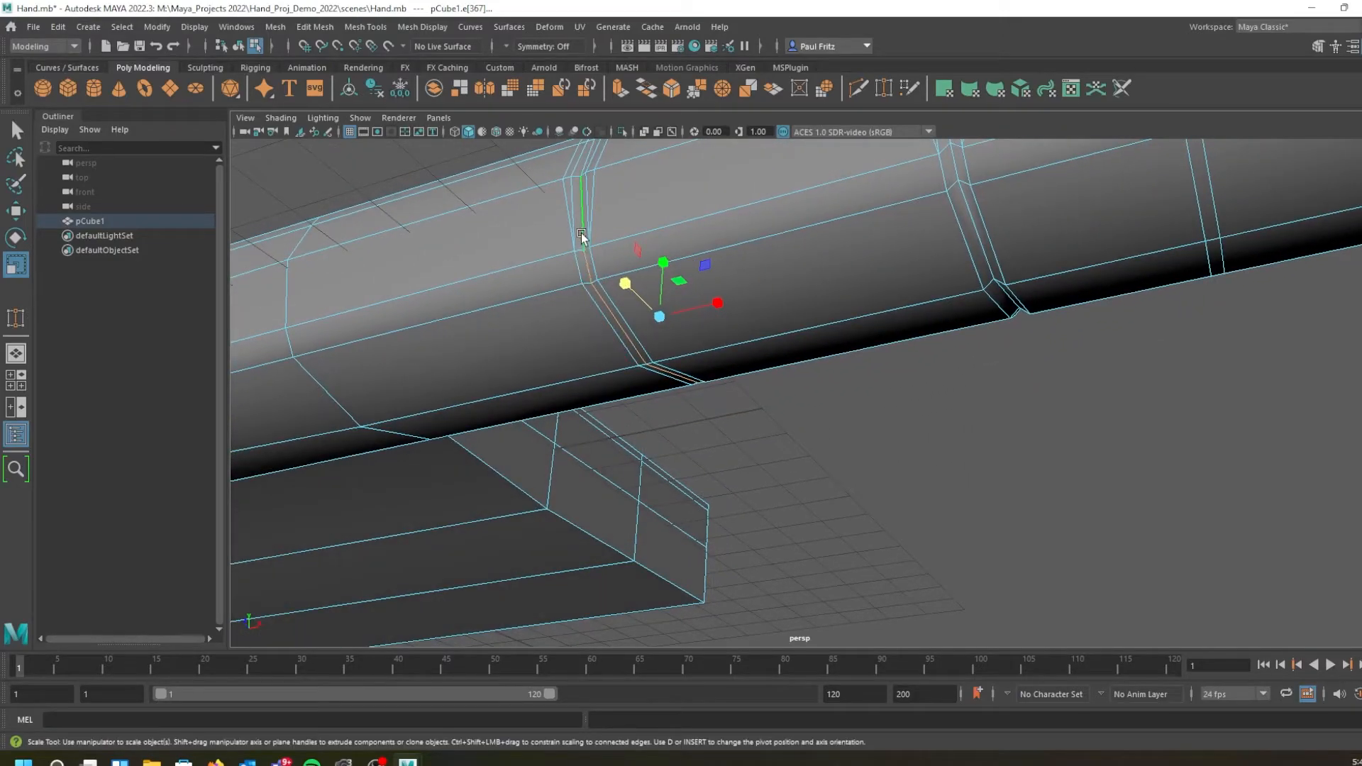
pyautogui.keyDown('alt'); pyautogui.moveTo(769, 401); pyautogui.dragTo(597, 397); pyautogui.keyUp('alt')
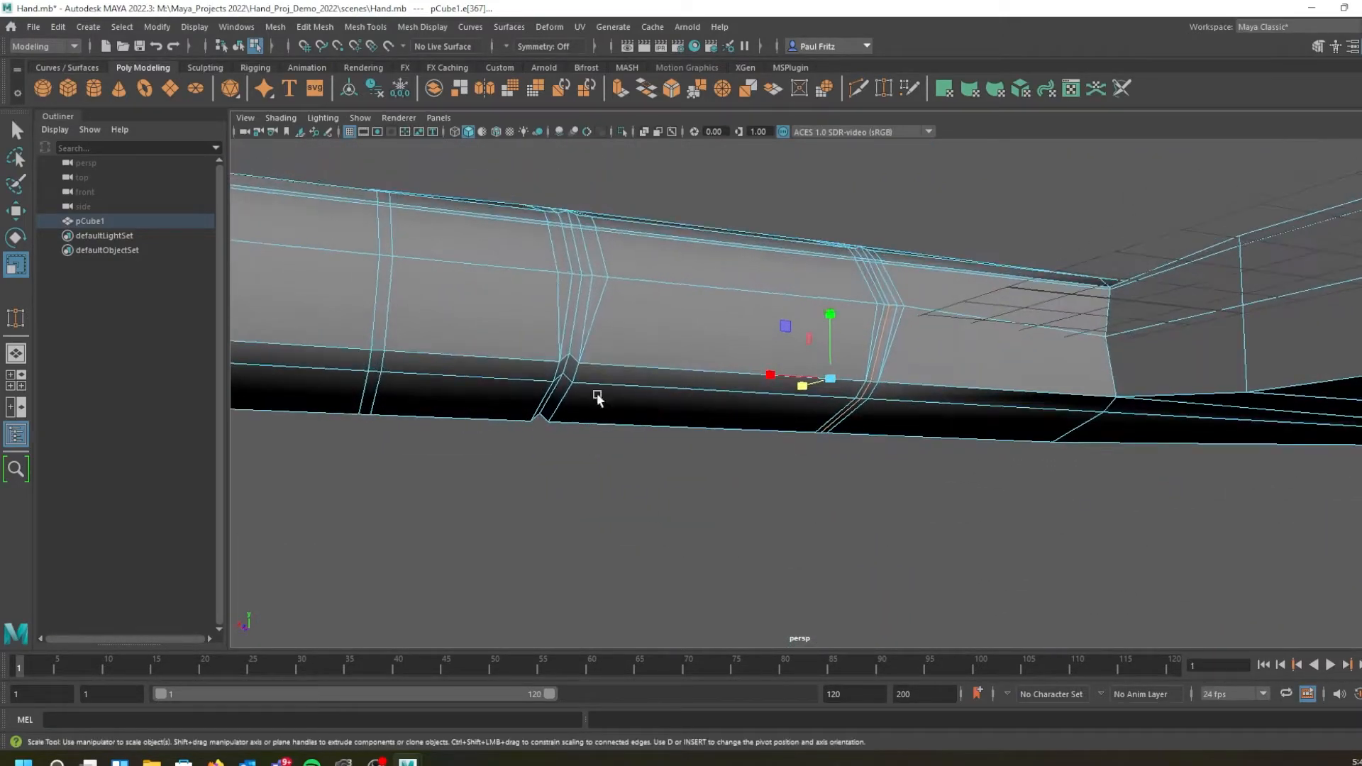
# Raise the middle loop's lowest edges at the joint nearer the palm into an underside crease while previewing the mesh smoothed
pyautogui.click(882, 327)
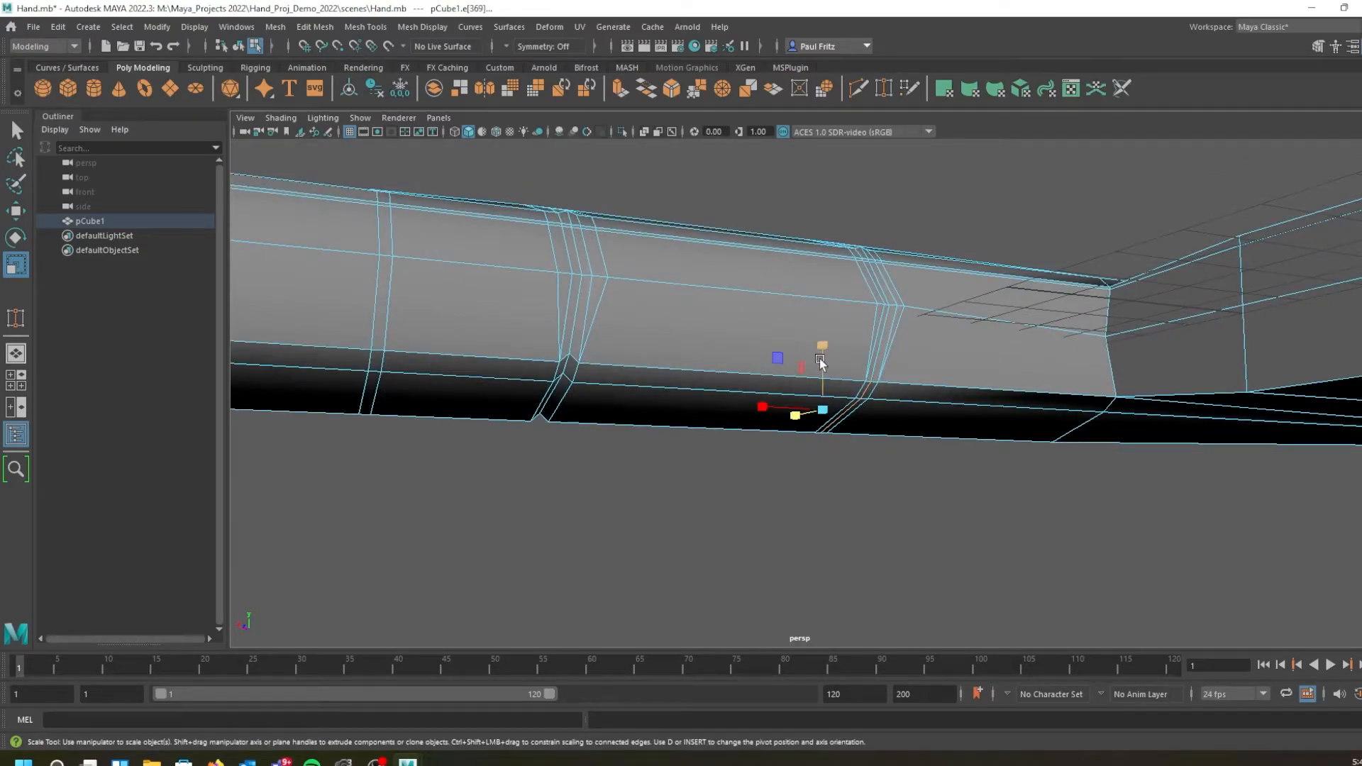
pyautogui.press('w')
pyautogui.keyDown('alt'); pyautogui.moveTo(787, 394); pyautogui.dragTo(821, 353); pyautogui.keyUp('alt')
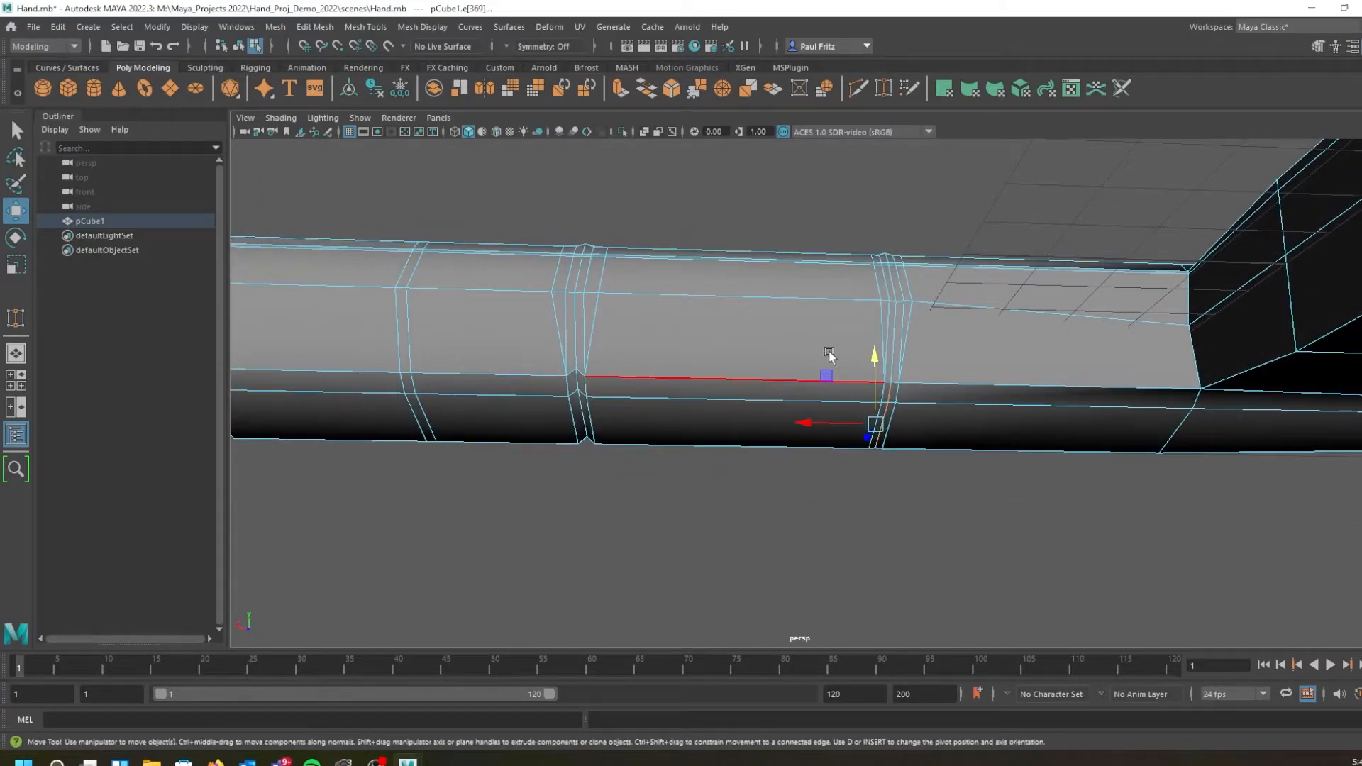
pyautogui.press('3')
pyautogui.scroll(1, 891, 398)
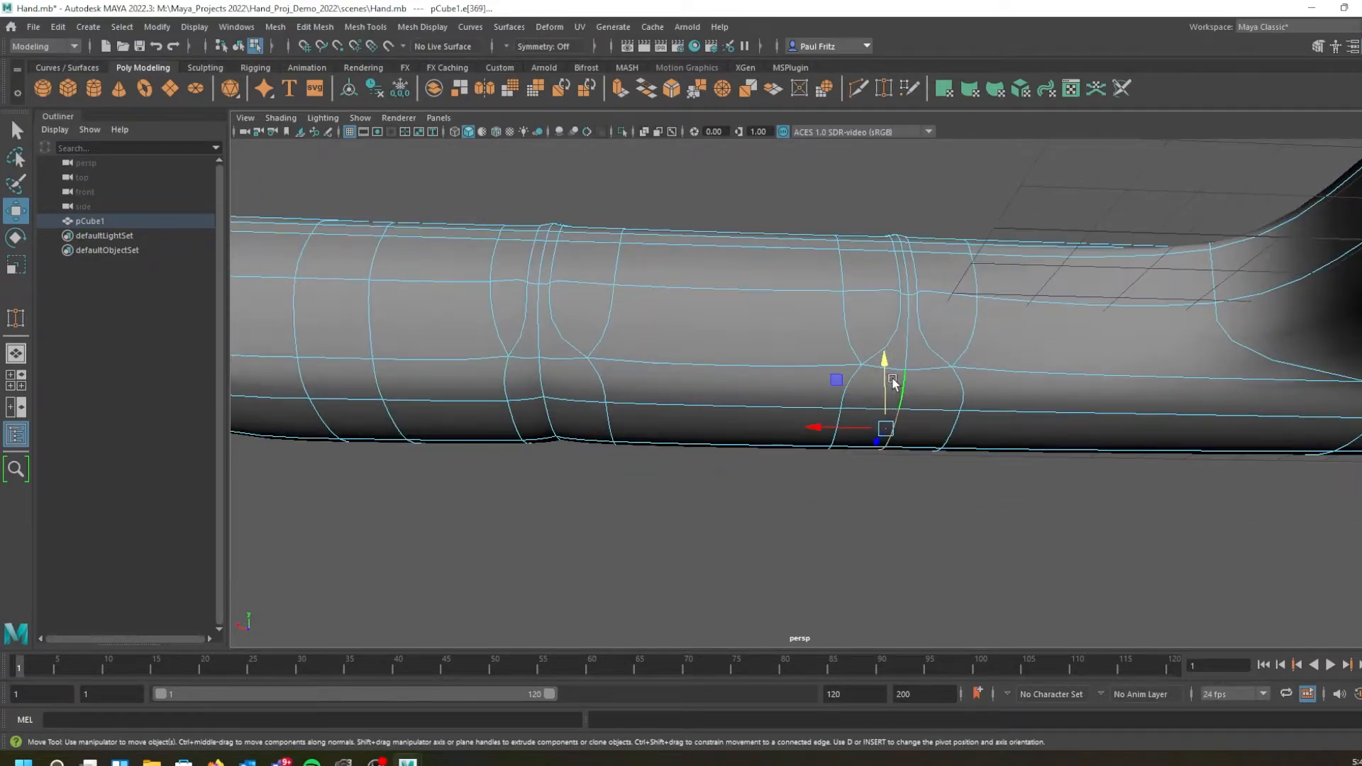
pyautogui.moveTo(883, 359); pyautogui.dragTo(884, 339)
pyautogui.scroll(-2, 844, 390)
pyautogui.scroll(-1, 809, 423)
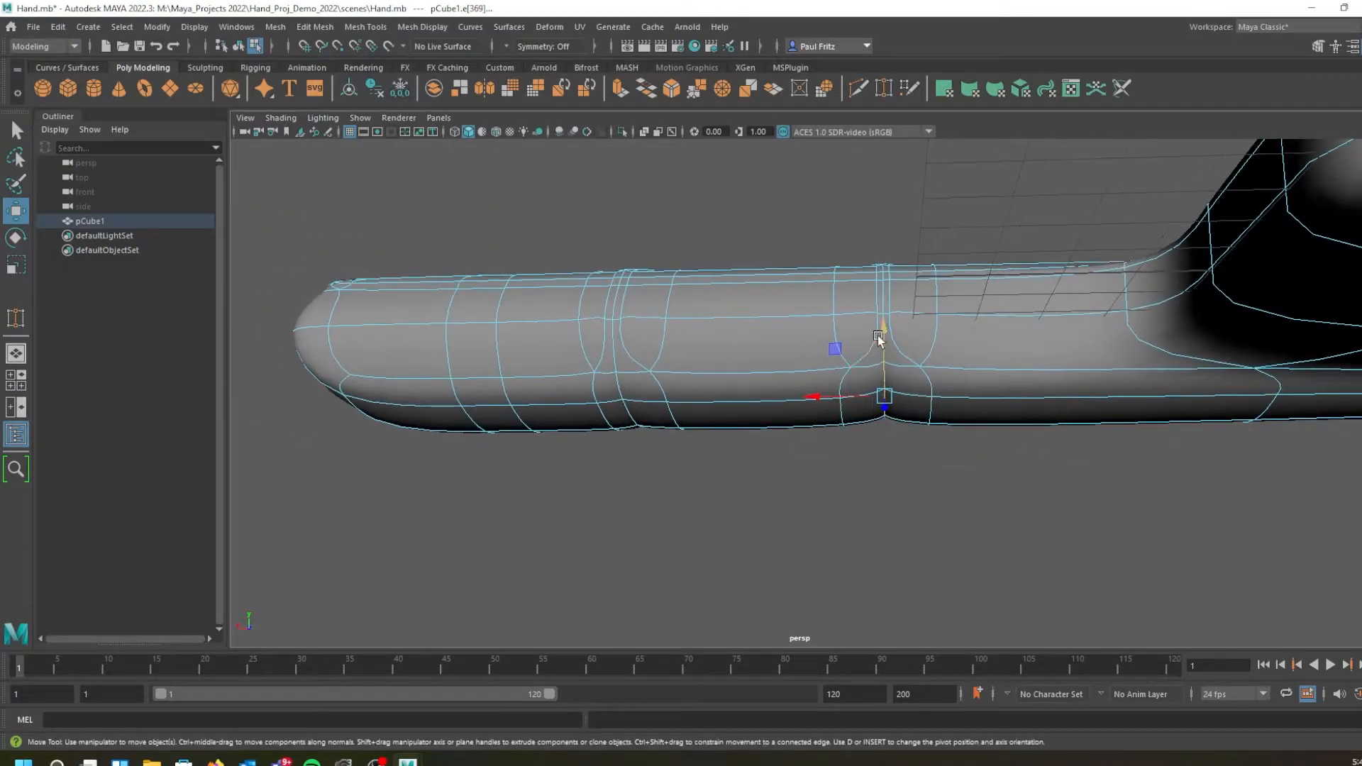
# Examine the smoothed finger's joints and its transition into the palm, and return the mesh to unsmoothed display
pyautogui.keyDown('alt'); pyautogui.moveTo(836, 444); pyautogui.dragTo(733, 383); pyautogui.keyUp('alt')
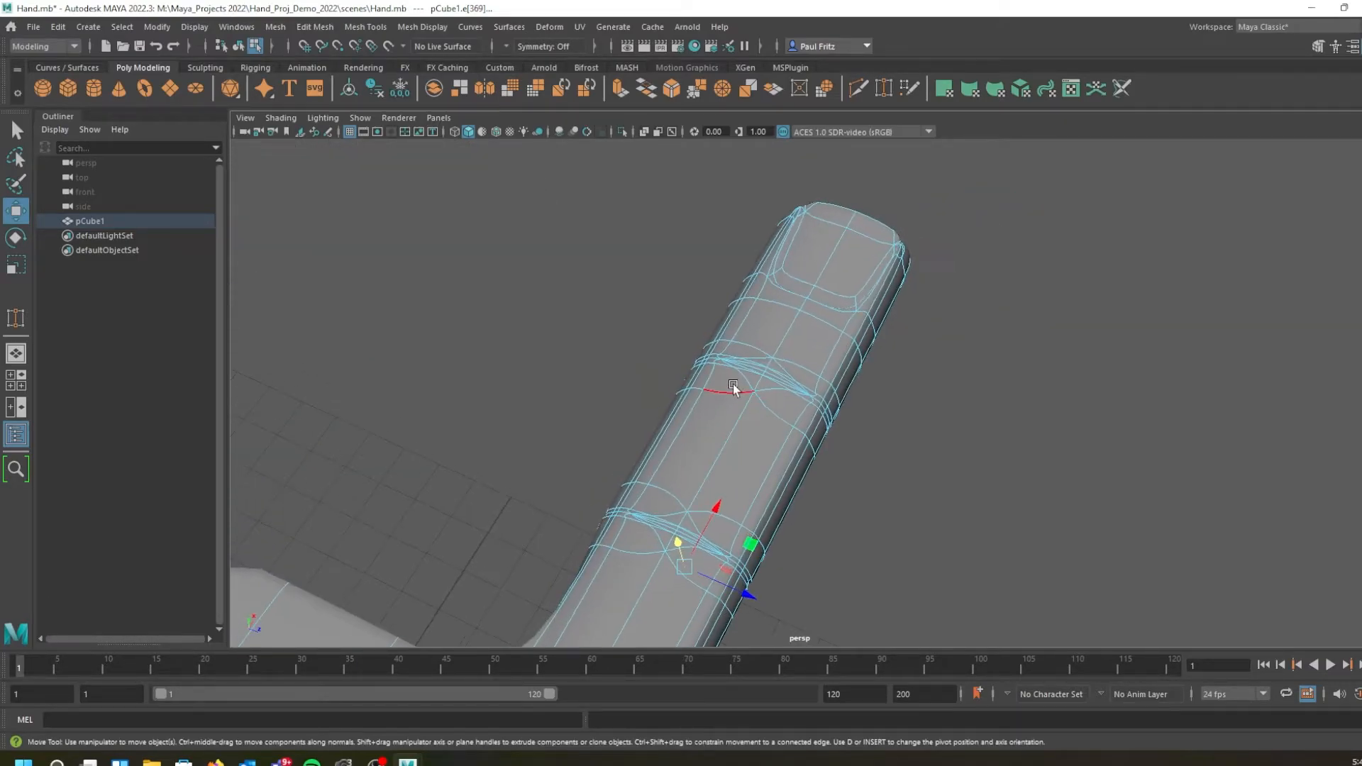
pyautogui.keyDown('alt'); pyautogui.moveTo(734, 383); pyautogui.dragTo(775, 311, button='middle'); pyautogui.keyUp('alt')
pyautogui.scroll(1, 775, 310)
pyautogui.keyDown('alt'); pyautogui.moveTo(507, 422); pyautogui.dragTo(424, 388); pyautogui.keyUp('alt')
pyautogui.keyDown('alt'); pyautogui.moveTo(425, 387); pyautogui.dragTo(693, 271, button='middle'); pyautogui.keyUp('alt')
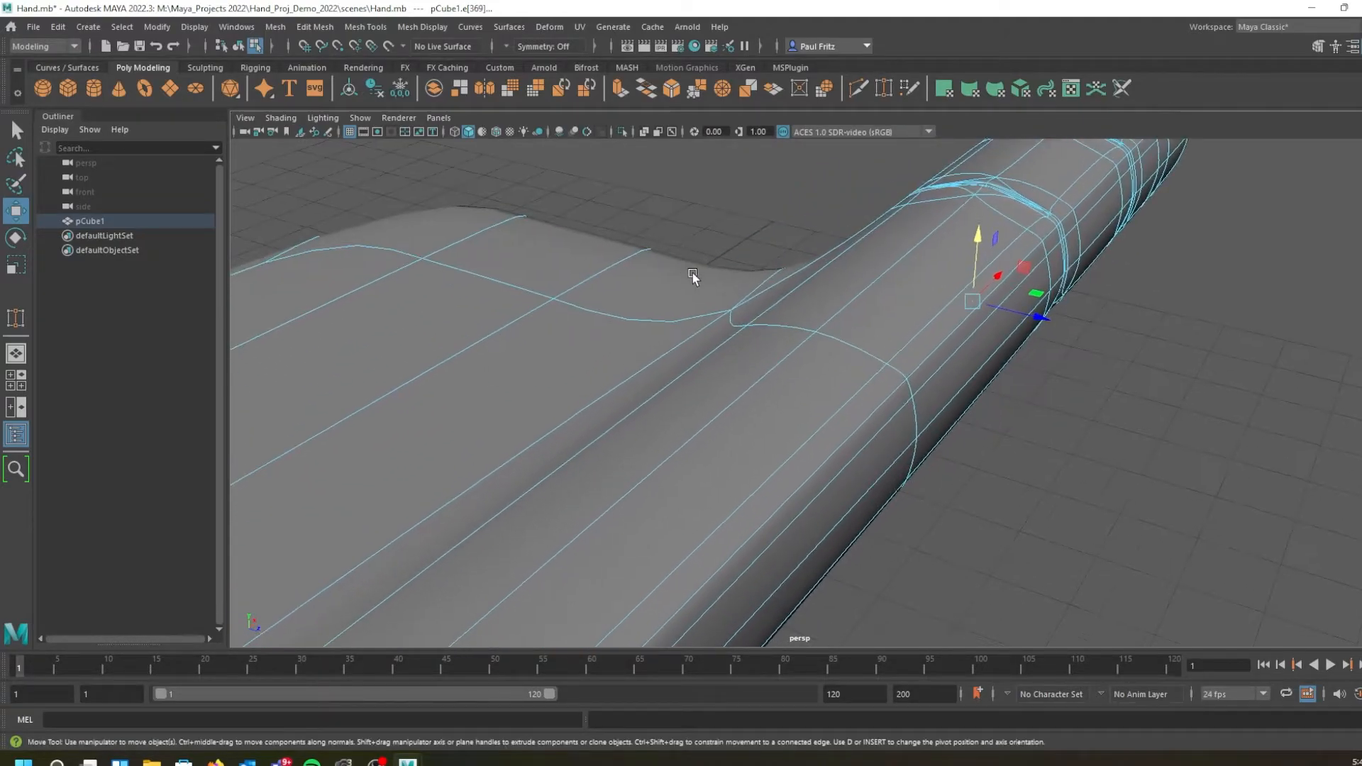
pyautogui.keyDown('alt'); pyautogui.moveTo(800, 362); pyautogui.dragTo(726, 402); pyautogui.keyUp('alt')
pyautogui.press('1')
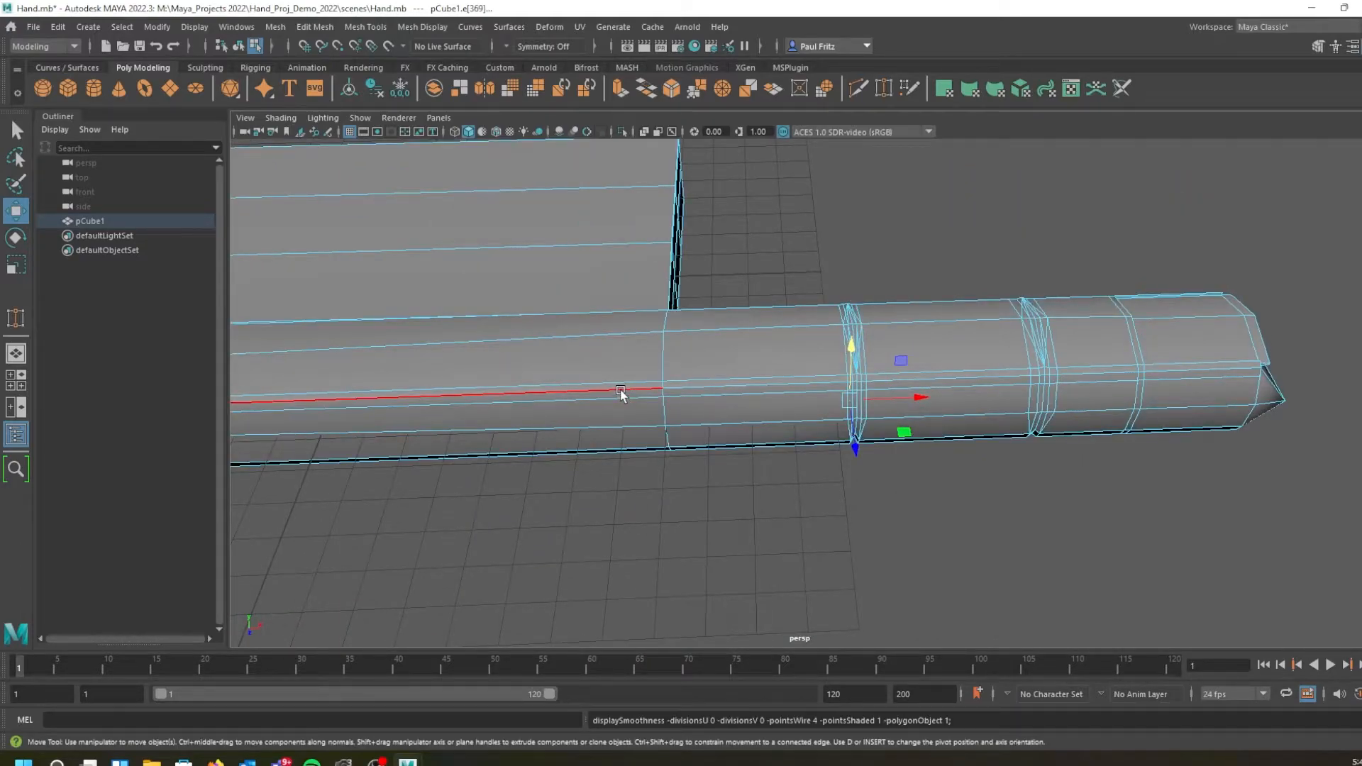
# Examine the unsmoothed topology where the finger meets the palm block, from above and from the palm's front face
pyautogui.scroll(-3, 654, 530)
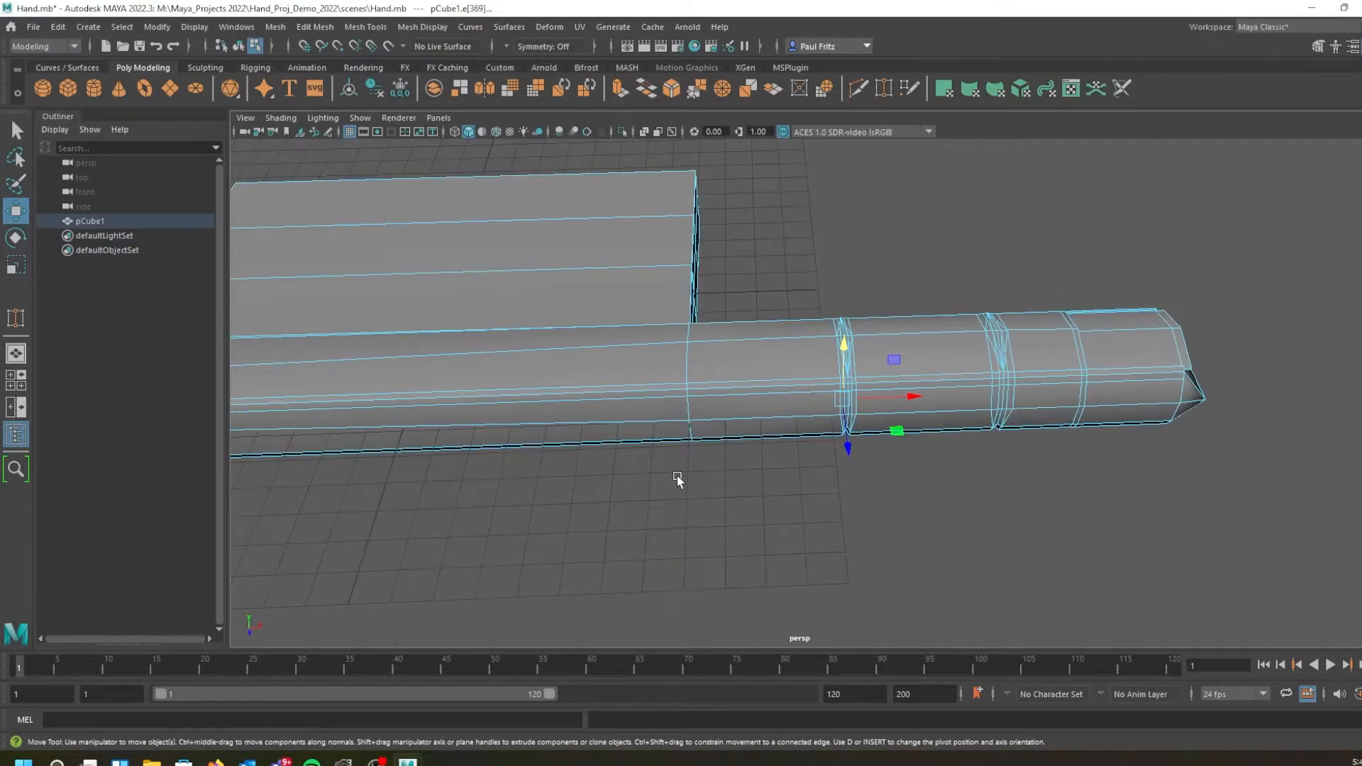
pyautogui.keyDown('alt'); pyautogui.moveTo(669, 449); pyautogui.dragTo(635, 444); pyautogui.keyUp('alt')
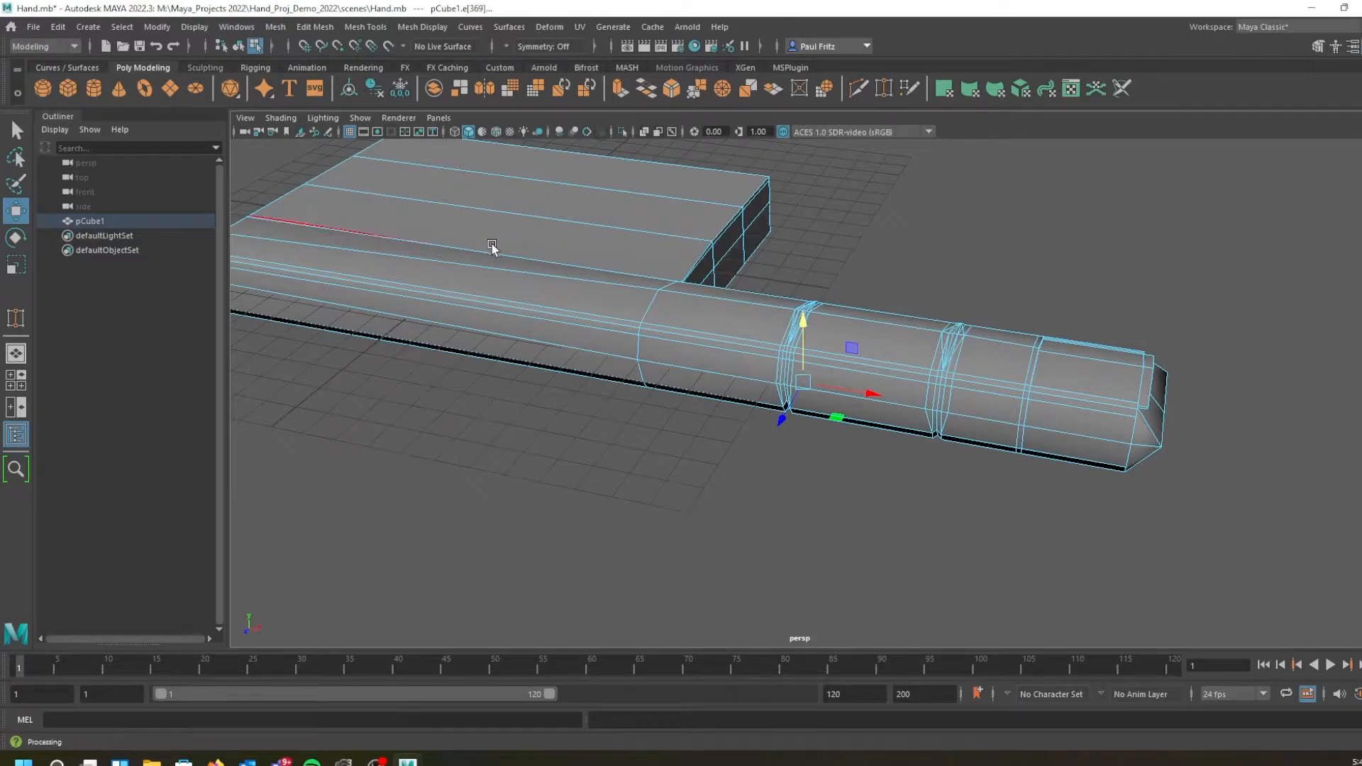
pyautogui.moveTo(586, 334)
pyautogui.keyDown('alt'); pyautogui.mouseDown()
pyautogui.moveTo(587, 361)
pyautogui.moveTo(603, 345)
pyautogui.mouseUp(); pyautogui.keyUp('alt')
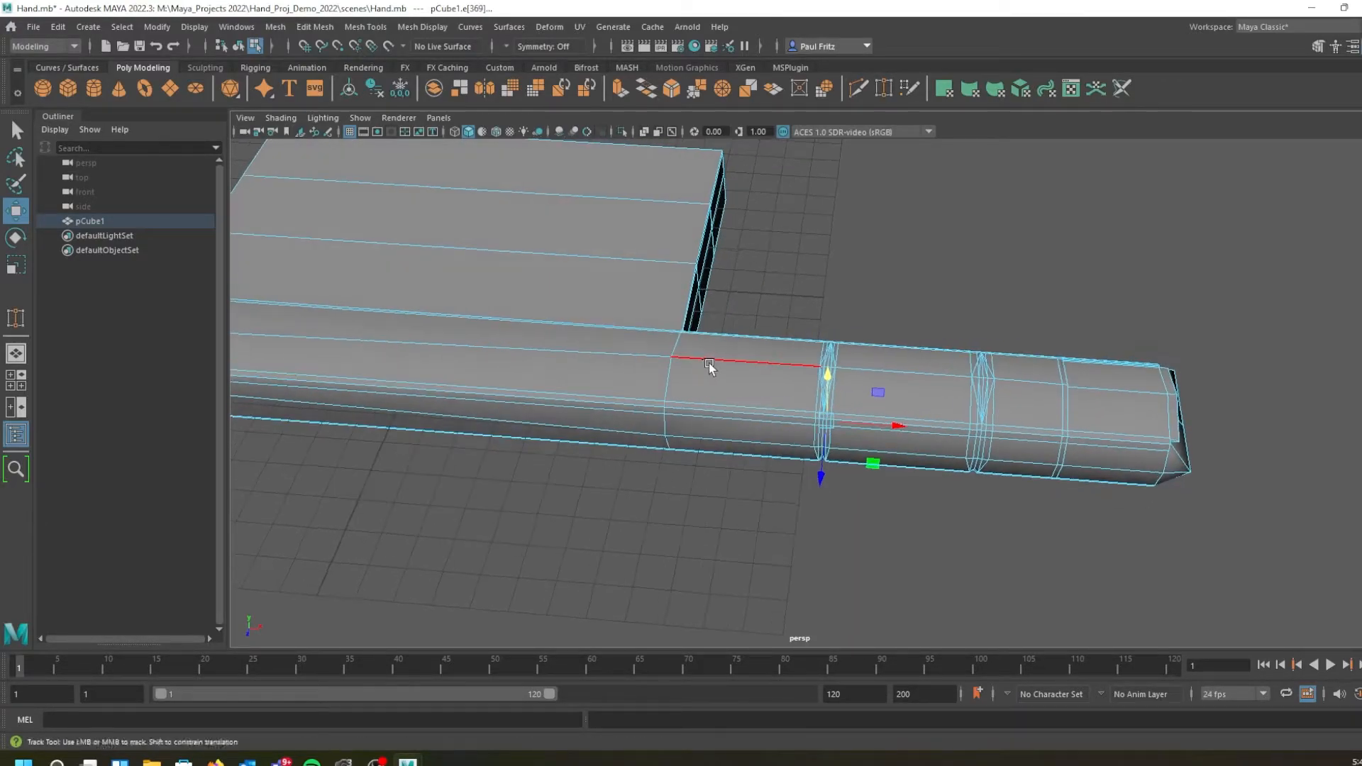
pyautogui.scroll(5, 750, 334)
pyautogui.keyDown('alt'); pyautogui.moveTo(751, 334); pyautogui.dragTo(441, 389); pyautogui.keyUp('alt')
pyautogui.keyDown('alt'); pyautogui.moveTo(700, 266); pyautogui.dragTo(768, 355, button='middle'); pyautogui.keyUp('alt')
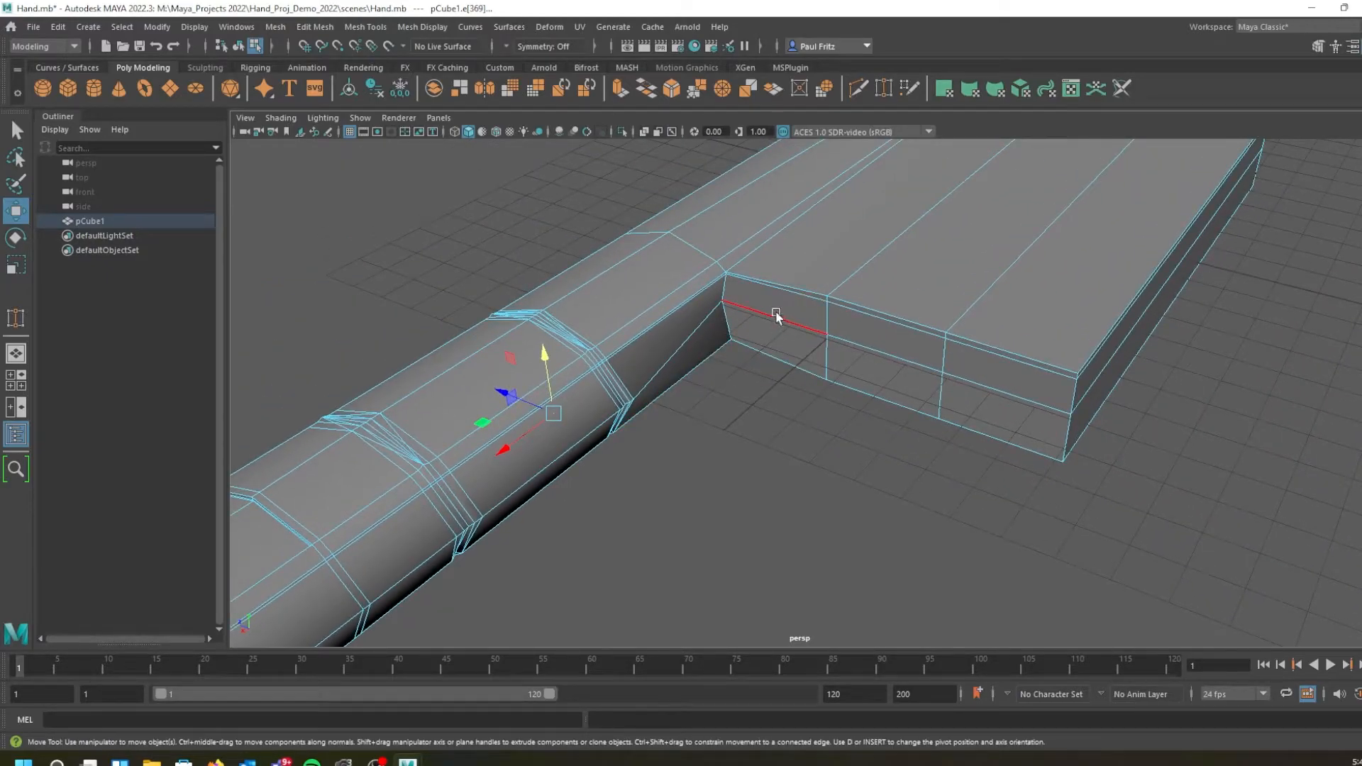
pyautogui.keyDown('alt'); pyautogui.moveTo(776, 309); pyautogui.dragTo(789, 307); pyautogui.keyUp('alt')
pyautogui.keyDown('alt'); pyautogui.moveTo(675, 290); pyautogui.dragTo(842, 334); pyautogui.keyUp('alt')
pyautogui.keyDown('alt'); pyautogui.moveTo(710, 334); pyautogui.dragTo(654, 380); pyautogui.keyUp('alt')
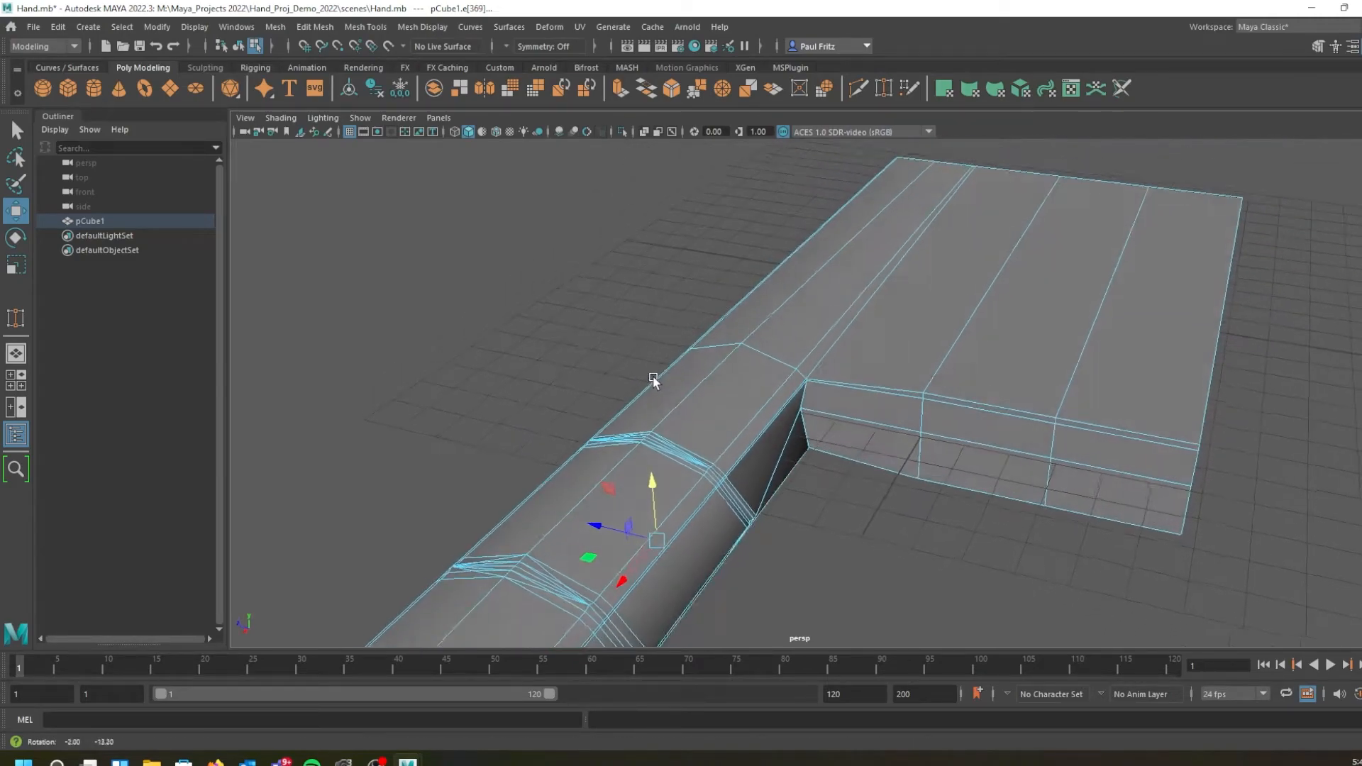
pyautogui.keyDown('alt'); pyautogui.moveTo(734, 436); pyautogui.dragTo(706, 417); pyautogui.keyUp('alt')
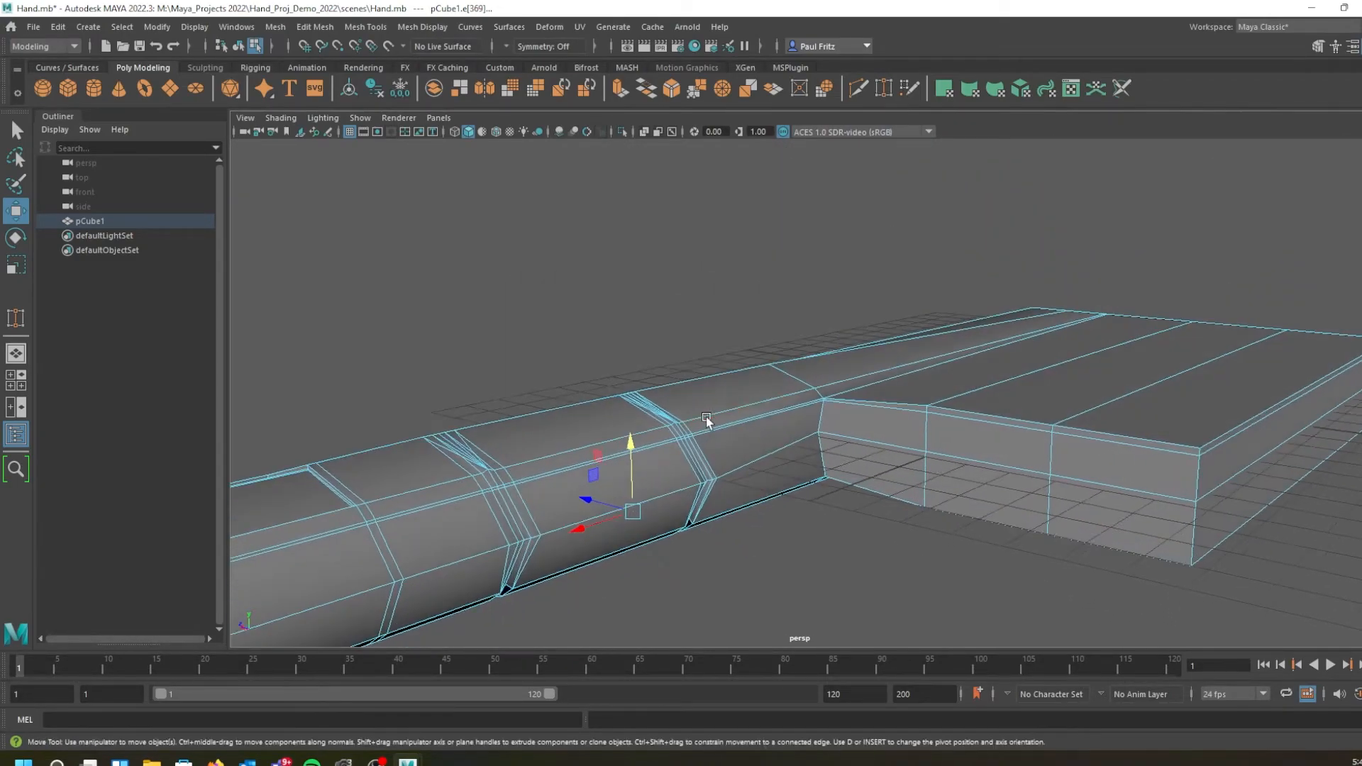
# Insert a lengthwise edge loop on the palm block close beside the edge where it meets the finger strip
pyautogui.keyDown('alt'); pyautogui.moveTo(706, 419); pyautogui.dragTo(794, 386); pyautogui.keyUp('alt')
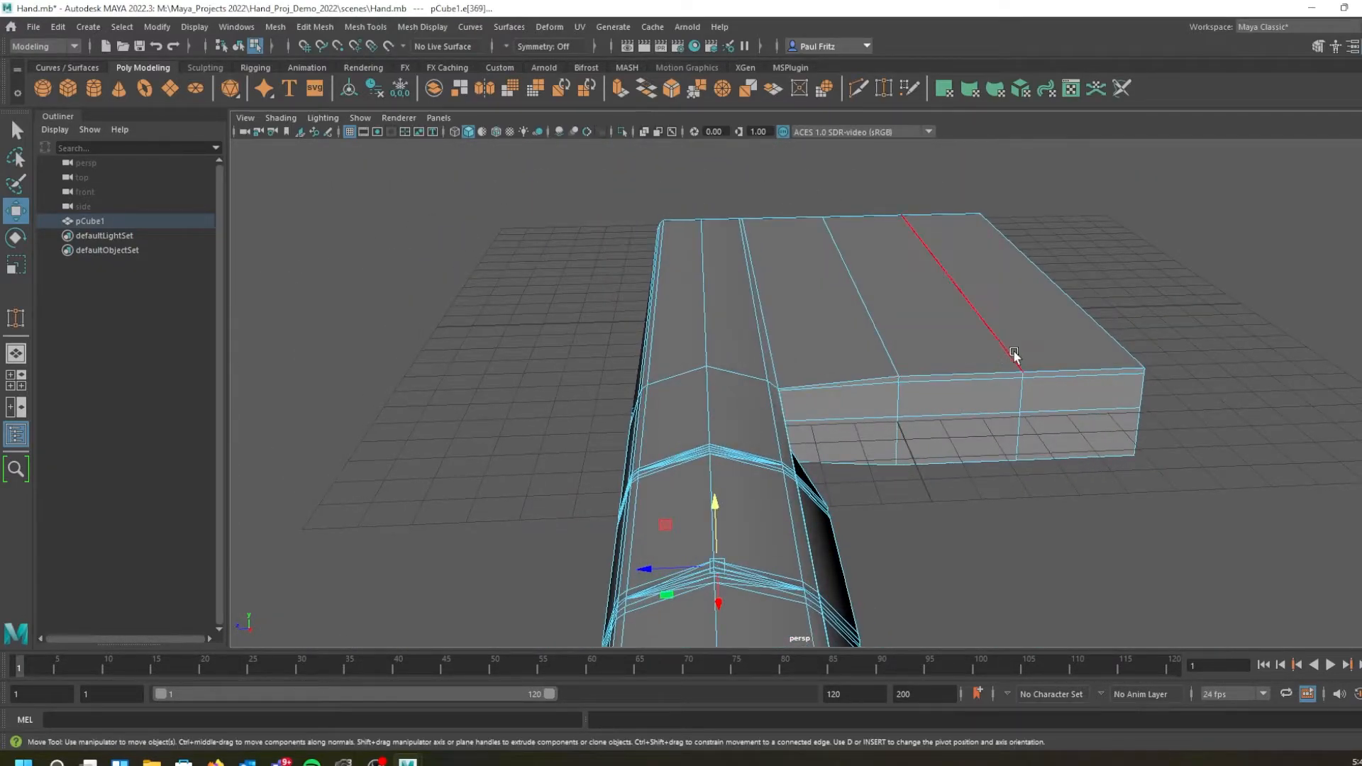
pyautogui.keyDown('alt'); pyautogui.moveTo(933, 351); pyautogui.dragTo(944, 365); pyautogui.keyUp('alt')
pyautogui.moveTo(869, 386)
pyautogui.keyDown('alt'); pyautogui.mouseDown()
pyautogui.moveTo(711, 334)
pyautogui.moveTo(670, 279)
pyautogui.moveTo(684, 357)
pyautogui.moveTo(807, 413)
pyautogui.moveTo(843, 383)
pyautogui.mouseUp(); pyautogui.keyUp('alt')
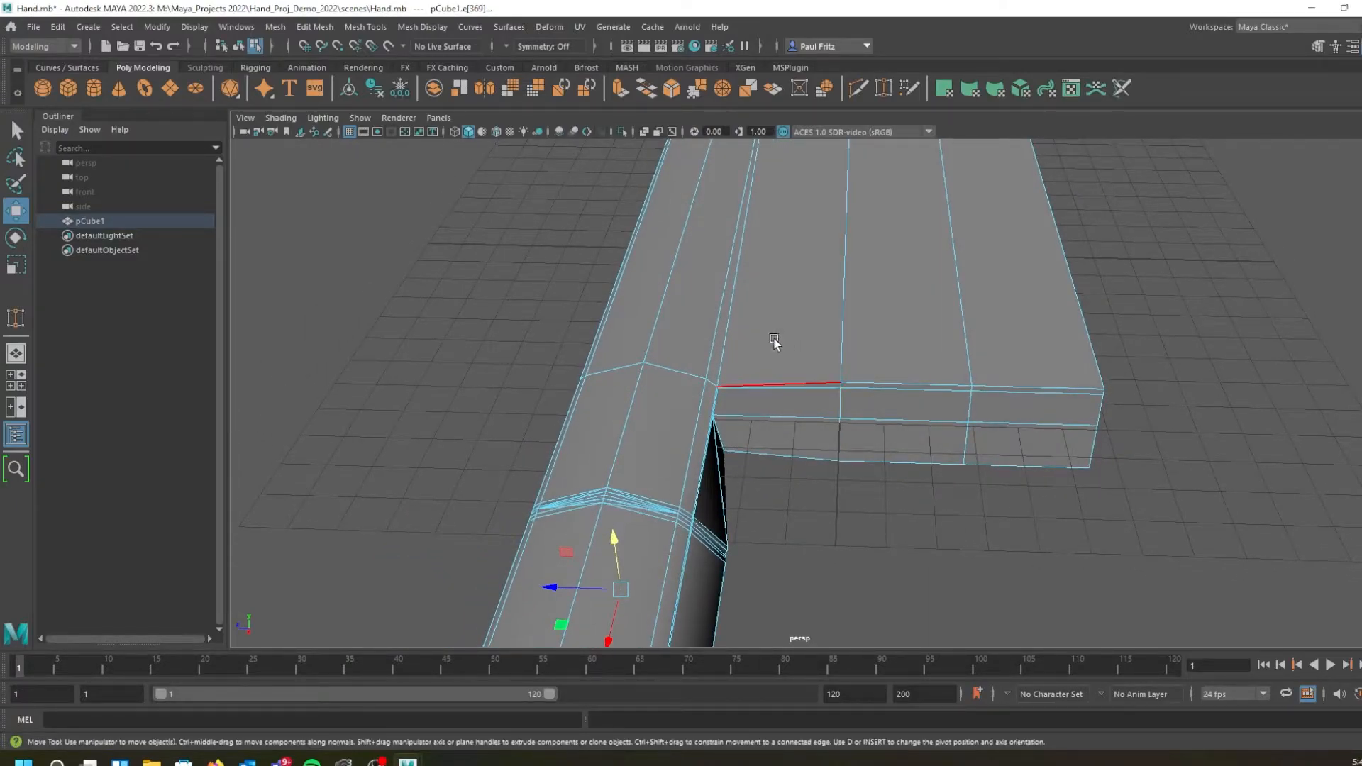
pyautogui.rightClick(801, 367)
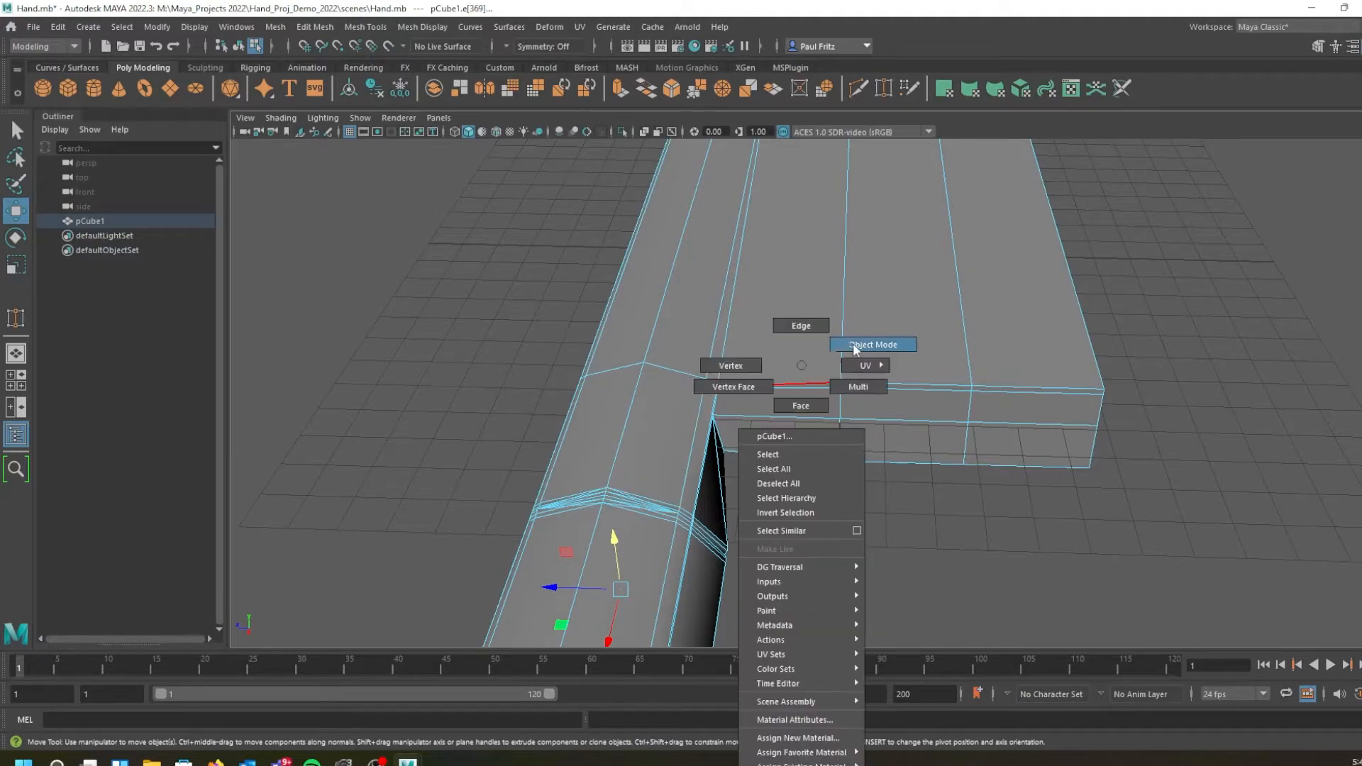
pyautogui.click(858, 347)
pyautogui.rightClick(793, 337)
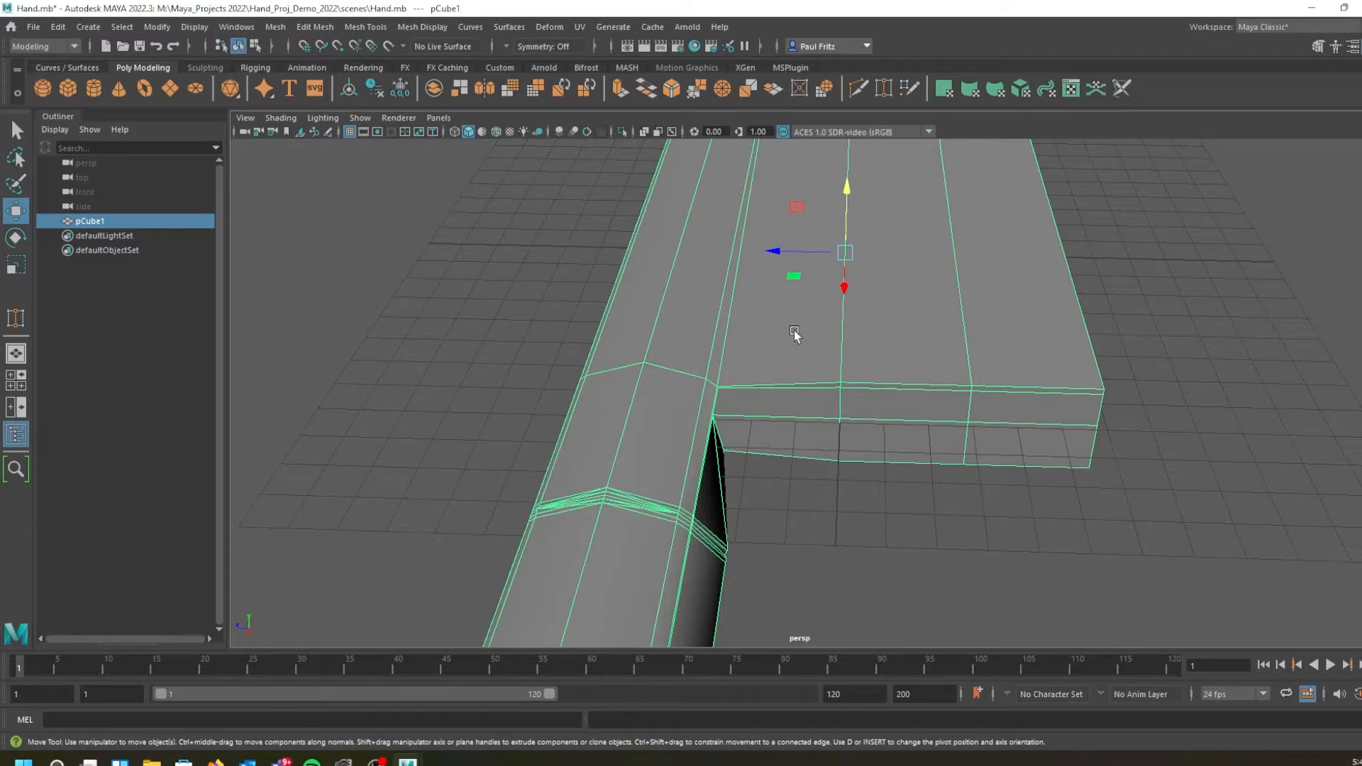
pyautogui.press('q')
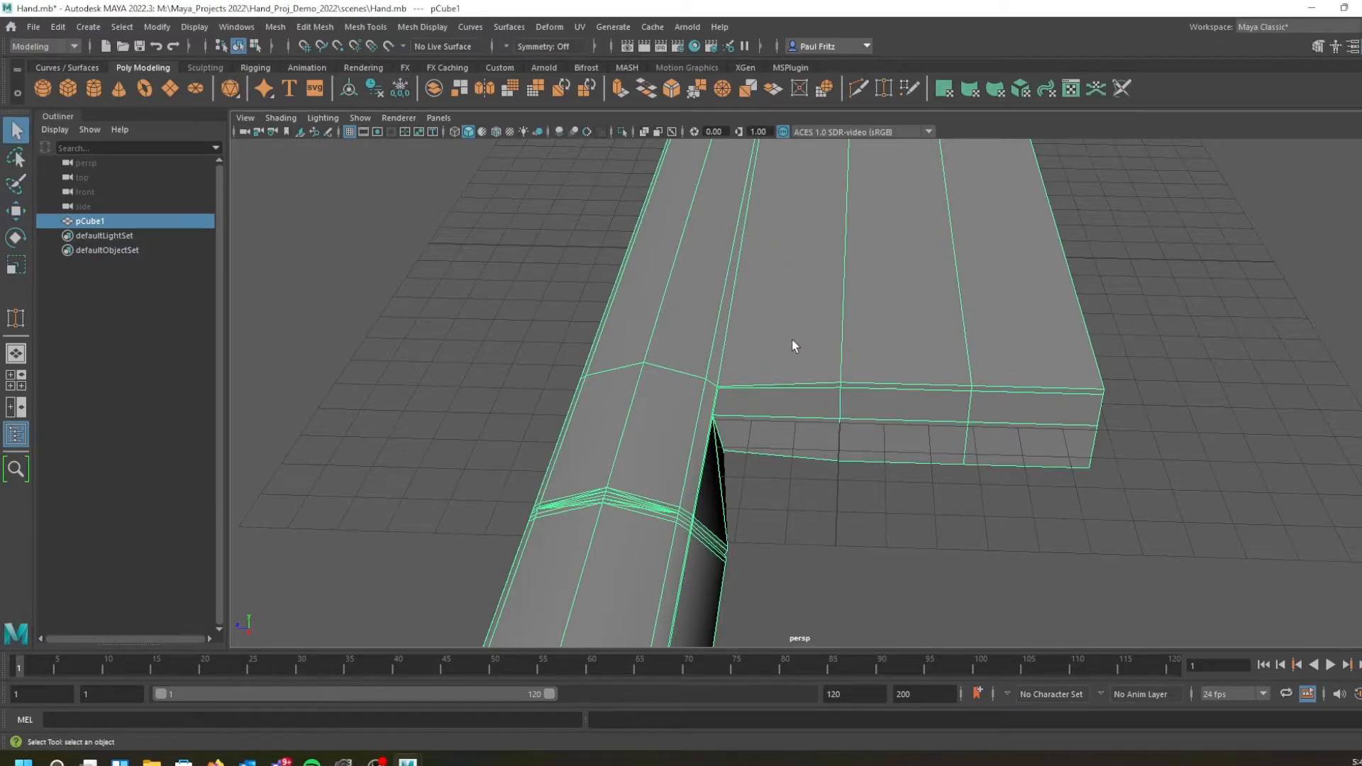
pyautogui.keyDown('shift'); pyautogui.rightClick(785, 335); pyautogui.keyUp('shift')
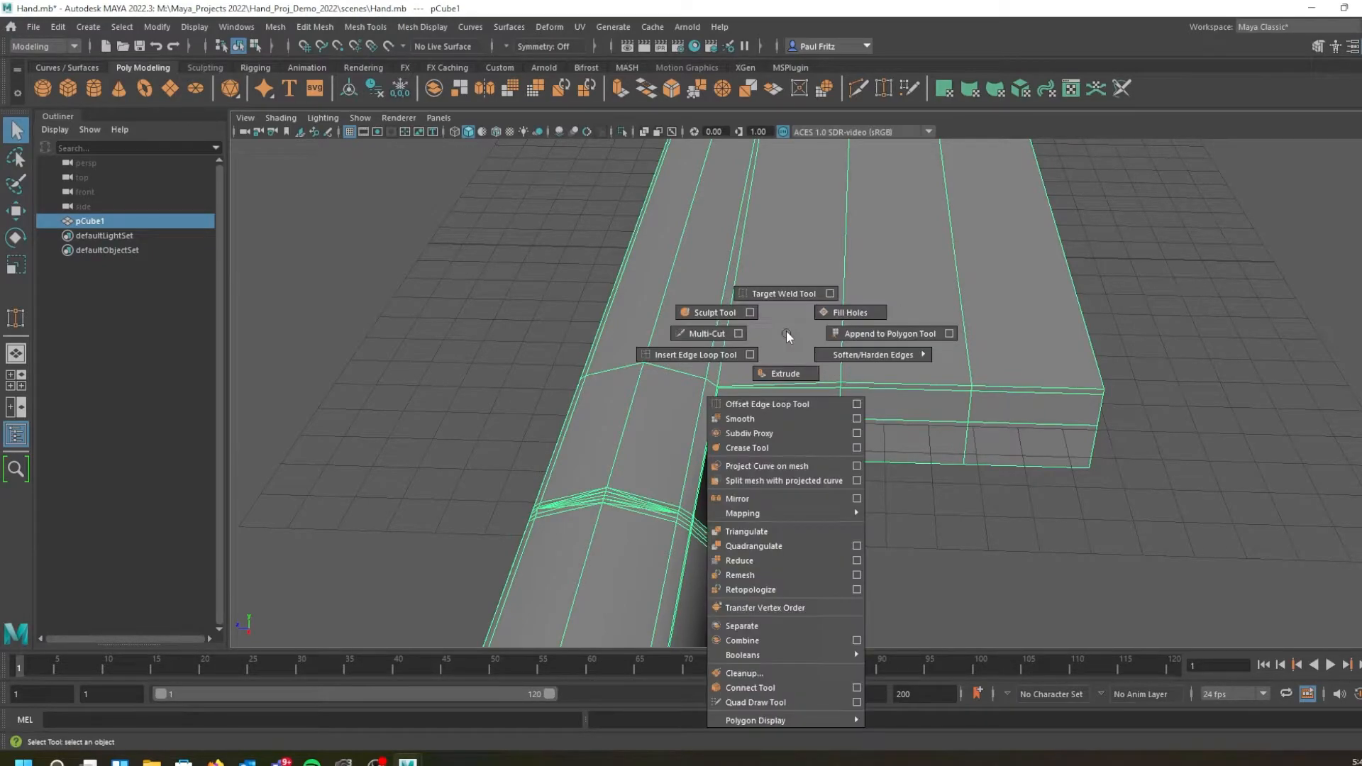
pyautogui.click(749, 355)
pyautogui.scroll(4, 750, 365)
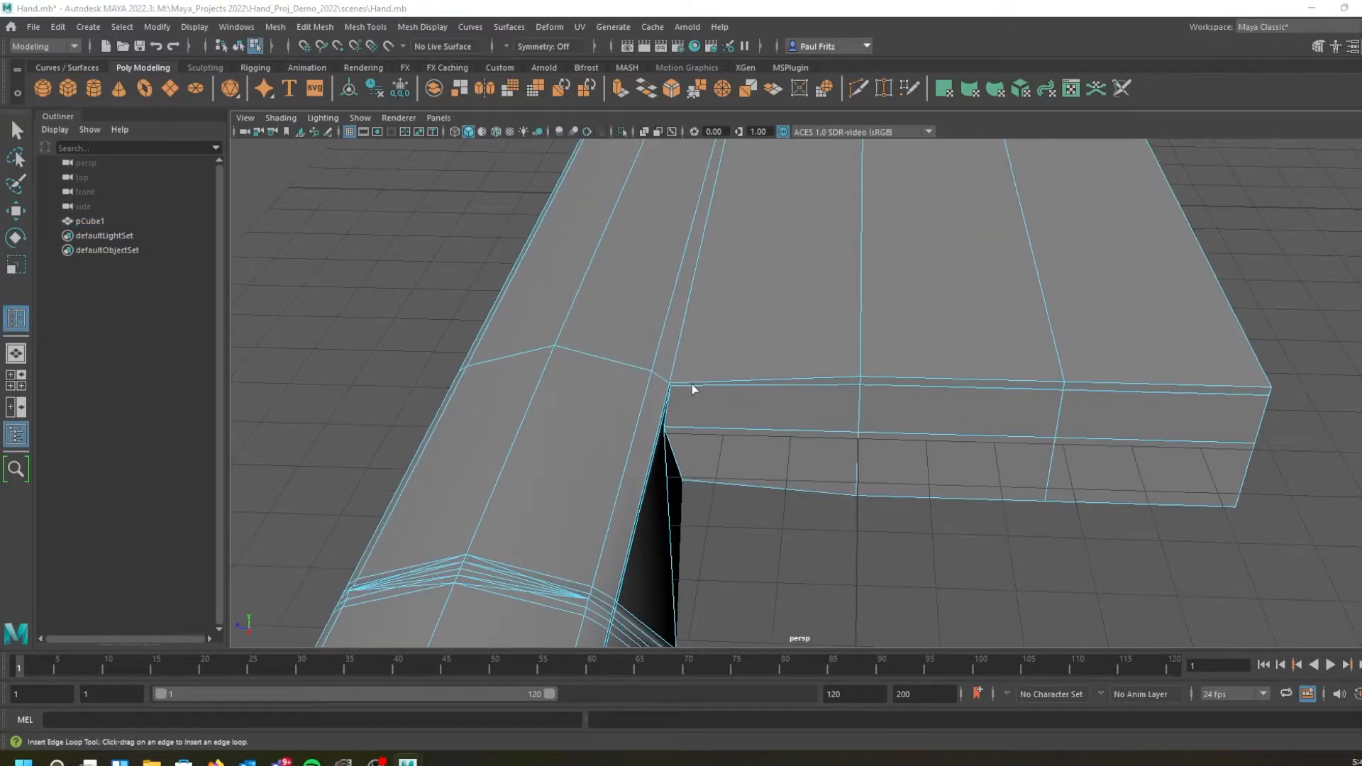
pyautogui.moveTo(677, 387); pyautogui.dragTo(677, 386)
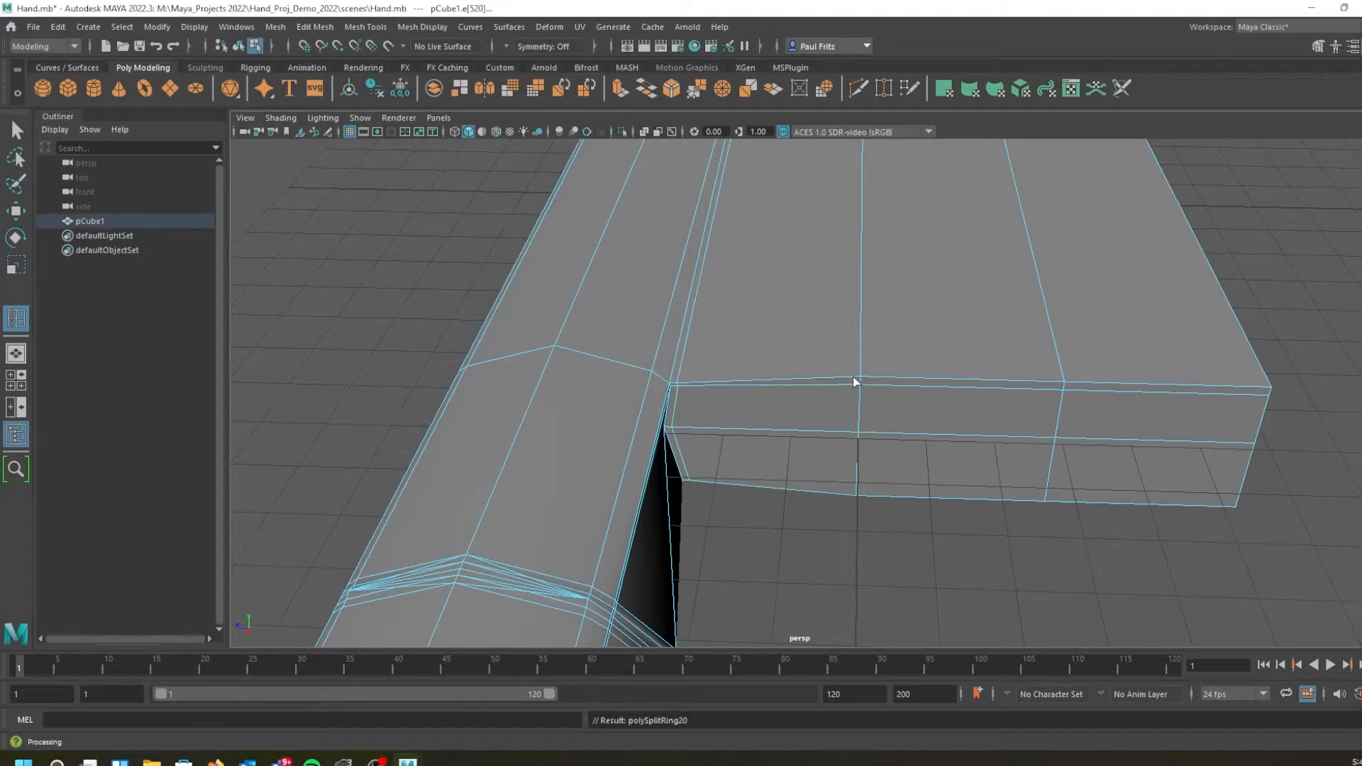
# Insert supporting edge loops on both sides of the palm's two lengthwise divisions and one close to its far outer edge
pyautogui.moveTo(850, 379); pyautogui.dragTo(850, 379)
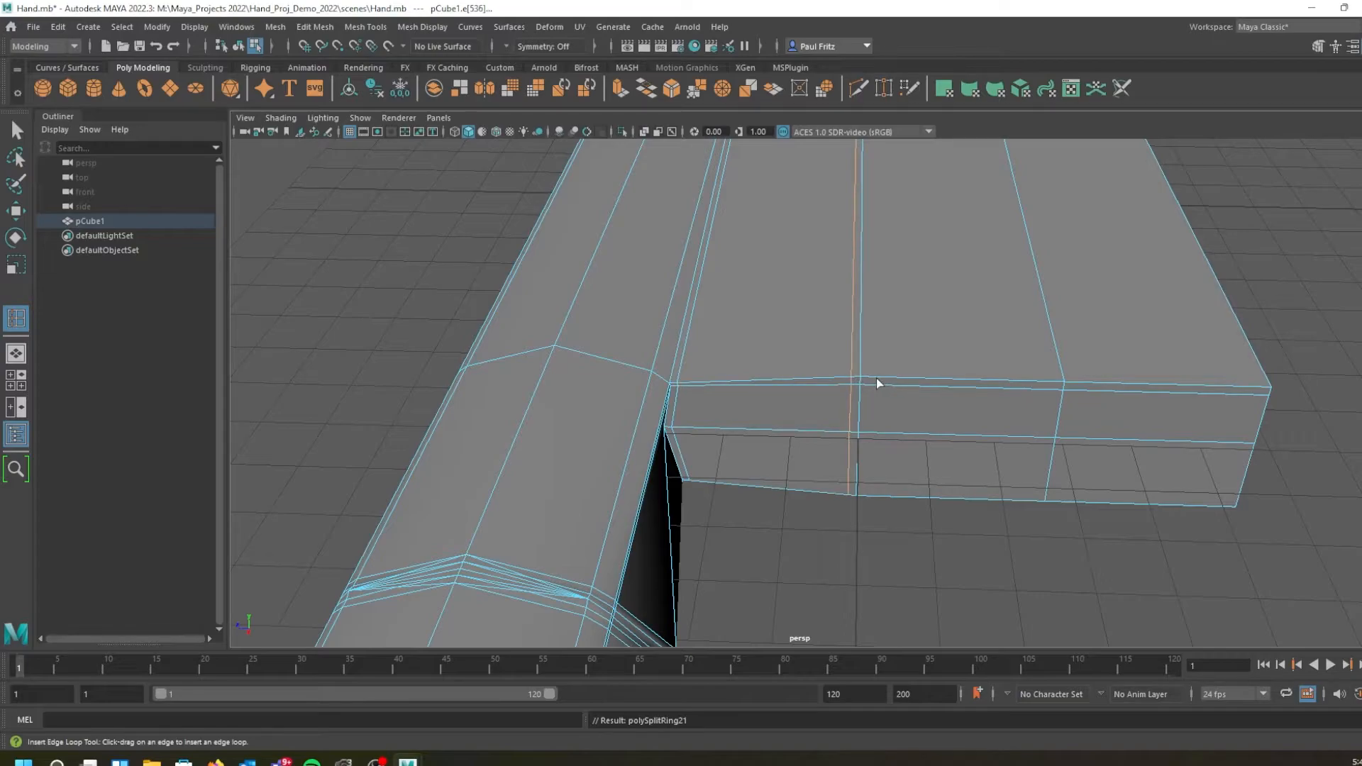
pyautogui.click(872, 378)
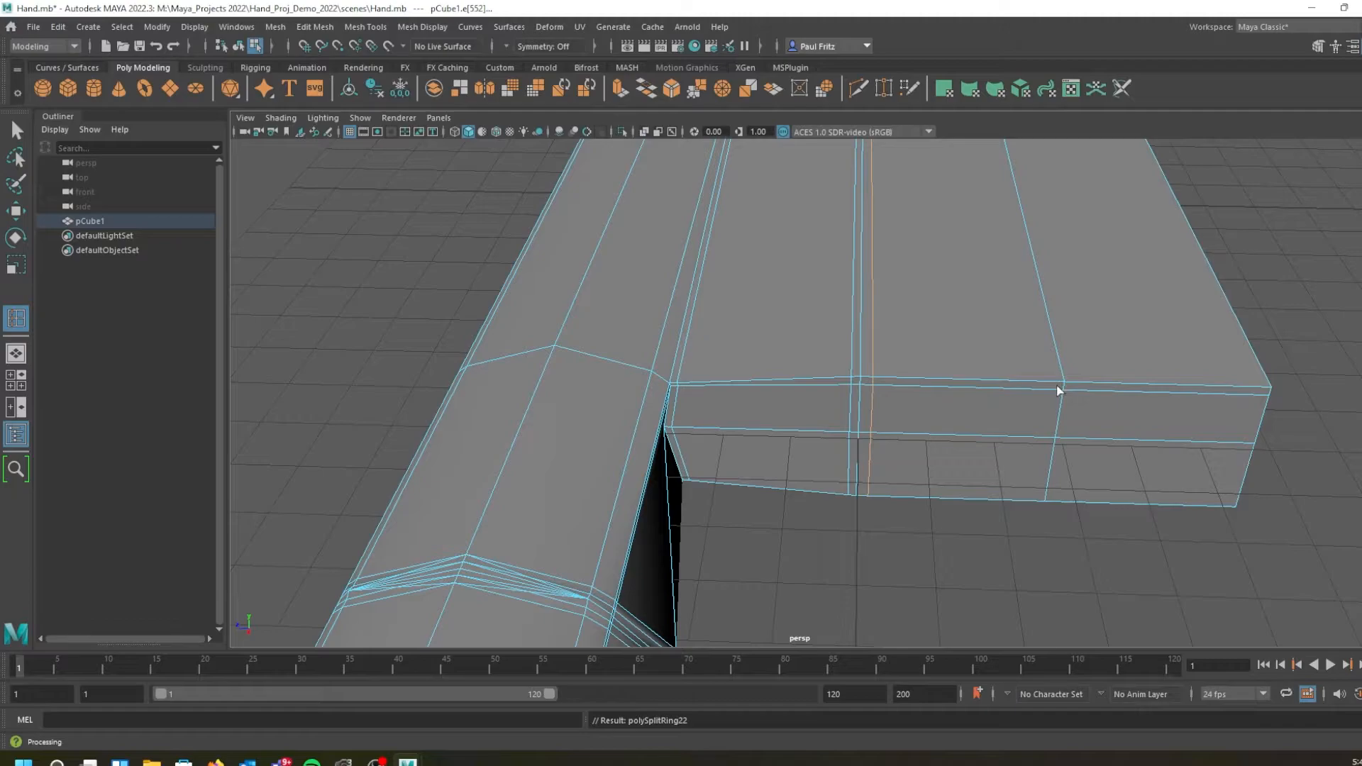
pyautogui.moveTo(1058, 387); pyautogui.dragTo(1058, 386)
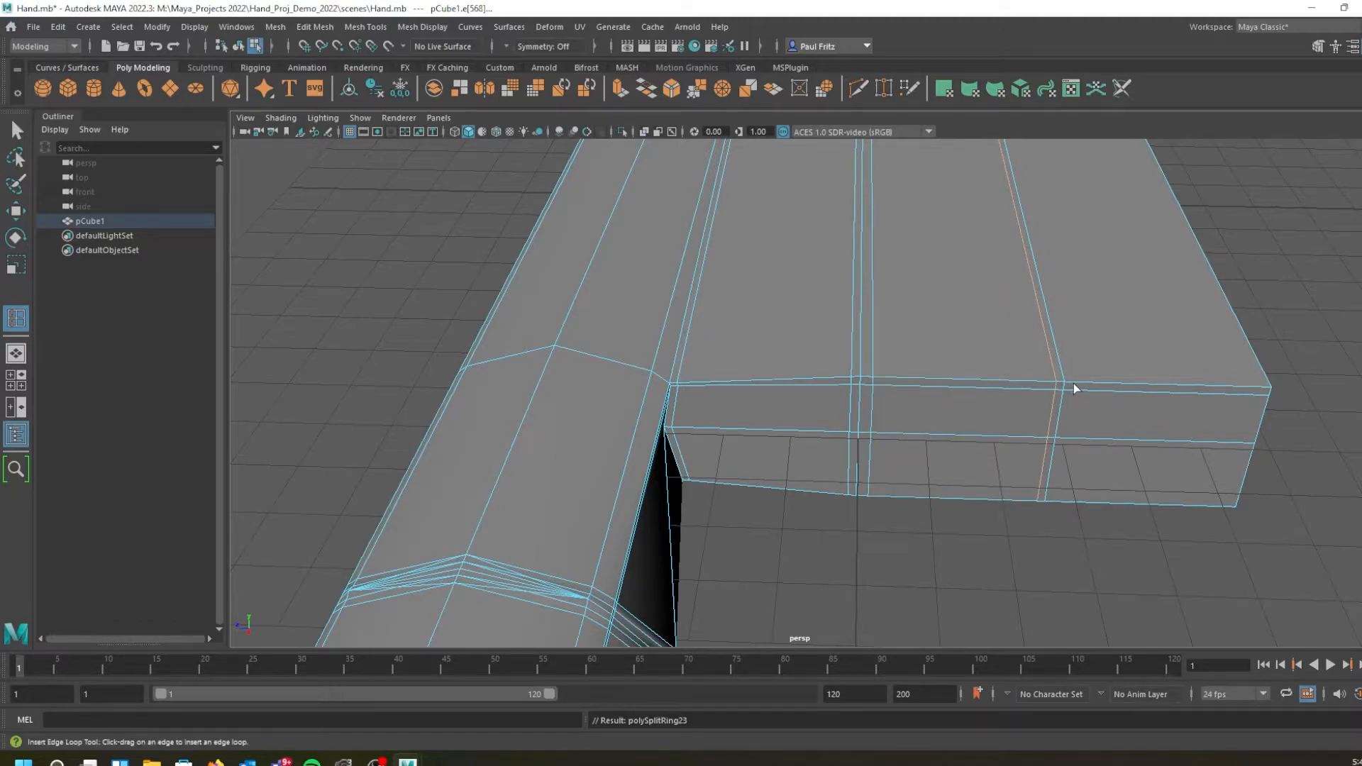
pyautogui.moveTo(1074, 381); pyautogui.dragTo(1074, 381)
pyautogui.moveTo(1267, 392); pyautogui.dragTo(1253, 395)
# Insert an edge loop around the finger's base, just beyond the edge ring where the finger meets the palm
pyautogui.scroll(-3, 815, 434)
pyautogui.keyDown('alt'); pyautogui.moveTo(753, 437); pyautogui.dragTo(807, 398); pyautogui.keyUp('alt')
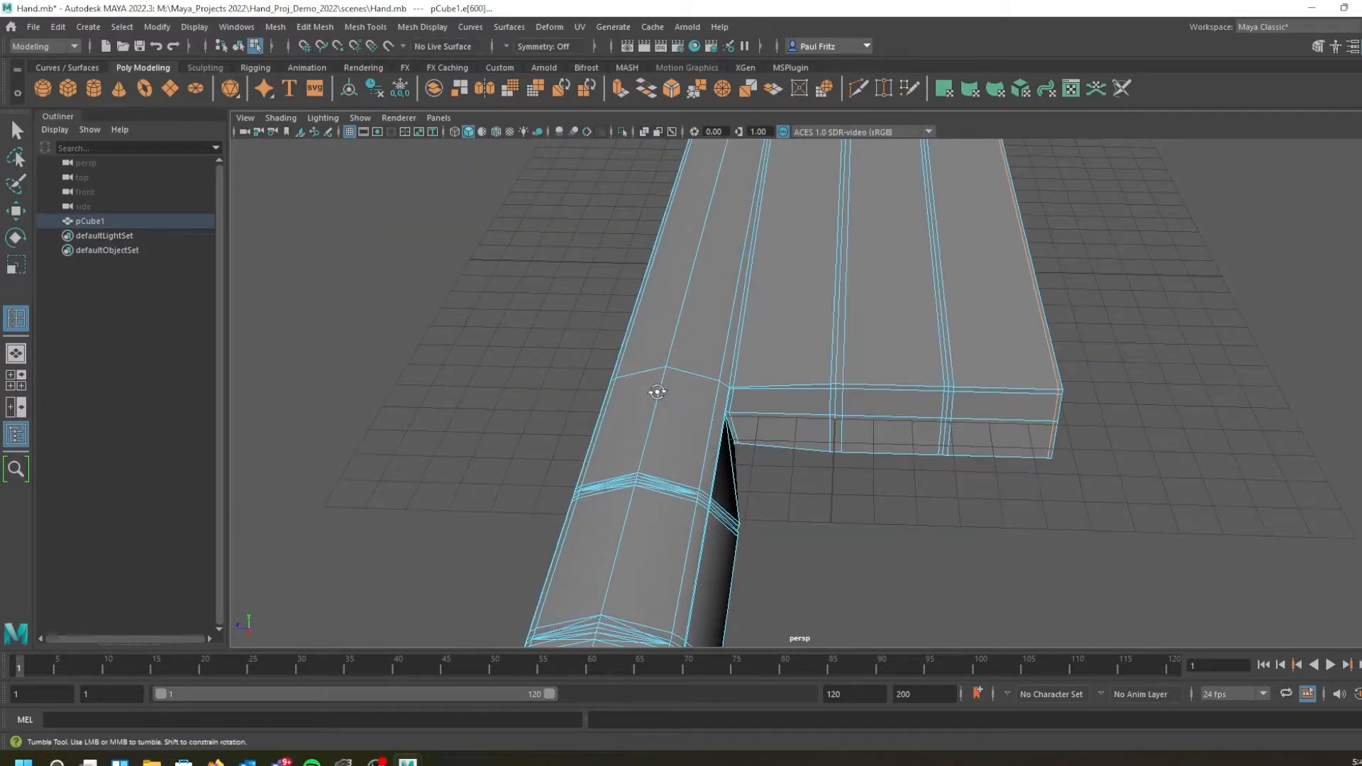
pyautogui.keyDown('alt'); pyautogui.moveTo(806, 397); pyautogui.dragTo(660, 296, button='middle'); pyautogui.keyUp('alt')
pyautogui.keyDown('alt'); pyautogui.moveTo(688, 316); pyautogui.dragTo(718, 332); pyautogui.keyUp('alt')
pyautogui.scroll(-2, 726, 250)
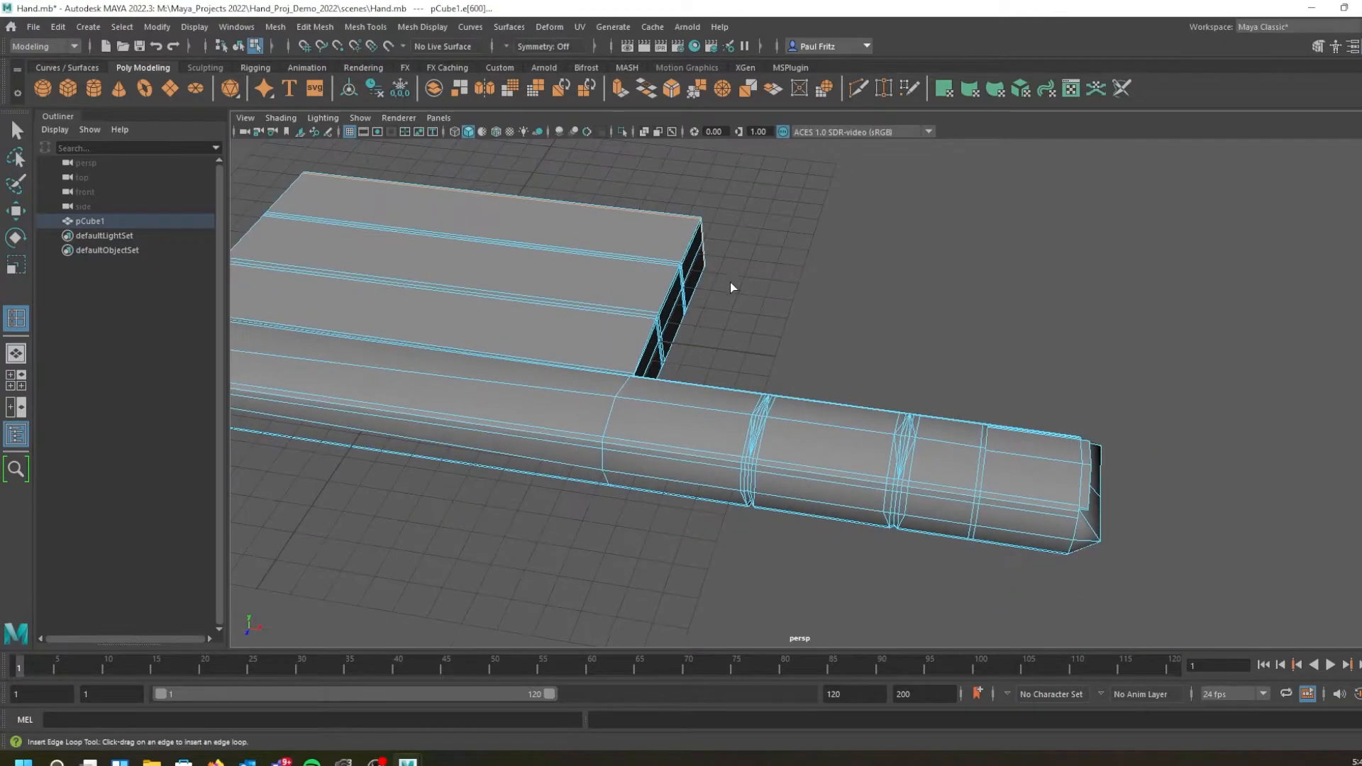
pyautogui.keyDown('alt'); pyautogui.moveTo(735, 292); pyautogui.dragTo(773, 292, button='middle'); pyautogui.keyUp('alt')
pyautogui.keyDown('alt'); pyautogui.moveTo(775, 296); pyautogui.dragTo(781, 295); pyautogui.keyUp('alt')
pyautogui.scroll(3, 751, 330)
pyautogui.keyDown('alt'); pyautogui.moveTo(752, 332); pyautogui.dragTo(940, 250, button='middle'); pyautogui.keyUp('alt')
pyautogui.keyDown('alt'); pyautogui.moveTo(940, 251); pyautogui.dragTo(891, 337); pyautogui.keyUp('alt')
pyautogui.scroll(3, 888, 338)
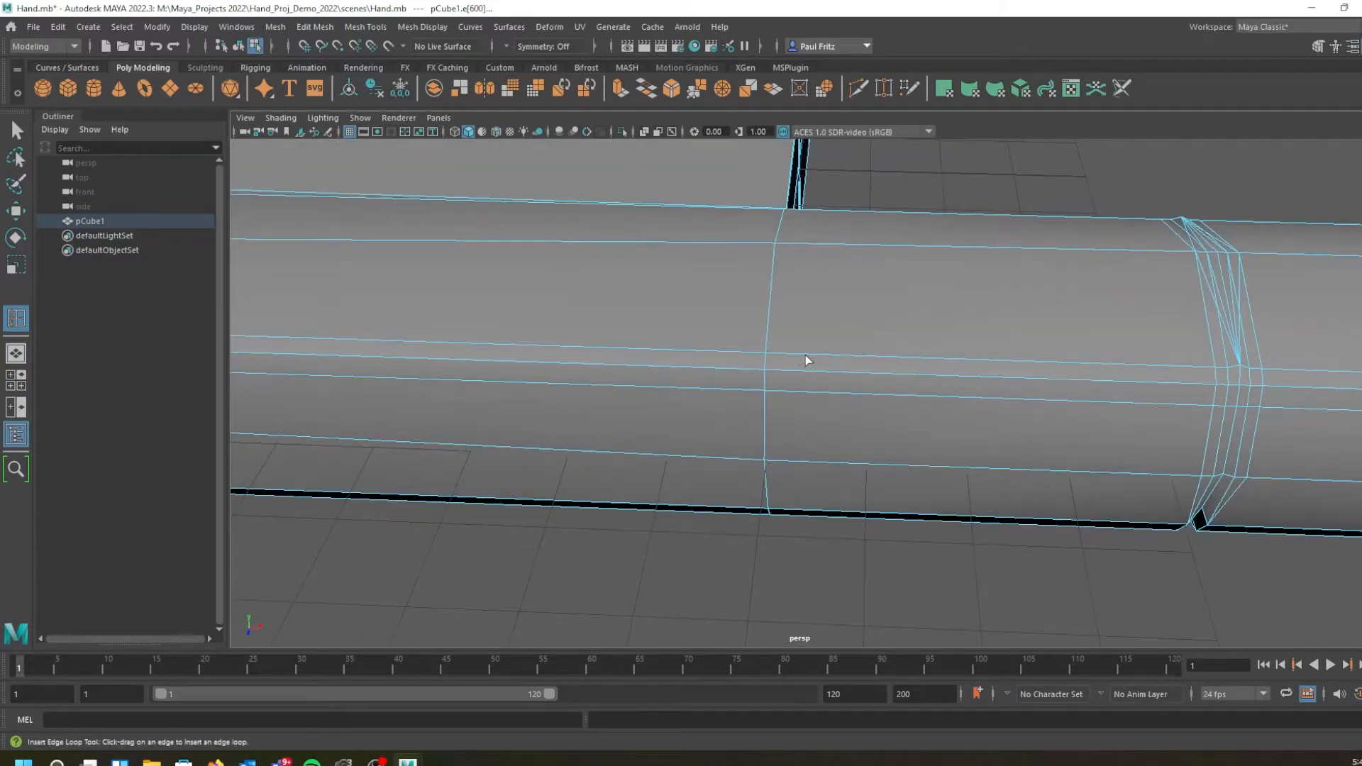
pyautogui.moveTo(783, 351); pyautogui.dragTo(783, 352)
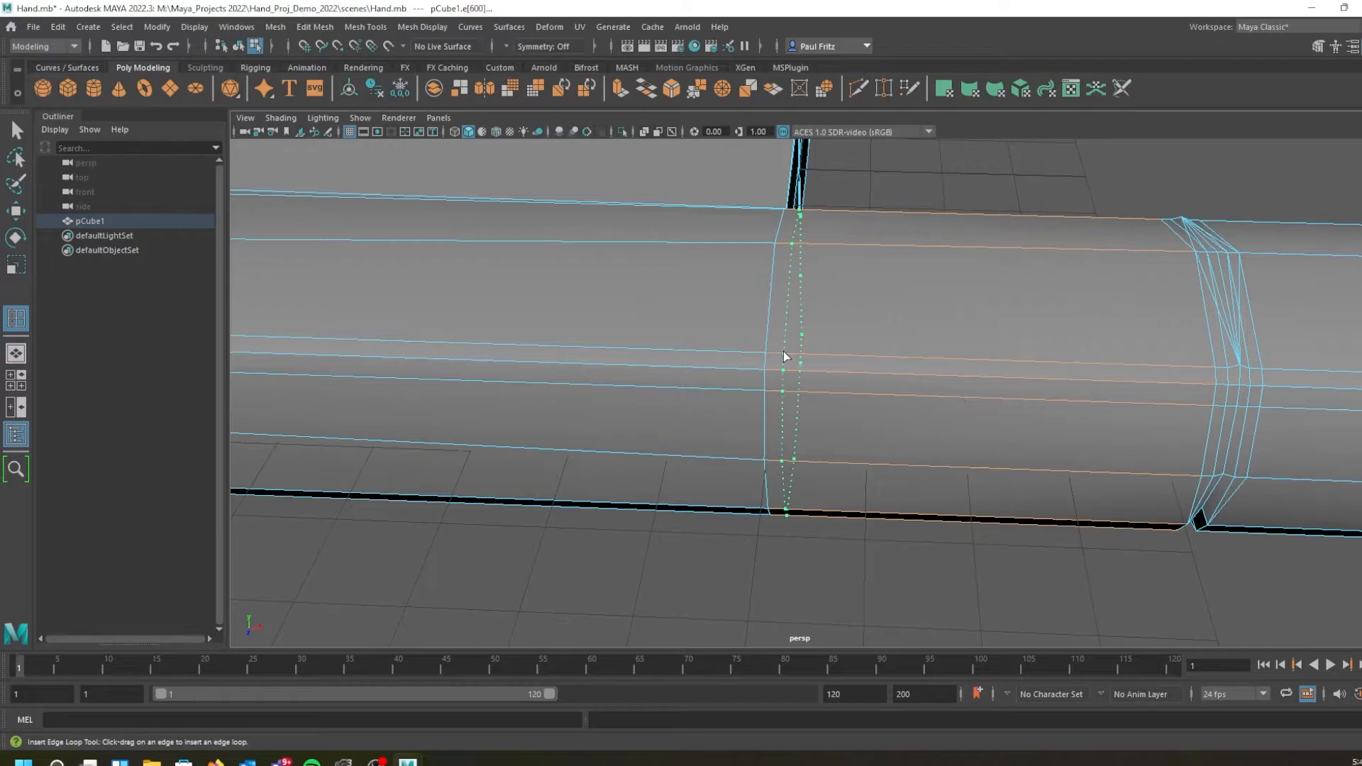
pyautogui.moveTo(783, 351); pyautogui.dragTo(778, 349)
# Delete the narrow ring of faces around the finger's base to detach the finger from the palm
pyautogui.keyDown('alt'); pyautogui.moveTo(802, 428); pyautogui.dragTo(809, 483); pyautogui.keyUp('alt')
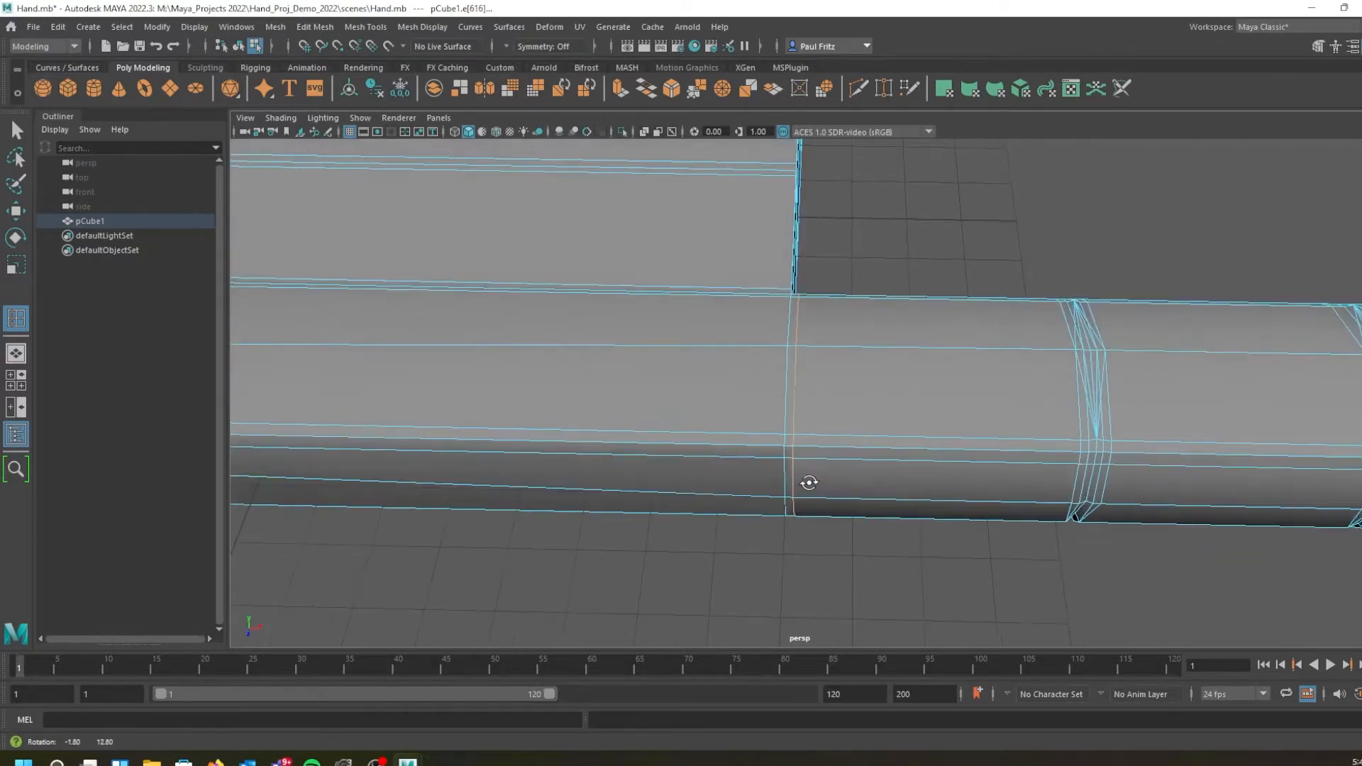
pyautogui.press('q')
pyautogui.click(774, 390)
pyautogui.rightClick(773, 390)
pyautogui.moveTo(772, 412); pyautogui.dragTo(773, 408, button='right')
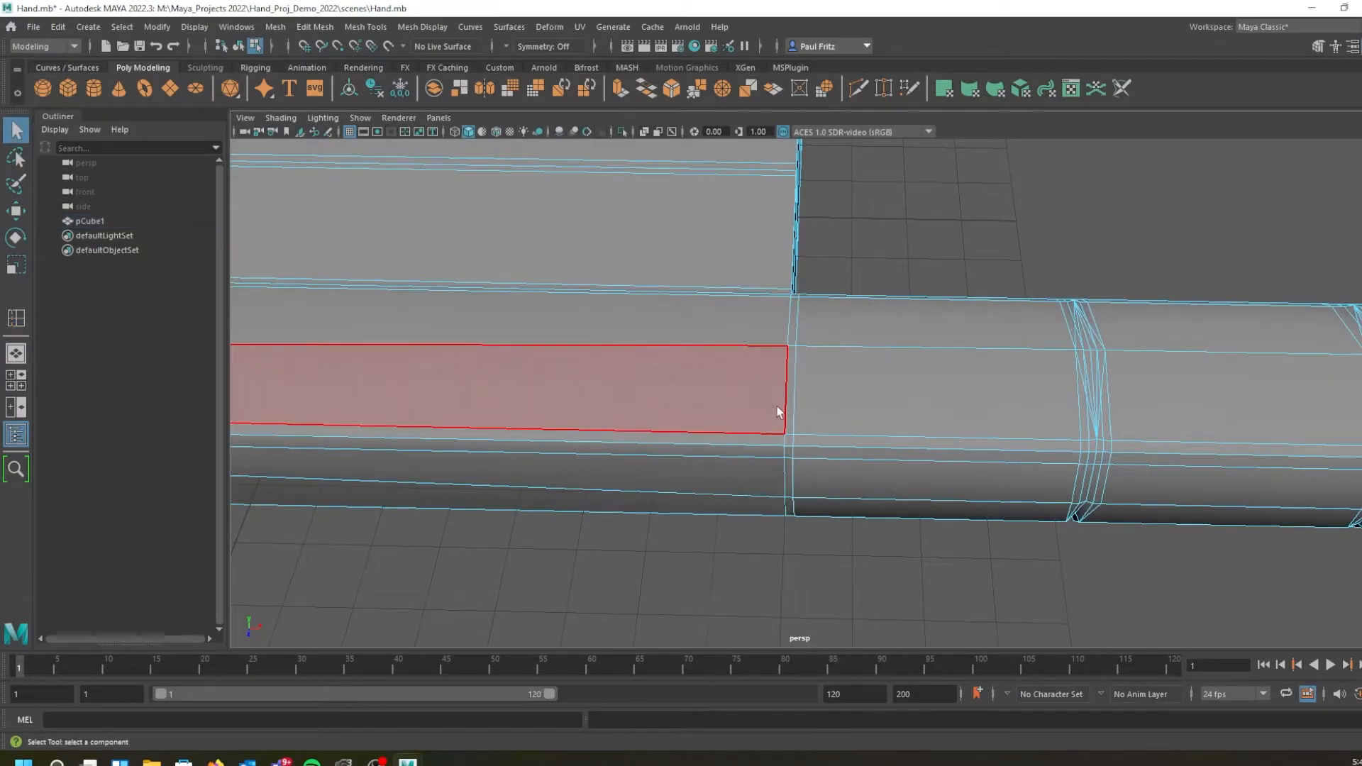
pyautogui.click(792, 369)
pyautogui.hotkey('ctrl', 'z')
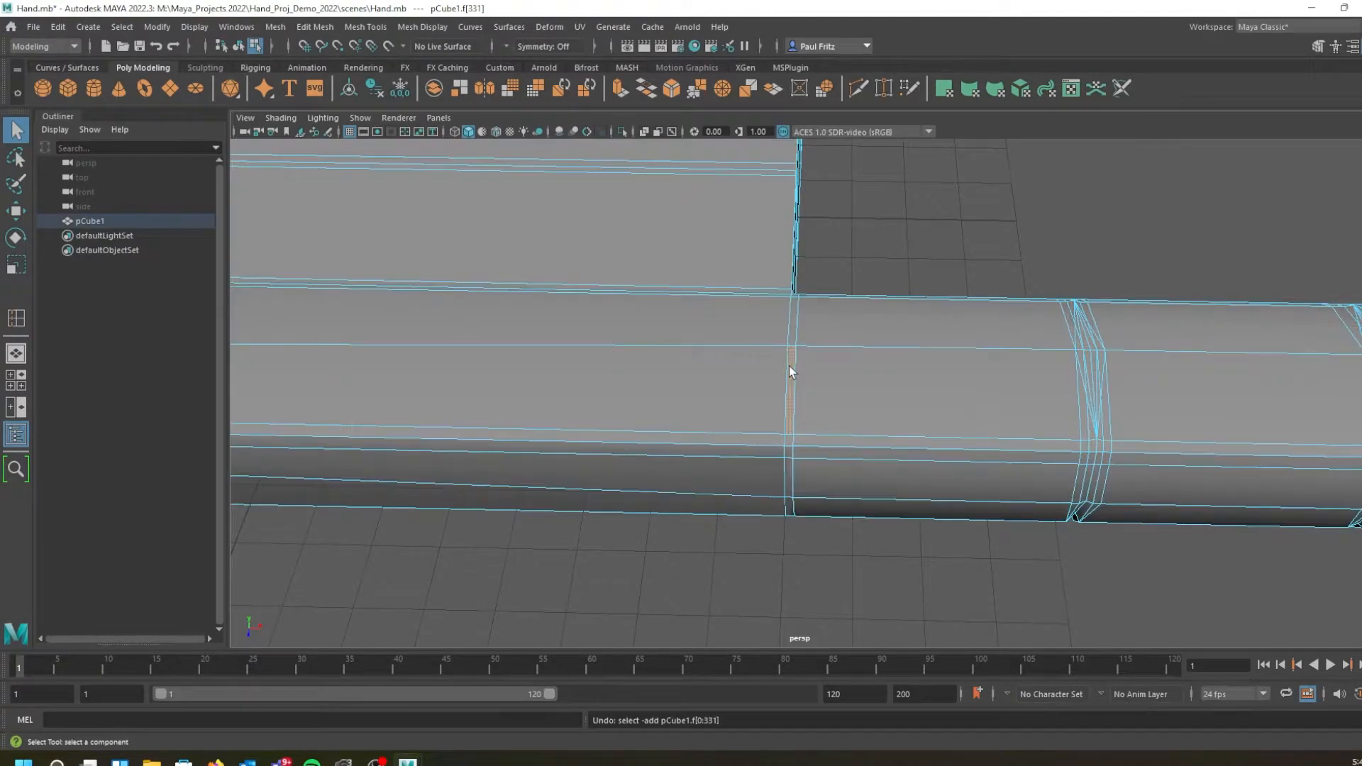
pyautogui.doubleClick(792, 370)
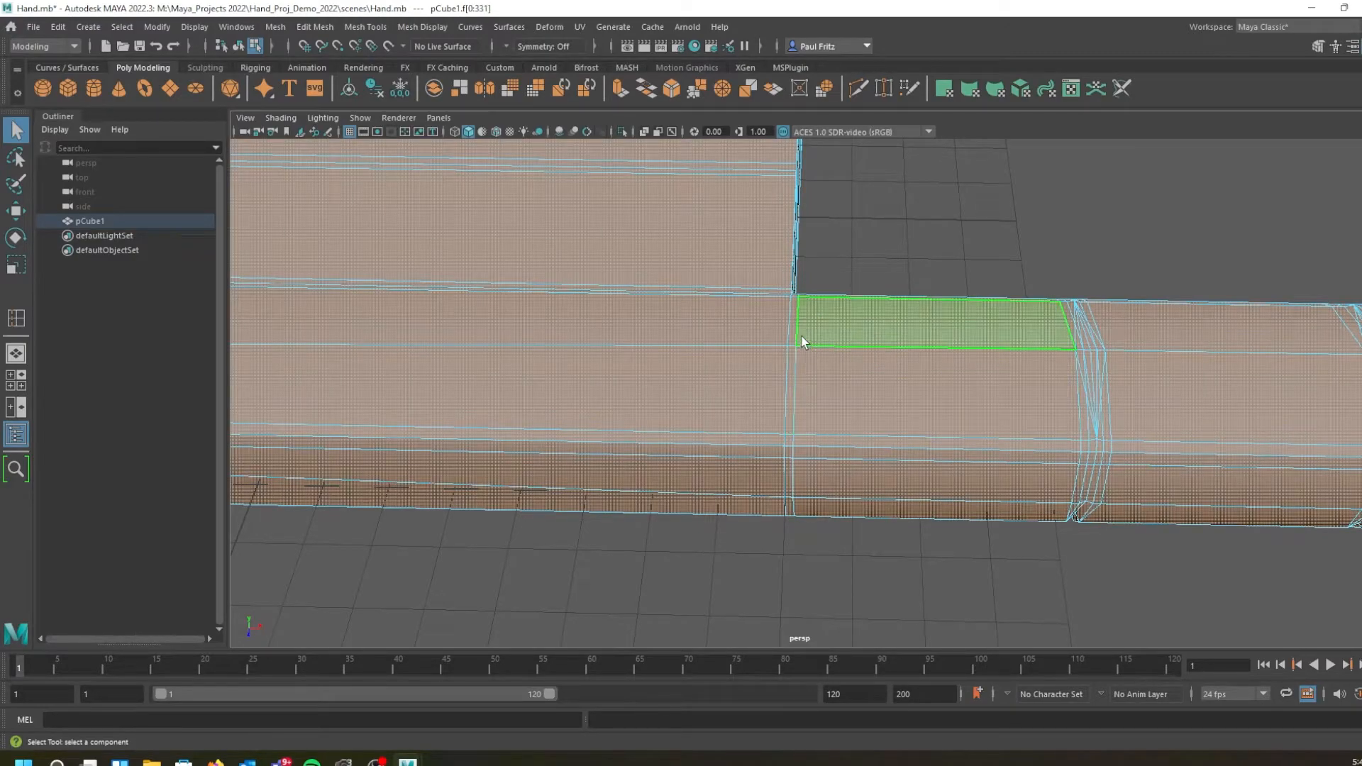
pyautogui.click(831, 266)
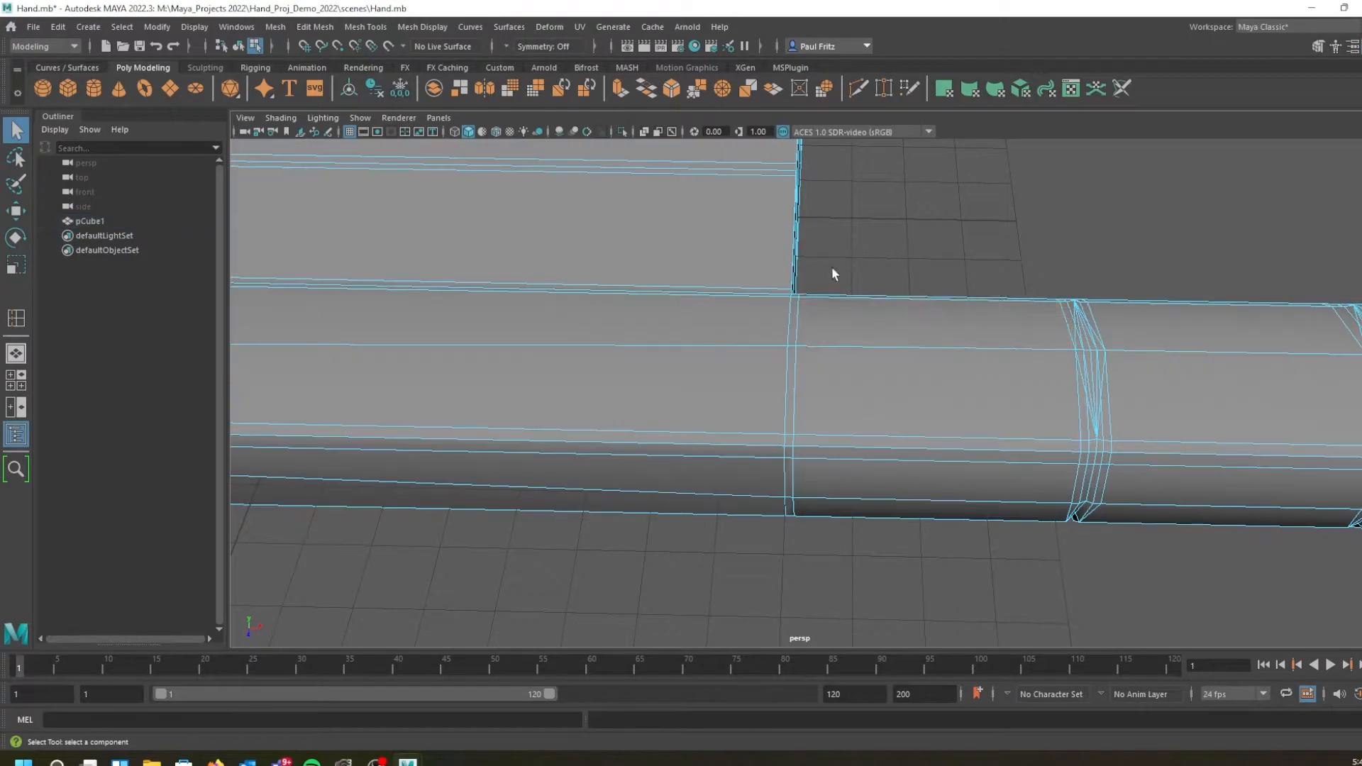
pyautogui.click(789, 386)
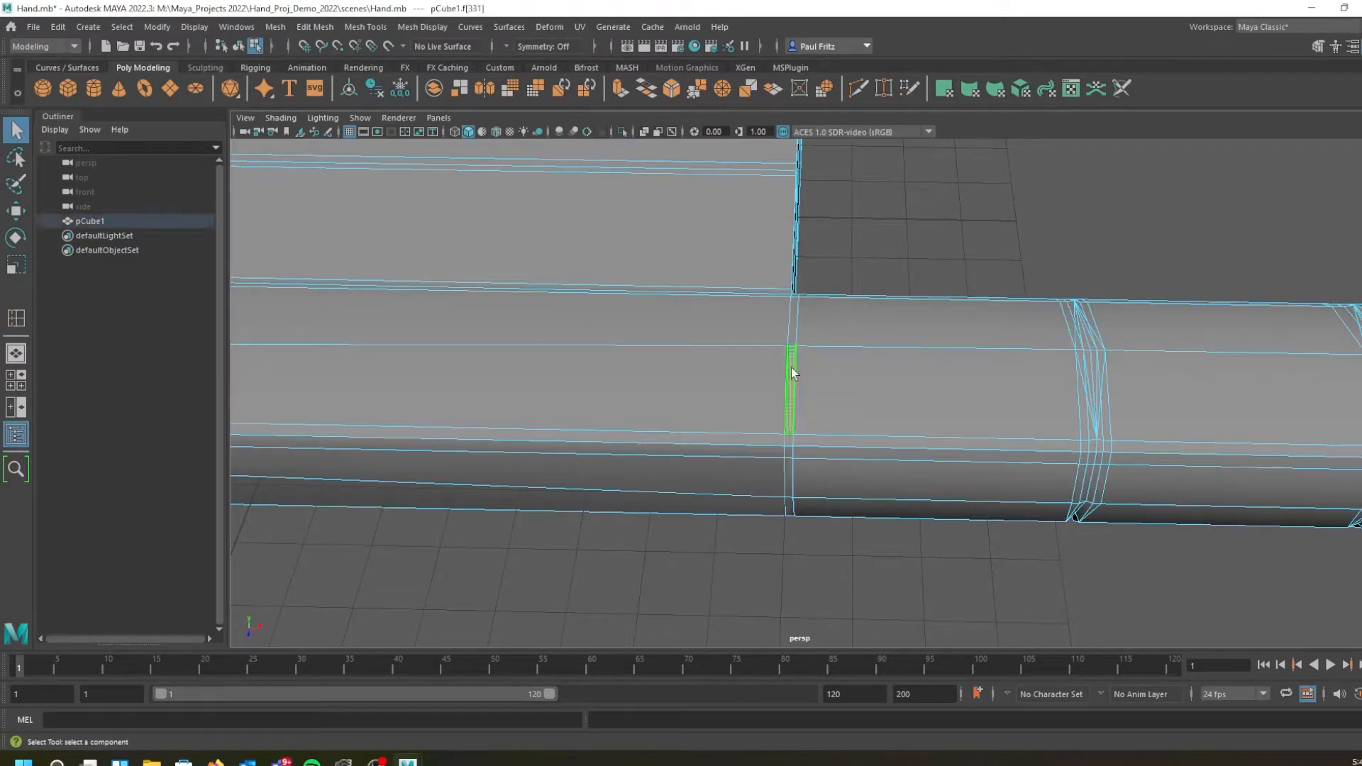
pyautogui.doubleClick(795, 323)
pyautogui.keyDown('alt'); pyautogui.moveTo(818, 410); pyautogui.dragTo(585, 382); pyautogui.keyUp('alt')
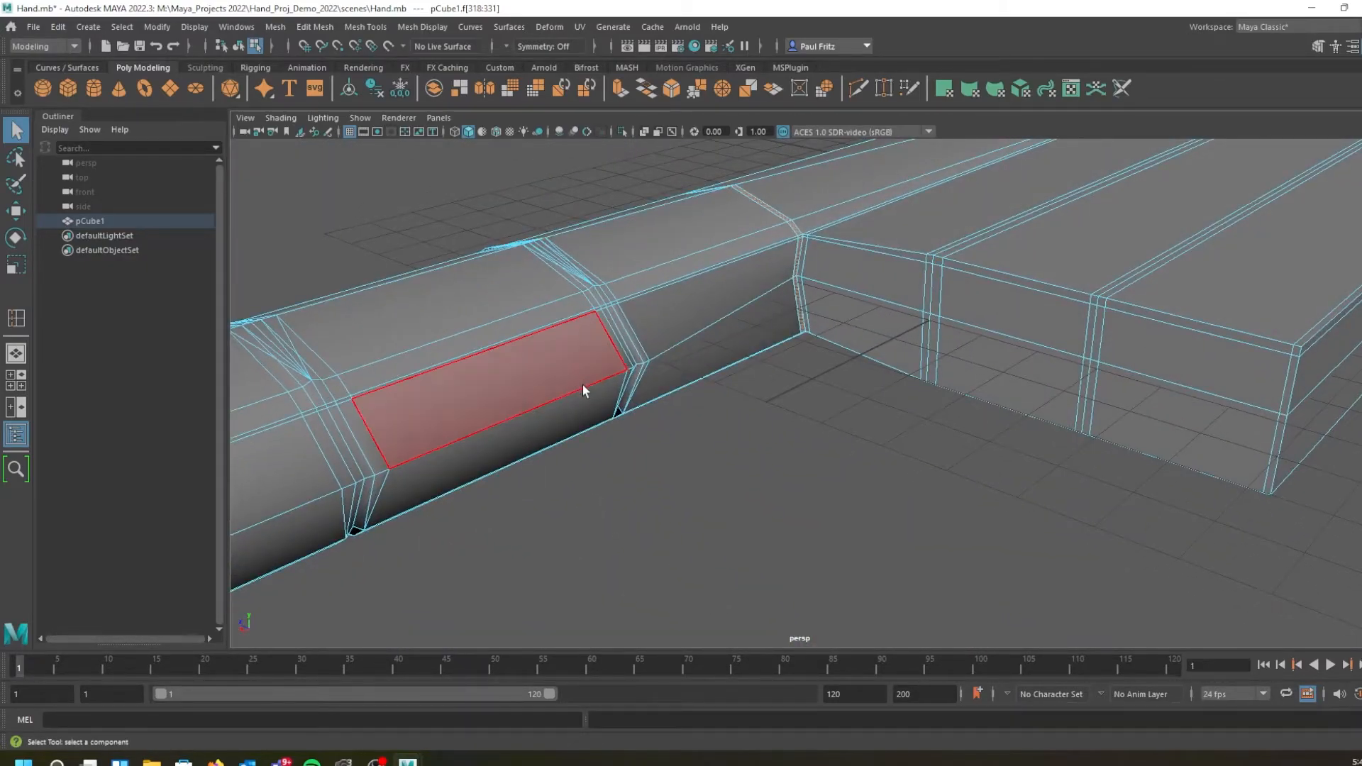
pyautogui.press('Delete')
# Examine the gap between the finger and the palm from the side and from above
pyautogui.keyDown('alt'); pyautogui.moveTo(464, 271); pyautogui.dragTo(722, 279); pyautogui.keyUp('alt')
pyautogui.scroll(-3, 739, 308)
pyautogui.keyDown('alt'); pyautogui.moveTo(870, 306); pyautogui.dragTo(755, 331, button='middle'); pyautogui.keyUp('alt')
pyautogui.keyDown('alt'); pyautogui.moveTo(733, 338); pyautogui.dragTo(639, 326); pyautogui.keyUp('alt')
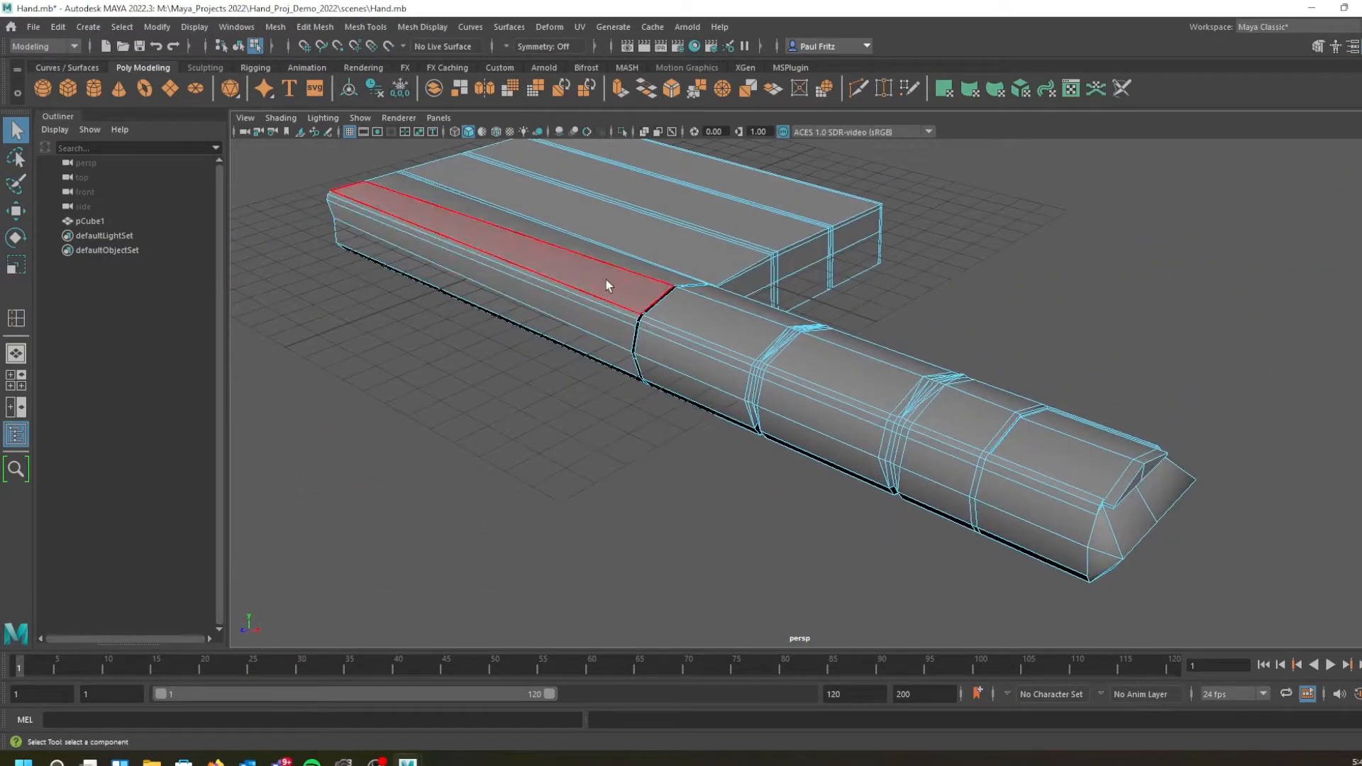
pyautogui.scroll(4, 617, 249)
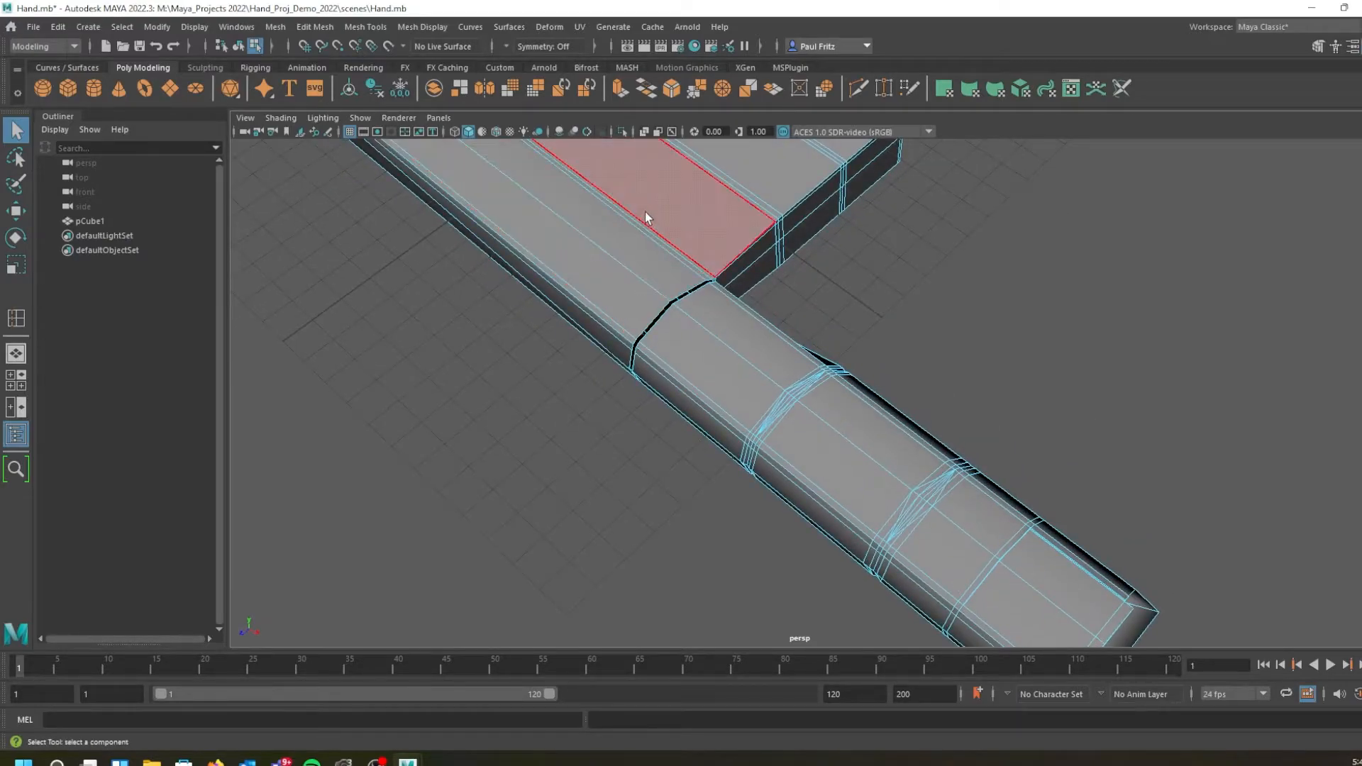
pyautogui.scroll(-4, 646, 213)
pyautogui.keyDown('alt'); pyautogui.moveTo(653, 227); pyautogui.dragTo(655, 327, button='middle'); pyautogui.keyUp('alt')
pyautogui.keyDown('alt'); pyautogui.moveTo(655, 321); pyautogui.dragTo(679, 305); pyautogui.keyUp('alt')
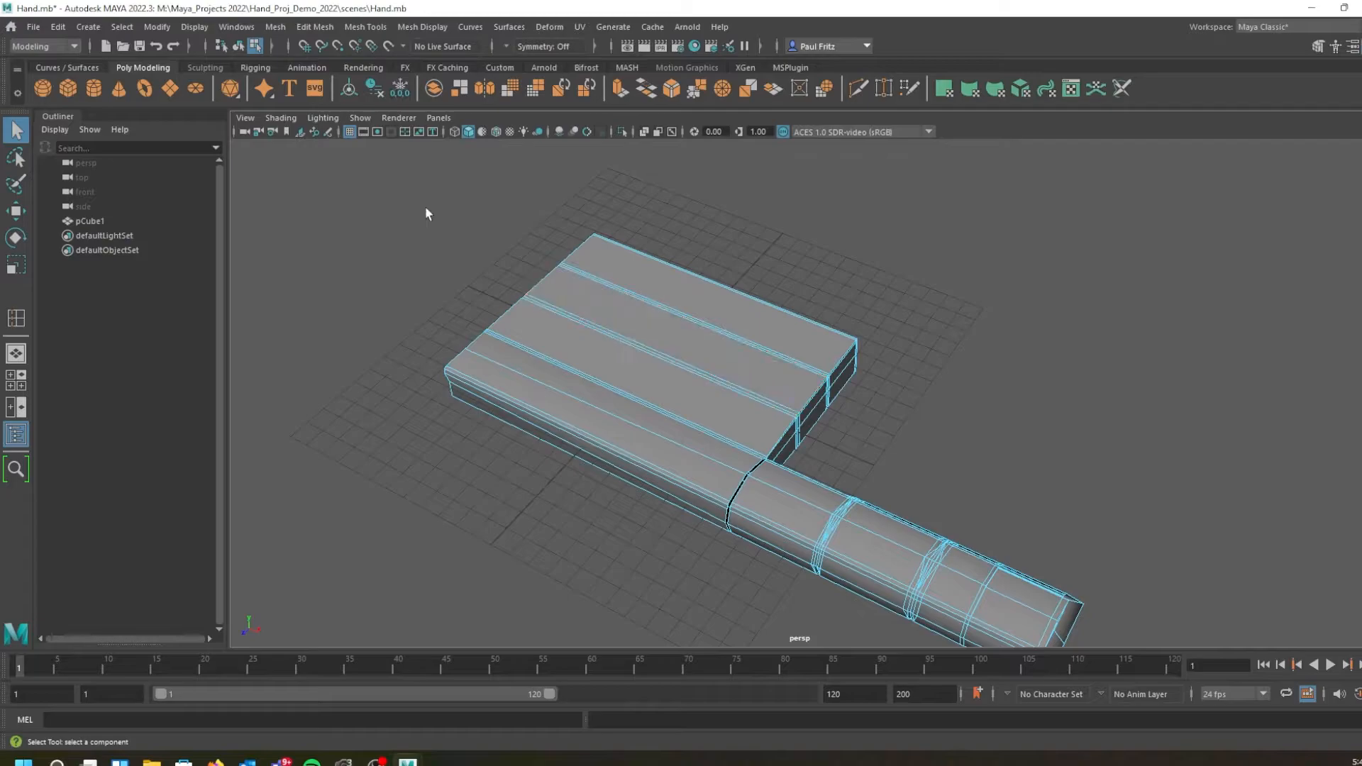
# Separate the whole mesh into individual finger and palm objects, and expand the pCube1 group in the Outliner
pyautogui.click(274, 29)
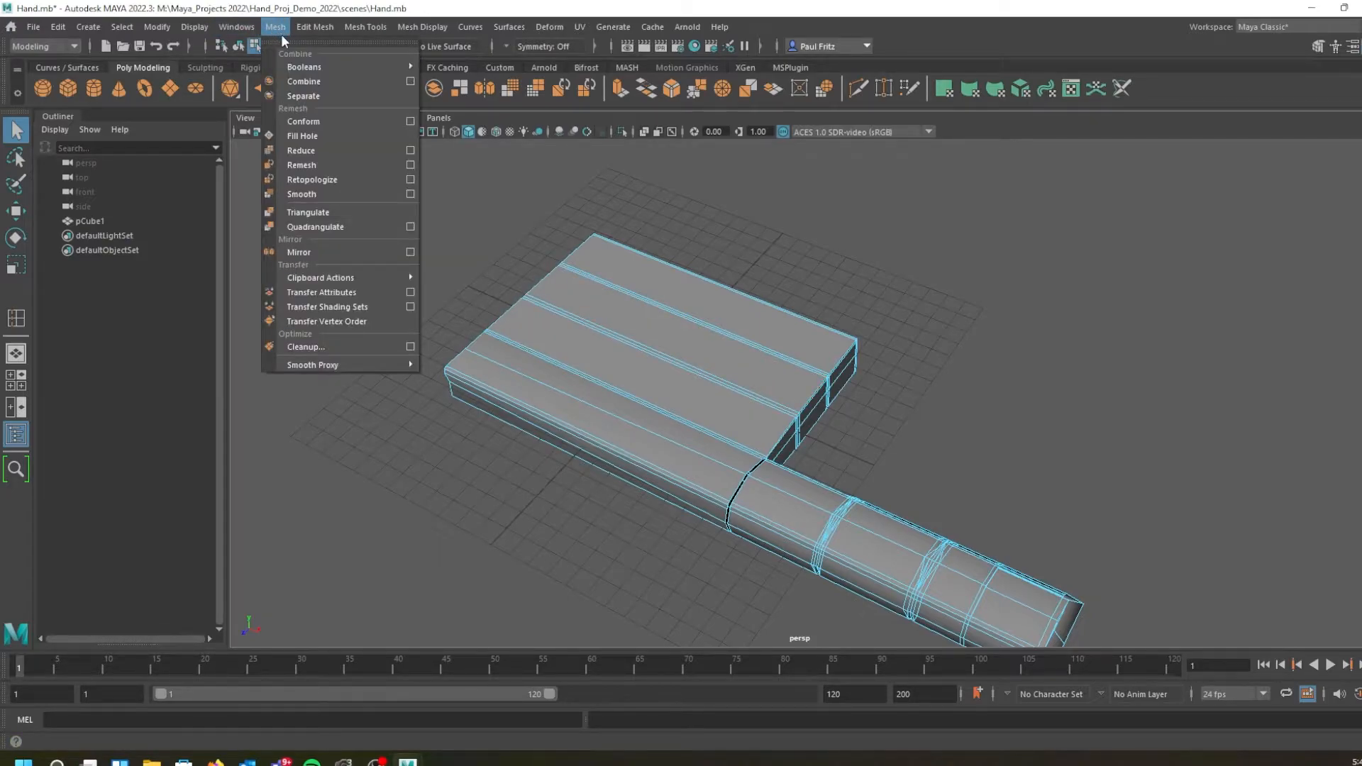
pyautogui.click(310, 99)
pyautogui.rightClick(593, 323)
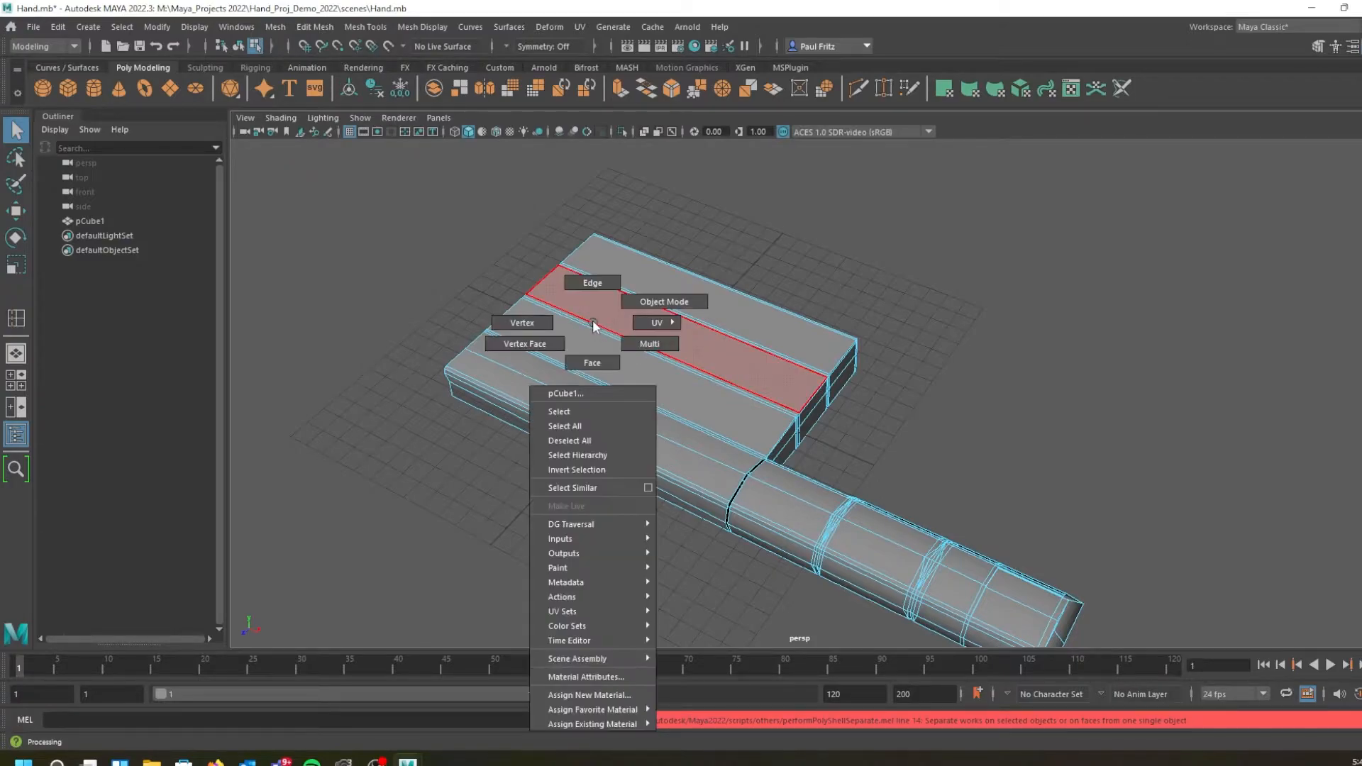
pyautogui.click(667, 301)
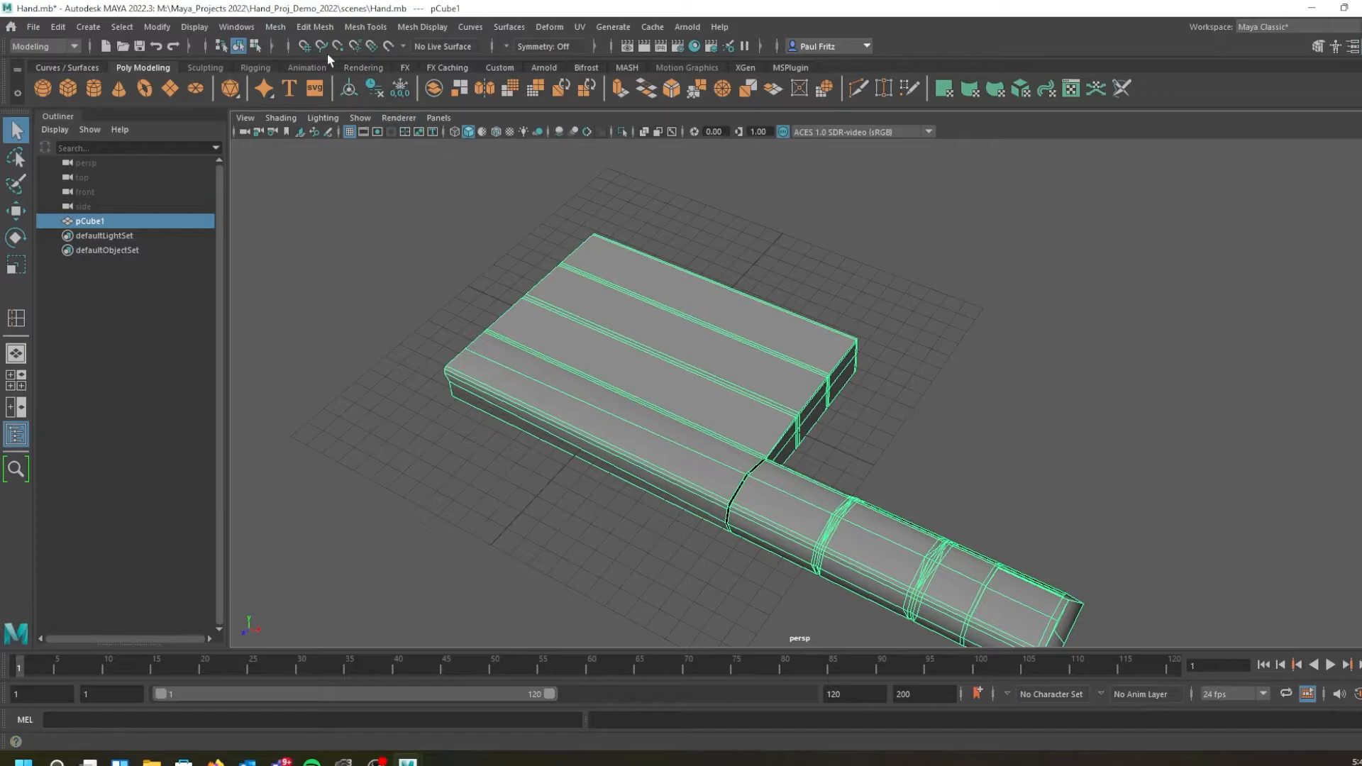
pyautogui.click(274, 26)
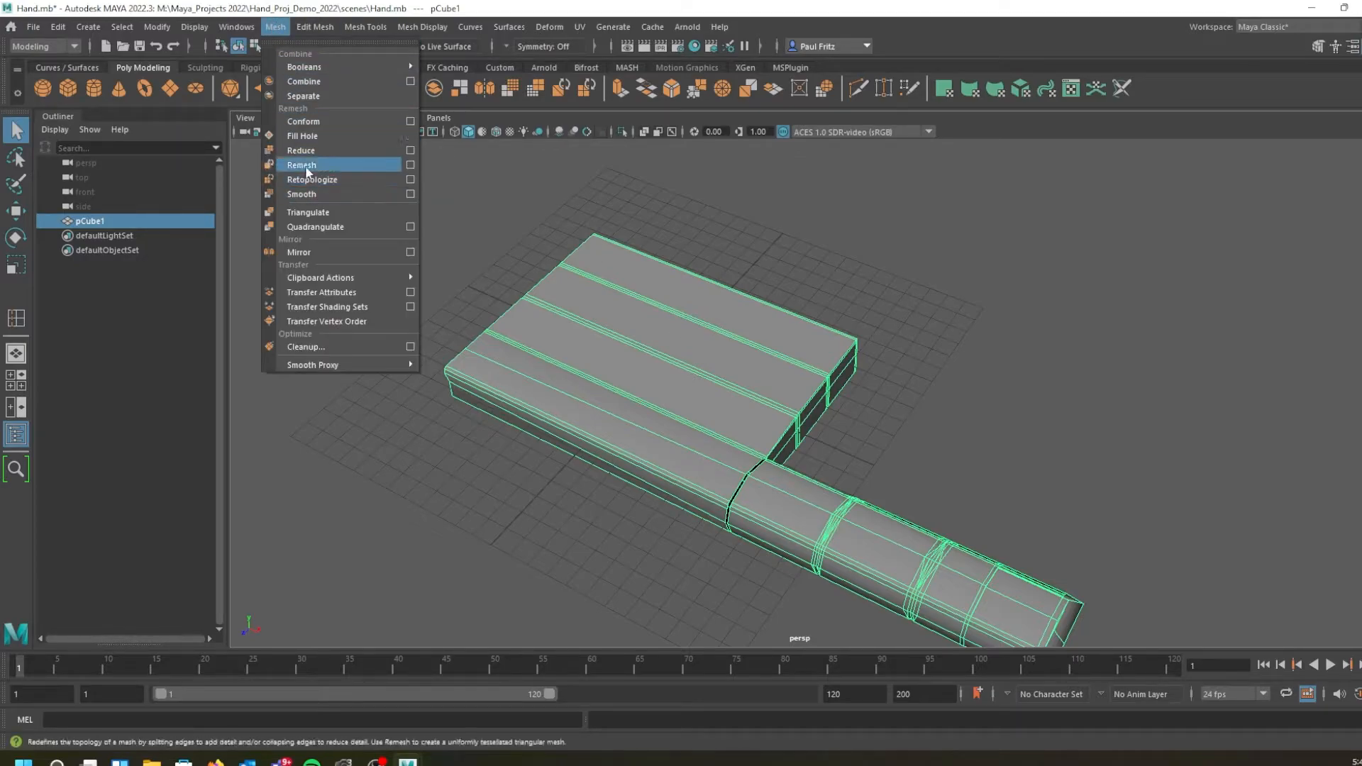
pyautogui.click(293, 95)
pyautogui.keyDown('alt'); pyautogui.moveTo(641, 407); pyautogui.dragTo(416, 278, button='middle'); pyautogui.keyUp('alt')
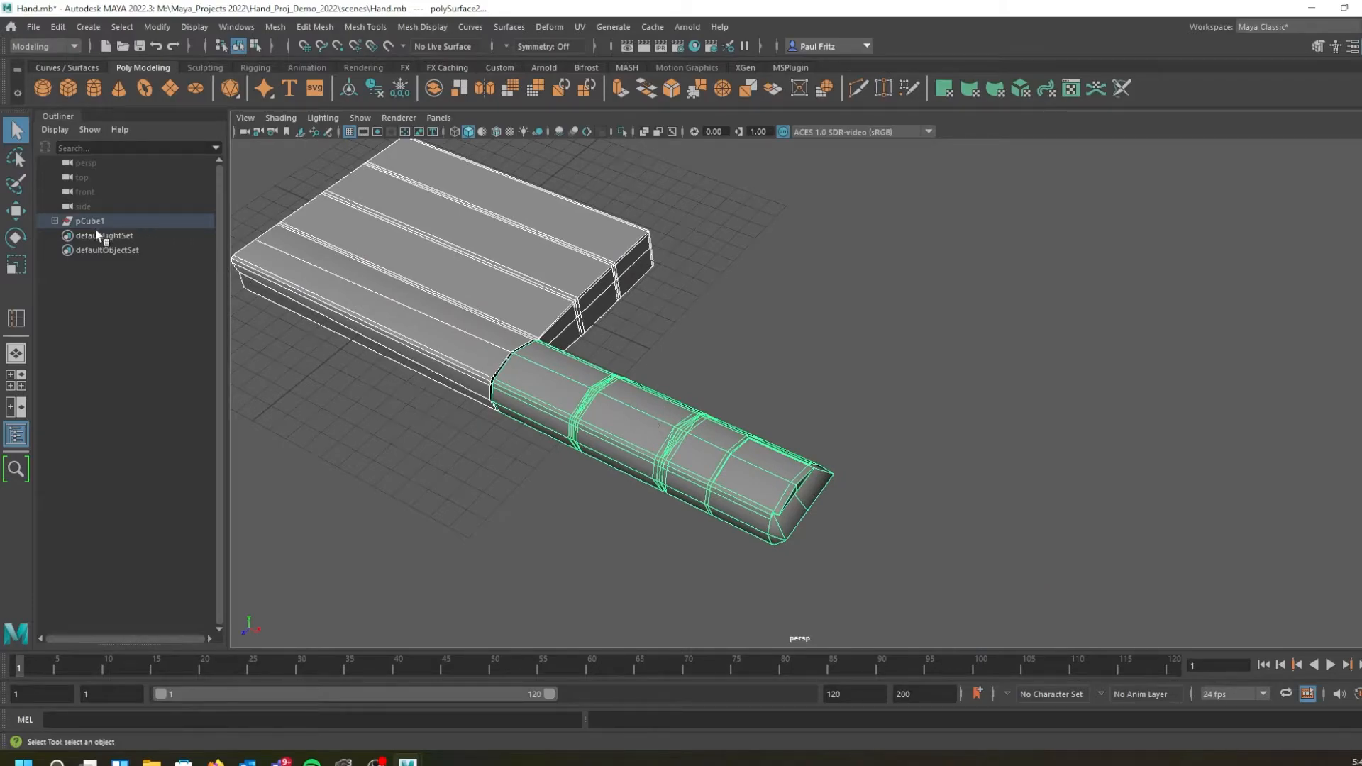
pyautogui.click(55, 220)
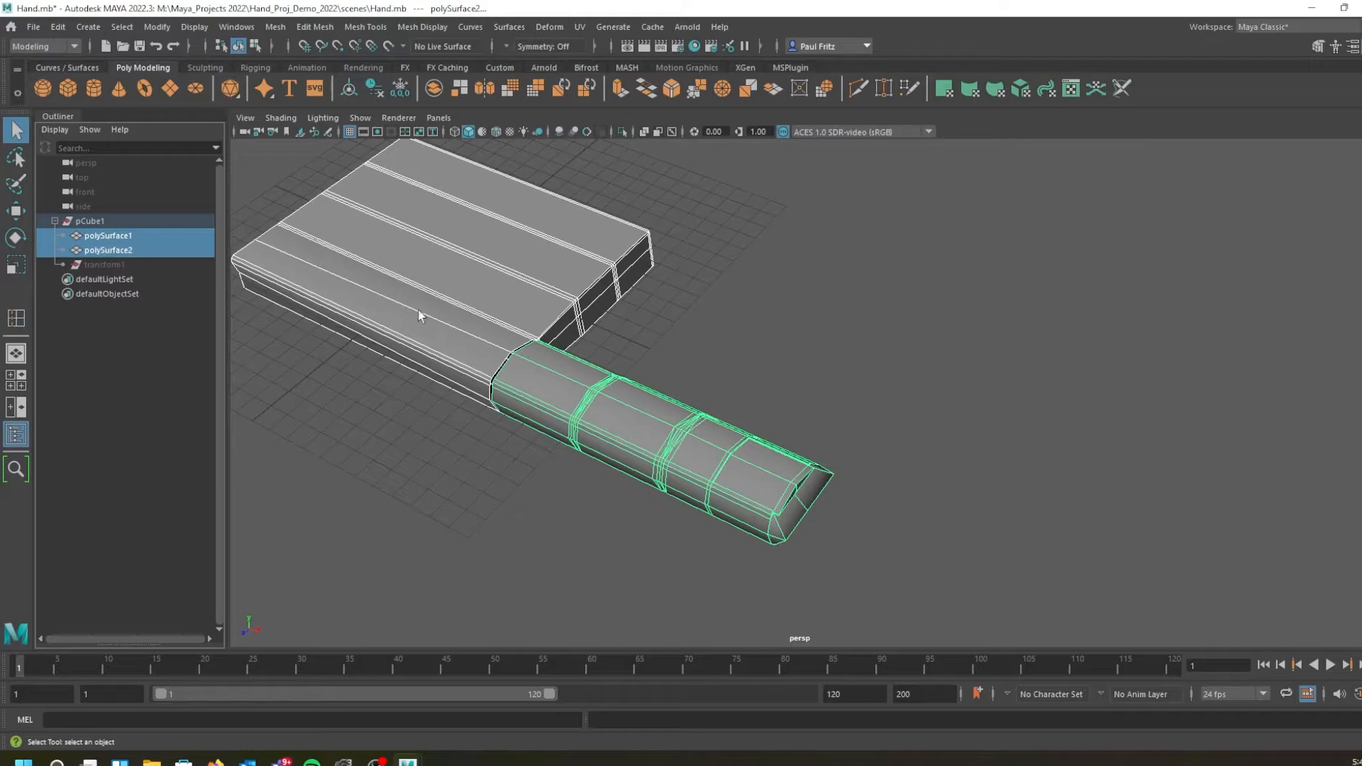
# Rename the separated finger object, polySurface2, as Finger in the Outliner
pyautogui.click(635, 415)
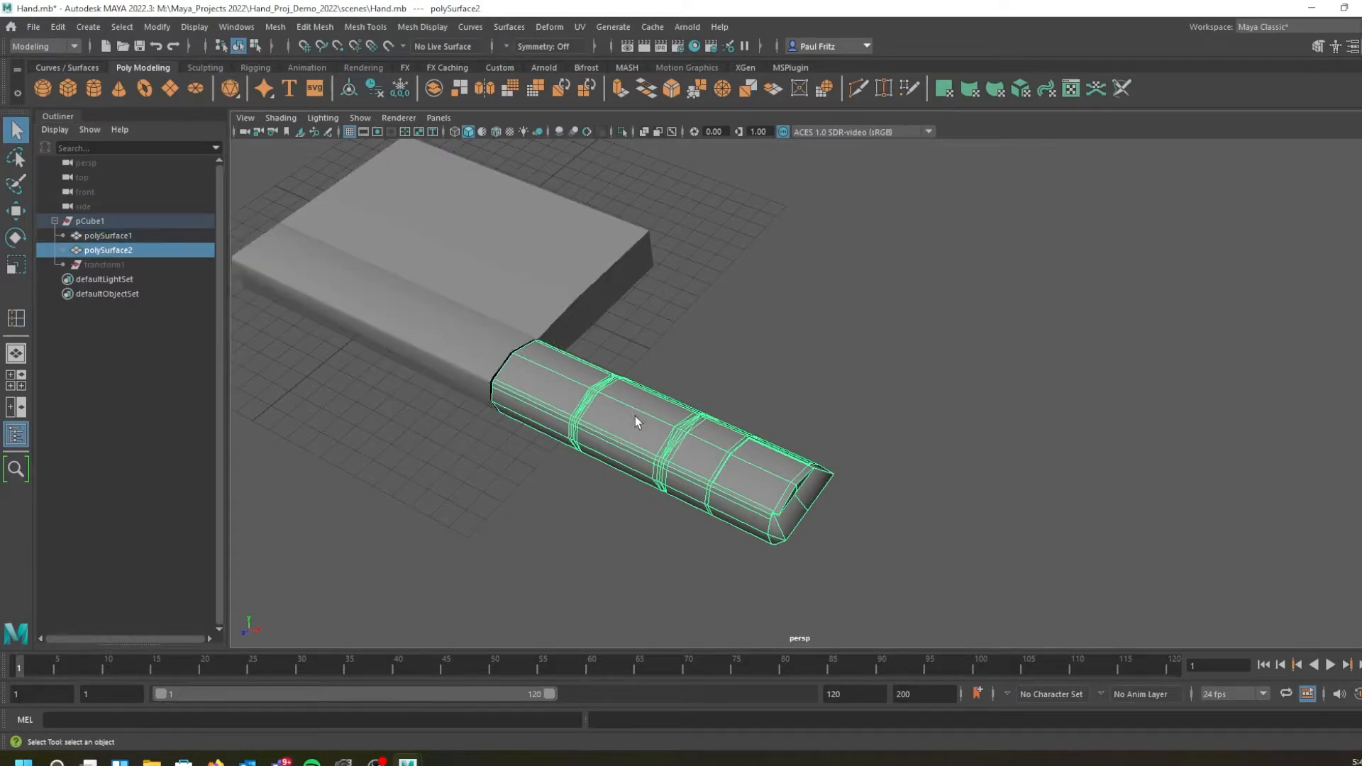
pyautogui.keyDown('alt'); pyautogui.moveTo(624, 405); pyautogui.dragTo(488, 453); pyautogui.keyUp('alt')
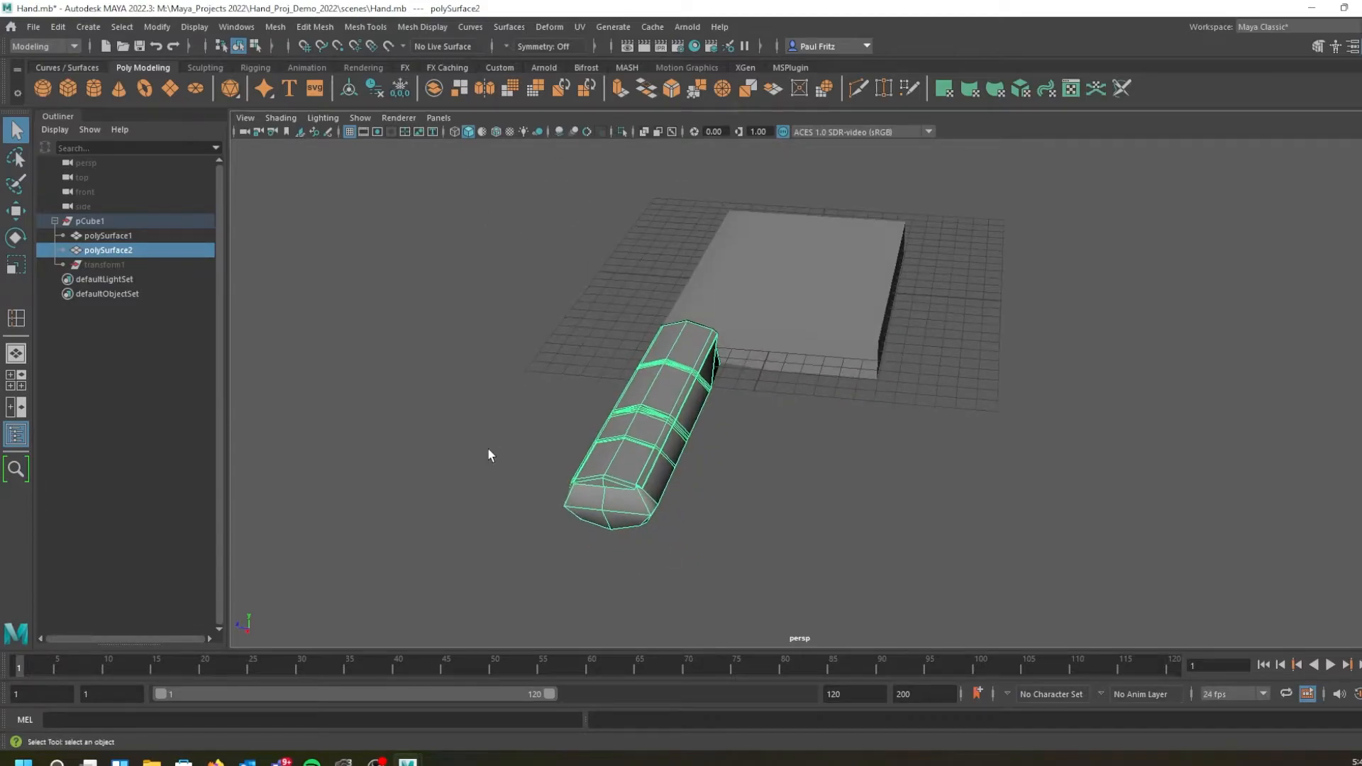
pyautogui.moveTo(65, 252); pyautogui.dragTo(108, 256)
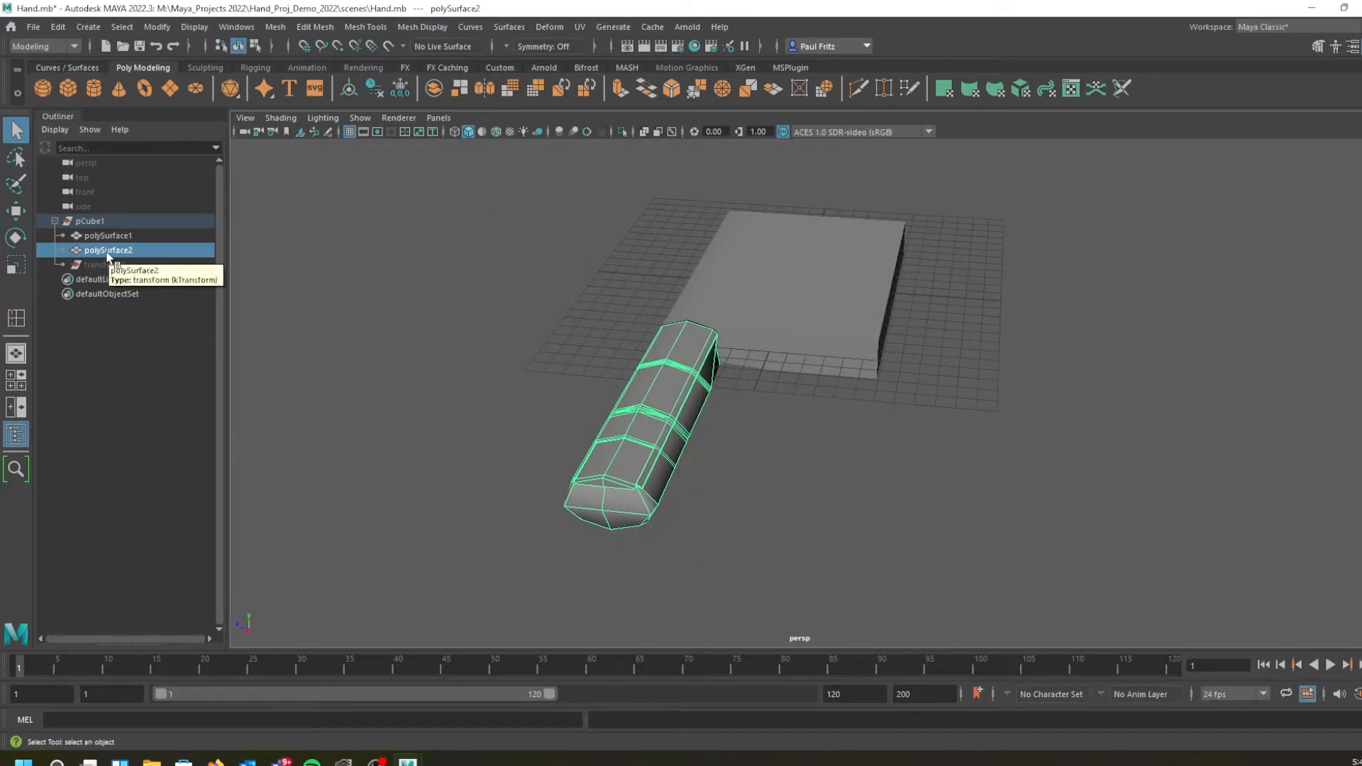
pyautogui.doubleClick(107, 252)
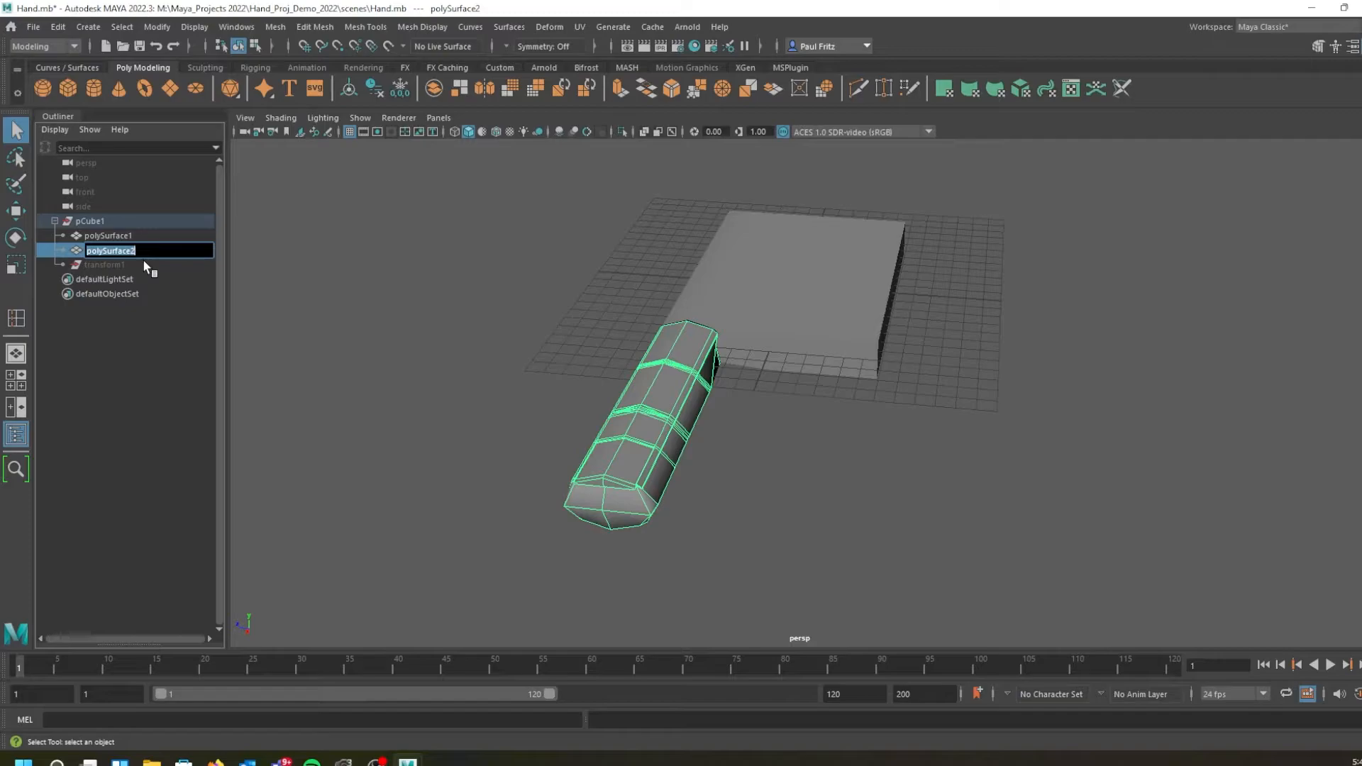
pyautogui.write('Finger')
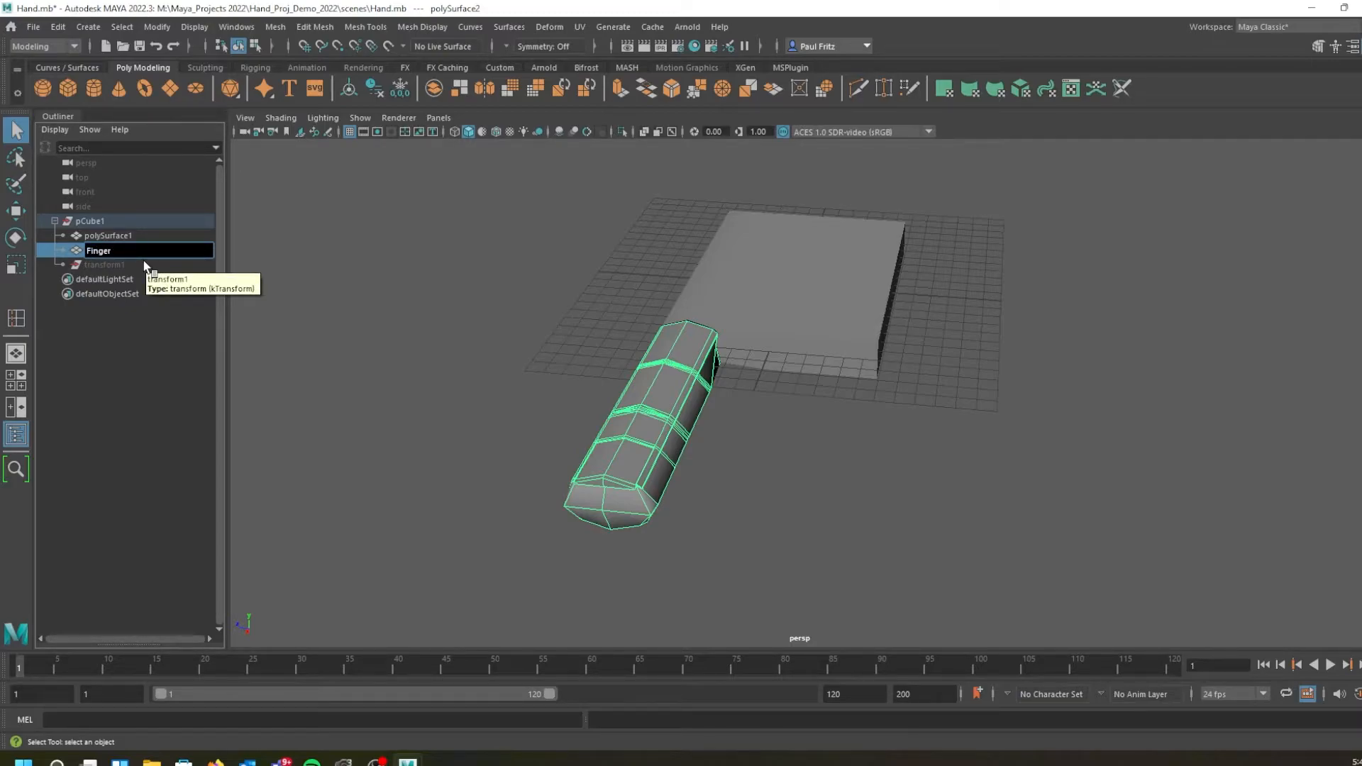
pyautogui.press('Return')
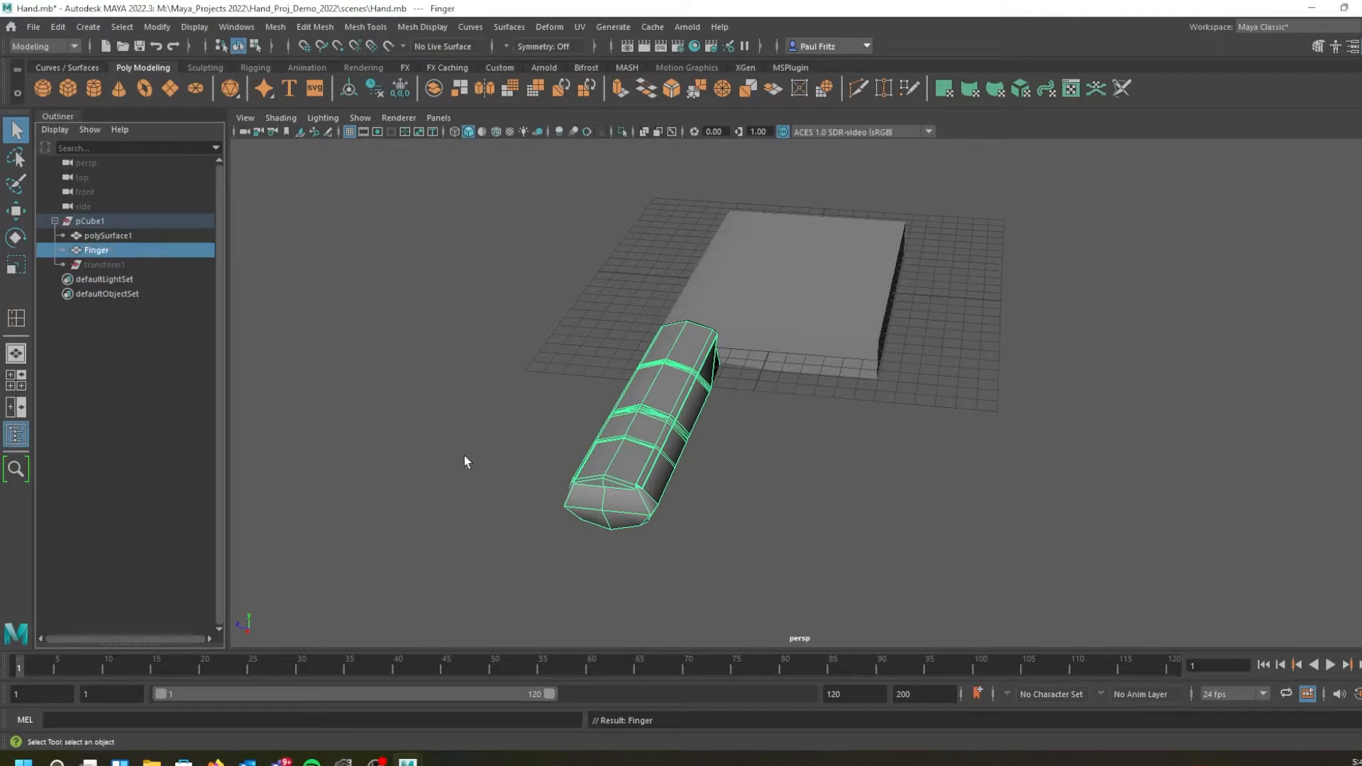
# Duplicate the finger three times and space the copies side by side along the palm's front edge
pyautogui.keyDown('alt'); pyautogui.moveTo(444, 444); pyautogui.dragTo(581, 368); pyautogui.keyUp('alt')
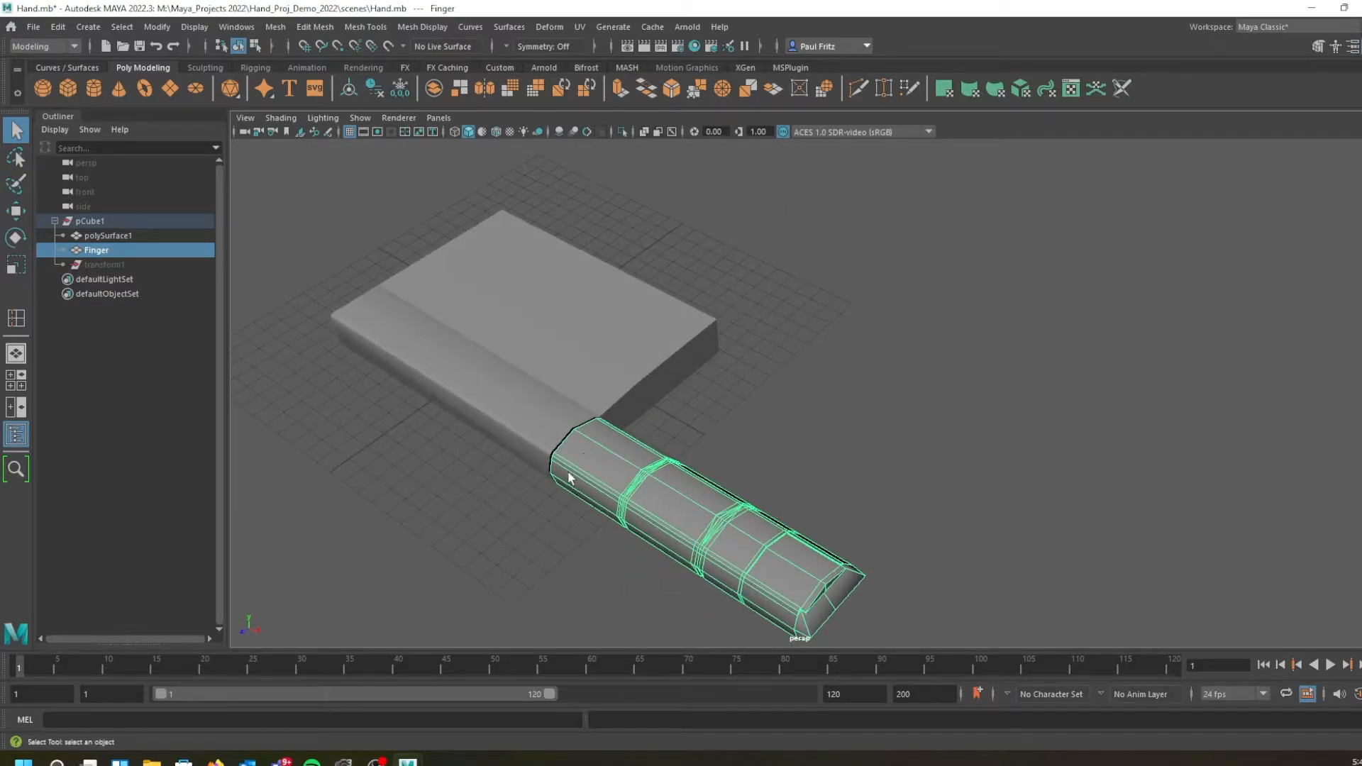
pyautogui.hotkey('ctrl', 'd')
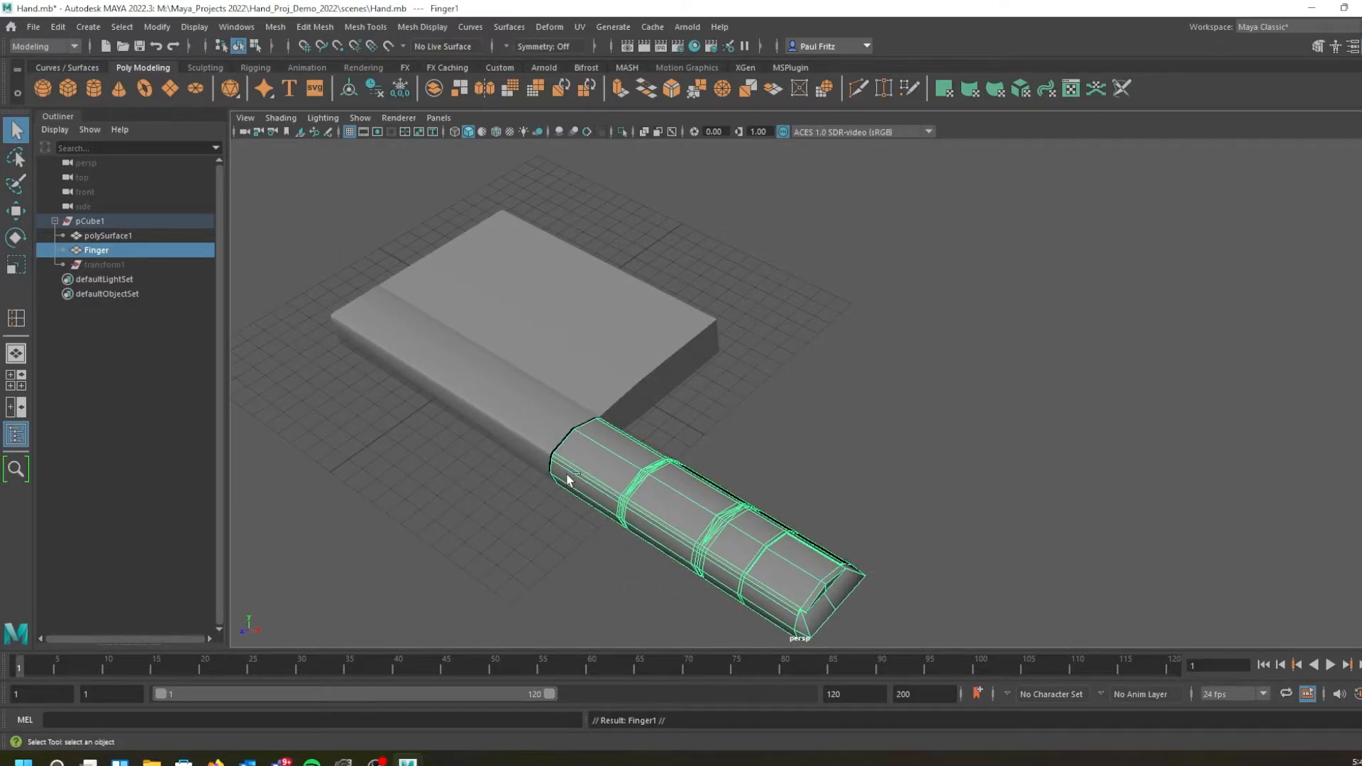
pyautogui.press('w')
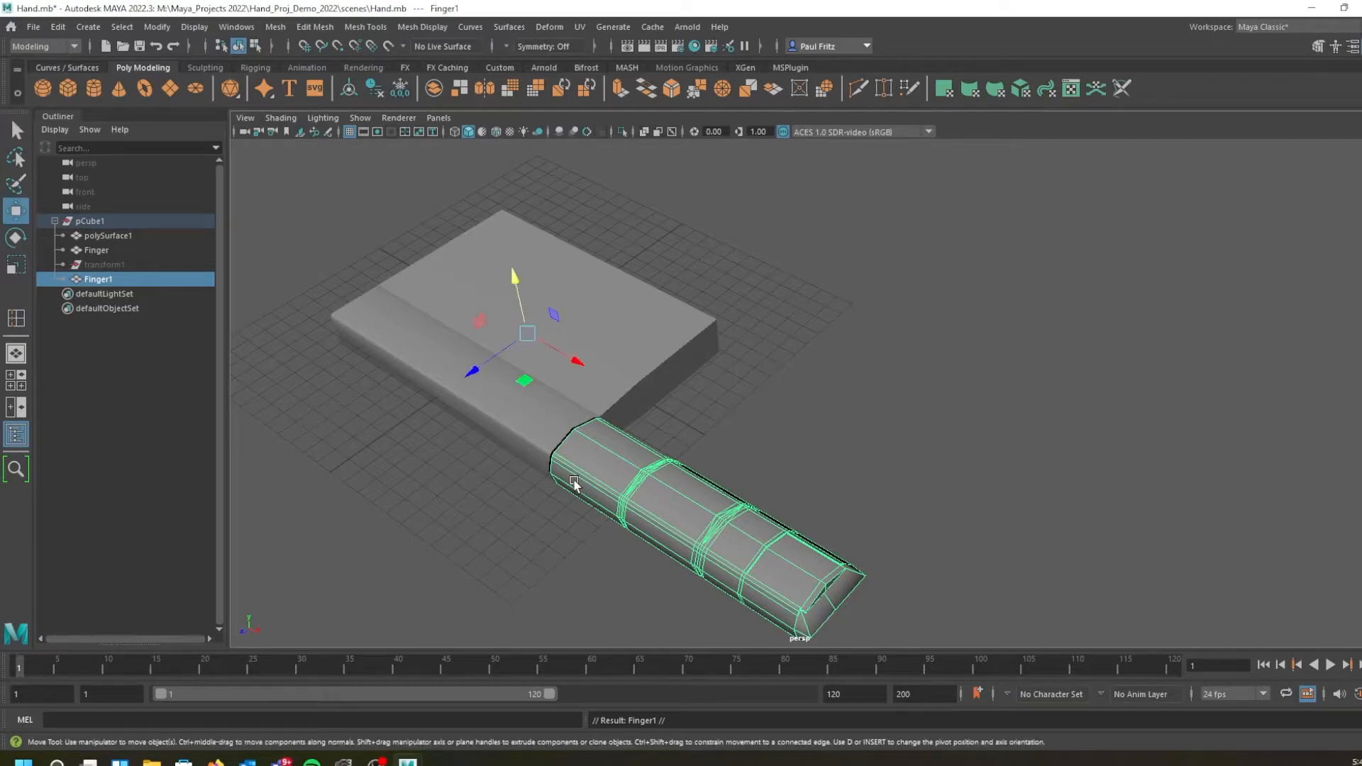
pyautogui.moveTo(471, 373); pyautogui.dragTo(570, 331)
pyautogui.hotkey('ctrl', 'd')
pyautogui.hotkey('ctrl', 'd')
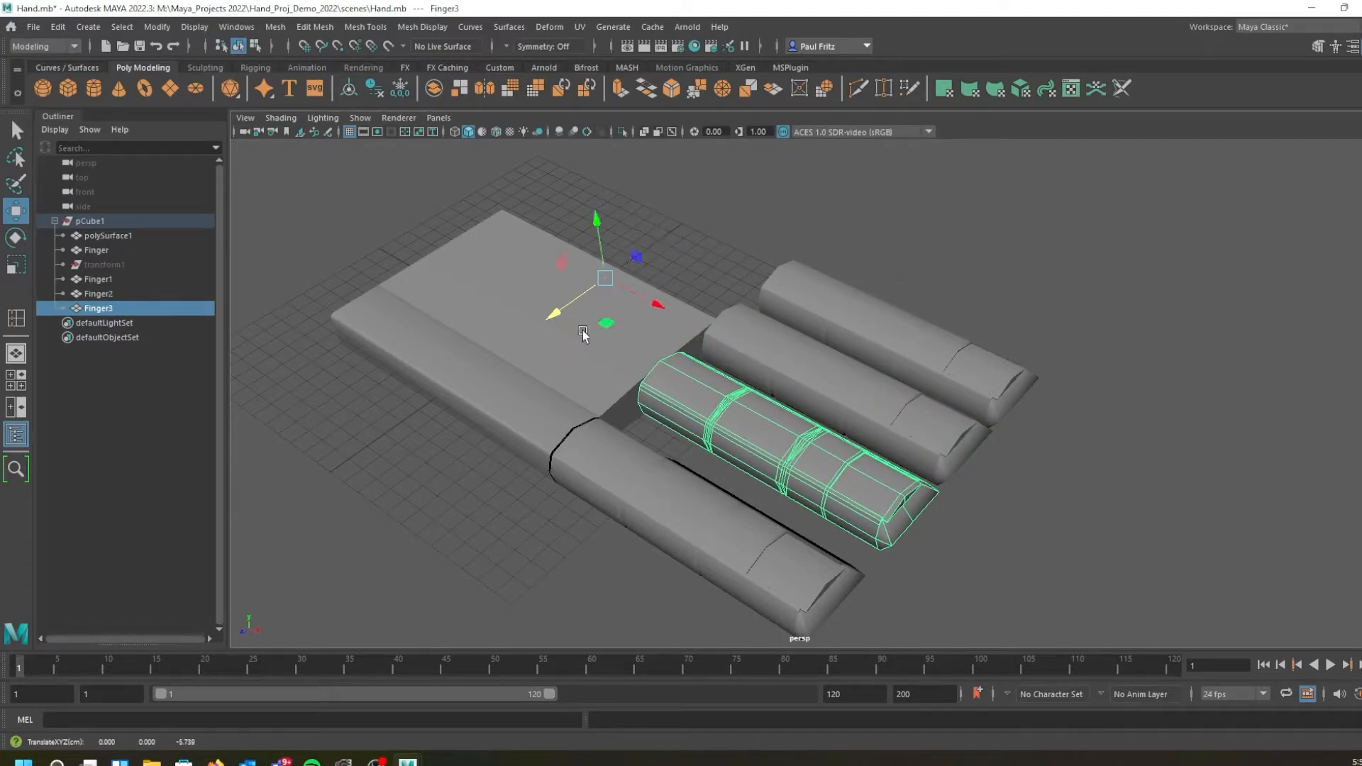
# Duplicate the finger once more and move the copy out past the opposite side of the palm for the thumb
pyautogui.hotkey('ctrl', 'd')
pyautogui.moveTo(556, 313); pyautogui.dragTo(266, 471)
pyautogui.keyDown('alt'); pyautogui.moveTo(484, 514); pyautogui.dragTo(620, 398); pyautogui.keyUp('alt')
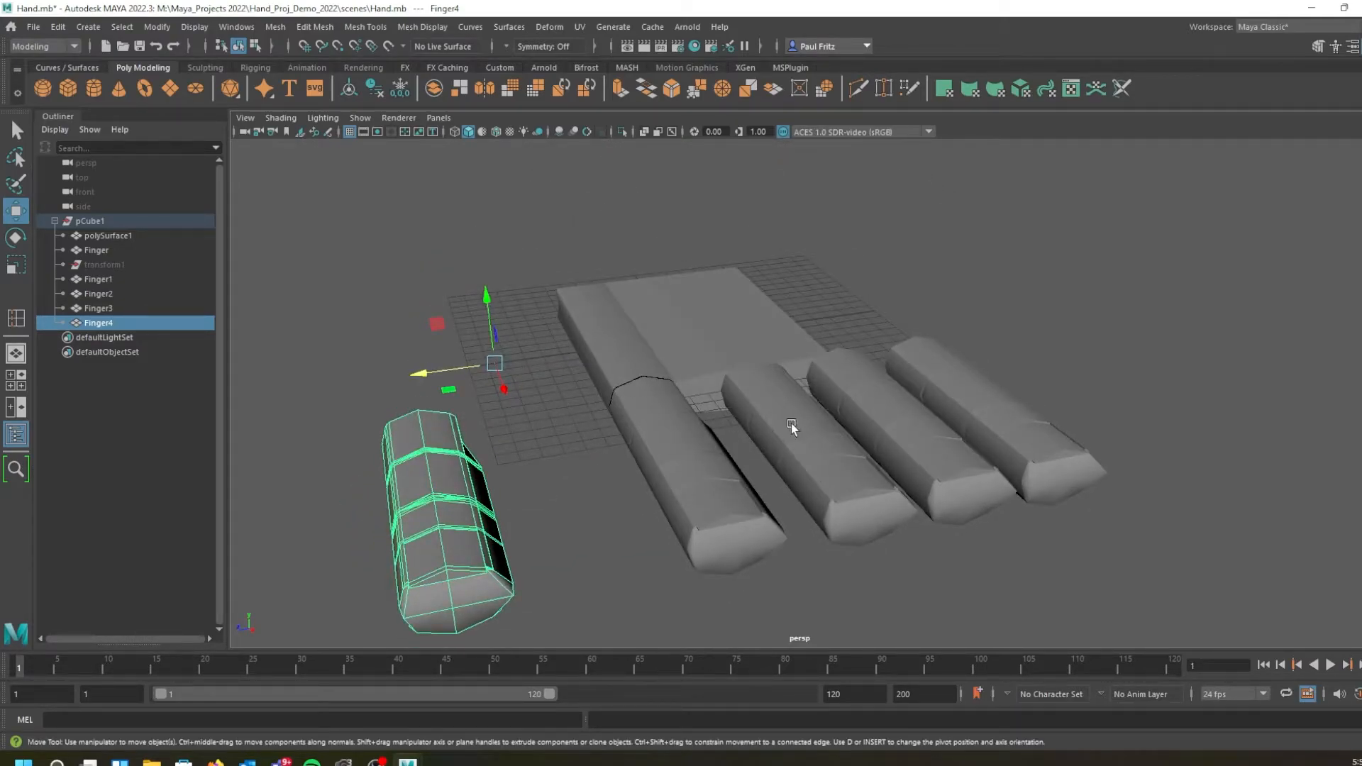
pyautogui.keyDown('alt'); pyautogui.moveTo(742, 429); pyautogui.dragTo(861, 477); pyautogui.keyUp('alt')
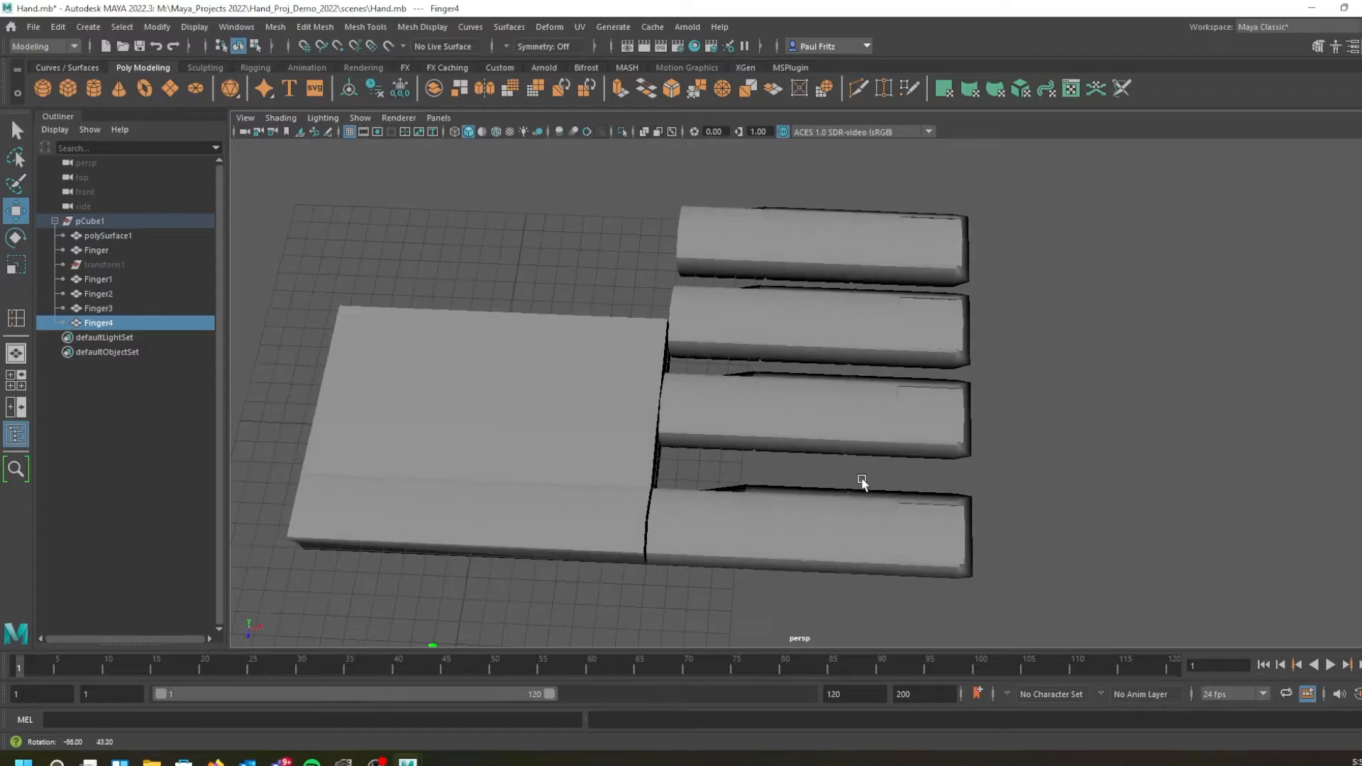
pyautogui.scroll(2, 684, 410)
pyautogui.keyDown('alt'); pyautogui.moveTo(598, 470); pyautogui.dragTo(556, 401); pyautogui.keyUp('alt')
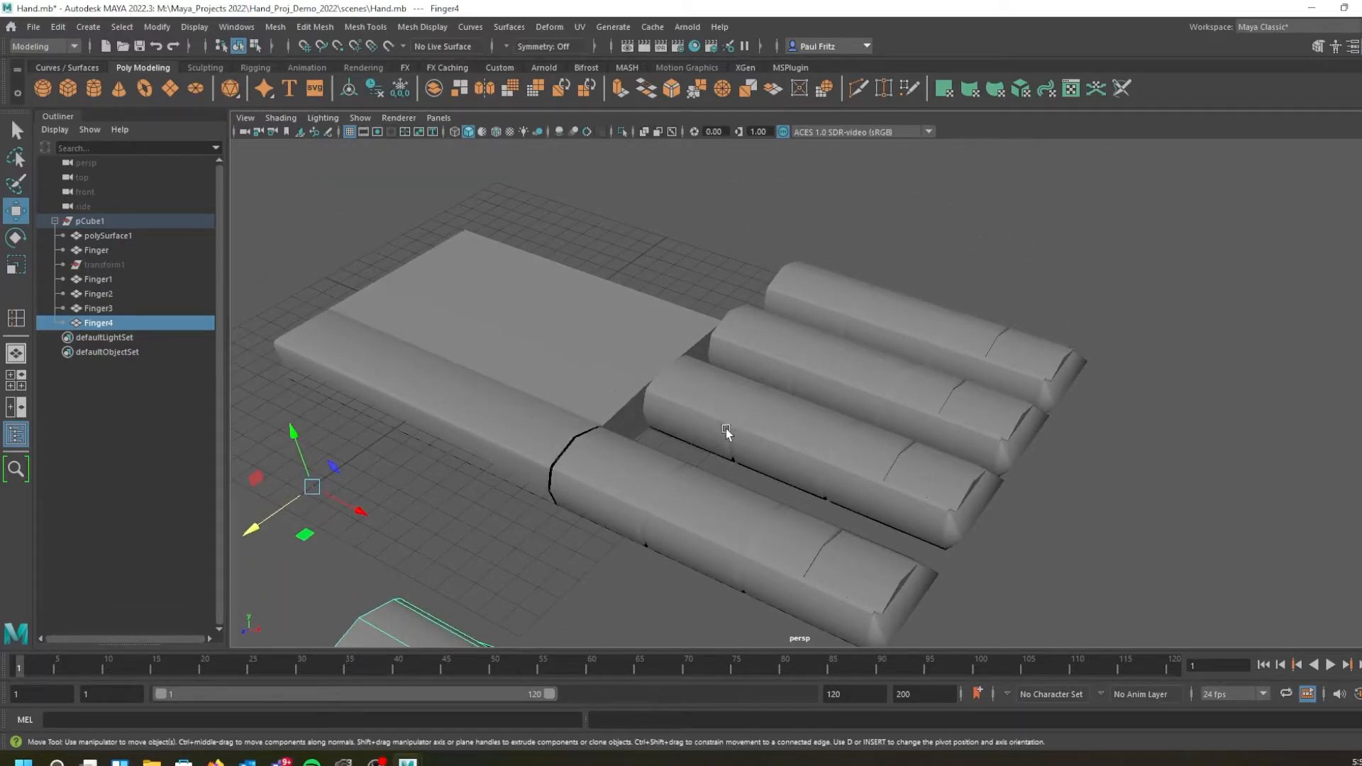
# Center the pivot of the finger copy next to the original finger, Finger3, ready for scaling
pyautogui.keyDown('alt'); pyautogui.moveTo(724, 495); pyautogui.dragTo(792, 508); pyautogui.keyUp('alt')
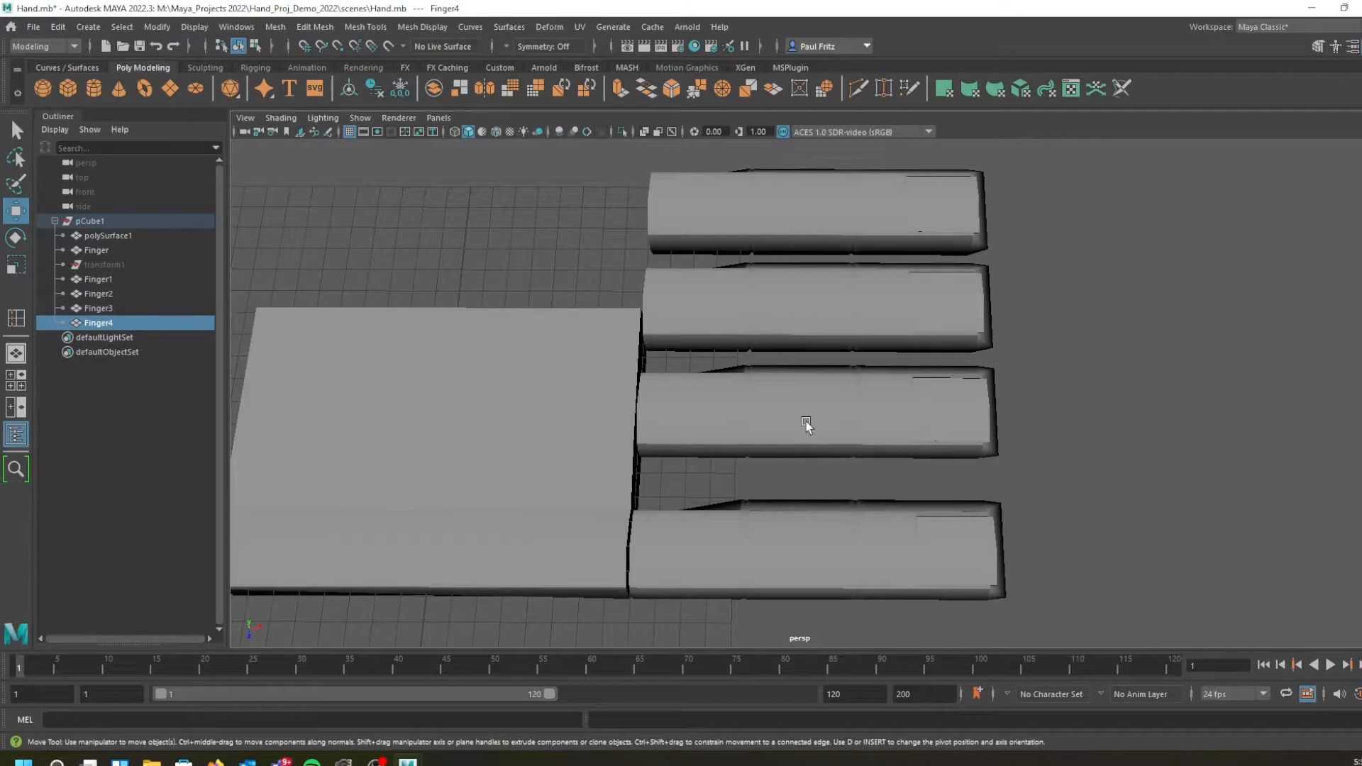
pyautogui.keyDown('alt'); pyautogui.moveTo(783, 562); pyautogui.dragTo(706, 447); pyautogui.keyUp('alt')
pyautogui.click(784, 551)
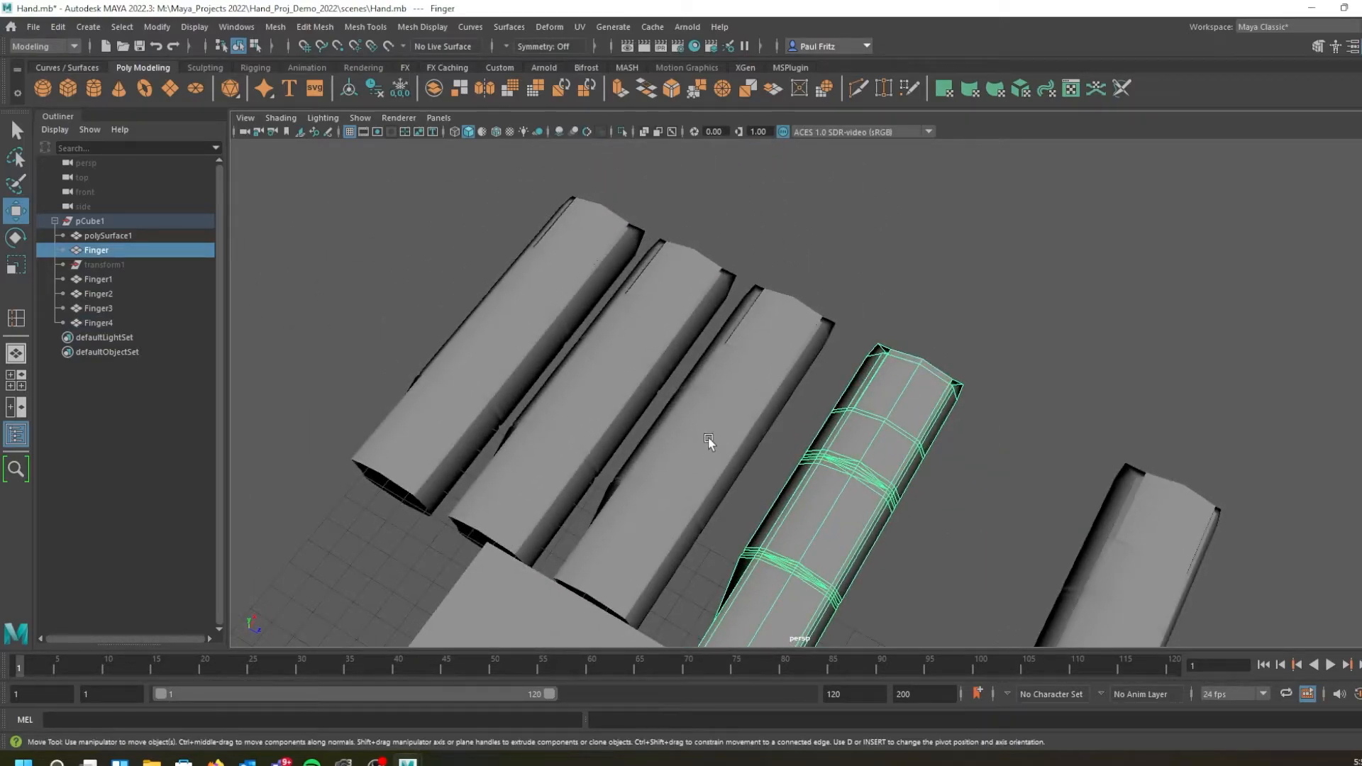
pyautogui.click(736, 407)
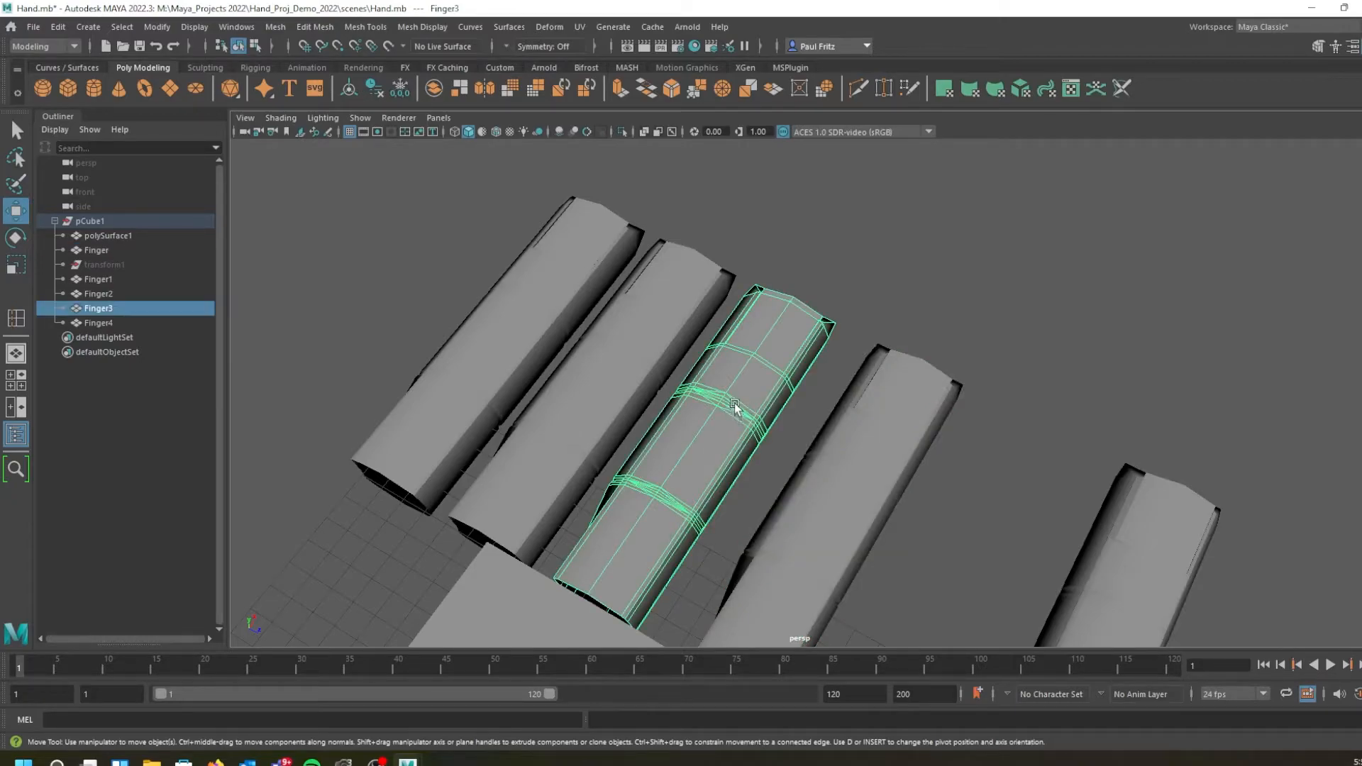
pyautogui.press('r')
pyautogui.scroll(-3, 691, 423)
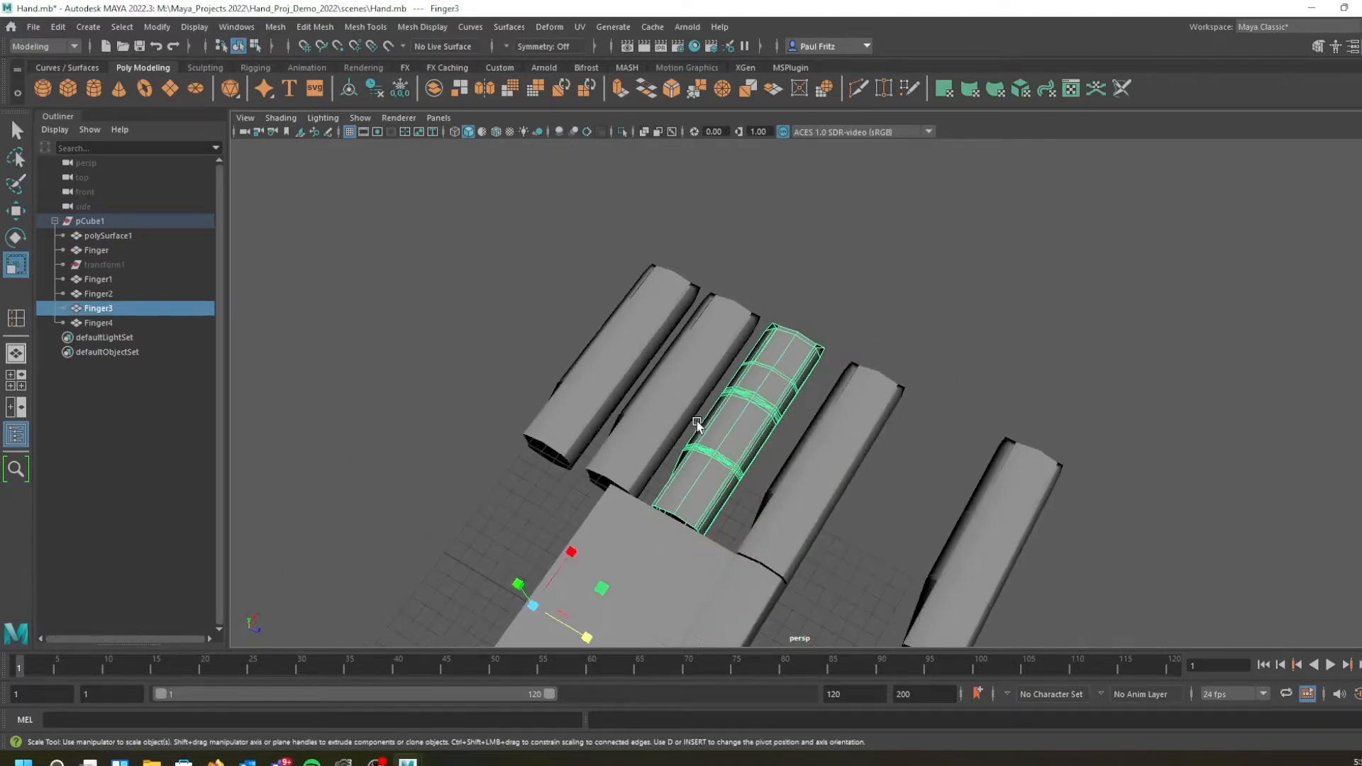
pyautogui.scroll(-2, 691, 423)
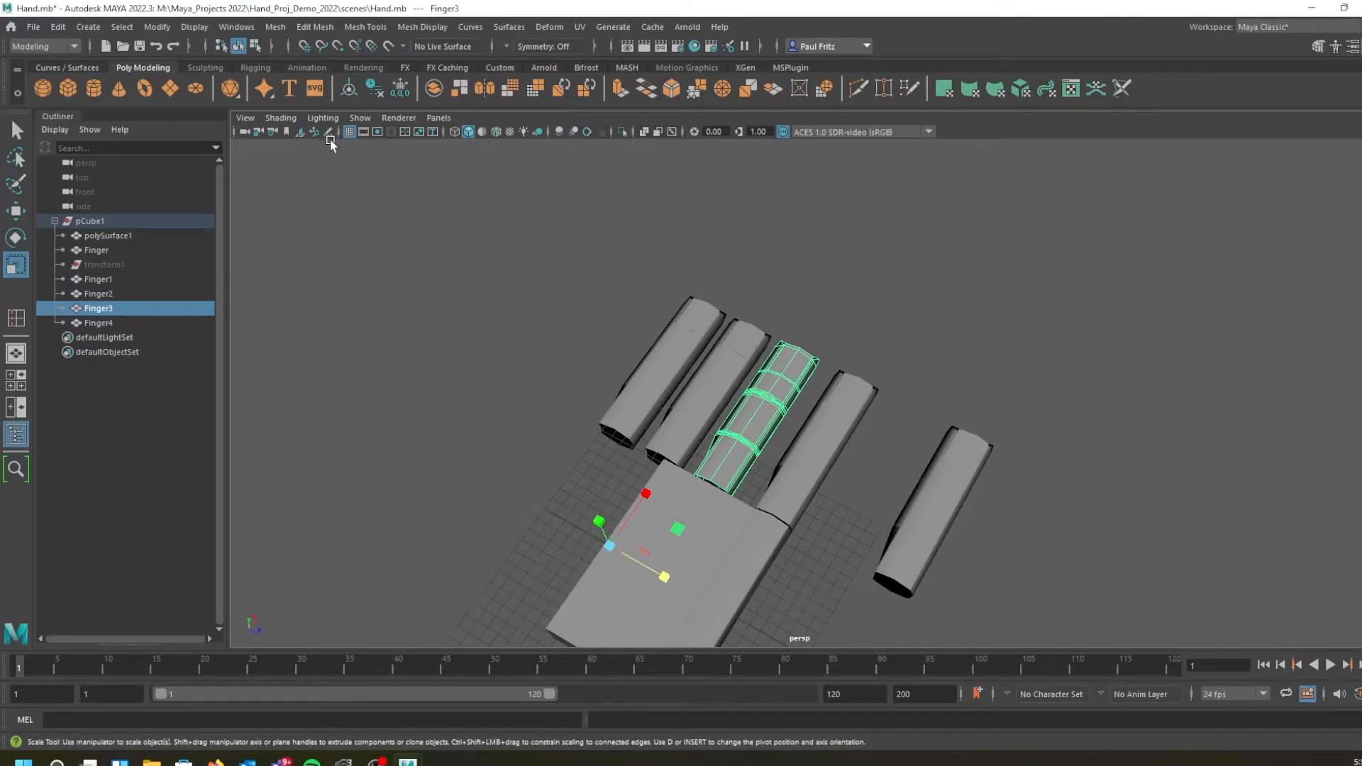
pyautogui.click(151, 28)
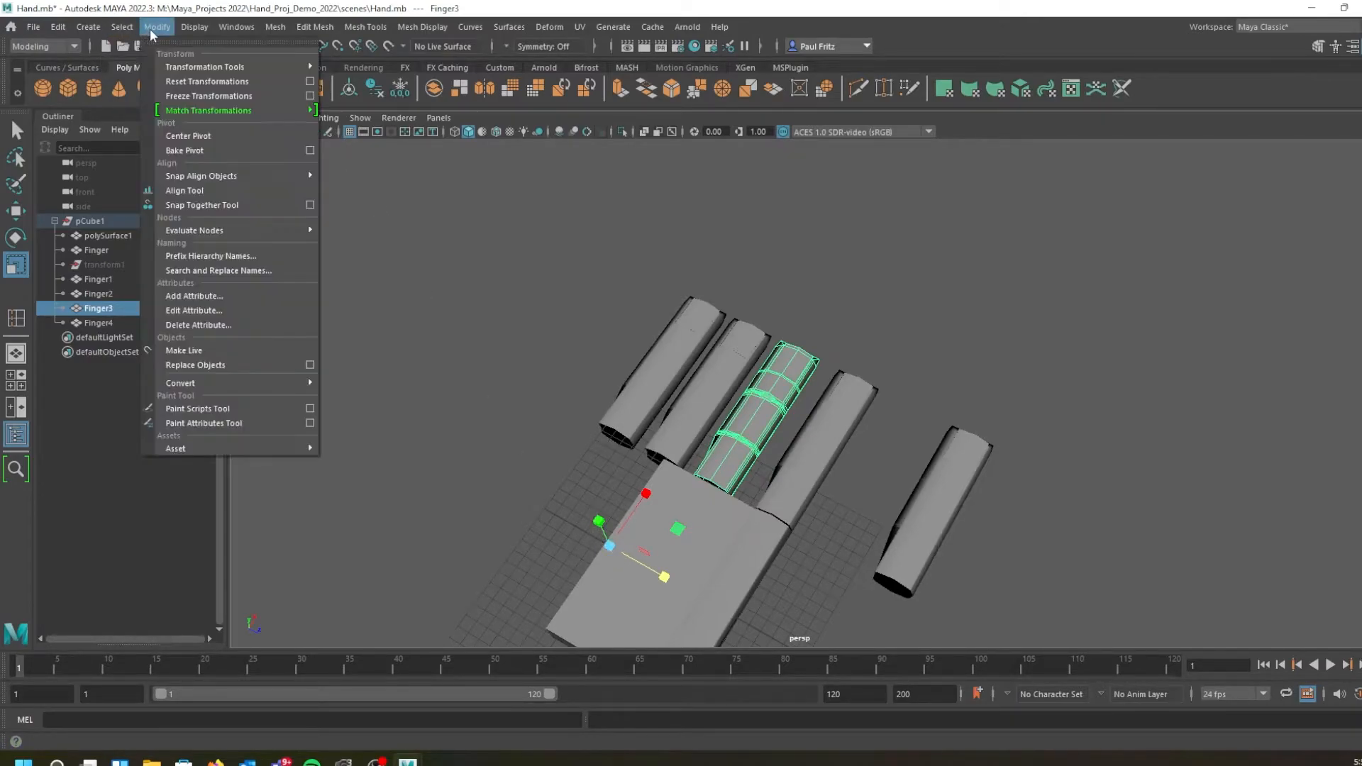
pyautogui.click(206, 137)
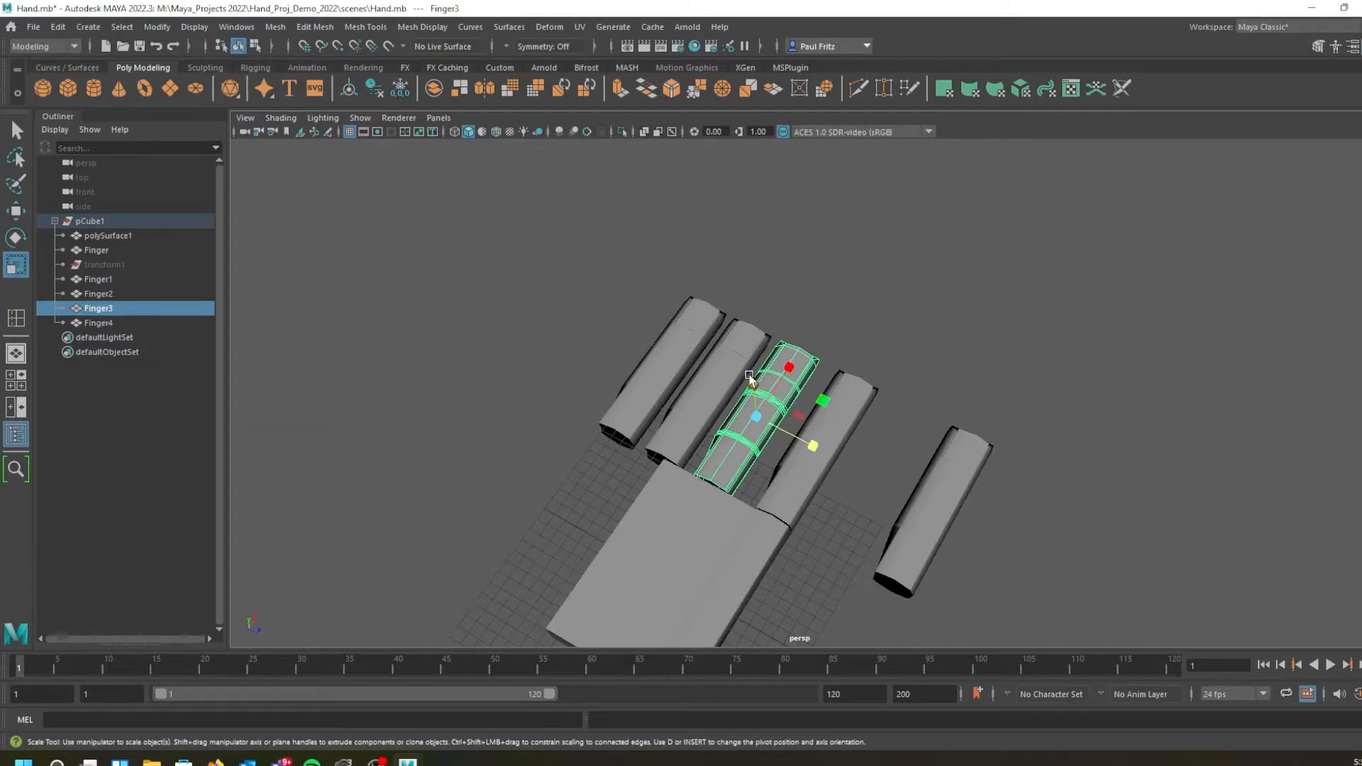
# Stretch Finger3 lengthwise into a longer middle finger and reposition it against the palm beside the original finger
pyautogui.click(788, 369)
pyautogui.moveTo(787, 369); pyautogui.dragTo(798, 360)
pyautogui.press('w')
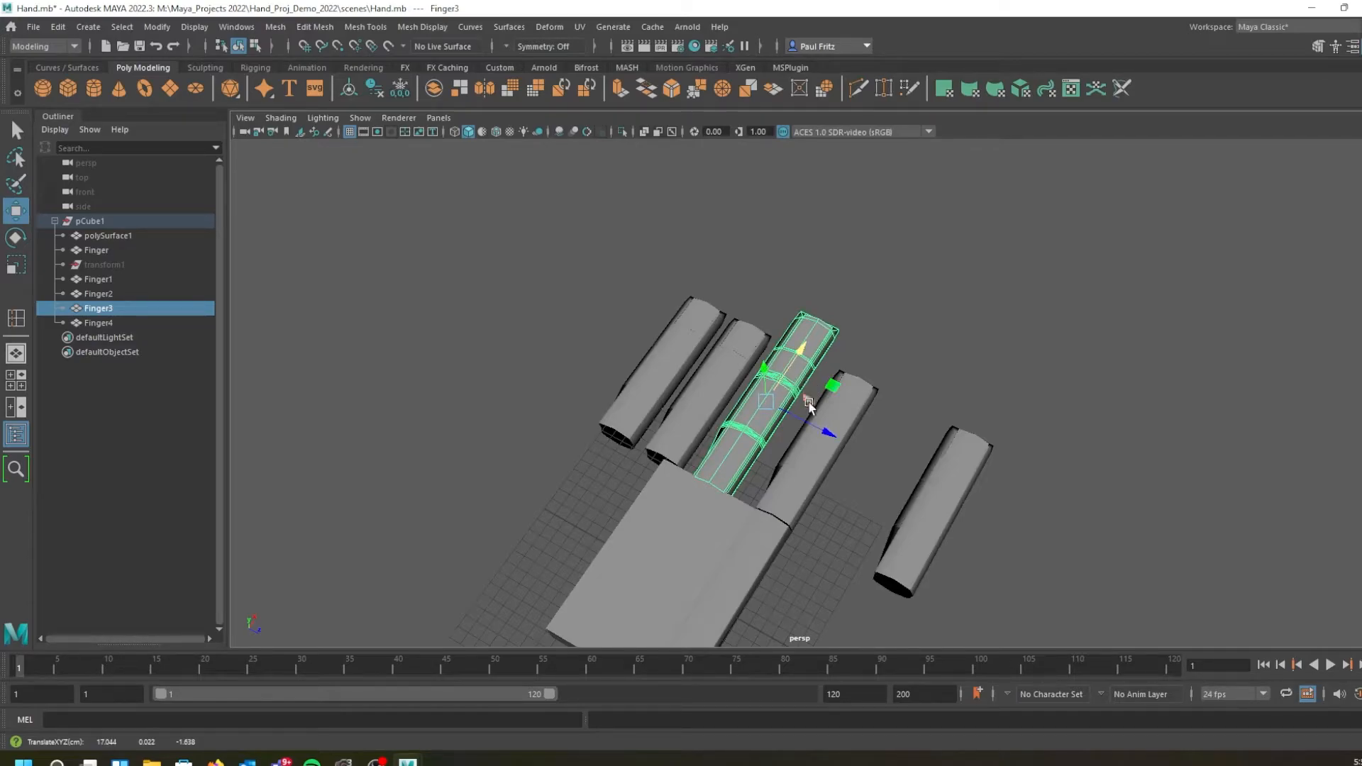
pyautogui.keyDown('alt'); pyautogui.moveTo(771, 519); pyautogui.dragTo(795, 532); pyautogui.keyUp('alt')
pyautogui.moveTo(839, 429); pyautogui.dragTo(844, 444)
pyautogui.moveTo(734, 454)
pyautogui.keyDown('alt'); pyautogui.mouseDown()
pyautogui.moveTo(710, 400)
pyautogui.moveTo(731, 450)
pyautogui.mouseUp(); pyautogui.keyUp('alt')
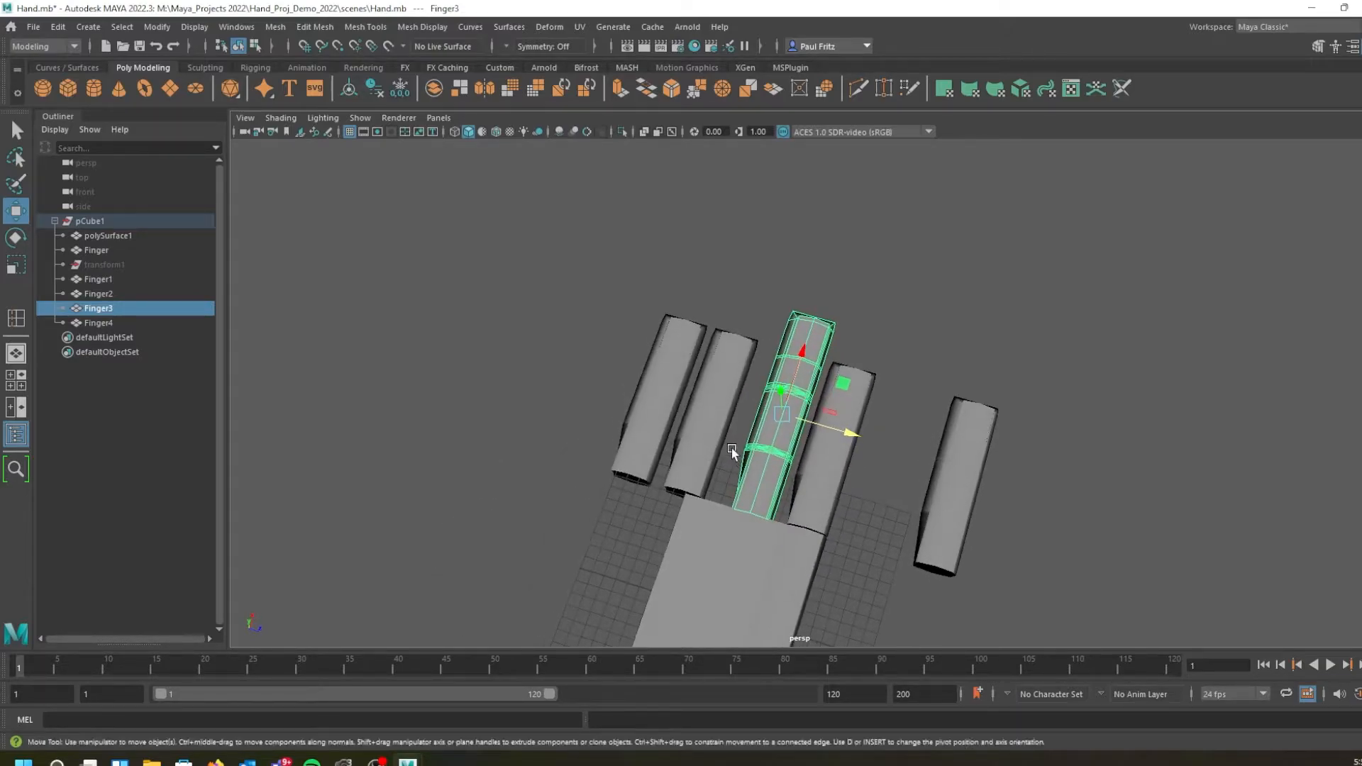
# Center the pivot of the ring finger copy, Finger2, on its own geometry
pyautogui.scroll(4, 734, 450)
pyautogui.scroll(2, 734, 413)
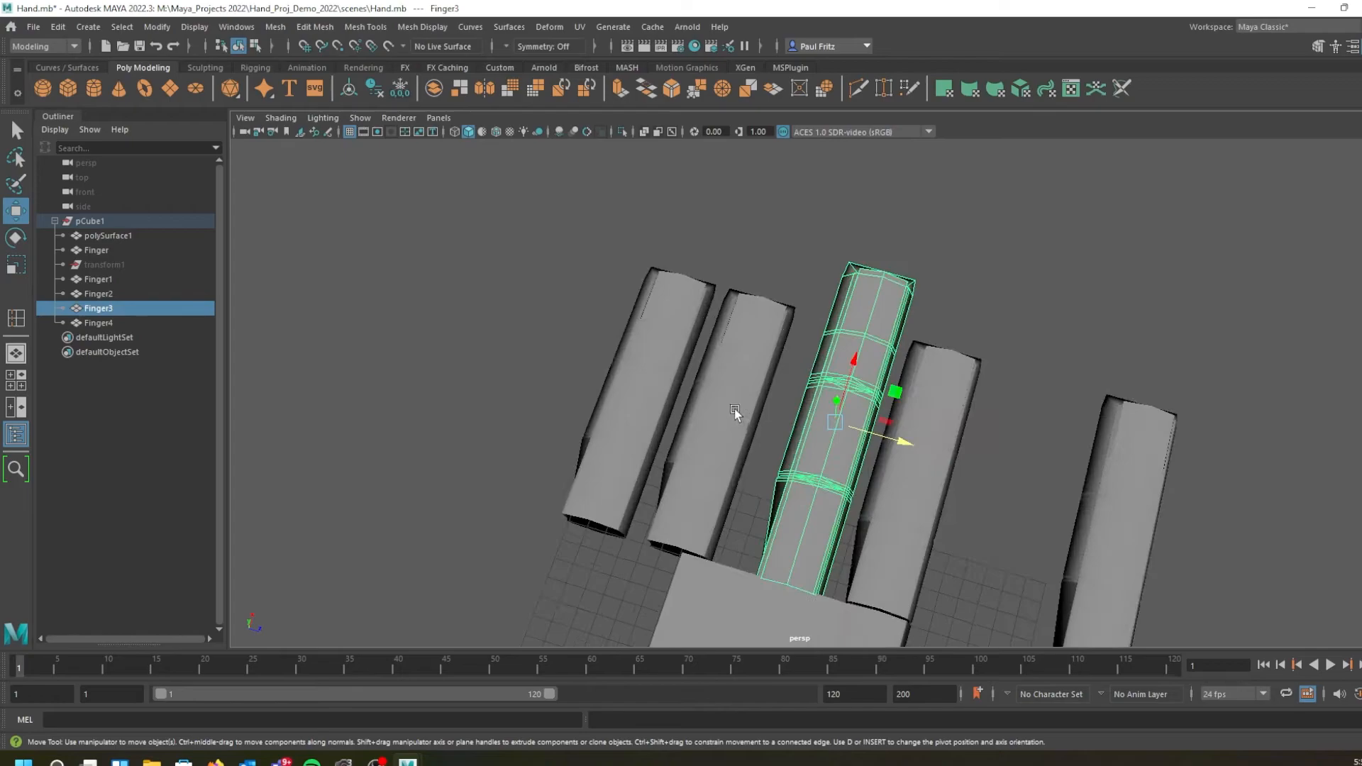
pyautogui.click(734, 411)
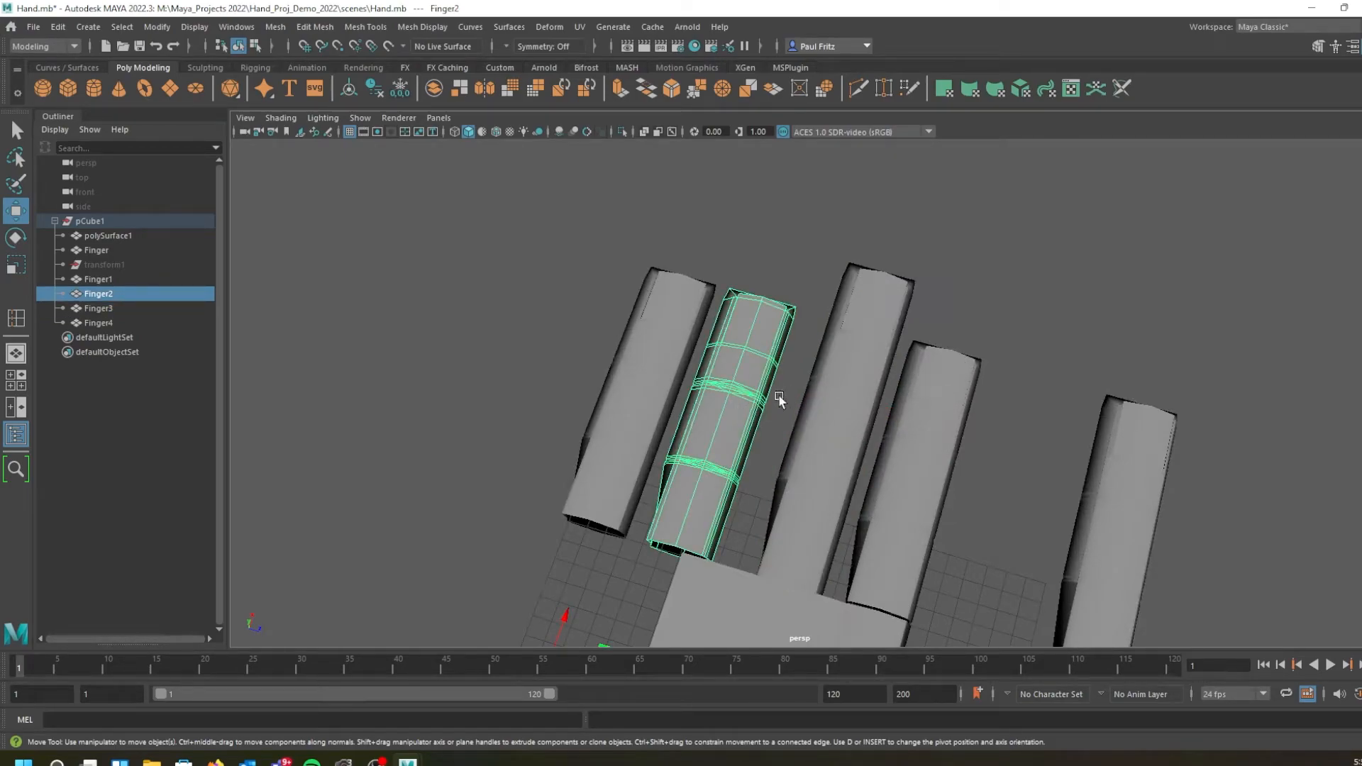
pyautogui.keyDown('alt'); pyautogui.moveTo(752, 461); pyautogui.dragTo(751, 456); pyautogui.keyUp('alt')
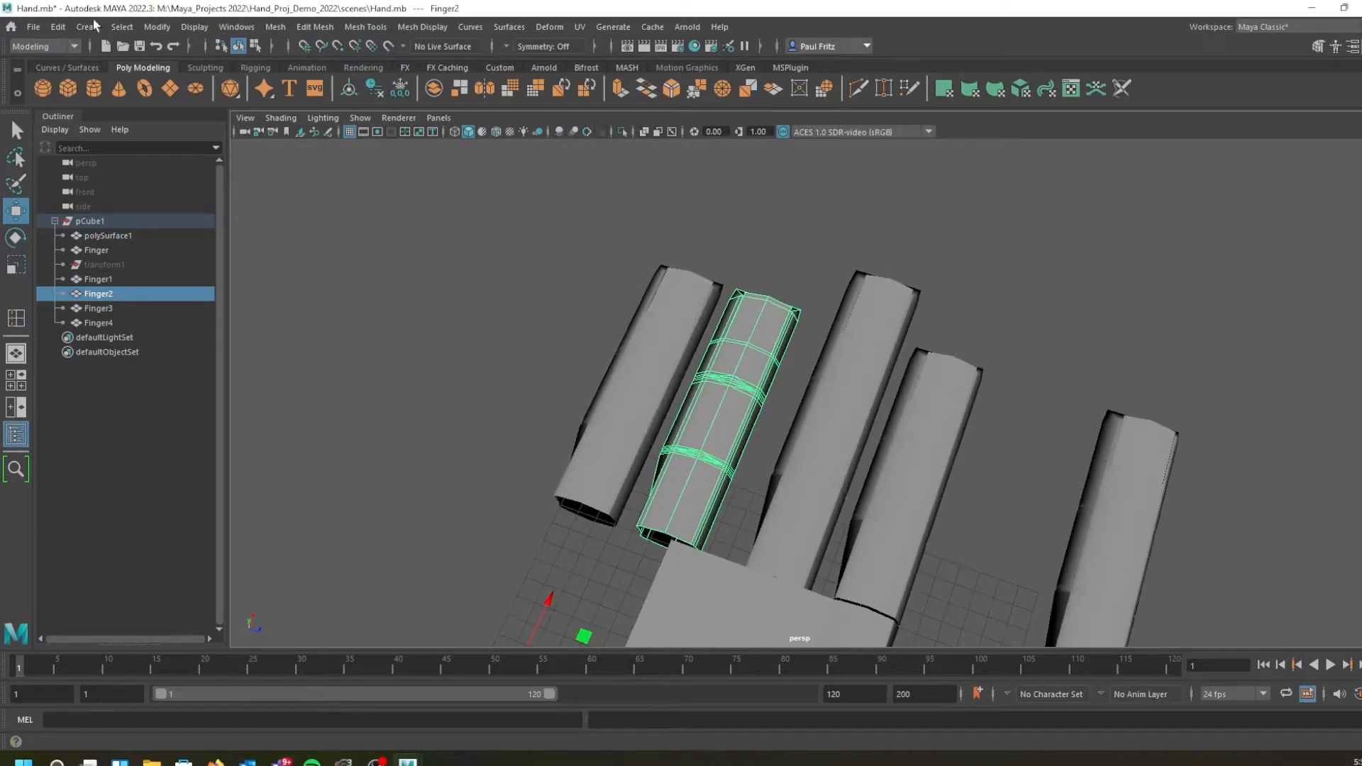
pyautogui.click(157, 26)
pyautogui.click(180, 150)
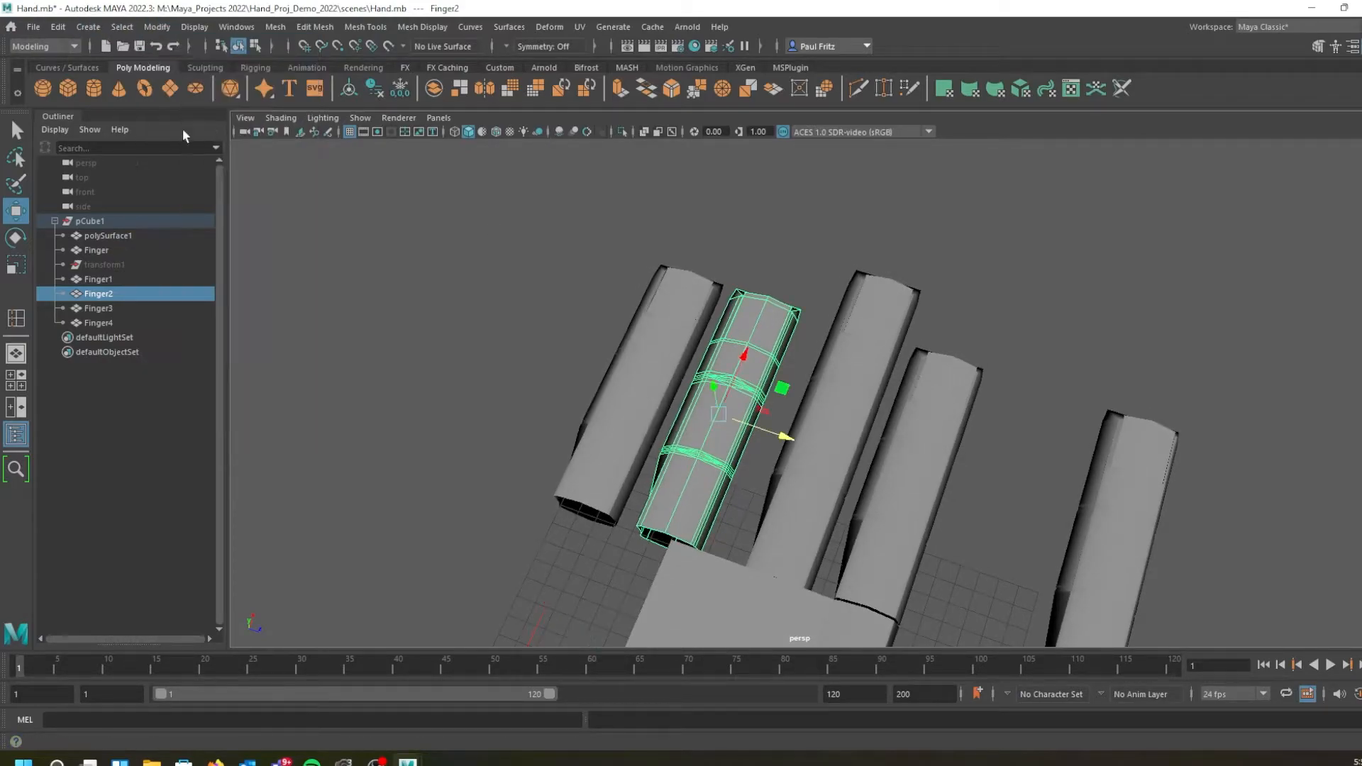
# Lengthen Finger2 slightly and shift it sideways toward the middle finger
pyautogui.press('r')
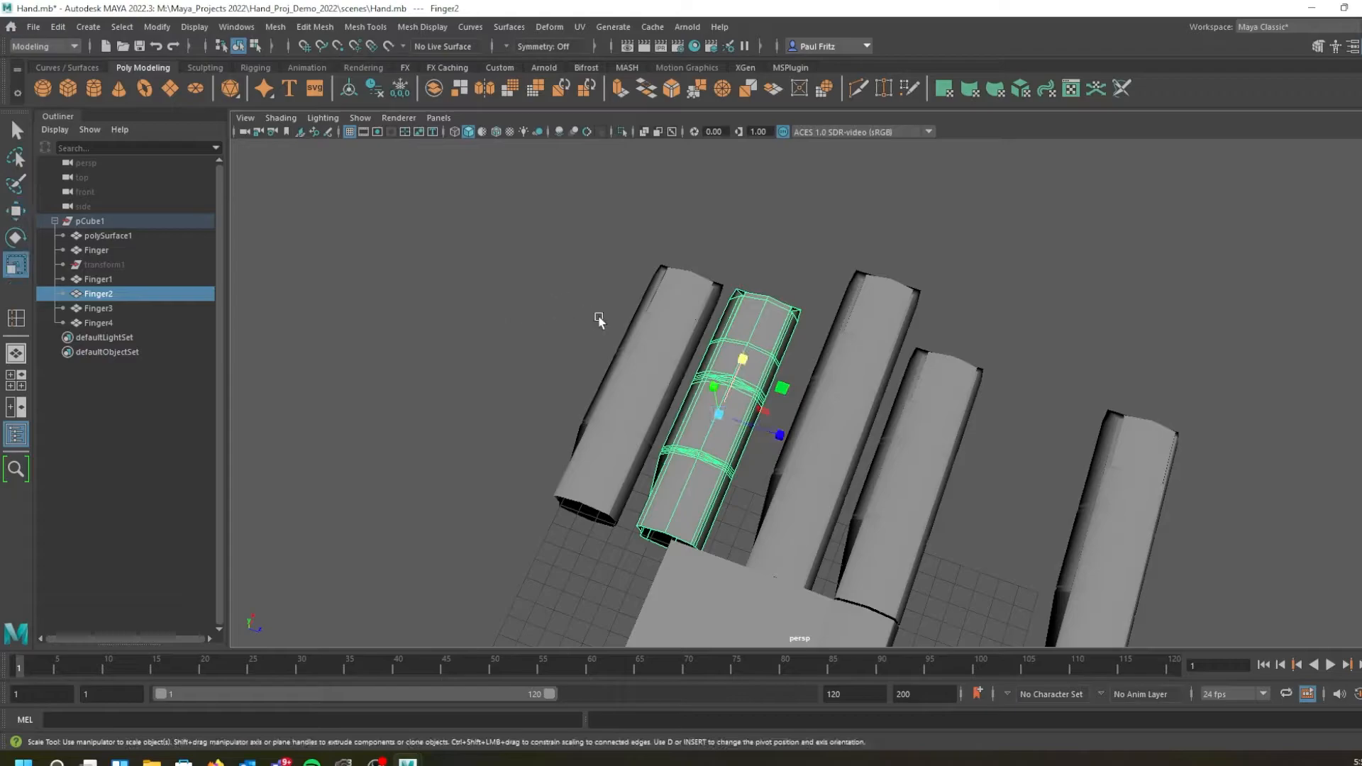
pyautogui.moveTo(745, 363); pyautogui.dragTo(744, 350)
pyautogui.press('w')
pyautogui.moveTo(768, 427); pyautogui.dragTo(792, 431)
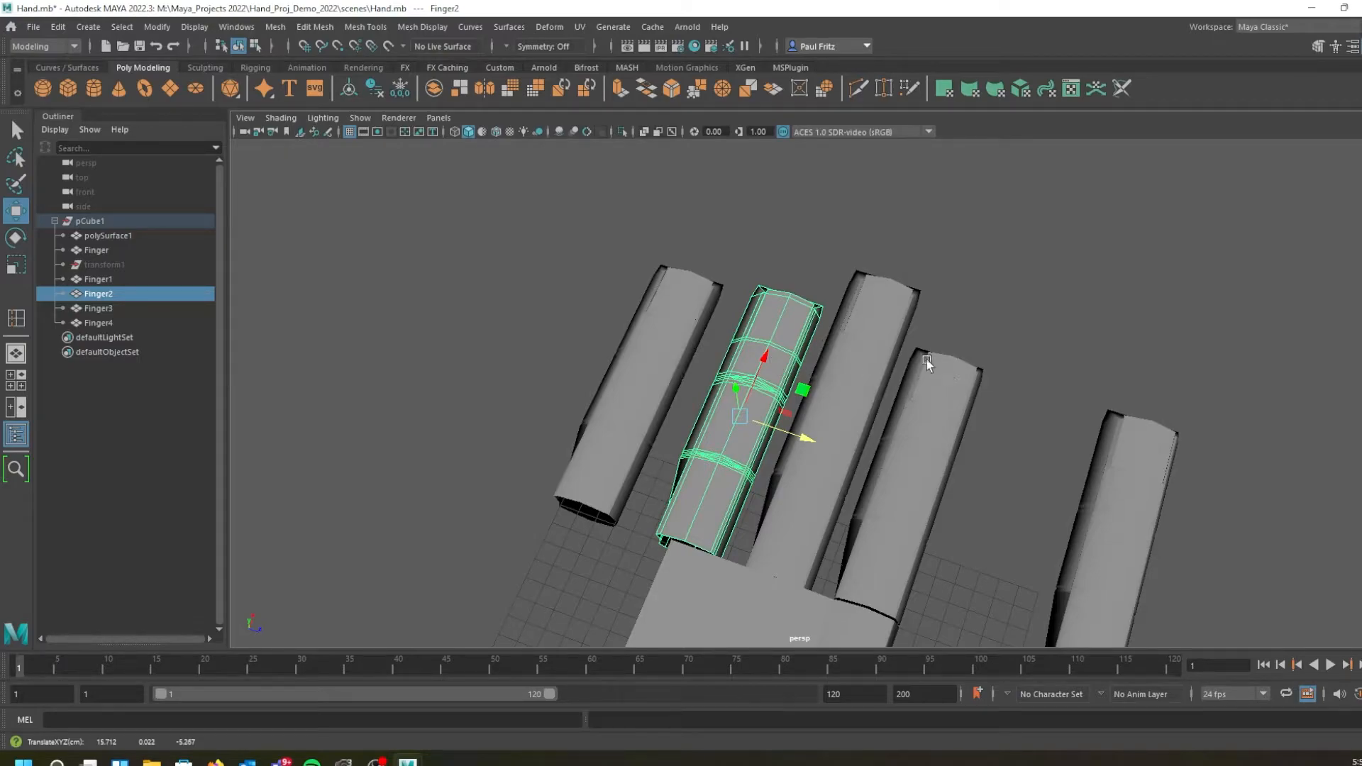
pyautogui.press('r')
pyautogui.moveTo(766, 364); pyautogui.dragTo(771, 356)
pyautogui.press('w')
# Center the pivot of the outermost finger copy, Finger1, which serves as the little finger
pyautogui.keyDown('alt'); pyautogui.moveTo(585, 374); pyautogui.dragTo(884, 317); pyautogui.keyUp('alt')
pyautogui.keyDown('alt'); pyautogui.moveTo(790, 402); pyautogui.dragTo(743, 411); pyautogui.keyUp('alt')
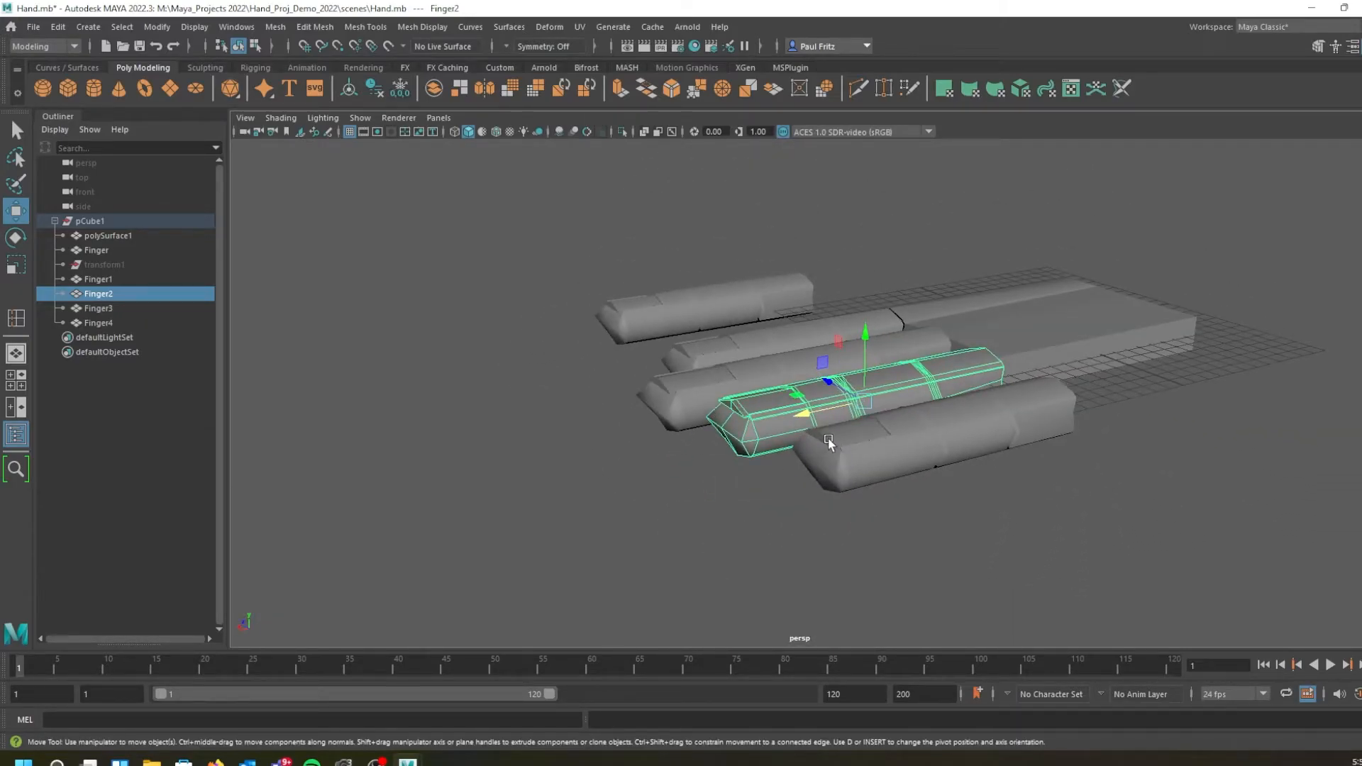
pyautogui.click(940, 438)
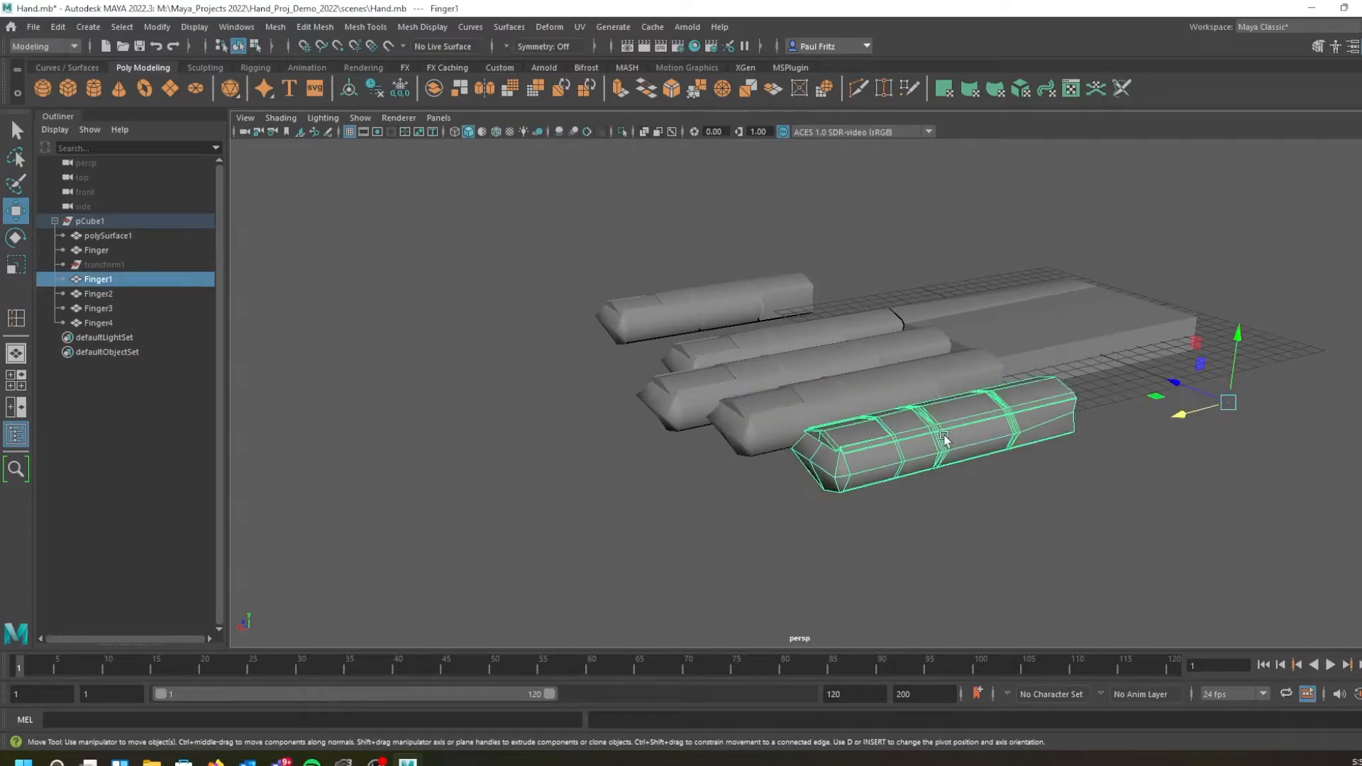
pyautogui.keyDown('alt'); pyautogui.moveTo(967, 469); pyautogui.dragTo(991, 470); pyautogui.keyUp('alt')
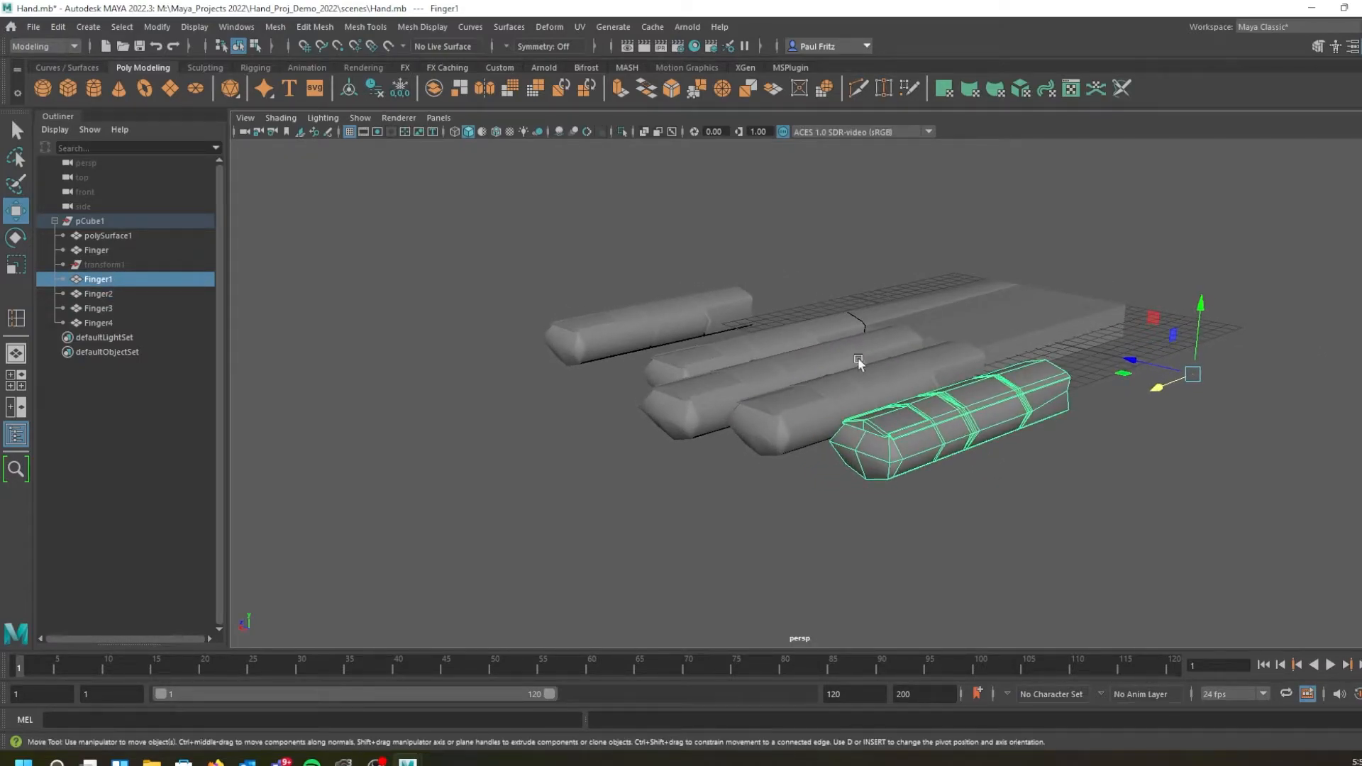
pyautogui.click(147, 30)
pyautogui.click(171, 136)
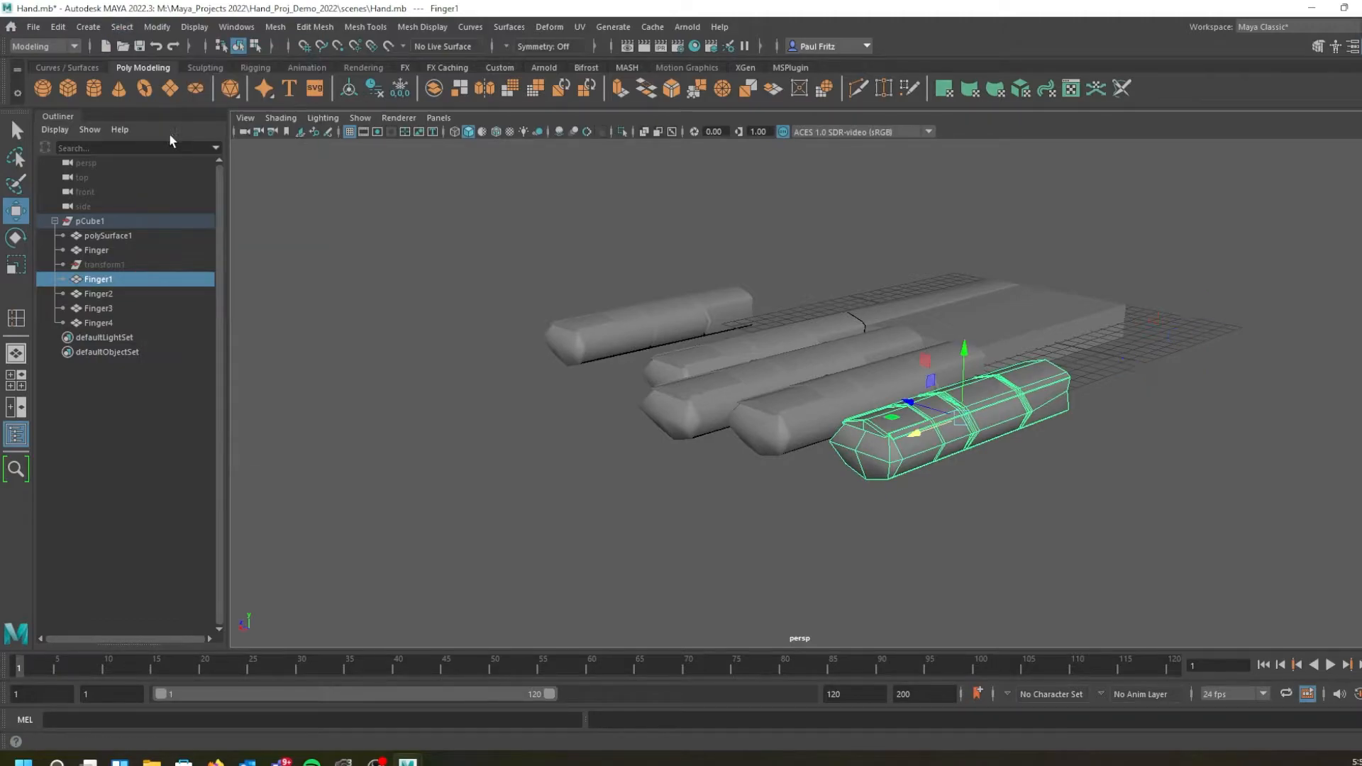
# Scale Finger1 down into a smaller, shorter little finger, judging its size against Finger2 beside it
pyautogui.keyDown('alt'); pyautogui.moveTo(705, 455); pyautogui.dragTo(489, 360); pyautogui.keyUp('alt')
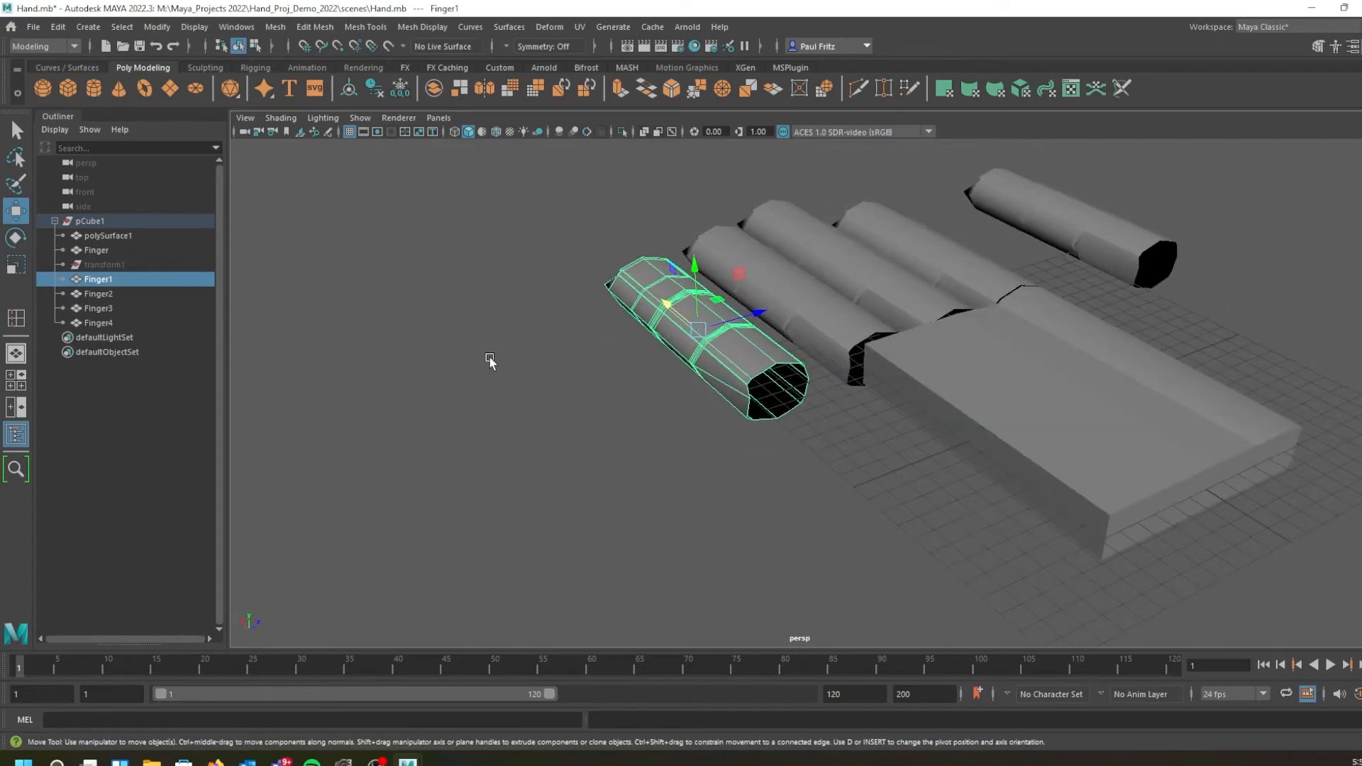
pyautogui.keyDown('alt'); pyautogui.moveTo(573, 368); pyautogui.dragTo(625, 316); pyautogui.keyUp('alt')
pyautogui.keyDown('alt'); pyautogui.moveTo(678, 361); pyautogui.dragTo(713, 390); pyautogui.keyUp('alt')
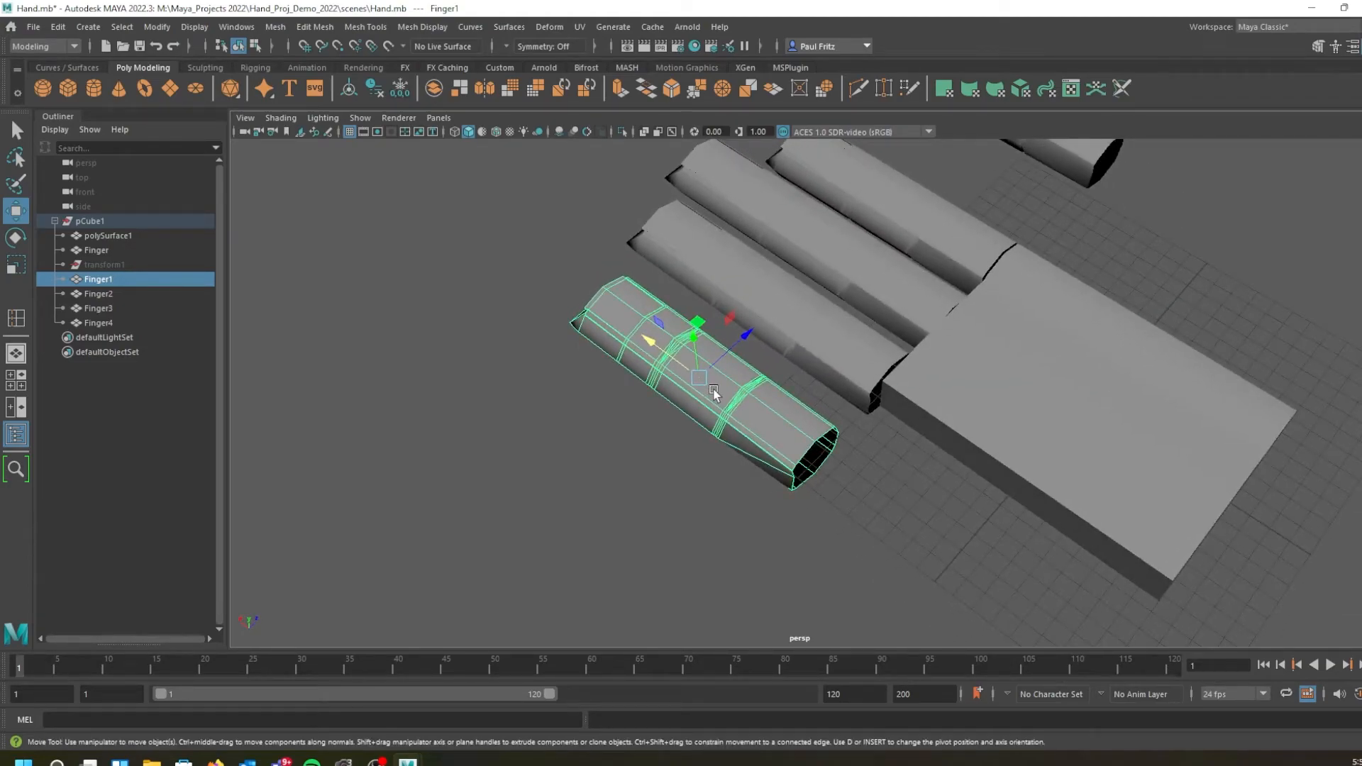
pyautogui.click(710, 270)
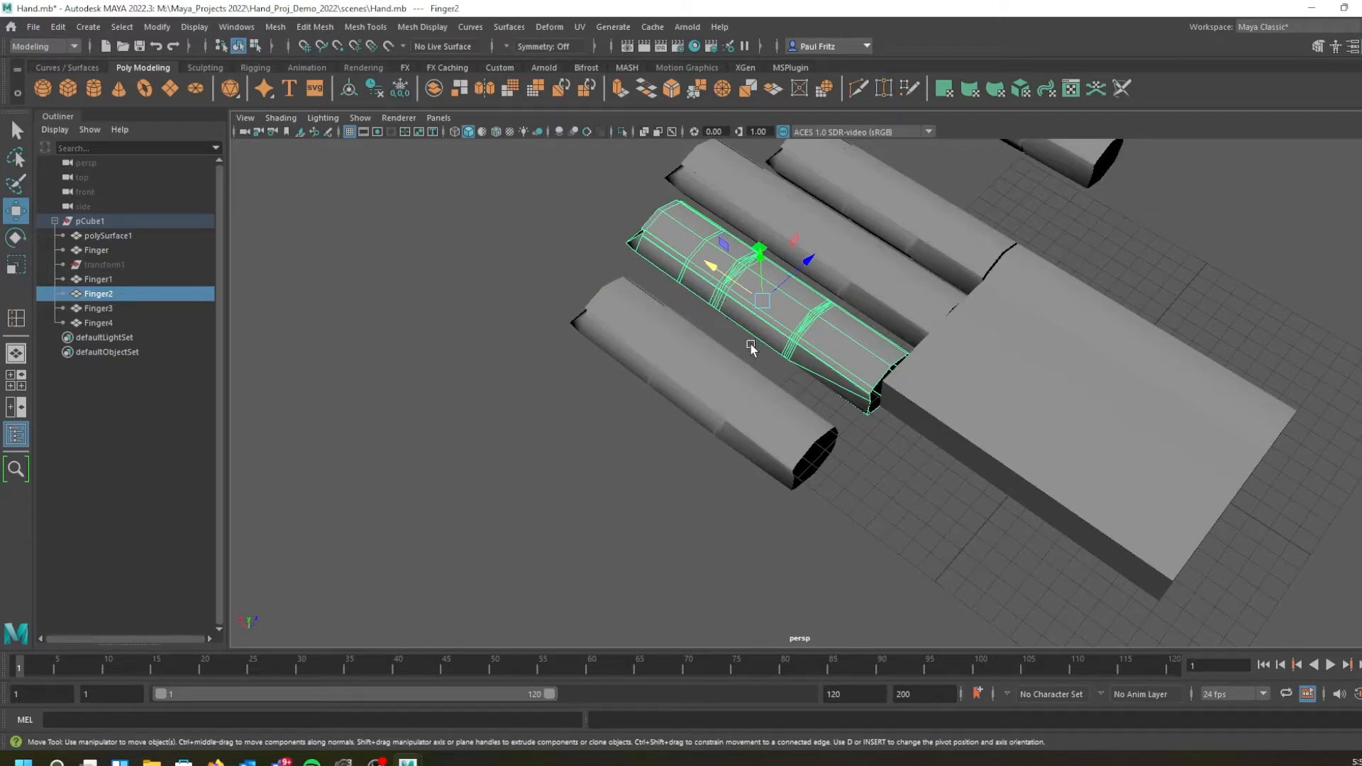
pyautogui.keyDown('alt'); pyautogui.moveTo(769, 338); pyautogui.dragTo(846, 328); pyautogui.keyUp('alt')
pyautogui.click(730, 372)
pyautogui.keyDown('alt'); pyautogui.moveTo(786, 369); pyautogui.dragTo(733, 366); pyautogui.keyUp('alt')
pyautogui.press('r')
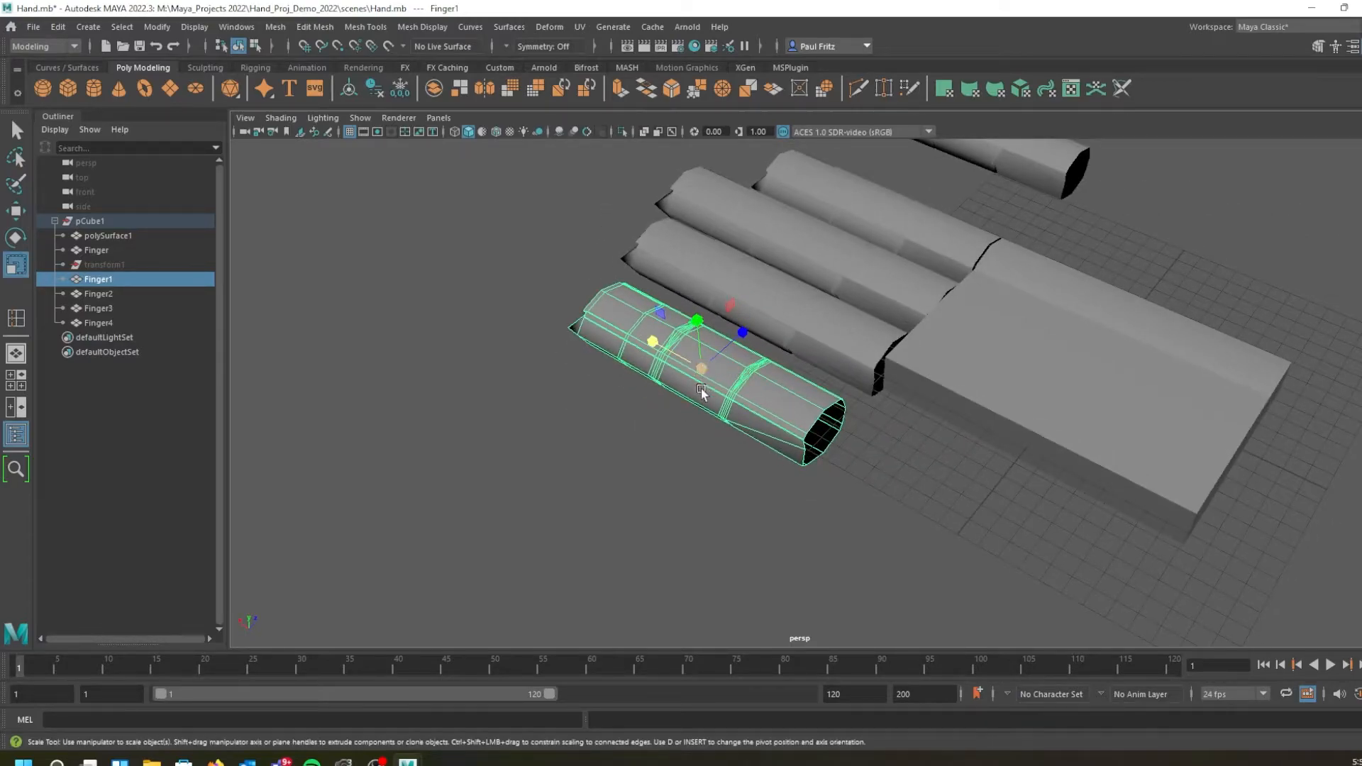
pyautogui.keyDown('alt'); pyautogui.moveTo(675, 417); pyautogui.dragTo(594, 373); pyautogui.keyUp('alt')
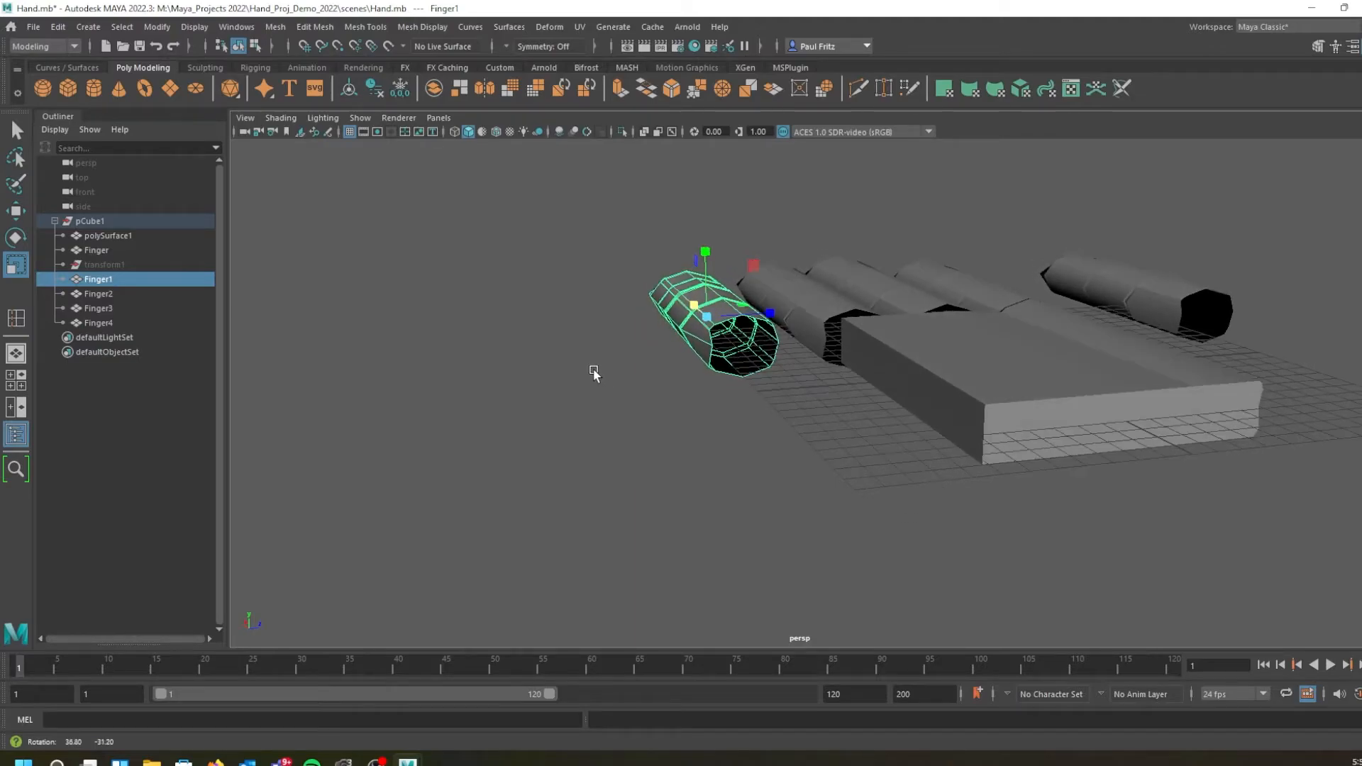
pyautogui.keyDown('alt'); pyautogui.moveTo(685, 341); pyautogui.dragTo(750, 274); pyautogui.keyUp('alt')
pyautogui.keyDown('alt'); pyautogui.moveTo(578, 319); pyautogui.dragTo(784, 370); pyautogui.keyUp('alt')
# Move Finger1 toward the palm and sideways closer to the ring finger, Finger2
pyautogui.press('w')
pyautogui.moveTo(677, 406); pyautogui.dragTo(690, 402)
pyautogui.keyDown('alt'); pyautogui.moveTo(789, 444); pyautogui.dragTo(767, 419); pyautogui.keyUp('alt')
pyautogui.keyDown('alt'); pyautogui.moveTo(933, 406); pyautogui.dragTo(807, 388); pyautogui.keyUp('alt')
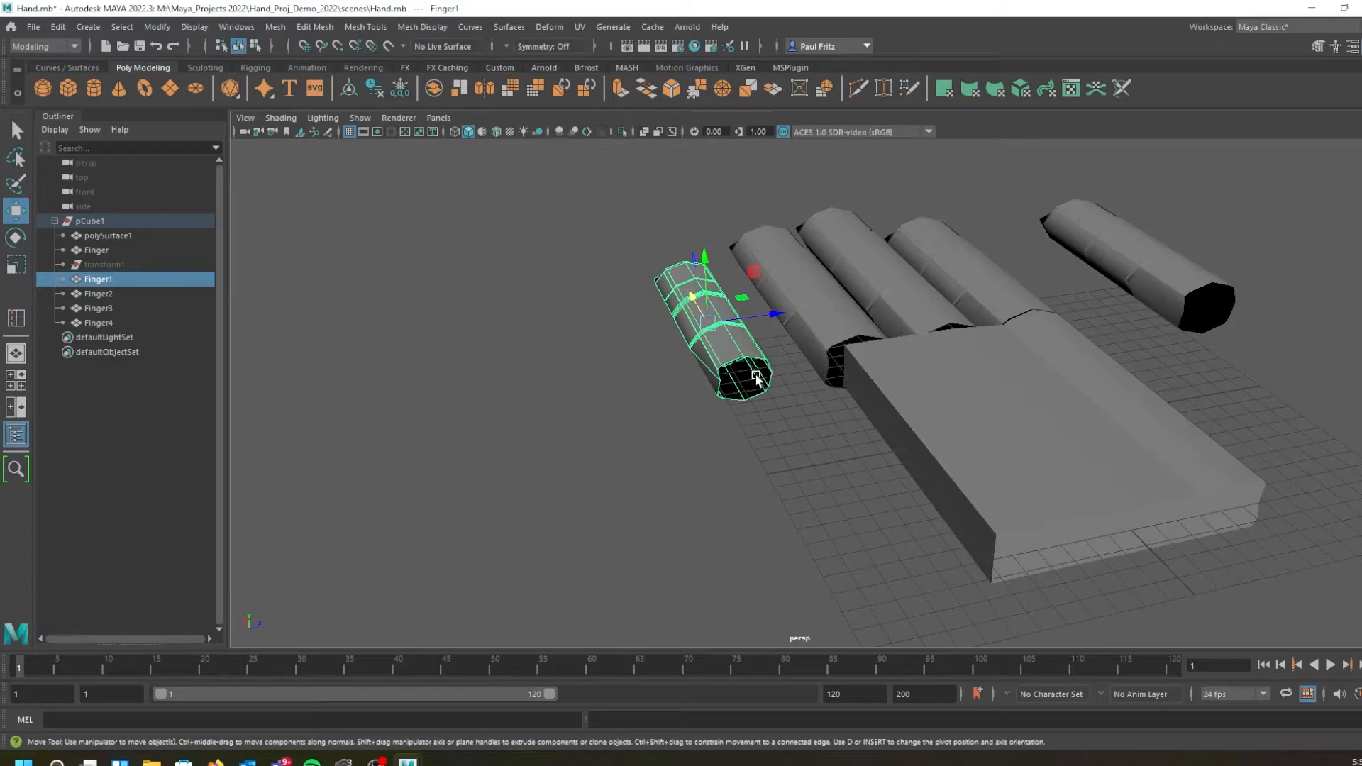
pyautogui.keyDown('alt'); pyautogui.moveTo(750, 385); pyautogui.dragTo(852, 387); pyautogui.keyUp('alt')
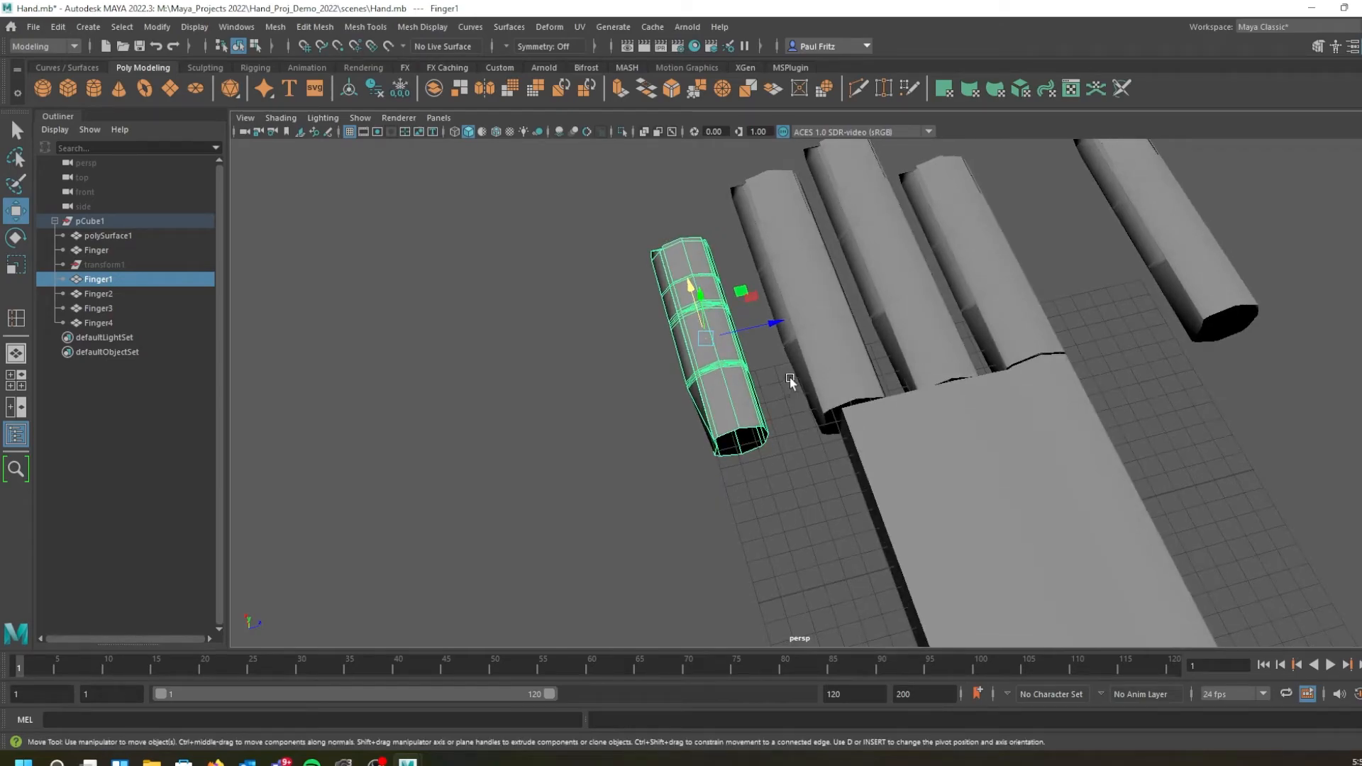
pyautogui.moveTo(774, 326); pyautogui.dragTo(794, 323)
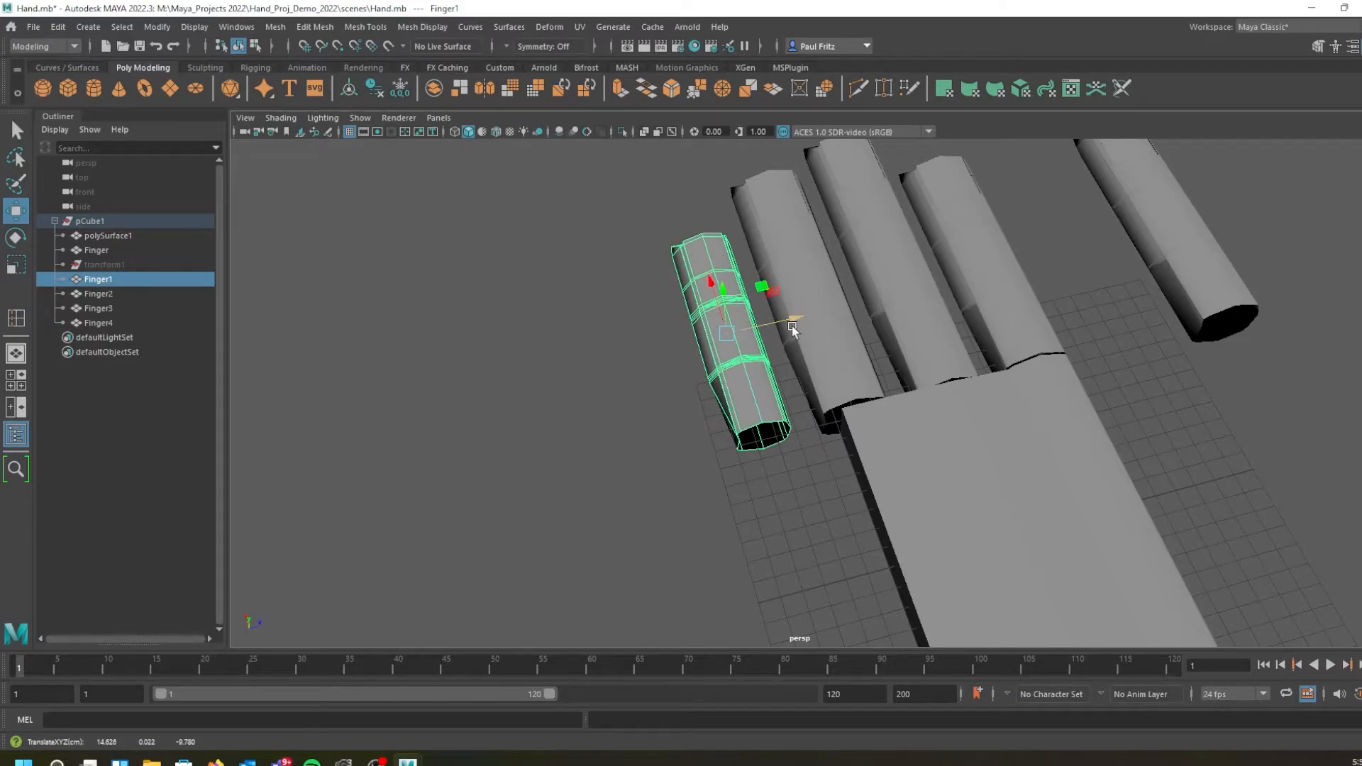
# Examine how the bases of the four fingers line up with the front edge of the palm, polySurface1
pyautogui.keyDown('alt'); pyautogui.moveTo(791, 326); pyautogui.dragTo(915, 368); pyautogui.keyUp('alt')
pyautogui.keyDown('alt'); pyautogui.moveTo(816, 283); pyautogui.dragTo(742, 241); pyautogui.keyUp('alt')
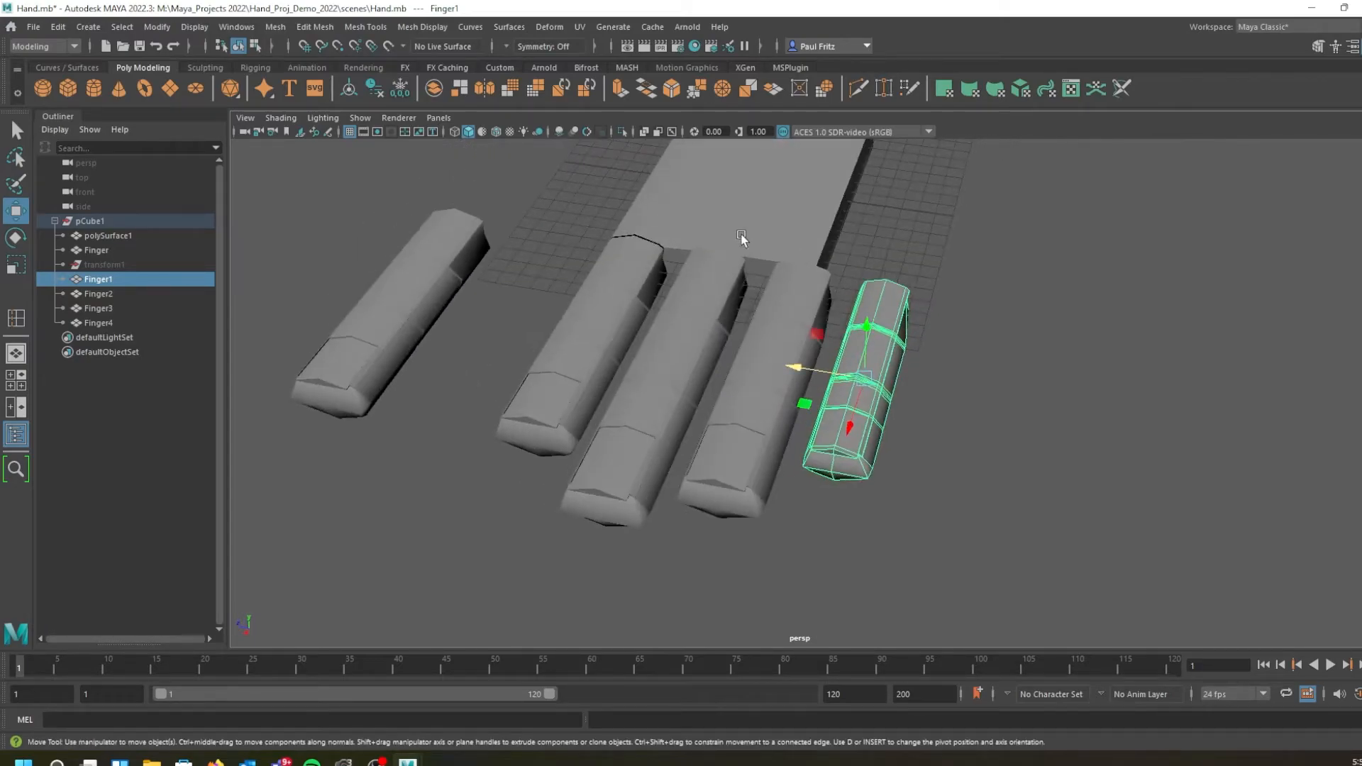
pyautogui.click(743, 223)
pyautogui.keyDown('alt'); pyautogui.moveTo(709, 256); pyautogui.dragTo(839, 328, button='right'); pyautogui.keyUp('alt')
pyautogui.keyDown('alt'); pyautogui.moveTo(711, 366); pyautogui.dragTo(857, 383); pyautogui.keyUp('alt')
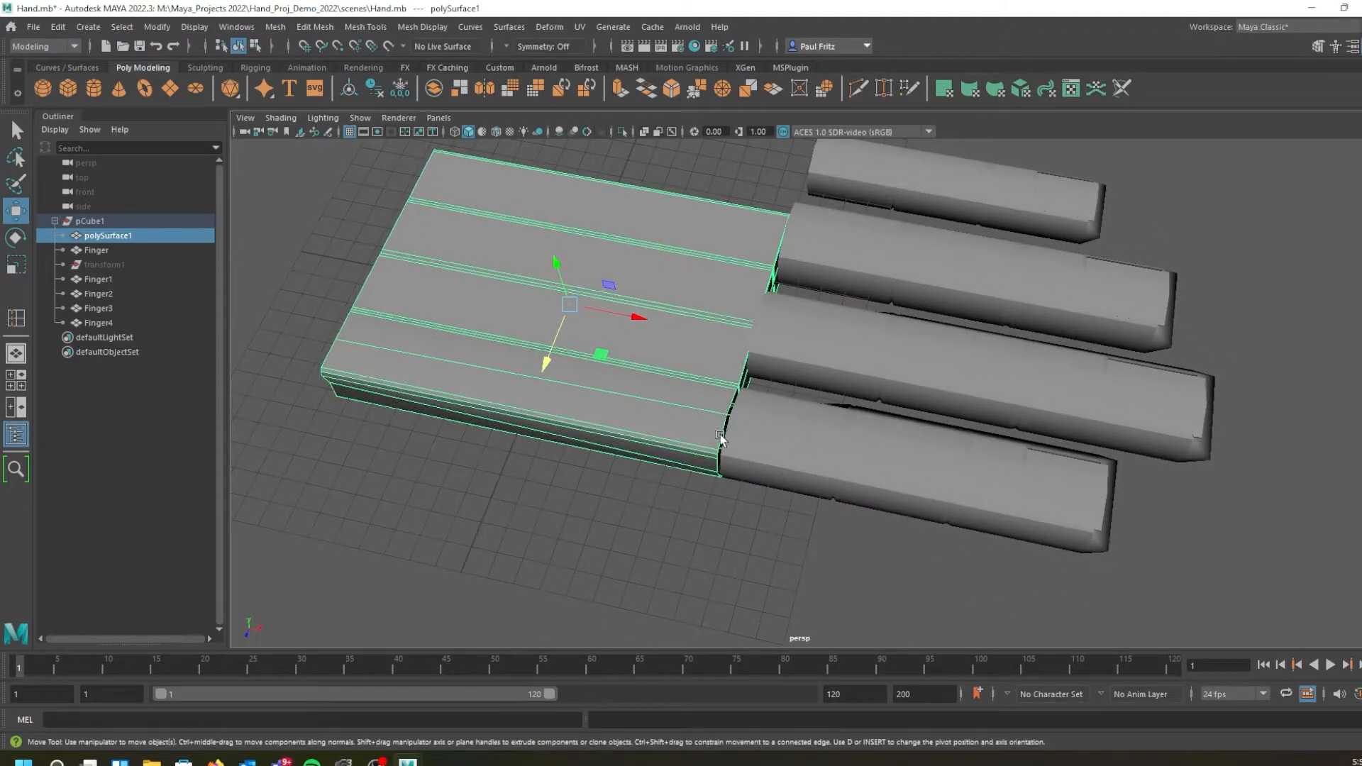
pyautogui.keyDown('alt'); pyautogui.moveTo(760, 435); pyautogui.dragTo(750, 406); pyautogui.keyUp('alt')
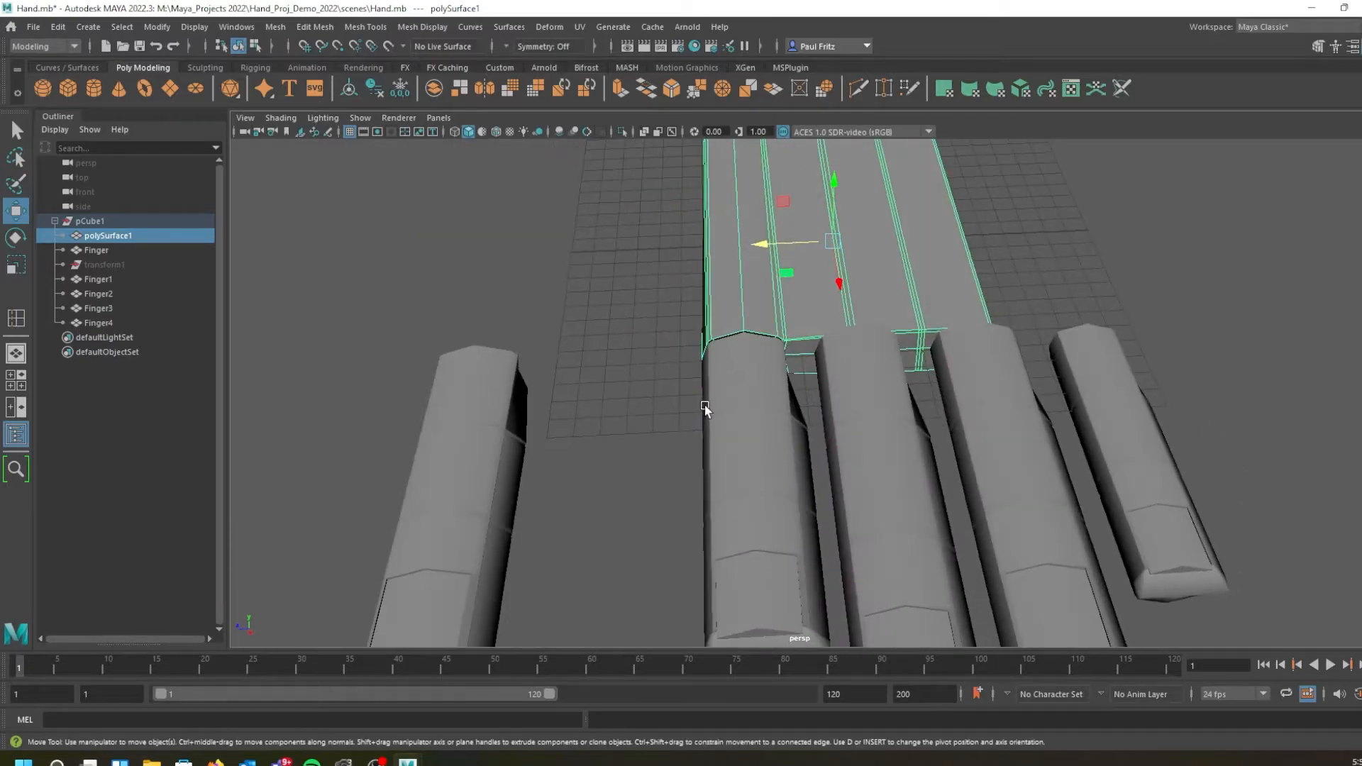
pyautogui.scroll(-3, 862, 418)
pyautogui.keyDown('alt'); pyautogui.moveTo(862, 418); pyautogui.dragTo(800, 386); pyautogui.keyUp('alt')
pyautogui.scroll(3, 764, 402)
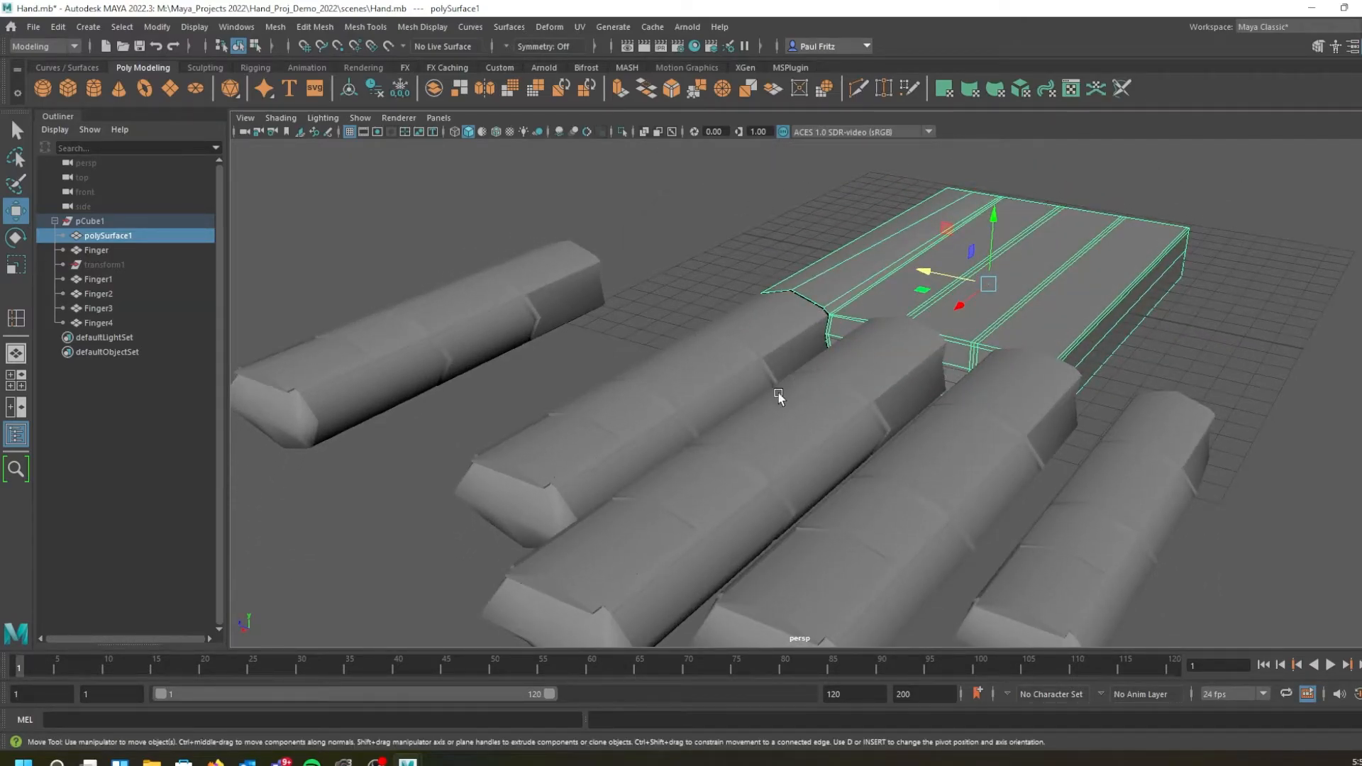
pyautogui.scroll(3, 777, 393)
pyautogui.keyDown('alt'); pyautogui.moveTo(892, 335); pyautogui.dragTo(996, 360); pyautogui.keyUp('alt')
# Shift the middle finger, Finger3, and the ring finger, Finger2, sideways toward the index finger to tighten their spacing
pyautogui.click(996, 404)
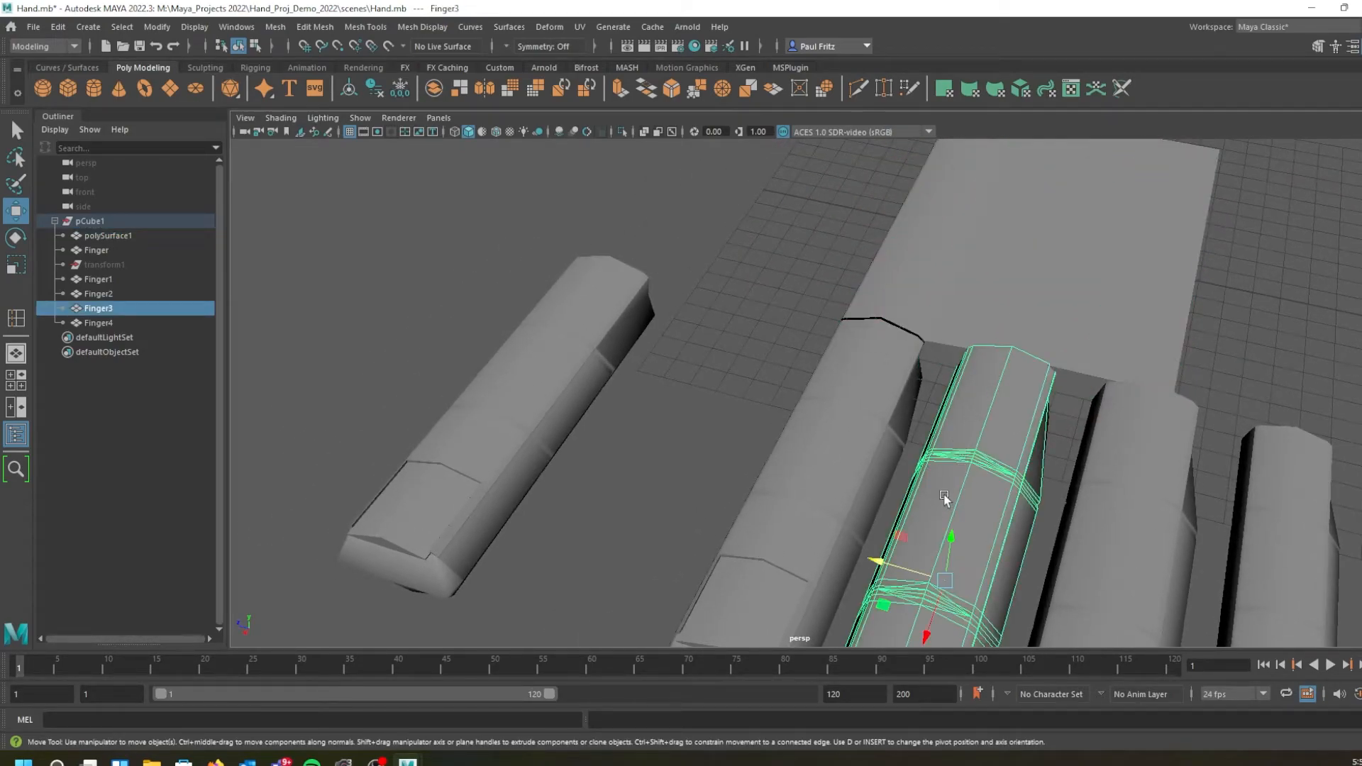
pyautogui.moveTo(886, 569); pyautogui.dragTo(875, 567)
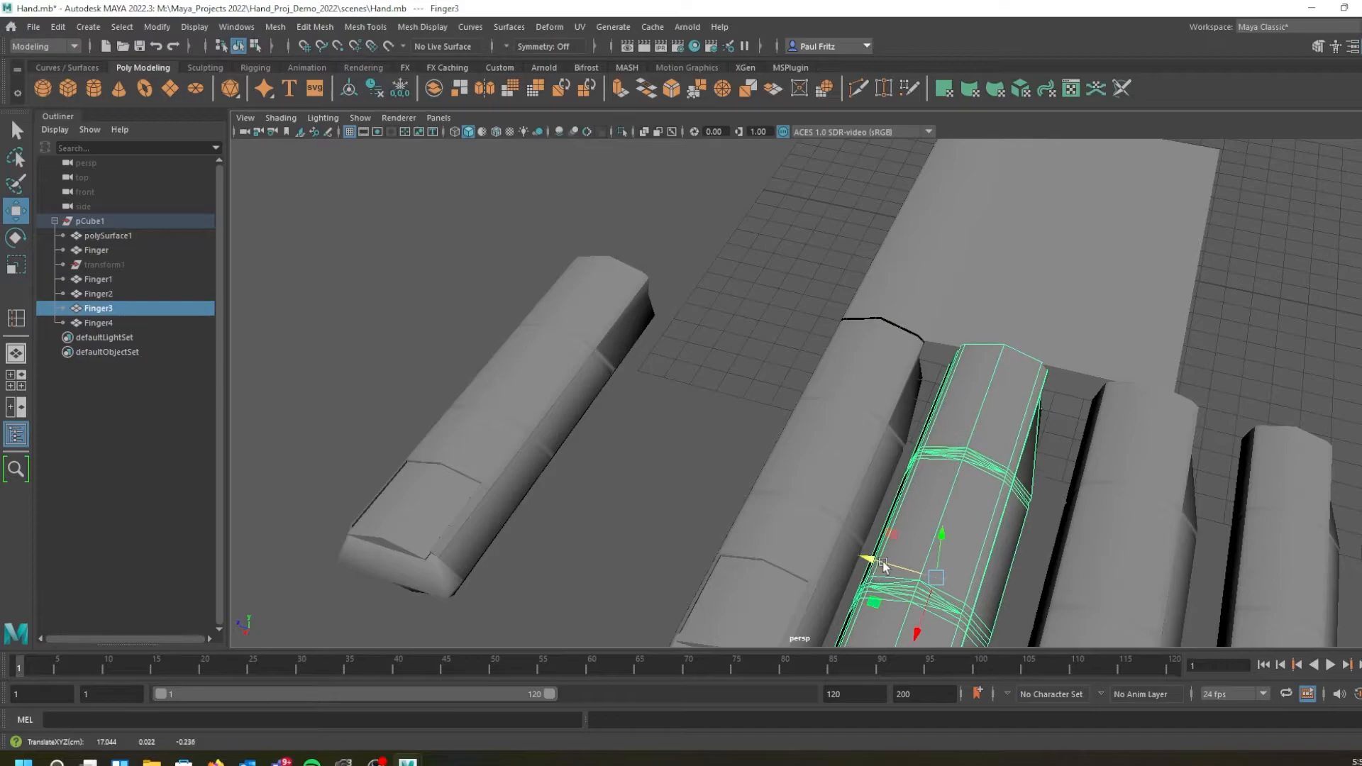
pyautogui.scroll(-3, 930, 446)
pyautogui.keyDown('alt'); pyautogui.moveTo(934, 418); pyautogui.dragTo(1080, 465); pyautogui.keyUp('alt')
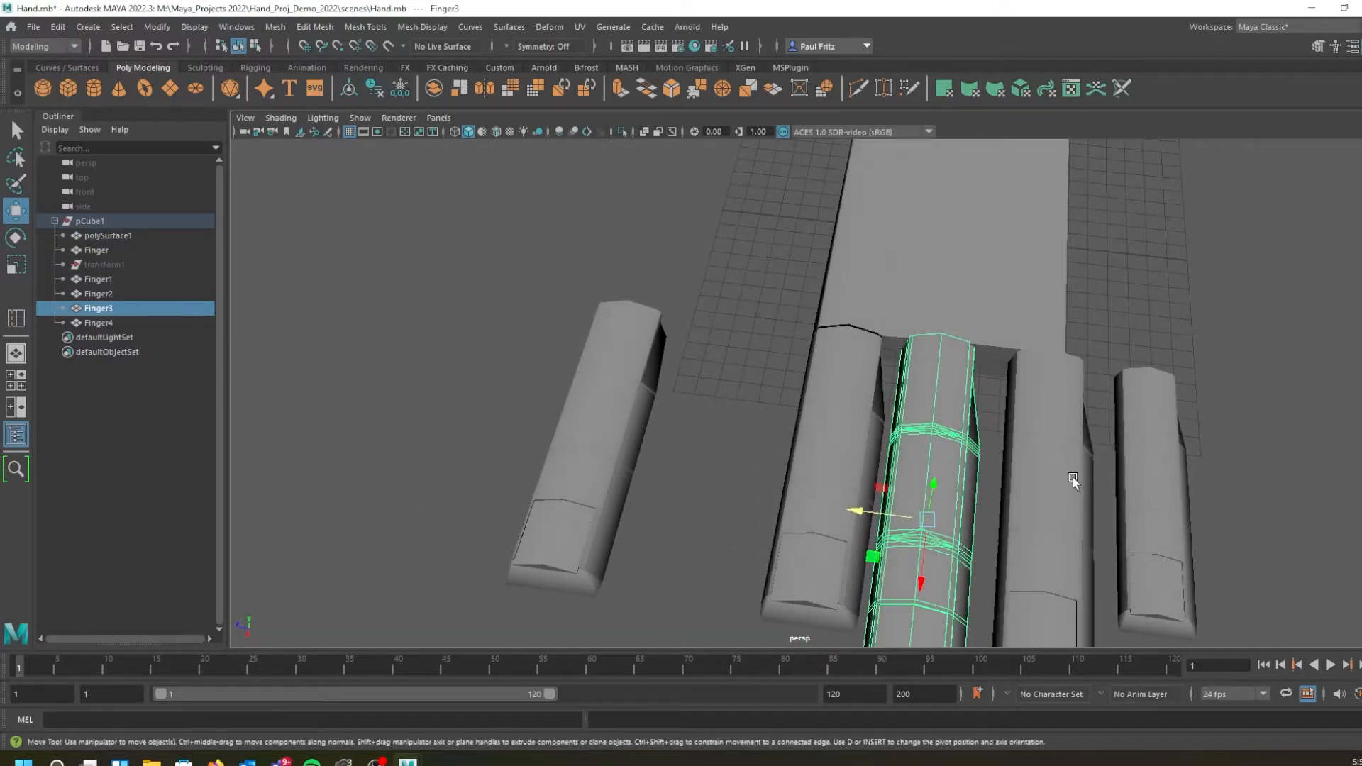
pyautogui.click(1073, 481)
pyautogui.moveTo(1000, 512); pyautogui.dragTo(980, 511)
pyautogui.keyDown('alt'); pyautogui.moveTo(1106, 487); pyautogui.dragTo(1057, 449, button='middle'); pyautogui.keyUp('alt')
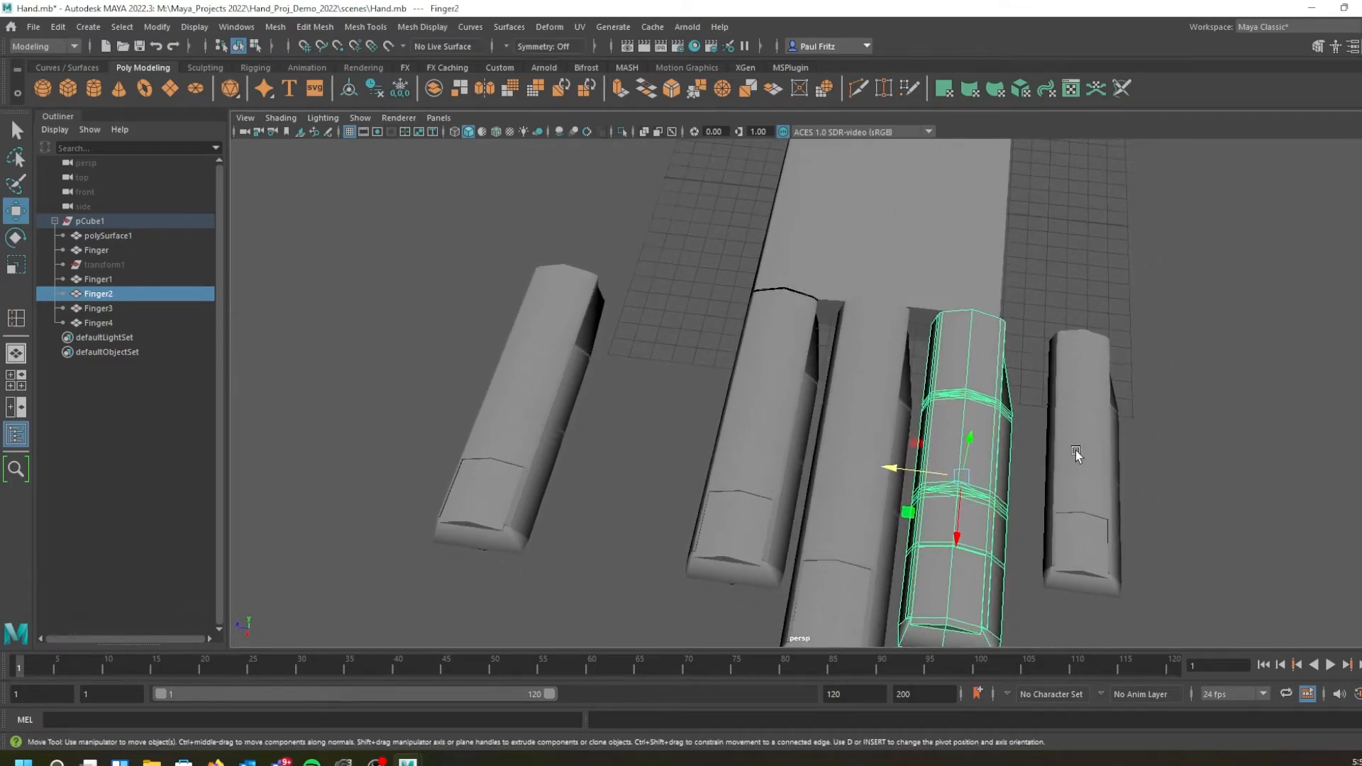
# Shift the little finger, Finger1, sideways to sit closer to the ring finger
pyautogui.click(1076, 455)
pyautogui.moveTo(1032, 452); pyautogui.dragTo(993, 456)
pyautogui.keyDown('alt'); pyautogui.moveTo(851, 435); pyautogui.dragTo(882, 348); pyautogui.keyUp('alt')
# Scale the palm, polySurface1, slightly across its width to fit the row of fingers
pyautogui.click(975, 460)
pyautogui.scroll(-3, 1022, 458)
pyautogui.keyDown('alt'); pyautogui.moveTo(1019, 455); pyautogui.dragTo(847, 561); pyautogui.keyUp('alt')
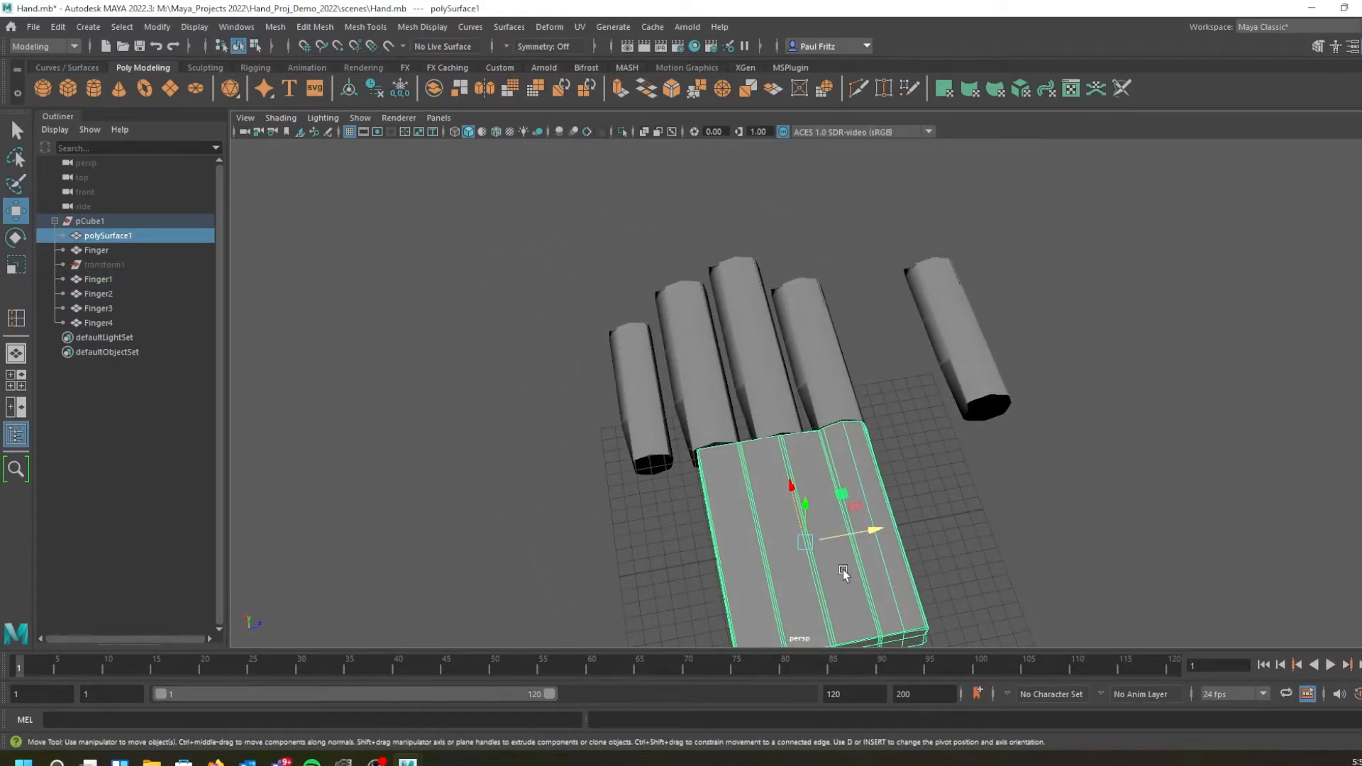
pyautogui.press('r')
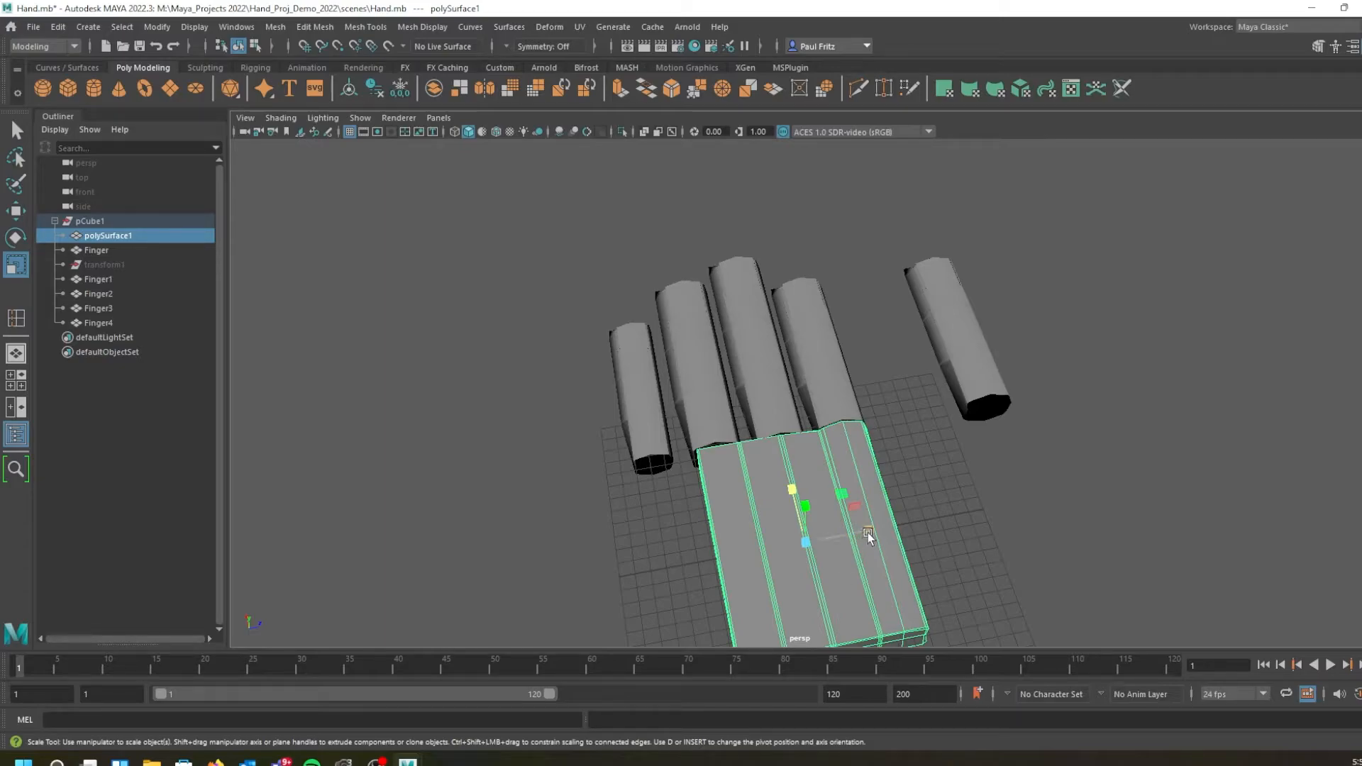
pyautogui.moveTo(868, 532); pyautogui.dragTo(865, 531)
pyautogui.press('w')
pyautogui.keyDown('alt'); pyautogui.moveTo(784, 563); pyautogui.dragTo(711, 531); pyautogui.keyUp('alt')
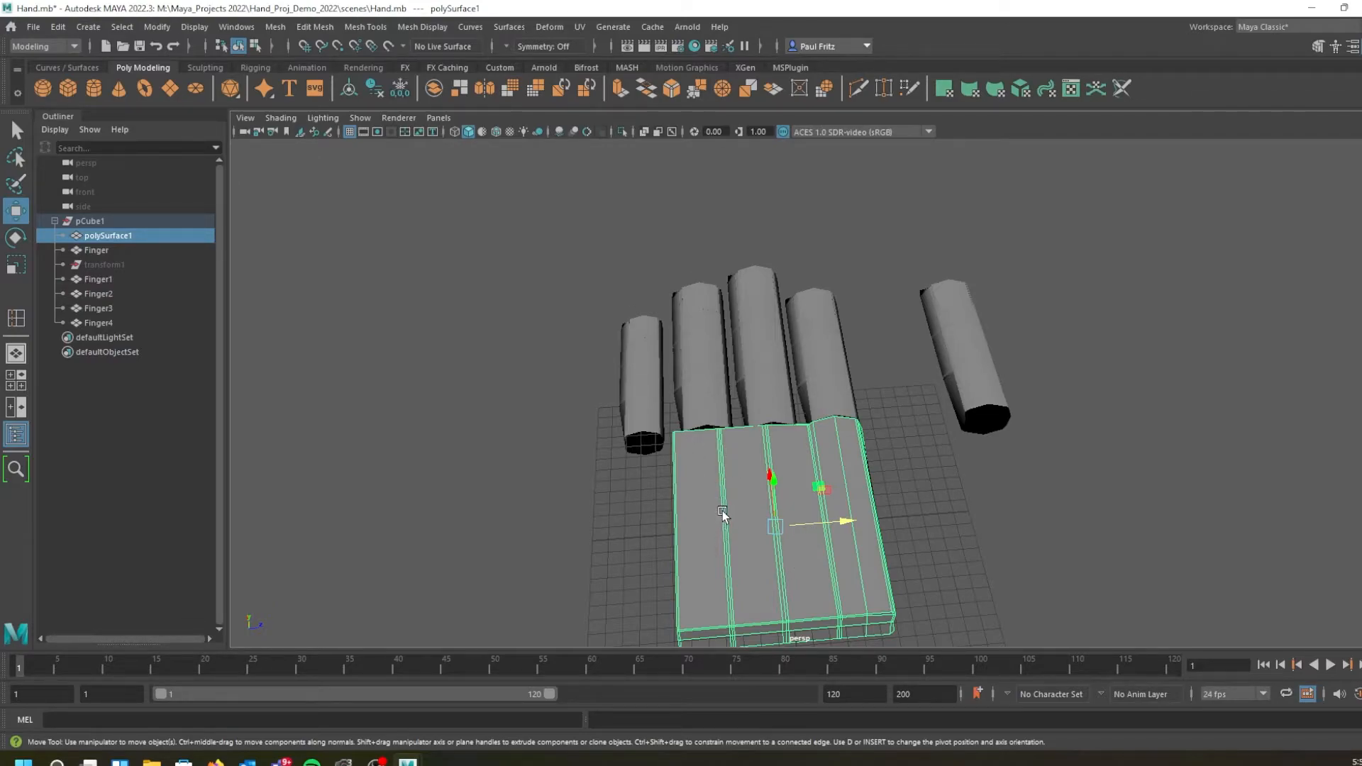
# Insert an edge loop along the palm close beside the existing loops between the index and middle fingers
pyautogui.scroll(3, 745, 503)
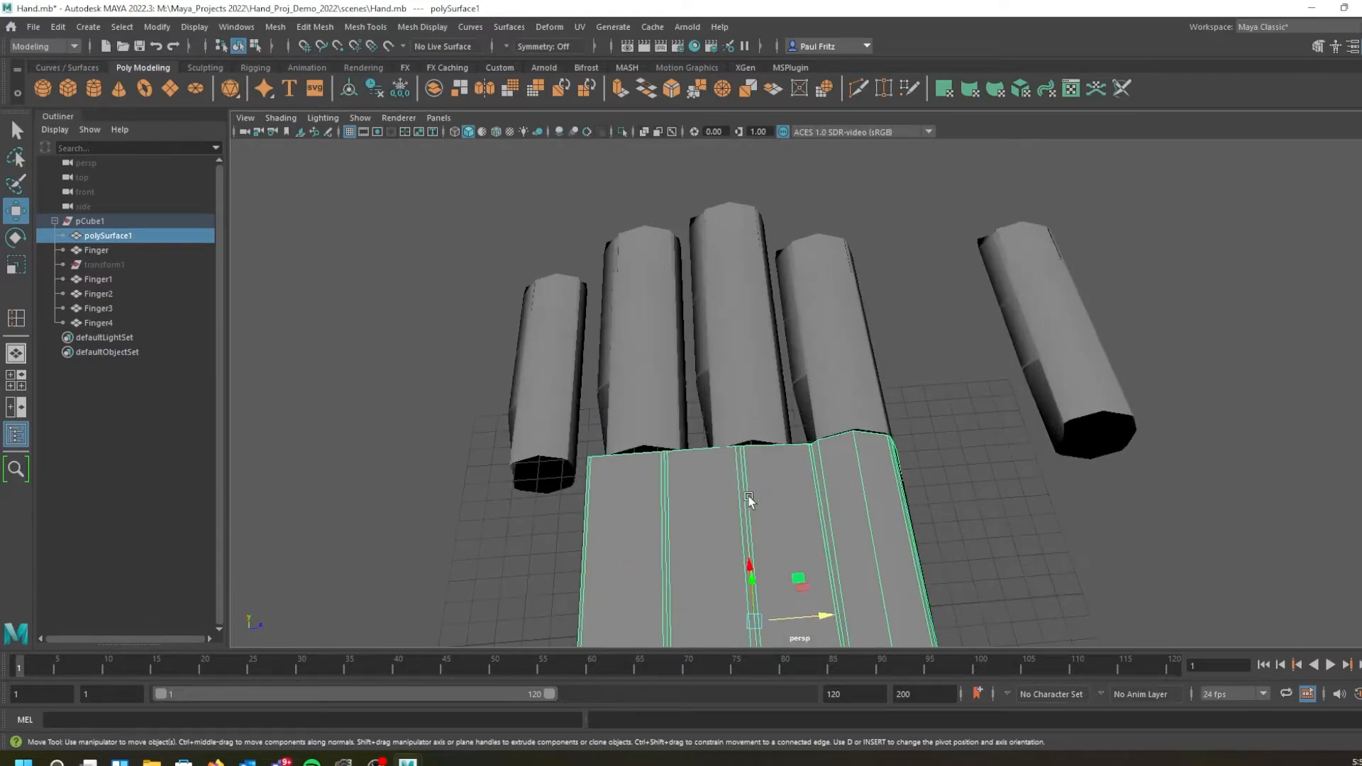
pyautogui.keyDown('alt'); pyautogui.moveTo(789, 499); pyautogui.dragTo(940, 351); pyautogui.keyUp('alt')
pyautogui.scroll(2, 880, 327)
pyautogui.keyDown('alt'); pyautogui.moveTo(869, 321); pyautogui.dragTo(860, 453, button='middle'); pyautogui.keyUp('alt')
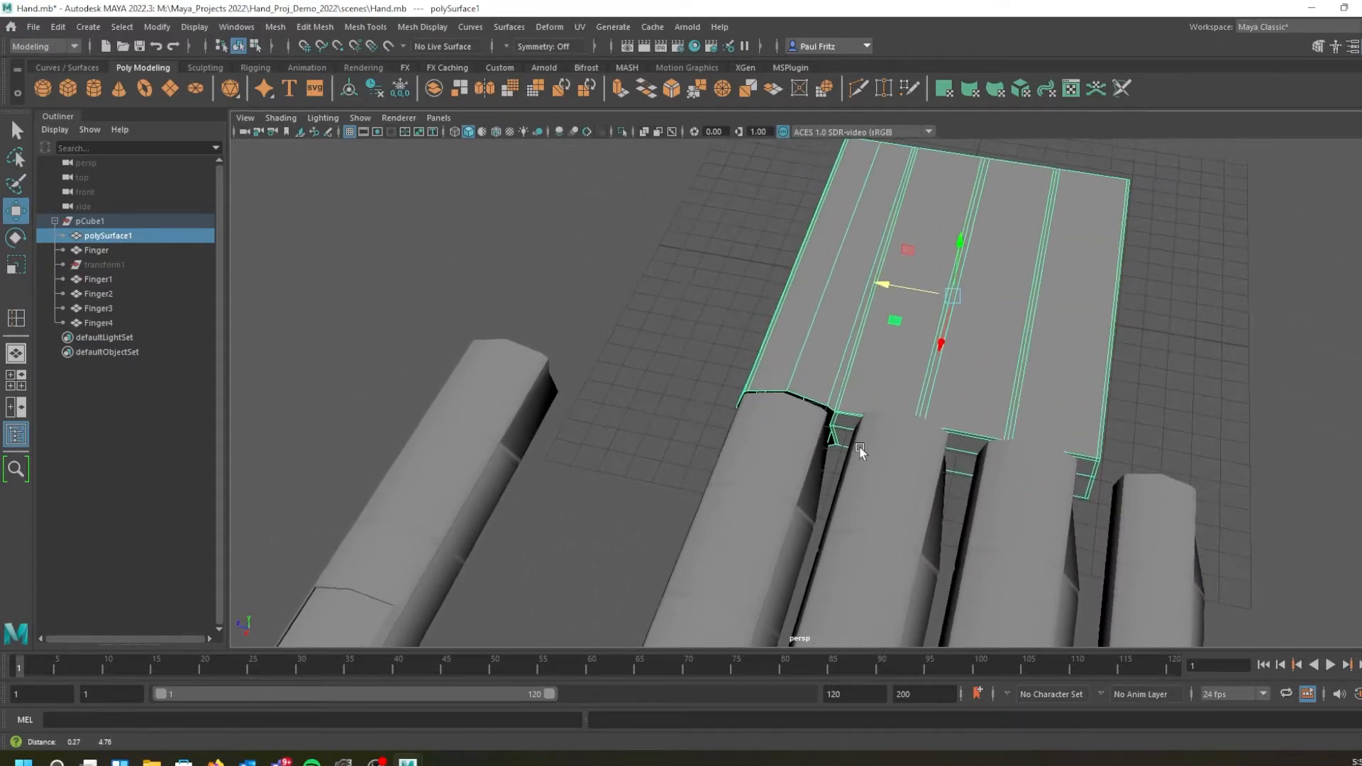
pyautogui.scroll(3, 875, 424)
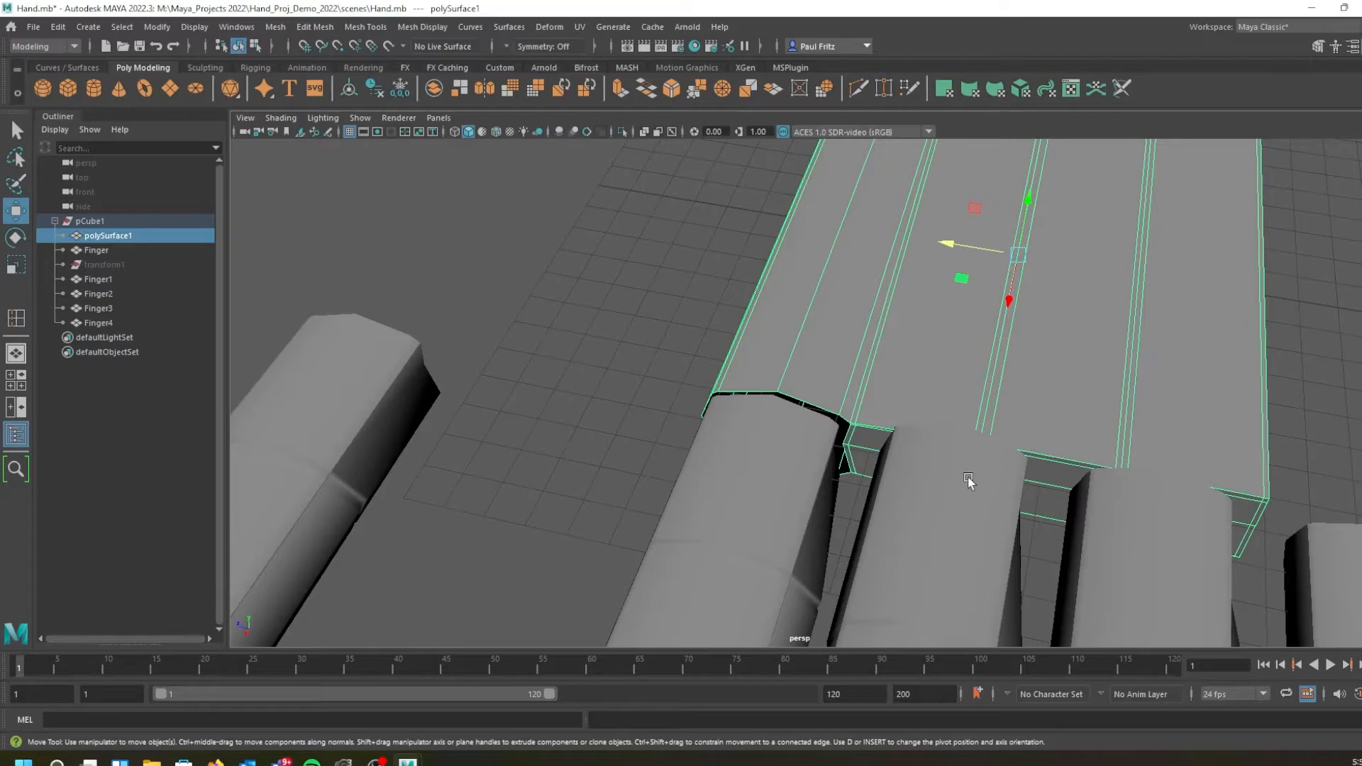
pyautogui.keyDown('alt'); pyautogui.moveTo(842, 475); pyautogui.dragTo(867, 452); pyautogui.keyUp('alt')
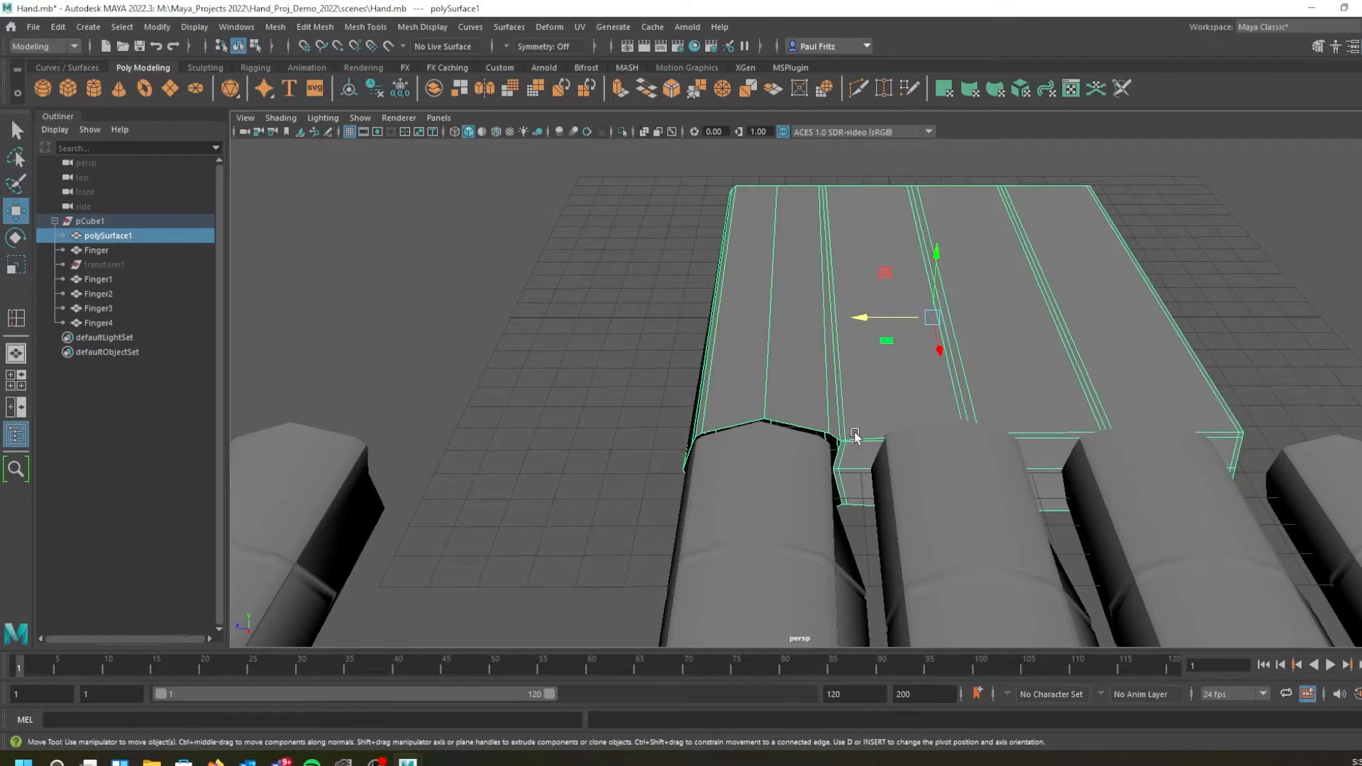
pyautogui.keyDown('shift'); pyautogui.moveTo(861, 387); pyautogui.dragTo(824, 405, button='right'); pyautogui.keyUp('shift')
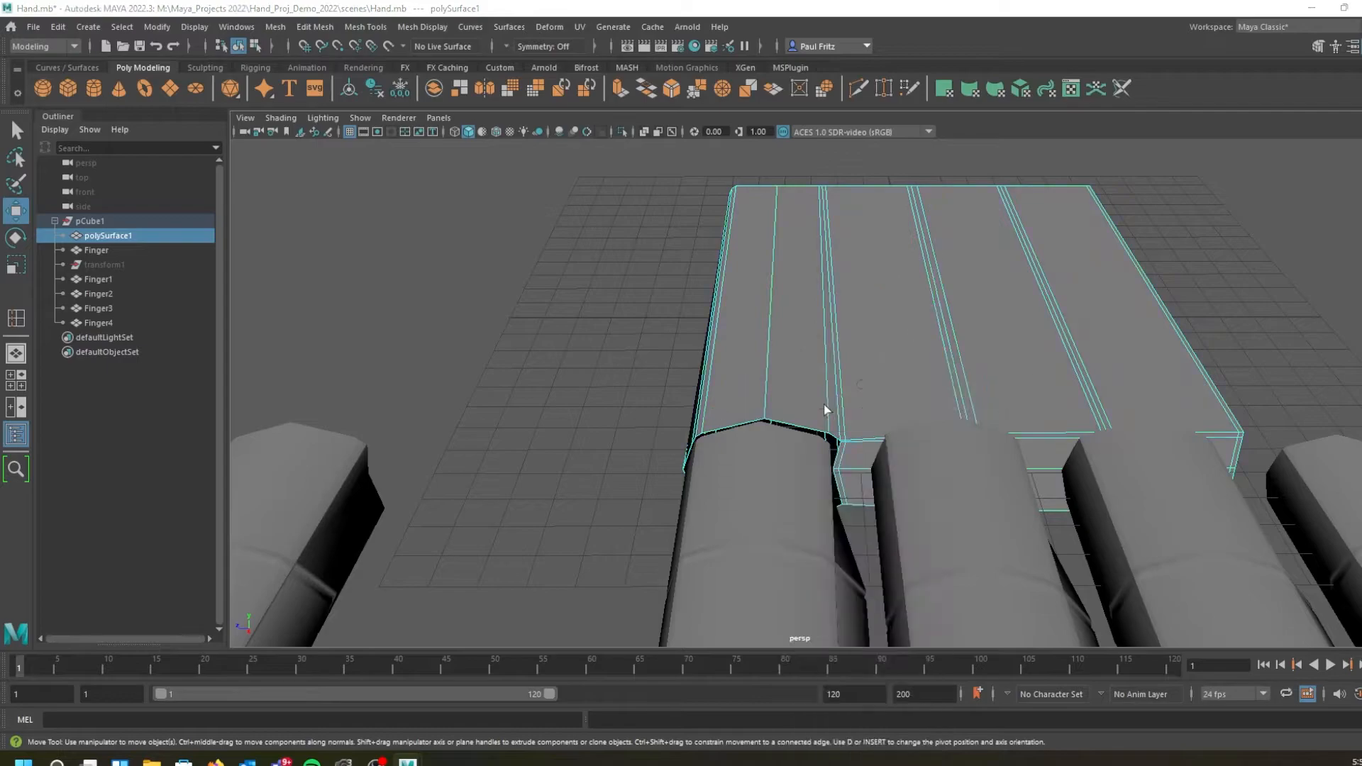
pyautogui.moveTo(851, 445); pyautogui.dragTo(852, 444)
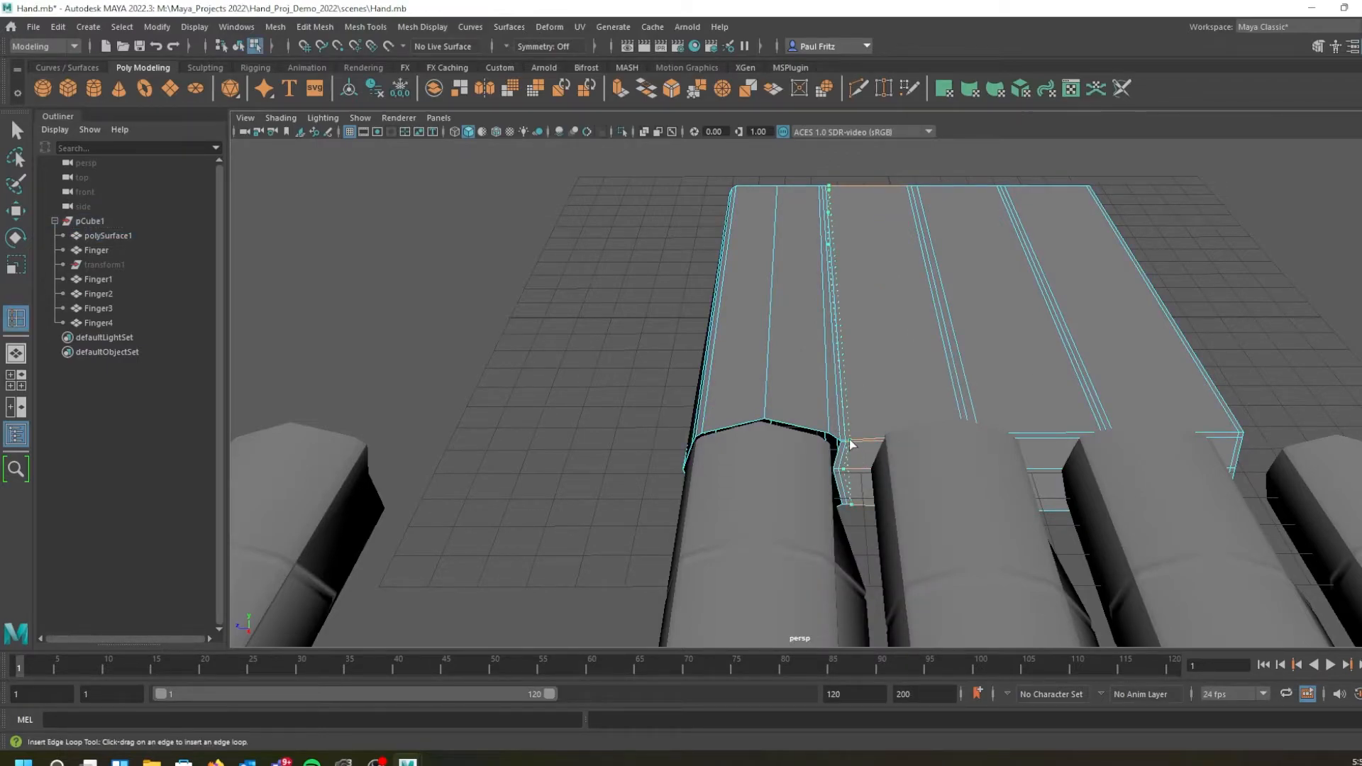
pyautogui.moveTo(849, 440); pyautogui.dragTo(849, 440)
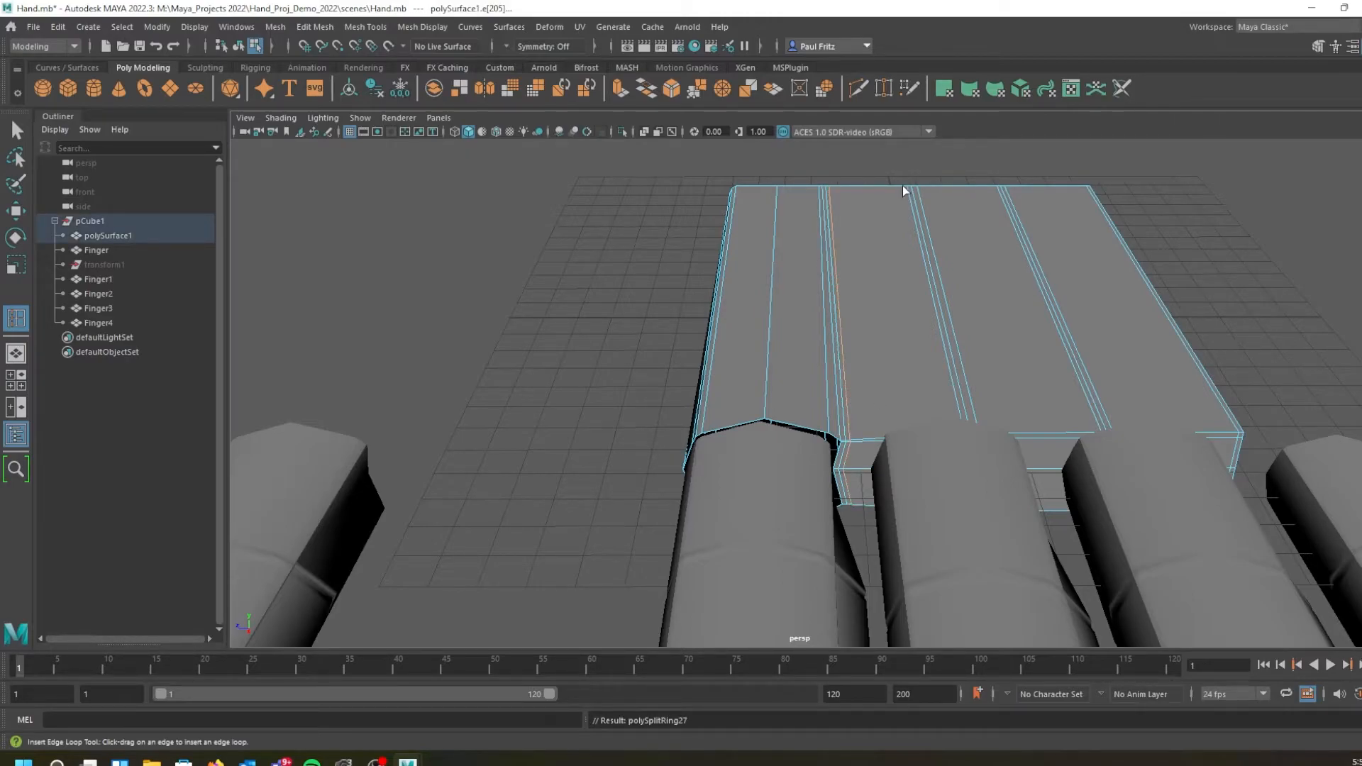
# Insert edge loops close beside the palm's other two loop groups, with one on each side of the group nearest the little finger
pyautogui.moveTo(903, 190); pyautogui.dragTo(904, 191)
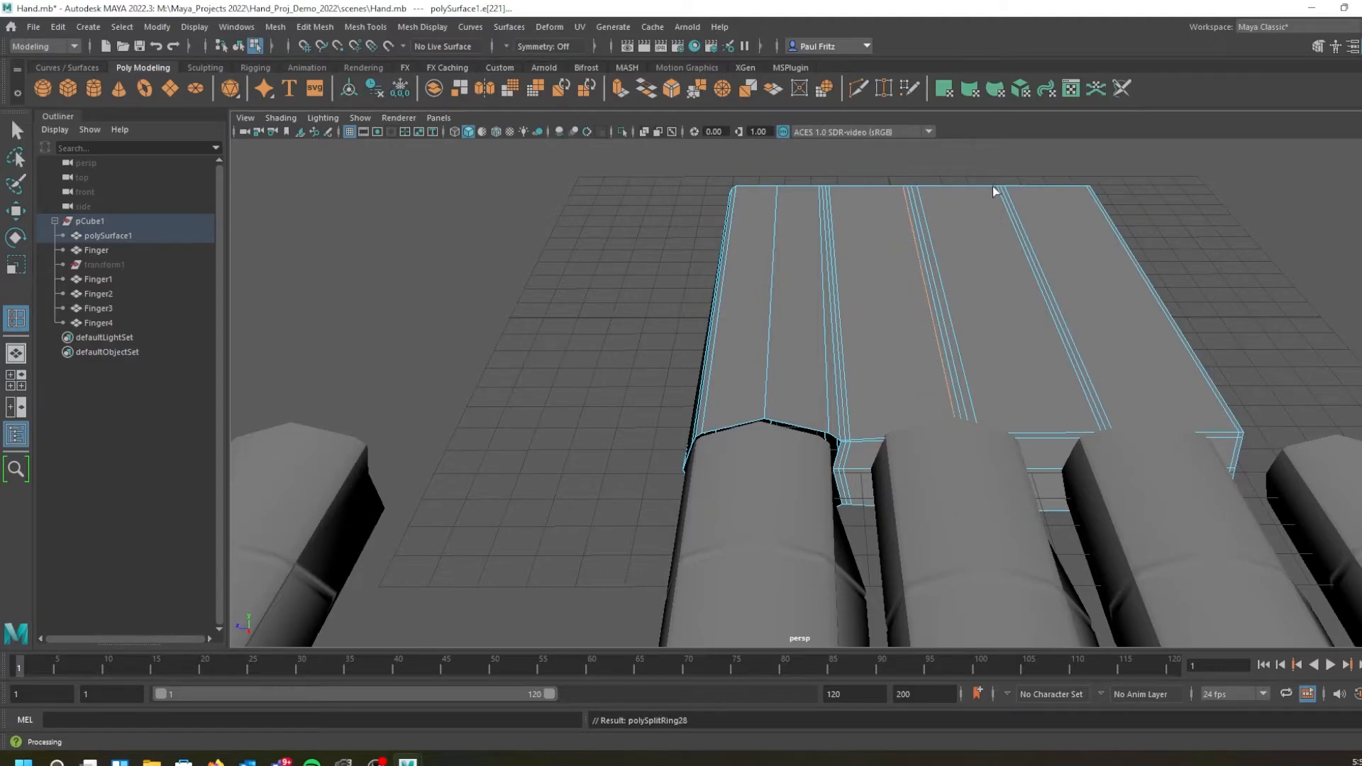
pyautogui.moveTo(995, 191); pyautogui.dragTo(1010, 187)
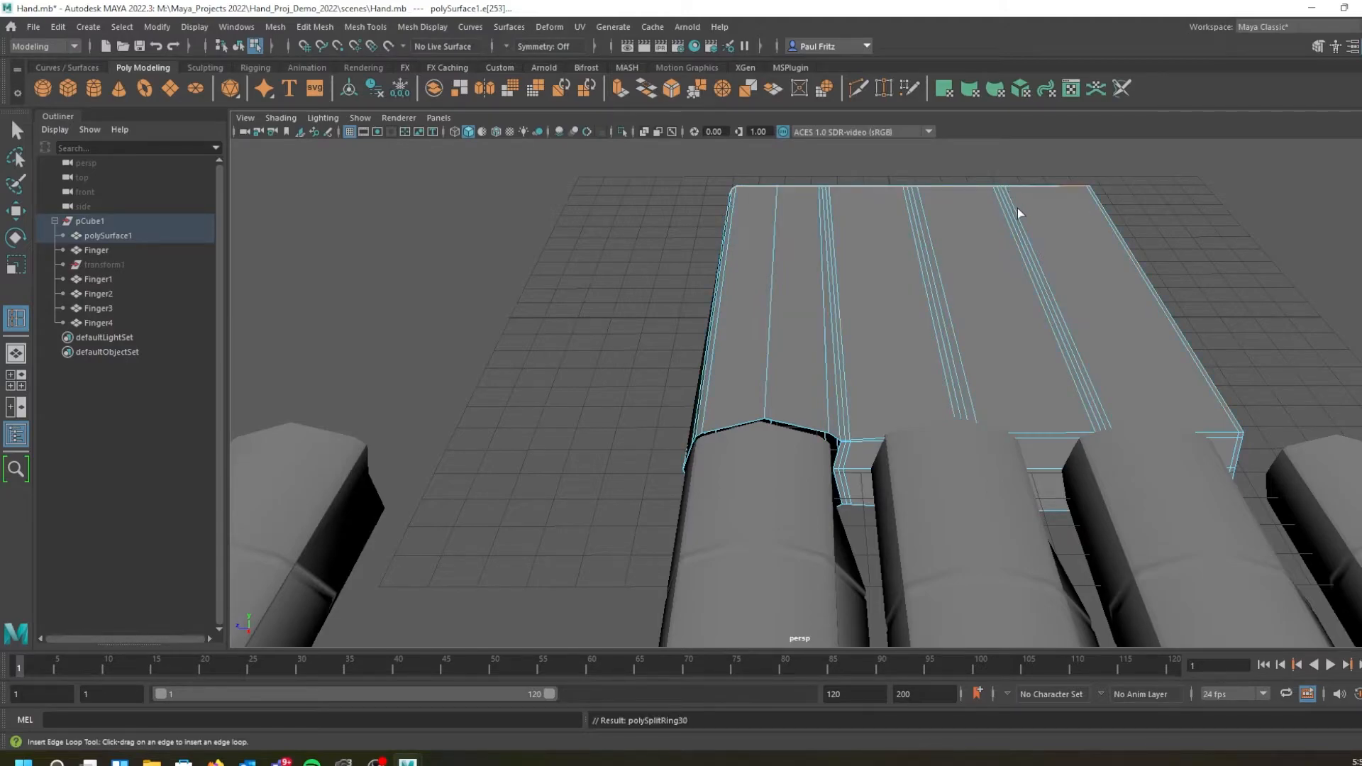
pyautogui.hotkey('ctrl', 'z')
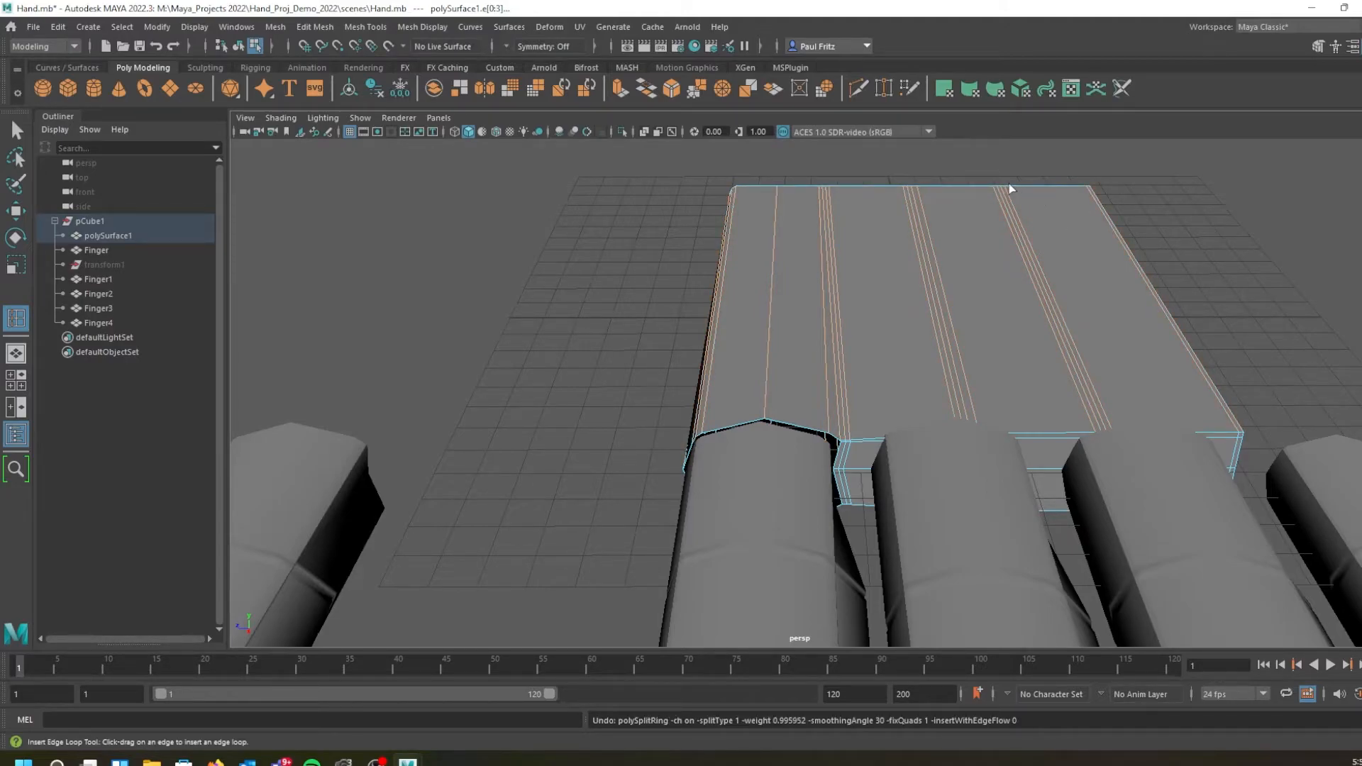
pyautogui.moveTo(1011, 188); pyautogui.dragTo(1012, 192)
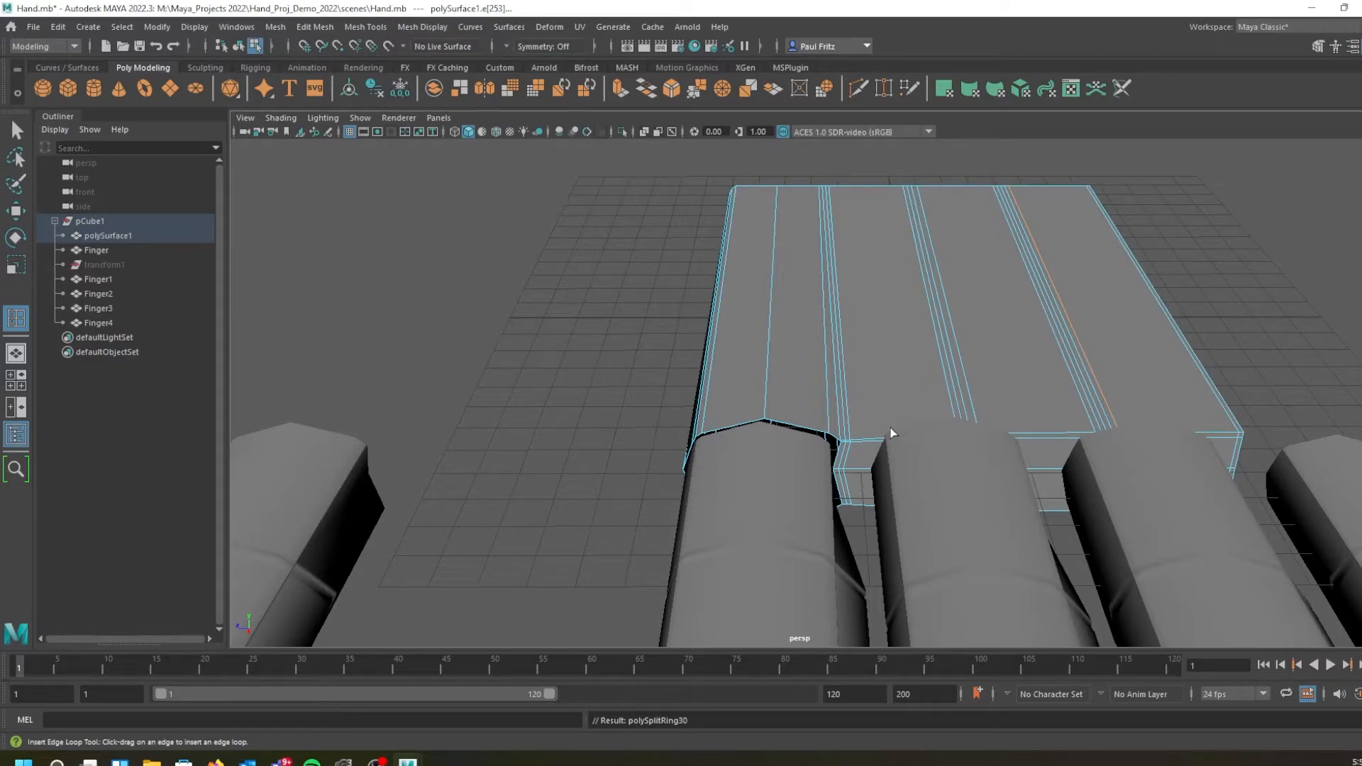
pyautogui.press('q')
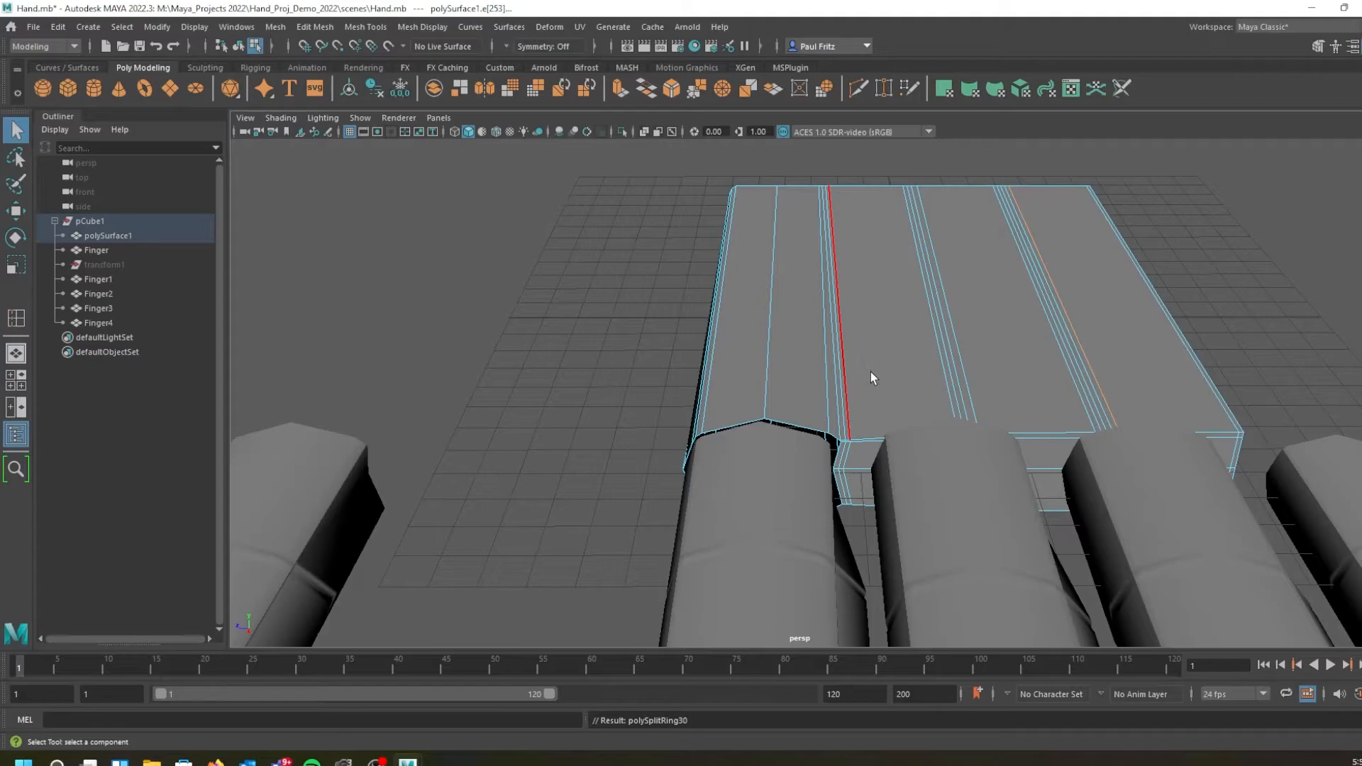
# Select the palm's front vertices facing the middle, ring and little fingers in vertex mode
pyautogui.moveTo(880, 279); pyautogui.dragTo(833, 282, button='right')
pyautogui.moveTo(885, 246)
pyautogui.keyDown('alt'); pyautogui.mouseDown()
pyautogui.moveTo(892, 264)
pyautogui.moveTo(875, 268)
pyautogui.mouseUp(); pyautogui.keyUp('alt')
pyautogui.moveTo(865, 176); pyautogui.dragTo(1270, 565)
pyautogui.keyDown('alt'); pyautogui.moveTo(1204, 517); pyautogui.dragTo(713, 340); pyautogui.keyUp('alt')
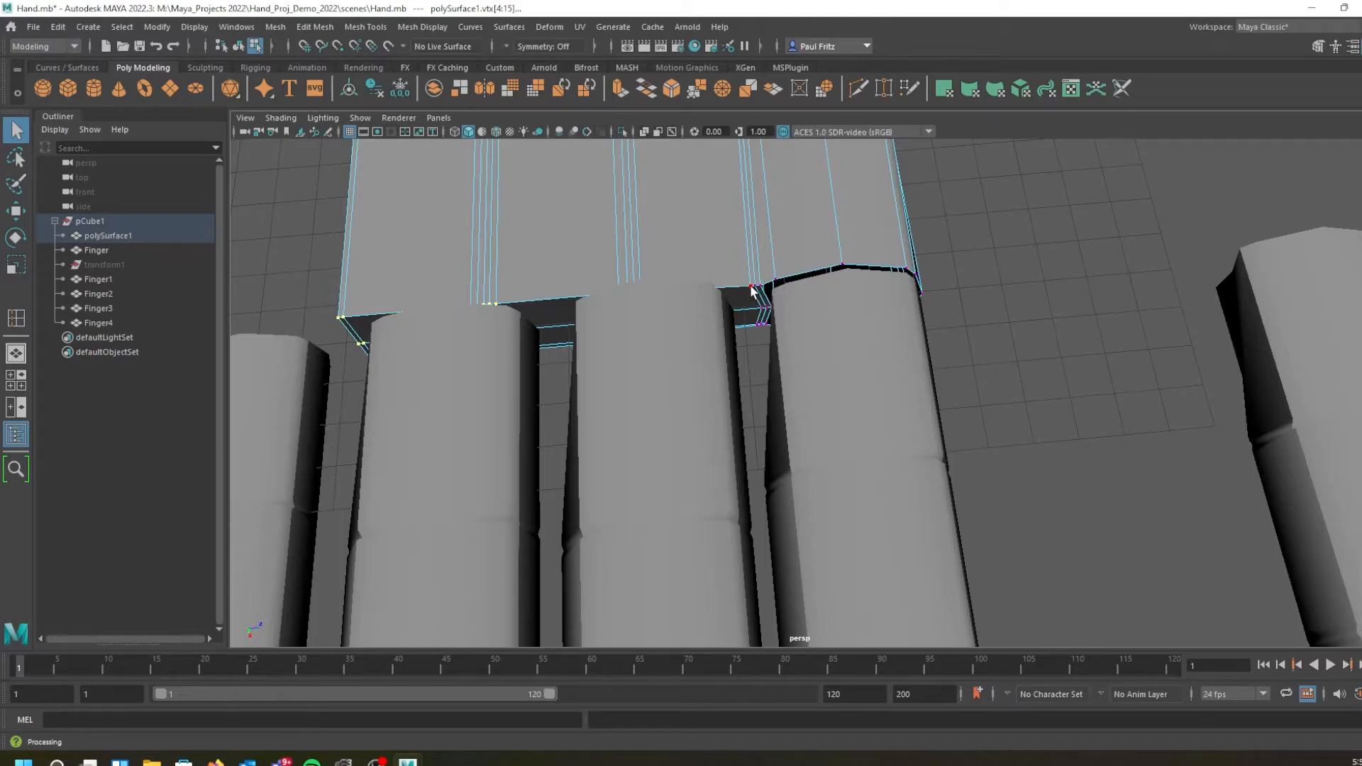
pyautogui.click(751, 287)
pyautogui.hotkey('ctrl', 'z')
# Add the front-edge palm vertices between the index and middle fingers to the vertex selection
pyautogui.scroll(3, 739, 305)
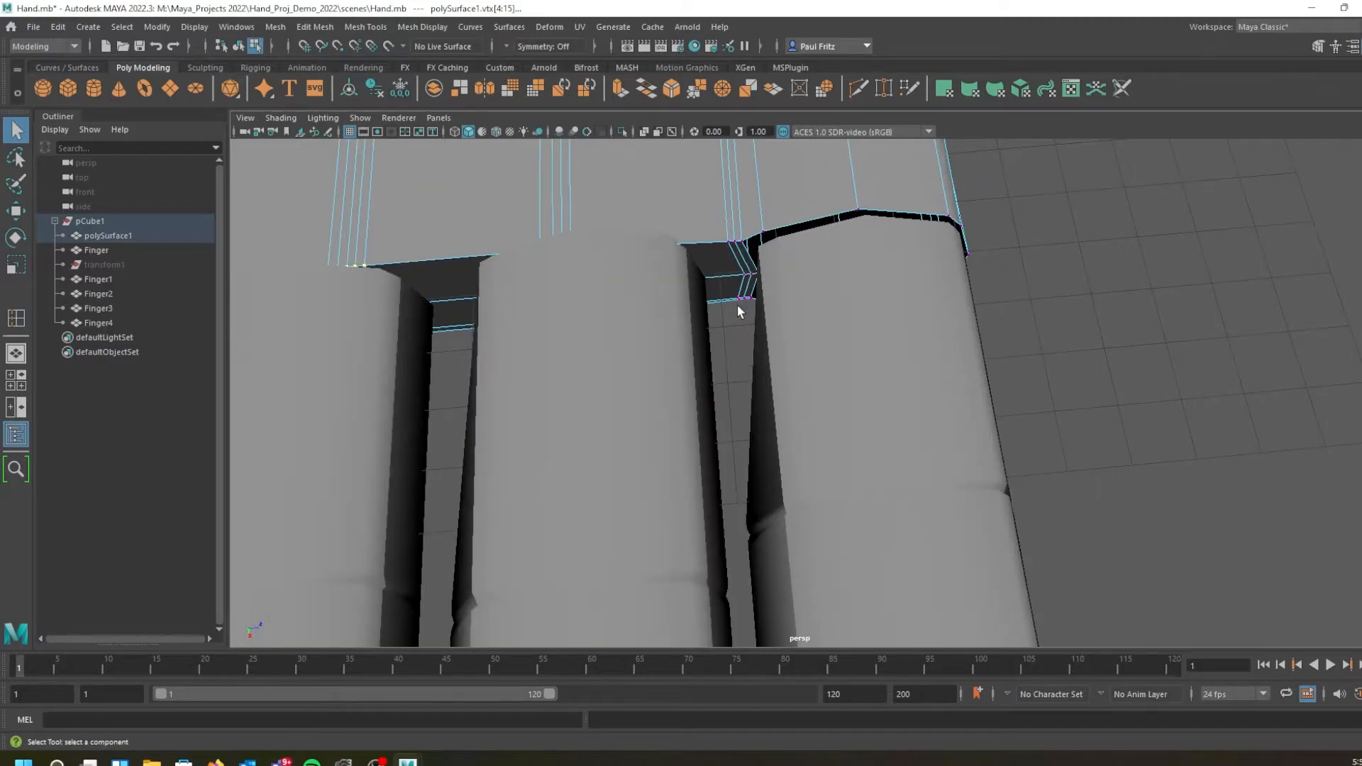
pyautogui.keyDown('shift'); pyautogui.click(730, 244); pyautogui.keyUp('shift')
pyautogui.keyDown('shift'); pyautogui.click(734, 243); pyautogui.keyUp('shift')
pyautogui.keyDown('shift'); pyautogui.click(743, 276); pyautogui.keyUp('shift')
pyautogui.scroll(4, 734, 301)
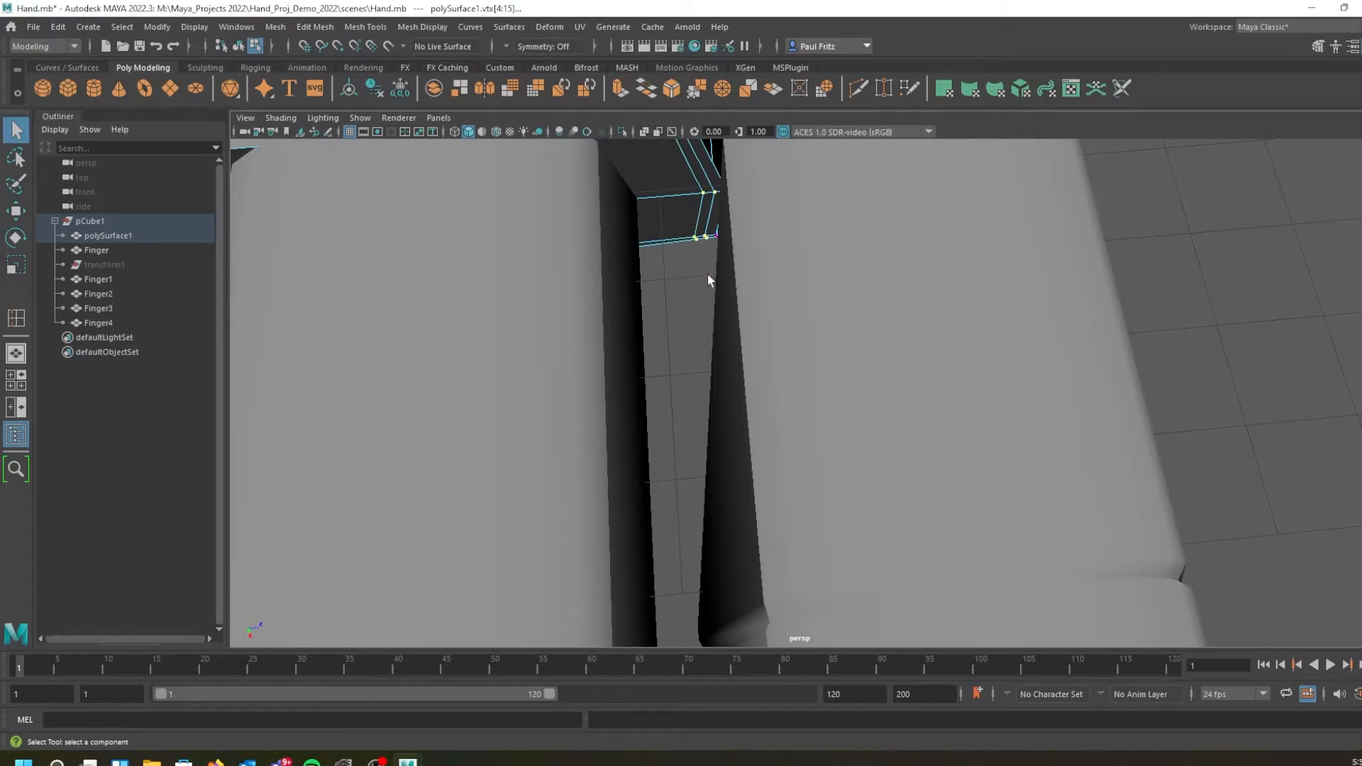
pyautogui.scroll(-6, 697, 236)
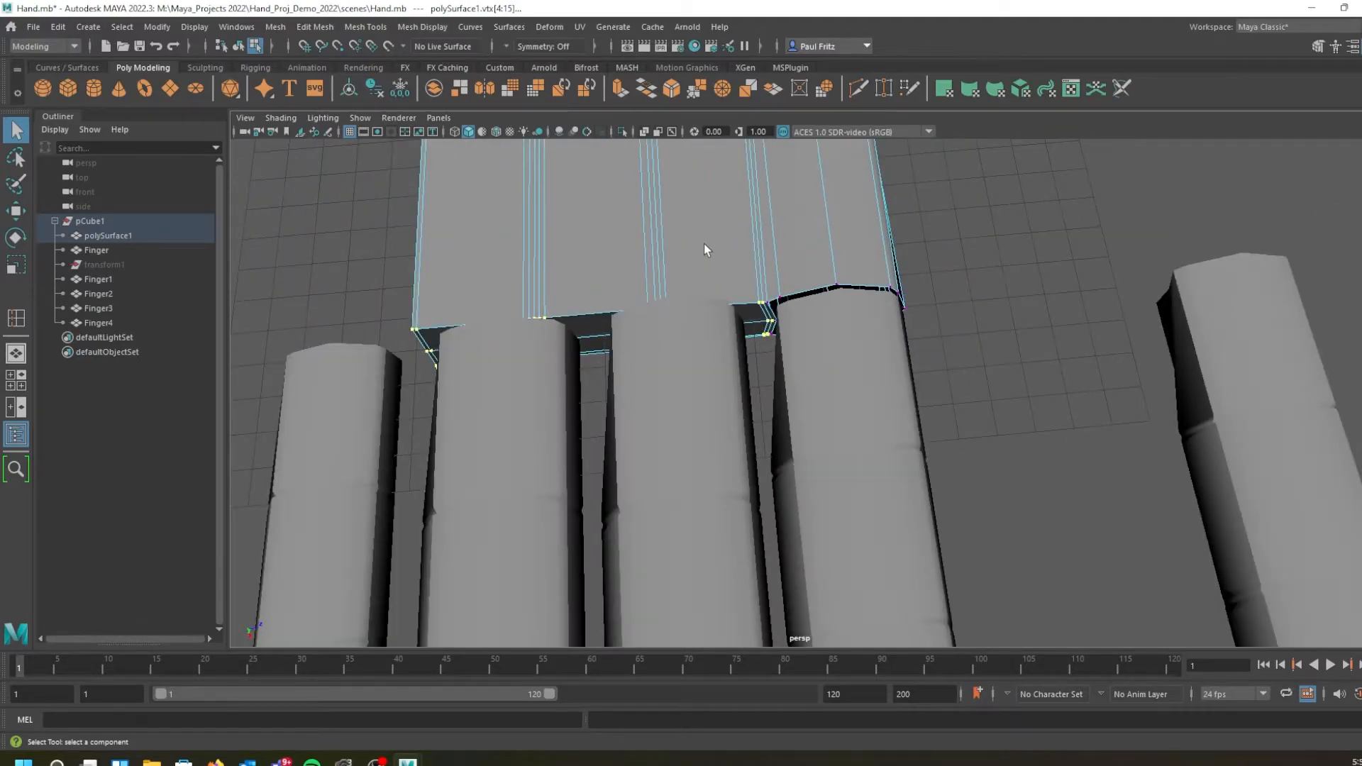
# Add the palm's rear-edge vertices of the loops between the index and middle fingers to the current vertex selection
pyautogui.keyDown('alt'); pyautogui.moveTo(688, 172); pyautogui.dragTo(768, 204); pyautogui.keyUp('alt')
pyautogui.keyDown('alt'); pyautogui.moveTo(733, 381); pyautogui.dragTo(728, 263); pyautogui.keyUp('alt')
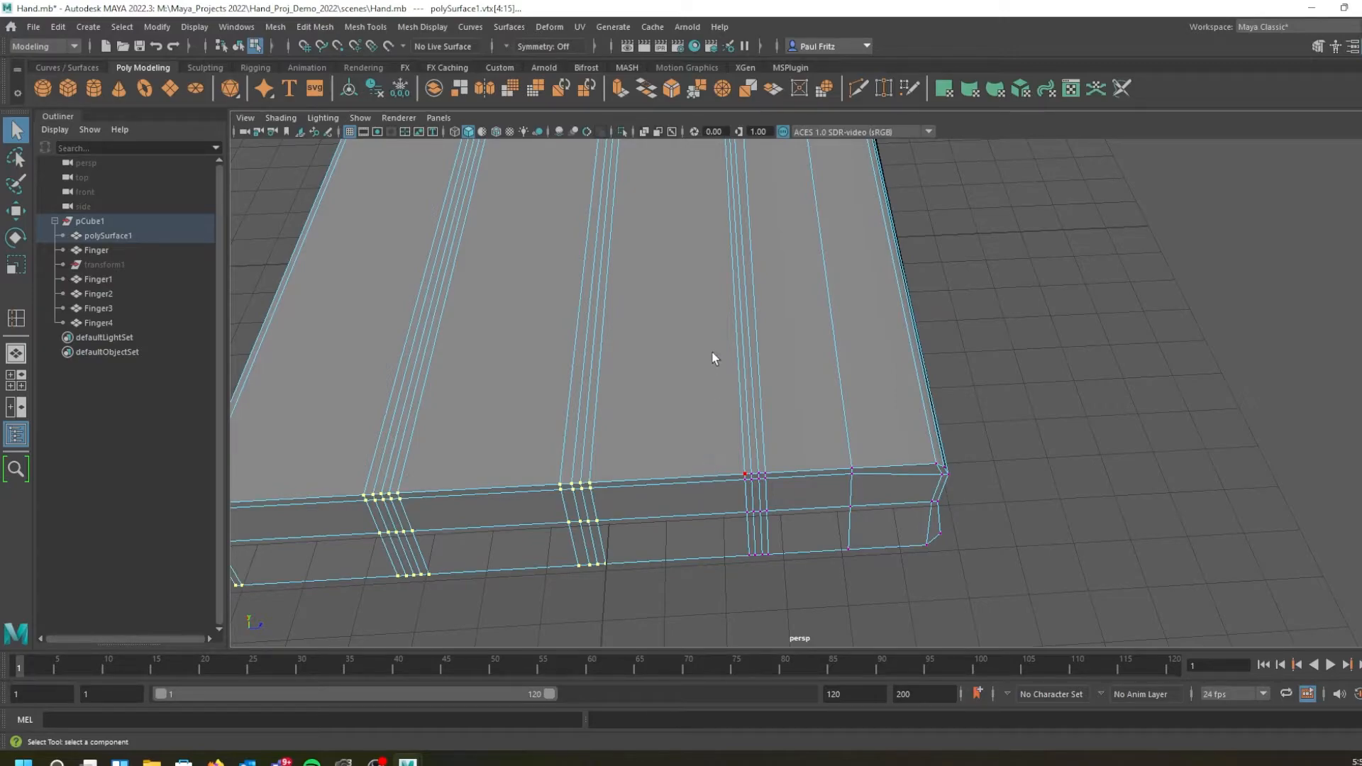
pyautogui.keyDown('alt'); pyautogui.moveTo(716, 298); pyautogui.dragTo(732, 249); pyautogui.keyUp('alt')
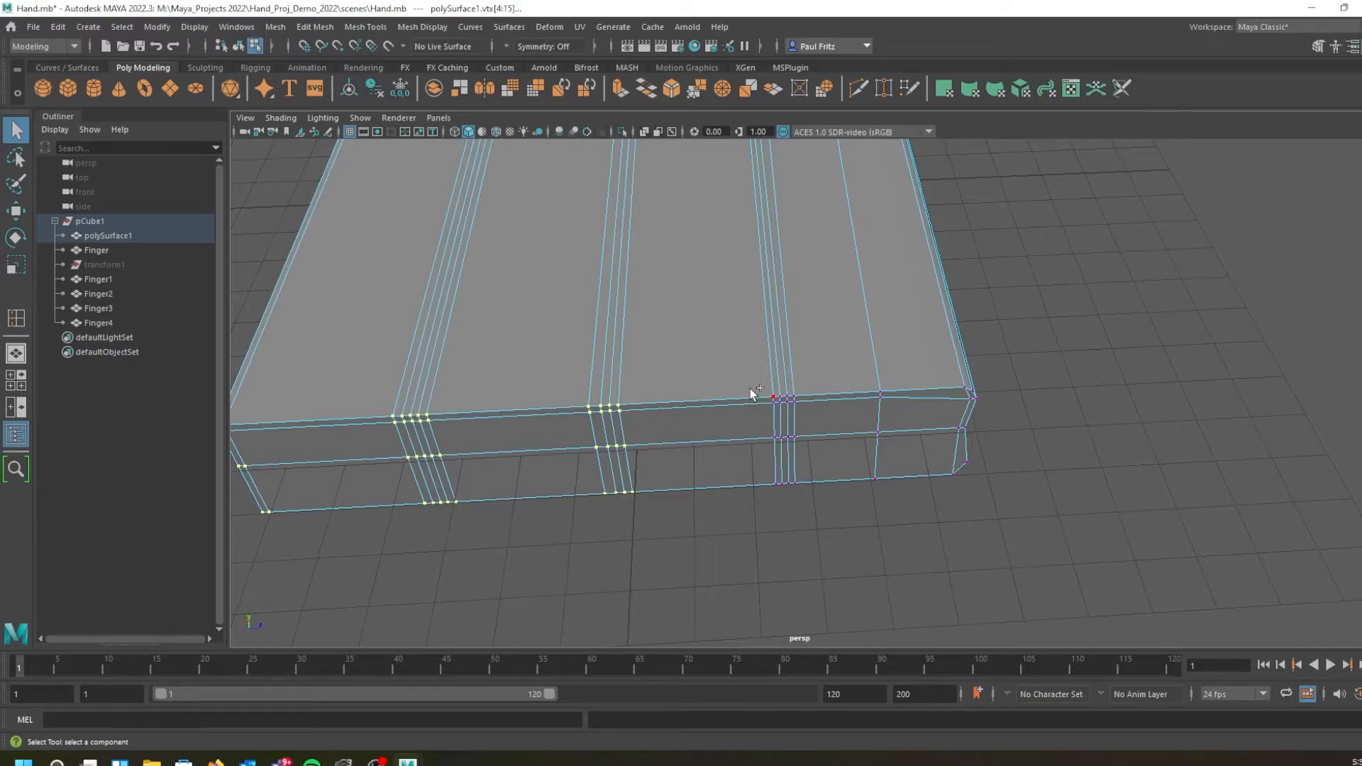
pyautogui.moveTo(751, 389); pyautogui.dragTo(782, 452)
pyautogui.keyDown('alt'); pyautogui.moveTo(769, 526); pyautogui.dragTo(771, 582); pyautogui.keyUp('alt')
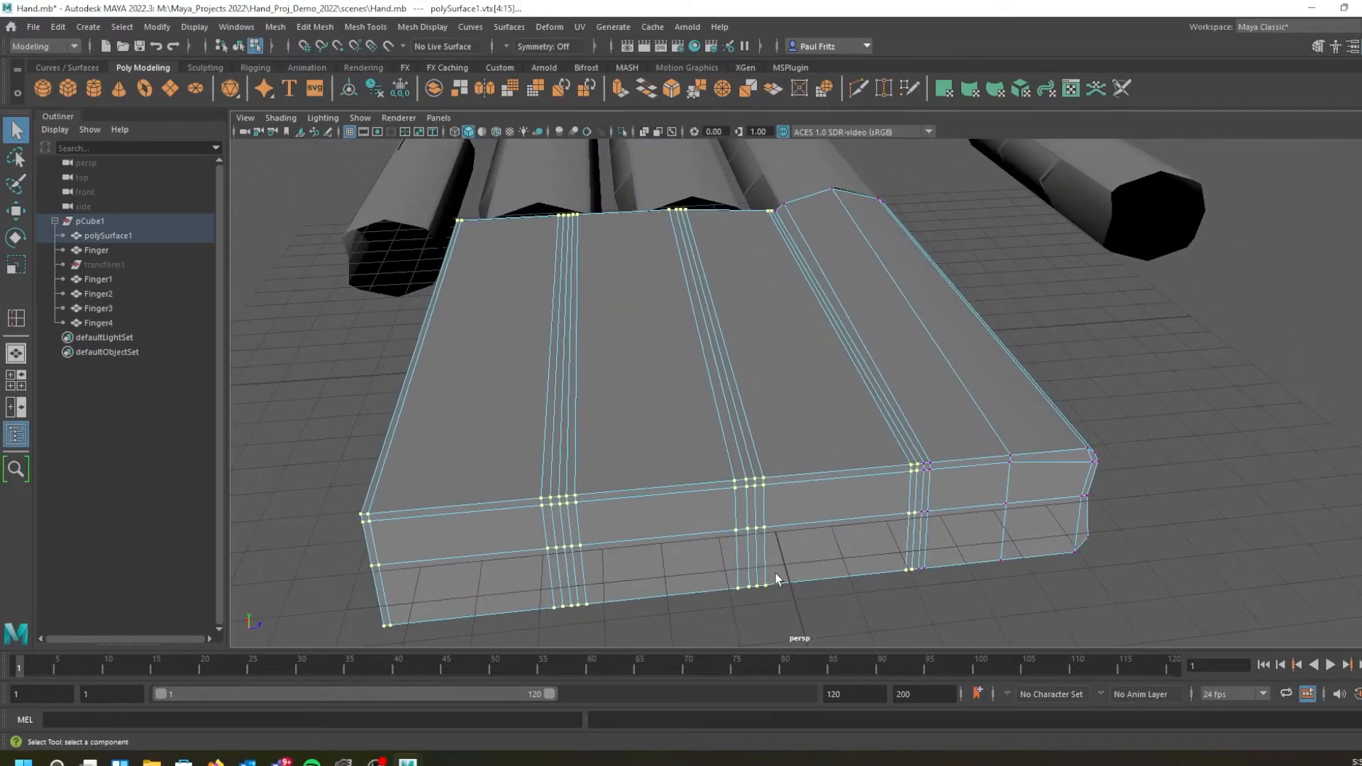
# Move the selected palm vertices sideways away from the index finger to align with the middle finger's inner side
pyautogui.press('w')
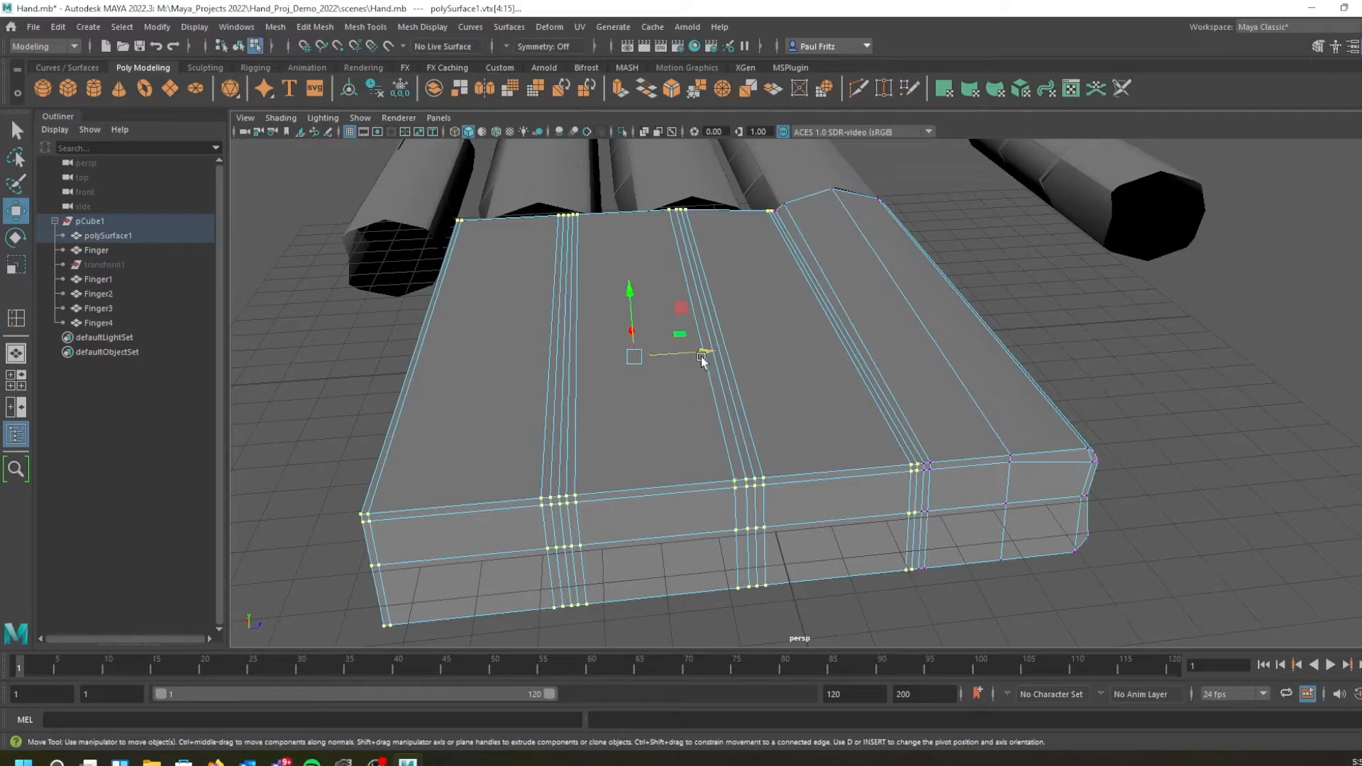
pyautogui.moveTo(704, 352); pyautogui.dragTo(724, 323)
pyautogui.keyDown('alt'); pyautogui.moveTo(736, 273); pyautogui.dragTo(732, 311); pyautogui.keyUp('alt')
pyautogui.keyDown('alt'); pyautogui.moveTo(732, 308); pyautogui.dragTo(802, 315, button='middle'); pyautogui.keyUp('alt')
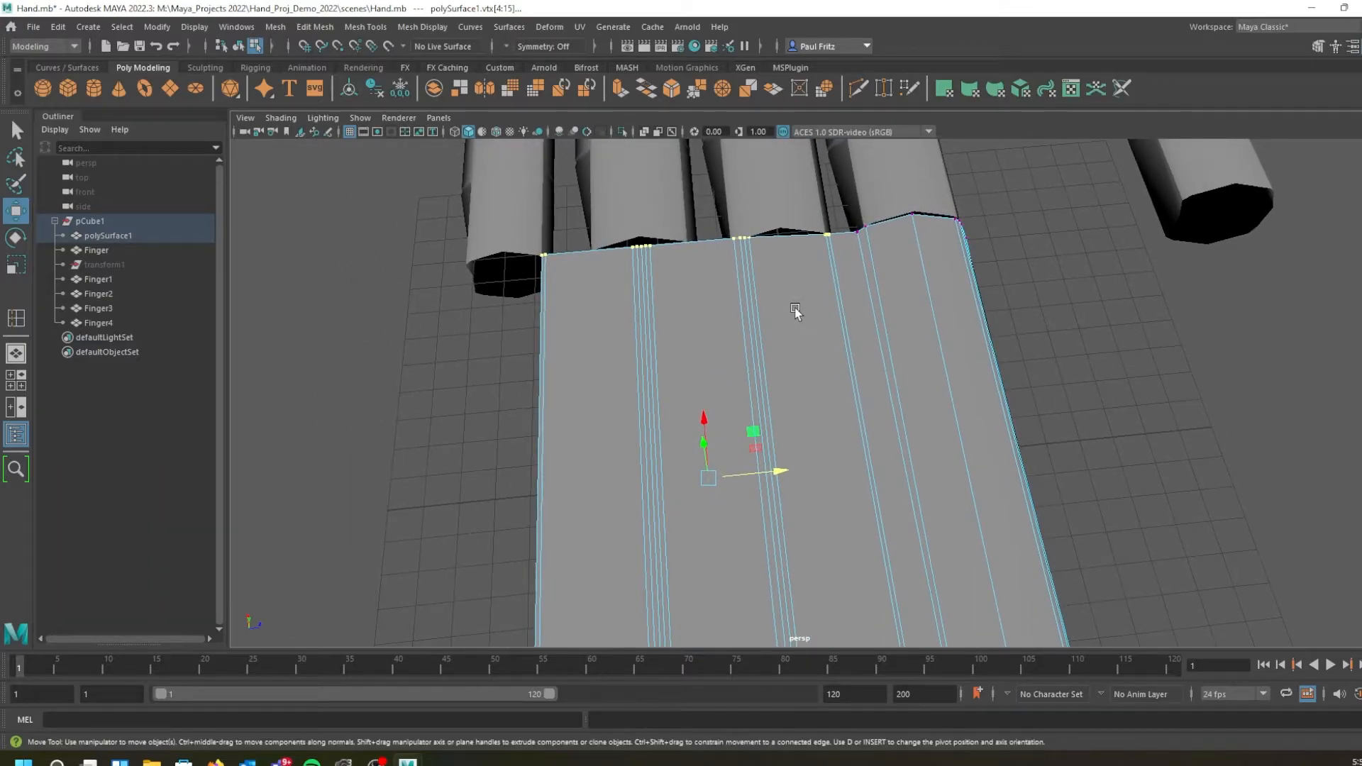
pyautogui.scroll(-1, 784, 305)
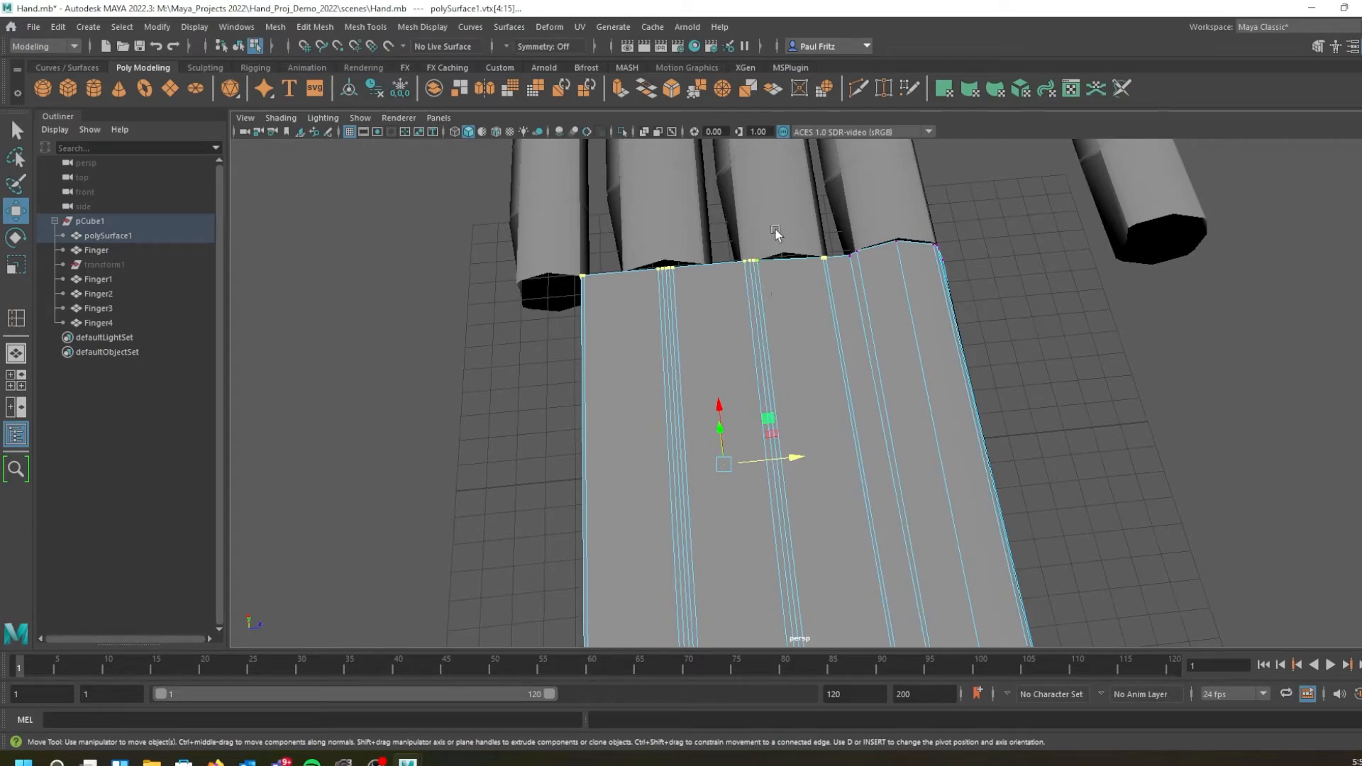
pyautogui.scroll(-1, 816, 319)
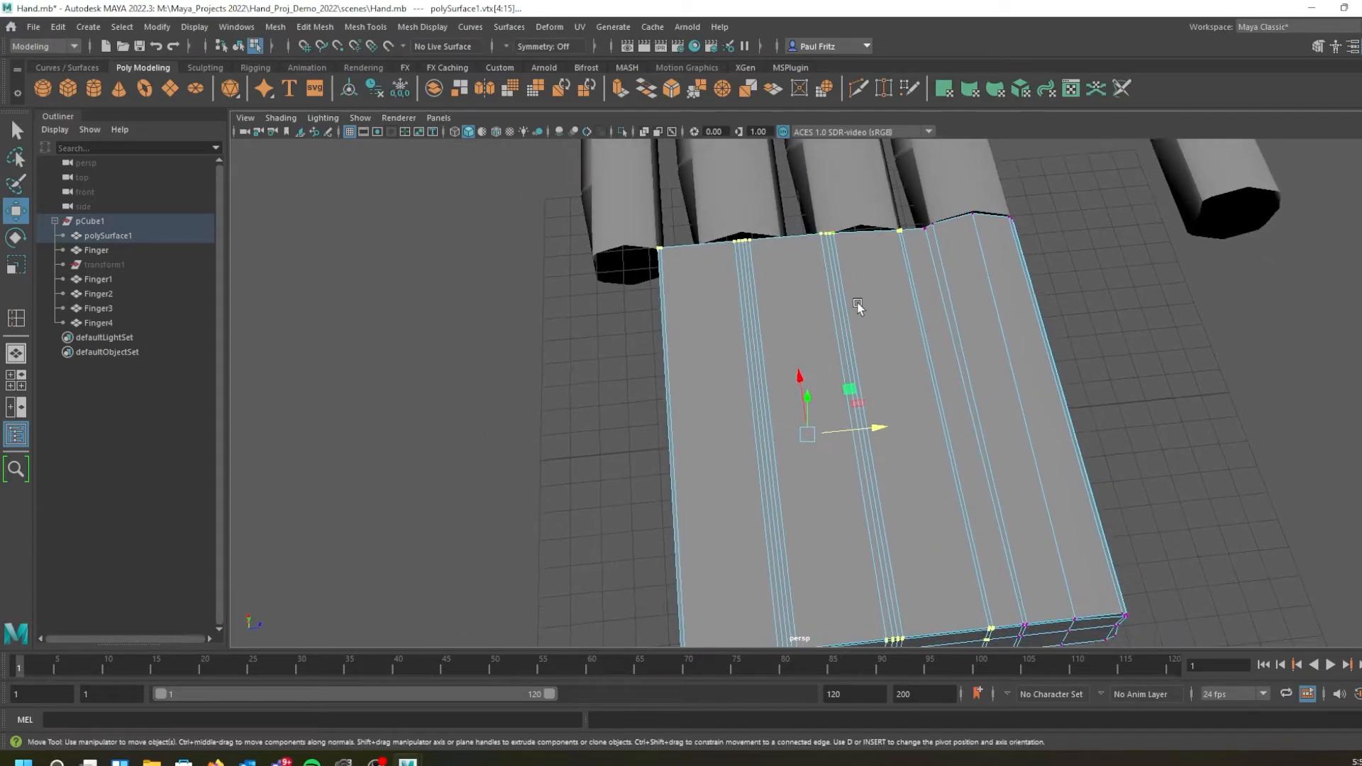
pyautogui.scroll(-1, 858, 305)
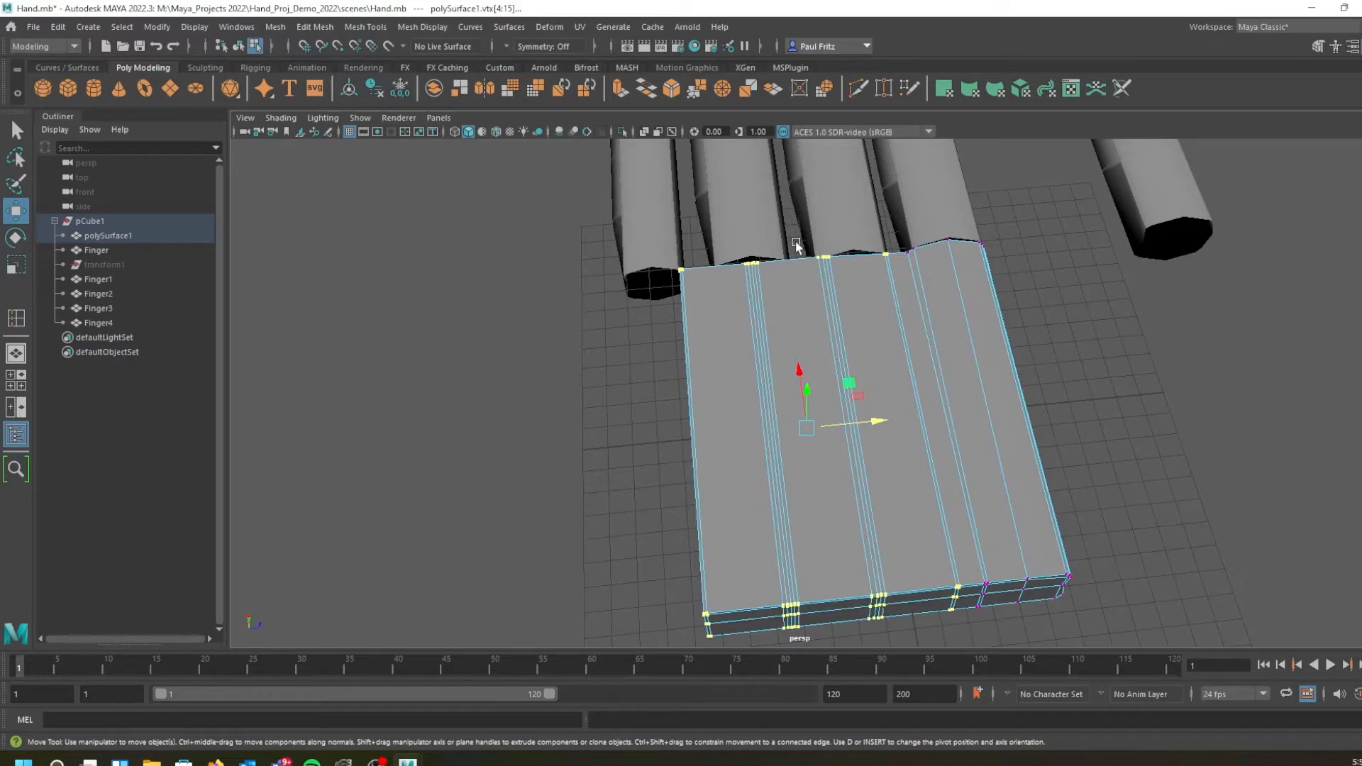
# Select the palm's other two loop groups and the little-finger edge, and shift them outward together to about -4.8 in Z
pyautogui.moveTo(645, 234); pyautogui.dragTo(892, 640)
pyautogui.keyDown('alt'); pyautogui.moveTo(860, 334); pyautogui.dragTo(826, 332); pyautogui.keyUp('alt')
pyautogui.keyDown('alt'); pyautogui.moveTo(842, 315); pyautogui.dragTo(903, 211, button='middle'); pyautogui.keyUp('alt')
pyautogui.moveTo(688, 153); pyautogui.dragTo(908, 578)
pyautogui.moveTo(666, 319)
pyautogui.keyDown('alt'); pyautogui.mouseDown()
pyautogui.moveTo(665, 190)
pyautogui.moveTo(669, 313)
pyautogui.moveTo(684, 312)
pyautogui.mouseUp(); pyautogui.keyUp('alt')
pyautogui.moveTo(905, 393); pyautogui.dragTo(890, 393)
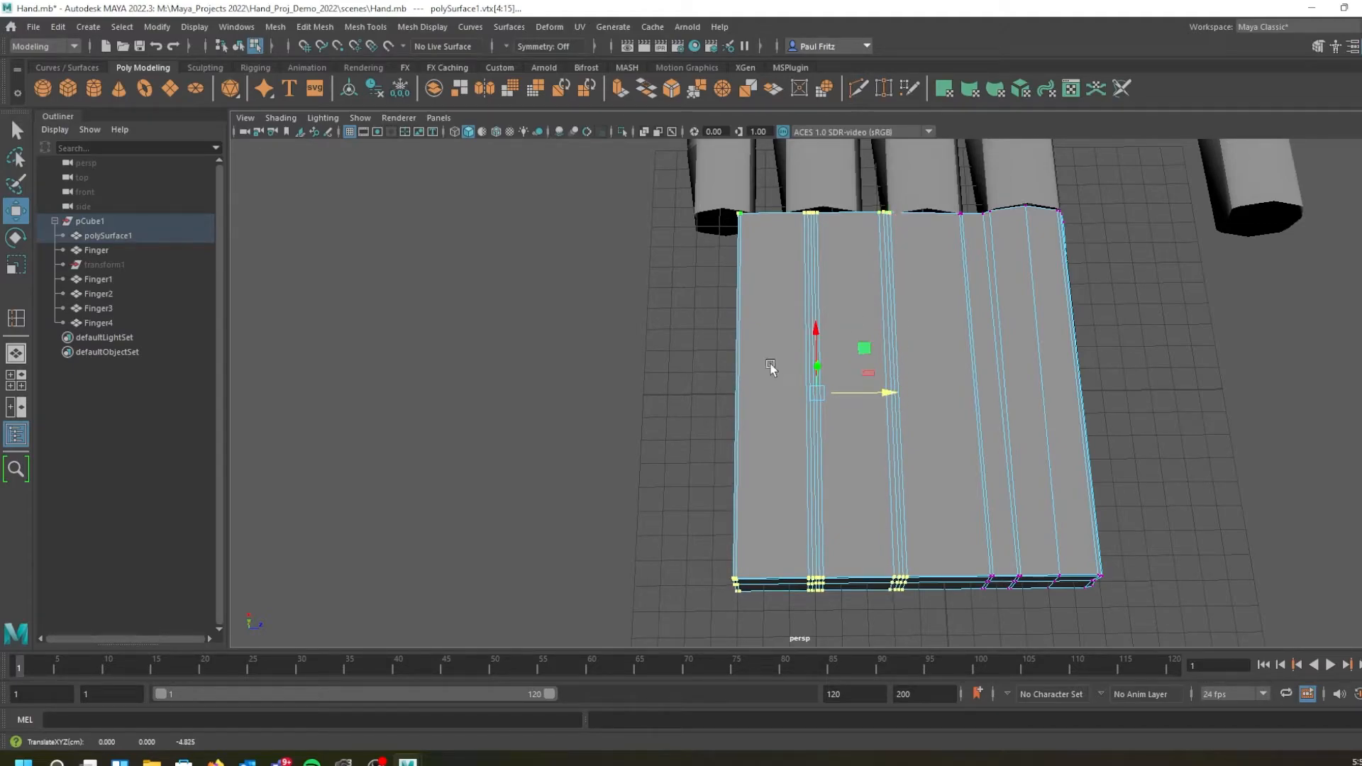
# Shift the ring–little loop group and outer edge outward, moving the outer-edge vertices further to about -9.9 in Z
pyautogui.moveTo(704, 195); pyautogui.dragTo(854, 614)
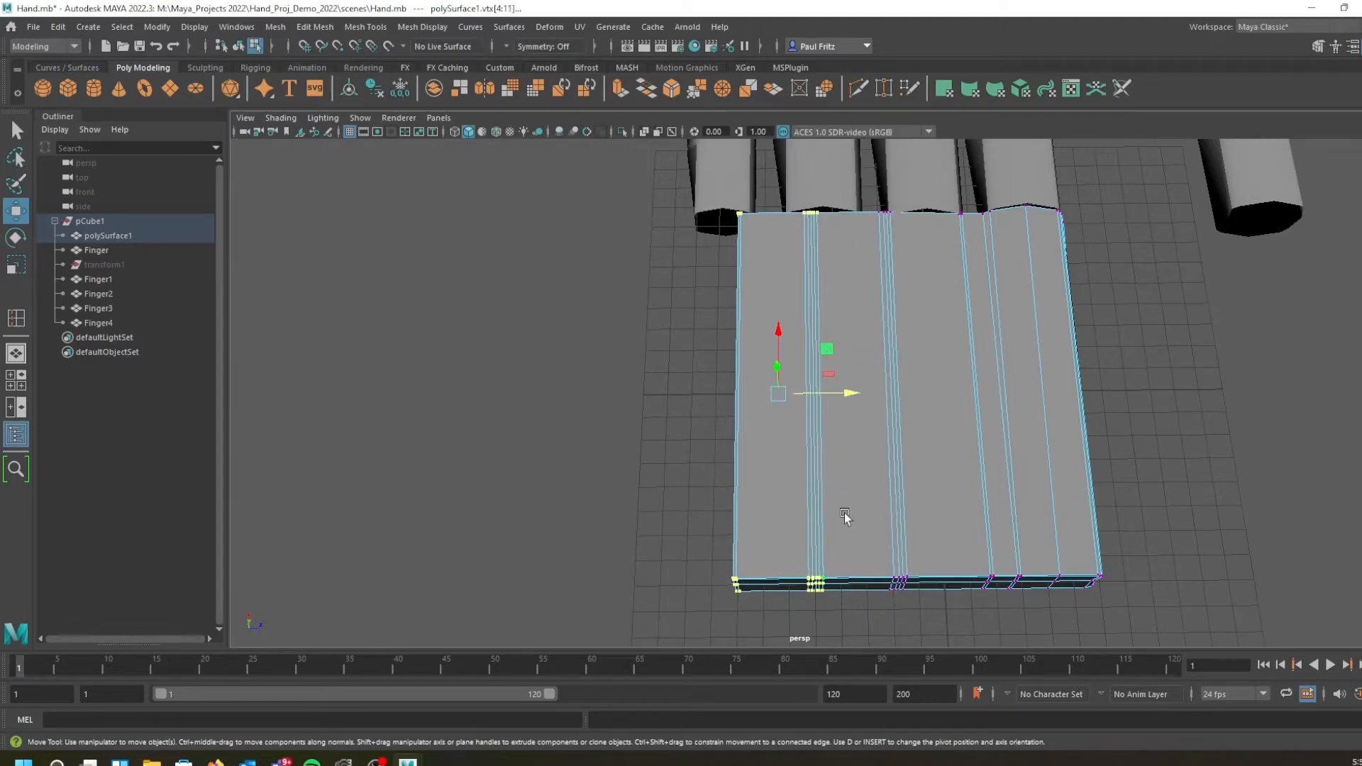
pyautogui.moveTo(854, 394); pyautogui.dragTo(825, 396)
pyautogui.moveTo(669, 177); pyautogui.dragTo(746, 624)
pyautogui.moveTo(778, 394); pyautogui.dragTo(765, 390)
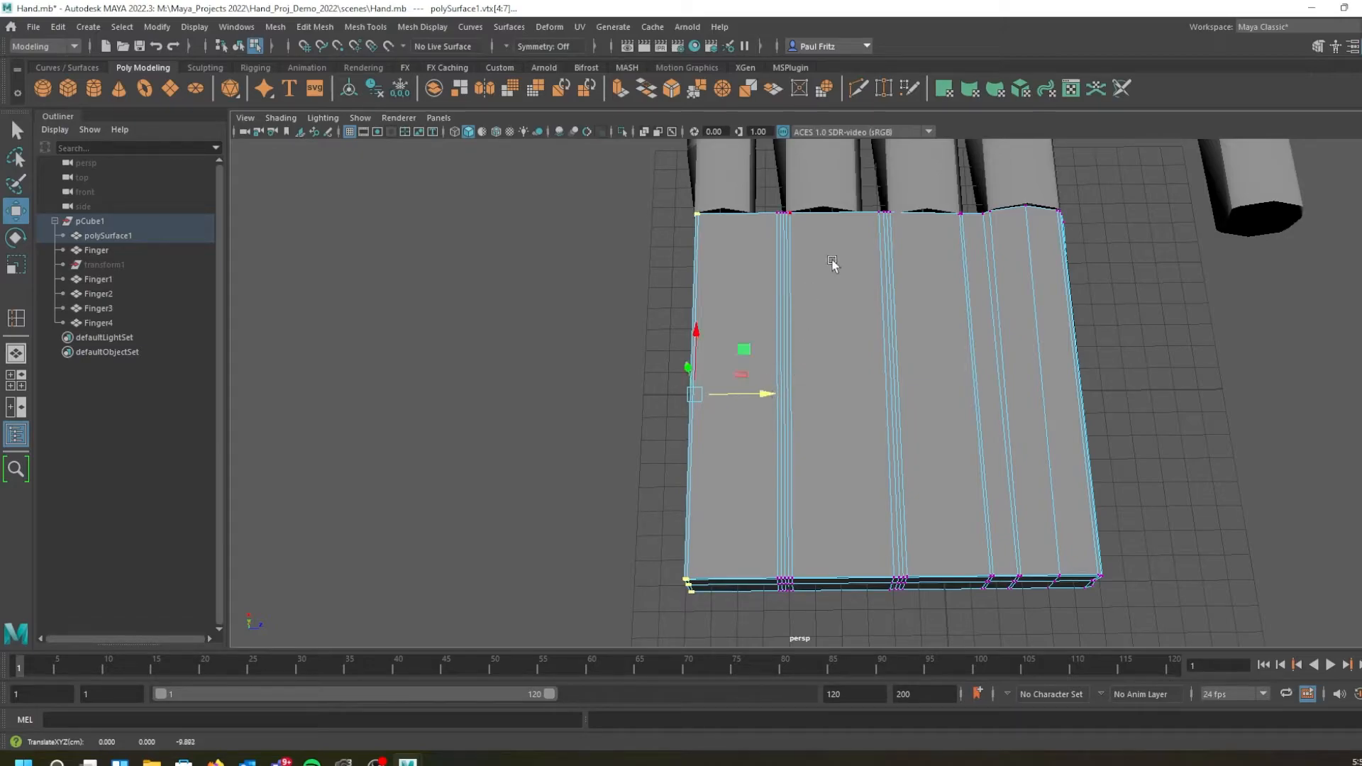
# Examine from several angles how the palm's loop groups and front edge line up with the finger bases
pyautogui.keyDown('alt'); pyautogui.moveTo(896, 371); pyautogui.dragTo(820, 431); pyautogui.keyUp('alt')
pyautogui.scroll(3, 818, 430)
pyautogui.scroll(-3, 816, 401)
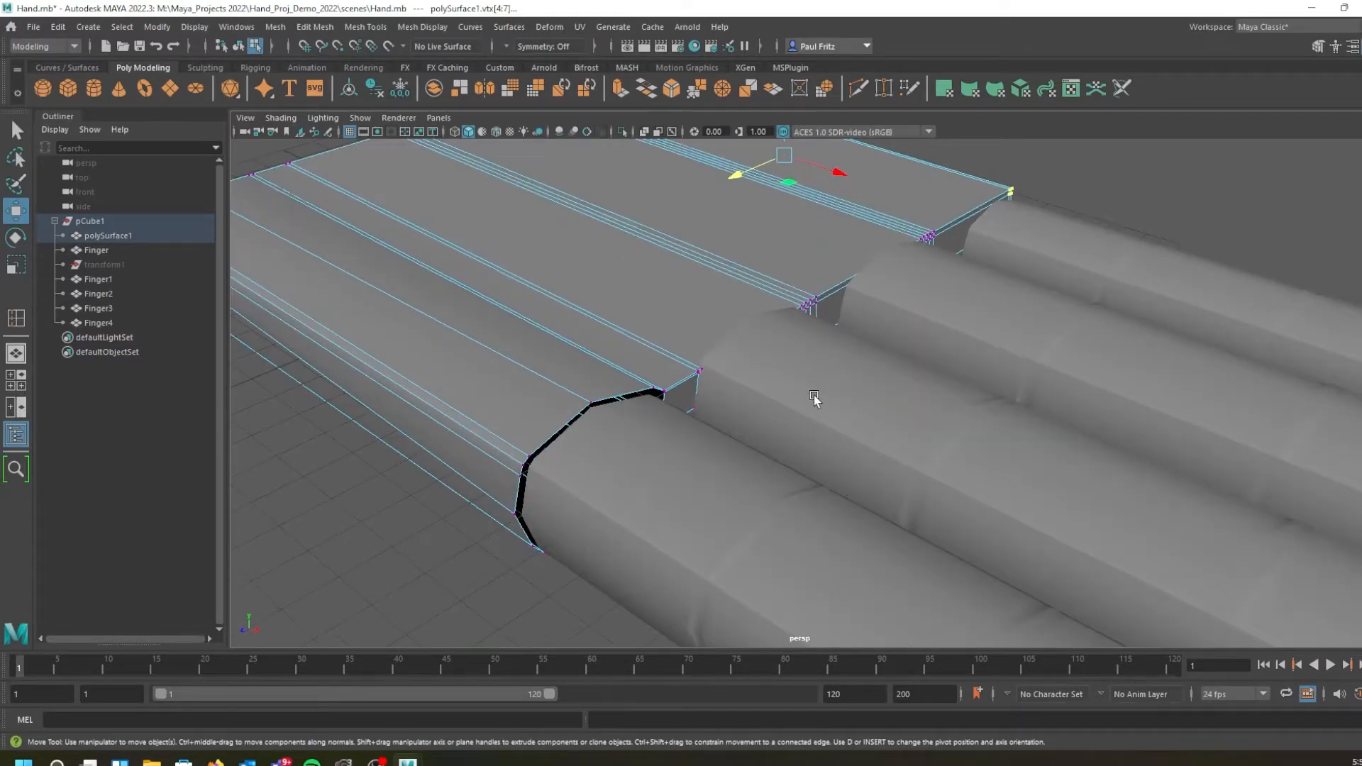
pyautogui.scroll(3, 816, 401)
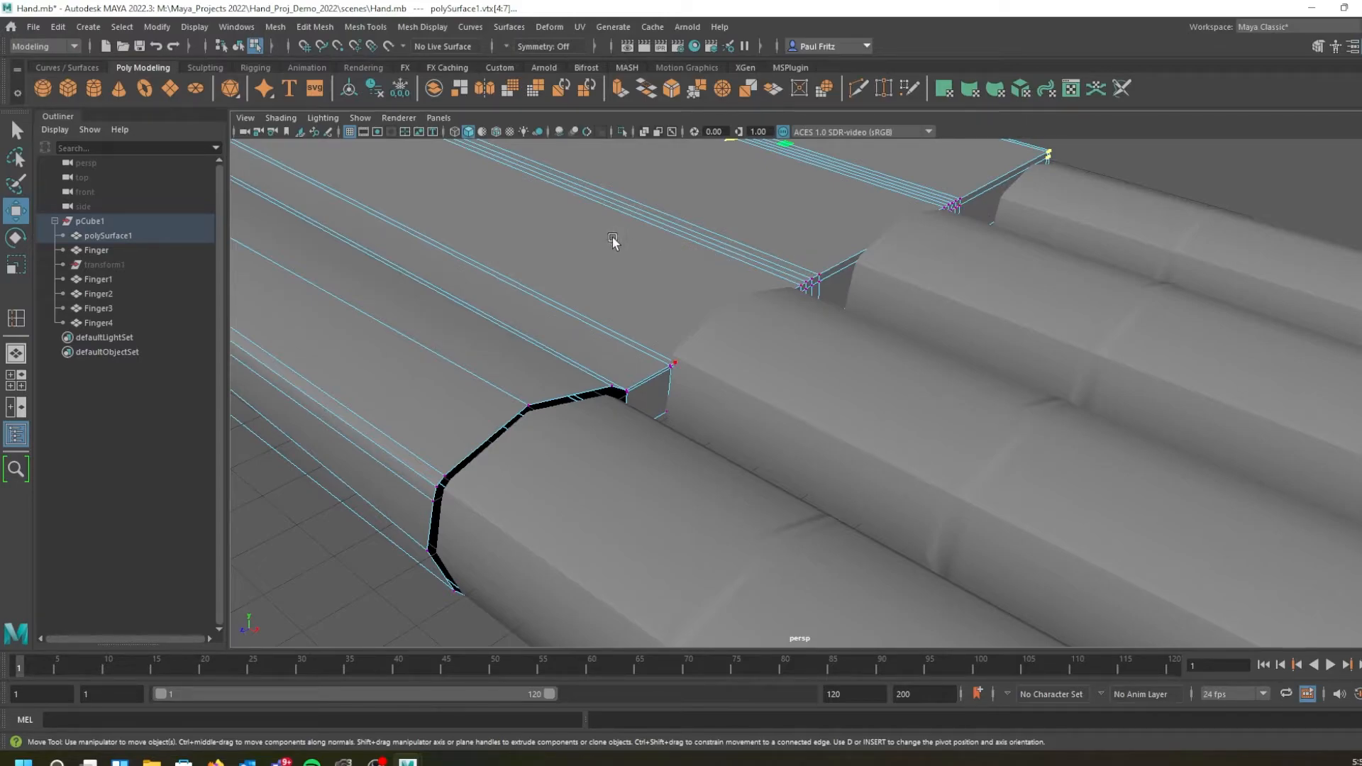
pyautogui.keyDown('alt'); pyautogui.moveTo(611, 237); pyautogui.dragTo(616, 245); pyautogui.keyUp('alt')
pyautogui.keyDown('alt'); pyautogui.moveTo(696, 300); pyautogui.dragTo(637, 310); pyautogui.keyUp('alt')
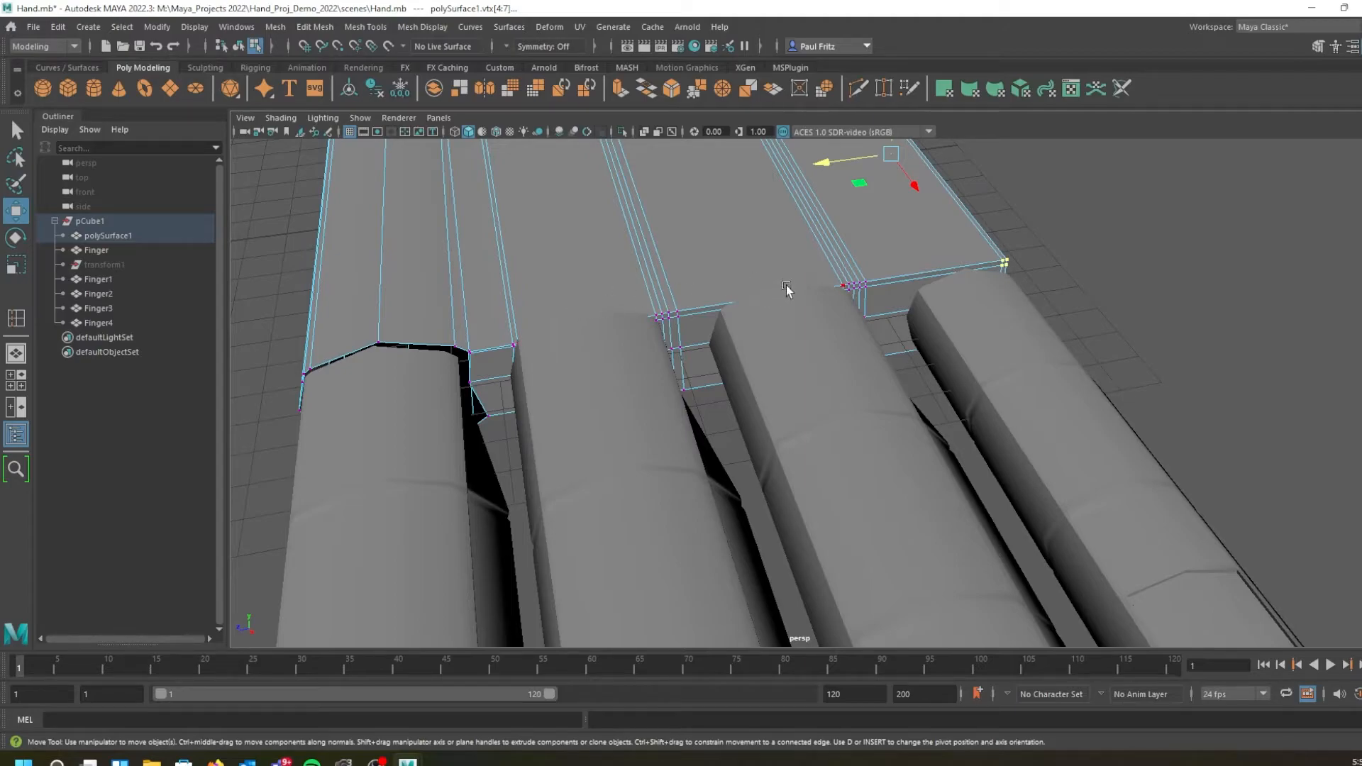
pyautogui.keyDown('alt'); pyautogui.moveTo(915, 263); pyautogui.dragTo(892, 264, button='middle'); pyautogui.keyUp('alt')
pyautogui.scroll(-1, 893, 273)
pyautogui.scroll(-1, 884, 301)
# Nudge the palm's outer-edge vertices inward to about -9.8 in Z and move the little finger inward to about -8.7 in Z
pyautogui.keyDown('alt'); pyautogui.moveTo(864, 319); pyautogui.dragTo(867, 312); pyautogui.keyUp('alt')
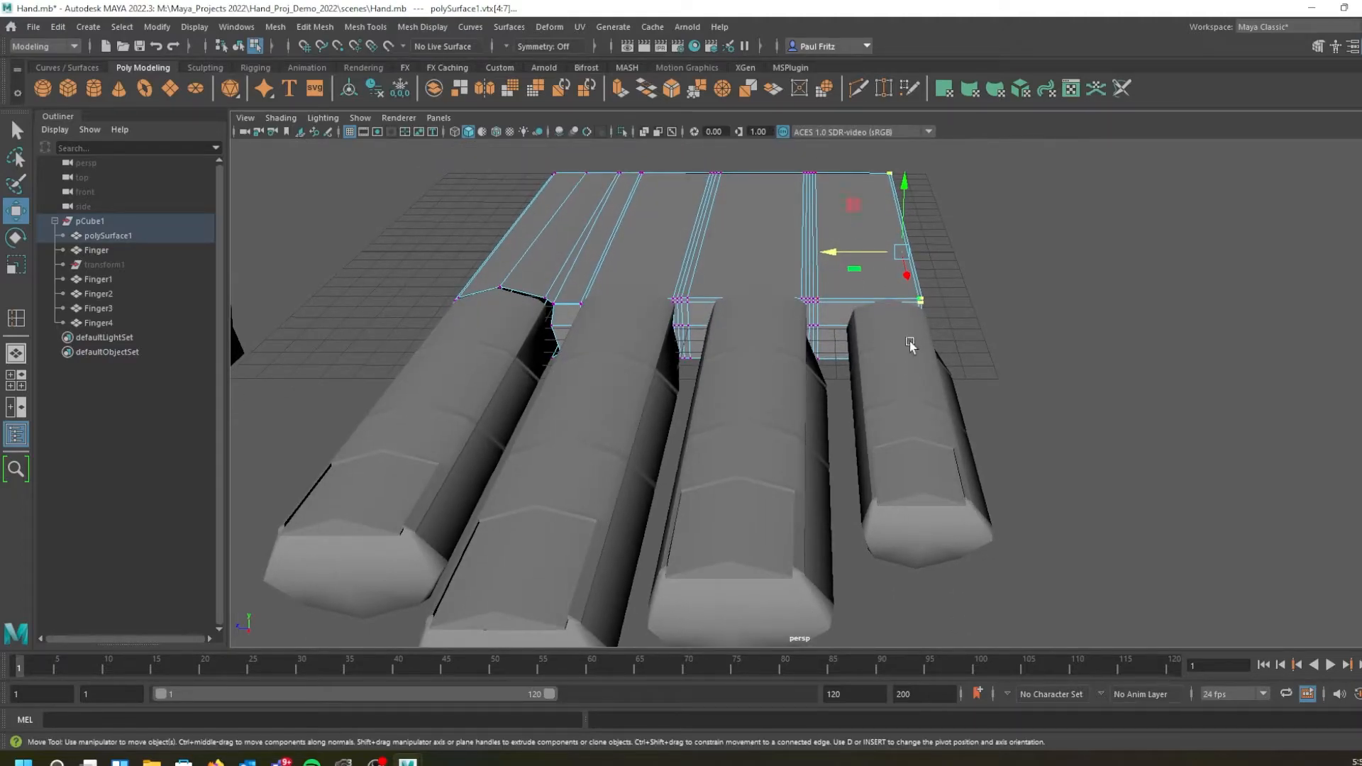
pyautogui.click(833, 253)
pyautogui.moveTo(826, 252); pyautogui.dragTo(827, 253)
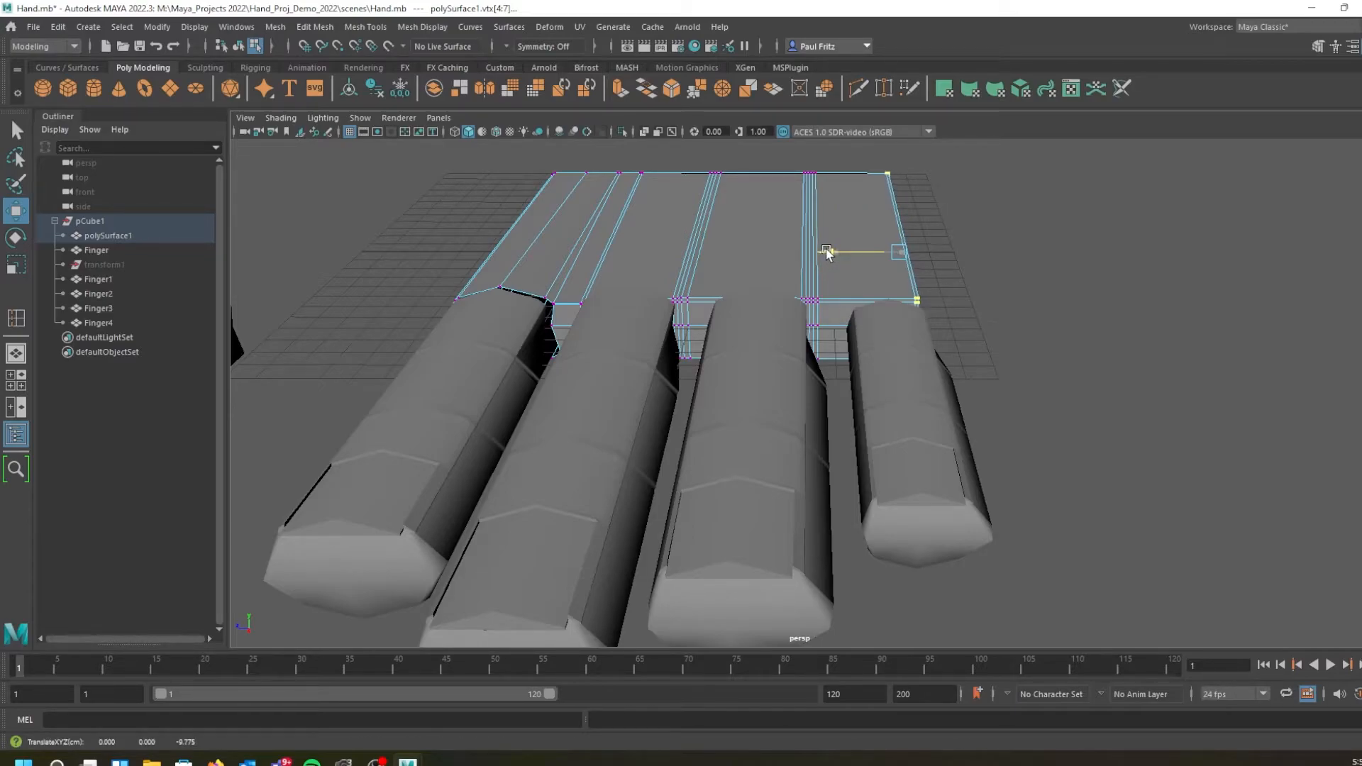
pyautogui.click(884, 372)
pyautogui.moveTo(885, 369); pyautogui.dragTo(950, 353, button='right')
pyautogui.moveTo(833, 419); pyautogui.dragTo(824, 410)
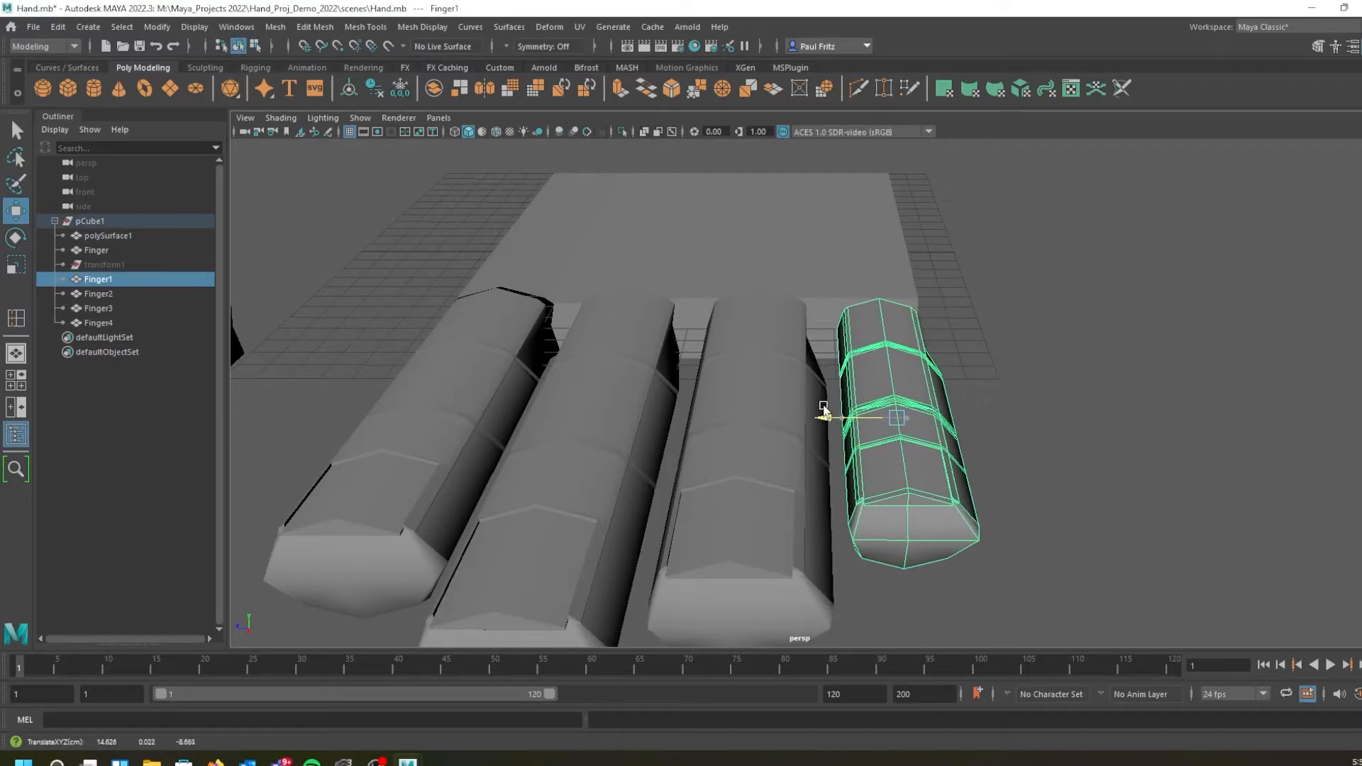
# Insert a lengthwise edge loop through the middle of each palm section facing the middle, ring and little fingers
pyautogui.keyDown('alt'); pyautogui.moveTo(823, 330); pyautogui.dragTo(845, 356); pyautogui.keyUp('alt')
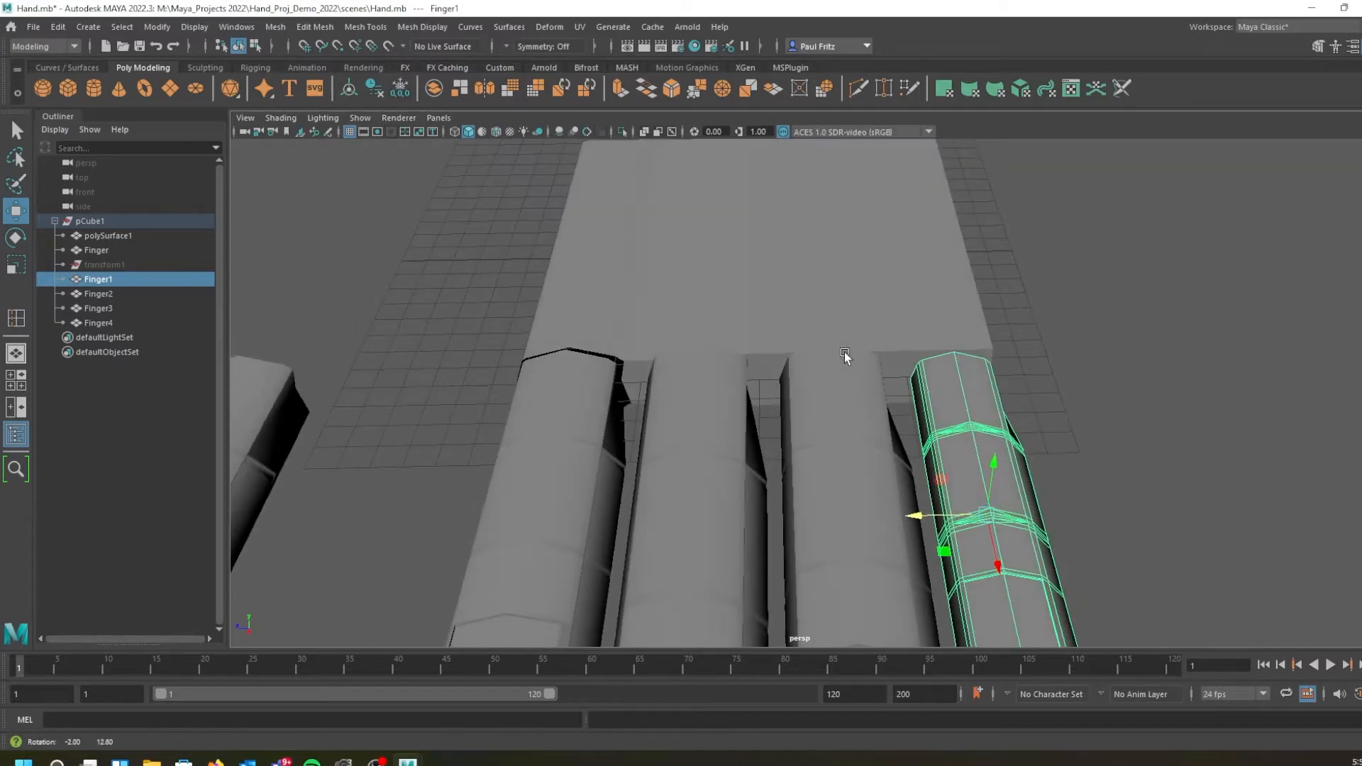
pyautogui.click(818, 280)
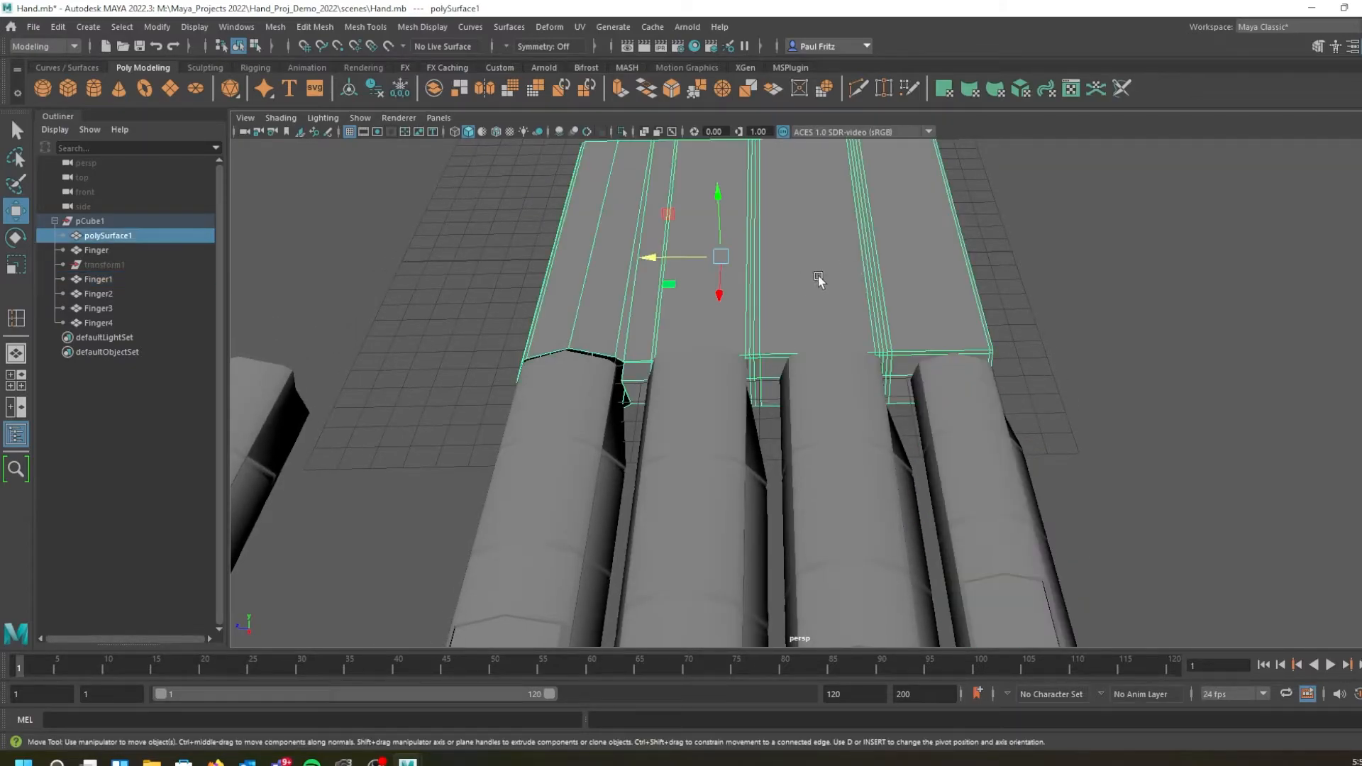
pyautogui.keyDown('shift'); pyautogui.rightClick(820, 246); pyautogui.keyUp('shift')
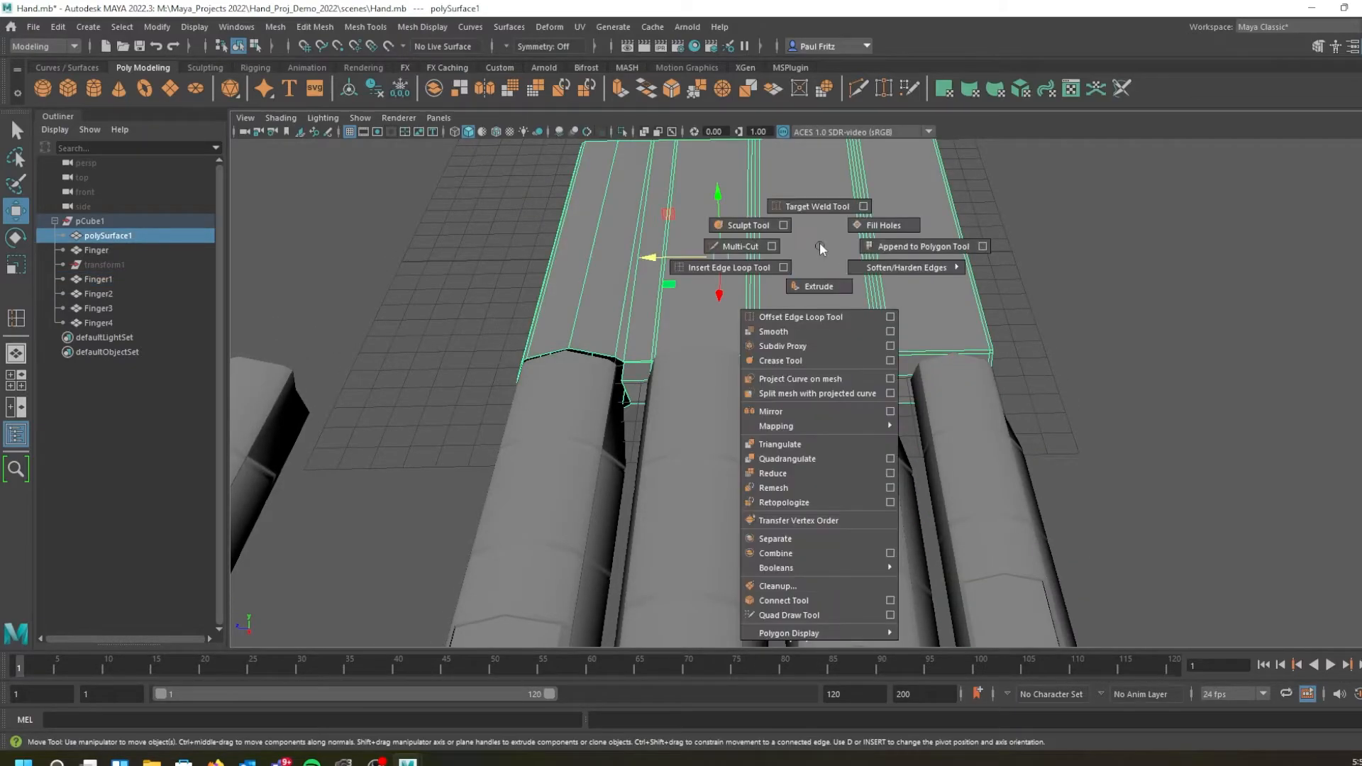
pyautogui.click(781, 269)
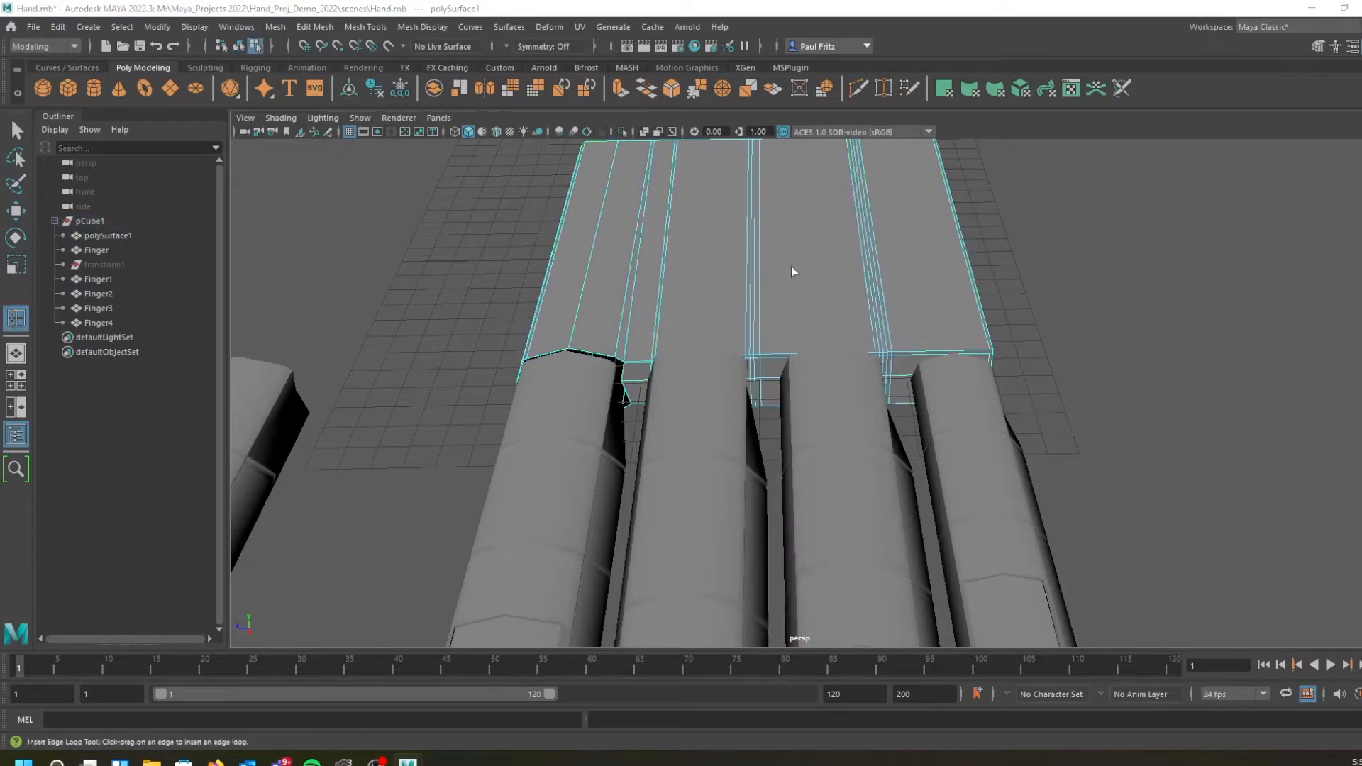
pyautogui.scroll(-3, 751, 238)
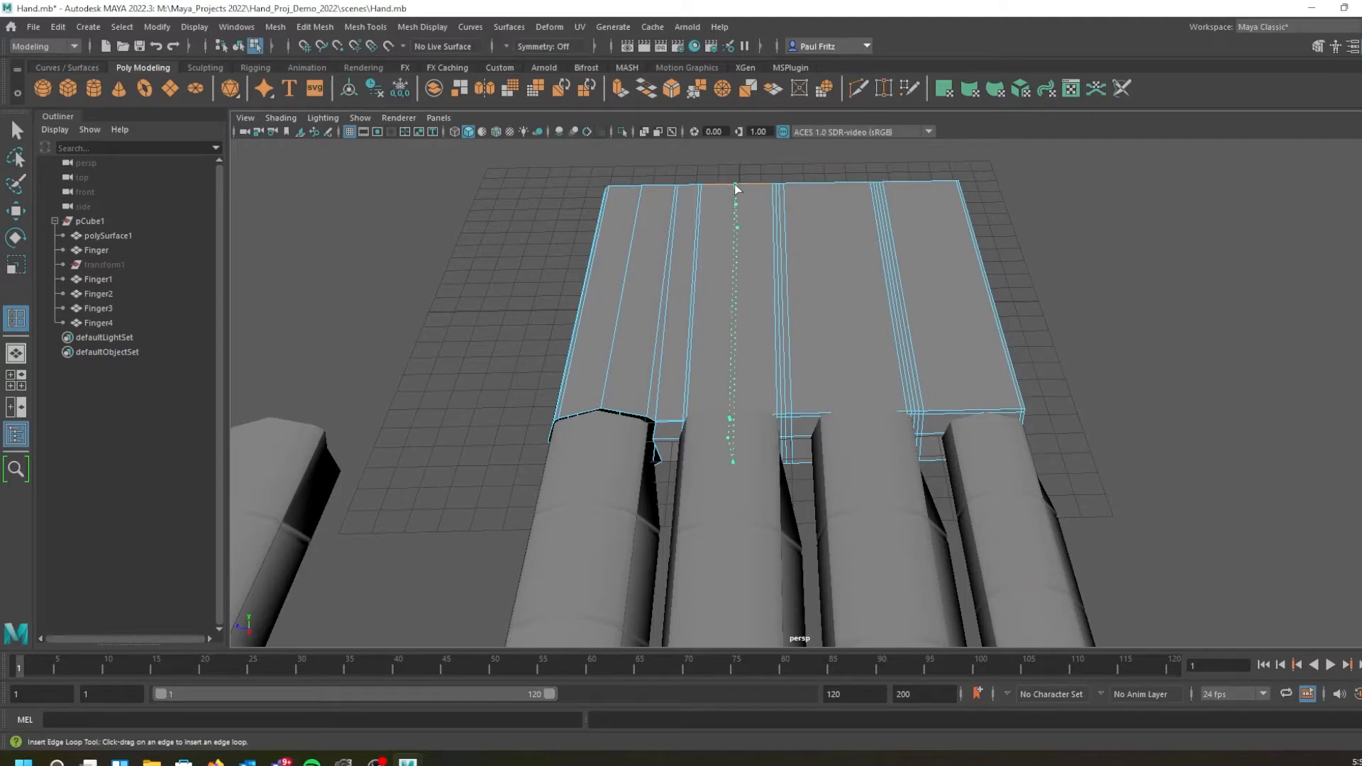
pyautogui.click(736, 185)
pyautogui.moveTo(834, 187); pyautogui.dragTo(834, 188)
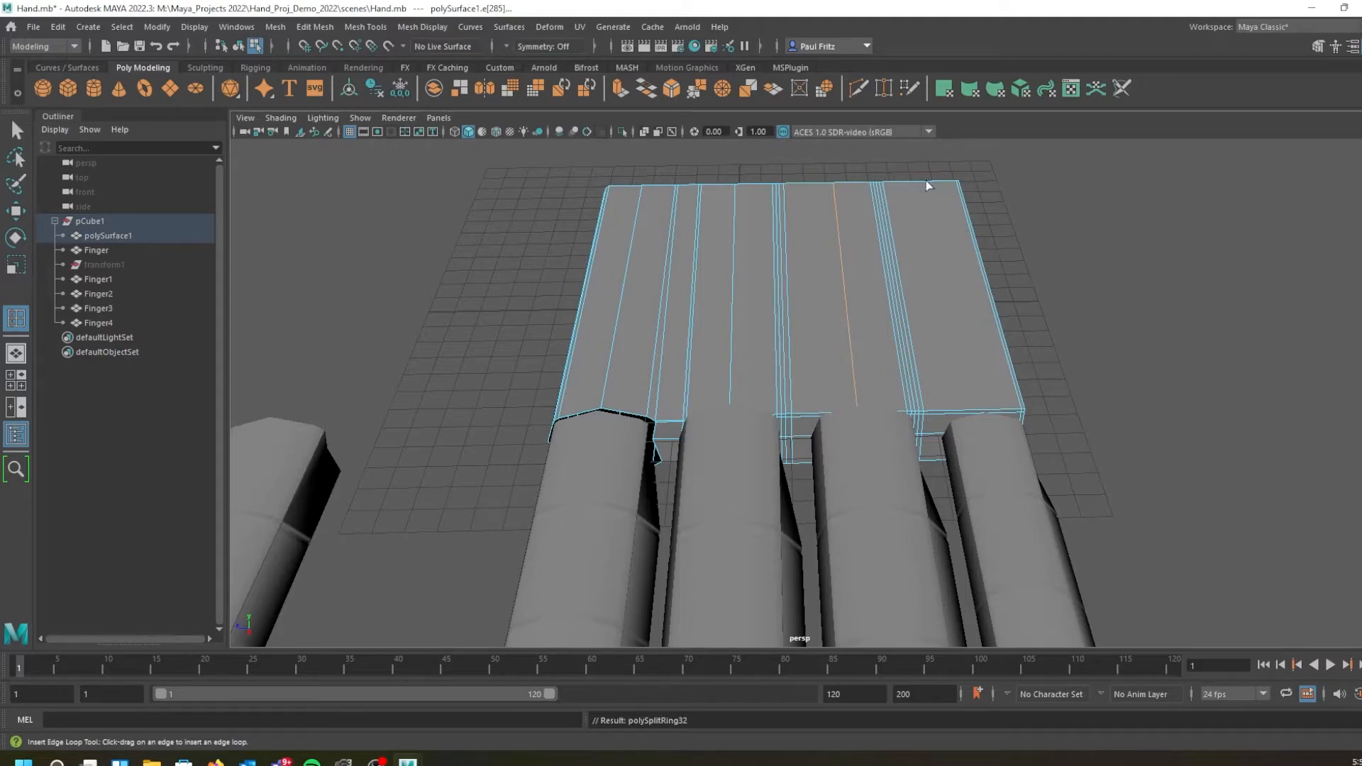
pyautogui.moveTo(926, 187); pyautogui.dragTo(927, 187)
# Return the palm to object mode and isolate it in the viewport
pyautogui.keyDown('alt'); pyautogui.moveTo(627, 447); pyautogui.dragTo(627, 428); pyautogui.keyUp('alt')
pyautogui.keyDown('alt'); pyautogui.moveTo(624, 358); pyautogui.dragTo(737, 383, button='right'); pyautogui.keyUp('alt')
pyautogui.keyDown('shift'); pyautogui.moveTo(760, 270); pyautogui.dragTo(819, 244, button='right'); pyautogui.keyUp('shift')
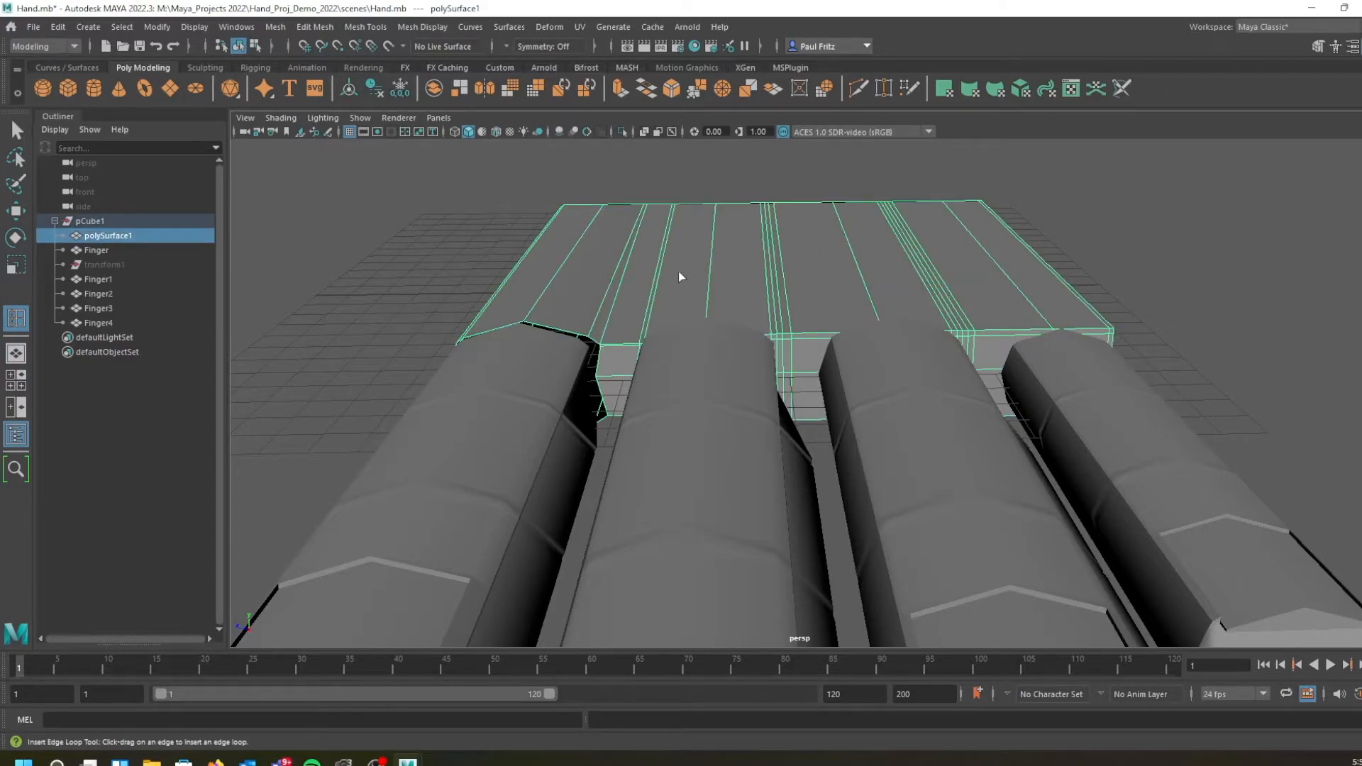
pyautogui.hotkey('ctrl', '1')
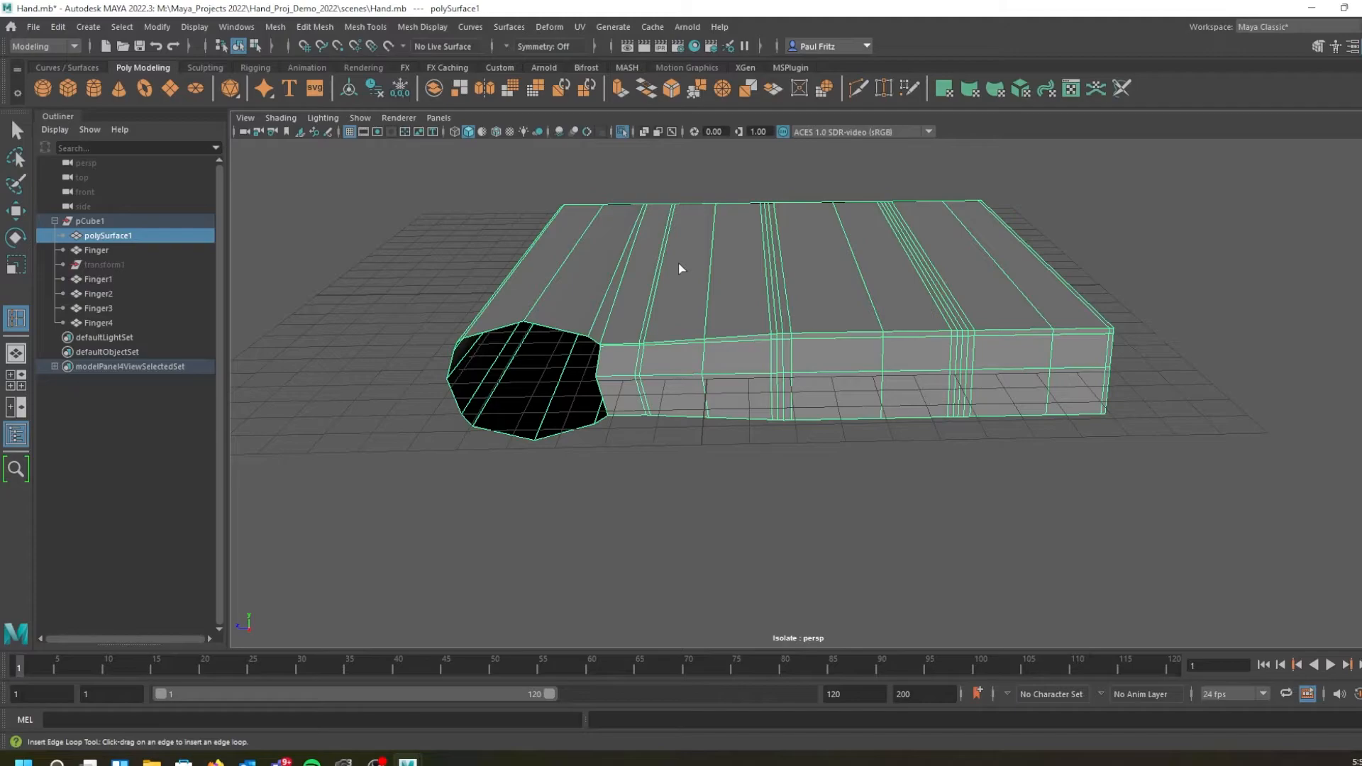
pyautogui.keyDown('alt'); pyautogui.moveTo(700, 324); pyautogui.dragTo(742, 329); pyautogui.keyUp('alt')
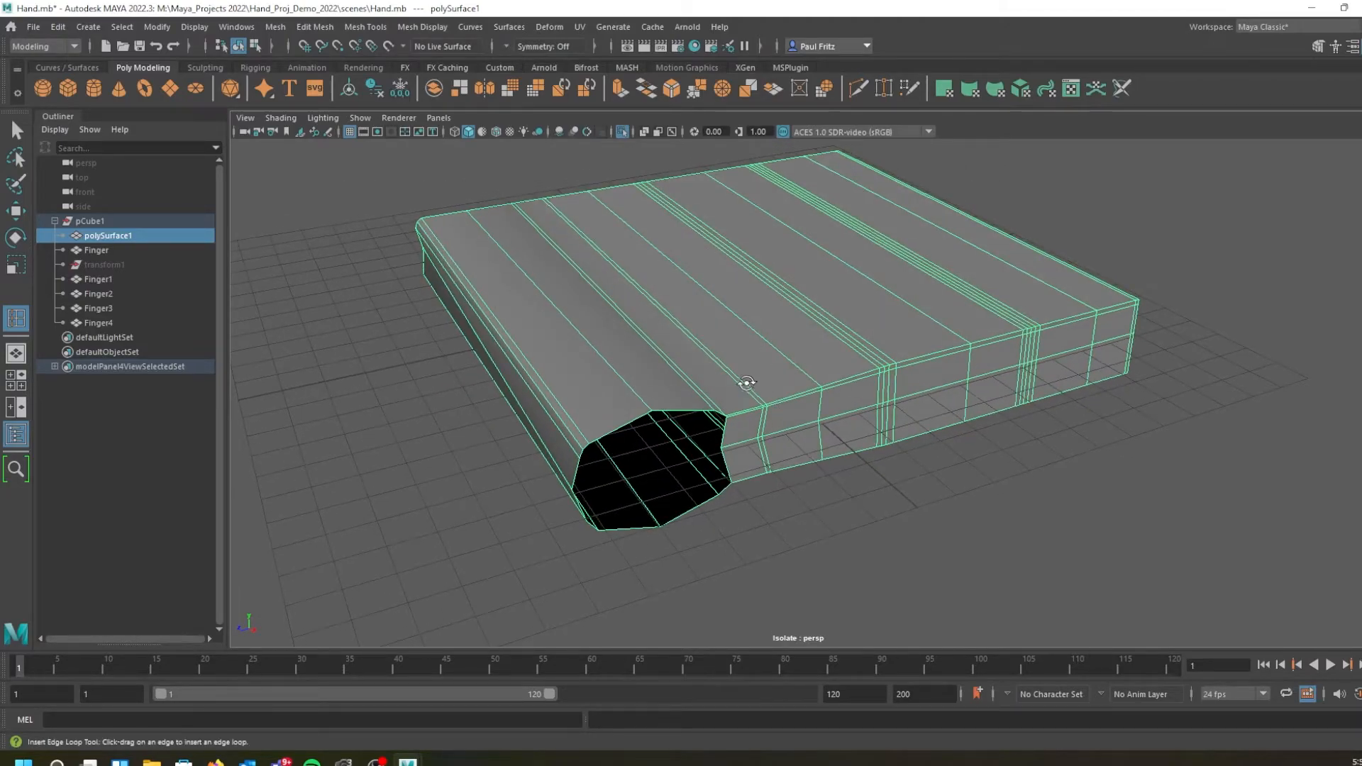
pyautogui.keyDown('alt'); pyautogui.moveTo(746, 383); pyautogui.dragTo(699, 381); pyautogui.keyUp('alt')
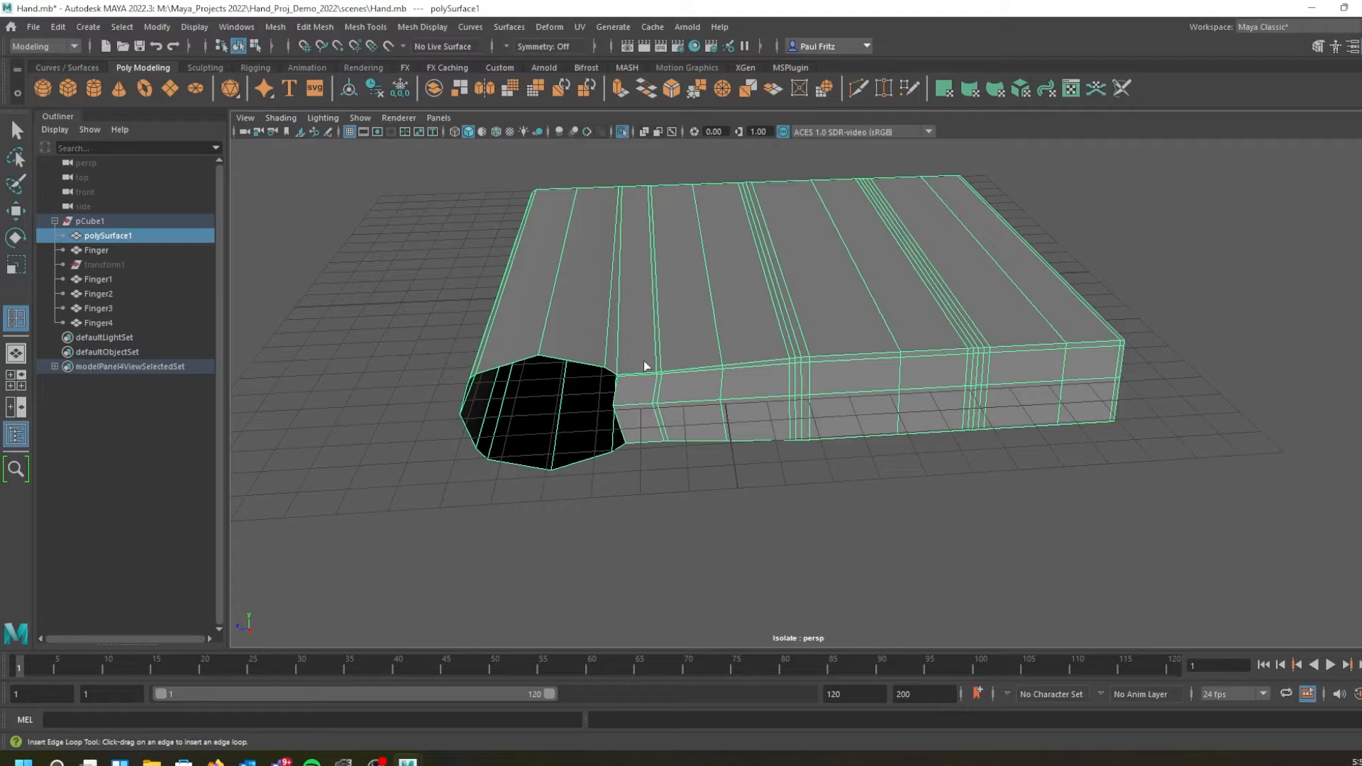
# Select the palm's front faces opposite the middle finger in face mode and delete them
pyautogui.moveTo(704, 369); pyautogui.dragTo(694, 409, button='right')
pyautogui.click(696, 389)
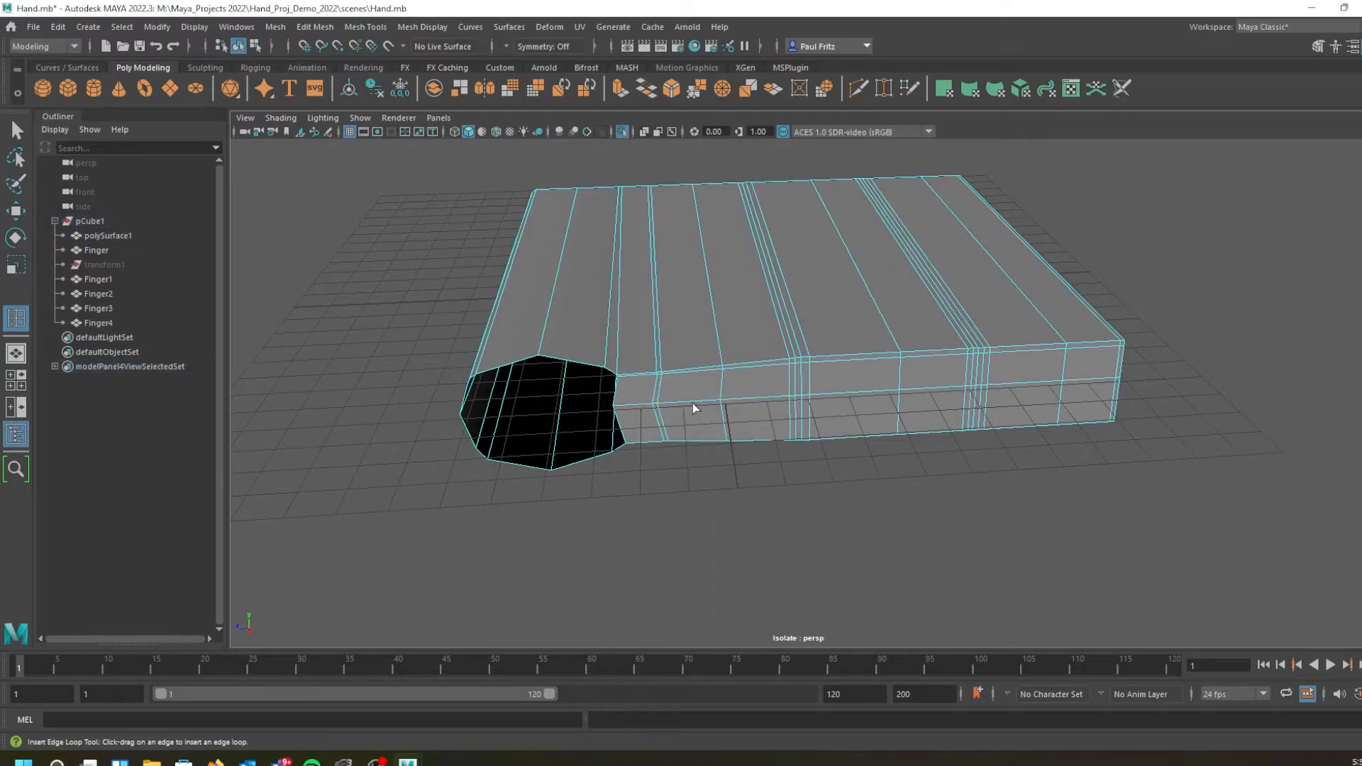
pyautogui.press('q')
pyautogui.click(692, 380)
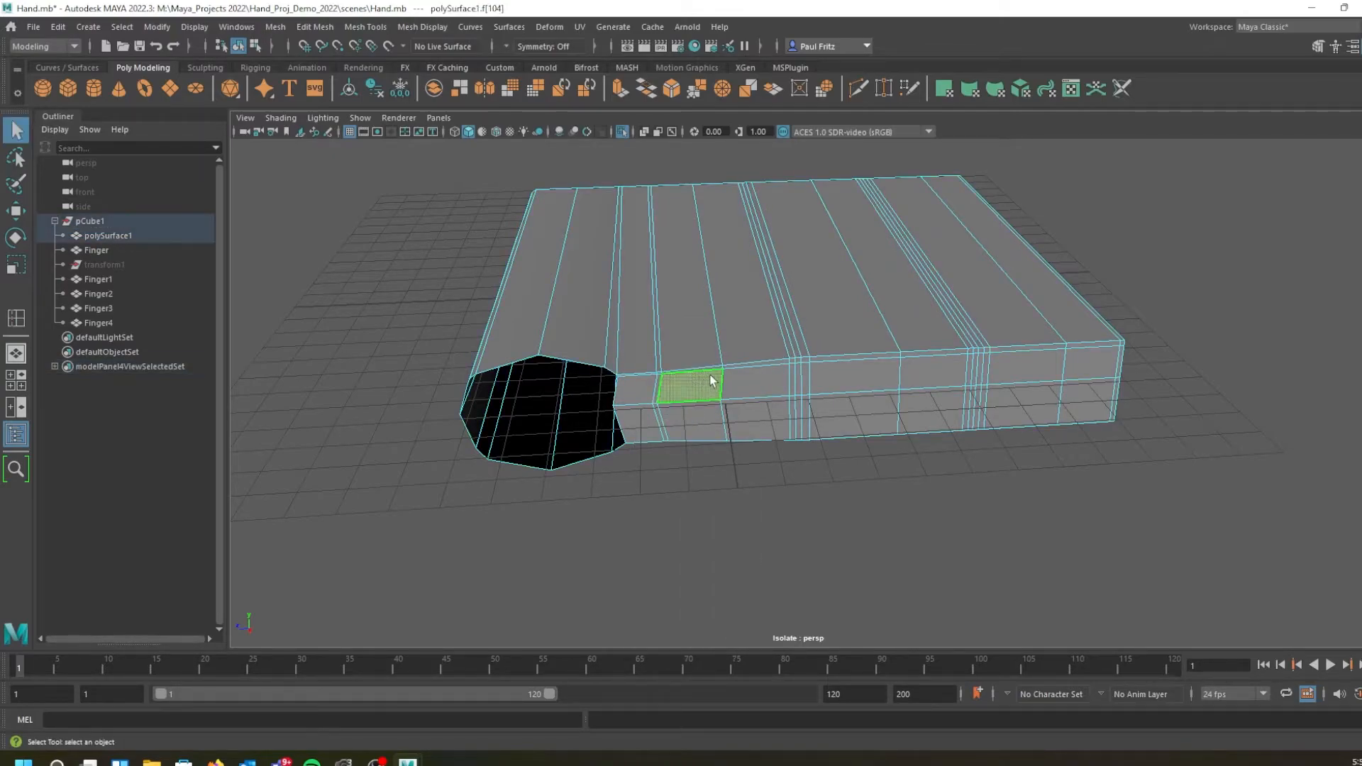
pyautogui.scroll(2, 709, 383)
pyautogui.keyDown('alt'); pyautogui.moveTo(663, 394); pyautogui.dragTo(659, 341); pyautogui.keyUp('alt')
pyautogui.scroll(2, 630, 328)
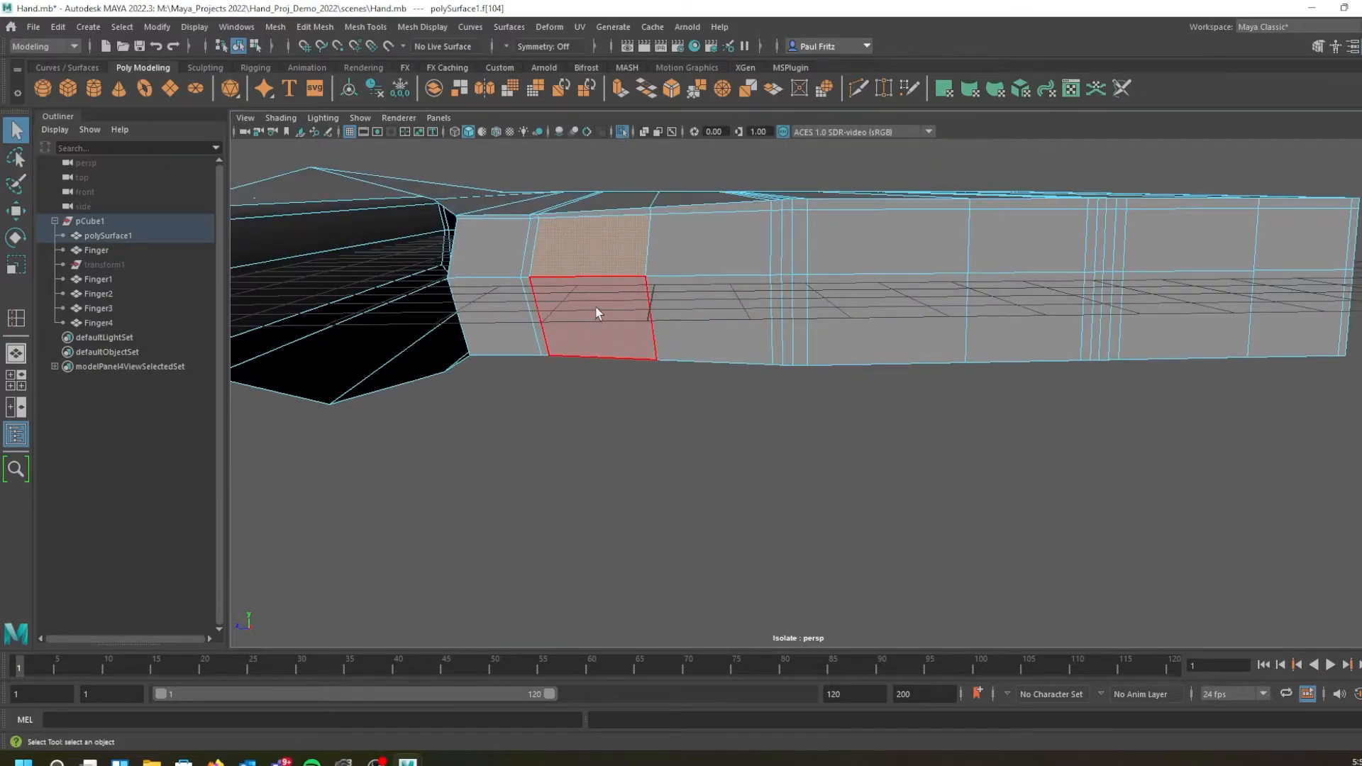
pyautogui.keyDown('shift'); pyautogui.click(597, 312); pyautogui.keyUp('shift')
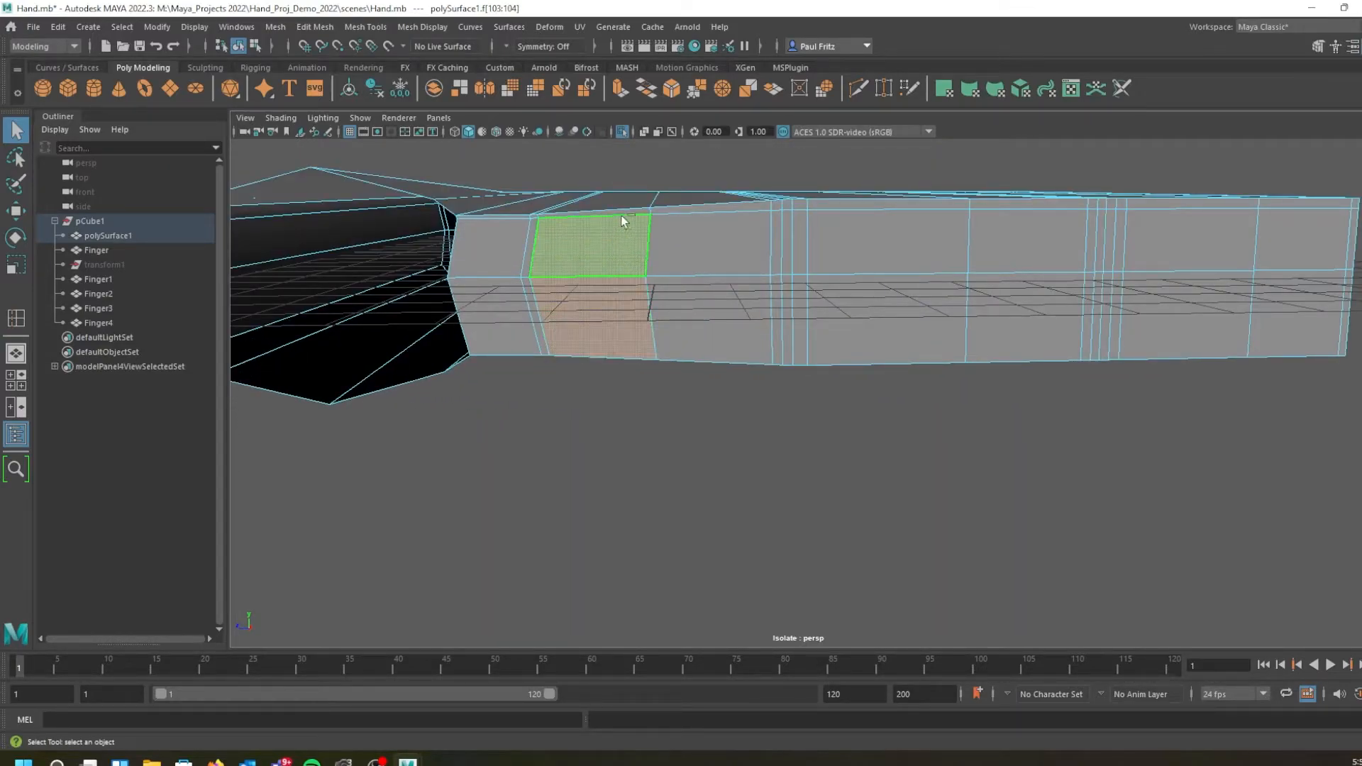
pyautogui.keyDown('shift'); pyautogui.click(685, 212); pyautogui.keyUp('shift')
pyautogui.keyDown('shift'); pyautogui.click(691, 228); pyautogui.keyUp('shift')
pyautogui.keyDown('shift'); pyautogui.click(704, 315); pyautogui.keyUp('shift')
pyautogui.press('Delete')
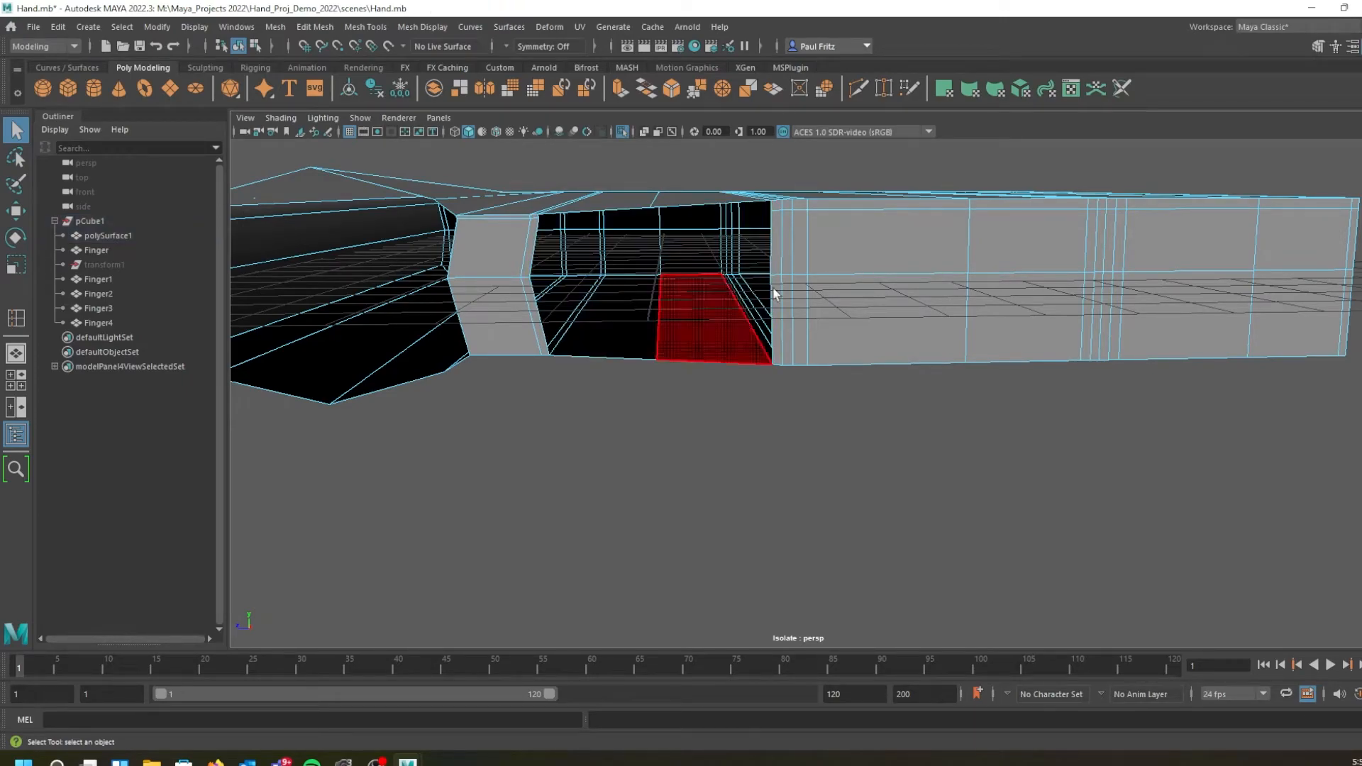
# Select the palm's front faces opposite the ring finger, including the thin upper strips, and delete them
pyautogui.click(897, 205)
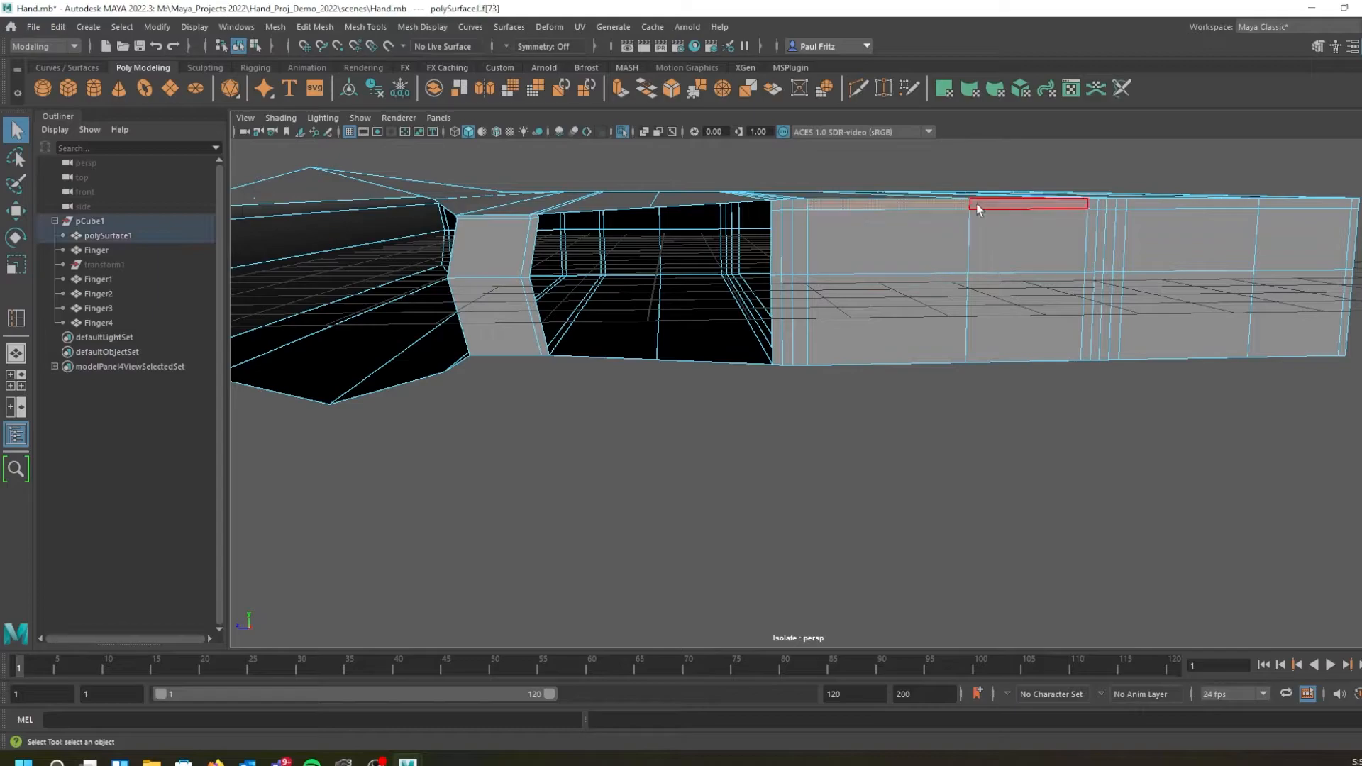
pyautogui.keyDown('shift'); pyautogui.click(987, 203); pyautogui.keyUp('shift')
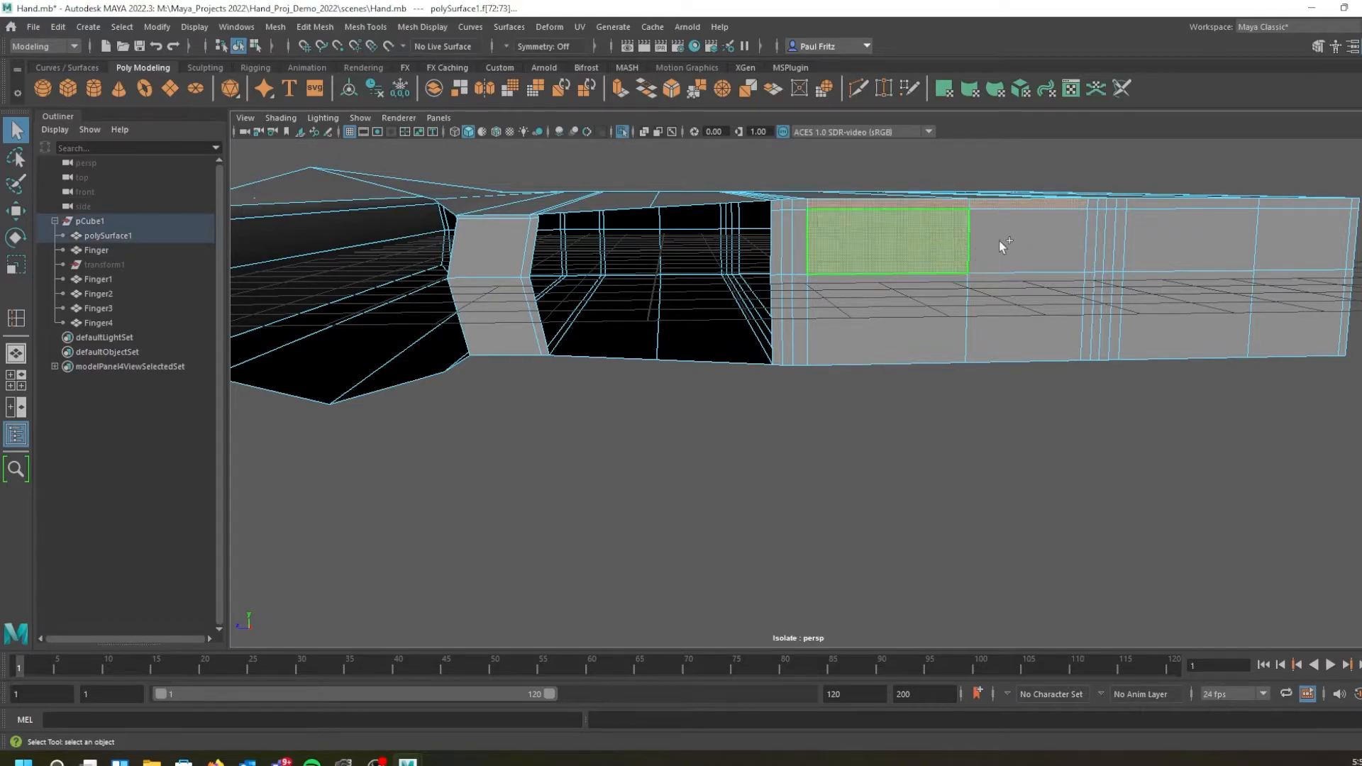
pyautogui.keyDown('shift'); pyautogui.click(966, 248); pyautogui.keyUp('shift')
pyautogui.keyDown('shift'); pyautogui.click(1010, 268); pyautogui.keyUp('shift')
pyautogui.keyDown('shift'); pyautogui.click(875, 307); pyautogui.keyUp('shift')
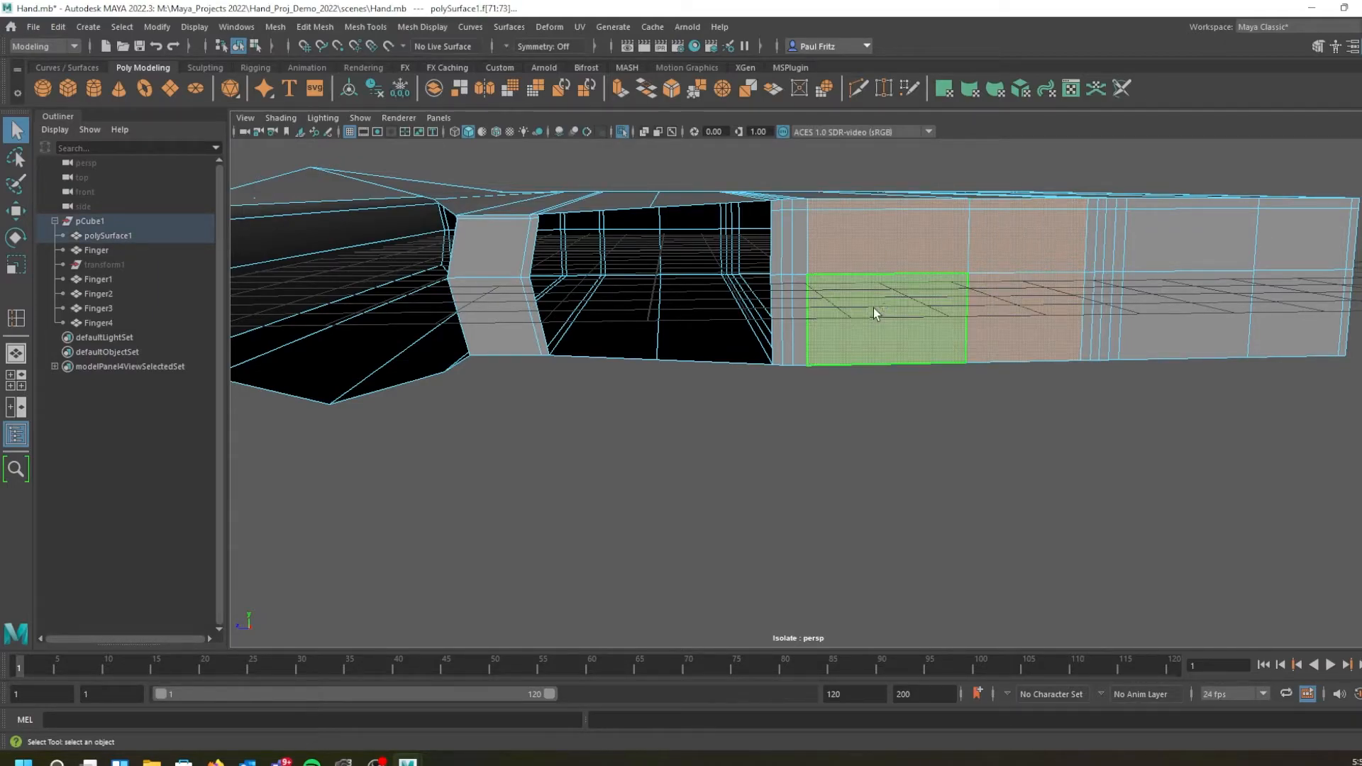
pyautogui.press('Delete')
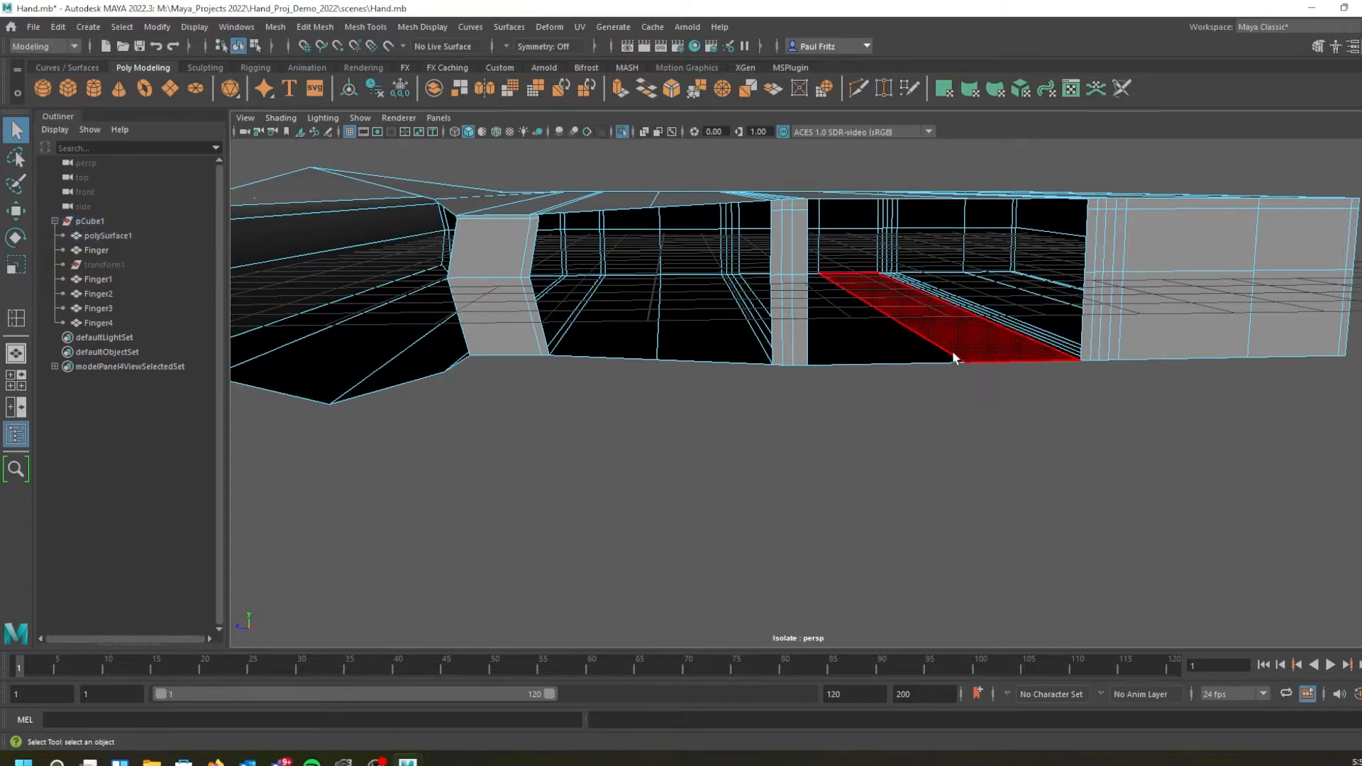
# Try to select and delete the palm's front faces opposite the little finger, including the thin upper strips
pyautogui.keyDown('alt'); pyautogui.moveTo(934, 362); pyautogui.dragTo(788, 341); pyautogui.keyUp('alt')
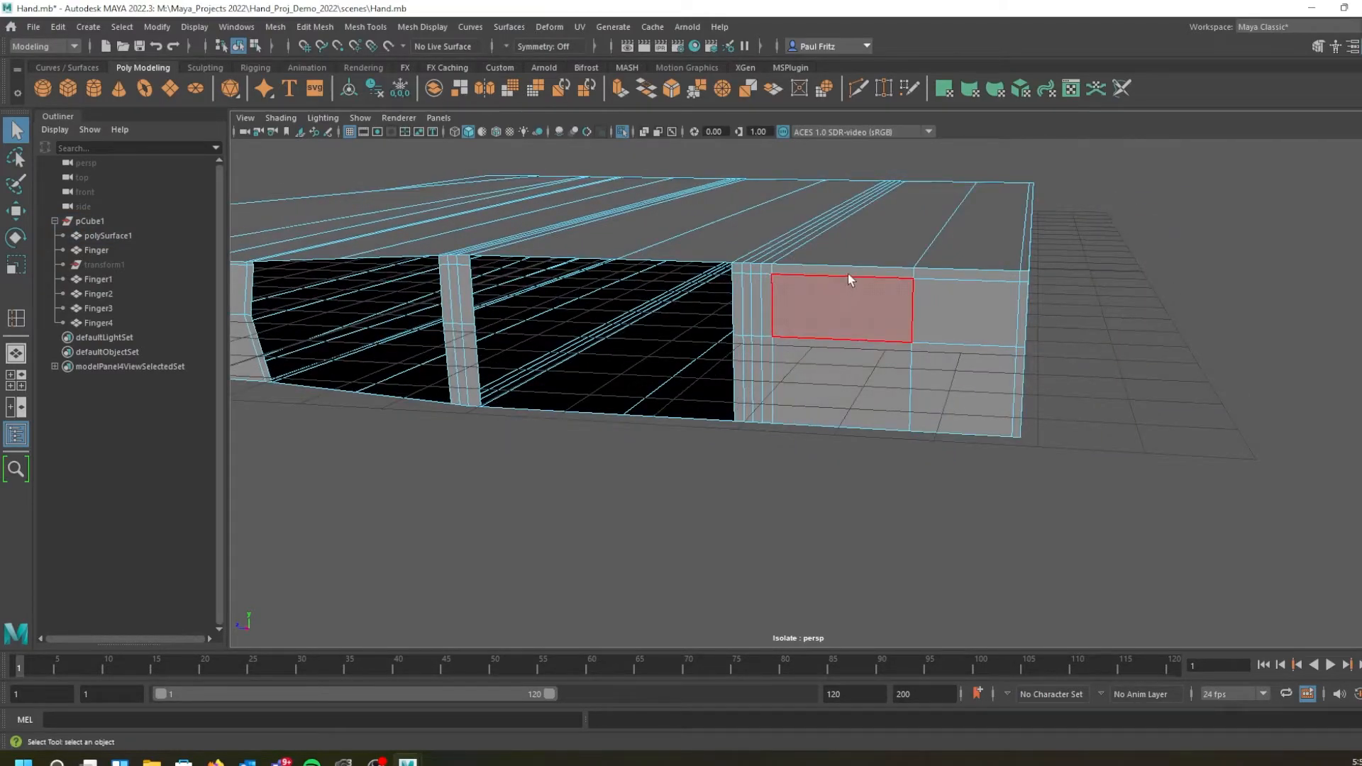
pyautogui.click(846, 270)
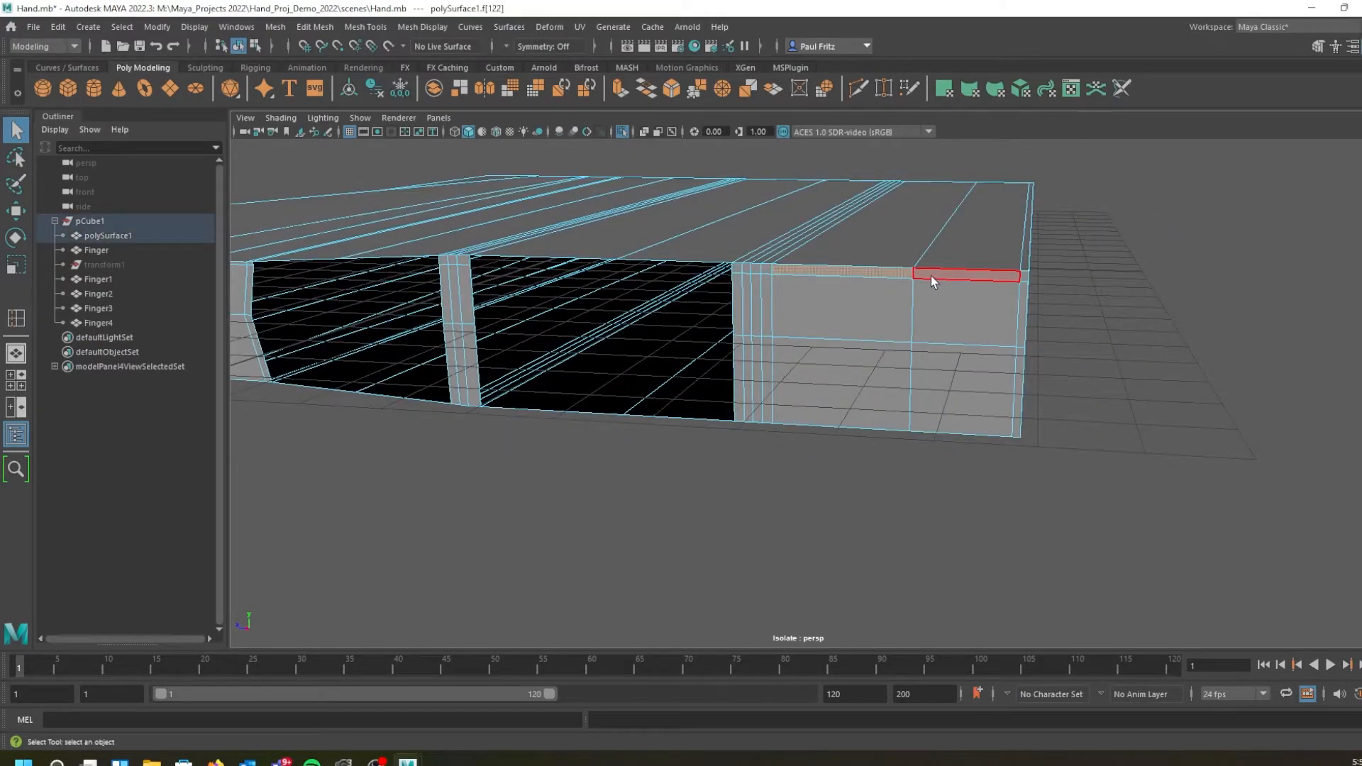
pyautogui.keyDown('shift'); pyautogui.click(930, 275); pyautogui.keyUp('shift')
pyautogui.keyDown('shift'); pyautogui.click(934, 300); pyautogui.keyUp('shift')
pyautogui.keyDown('shift'); pyautogui.click(858, 315); pyautogui.keyUp('shift')
pyautogui.keyDown('shift'); pyautogui.click(864, 364); pyautogui.keyUp('shift')
pyautogui.keyDown('shift'); pyautogui.click(935, 366); pyautogui.keyUp('shift')
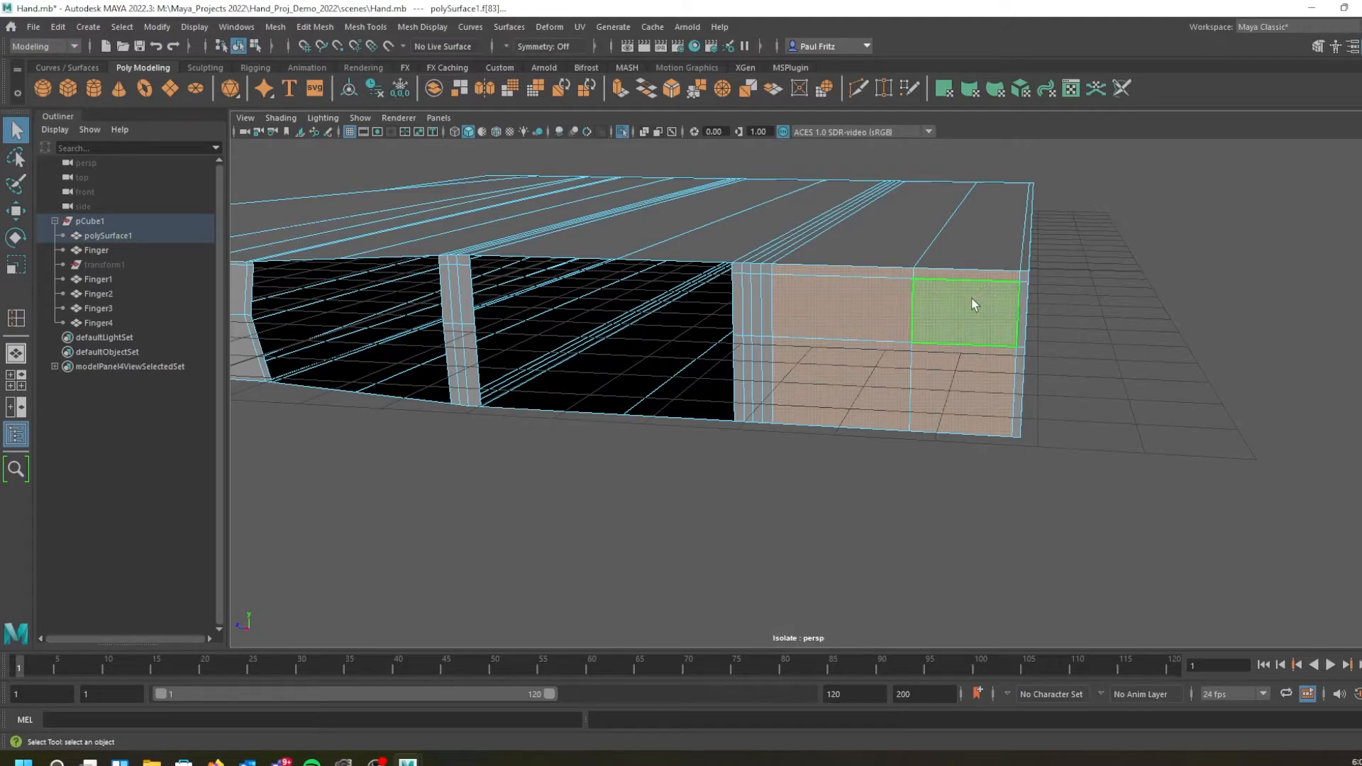
pyautogui.press('Delete')
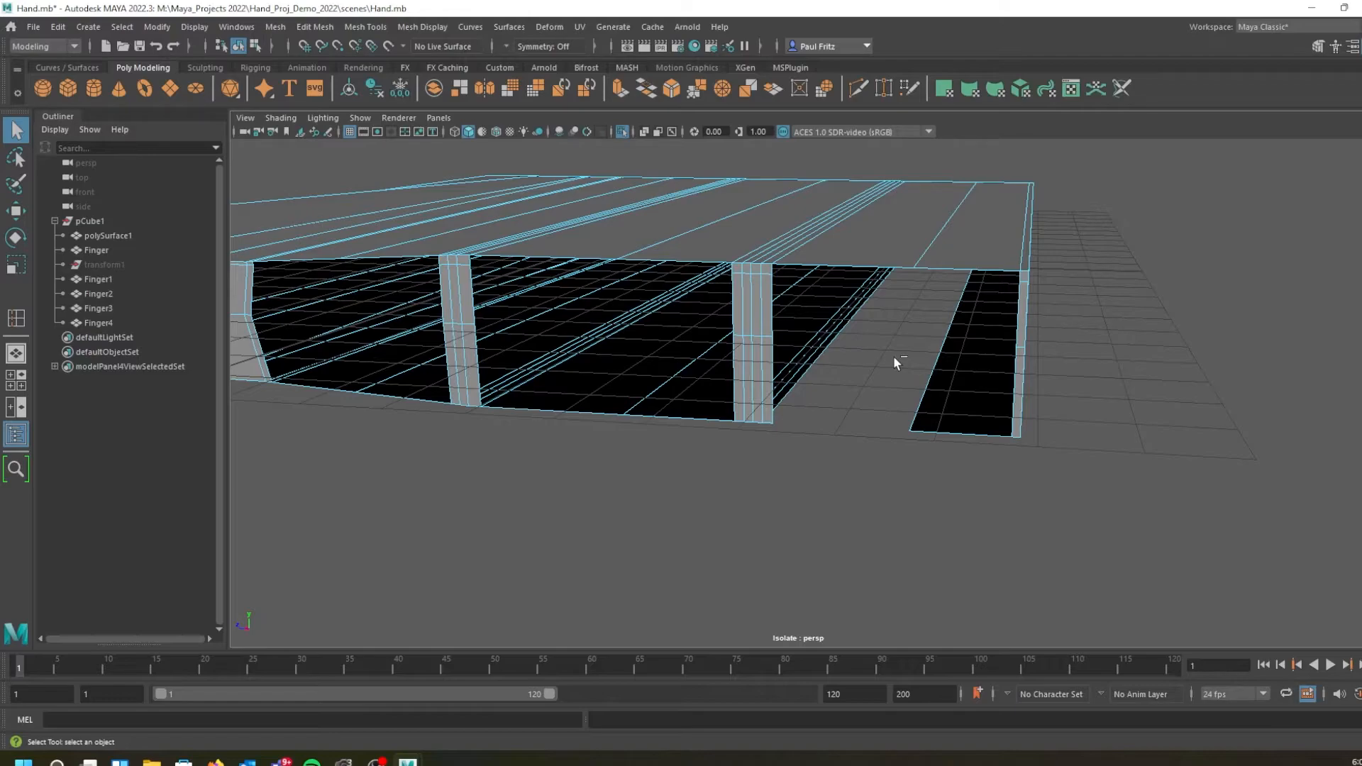
# Undo the last deletion and delete the front faces opposite the little finger with the palm's underside face deselected
pyautogui.hotkey('ctrl', 'z')
pyautogui.keyDown('alt'); pyautogui.moveTo(865, 418); pyautogui.dragTo(864, 347); pyautogui.keyUp('alt')
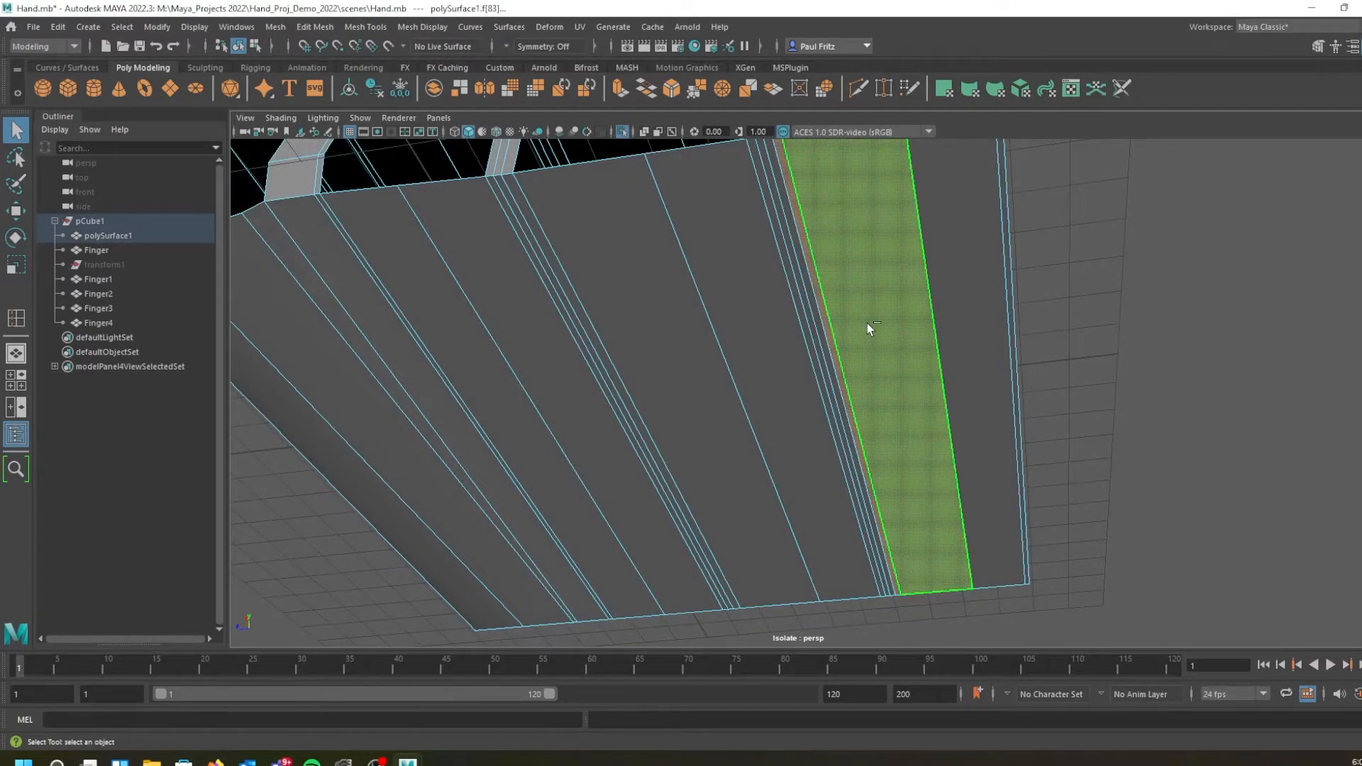
pyautogui.click(866, 322)
pyautogui.keyDown('alt'); pyautogui.moveTo(872, 289); pyautogui.dragTo(882, 344); pyautogui.keyUp('alt')
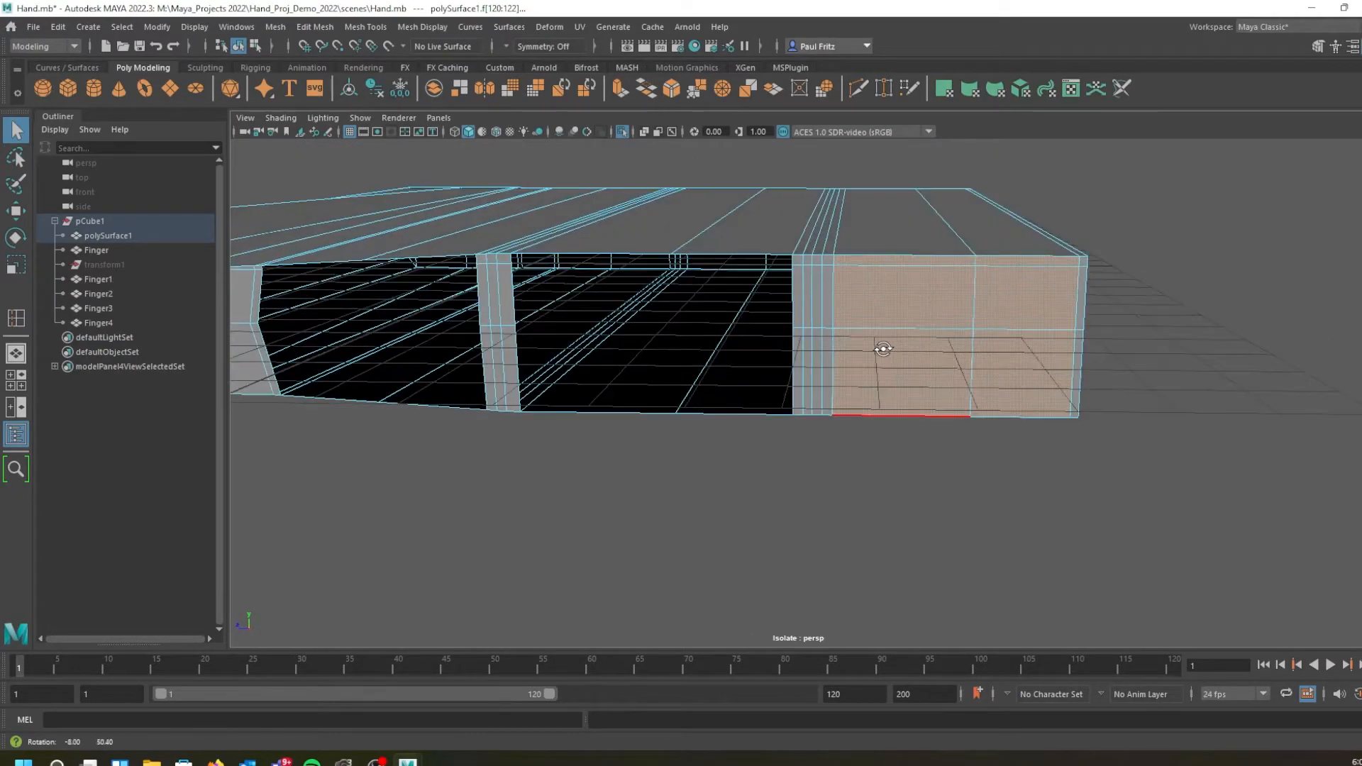
pyautogui.press('Delete')
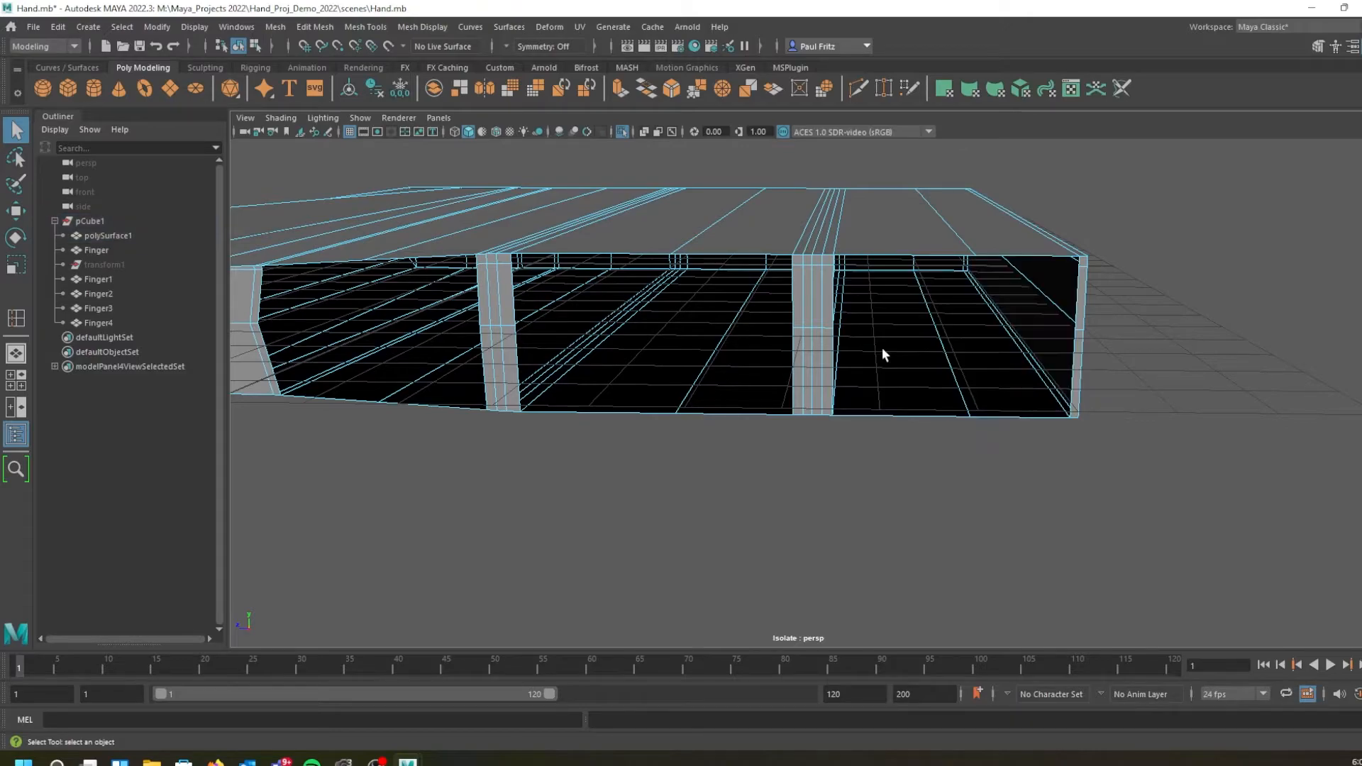
# Turn off the palm's isolation to bring the fingers back into view against the open front
pyautogui.keyDown('alt'); pyautogui.moveTo(904, 369); pyautogui.dragTo(858, 333); pyautogui.keyUp('alt')
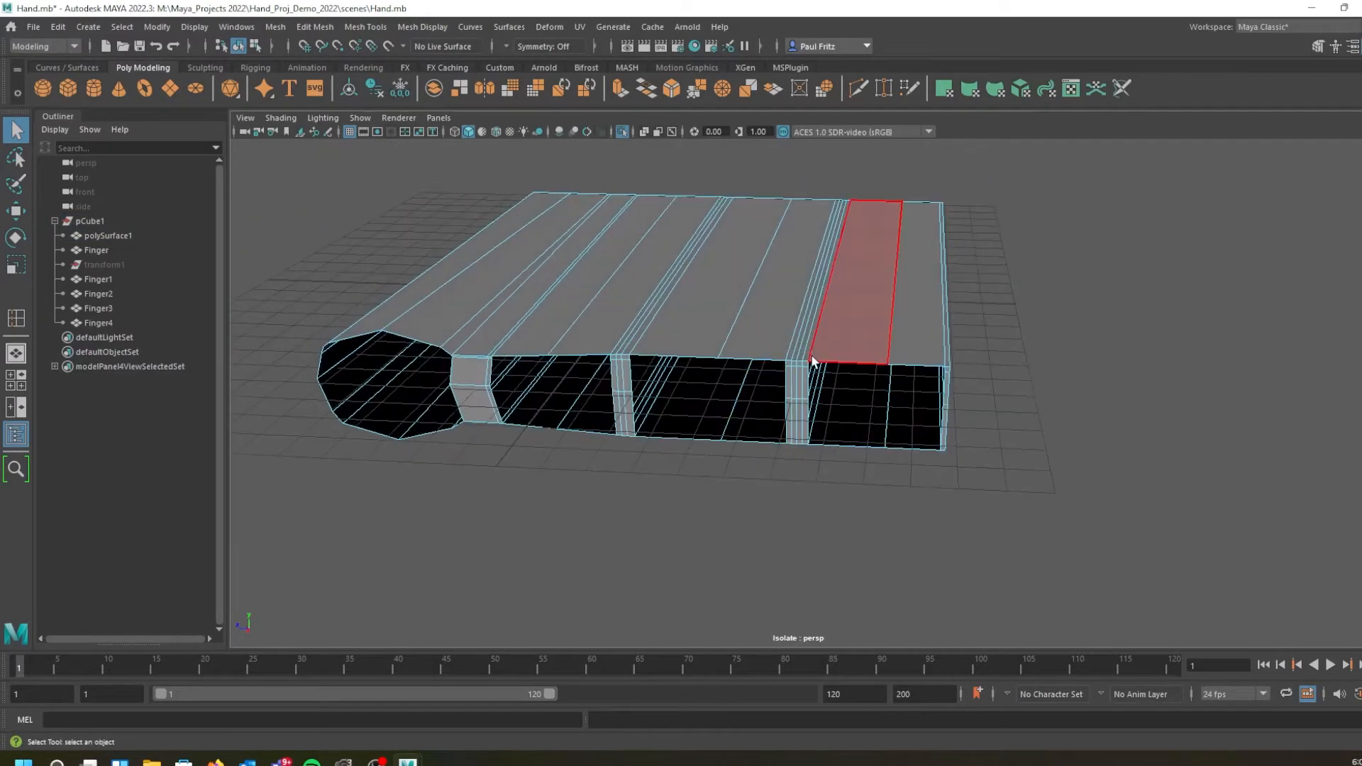
pyautogui.hotkey('ctrl', '1')
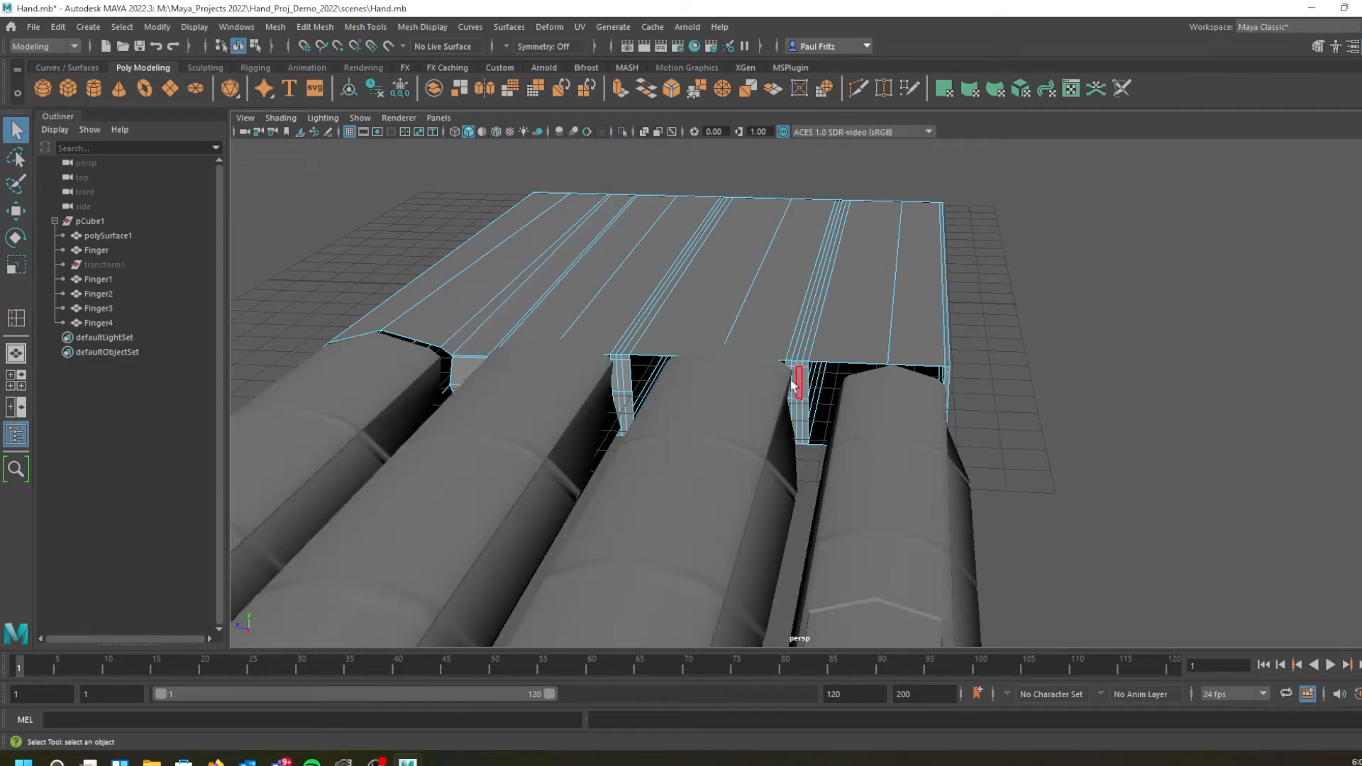
pyautogui.moveTo(520, 337)
pyautogui.keyDown('alt'); pyautogui.mouseDown()
pyautogui.moveTo(386, 411)
pyautogui.moveTo(496, 416)
pyautogui.moveTo(623, 371)
pyautogui.moveTo(526, 301)
pyautogui.moveTo(588, 307)
pyautogui.moveTo(607, 329)
pyautogui.moveTo(607, 377)
pyautogui.moveTo(481, 374)
pyautogui.moveTo(529, 377)
pyautogui.moveTo(525, 346)
pyautogui.mouseUp(); pyautogui.keyUp('alt')
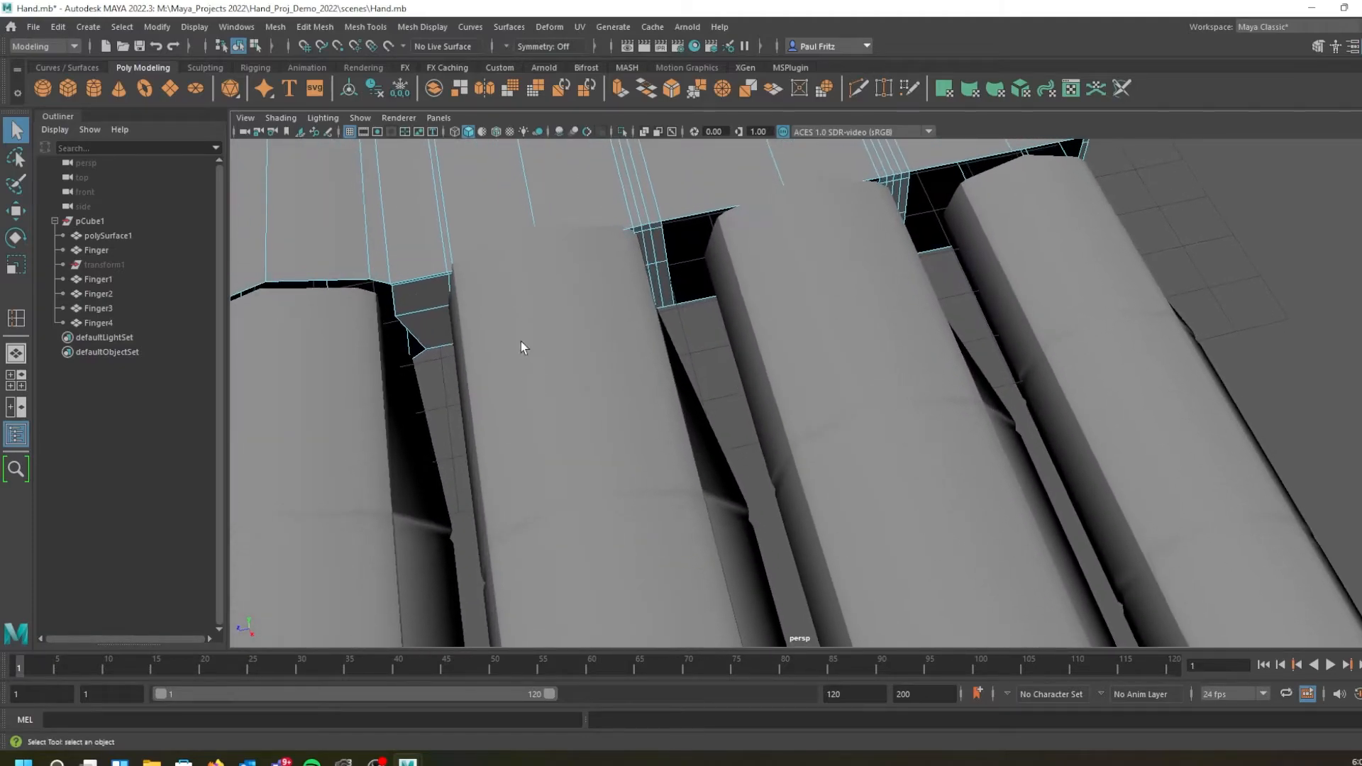
pyautogui.keyDown('alt'); pyautogui.moveTo(329, 289); pyautogui.dragTo(500, 280); pyautogui.keyUp('alt')
pyautogui.rightClick(500, 278)
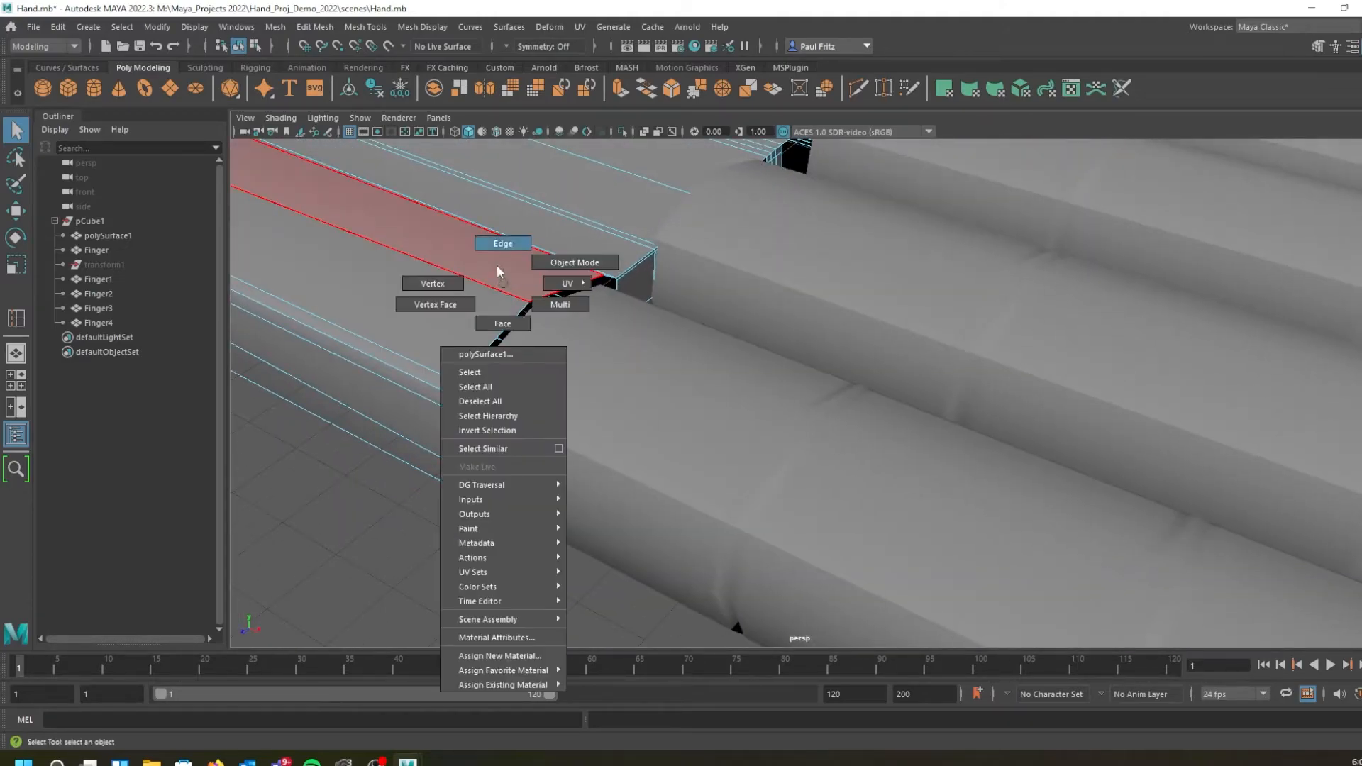
pyautogui.click(496, 244)
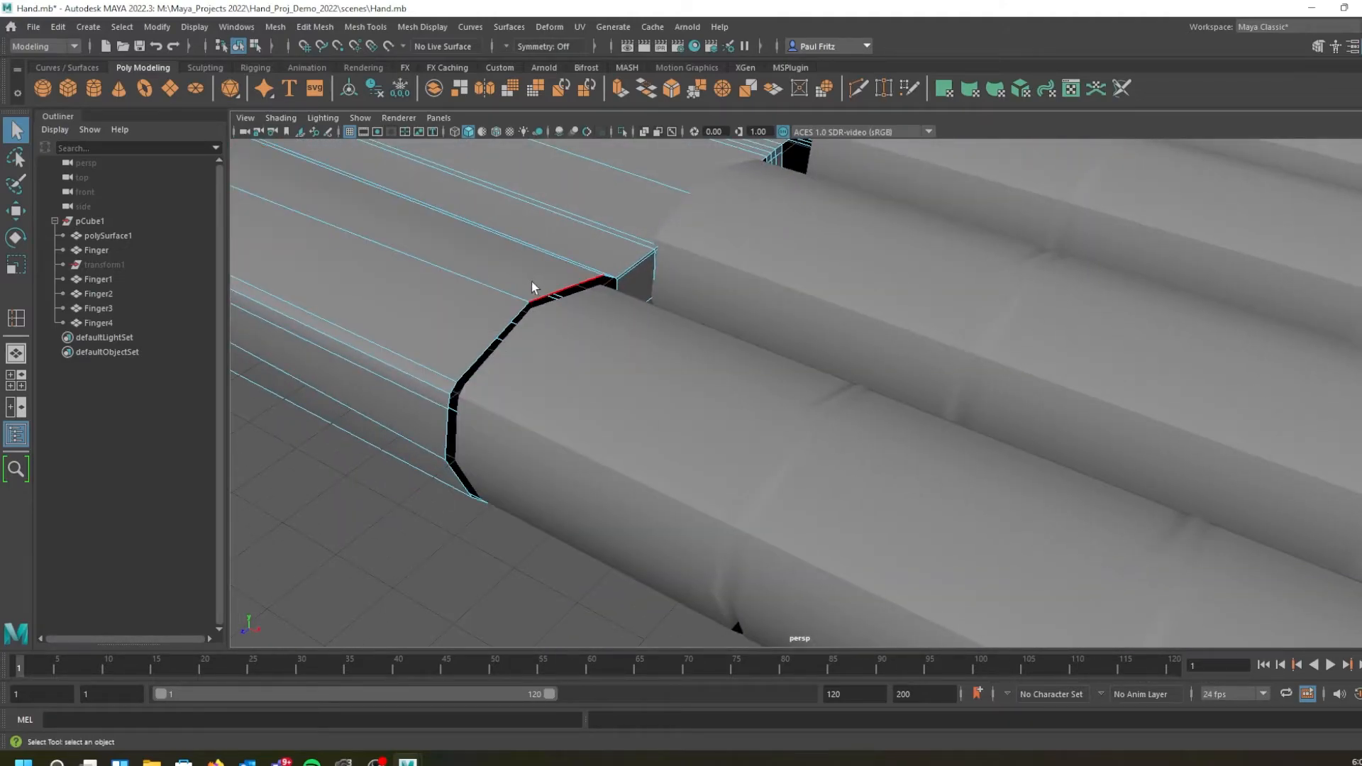
pyautogui.click(515, 319)
pyautogui.keyDown('alt'); pyautogui.moveTo(539, 320); pyautogui.dragTo(642, 300); pyautogui.keyUp('alt')
pyautogui.click(598, 293)
pyautogui.keyDown('alt'); pyautogui.moveTo(693, 289); pyautogui.dragTo(611, 147, button='middle'); pyautogui.keyUp('alt')
pyautogui.click(568, 370)
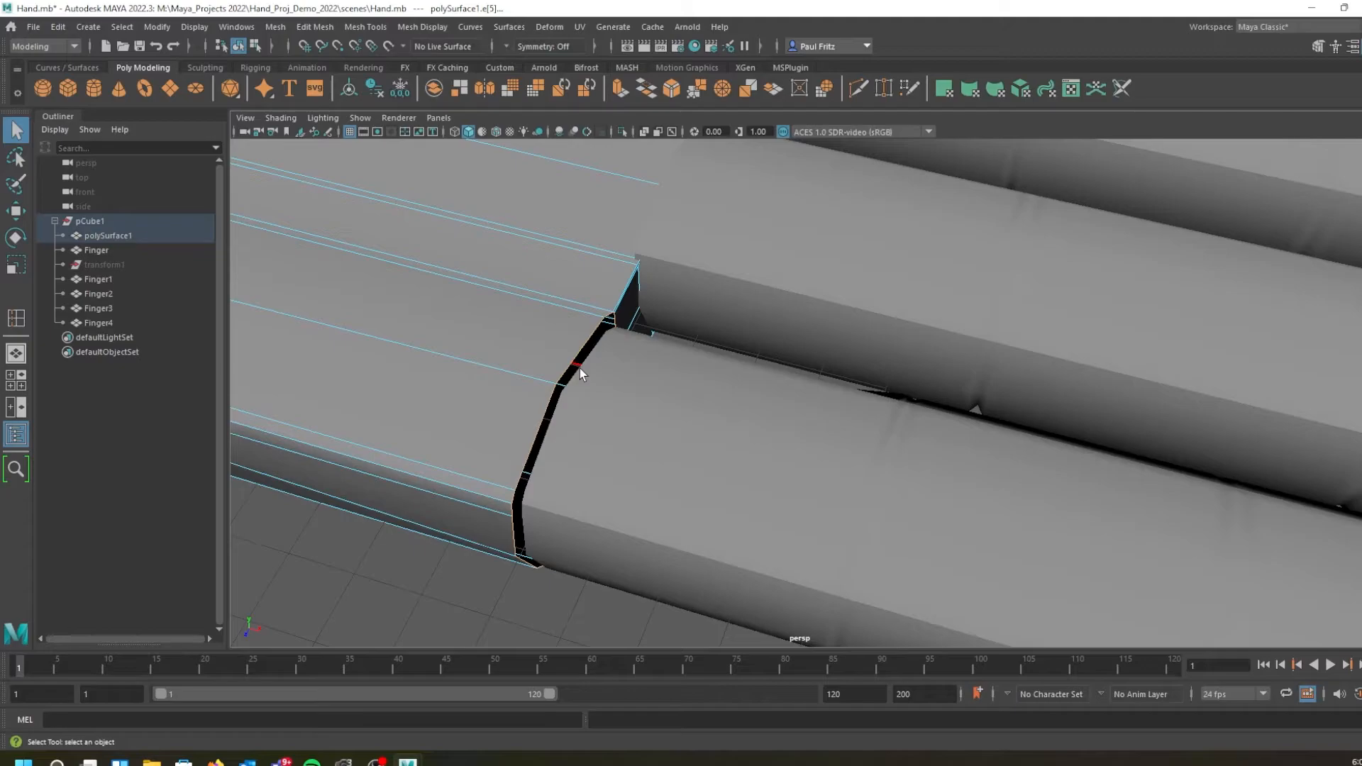
pyautogui.scroll(-5, 577, 364)
pyautogui.scroll(-3, 573, 362)
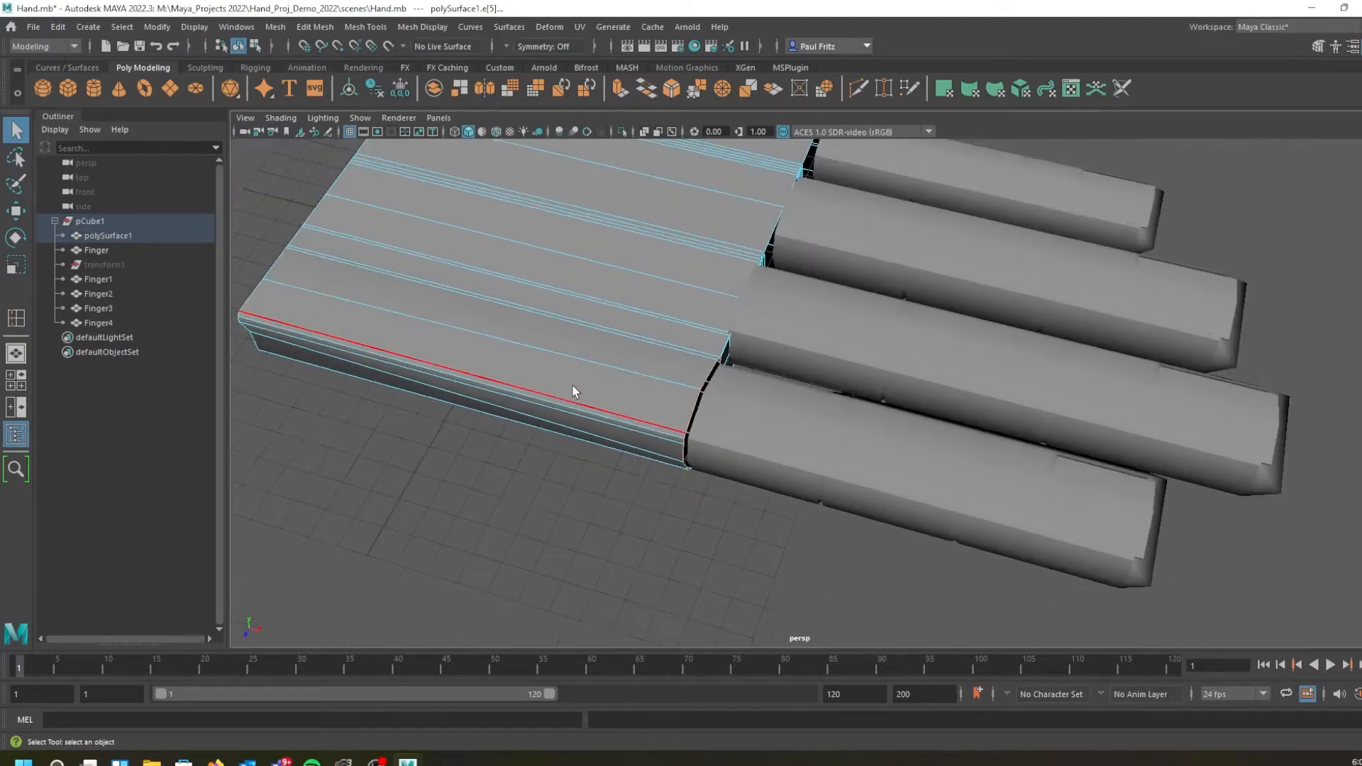
pyautogui.keyDown('alt'); pyautogui.moveTo(654, 365); pyautogui.dragTo(621, 361, button='middle'); pyautogui.keyUp('alt')
pyautogui.moveTo(725, 396)
pyautogui.keyDown('alt'); pyautogui.mouseDown()
pyautogui.moveTo(840, 344)
pyautogui.moveTo(728, 368)
pyautogui.mouseUp(); pyautogui.keyUp('alt')
pyautogui.scroll(-5, 846, 337)
pyautogui.scroll(5, 729, 369)
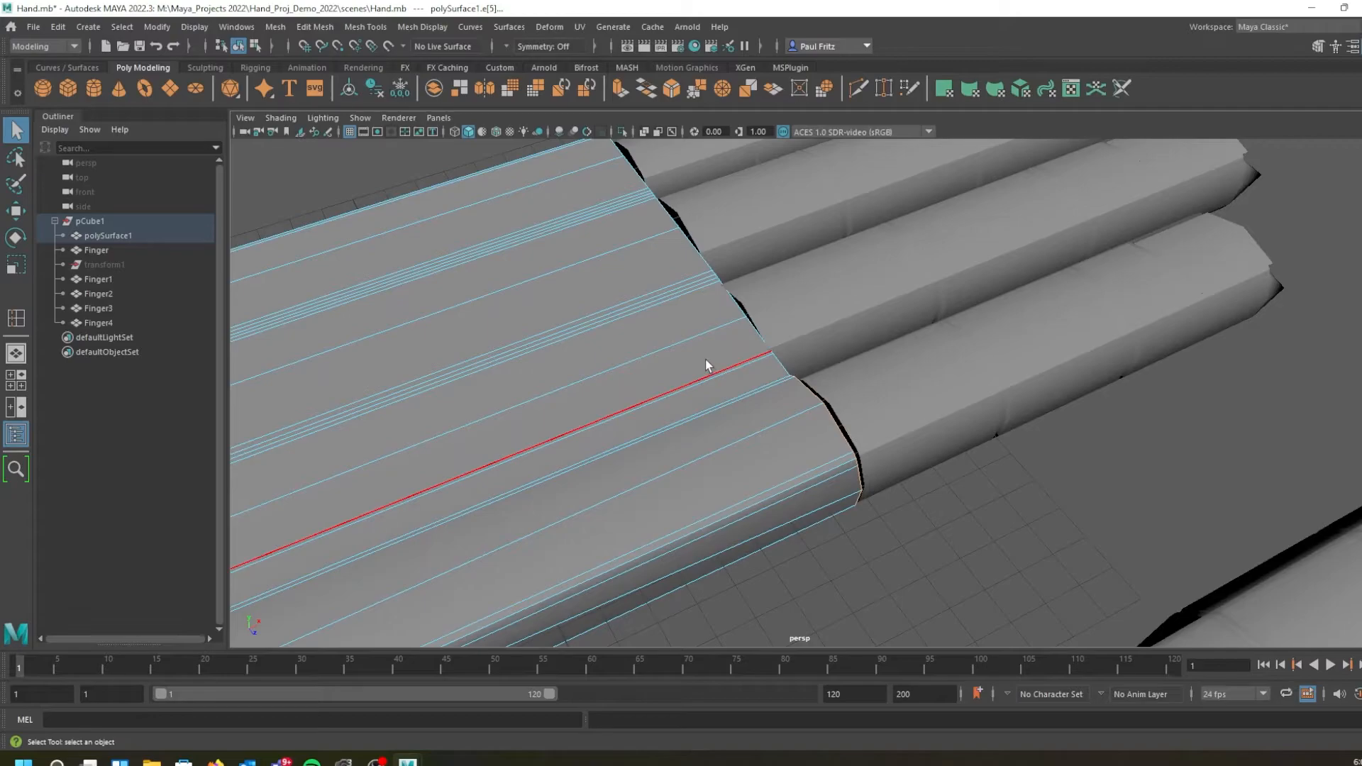
# Combine the palm and the four fingers lined up against it into one mesh, leaving the separate thumb out
pyautogui.moveTo(688, 353); pyautogui.dragTo(730, 332, button='right')
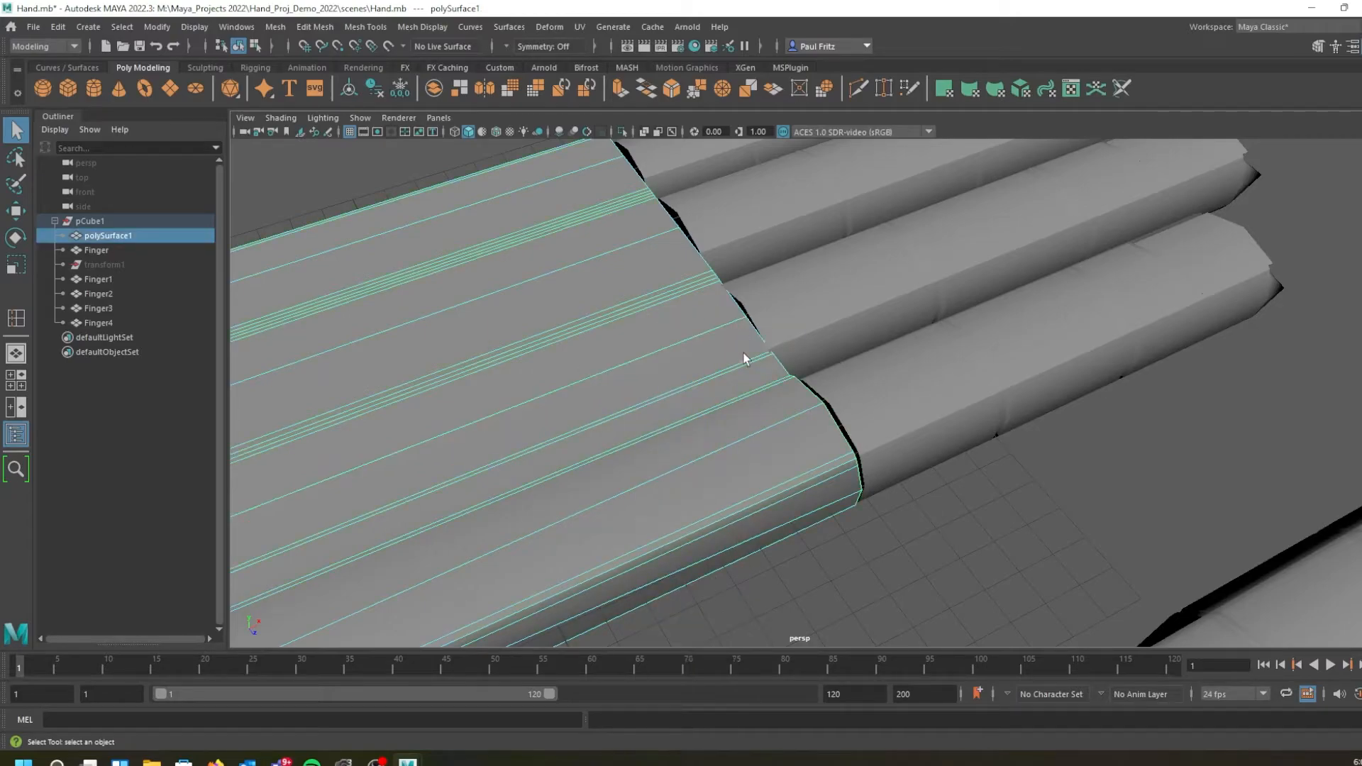
pyautogui.keyDown('shift'); pyautogui.click(994, 376); pyautogui.keyUp('shift')
pyautogui.keyDown('shift'); pyautogui.click(867, 307); pyautogui.keyUp('shift')
pyautogui.keyDown('shift'); pyautogui.click(785, 248); pyautogui.keyUp('shift')
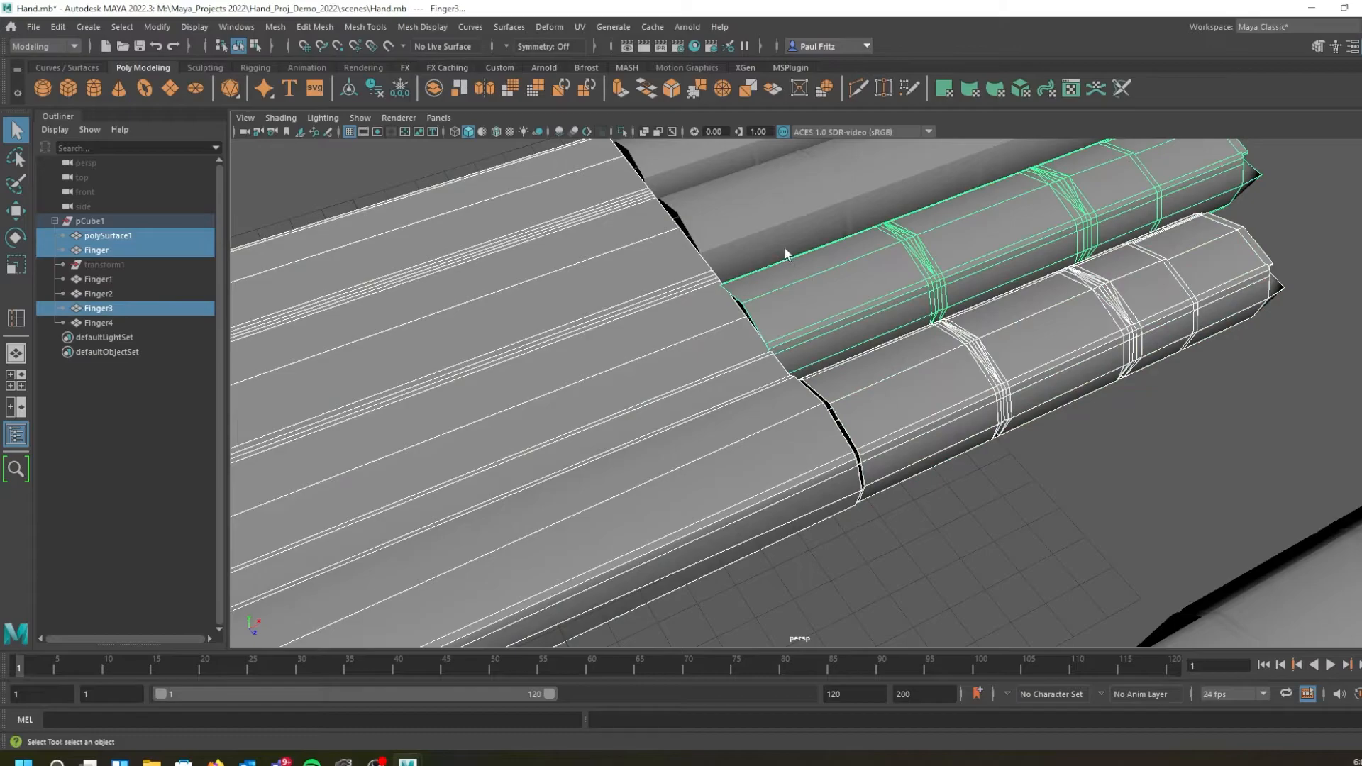
pyautogui.keyDown('shift'); pyautogui.click(675, 154); pyautogui.keyUp('shift')
pyautogui.keyDown('alt'); pyautogui.moveTo(715, 356); pyautogui.dragTo(883, 507); pyautogui.keyUp('alt')
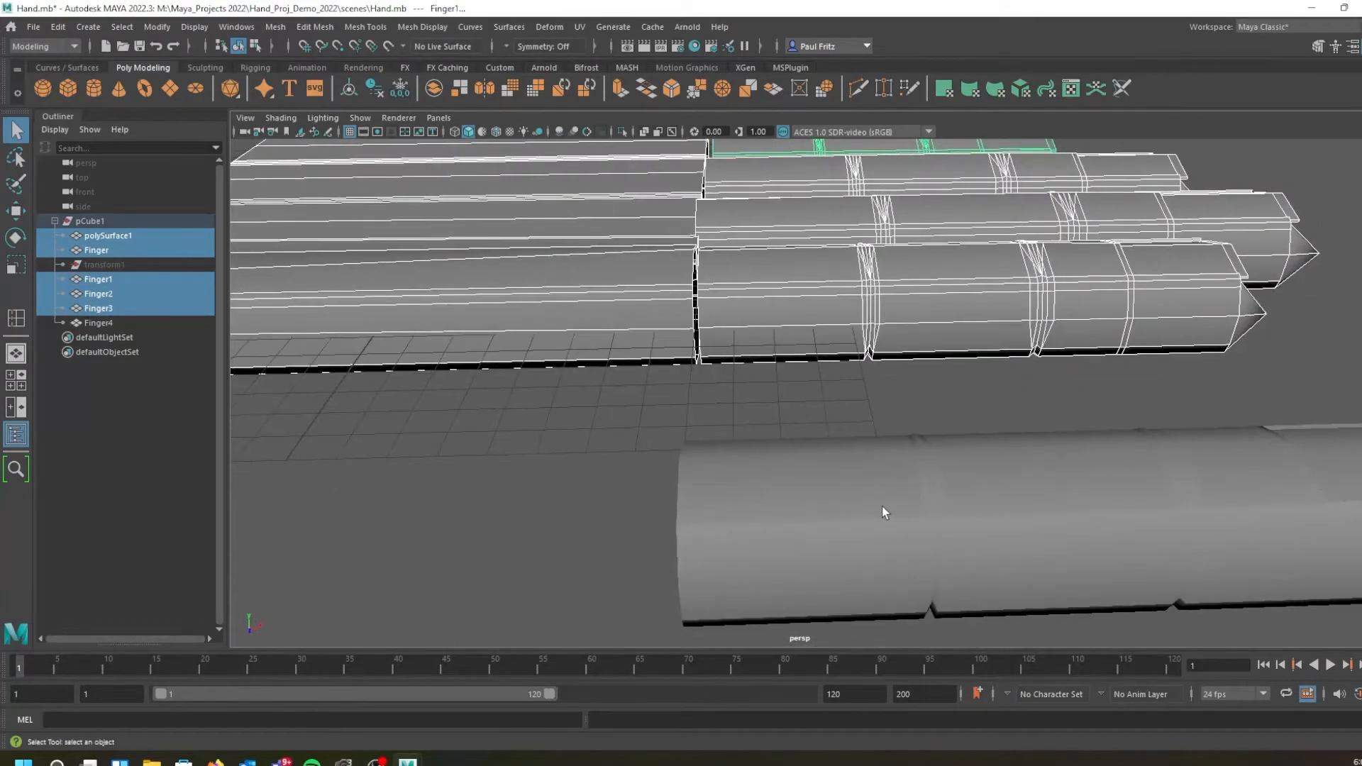
pyautogui.scroll(-3, 815, 346)
pyautogui.keyDown('alt'); pyautogui.moveTo(704, 313); pyautogui.dragTo(666, 343); pyautogui.keyUp('alt')
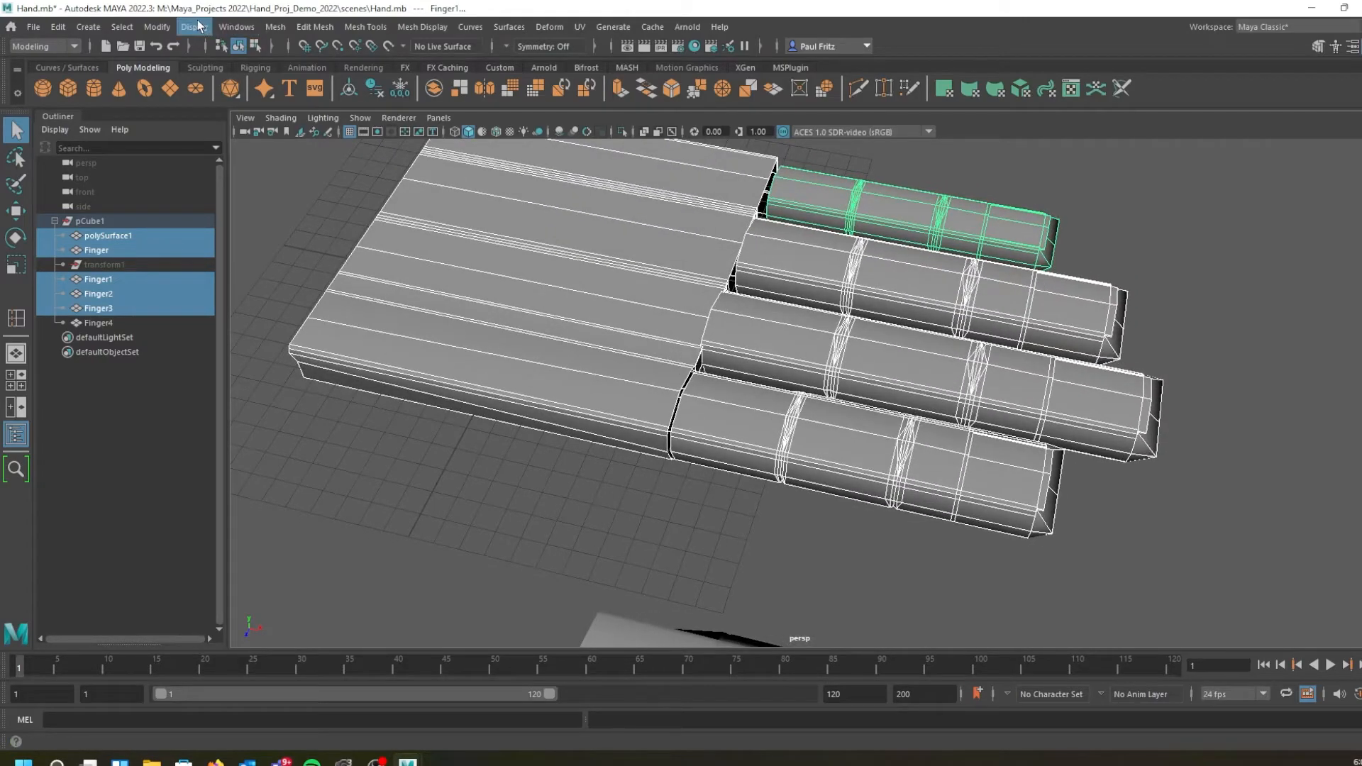
pyautogui.click(157, 29)
pyautogui.moveTo(275, 27)
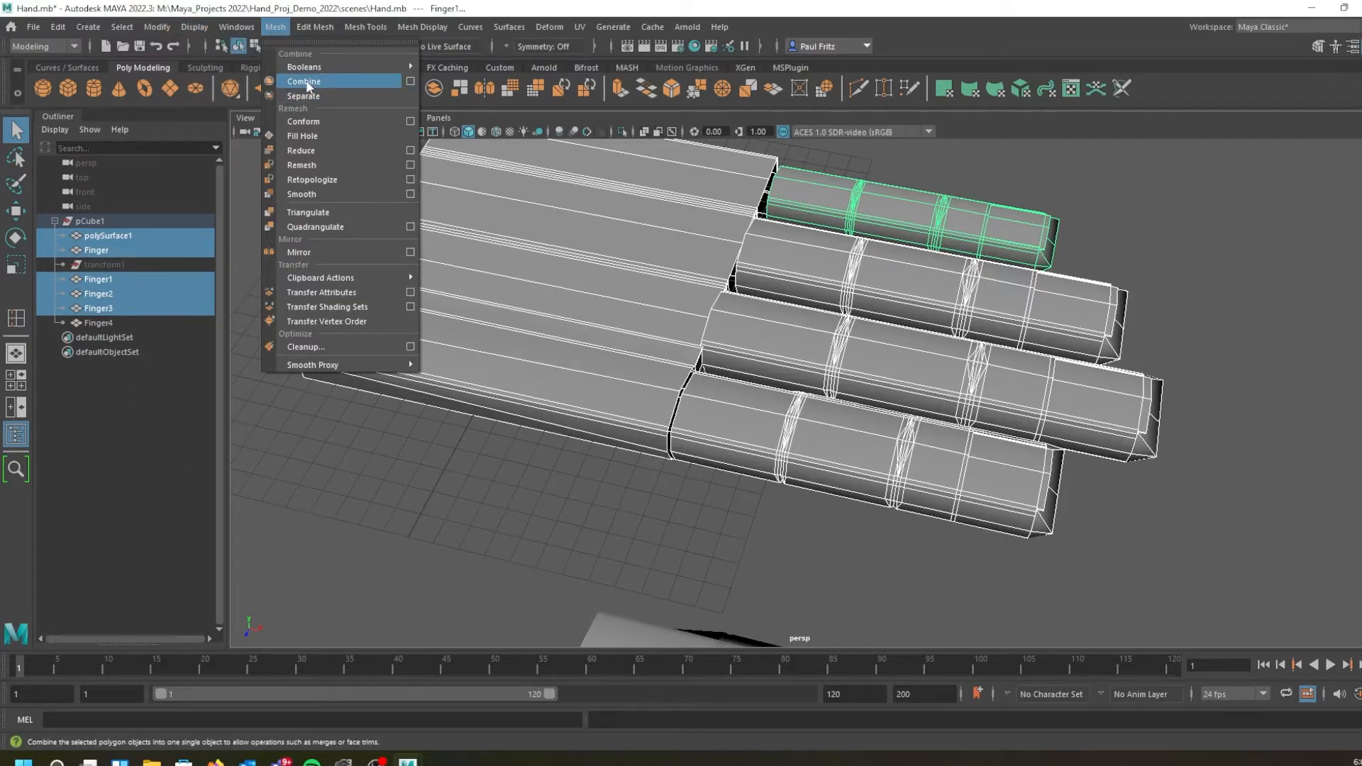
pyautogui.click(305, 82)
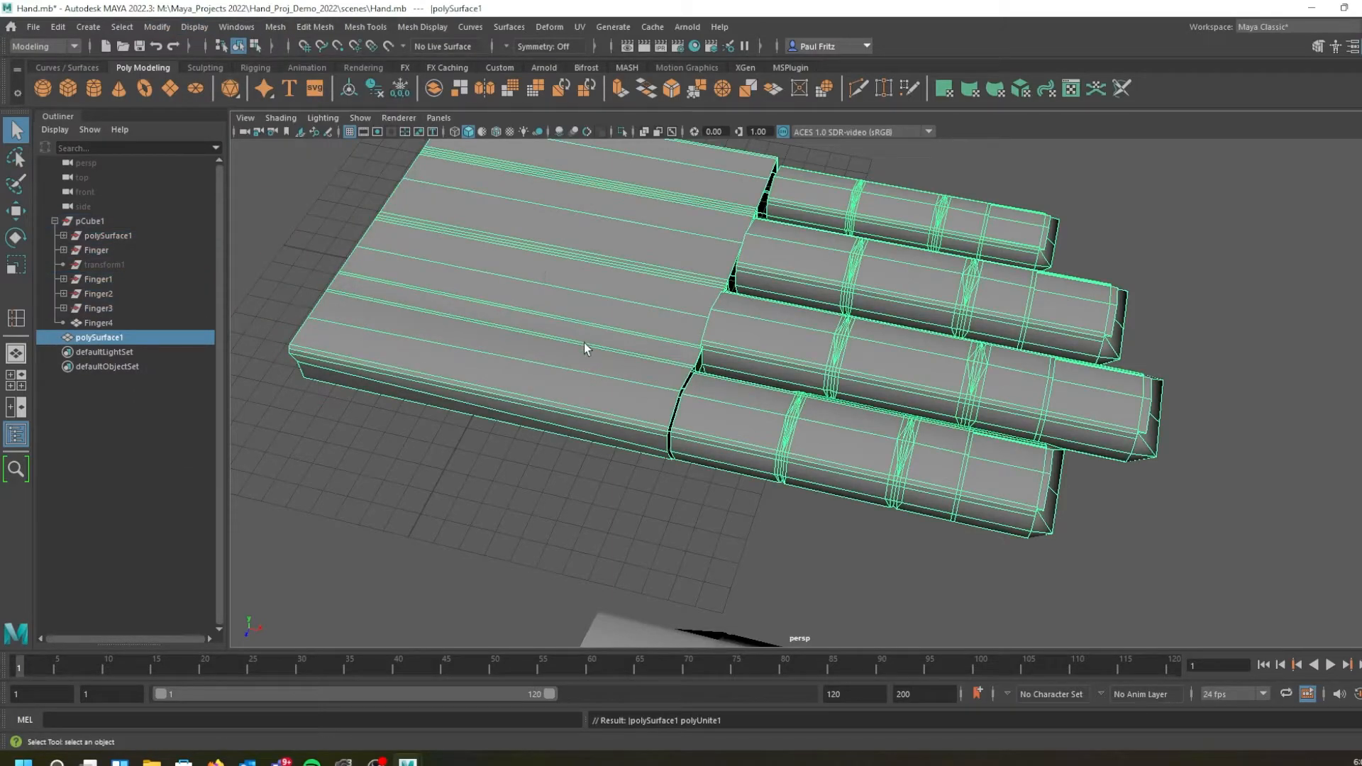
# Delete the combined hand mesh's construction history and save the scene
pyautogui.scroll(5, 584, 343)
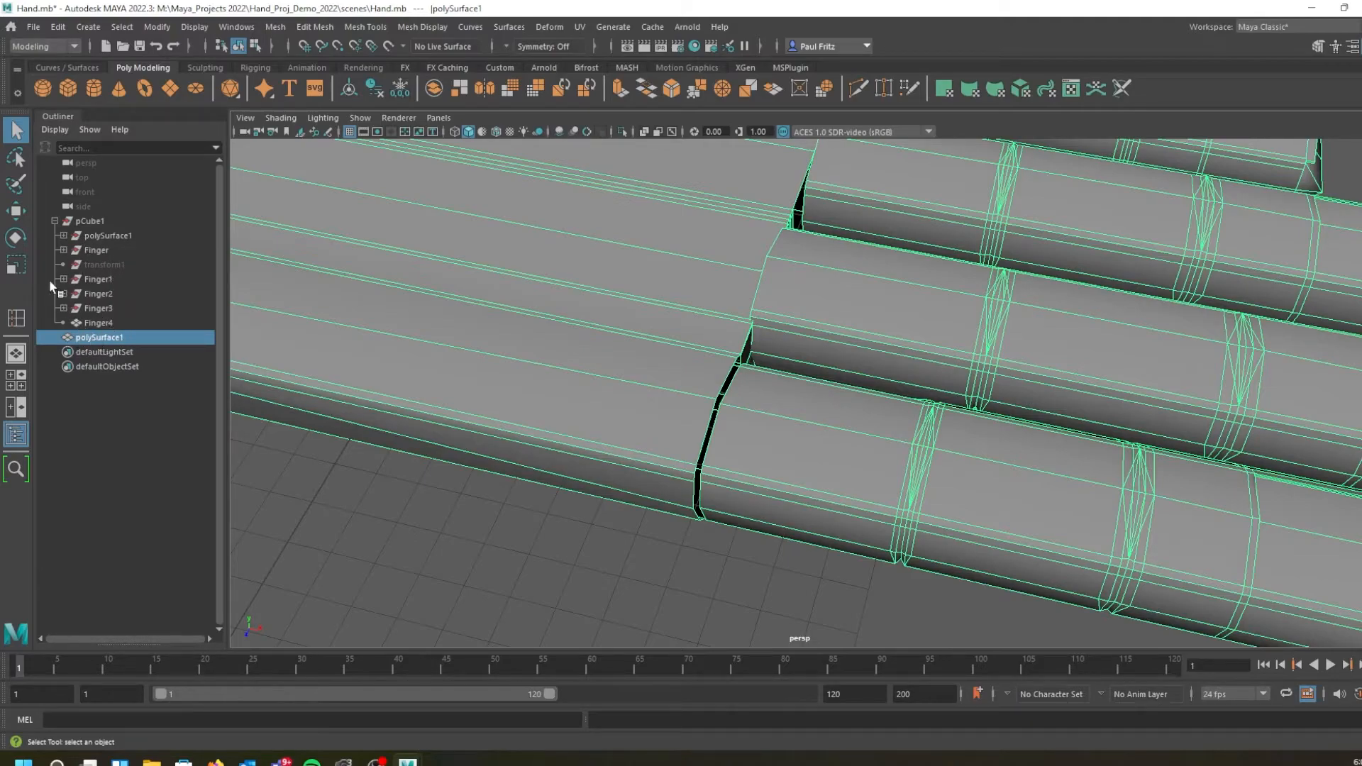
pyautogui.click(59, 27)
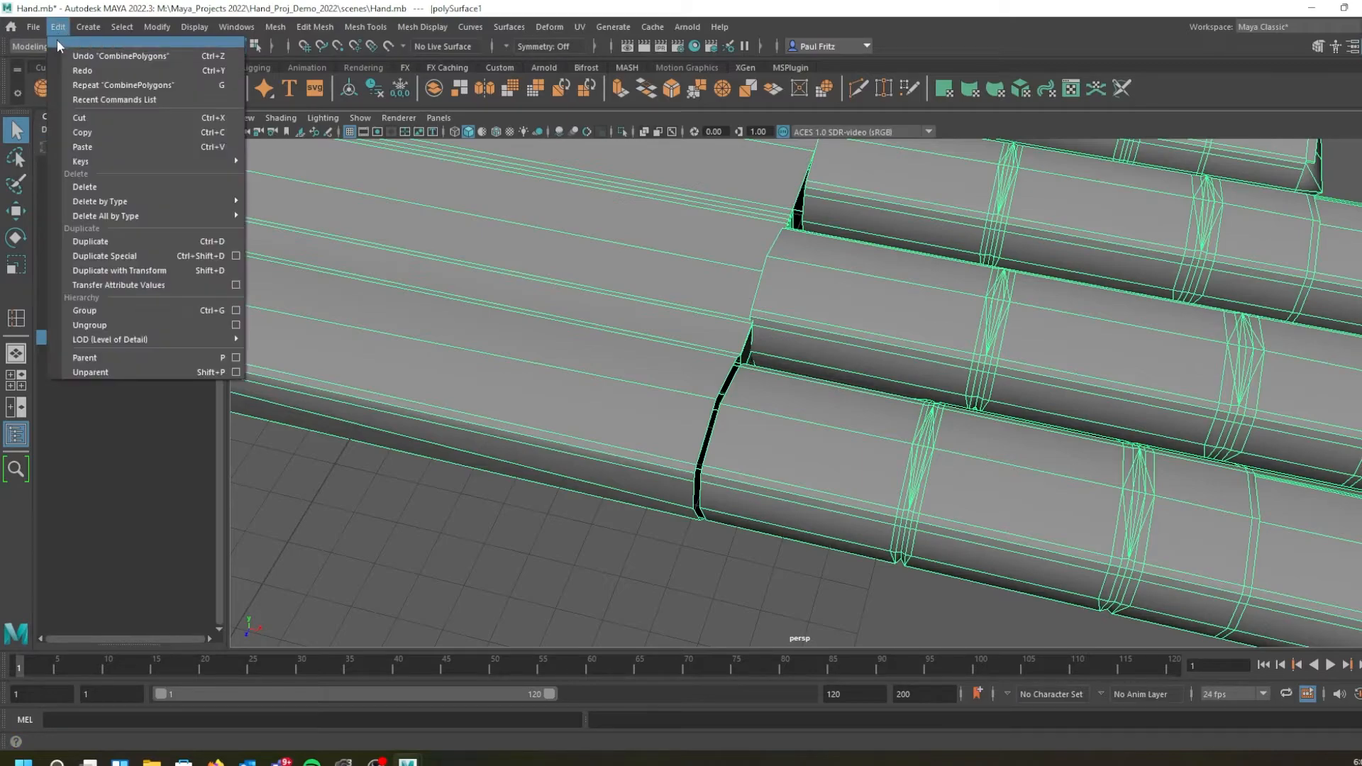
pyautogui.moveTo(94, 205)
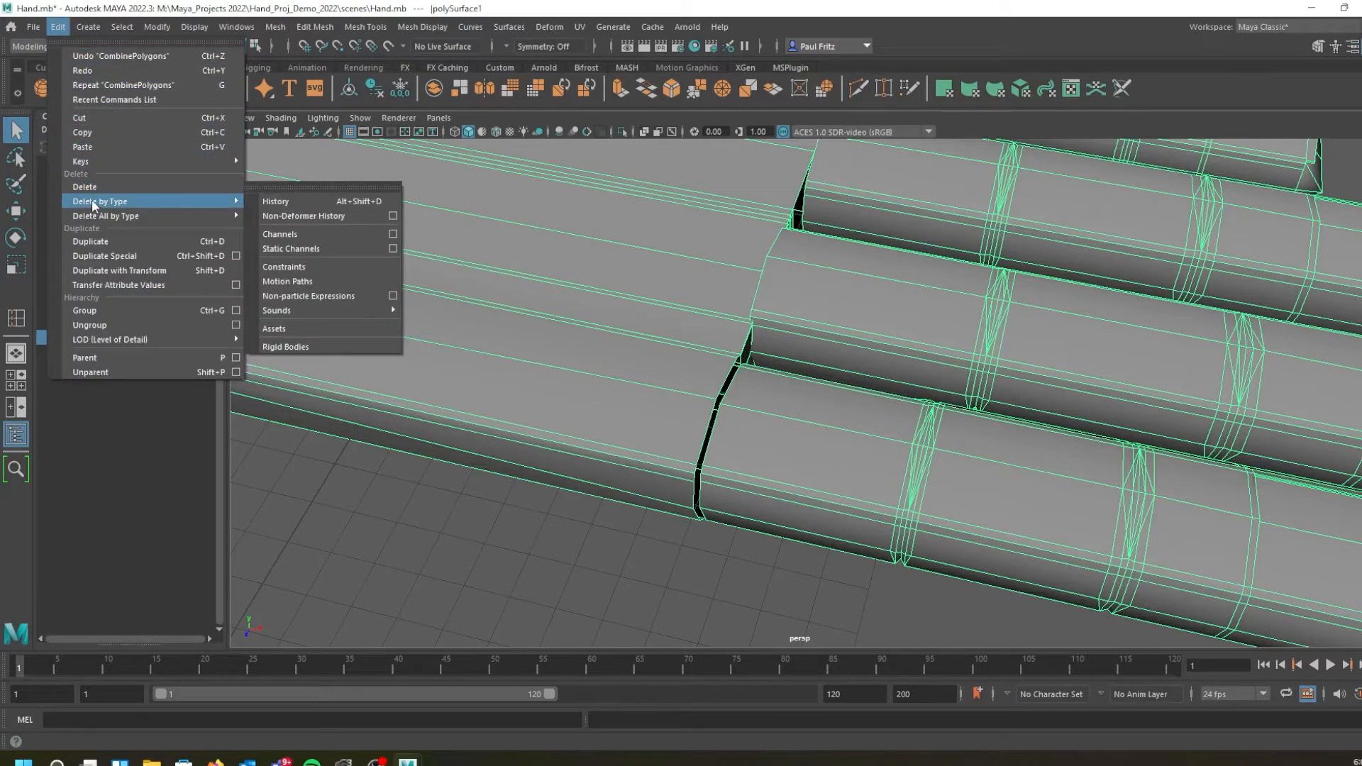
pyautogui.click(275, 202)
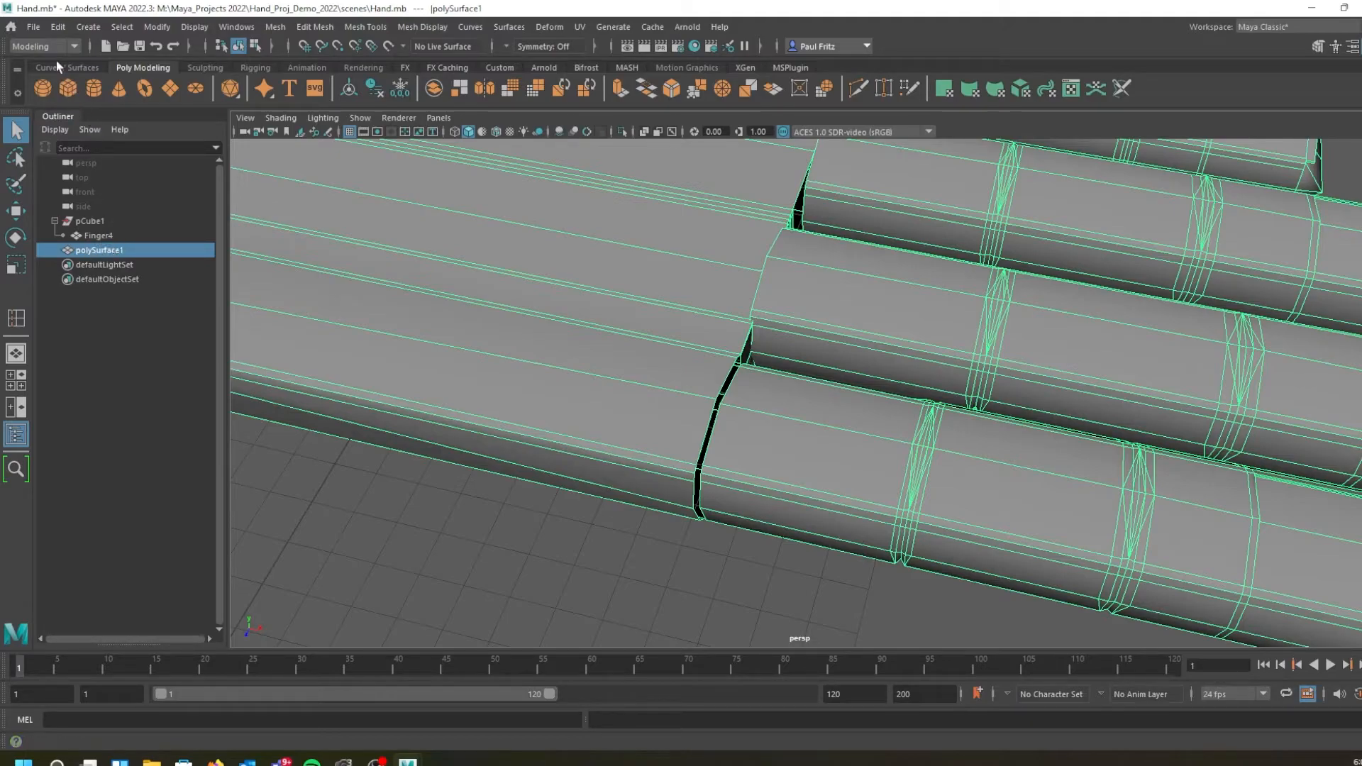
pyautogui.click(32, 28)
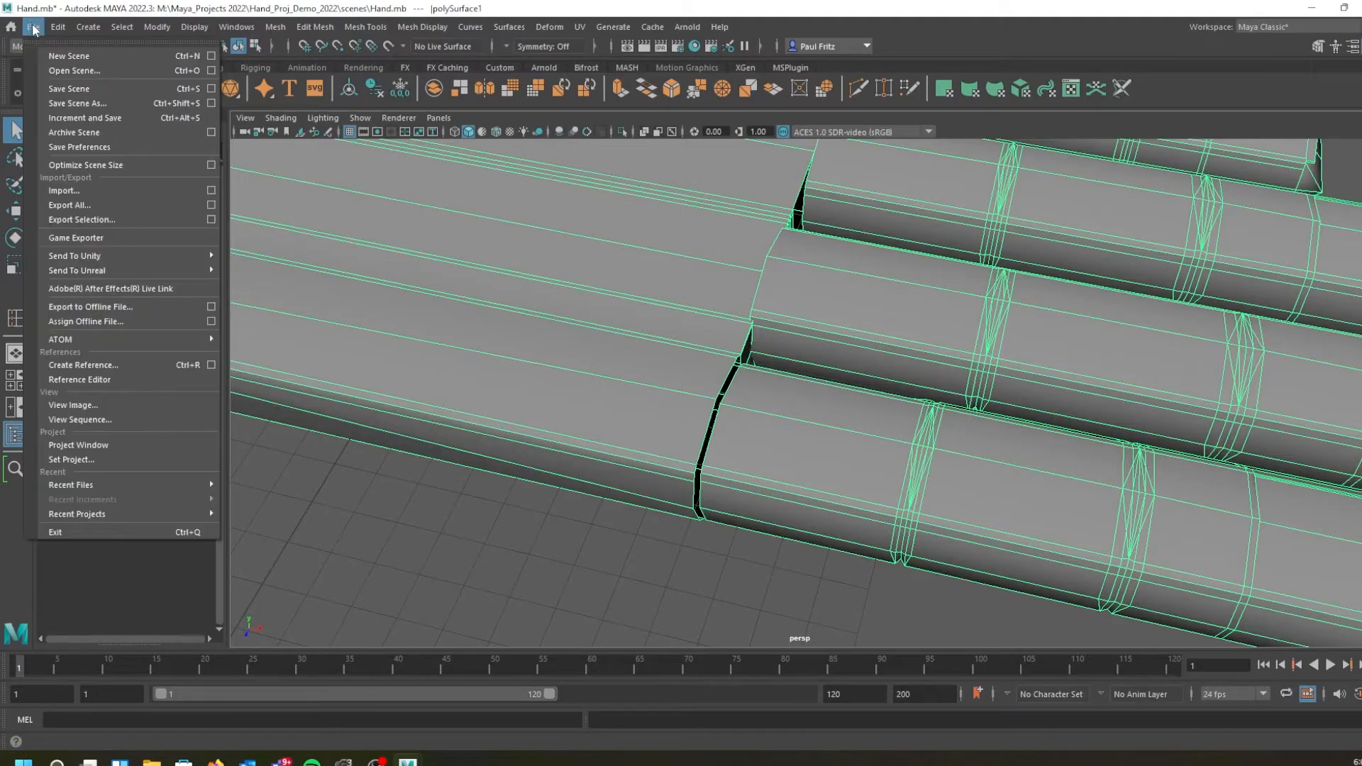
pyautogui.click(86, 88)
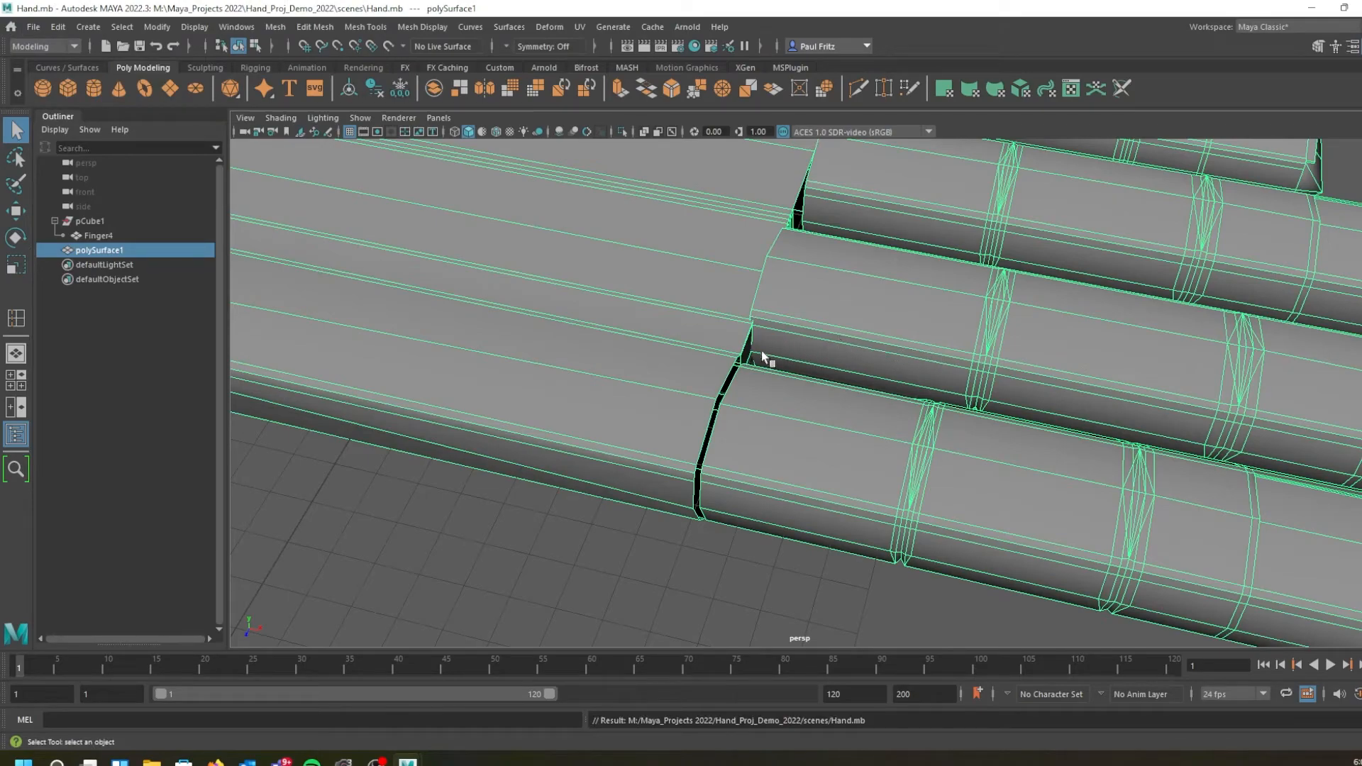
# Bridge the open border edges of the palm and the outermost finger, then return to whole-object selection
pyautogui.moveTo(756, 357); pyautogui.dragTo(744, 308, button='right')
pyautogui.click(738, 344)
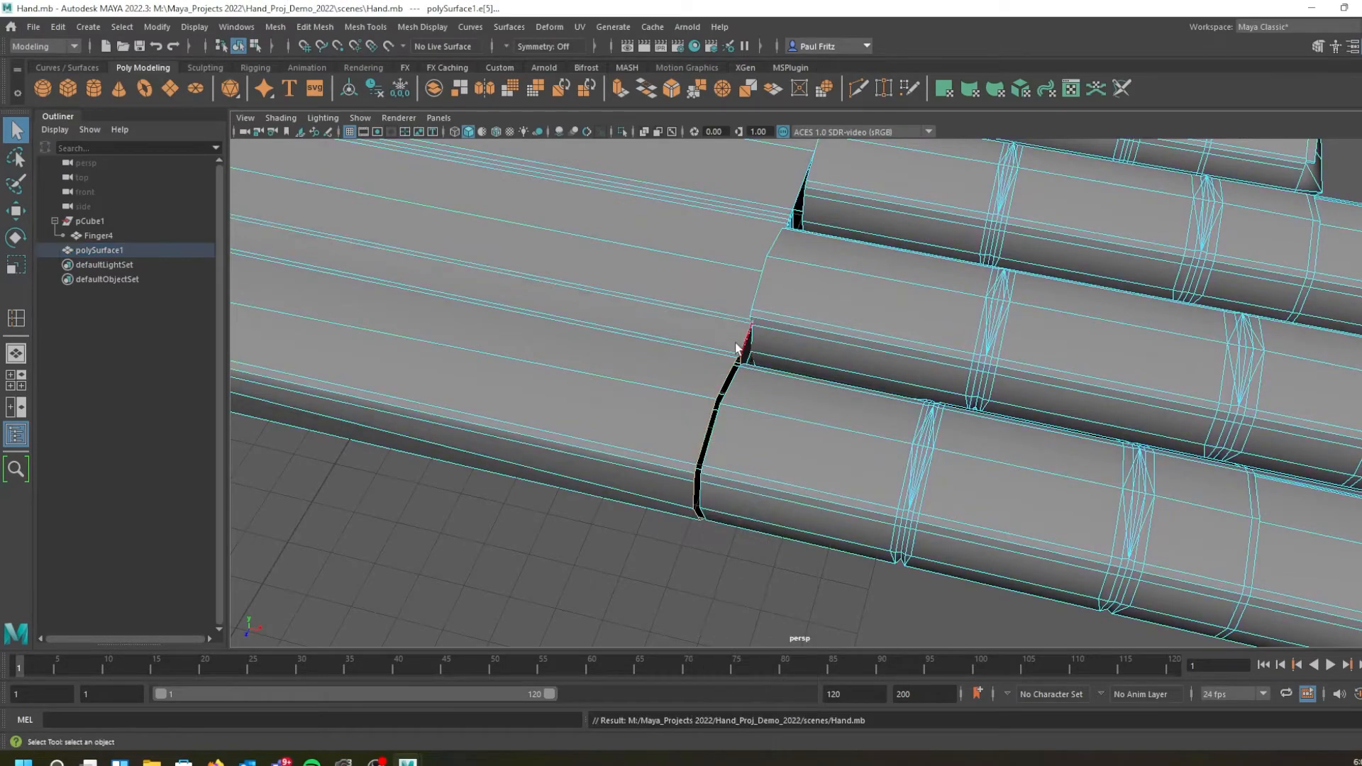
pyautogui.keyDown('alt'); pyautogui.moveTo(676, 389); pyautogui.dragTo(667, 385); pyautogui.keyUp('alt')
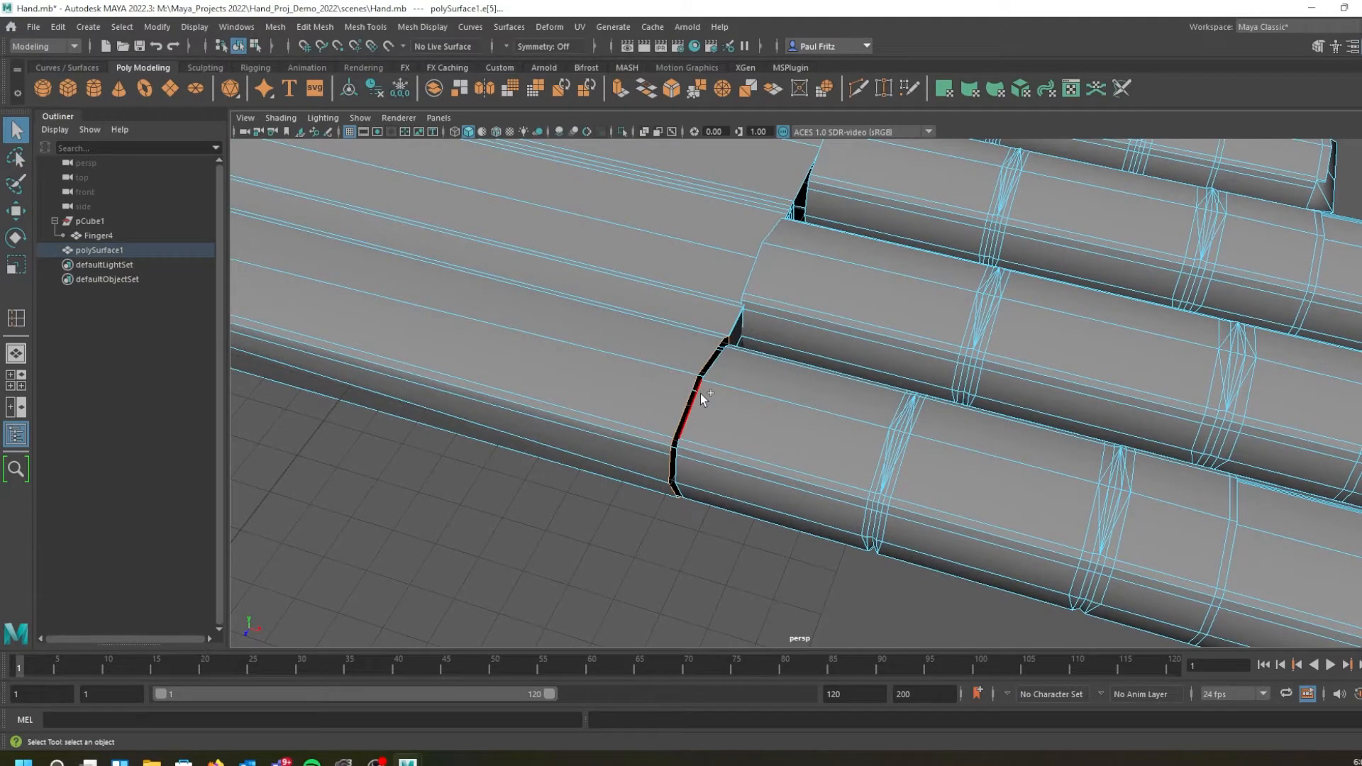
pyautogui.keyDown('alt'); pyautogui.moveTo(660, 422); pyautogui.dragTo(669, 450, button='middle'); pyautogui.keyUp('alt')
pyautogui.scroll(-2, 668, 451)
pyautogui.keyDown('alt'); pyautogui.moveTo(666, 453); pyautogui.dragTo(772, 478); pyautogui.keyUp('alt')
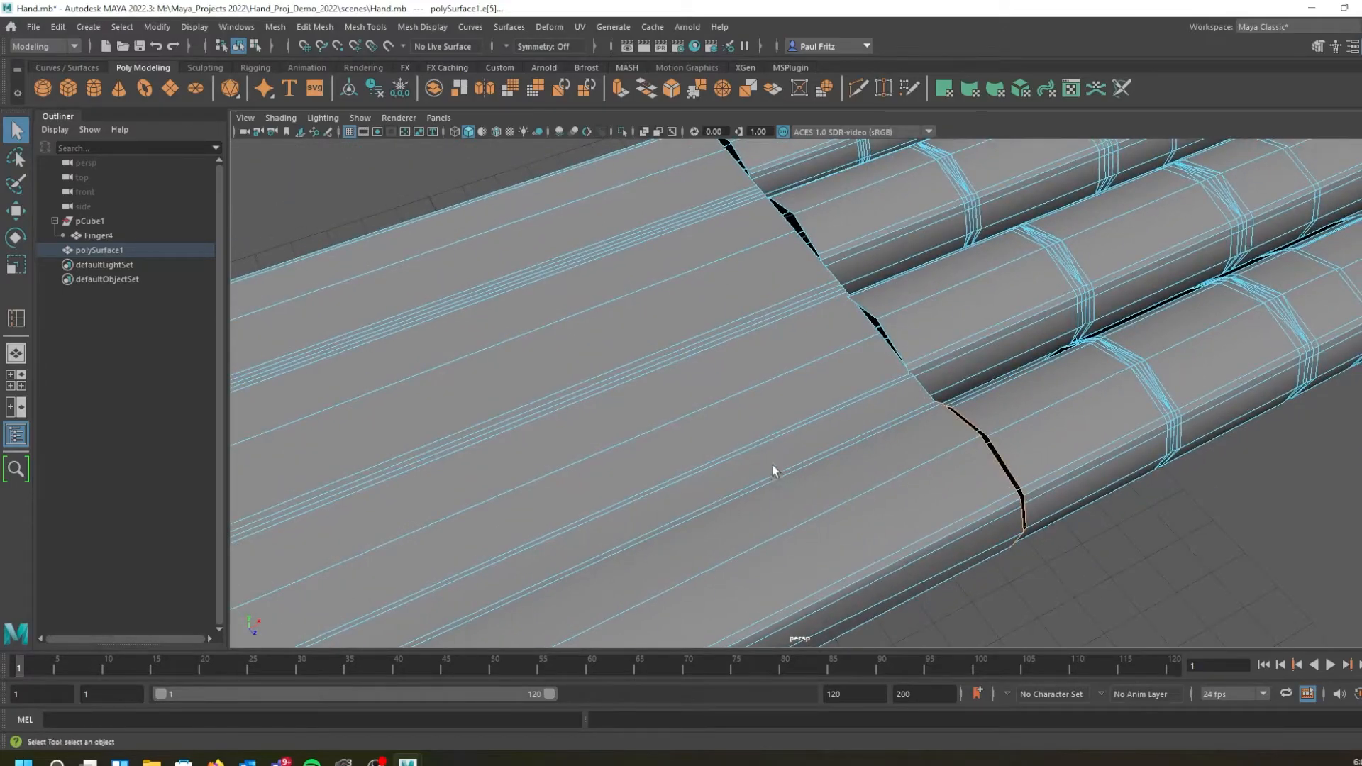
pyautogui.keyDown('alt'); pyautogui.moveTo(545, 249); pyautogui.dragTo(799, 343); pyautogui.keyUp('alt')
pyautogui.scroll(5, 775, 360)
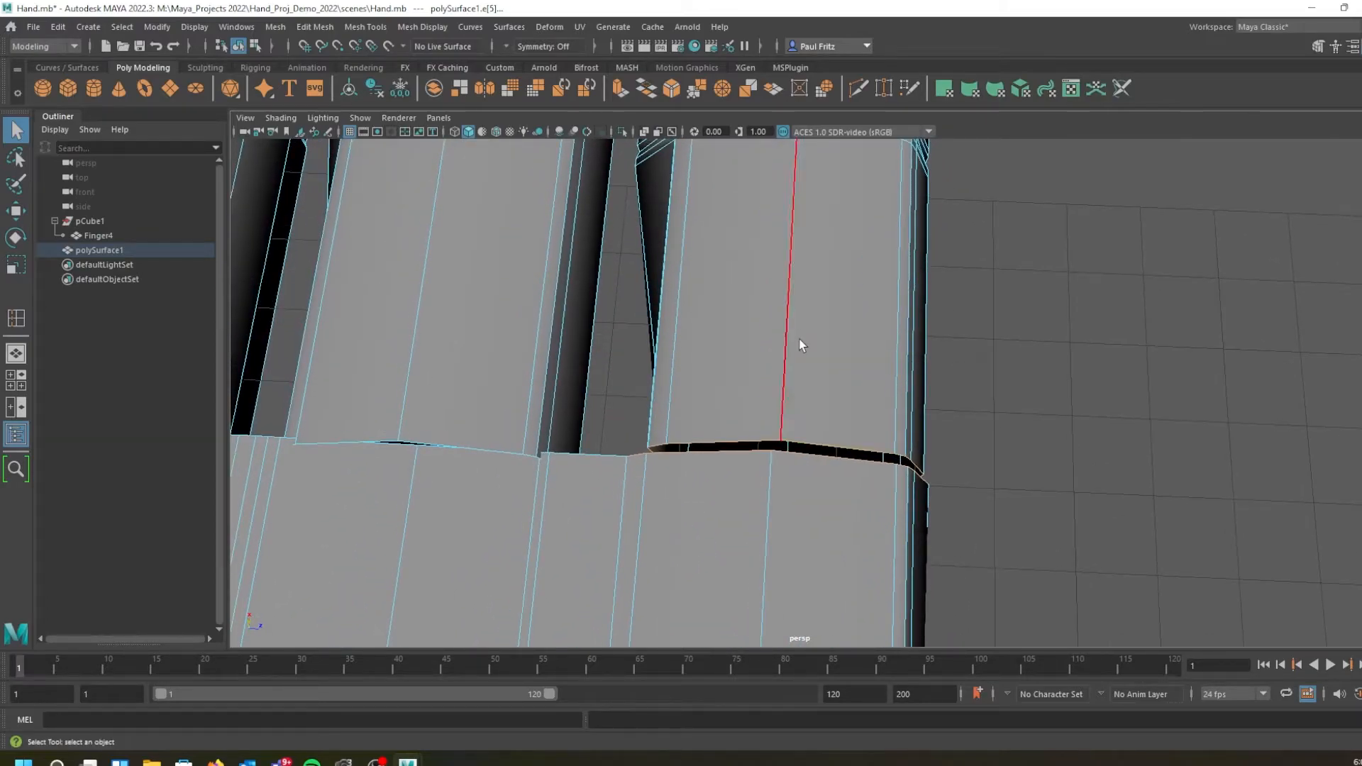
pyautogui.click(648, 94)
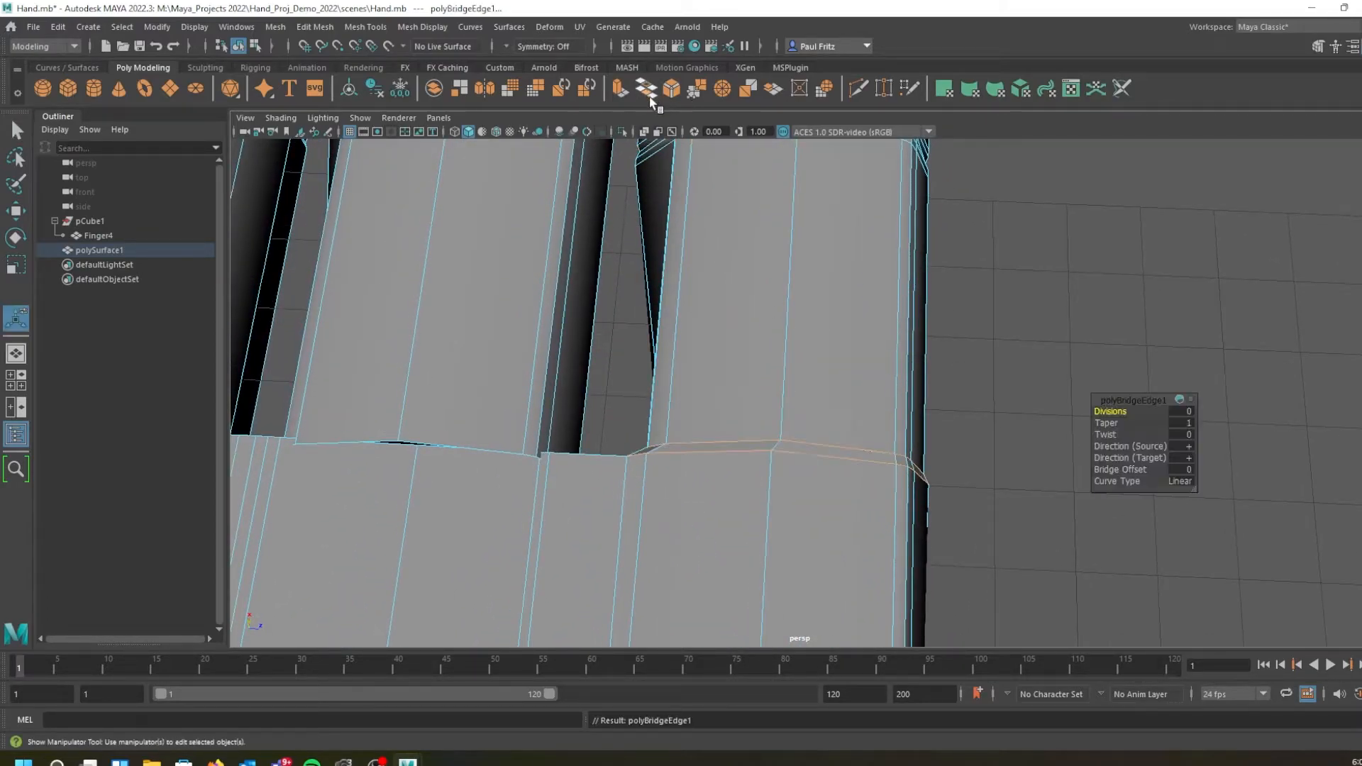
pyautogui.keyDown('alt'); pyautogui.moveTo(805, 413); pyautogui.dragTo(559, 432); pyautogui.keyUp('alt')
pyautogui.moveTo(559, 432)
pyautogui.keyDown('alt'); pyautogui.mouseDown(button='middle')
pyautogui.moveTo(551, 524)
pyautogui.moveTo(556, 450)
pyautogui.mouseUp(button='middle'); pyautogui.keyUp('alt')
pyautogui.keyDown('alt'); pyautogui.moveTo(556, 449); pyautogui.dragTo(529, 374); pyautogui.keyUp('alt')
pyautogui.keyDown('alt'); pyautogui.moveTo(926, 262); pyautogui.dragTo(659, 328); pyautogui.keyUp('alt')
pyautogui.moveTo(710, 321); pyautogui.dragTo(776, 299, button='right')
# Target-weld the upper base vertices of the finger beside the bridged one to the matching palm vertices
pyautogui.keyDown('alt'); pyautogui.moveTo(881, 307); pyautogui.dragTo(803, 308); pyautogui.keyUp('alt')
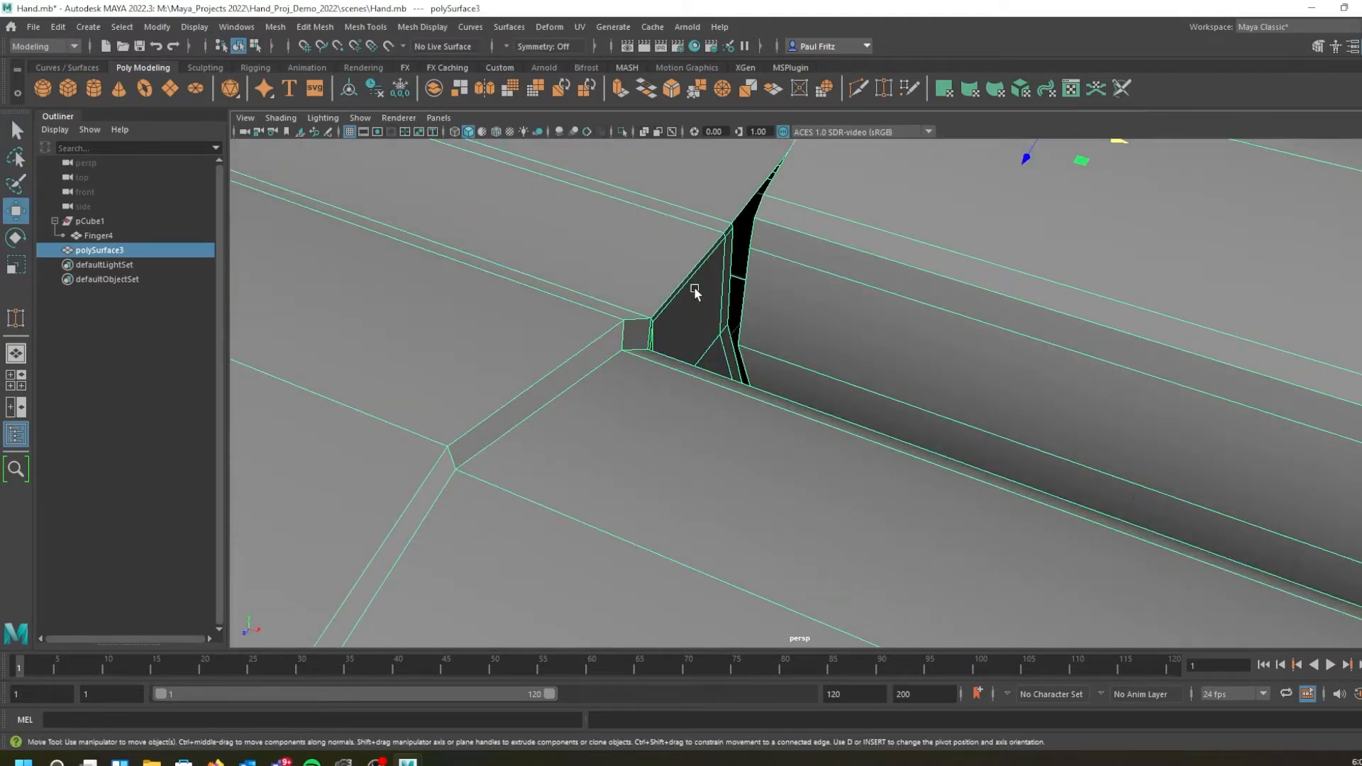
pyautogui.keyDown('alt'); pyautogui.moveTo(697, 273); pyautogui.dragTo(747, 291); pyautogui.keyUp('alt')
pyautogui.moveTo(747, 290); pyautogui.dragTo(677, 291, button='right')
pyautogui.keyDown('alt'); pyautogui.moveTo(651, 279); pyautogui.dragTo(577, 319); pyautogui.keyUp('alt')
pyautogui.keyDown('alt'); pyautogui.moveTo(684, 380); pyautogui.dragTo(818, 185); pyautogui.keyUp('alt')
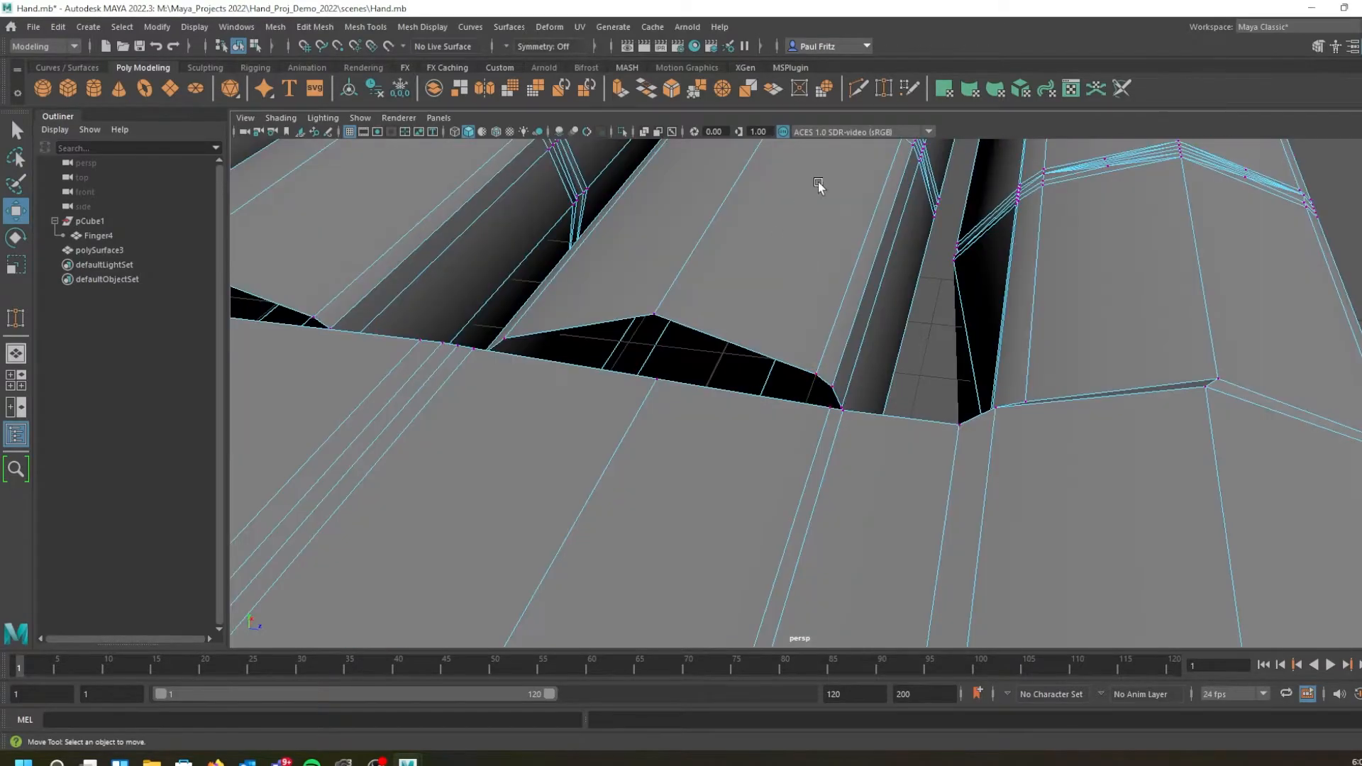
pyautogui.click(882, 90)
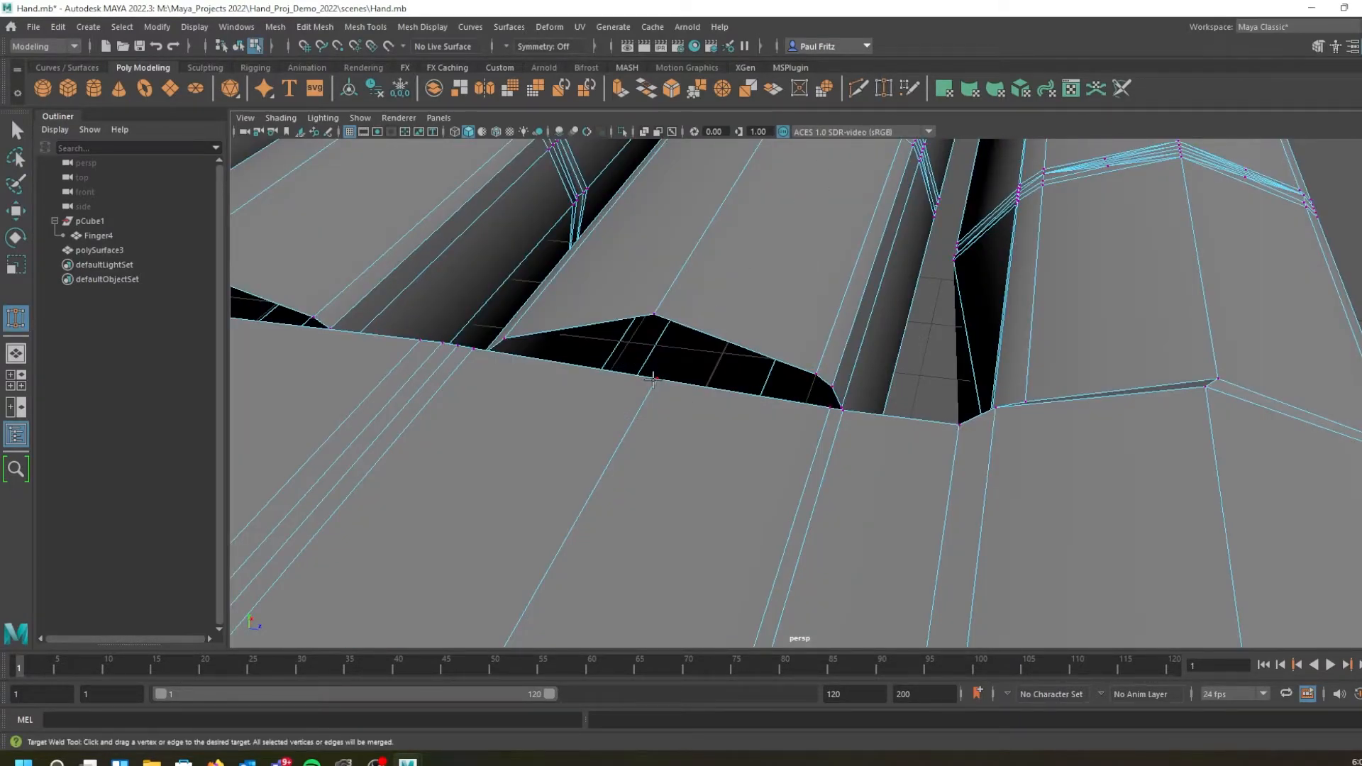
pyautogui.moveTo(654, 314); pyautogui.dragTo(768, 348)
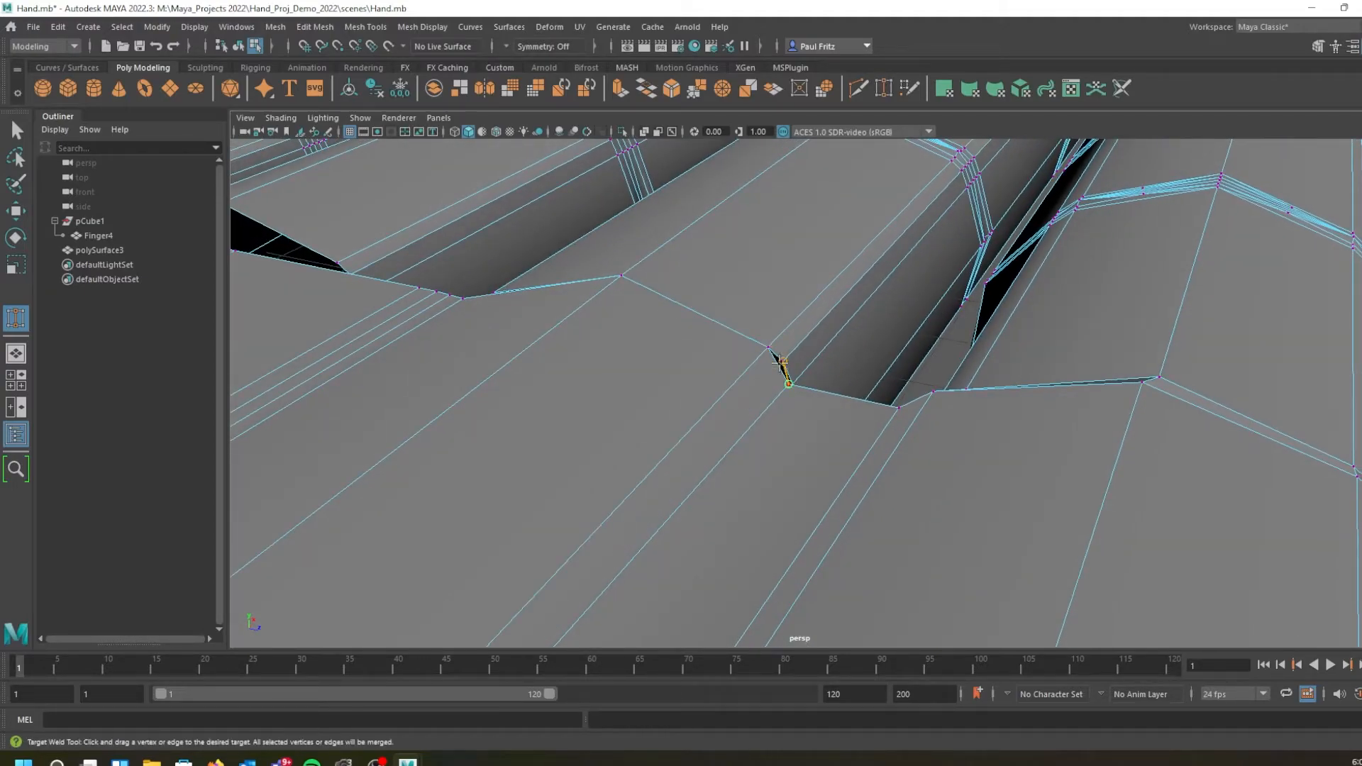
pyautogui.keyDown('alt'); pyautogui.moveTo(738, 395); pyautogui.dragTo(595, 417); pyautogui.keyUp('alt')
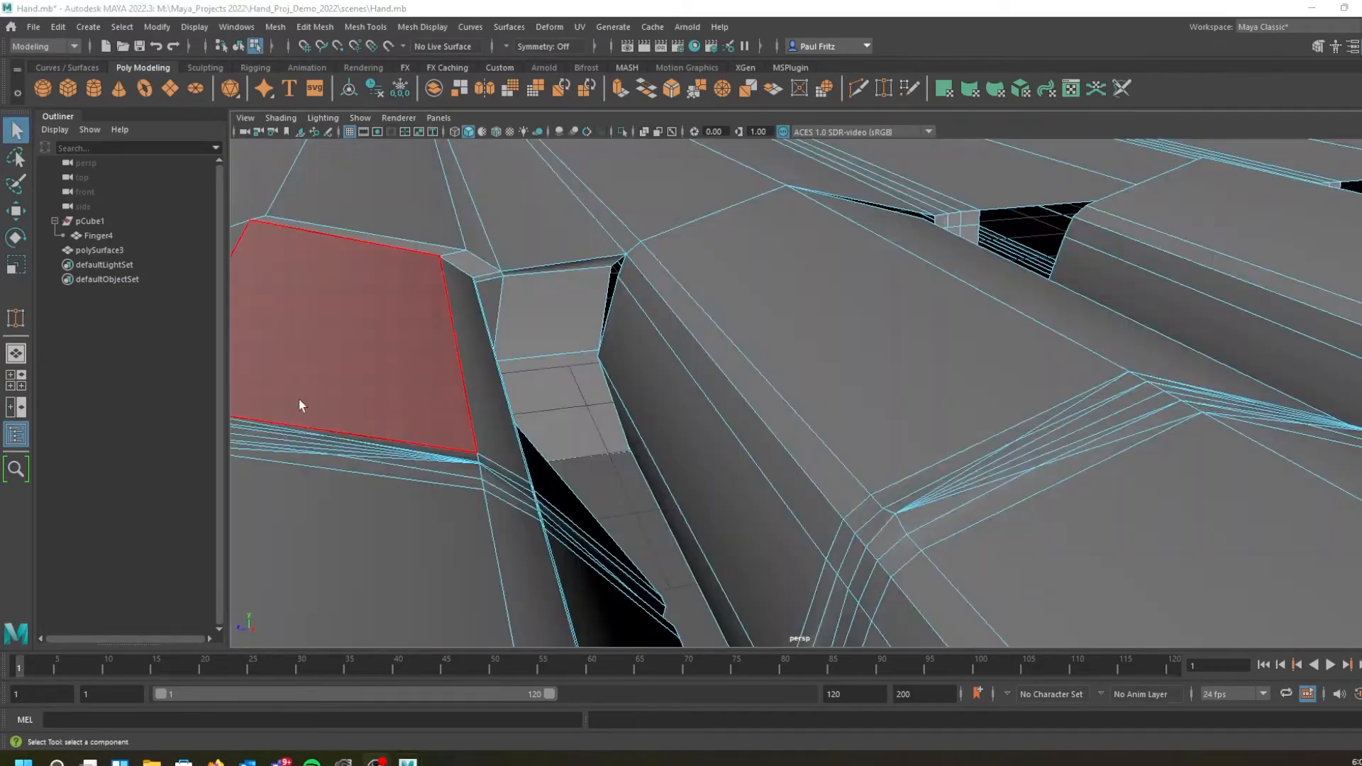
# Target-weld the palm's corner vertices to the side vertices at the second finger's base, inside the gap between fingers
pyautogui.keyDown('alt'); pyautogui.moveTo(539, 330); pyautogui.dragTo(437, 246); pyautogui.keyUp('alt')
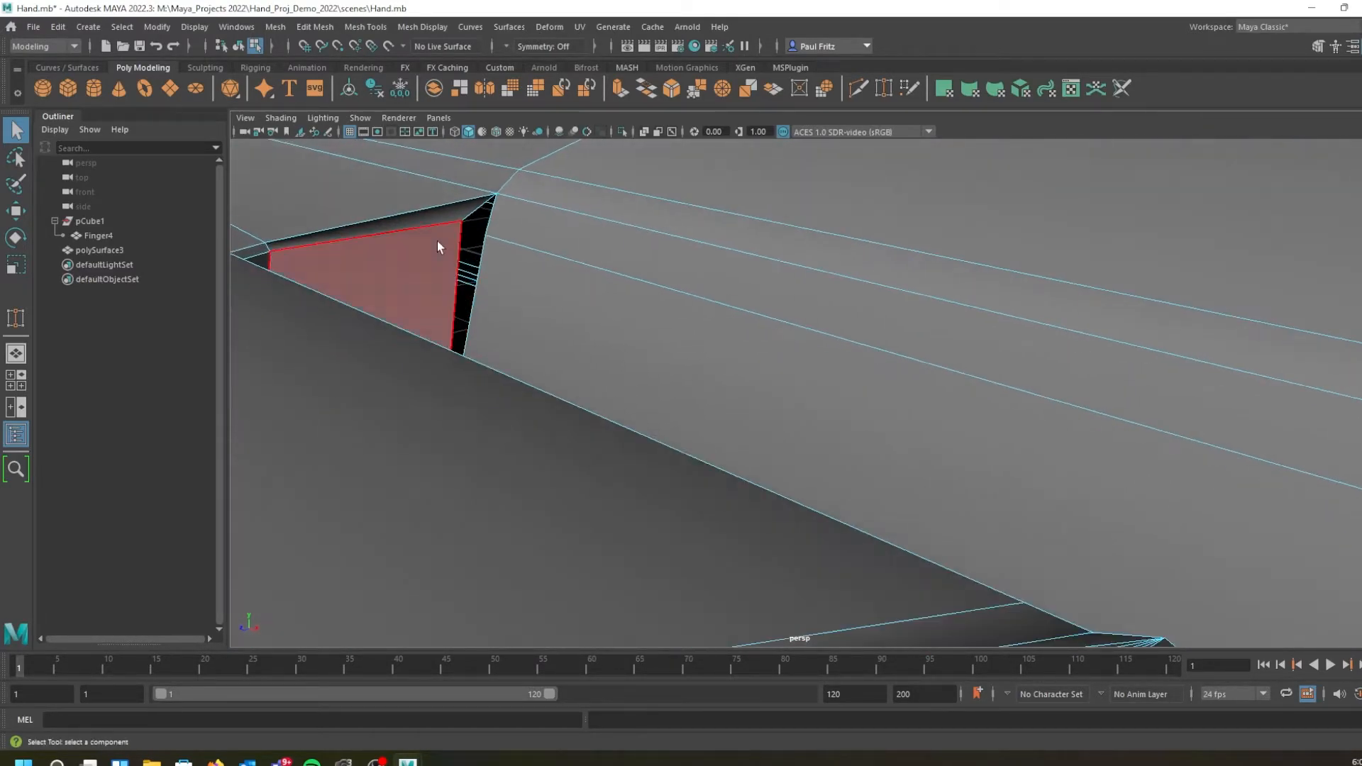
pyautogui.moveTo(589, 244); pyautogui.dragTo(525, 243, button='right')
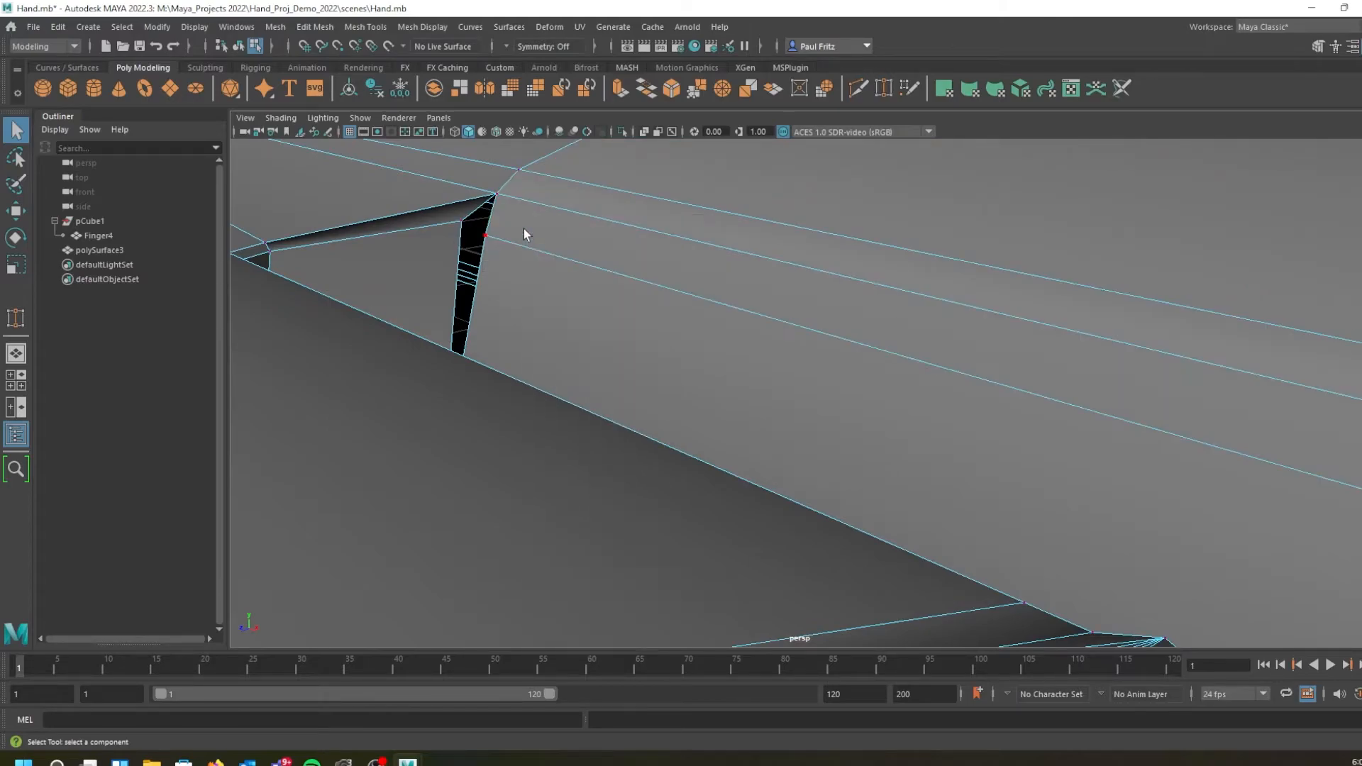
pyautogui.press('y')
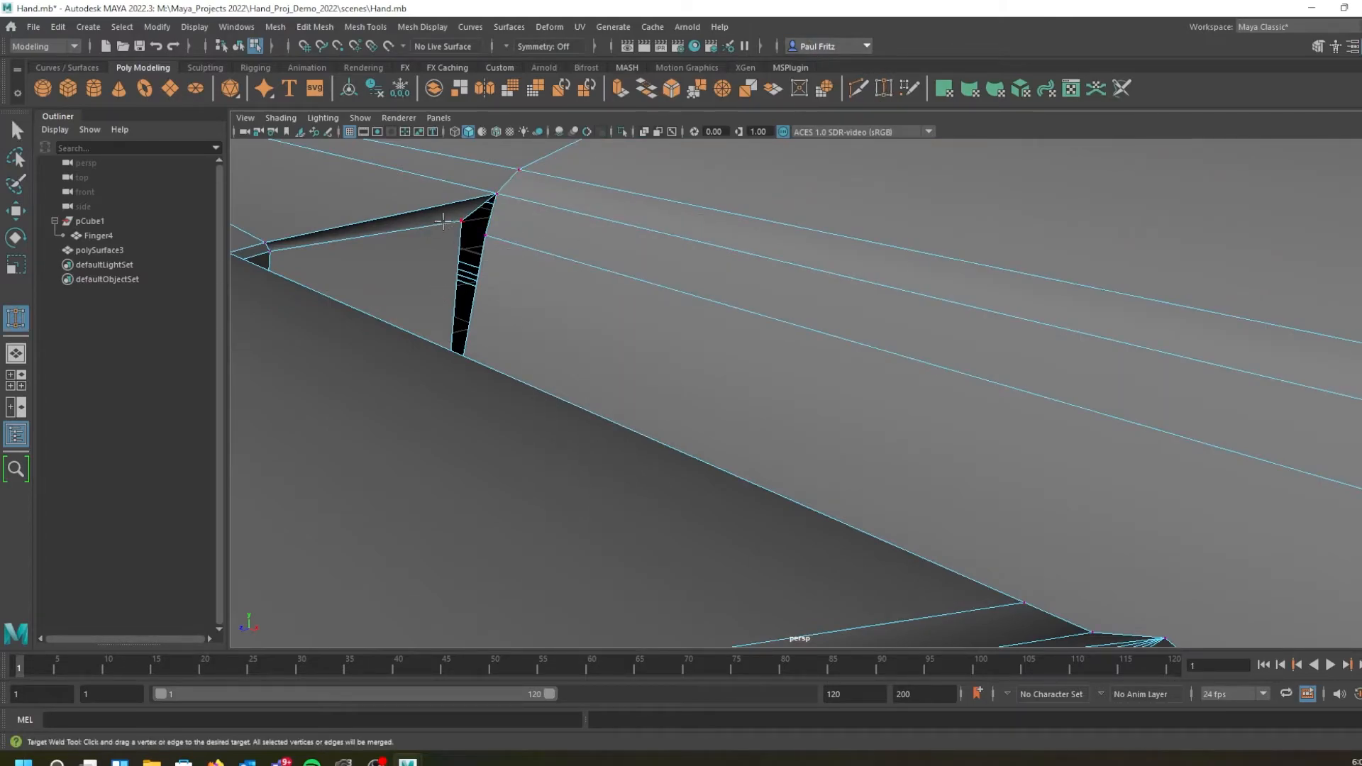
pyautogui.keyDown('alt'); pyautogui.moveTo(461, 220); pyautogui.dragTo(529, 200); pyautogui.keyUp('alt')
pyautogui.keyDown('alt'); pyautogui.moveTo(533, 187); pyautogui.dragTo(500, 250, button='middle'); pyautogui.keyUp('alt')
pyautogui.moveTo(505, 243)
pyautogui.keyDown('alt'); pyautogui.mouseDown()
pyautogui.moveTo(520, 237)
pyautogui.moveTo(520, 207)
pyautogui.mouseUp(); pyautogui.keyUp('alt')
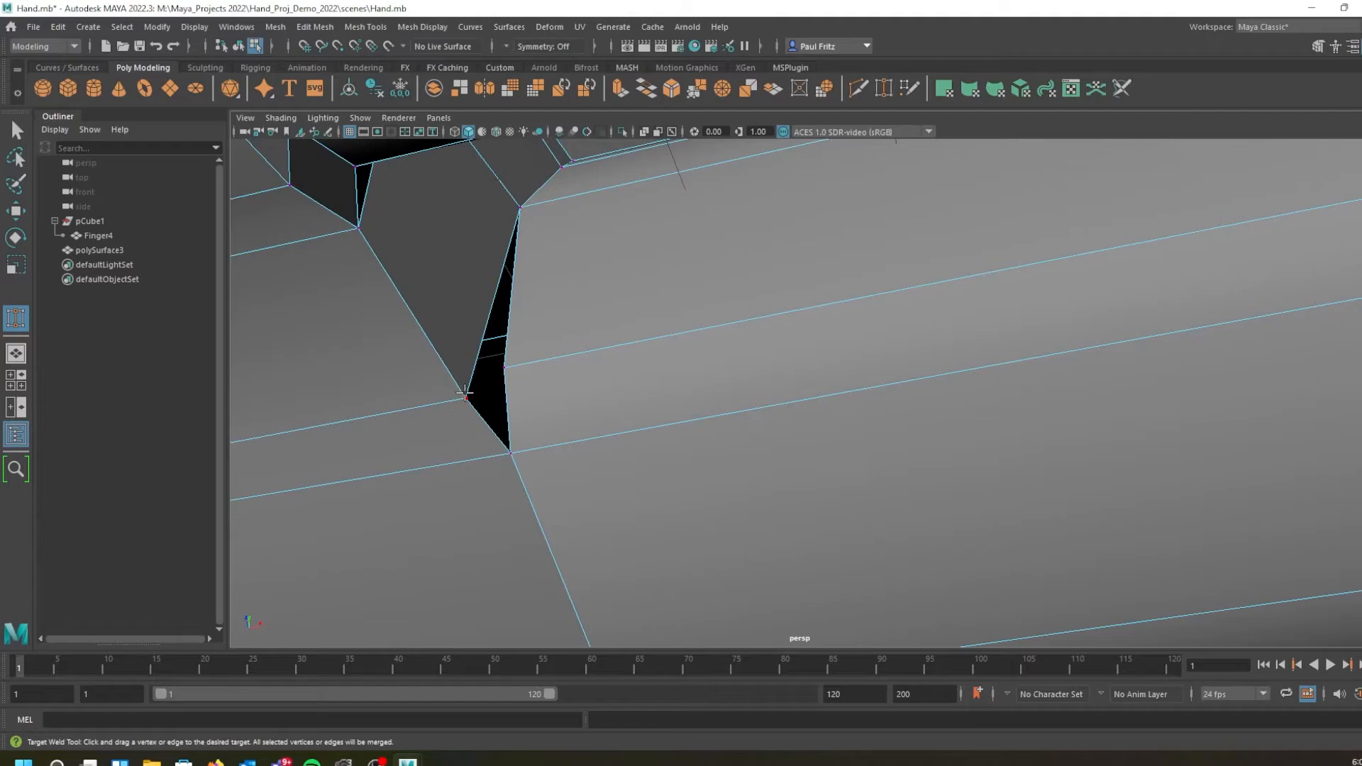
pyautogui.moveTo(467, 399); pyautogui.dragTo(504, 368)
# Delete the column of palm end faces nearest the second finger, inside the gap between the second and third fingers
pyautogui.keyDown('alt'); pyautogui.moveTo(608, 327); pyautogui.dragTo(352, 388); pyautogui.keyUp('alt')
pyautogui.keyDown('alt'); pyautogui.moveTo(675, 290); pyautogui.dragTo(725, 309); pyautogui.keyUp('alt')
pyautogui.keyDown('alt'); pyautogui.moveTo(872, 263); pyautogui.dragTo(462, 387, button='middle'); pyautogui.keyUp('alt')
pyautogui.scroll(2, 770, 368)
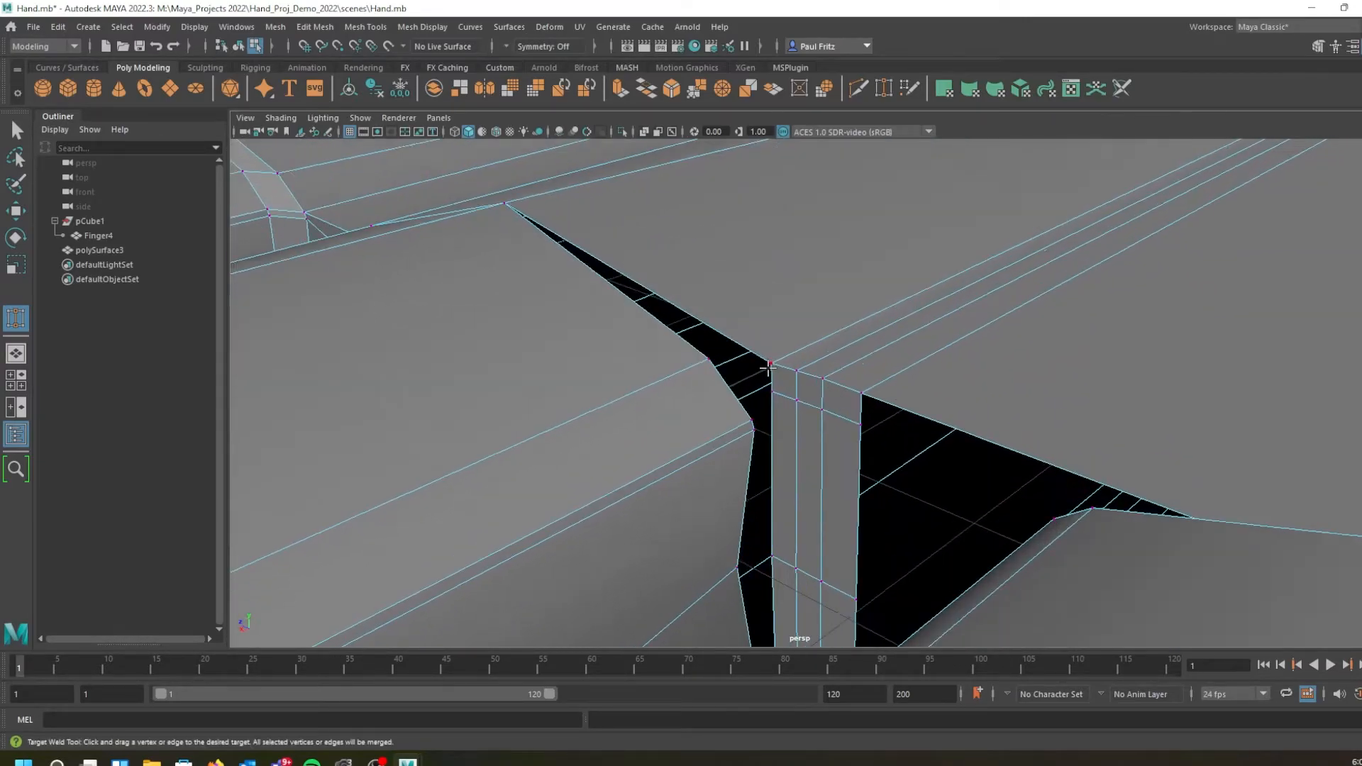
pyautogui.keyDown('alt'); pyautogui.moveTo(749, 376); pyautogui.dragTo(611, 328); pyautogui.keyUp('alt')
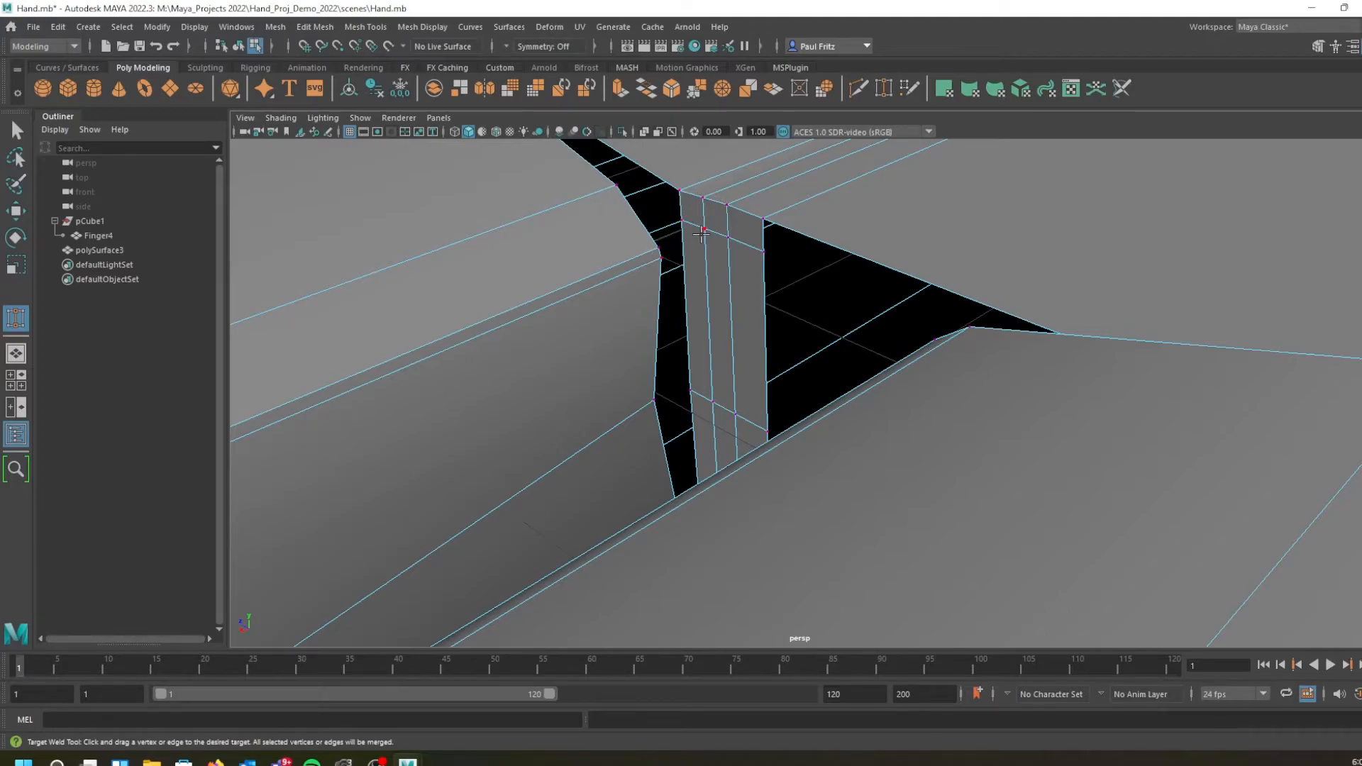
pyautogui.moveTo(684, 231); pyautogui.dragTo(696, 277, button='right')
pyautogui.press('q')
pyautogui.click(694, 210)
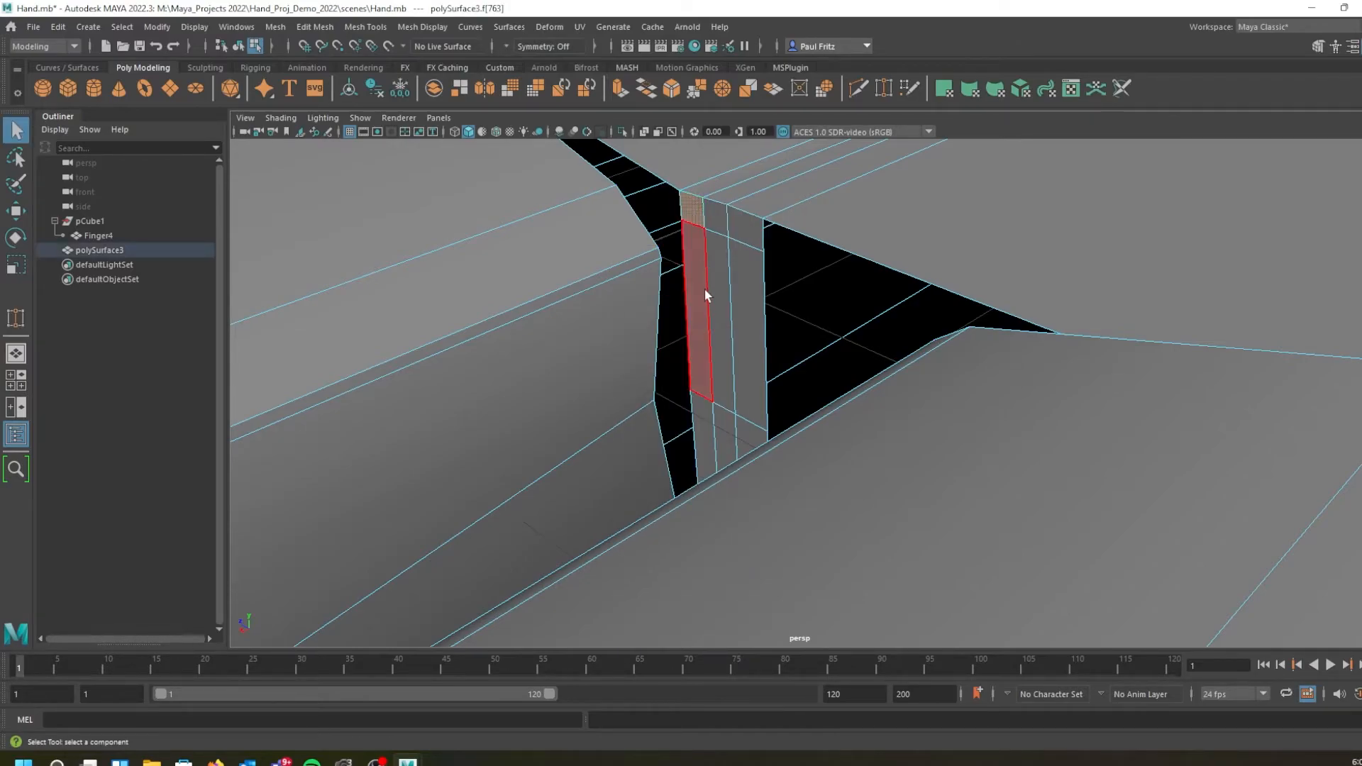
pyautogui.keyDown('alt'); pyautogui.moveTo(701, 325); pyautogui.dragTo(790, 340, button='middle'); pyautogui.keyUp('alt')
pyautogui.keyDown('alt'); pyautogui.moveTo(790, 339); pyautogui.dragTo(806, 349); pyautogui.keyUp('alt')
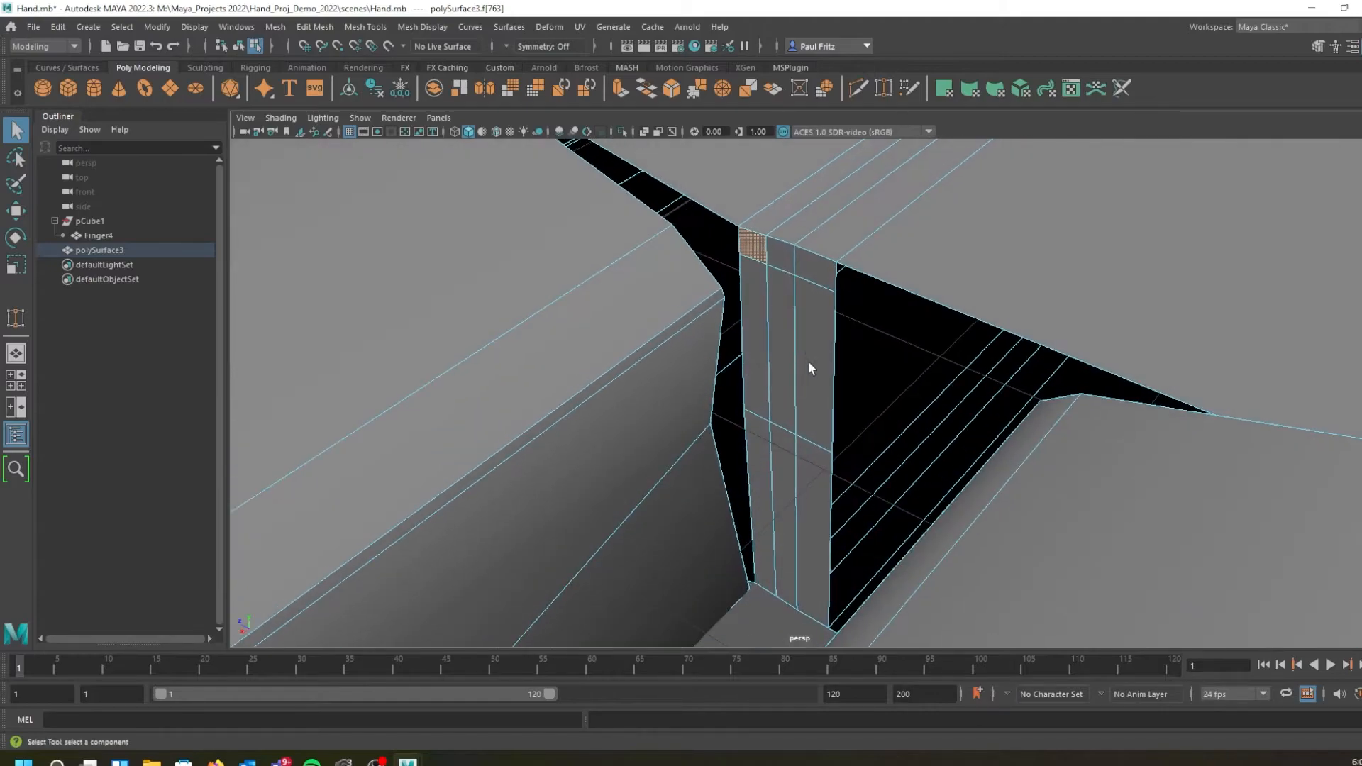
pyautogui.keyDown('shift'); pyautogui.doubleClick(766, 459); pyautogui.keyUp('shift')
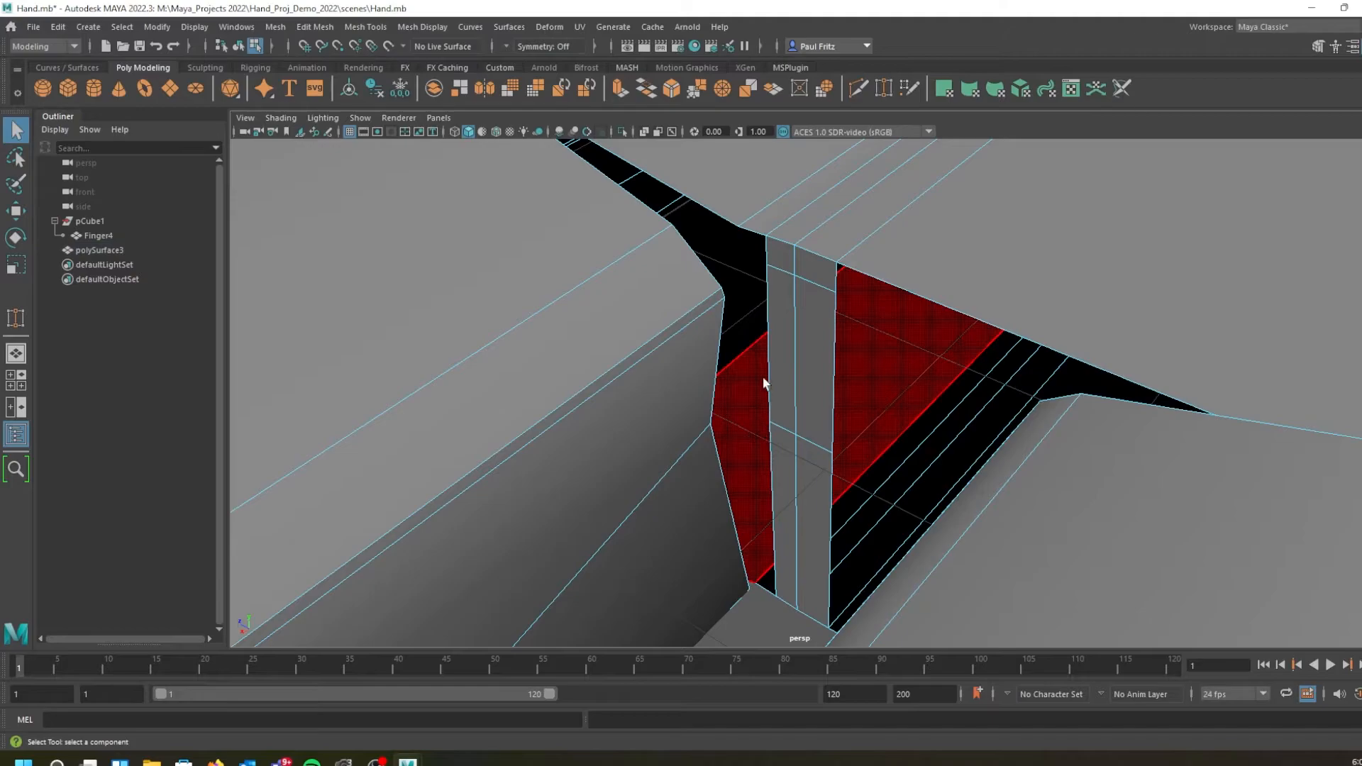
# Target-weld the palm's border vertices to the second finger's side base vertices, down the gap toward the third finger
pyautogui.rightClick(665, 294)
pyautogui.moveTo(665, 294); pyautogui.dragTo(606, 303, button='right')
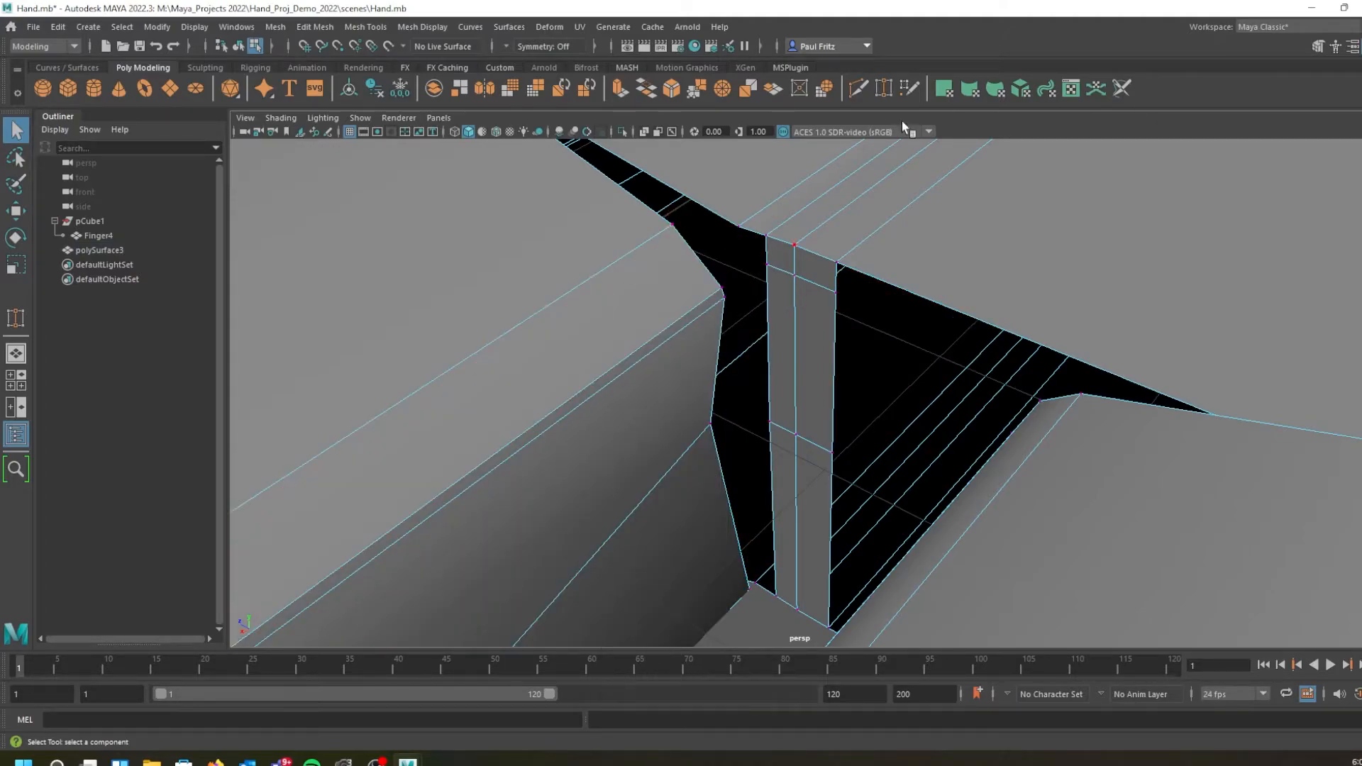
pyautogui.click(885, 87)
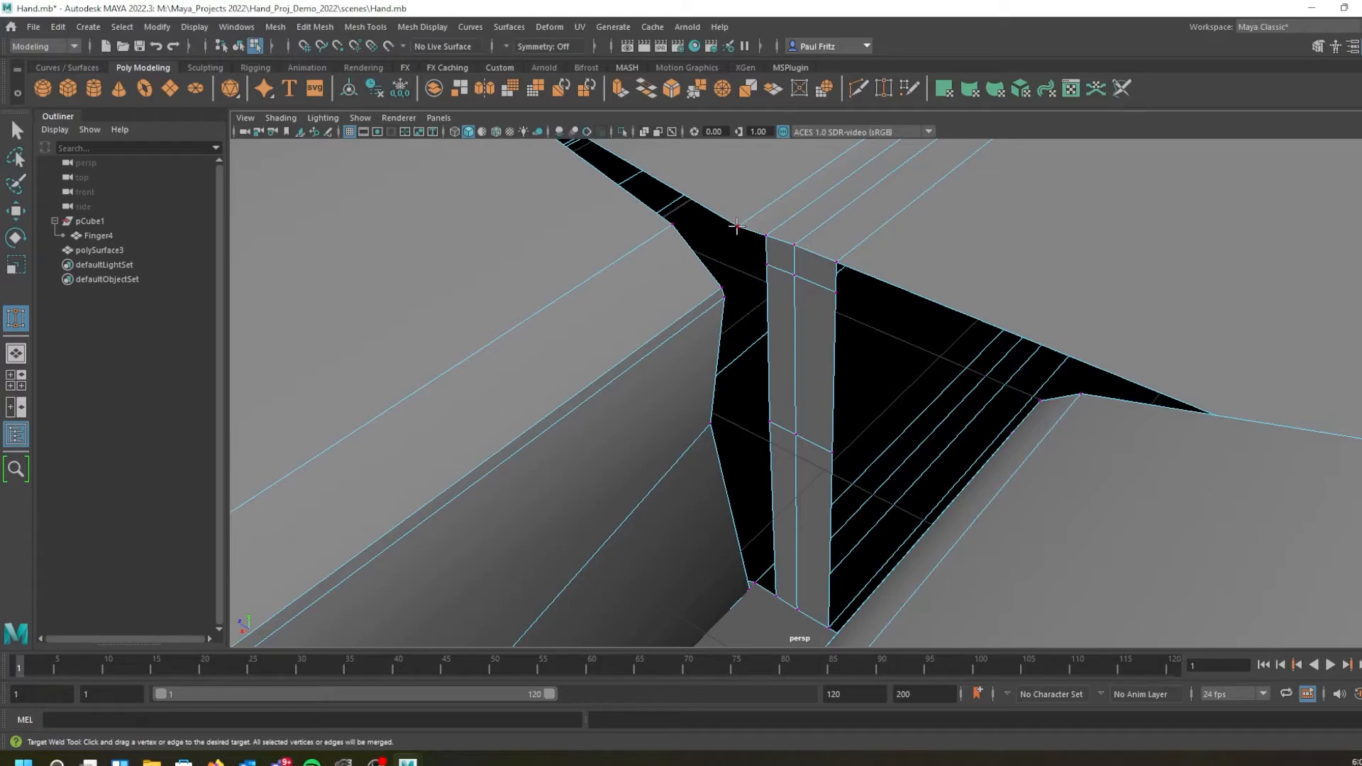
pyautogui.moveTo(707, 222); pyautogui.dragTo(678, 222)
pyautogui.moveTo(766, 233); pyautogui.dragTo(632, 422)
pyautogui.moveTo(683, 531); pyautogui.dragTo(658, 482)
pyautogui.keyDown('alt'); pyautogui.moveTo(696, 480); pyautogui.dragTo(750, 327, button='middle'); pyautogui.keyUp('alt')
pyautogui.moveTo(713, 381); pyautogui.dragTo(658, 376)
pyautogui.keyDown('alt'); pyautogui.moveTo(669, 362); pyautogui.dragTo(803, 267, button='middle'); pyautogui.keyUp('alt')
pyautogui.keyDown('alt'); pyautogui.moveTo(803, 267); pyautogui.dragTo(676, 353); pyautogui.keyUp('alt')
pyautogui.scroll(-2, 801, 309)
pyautogui.scroll(-2, 675, 352)
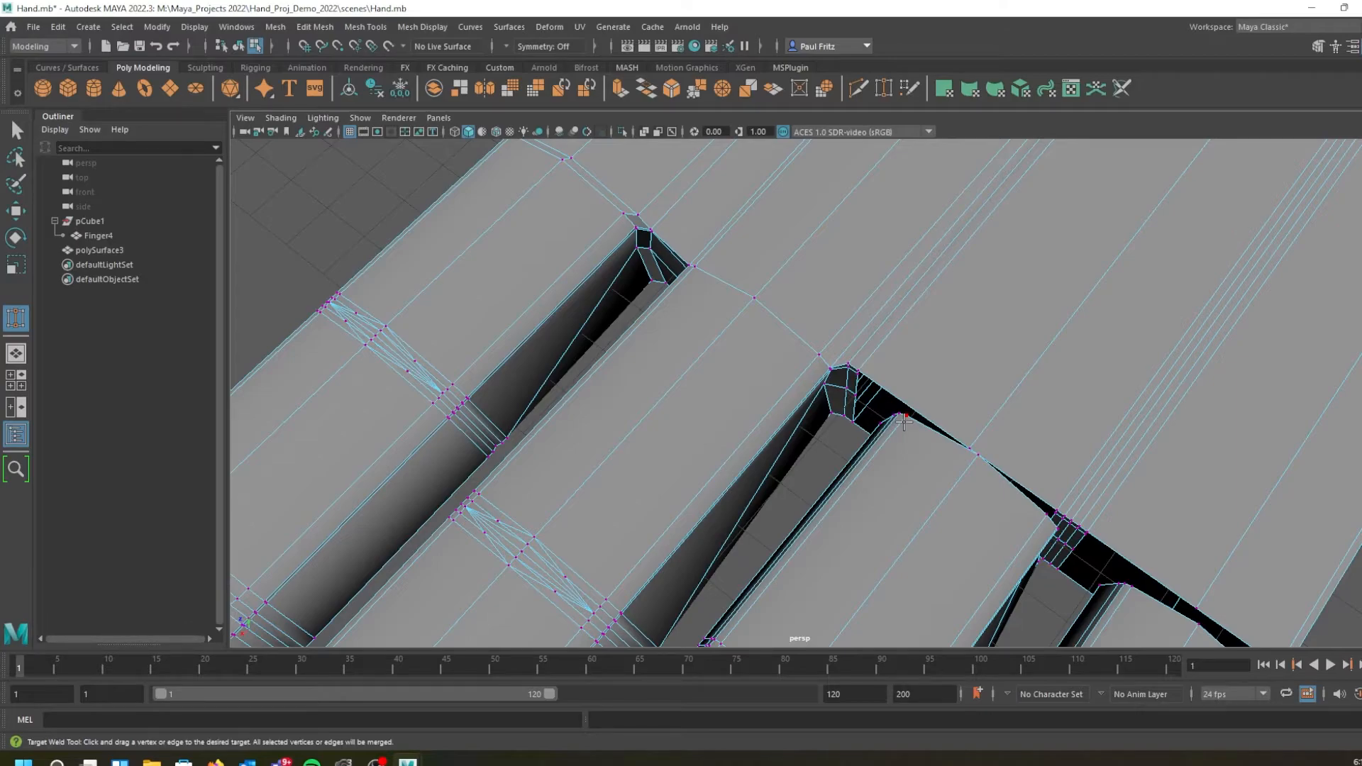
# Target-weld the upper base vertices of the third finger to the matching vertices on the palm edge
pyautogui.keyDown('alt'); pyautogui.moveTo(947, 456); pyautogui.dragTo(735, 331); pyautogui.keyUp('alt')
pyautogui.moveTo(707, 419)
pyautogui.keyDown('alt'); pyautogui.mouseDown()
pyautogui.moveTo(623, 425)
pyautogui.moveTo(664, 439)
pyautogui.moveTo(707, 497)
pyautogui.moveTo(693, 404)
pyautogui.moveTo(663, 450)
pyautogui.moveTo(696, 441)
pyautogui.mouseUp(); pyautogui.keyUp('alt')
pyautogui.keyDown('alt'); pyautogui.moveTo(697, 440); pyautogui.dragTo(663, 441, button='middle'); pyautogui.keyUp('alt')
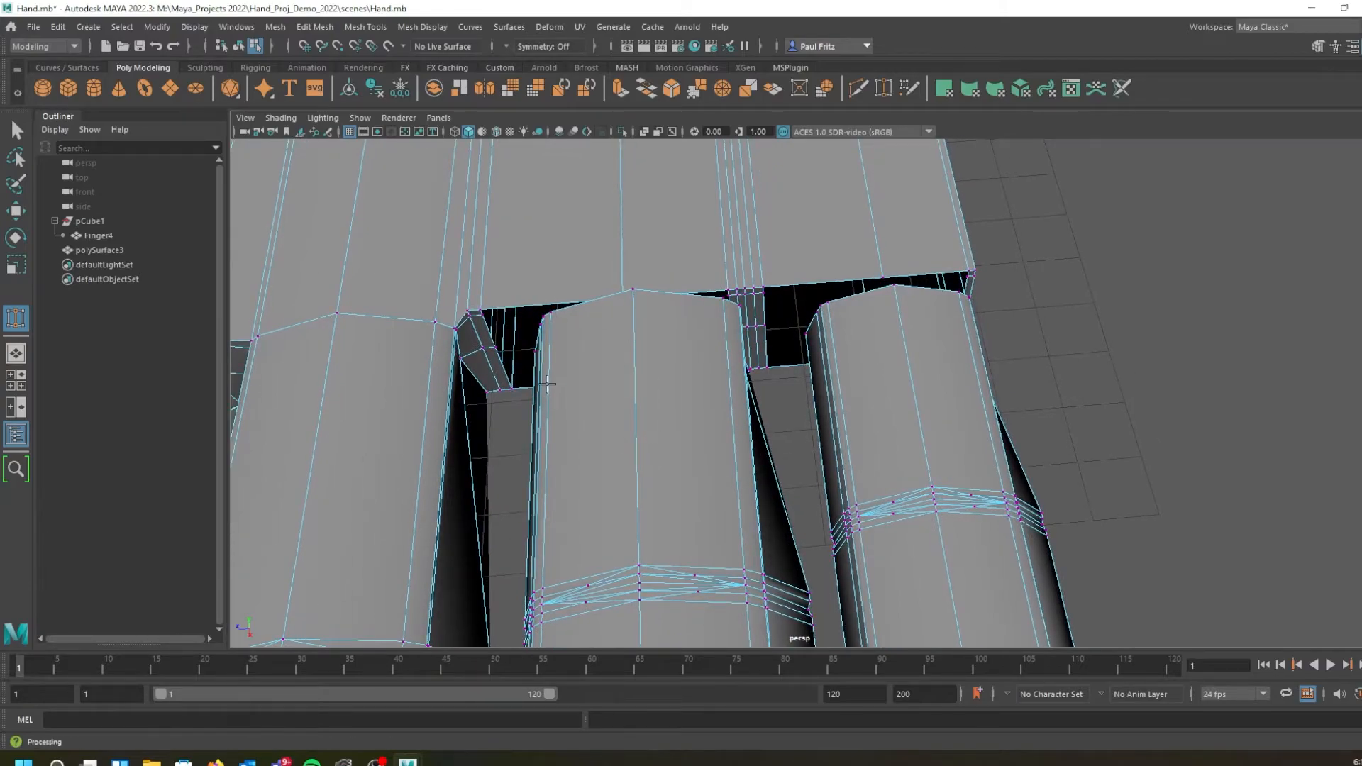
pyautogui.keyDown('alt'); pyautogui.moveTo(627, 443); pyautogui.dragTo(587, 429); pyautogui.keyUp('alt')
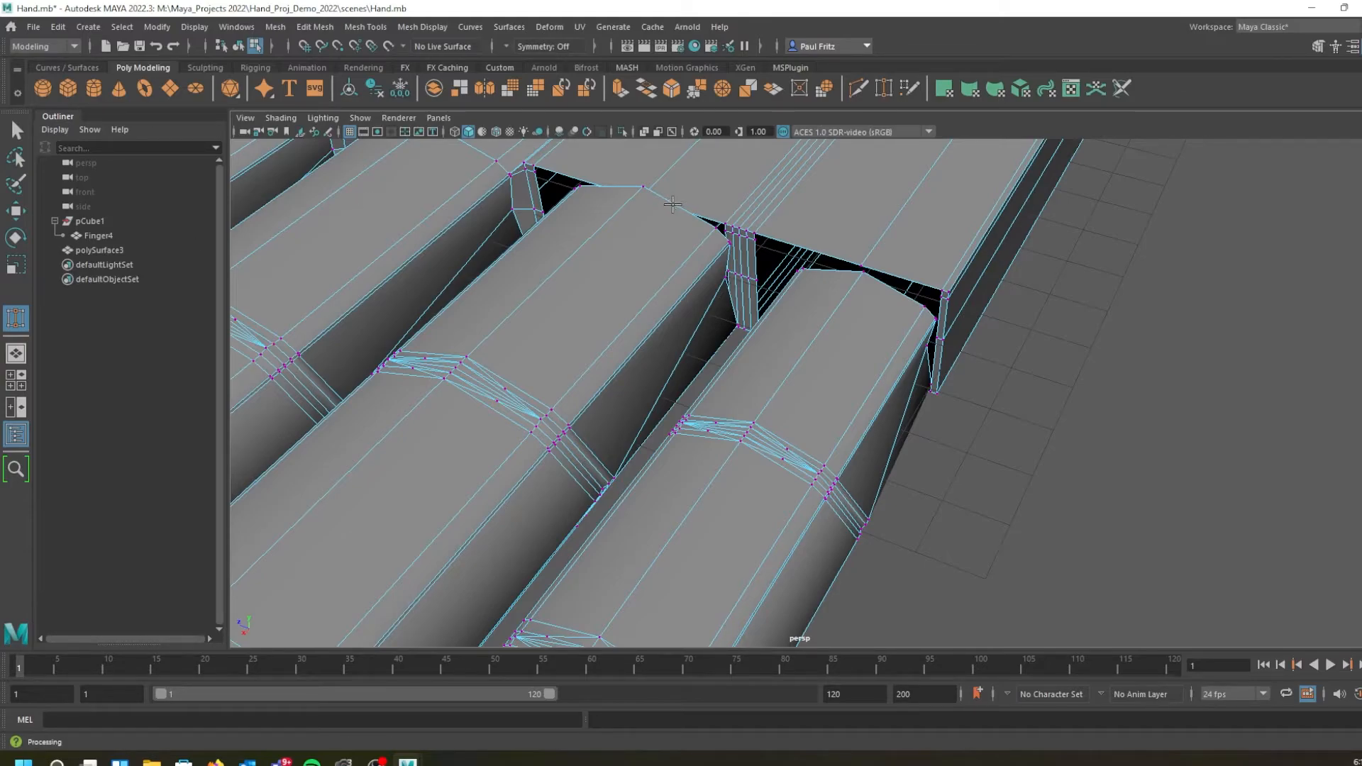
pyautogui.scroll(-4, 673, 204)
pyautogui.keyDown('alt'); pyautogui.moveTo(657, 207); pyautogui.dragTo(667, 249, button='middle'); pyautogui.keyUp('alt')
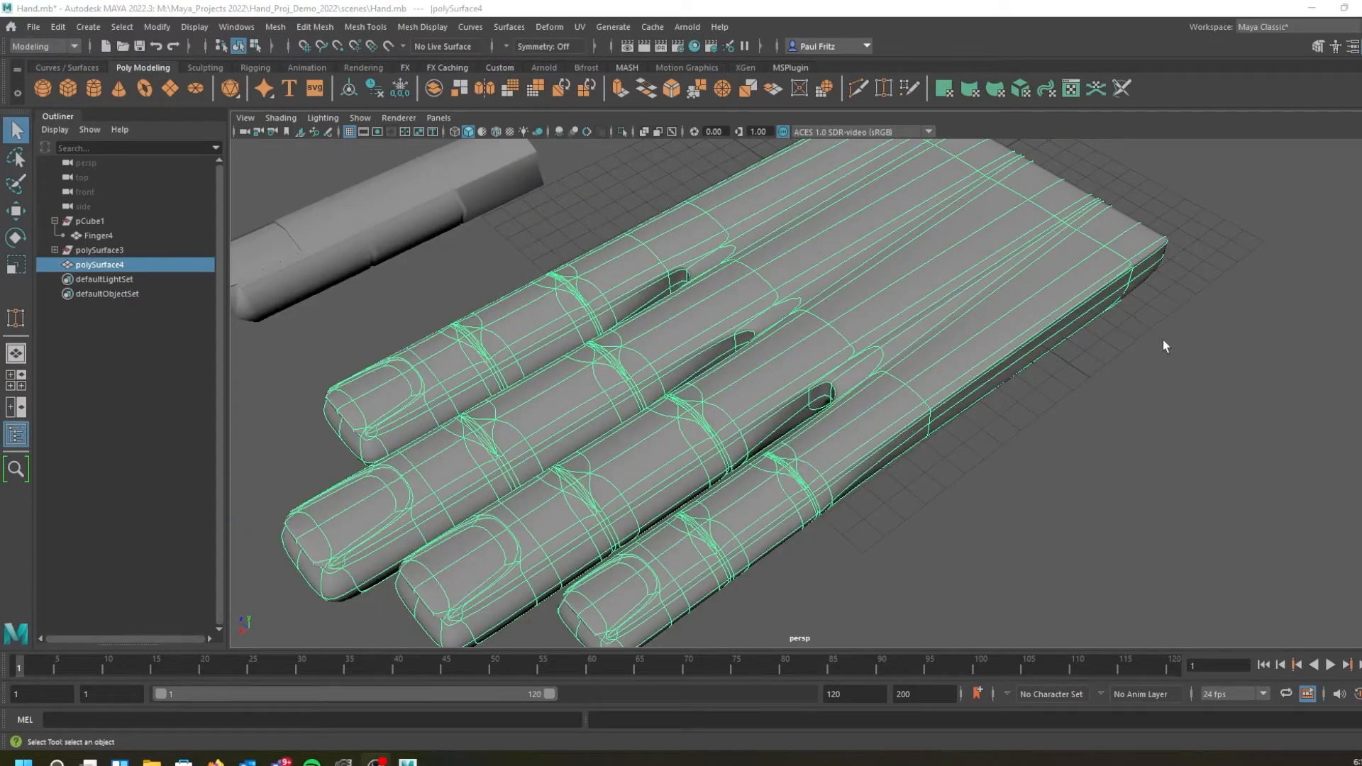
# Examine the smoothed hand mesh from several sides, checking the finger bases and the webs between the fingers
pyautogui.keyDown('alt'); pyautogui.moveTo(982, 322); pyautogui.dragTo(930, 344); pyautogui.keyUp('alt')
pyautogui.keyDown('alt'); pyautogui.moveTo(929, 344); pyautogui.dragTo(880, 381, button='middle'); pyautogui.keyUp('alt')
pyautogui.keyDown('alt'); pyautogui.moveTo(879, 381); pyautogui.dragTo(771, 413); pyautogui.keyUp('alt')
pyautogui.keyDown('alt'); pyautogui.moveTo(797, 359); pyautogui.dragTo(816, 407); pyautogui.keyUp('alt')
pyautogui.scroll(3, 779, 371)
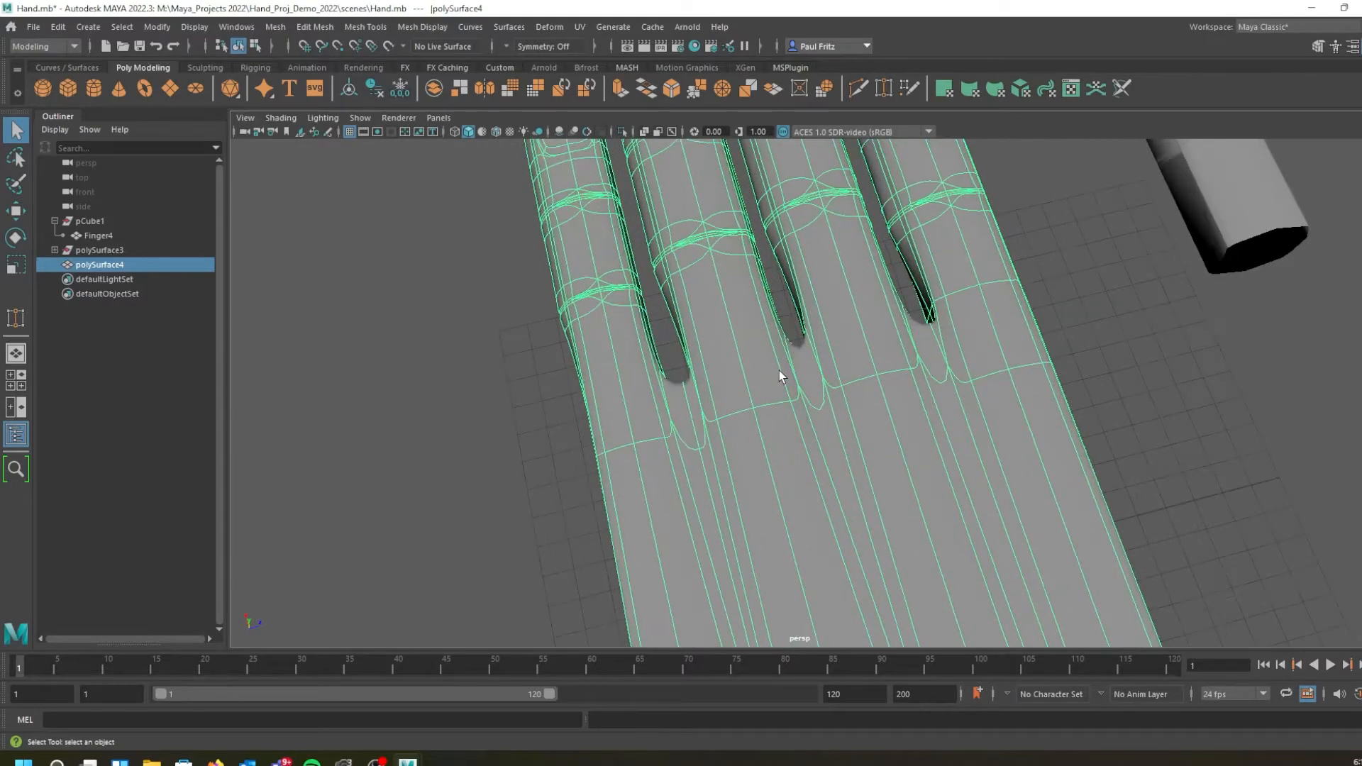
pyautogui.keyDown('alt'); pyautogui.moveTo(742, 380); pyautogui.dragTo(690, 388); pyautogui.keyUp('alt')
pyautogui.keyDown('alt'); pyautogui.moveTo(692, 337); pyautogui.dragTo(764, 356); pyautogui.keyUp('alt')
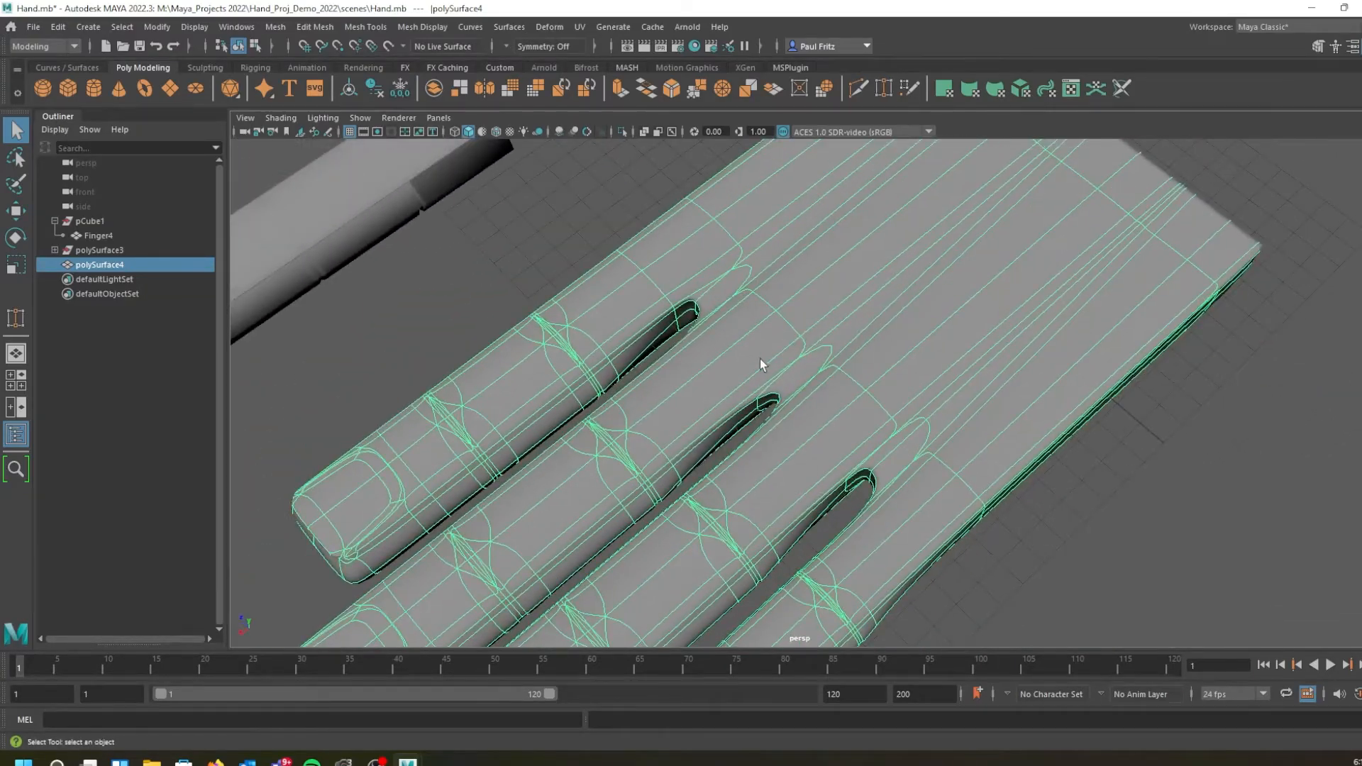
pyautogui.keyDown('alt'); pyautogui.moveTo(692, 328); pyautogui.dragTo(778, 411); pyautogui.keyUp('alt')
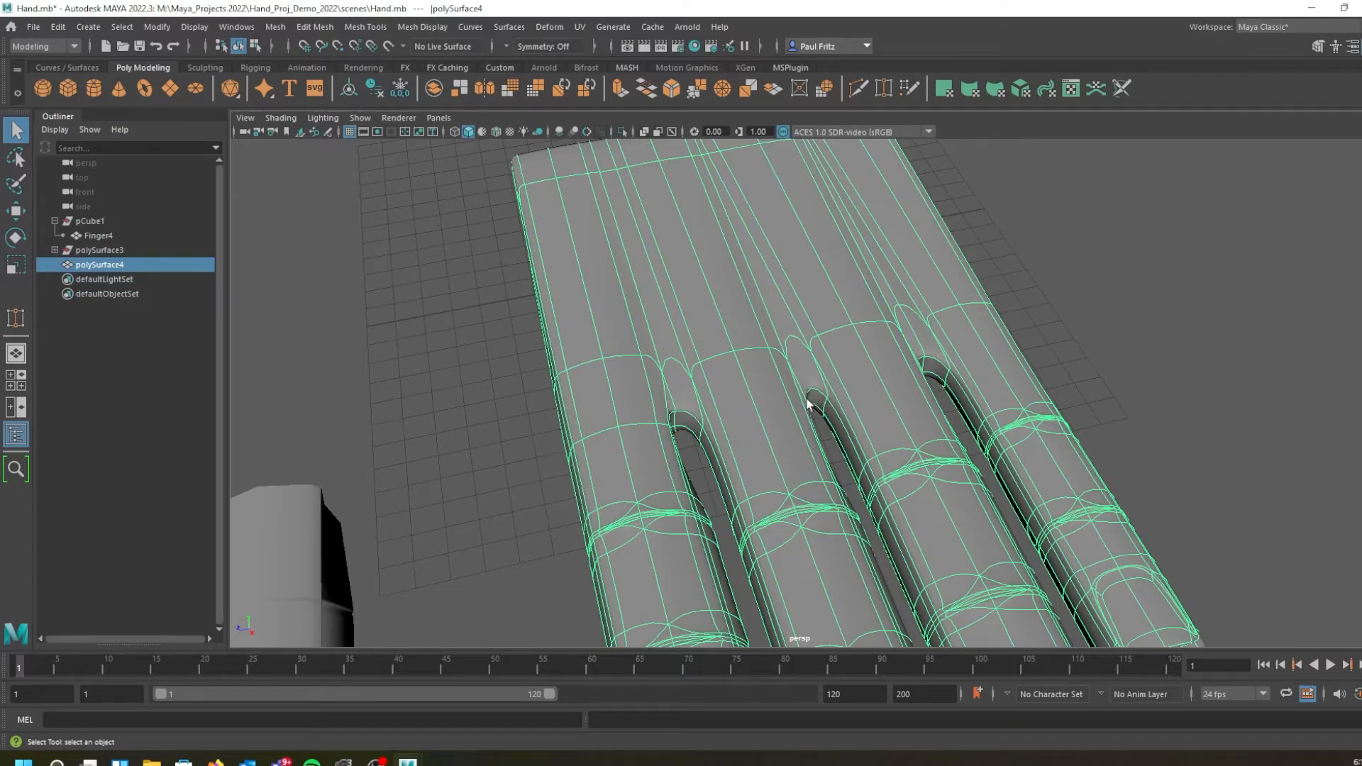
pyautogui.keyDown('alt'); pyautogui.moveTo(721, 418); pyautogui.dragTo(683, 387); pyautogui.keyUp('alt')
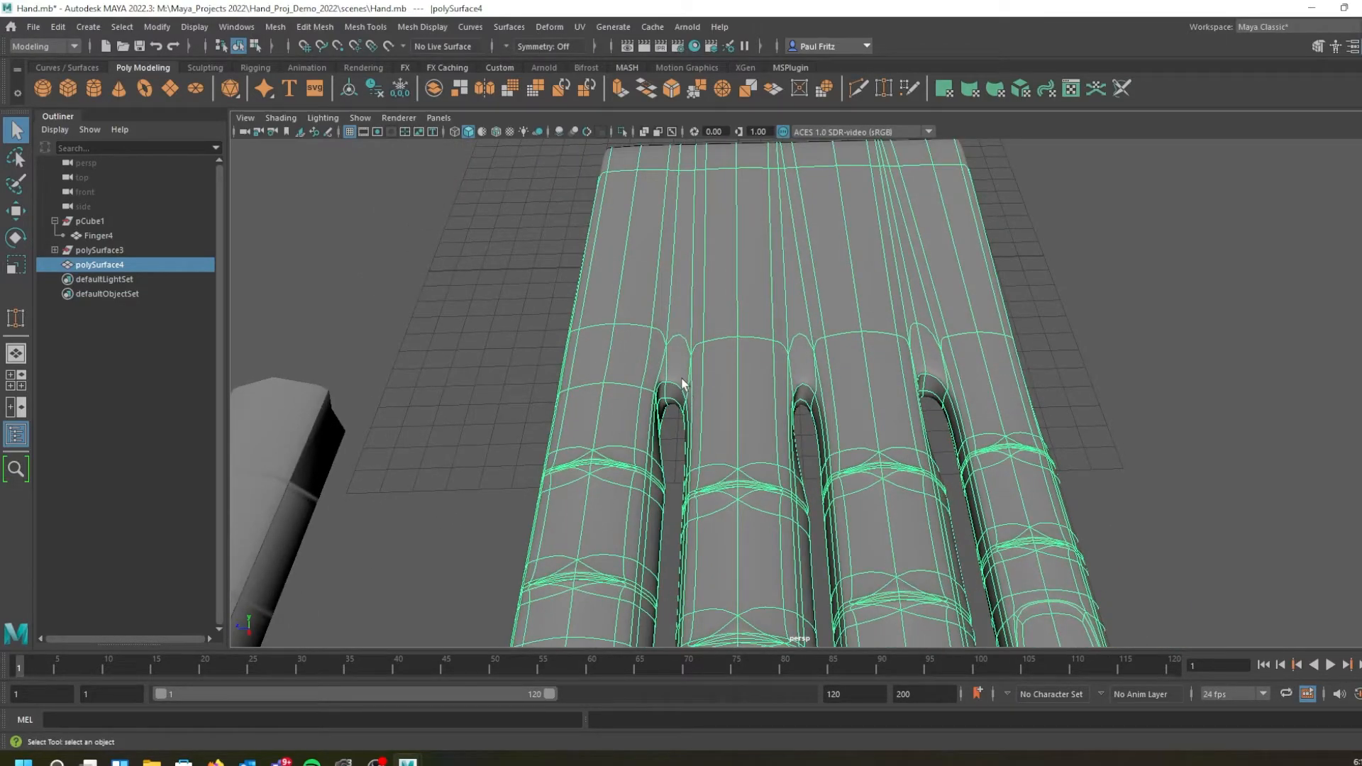
pyautogui.keyDown('alt'); pyautogui.moveTo(691, 429); pyautogui.dragTo(593, 476); pyautogui.keyUp('alt')
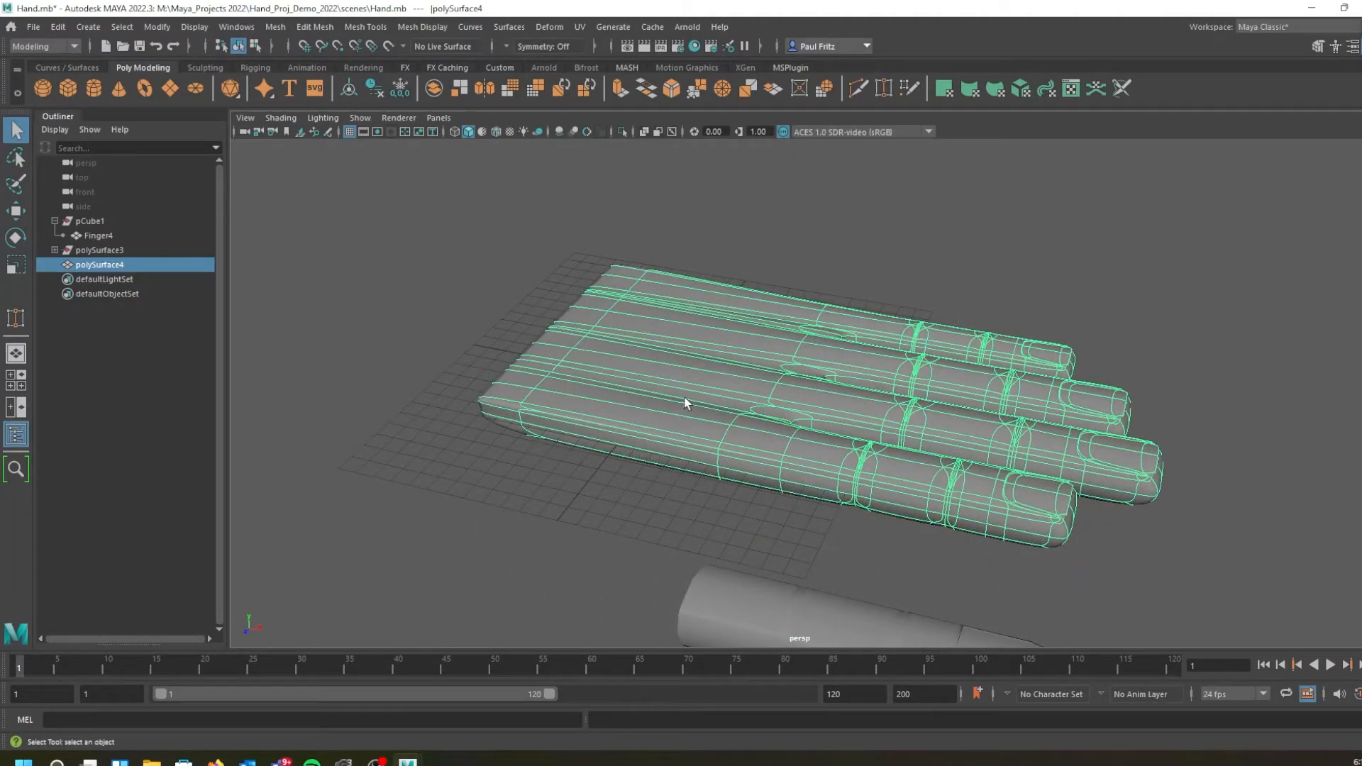
pyautogui.keyDown('alt'); pyautogui.moveTo(671, 406); pyautogui.dragTo(618, 390); pyautogui.keyUp('alt')
pyautogui.scroll(2, 631, 406)
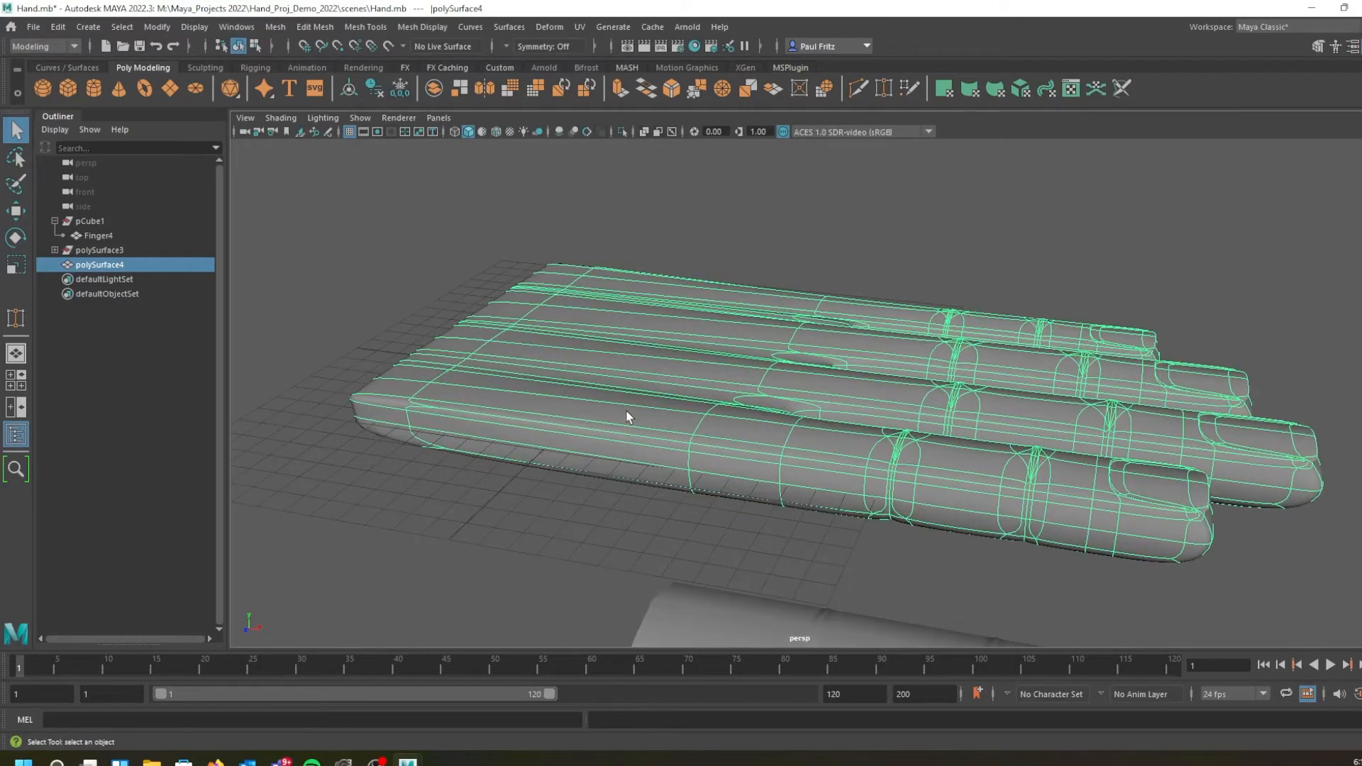
# Turn off the hand's smooth preview and inspect the vertices in the gap between the index and middle fingers
pyautogui.press('1')
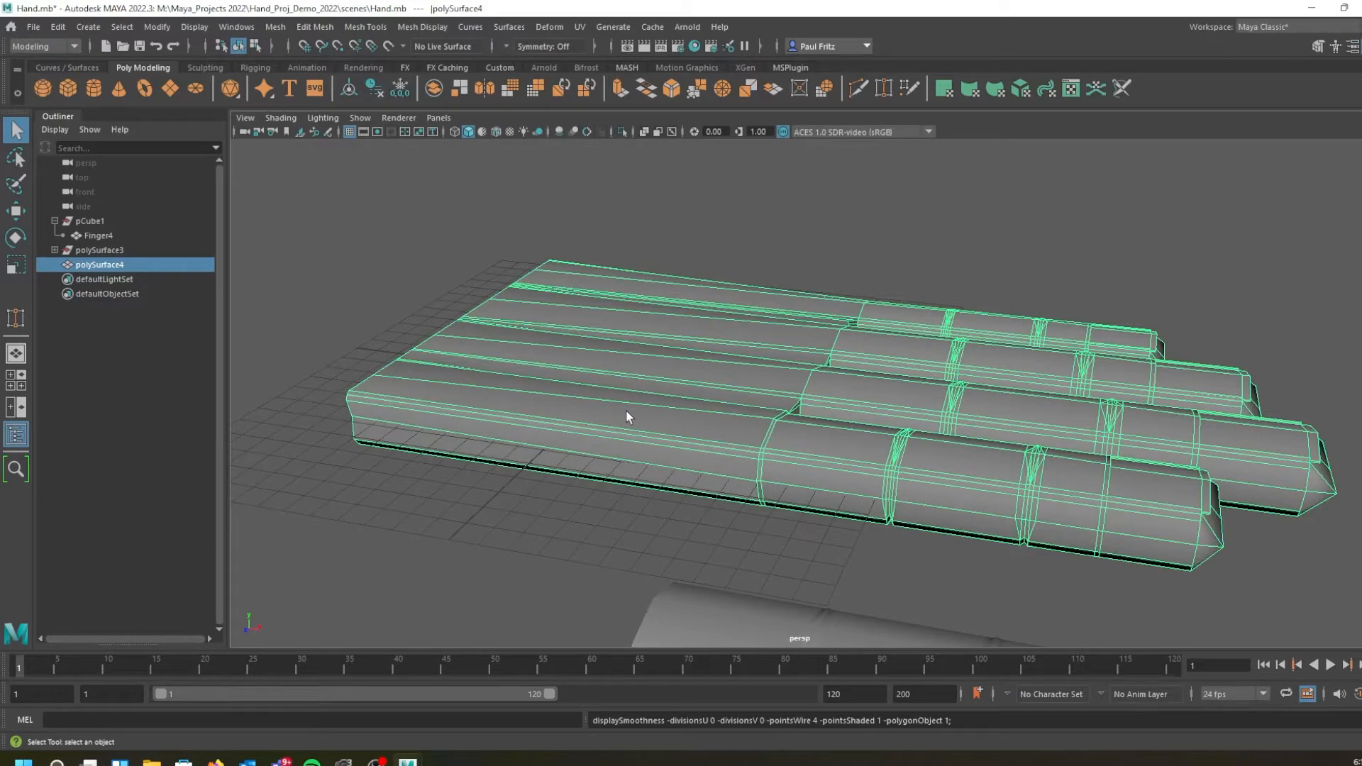
pyautogui.keyDown('alt'); pyautogui.moveTo(625, 410); pyautogui.dragTo(707, 447); pyautogui.keyUp('alt')
pyautogui.keyDown('alt'); pyautogui.moveTo(735, 398); pyautogui.dragTo(545, 367); pyautogui.keyUp('alt')
pyautogui.scroll(5, 692, 377)
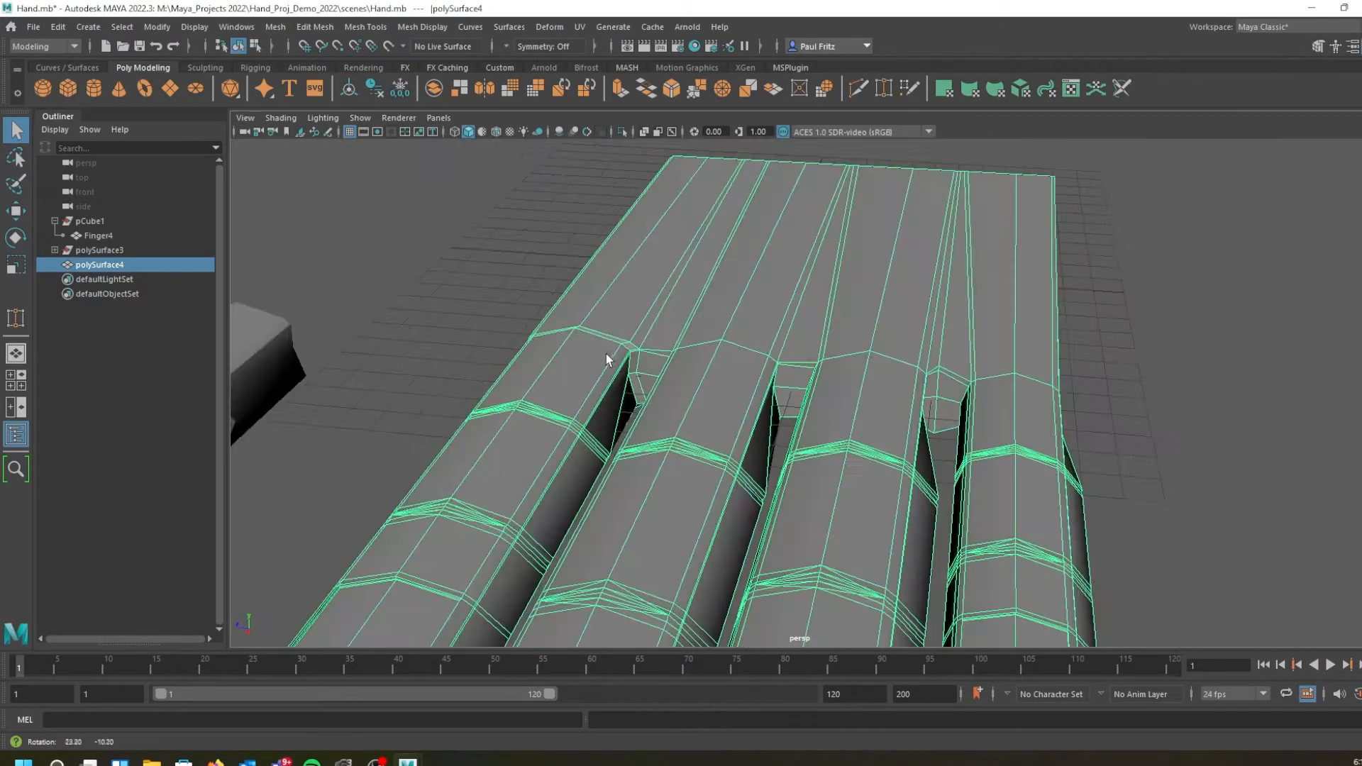
pyautogui.keyDown('alt'); pyautogui.moveTo(607, 355); pyautogui.dragTo(656, 377, button='middle'); pyautogui.keyUp('alt')
pyautogui.keyDown('alt'); pyautogui.moveTo(655, 377); pyautogui.dragTo(622, 386); pyautogui.keyUp('alt')
pyautogui.moveTo(614, 370); pyautogui.dragTo(543, 371, button='right')
pyautogui.keyDown('alt'); pyautogui.moveTo(538, 371); pyautogui.dragTo(644, 377); pyautogui.keyUp('alt')
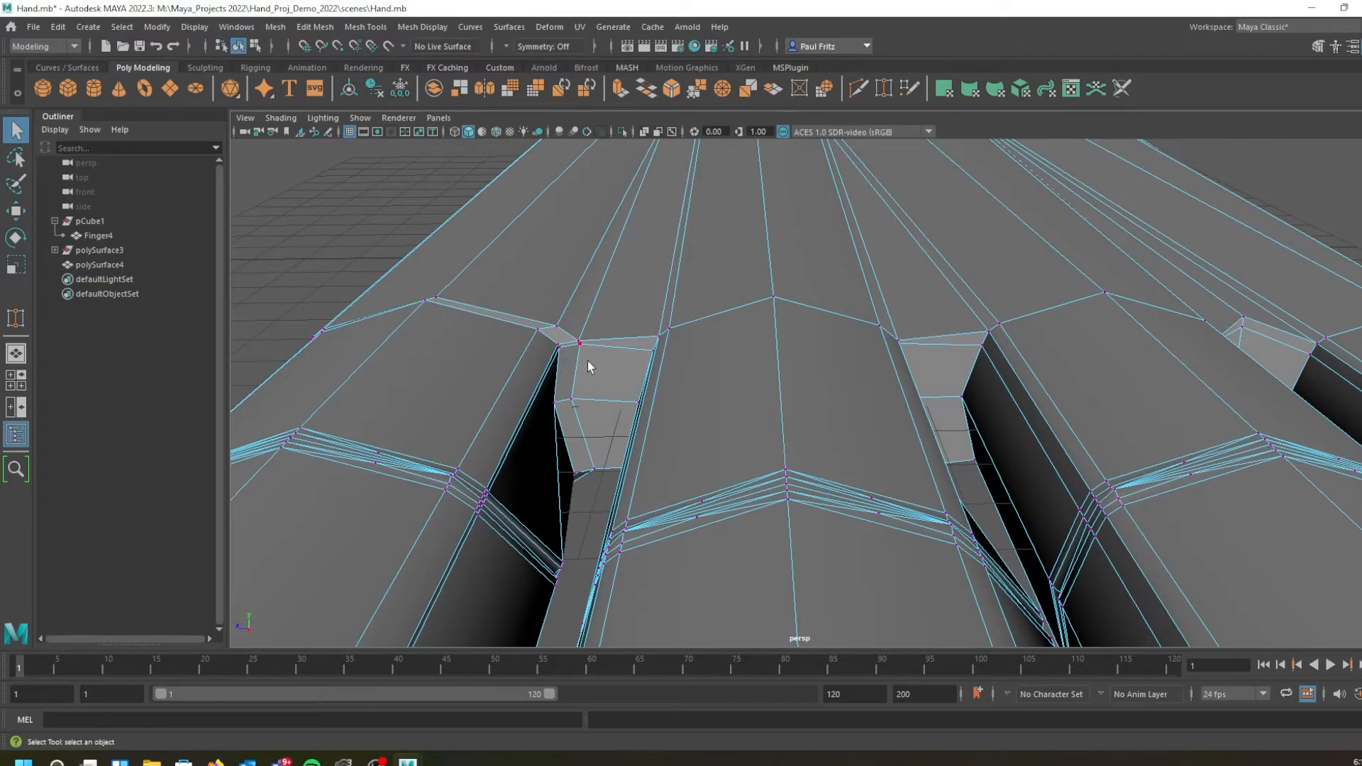
pyautogui.scroll(2, 589, 358)
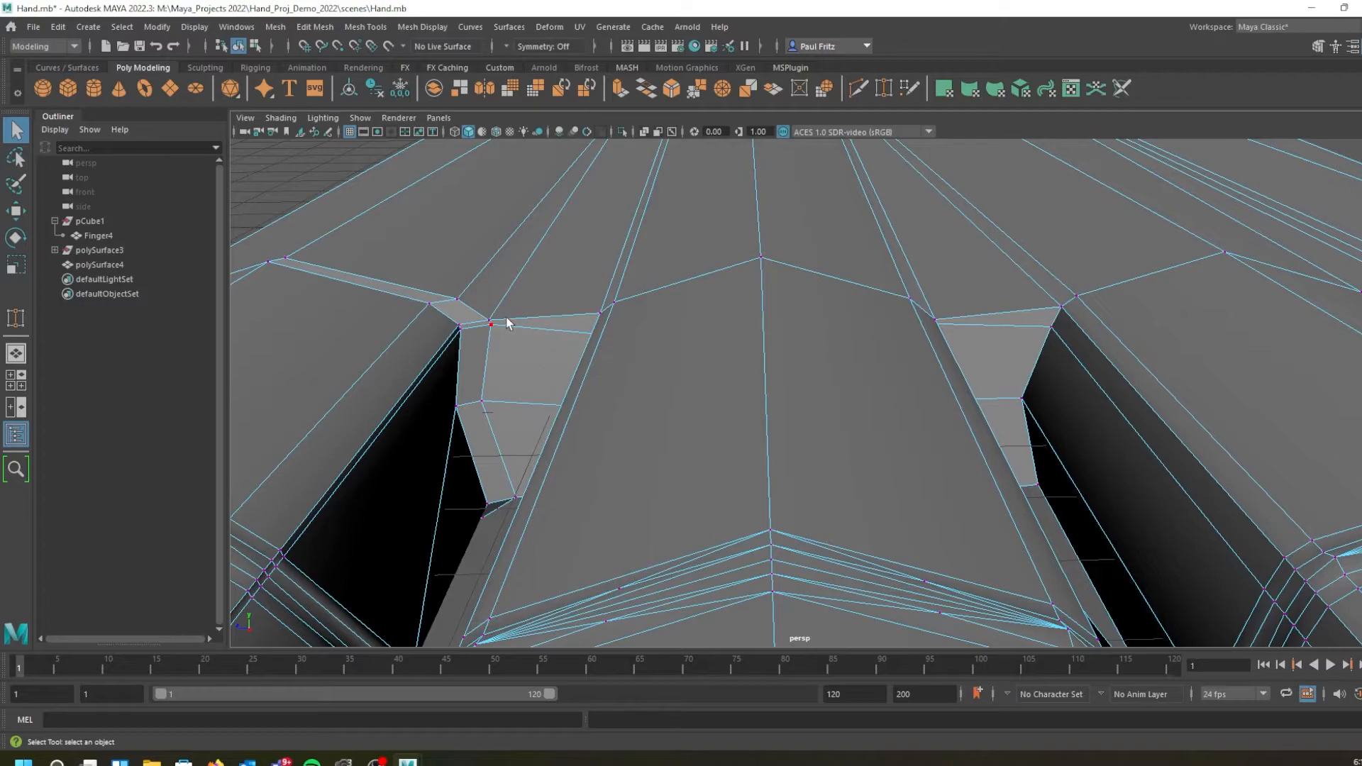
pyautogui.scroll(-3, 561, 275)
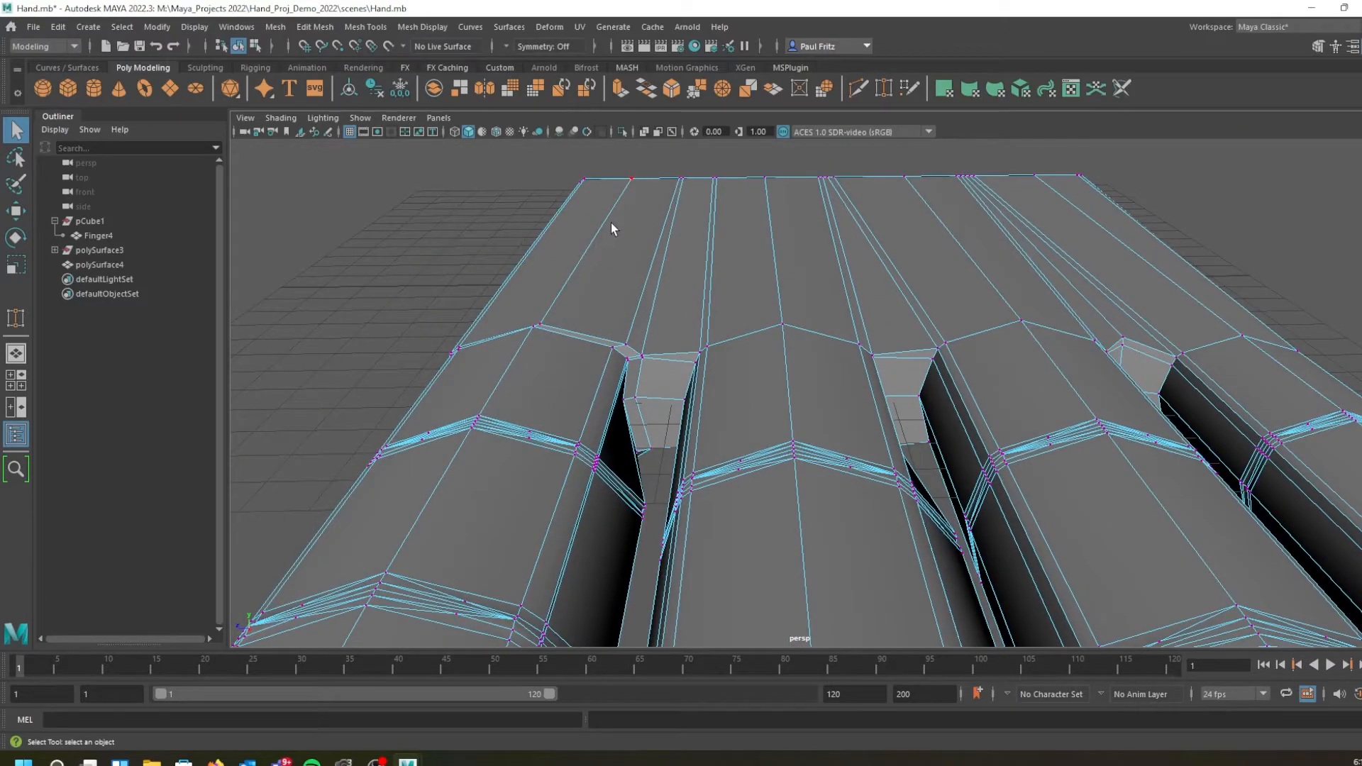
# Select the edge line running from the palm down the index-middle web and move it slightly toward the middle finger
pyautogui.rightClick(667, 309)
pyautogui.click(659, 271)
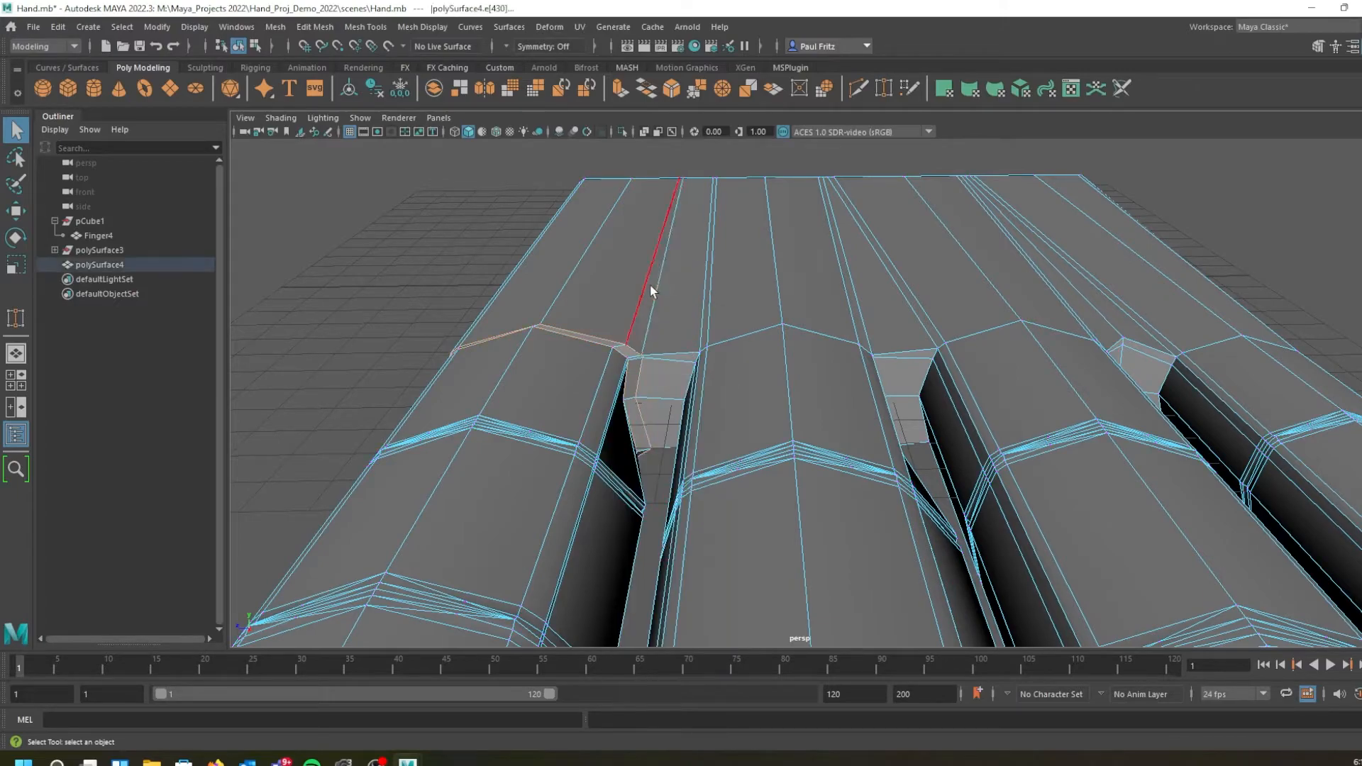
pyautogui.click(655, 305)
pyautogui.keyDown('alt'); pyautogui.moveTo(646, 413); pyautogui.dragTo(648, 382); pyautogui.keyUp('alt')
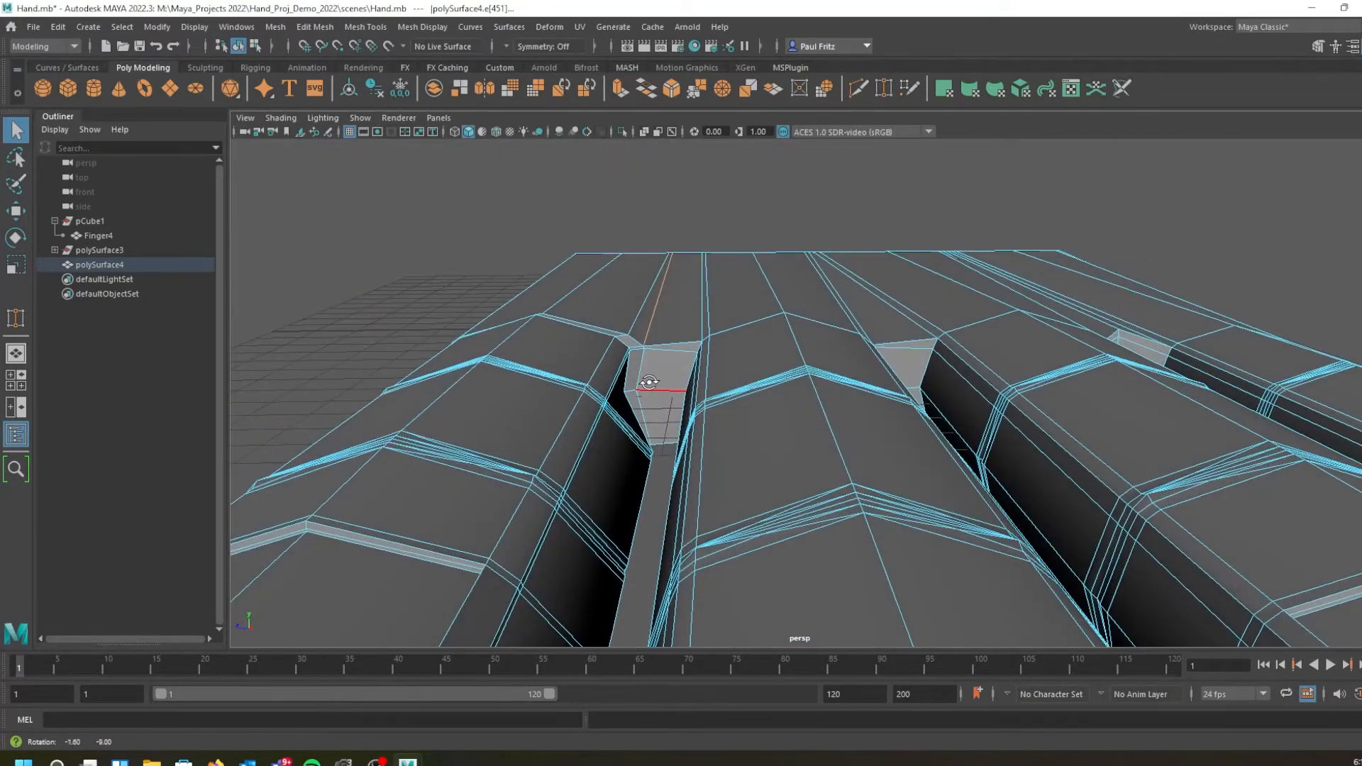
pyautogui.scroll(3, 648, 357)
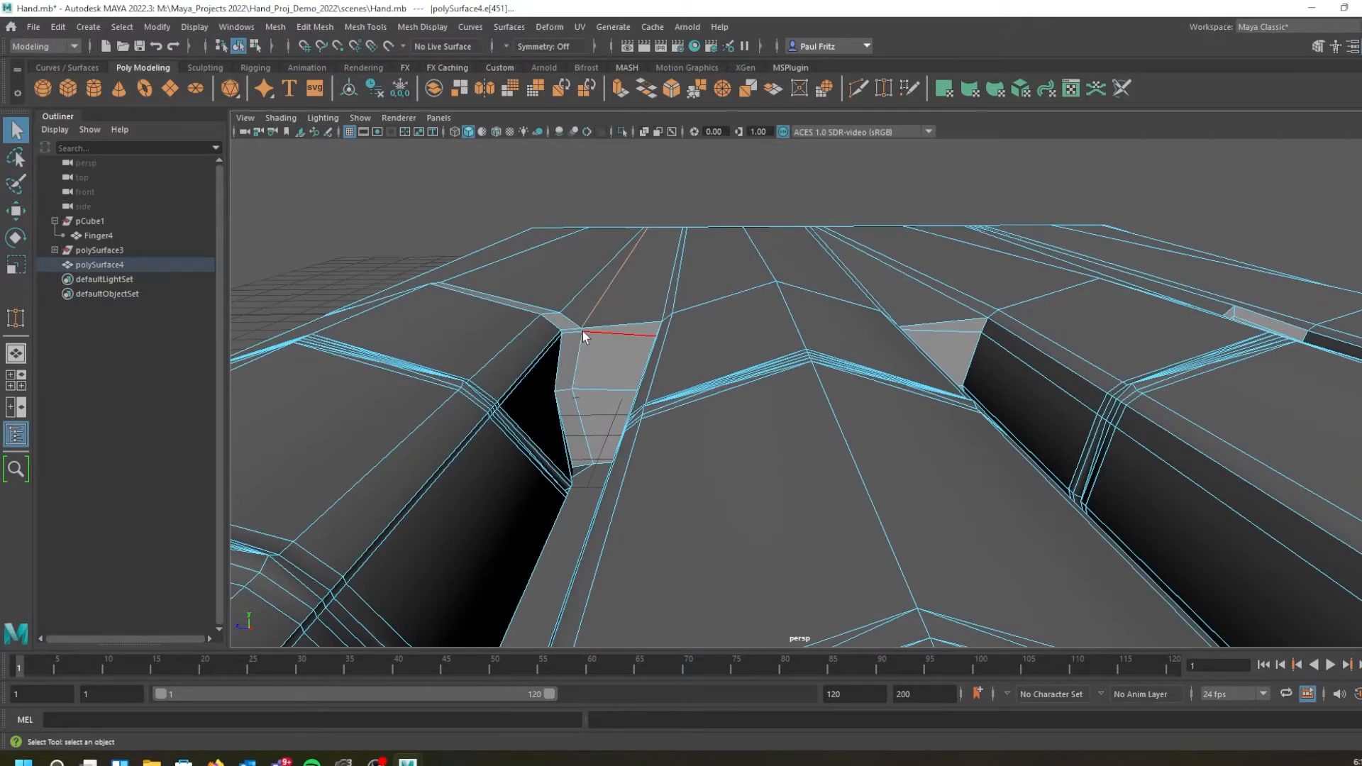
pyautogui.scroll(3, 582, 330)
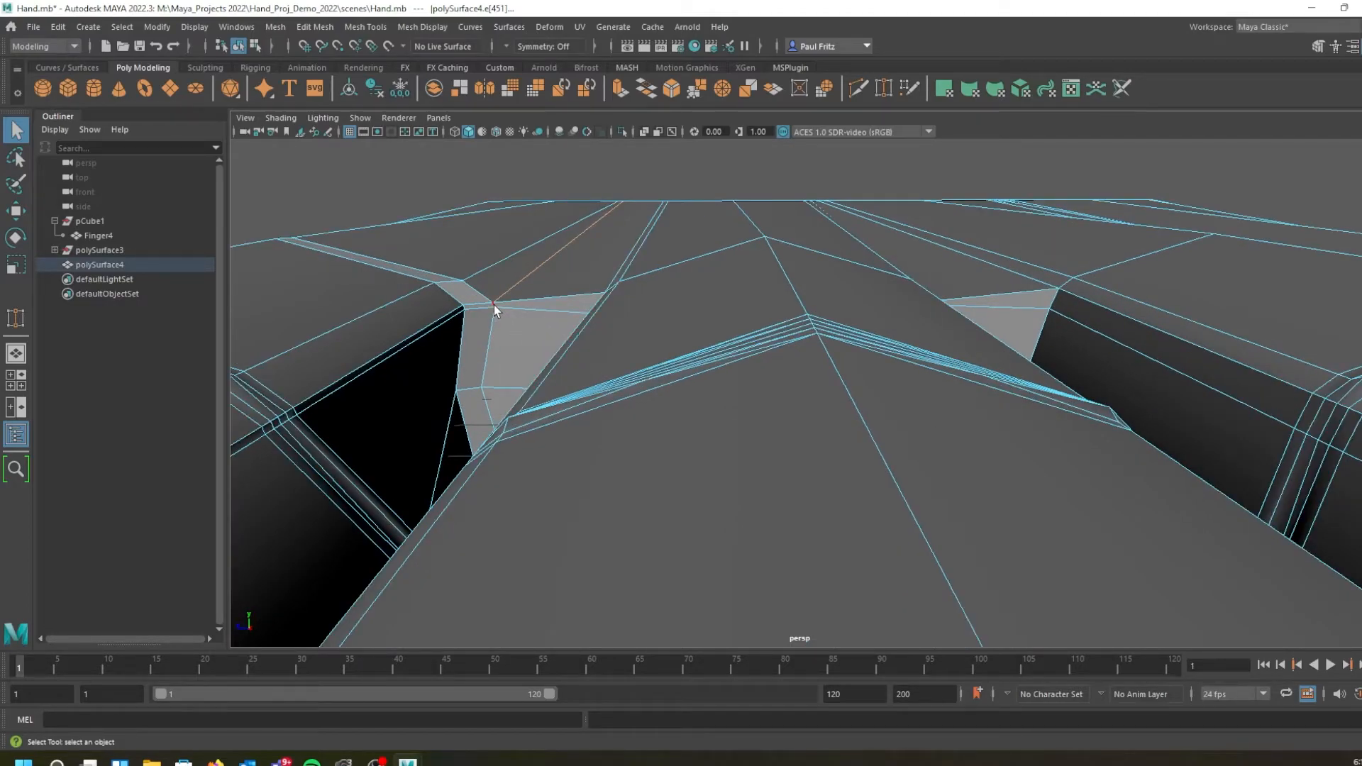
pyautogui.click(493, 305)
pyautogui.keyDown('alt'); pyautogui.moveTo(469, 390); pyautogui.dragTo(507, 368); pyautogui.keyUp('alt')
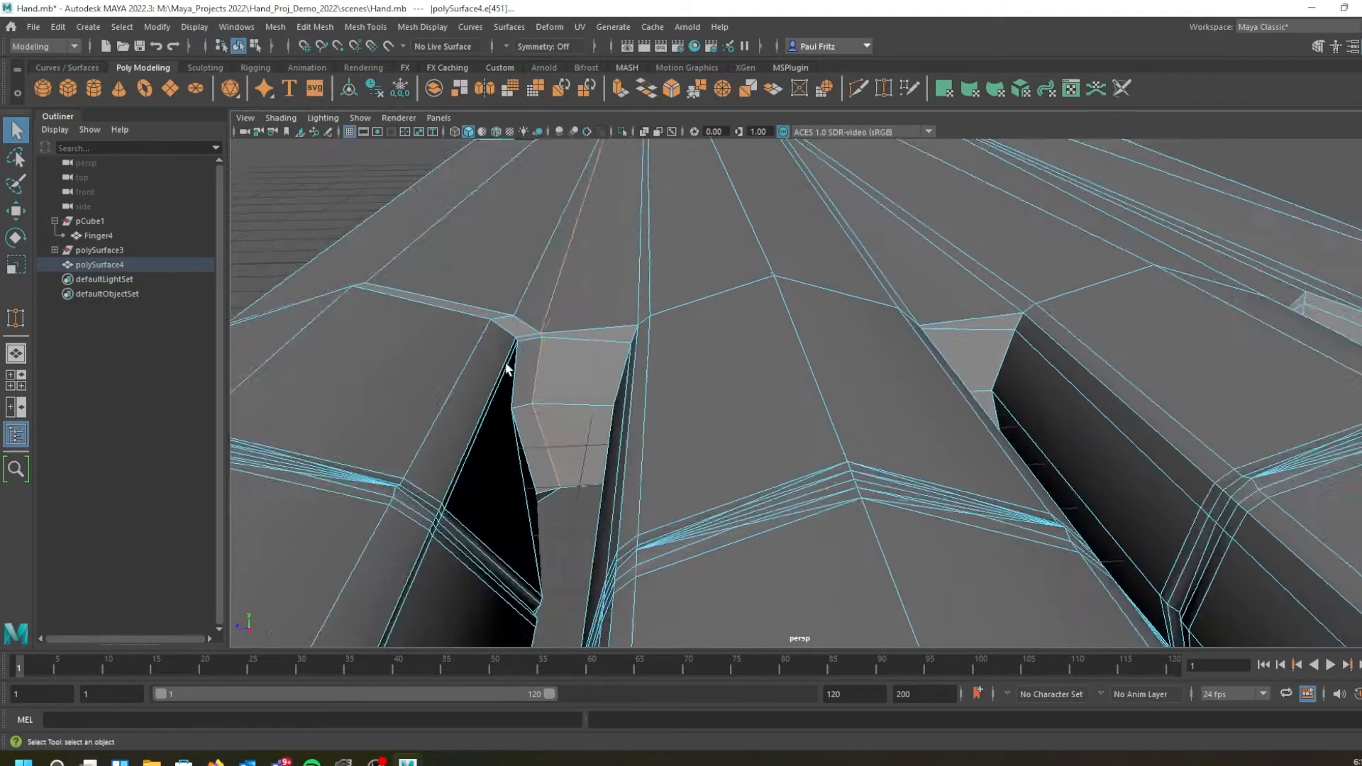
pyautogui.press('w')
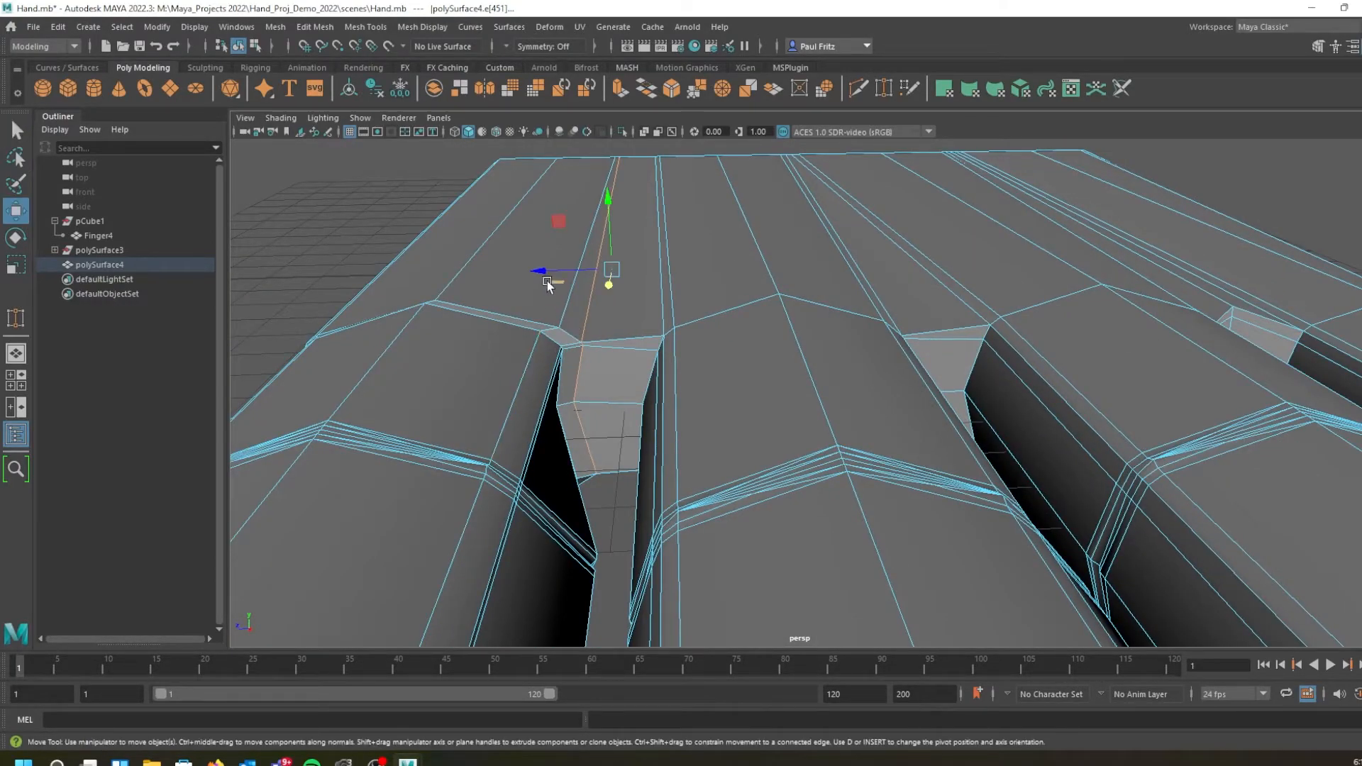
pyautogui.moveTo(537, 272); pyautogui.dragTo(560, 274)
# Move the index-side vertex midway down the web between the index and middle fingers sideways into the gap
pyautogui.keyDown('alt'); pyautogui.moveTo(541, 432); pyautogui.dragTo(509, 429); pyautogui.keyUp('alt')
pyautogui.moveTo(544, 390); pyautogui.dragTo(475, 375, button='right')
pyautogui.scroll(2, 493, 377)
pyautogui.keyDown('alt'); pyautogui.moveTo(493, 376); pyautogui.dragTo(542, 419); pyautogui.keyUp('alt')
pyautogui.click(458, 395)
pyautogui.keyDown('alt'); pyautogui.moveTo(576, 459); pyautogui.dragTo(641, 454); pyautogui.keyUp('alt')
pyautogui.keyDown('alt'); pyautogui.moveTo(800, 412); pyautogui.dragTo(718, 353, button='middle'); pyautogui.keyUp('alt')
pyautogui.keyDown('alt'); pyautogui.moveTo(523, 426); pyautogui.dragTo(549, 424, button='right'); pyautogui.keyUp('alt')
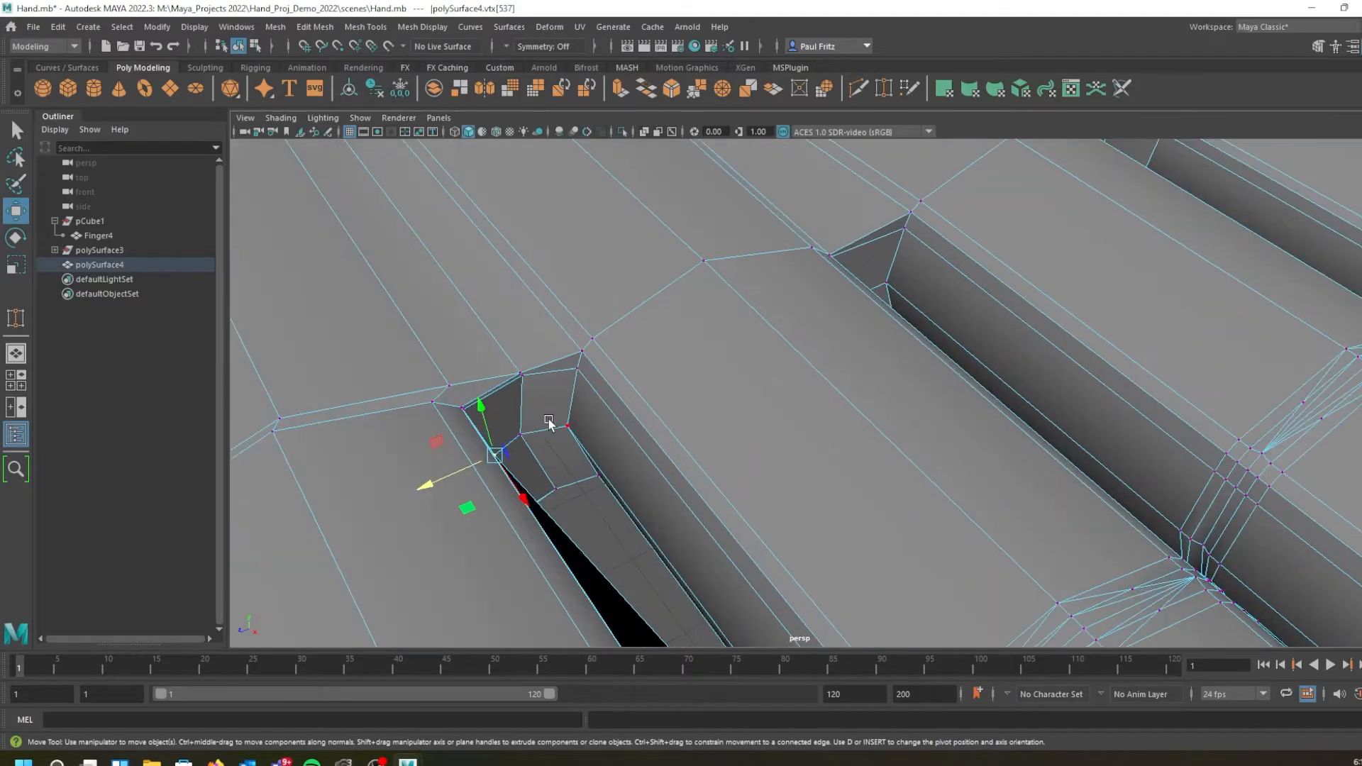
# Move the web's central vertex between the index and middle fingers toward the fingertips and adjust it sideways
pyautogui.click(522, 434)
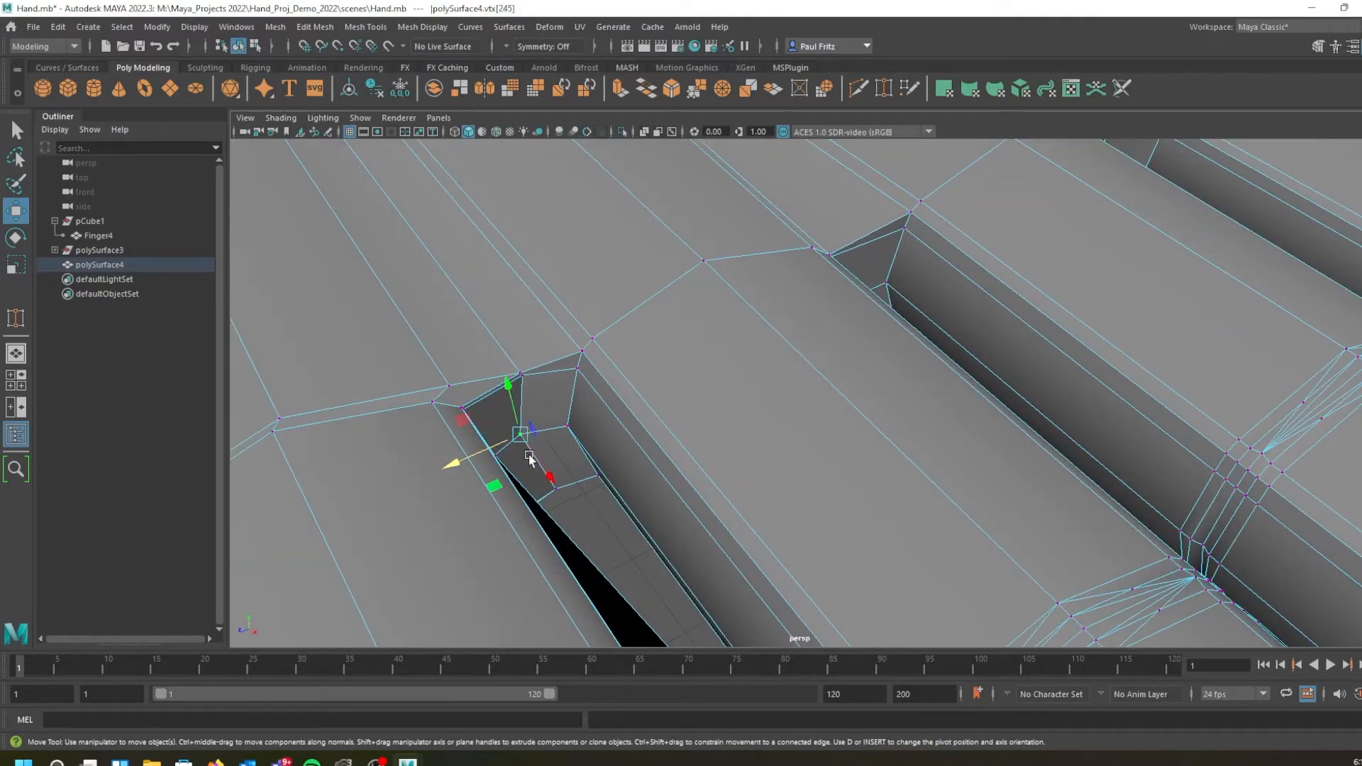
pyautogui.moveTo(550, 473); pyautogui.dragTo(565, 483, button='middle')
pyautogui.moveTo(606, 490)
pyautogui.keyDown('alt'); pyautogui.mouseDown()
pyautogui.moveTo(567, 445)
pyautogui.moveTo(562, 411)
pyautogui.moveTo(568, 457)
pyautogui.moveTo(542, 440)
pyautogui.mouseUp(); pyautogui.keyUp('alt')
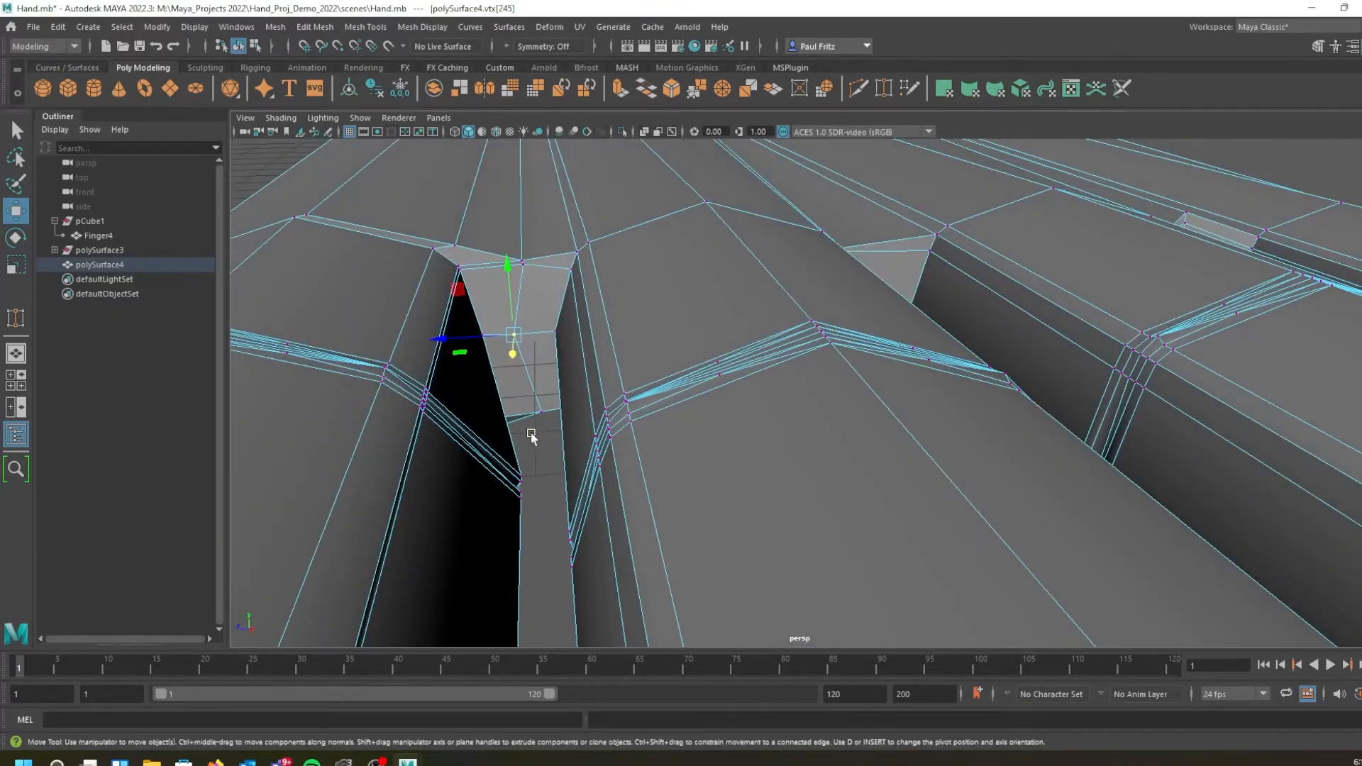
pyautogui.moveTo(439, 344); pyautogui.dragTo(561, 504)
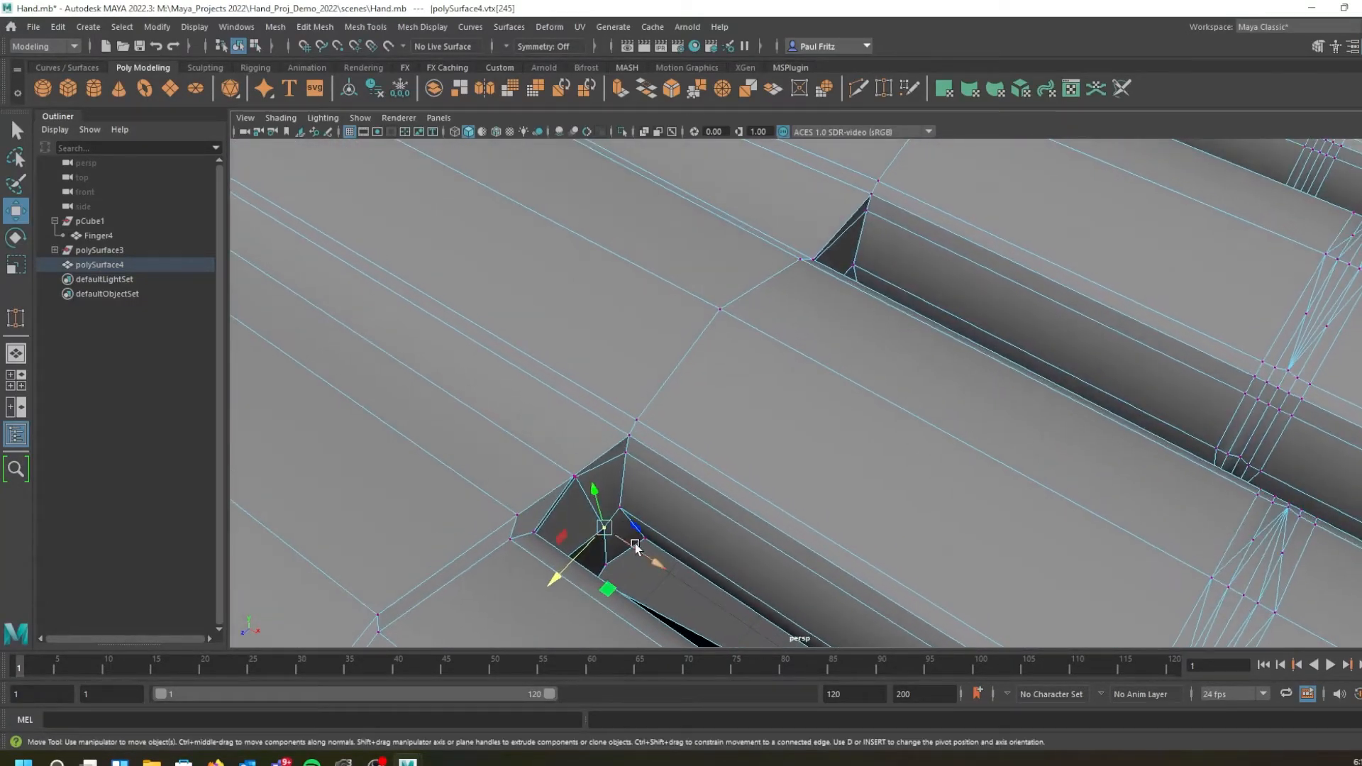
pyautogui.moveTo(653, 563); pyautogui.dragTo(657, 562)
# Turn on the smooth preview and adjust the central web vertex along the length of the fingers
pyautogui.press('3')
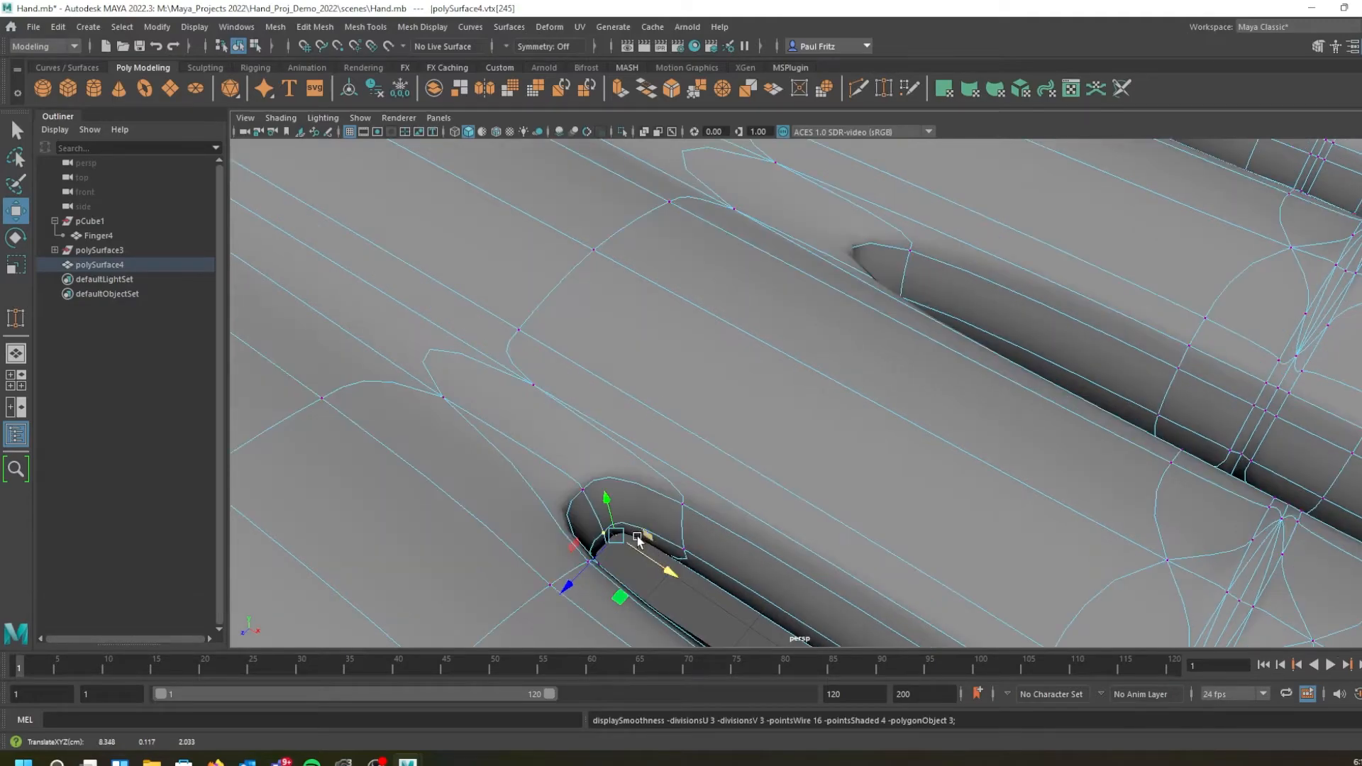
pyautogui.scroll(-3, 631, 511)
pyautogui.keyDown('alt'); pyautogui.moveTo(597, 486); pyautogui.dragTo(599, 504); pyautogui.keyUp('alt')
pyautogui.keyDown('alt'); pyautogui.moveTo(601, 488); pyautogui.dragTo(493, 427, button='middle'); pyautogui.keyUp('alt')
pyautogui.keyDown('alt'); pyautogui.moveTo(494, 429); pyautogui.dragTo(524, 413); pyautogui.keyUp('alt')
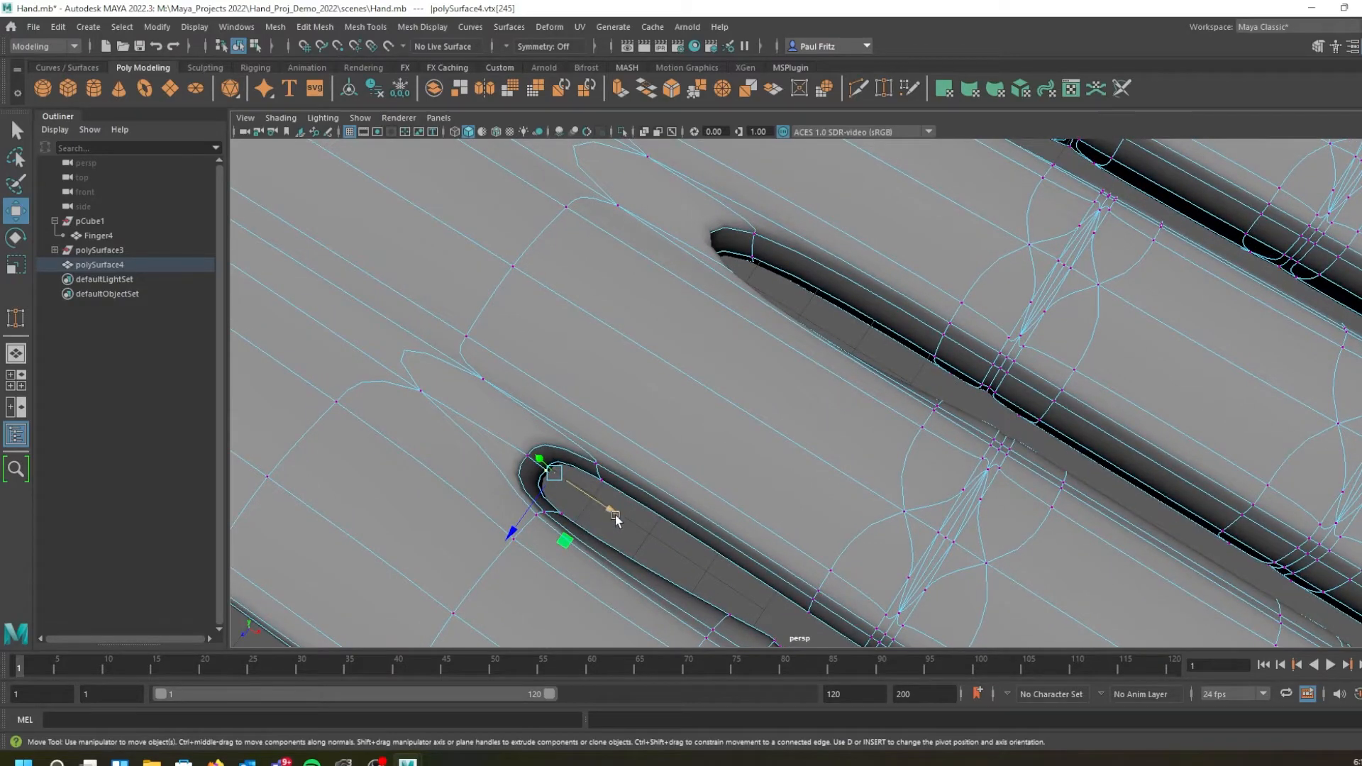
pyautogui.moveTo(613, 511); pyautogui.dragTo(529, 431)
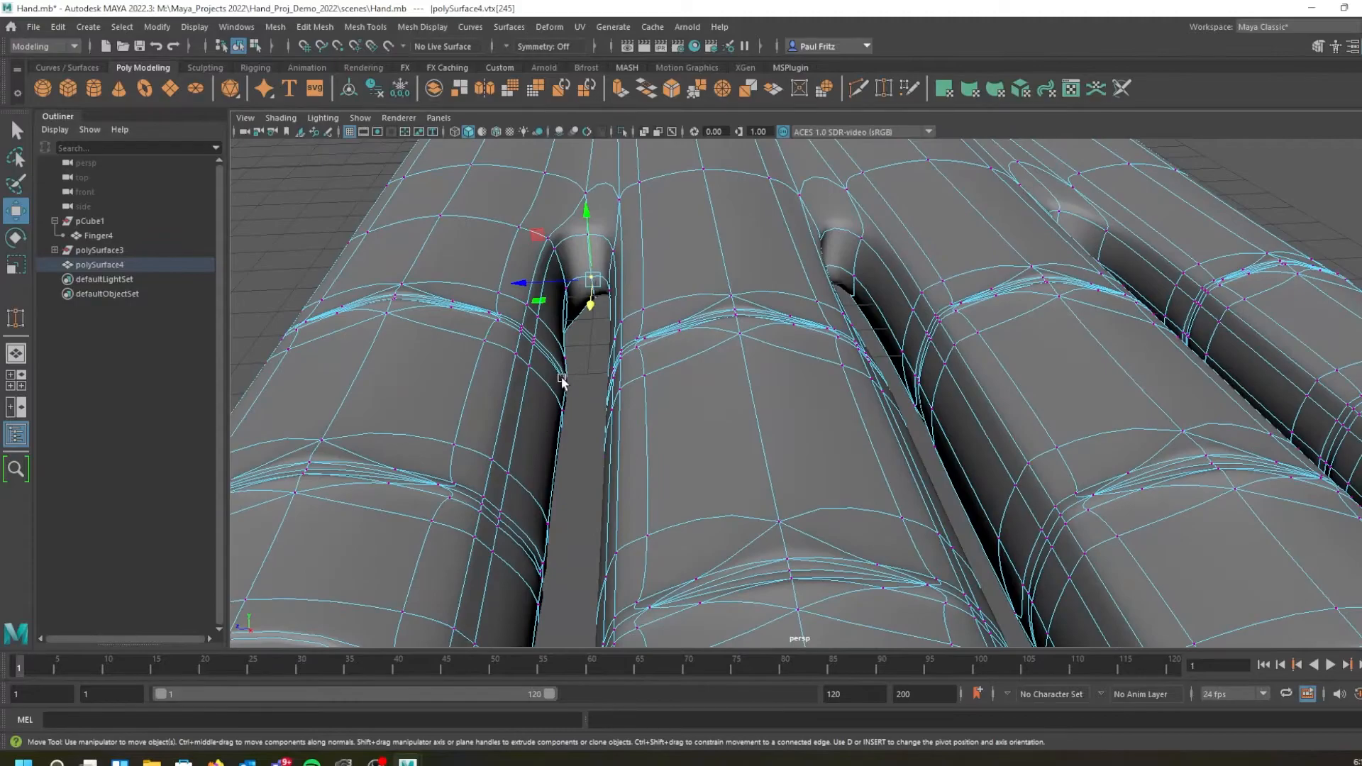
# Check the smoothed webs between all the fingers, and turn off the smooth preview
pyautogui.keyDown('alt'); pyautogui.moveTo(509, 303); pyautogui.dragTo(593, 332); pyautogui.keyUp('alt')
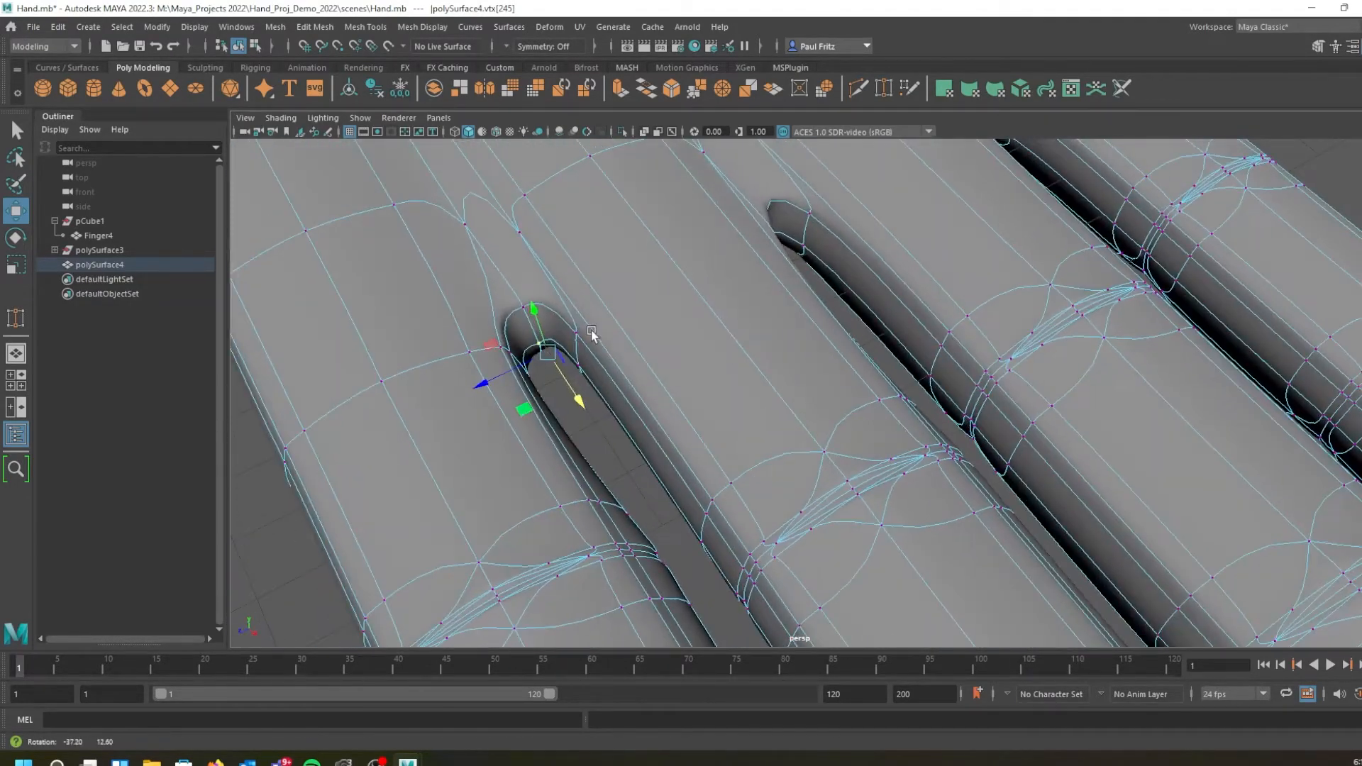
pyautogui.keyDown('alt'); pyautogui.moveTo(712, 313); pyautogui.dragTo(495, 384, button='middle'); pyautogui.keyUp('alt')
pyautogui.keyDown('alt'); pyautogui.moveTo(495, 384); pyautogui.dragTo(431, 349); pyautogui.keyUp('alt')
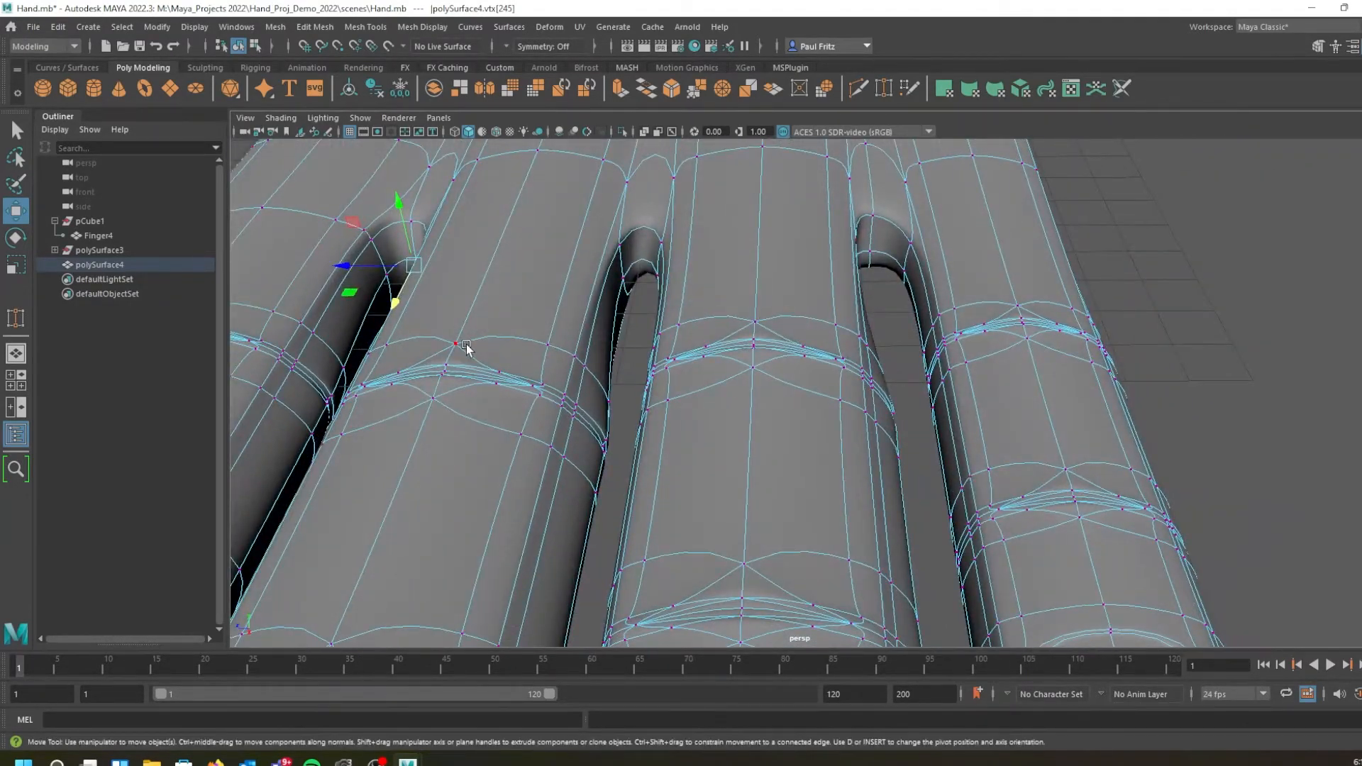
pyautogui.press('1')
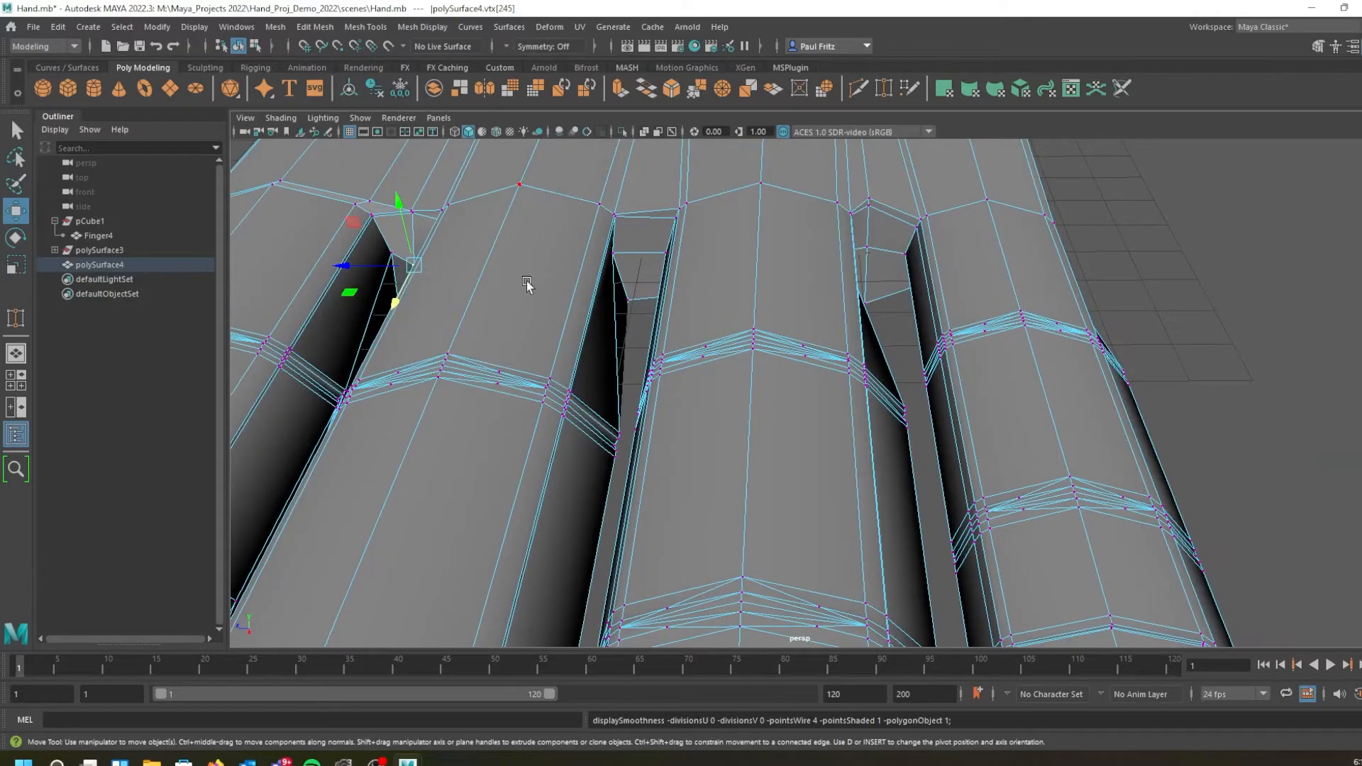
# Select the edges down the middle-finger side of the web between the middle and ring fingers and shift them slightly sideways
pyautogui.keyDown('alt'); pyautogui.moveTo(569, 264); pyautogui.dragTo(738, 397, button='middle'); pyautogui.keyUp('alt')
pyautogui.scroll(3, 625, 365)
pyautogui.keyDown('alt'); pyautogui.moveTo(737, 396); pyautogui.dragTo(700, 350); pyautogui.keyUp('alt')
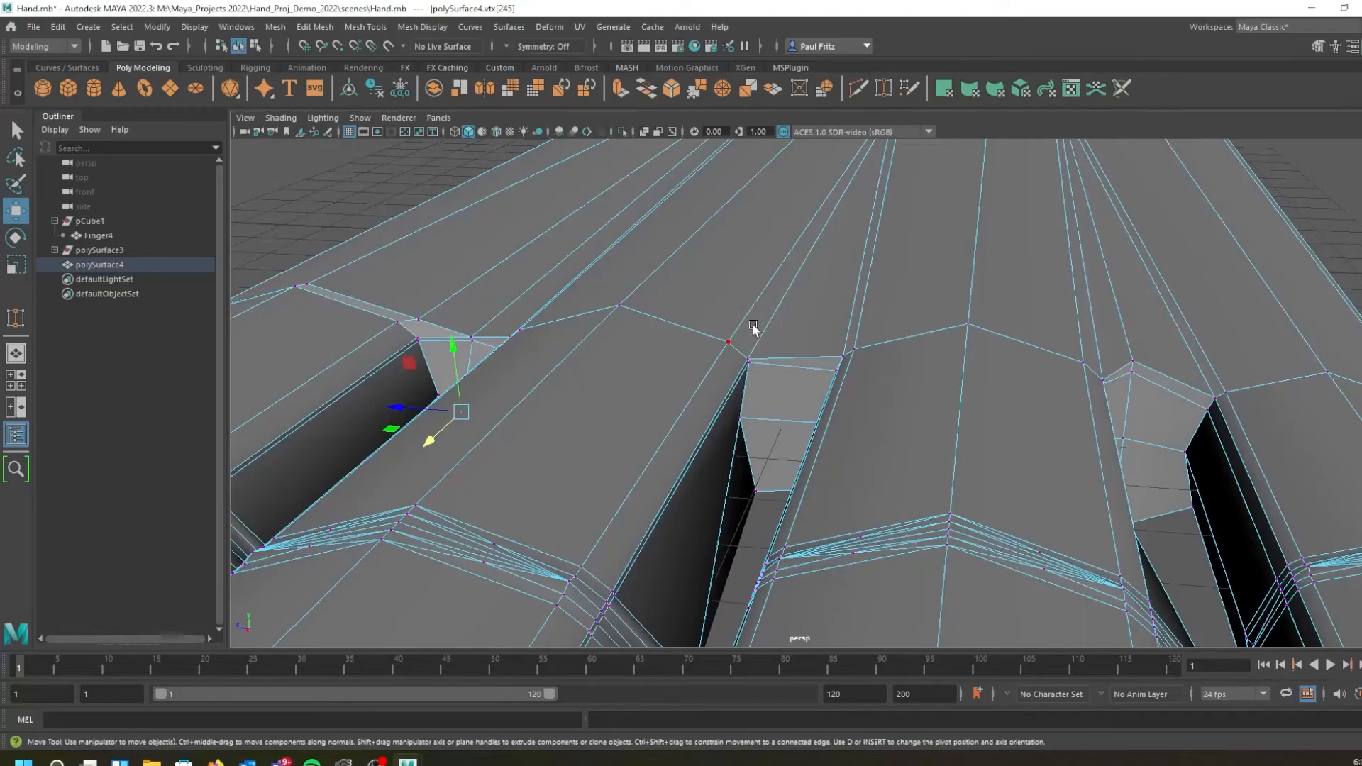
pyautogui.scroll(4, 758, 347)
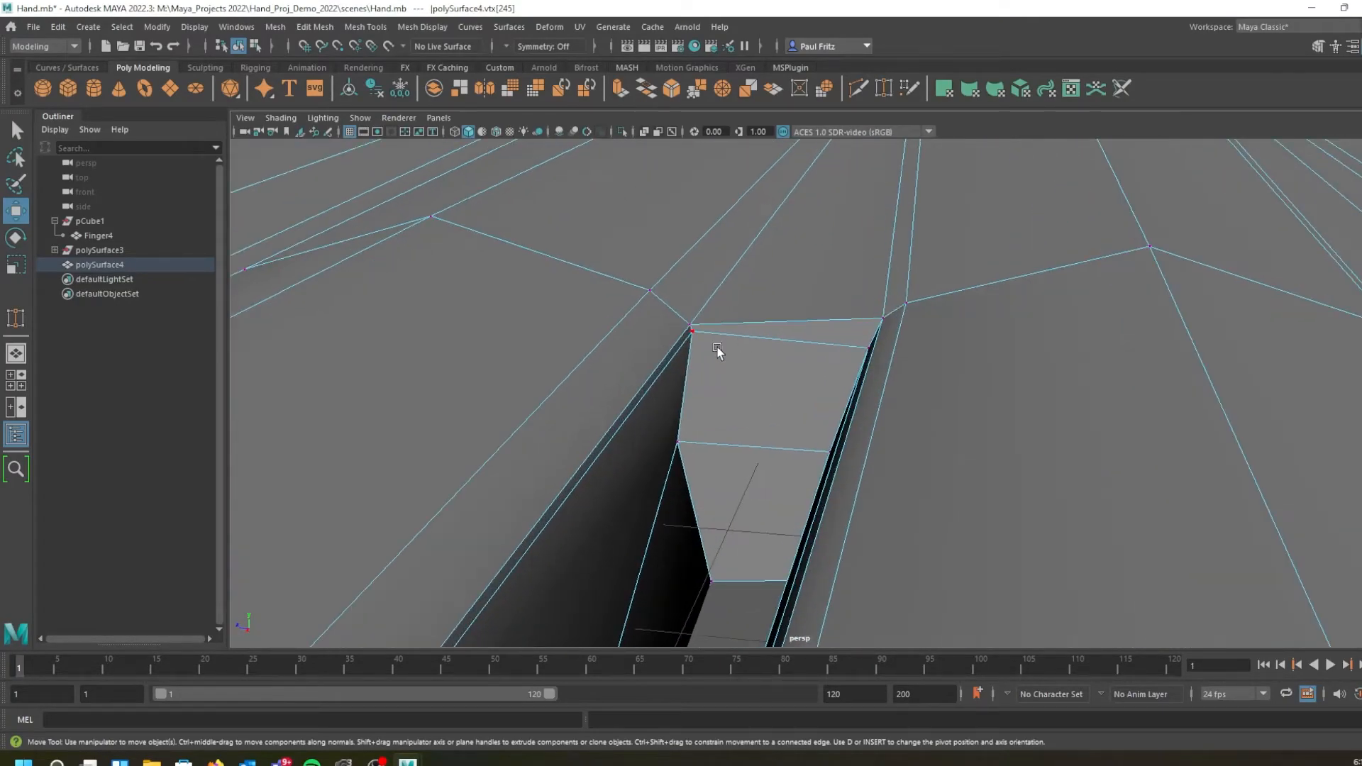
pyautogui.keyDown('alt'); pyautogui.moveTo(696, 372); pyautogui.dragTo(640, 360); pyautogui.keyUp('alt')
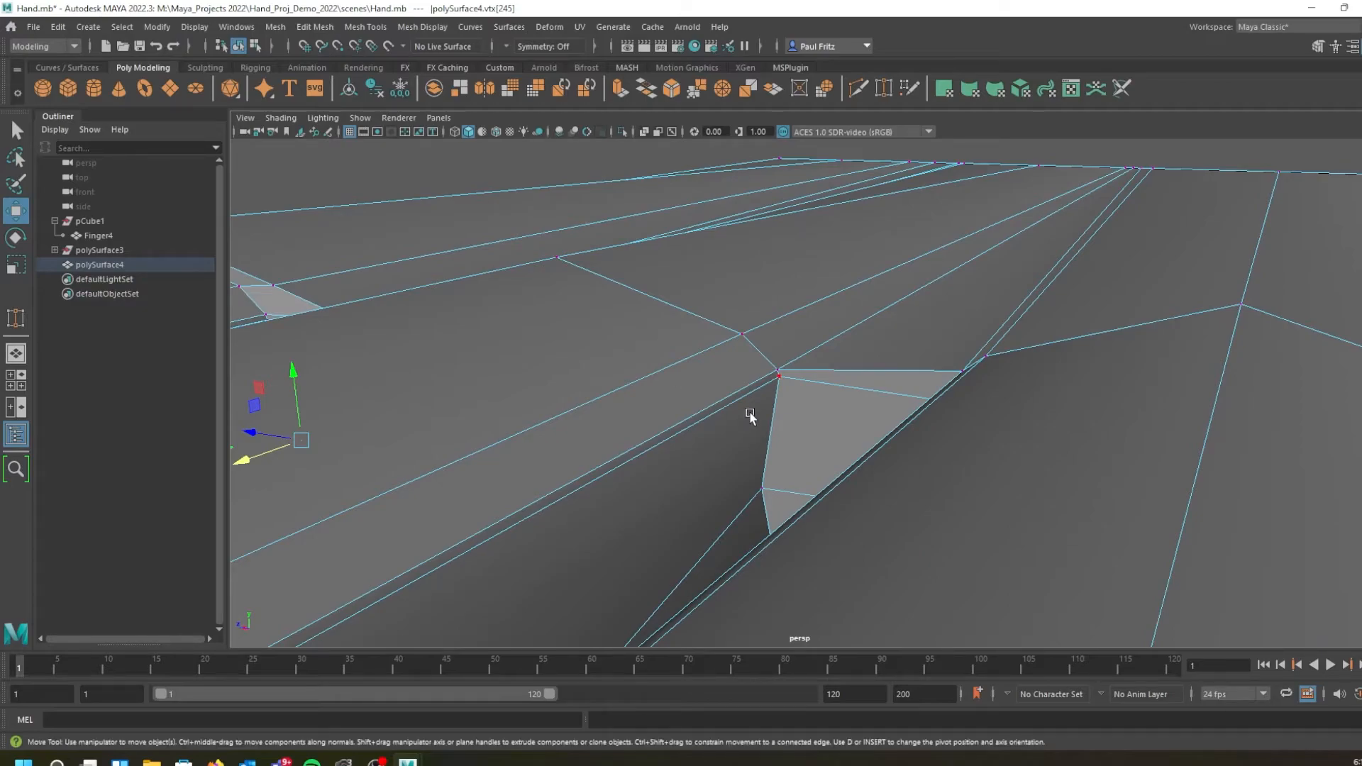
pyautogui.moveTo(760, 424); pyautogui.dragTo(754, 328, button='right')
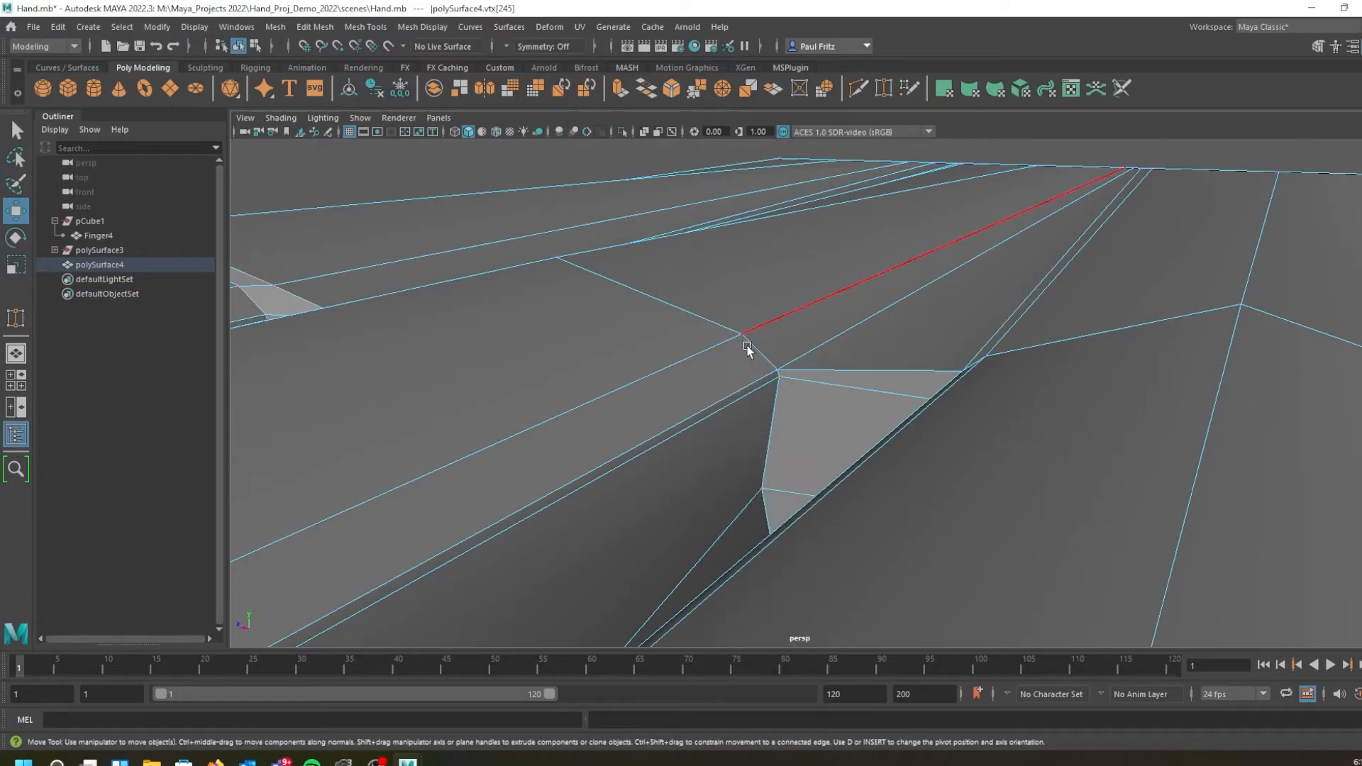
pyautogui.click(780, 403)
pyautogui.moveTo(781, 402)
pyautogui.keyDown('alt'); pyautogui.mouseDown()
pyautogui.moveTo(752, 392)
pyautogui.moveTo(774, 383)
pyautogui.mouseUp(); pyautogui.keyUp('alt')
pyautogui.moveTo(786, 479); pyautogui.dragTo(659, 365)
# Examine the edge flow of the webs between the fingers and where it runs onto the palm
pyautogui.keyDown('alt'); pyautogui.moveTo(571, 343); pyautogui.dragTo(670, 356); pyautogui.keyUp('alt')
pyautogui.keyDown('alt'); pyautogui.moveTo(688, 355); pyautogui.dragTo(367, 314, button='middle'); pyautogui.keyUp('alt')
pyautogui.scroll(5, 461, 385)
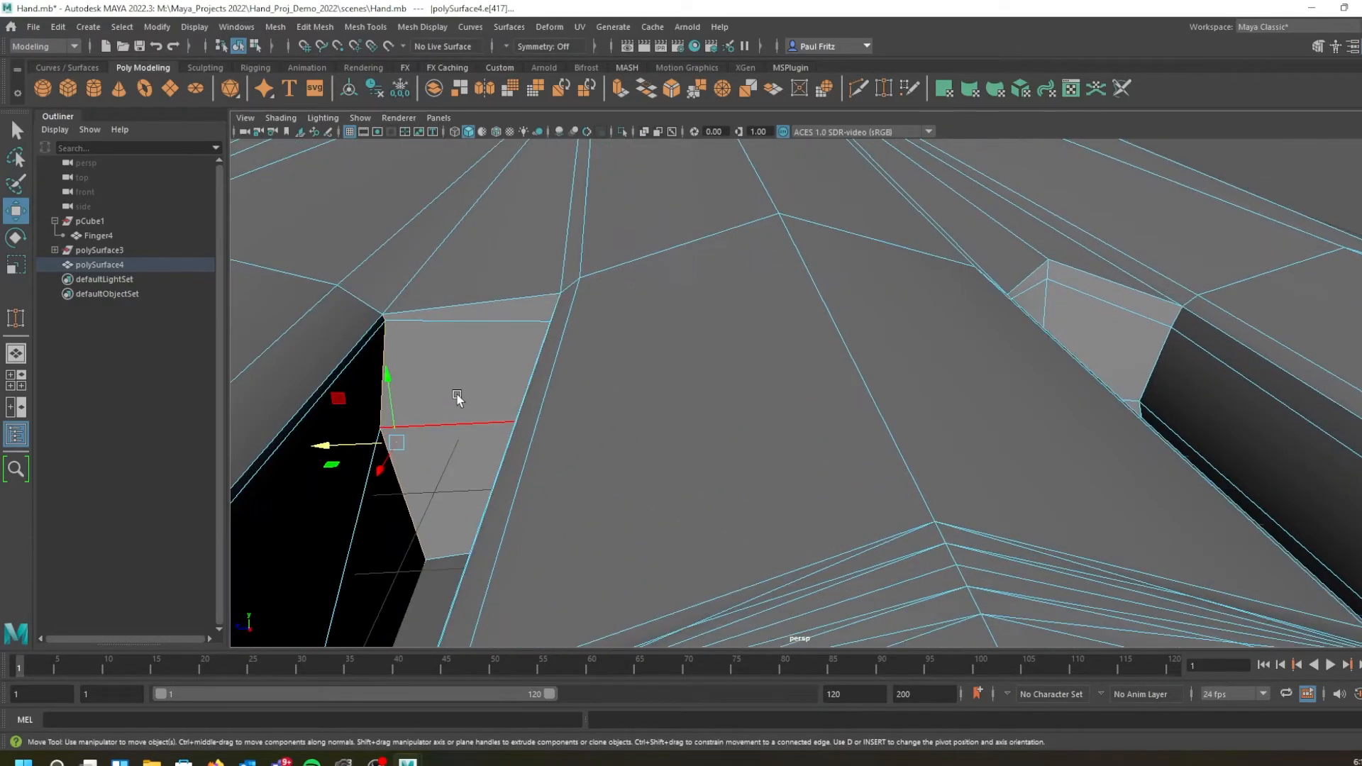
pyautogui.keyDown('alt'); pyautogui.moveTo(483, 406); pyautogui.dragTo(481, 391); pyautogui.keyUp('alt')
pyautogui.scroll(2, 479, 384)
pyautogui.keyDown('alt'); pyautogui.moveTo(495, 375); pyautogui.dragTo(627, 423, button='middle'); pyautogui.keyUp('alt')
pyautogui.keyDown('alt'); pyautogui.moveTo(675, 396); pyautogui.dragTo(703, 398); pyautogui.keyUp('alt')
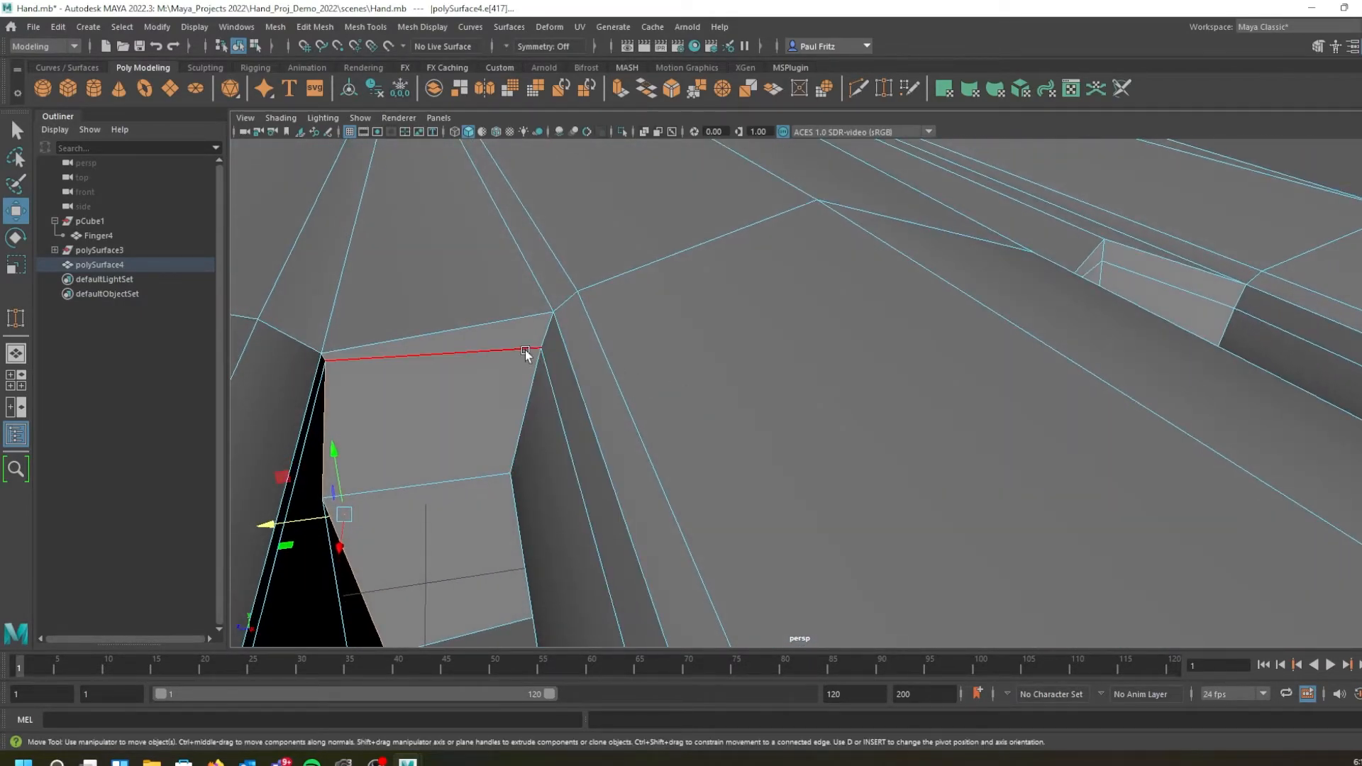
pyautogui.keyDown('alt'); pyautogui.moveTo(538, 385); pyautogui.dragTo(489, 367); pyautogui.keyUp('alt')
pyautogui.keyDown('alt'); pyautogui.moveTo(559, 339); pyautogui.dragTo(423, 383); pyautogui.keyUp('alt')
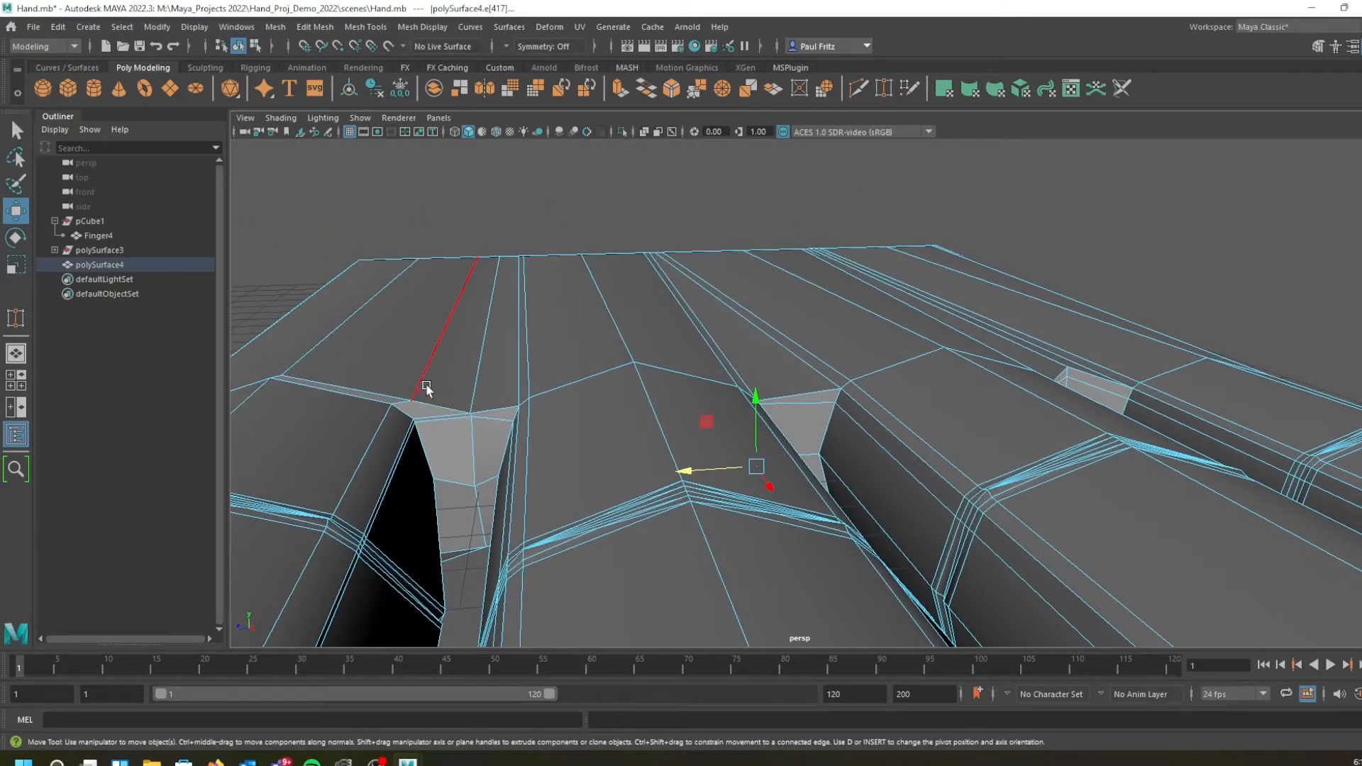
pyautogui.keyDown('alt'); pyautogui.moveTo(615, 376); pyautogui.dragTo(458, 393, button='middle'); pyautogui.keyUp('alt')
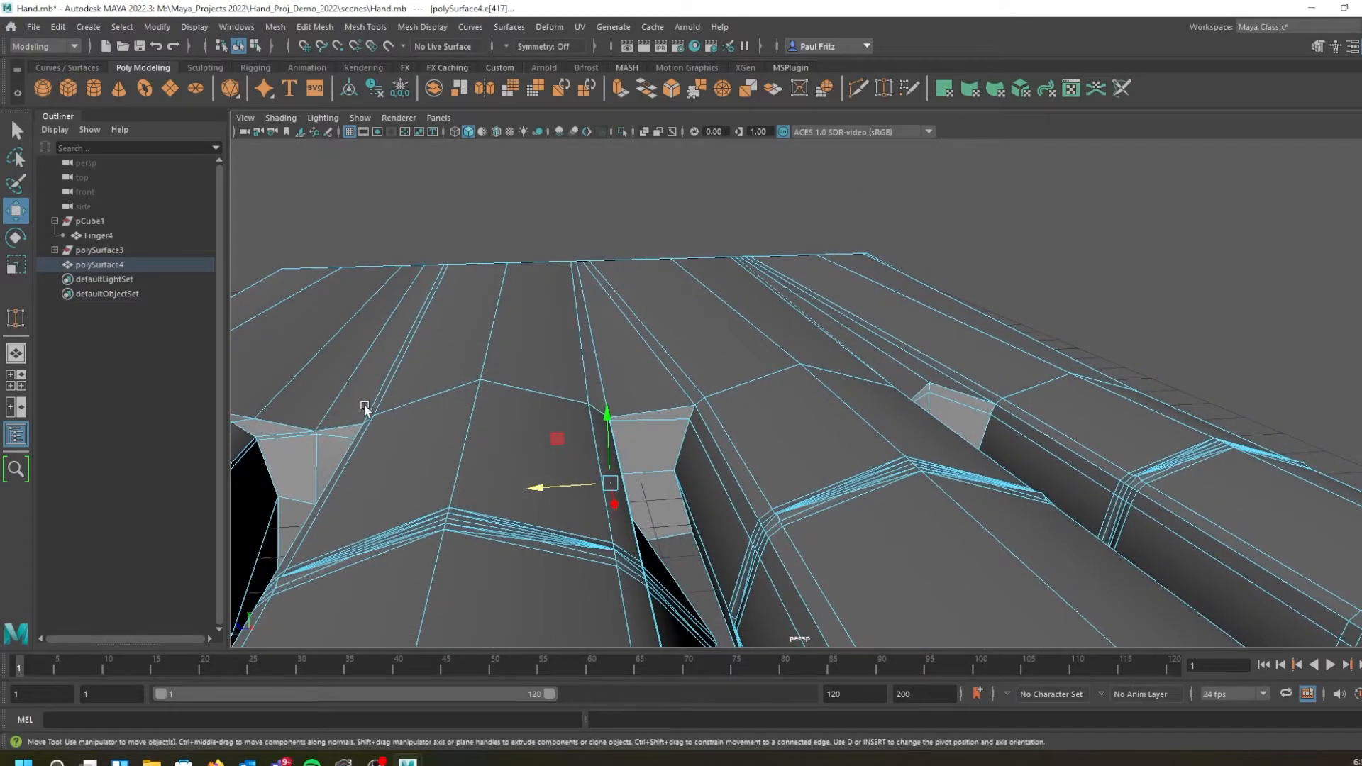
pyautogui.keyDown('alt'); pyautogui.moveTo(368, 432); pyautogui.dragTo(560, 383); pyautogui.keyUp('alt')
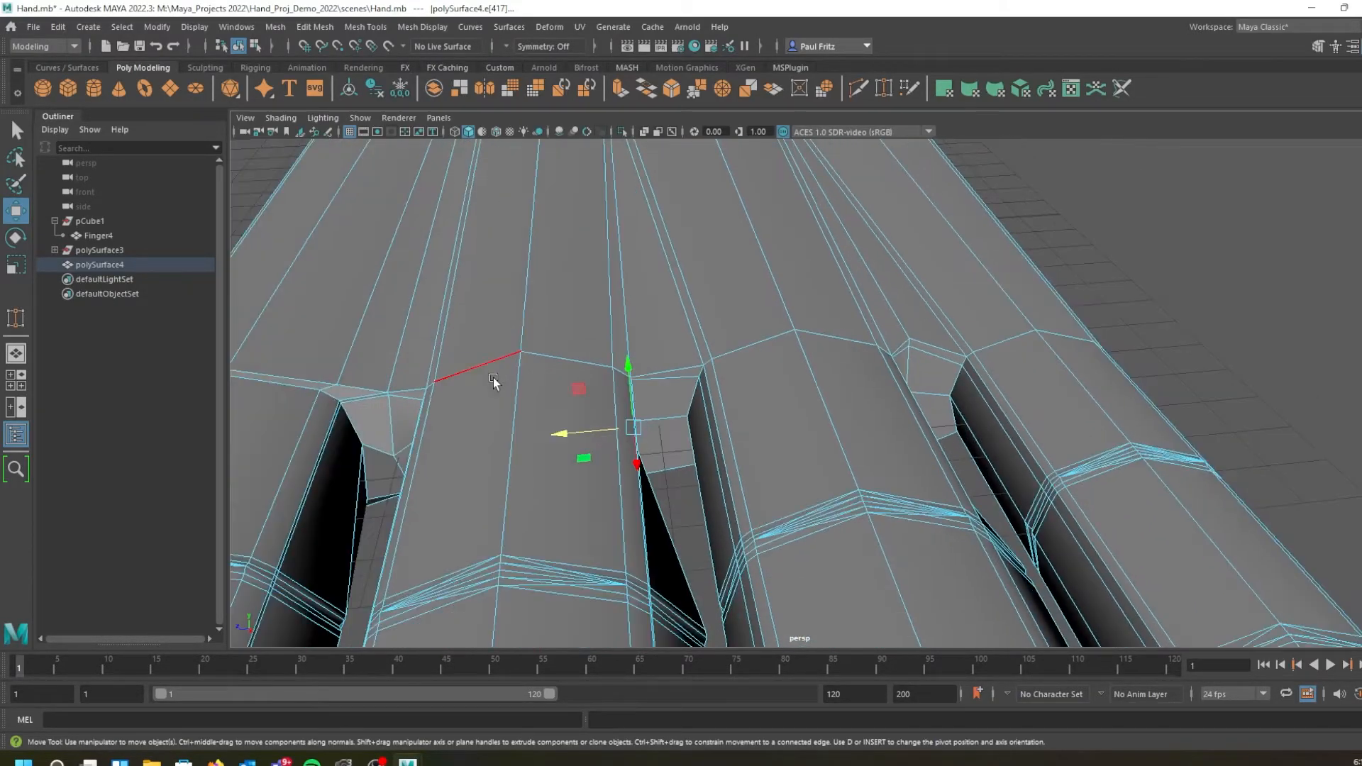
pyautogui.keyDown('alt'); pyautogui.moveTo(667, 338); pyautogui.dragTo(756, 484); pyautogui.keyUp('alt')
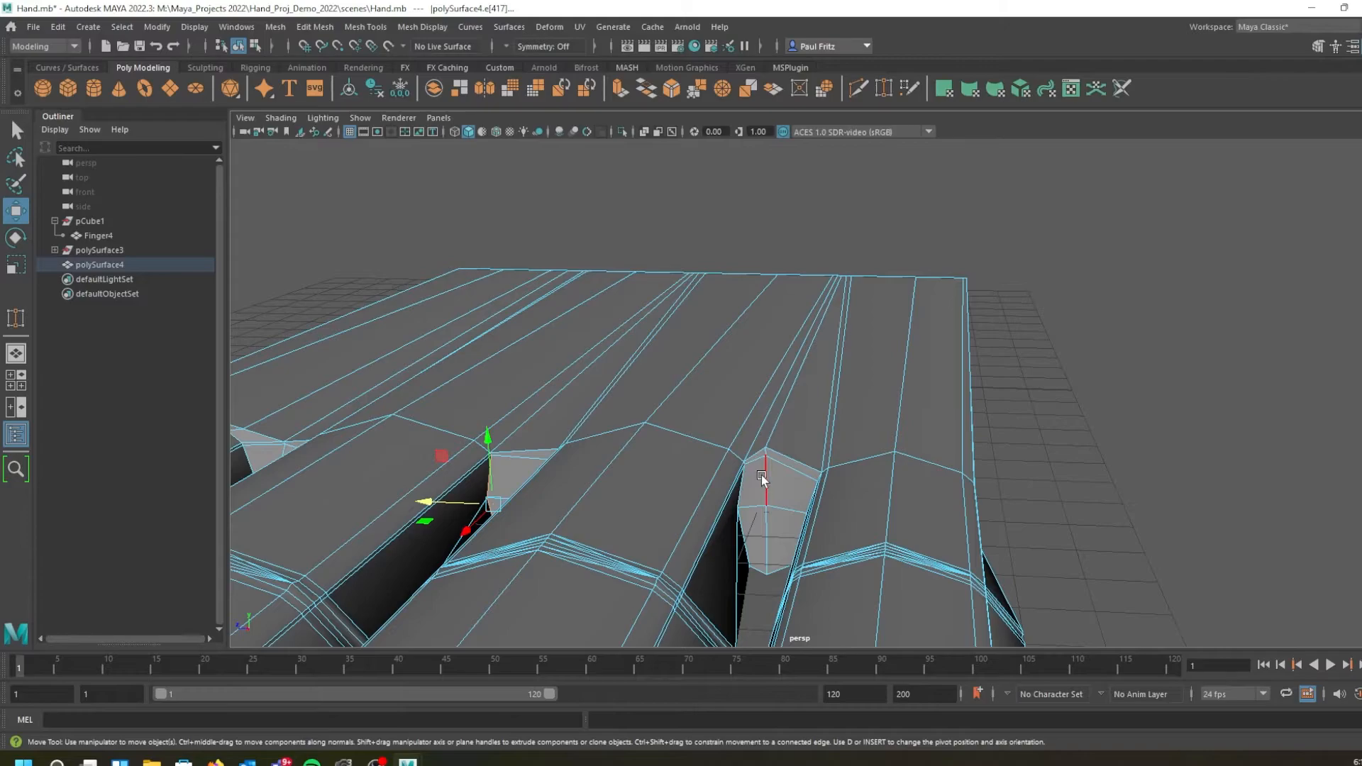
# Move the edge line running down the middle of the ring-pinky web slightly sideways, and adjust its edges inside the gap
pyautogui.click(762, 476)
pyautogui.moveTo(748, 386)
pyautogui.mouseDown()
pyautogui.moveTo(760, 386)
pyautogui.moveTo(746, 383)
pyautogui.mouseUp()
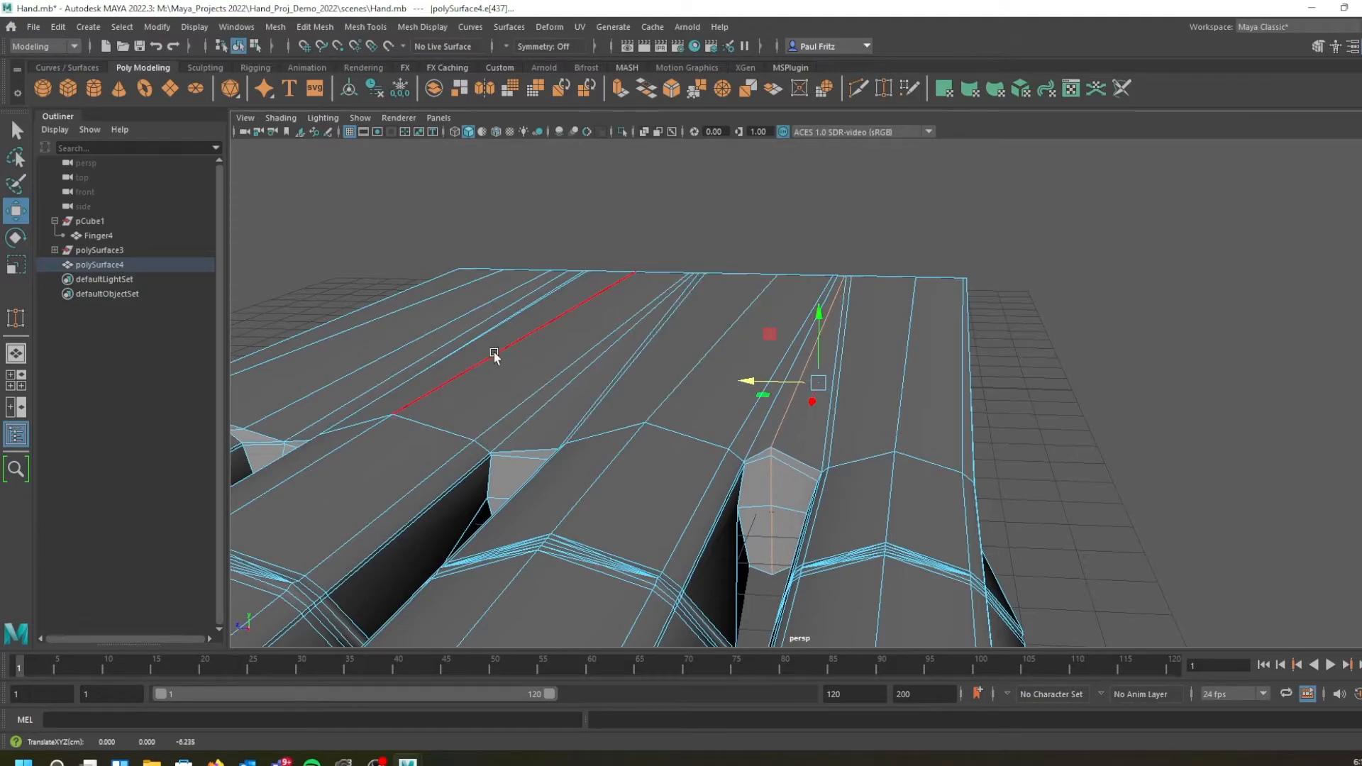
pyautogui.keyDown('alt'); pyautogui.moveTo(580, 383); pyautogui.dragTo(696, 411, button='middle'); pyautogui.keyUp('alt')
pyautogui.keyDown('alt'); pyautogui.moveTo(490, 397); pyautogui.dragTo(599, 454); pyautogui.keyUp('alt')
pyautogui.keyDown('alt'); pyautogui.moveTo(448, 414); pyautogui.dragTo(913, 434); pyautogui.keyUp('alt')
pyautogui.click(886, 485)
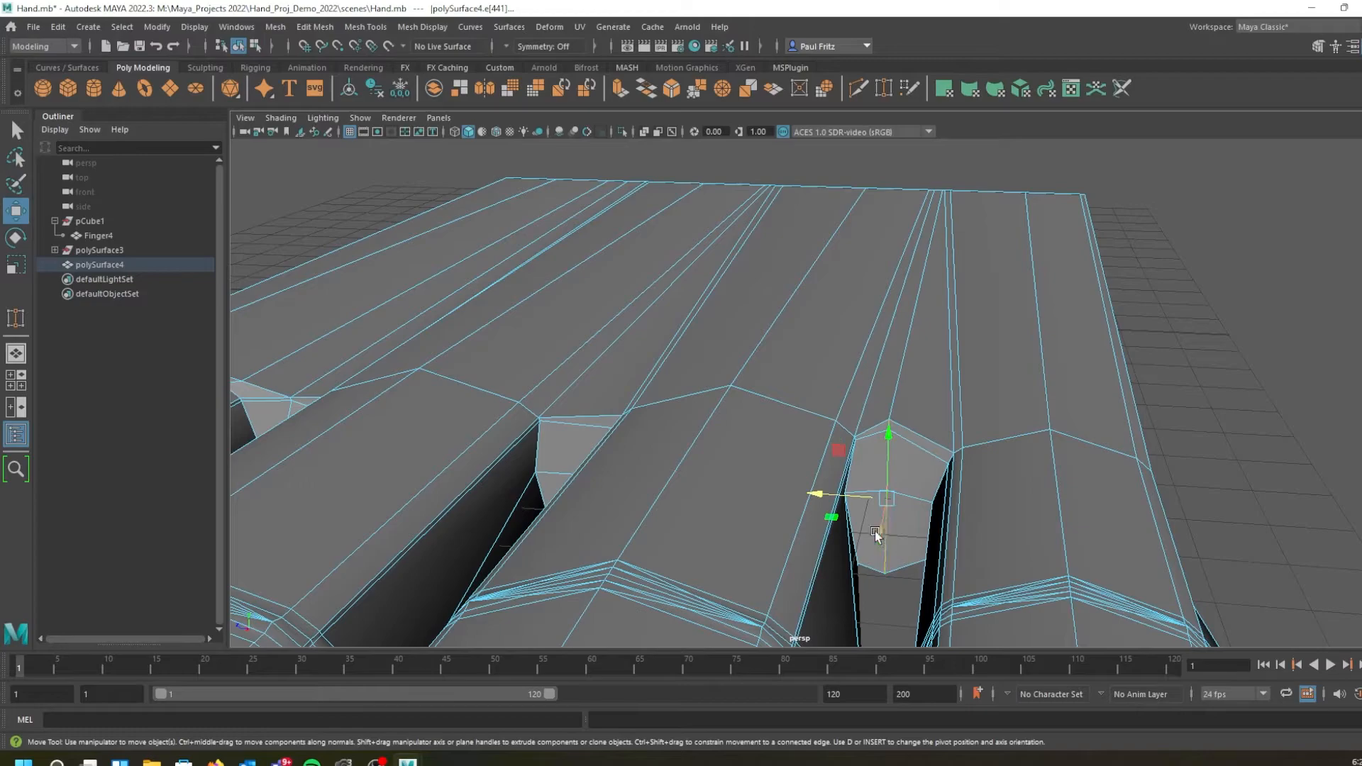
pyautogui.click(819, 490)
pyautogui.moveTo(825, 495); pyautogui.dragTo(821, 495)
pyautogui.keyDown('alt'); pyautogui.moveTo(763, 406); pyautogui.dragTo(841, 412); pyautogui.keyUp('alt')
pyautogui.moveTo(808, 323); pyautogui.dragTo(828, 348)
pyautogui.keyDown('alt'); pyautogui.moveTo(614, 404); pyautogui.dragTo(705, 457); pyautogui.keyUp('alt')
# Move the ring-side vertex midway down the web between the ring and pinky fingers sideways
pyautogui.moveTo(813, 410); pyautogui.dragTo(752, 368, button='right')
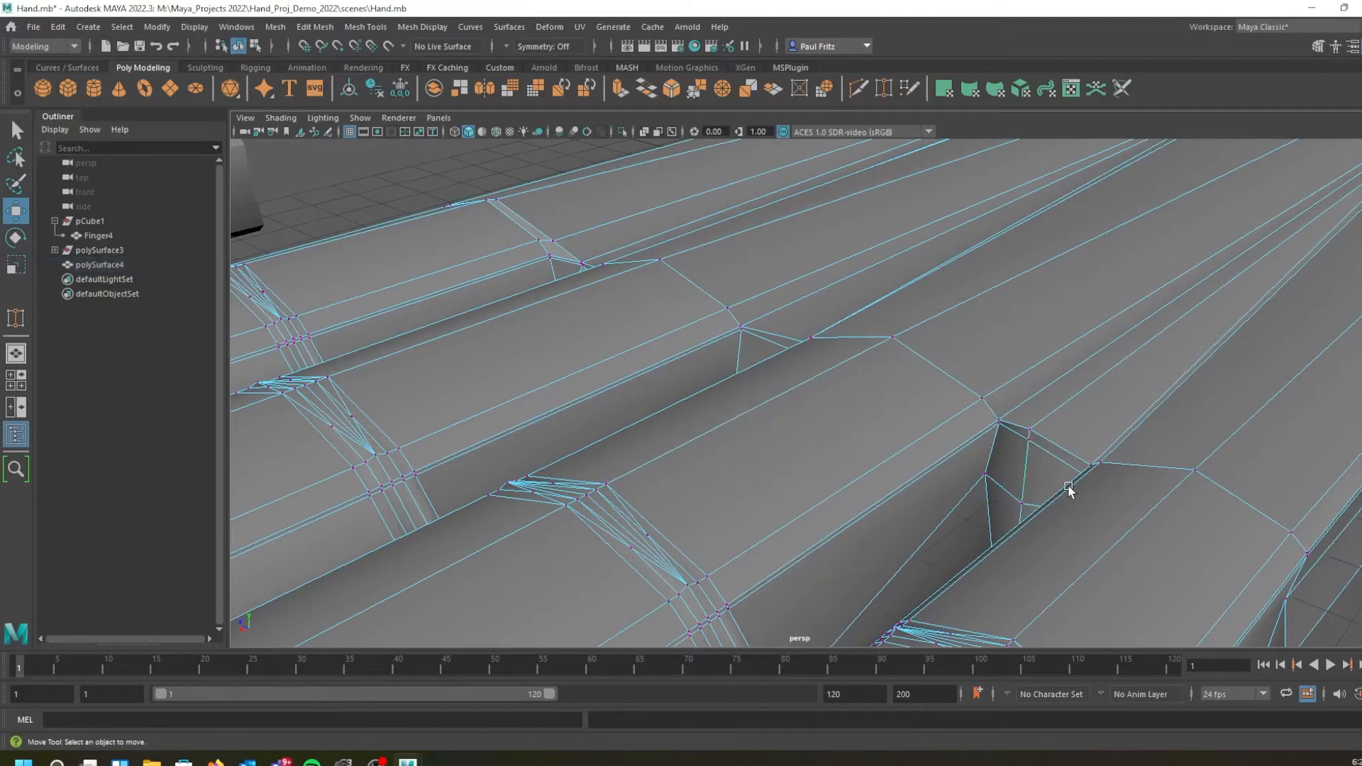
pyautogui.click(986, 474)
pyautogui.keyDown('alt'); pyautogui.moveTo(840, 490); pyautogui.dragTo(889, 498); pyautogui.keyUp('alt')
pyautogui.moveTo(851, 389); pyautogui.dragTo(863, 381)
# Move the middle-finger-side vertex midway down the web between the middle and ring fingers sideways into the gap
pyautogui.keyDown('alt'); pyautogui.moveTo(913, 456); pyautogui.dragTo(866, 492); pyautogui.keyUp('alt')
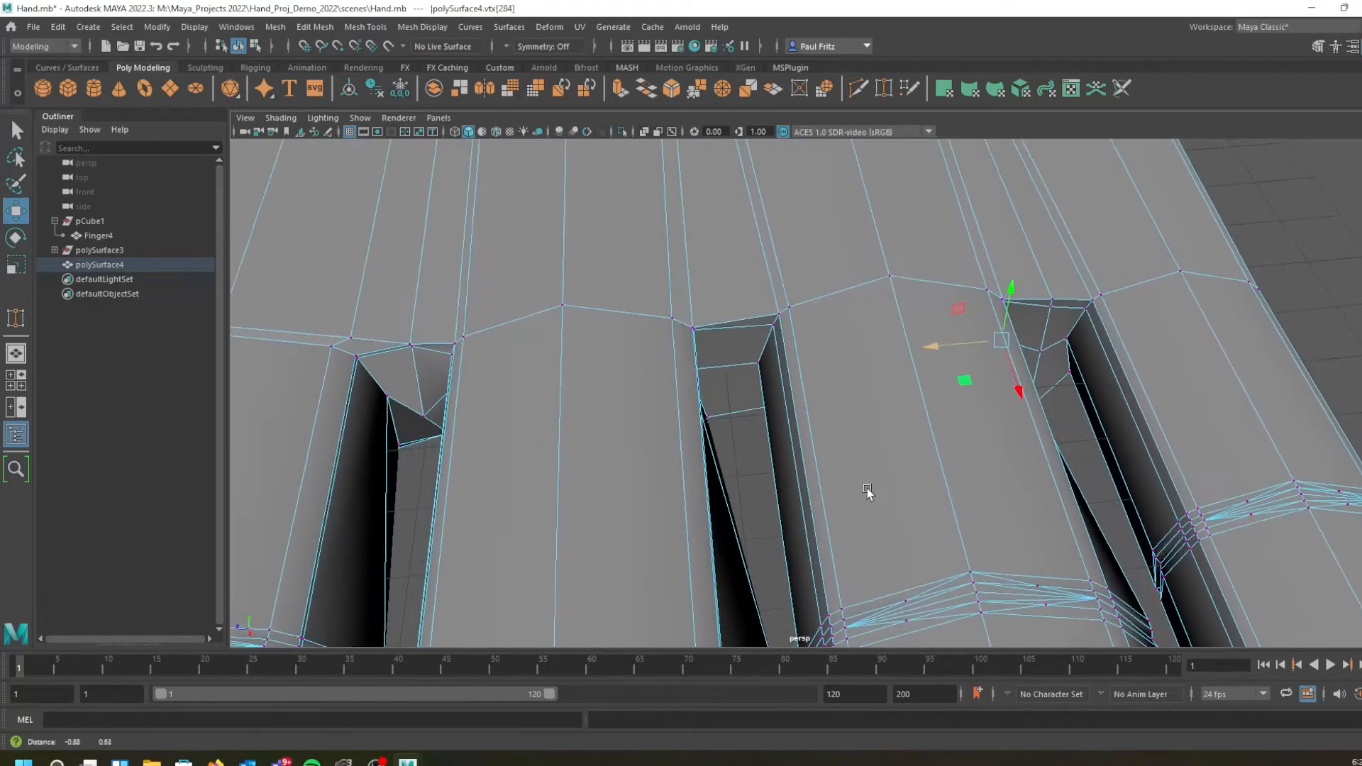
pyautogui.keyDown('alt'); pyautogui.moveTo(861, 423); pyautogui.dragTo(797, 421); pyautogui.keyUp('alt')
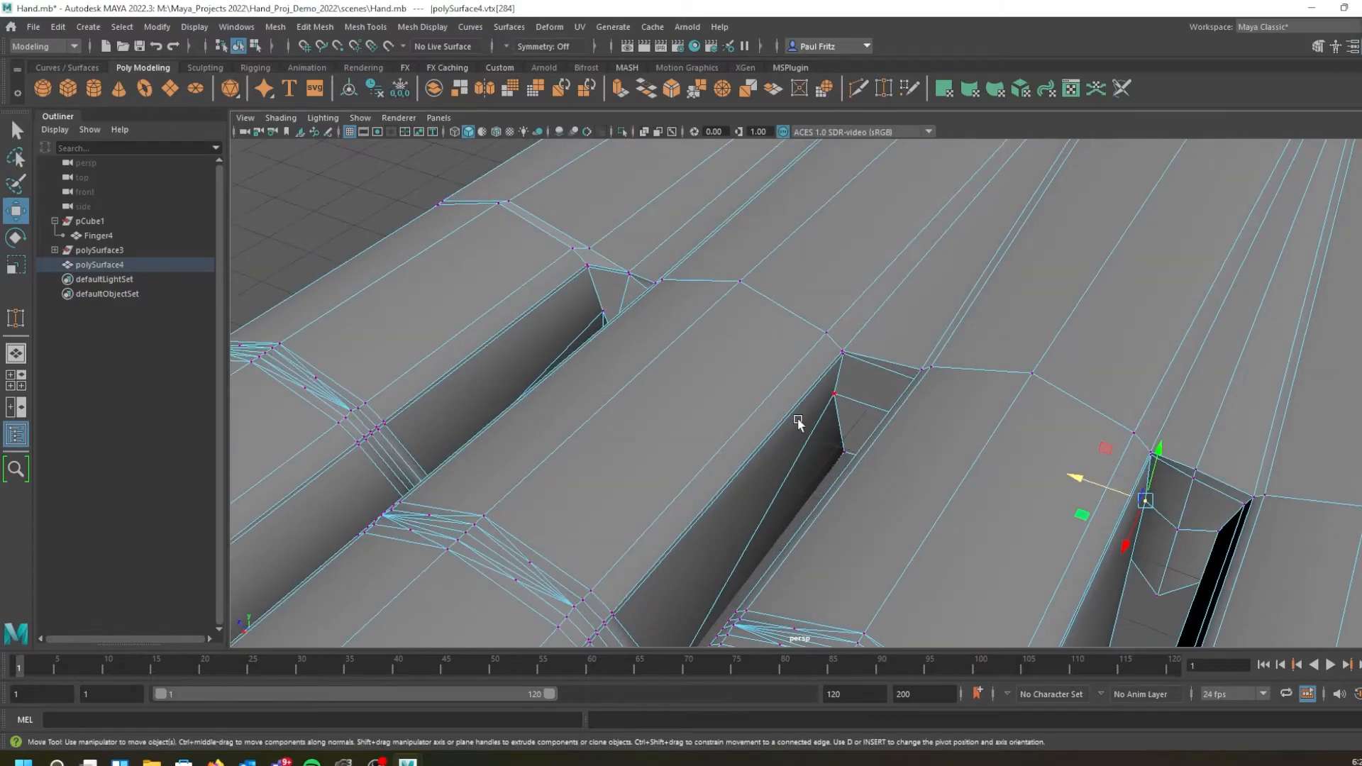
pyautogui.click(834, 395)
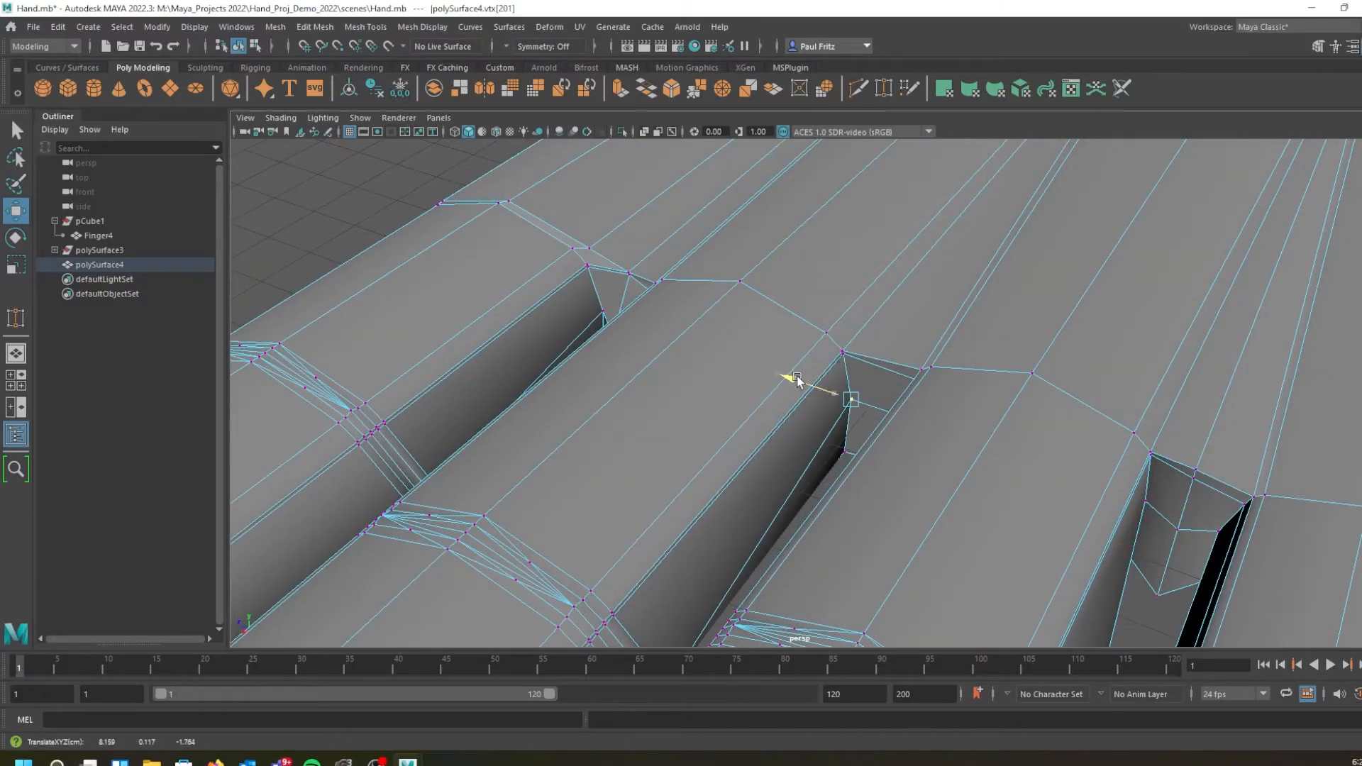
pyautogui.keyDown('alt'); pyautogui.moveTo(791, 383); pyautogui.dragTo(866, 401); pyautogui.keyUp('alt')
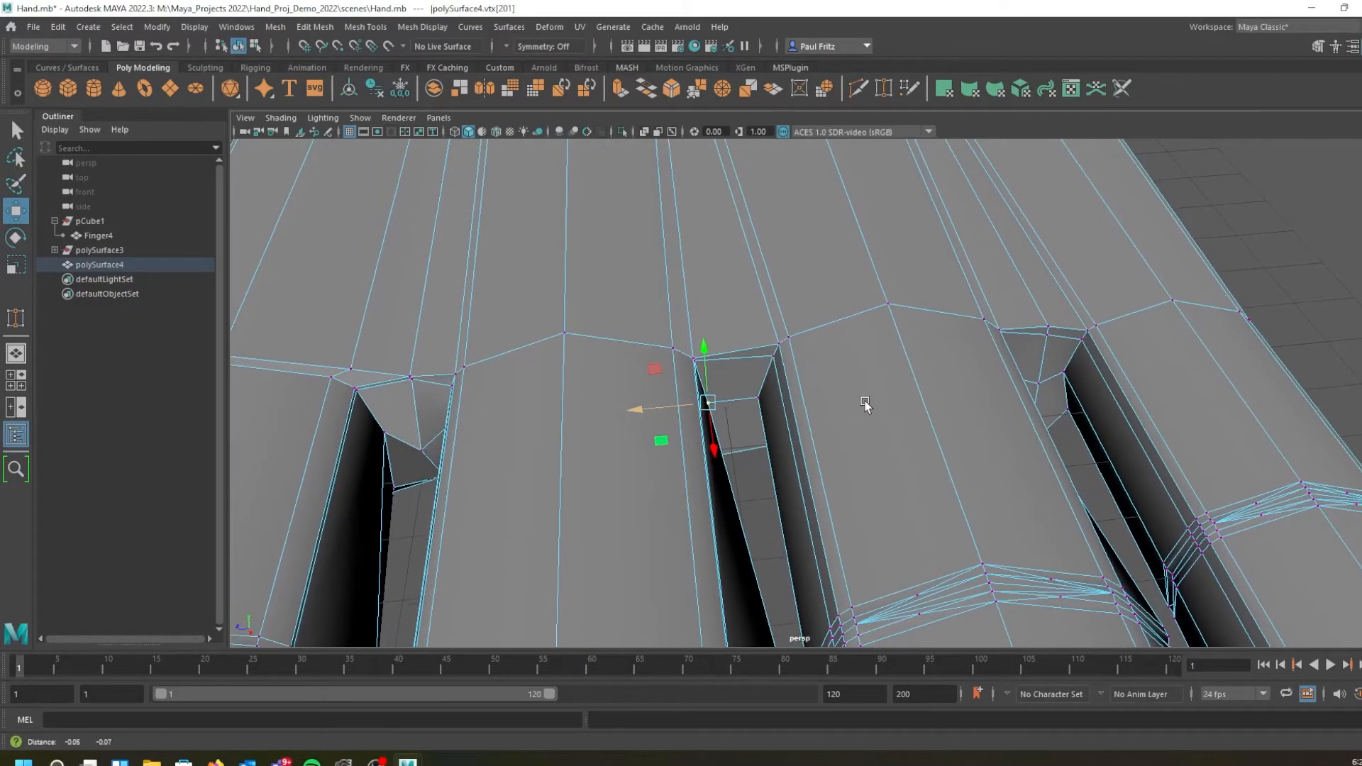
pyautogui.moveTo(660, 413); pyautogui.dragTo(649, 407)
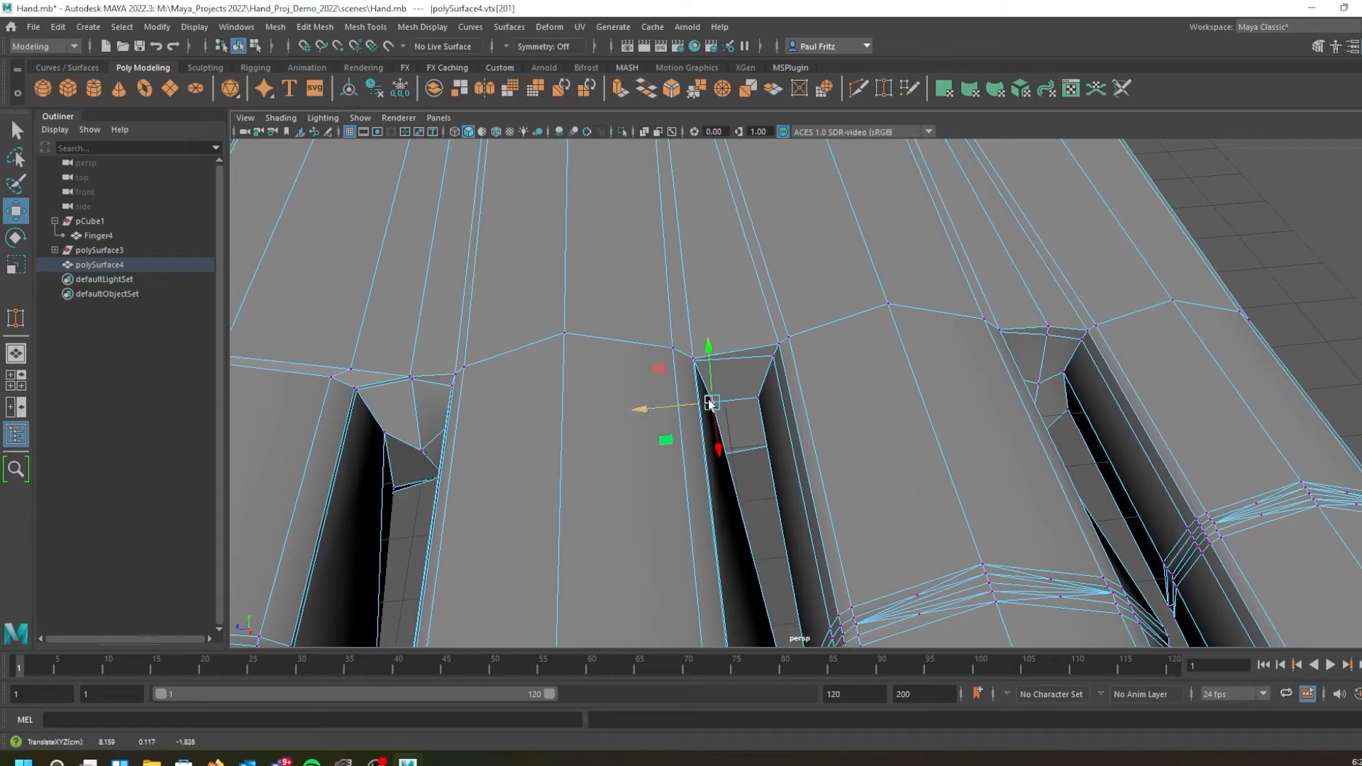
# Insert an edge loop down the center of the web between the middle and ring fingers, continuing onto the palm
pyautogui.keyDown('alt'); pyautogui.moveTo(799, 389); pyautogui.dragTo(806, 368); pyautogui.keyUp('alt')
pyautogui.rightClick(747, 345)
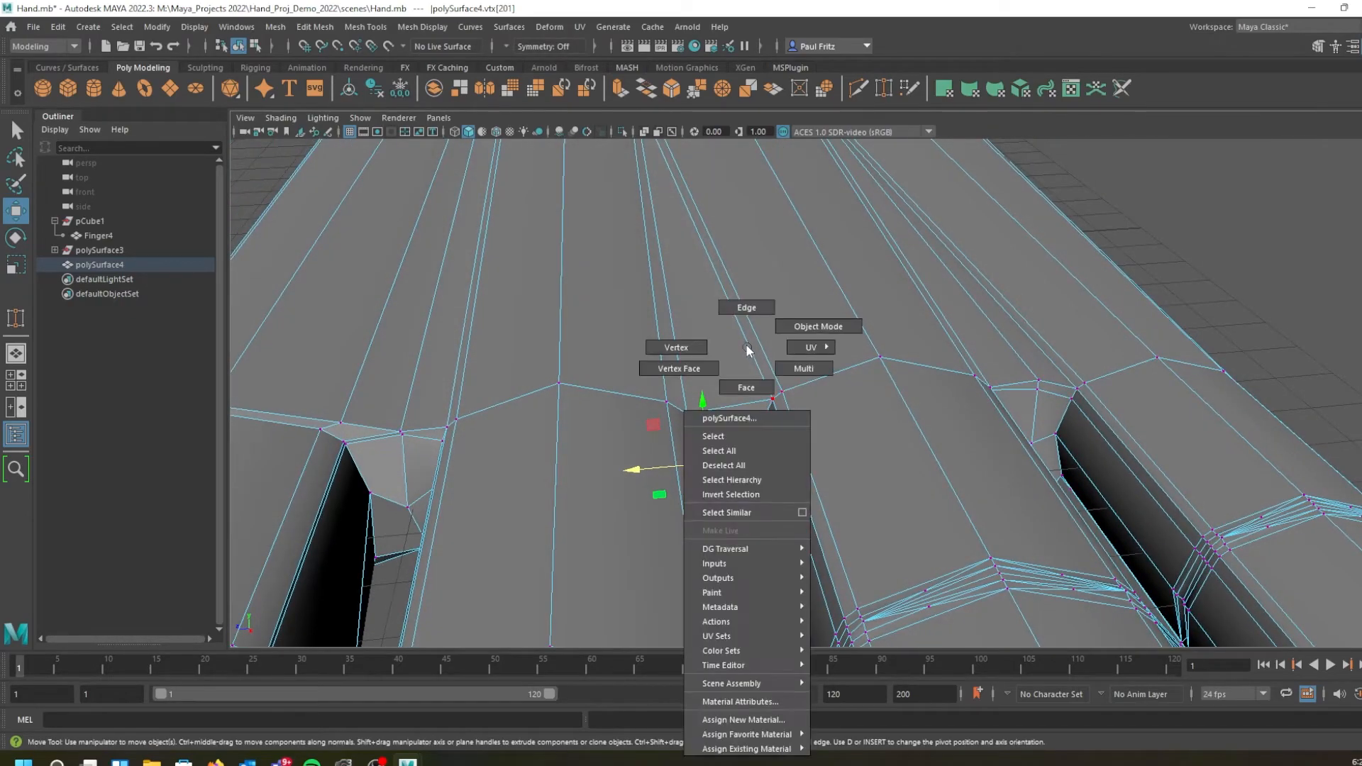
pyautogui.click(803, 325)
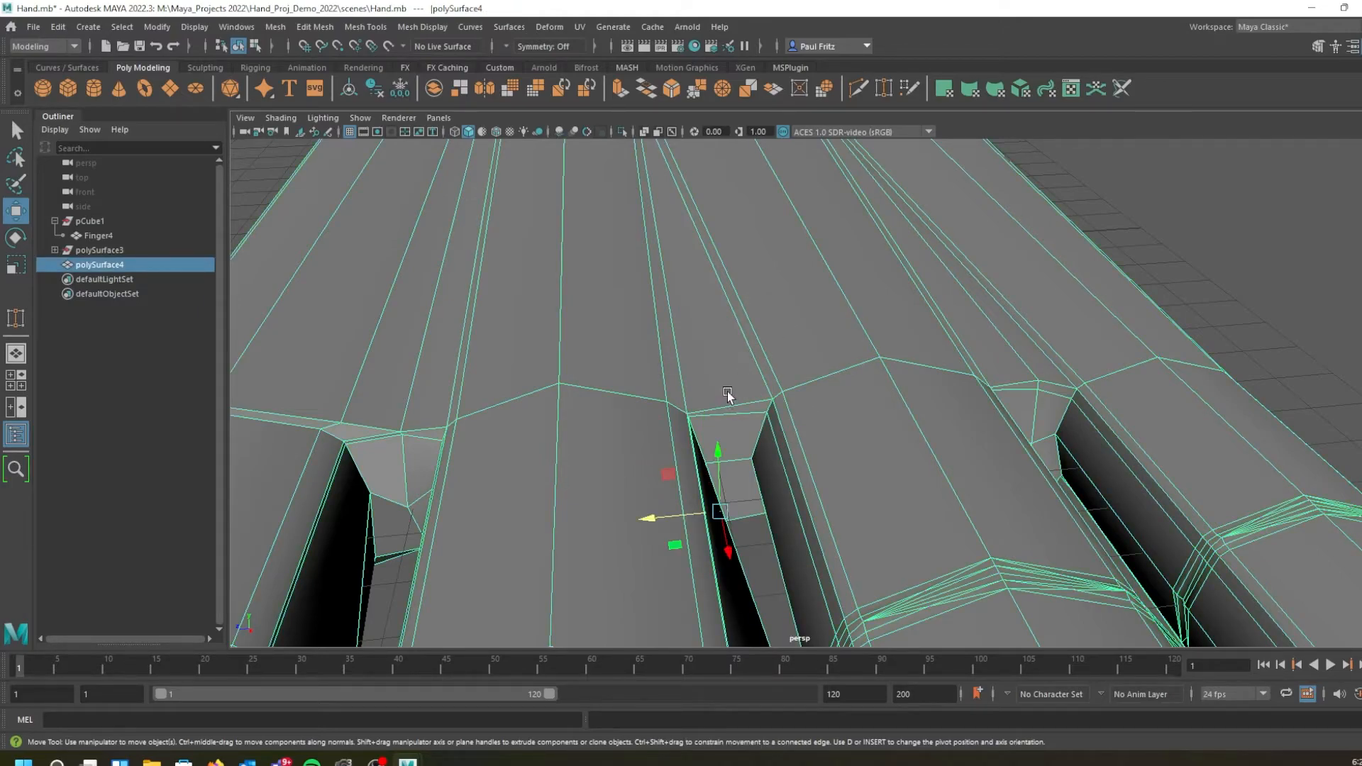
pyautogui.keyDown('shift'); pyautogui.rightClick(718, 343); pyautogui.keyUp('shift')
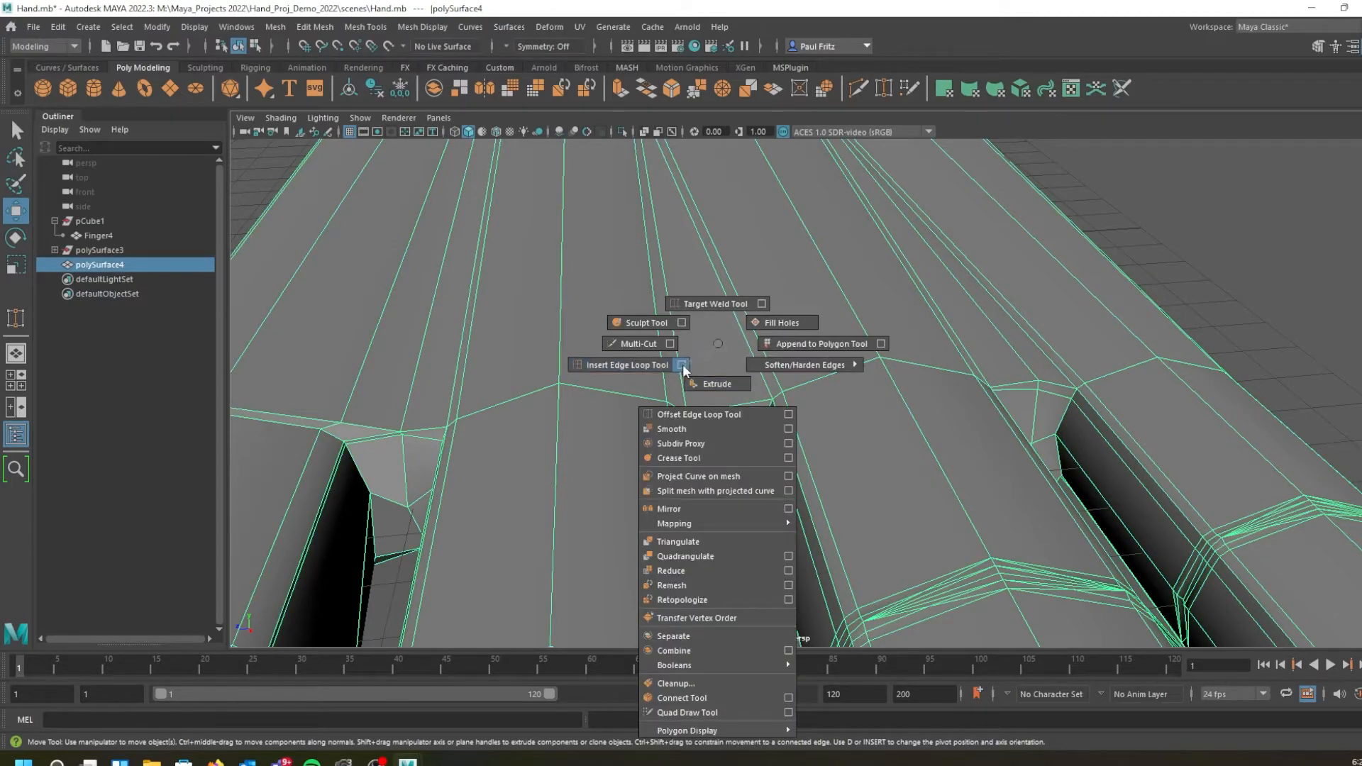
pyautogui.click(629, 364)
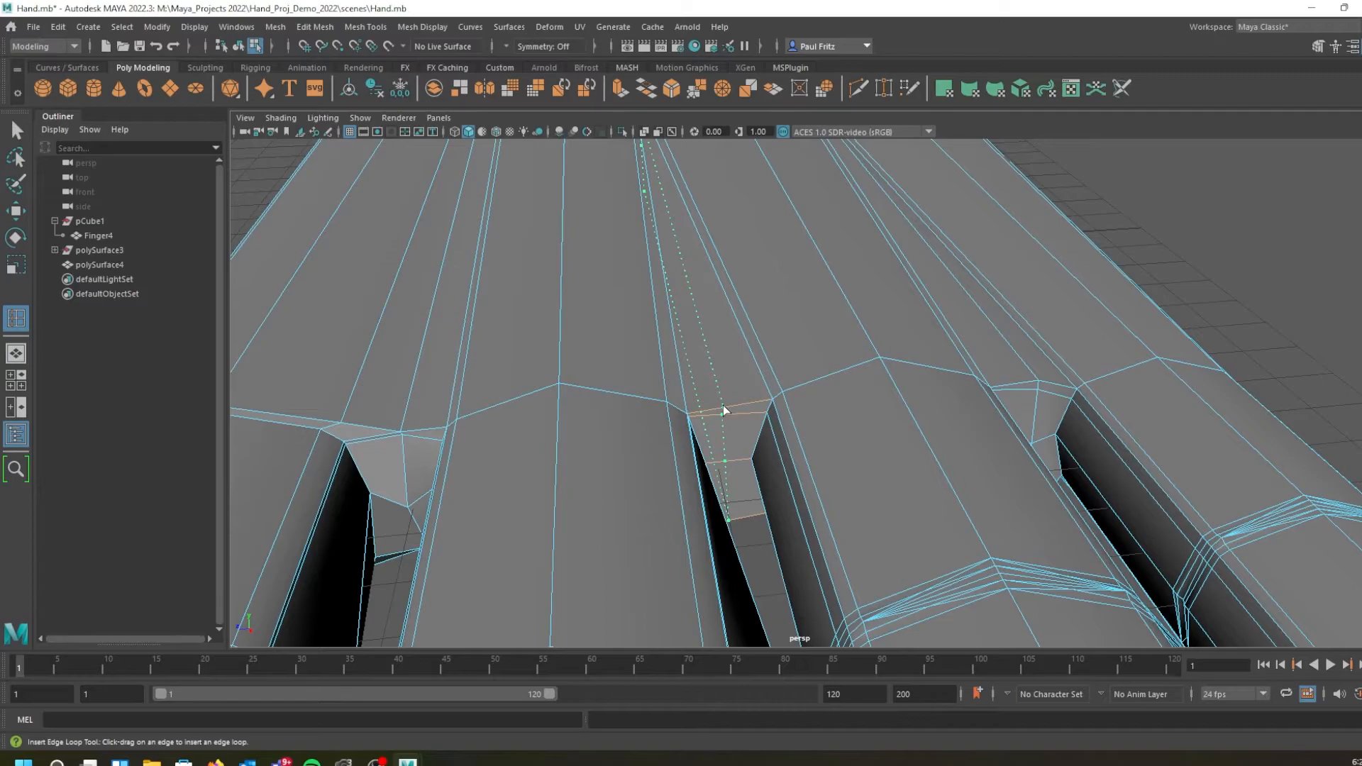
pyautogui.click(723, 410)
# Move the central vertex of the web between the middle and ring fingers toward the fingertips
pyautogui.keyDown('alt'); pyautogui.moveTo(654, 402); pyautogui.dragTo(626, 382); pyautogui.keyUp('alt')
pyautogui.keyDown('alt'); pyautogui.moveTo(679, 372); pyautogui.dragTo(673, 353, button='middle'); pyautogui.keyUp('alt')
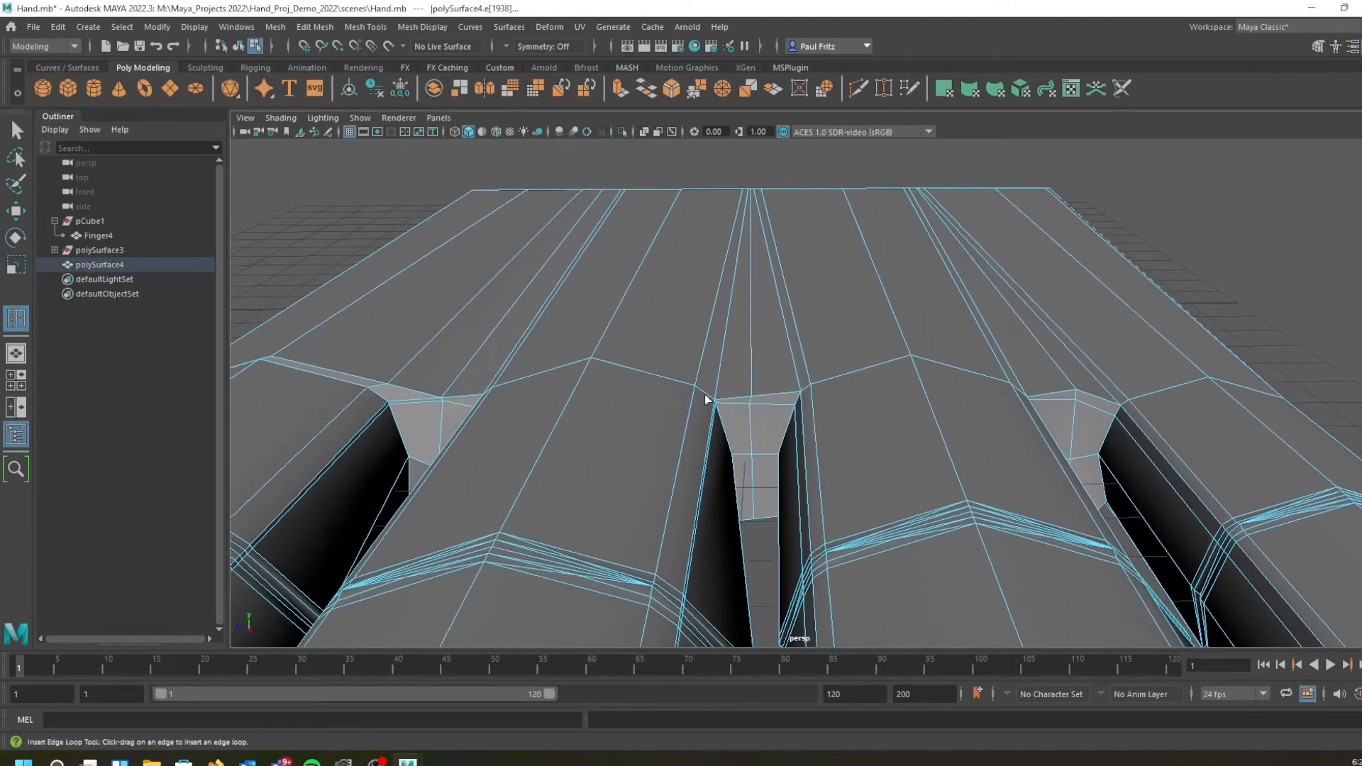
pyautogui.moveTo(690, 408); pyautogui.dragTo(687, 348, button='right')
pyautogui.press('q')
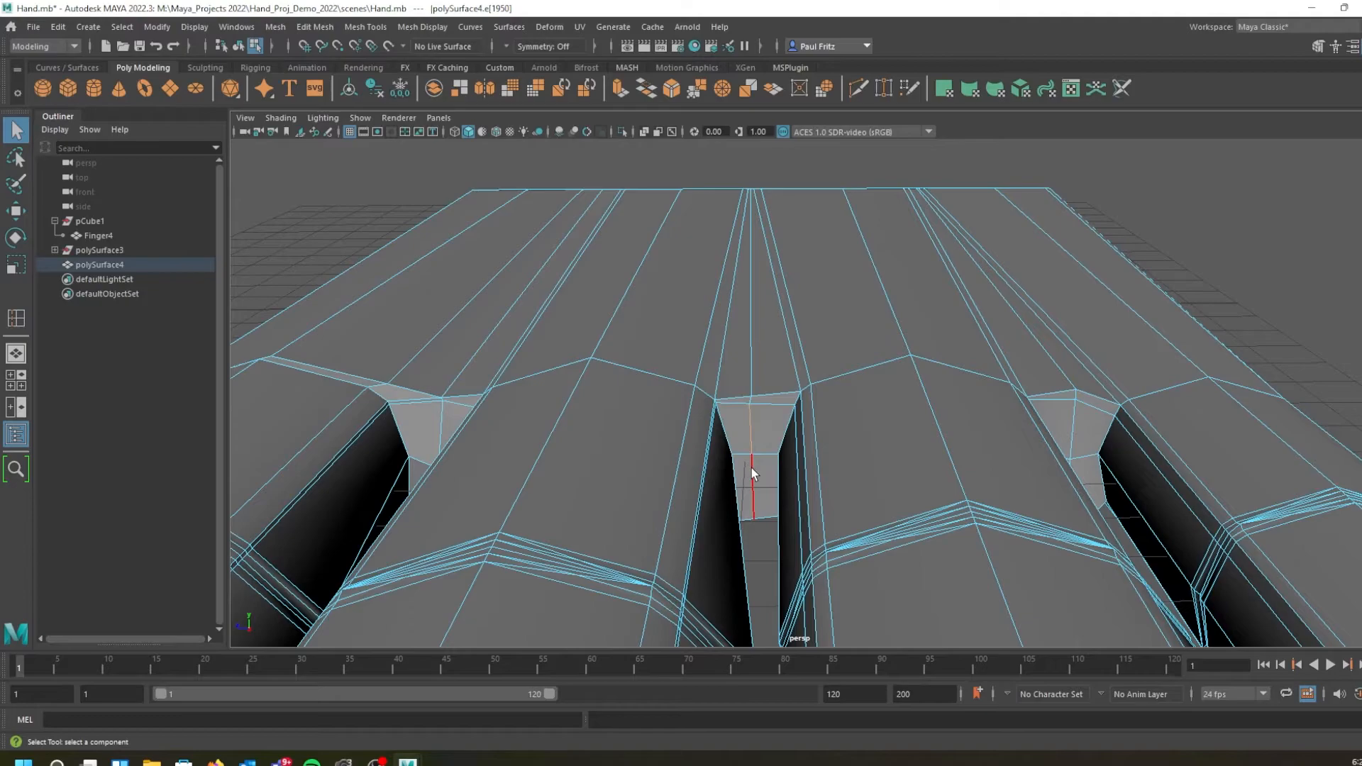
pyautogui.moveTo(750, 366); pyautogui.dragTo(686, 373, button='right')
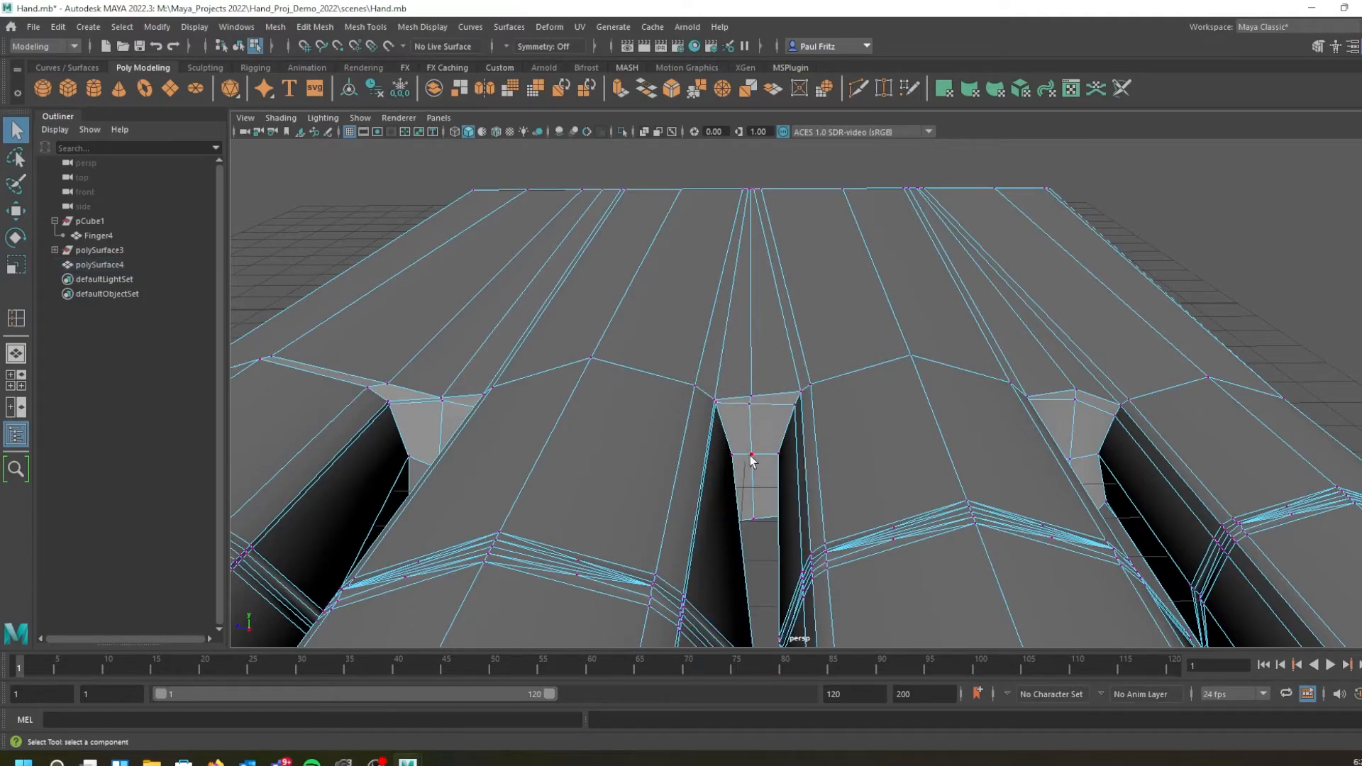
pyautogui.click(751, 455)
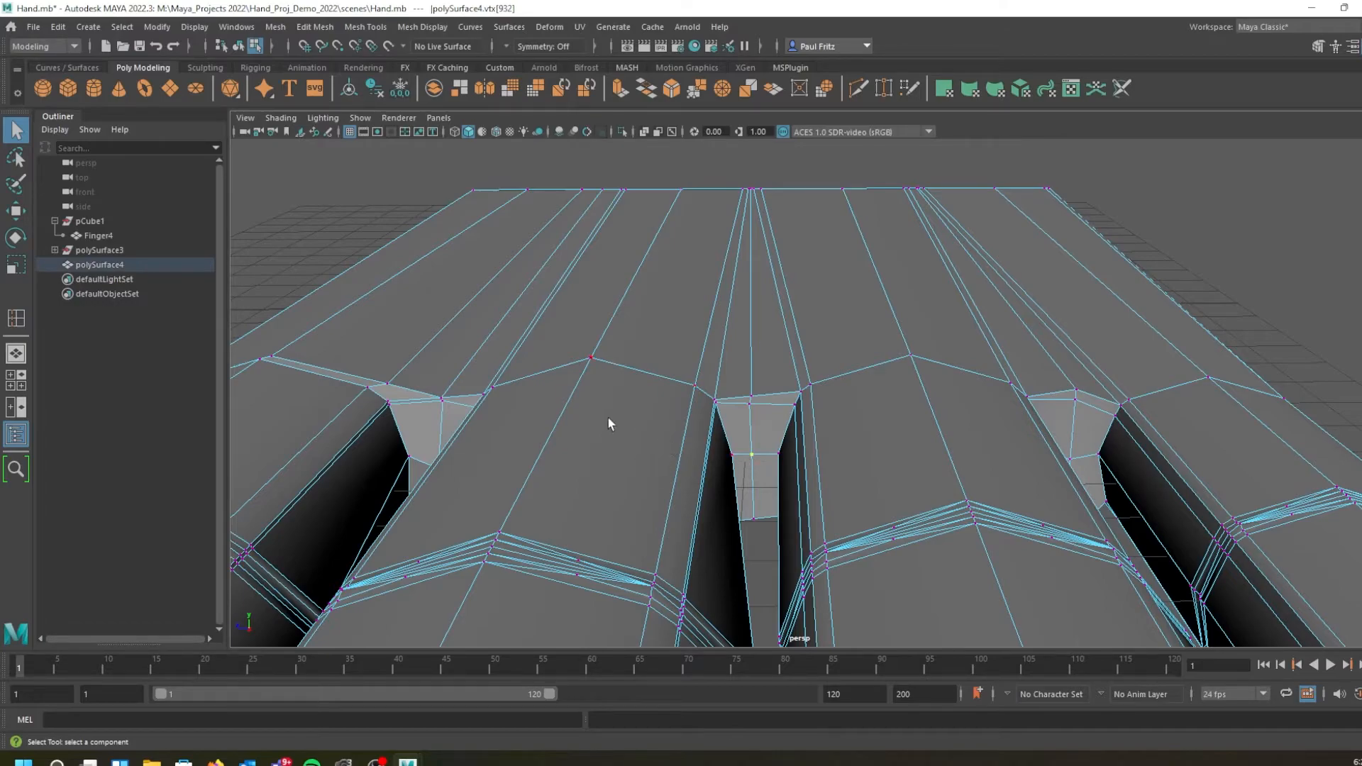
pyautogui.keyDown('alt'); pyautogui.moveTo(603, 398); pyautogui.dragTo(619, 425); pyautogui.keyUp('alt')
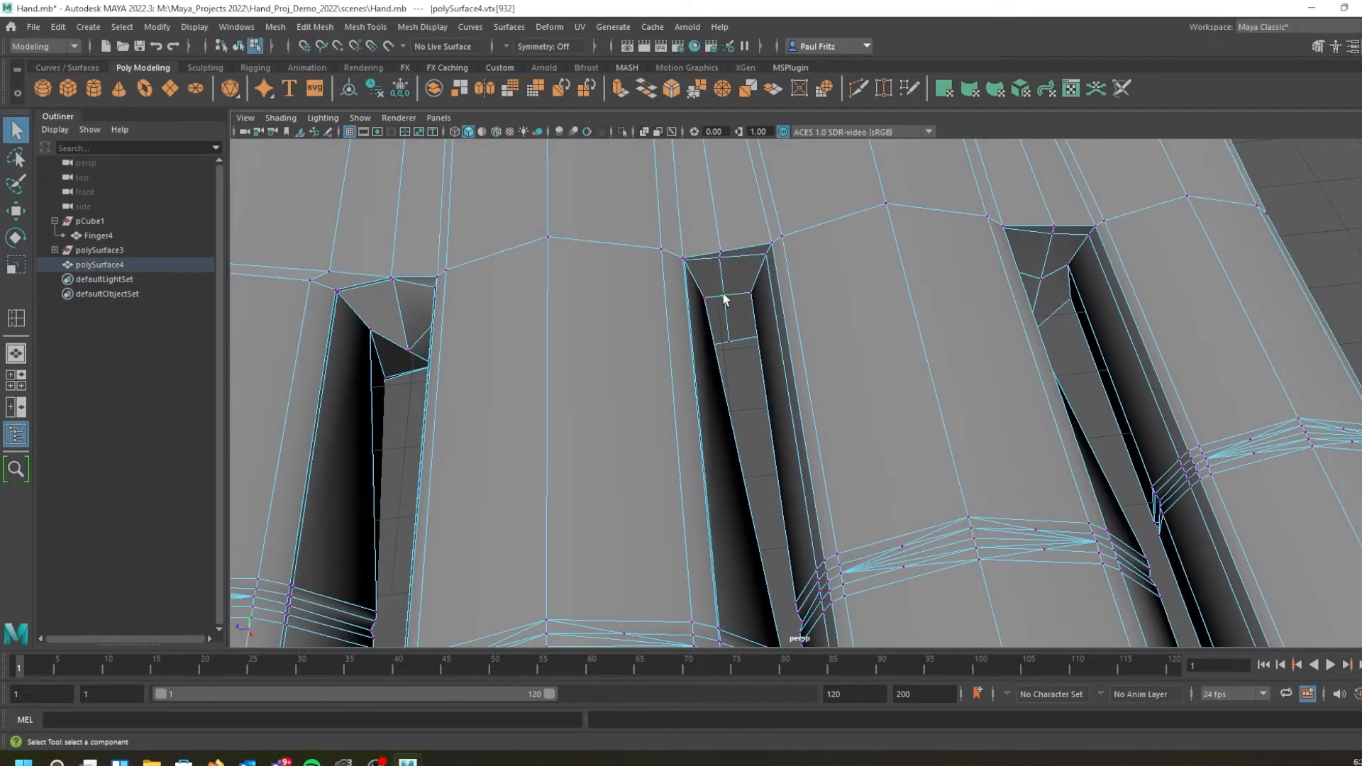
pyautogui.press('w')
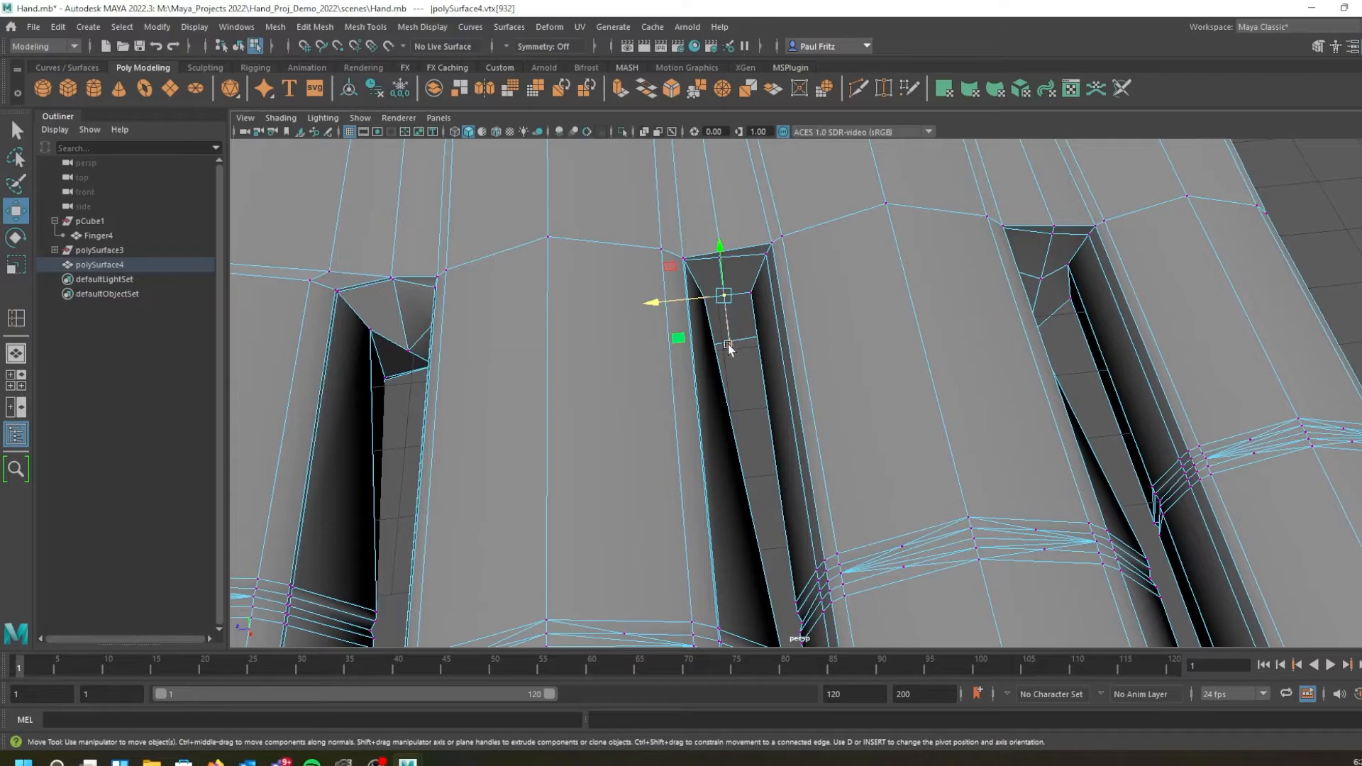
pyautogui.moveTo(728, 347); pyautogui.dragTo(738, 375)
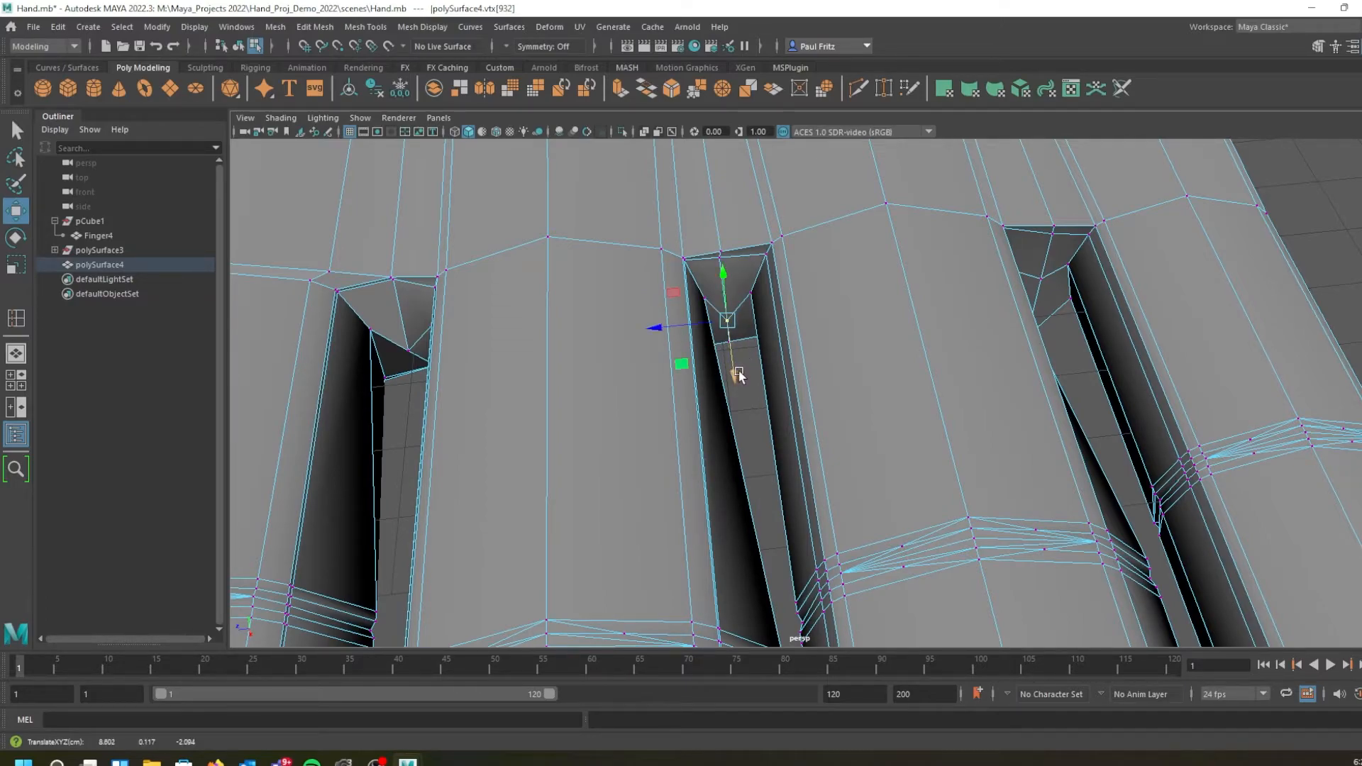
# Turn on the smooth preview and check the reshaped web between the middle and ring fingers
pyautogui.press('3')
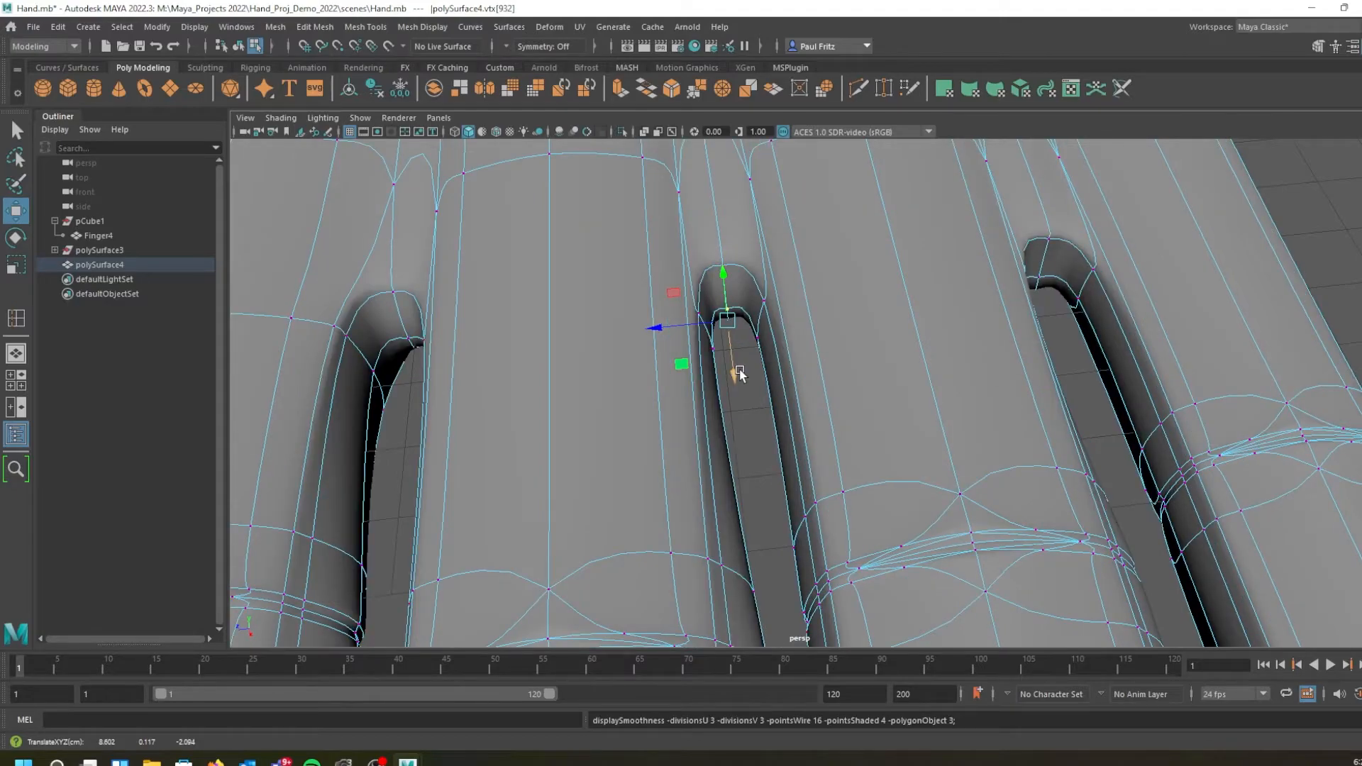
pyautogui.click(735, 381)
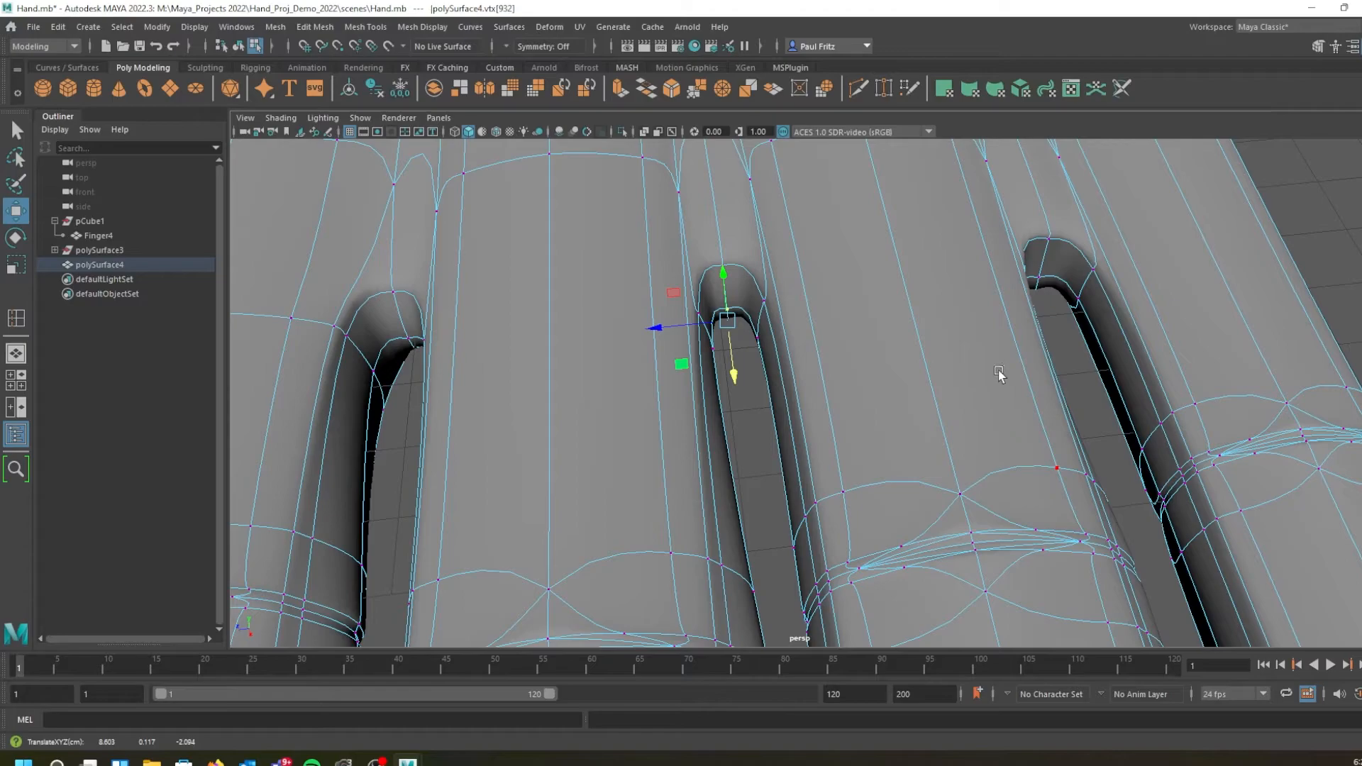
pyautogui.keyDown('alt'); pyautogui.moveTo(1009, 384); pyautogui.dragTo(979, 371); pyautogui.keyUp('alt')
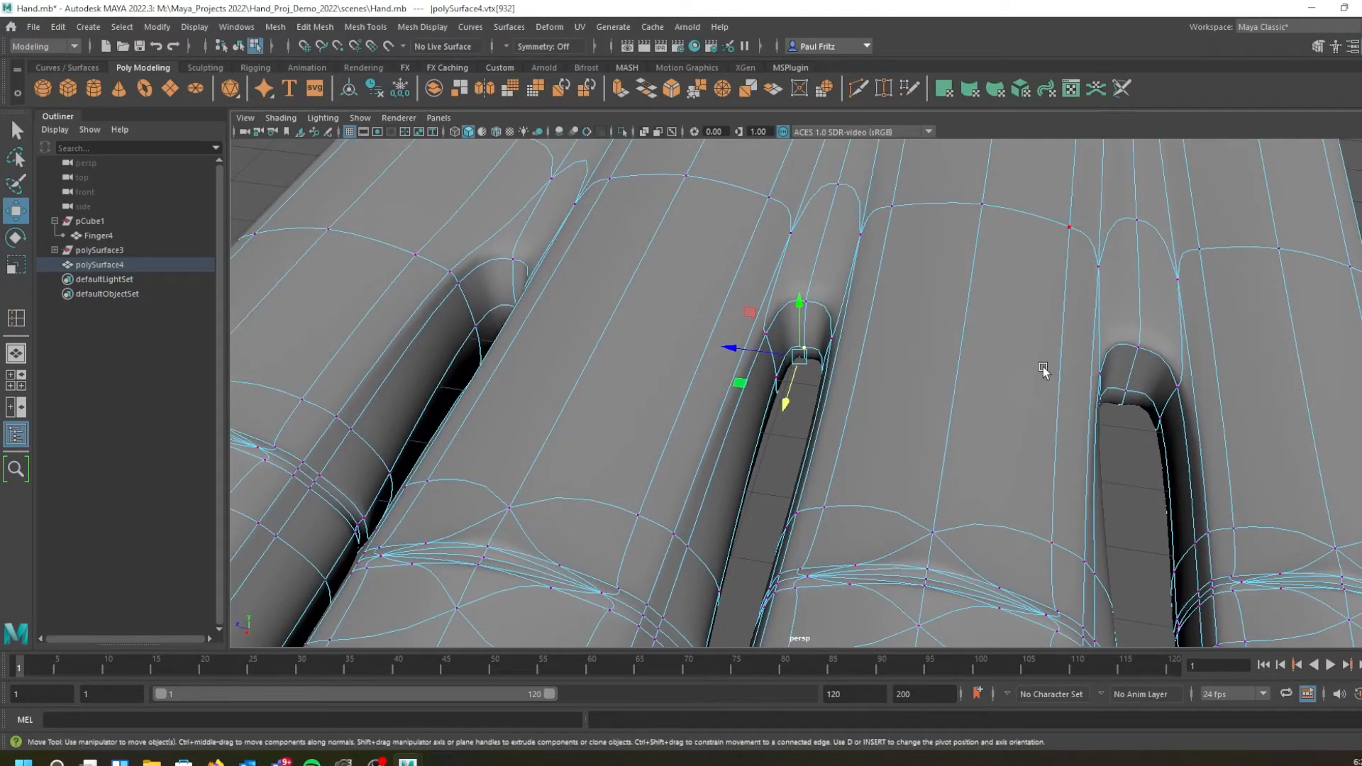
# Move the central lower-edge vertex of the web between the ring and pinky fingers toward the fingertips
pyautogui.click(1115, 394)
pyautogui.moveTo(1130, 427); pyautogui.dragTo(1128, 452)
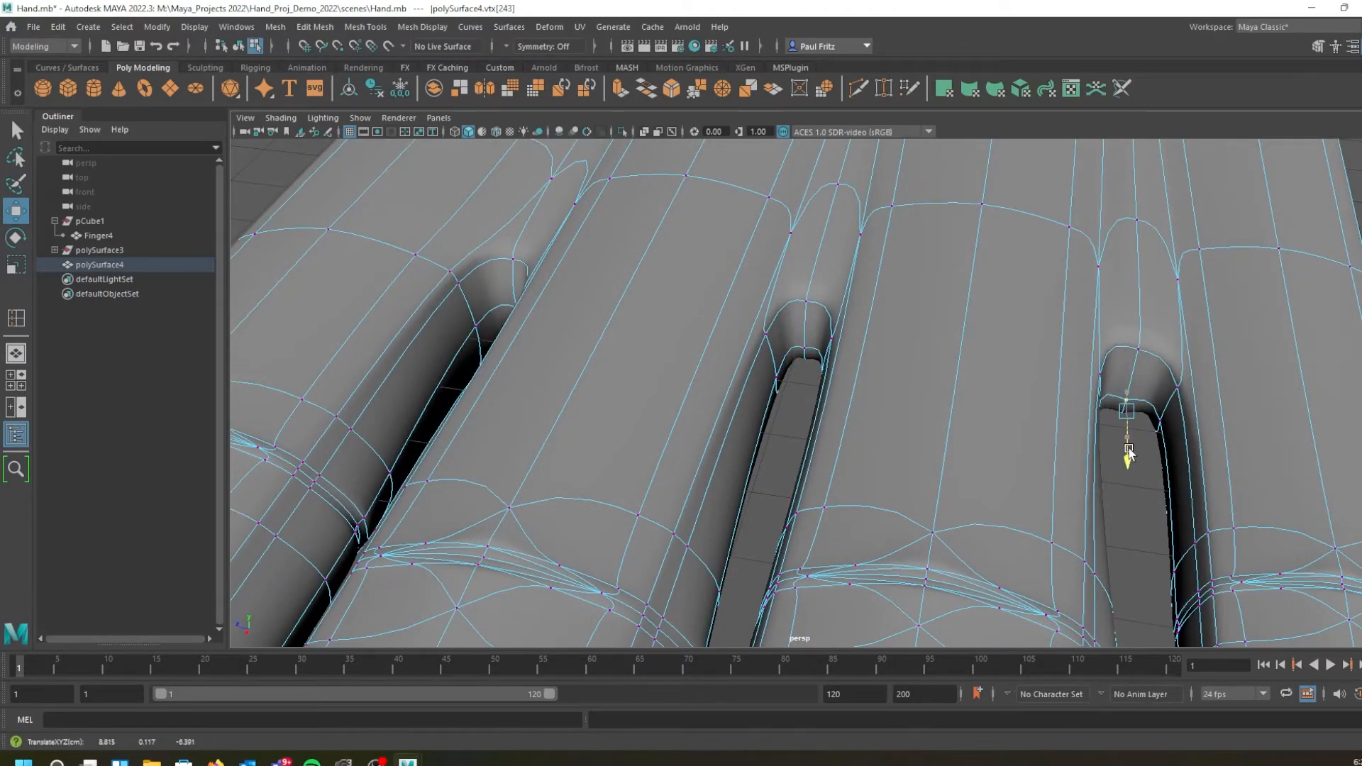
pyautogui.moveTo(745, 386)
pyautogui.keyDown('alt'); pyautogui.mouseDown()
pyautogui.moveTo(701, 351)
pyautogui.moveTo(754, 367)
pyautogui.mouseUp(); pyautogui.keyUp('alt')
pyautogui.keyDown('alt'); pyautogui.moveTo(754, 367); pyautogui.dragTo(602, 381, button='right'); pyautogui.keyUp('alt')
pyautogui.keyDown('alt'); pyautogui.moveTo(532, 387); pyautogui.dragTo(703, 408); pyautogui.keyUp('alt')
pyautogui.scroll(-5, 703, 408)
pyautogui.keyDown('alt'); pyautogui.moveTo(704, 465); pyautogui.dragTo(631, 279, button='middle'); pyautogui.keyUp('alt')
pyautogui.keyDown('alt'); pyautogui.moveTo(665, 349); pyautogui.dragTo(640, 284); pyautogui.keyUp('alt')
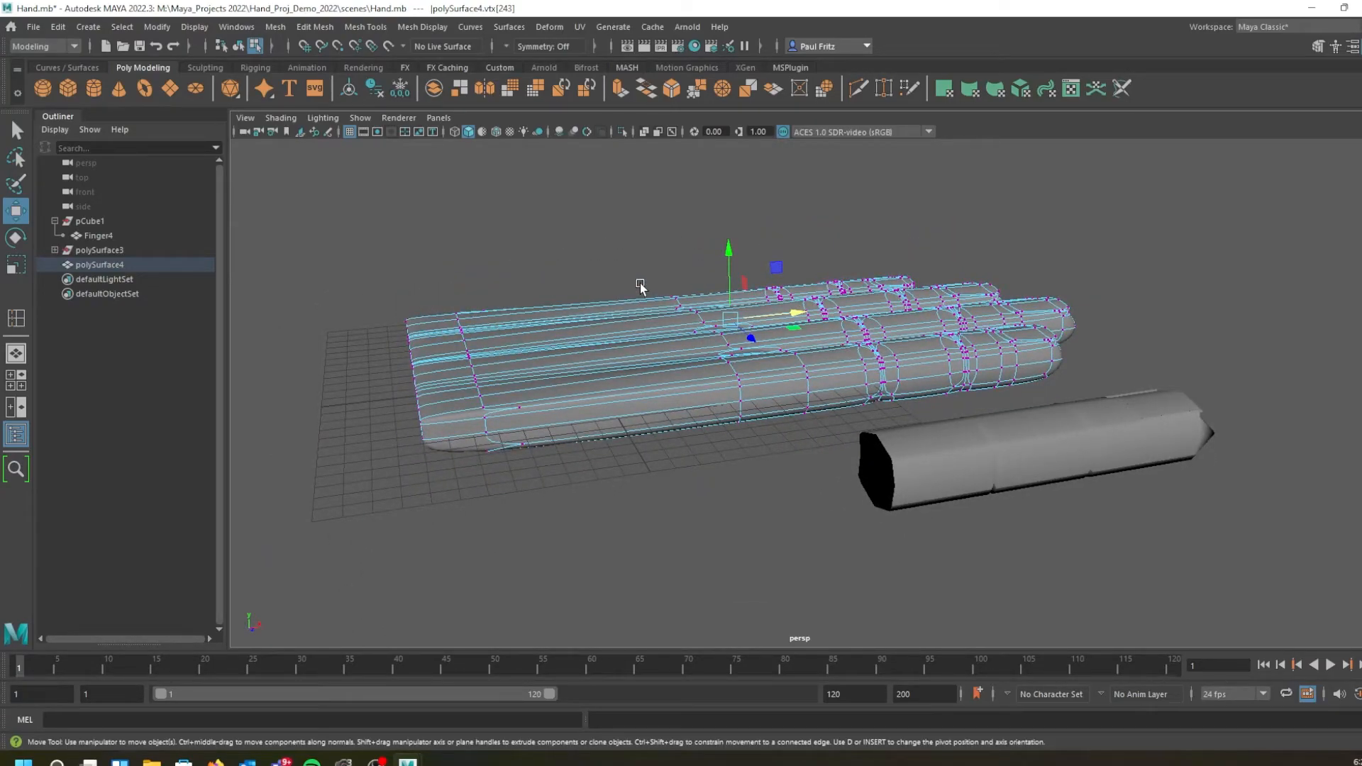
# Return to object mode, select the separate Finger4 mesh, and center its pivot
pyautogui.press('space')
pyautogui.moveTo(739, 533); pyautogui.dragTo(727, 503)
pyautogui.rightClick(790, 517)
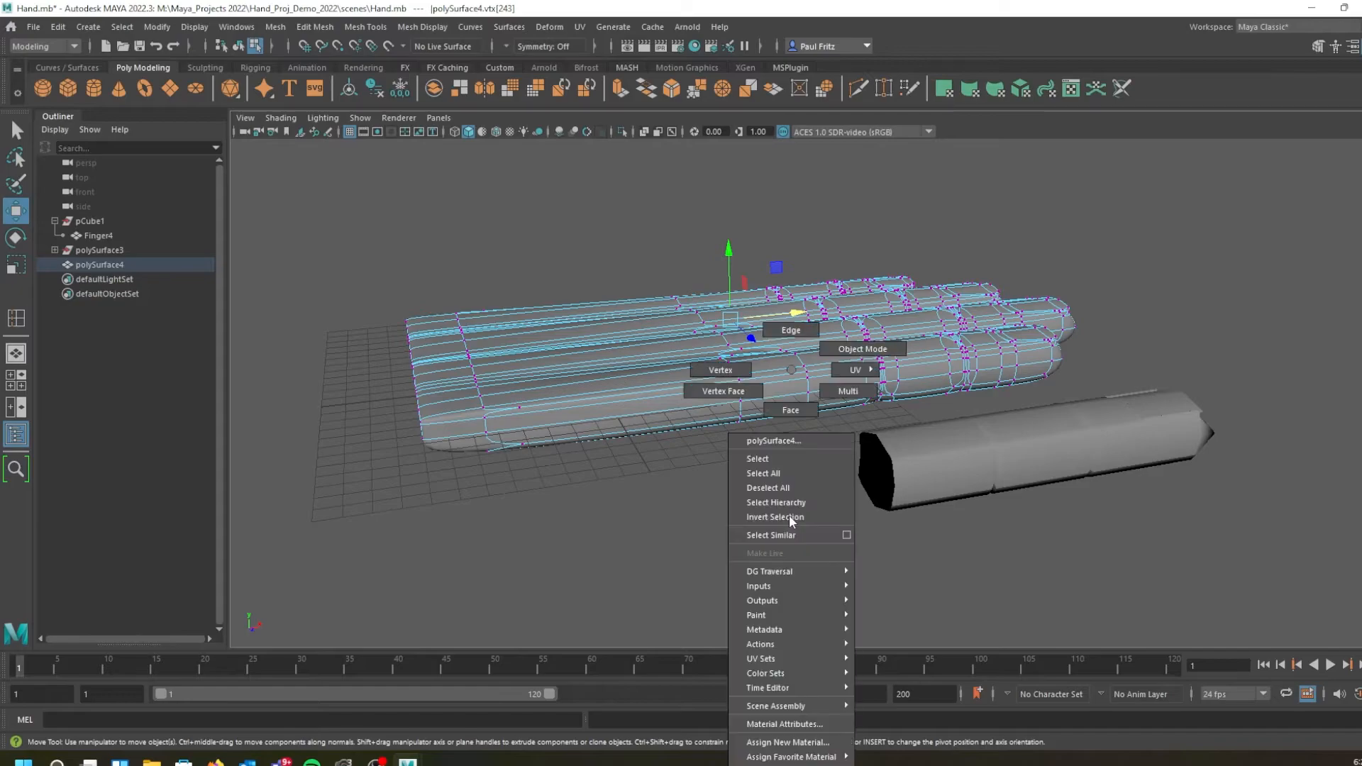
pyautogui.click(863, 348)
pyautogui.click(1010, 454)
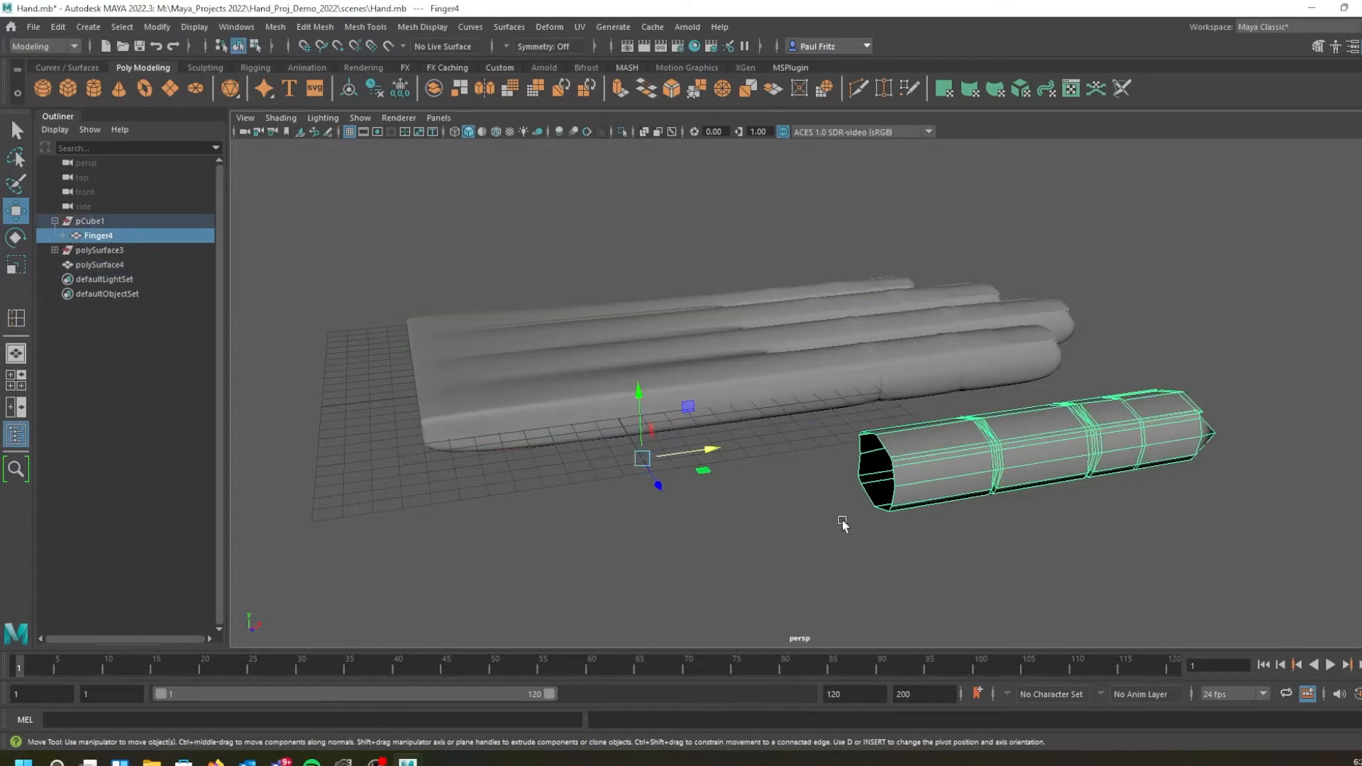
pyautogui.click(156, 27)
pyautogui.click(187, 136)
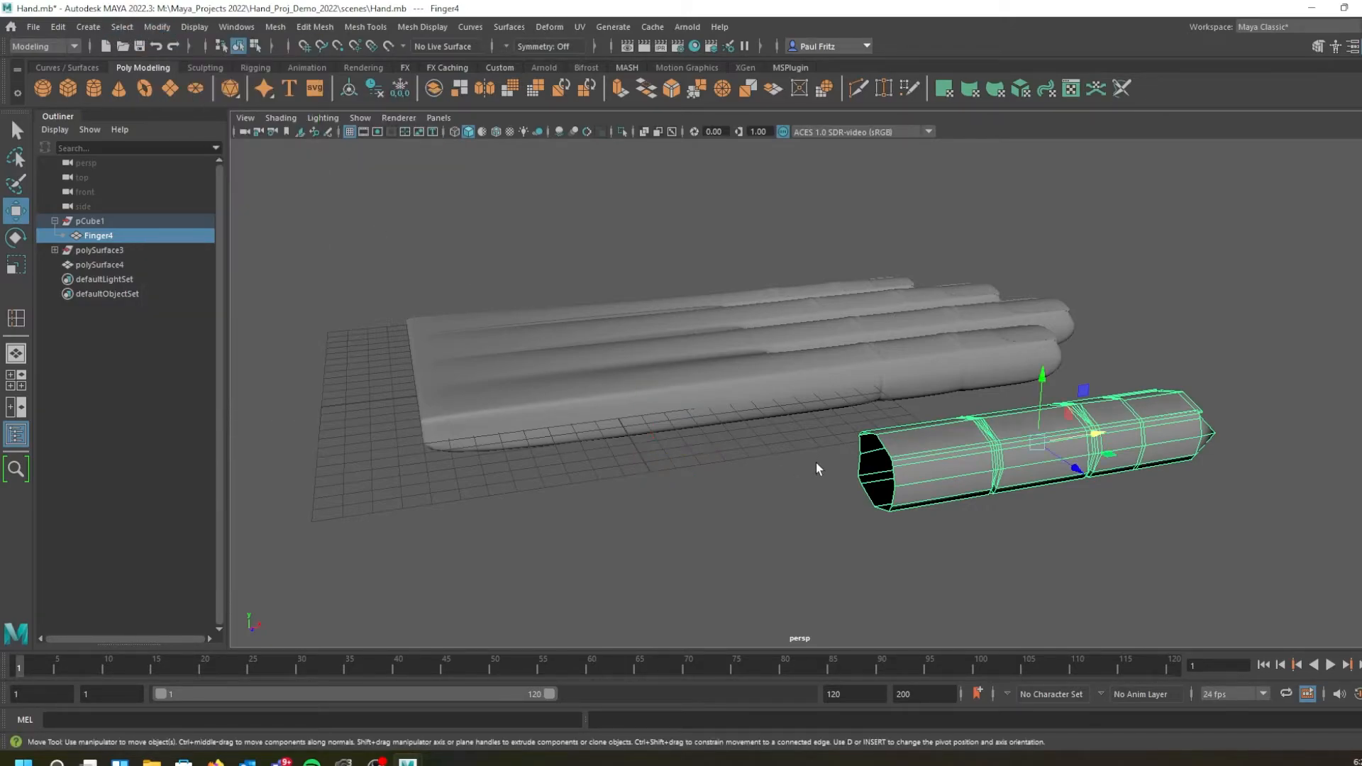
# Try rotating the separate Finger4 mesh with its centered pivot, and undo the rotations
pyautogui.keyDown('alt'); pyautogui.moveTo(814, 435); pyautogui.dragTo(800, 459); pyautogui.keyUp('alt')
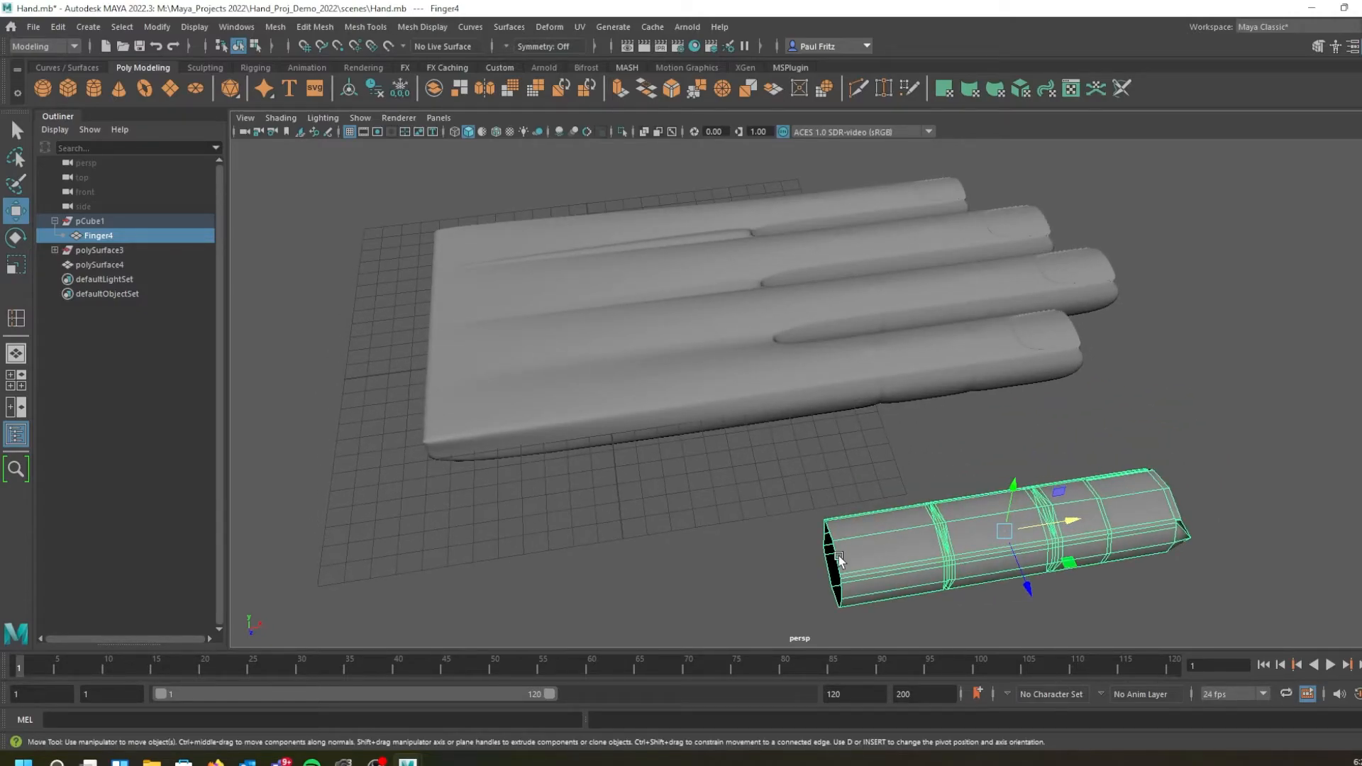
pyautogui.press('e')
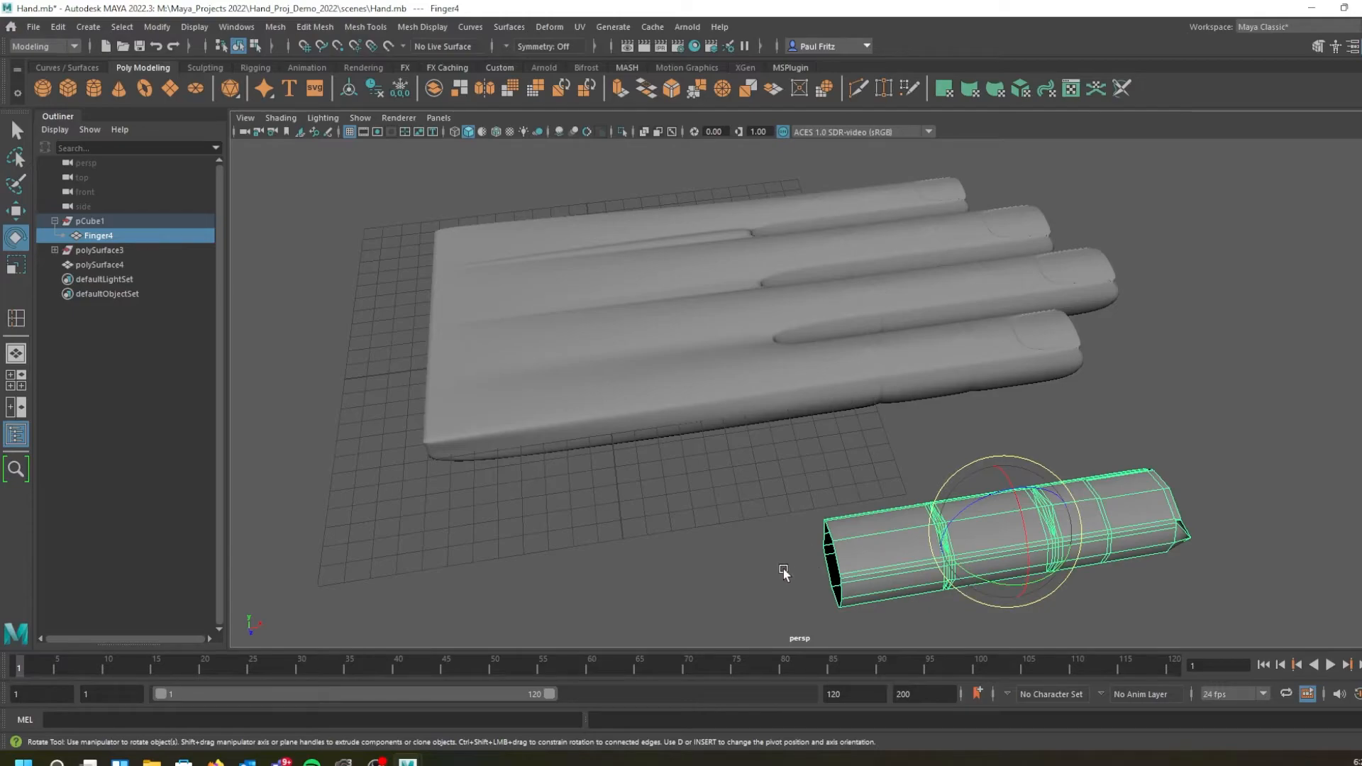
pyautogui.keyDown('alt'); pyautogui.moveTo(730, 558); pyautogui.dragTo(863, 544); pyautogui.keyUp('alt')
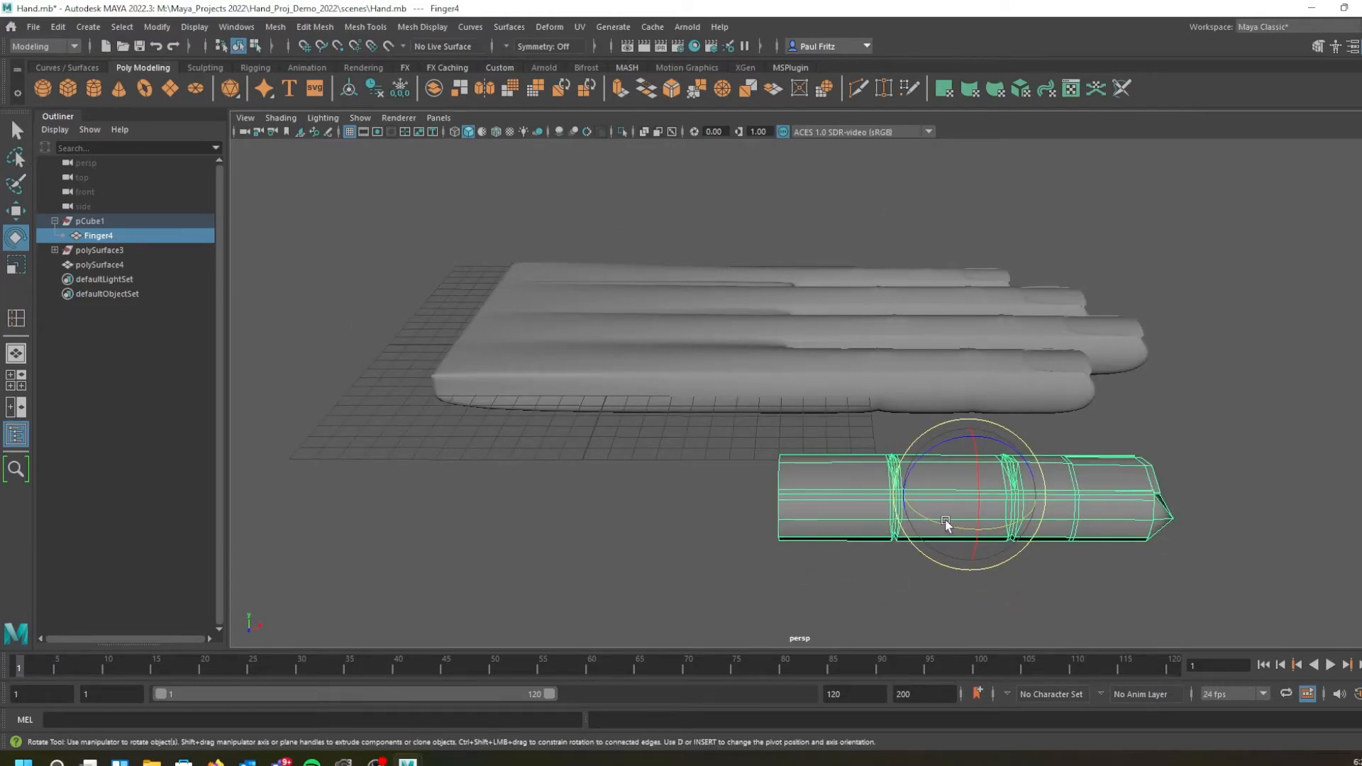
pyautogui.moveTo(947, 529); pyautogui.dragTo(926, 524)
pyautogui.keyDown('alt'); pyautogui.moveTo(805, 498); pyautogui.dragTo(806, 531); pyautogui.keyUp('alt')
pyautogui.moveTo(984, 537); pyautogui.dragTo(987, 549)
pyautogui.keyDown('alt'); pyautogui.moveTo(725, 518); pyautogui.dragTo(824, 493); pyautogui.keyUp('alt')
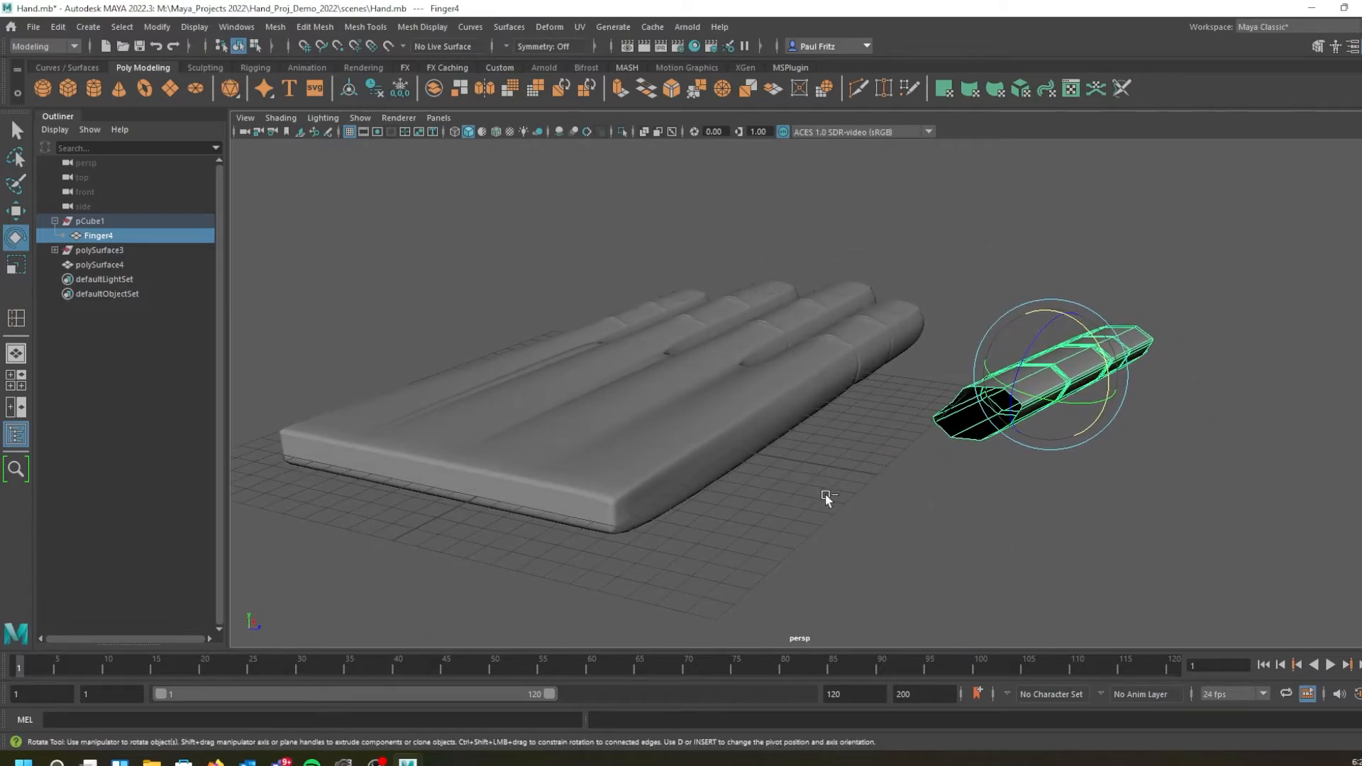
pyautogui.hotkey('ctrl', 'z')
pyautogui.keyDown('alt'); pyautogui.moveTo(879, 501); pyautogui.dragTo(1001, 409); pyautogui.keyUp('alt')
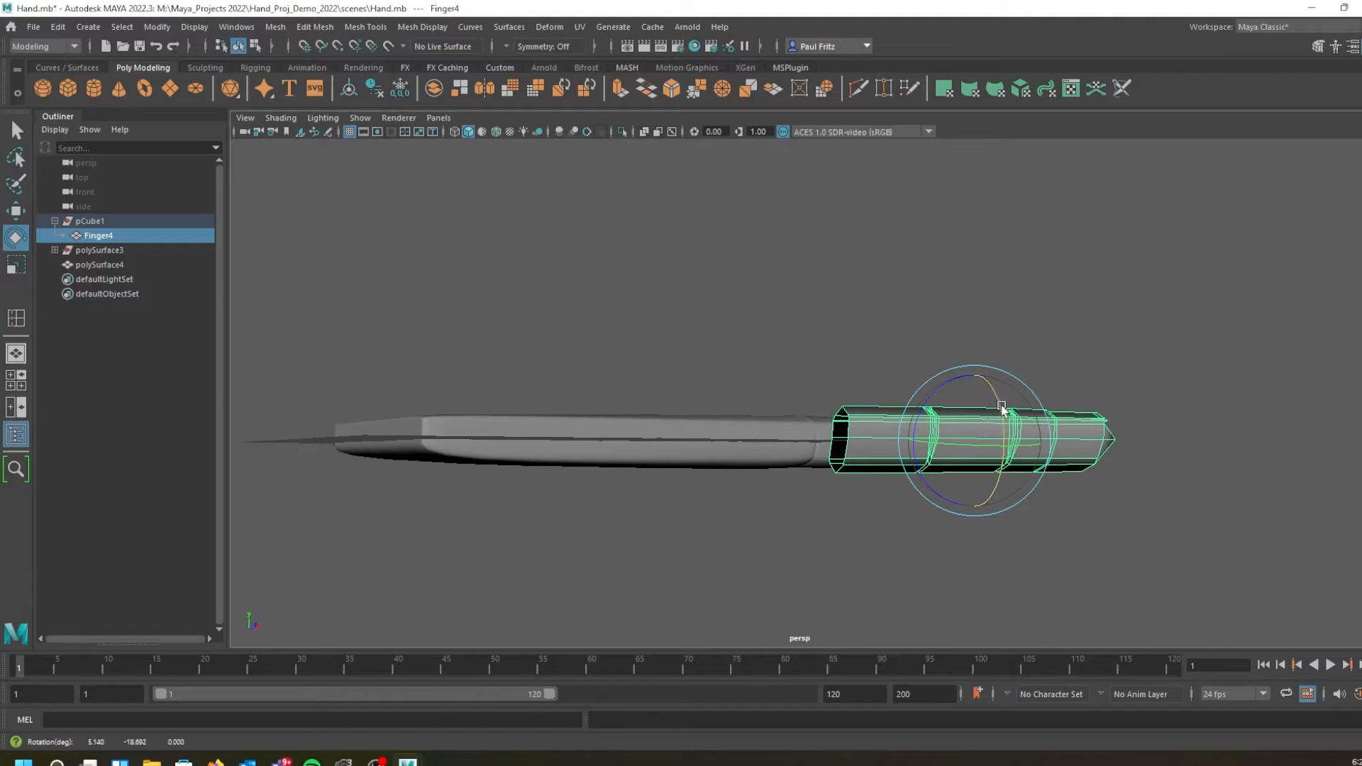
pyautogui.hotkey('ctrl', 'z')
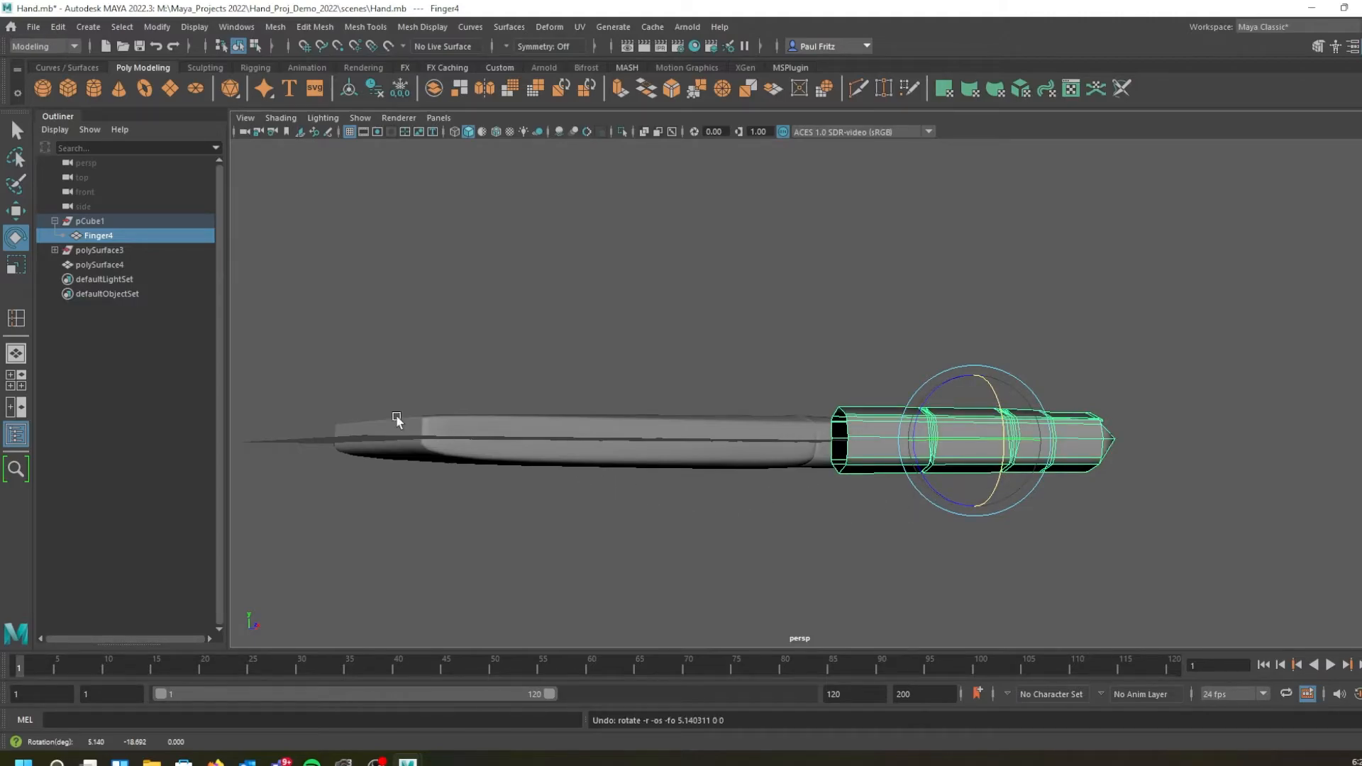
# Delete the construction history of the pCube1 group
pyautogui.click(87, 223)
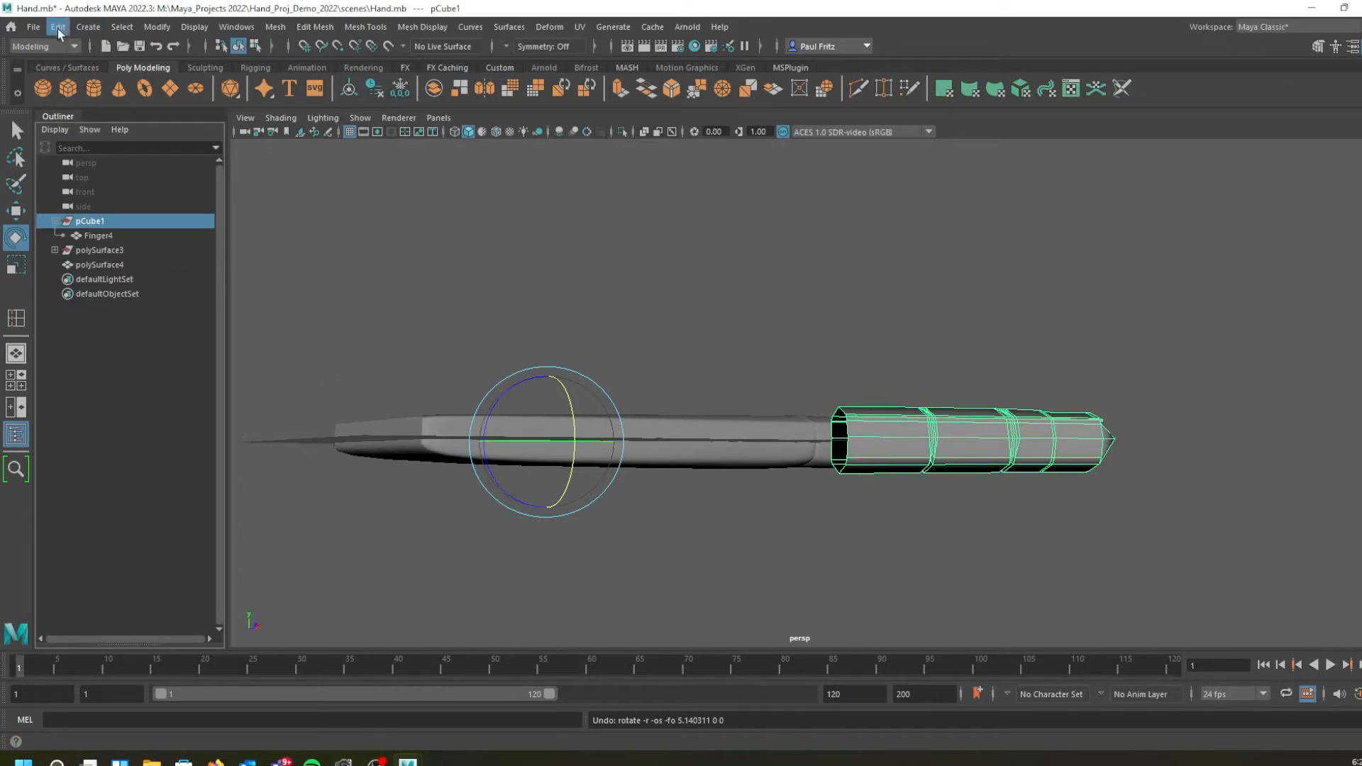
pyautogui.moveTo(64, 236); pyautogui.dragTo(104, 231)
pyautogui.click(62, 28)
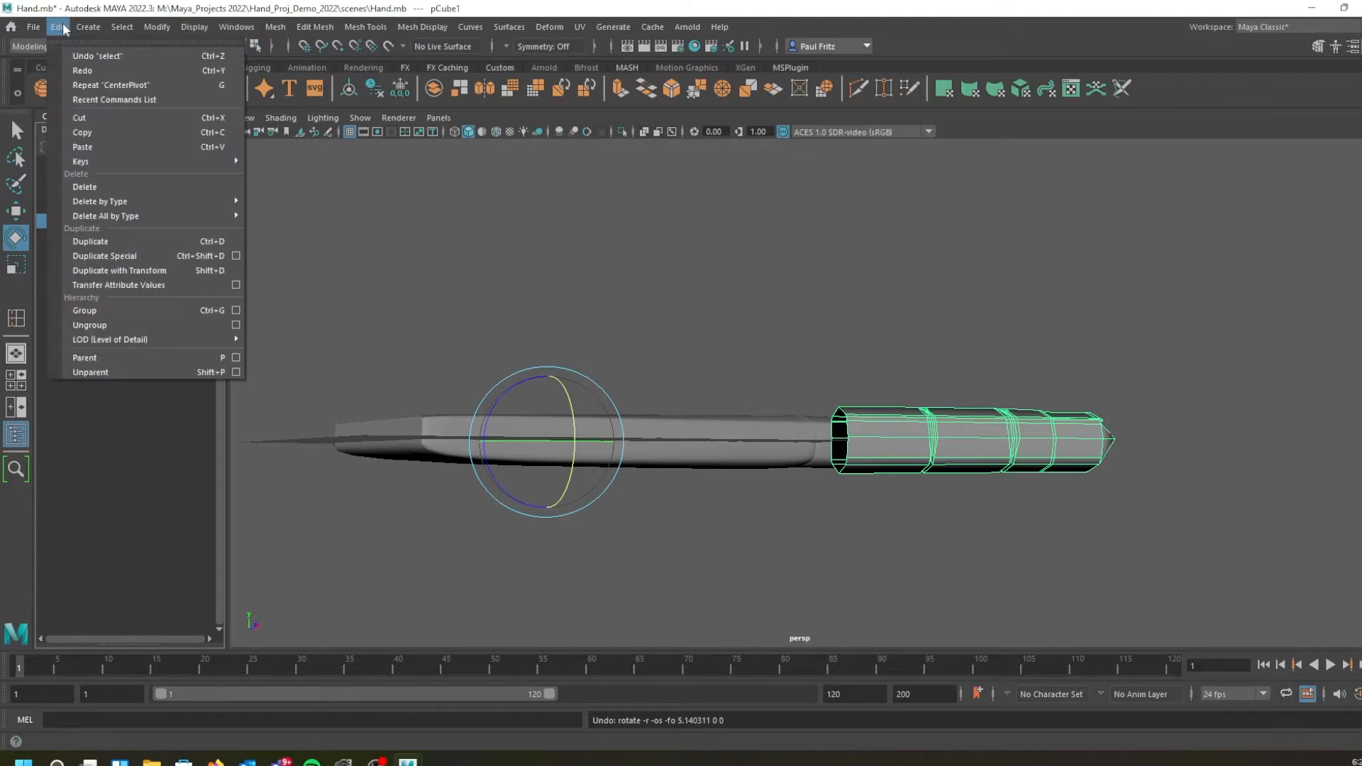
pyautogui.moveTo(133, 204)
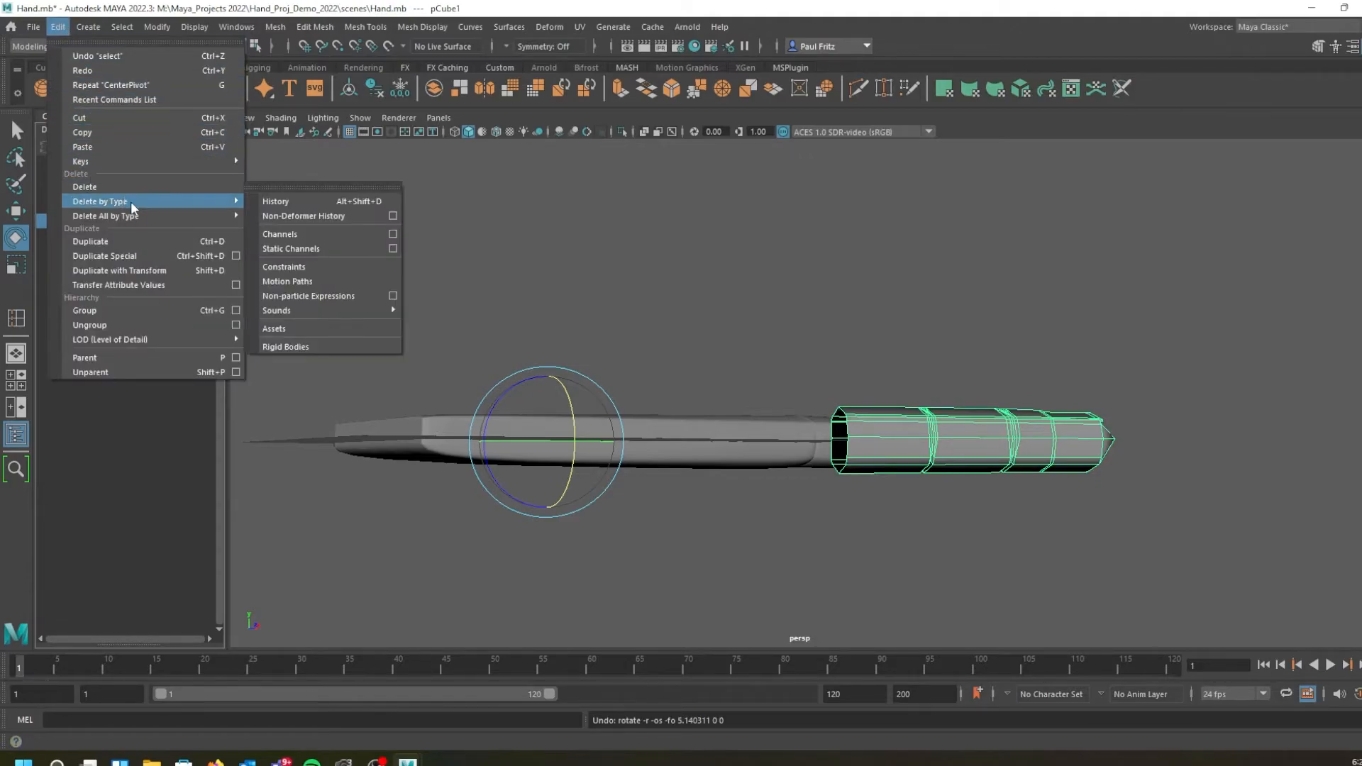
pyautogui.click(275, 200)
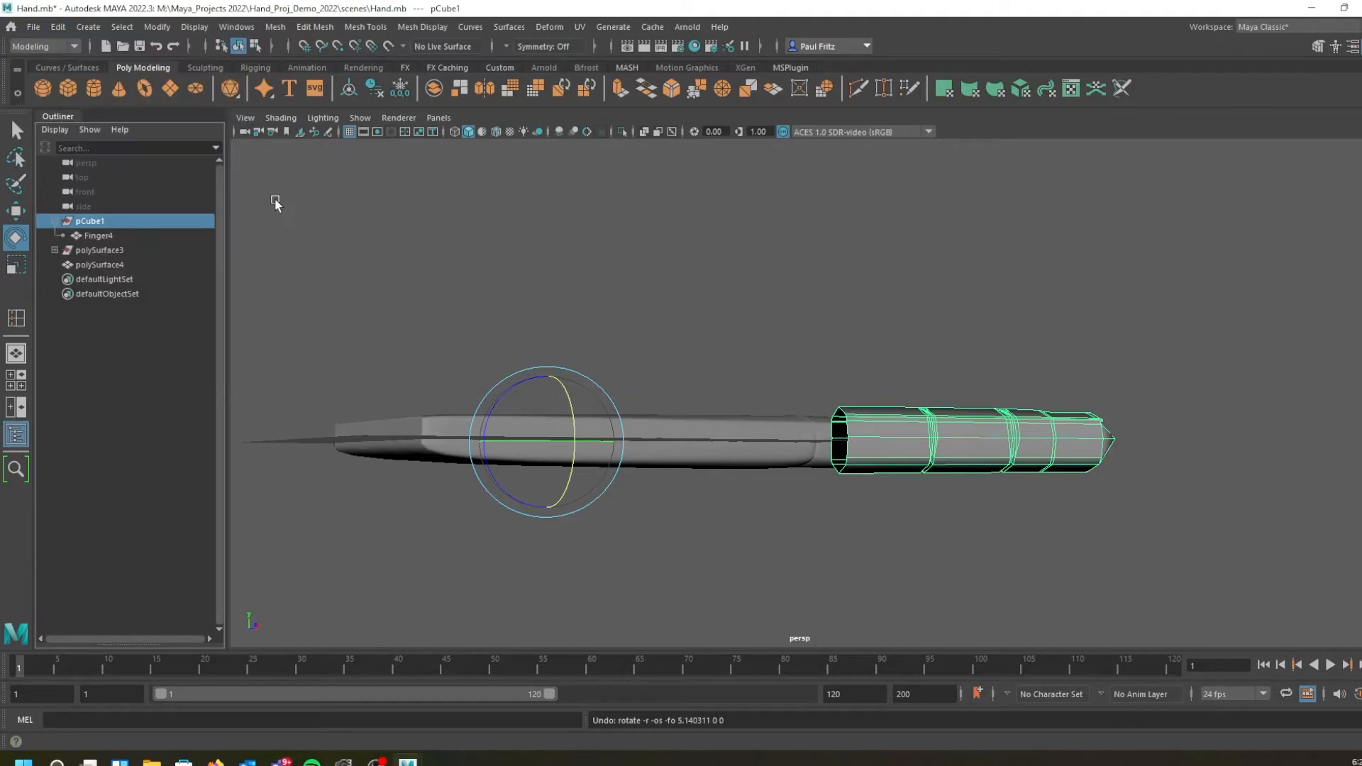
# Ungroup pCube1 and delete the construction history of the freed Finger4 mesh
pyautogui.click(58, 27)
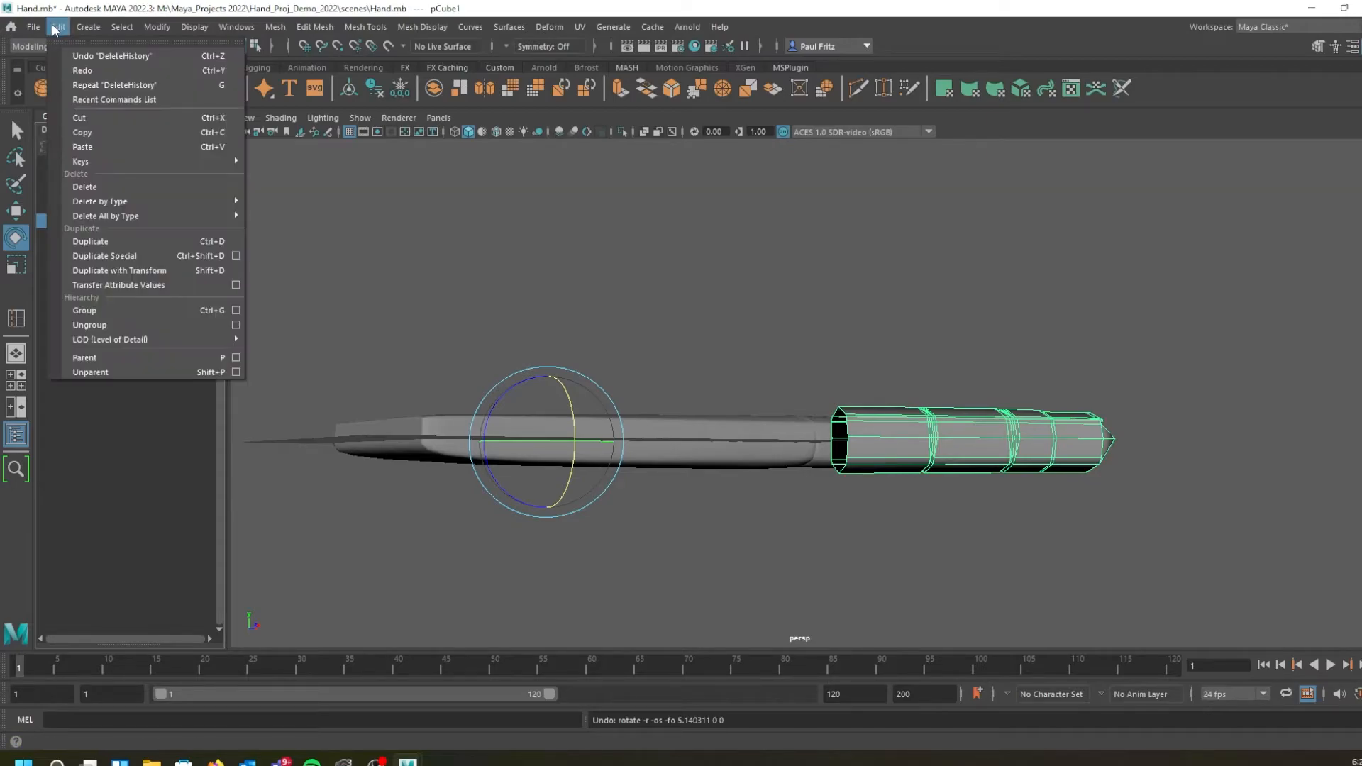
pyautogui.click(91, 325)
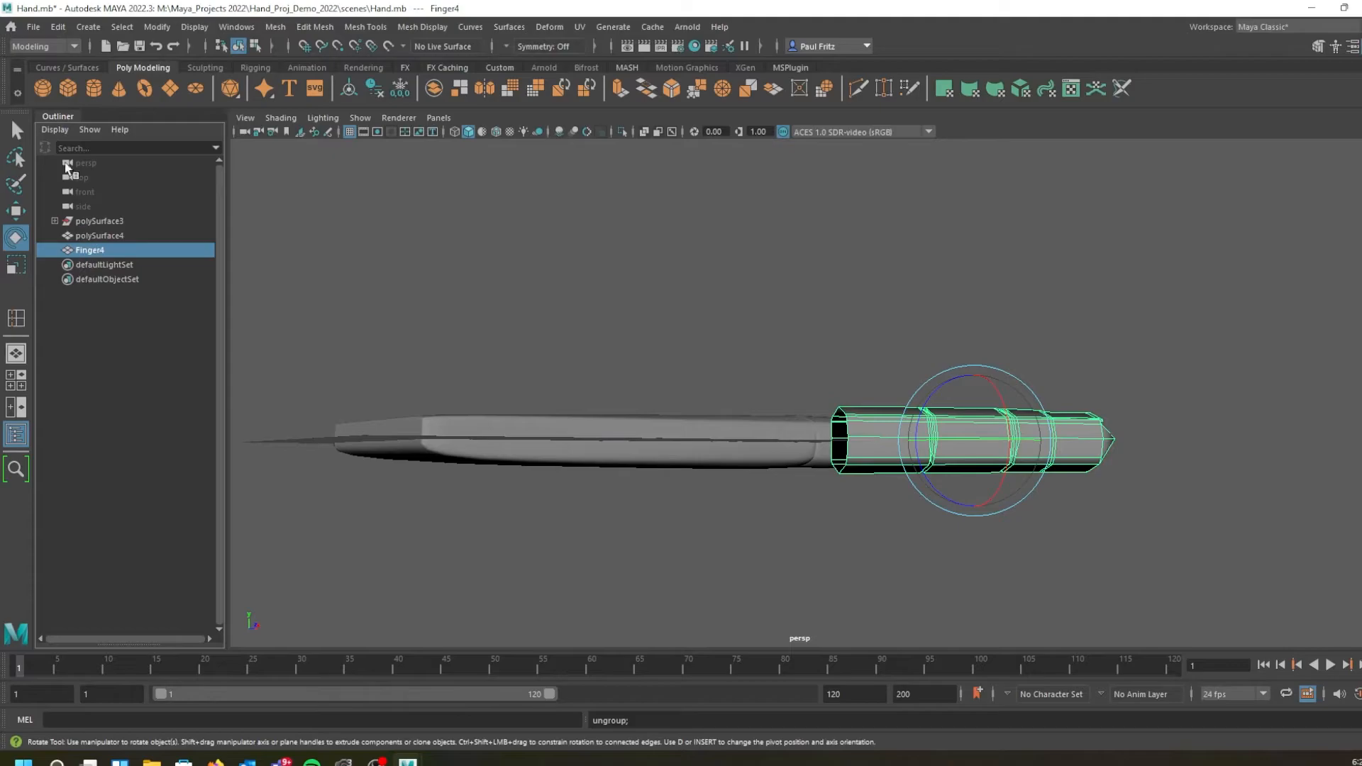
pyautogui.click(58, 27)
pyautogui.moveTo(146, 202)
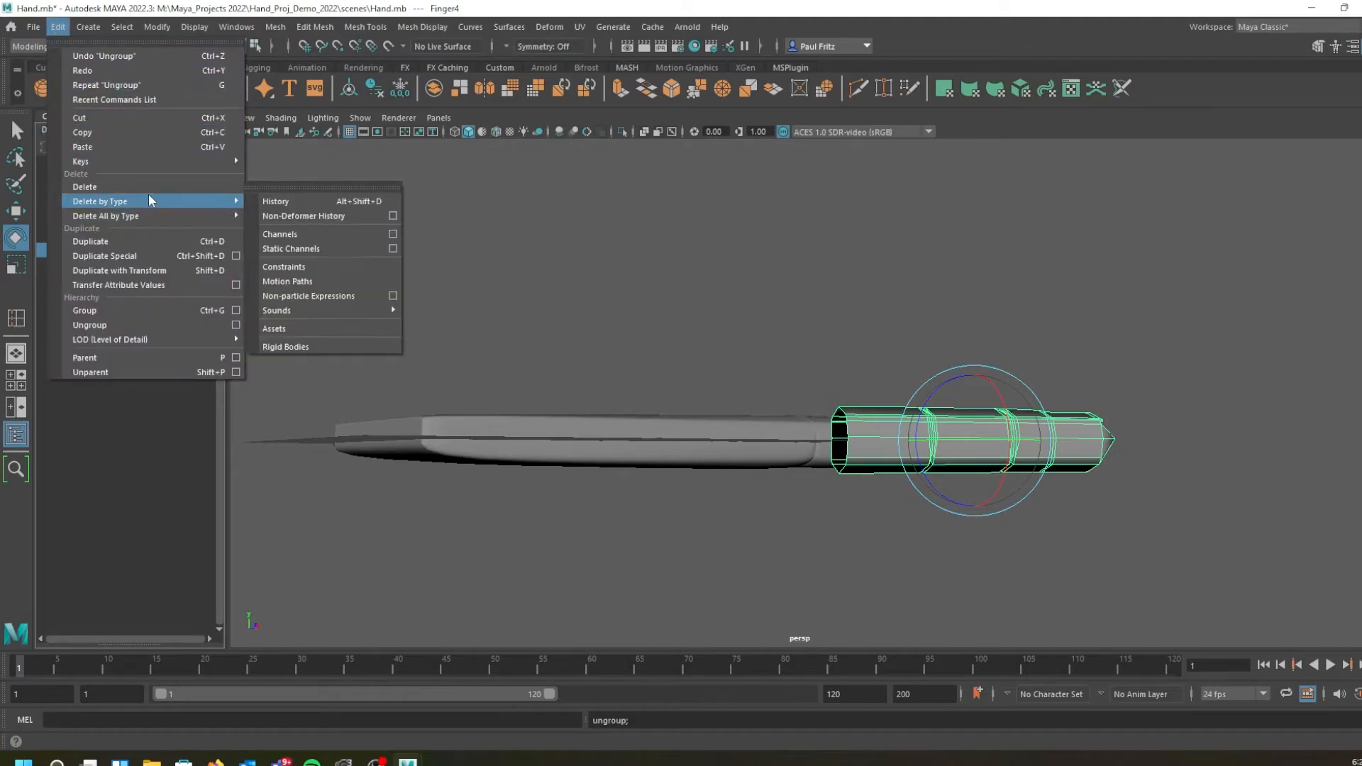
pyautogui.click(270, 200)
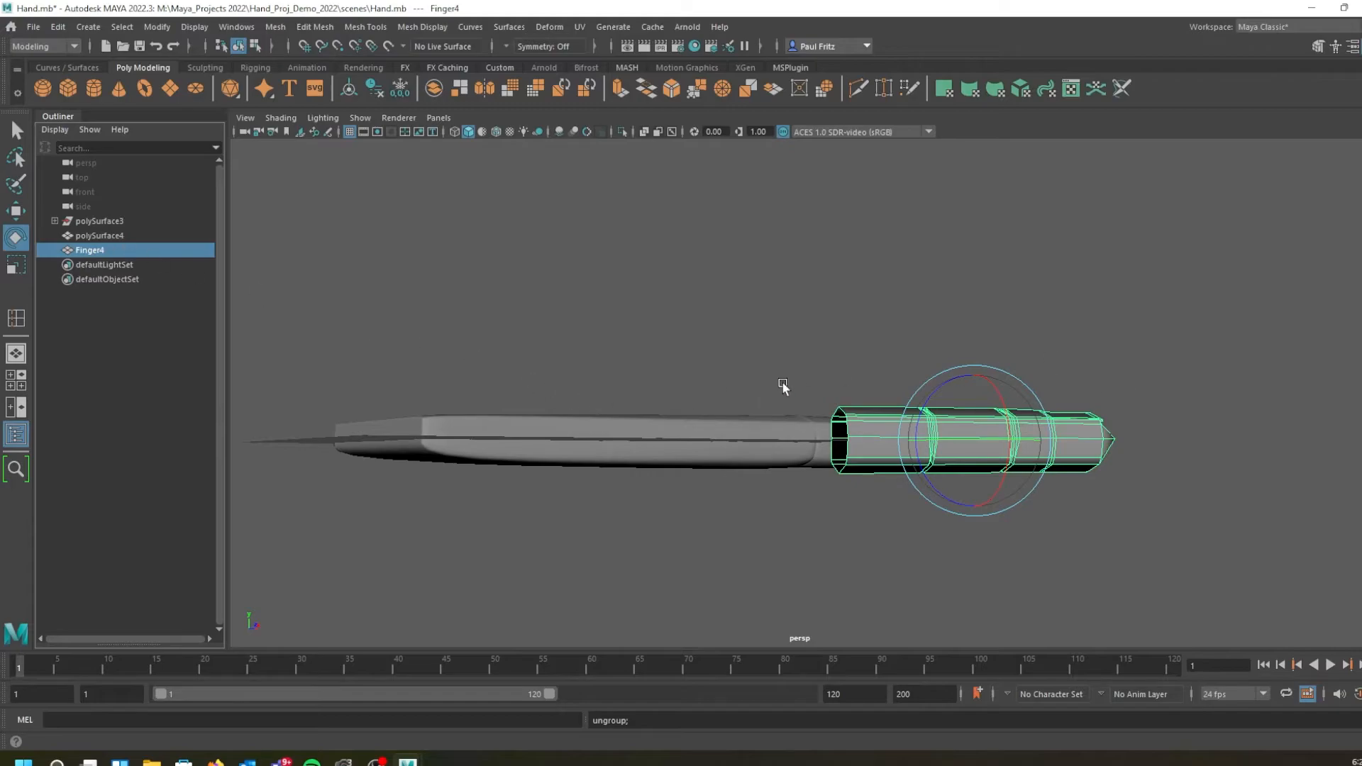
# Roll the Finger4 mesh partway about its lengthwise axis to reorient it as the thumb
pyautogui.keyDown('alt'); pyautogui.moveTo(588, 383); pyautogui.dragTo(642, 409); pyautogui.keyUp('alt')
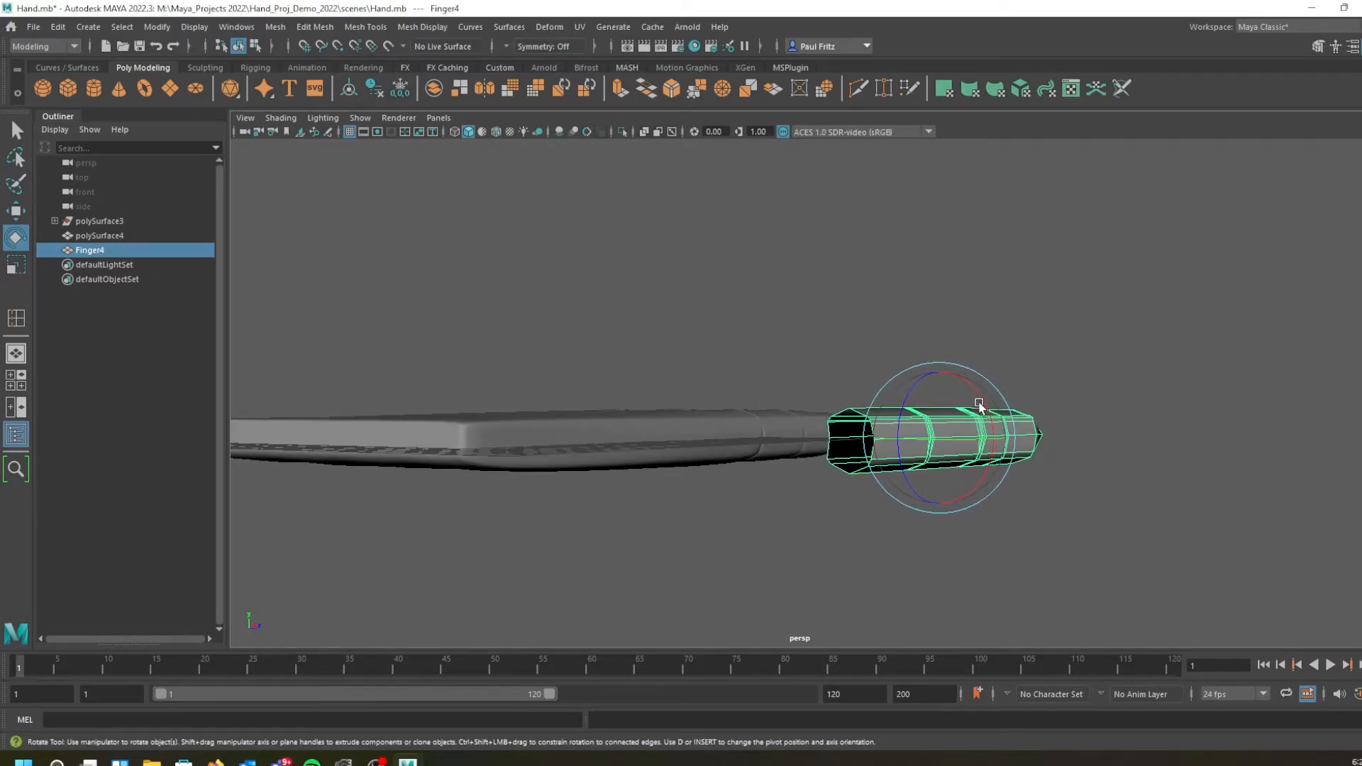
pyautogui.moveTo(981, 397); pyautogui.dragTo(952, 461)
pyautogui.moveTo(746, 441)
pyautogui.keyDown('alt'); pyautogui.mouseDown()
pyautogui.moveTo(773, 454)
pyautogui.moveTo(876, 431)
pyautogui.moveTo(896, 454)
pyautogui.moveTo(791, 451)
pyautogui.moveTo(742, 432)
pyautogui.moveTo(671, 447)
pyautogui.moveTo(714, 427)
pyautogui.moveTo(724, 456)
pyautogui.mouseUp(); pyautogui.keyUp('alt')
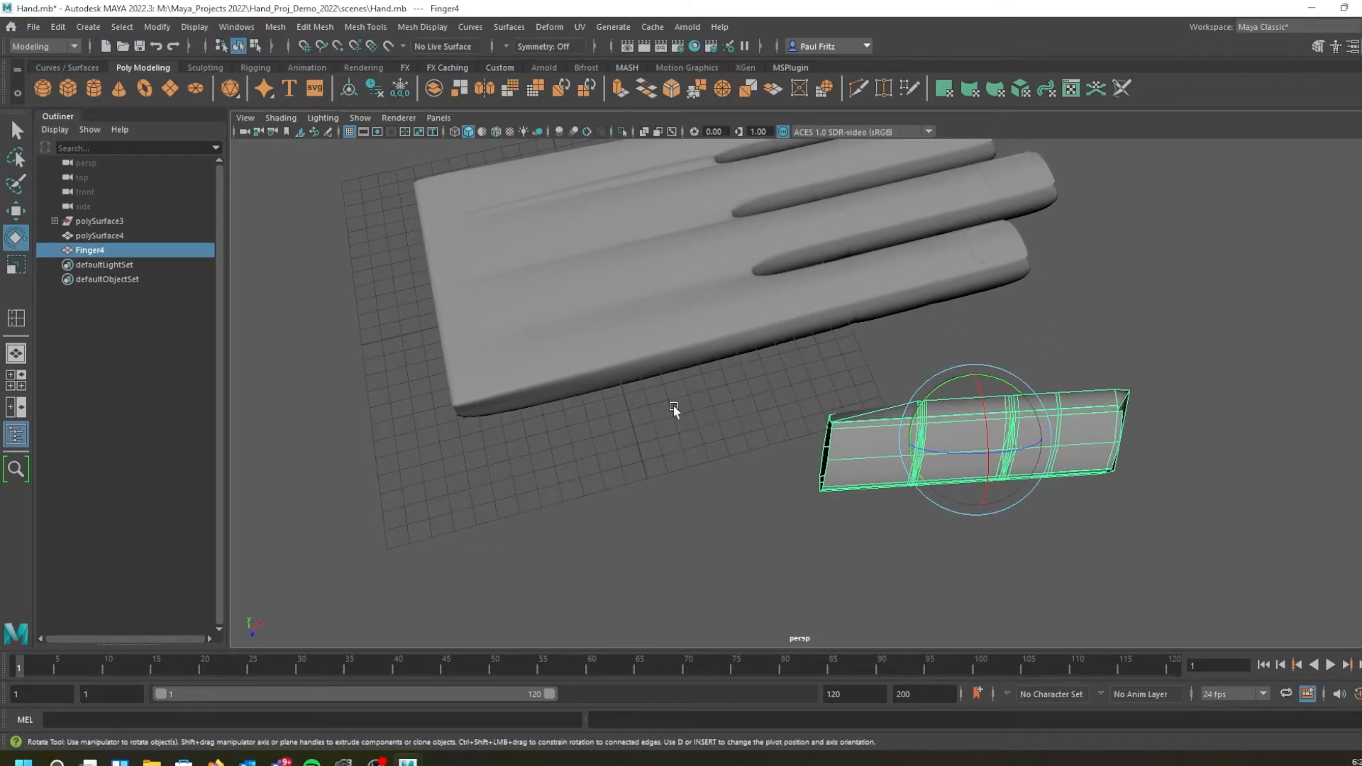
pyautogui.moveTo(593, 404)
pyautogui.keyDown('alt'); pyautogui.mouseDown()
pyautogui.moveTo(589, 378)
pyautogui.moveTo(600, 388)
pyautogui.moveTo(611, 376)
pyautogui.moveTo(597, 388)
pyautogui.mouseUp(); pyautogui.keyUp('alt')
# Turn off the smooth preview on the hand mesh and examine the palm's thickness from the side and underneath
pyautogui.click(607, 390)
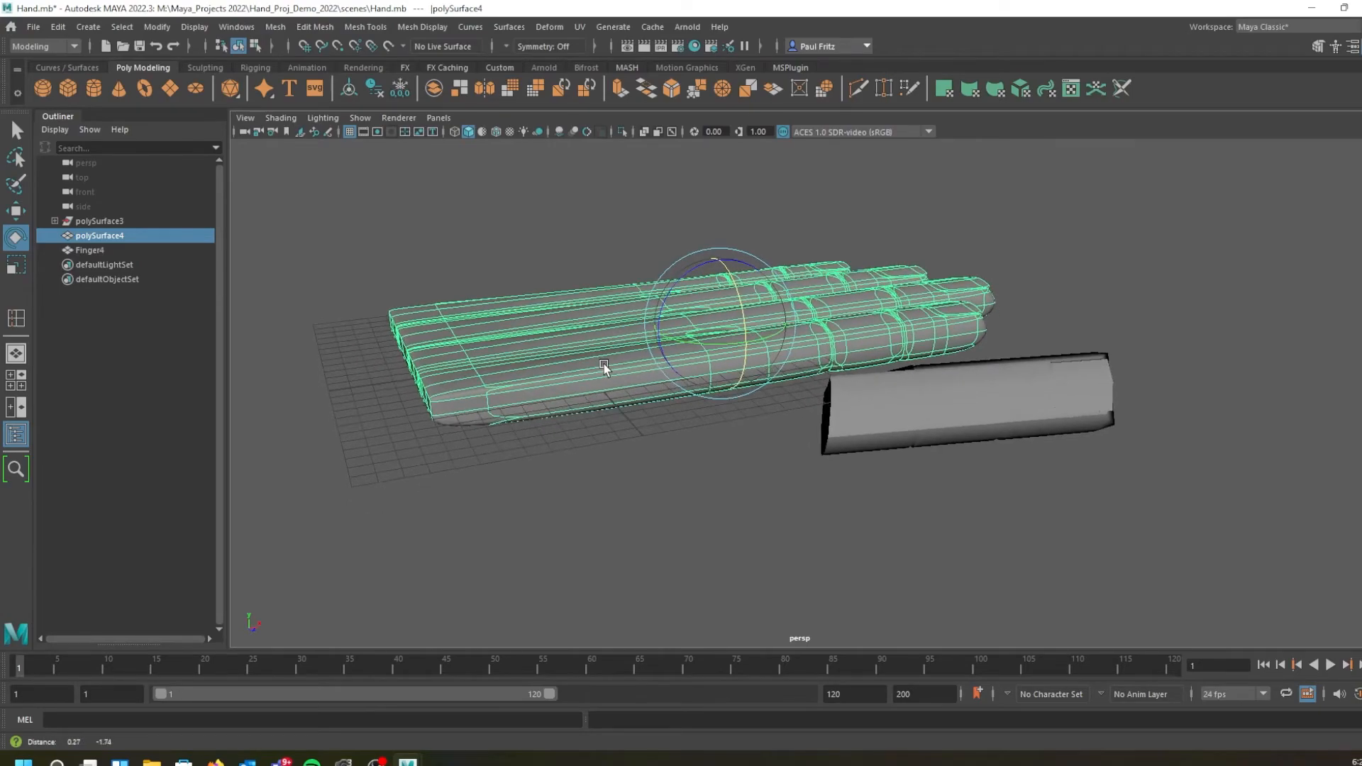
pyautogui.press('1')
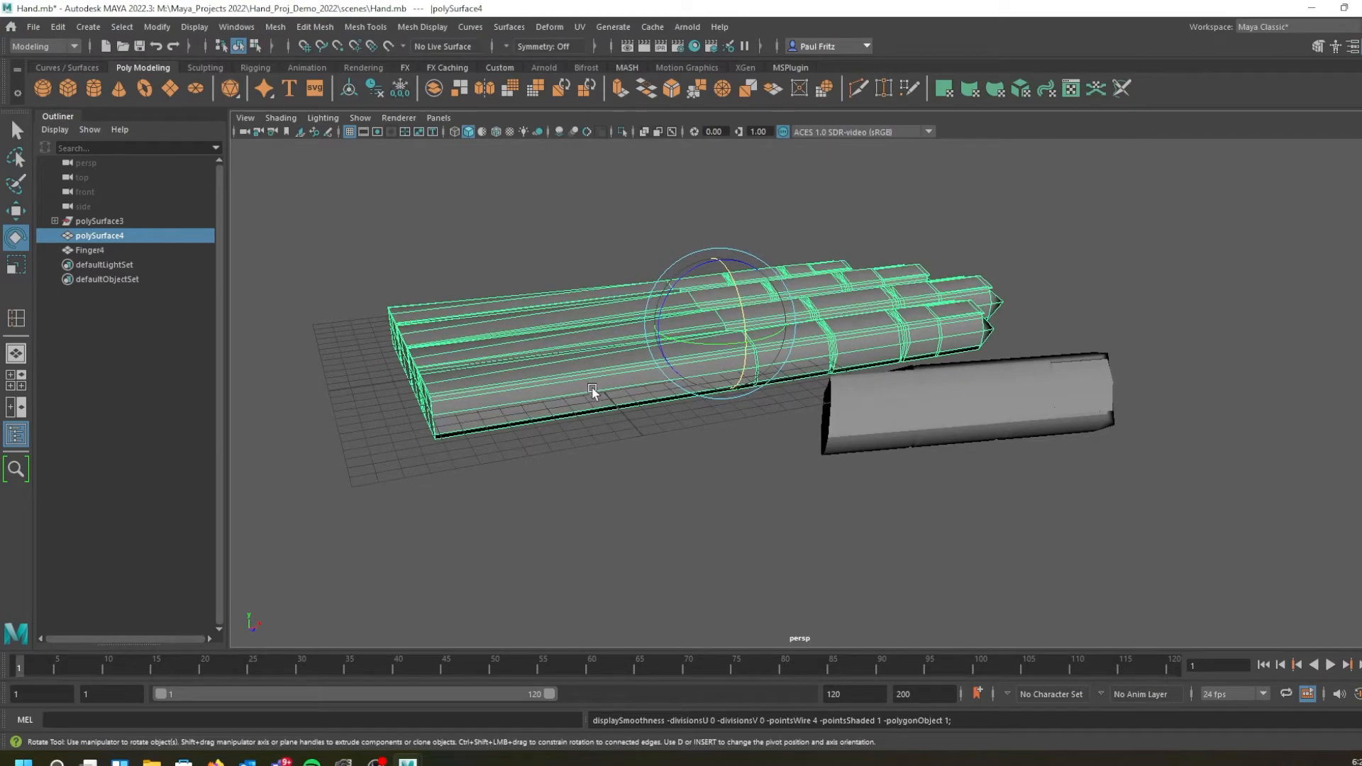
pyautogui.scroll(2, 592, 388)
pyautogui.keyDown('alt'); pyautogui.moveTo(574, 392); pyautogui.dragTo(625, 396); pyautogui.keyUp('alt')
pyautogui.keyDown('alt'); pyautogui.moveTo(626, 395); pyautogui.dragTo(731, 347, button='middle'); pyautogui.keyUp('alt')
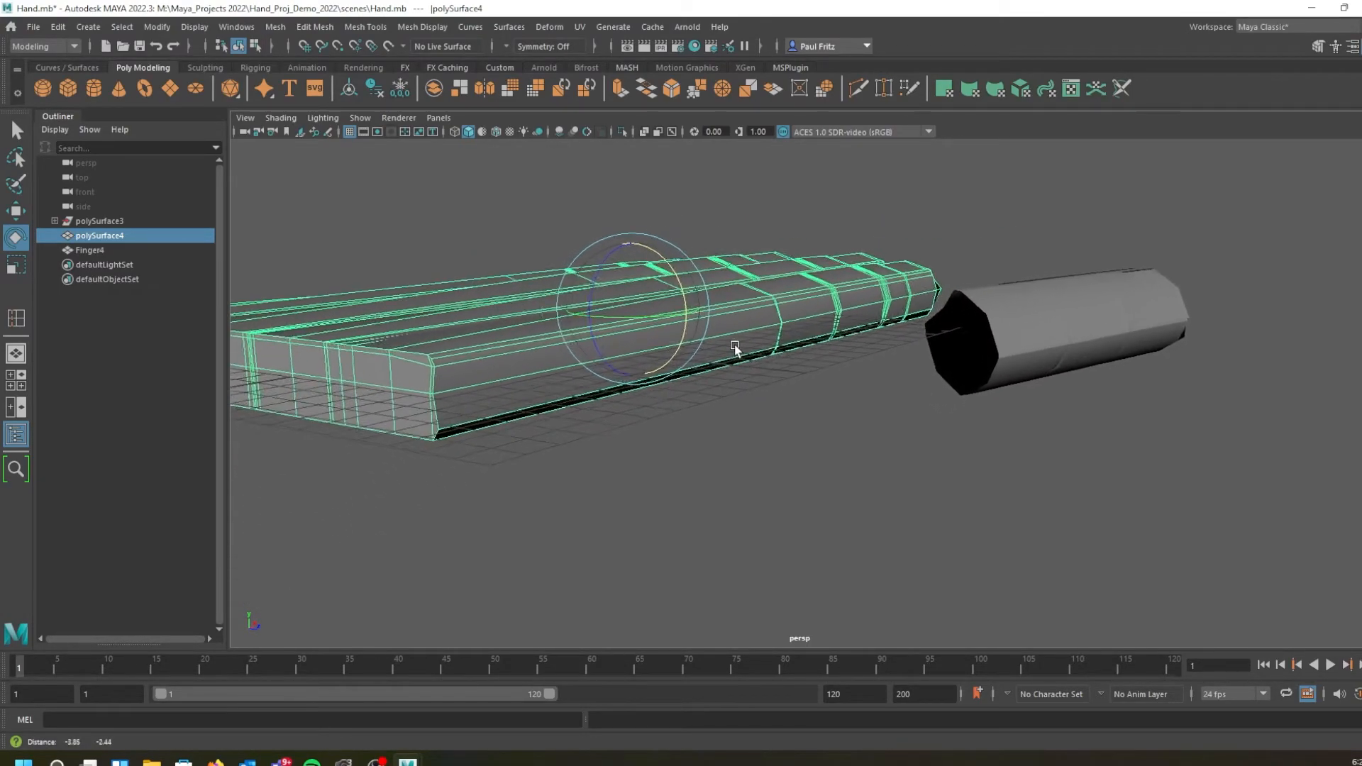
pyautogui.keyDown('alt'); pyautogui.moveTo(532, 390); pyautogui.dragTo(564, 380); pyautogui.keyUp('alt')
pyautogui.keyDown('alt'); pyautogui.moveTo(613, 330); pyautogui.dragTo(716, 345); pyautogui.keyUp('alt')
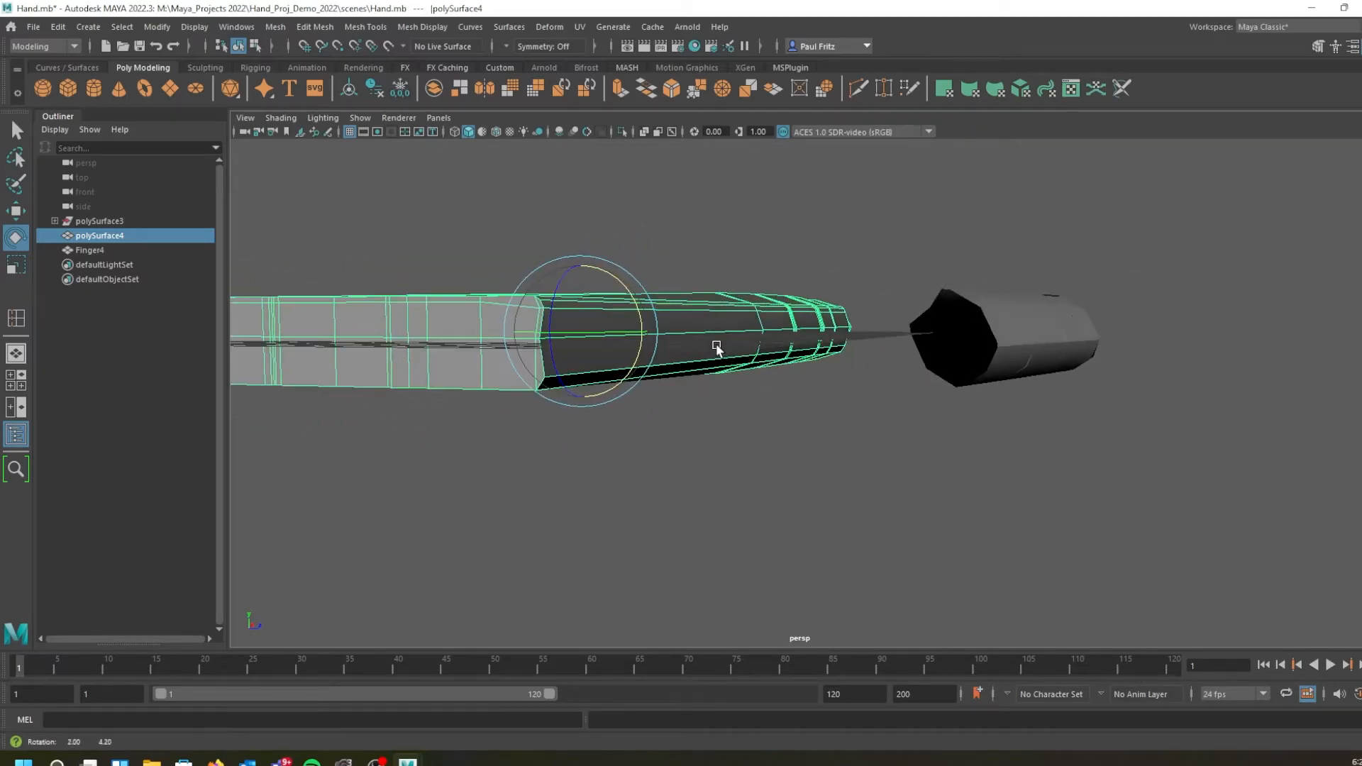
pyautogui.keyDown('alt'); pyautogui.moveTo(688, 340); pyautogui.dragTo(612, 323); pyautogui.keyUp('alt')
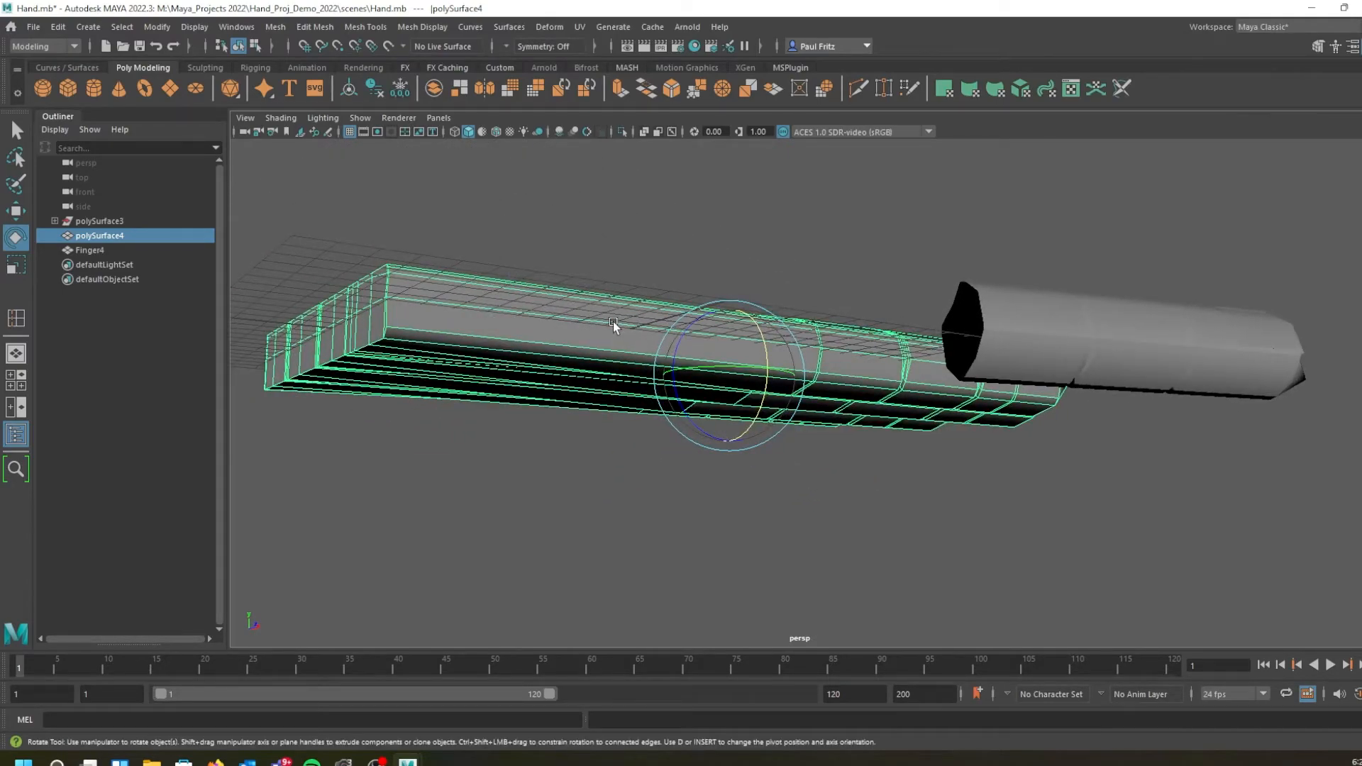
pyautogui.keyDown('alt'); pyautogui.moveTo(495, 301); pyautogui.dragTo(390, 330); pyautogui.keyUp('alt')
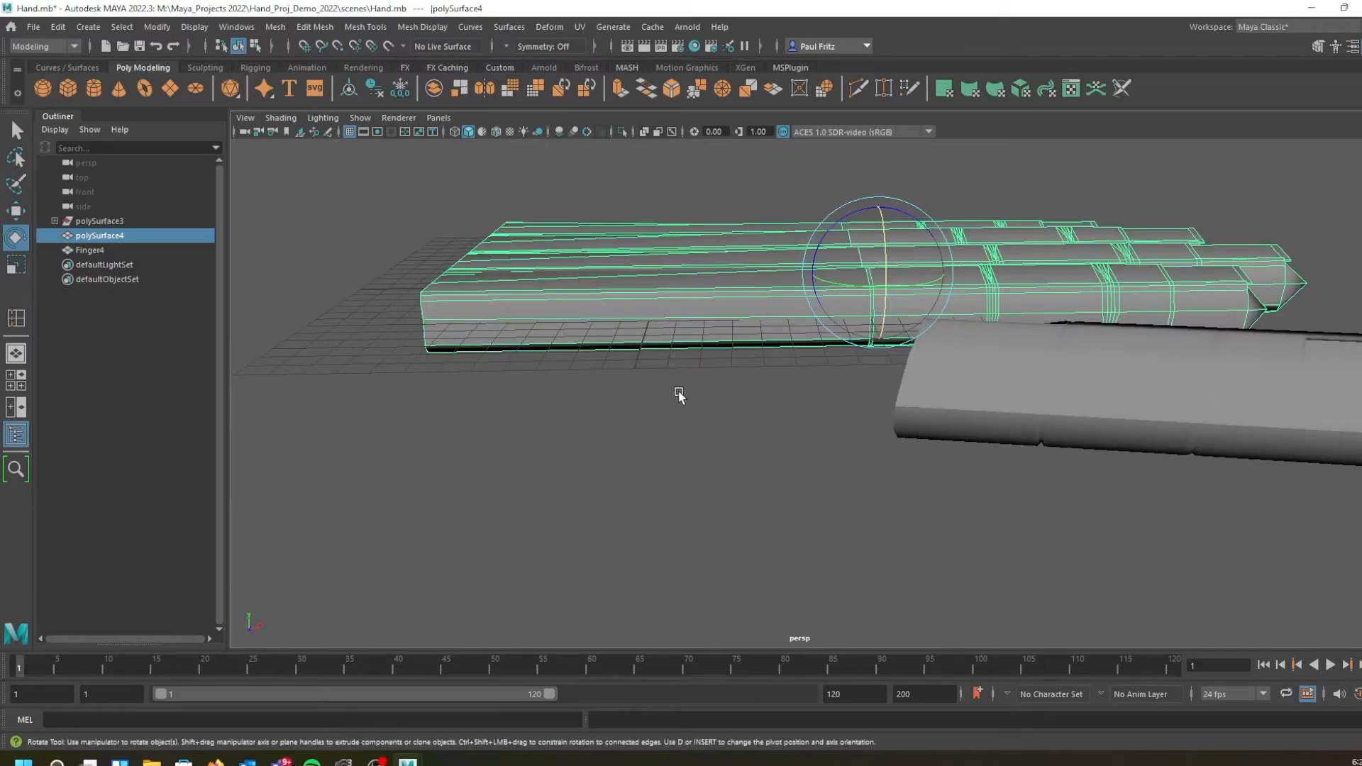
# Try thickening the palm by scaling all its faces vertically to about 1.175, and undo the scaling
pyautogui.moveTo(610, 347)
pyautogui.keyDown('alt'); pyautogui.mouseDown()
pyautogui.moveTo(730, 350)
pyautogui.moveTo(629, 337)
pyautogui.mouseUp(); pyautogui.keyUp('alt')
pyautogui.rightClick(623, 349)
pyautogui.moveTo(614, 321); pyautogui.dragTo(621, 389, button='right')
pyautogui.moveTo(419, 186); pyautogui.dragTo(765, 487)
pyautogui.keyDown('alt'); pyautogui.moveTo(765, 486); pyautogui.dragTo(533, 430); pyautogui.keyUp('alt')
pyautogui.press('r')
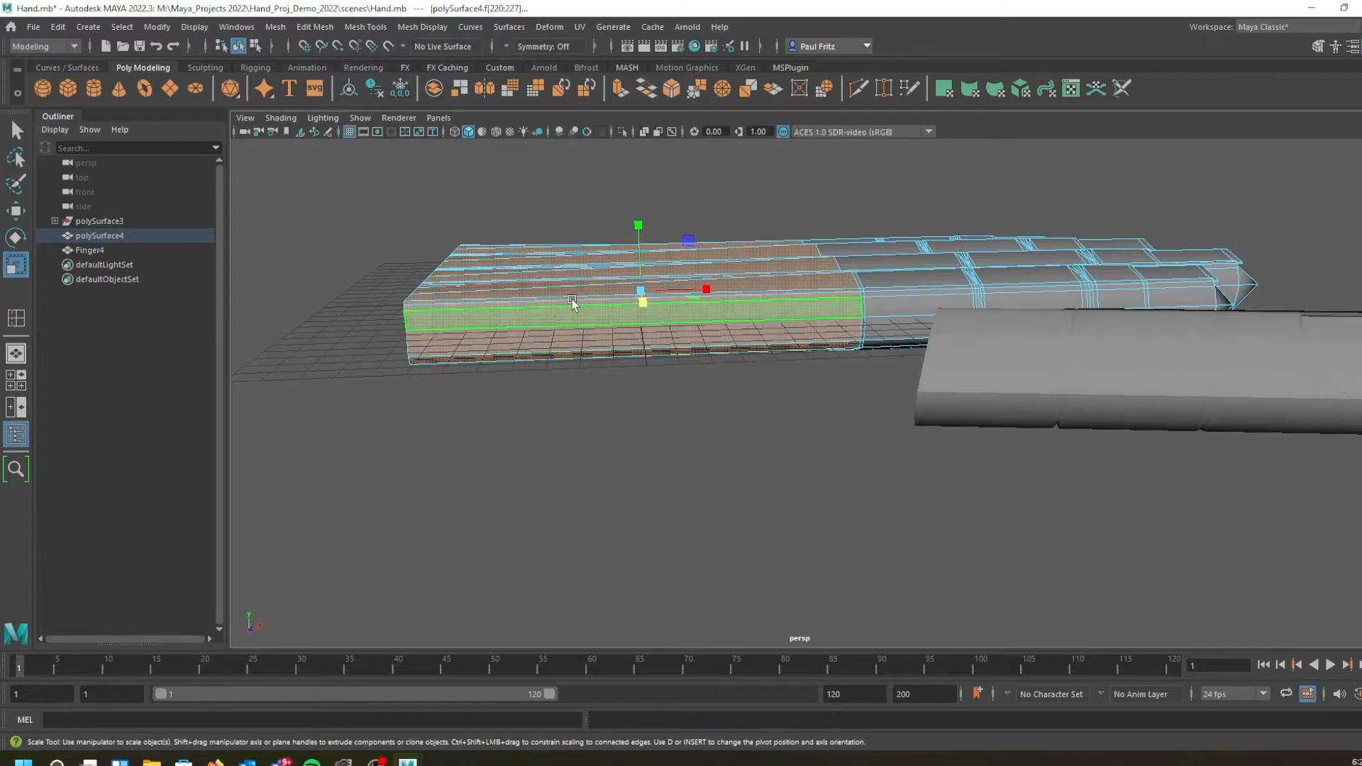
pyautogui.moveTo(638, 222); pyautogui.dragTo(638, 215)
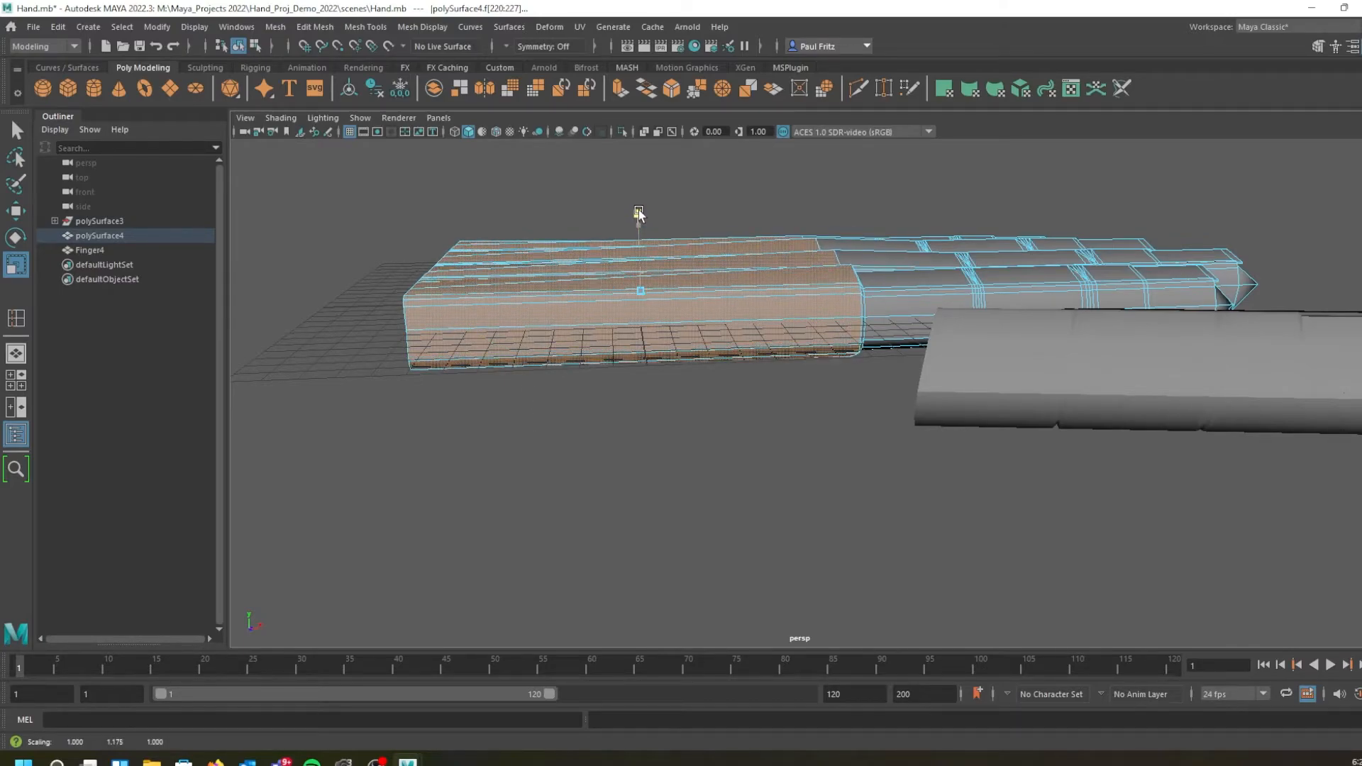
pyautogui.keyDown('alt'); pyautogui.moveTo(668, 442); pyautogui.dragTo(629, 471); pyautogui.keyUp('alt')
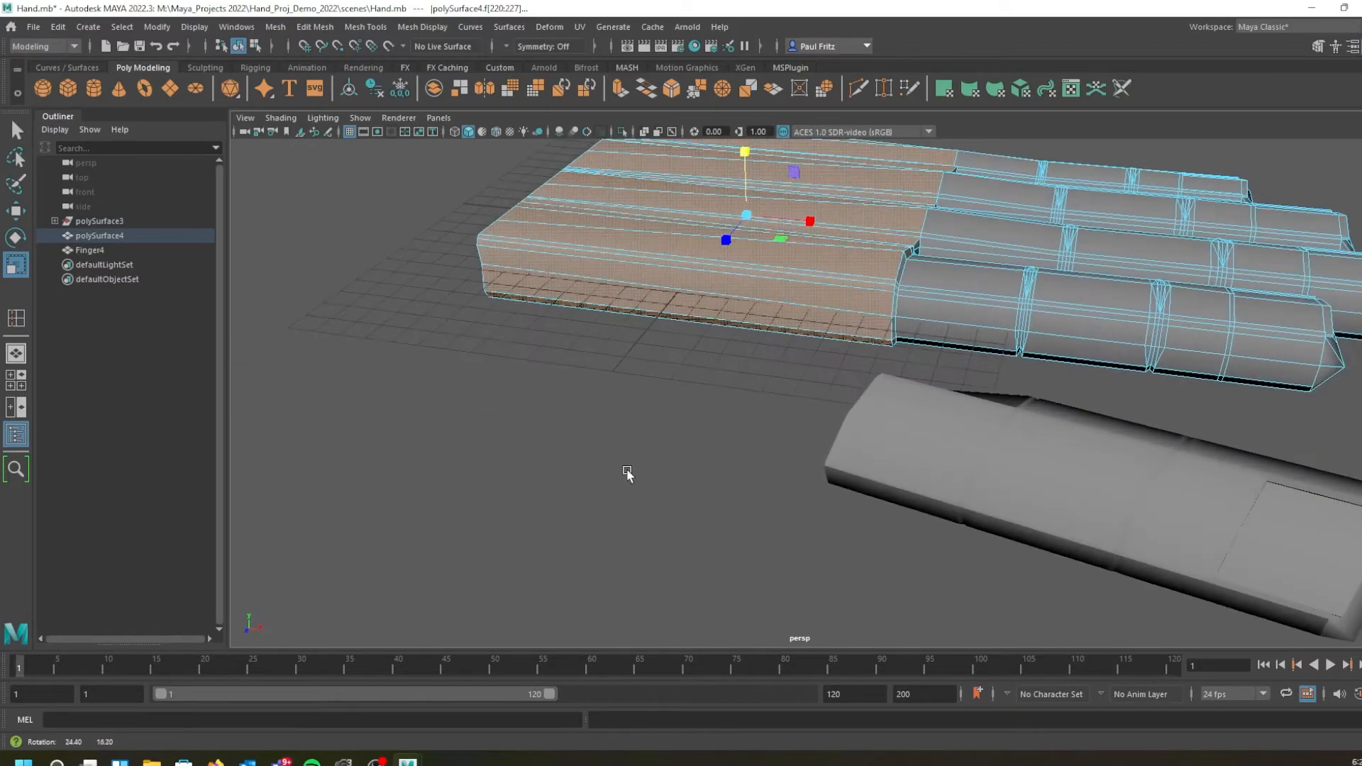
pyautogui.keyDown('alt'); pyautogui.moveTo(695, 352); pyautogui.dragTo(899, 336); pyautogui.keyUp('alt')
pyautogui.scroll(3, 794, 328)
pyautogui.hotkey('ctrl', 'z')
pyautogui.keyDown('alt'); pyautogui.moveTo(896, 329); pyautogui.dragTo(709, 391, button='middle'); pyautogui.keyUp('alt')
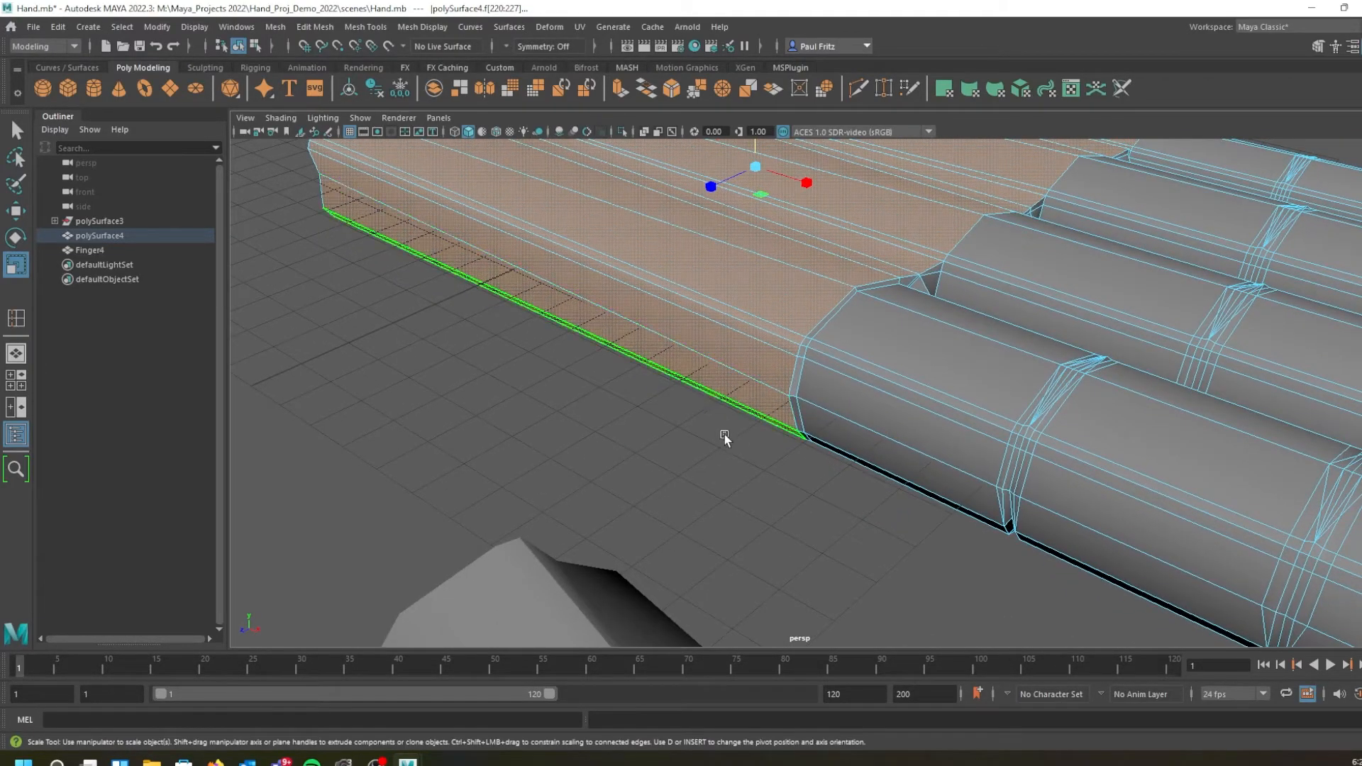
# Delete the extra edge loop at the base of the index finger, just beside the palm joint
pyautogui.click(725, 432)
pyautogui.keyDown('alt'); pyautogui.moveTo(685, 372); pyautogui.dragTo(766, 427); pyautogui.keyUp('alt')
pyautogui.keyDown('alt'); pyautogui.moveTo(927, 343); pyautogui.dragTo(881, 336); pyautogui.keyUp('alt')
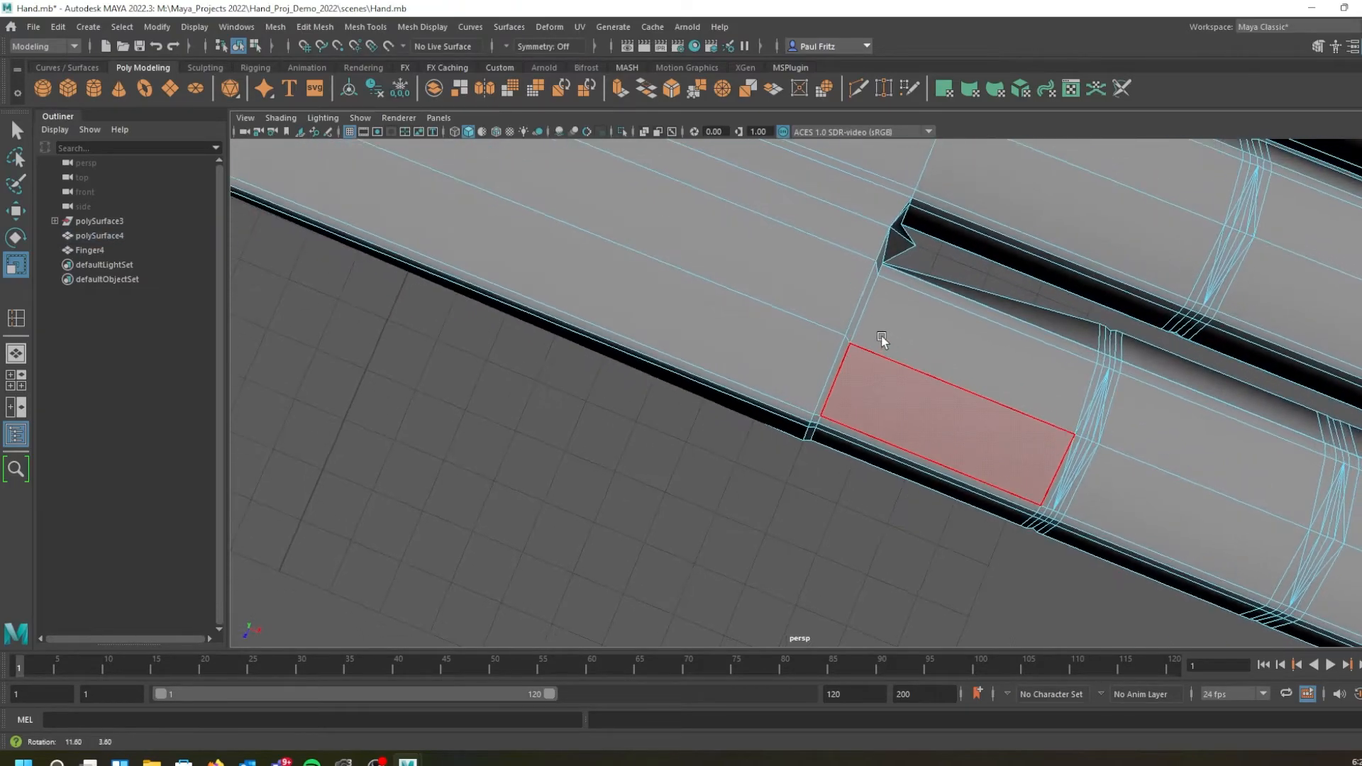
pyautogui.keyDown('alt'); pyautogui.moveTo(904, 338); pyautogui.dragTo(731, 334, button='middle'); pyautogui.keyUp('alt')
pyautogui.scroll(3, 716, 328)
pyautogui.keyDown('alt'); pyautogui.moveTo(712, 303); pyautogui.dragTo(595, 258); pyautogui.keyUp('alt')
pyautogui.keyDown('alt'); pyautogui.moveTo(741, 191); pyautogui.dragTo(810, 317); pyautogui.keyUp('alt')
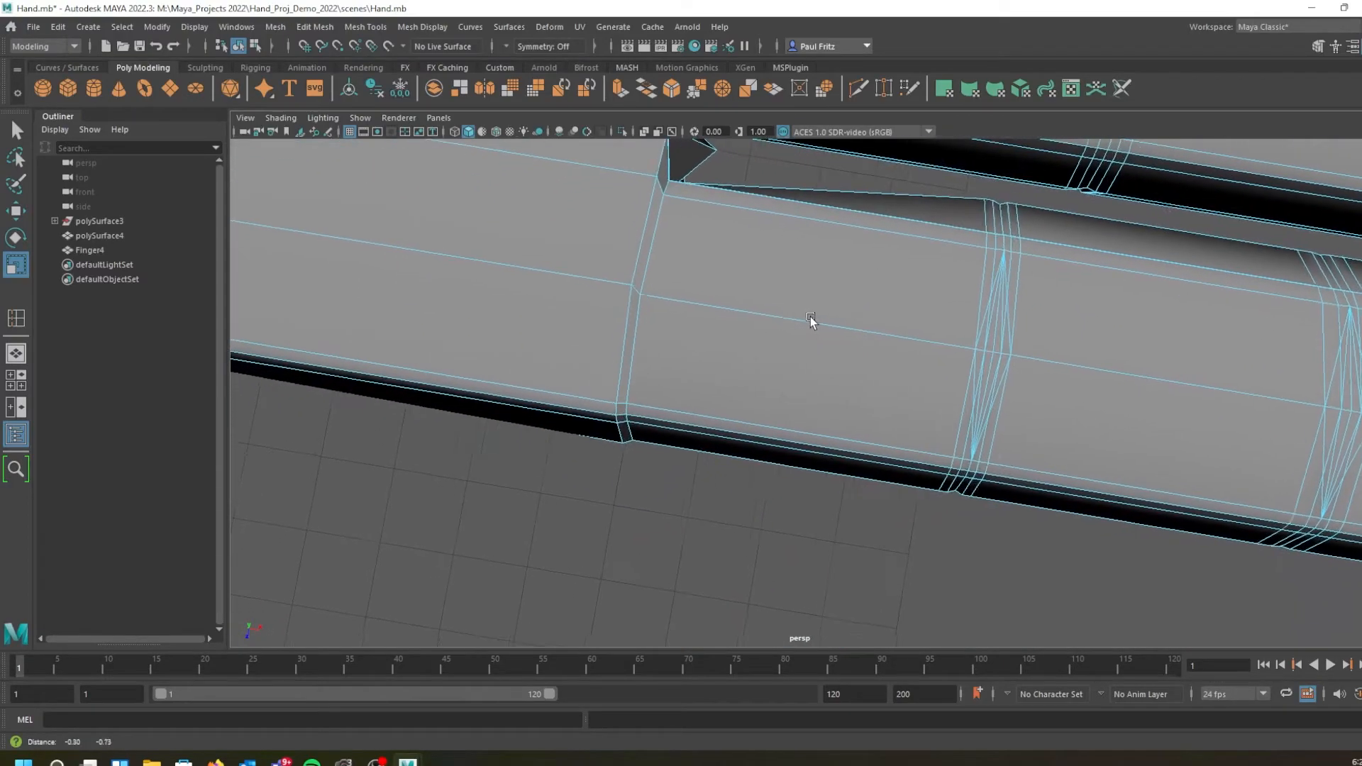
pyautogui.rightClick(744, 346)
pyautogui.click(743, 307)
pyautogui.click(672, 267)
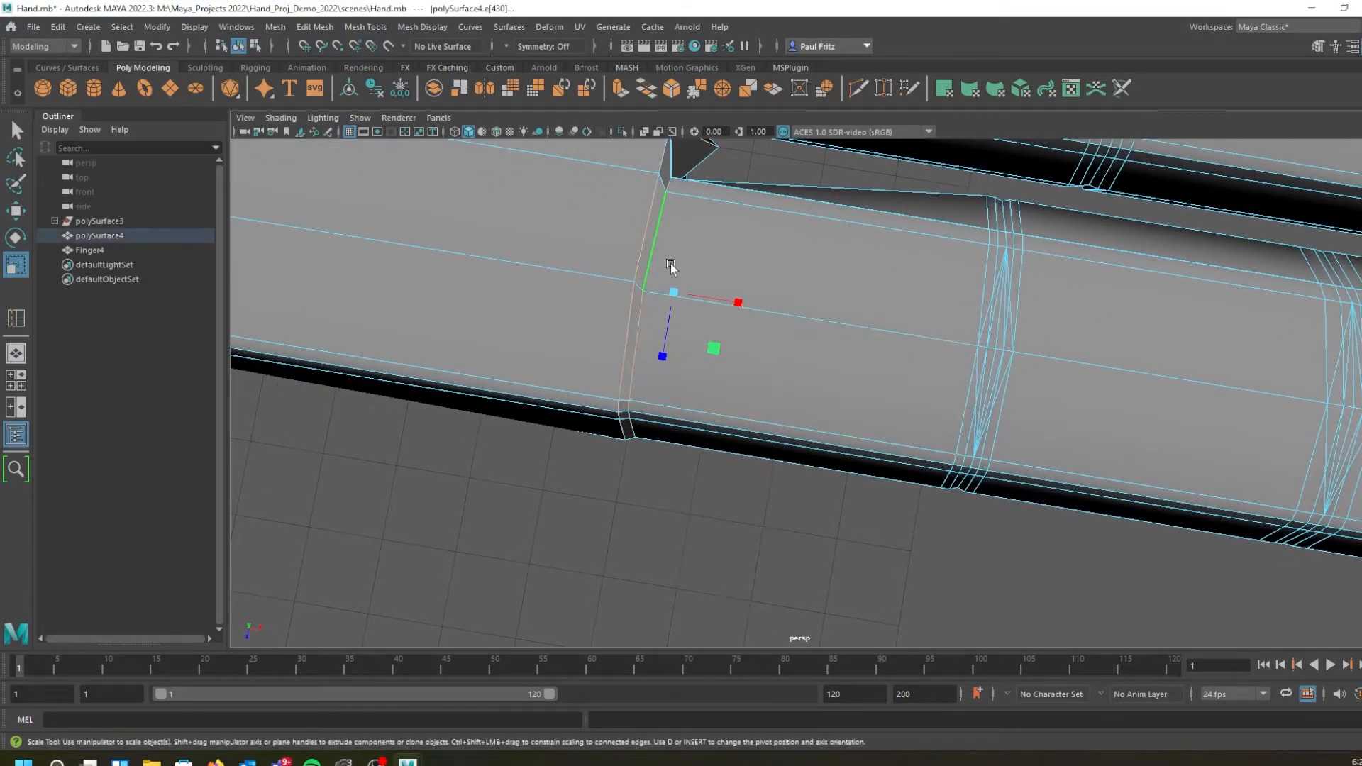
pyautogui.doubleClick(659, 261)
pyautogui.keyDown('alt'); pyautogui.moveTo(767, 410); pyautogui.dragTo(742, 386); pyautogui.keyUp('alt')
pyautogui.hotkey('ctrl', 'Delete')
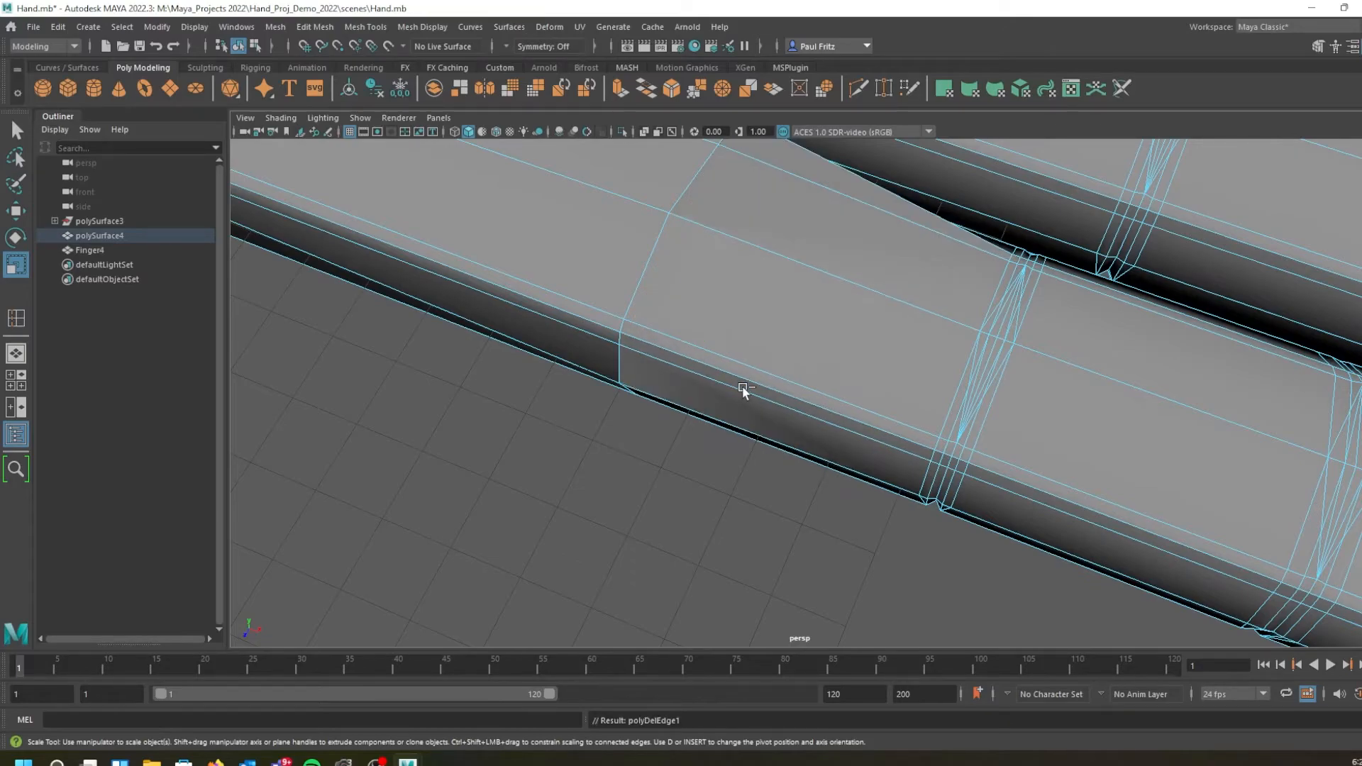
# Nudge the lengthwise palm edge that runs into the web between the index and middle fingers
pyautogui.keyDown('alt'); pyautogui.moveTo(730, 334); pyautogui.dragTo(876, 346); pyautogui.keyUp('alt')
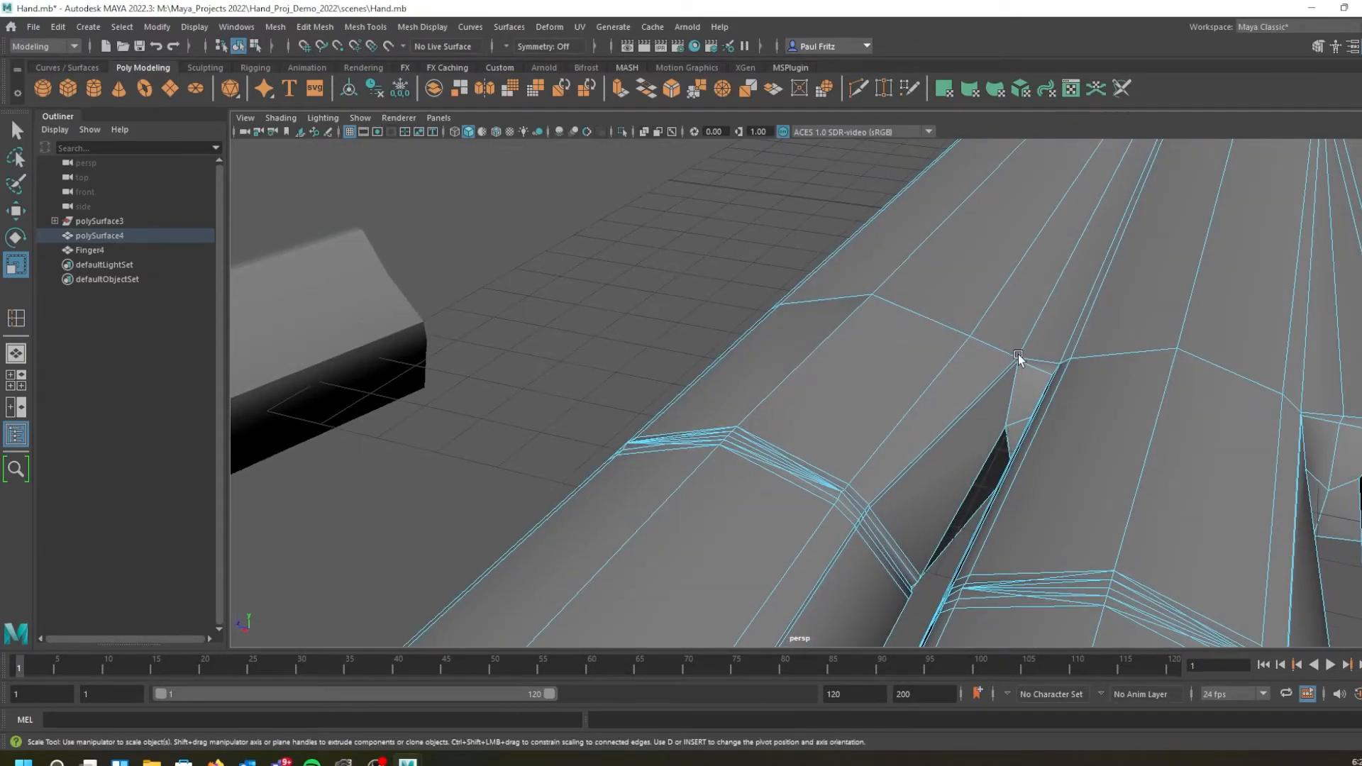
pyautogui.keyDown('alt'); pyautogui.moveTo(976, 381); pyautogui.dragTo(972, 443); pyautogui.keyUp('alt')
pyautogui.click(1023, 391)
pyautogui.keyDown('alt'); pyautogui.moveTo(1023, 395); pyautogui.dragTo(1023, 381); pyautogui.keyUp('alt')
pyautogui.press('w')
pyautogui.click(1131, 172)
pyautogui.moveTo(1130, 171); pyautogui.dragTo(1125, 164)
pyautogui.keyDown('alt'); pyautogui.moveTo(977, 384); pyautogui.dragTo(932, 384); pyautogui.keyUp('alt')
pyautogui.keyDown('alt'); pyautogui.moveTo(967, 395); pyautogui.dragTo(972, 297, button='middle'); pyautogui.keyUp('alt')
pyautogui.scroll(3, 976, 312)
pyautogui.keyDown('alt'); pyautogui.moveTo(980, 319); pyautogui.dragTo(1078, 311); pyautogui.keyUp('alt')
pyautogui.scroll(-1, 1078, 309)
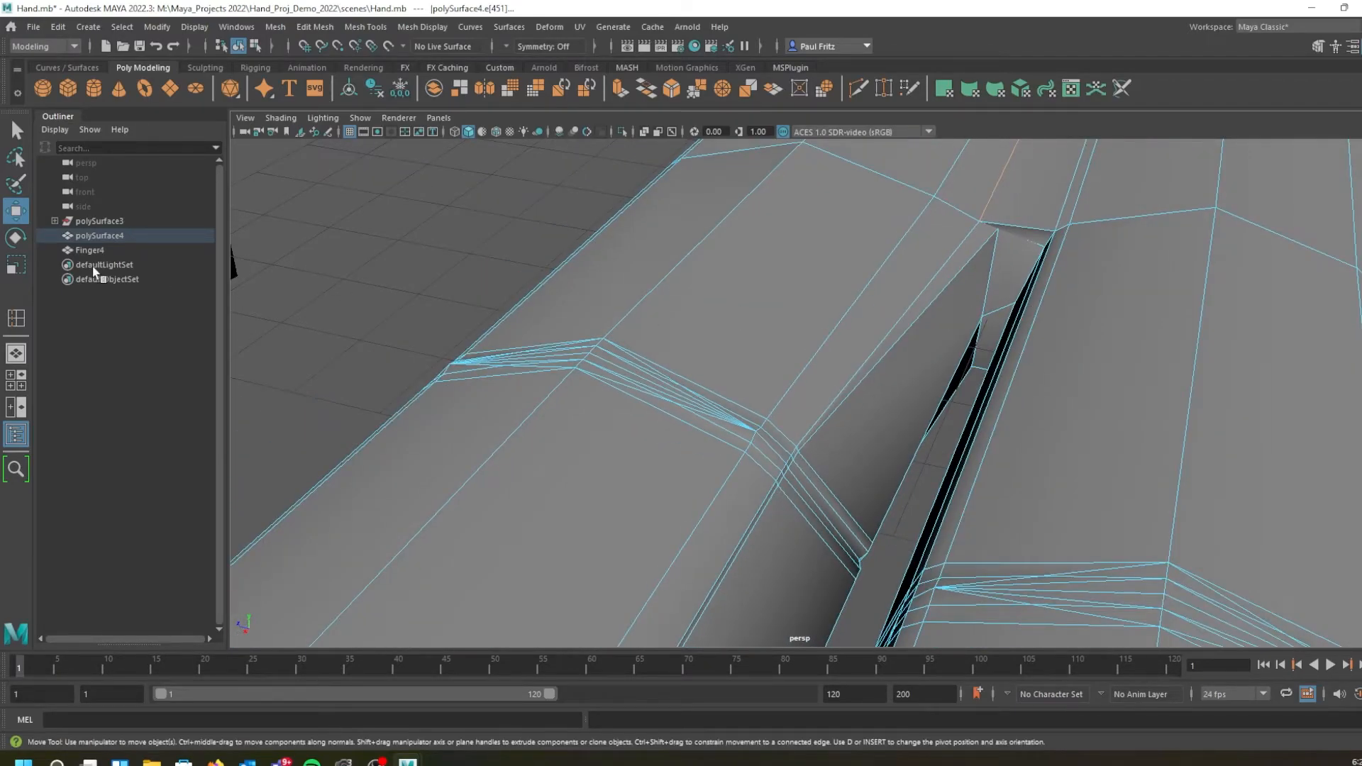
# Shift sideways the short vertical edge of the index–middle finger web, on the middle finger's side
pyautogui.keyDown('alt'); pyautogui.moveTo(1056, 234); pyautogui.dragTo(730, 267); pyautogui.keyUp('alt')
pyautogui.keyDown('alt'); pyautogui.moveTo(868, 281); pyautogui.dragTo(624, 266, button='middle'); pyautogui.keyUp('alt')
pyautogui.keyDown('alt'); pyautogui.moveTo(624, 267); pyautogui.dragTo(824, 274); pyautogui.keyUp('alt')
pyautogui.scroll(3, 823, 275)
pyautogui.keyDown('alt'); pyautogui.moveTo(823, 266); pyautogui.dragTo(806, 389, button='middle'); pyautogui.keyUp('alt')
pyautogui.click(821, 339)
pyautogui.moveTo(803, 322); pyautogui.dragTo(787, 355)
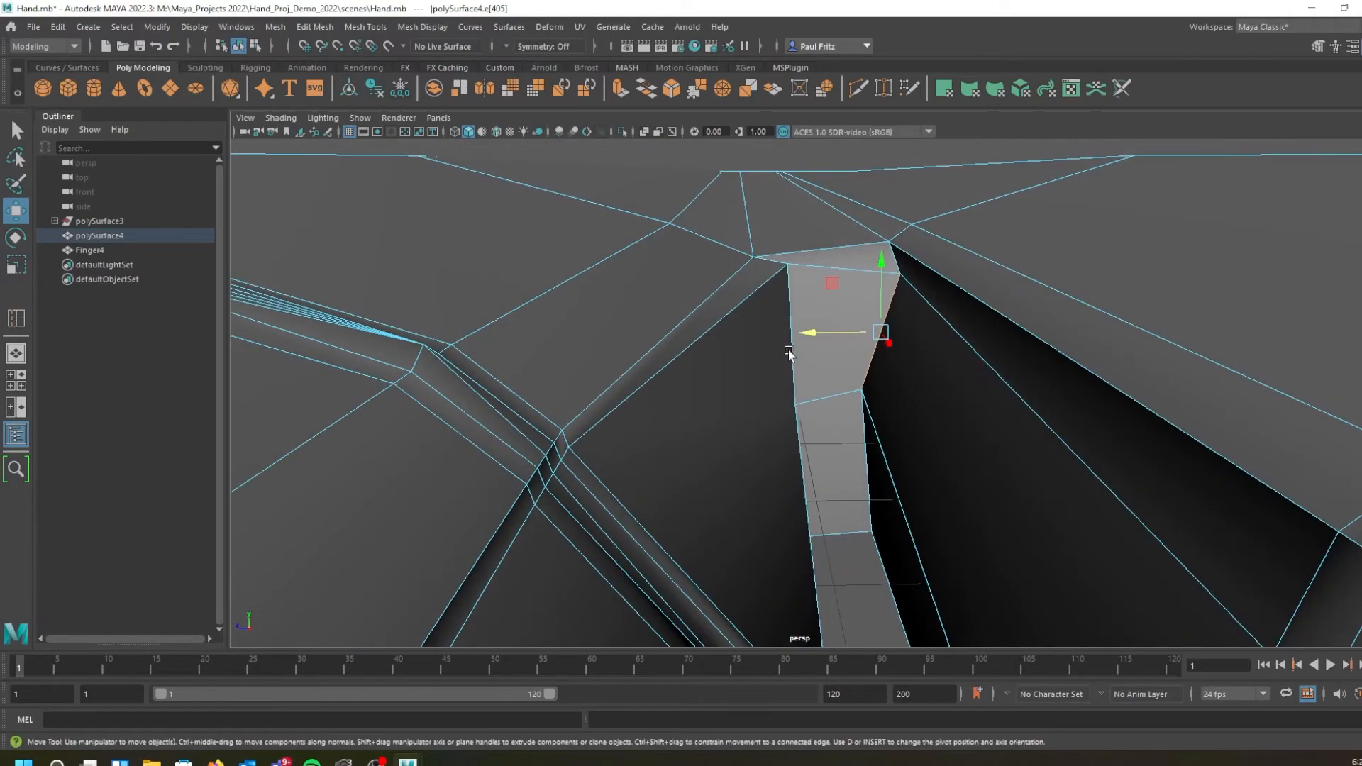
pyautogui.moveTo(777, 283)
pyautogui.keyDown('alt'); pyautogui.mouseDown()
pyautogui.moveTo(750, 288)
pyautogui.moveTo(785, 288)
pyautogui.mouseUp(); pyautogui.keyUp('alt')
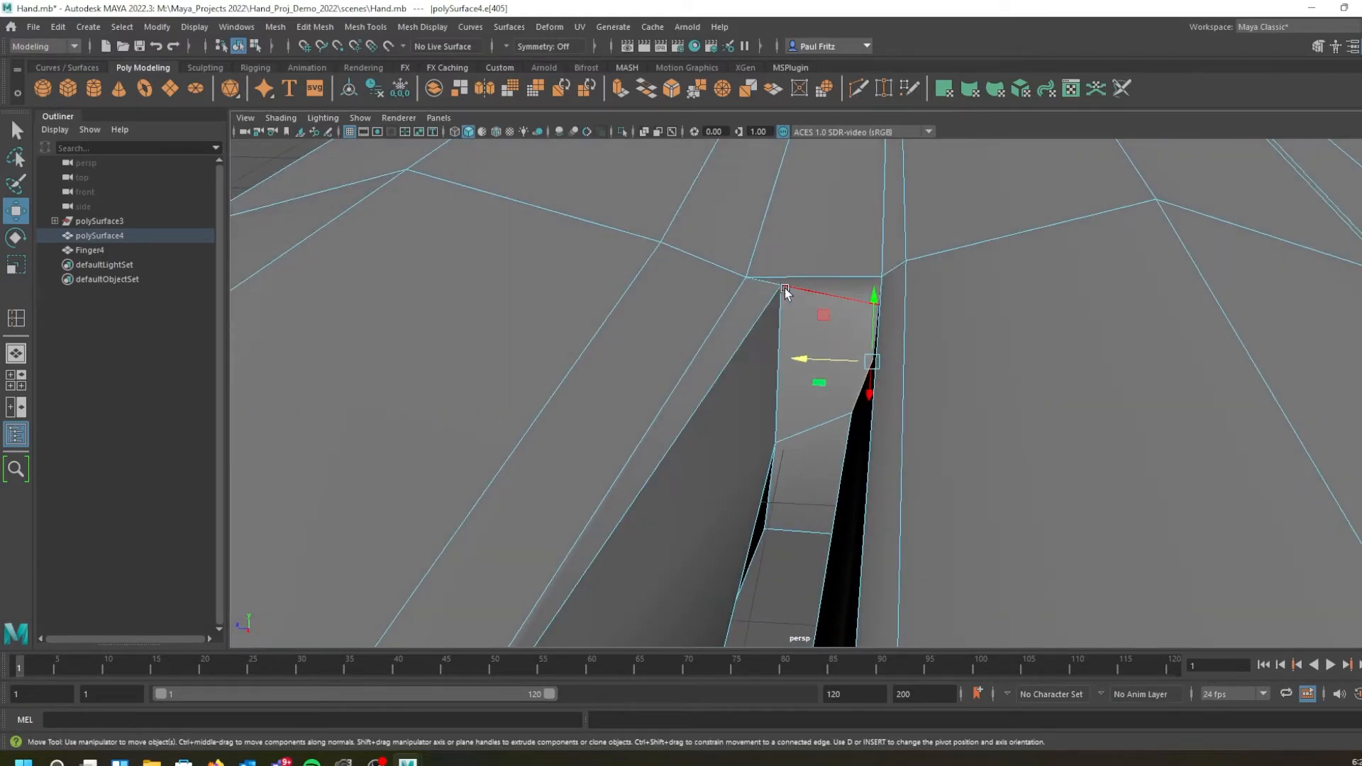
# Move the web's upper corner vertex slightly toward the index finger and down
pyautogui.moveTo(782, 287); pyautogui.dragTo(722, 291, button='right')
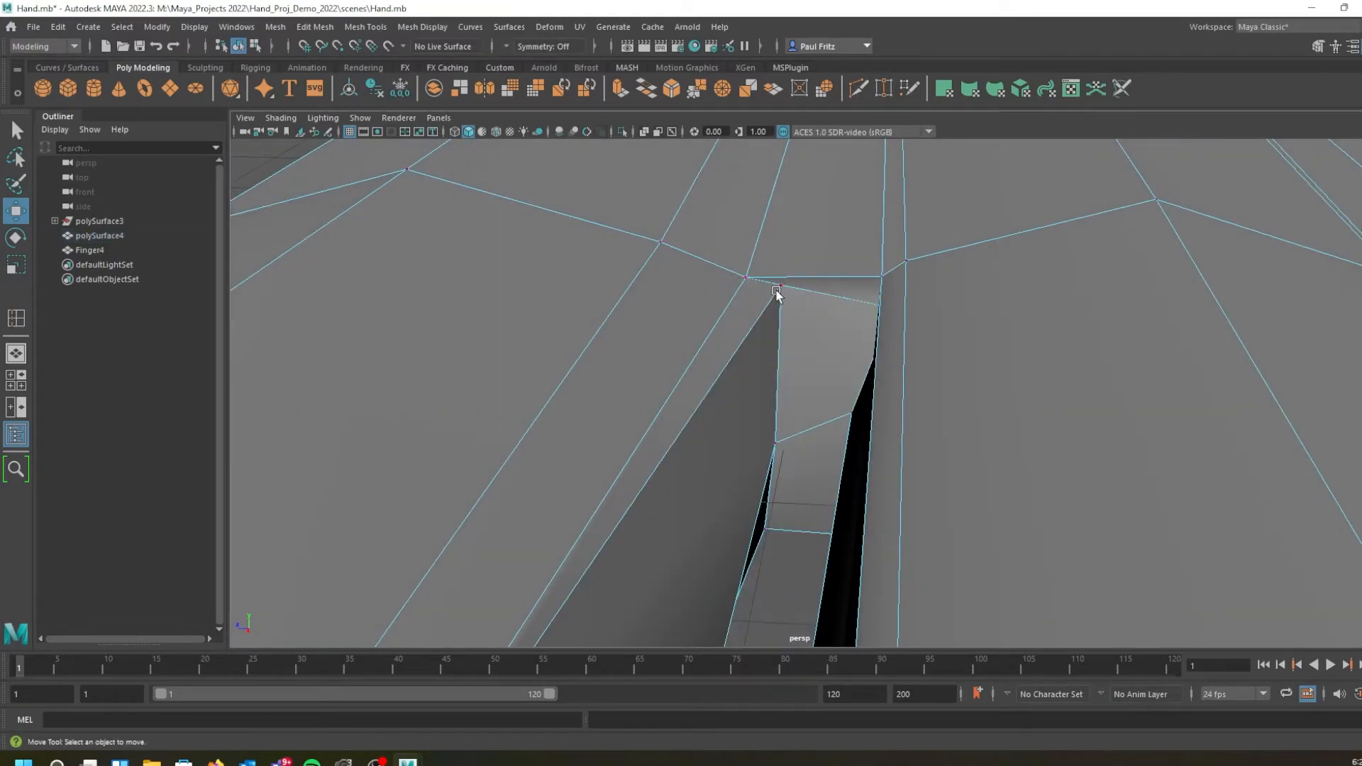
pyautogui.click(780, 287)
pyautogui.moveTo(732, 283); pyautogui.dragTo(716, 283)
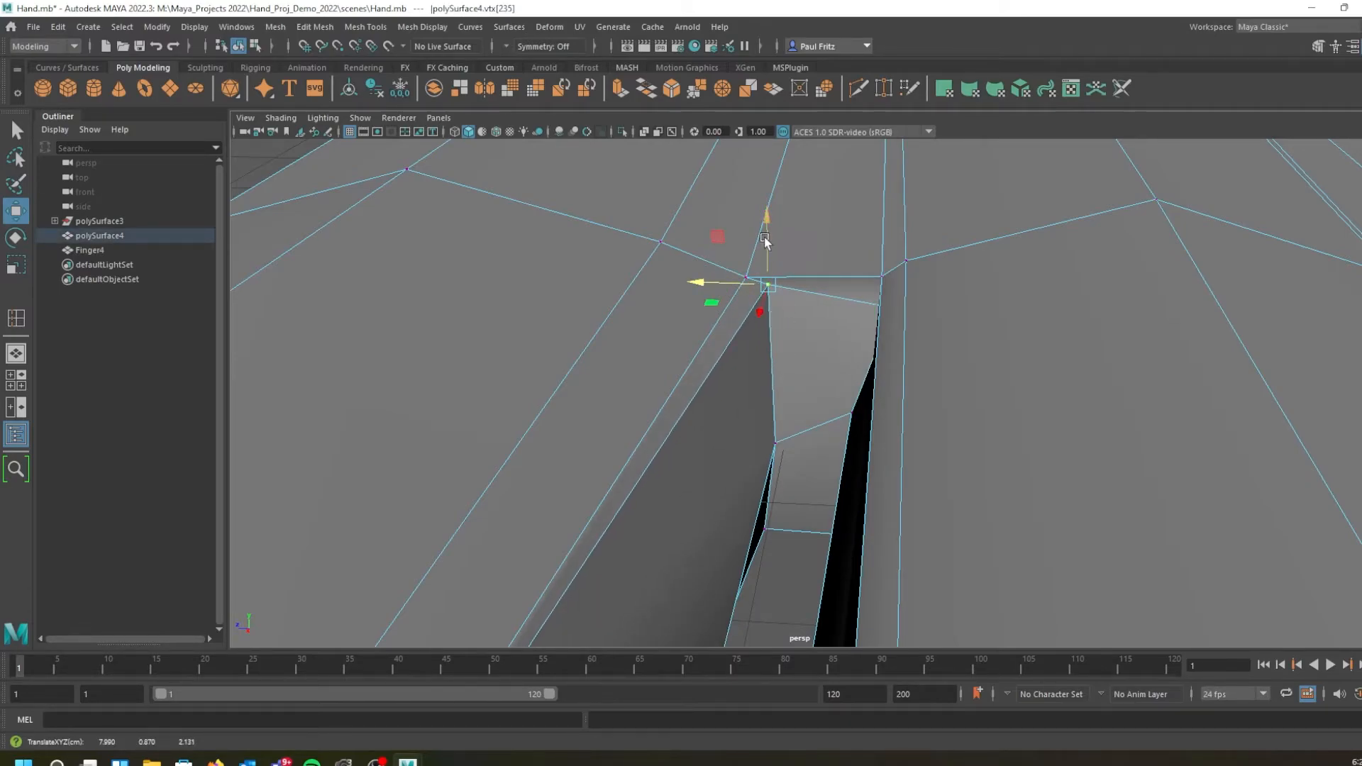
pyautogui.moveTo(770, 220); pyautogui.dragTo(759, 234)
pyautogui.keyDown('alt'); pyautogui.moveTo(759, 234); pyautogui.dragTo(648, 414); pyautogui.keyUp('alt')
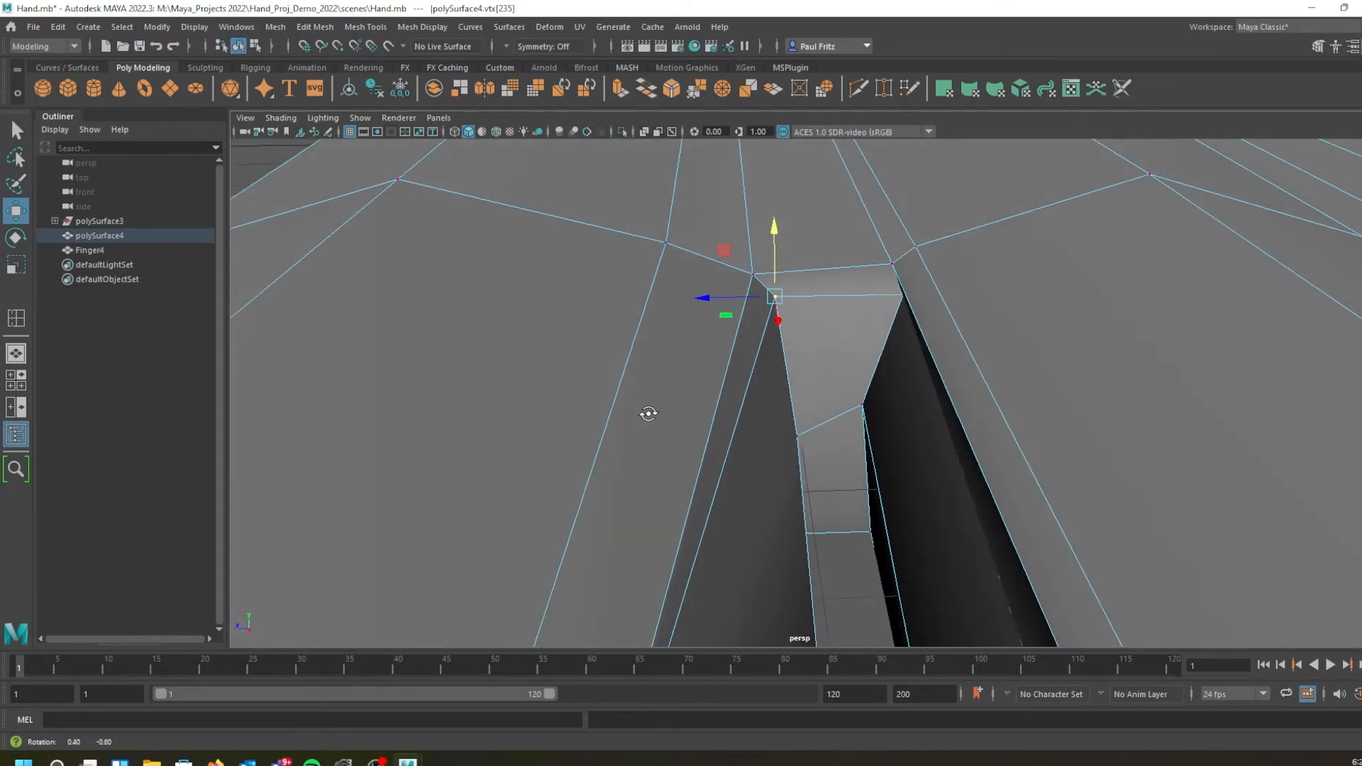
# Shift the web vertex below that corner slightly sideways toward the index finger
pyautogui.keyDown('alt'); pyautogui.moveTo(770, 471); pyautogui.dragTo(688, 461); pyautogui.keyUp('alt')
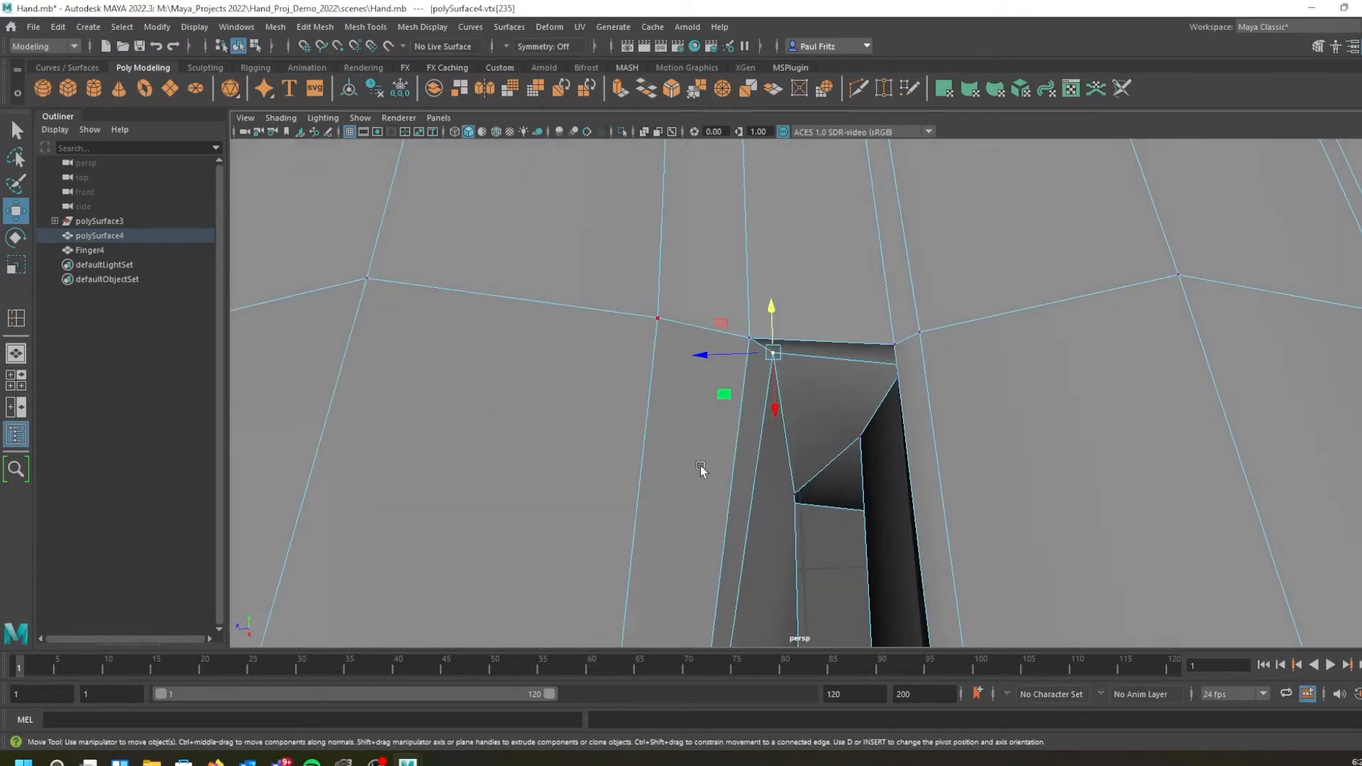
pyautogui.click(797, 494)
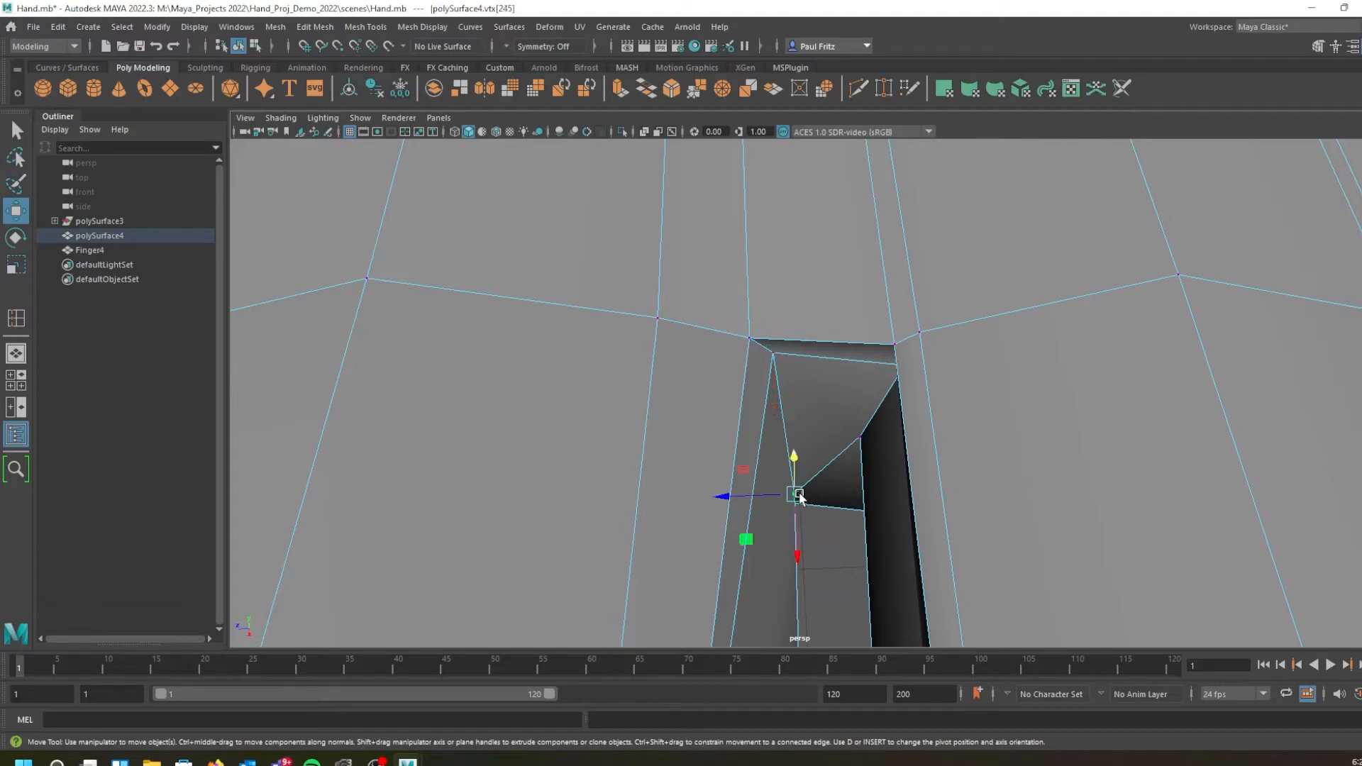
pyautogui.moveTo(729, 497); pyautogui.dragTo(718, 496)
pyautogui.keyDown('alt'); pyautogui.moveTo(805, 494); pyautogui.dragTo(815, 399); pyautogui.keyUp('alt')
pyautogui.scroll(-4, 806, 399)
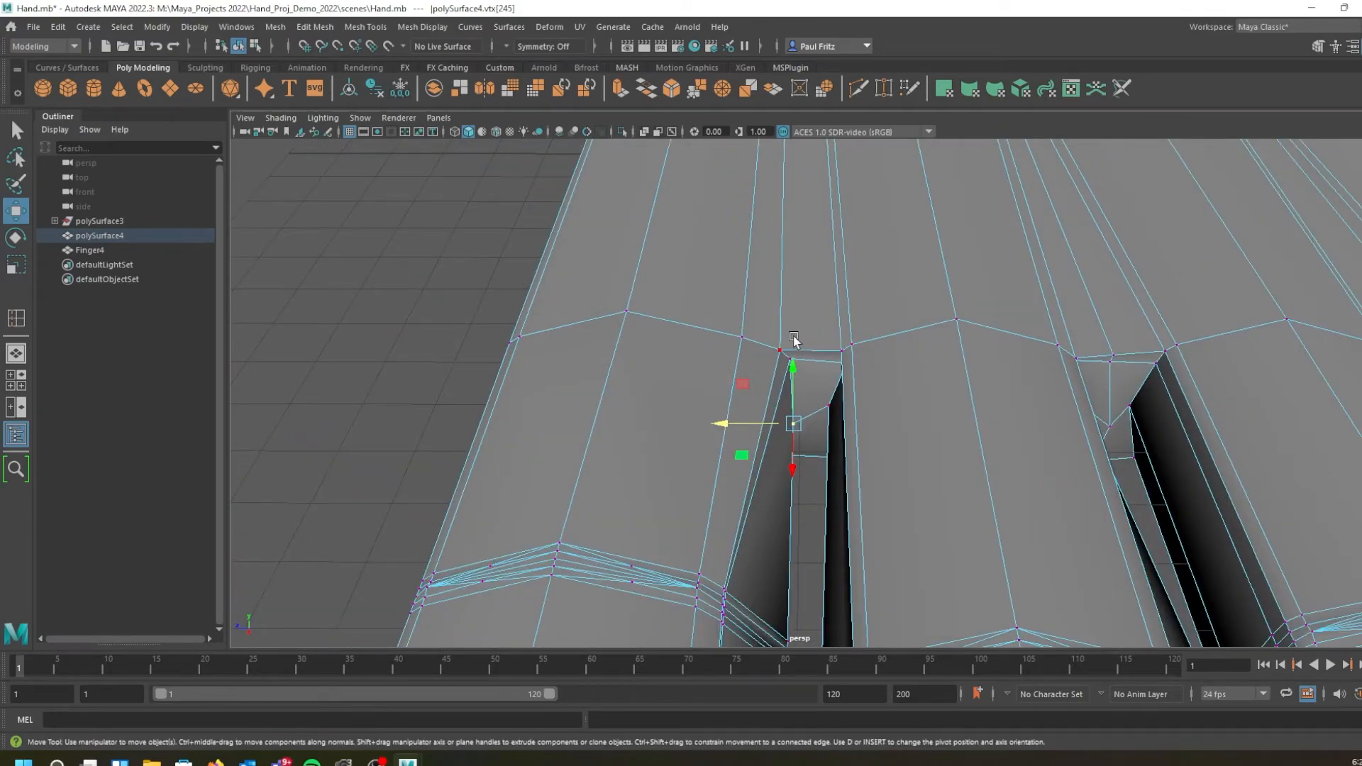
# Examine the palm's top and thumb-side wall to judge where the thumb can be attached
pyautogui.keyDown('alt'); pyautogui.moveTo(805, 340); pyautogui.dragTo(942, 336); pyautogui.keyUp('alt')
pyautogui.scroll(-5, 903, 355)
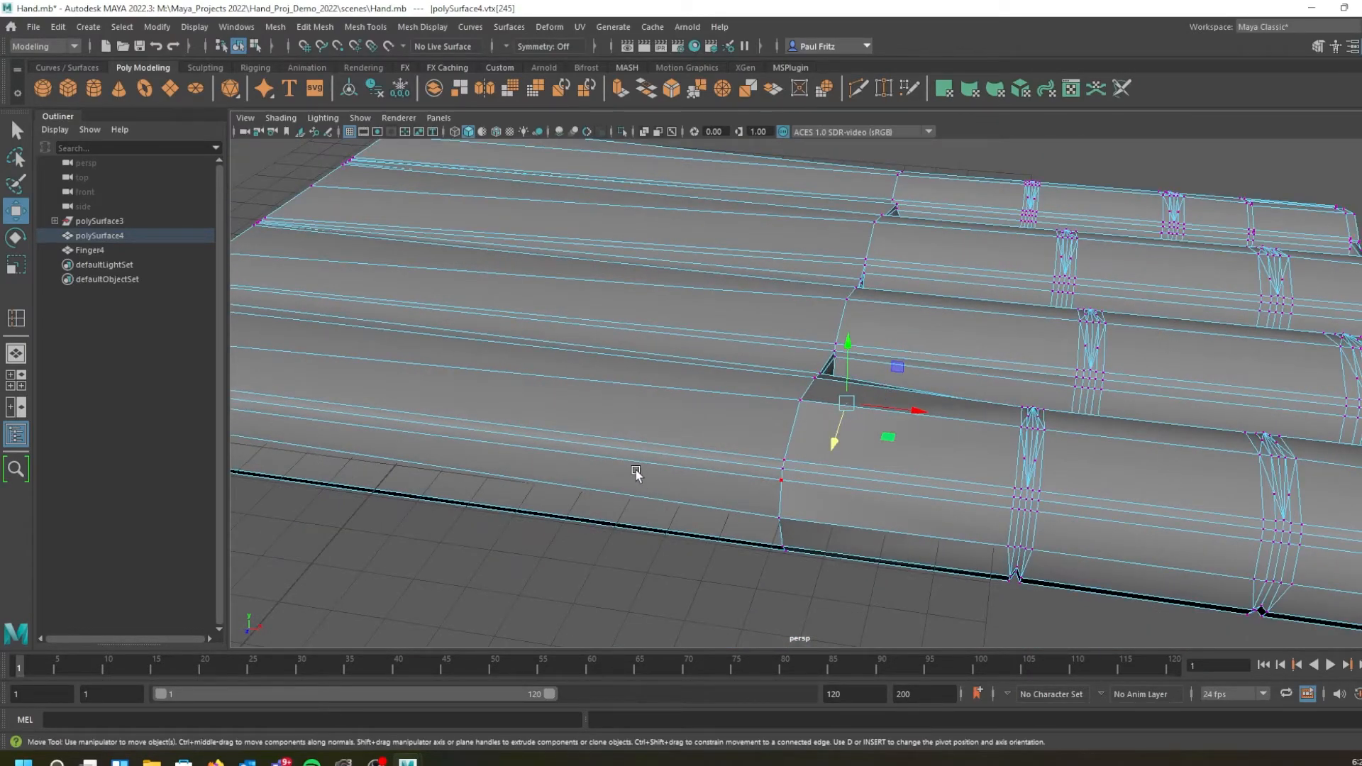
pyautogui.scroll(-5, 735, 444)
pyautogui.keyDown('alt'); pyautogui.moveTo(745, 444); pyautogui.dragTo(763, 420); pyautogui.keyUp('alt')
pyautogui.keyDown('alt'); pyautogui.moveTo(745, 390); pyautogui.dragTo(786, 374, button='middle'); pyautogui.keyUp('alt')
pyautogui.moveTo(439, 270)
pyautogui.keyDown('alt'); pyautogui.mouseDown()
pyautogui.moveTo(524, 271)
pyautogui.moveTo(437, 250)
pyautogui.mouseUp(); pyautogui.keyUp('alt')
pyautogui.keyDown('alt'); pyautogui.moveTo(558, 424); pyautogui.dragTo(745, 479); pyautogui.keyUp('alt')
pyautogui.keyDown('alt'); pyautogui.moveTo(721, 556); pyautogui.dragTo(672, 493); pyautogui.keyUp('alt')
pyautogui.keyDown('alt'); pyautogui.moveTo(631, 376); pyautogui.dragTo(494, 383); pyautogui.keyUp('alt')
pyautogui.keyDown('alt'); pyautogui.moveTo(587, 385); pyautogui.dragTo(556, 386); pyautogui.keyUp('alt')
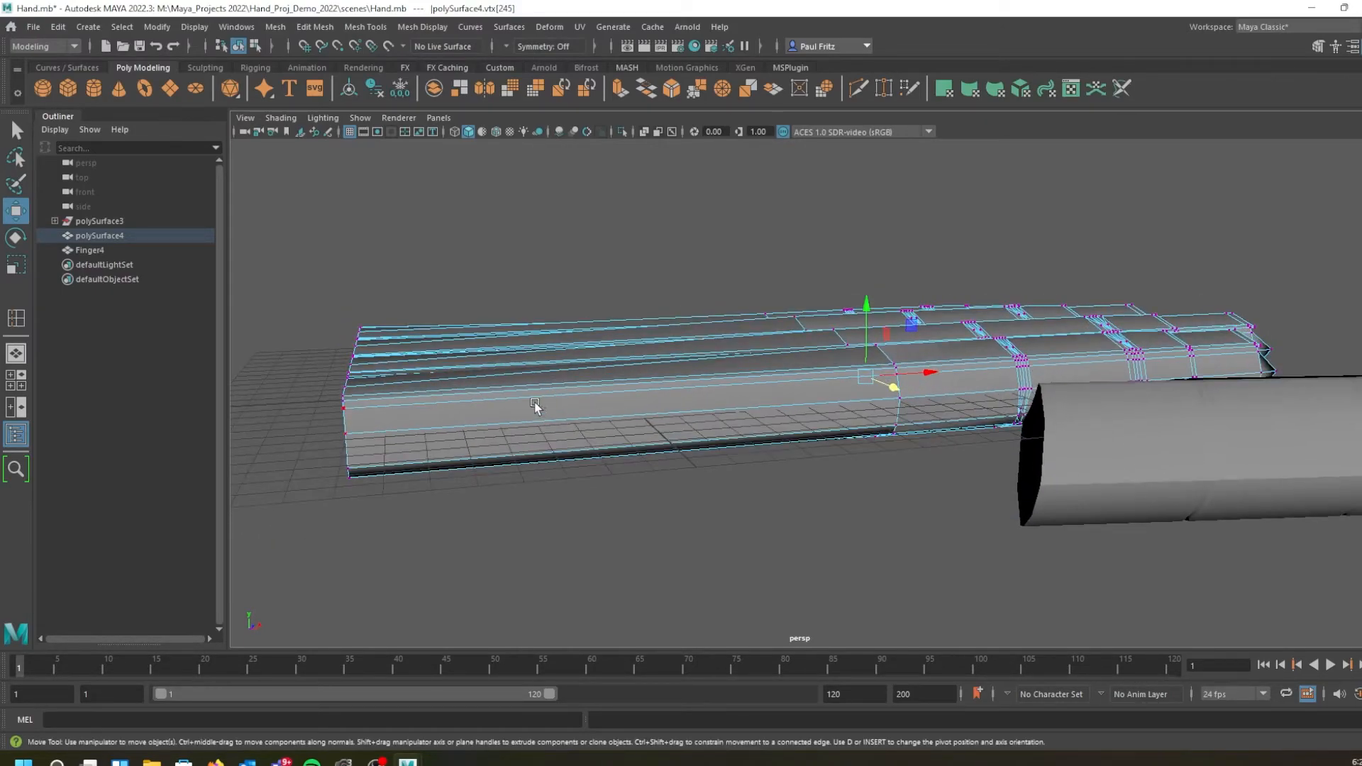
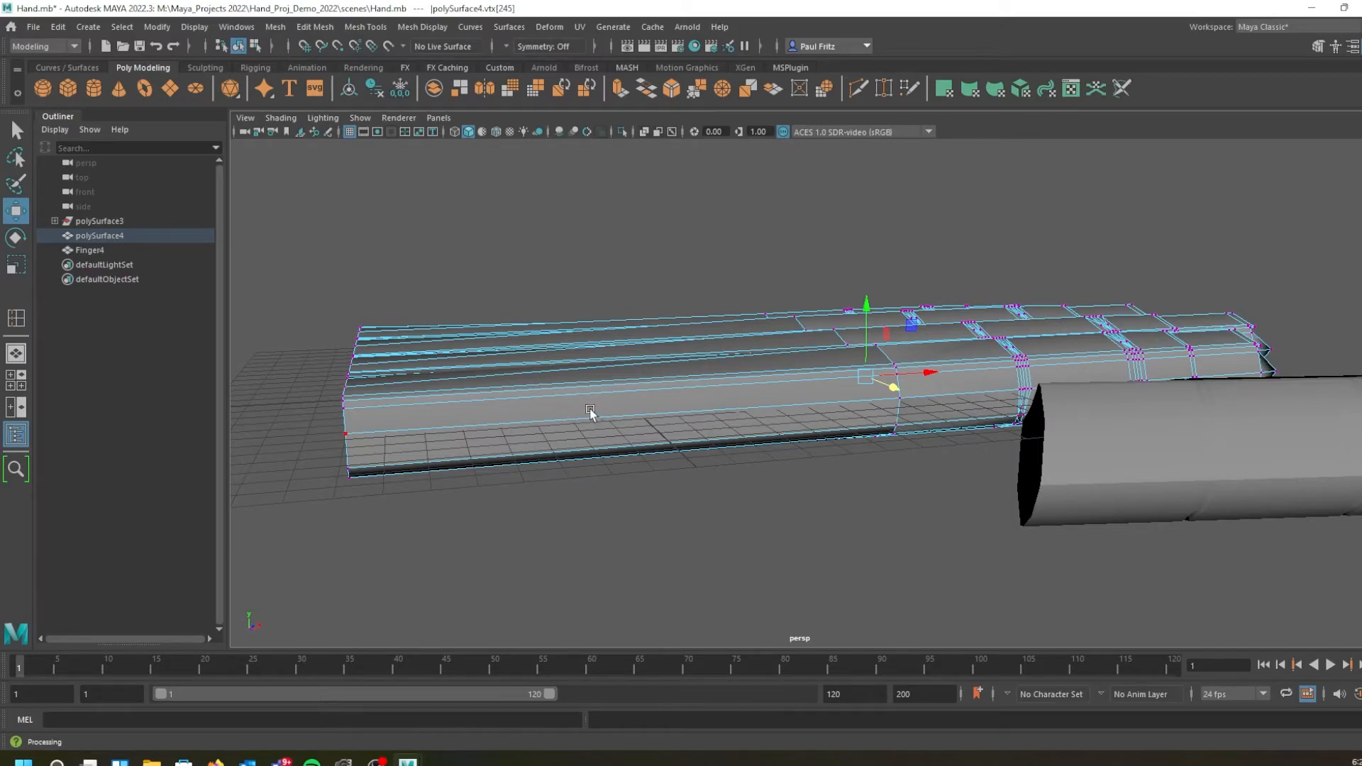
# Insert an edge loop across the palm about midway between the wrist and the knuckles
pyautogui.moveTo(583, 406); pyautogui.dragTo(651, 349, button='right')
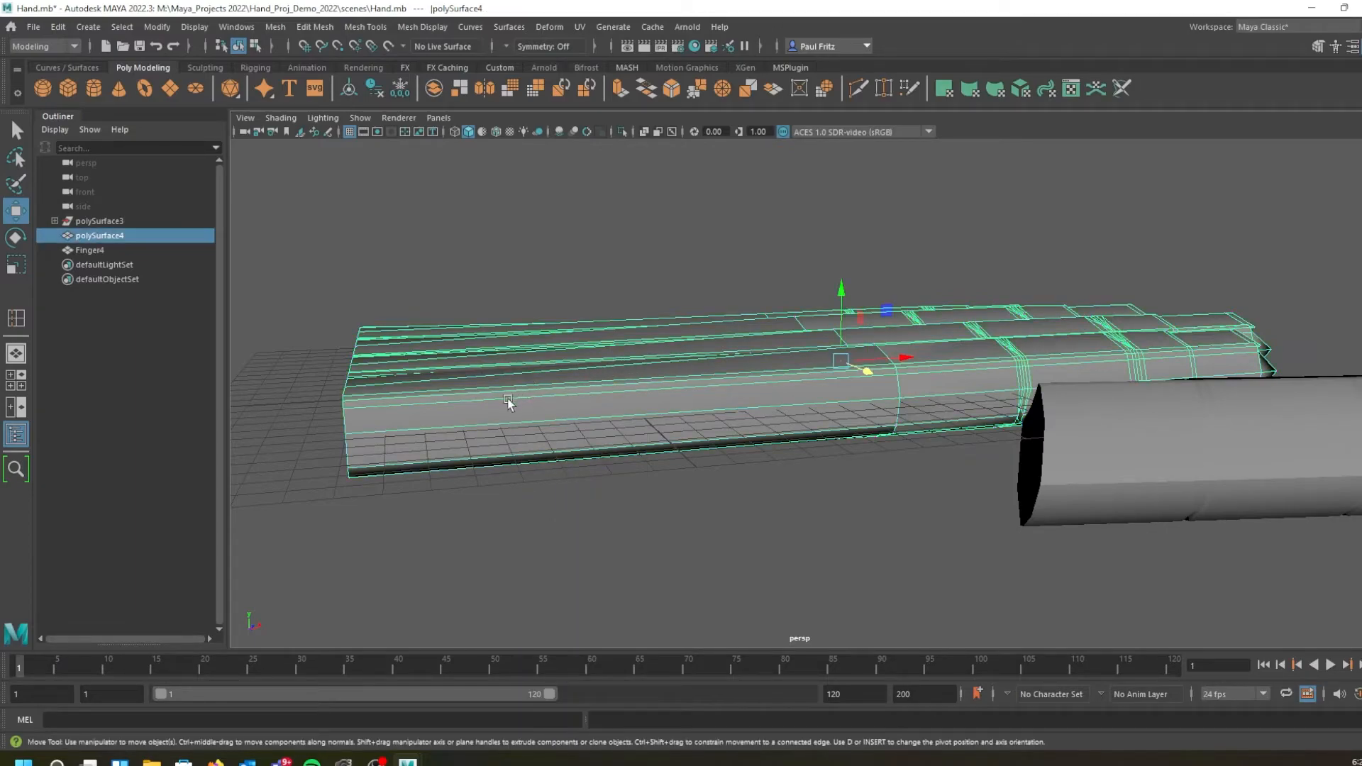
pyautogui.keyDown('shift'); pyautogui.moveTo(523, 384); pyautogui.dragTo(463, 409, button='right'); pyautogui.keyUp('shift')
pyautogui.keyDown('alt'); pyautogui.moveTo(534, 407); pyautogui.dragTo(564, 497); pyautogui.keyUp('alt')
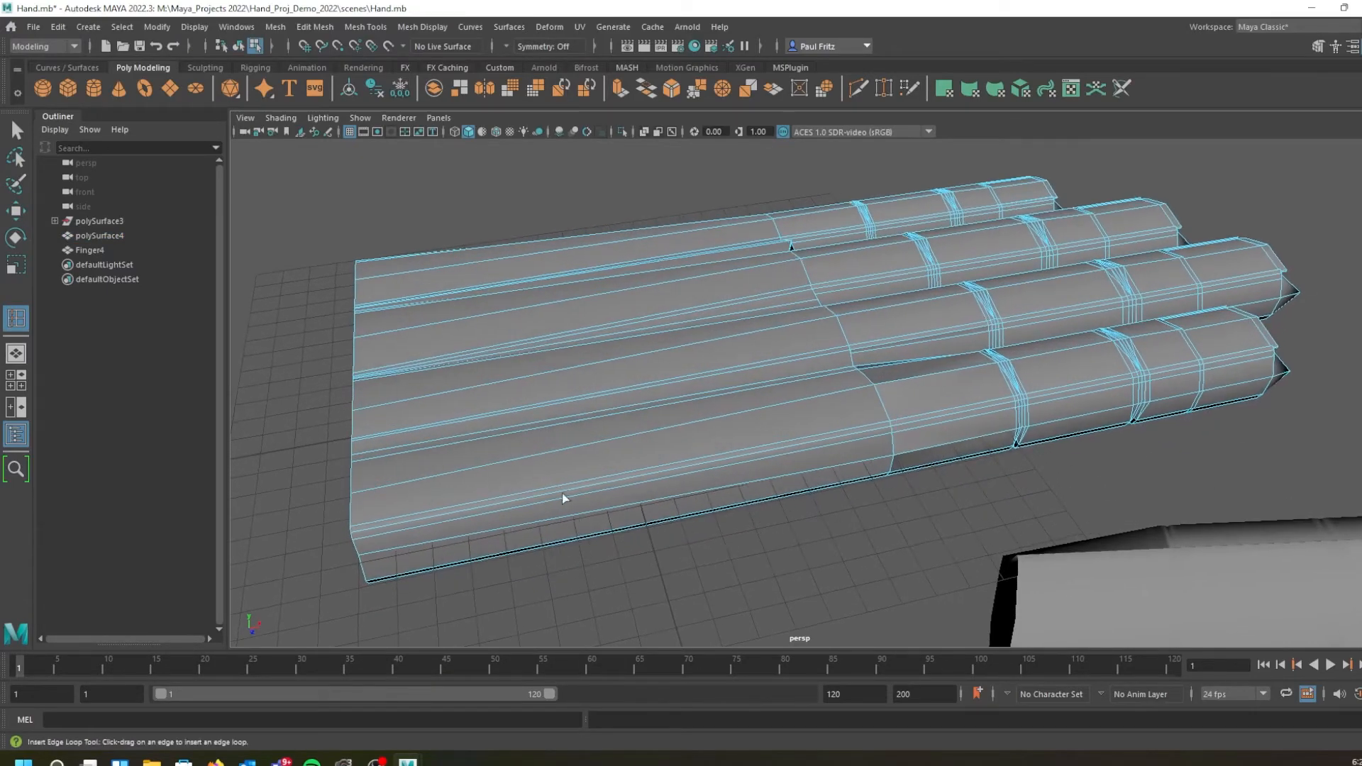
pyautogui.click(610, 481)
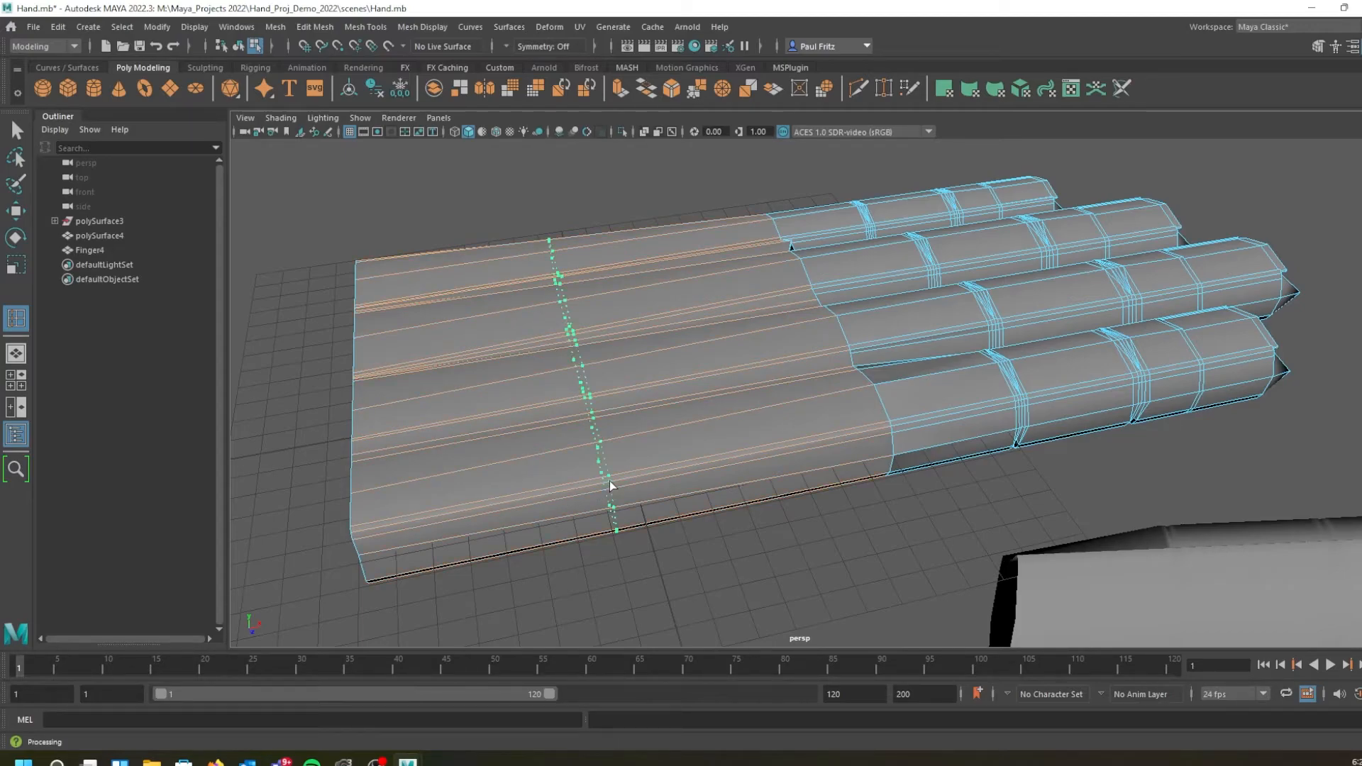
pyautogui.moveTo(610, 486); pyautogui.dragTo(670, 531)
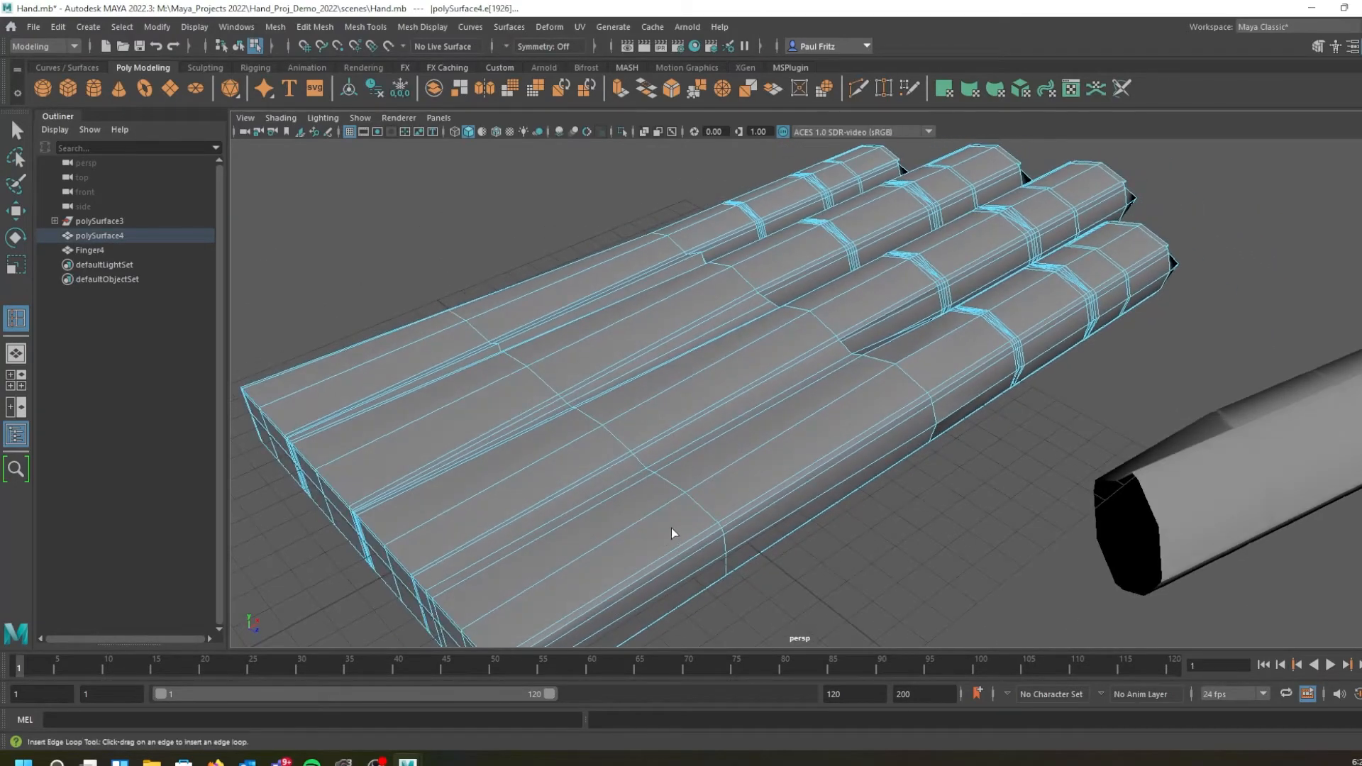
pyautogui.keyDown('alt'); pyautogui.moveTo(671, 531); pyautogui.dragTo(669, 425, button='middle'); pyautogui.keyUp('alt')
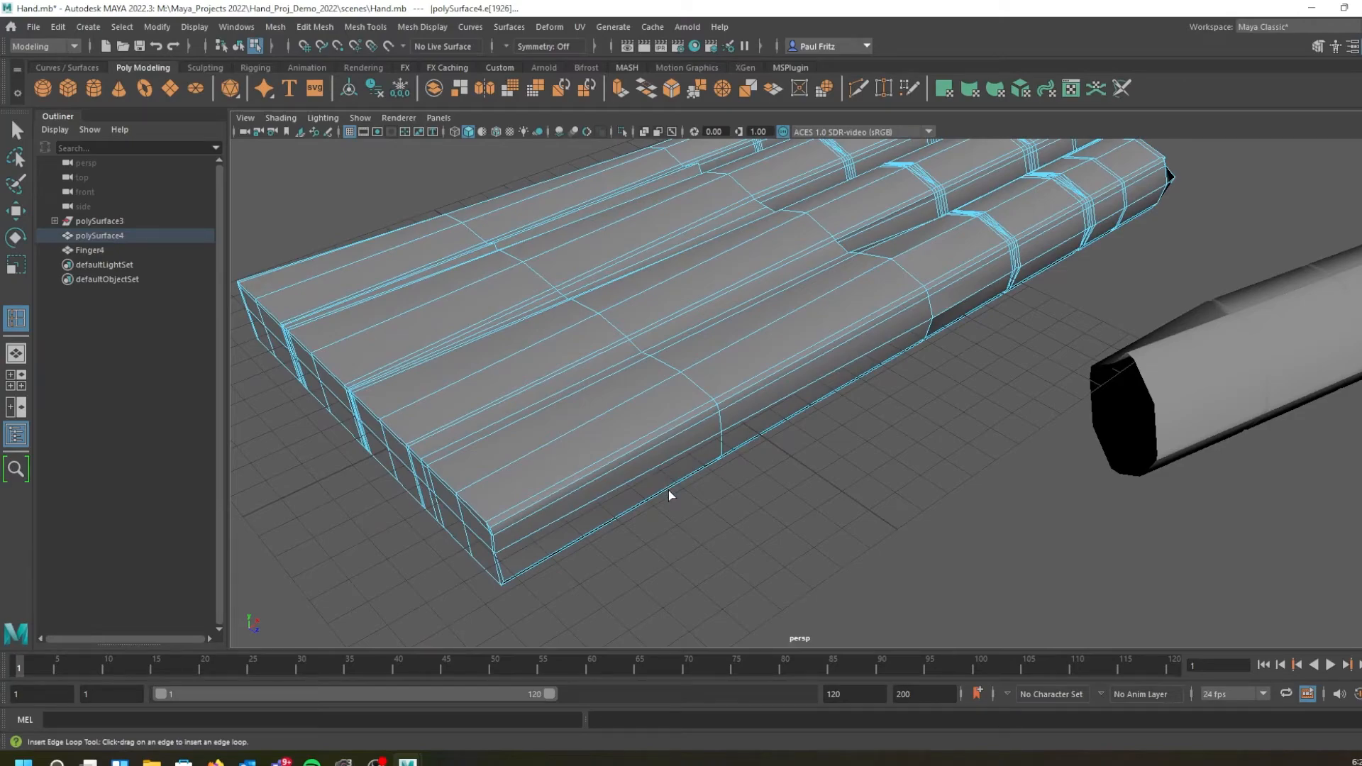
pyautogui.keyDown('alt'); pyautogui.moveTo(668, 490); pyautogui.dragTo(667, 471); pyautogui.keyUp('alt')
pyautogui.scroll(2, 658, 458)
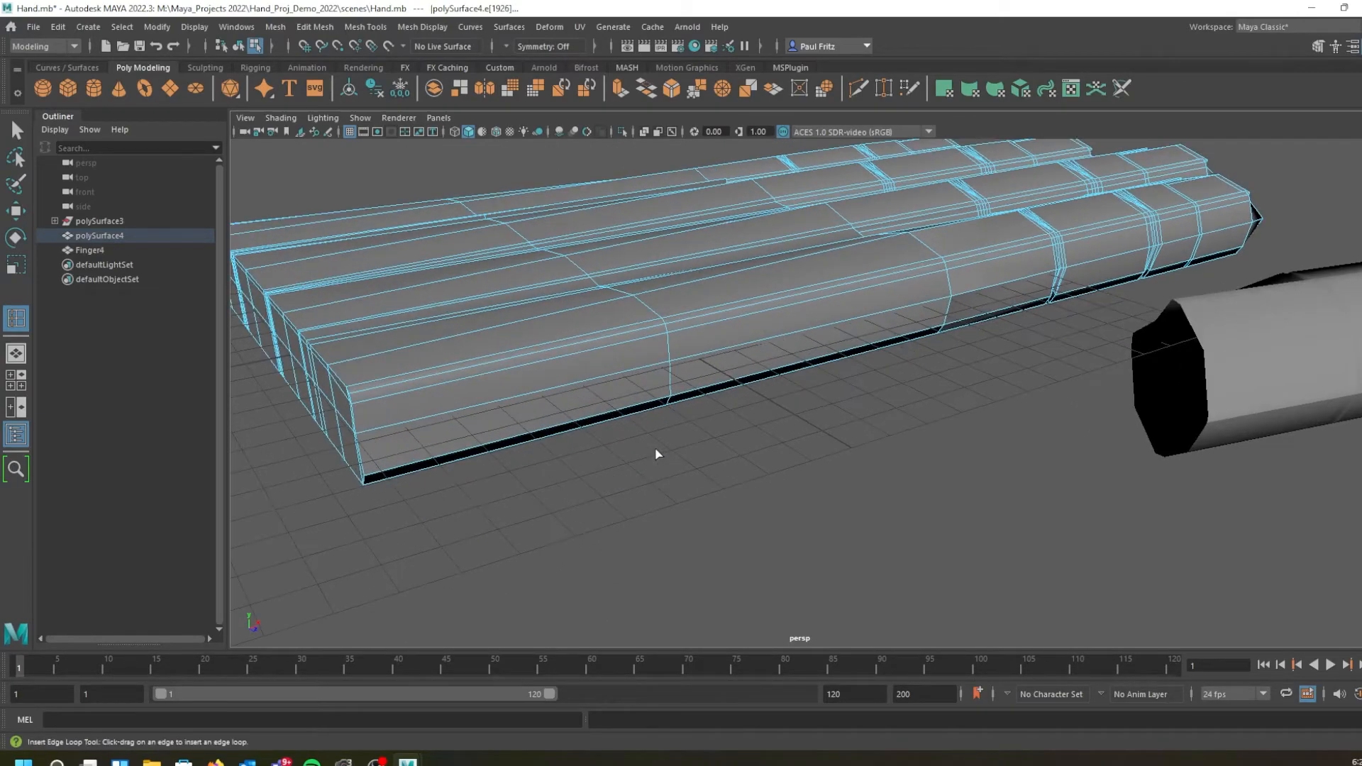
pyautogui.moveTo(640, 369); pyautogui.dragTo(640, 410, button='right')
pyautogui.click(615, 365)
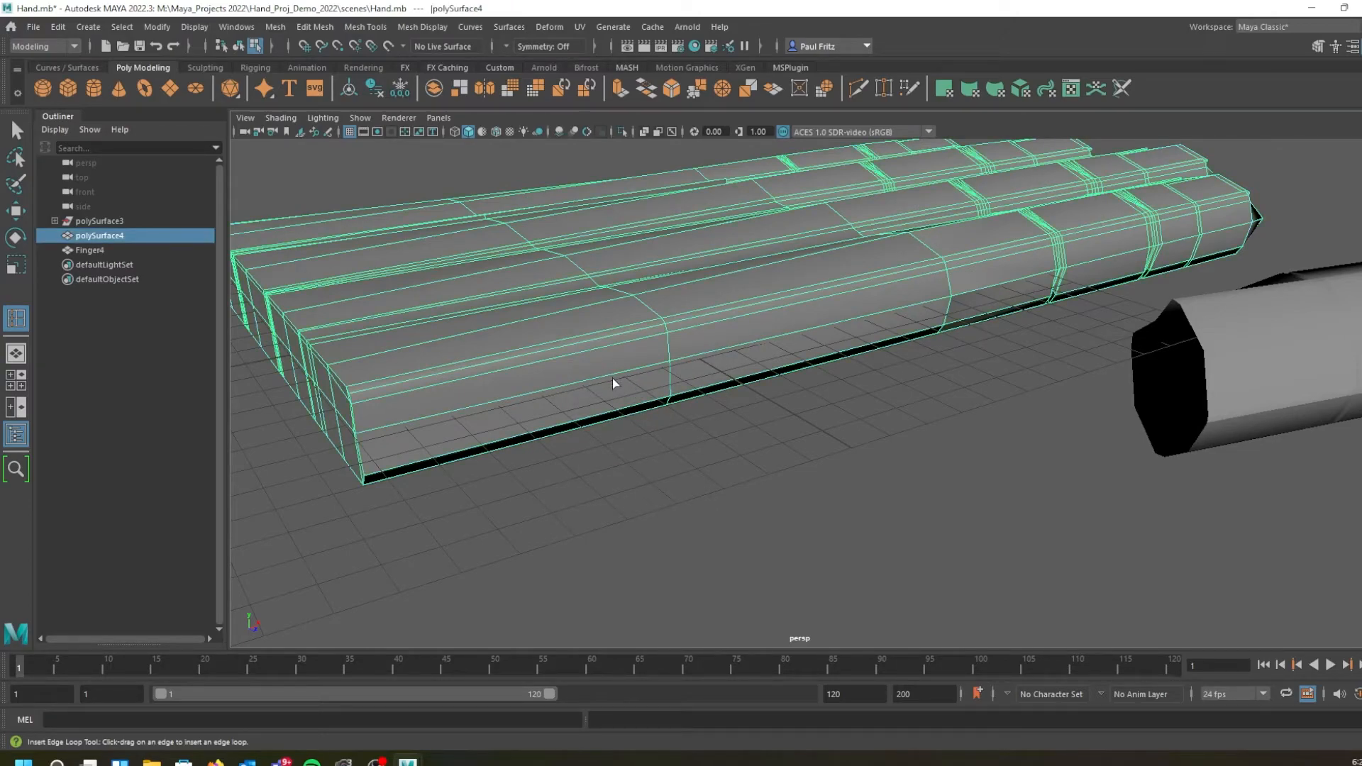
pyautogui.moveTo(596, 366); pyautogui.dragTo(602, 407, button='right')
pyautogui.click(600, 365)
pyautogui.click(16, 131)
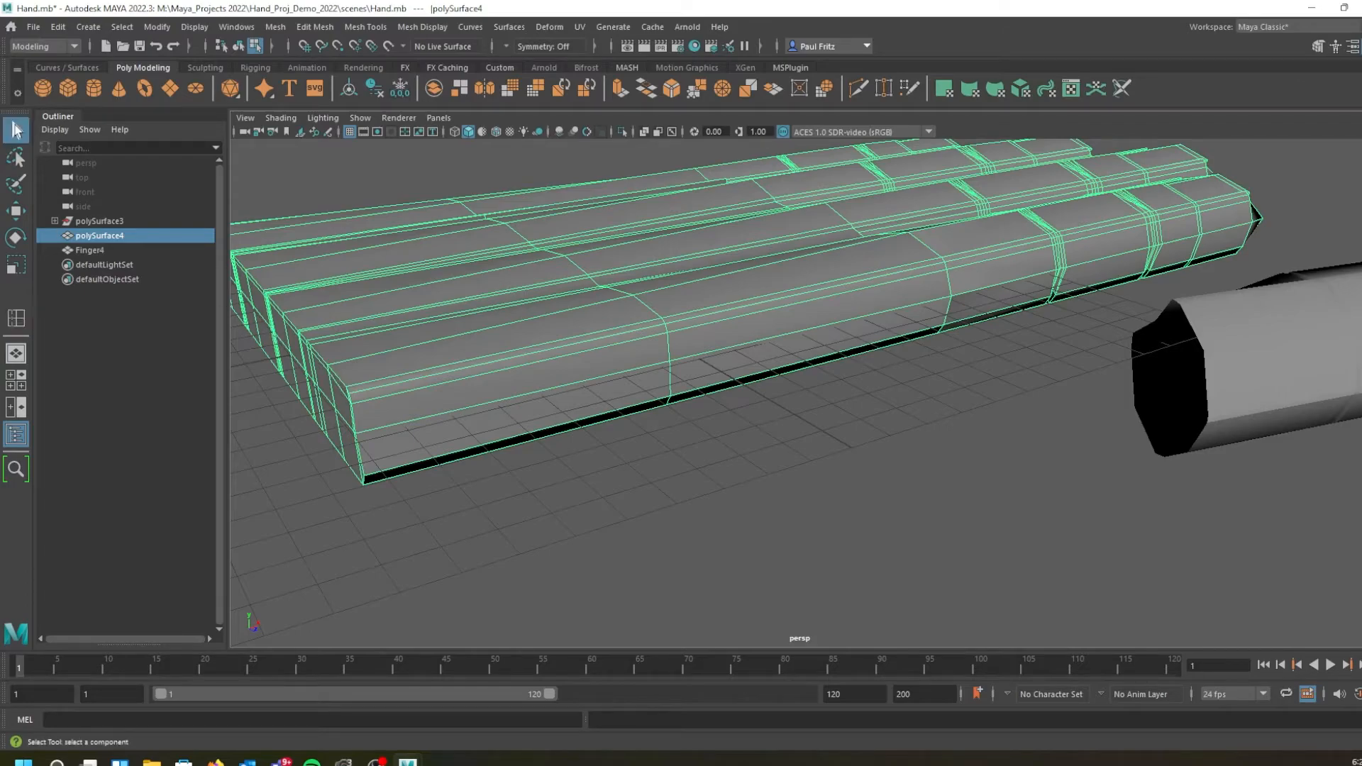
# Extrude the two thumb-side palm faces nearest the wrist outward by a local Z of 1.814, and lower them slightly
pyautogui.moveTo(493, 369); pyautogui.dragTo(494, 406, button='right')
pyautogui.click(489, 386)
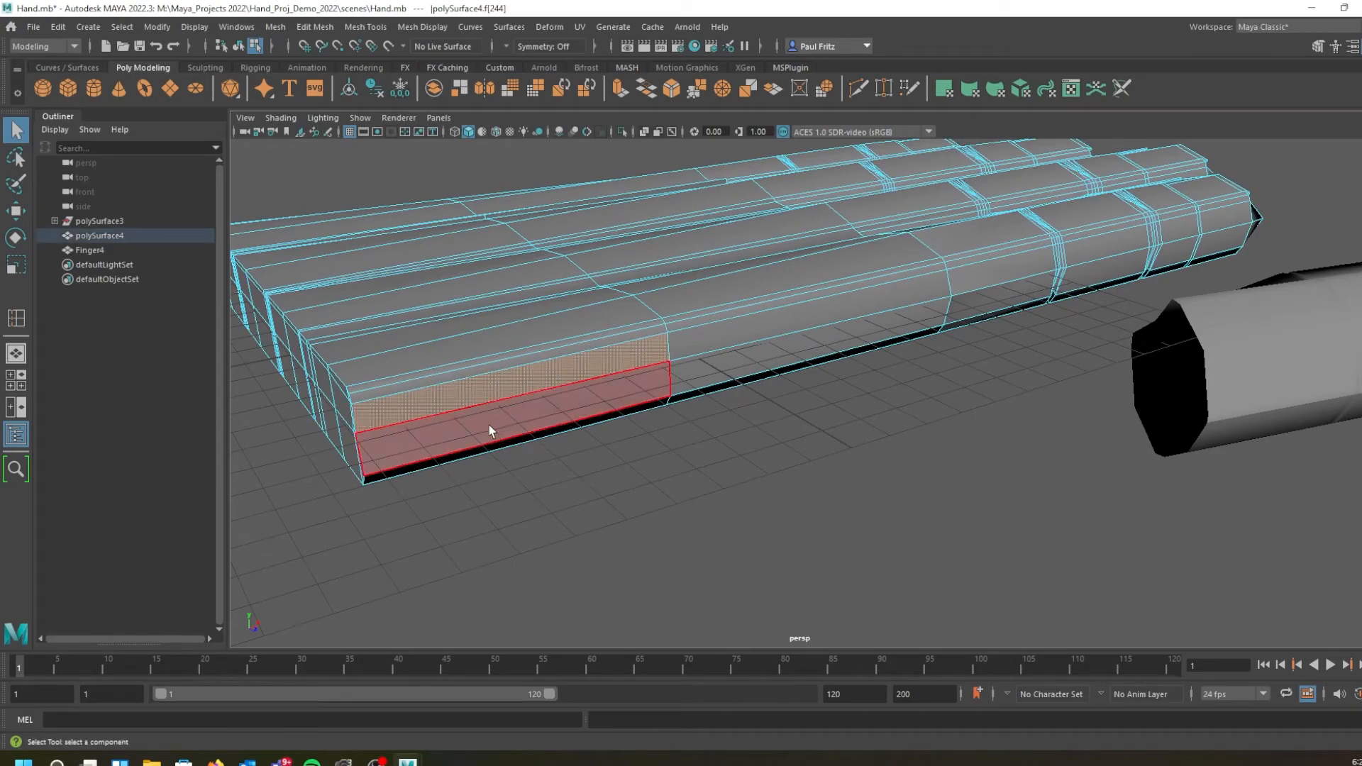
pyautogui.press('space')
pyautogui.moveTo(488, 438); pyautogui.dragTo(523, 431)
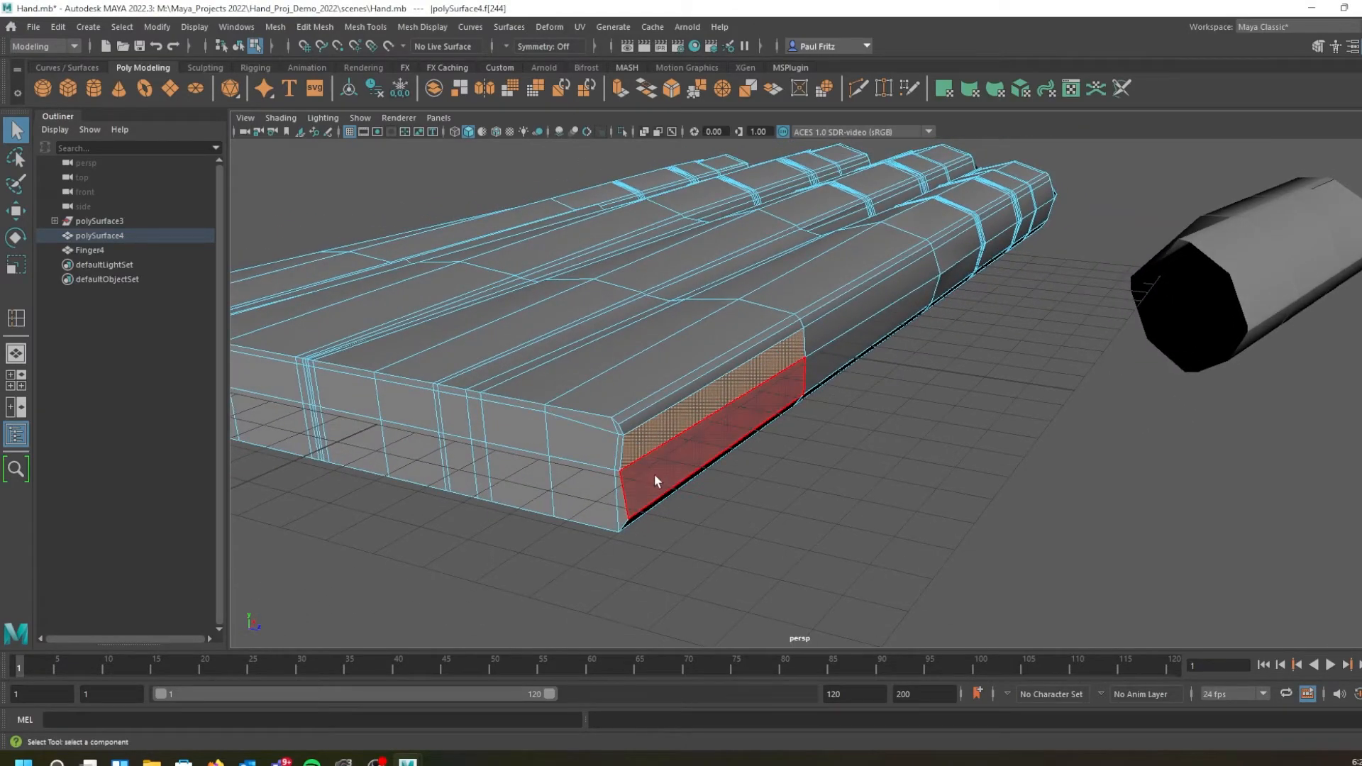
pyautogui.keyDown('shift'); pyautogui.click(645, 474); pyautogui.keyUp('shift')
pyautogui.keyDown('alt'); pyautogui.moveTo(658, 526); pyautogui.dragTo(638, 491); pyautogui.keyUp('alt')
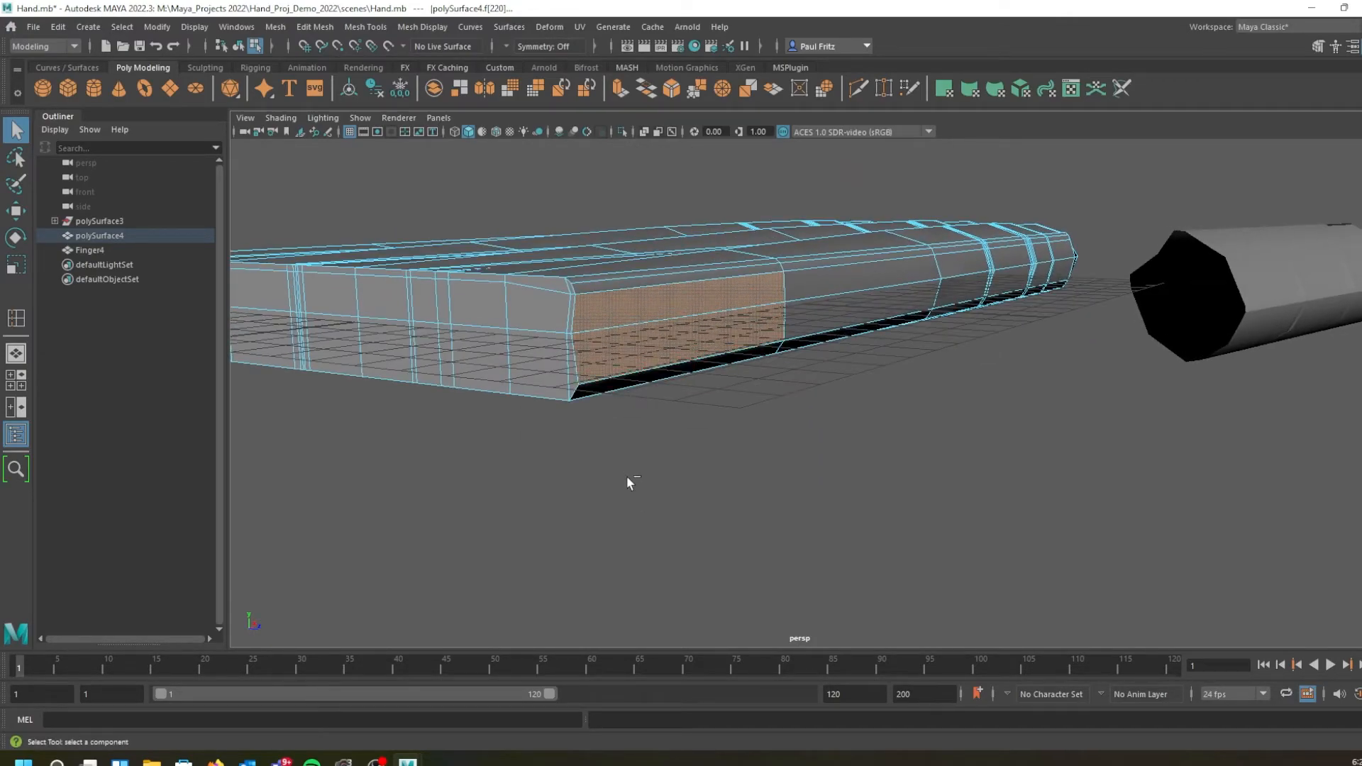
pyautogui.hotkey('ctrl', 'e')
pyautogui.keyDown('alt'); pyautogui.moveTo(600, 454); pyautogui.dragTo(667, 461); pyautogui.keyUp('alt')
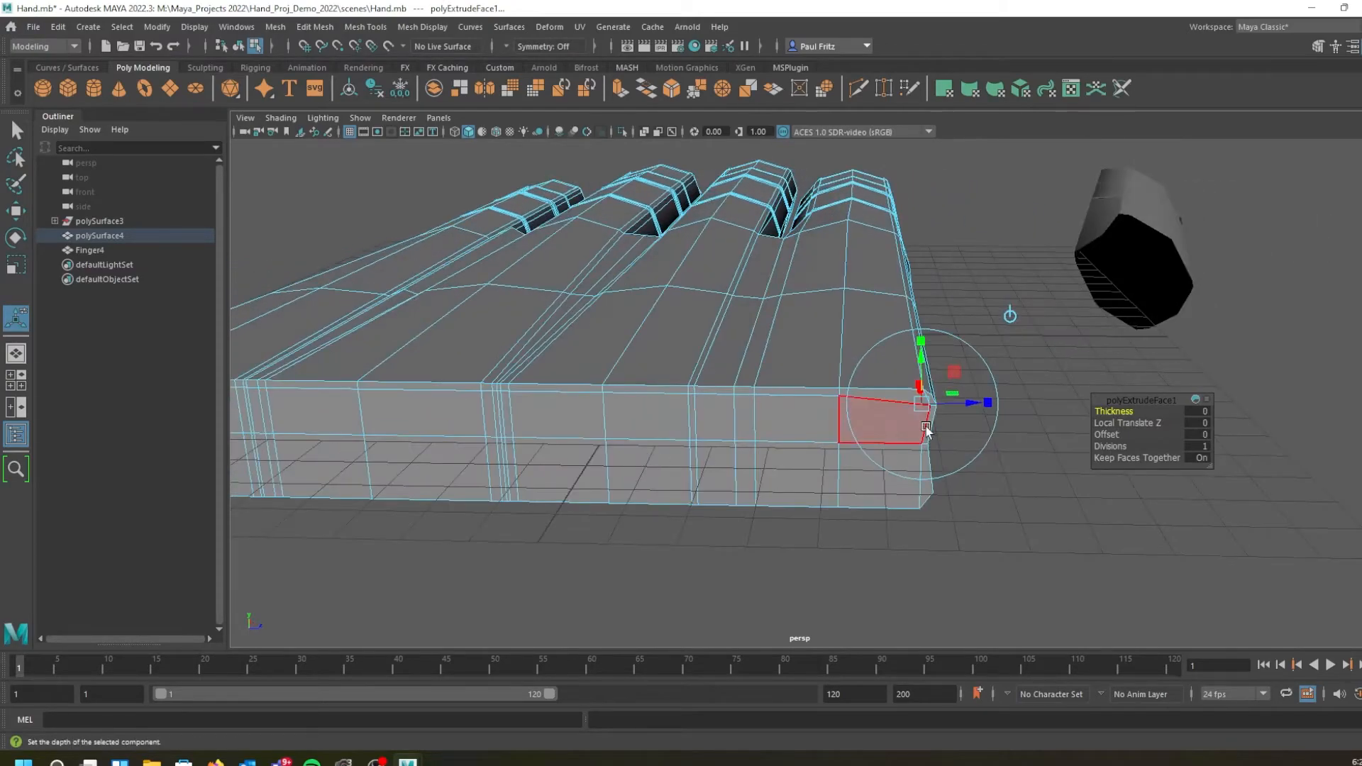
pyautogui.moveTo(964, 403); pyautogui.dragTo(1052, 411)
pyautogui.keyDown('alt'); pyautogui.moveTo(1053, 410); pyautogui.dragTo(452, 445); pyautogui.keyUp('alt')
pyautogui.keyDown('alt'); pyautogui.moveTo(596, 452); pyautogui.dragTo(718, 475, button='middle'); pyautogui.keyUp('alt')
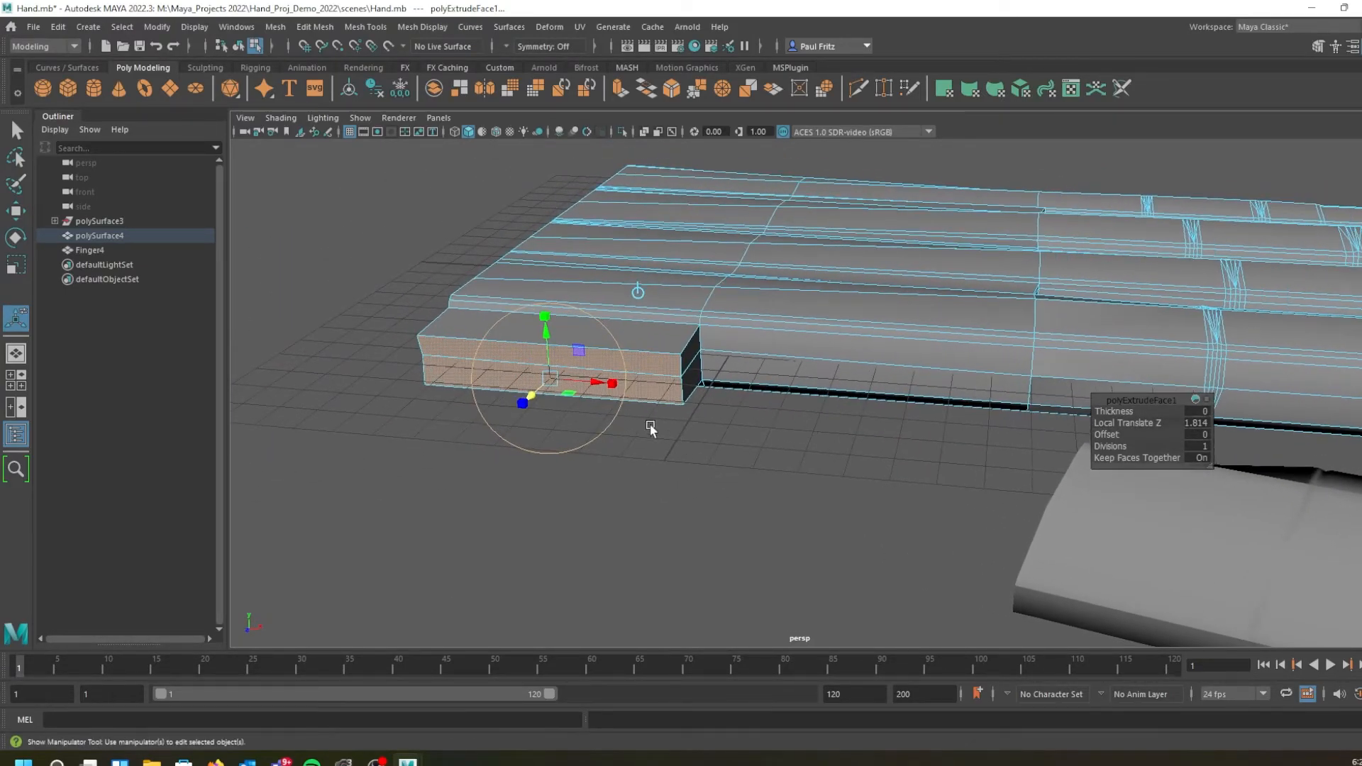
pyautogui.moveTo(545, 331); pyautogui.dragTo(547, 350)
pyautogui.keyDown('alt'); pyautogui.moveTo(647, 462); pyautogui.dragTo(582, 438); pyautogui.keyUp('alt')
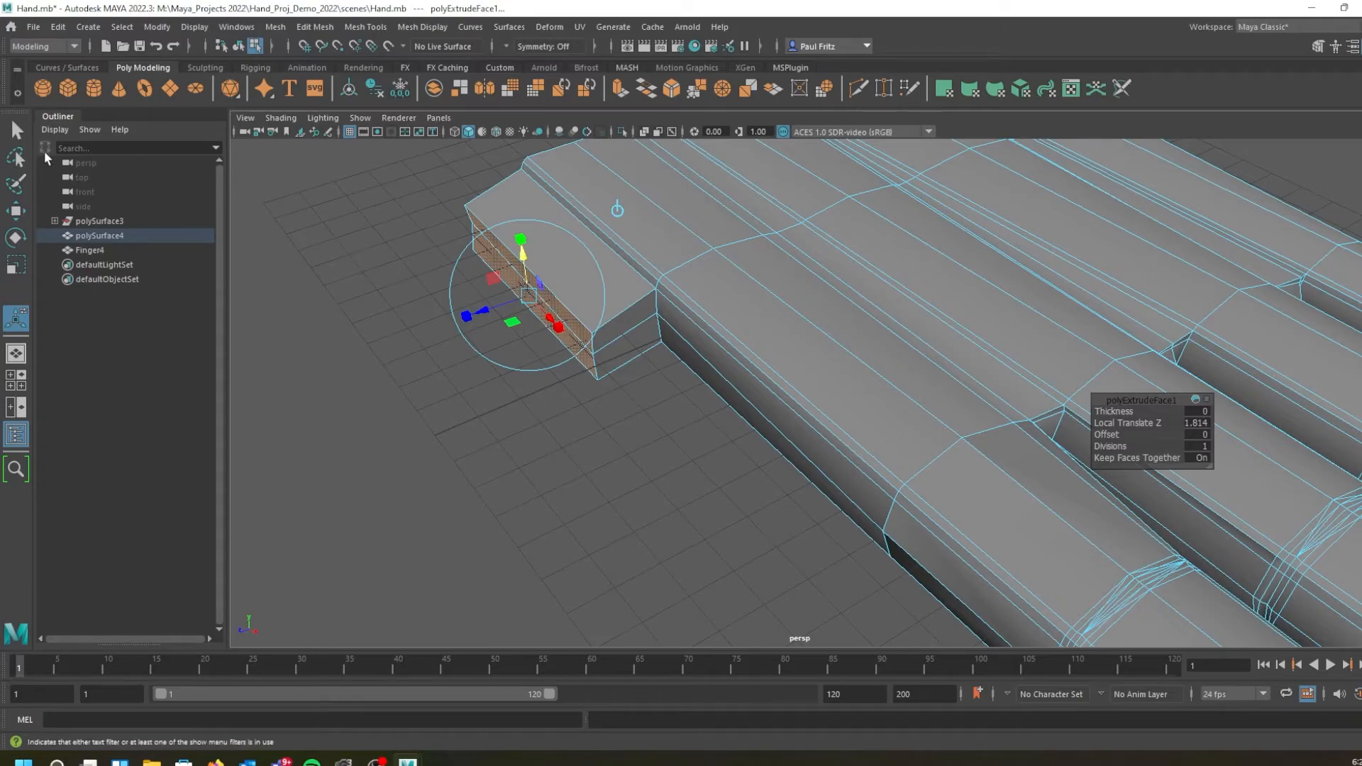
# Insert an edge loop around the extruded thumb base, close to where it meets the palm
pyautogui.click(16, 130)
pyautogui.keyDown('alt'); pyautogui.moveTo(434, 479); pyautogui.dragTo(556, 491); pyautogui.keyUp('alt')
pyautogui.rightClick(545, 370)
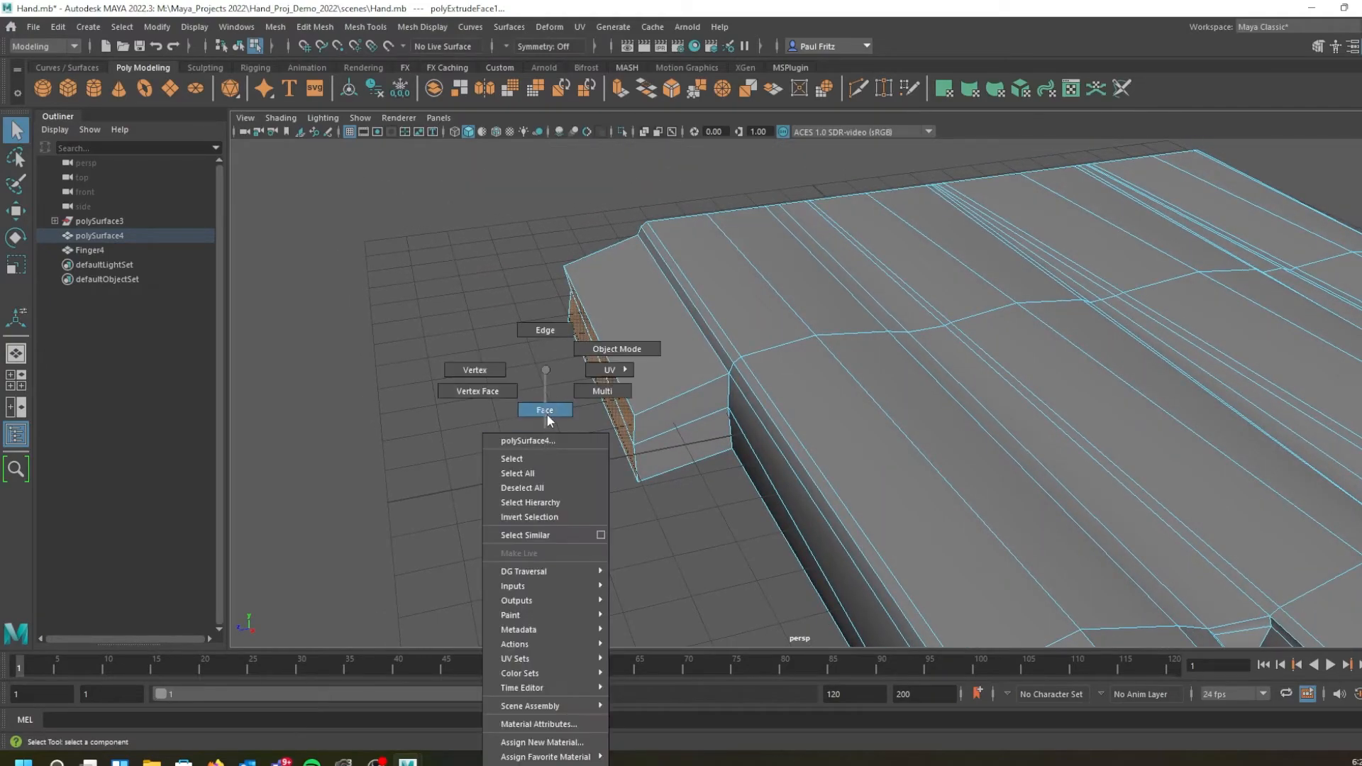
pyautogui.rightClick(543, 369)
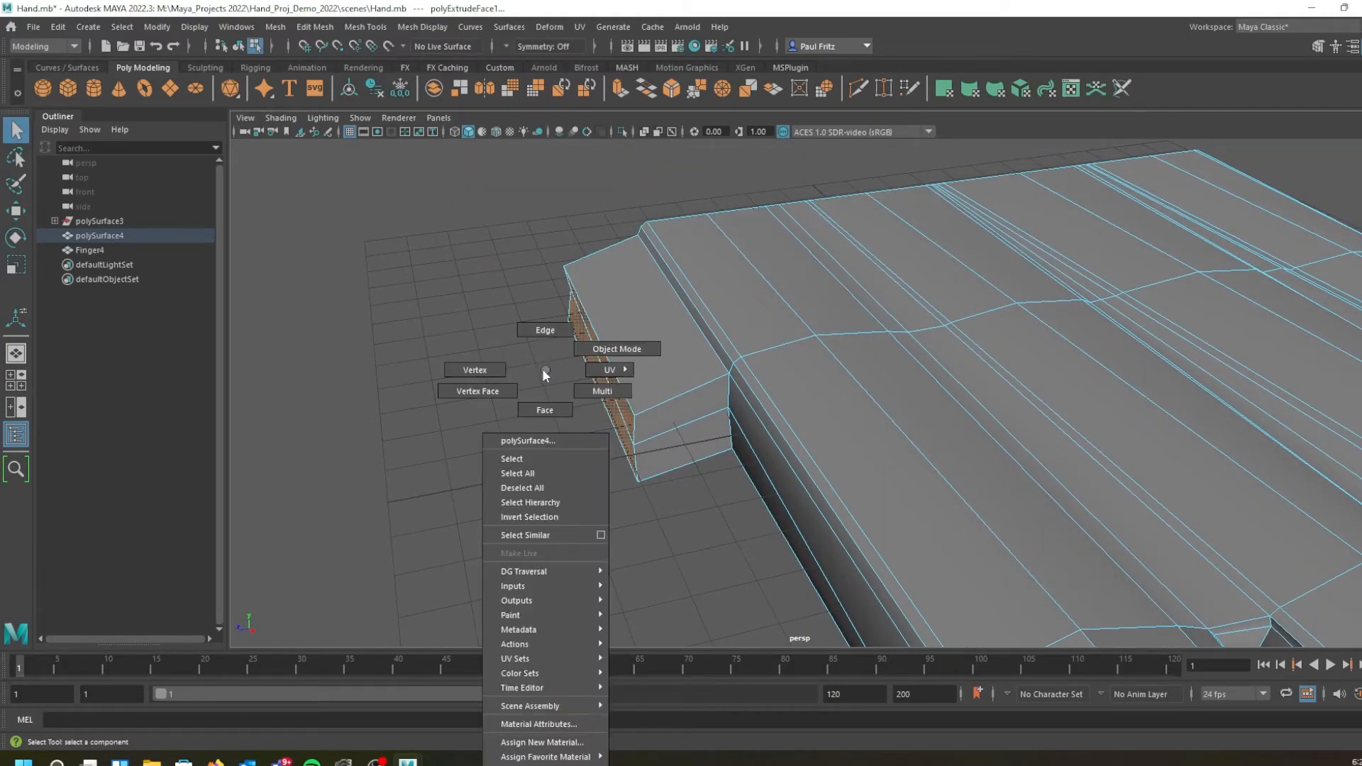
pyautogui.click(615, 347)
pyautogui.keyDown('shift'); pyautogui.rightClick(736, 331); pyautogui.keyUp('shift')
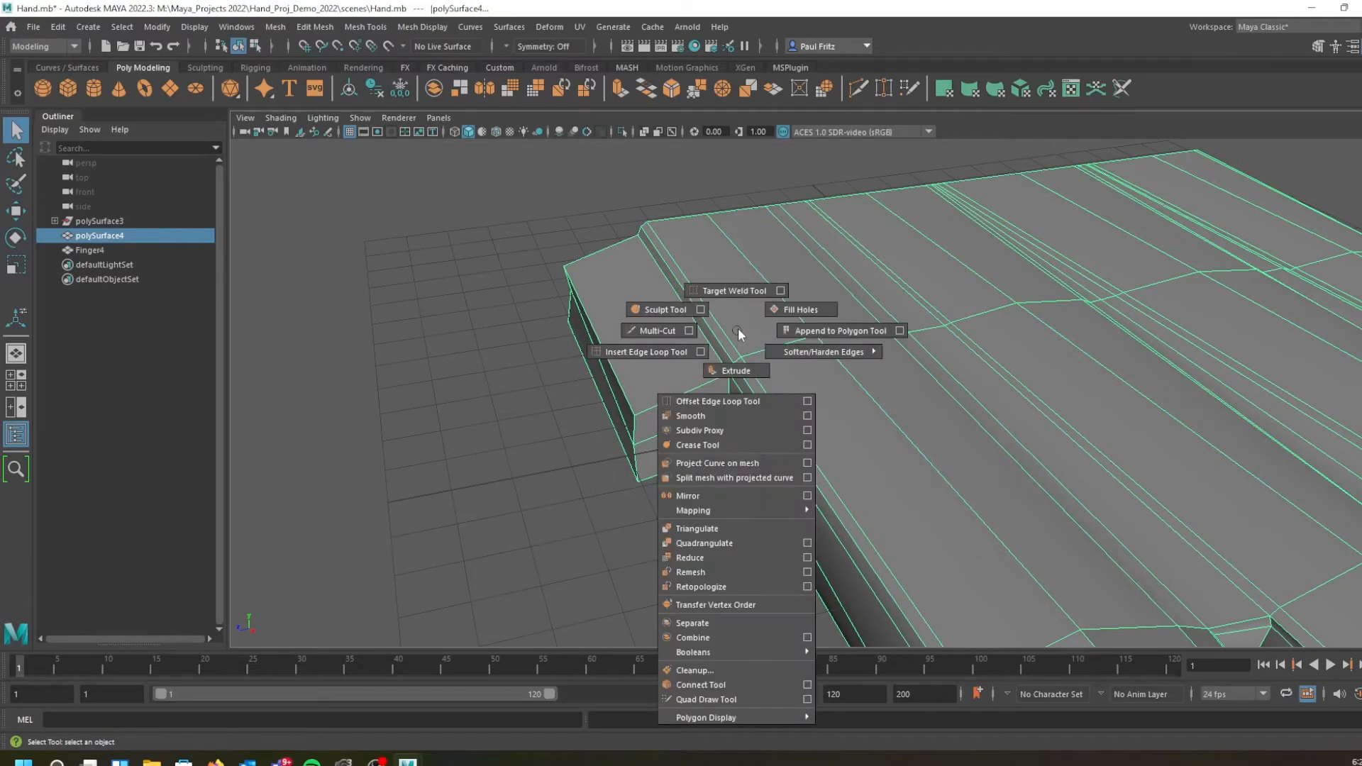
pyautogui.click(649, 352)
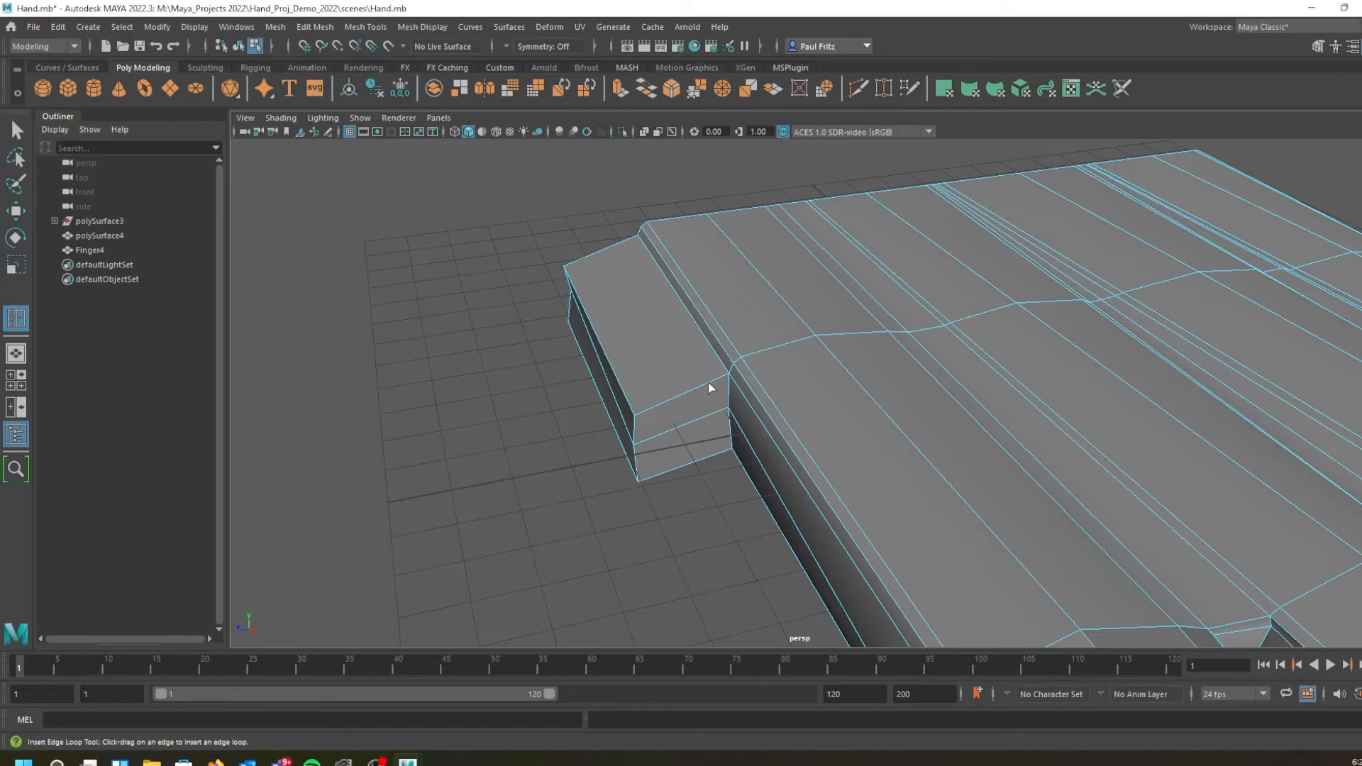
pyautogui.click(713, 385)
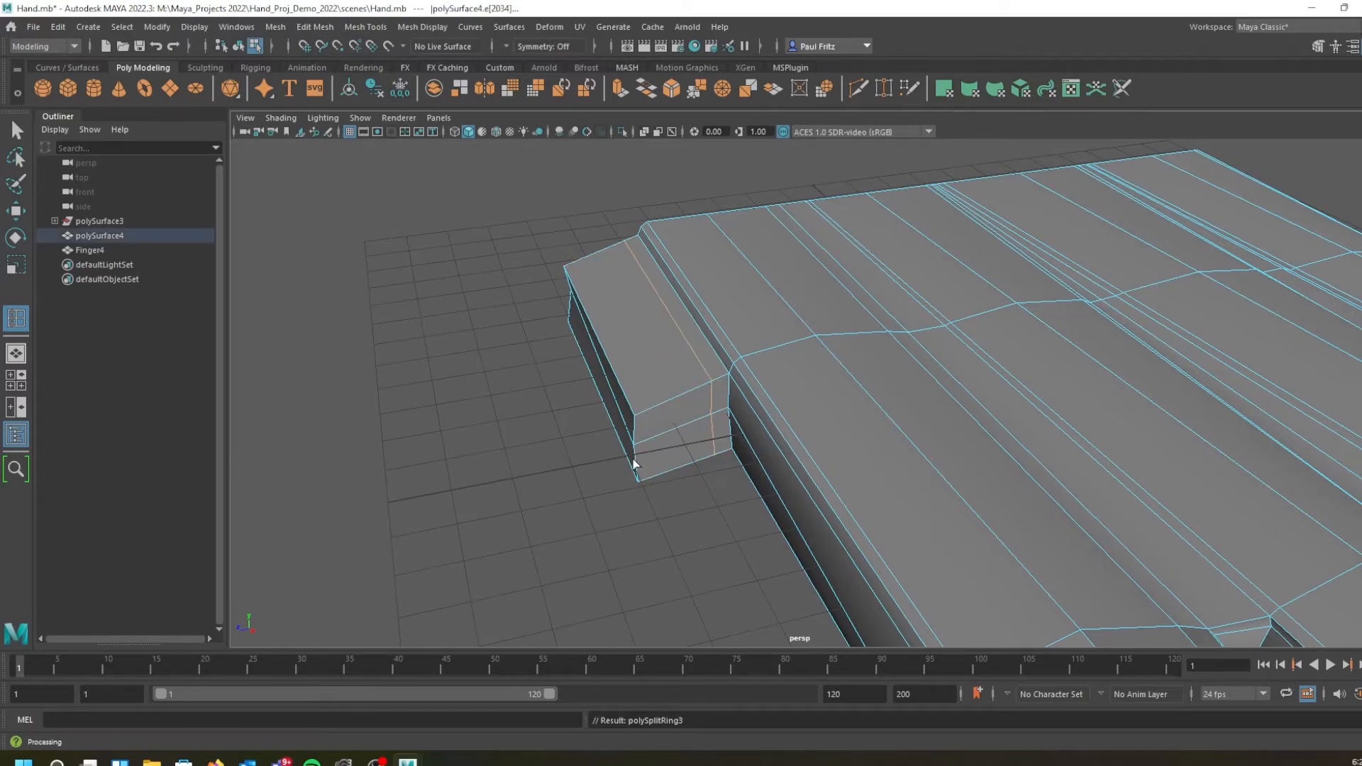
# Delete the two end faces of the thumb base that face the fingertips
pyautogui.keyDown('alt'); pyautogui.moveTo(554, 465); pyautogui.dragTo(535, 466); pyautogui.keyUp('alt')
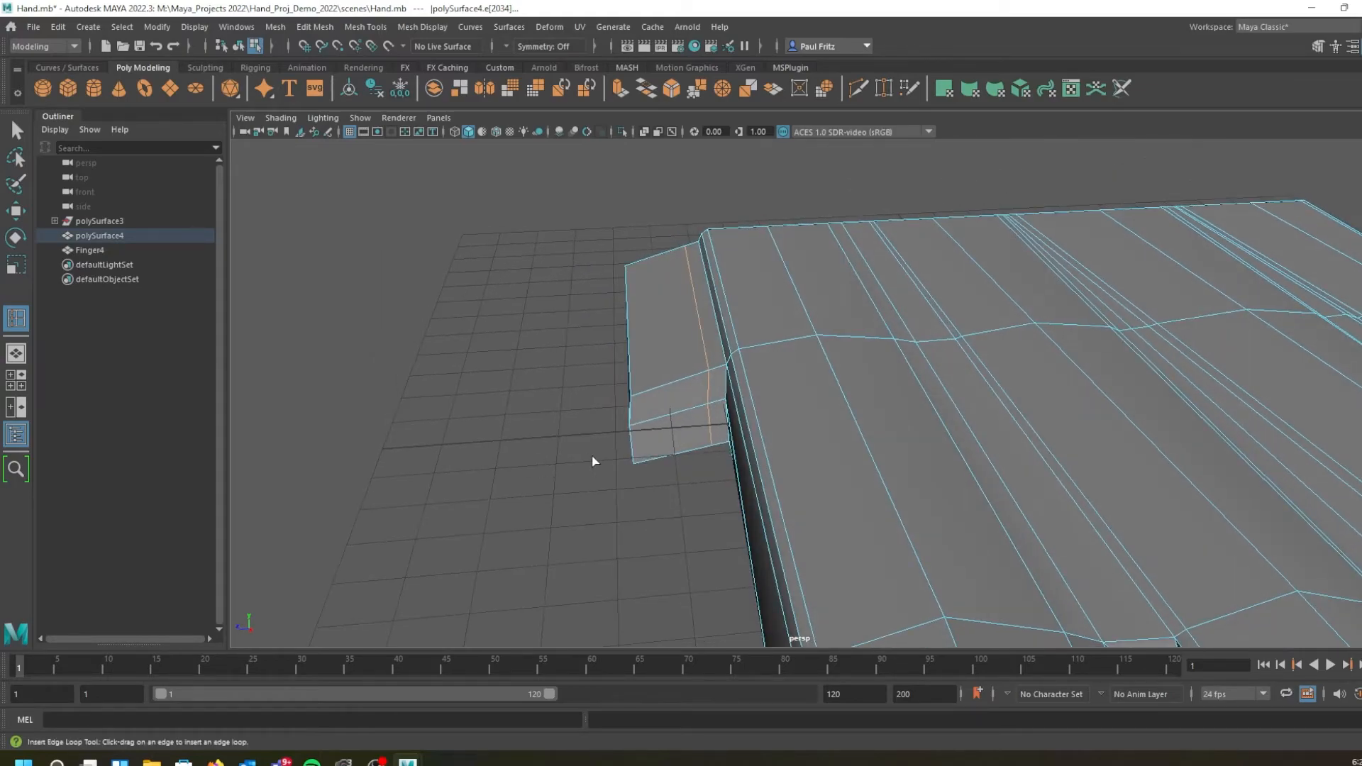
pyautogui.moveTo(527, 433); pyautogui.dragTo(515, 405, button='right')
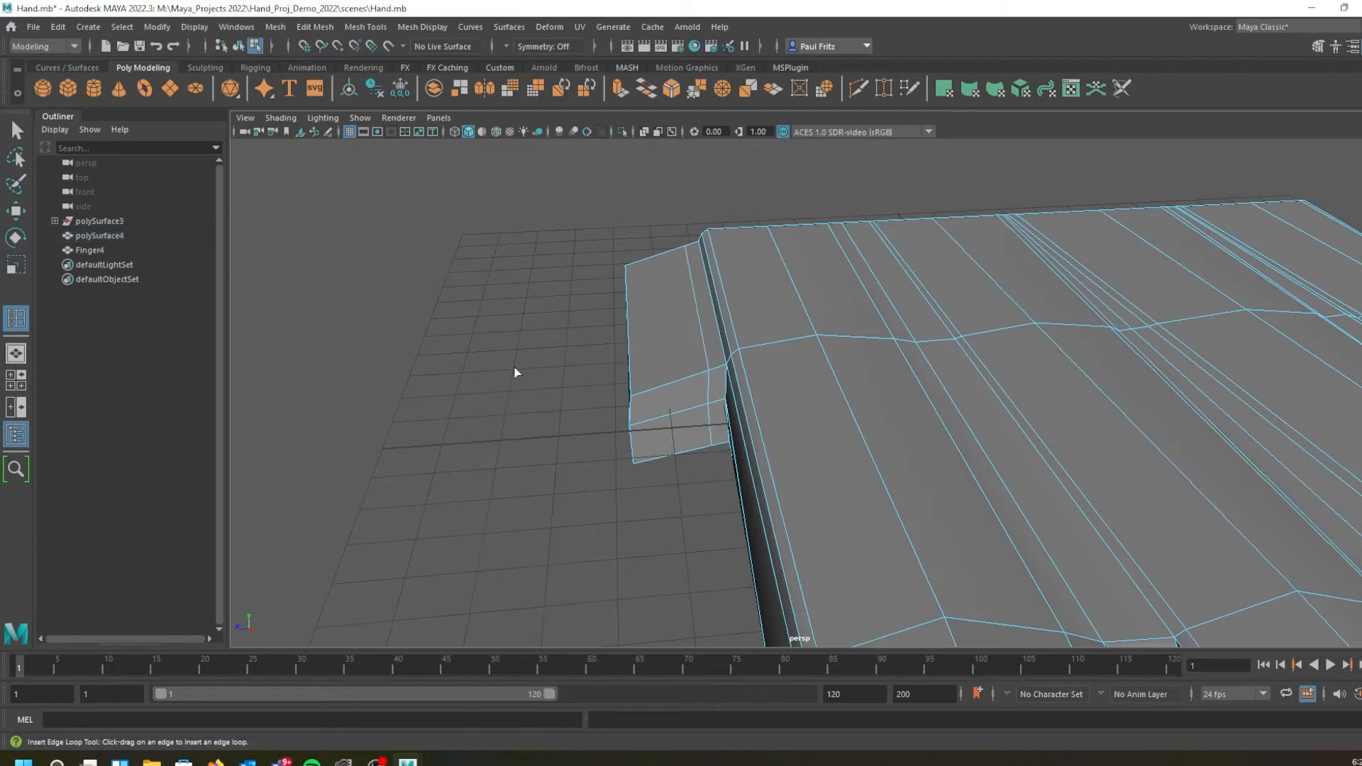
pyautogui.press('q')
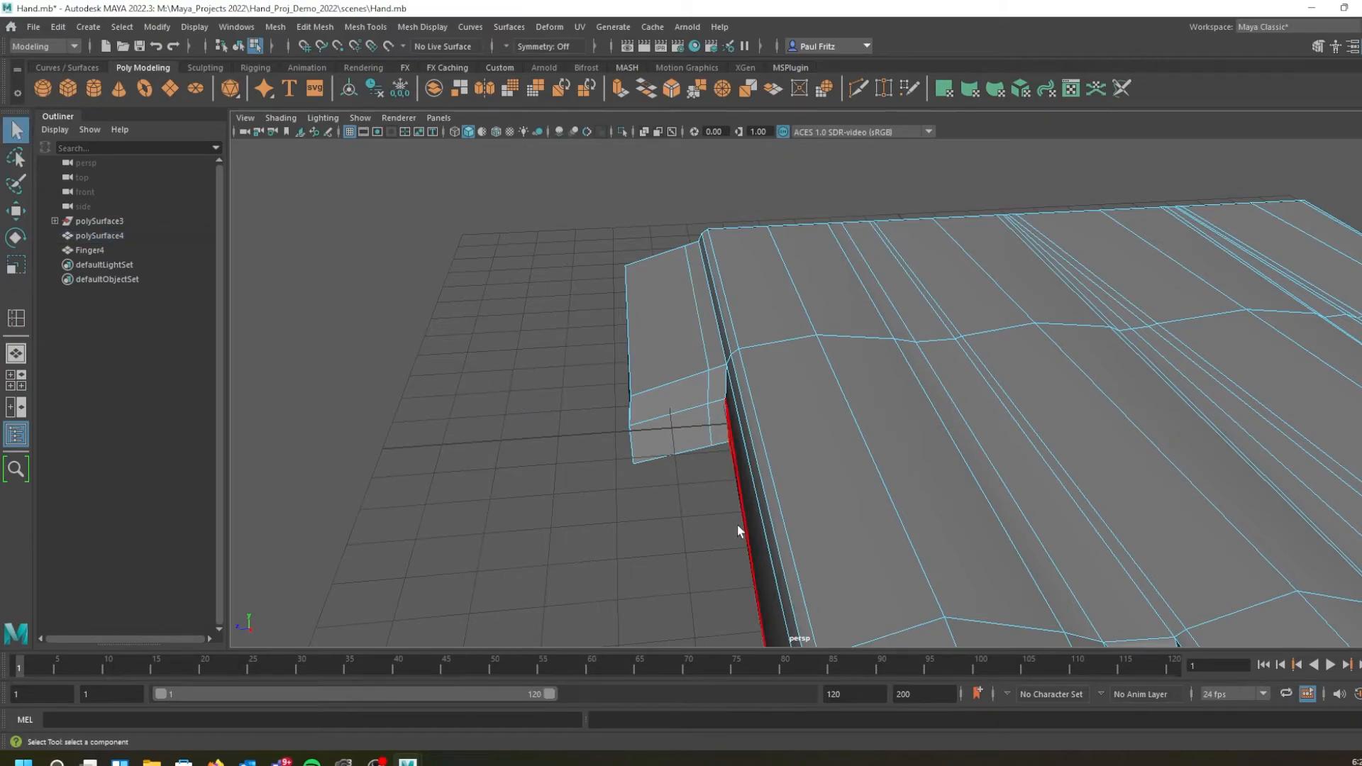
pyautogui.click(662, 400)
pyautogui.keyDown('shift'); pyautogui.click(666, 434); pyautogui.keyUp('shift')
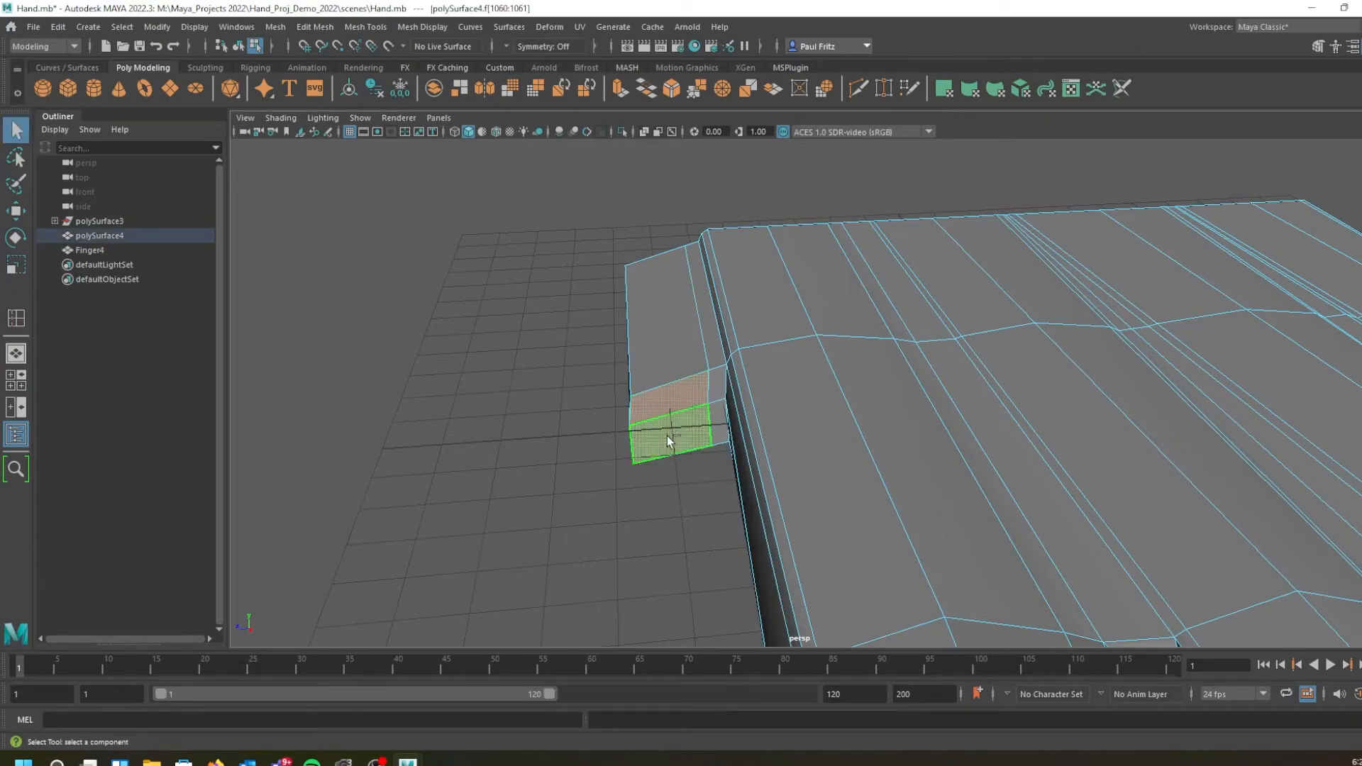
pyautogui.press('Delete')
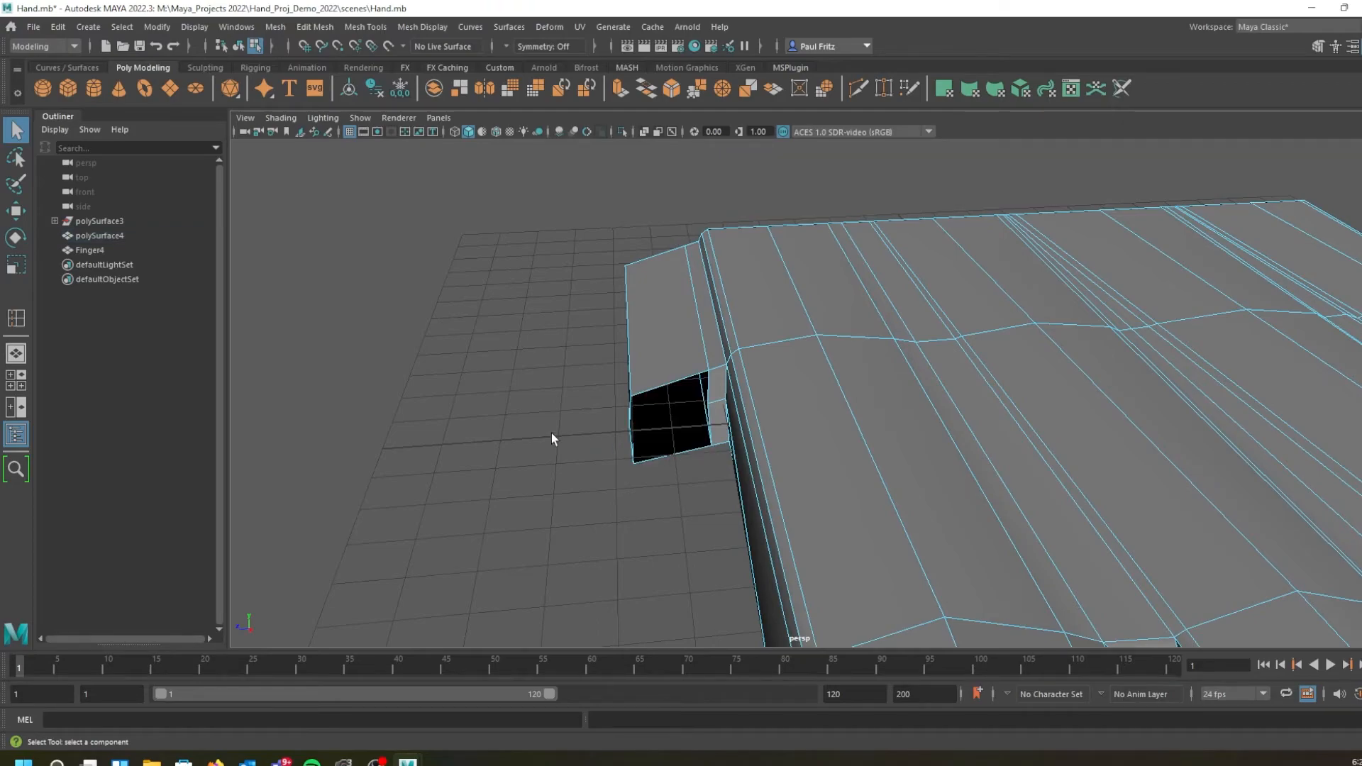
# Move the separate finger up to the open end of the thumb base
pyautogui.keyDown('alt'); pyautogui.moveTo(537, 423); pyautogui.dragTo(899, 432); pyautogui.keyUp('alt')
pyautogui.keyDown('alt'); pyautogui.moveTo(1036, 425); pyautogui.dragTo(1027, 373); pyautogui.keyUp('alt')
pyautogui.click(1073, 420)
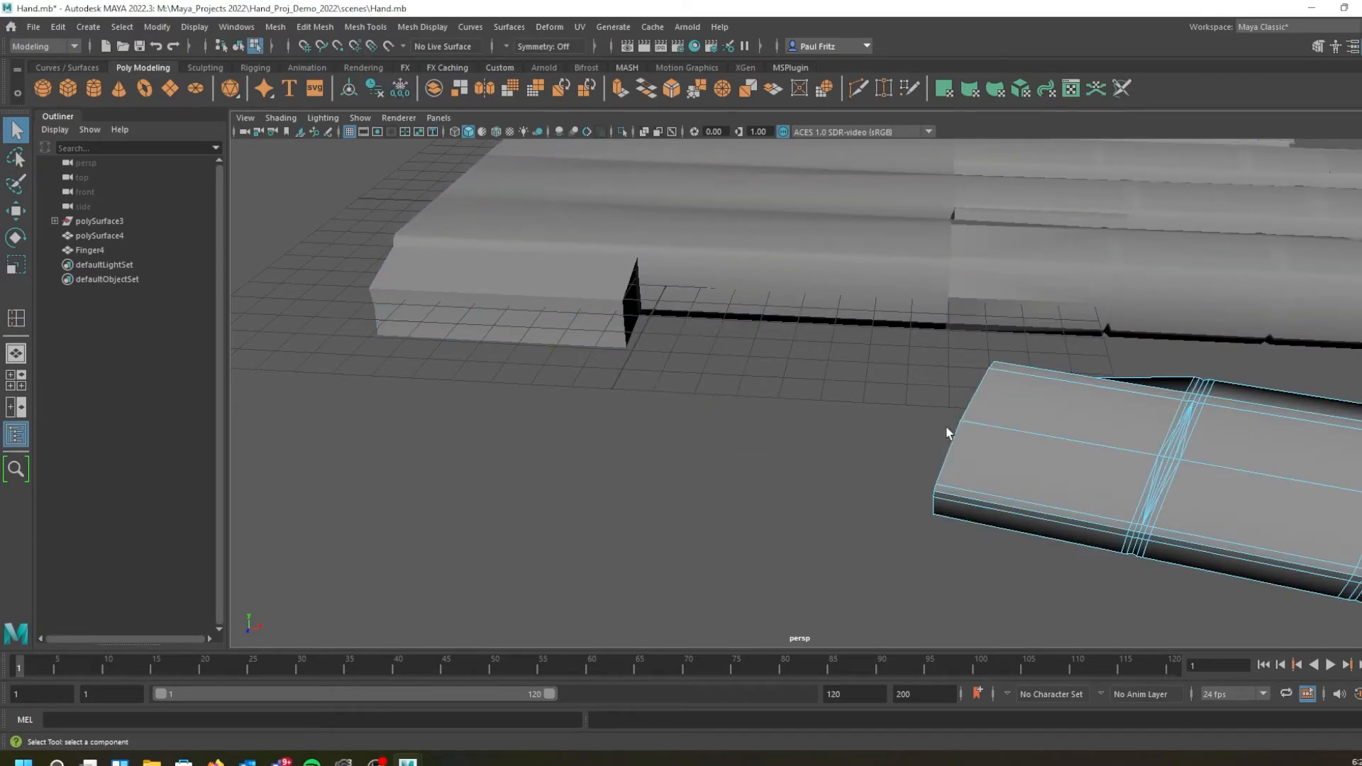
pyautogui.keyDown('alt'); pyautogui.moveTo(1015, 420); pyautogui.dragTo(858, 350, button='right'); pyautogui.keyUp('alt')
pyautogui.keyDown('alt'); pyautogui.moveTo(893, 429); pyautogui.dragTo(978, 441); pyautogui.keyUp('alt')
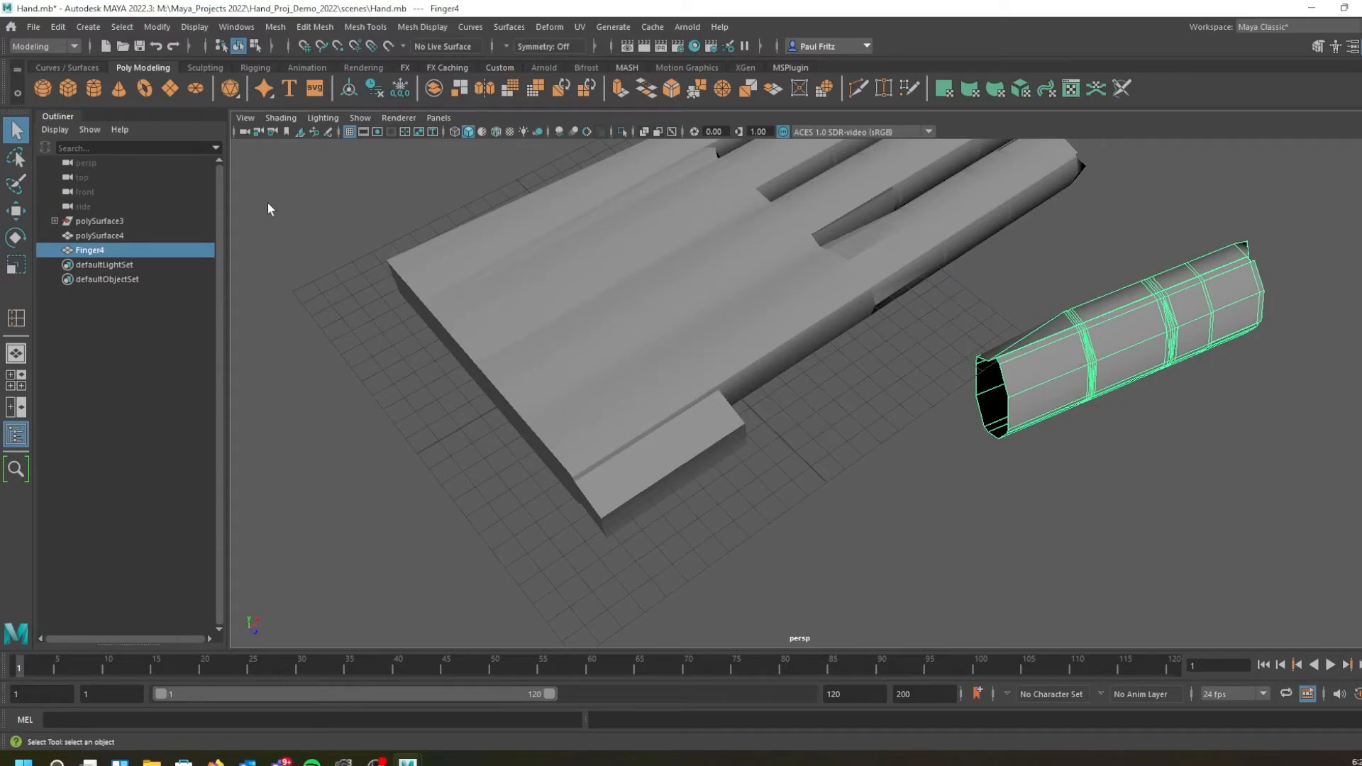
pyautogui.click(16, 212)
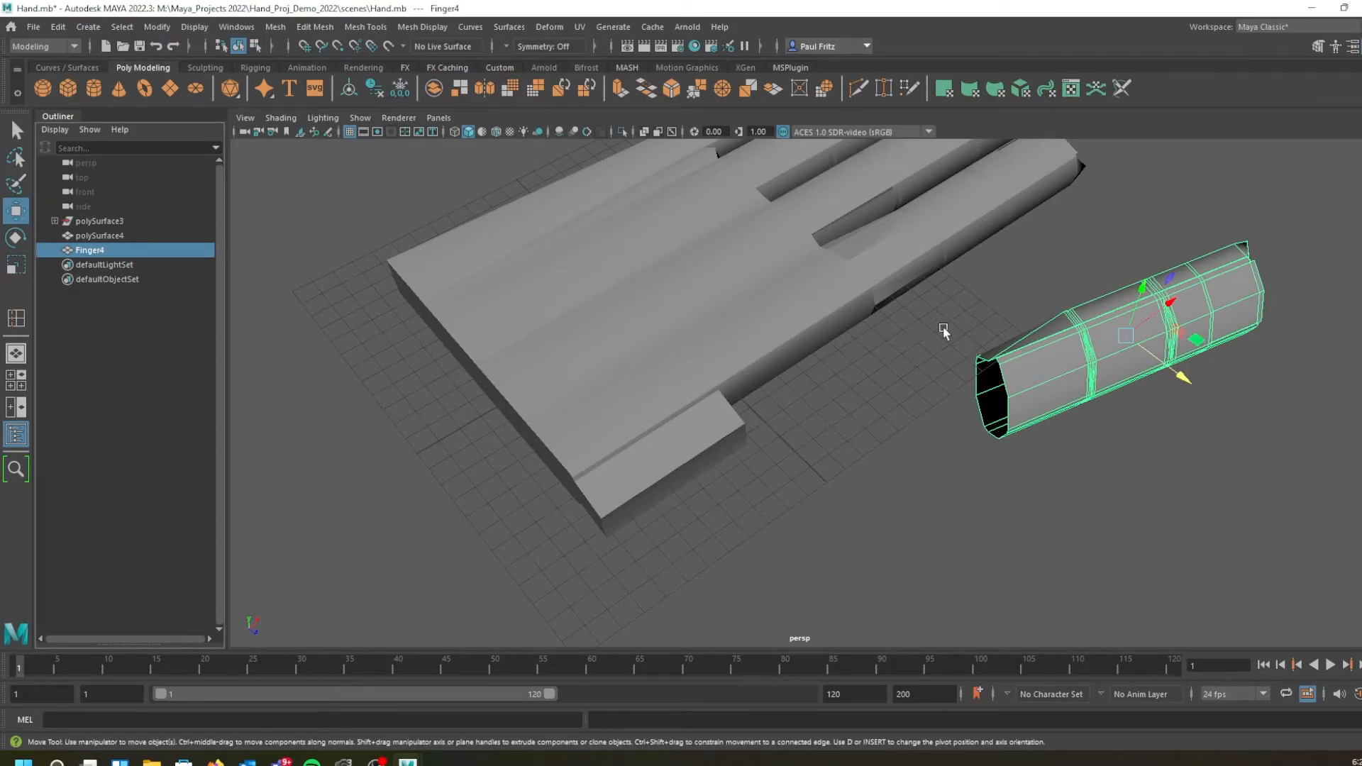
pyautogui.keyDown('alt'); pyautogui.moveTo(1012, 360); pyautogui.dragTo(774, 321); pyautogui.keyUp('alt')
pyautogui.keyDown('alt'); pyautogui.moveTo(675, 383); pyautogui.dragTo(761, 370); pyautogui.keyUp('alt')
pyautogui.keyDown('alt'); pyautogui.moveTo(661, 378); pyautogui.dragTo(750, 373, button='middle'); pyautogui.keyUp('alt')
pyautogui.keyDown('alt'); pyautogui.moveTo(751, 374); pyautogui.dragTo(815, 413); pyautogui.keyUp('alt')
pyautogui.scroll(2, 810, 389)
pyautogui.keyDown('alt'); pyautogui.moveTo(848, 466); pyautogui.dragTo(787, 452); pyautogui.keyUp('alt')
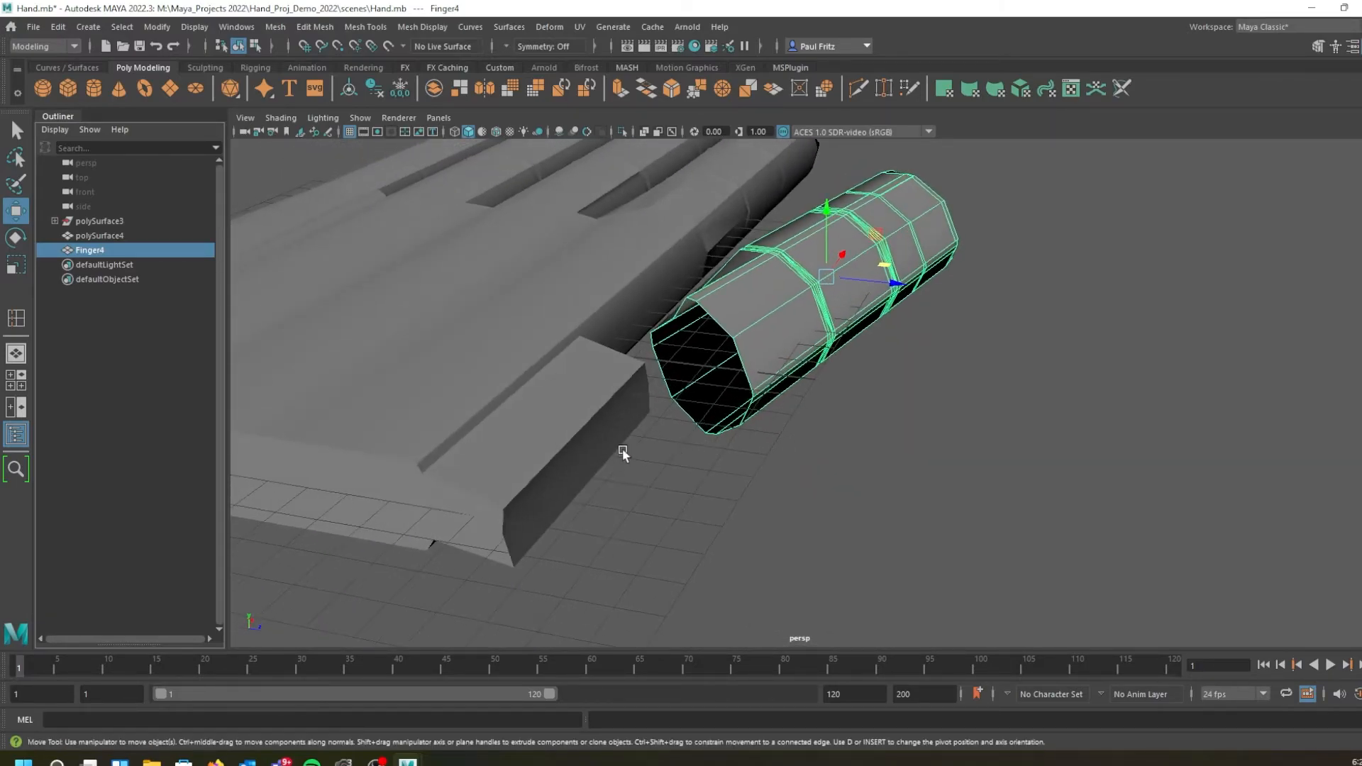
pyautogui.keyDown('alt'); pyautogui.moveTo(595, 426); pyautogui.dragTo(449, 339); pyautogui.keyUp('alt')
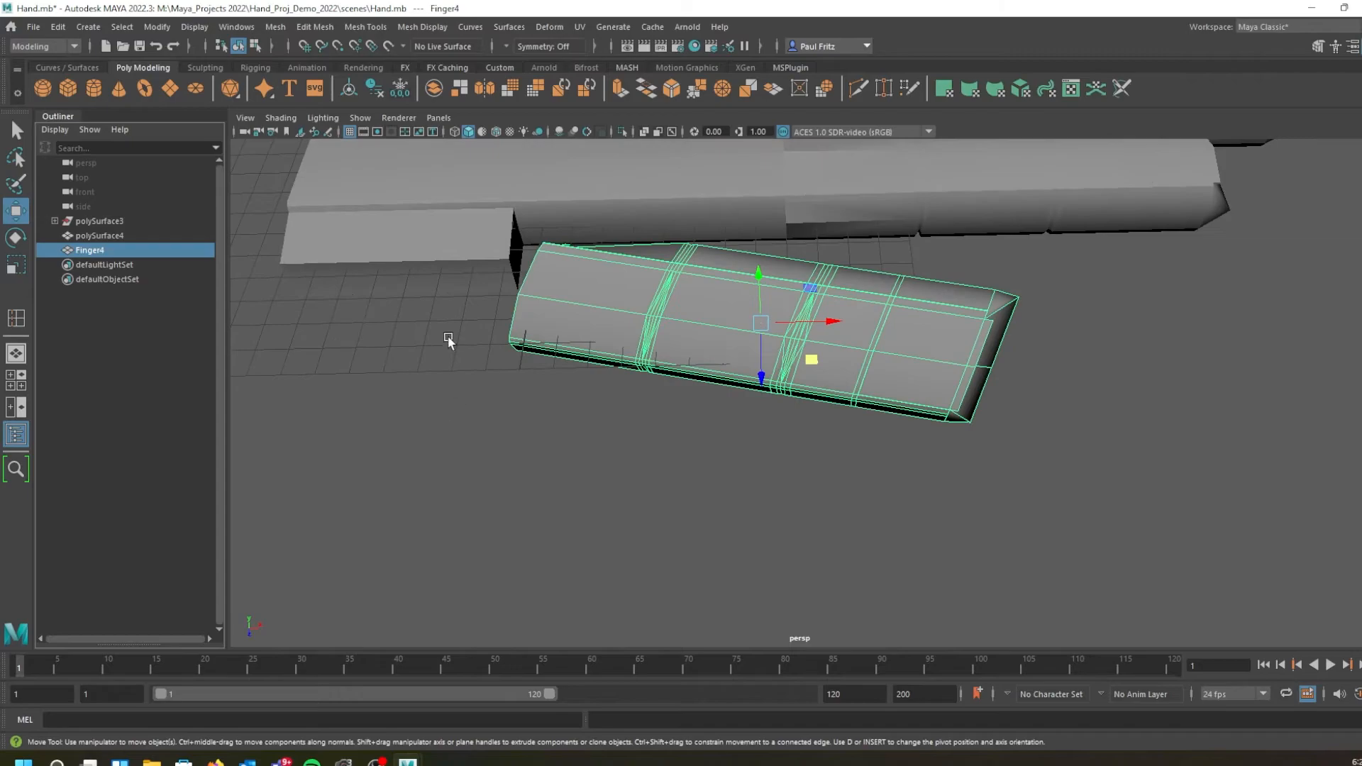
# Undo the finger's move and the deletion of the thumb base's two end faces
pyautogui.moveTo(415, 242); pyautogui.dragTo(416, 284, button='right')
pyautogui.keyDown('alt'); pyautogui.moveTo(477, 250); pyautogui.dragTo(508, 317); pyautogui.keyUp('alt')
pyautogui.scroll(3, 776, 280)
pyautogui.keyDown('alt'); pyautogui.moveTo(664, 258); pyautogui.dragTo(751, 258); pyautogui.keyUp('alt')
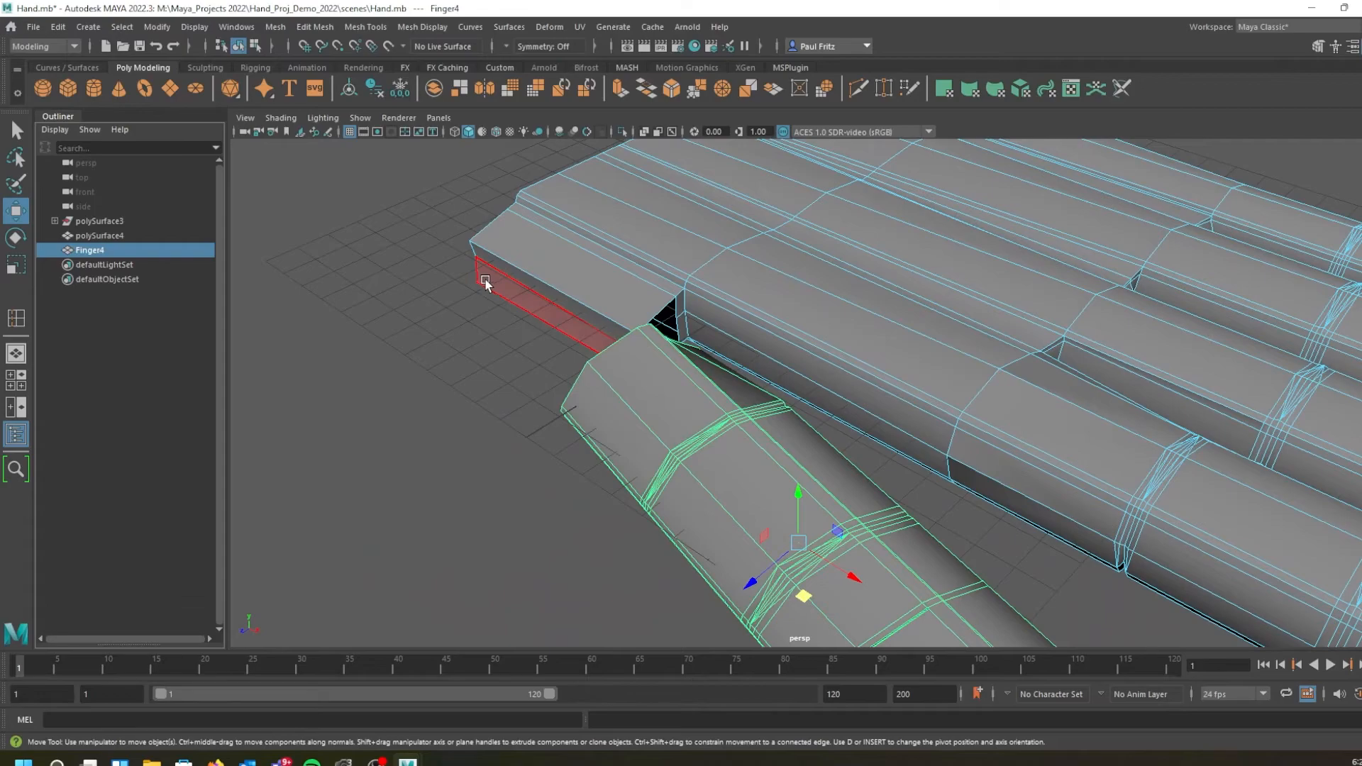
pyautogui.hotkey('ctrl', 'z')
pyautogui.hotkey('ctrl', 'z')
pyautogui.hotkey('ctrl', 'z')
pyautogui.hotkey('ctrl', 'z')
pyautogui.hotkey('ctrl', 'z')
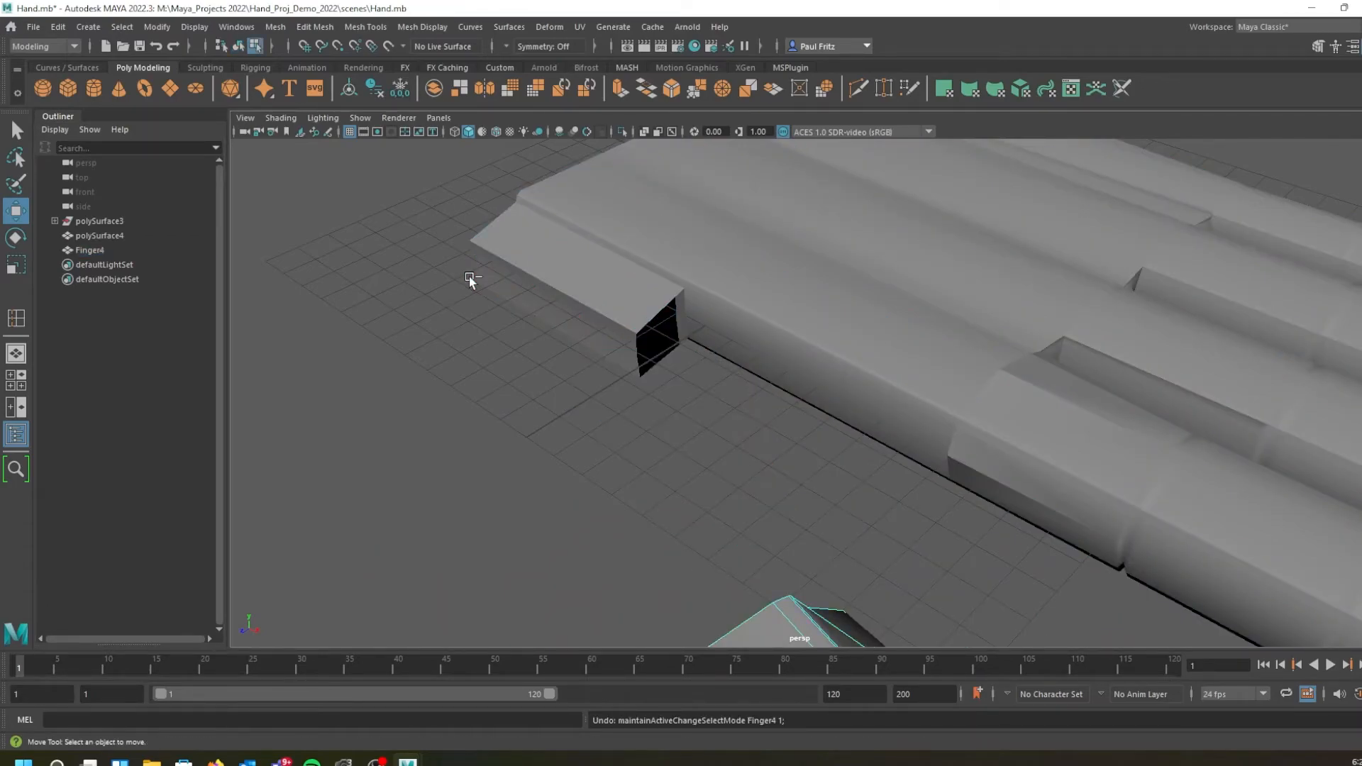
pyautogui.hotkey('ctrl', 'z')
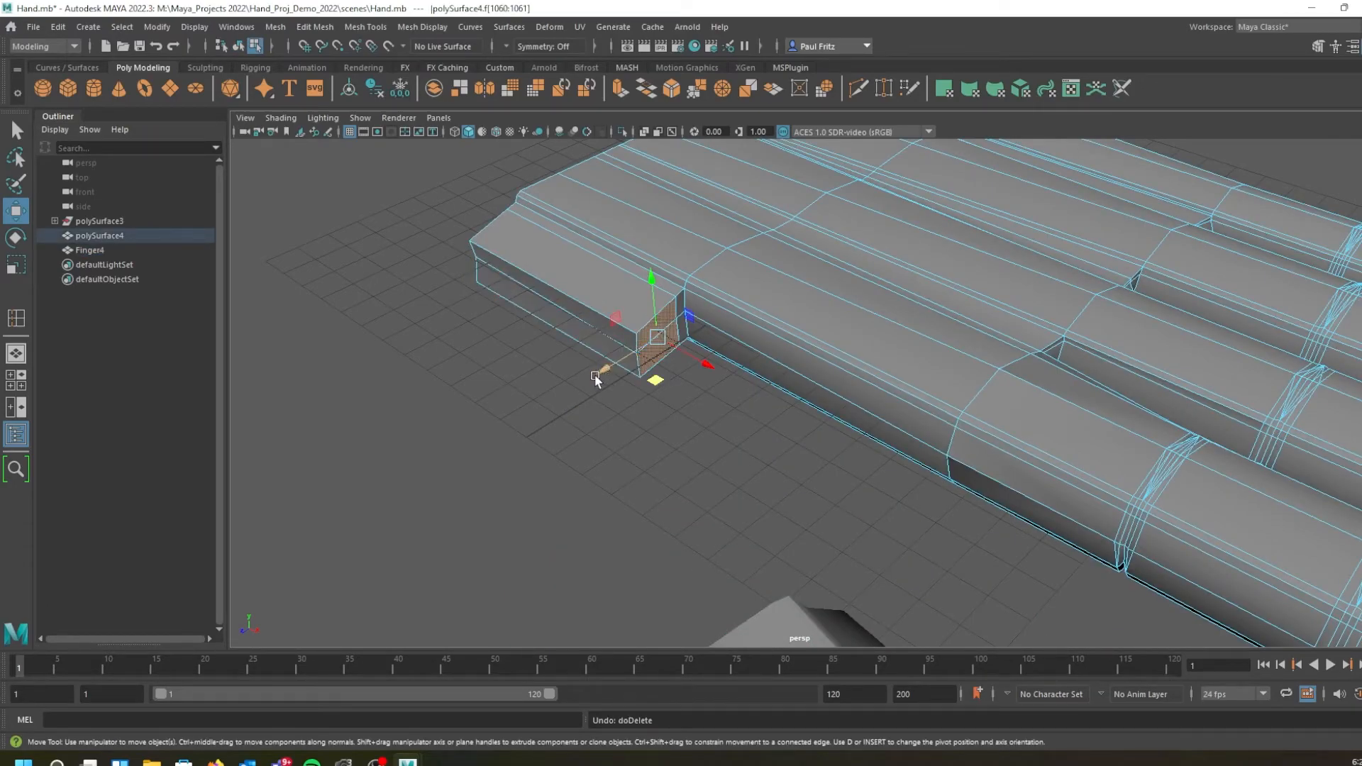
# Move the two outer side faces of the thumb base farther from the palm and lower them slightly
pyautogui.click(574, 331)
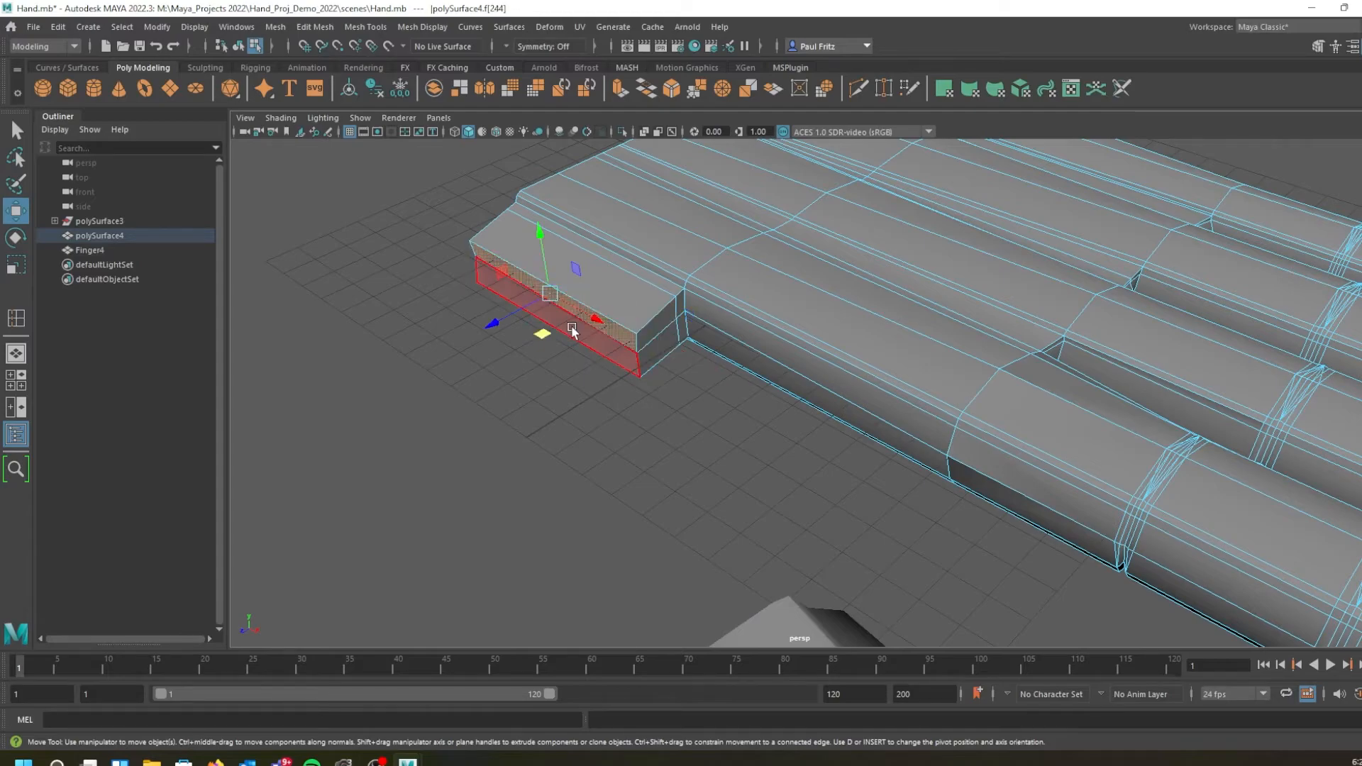
pyautogui.click(526, 325)
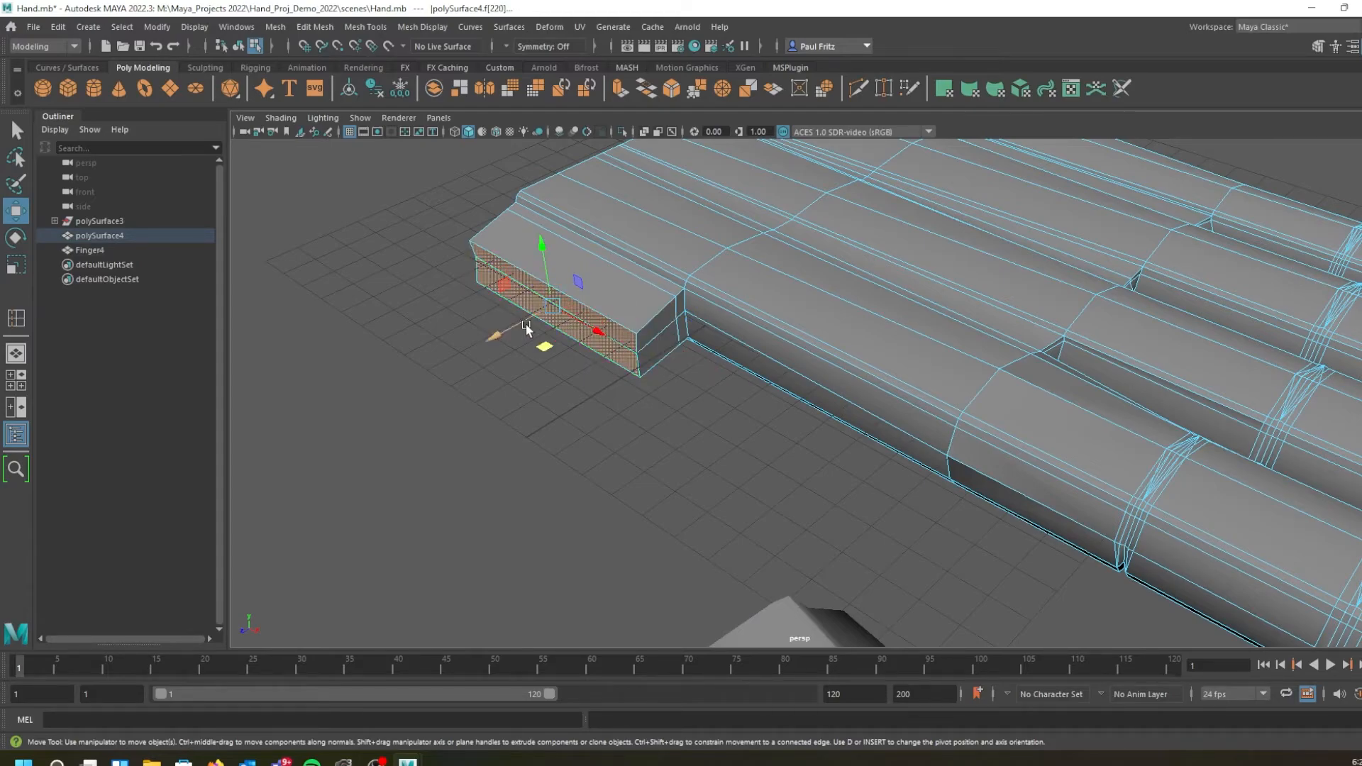
pyautogui.moveTo(497, 334); pyautogui.dragTo(460, 353)
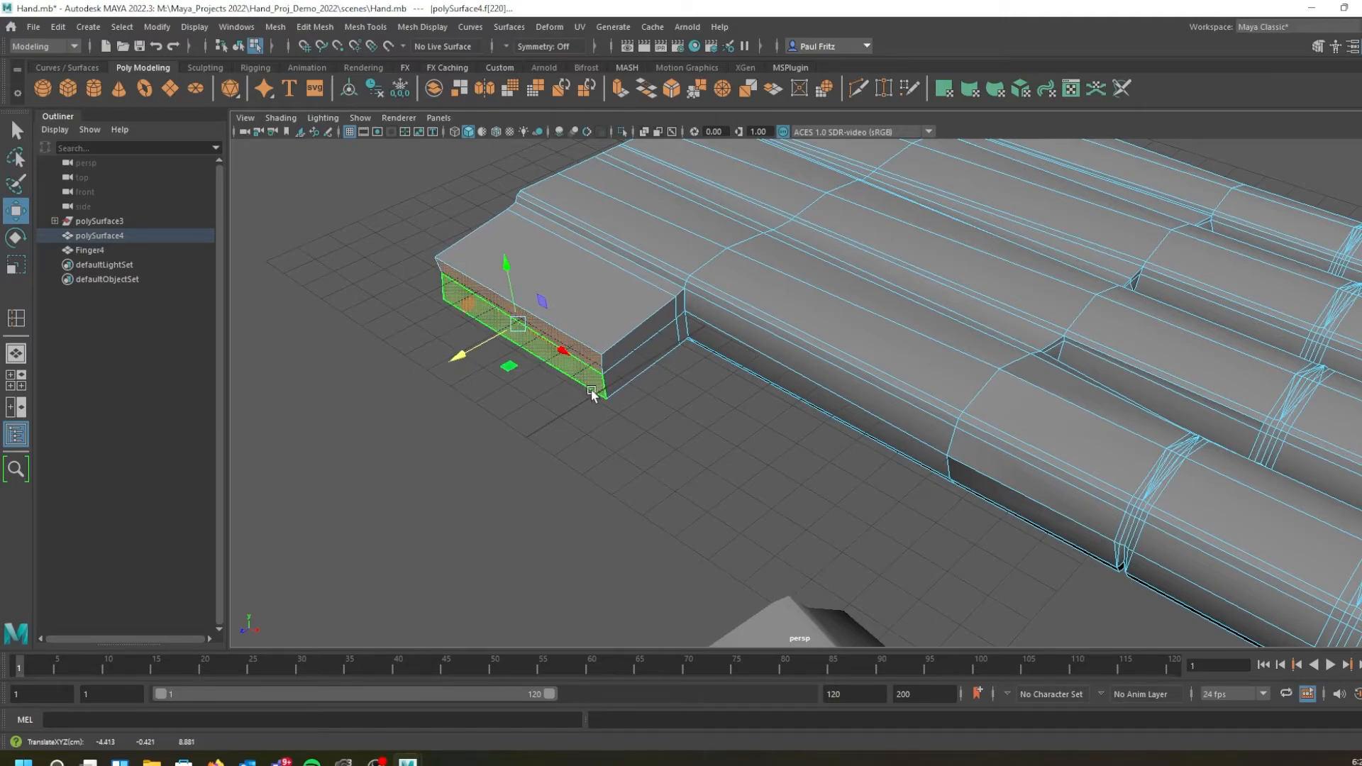
pyautogui.keyDown('alt'); pyautogui.moveTo(594, 397); pyautogui.dragTo(655, 381); pyautogui.keyUp('alt')
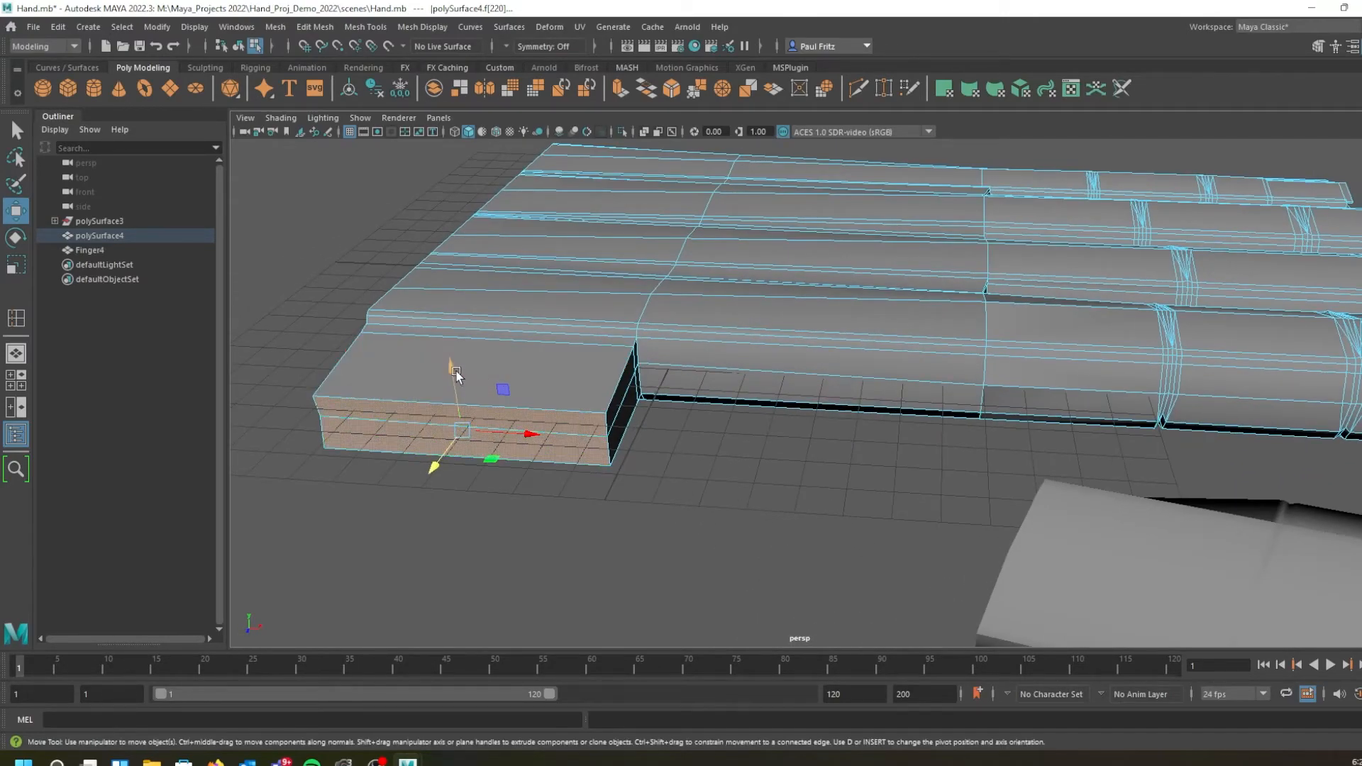
pyautogui.moveTo(454, 368); pyautogui.dragTo(455, 377)
# Move the separate finger close to the fingertip-facing end of the widened thumb base
pyautogui.keyDown('alt'); pyautogui.moveTo(790, 419); pyautogui.dragTo(682, 299, button='middle'); pyautogui.keyUp('alt')
pyautogui.click(904, 398)
pyautogui.moveTo(984, 370); pyautogui.dragTo(1033, 348, button='right')
pyautogui.scroll(-3, 988, 365)
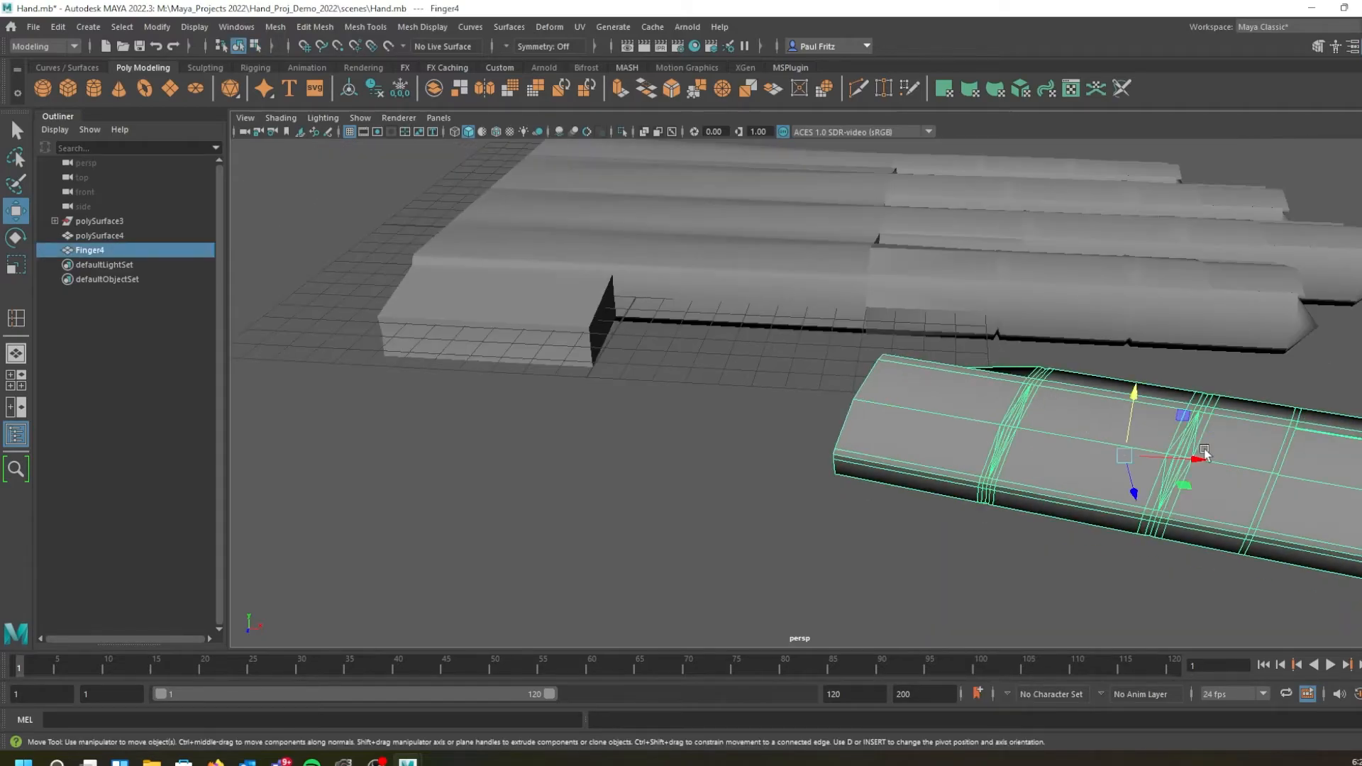
pyautogui.moveTo(1178, 484); pyautogui.dragTo(903, 403)
# Examine the finger's length and open end against the thumb base from several angles
pyautogui.keyDown('alt'); pyautogui.moveTo(796, 411); pyautogui.dragTo(721, 381); pyautogui.keyUp('alt')
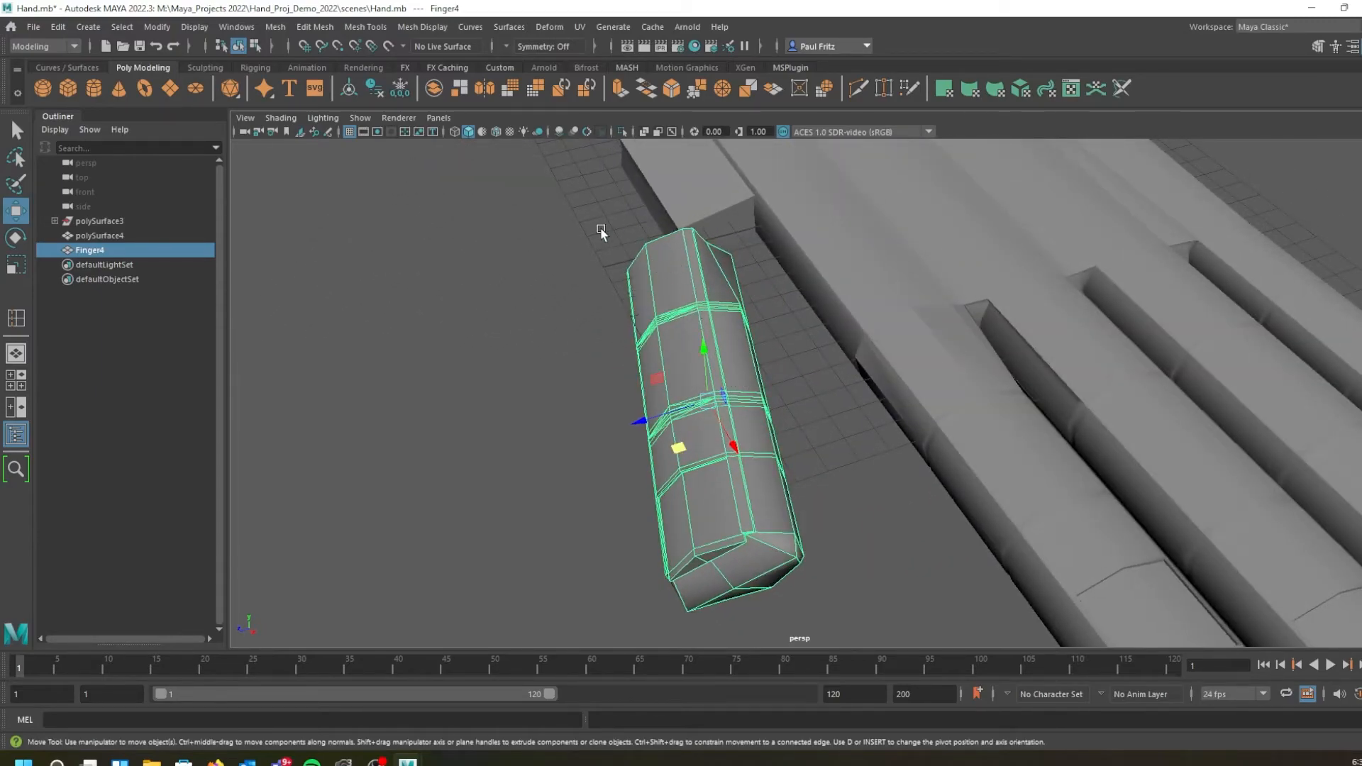
pyautogui.keyDown('alt'); pyautogui.moveTo(601, 231); pyautogui.dragTo(602, 274, button='middle'); pyautogui.keyUp('alt')
pyautogui.scroll(-3, 610, 263)
pyautogui.scroll(4, 609, 257)
pyautogui.keyDown('alt'); pyautogui.moveTo(600, 253); pyautogui.dragTo(641, 280); pyautogui.keyUp('alt')
pyautogui.keyDown('alt'); pyautogui.moveTo(627, 277); pyautogui.dragTo(880, 288, button='middle'); pyautogui.keyUp('alt')
pyautogui.scroll(3, 764, 261)
pyautogui.moveTo(879, 287)
pyautogui.keyDown('alt'); pyautogui.mouseDown()
pyautogui.moveTo(915, 286)
pyautogui.moveTo(844, 289)
pyautogui.moveTo(818, 334)
pyautogui.moveTo(872, 295)
pyautogui.mouseUp(); pyautogui.keyUp('alt')
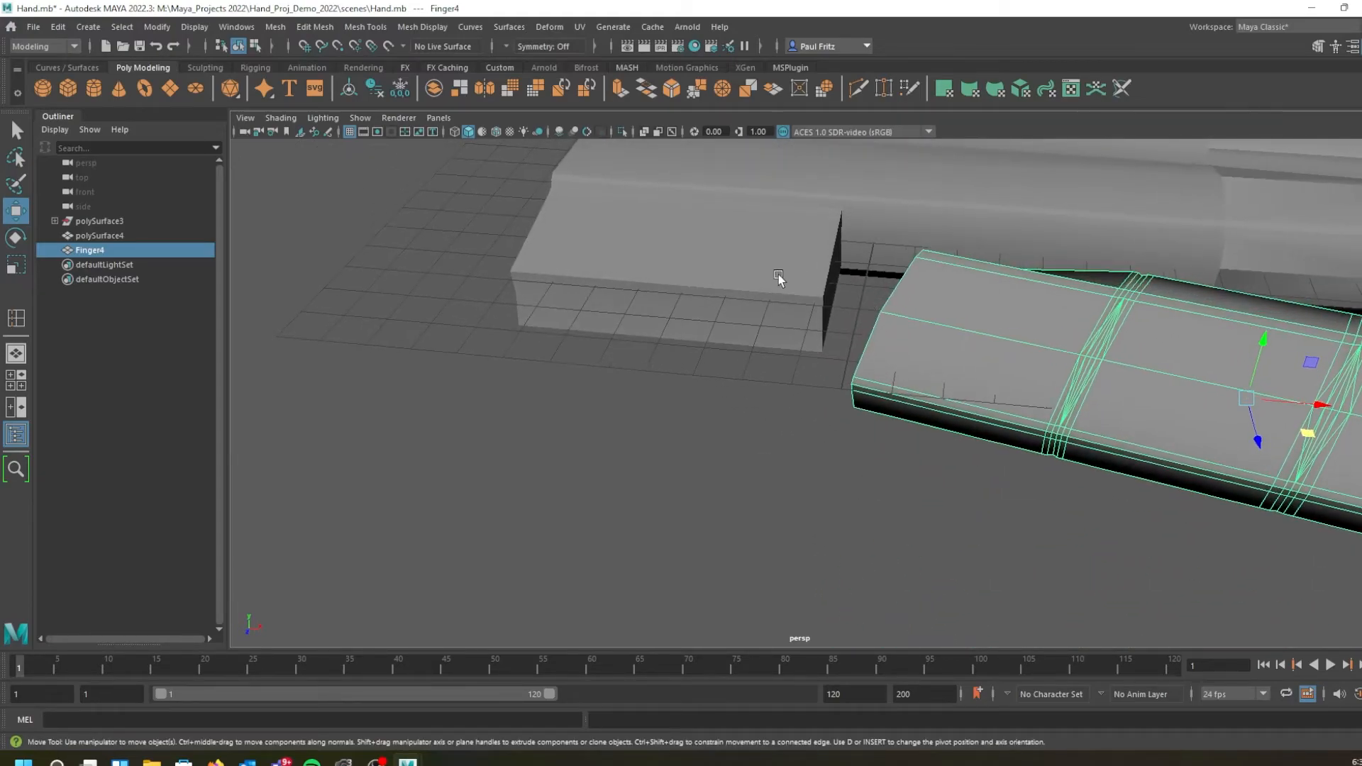
pyautogui.click(778, 275)
pyautogui.moveTo(780, 278)
pyautogui.keyDown('alt'); pyautogui.mouseDown()
pyautogui.moveTo(838, 310)
pyautogui.moveTo(818, 334)
pyautogui.moveTo(913, 355)
pyautogui.moveTo(904, 291)
pyautogui.moveTo(913, 318)
pyautogui.moveTo(772, 283)
pyautogui.mouseUp(); pyautogui.keyUp('alt')
pyautogui.click(888, 354)
pyautogui.scroll(-4, 850, 283)
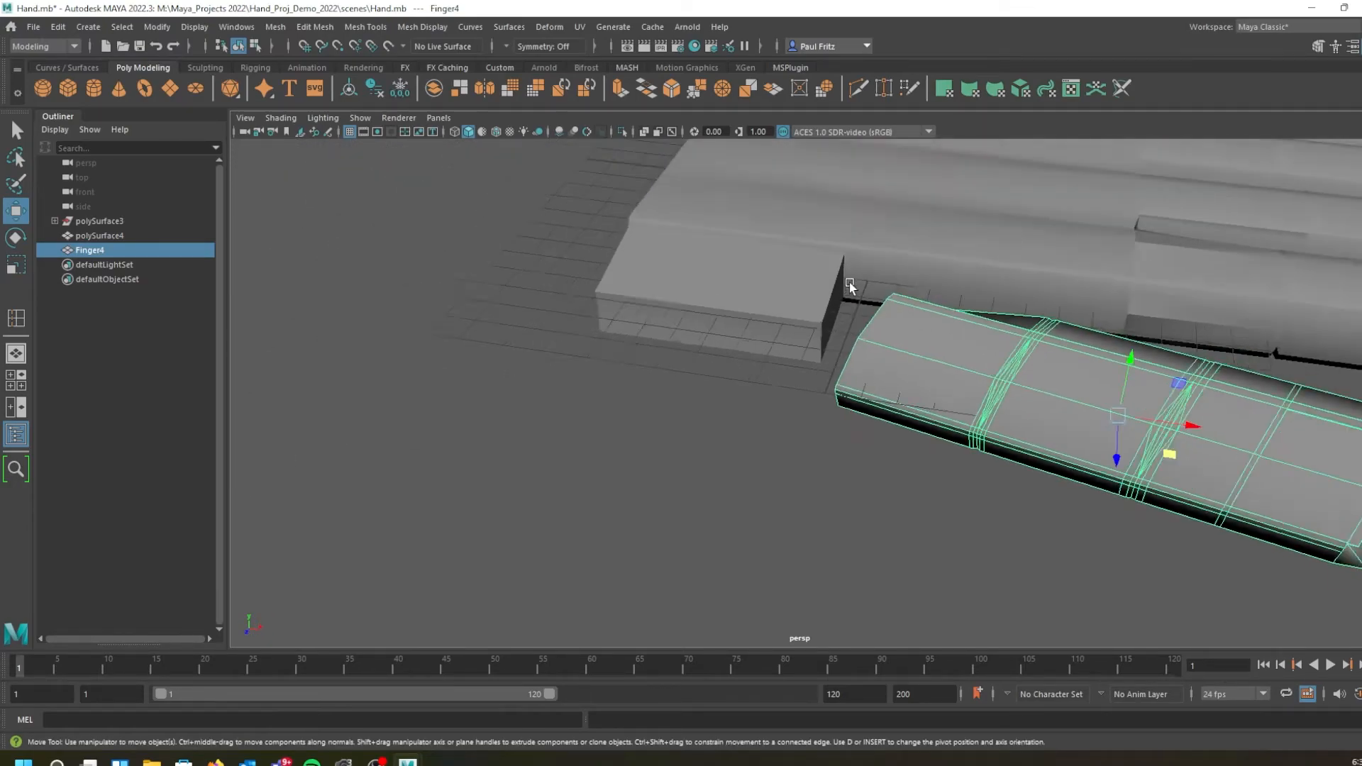
pyautogui.keyDown('alt'); pyautogui.moveTo(922, 301); pyautogui.dragTo(699, 369); pyautogui.keyUp('alt')
pyautogui.keyDown('alt'); pyautogui.moveTo(802, 364); pyautogui.dragTo(644, 343); pyautogui.keyUp('alt')
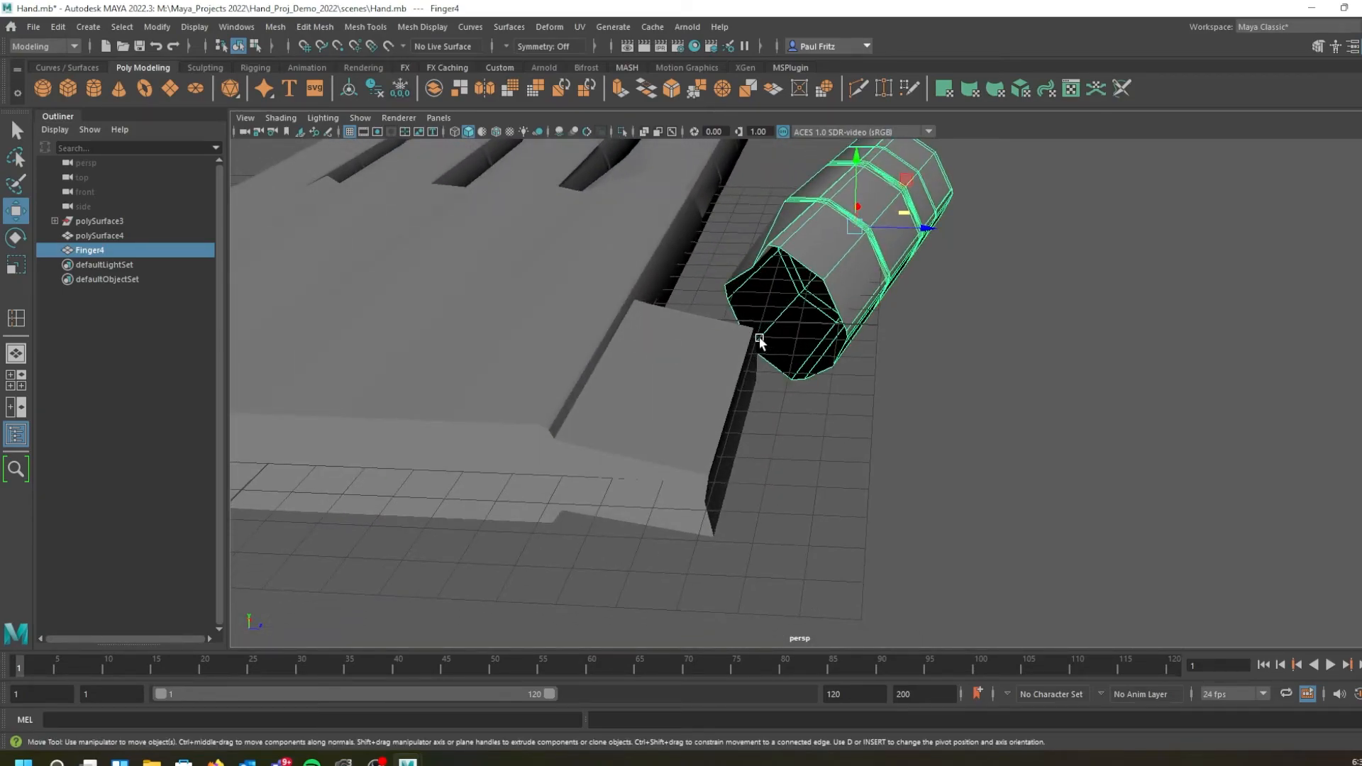
pyautogui.keyDown('alt'); pyautogui.moveTo(712, 397); pyautogui.dragTo(617, 387); pyautogui.keyUp('alt')
pyautogui.keyDown('alt'); pyautogui.moveTo(754, 347); pyautogui.dragTo(732, 383); pyautogui.keyUp('alt')
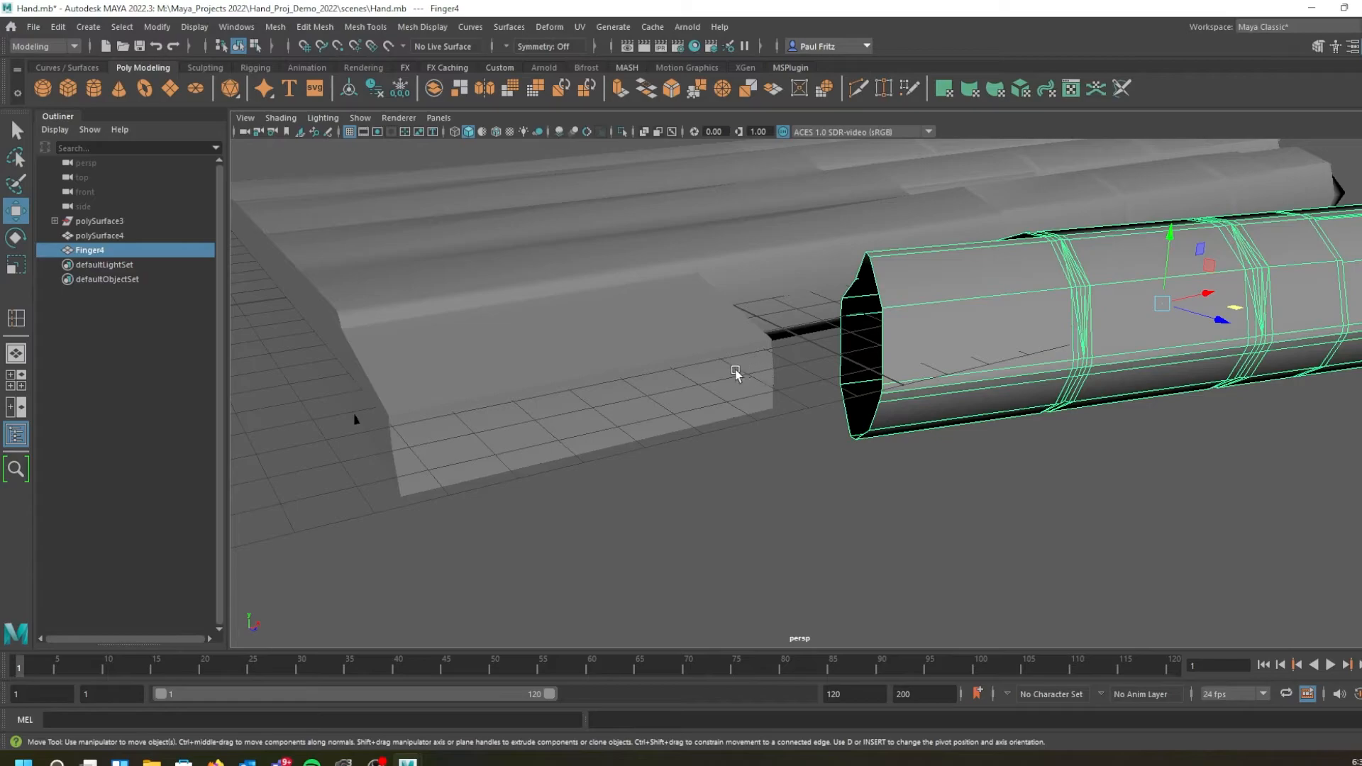
pyautogui.keyDown('alt'); pyautogui.moveTo(731, 368); pyautogui.dragTo(802, 376); pyautogui.keyUp('alt')
pyautogui.keyDown('alt'); pyautogui.moveTo(885, 336); pyautogui.dragTo(824, 403, button='middle'); pyautogui.keyUp('alt')
pyautogui.keyDown('alt'); pyautogui.moveTo(823, 402); pyautogui.dragTo(764, 394); pyautogui.keyUp('alt')
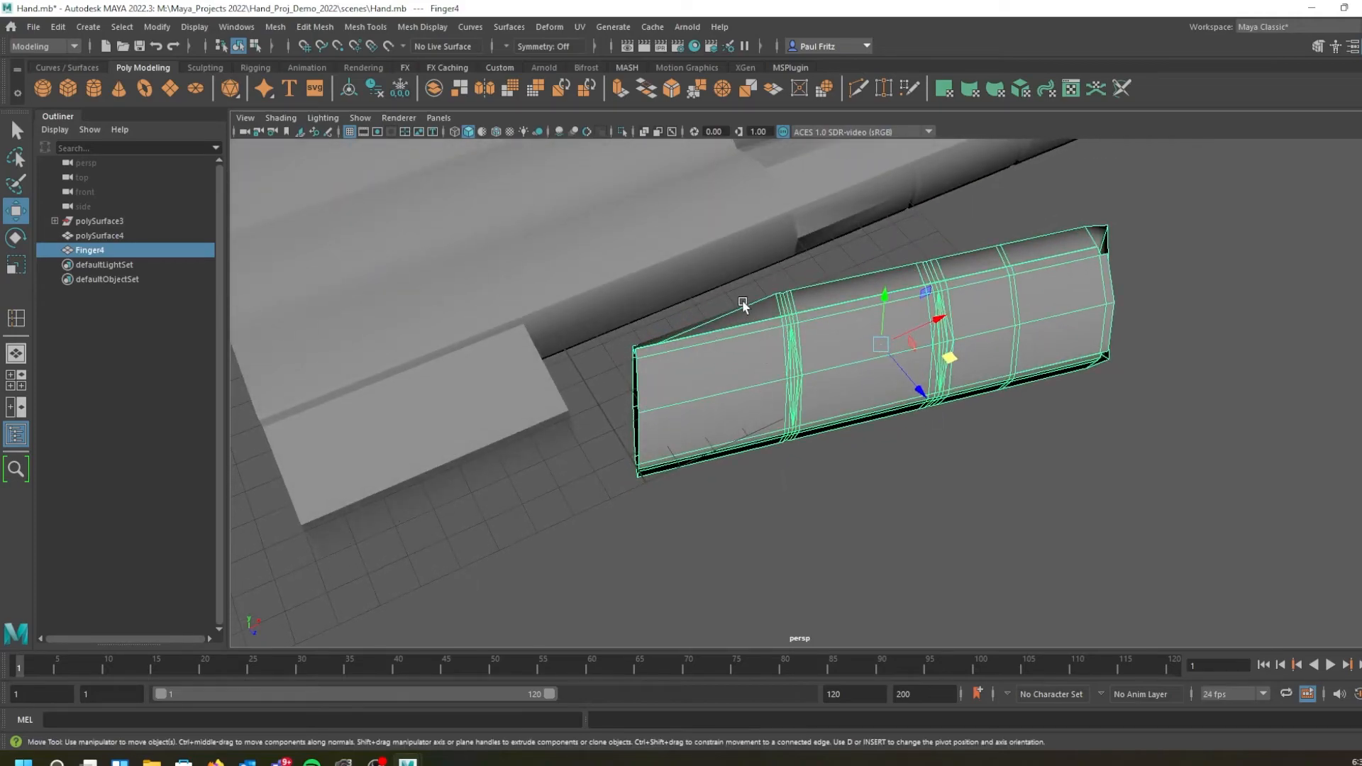
# Insert an edge loop around the separate finger's middle segment, just past the joint nearest its open end
pyautogui.moveTo(727, 288); pyautogui.dragTo(696, 306, button='right')
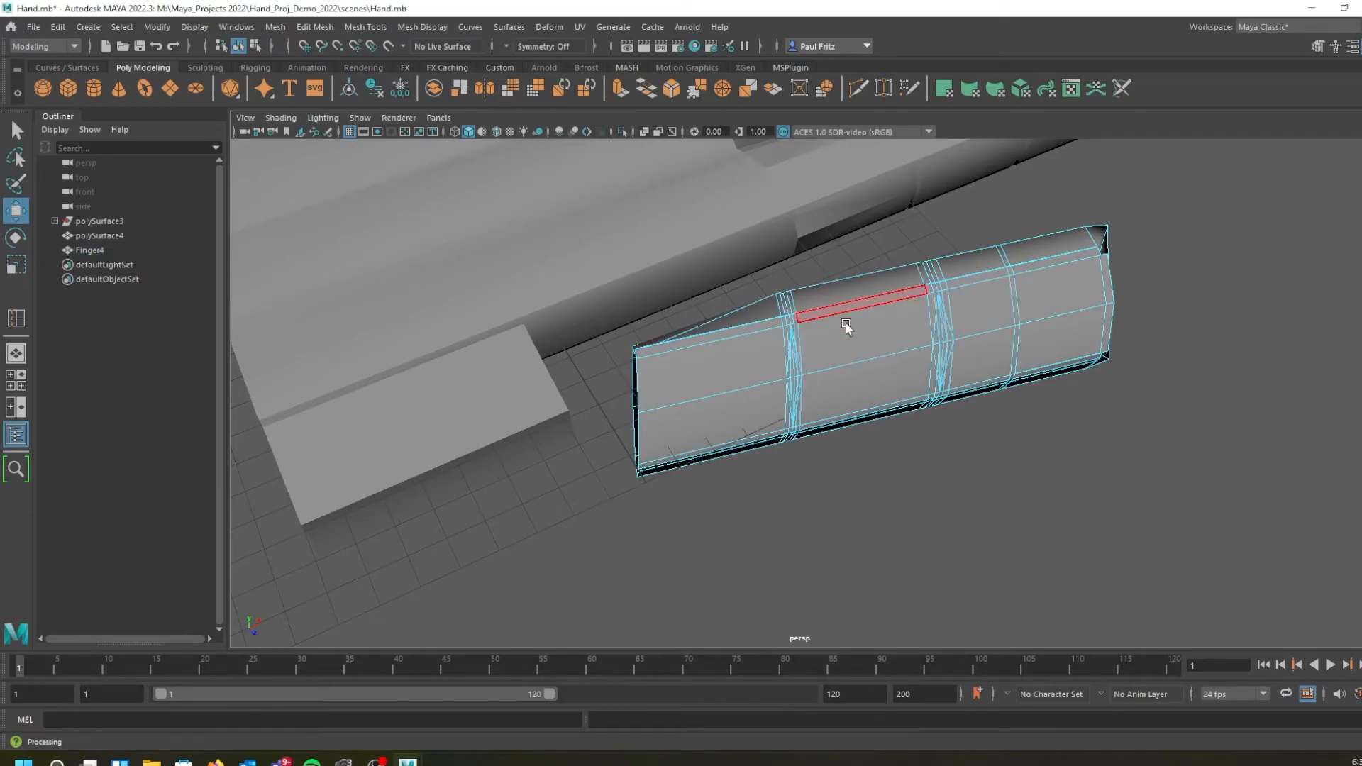
pyautogui.moveTo(834, 368)
pyautogui.keyDown('alt'); pyautogui.mouseDown()
pyautogui.moveTo(821, 338)
pyautogui.moveTo(836, 389)
pyautogui.mouseUp(); pyautogui.keyUp('alt')
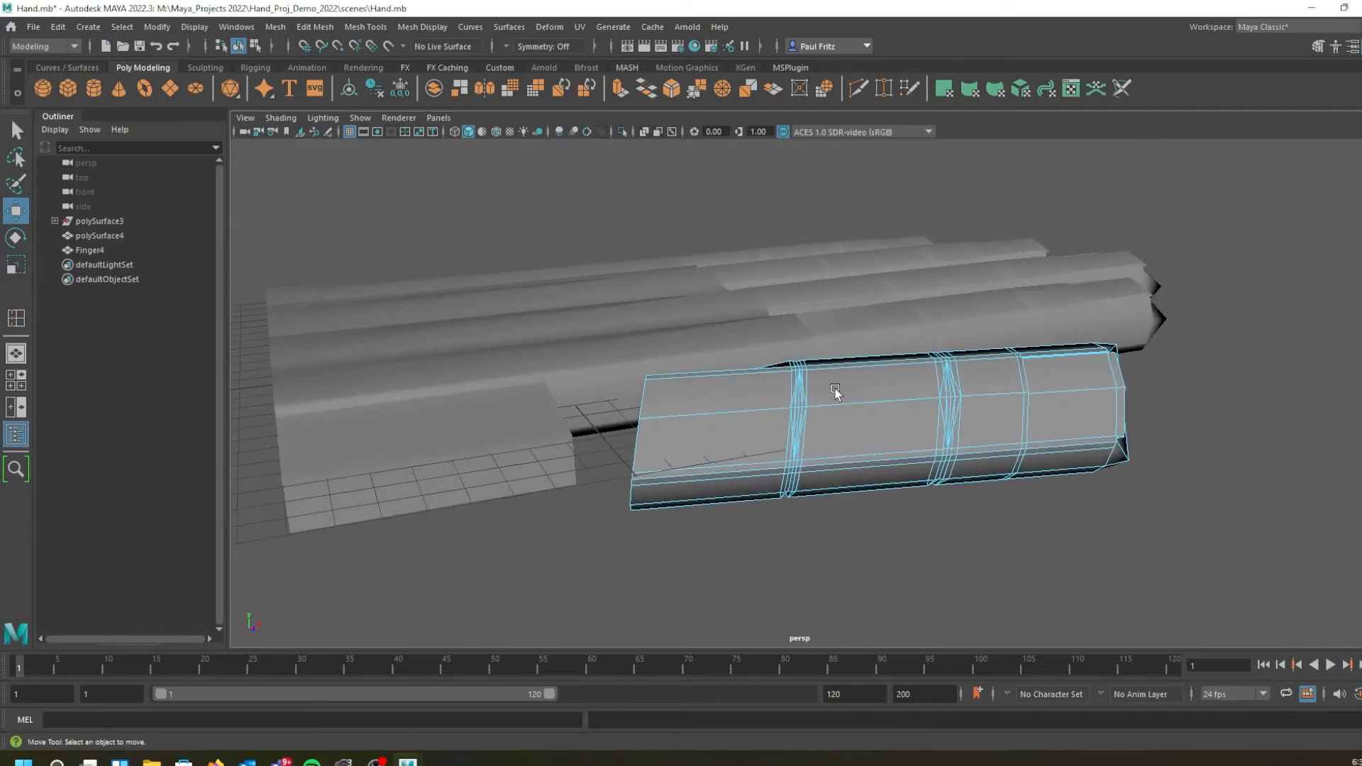
pyautogui.keyDown('alt'); pyautogui.moveTo(805, 446); pyautogui.dragTo(806, 396); pyautogui.keyUp('alt')
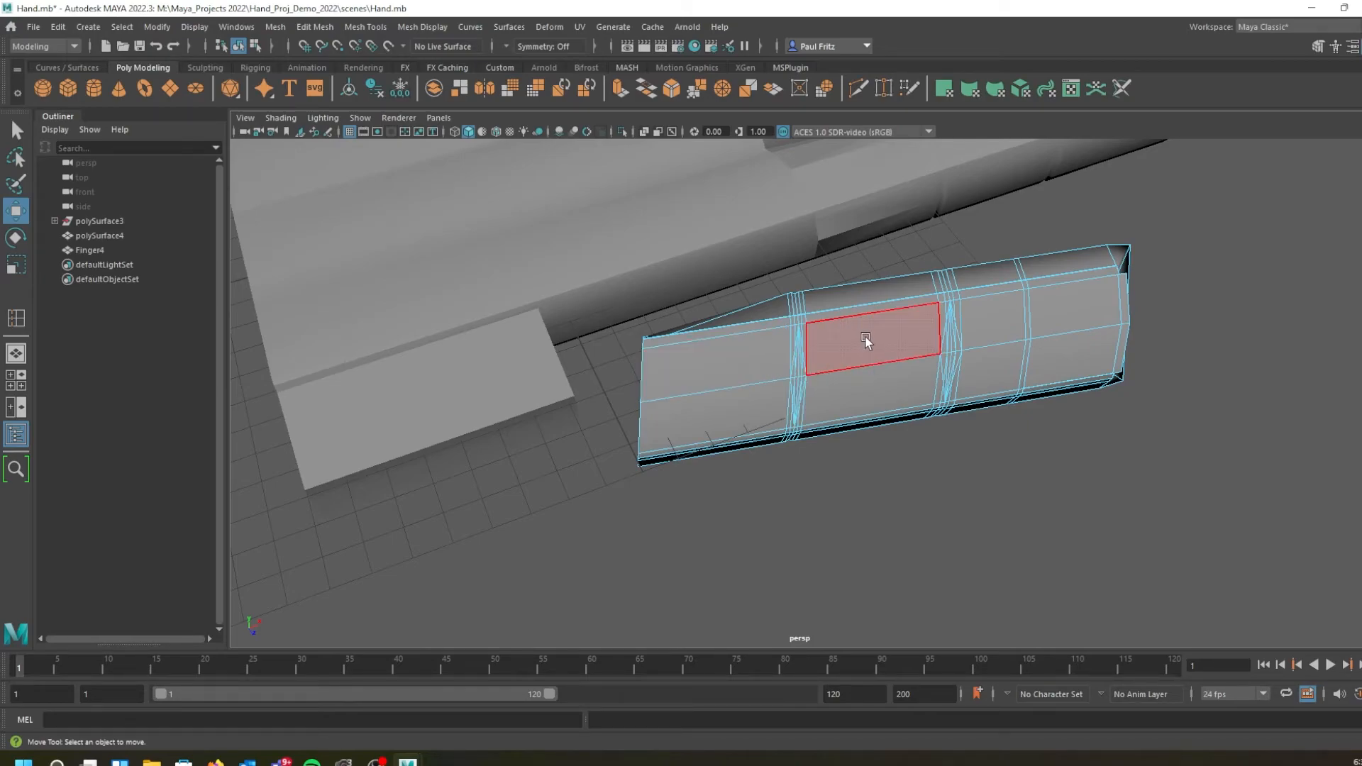
pyautogui.moveTo(860, 312); pyautogui.dragTo(760, 349, button='right')
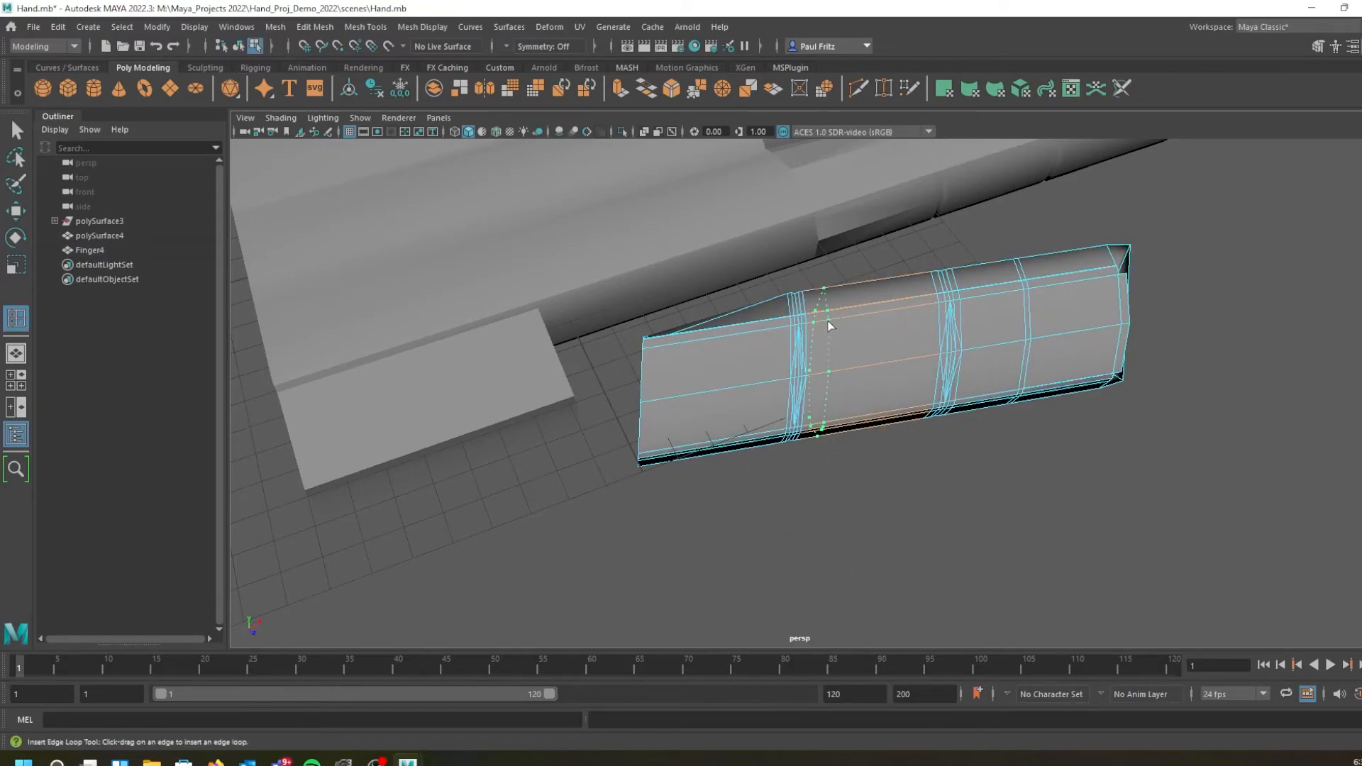
pyautogui.click(830, 325)
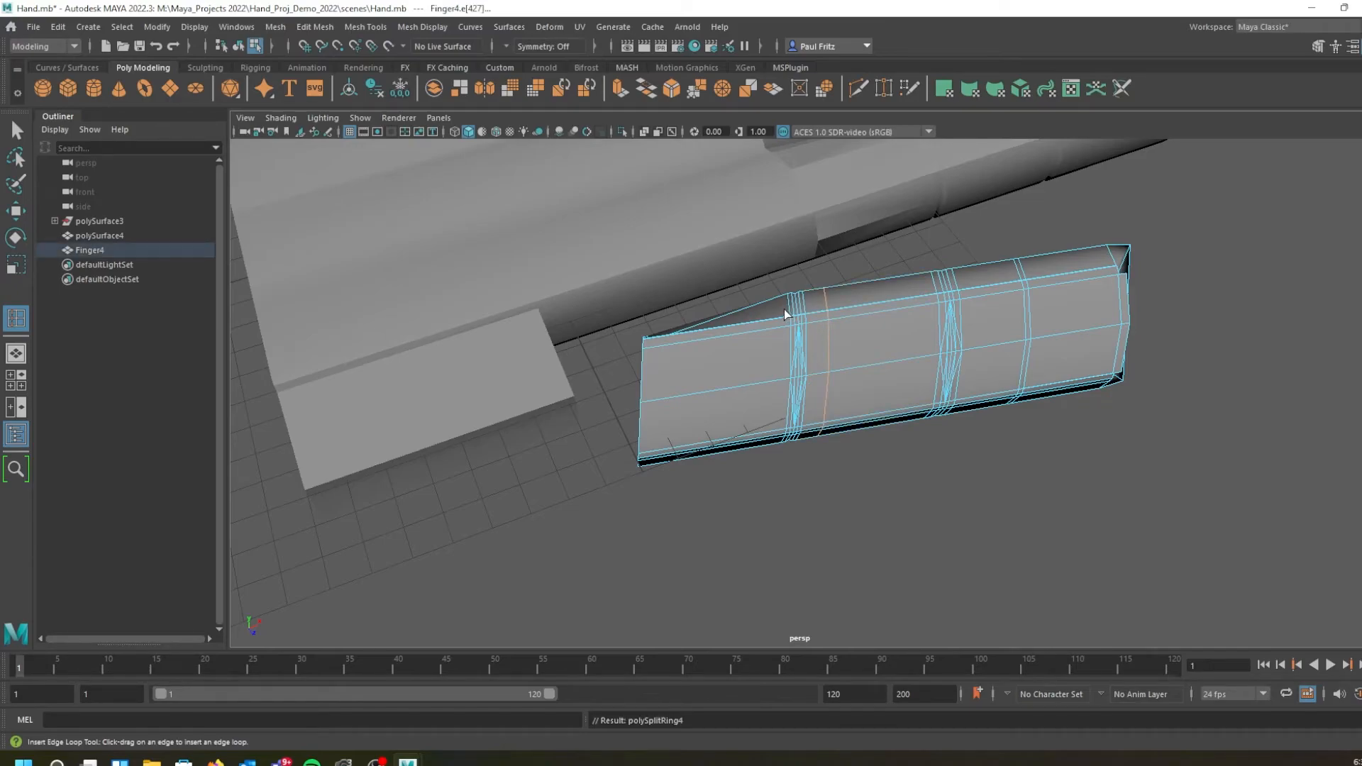
pyautogui.moveTo(781, 283); pyautogui.dragTo(764, 320, button='right')
pyautogui.moveTo(701, 300); pyautogui.dragTo(812, 462)
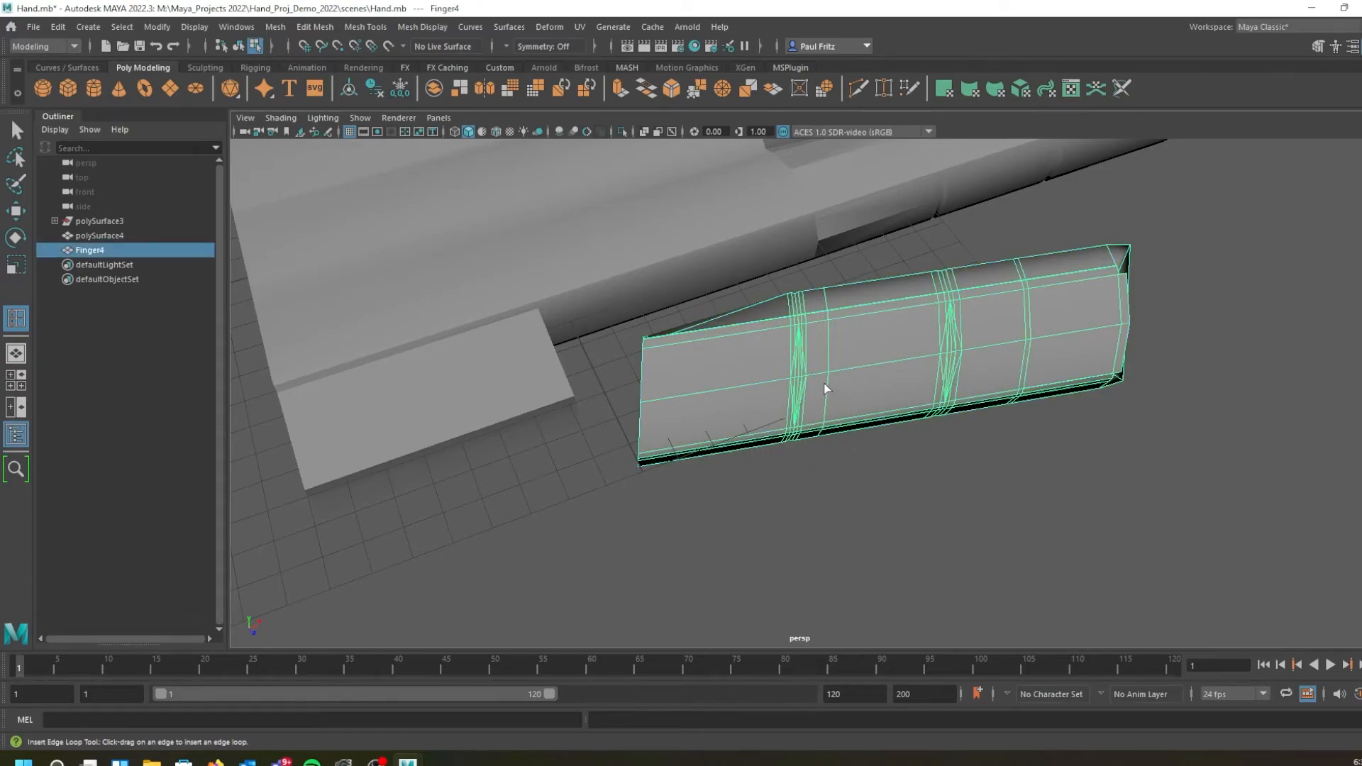
pyautogui.click(18, 134)
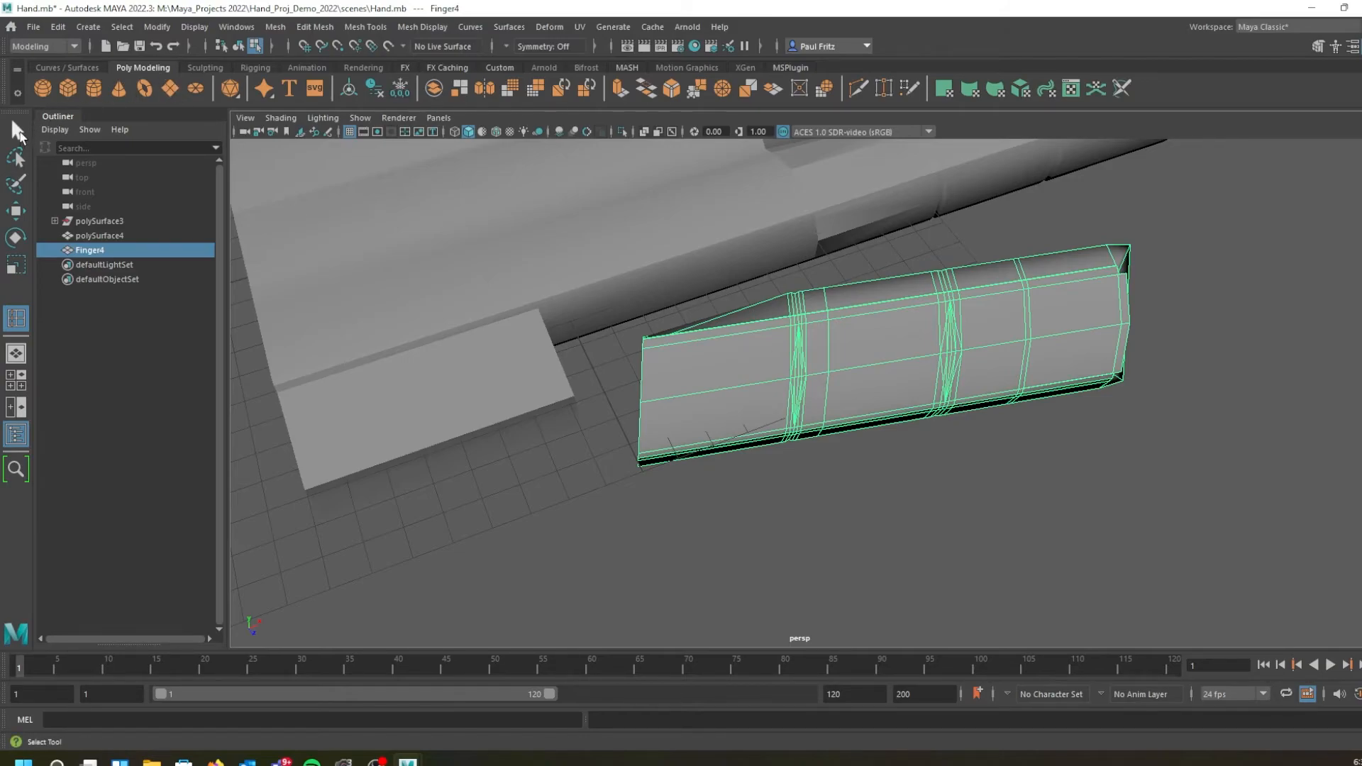
pyautogui.click(18, 133)
# Select the faces from the finger's open end up to the new edge loop, excluding the middle segment, and delete them
pyautogui.moveTo(783, 369); pyautogui.dragTo(791, 418, button='right')
pyautogui.moveTo(683, 303); pyautogui.dragTo(1132, 462)
pyautogui.keyDown('alt'); pyautogui.moveTo(973, 456); pyautogui.dragTo(1063, 436); pyautogui.keyUp('alt')
pyautogui.keyDown('alt'); pyautogui.moveTo(790, 353); pyautogui.dragTo(993, 573); pyautogui.keyUp('alt')
pyautogui.keyDown('alt'); pyautogui.moveTo(862, 489); pyautogui.dragTo(745, 338); pyautogui.keyUp('alt')
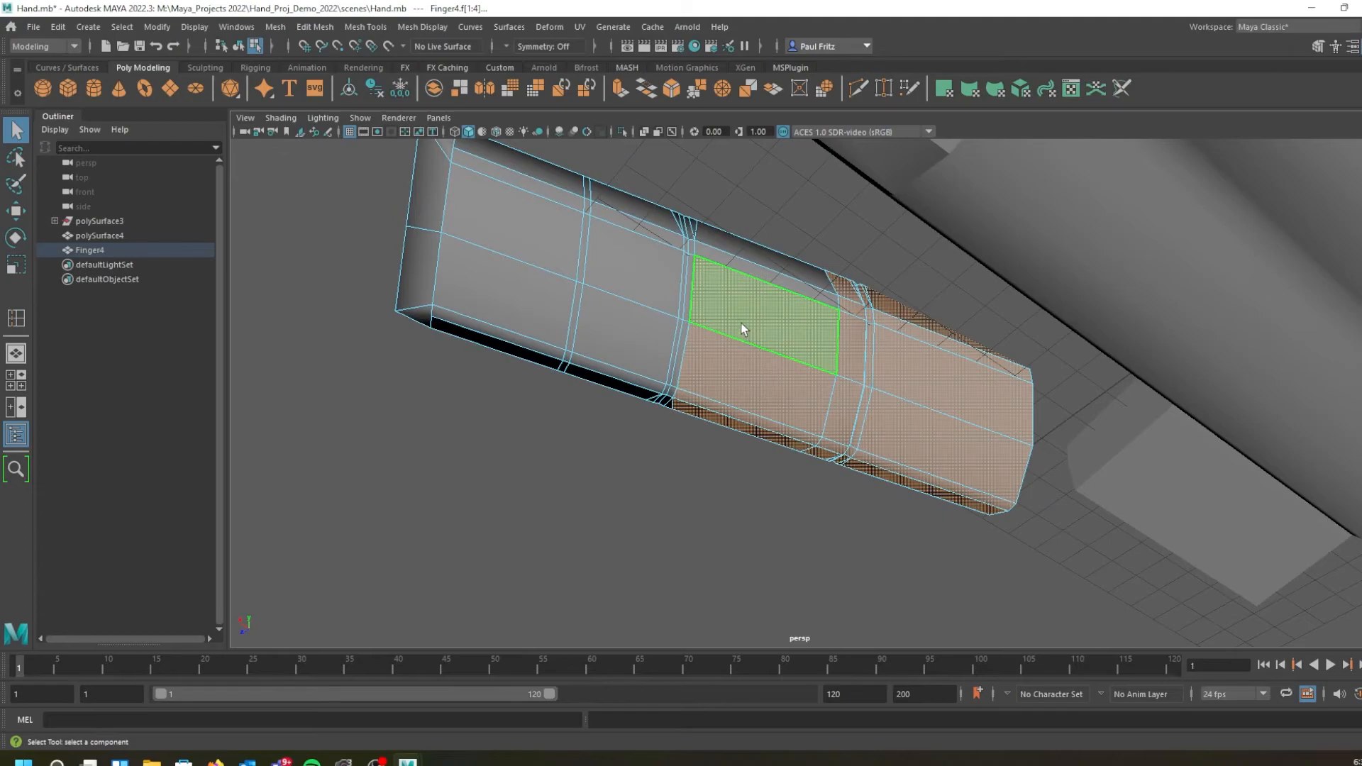
pyautogui.keyDown('ctrl'); pyautogui.click(730, 321); pyautogui.keyUp('ctrl')
pyautogui.keyDown('ctrl'); pyautogui.click(715, 362); pyautogui.keyUp('ctrl')
pyautogui.keyDown('ctrl'); pyautogui.click(702, 400); pyautogui.keyUp('ctrl')
pyautogui.keyDown('alt'); pyautogui.moveTo(712, 493); pyautogui.dragTo(887, 414); pyautogui.keyUp('alt')
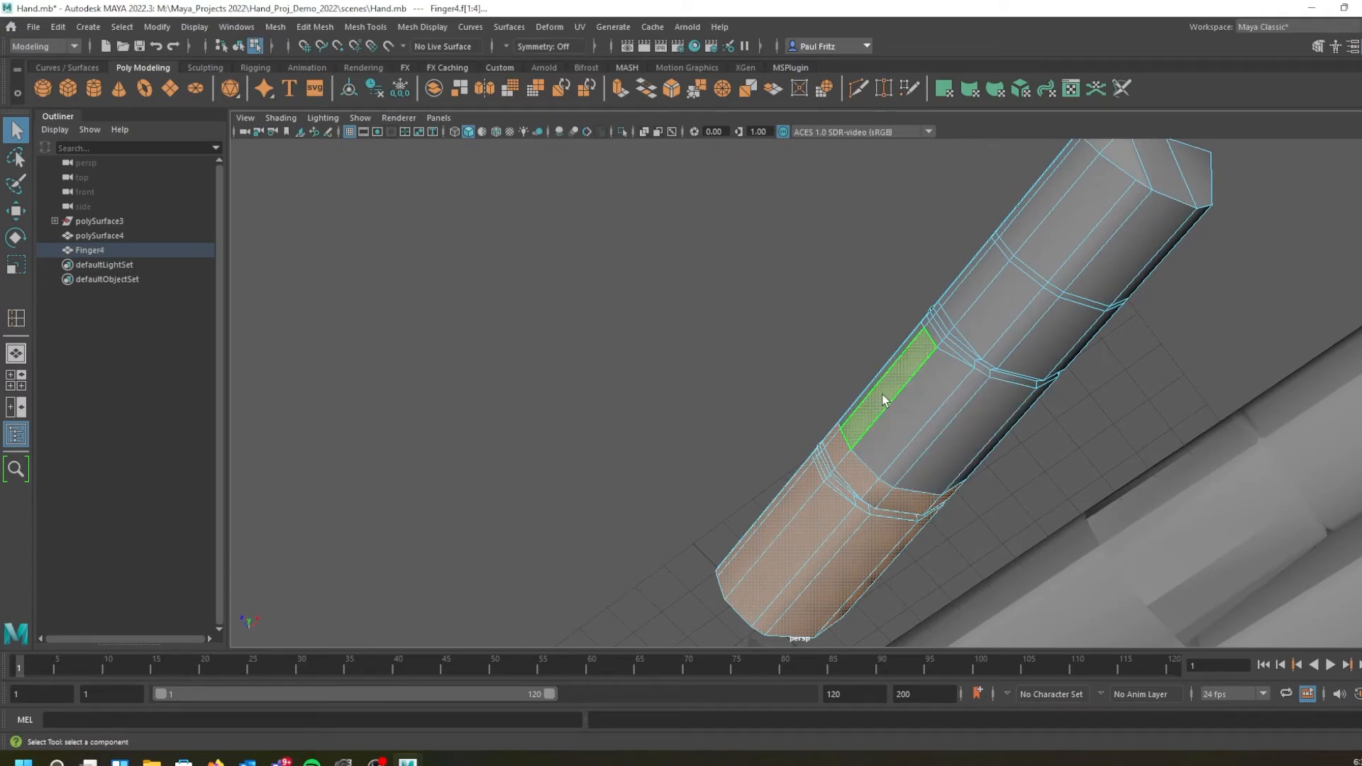
pyautogui.keyDown('alt'); pyautogui.moveTo(786, 391); pyautogui.dragTo(836, 513); pyautogui.keyUp('alt')
pyautogui.click(835, 500)
# Examine how the shortened finger lines up with the end of the thumb base, and select the finger
pyautogui.keyDown('alt'); pyautogui.moveTo(831, 462); pyautogui.dragTo(836, 413); pyautogui.keyUp('alt')
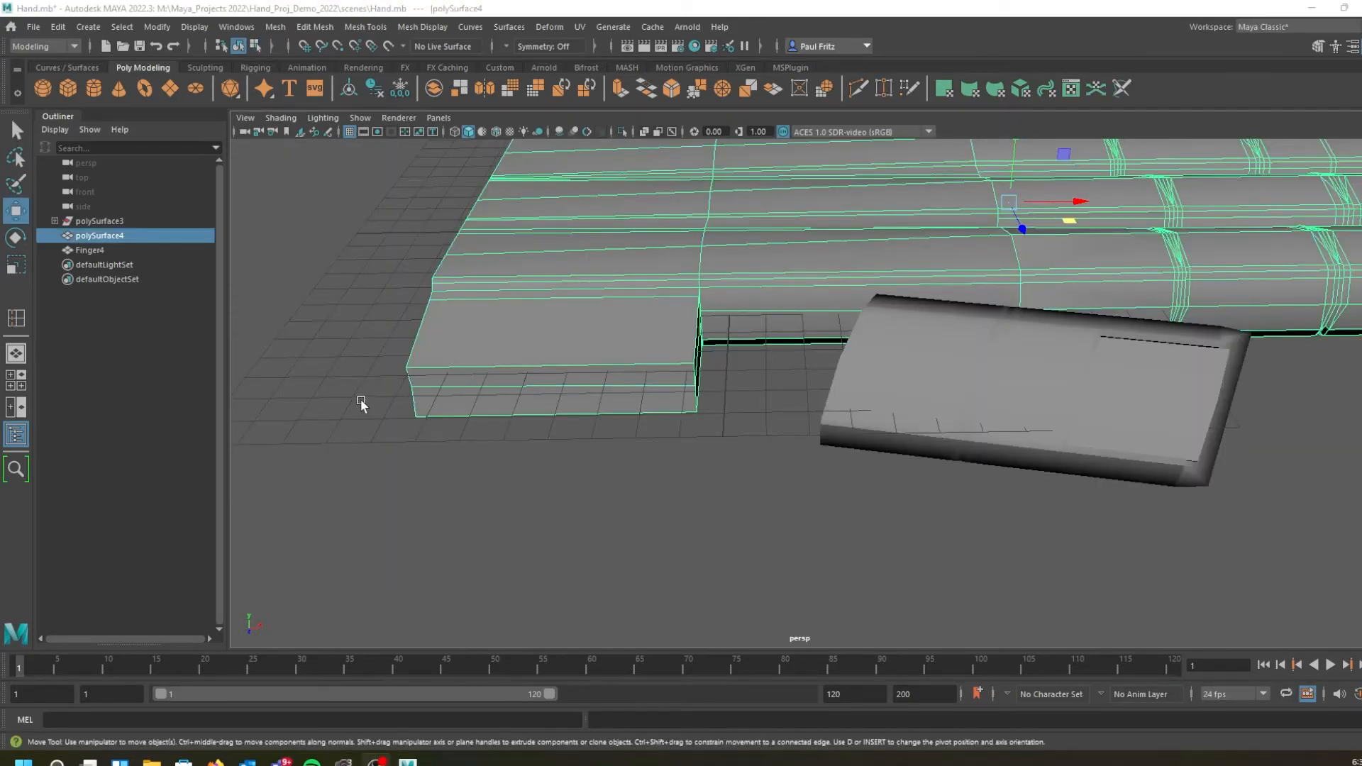
pyautogui.keyDown('alt'); pyautogui.moveTo(613, 337); pyautogui.dragTo(540, 363, button='middle'); pyautogui.keyUp('alt')
pyautogui.keyDown('alt'); pyautogui.moveTo(540, 365); pyautogui.dragTo(559, 419); pyautogui.keyUp('alt')
pyautogui.keyDown('alt'); pyautogui.moveTo(562, 359); pyautogui.dragTo(555, 462, button='middle'); pyautogui.keyUp('alt')
pyautogui.keyDown('alt'); pyautogui.moveTo(554, 461); pyautogui.dragTo(524, 368); pyautogui.keyUp('alt')
pyautogui.scroll(2, 662, 424)
pyautogui.keyDown('alt'); pyautogui.moveTo(616, 407); pyautogui.dragTo(638, 453); pyautogui.keyUp('alt')
pyautogui.click(828, 415)
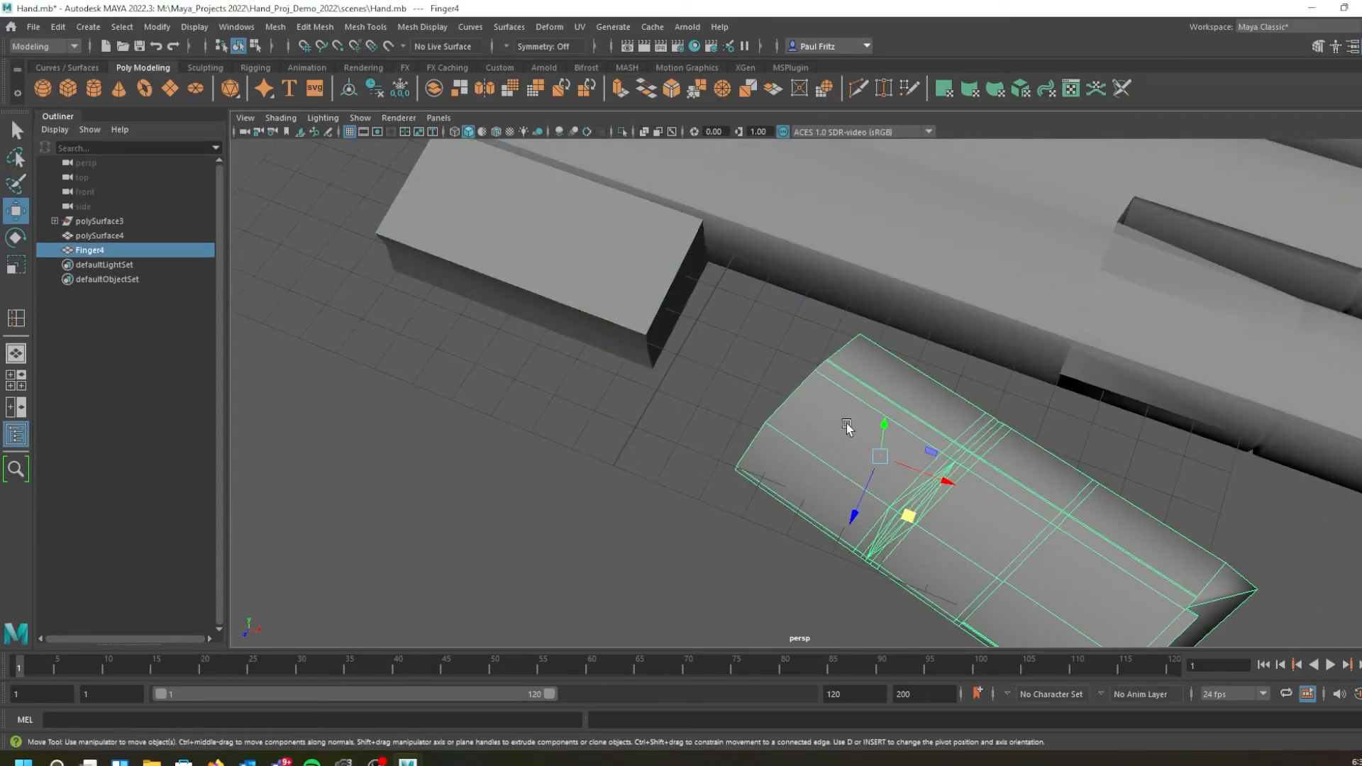
# Examine the edge divisions on the thumb base's end and side, and compare them with the finger
pyautogui.keyDown('alt'); pyautogui.moveTo(738, 425); pyautogui.dragTo(701, 437, button='middle'); pyautogui.keyUp('alt')
pyautogui.click(517, 270)
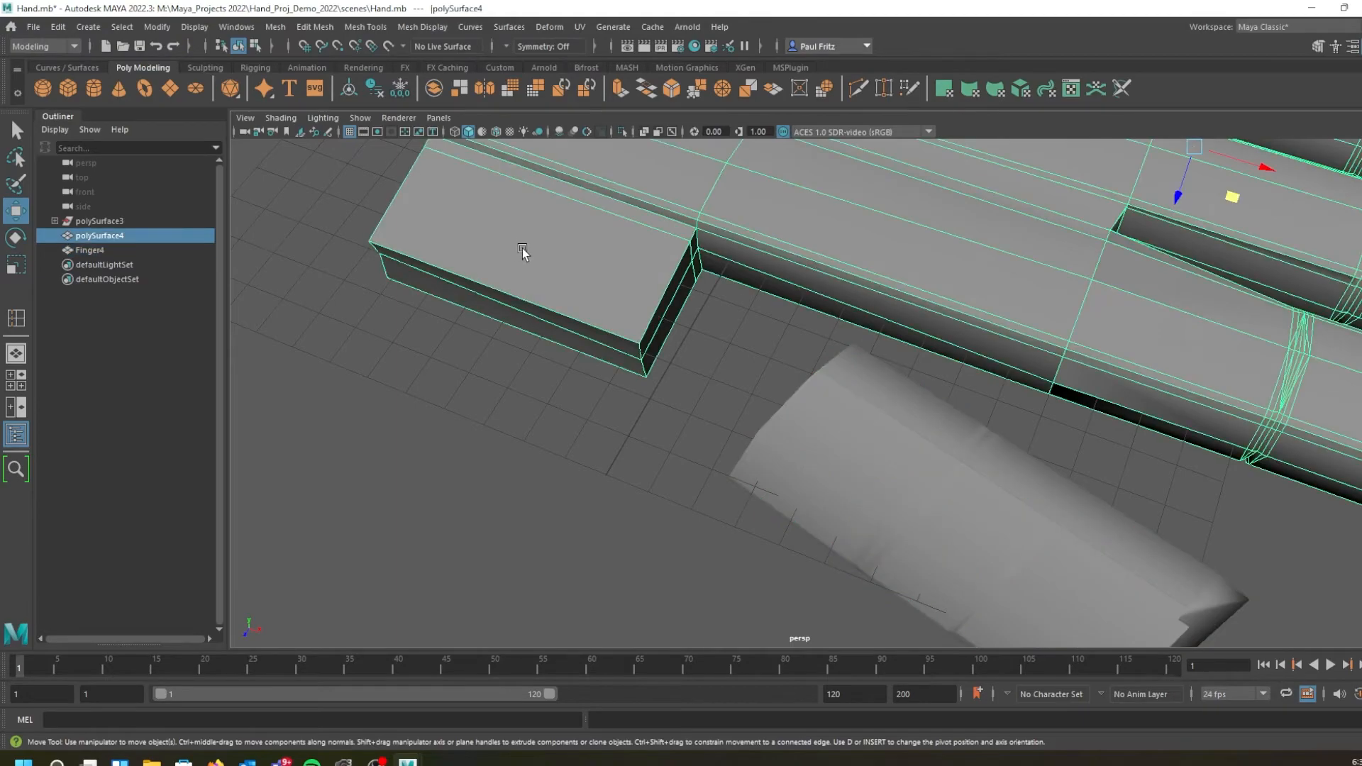
pyautogui.keyDown('alt'); pyautogui.moveTo(517, 243); pyautogui.dragTo(737, 291); pyautogui.keyUp('alt')
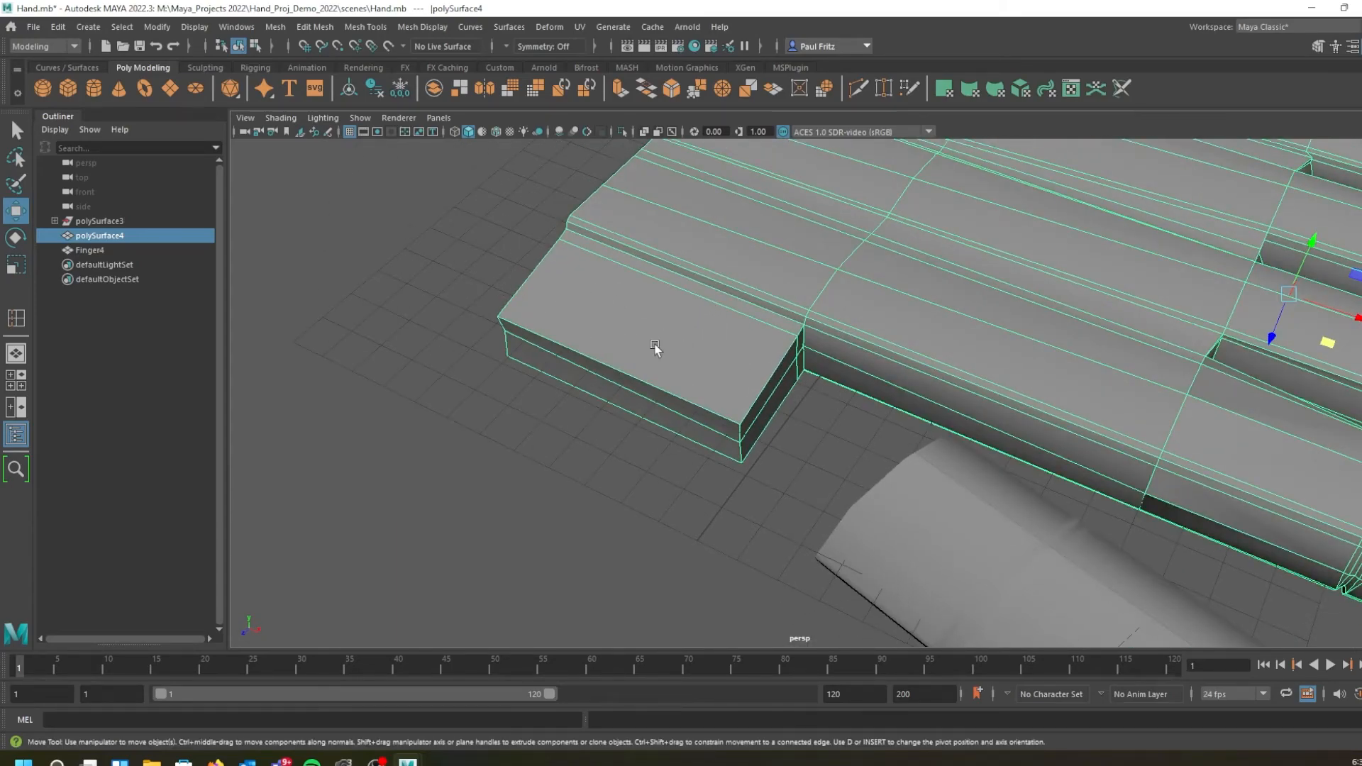
pyautogui.moveTo(807, 391)
pyautogui.keyDown('alt'); pyautogui.mouseDown()
pyautogui.moveTo(729, 370)
pyautogui.moveTo(785, 395)
pyautogui.mouseUp(); pyautogui.keyUp('alt')
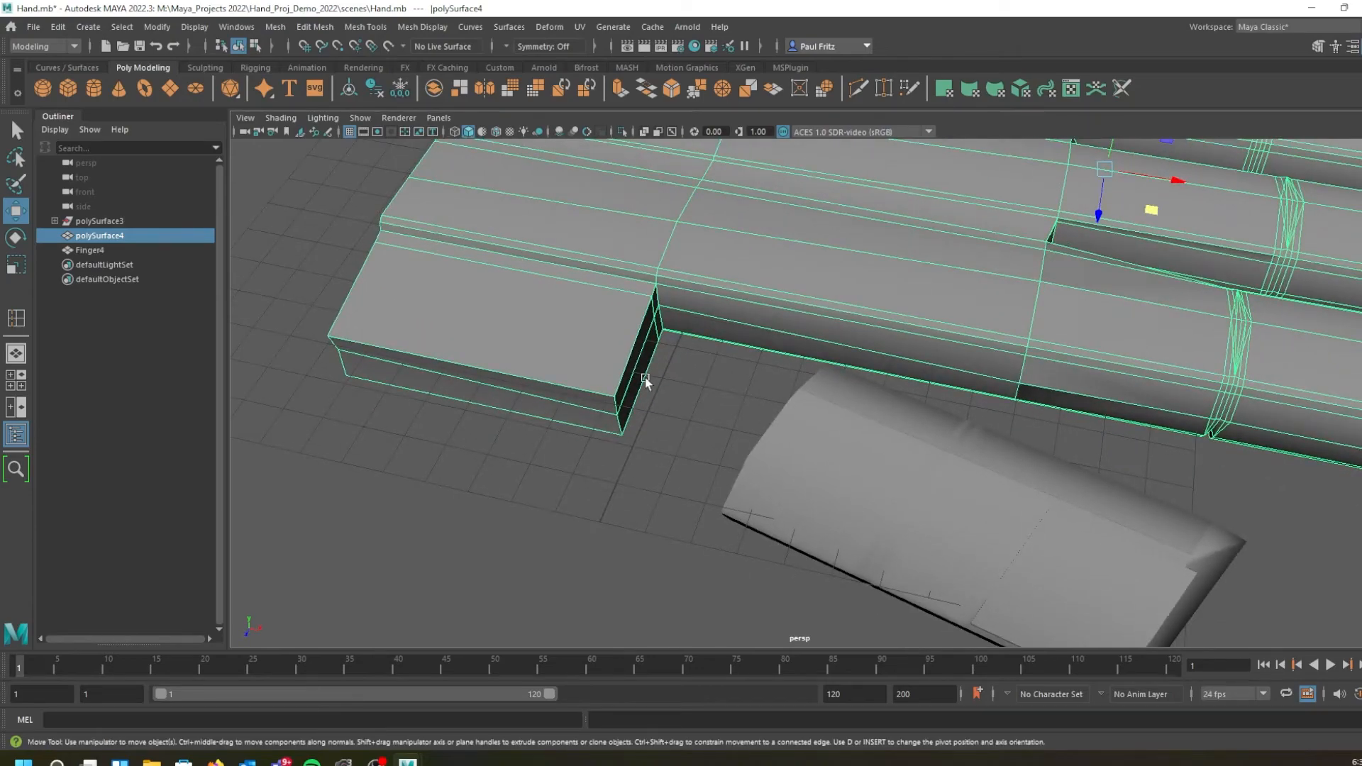
pyautogui.keyDown('alt'); pyautogui.moveTo(641, 327); pyautogui.dragTo(769, 401); pyautogui.keyUp('alt')
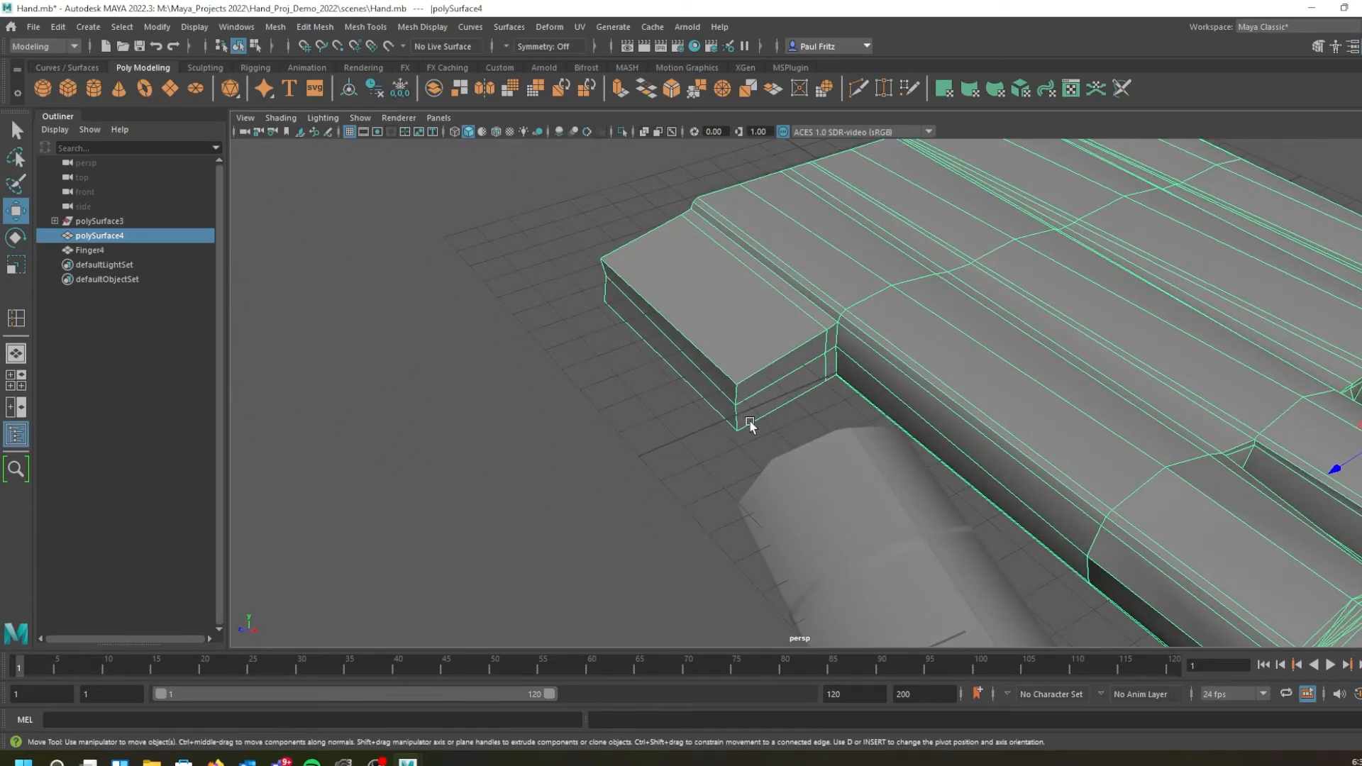
pyautogui.keyDown('alt'); pyautogui.moveTo(647, 441); pyautogui.dragTo(781, 508); pyautogui.keyUp('alt')
pyautogui.click(751, 462)
pyautogui.keyDown('alt'); pyautogui.moveTo(675, 551); pyautogui.dragTo(696, 502); pyautogui.keyUp('alt')
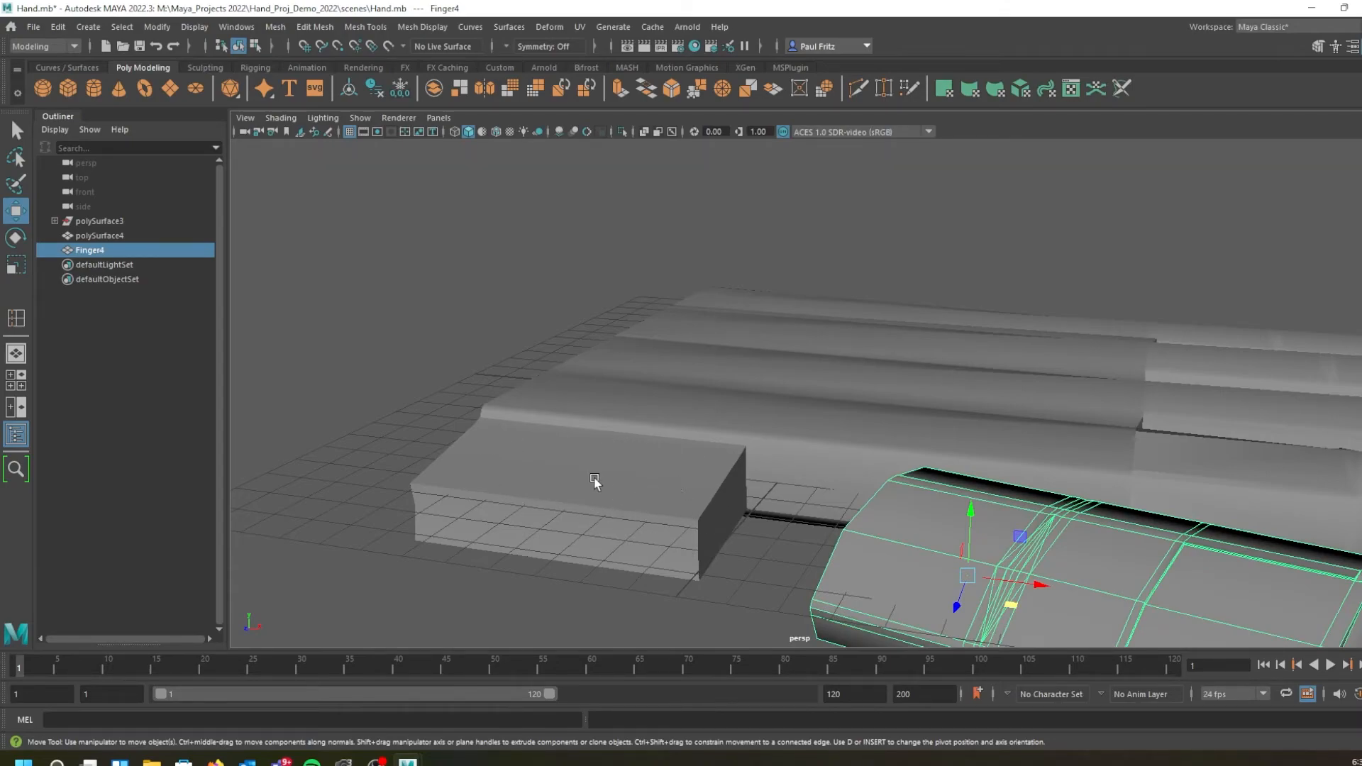
# Examine the finger's open end, edge layout and length relative to the hand from several angles
pyautogui.keyDown('alt'); pyautogui.moveTo(581, 502); pyautogui.dragTo(718, 474); pyautogui.keyUp('alt')
pyautogui.keyDown('alt'); pyautogui.moveTo(748, 448); pyautogui.dragTo(739, 519, button='middle'); pyautogui.keyUp('alt')
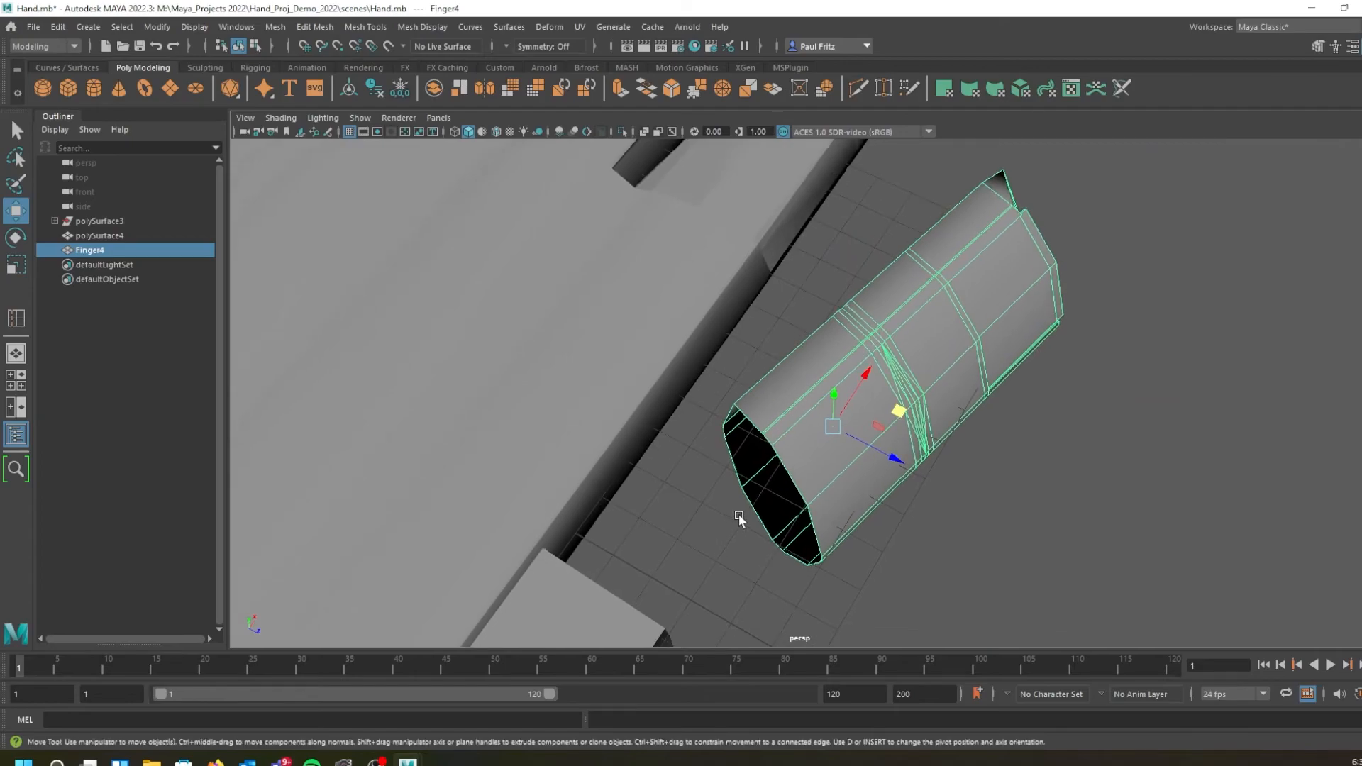
pyautogui.scroll(1, 739, 519)
pyautogui.keyDown('alt'); pyautogui.moveTo(769, 507); pyautogui.dragTo(562, 451); pyautogui.keyUp('alt')
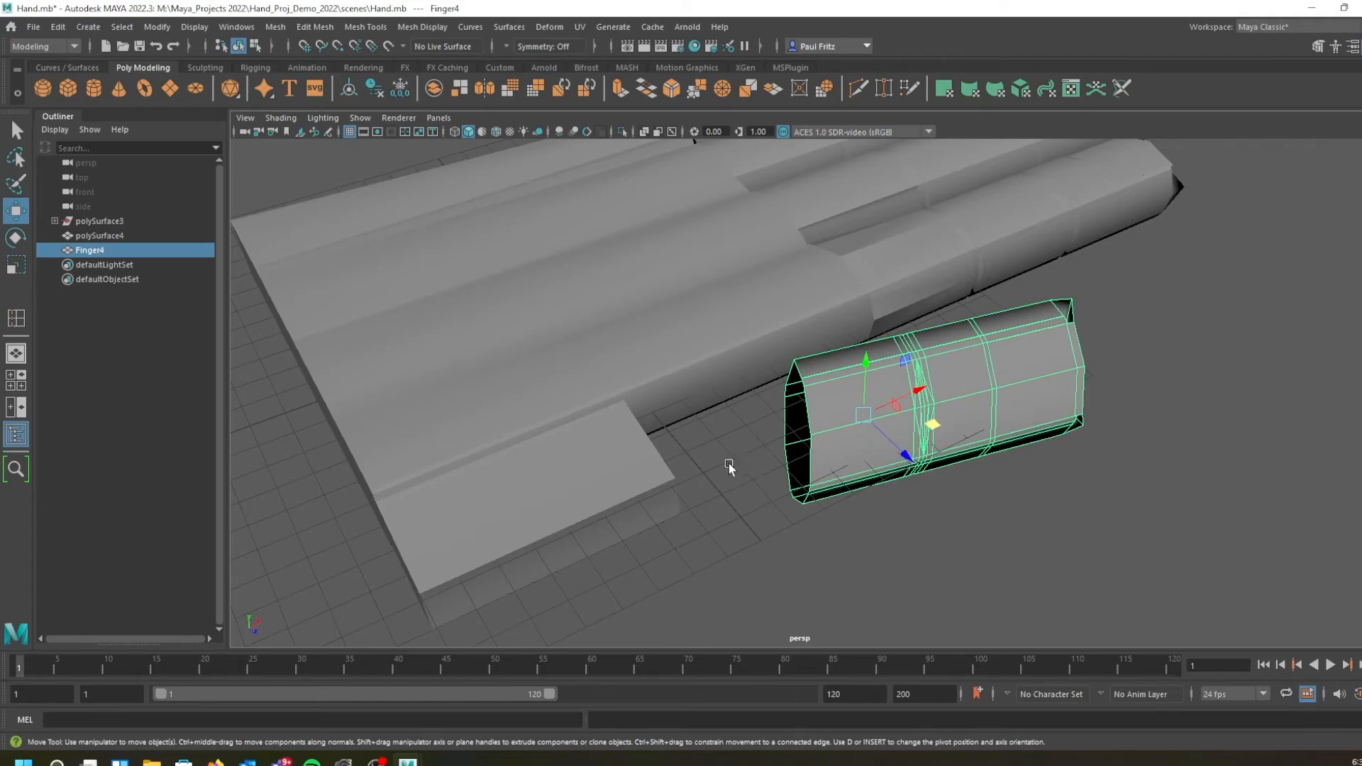
pyautogui.keyDown('alt'); pyautogui.moveTo(708, 440); pyautogui.dragTo(611, 230); pyautogui.keyUp('alt')
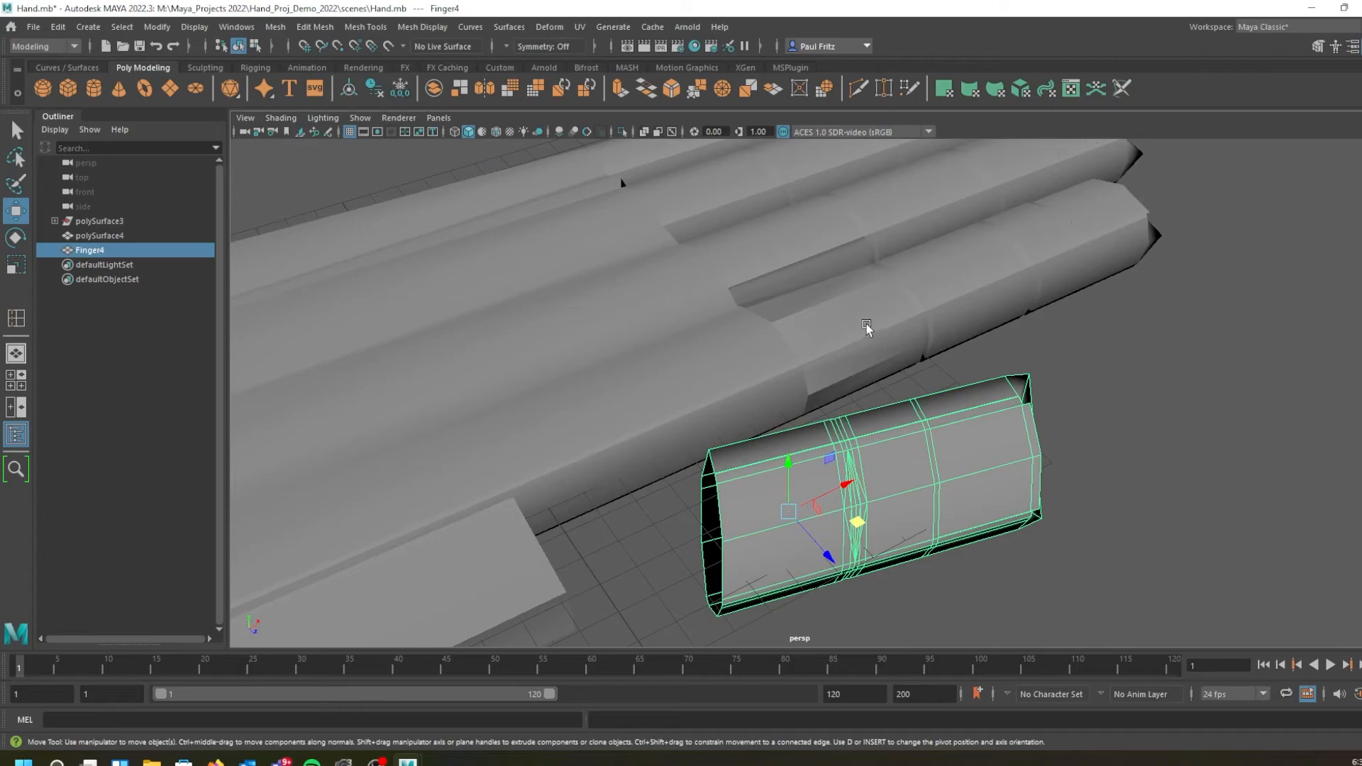
pyautogui.scroll(-5, 866, 327)
pyautogui.keyDown('alt'); pyautogui.moveTo(732, 362); pyautogui.dragTo(741, 408); pyautogui.keyUp('alt')
pyautogui.keyDown('alt'); pyautogui.moveTo(742, 407); pyautogui.dragTo(751, 367, button='middle'); pyautogui.keyUp('alt')
pyautogui.keyDown('alt'); pyautogui.moveTo(750, 367); pyautogui.dragTo(839, 396); pyautogui.keyUp('alt')
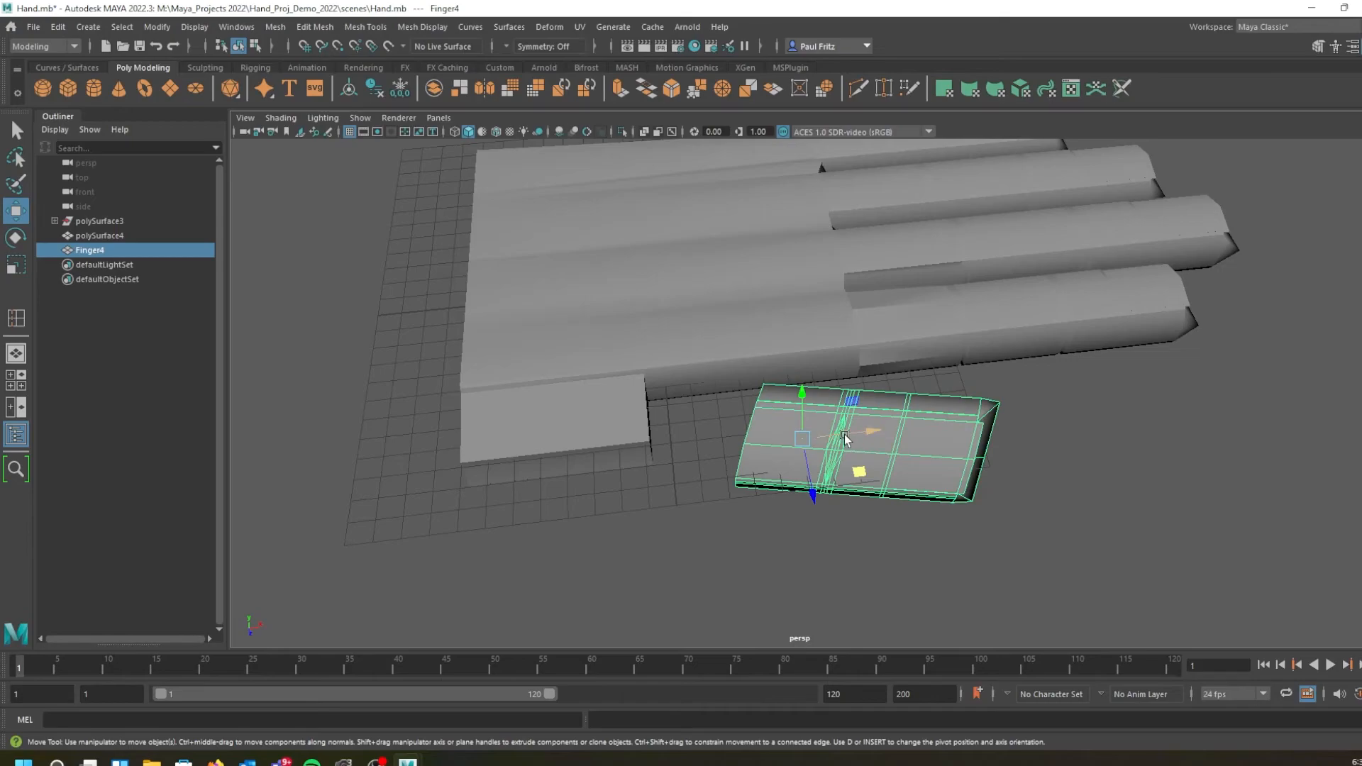
pyautogui.keyDown('alt'); pyautogui.moveTo(831, 442); pyautogui.dragTo(864, 443); pyautogui.keyUp('alt')
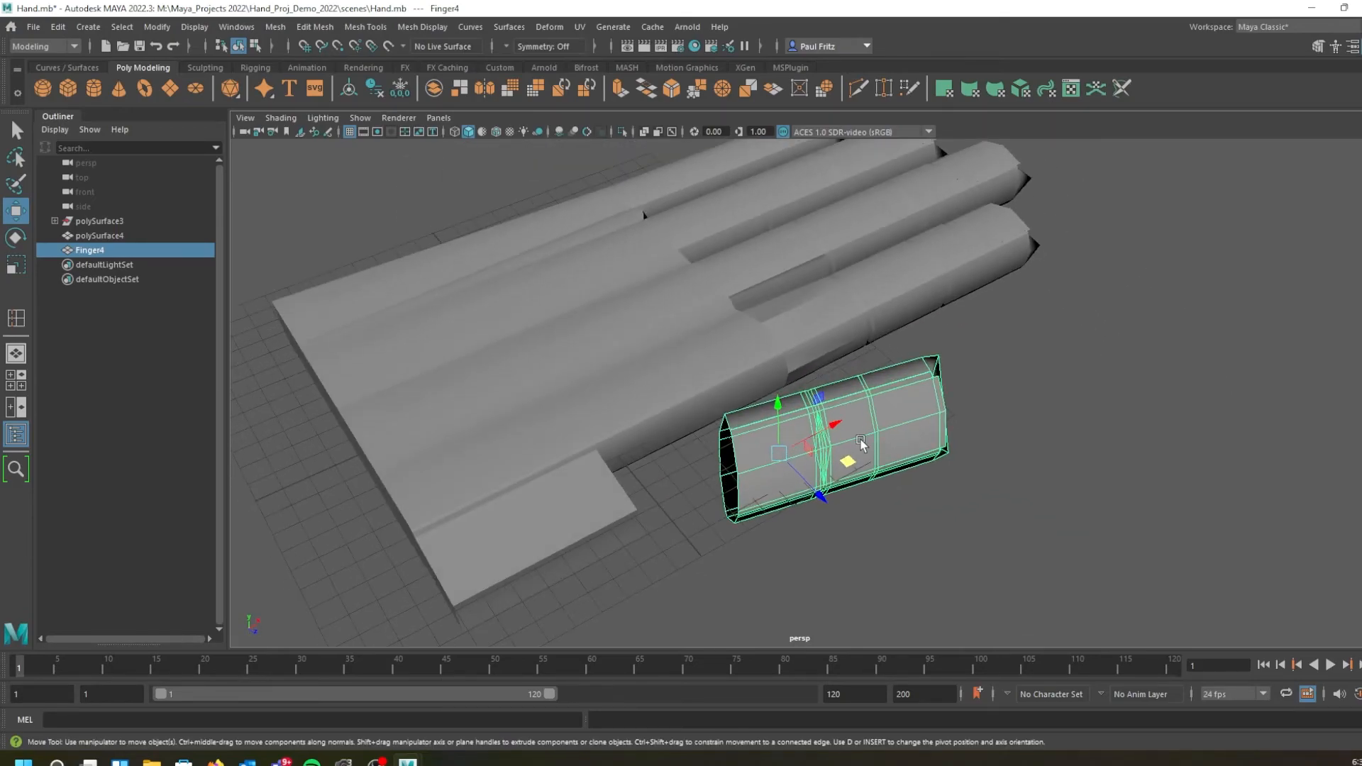
# Activate the Scale tool on the finger and compare its width and height with the thumb base's end
pyautogui.click(16, 266)
pyautogui.keyDown('alt'); pyautogui.moveTo(901, 522); pyautogui.dragTo(806, 566); pyautogui.keyUp('alt')
pyautogui.click(850, 530)
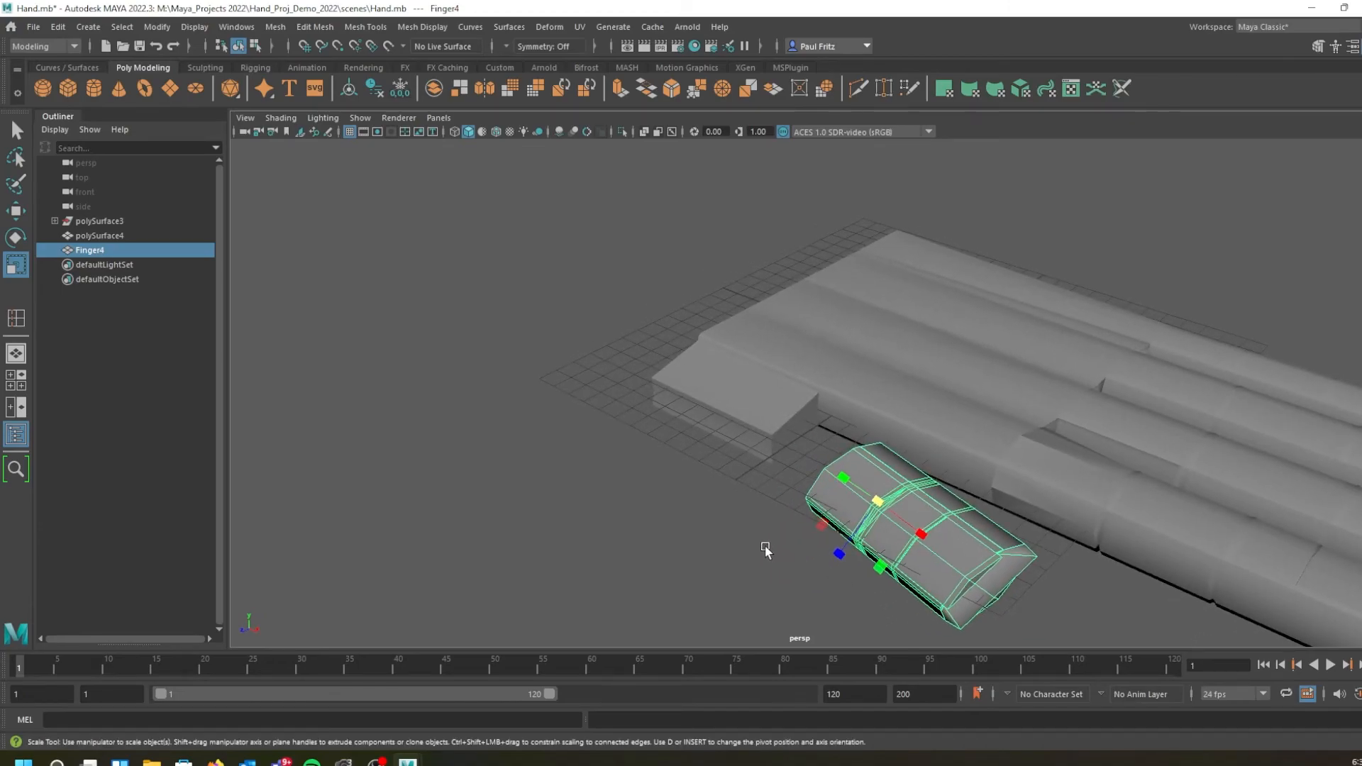
pyautogui.keyDown('alt'); pyautogui.moveTo(754, 556); pyautogui.dragTo(970, 424); pyautogui.keyUp('alt')
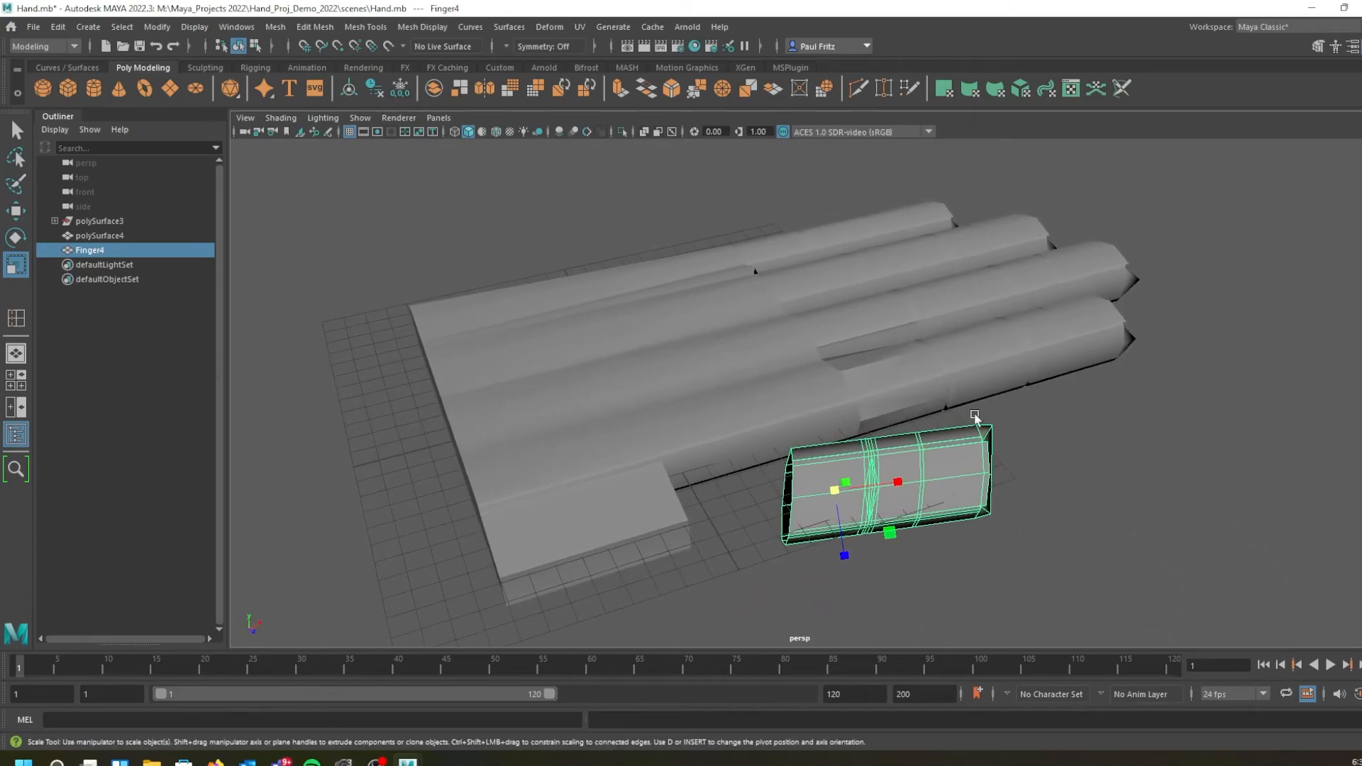
pyautogui.keyDown('alt'); pyautogui.moveTo(798, 455); pyautogui.dragTo(812, 447, button='middle'); pyautogui.keyUp('alt')
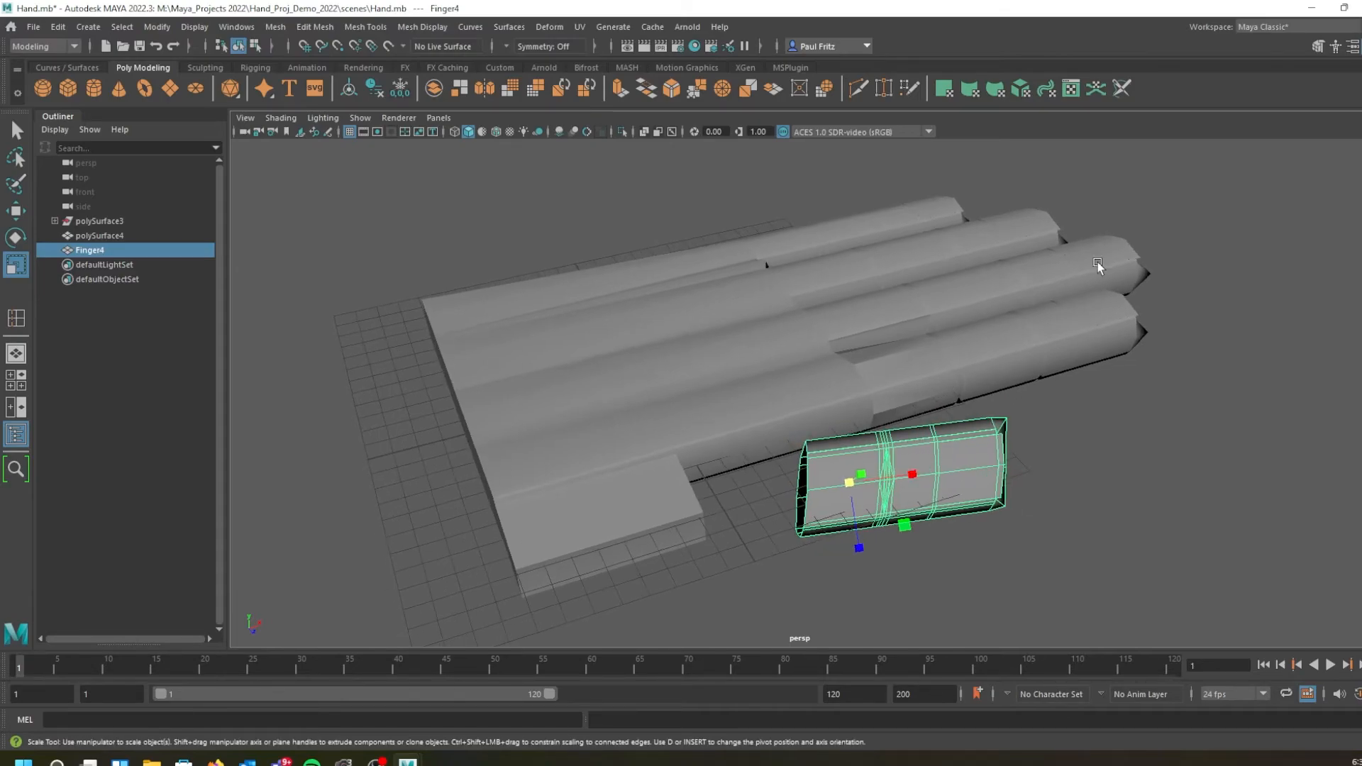
pyautogui.moveTo(715, 409)
pyautogui.keyDown('alt'); pyautogui.mouseDown()
pyautogui.moveTo(630, 340)
pyautogui.moveTo(740, 347)
pyautogui.moveTo(654, 417)
pyautogui.moveTo(692, 397)
pyautogui.mouseUp(); pyautogui.keyUp('alt')
pyautogui.keyDown('alt'); pyautogui.moveTo(692, 397); pyautogui.dragTo(801, 331, button='right'); pyautogui.keyUp('alt')
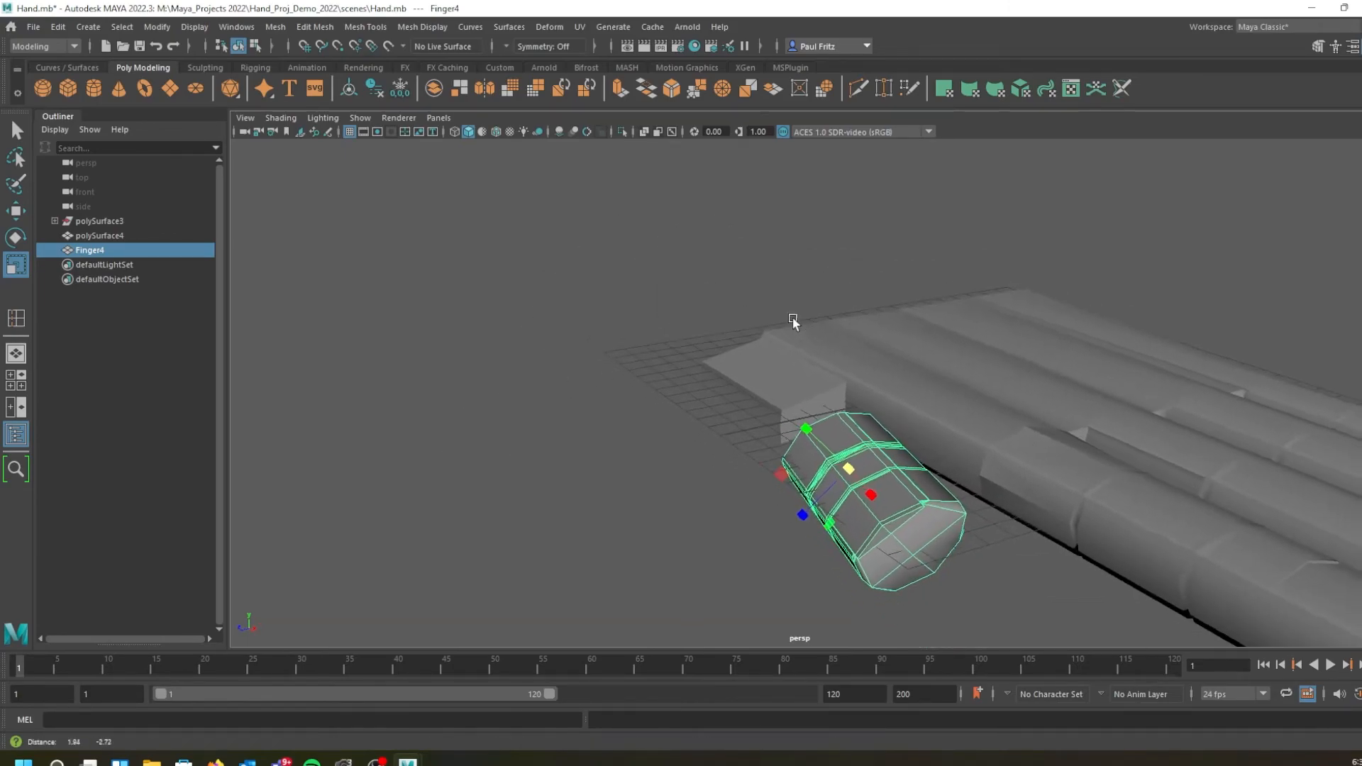
pyautogui.keyDown('alt'); pyautogui.moveTo(800, 331); pyautogui.dragTo(762, 289, button='middle'); pyautogui.keyUp('alt')
pyautogui.moveTo(769, 364)
pyautogui.keyDown('alt'); pyautogui.mouseDown()
pyautogui.moveTo(755, 355)
pyautogui.moveTo(744, 371)
pyautogui.mouseUp(); pyautogui.keyUp('alt')
pyautogui.scroll(5, 785, 312)
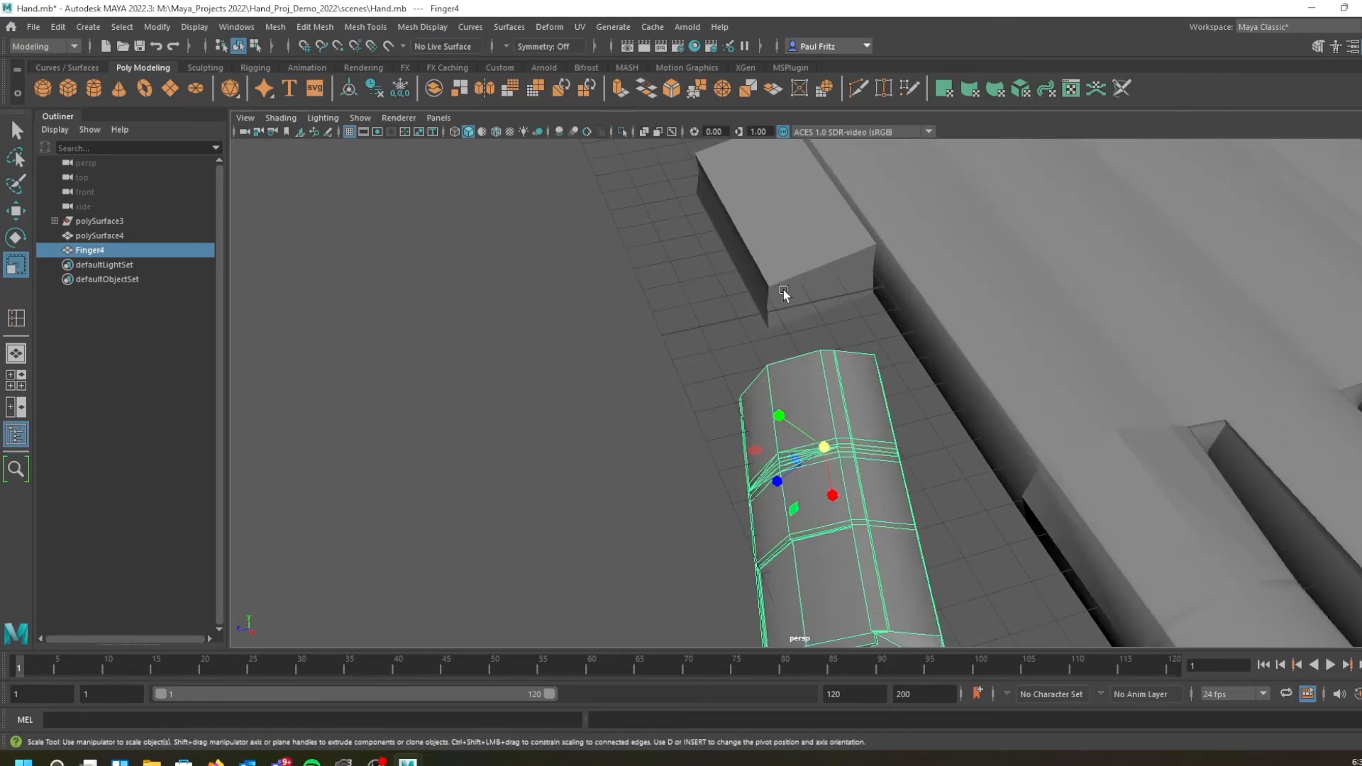
# Insert six evenly spaced edge loops across the width of the thumb base using the Multiple edge loops option
pyautogui.click(798, 286)
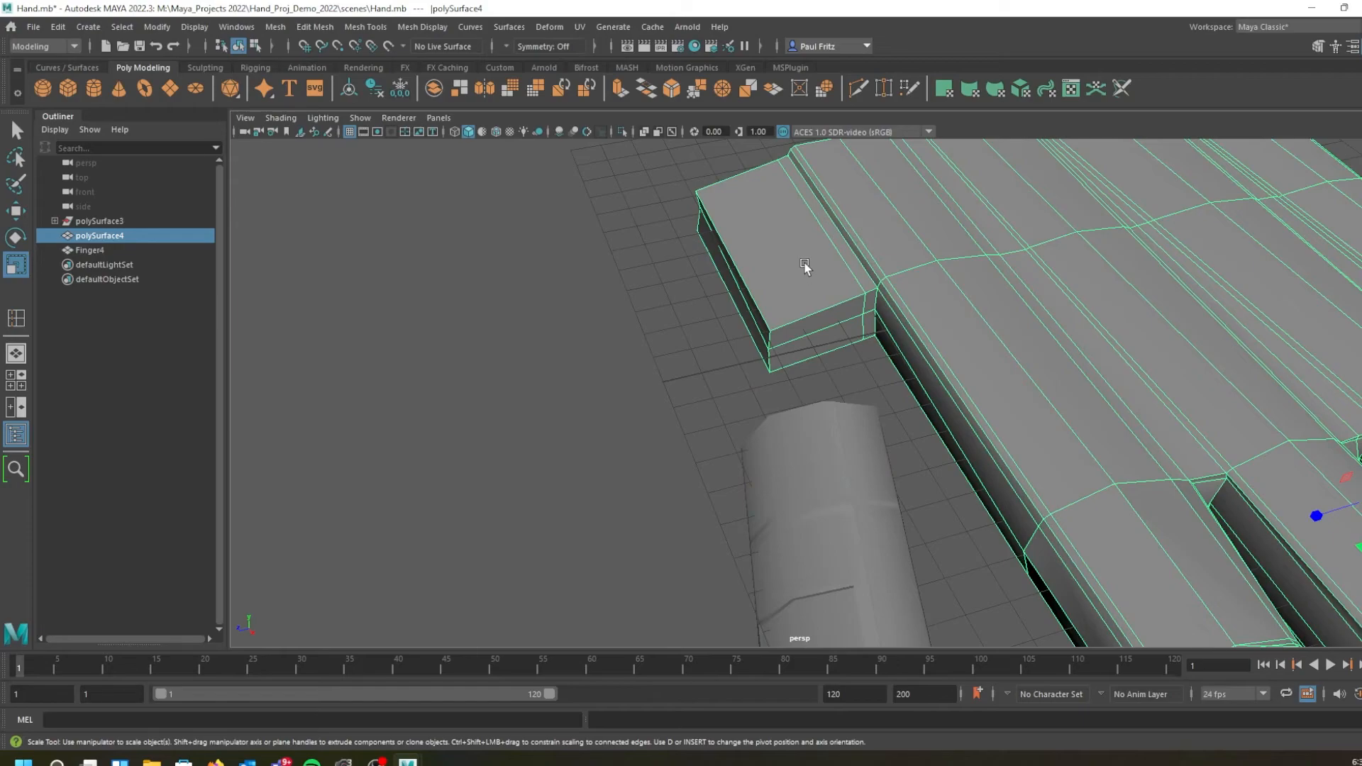
pyautogui.keyDown('shift'); pyautogui.rightClick(805, 266); pyautogui.keyUp('shift')
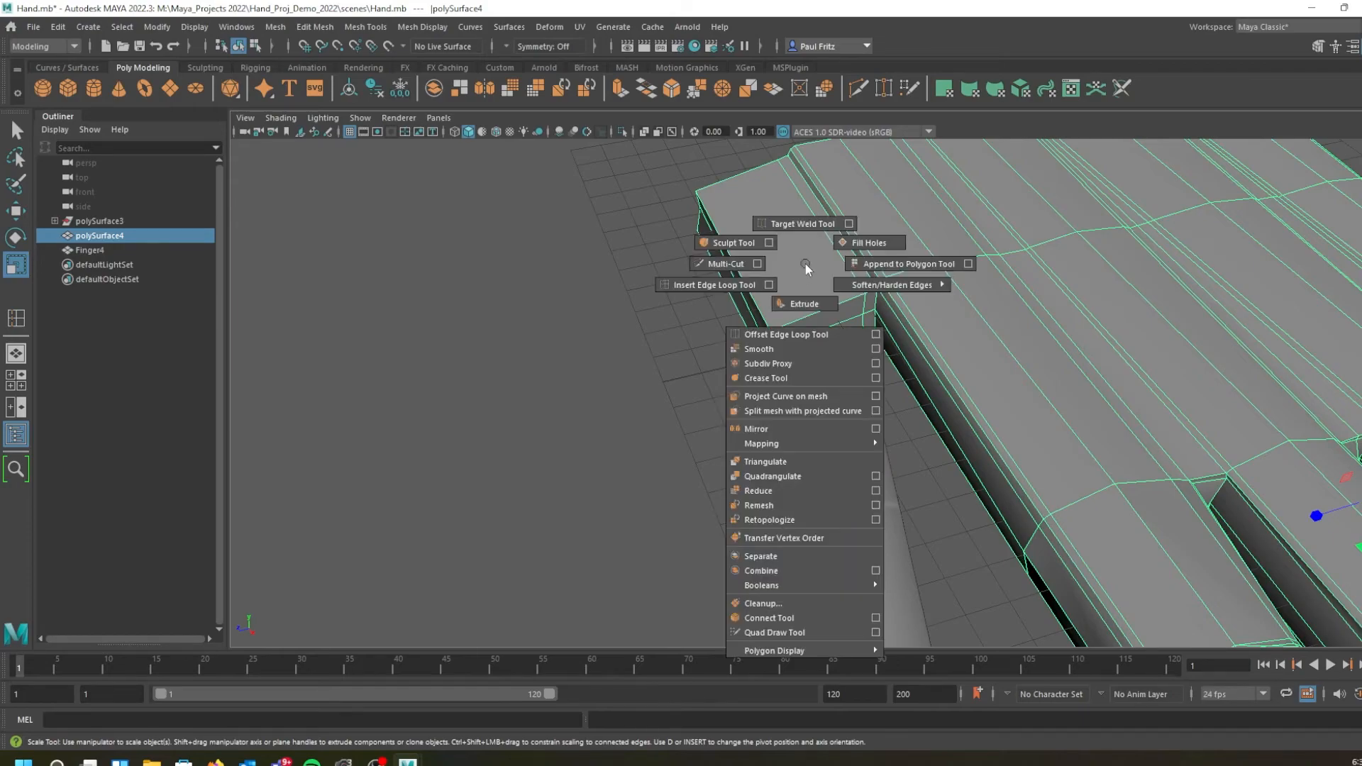
pyautogui.click(768, 284)
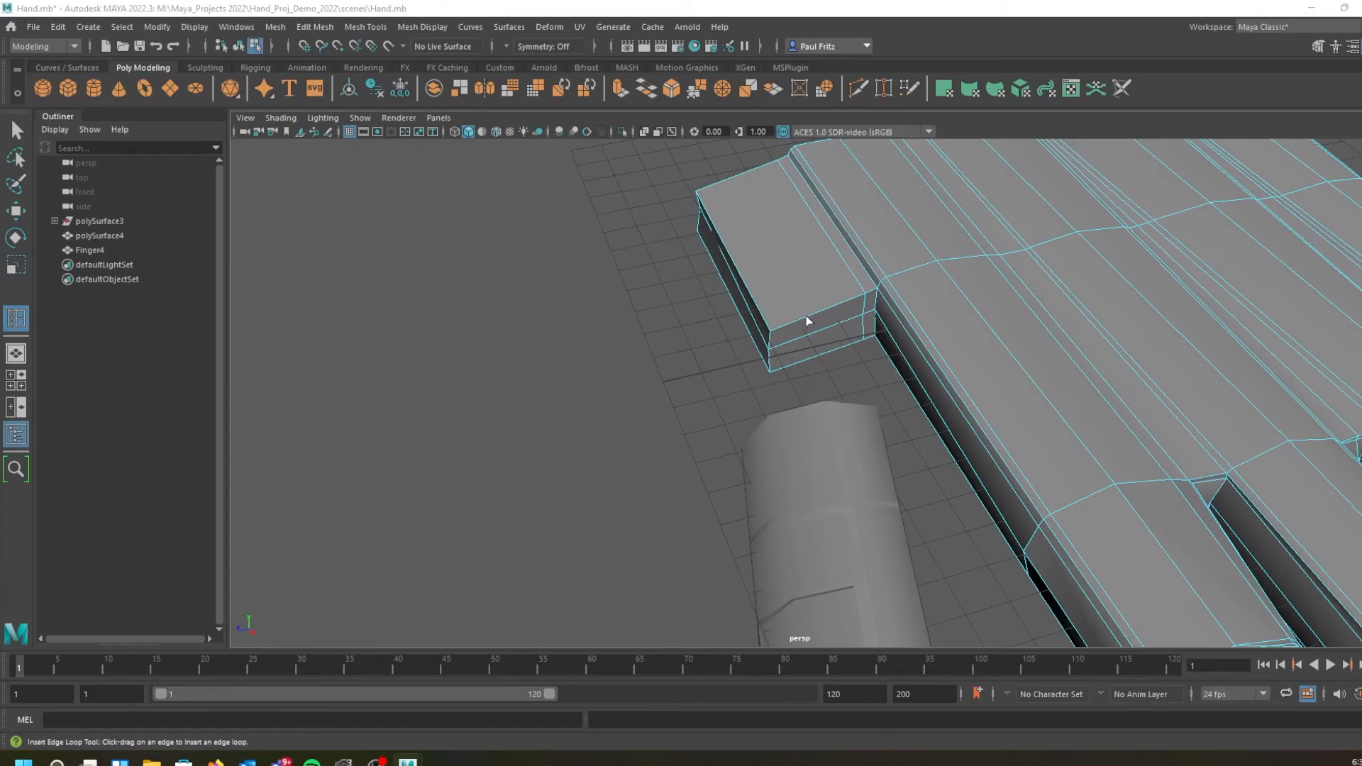
pyautogui.moveTo(0, 124); pyautogui.dragTo(252, 120)
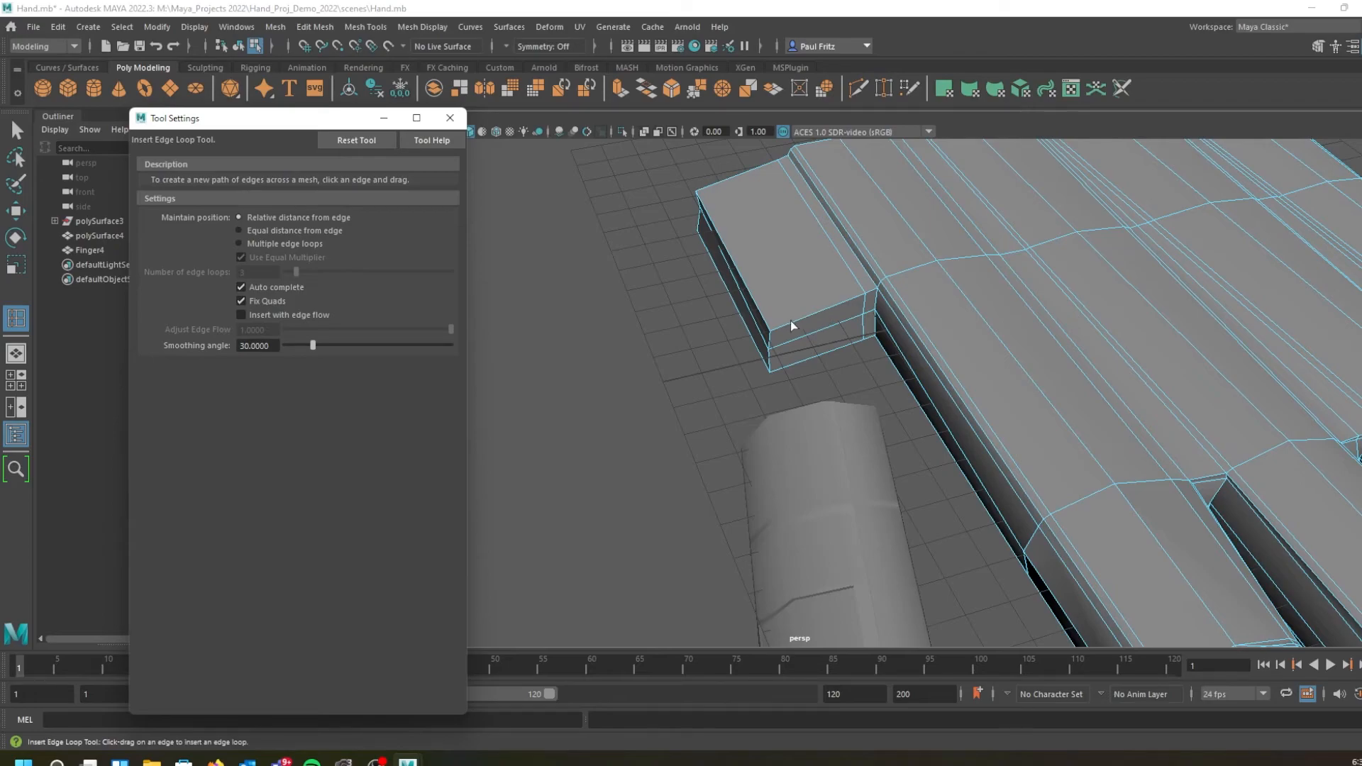
pyautogui.click(239, 244)
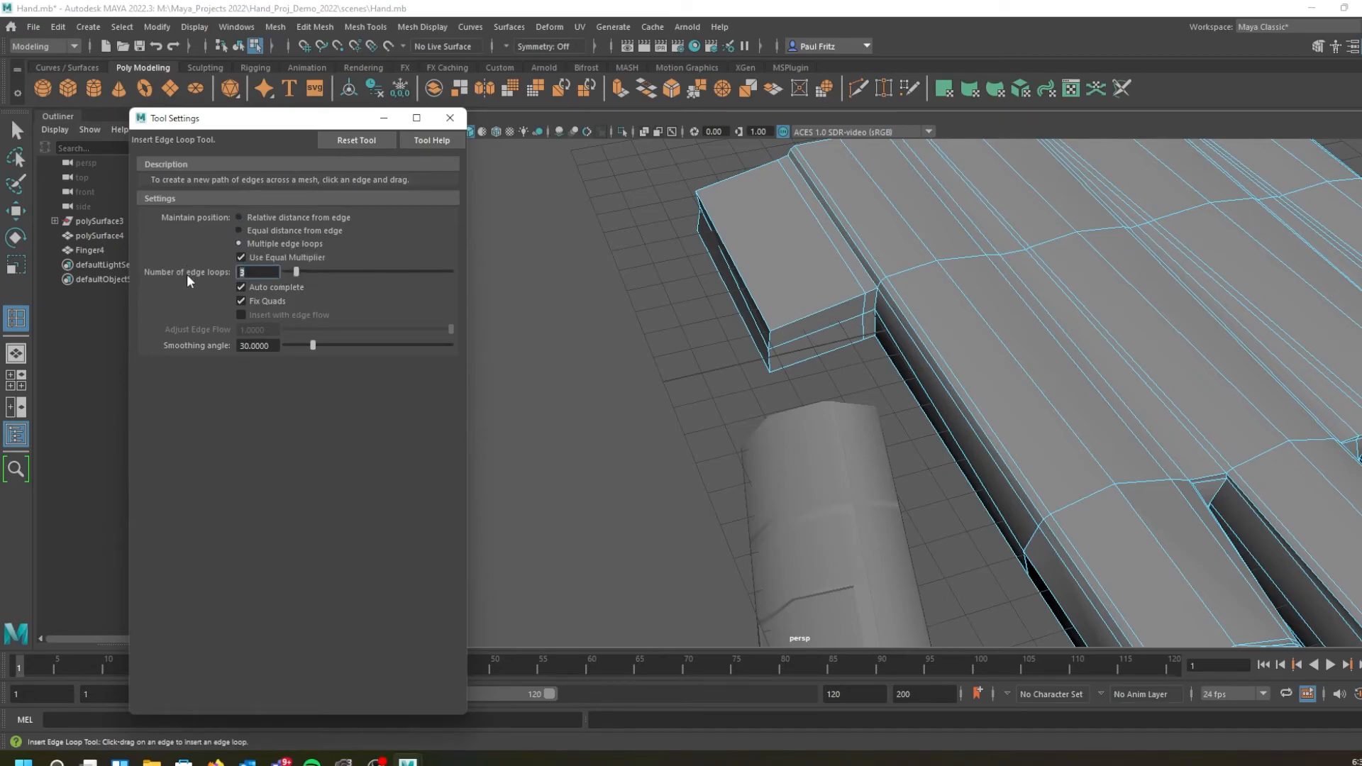
pyautogui.write('6')
pyautogui.press('Return')
pyautogui.click(811, 321)
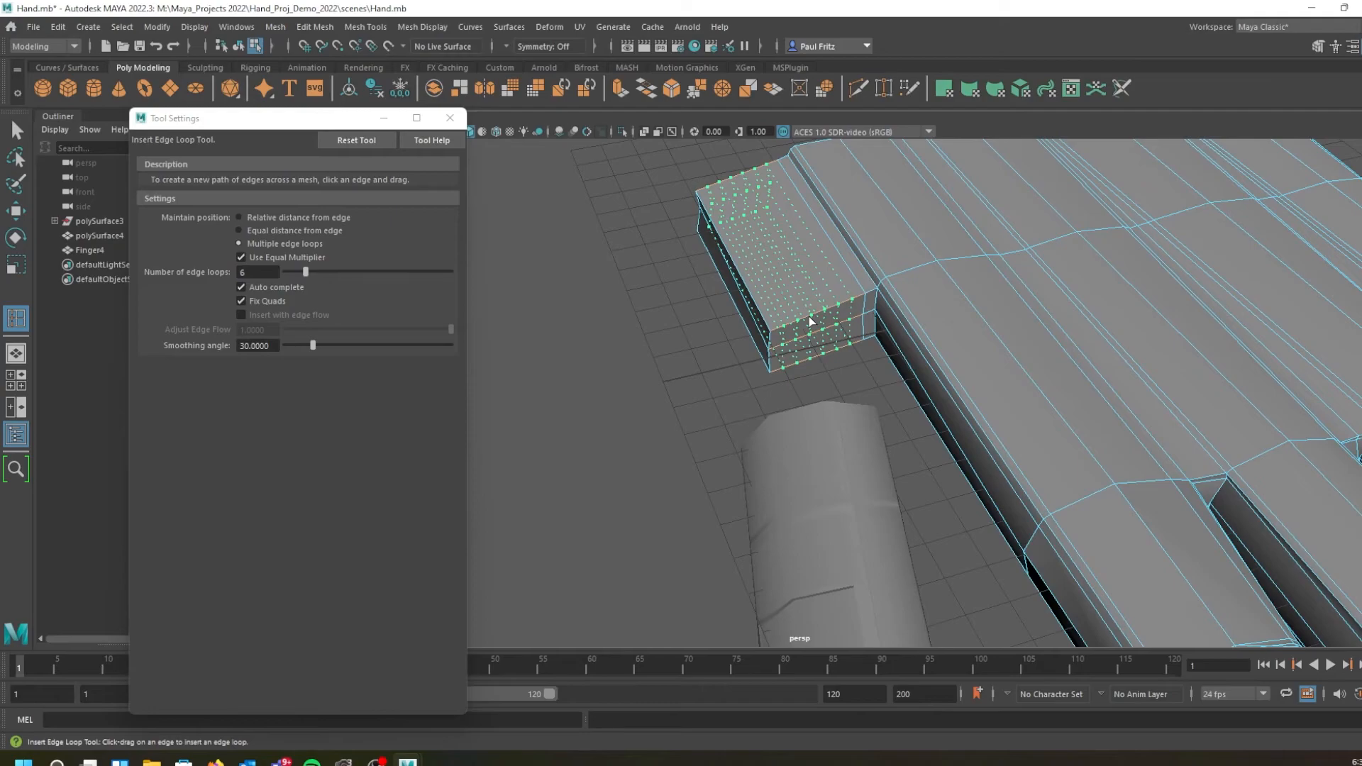
pyautogui.moveTo(811, 322); pyautogui.dragTo(802, 324)
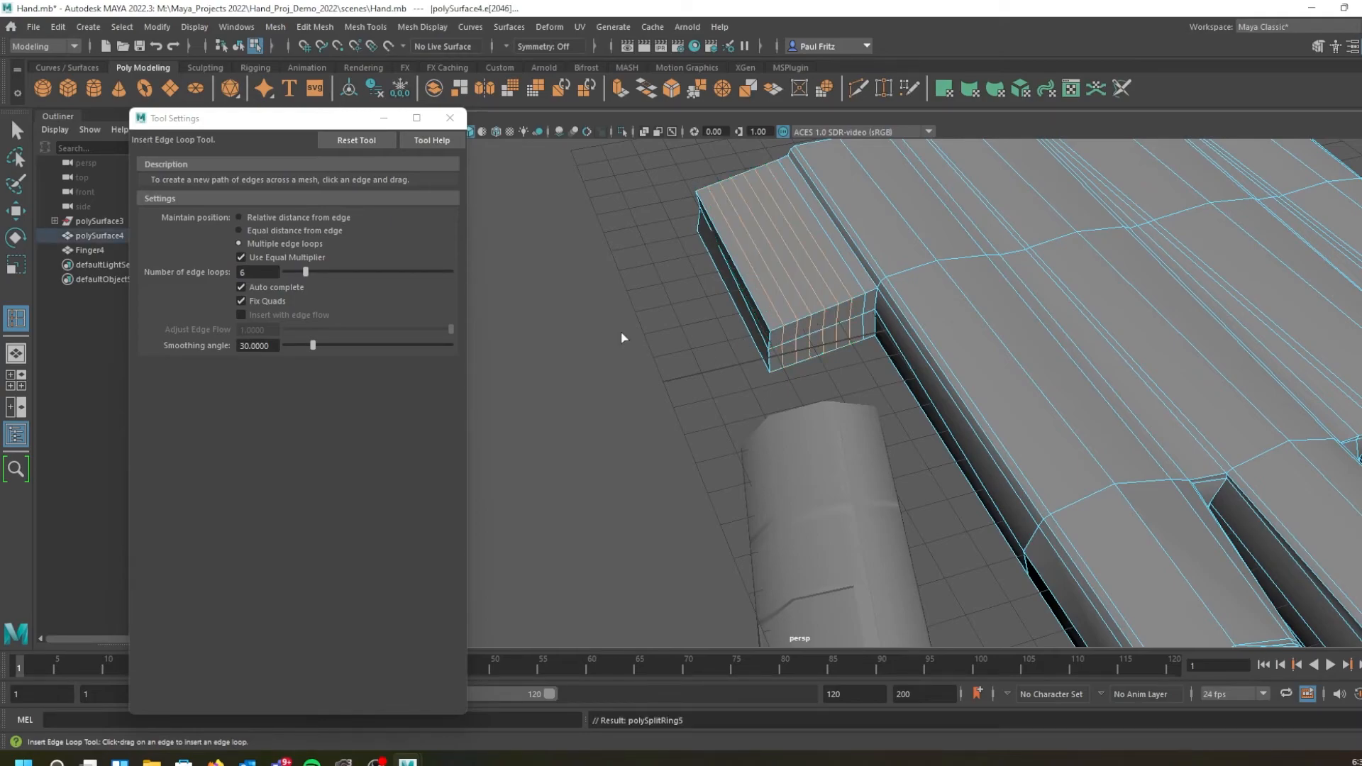
# Insert a single edge loop around the lower half of the thumb base's side using Relative distance from edge, and close the tool settings
pyautogui.click(240, 216)
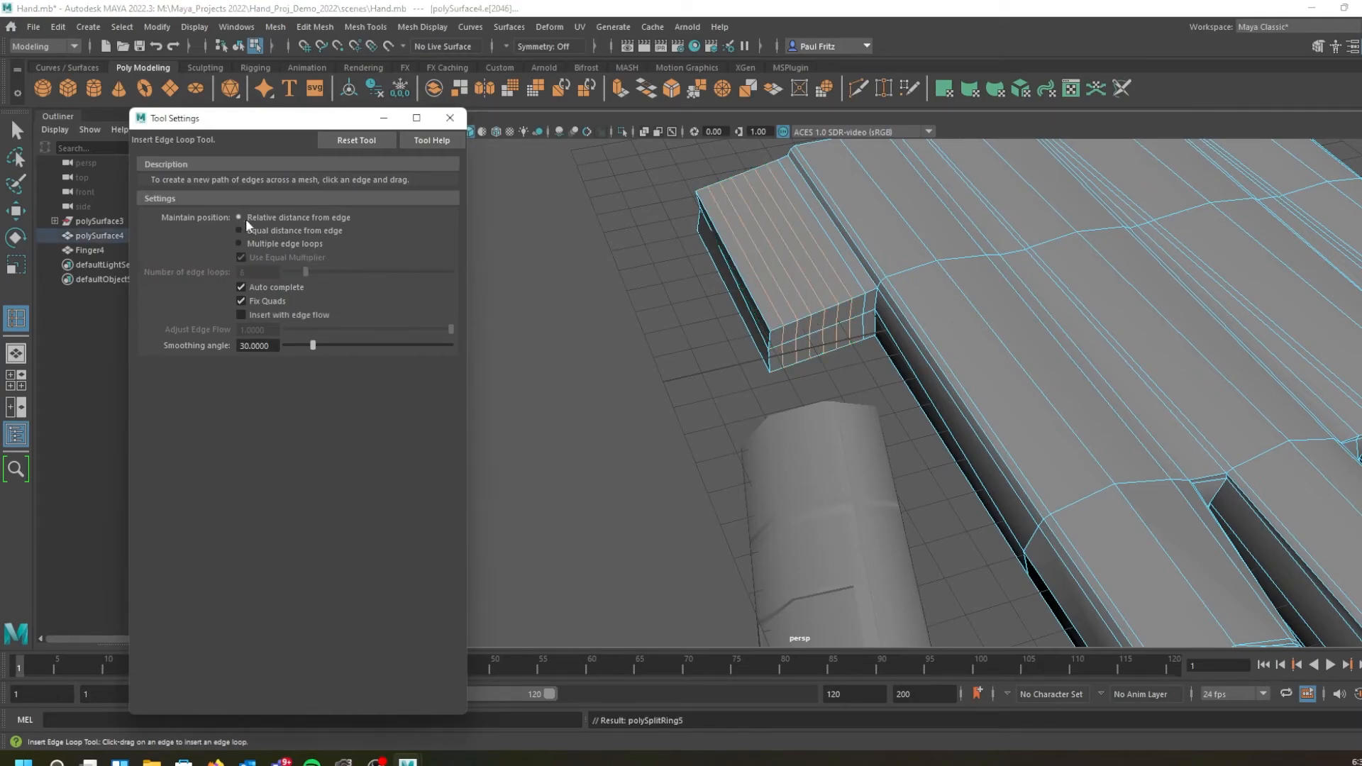
pyautogui.click(769, 364)
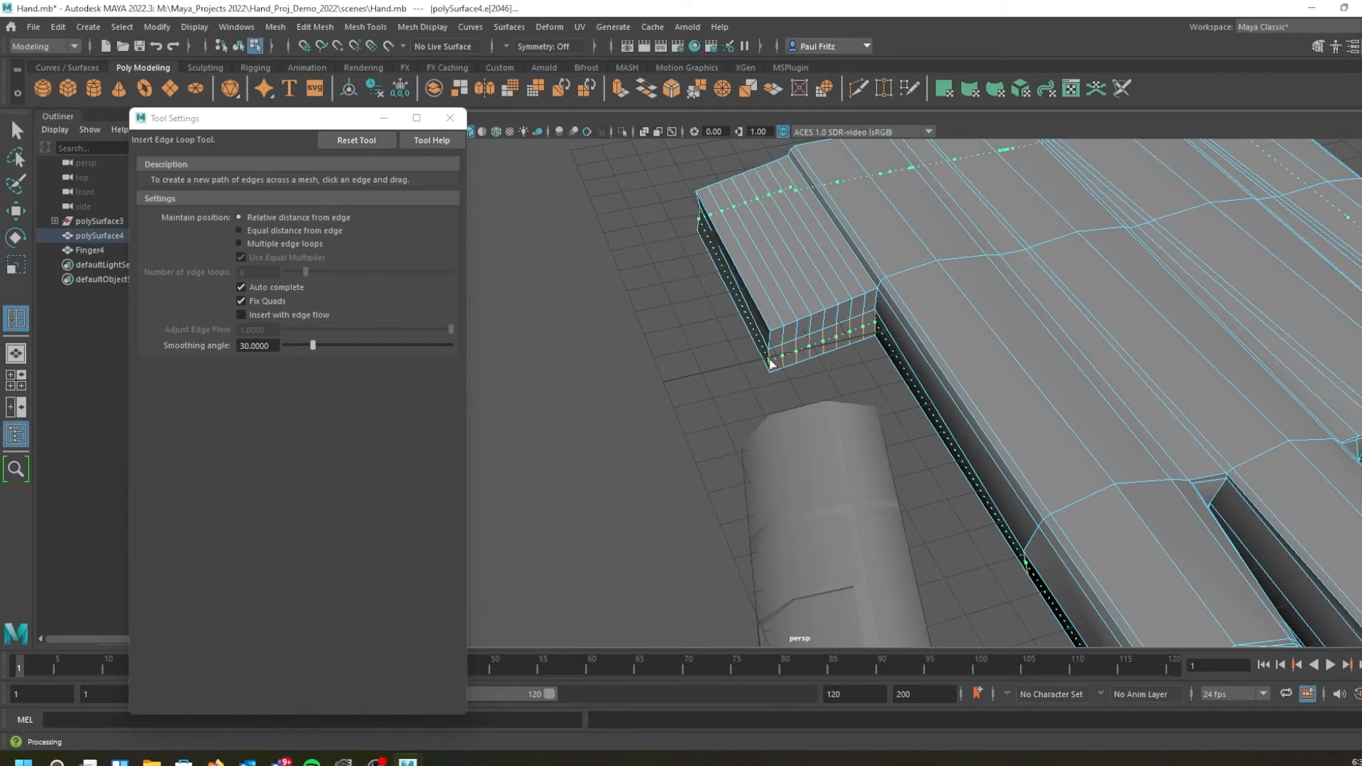
pyautogui.keyDown('alt'); pyautogui.moveTo(679, 358); pyautogui.dragTo(710, 336); pyautogui.keyUp('alt')
pyautogui.keyDown('alt'); pyautogui.moveTo(709, 336); pyautogui.dragTo(705, 339, button='middle'); pyautogui.keyUp('alt')
pyautogui.moveTo(705, 340)
pyautogui.keyDown('alt'); pyautogui.mouseDown()
pyautogui.moveTo(660, 328)
pyautogui.moveTo(718, 349)
pyautogui.mouseUp(); pyautogui.keyUp('alt')
pyautogui.keyDown('alt'); pyautogui.moveTo(760, 351); pyautogui.dragTo(766, 284, button='middle'); pyautogui.keyUp('alt')
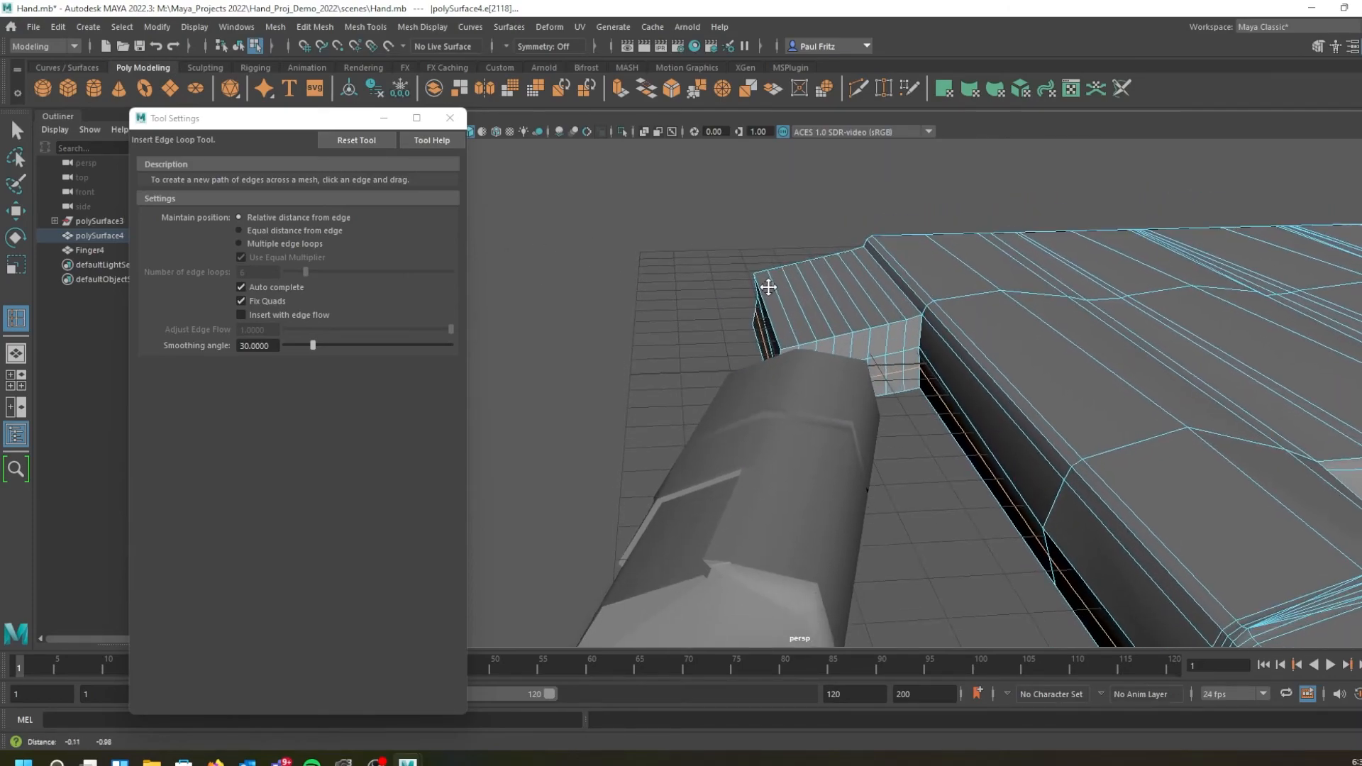
pyautogui.keyDown('alt'); pyautogui.moveTo(772, 292); pyautogui.dragTo(812, 317); pyautogui.keyUp('alt')
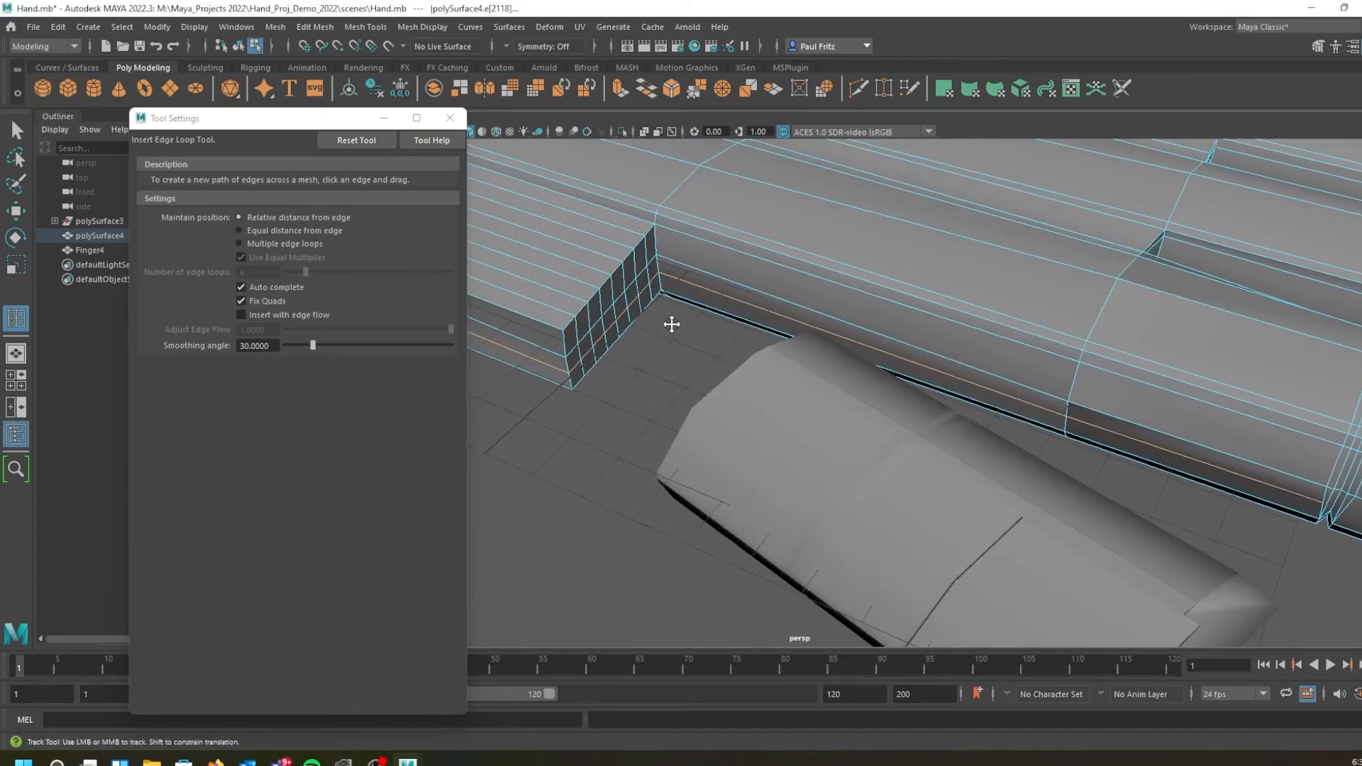
pyautogui.keyDown('alt'); pyautogui.moveTo(666, 326); pyautogui.dragTo(729, 312, button='middle'); pyautogui.keyUp('alt')
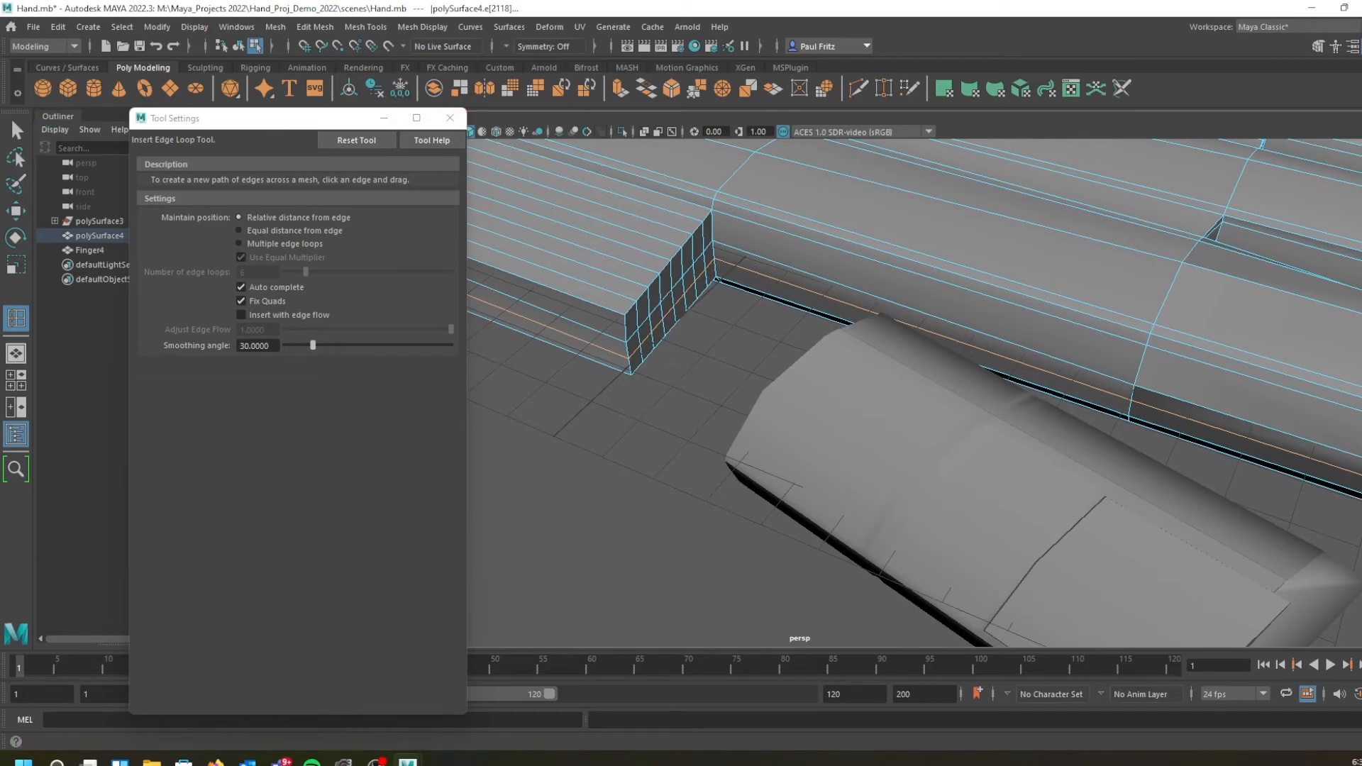
pyautogui.click(24, 135)
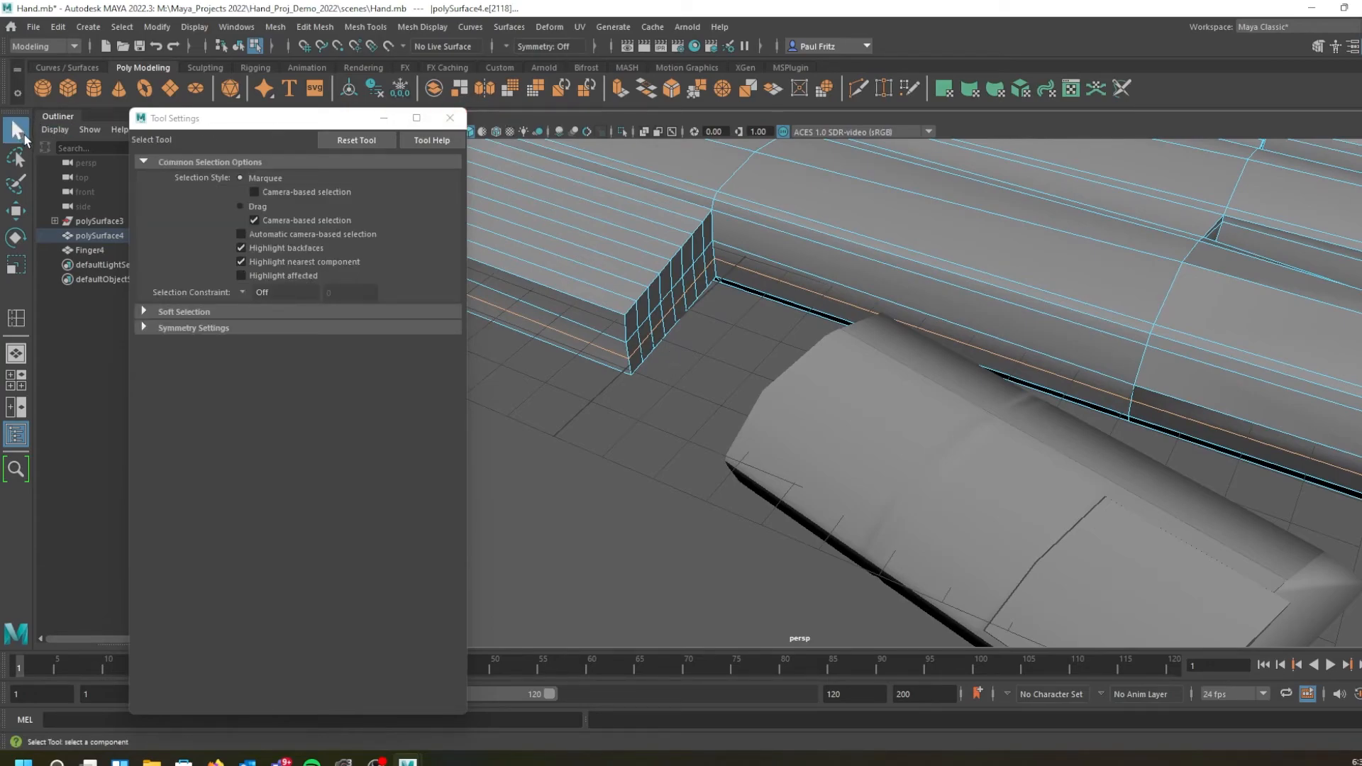
pyautogui.click(449, 119)
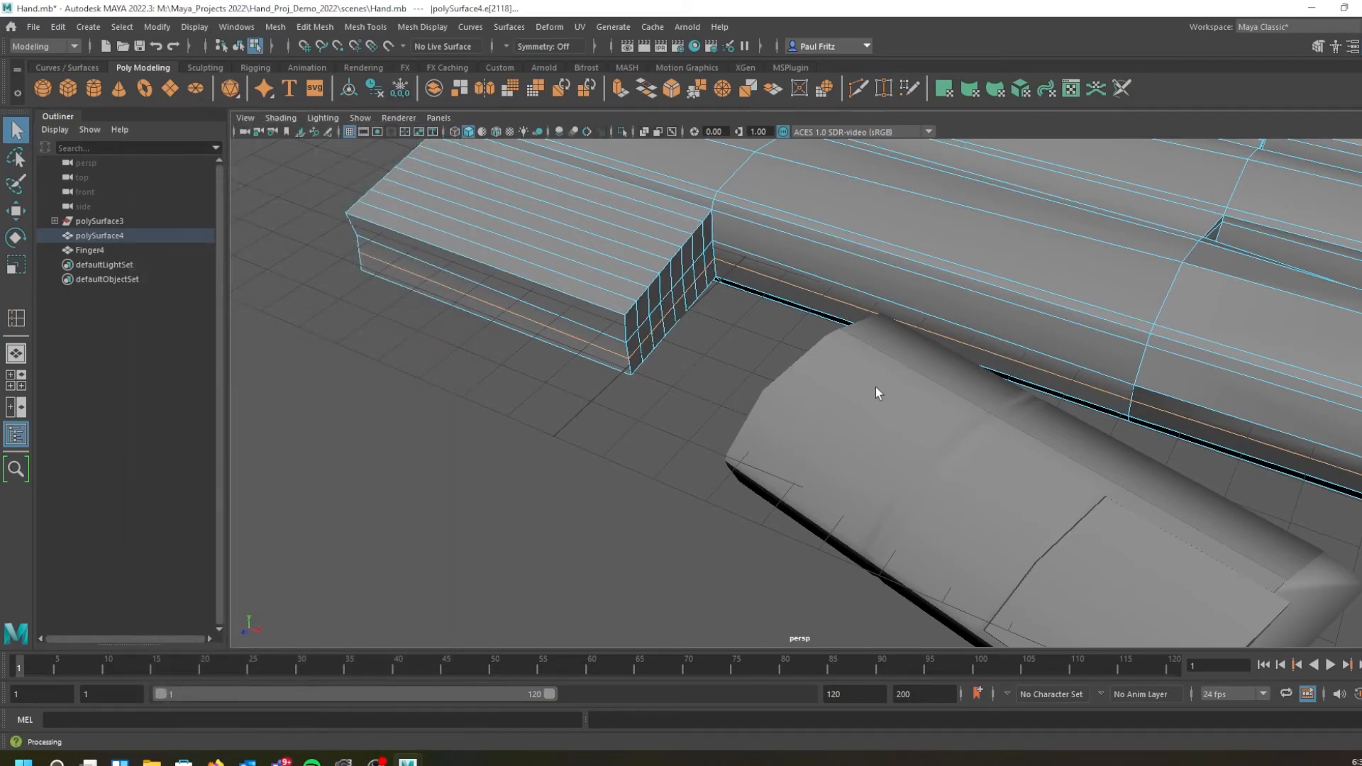
# Select and delete the faces on the thumb base's end facing the finger, and return the hand to object mode
pyautogui.scroll(-1, 875, 385)
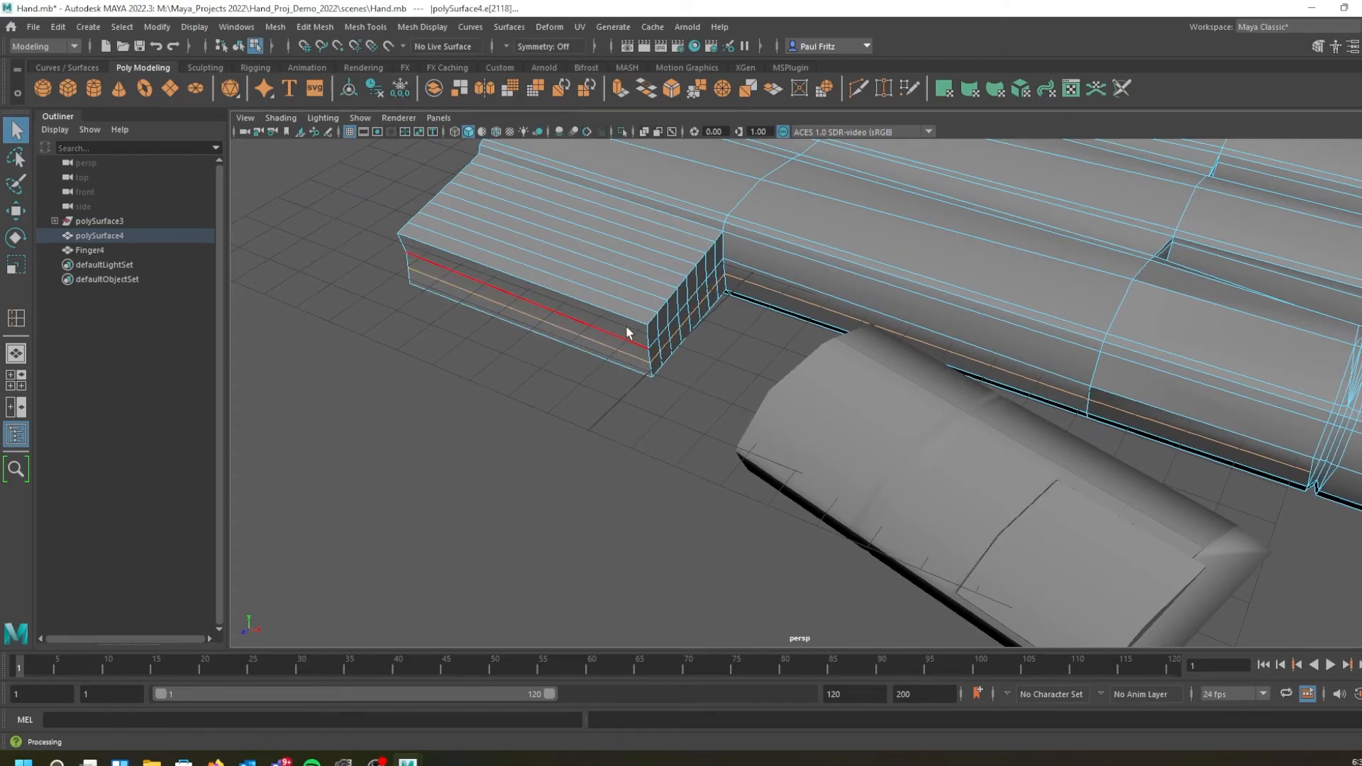
pyautogui.moveTo(707, 388)
pyautogui.keyDown('alt'); pyautogui.mouseDown()
pyautogui.moveTo(748, 398)
pyautogui.moveTo(690, 398)
pyautogui.moveTo(734, 424)
pyautogui.moveTo(687, 378)
pyautogui.mouseUp(); pyautogui.keyUp('alt')
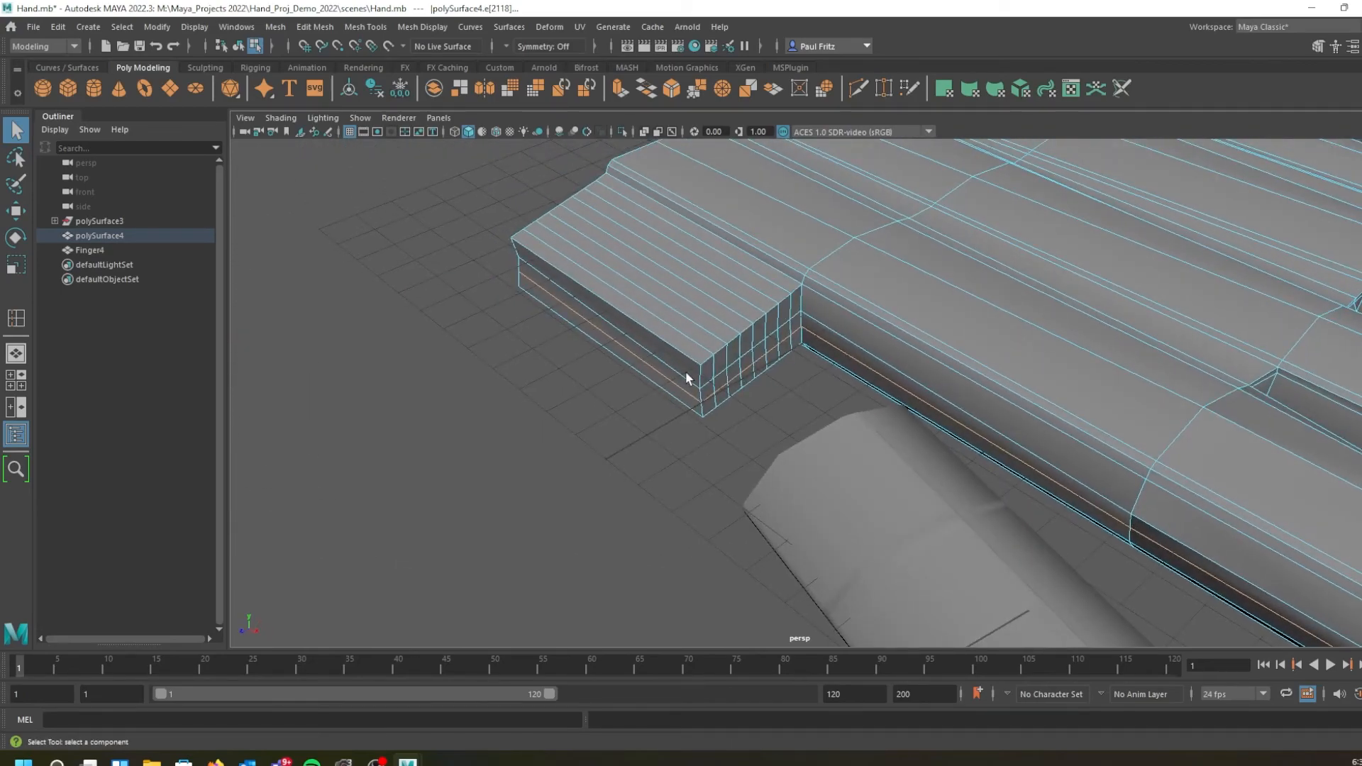
pyautogui.moveTo(718, 390); pyautogui.dragTo(719, 411, button='right')
pyautogui.keyDown('alt'); pyautogui.moveTo(748, 411); pyautogui.dragTo(749, 383); pyautogui.keyUp('alt')
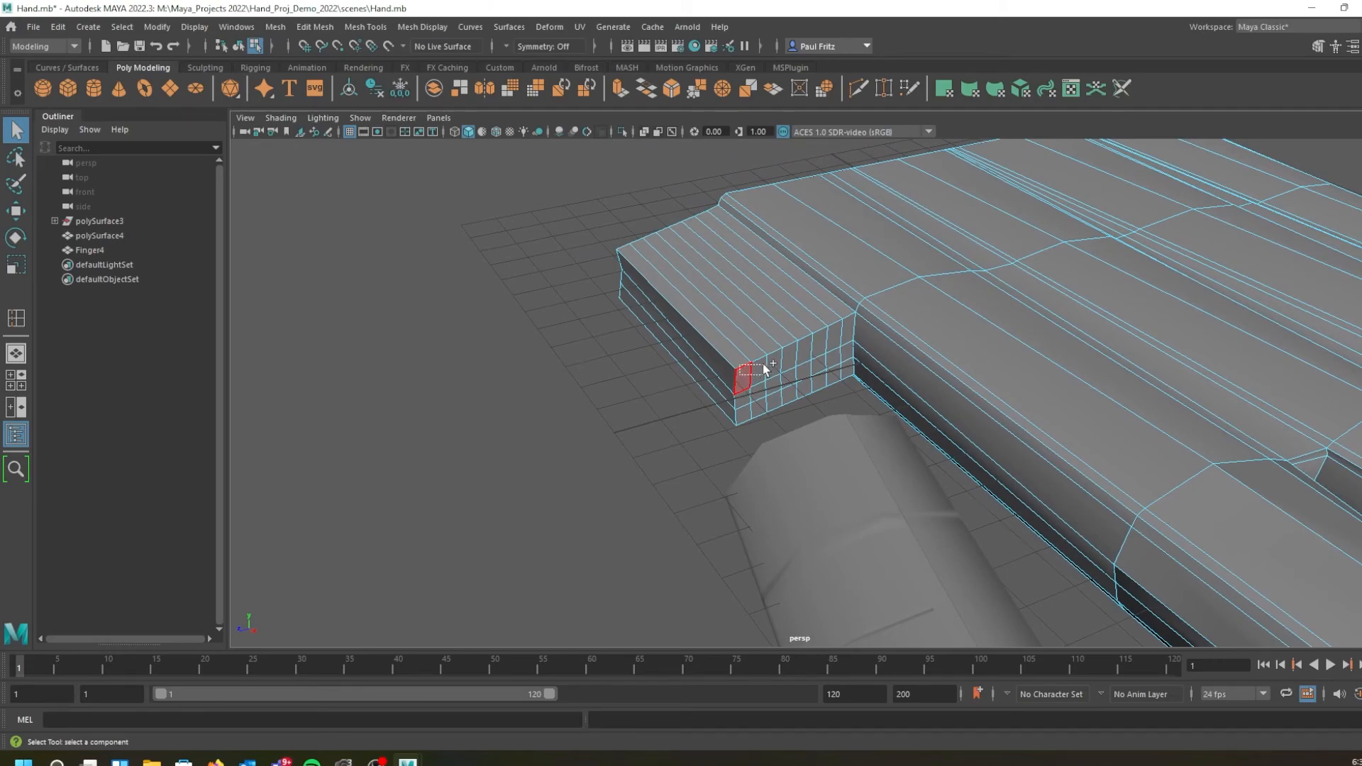
pyautogui.doubleClick(759, 373)
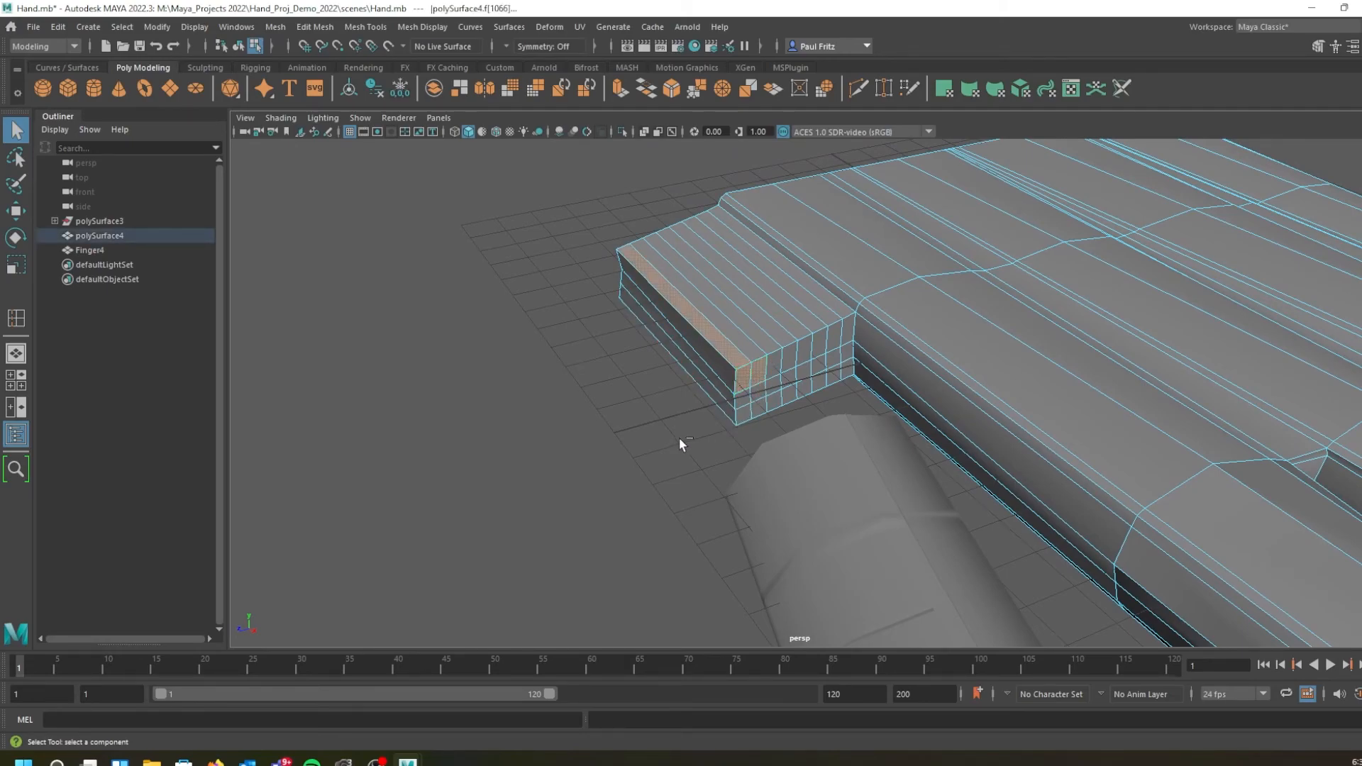
pyautogui.hotkey('ctrl', 'z')
pyautogui.moveTo(746, 382)
pyautogui.mouseDown()
pyautogui.moveTo(833, 341)
pyautogui.moveTo(840, 374)
pyautogui.moveTo(767, 401)
pyautogui.moveTo(744, 390)
pyautogui.moveTo(820, 364)
pyautogui.moveTo(779, 371)
pyautogui.moveTo(761, 396)
pyautogui.moveTo(738, 395)
pyautogui.moveTo(748, 404)
pyautogui.moveTo(674, 425)
pyautogui.moveTo(804, 324)
pyautogui.moveTo(700, 395)
pyautogui.mouseUp()
pyautogui.press('Delete')
pyautogui.keyDown('alt'); pyautogui.moveTo(699, 395); pyautogui.dragTo(715, 422, button='middle'); pyautogui.keyUp('alt')
pyautogui.keyDown('alt'); pyautogui.moveTo(703, 406); pyautogui.dragTo(882, 433); pyautogui.keyUp('alt')
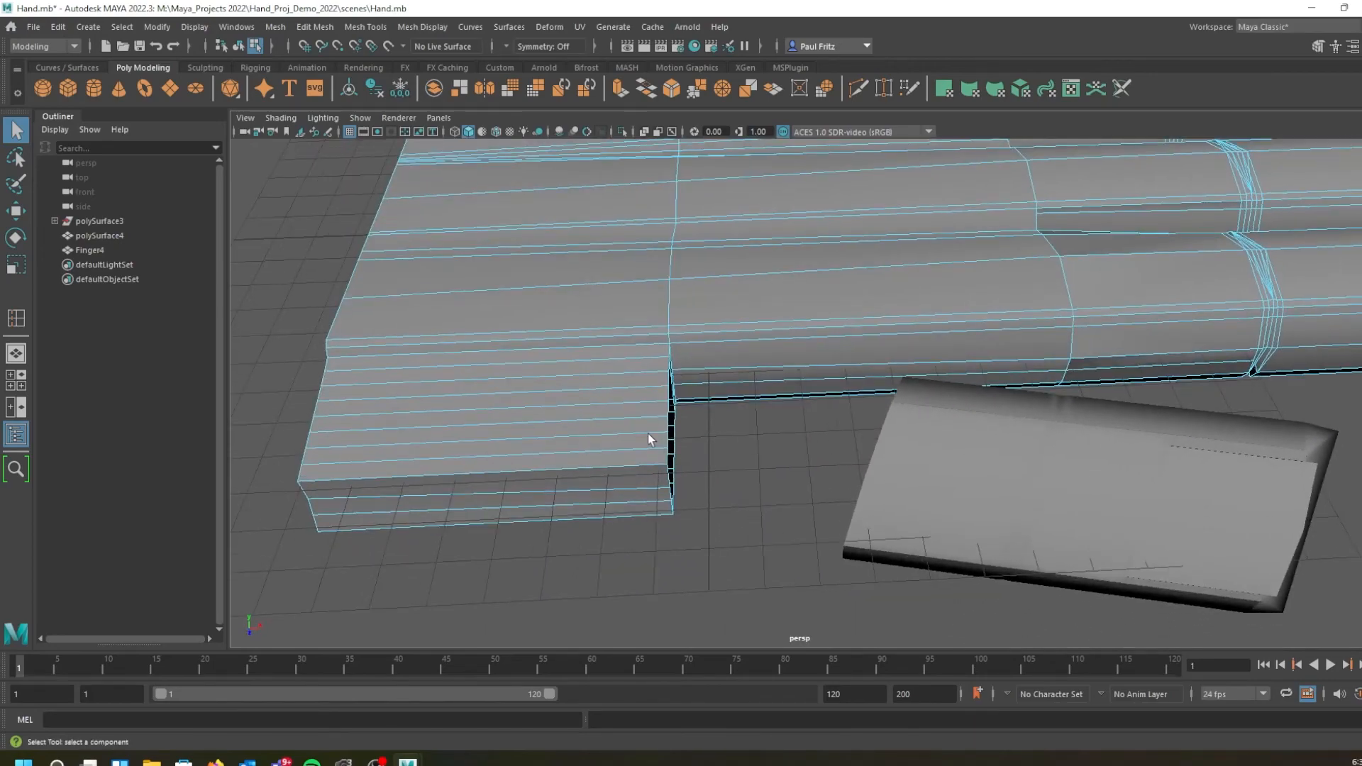
pyautogui.keyDown('alt'); pyautogui.moveTo(714, 425); pyautogui.dragTo(770, 416, button='middle'); pyautogui.keyUp('alt')
pyautogui.keyDown('alt'); pyautogui.moveTo(794, 416); pyautogui.dragTo(693, 284); pyautogui.keyUp('alt')
pyautogui.moveTo(694, 284); pyautogui.dragTo(752, 255, button='right')
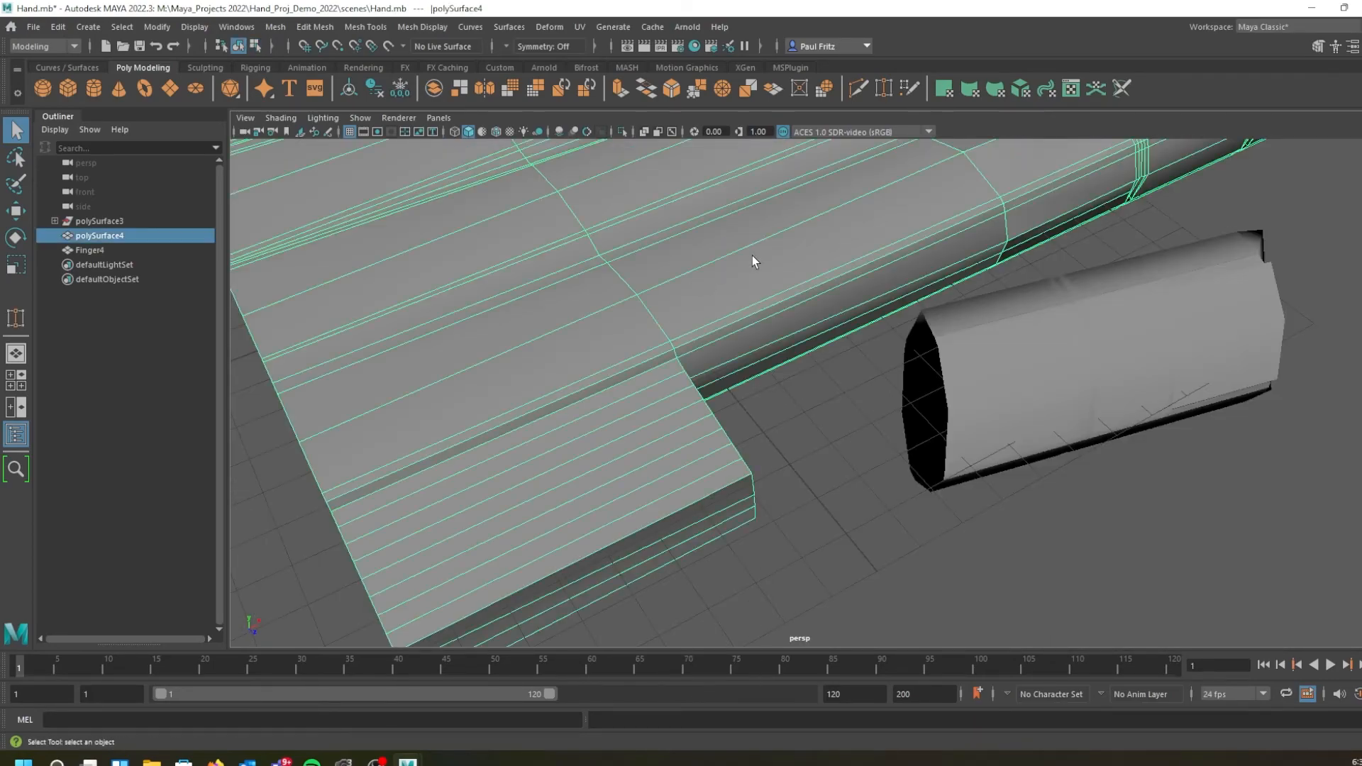
# Combine the hand and the separate finger into one mesh and switch it to vertex editing
pyautogui.keyDown('shift'); pyautogui.click(1030, 369); pyautogui.keyUp('shift')
pyautogui.click(275, 32)
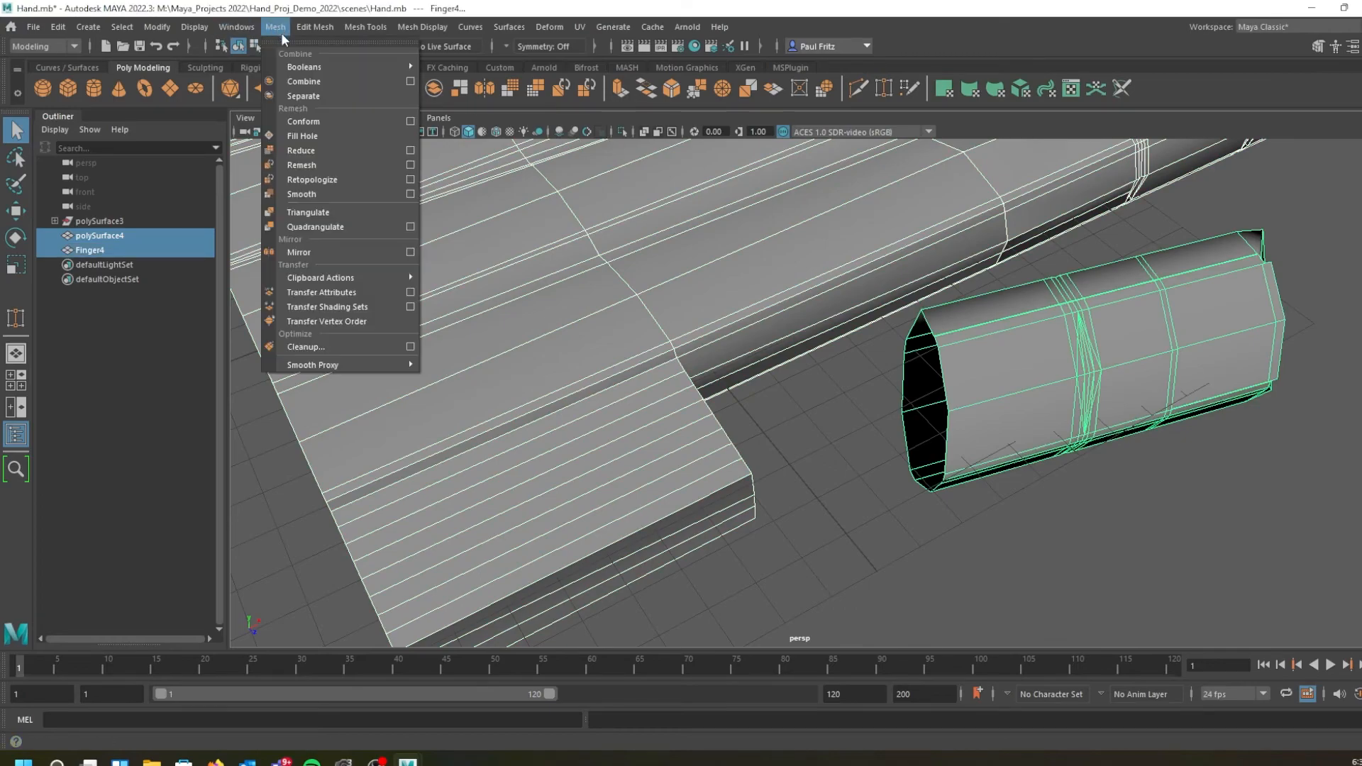
pyautogui.click(312, 84)
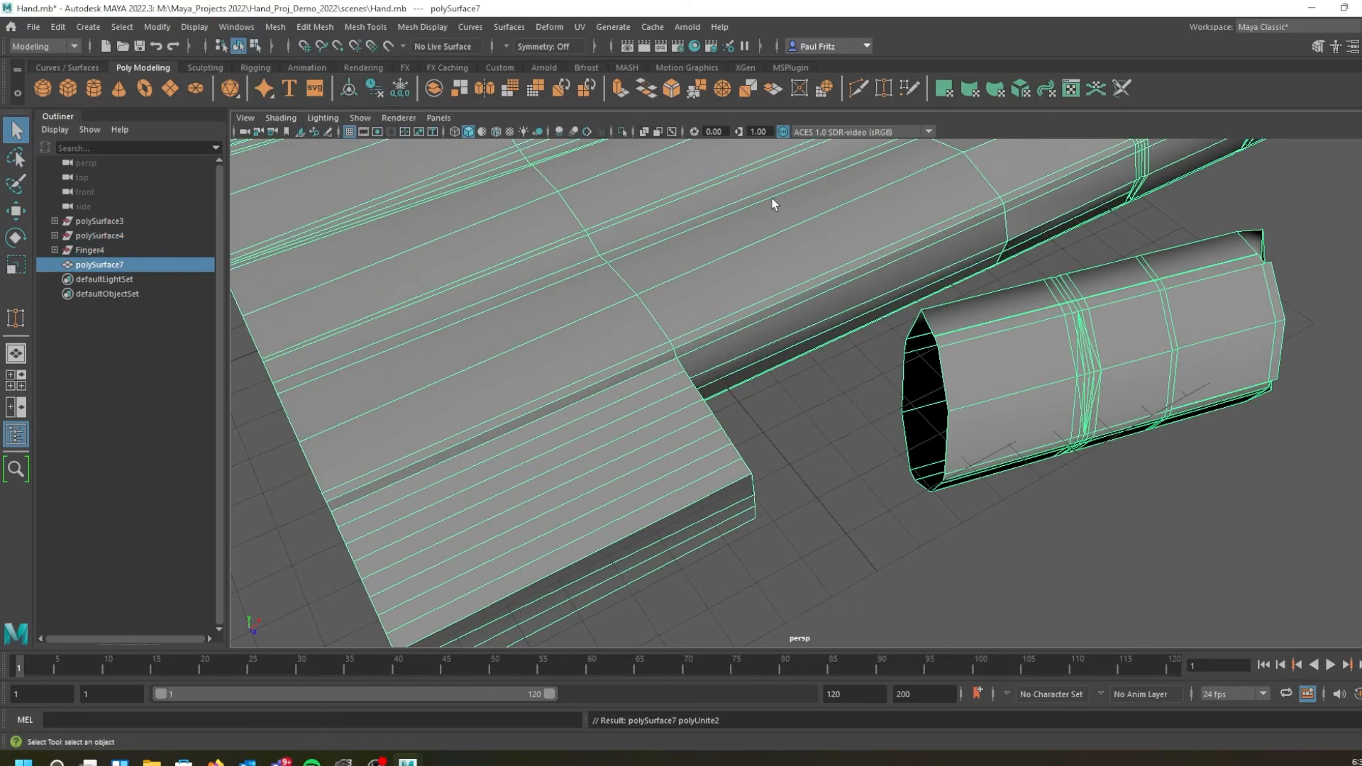
pyautogui.moveTo(735, 226); pyautogui.dragTo(663, 232, button='right')
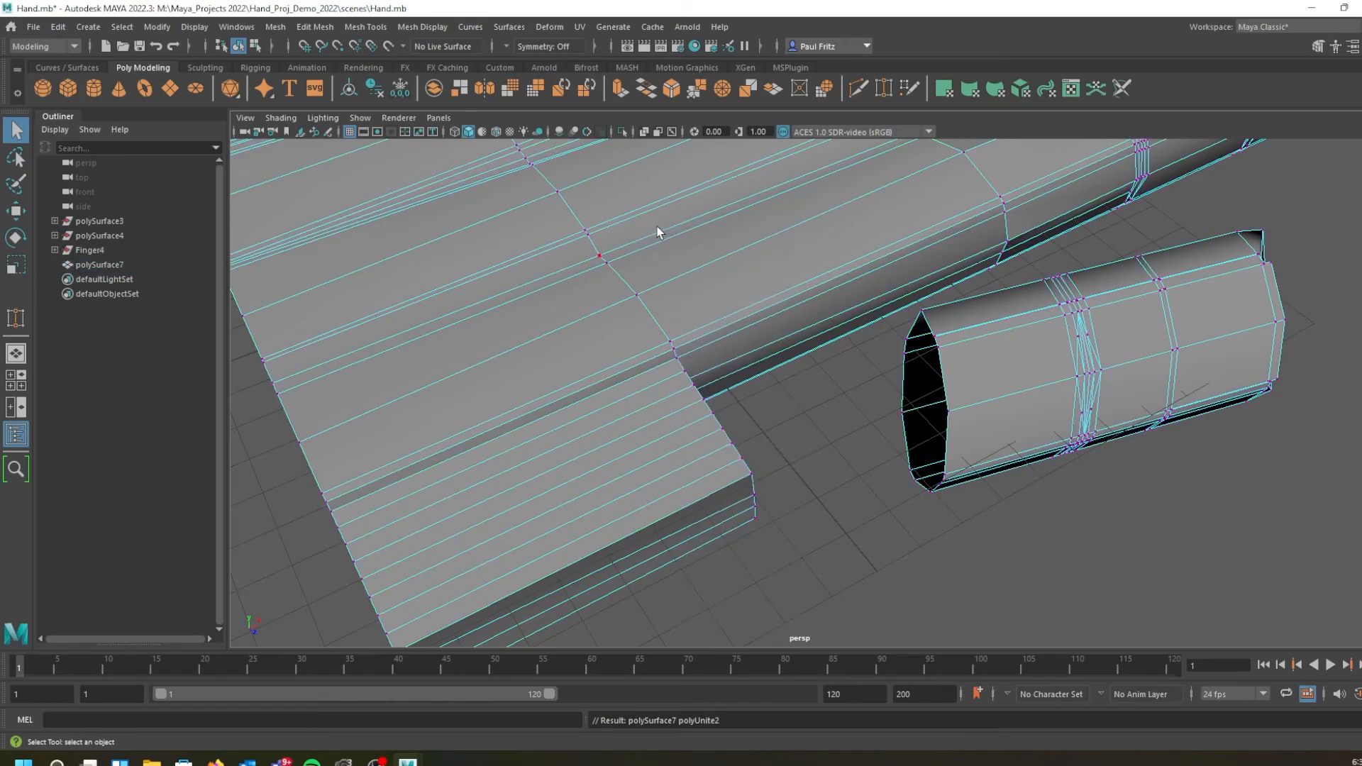
# Use Target Weld to merge the two vertices on the thumb base's outer side into the finger's nearest opening vertex
pyautogui.click(883, 88)
pyautogui.keyDown('alt'); pyautogui.moveTo(764, 394); pyautogui.dragTo(674, 291); pyautogui.keyUp('alt')
pyautogui.moveTo(673, 403)
pyautogui.keyDown('alt'); pyautogui.mouseDown()
pyautogui.moveTo(647, 386)
pyautogui.moveTo(676, 406)
pyautogui.mouseUp(); pyautogui.keyUp('alt')
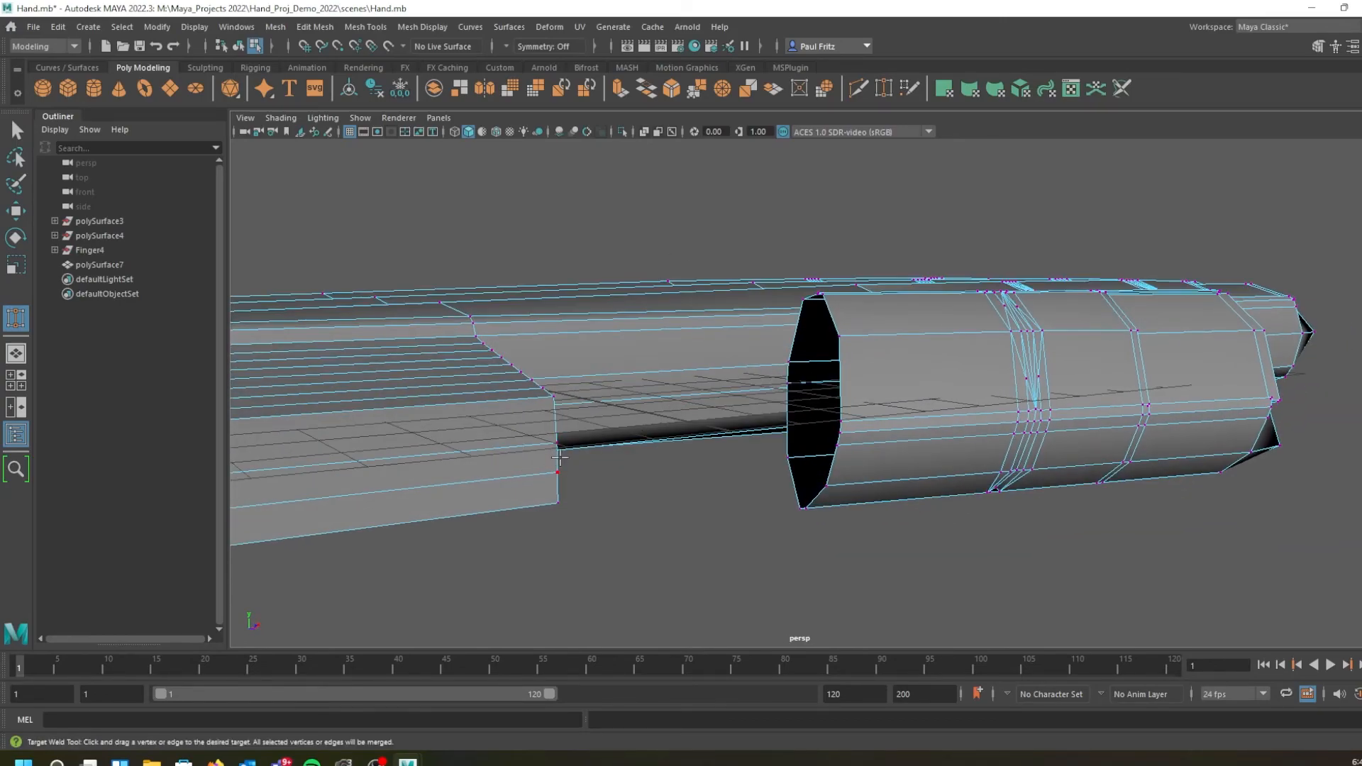
pyautogui.moveTo(557, 442); pyautogui.dragTo(837, 433)
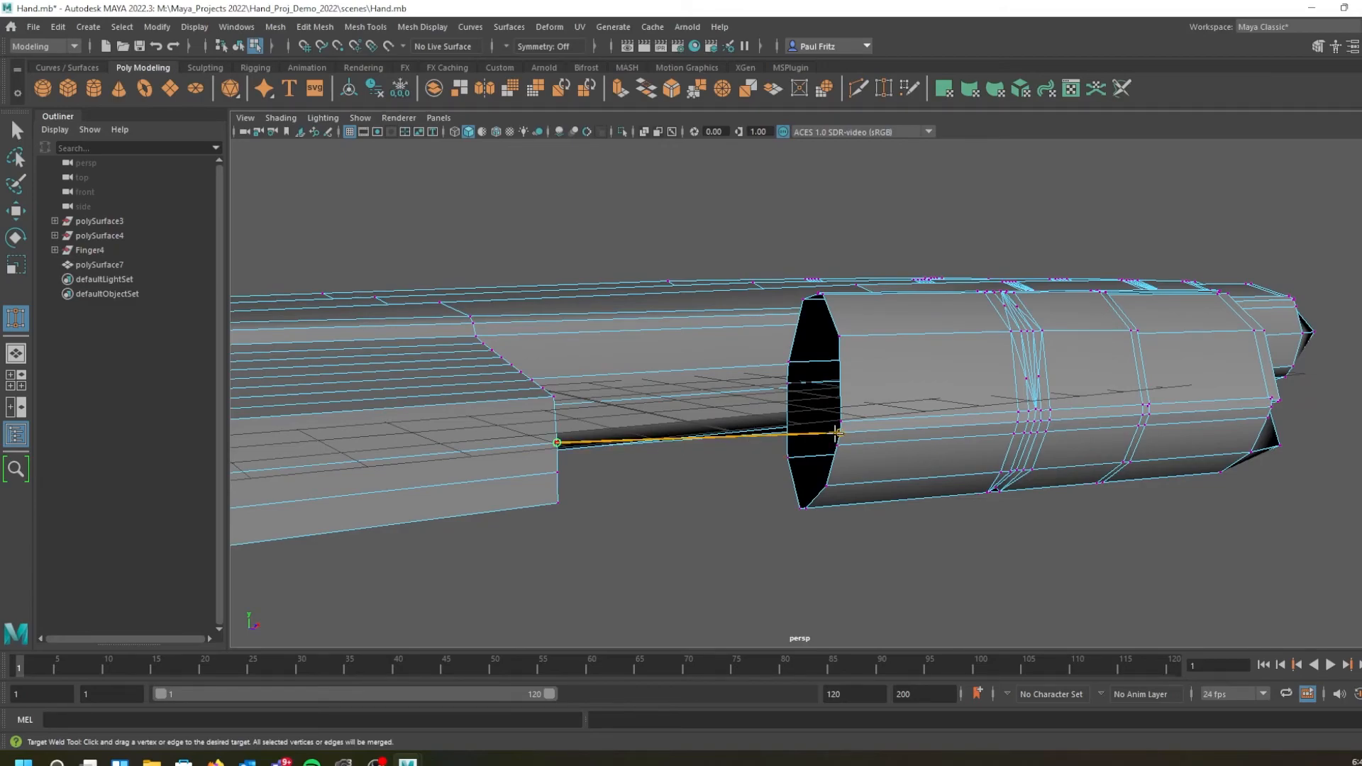
pyautogui.moveTo(835, 425); pyautogui.dragTo(838, 430)
pyautogui.moveTo(556, 472); pyautogui.dragTo(838, 433)
# Weld the thumb base's lower outer corner and the first underside vertices to successive vertices on the finger's lower rim
pyautogui.scroll(5, 1007, 288)
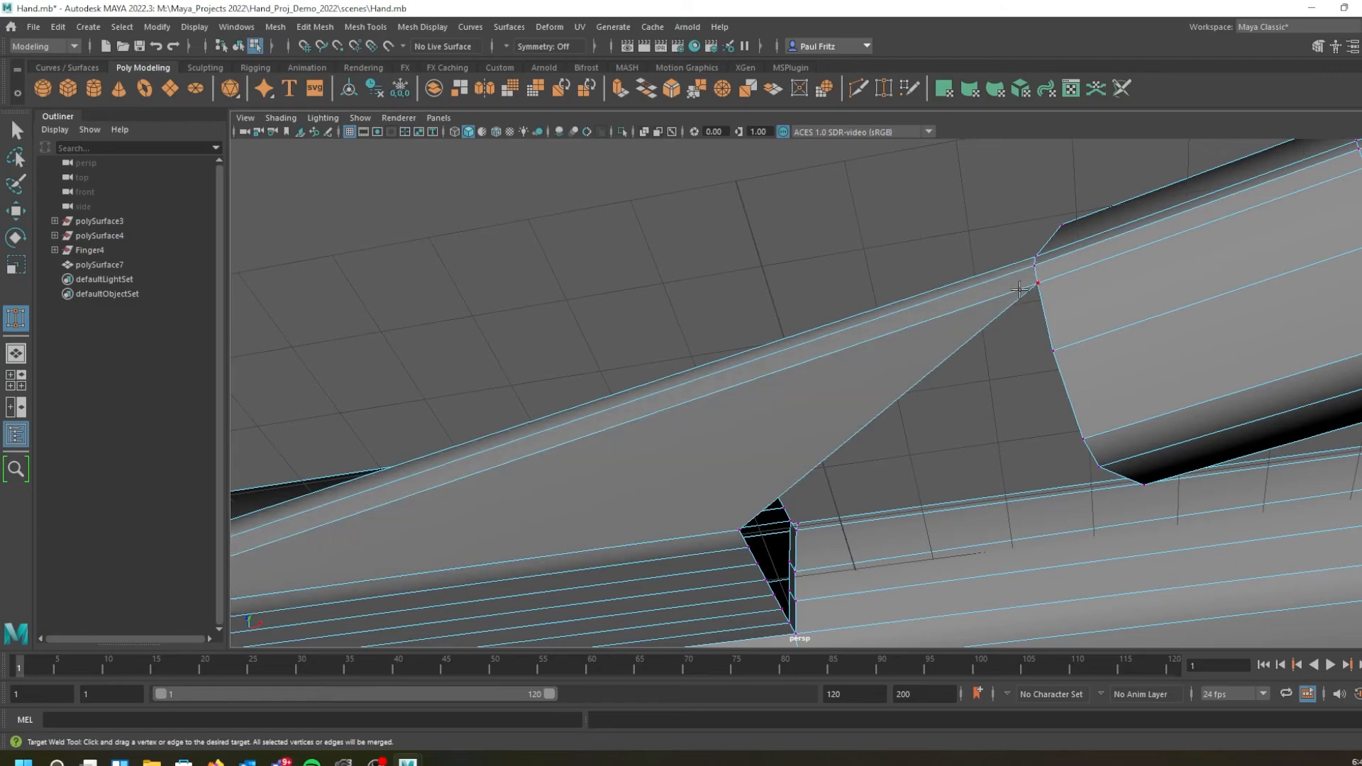
pyautogui.moveTo(740, 530); pyautogui.dragTo(1055, 334)
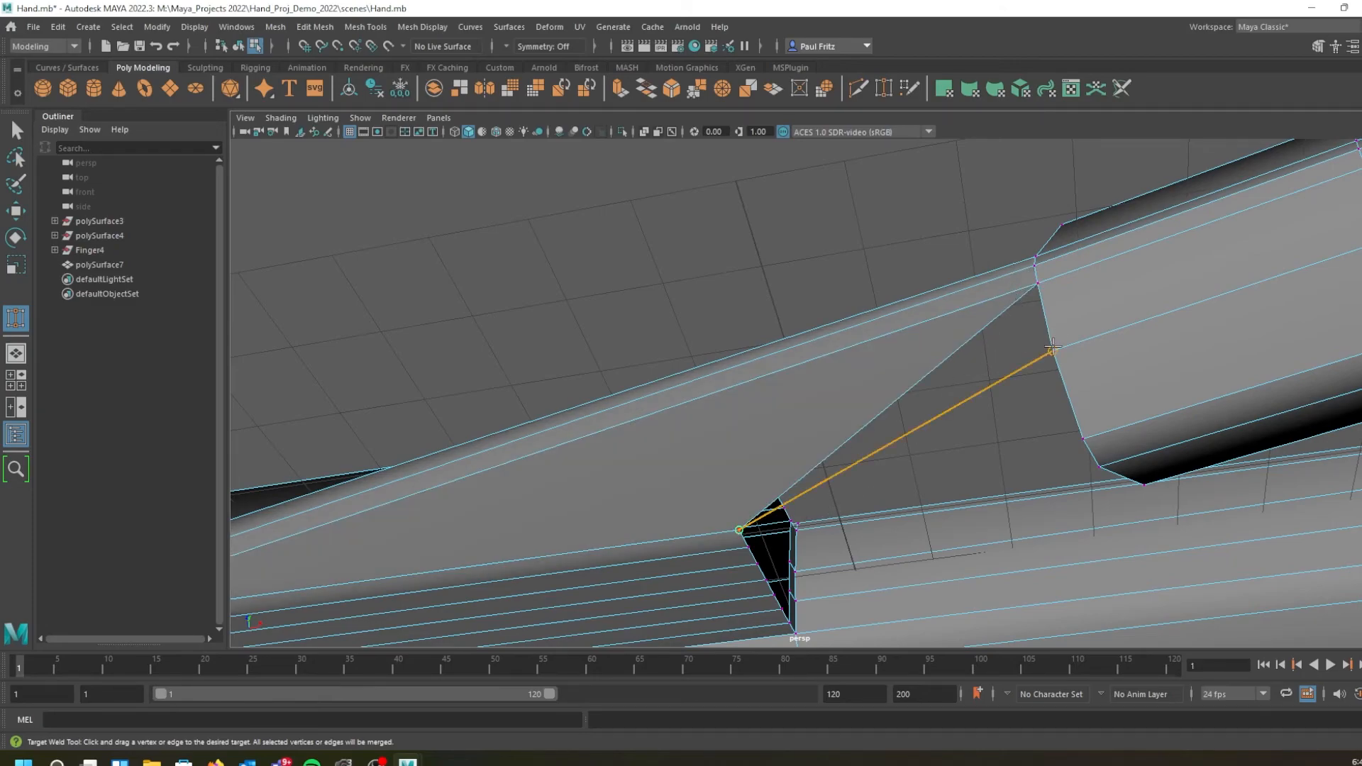
pyautogui.moveTo(1053, 346); pyautogui.dragTo(1053, 347)
pyautogui.keyDown('alt'); pyautogui.moveTo(1036, 373); pyautogui.dragTo(988, 263, button='middle'); pyautogui.keyUp('alt')
pyautogui.moveTo(711, 459); pyautogui.dragTo(858, 291)
pyautogui.moveTo(649, 490); pyautogui.dragTo(892, 198)
# Weld the next underside vertices of the thumb base to the finger's lower rim, undoing and redoing the weld that skips a vertex
pyautogui.keyDown('alt'); pyautogui.moveTo(909, 295); pyautogui.dragTo(780, 563); pyautogui.keyUp('alt')
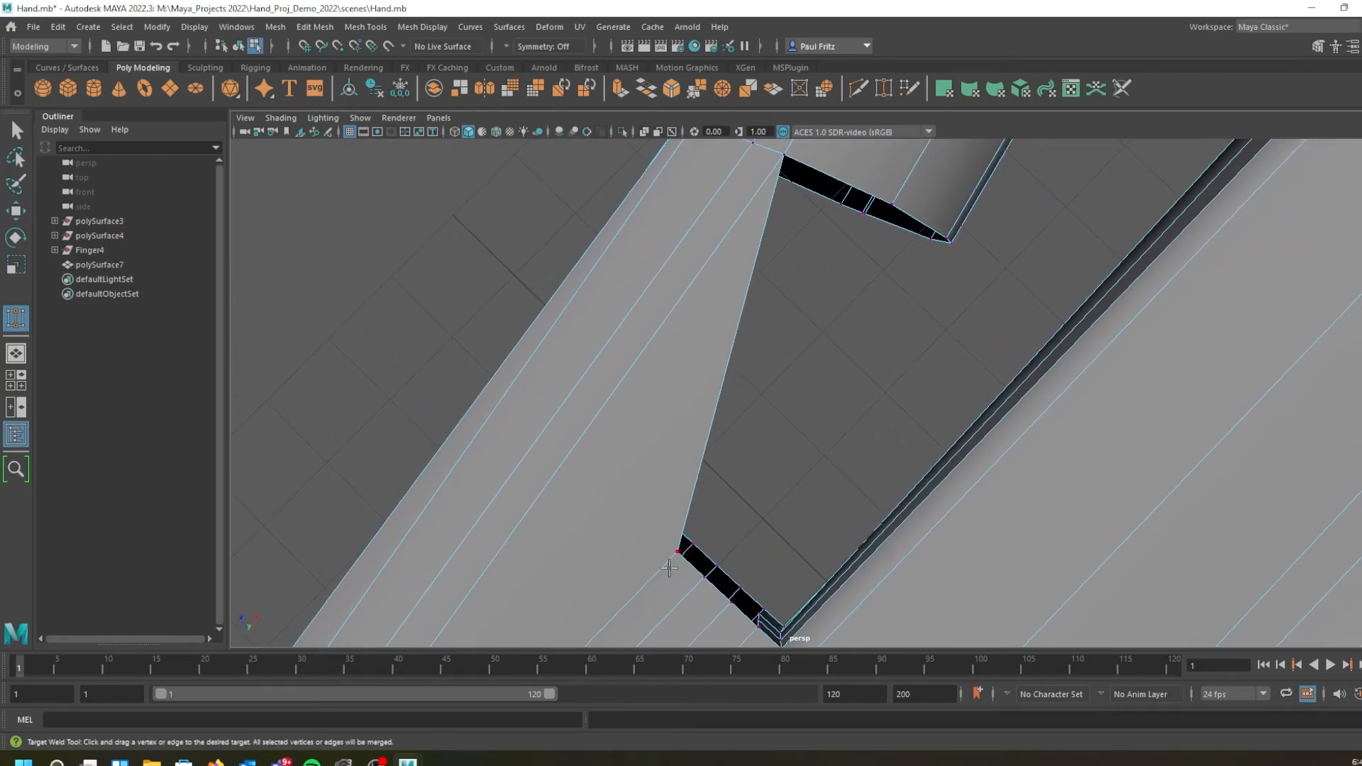
pyautogui.moveTo(677, 551); pyautogui.dragTo(890, 207)
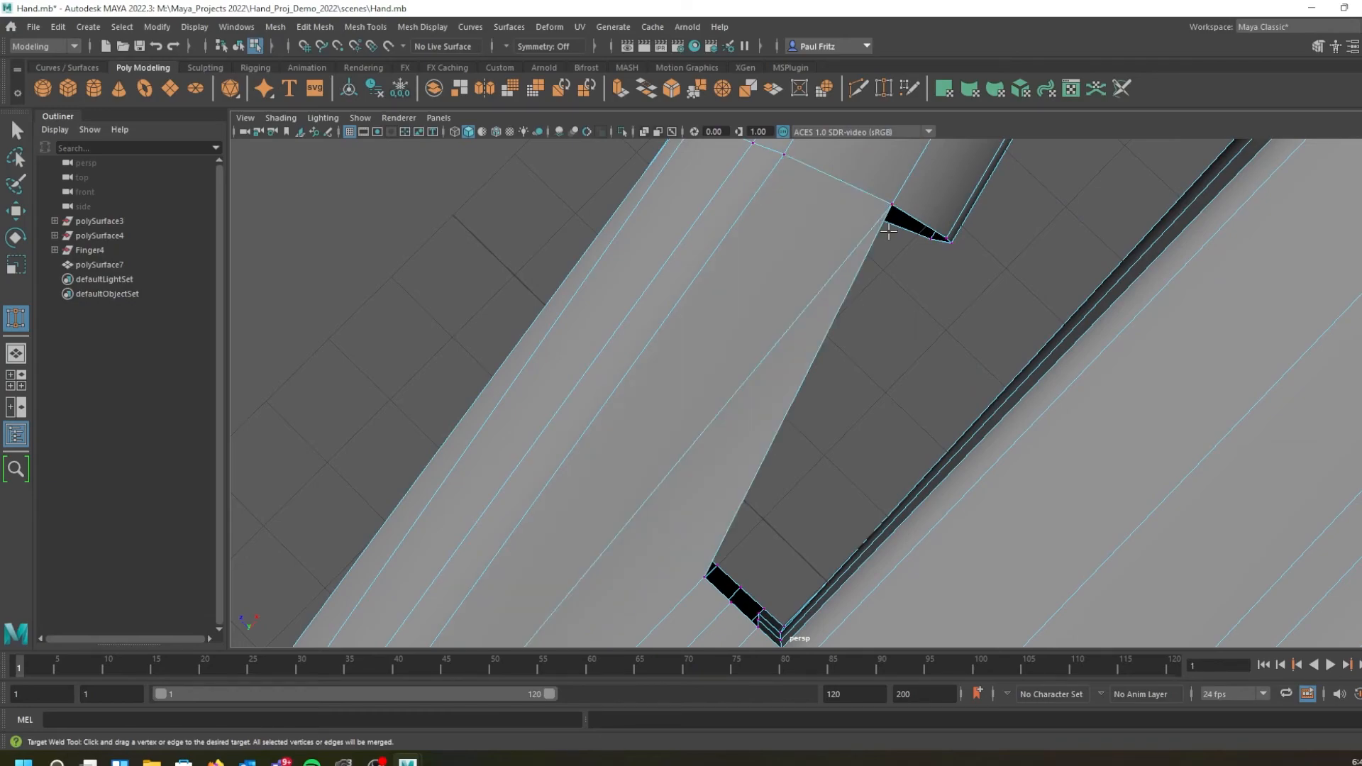
pyautogui.keyDown('alt'); pyautogui.moveTo(882, 295); pyautogui.dragTo(836, 286); pyautogui.keyUp('alt')
pyautogui.keyDown('alt'); pyautogui.moveTo(833, 356); pyautogui.dragTo(374, 520); pyautogui.keyUp('alt')
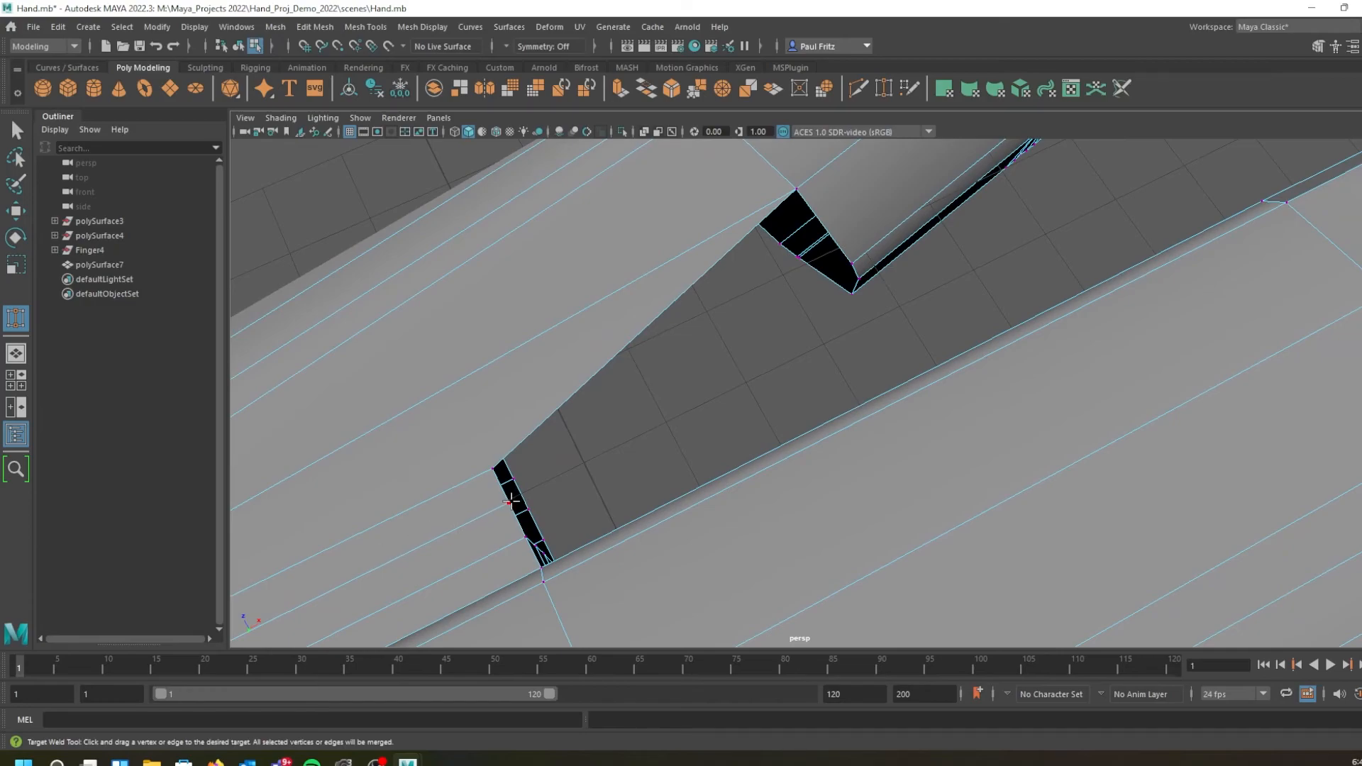
pyautogui.moveTo(510, 502); pyautogui.dragTo(849, 264)
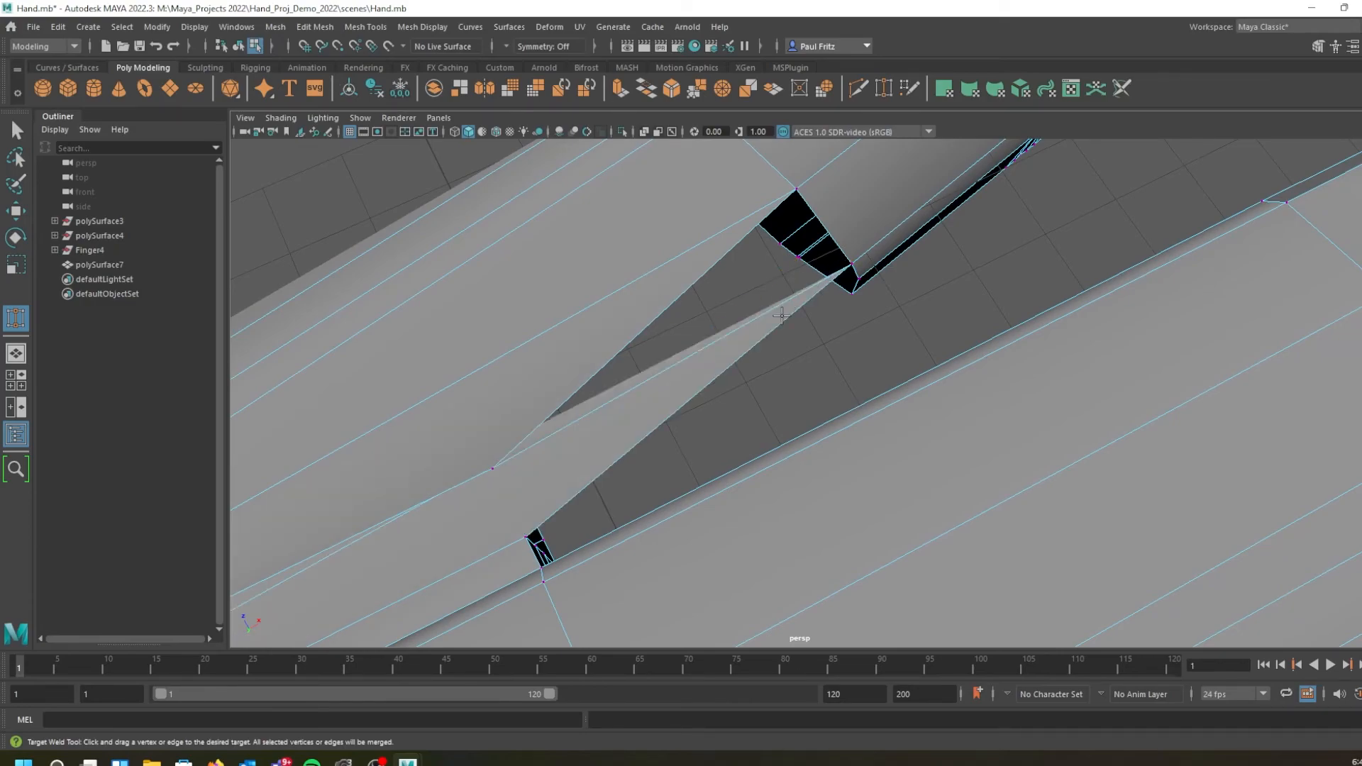
pyautogui.hotkey('ctrl', 'z')
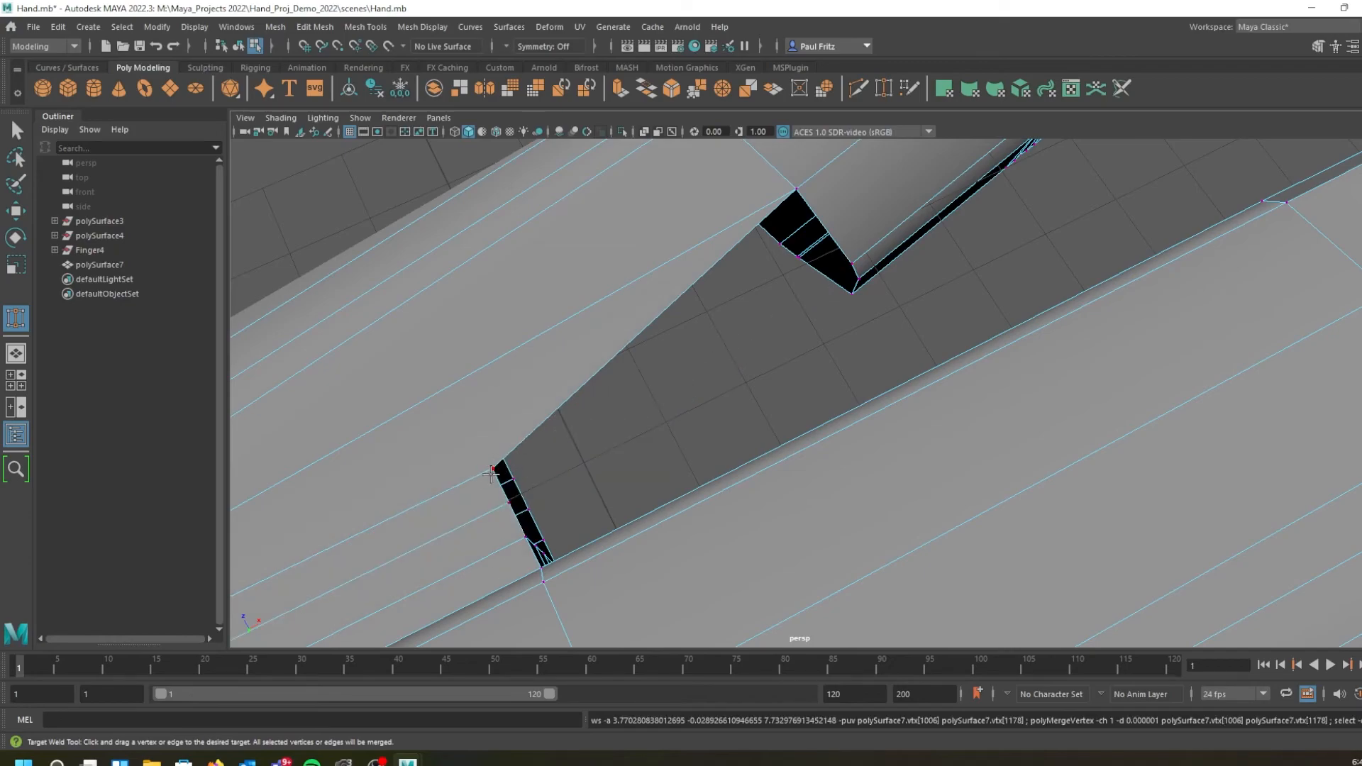
pyautogui.moveTo(489, 468); pyautogui.dragTo(860, 239)
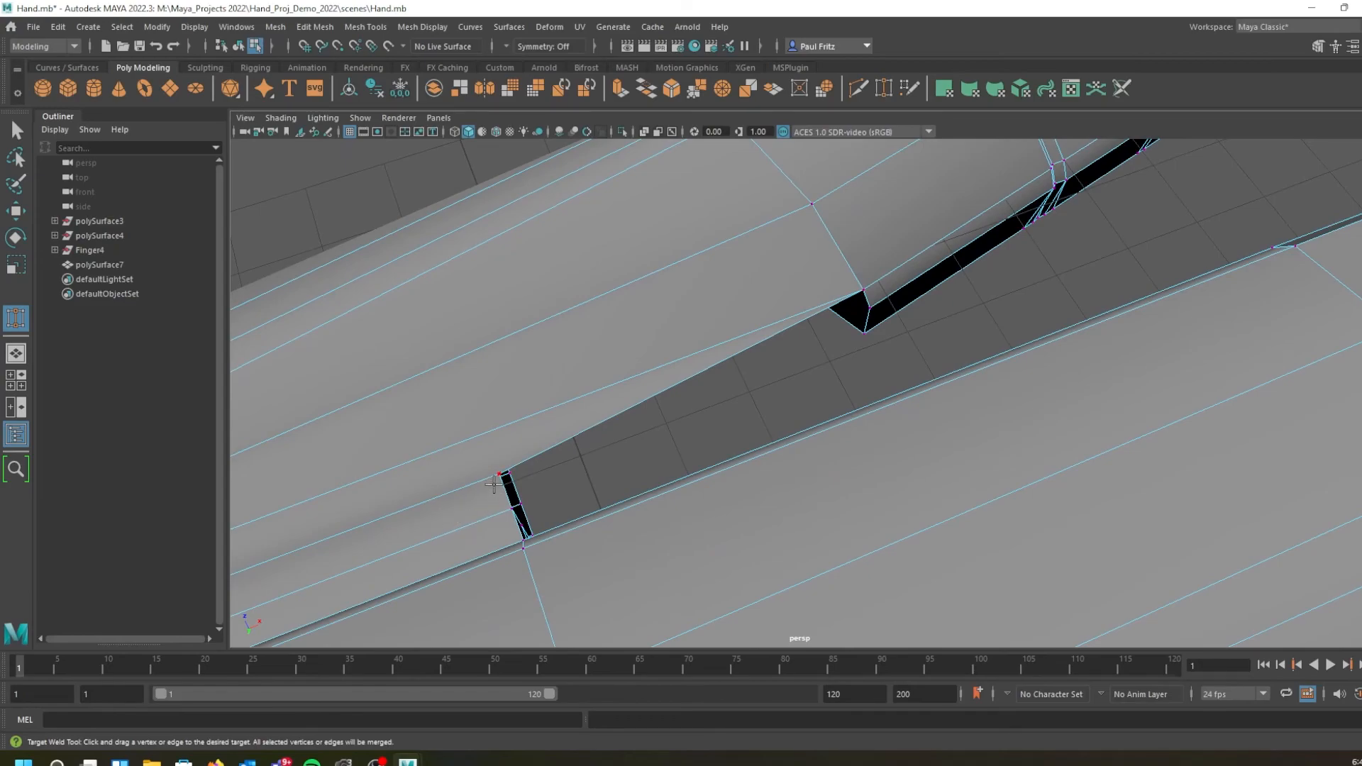
# Weld the following underside vertex in order to the finger's inner lower corner, undoing the weld made from the wrong vertex
pyautogui.moveTo(499, 469)
pyautogui.keyDown('alt'); pyautogui.mouseDown()
pyautogui.moveTo(504, 510)
pyautogui.moveTo(477, 487)
pyautogui.moveTo(492, 474)
pyautogui.moveTo(474, 477)
pyautogui.mouseUp(); pyautogui.keyUp('alt')
pyautogui.moveTo(500, 423); pyautogui.dragTo(919, 298)
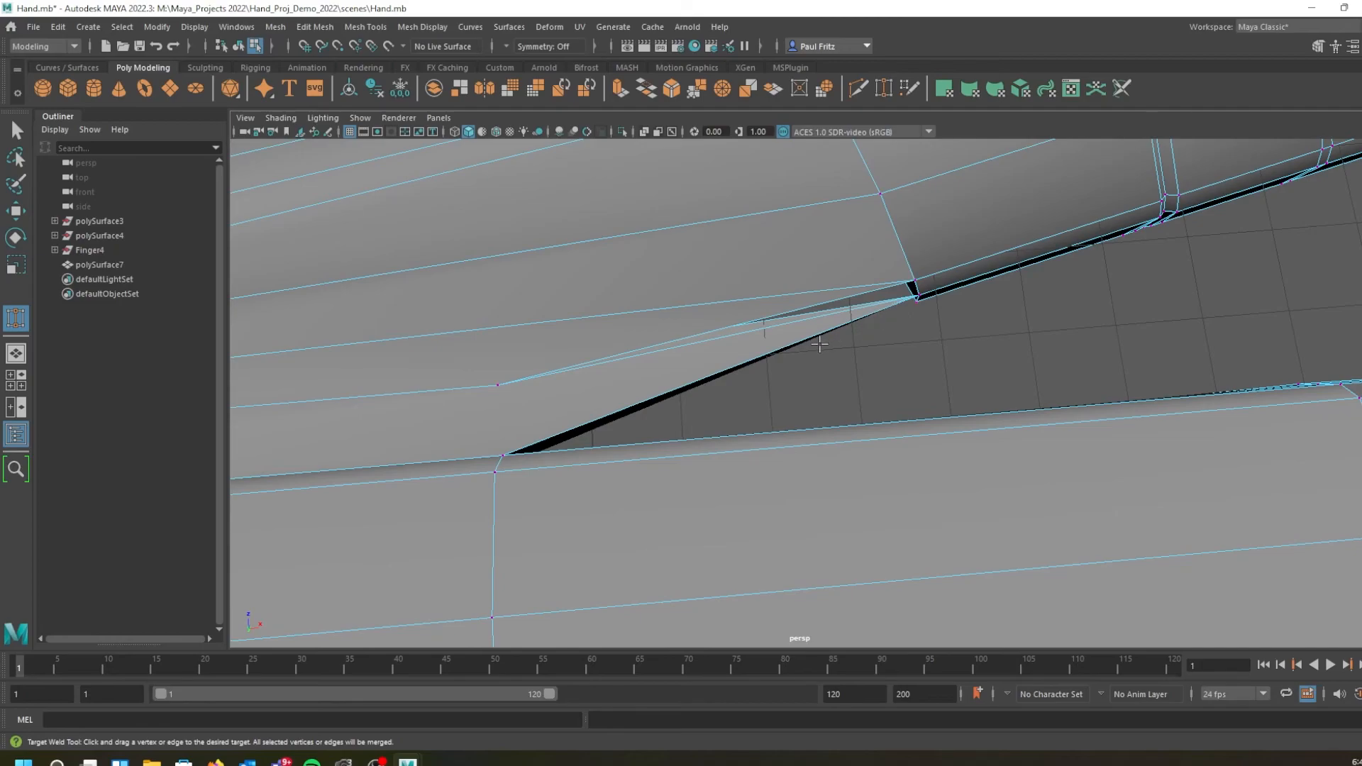
pyautogui.hotkey('ctrl', 'z')
pyautogui.moveTo(501, 387); pyautogui.dragTo(925, 293)
# Weld the thumb base's inner side and inner top corner vertices, beside the index finger, to the finger's inner opening edge
pyautogui.keyDown('alt'); pyautogui.moveTo(745, 386); pyautogui.dragTo(545, 433); pyautogui.keyUp('alt')
pyautogui.keyDown('alt'); pyautogui.moveTo(767, 350); pyautogui.dragTo(709, 290); pyautogui.keyUp('alt')
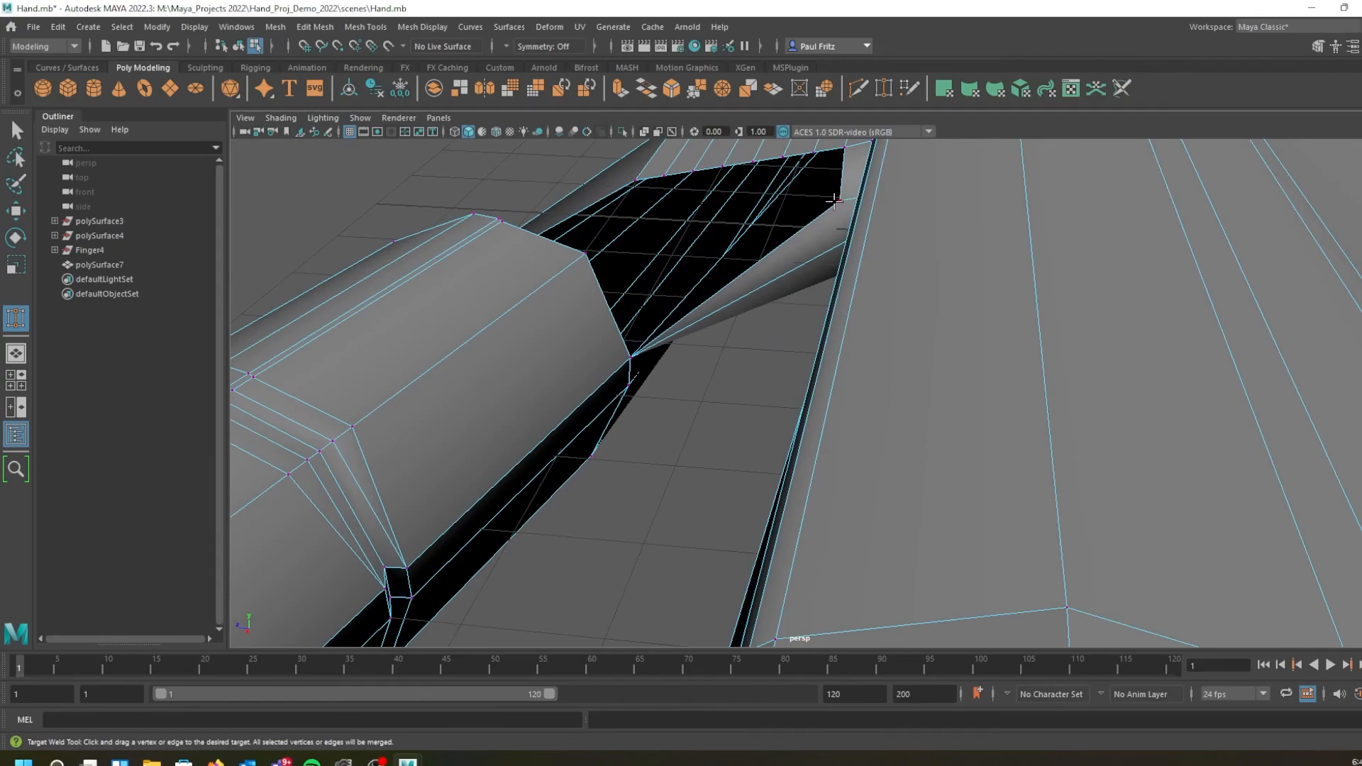
pyautogui.moveTo(841, 201); pyautogui.dragTo(708, 336)
pyautogui.moveTo(742, 435)
pyautogui.keyDown('alt'); pyautogui.mouseDown()
pyautogui.moveTo(723, 405)
pyautogui.moveTo(638, 398)
pyautogui.moveTo(721, 414)
pyautogui.moveTo(729, 433)
pyautogui.mouseUp(); pyautogui.keyUp('alt')
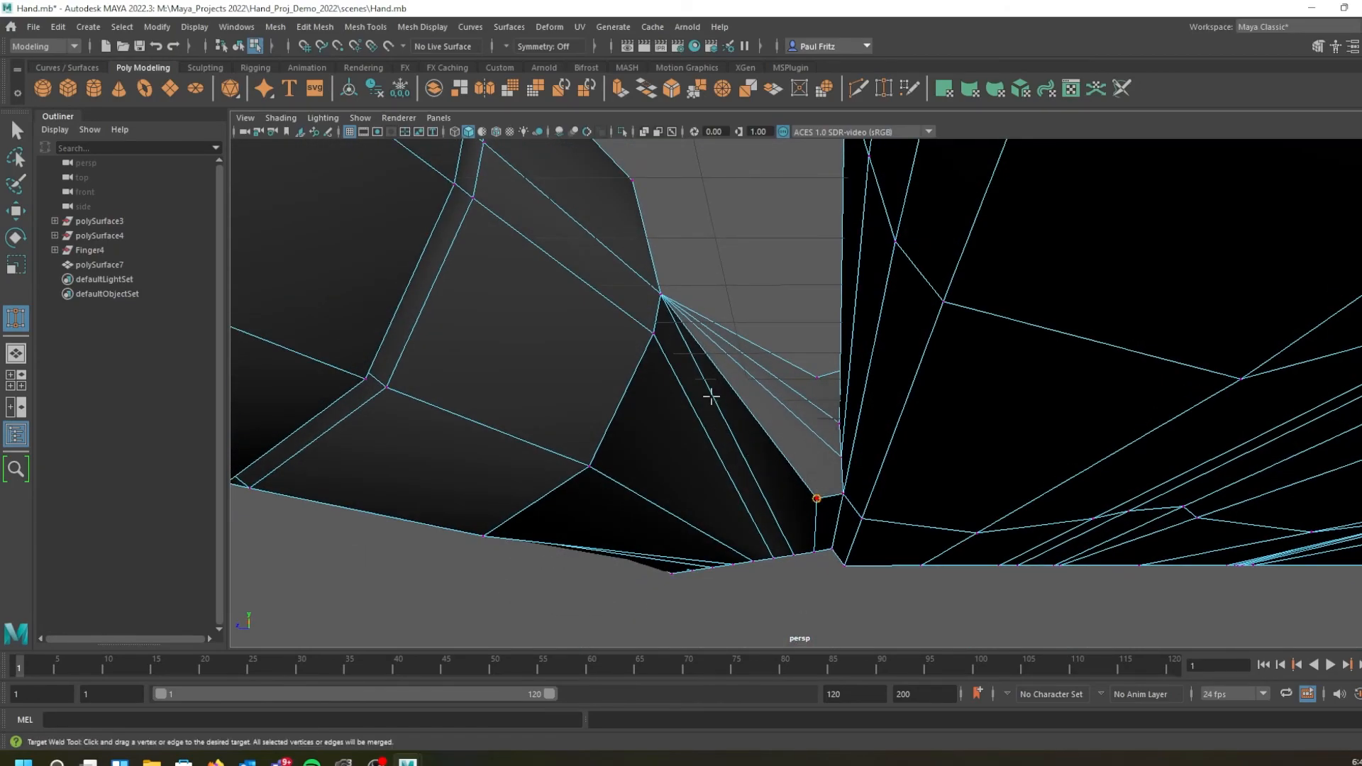
pyautogui.keyDown('alt'); pyautogui.moveTo(670, 298); pyautogui.dragTo(678, 335); pyautogui.keyUp('alt')
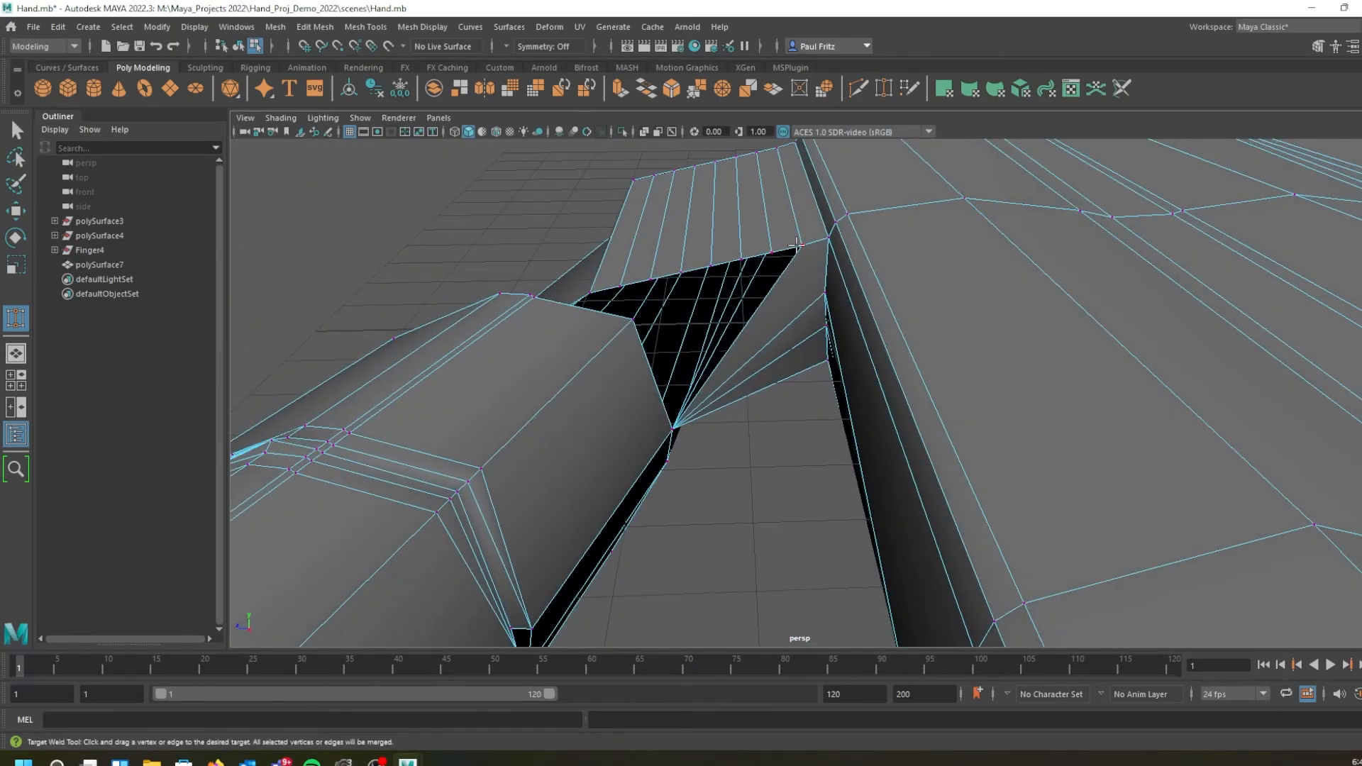
pyautogui.moveTo(798, 252); pyautogui.dragTo(875, 325)
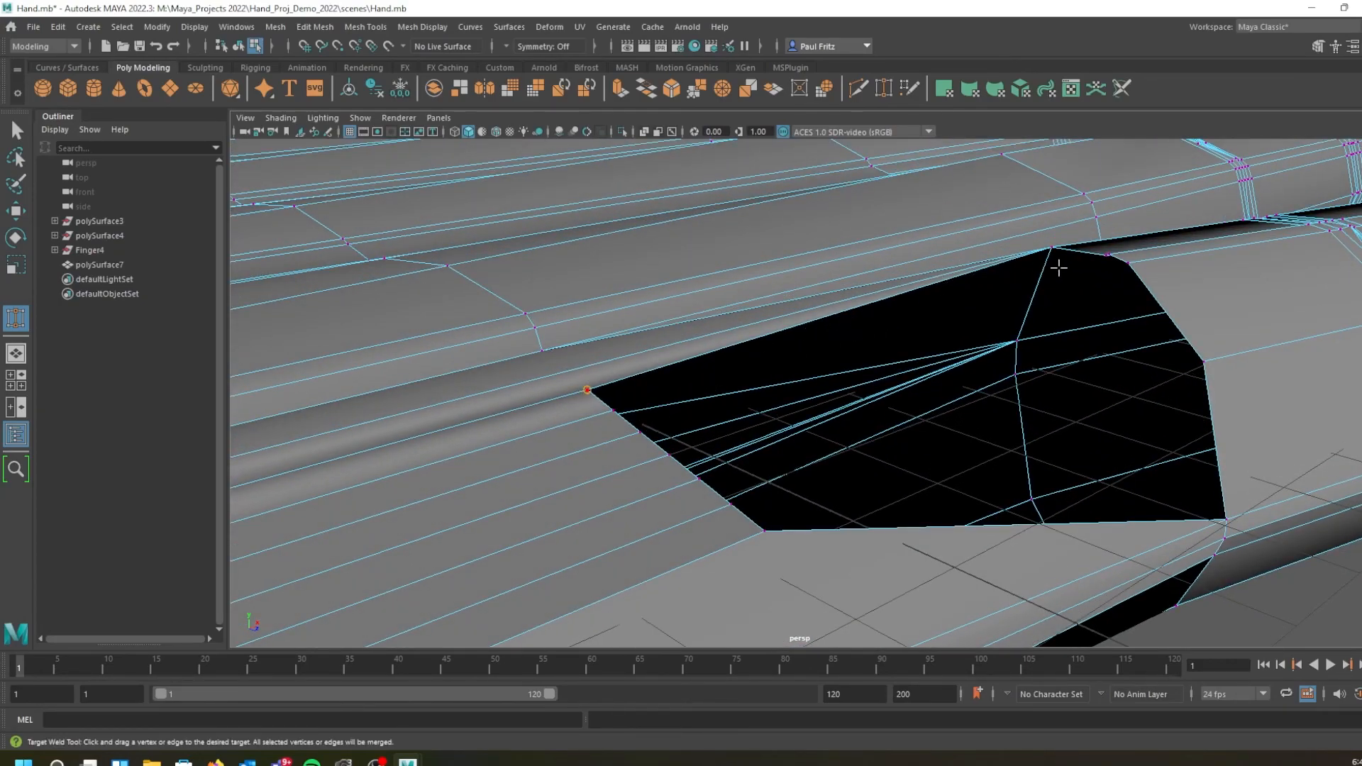
# Weld the next vertices along the thumb base's top edge to the matching vertices on the finger's upper rim
pyautogui.moveTo(1093, 260); pyautogui.dragTo(1064, 267)
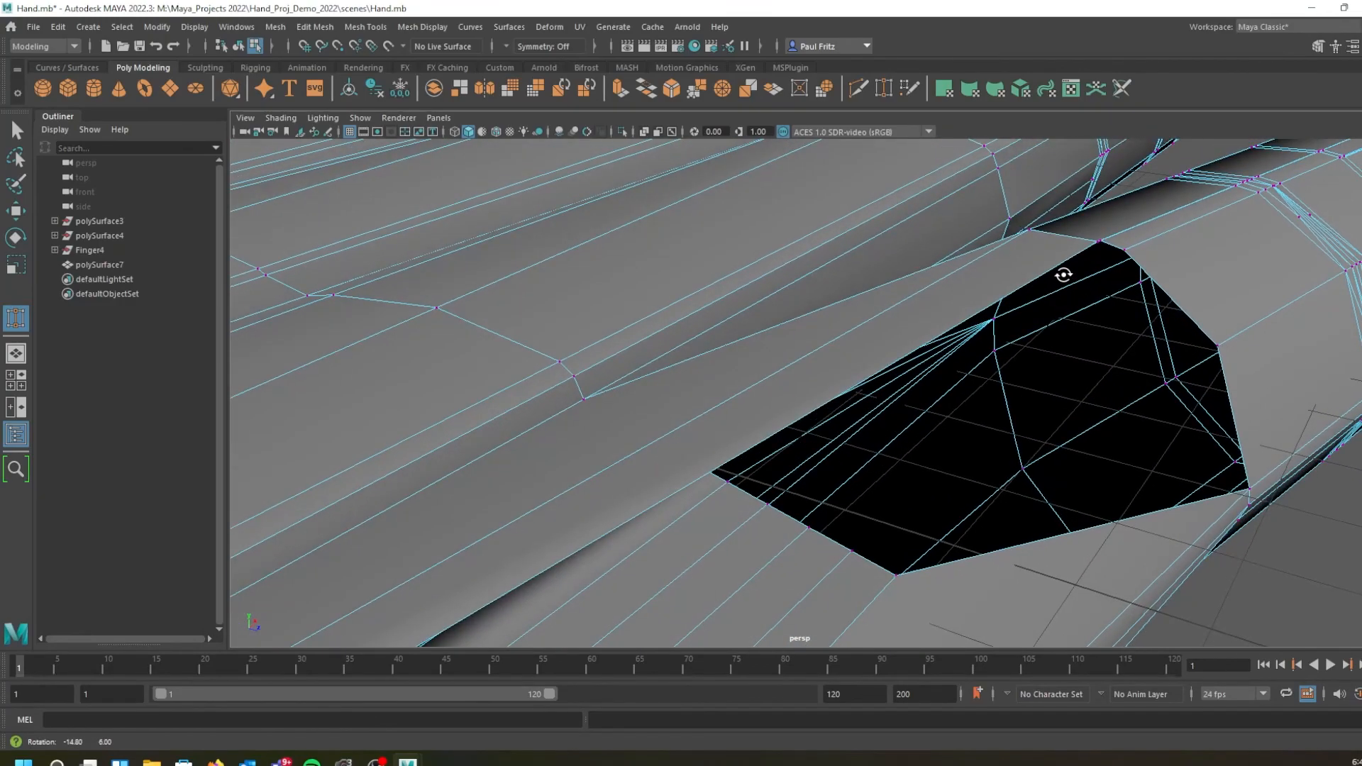
pyautogui.moveTo(976, 317); pyautogui.dragTo(1108, 247)
pyautogui.keyDown('alt'); pyautogui.moveTo(1035, 298); pyautogui.dragTo(759, 288); pyautogui.keyUp('alt')
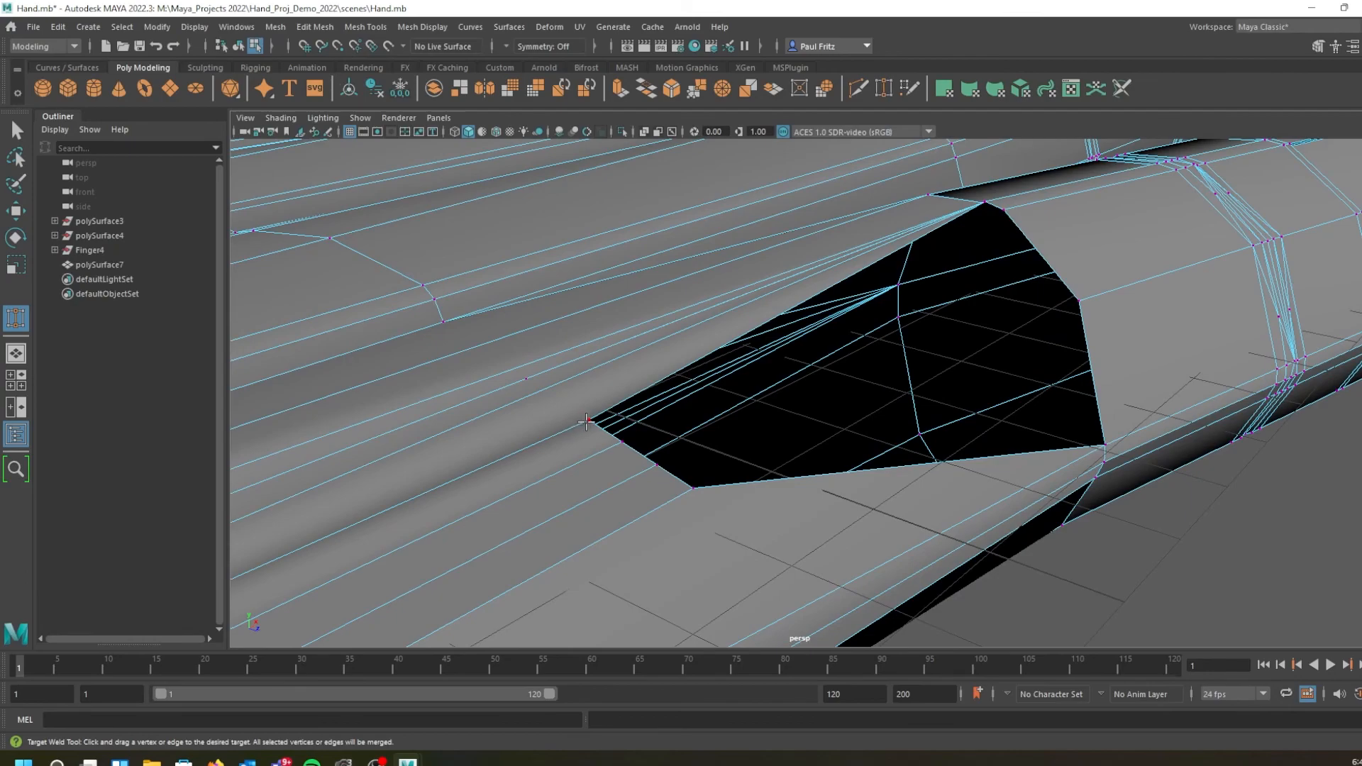
pyautogui.moveTo(917, 245); pyautogui.dragTo(1003, 220)
pyautogui.keyDown('alt'); pyautogui.moveTo(972, 280); pyautogui.dragTo(910, 240, button='middle'); pyautogui.keyUp('alt')
pyautogui.moveTo(551, 398); pyautogui.dragTo(1019, 261)
# Examine the remaining gap between the thumb base and finger, selecting the base edge that runs into it
pyautogui.keyDown('alt'); pyautogui.moveTo(929, 330); pyautogui.dragTo(812, 327); pyautogui.keyUp('alt')
pyautogui.moveTo(504, 403)
pyautogui.keyDown('alt'); pyautogui.mouseDown()
pyautogui.moveTo(499, 381)
pyautogui.moveTo(503, 410)
pyautogui.mouseUp(); pyautogui.keyUp('alt')
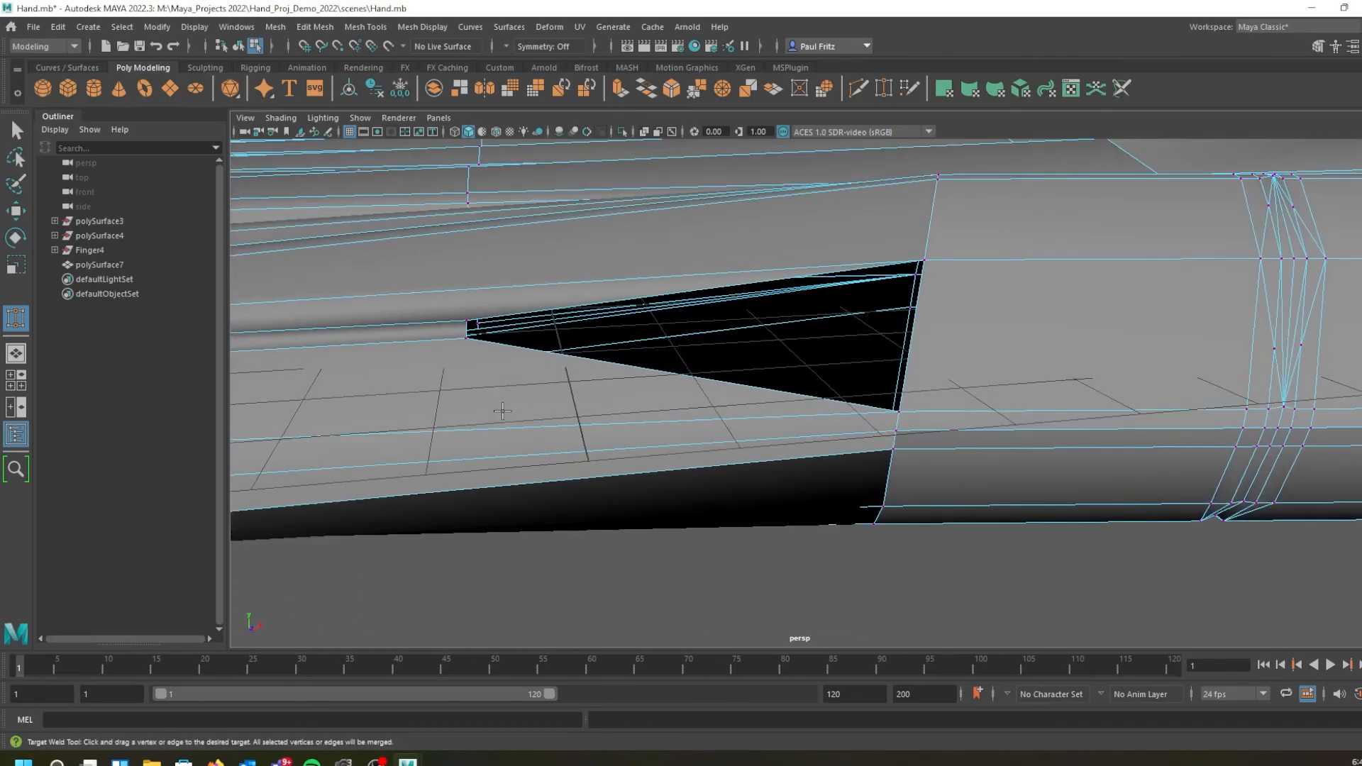
pyautogui.keyDown('alt'); pyautogui.moveTo(502, 411); pyautogui.dragTo(561, 465, button='middle'); pyautogui.keyUp('alt')
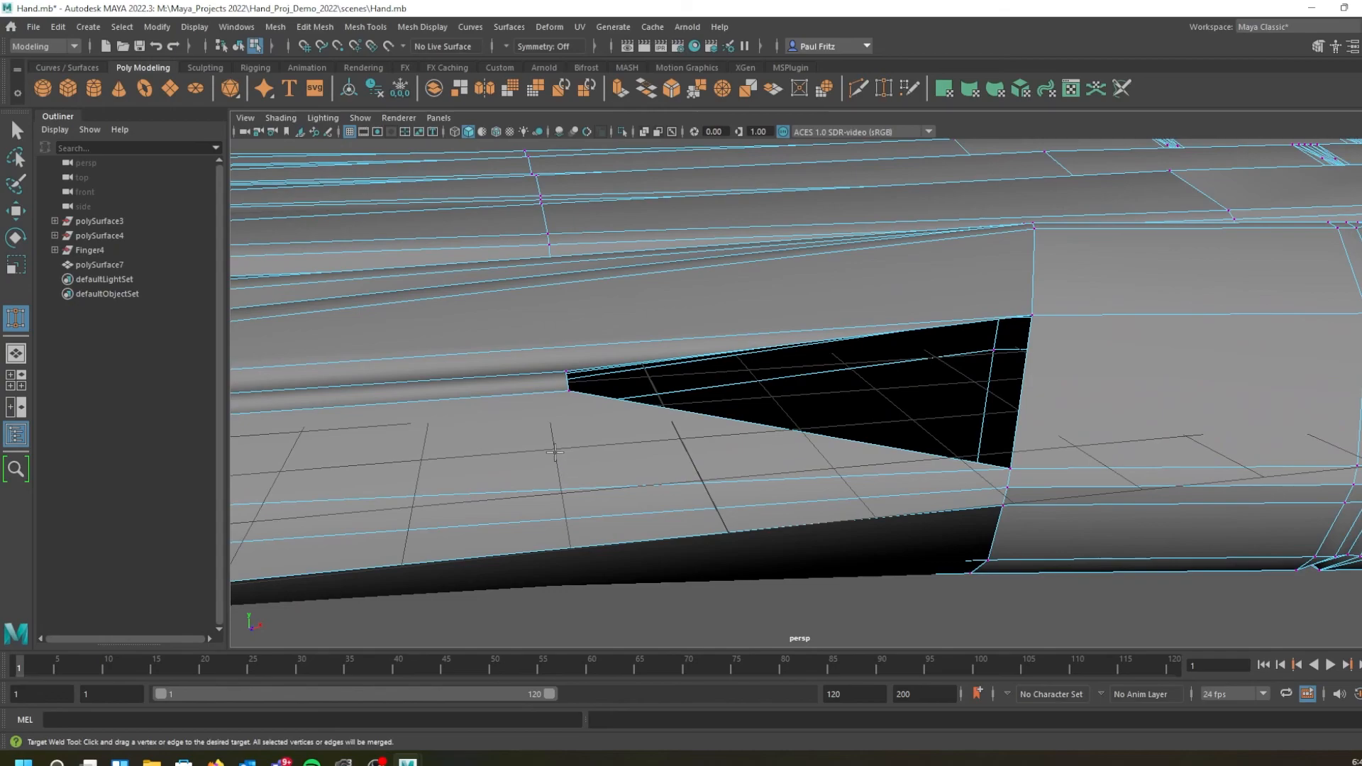
pyautogui.keyDown('alt'); pyautogui.moveTo(533, 456); pyautogui.dragTo(504, 472); pyautogui.keyUp('alt')
pyautogui.keyDown('alt'); pyautogui.moveTo(425, 448); pyautogui.dragTo(432, 420); pyautogui.keyUp('alt')
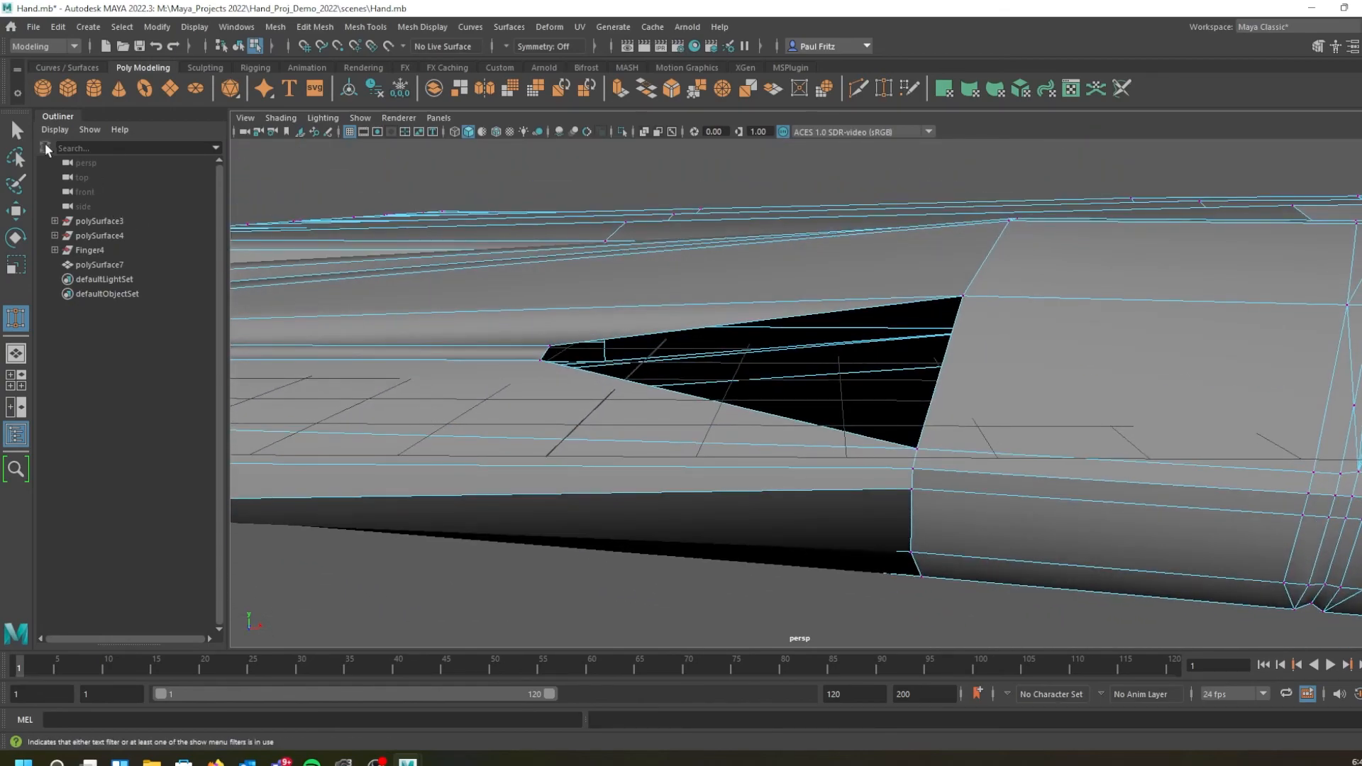
pyautogui.click(16, 131)
pyautogui.moveTo(482, 349); pyautogui.dragTo(473, 305, button='right')
pyautogui.click(485, 346)
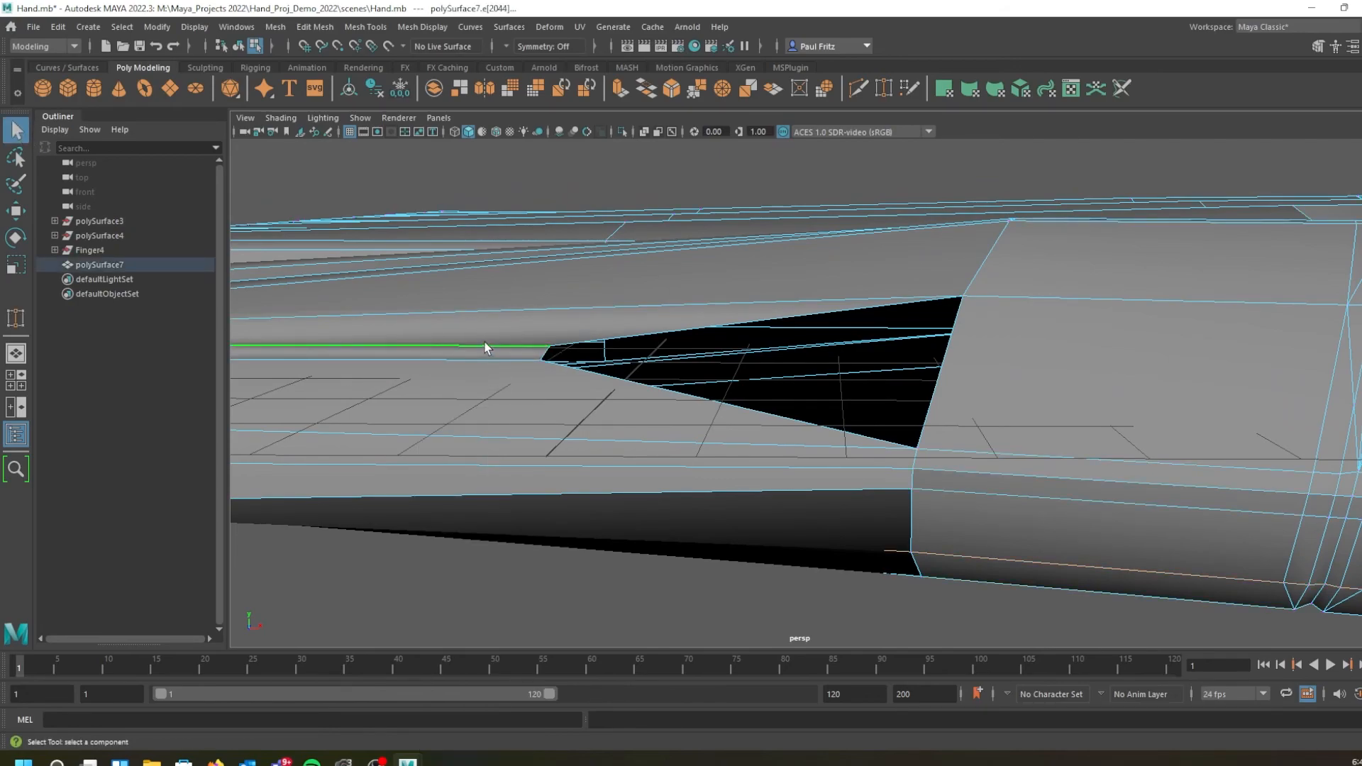
pyautogui.keyDown('alt'); pyautogui.moveTo(546, 361); pyautogui.dragTo(575, 300); pyautogui.keyUp('alt')
pyautogui.scroll(-3, 737, 339)
pyautogui.keyDown('alt'); pyautogui.moveTo(927, 343); pyautogui.dragTo(674, 420, button='middle'); pyautogui.keyUp('alt')
pyautogui.keyDown('alt'); pyautogui.moveTo(504, 419); pyautogui.dragTo(546, 467); pyautogui.keyUp('alt')
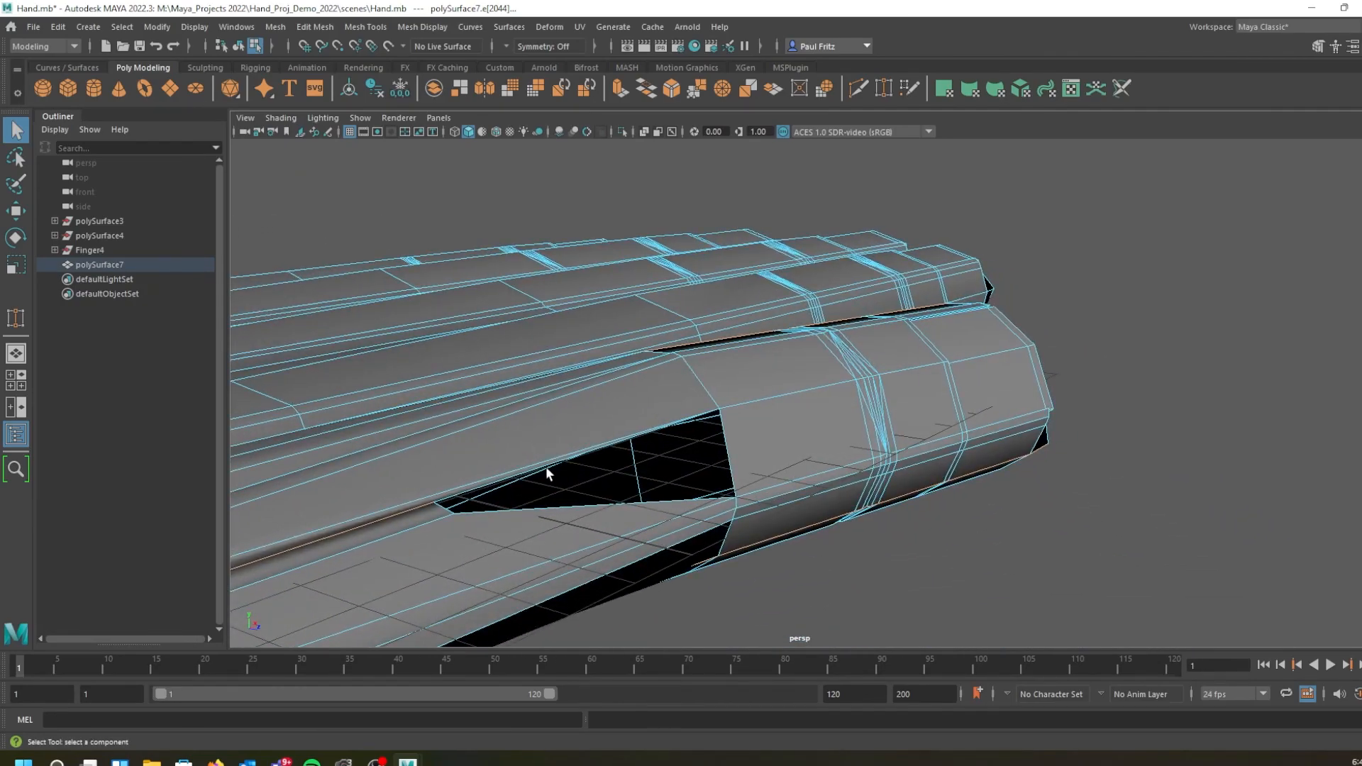
pyautogui.keyDown('alt'); pyautogui.moveTo(546, 467); pyautogui.dragTo(645, 407, button='middle'); pyautogui.keyUp('alt')
pyautogui.keyDown('alt'); pyautogui.moveTo(624, 420); pyautogui.dragTo(556, 422); pyautogui.keyUp('alt')
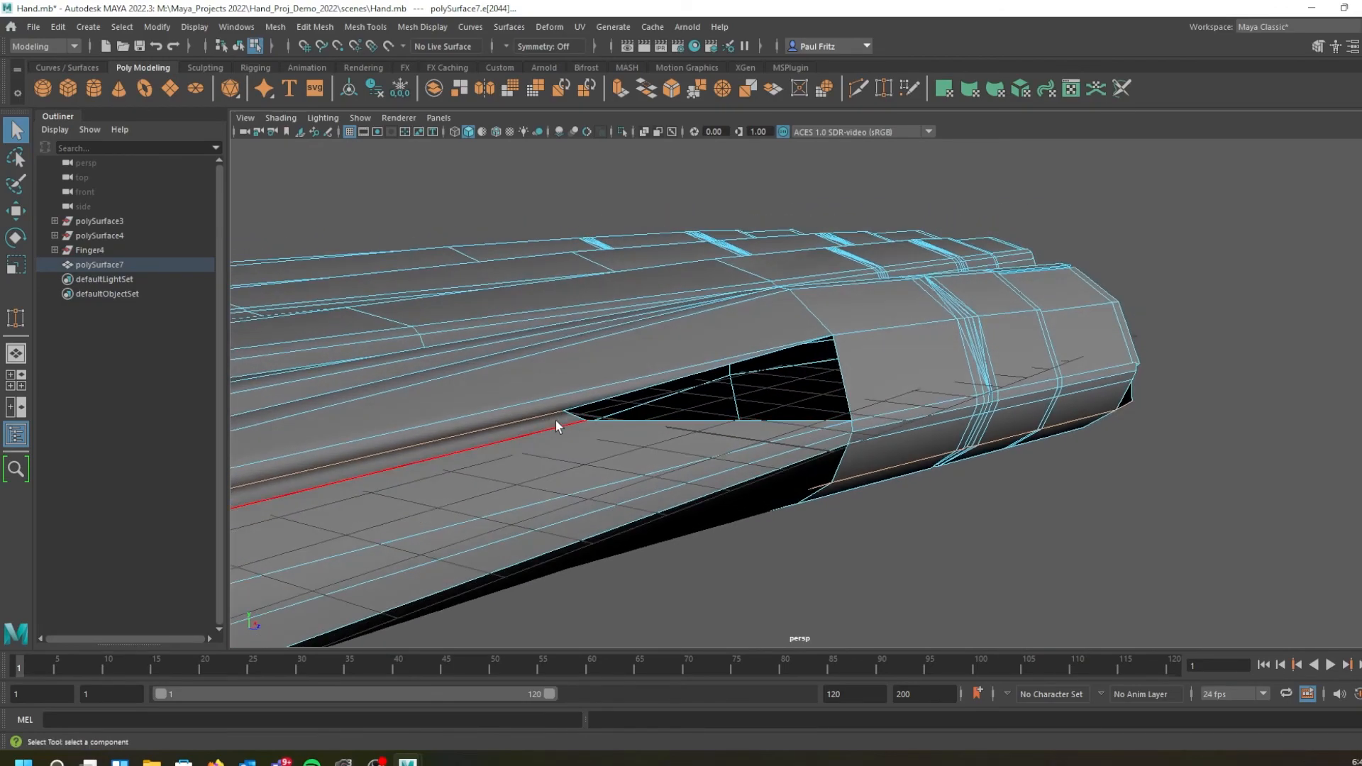
# Return to vertex editing and use Target Weld to merge the last two top vertices into the finger's rim, closing the gap
pyautogui.moveTo(550, 424); pyautogui.dragTo(477, 370, button='right')
pyautogui.keyDown('alt'); pyautogui.moveTo(565, 416); pyautogui.dragTo(455, 454); pyautogui.keyUp('alt')
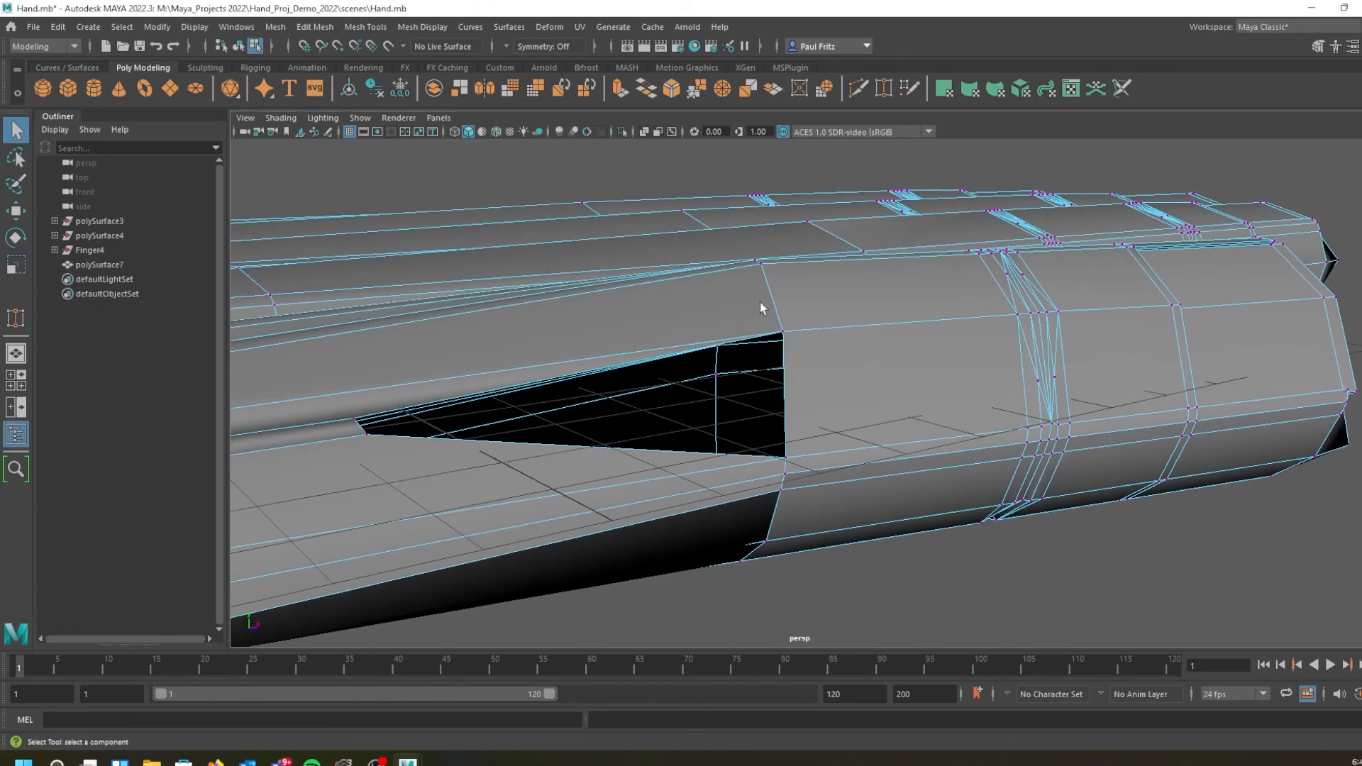
pyautogui.click(883, 87)
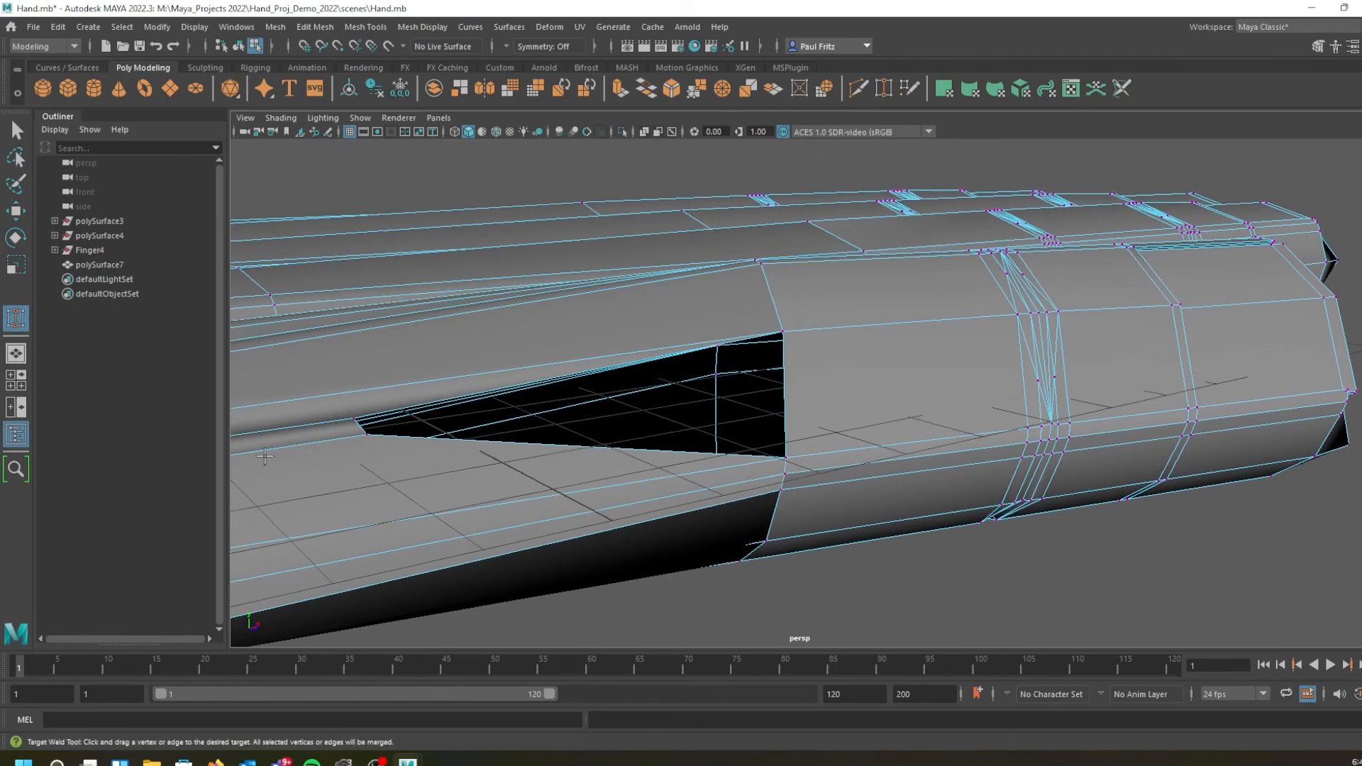
pyautogui.moveTo(355, 417); pyautogui.dragTo(805, 334)
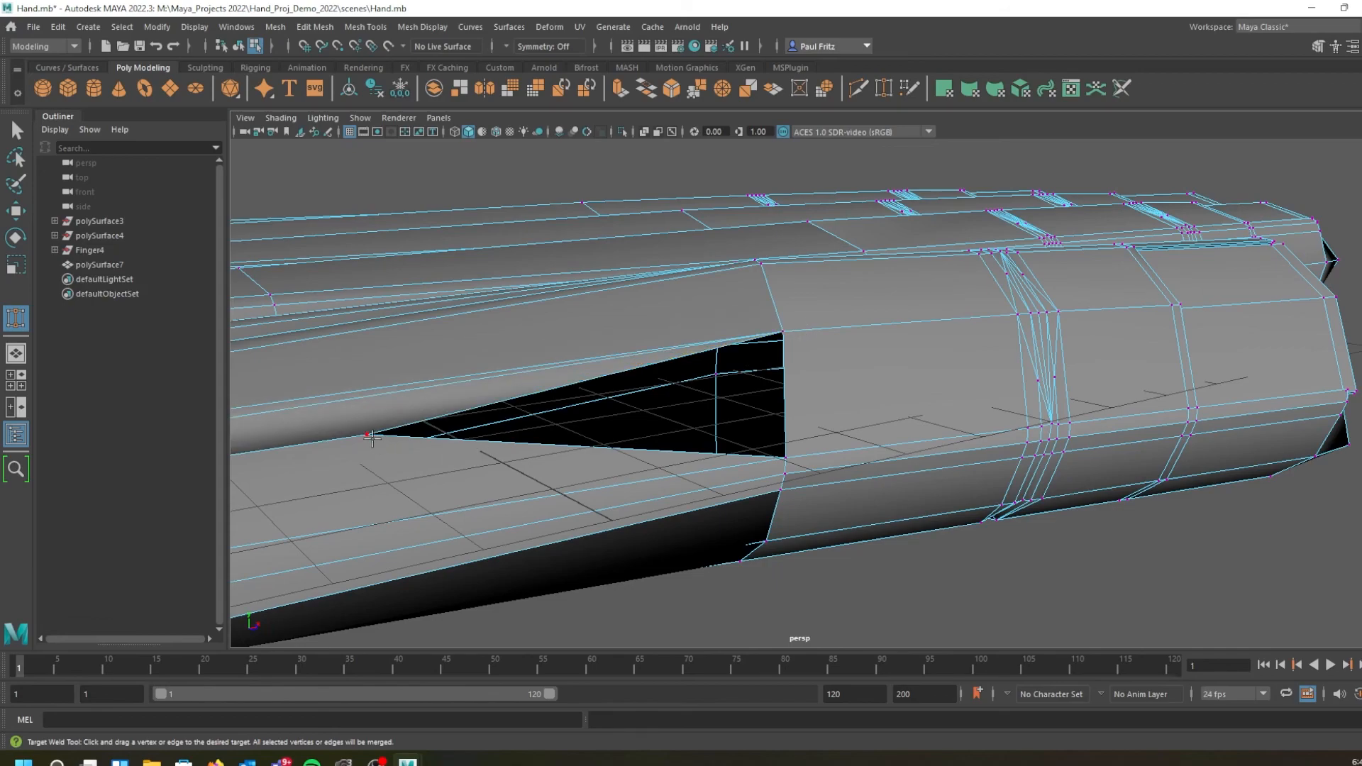
pyautogui.moveTo(367, 429); pyautogui.dragTo(793, 461)
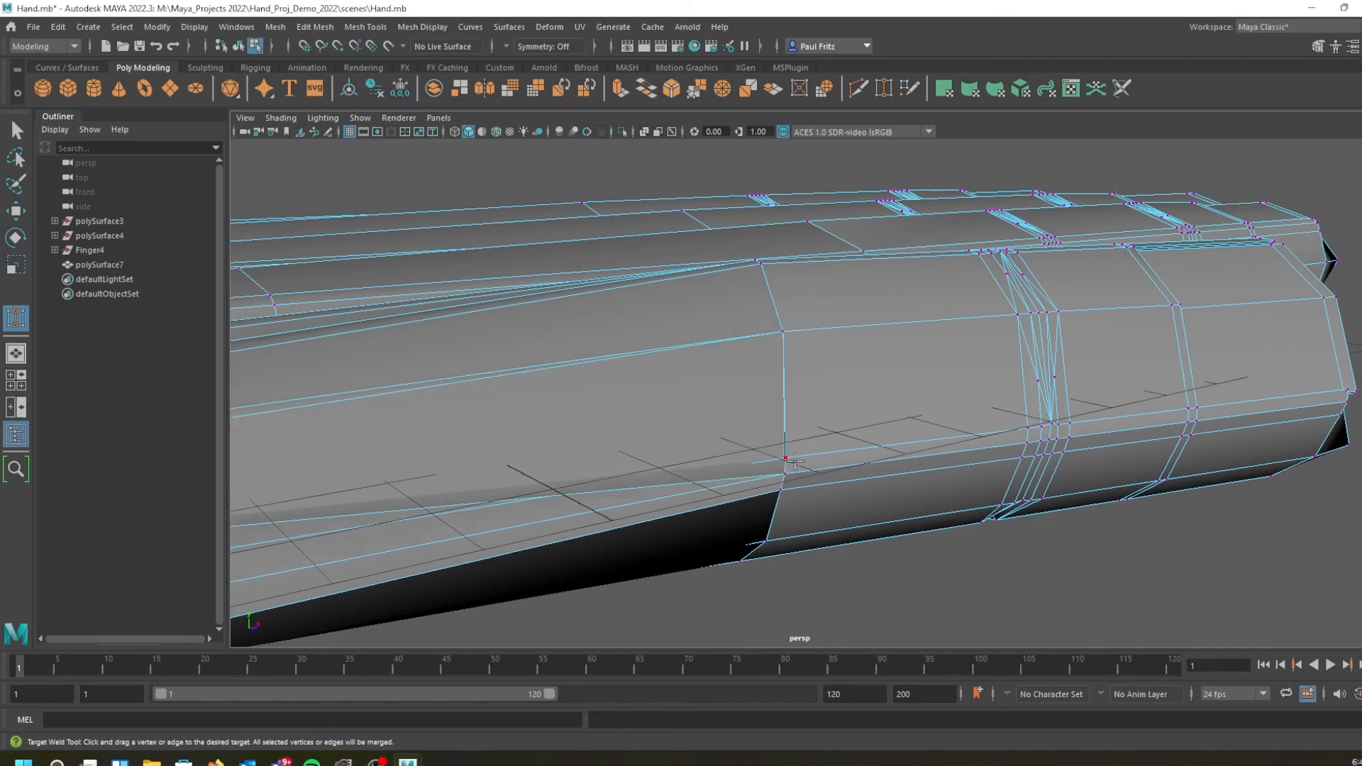
pyautogui.hotkey('ctrl', 'z')
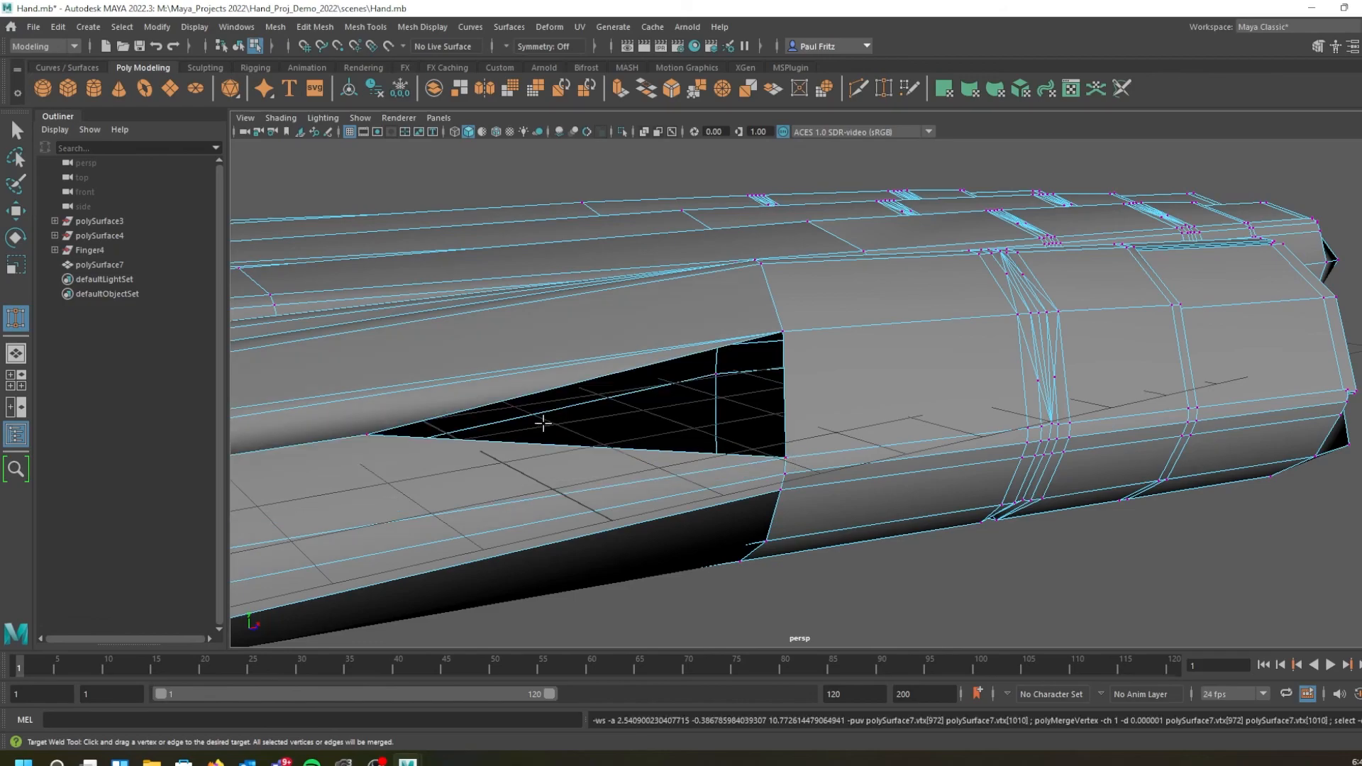
pyautogui.moveTo(367, 433); pyautogui.dragTo(788, 456)
# Examine the welded thumb joint and the surrounding hand from several angles
pyautogui.keyDown('alt'); pyautogui.moveTo(660, 416); pyautogui.dragTo(647, 448); pyautogui.keyUp('alt')
pyautogui.scroll(-4, 668, 420)
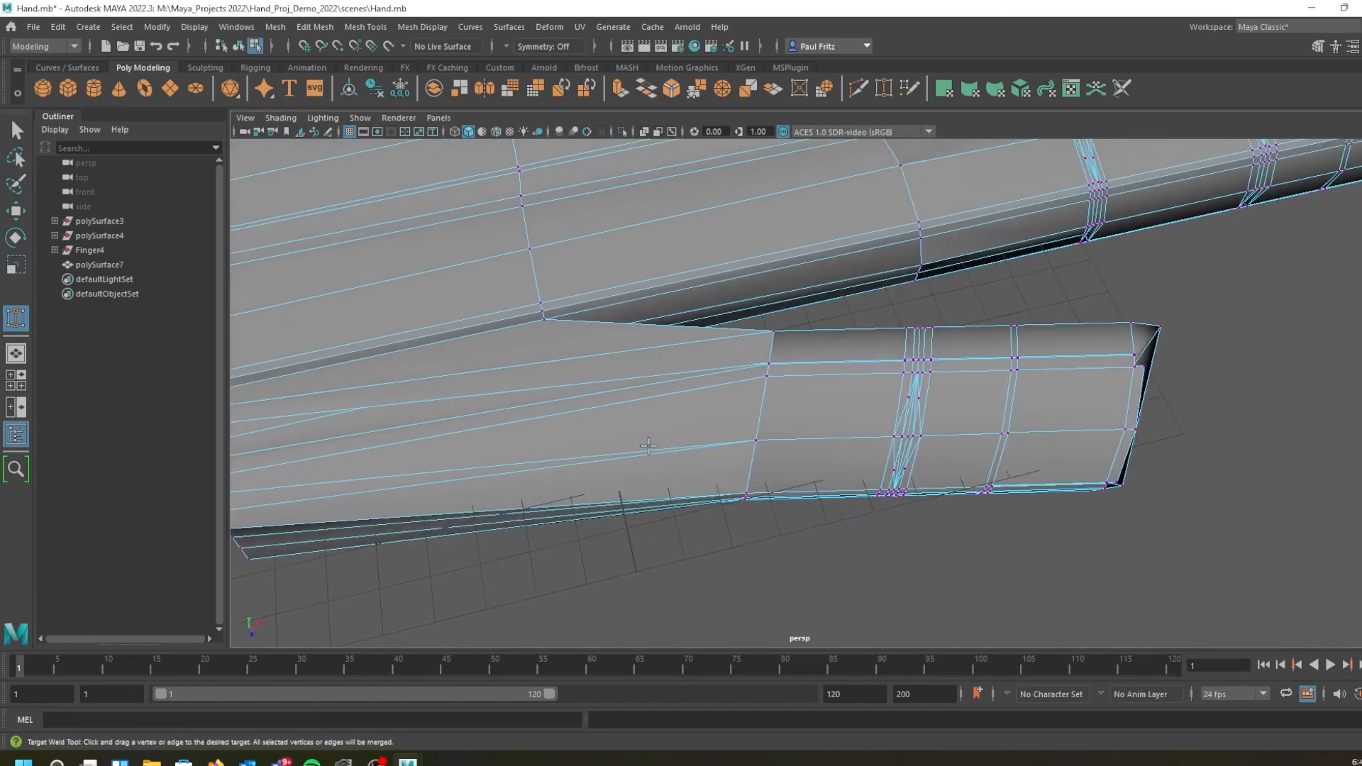
pyautogui.scroll(-4, 674, 420)
pyautogui.keyDown('alt'); pyautogui.moveTo(743, 419); pyautogui.dragTo(521, 436); pyautogui.keyUp('alt')
pyautogui.scroll(4, 751, 373)
pyautogui.moveTo(775, 371)
pyautogui.keyDown('alt'); pyautogui.mouseDown()
pyautogui.moveTo(756, 346)
pyautogui.moveTo(722, 338)
pyautogui.moveTo(735, 358)
pyautogui.moveTo(809, 353)
pyautogui.moveTo(784, 373)
pyautogui.mouseUp(); pyautogui.keyUp('alt')
pyautogui.scroll(-3, 766, 359)
pyautogui.scroll(3, 784, 374)
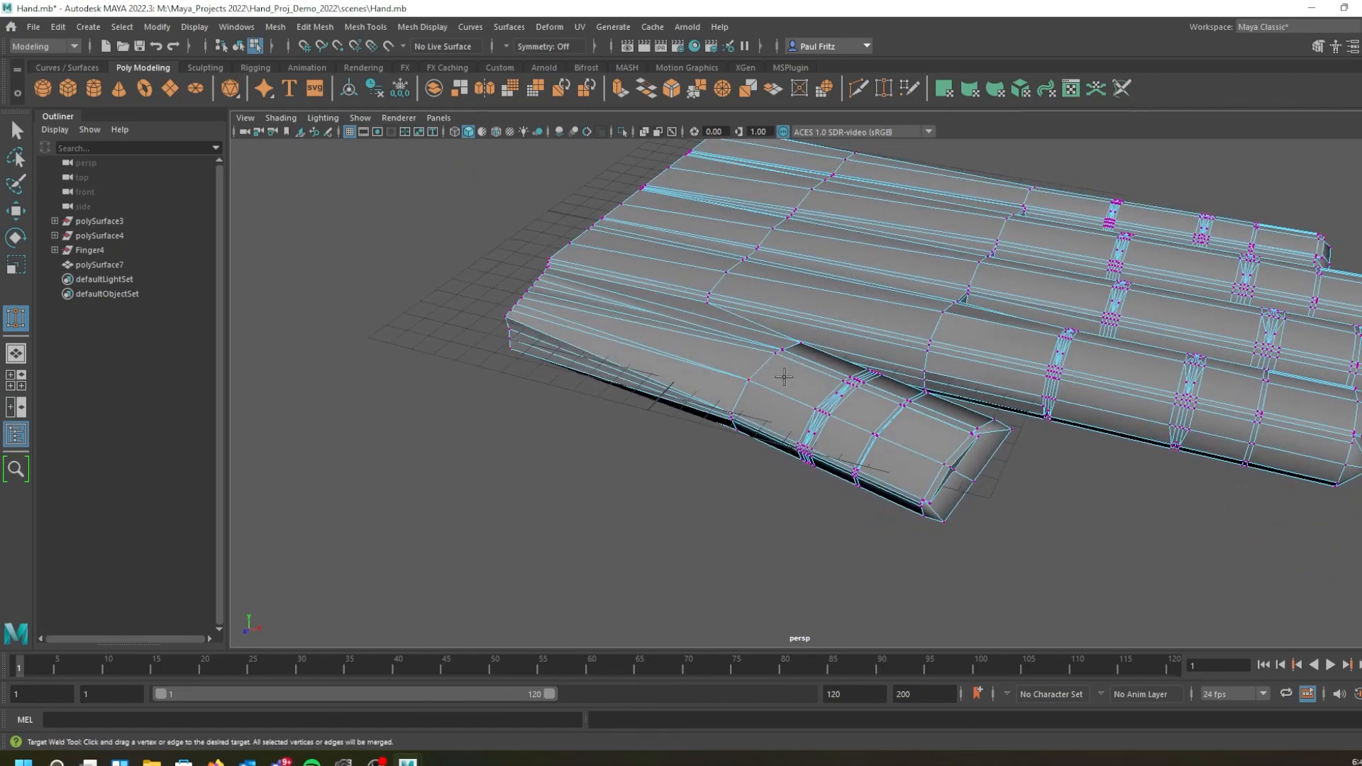
# Turn on the smooth mesh preview, leave Target Weld for the Select tool, and view the whole hand
pyautogui.press('3')
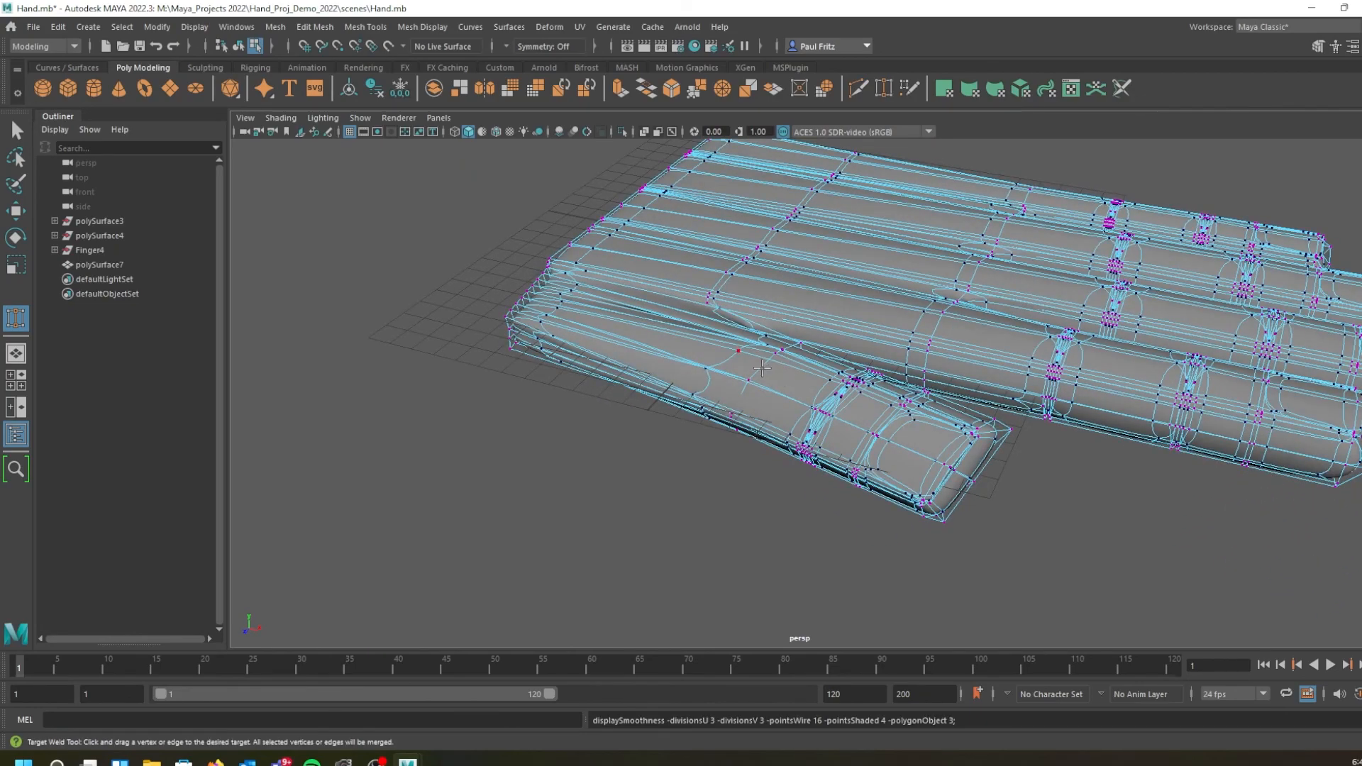
pyautogui.press('q')
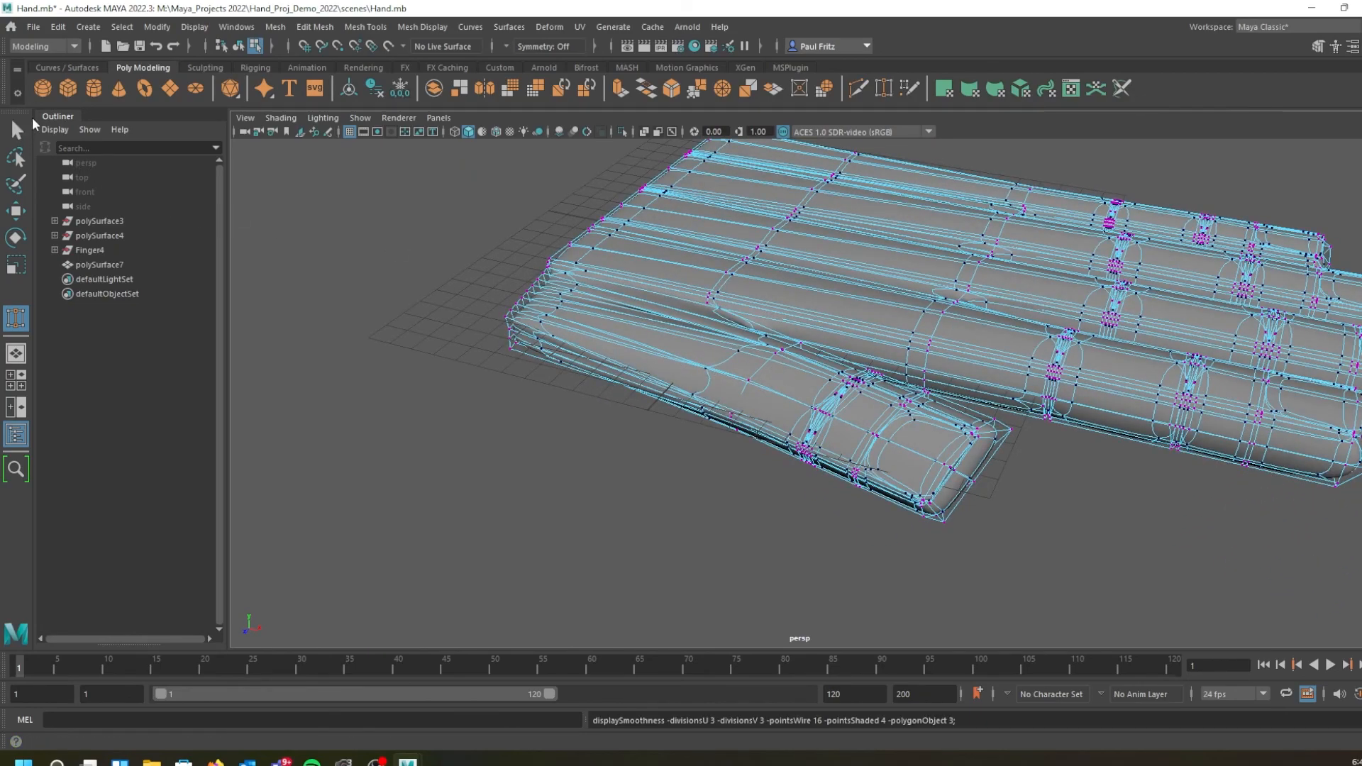
pyautogui.click(791, 468)
pyautogui.moveTo(691, 461)
pyautogui.keyDown('alt'); pyautogui.mouseDown()
pyautogui.moveTo(809, 492)
pyautogui.moveTo(815, 392)
pyautogui.moveTo(795, 412)
pyautogui.moveTo(790, 386)
pyautogui.moveTo(908, 380)
pyautogui.moveTo(763, 383)
pyautogui.moveTo(663, 258)
pyautogui.moveTo(605, 227)
pyautogui.moveTo(568, 338)
pyautogui.moveTo(563, 301)
pyautogui.moveTo(568, 361)
pyautogui.moveTo(667, 398)
pyautogui.moveTo(656, 364)
pyautogui.moveTo(674, 441)
pyautogui.mouseUp(); pyautogui.keyUp('alt')
pyautogui.scroll(-5, 668, 398)
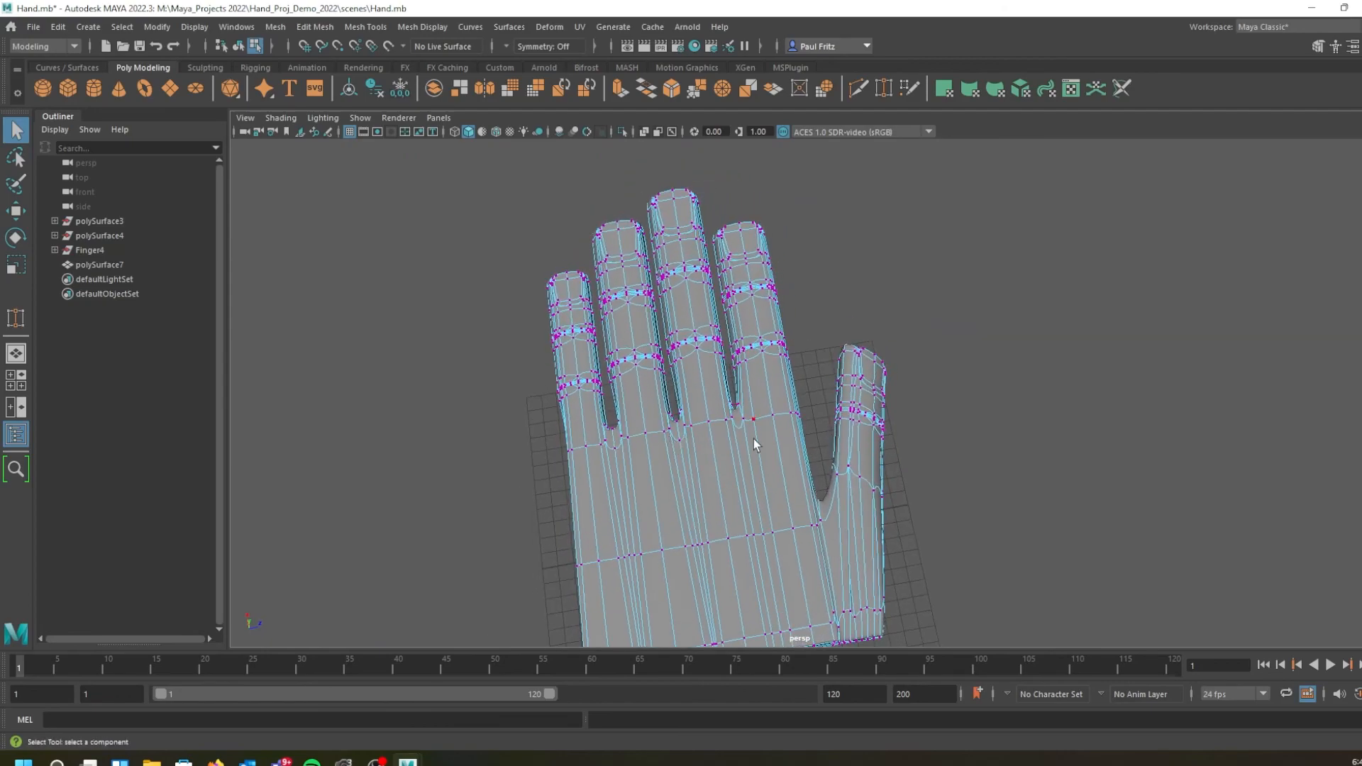